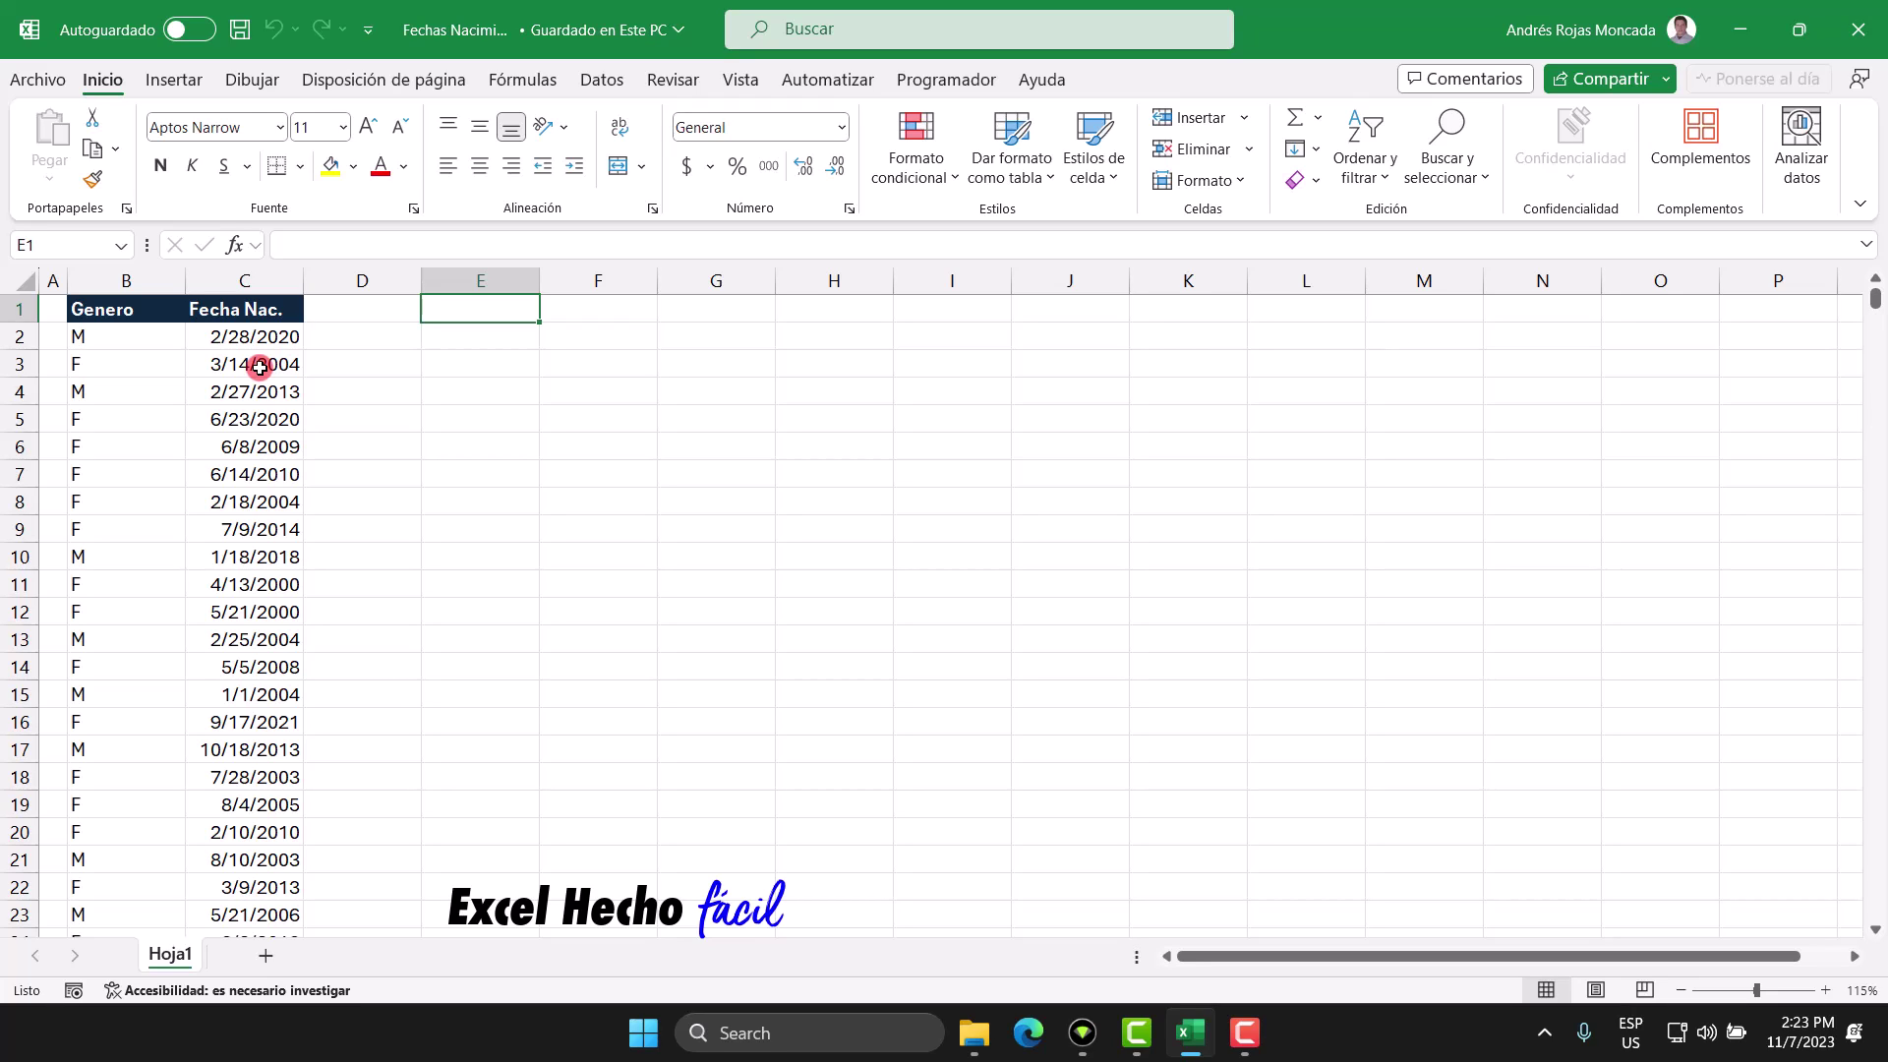
Examine the extent of the data from the header row to the last record, including the Genero and Fecha Nac. columns
{"action": "left_click", "coordinate": [149, 310]}
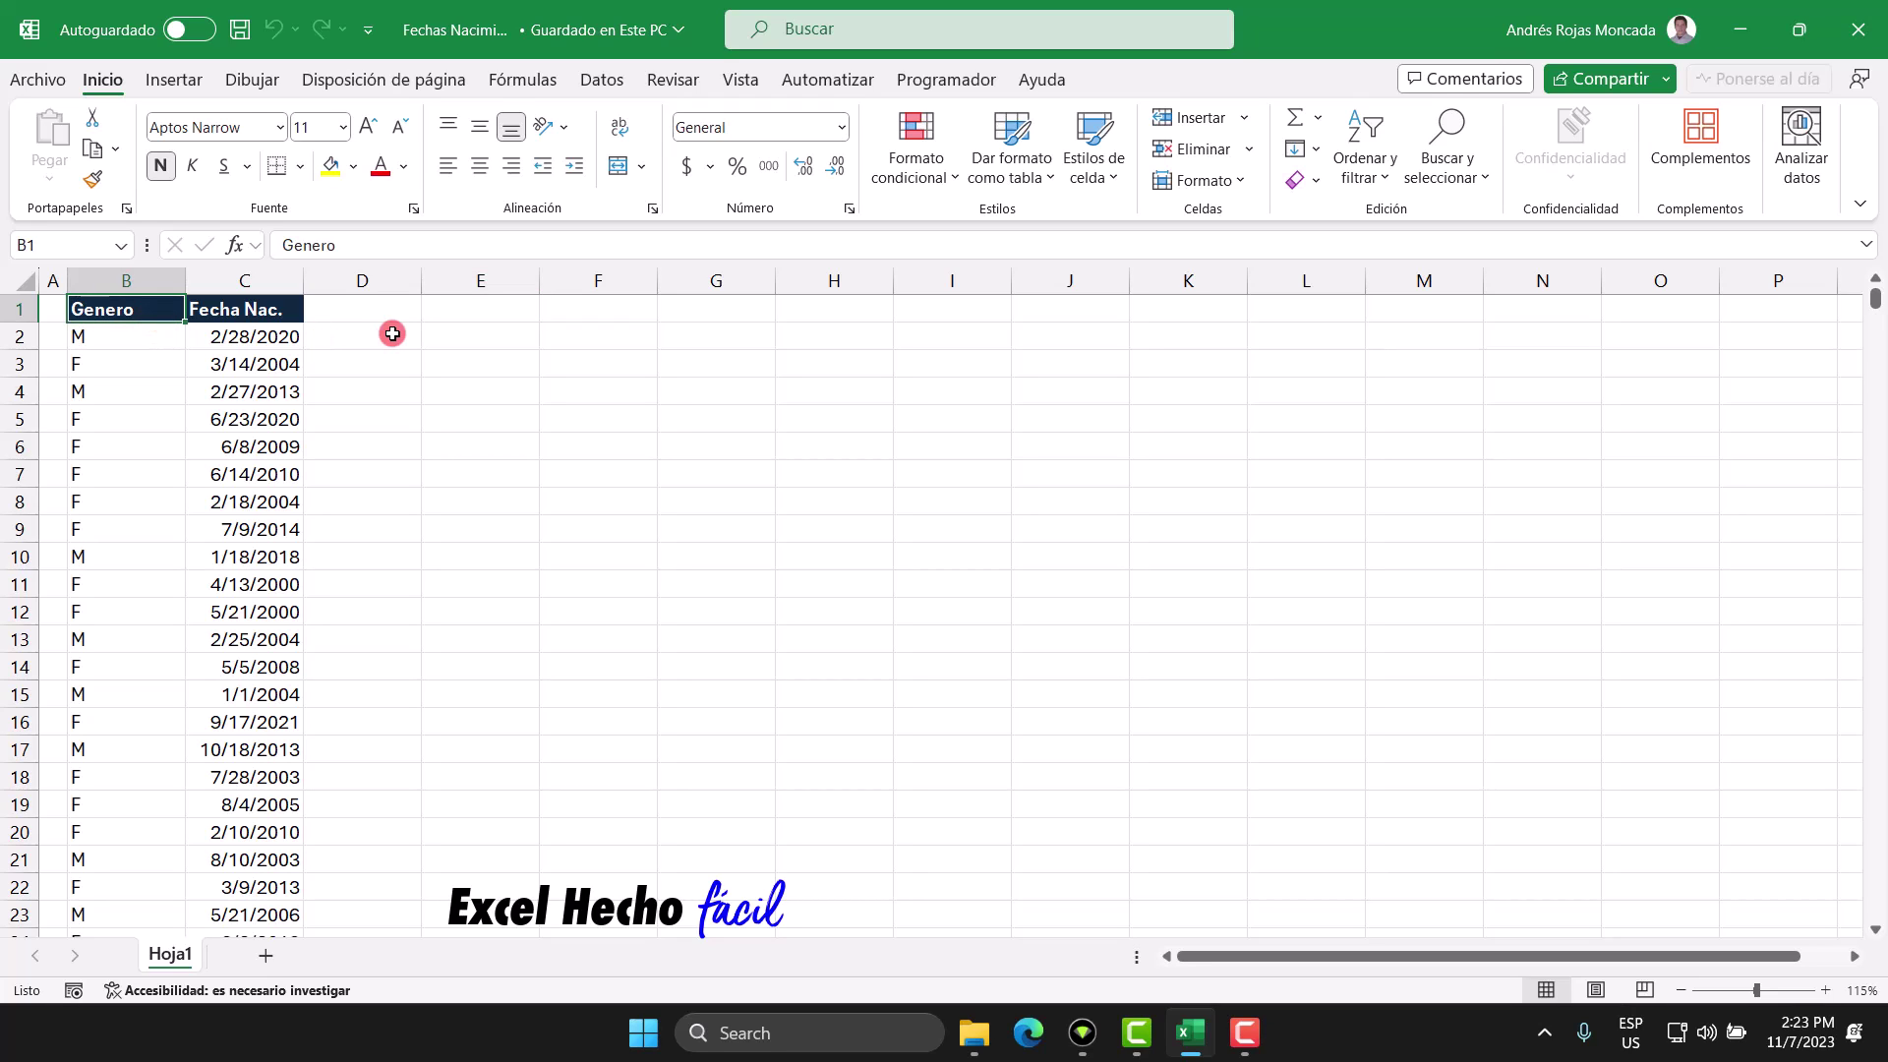
{"action": "key", "text": "ctrl+Down"}
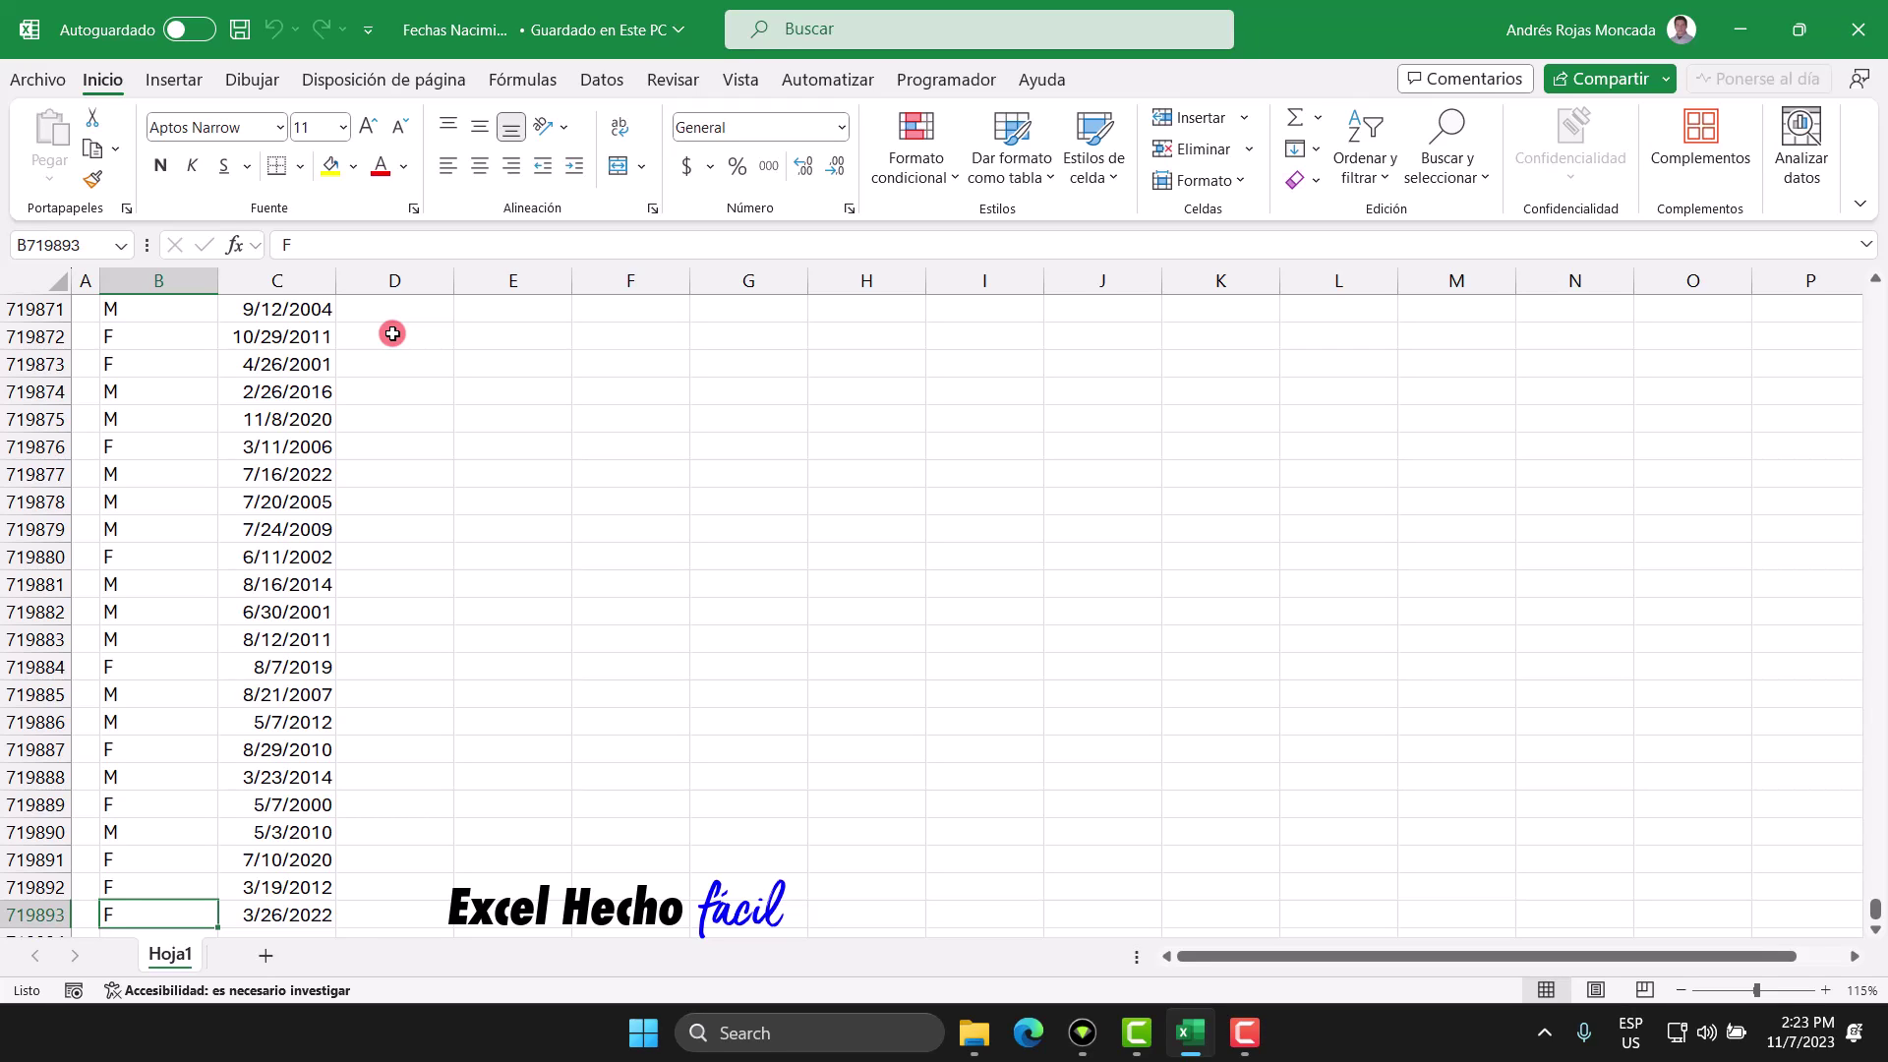
{"action": "key", "text": "ctrl+Up"}
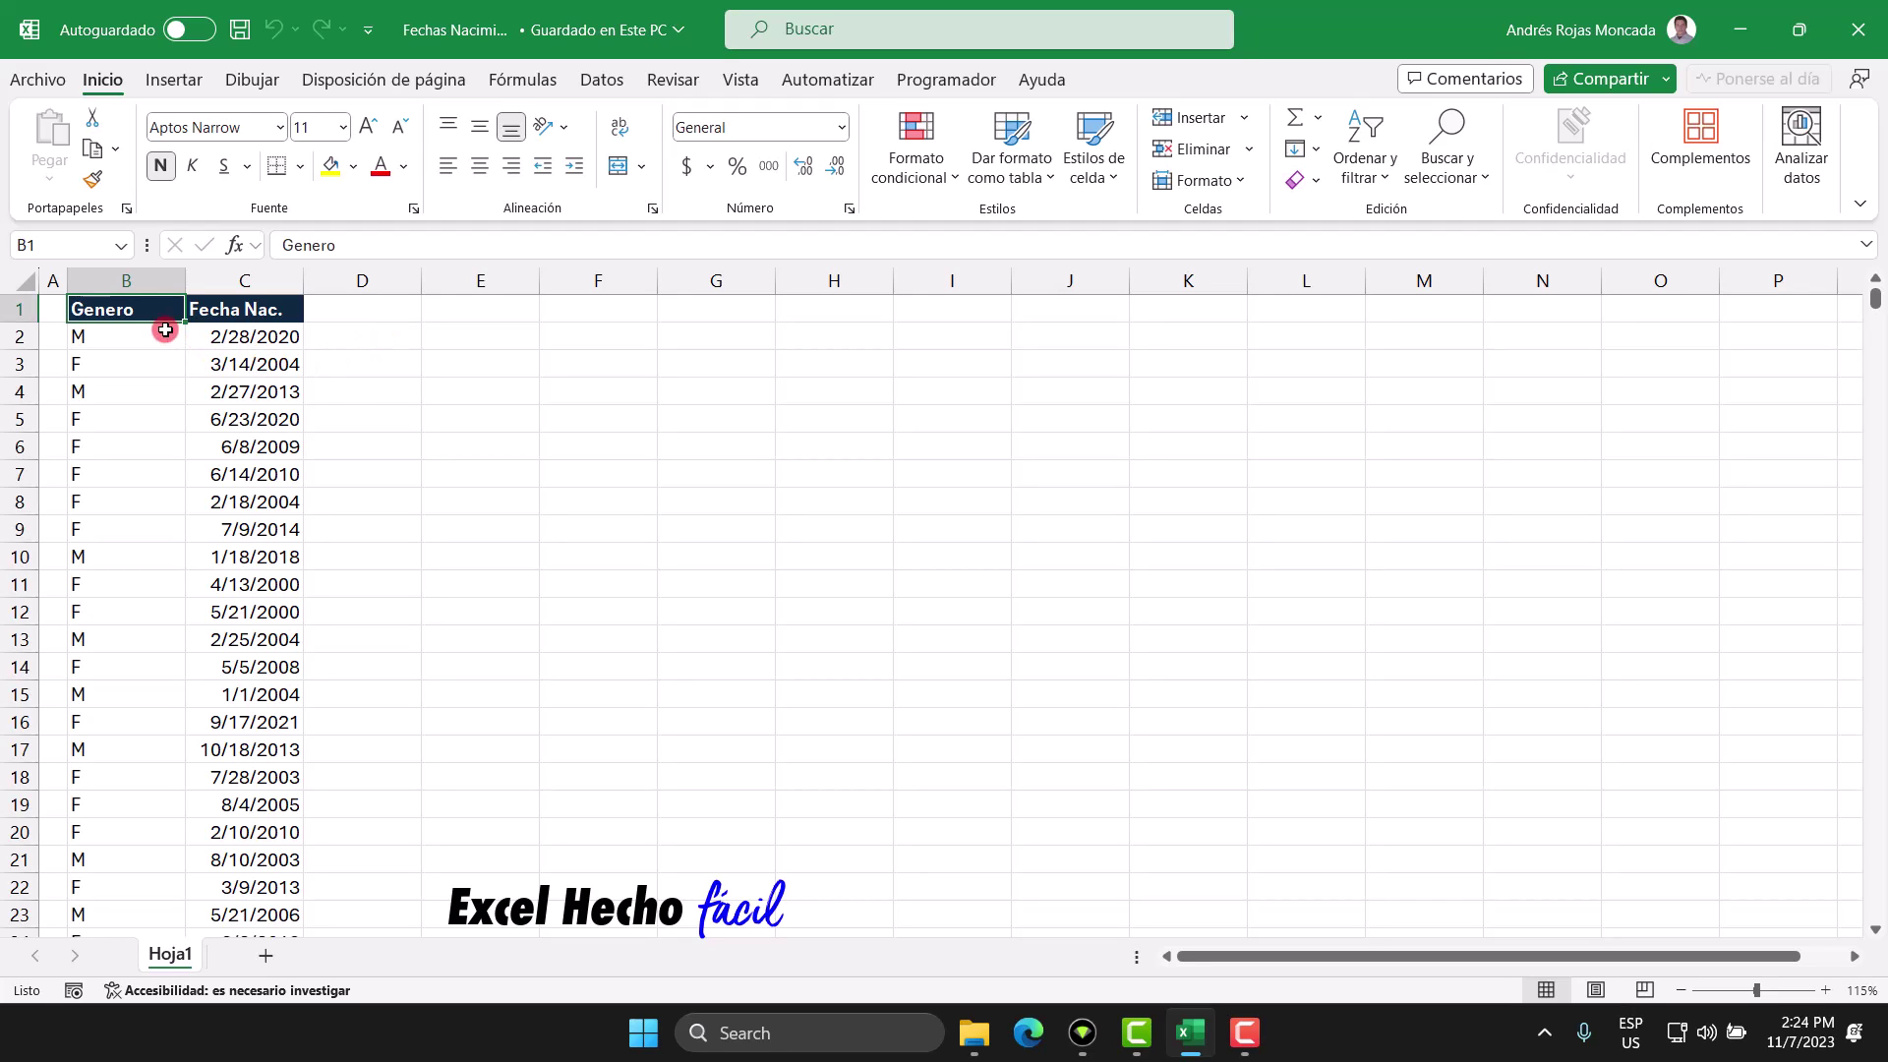
{"action": "left_click_drag", "start_coordinate": [156, 306], "coordinate": [138, 557]}
{"action": "left_click_drag", "start_coordinate": [224, 311], "coordinate": [233, 557]}
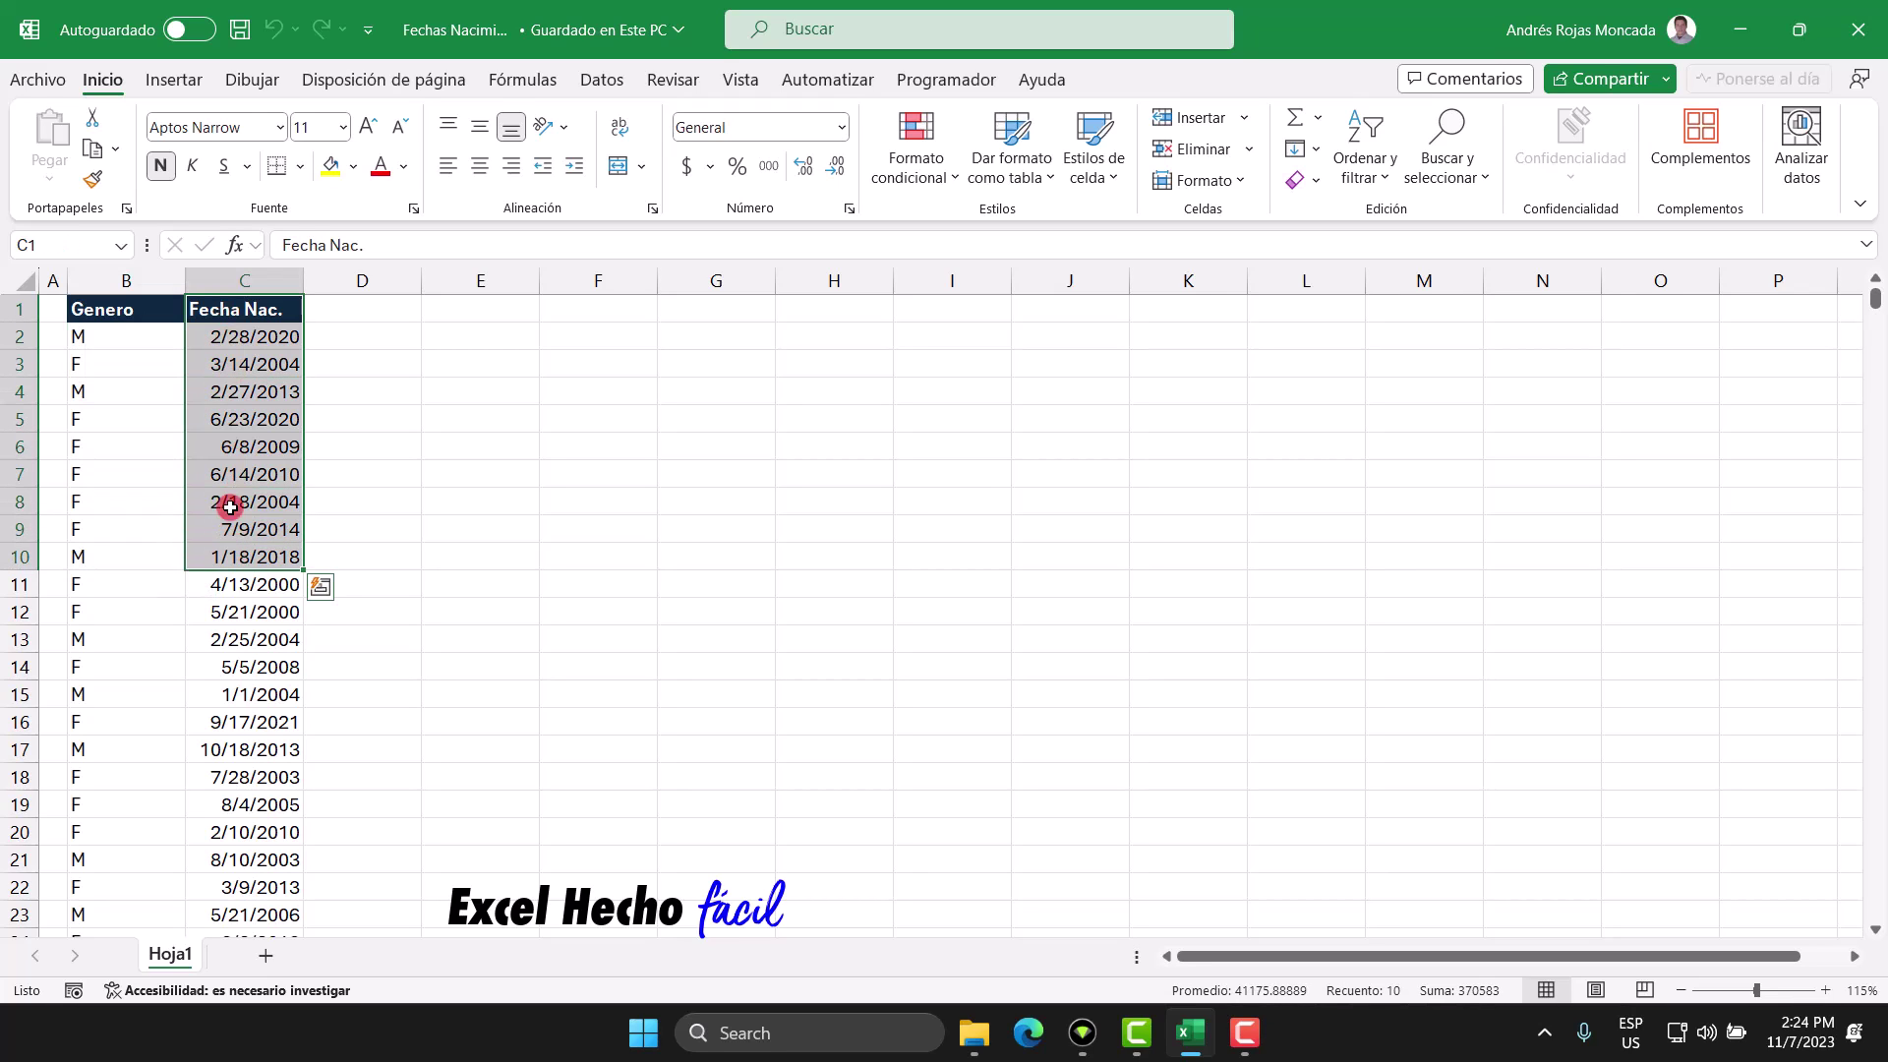
Turn on header filters, review the range of years listed for Fecha Nac., and remove the filters without filtering anything
{"action": "left_click", "coordinate": [228, 311]}
{"action": "key", "text": "ctrl+shift+l"}
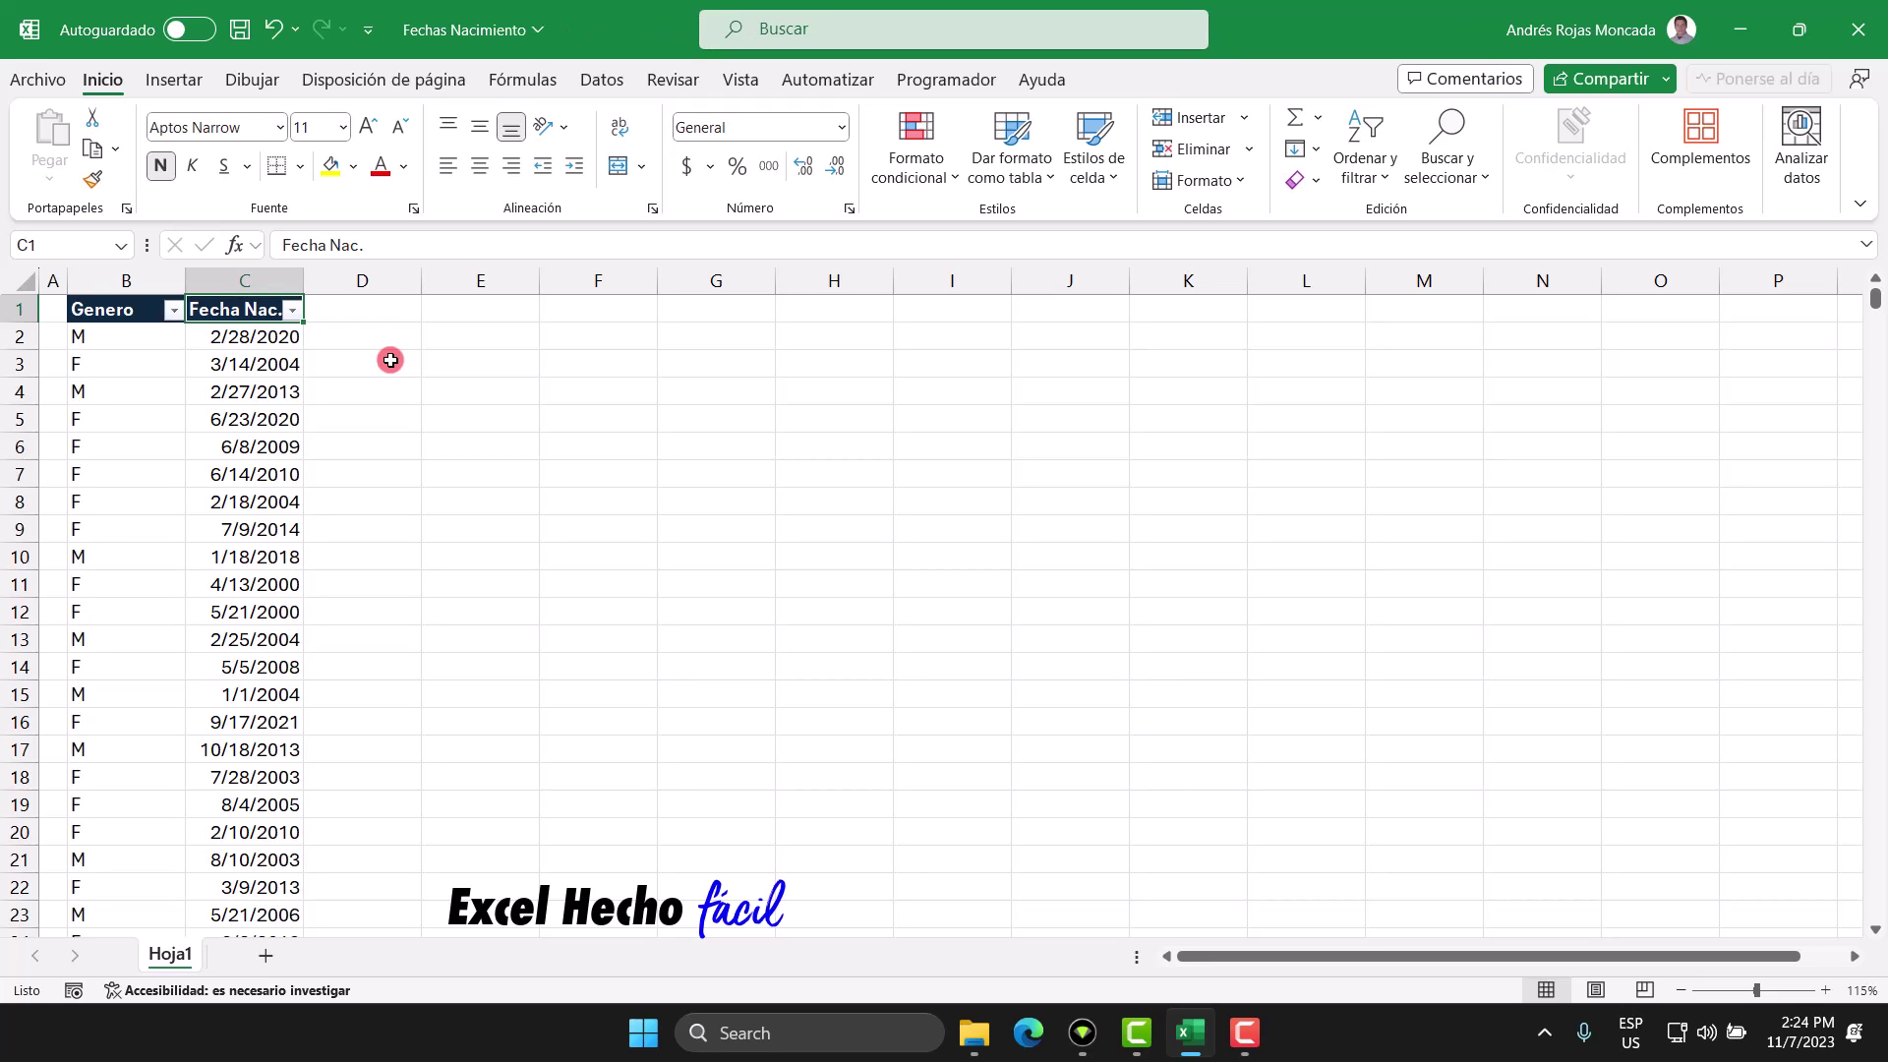
{"action": "left_click", "coordinate": [292, 311]}
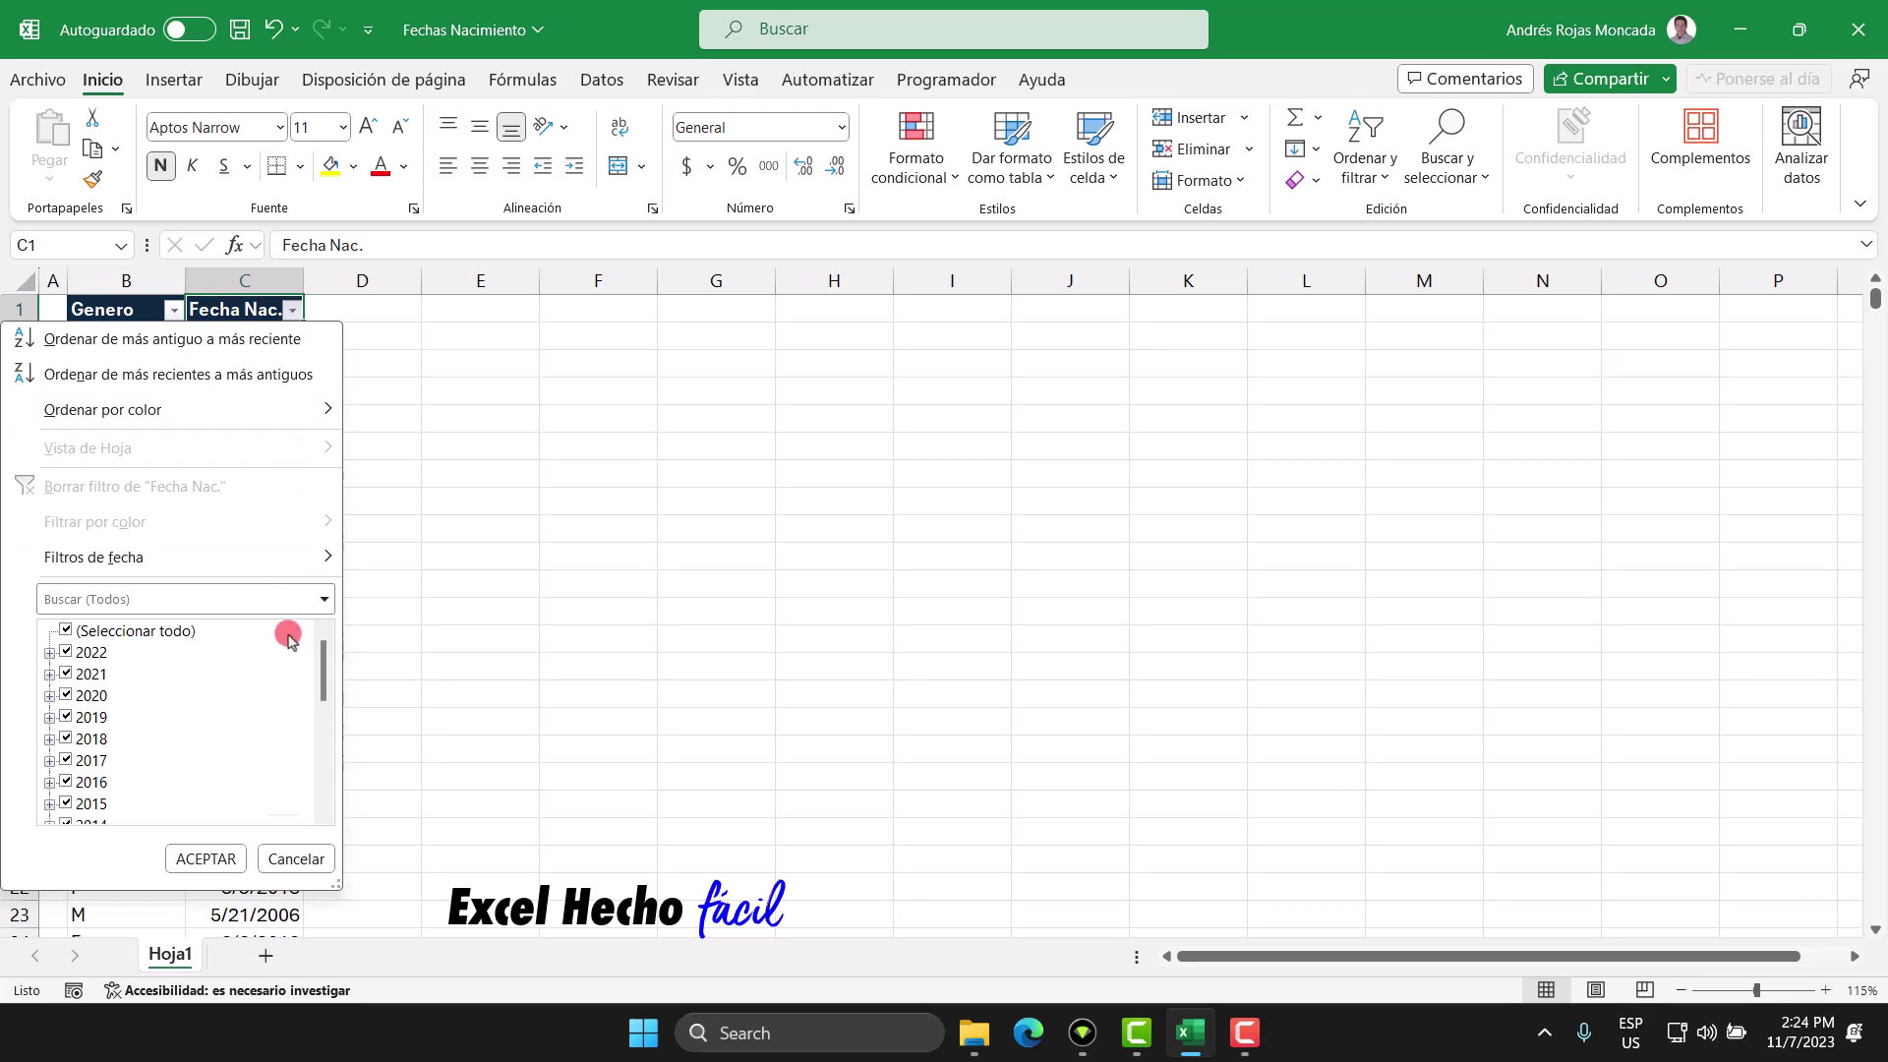
{"action": "left_click_drag", "start_coordinate": [320, 656], "coordinate": [181, 814]}
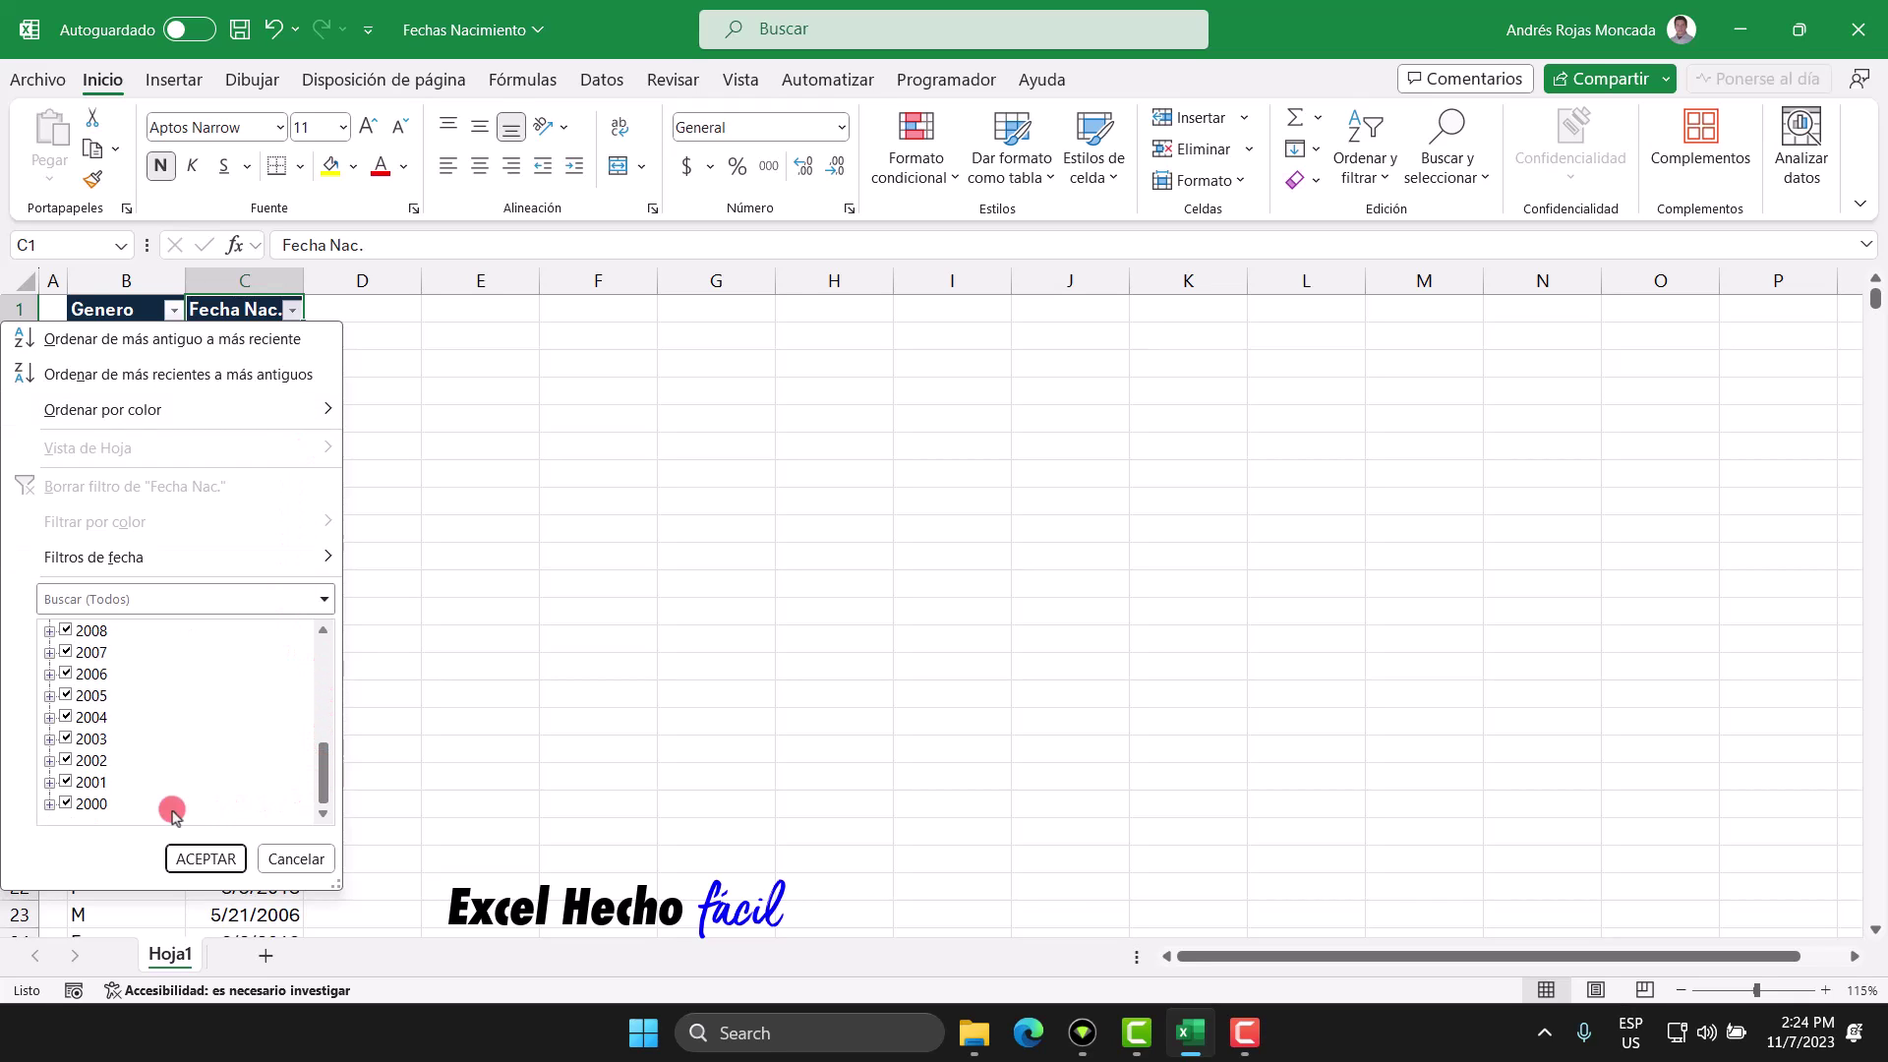
{"action": "left_click_drag", "start_coordinate": [329, 789], "coordinate": [278, 652]}
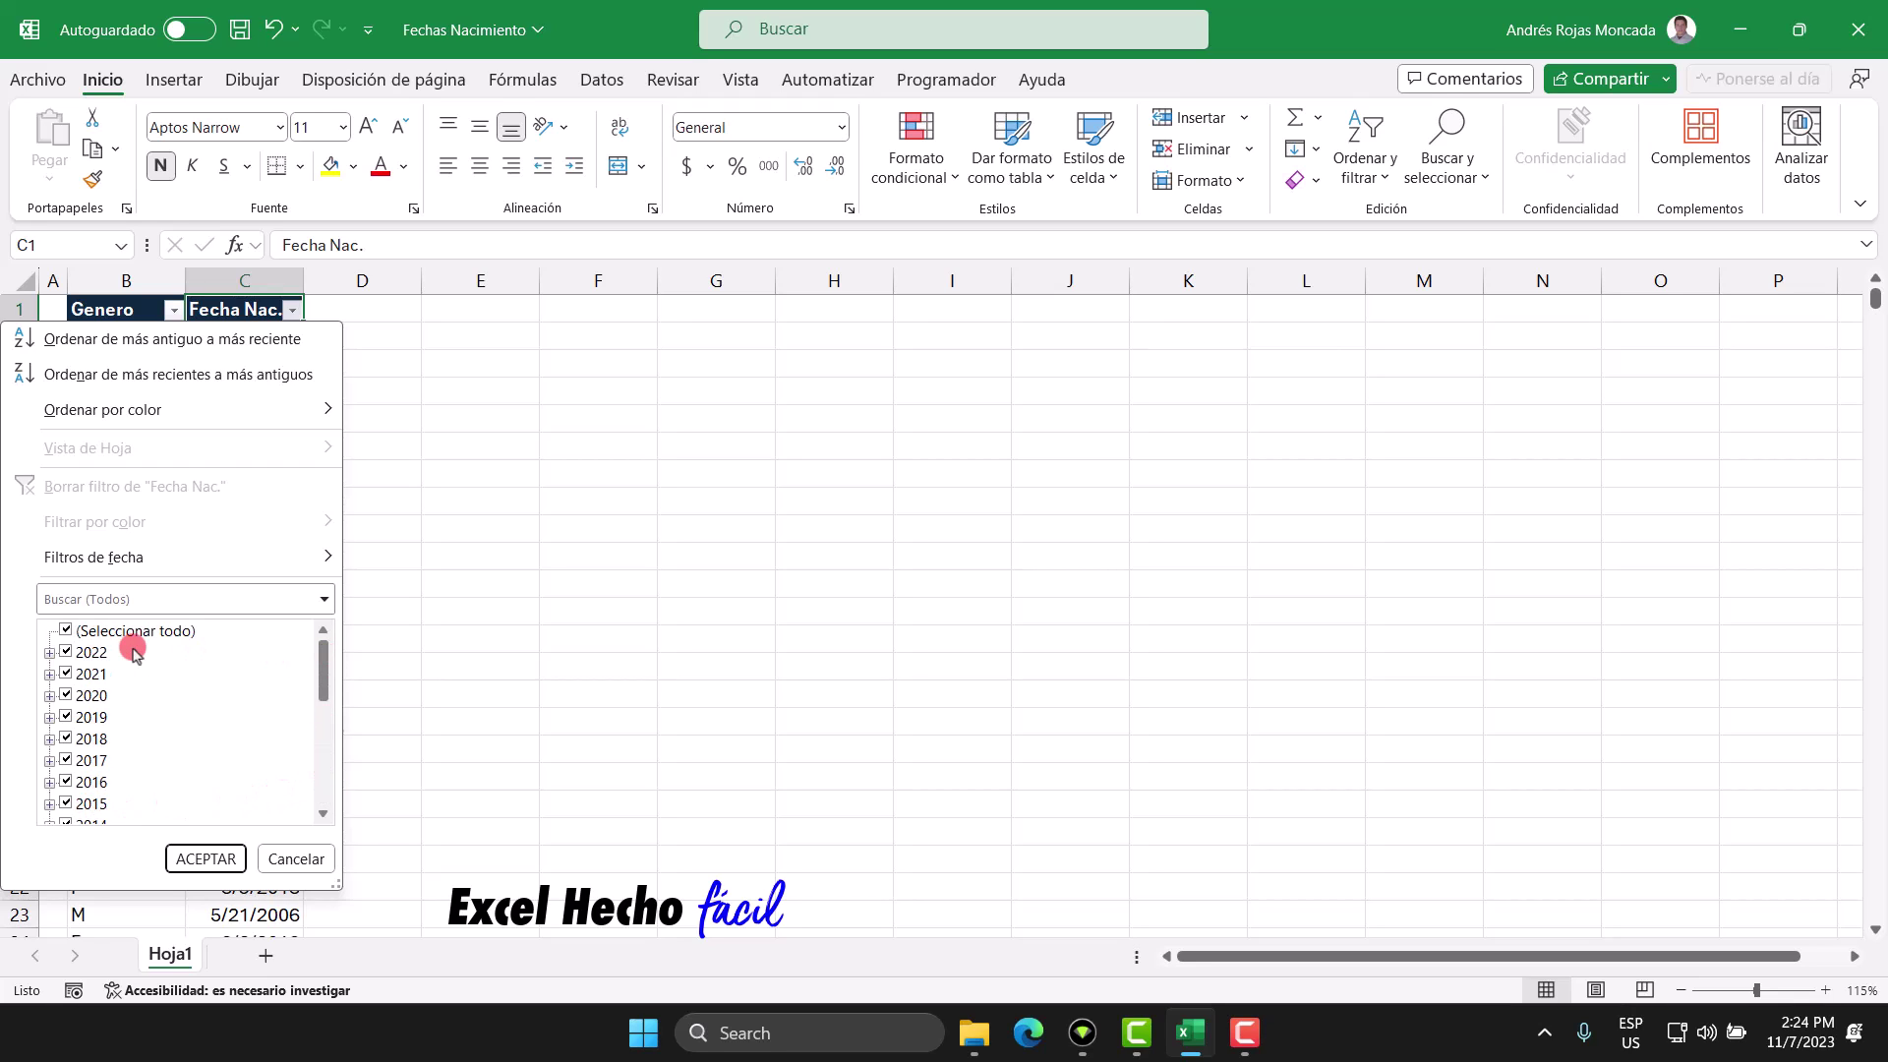
{"action": "key", "text": "Escape"}
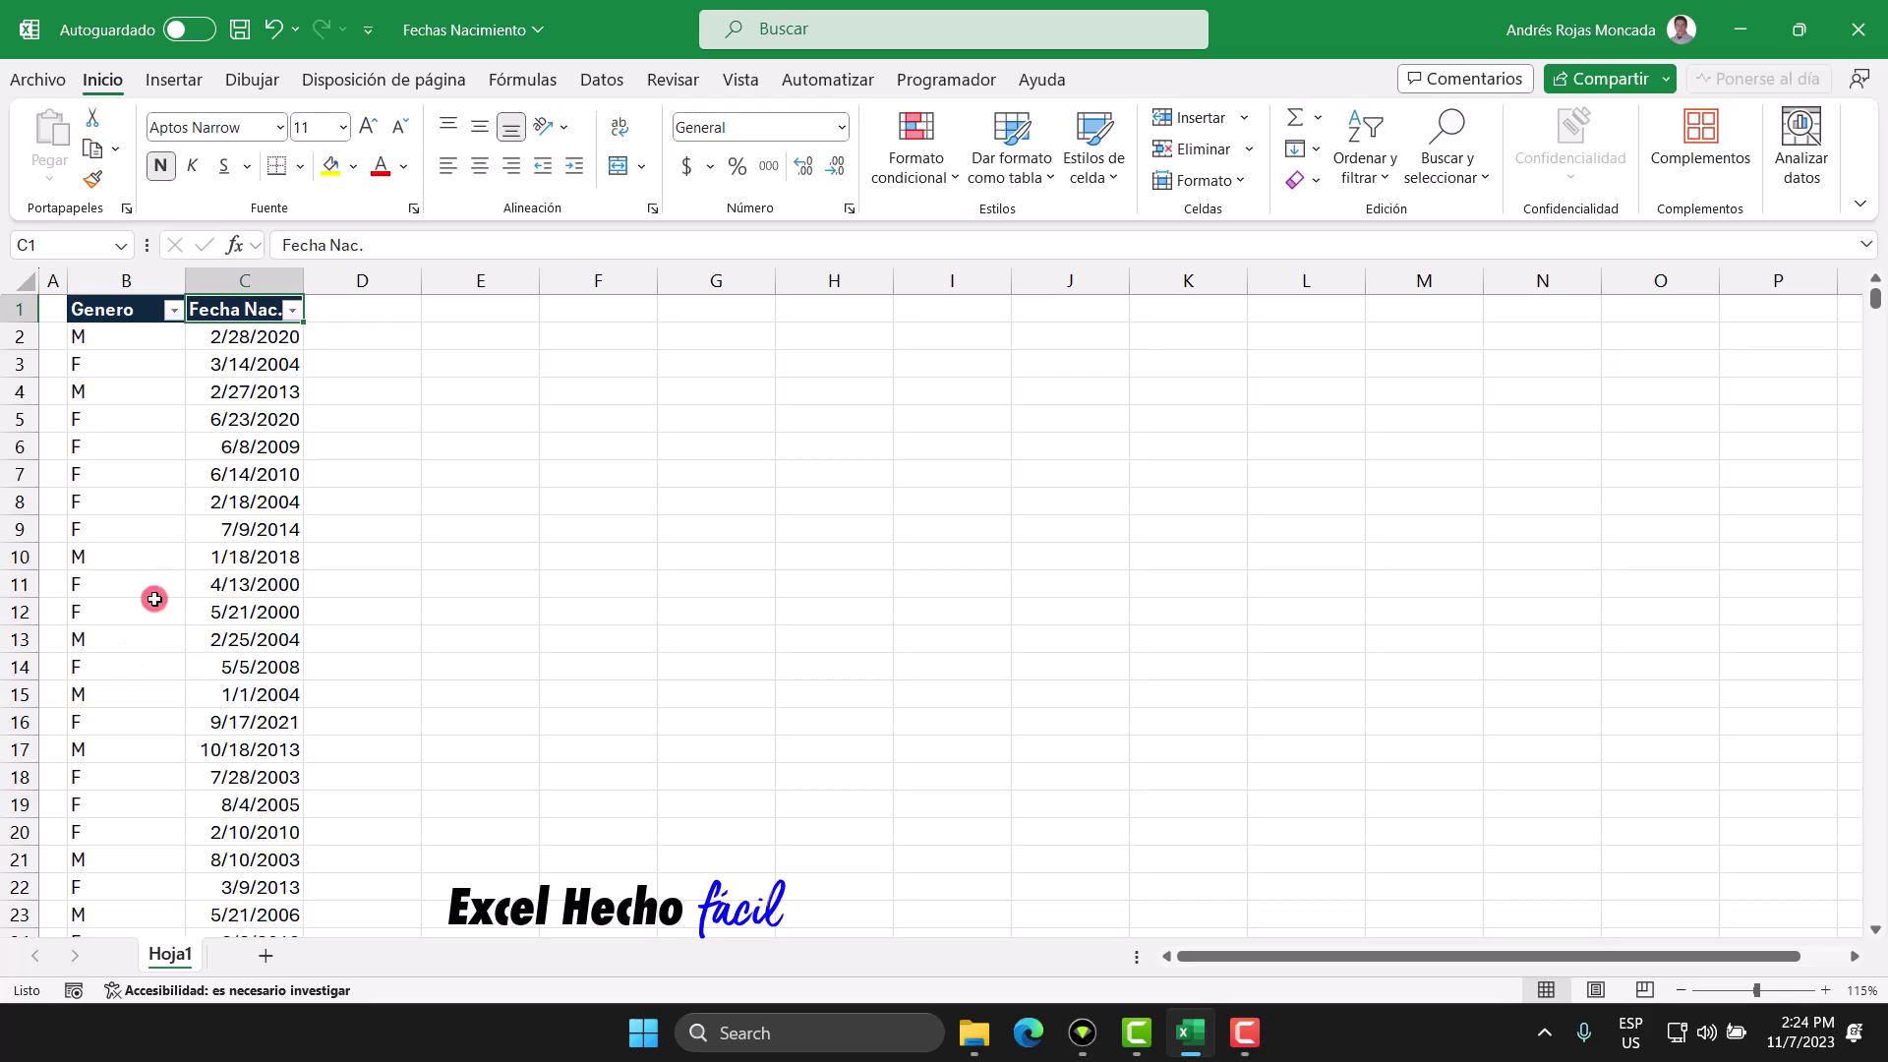
{"action": "key", "text": "ctrl+shift+l"}
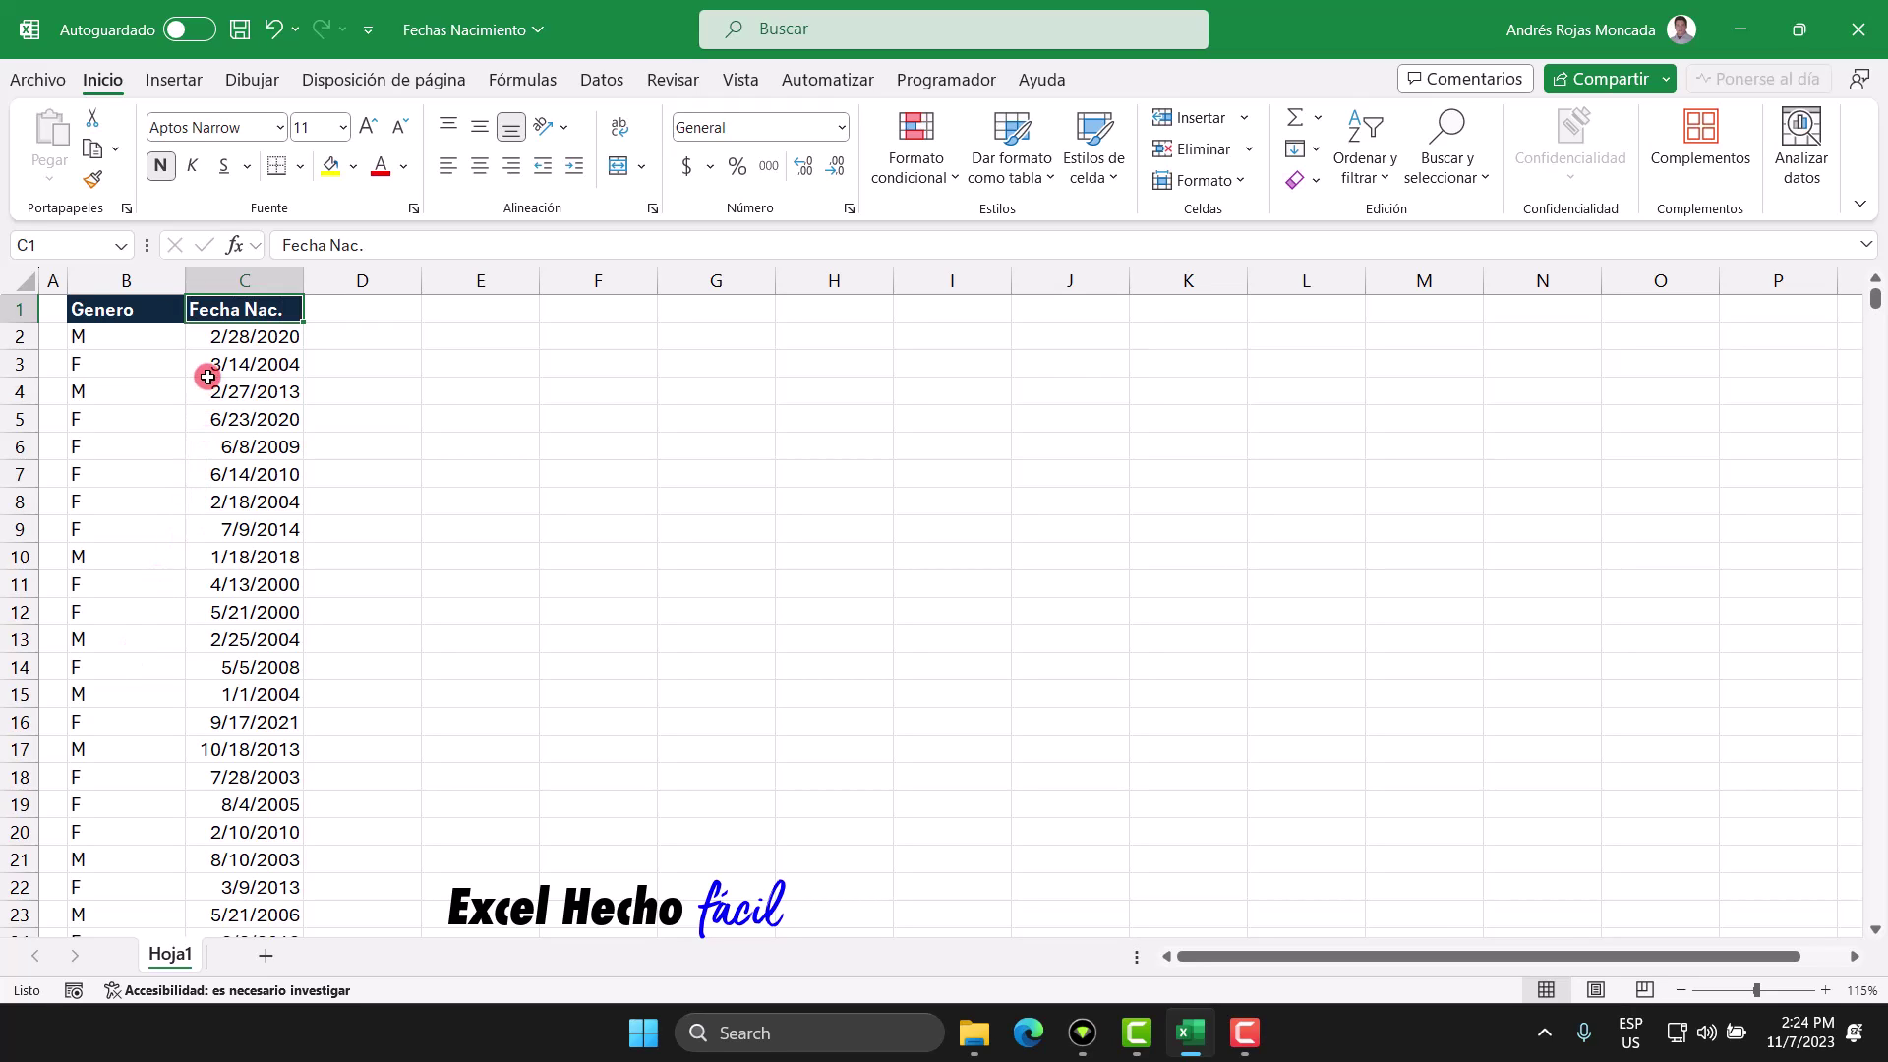
{"action": "left_click", "coordinate": [208, 336]}
{"action": "left_click_drag", "start_coordinate": [208, 336], "coordinate": [192, 612]}
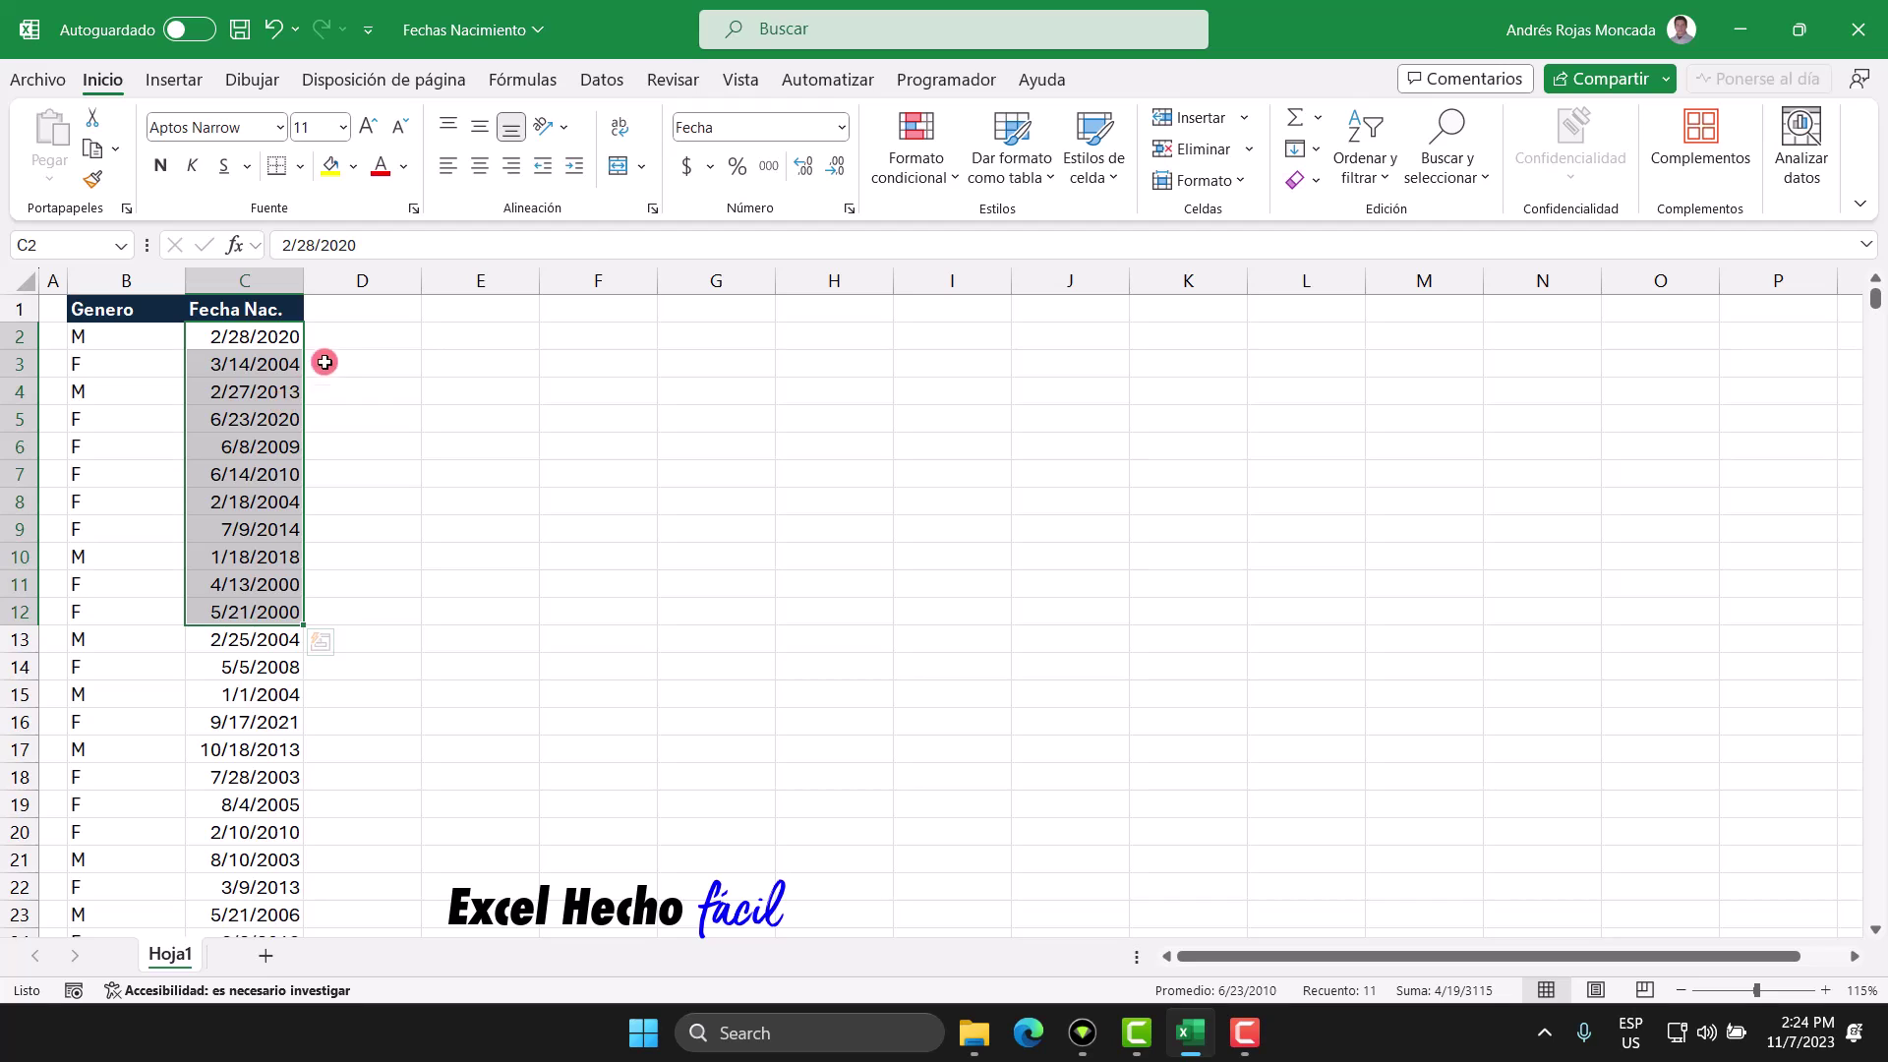
{"action": "left_click", "coordinate": [344, 311]}
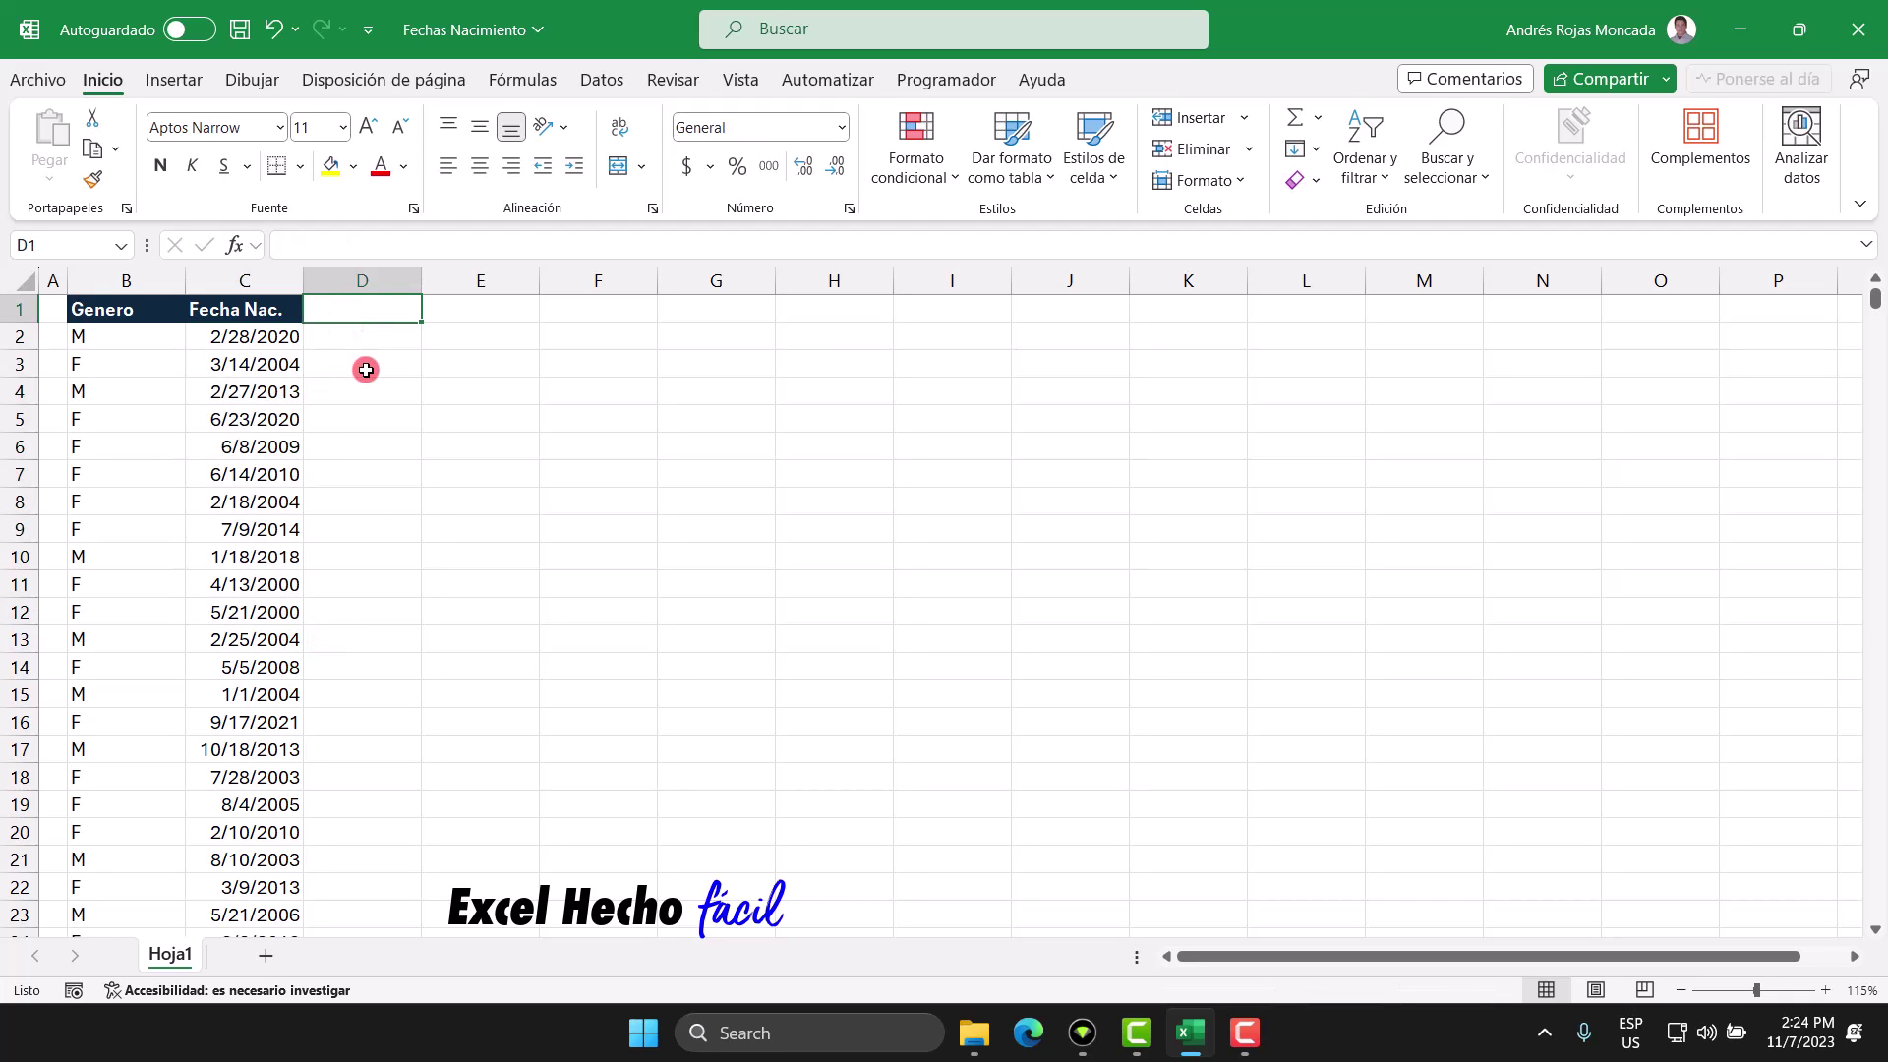
Copy the formatting of the Fecha Nac. header onto cells D1:F1
{"action": "left_click", "coordinate": [259, 308]}
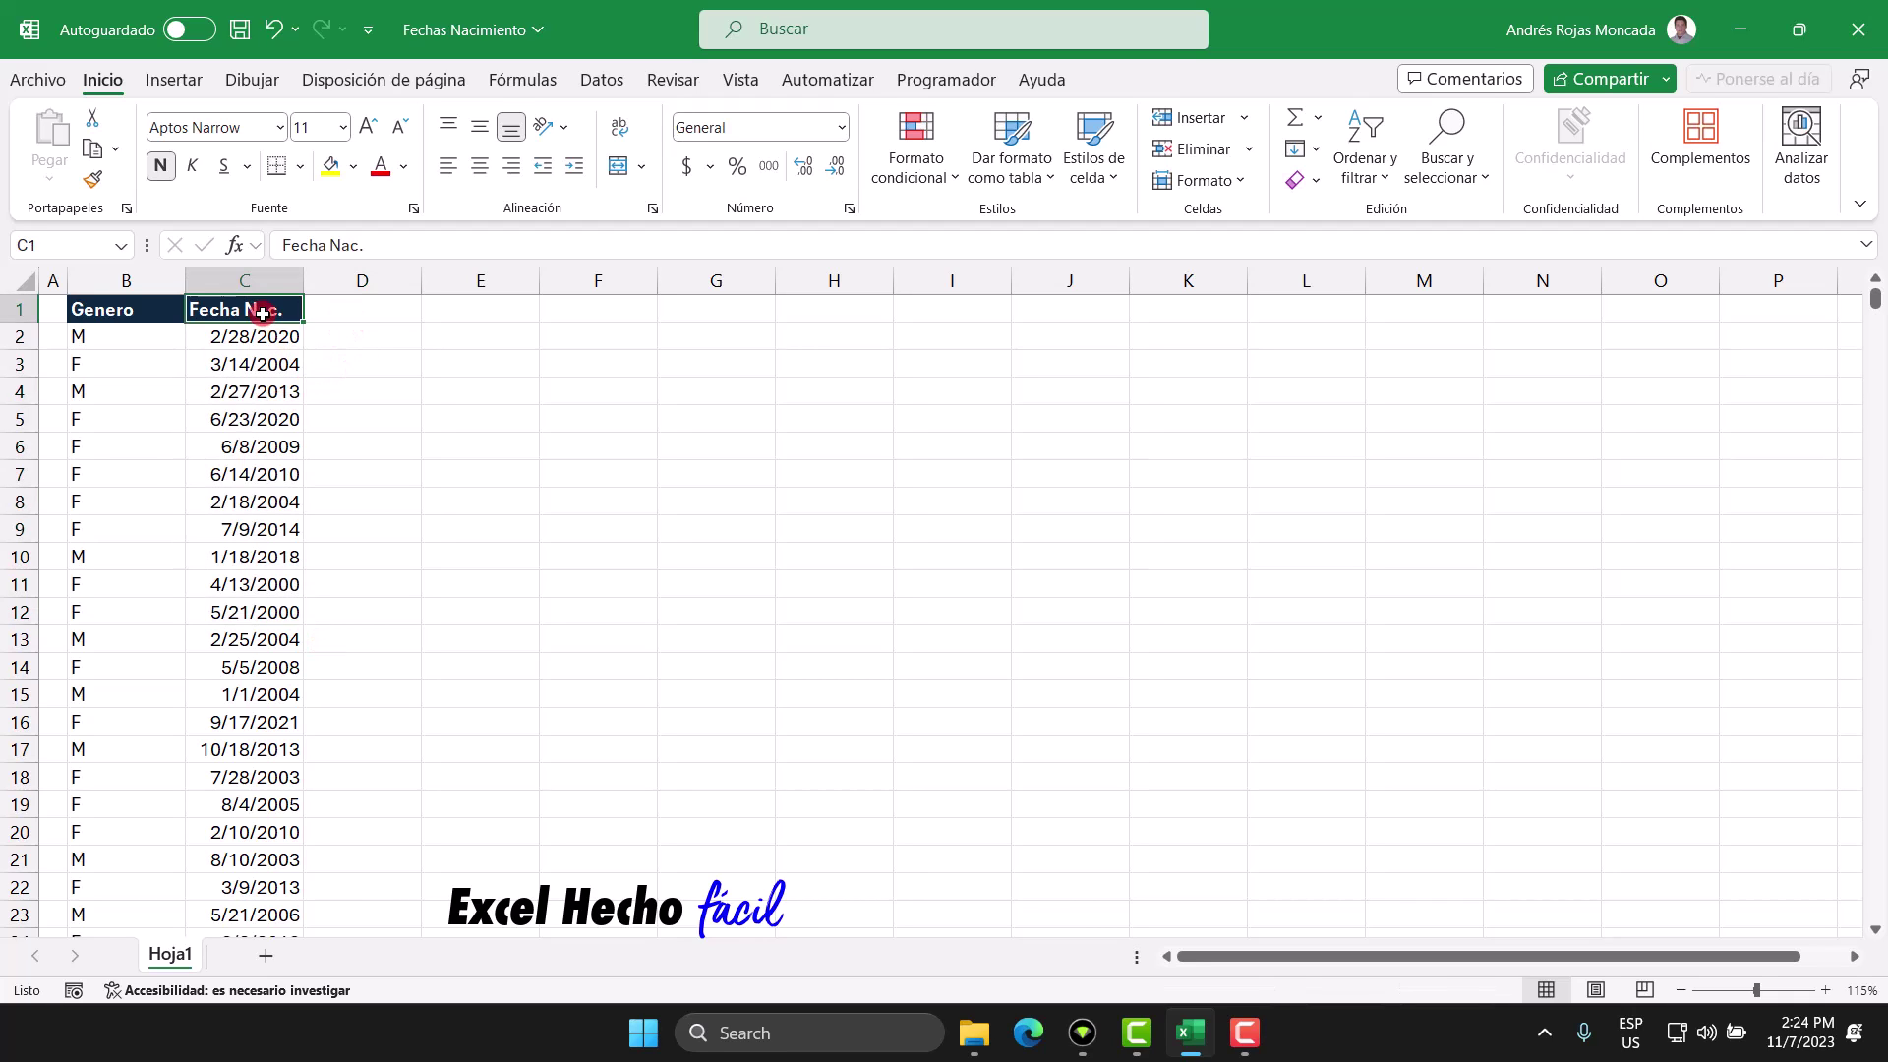
{"action": "left_click", "coordinate": [96, 182]}
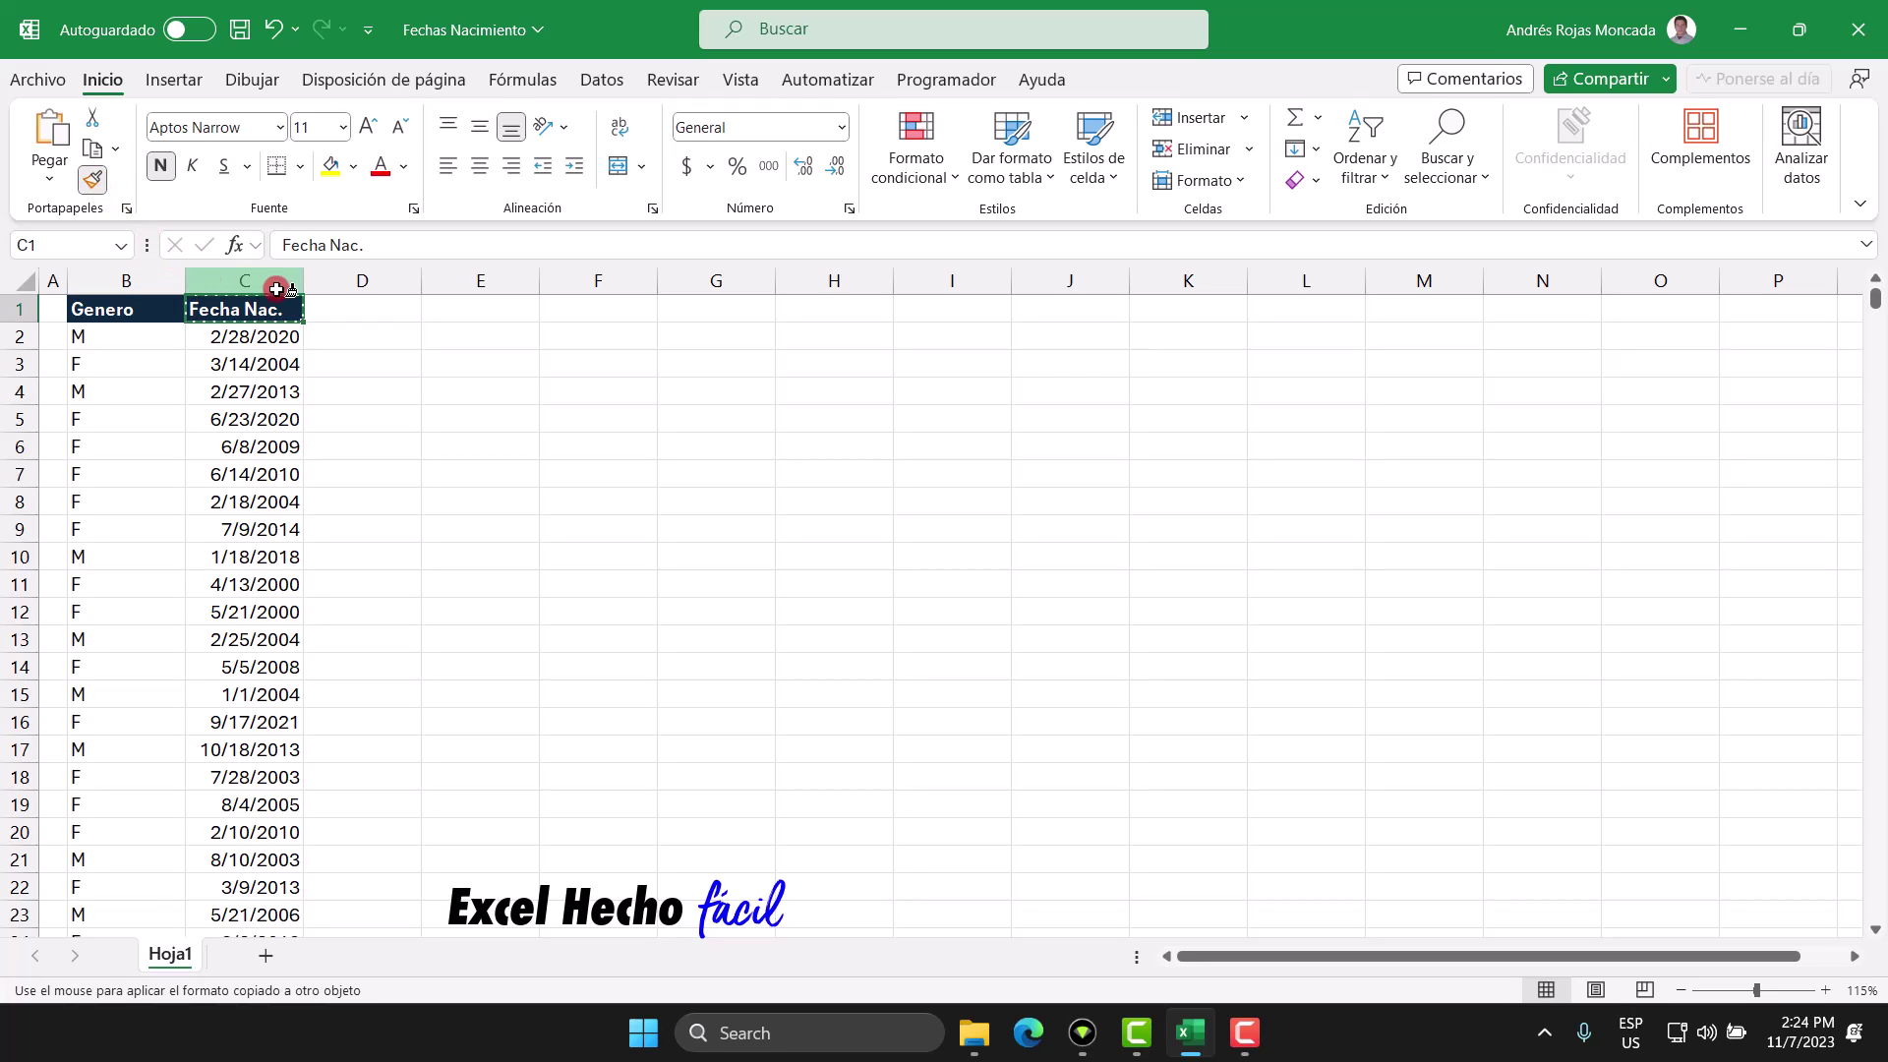
{"action": "left_click_drag", "start_coordinate": [334, 302], "coordinate": [577, 296]}
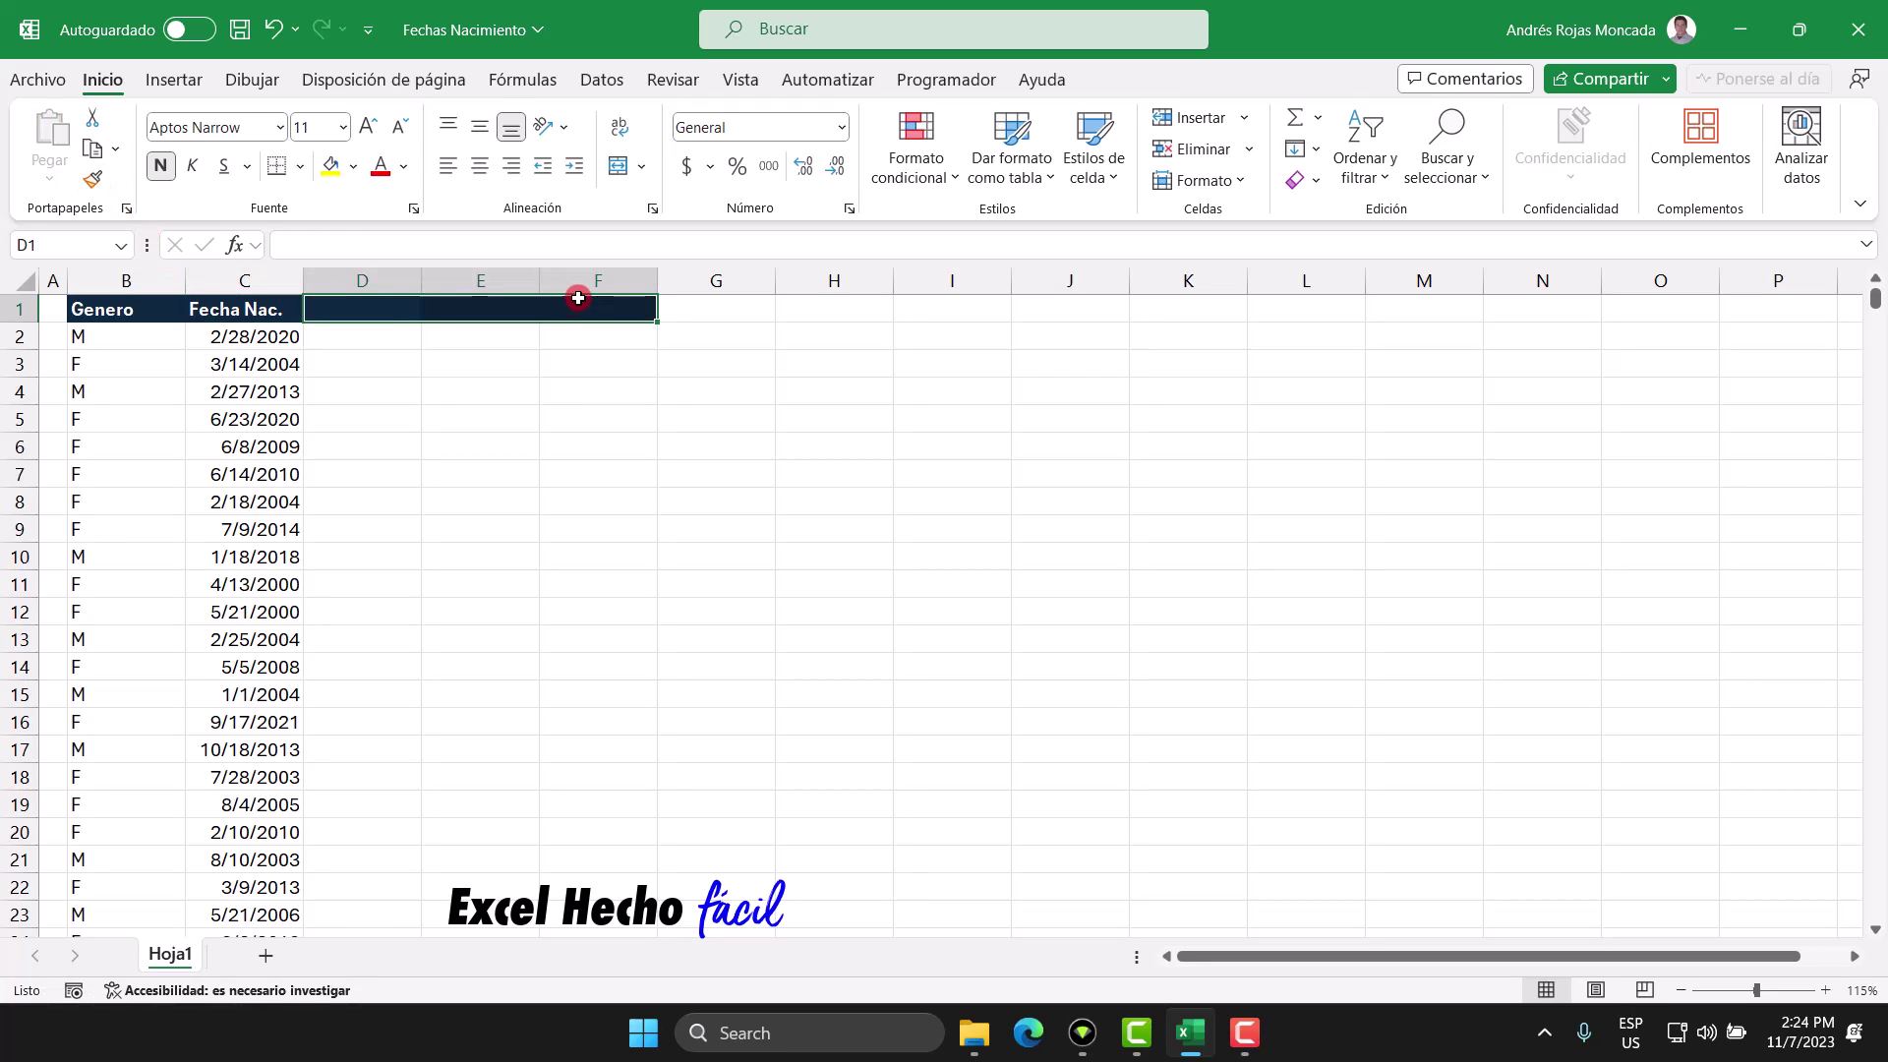
Add the header Mes in D1 and extract the birth month in D2 with =MES(C2)
{"action": "left_click", "coordinate": [374, 308]}
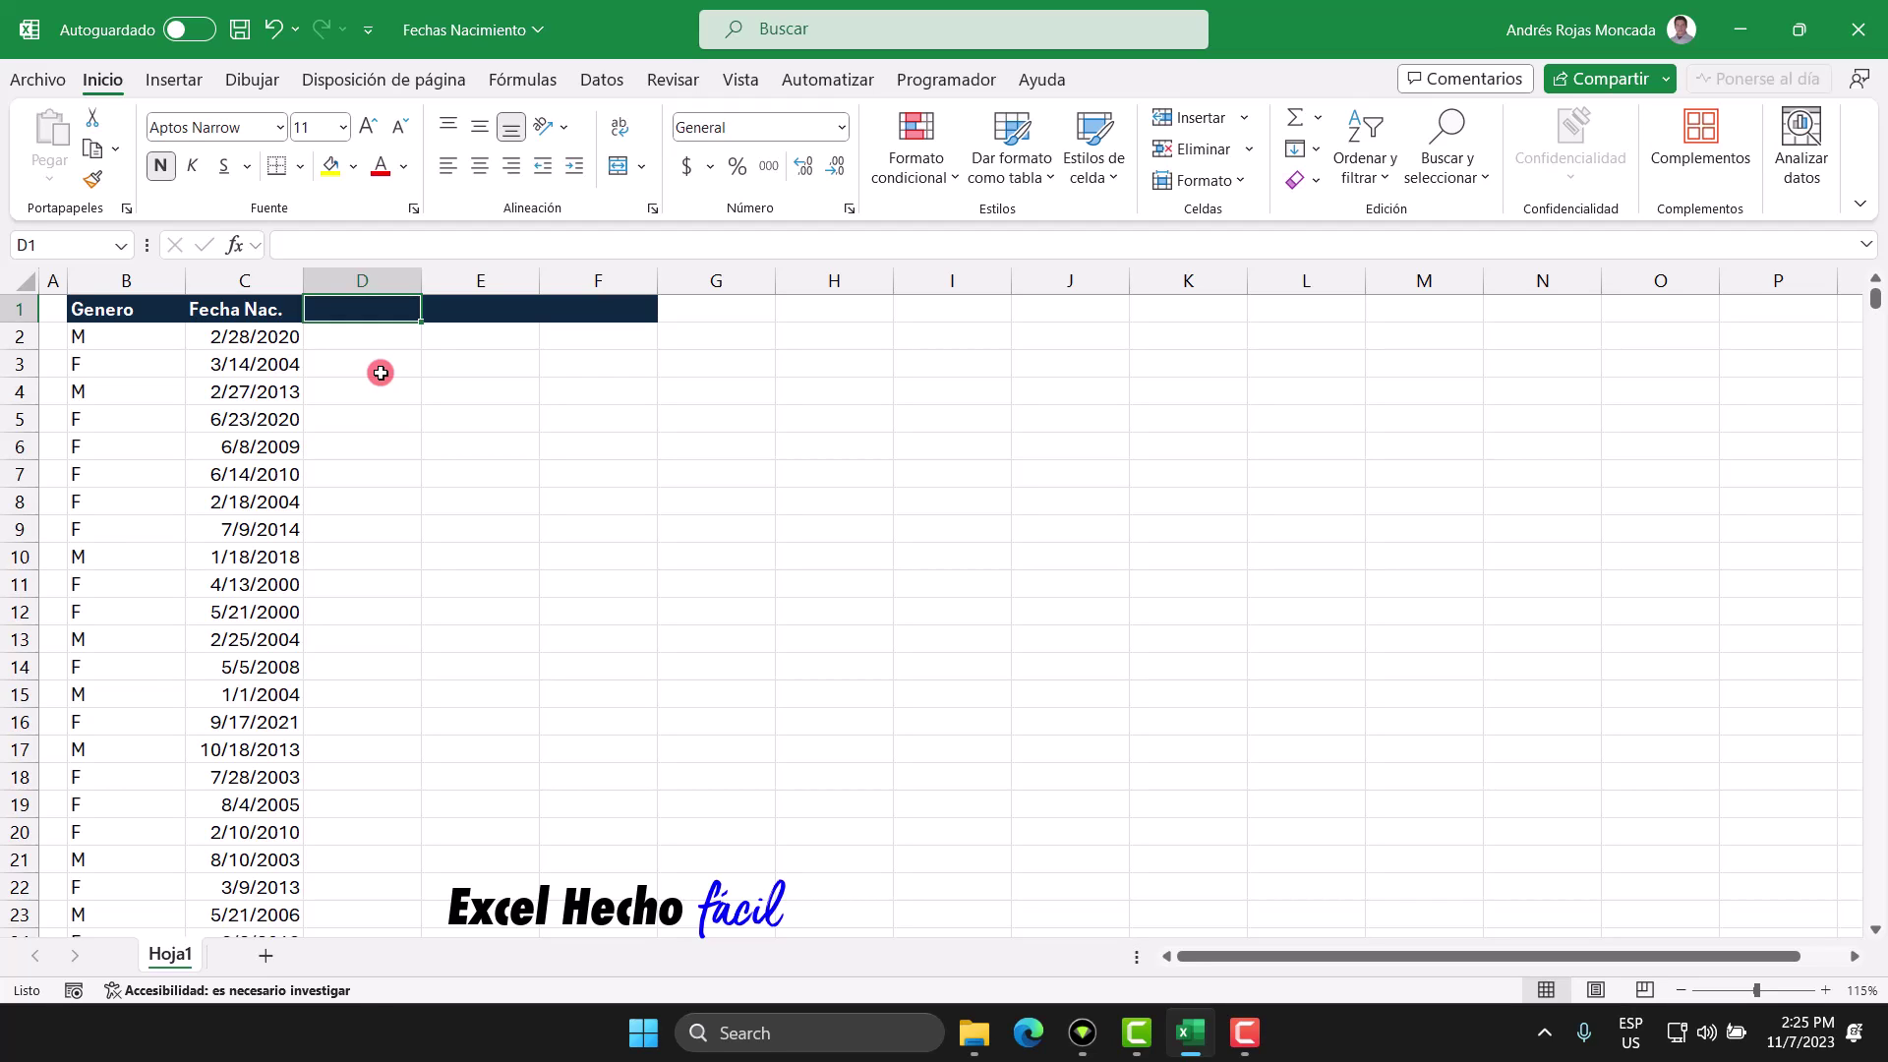
{"action": "type", "text": "Mes"}
{"action": "key", "text": "Return"}
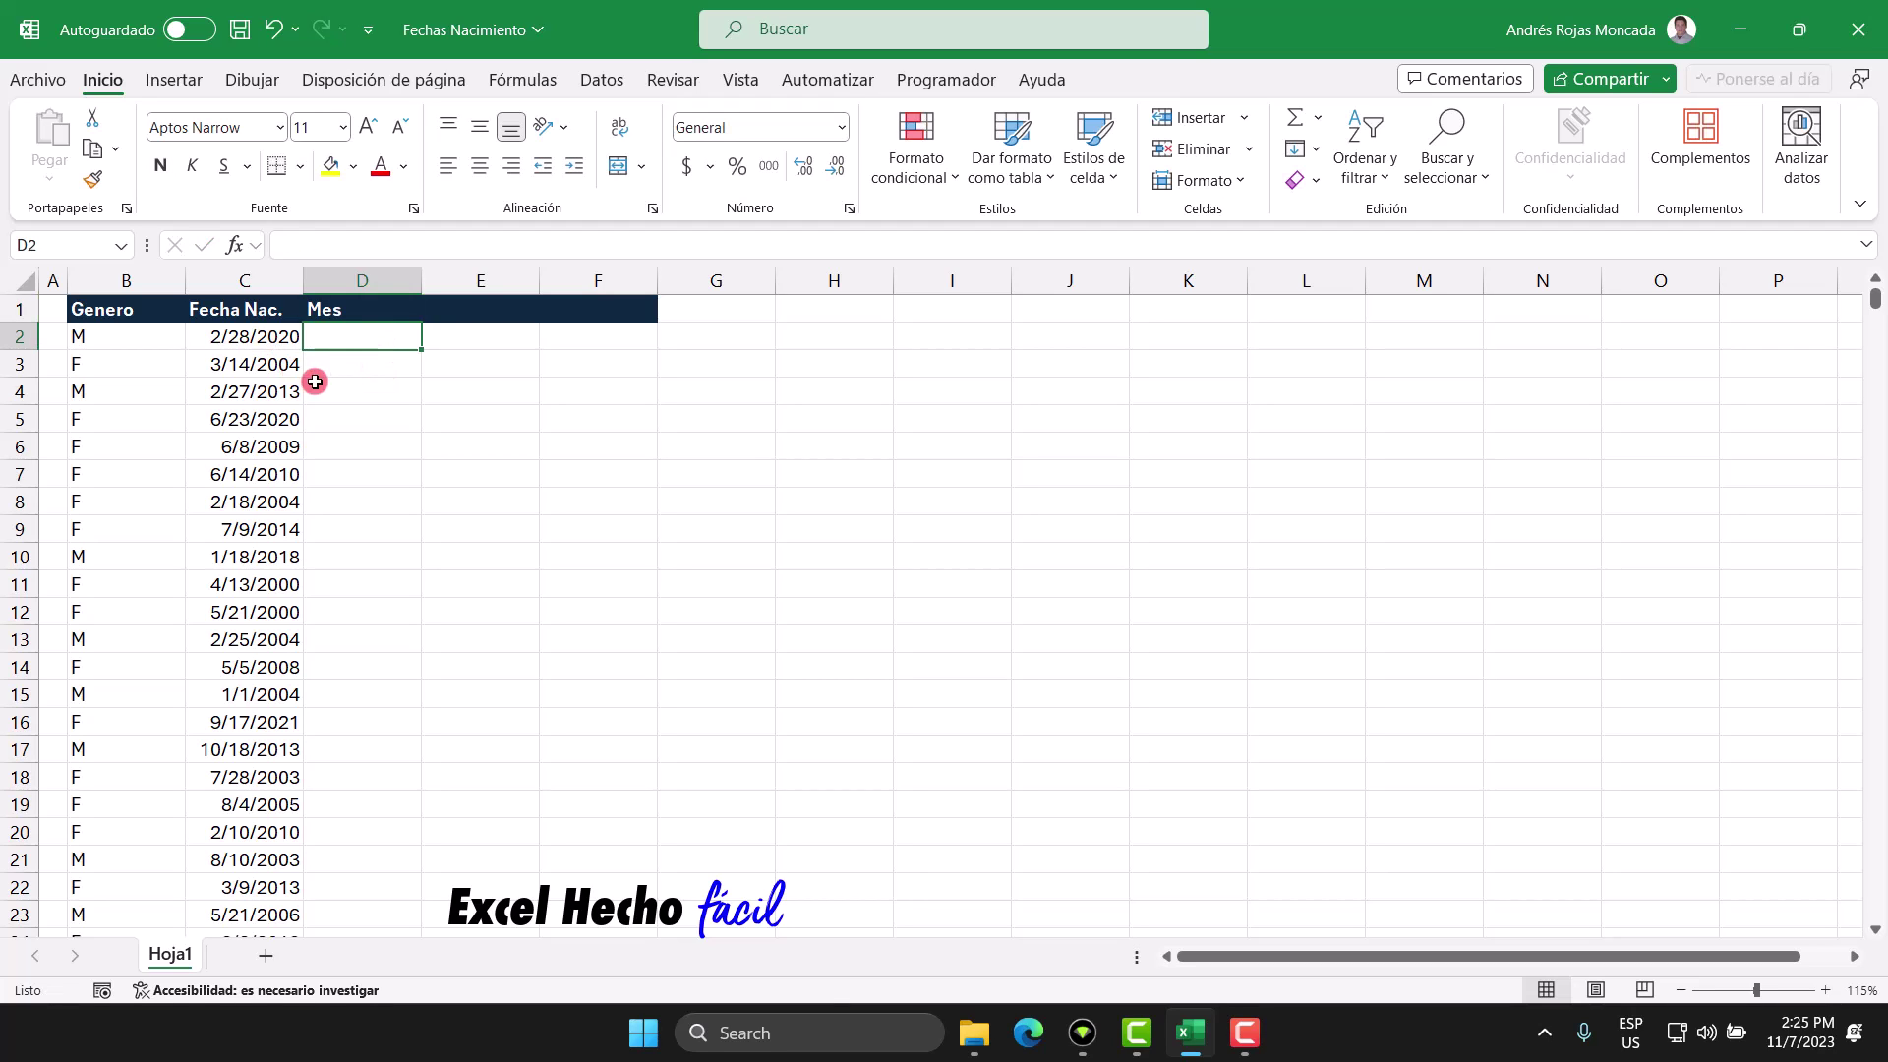
{"action": "type", "text": "=mes"}
{"action": "key", "text": "Tab"}
{"action": "left_click", "coordinate": [266, 337]}
{"action": "type", "text": ")"}
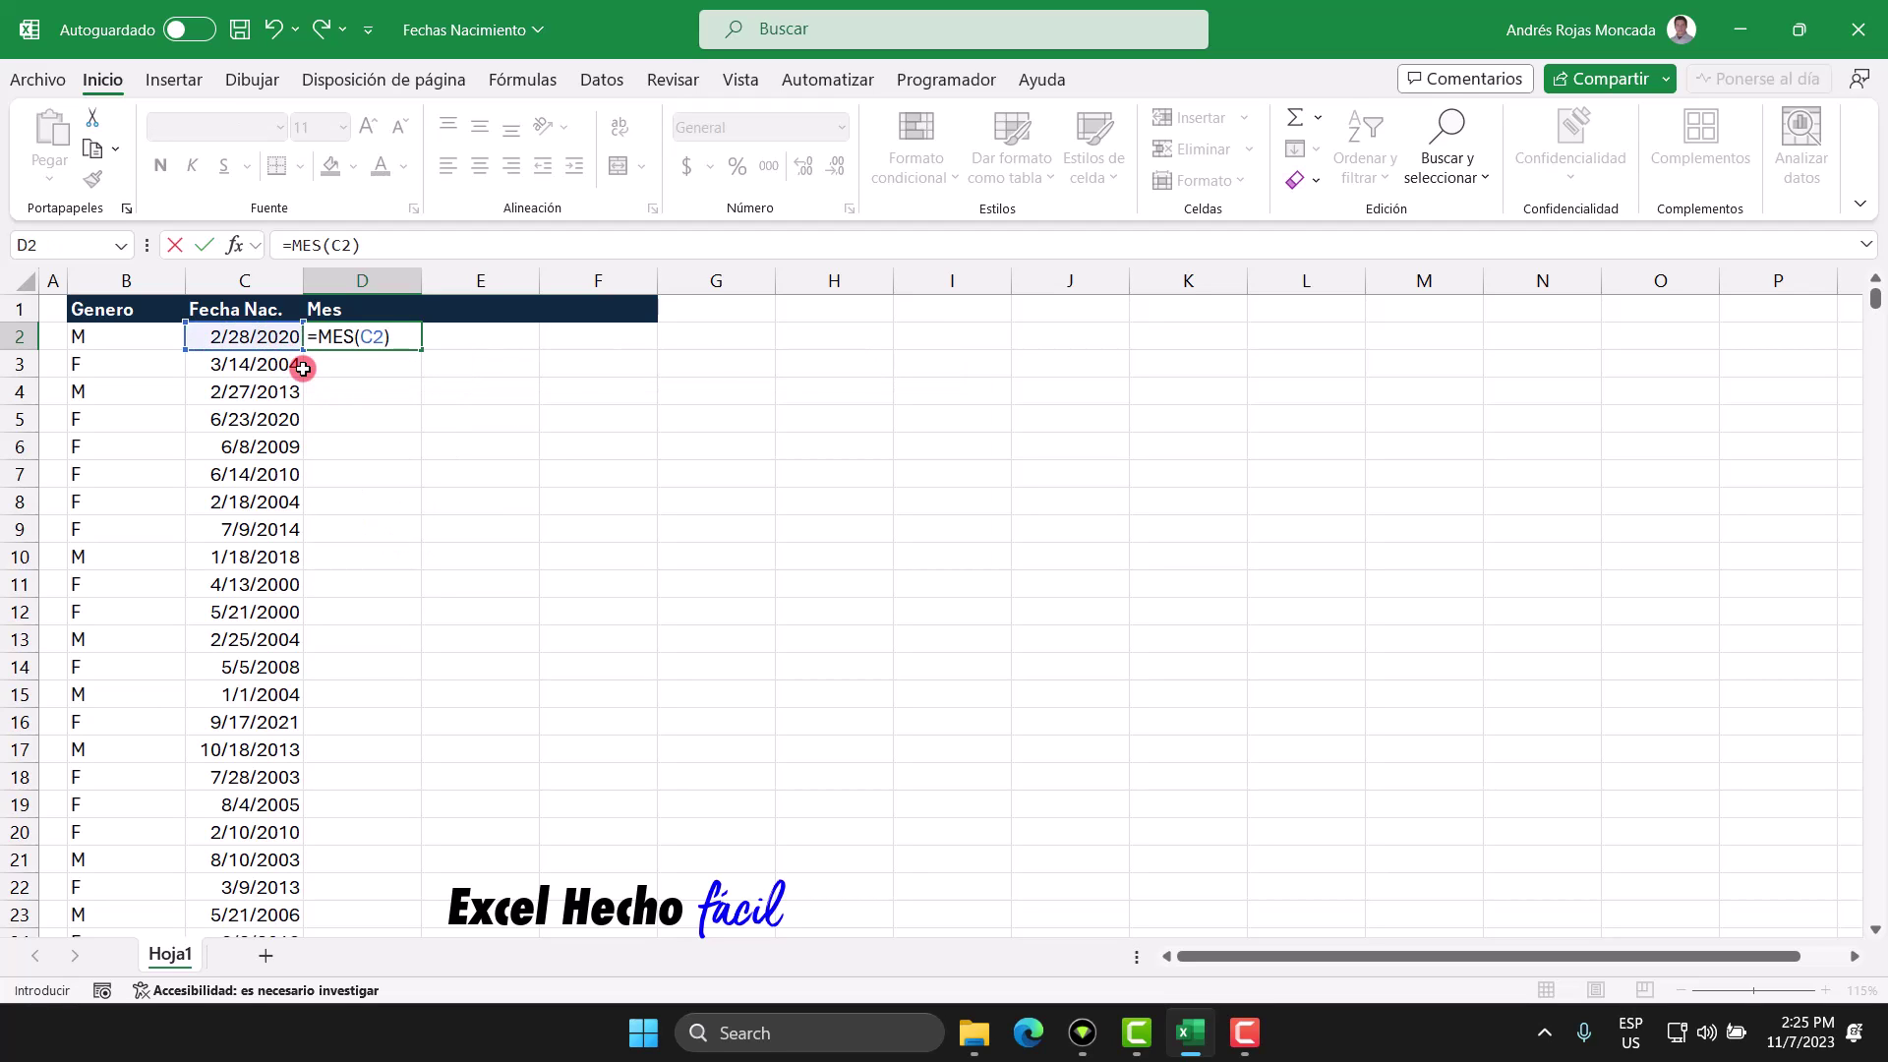
{"action": "key", "text": "Return"}
{"action": "left_click", "coordinate": [331, 336]}
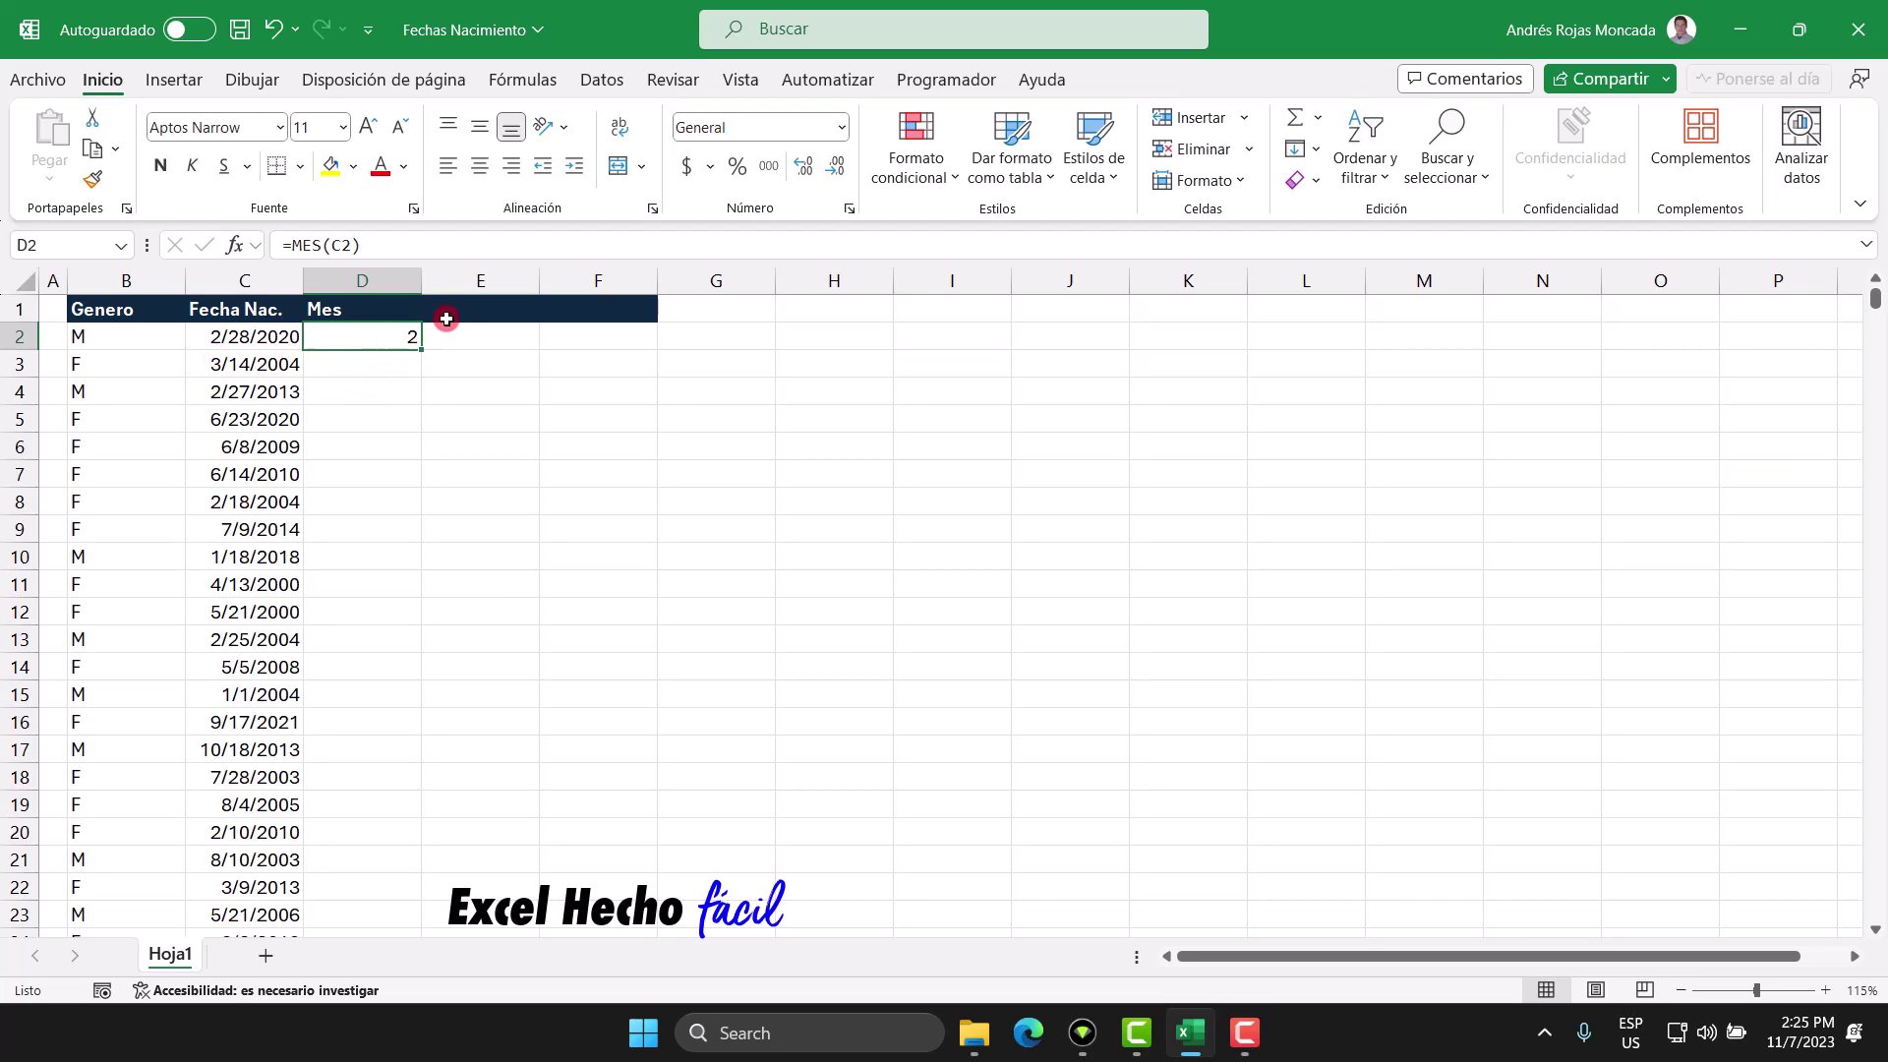
Add the header Dia in E1 and extract the birth day in E2 with =DIA(C2)
{"action": "left_click", "coordinate": [445, 321]}
{"action": "type", "text": "Dia"}
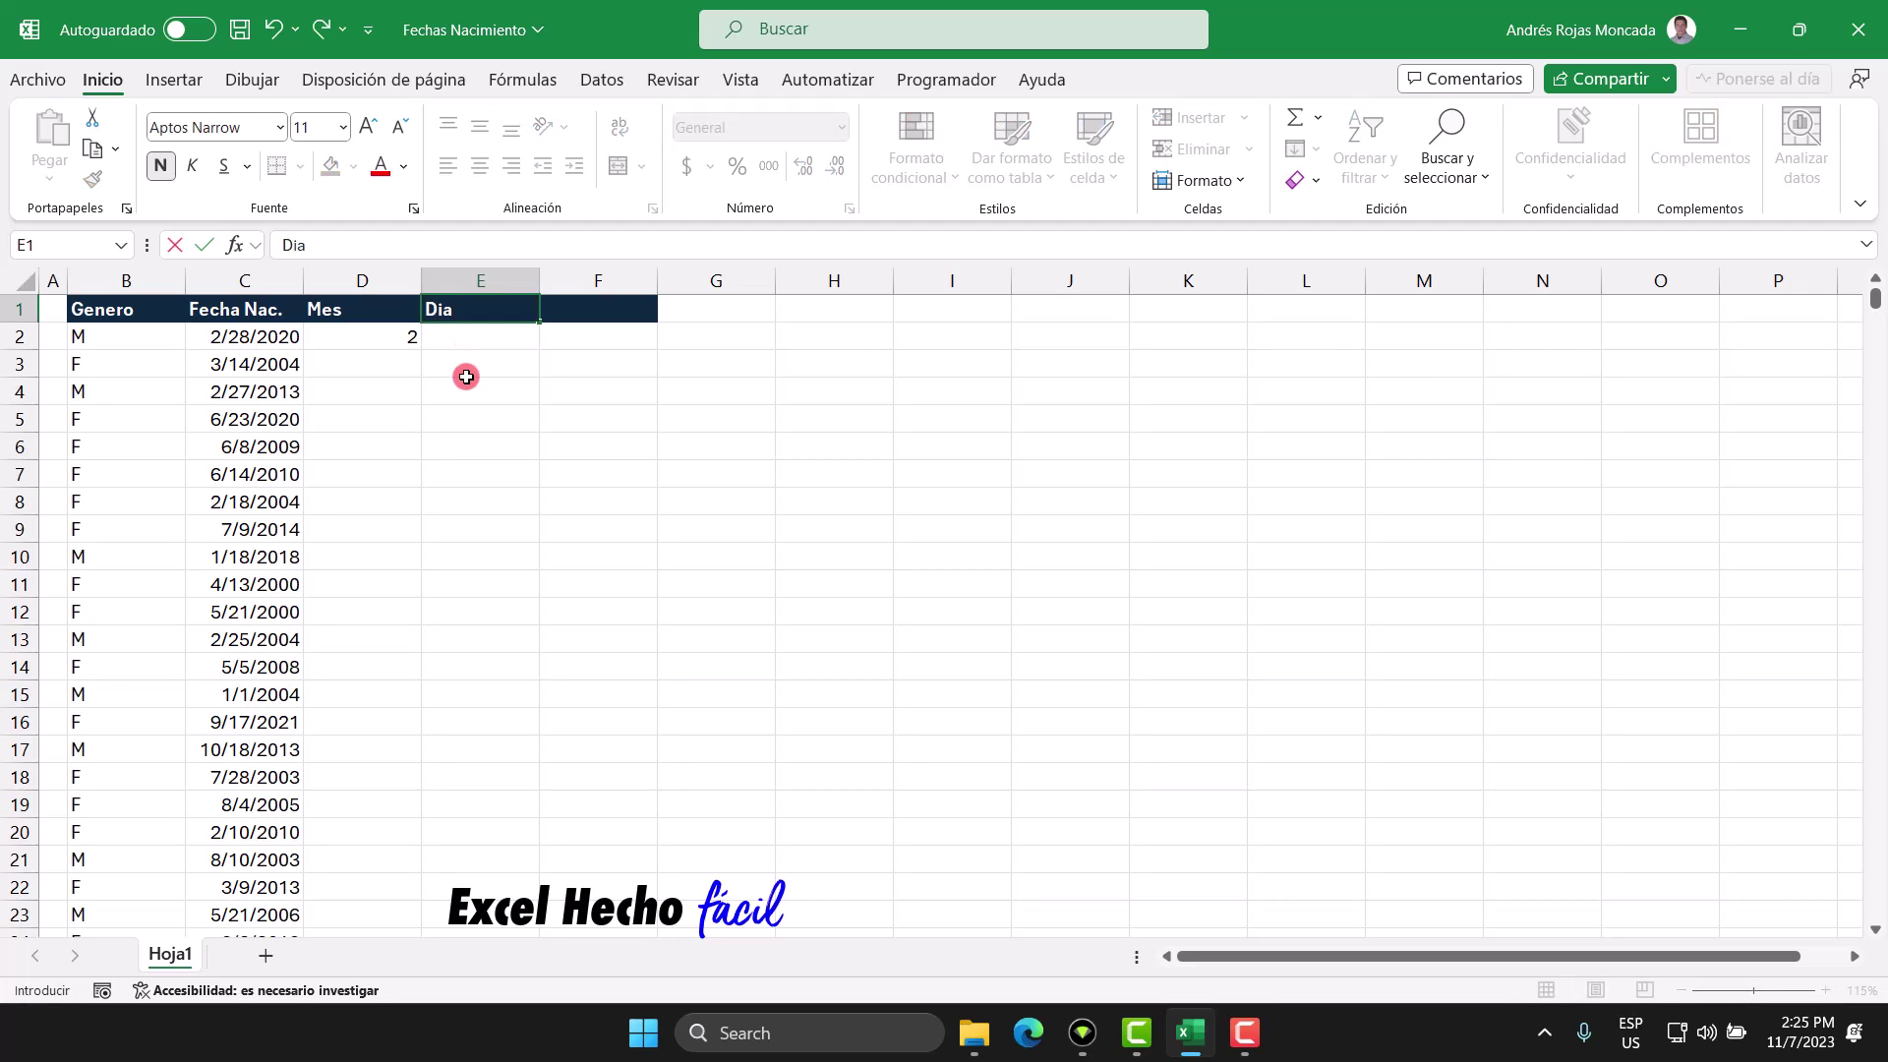
{"action": "key", "text": "Return"}
{"action": "type", "text": "=di"}
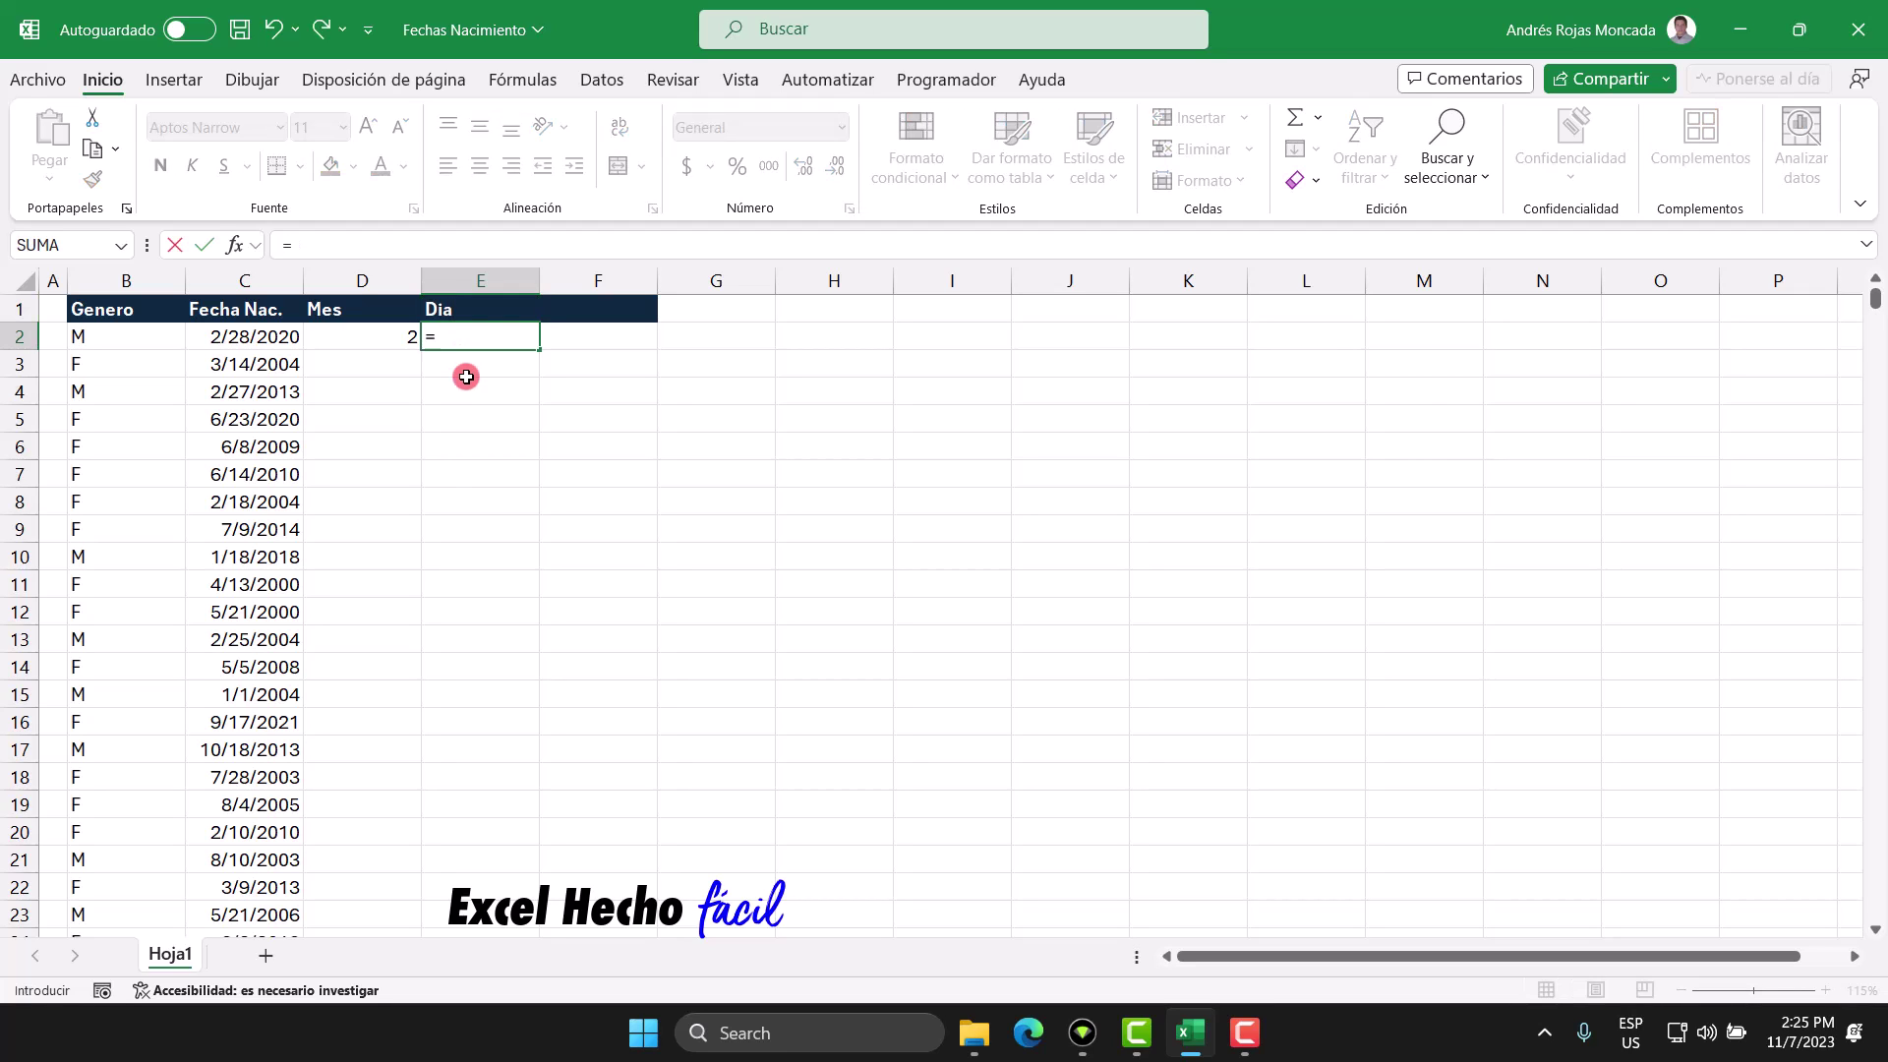
{"action": "key", "text": "Tab"}
{"action": "key", "text": "Left"}
{"action": "key", "text": "Left"}
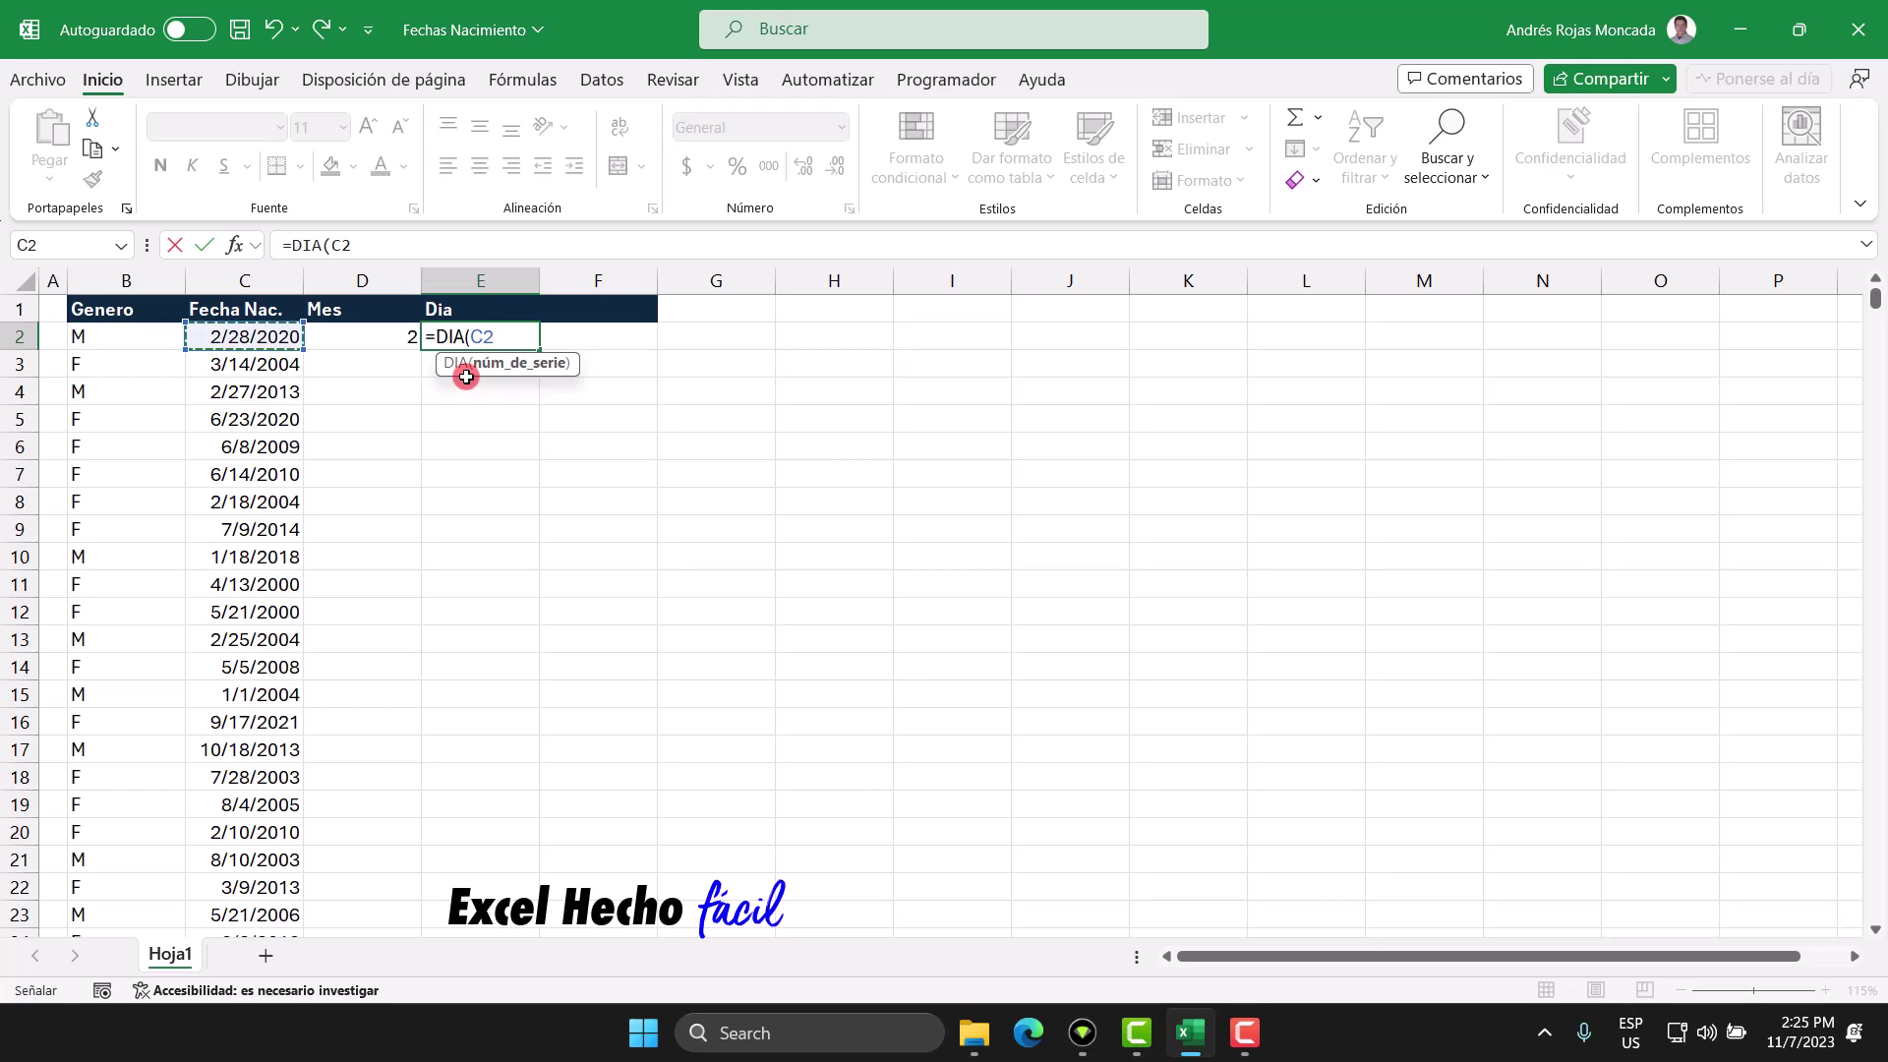
{"action": "type", "text": ")"}
{"action": "key", "text": "Return"}
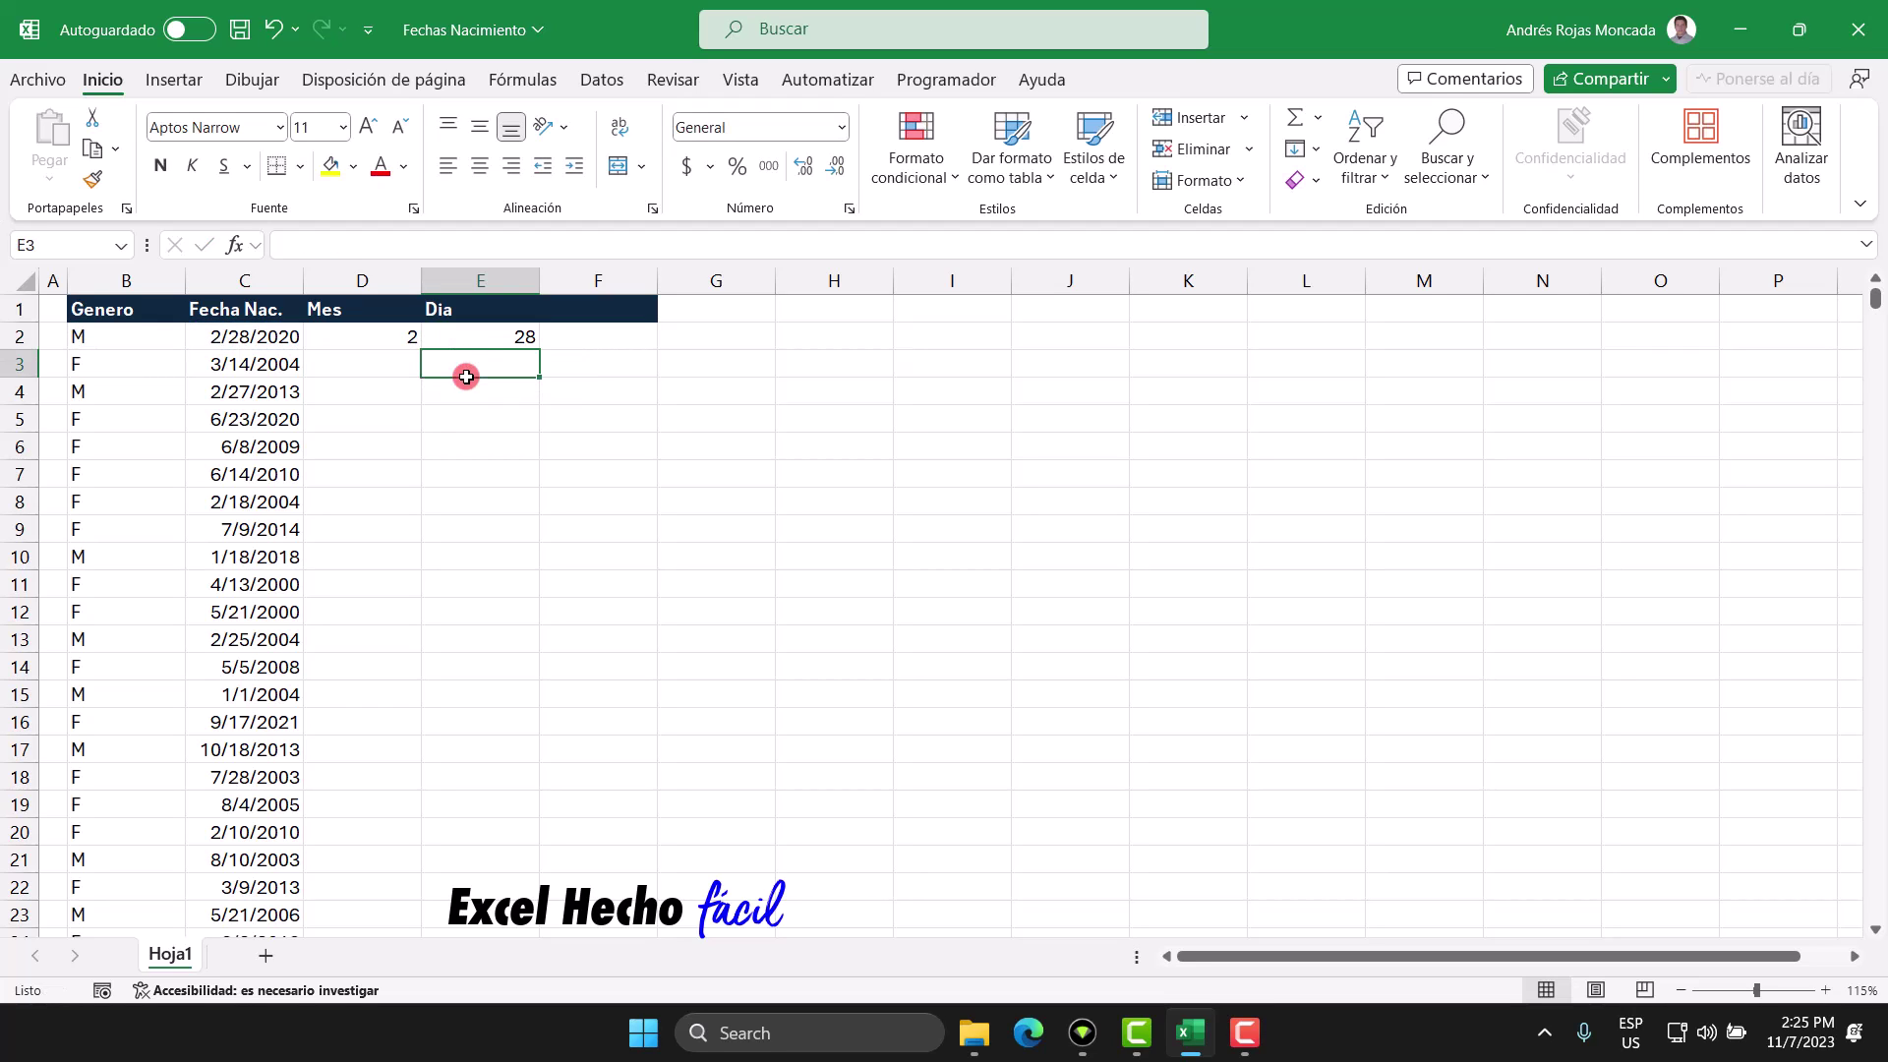
{"action": "left_click", "coordinate": [464, 337]}
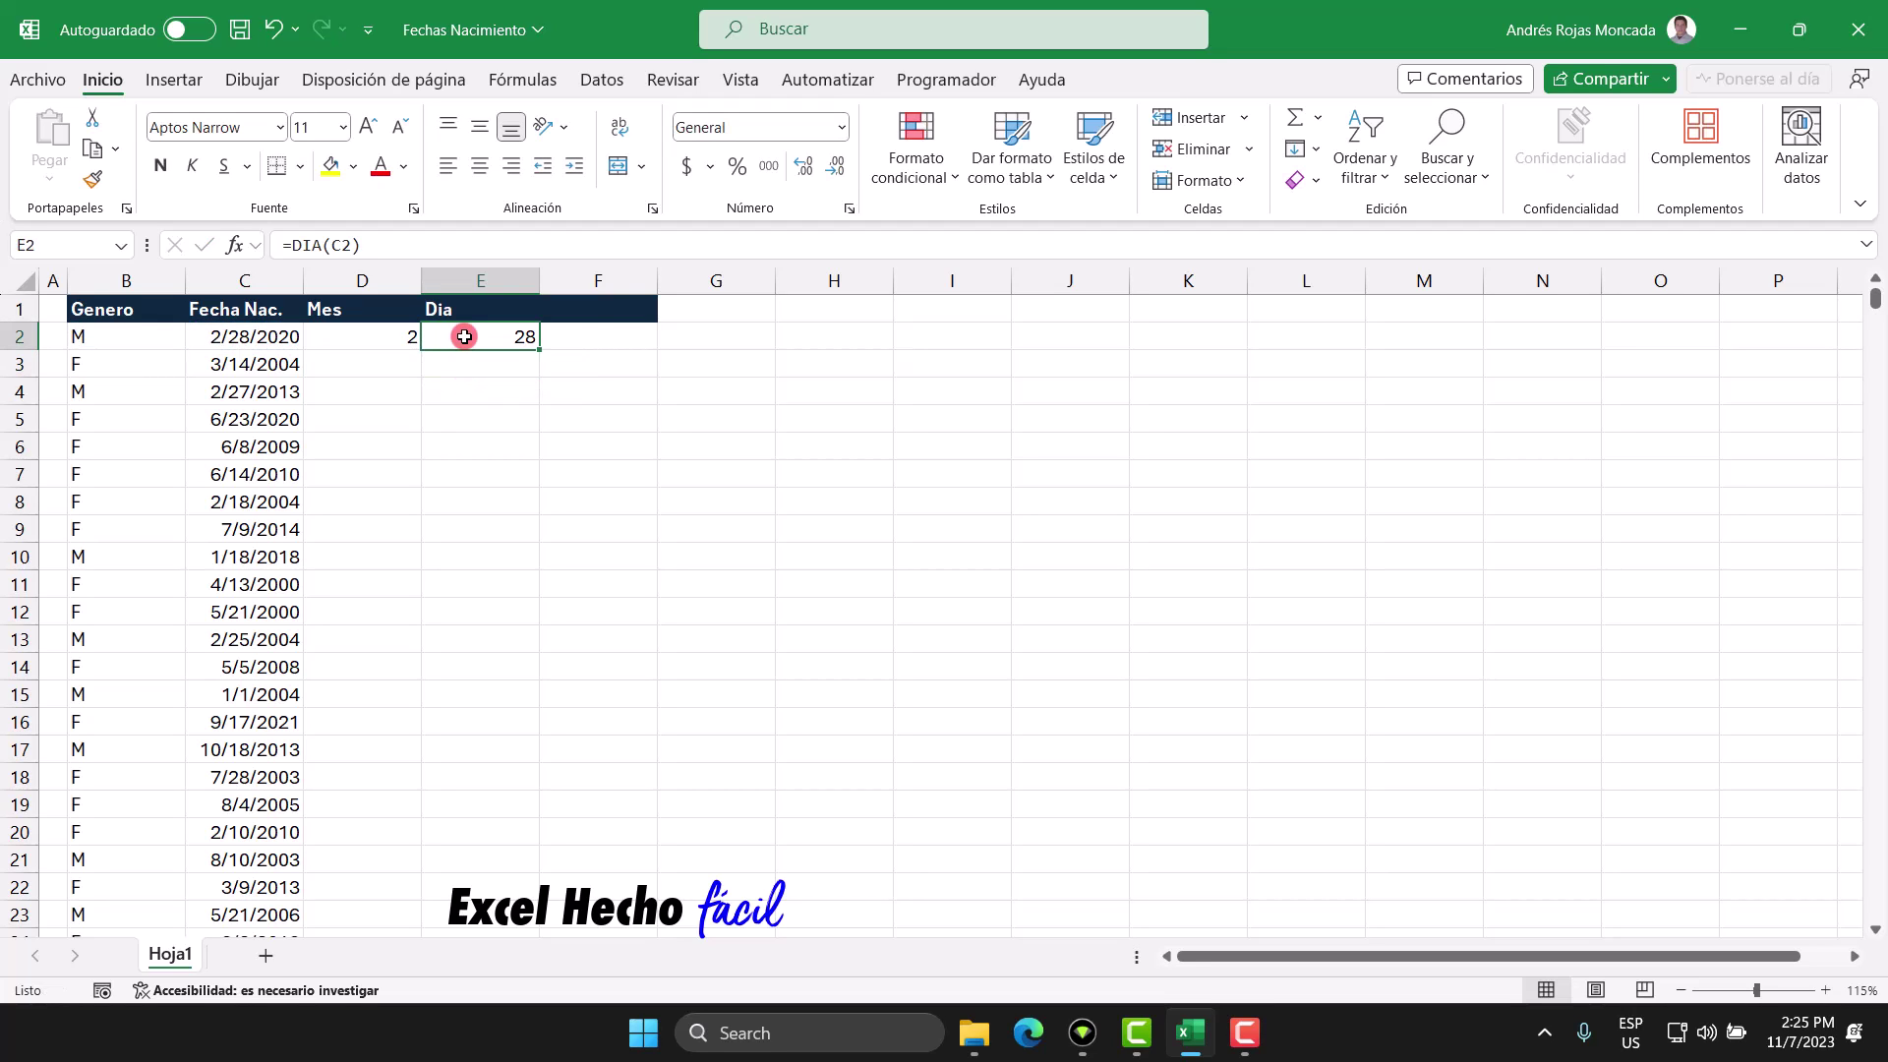
Add the header Todo in F1 and enter the value T in F2
{"action": "left_click", "coordinate": [600, 315]}
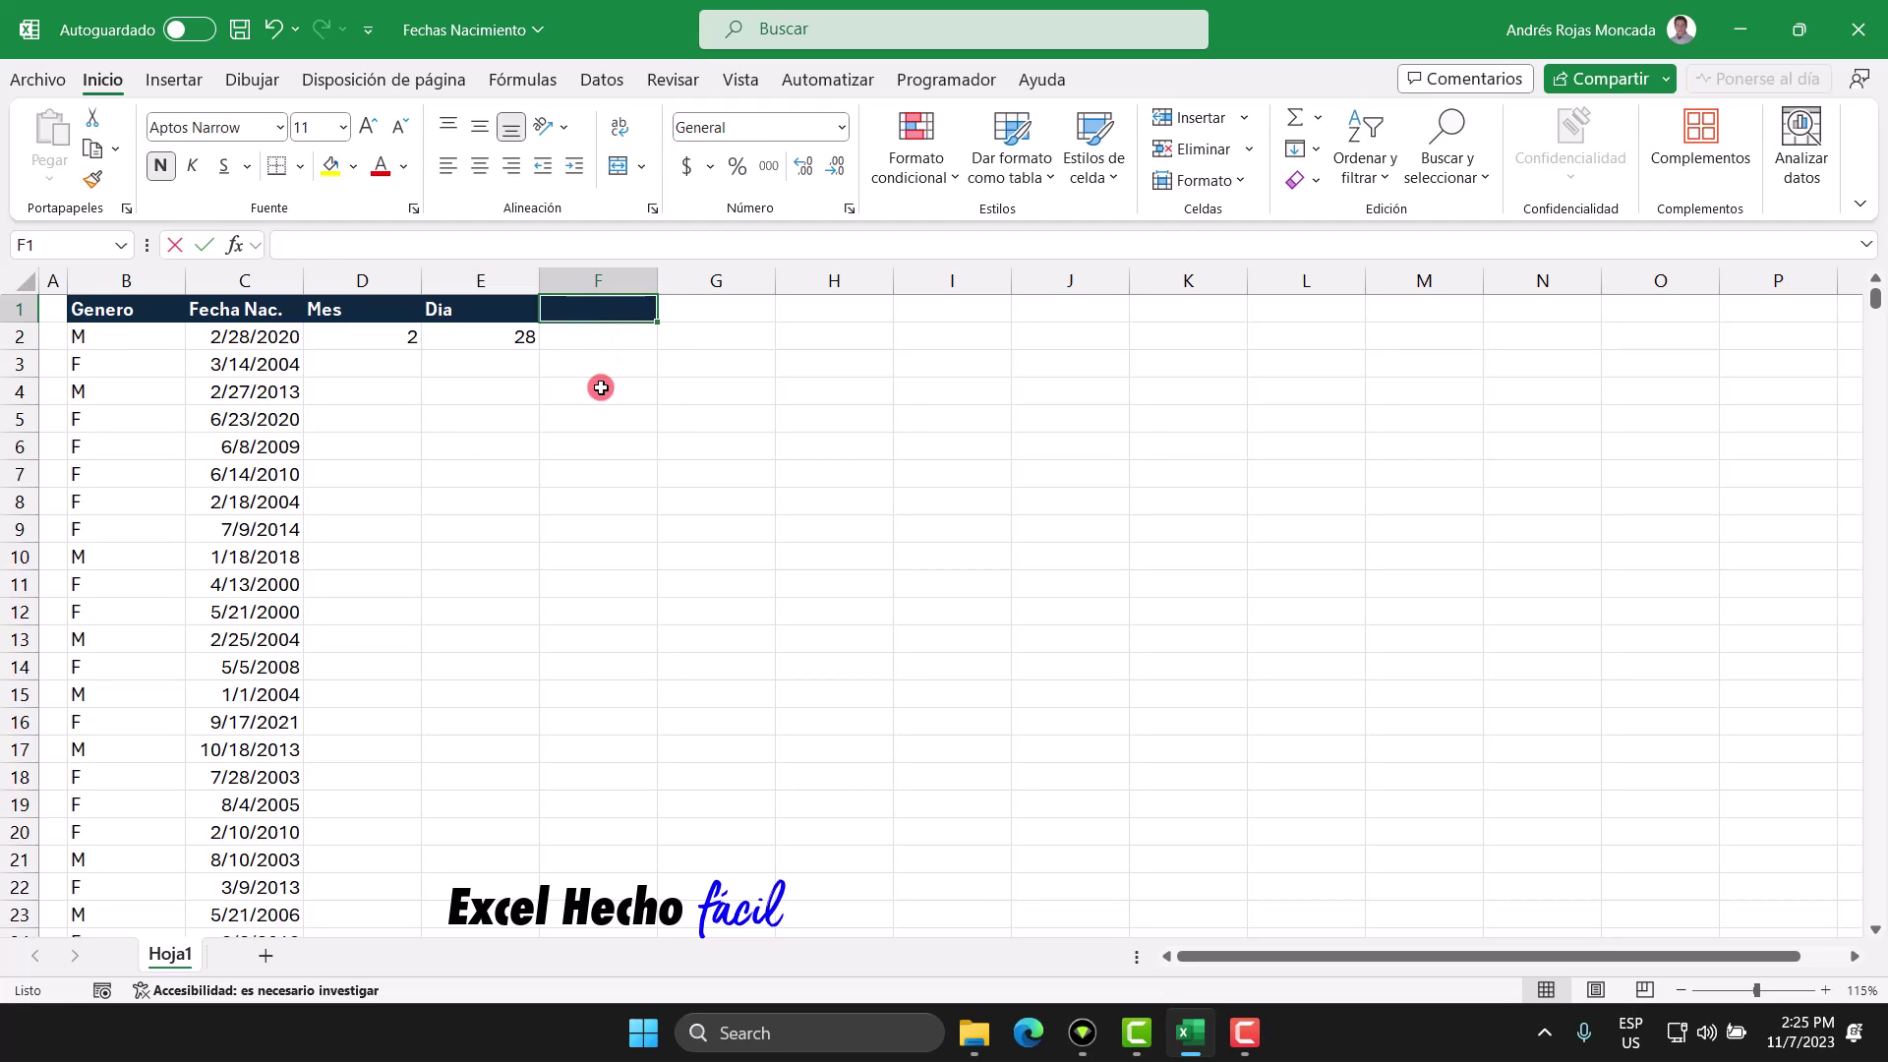
{"action": "type", "text": "Todo"}
{"action": "key", "text": "Return"}
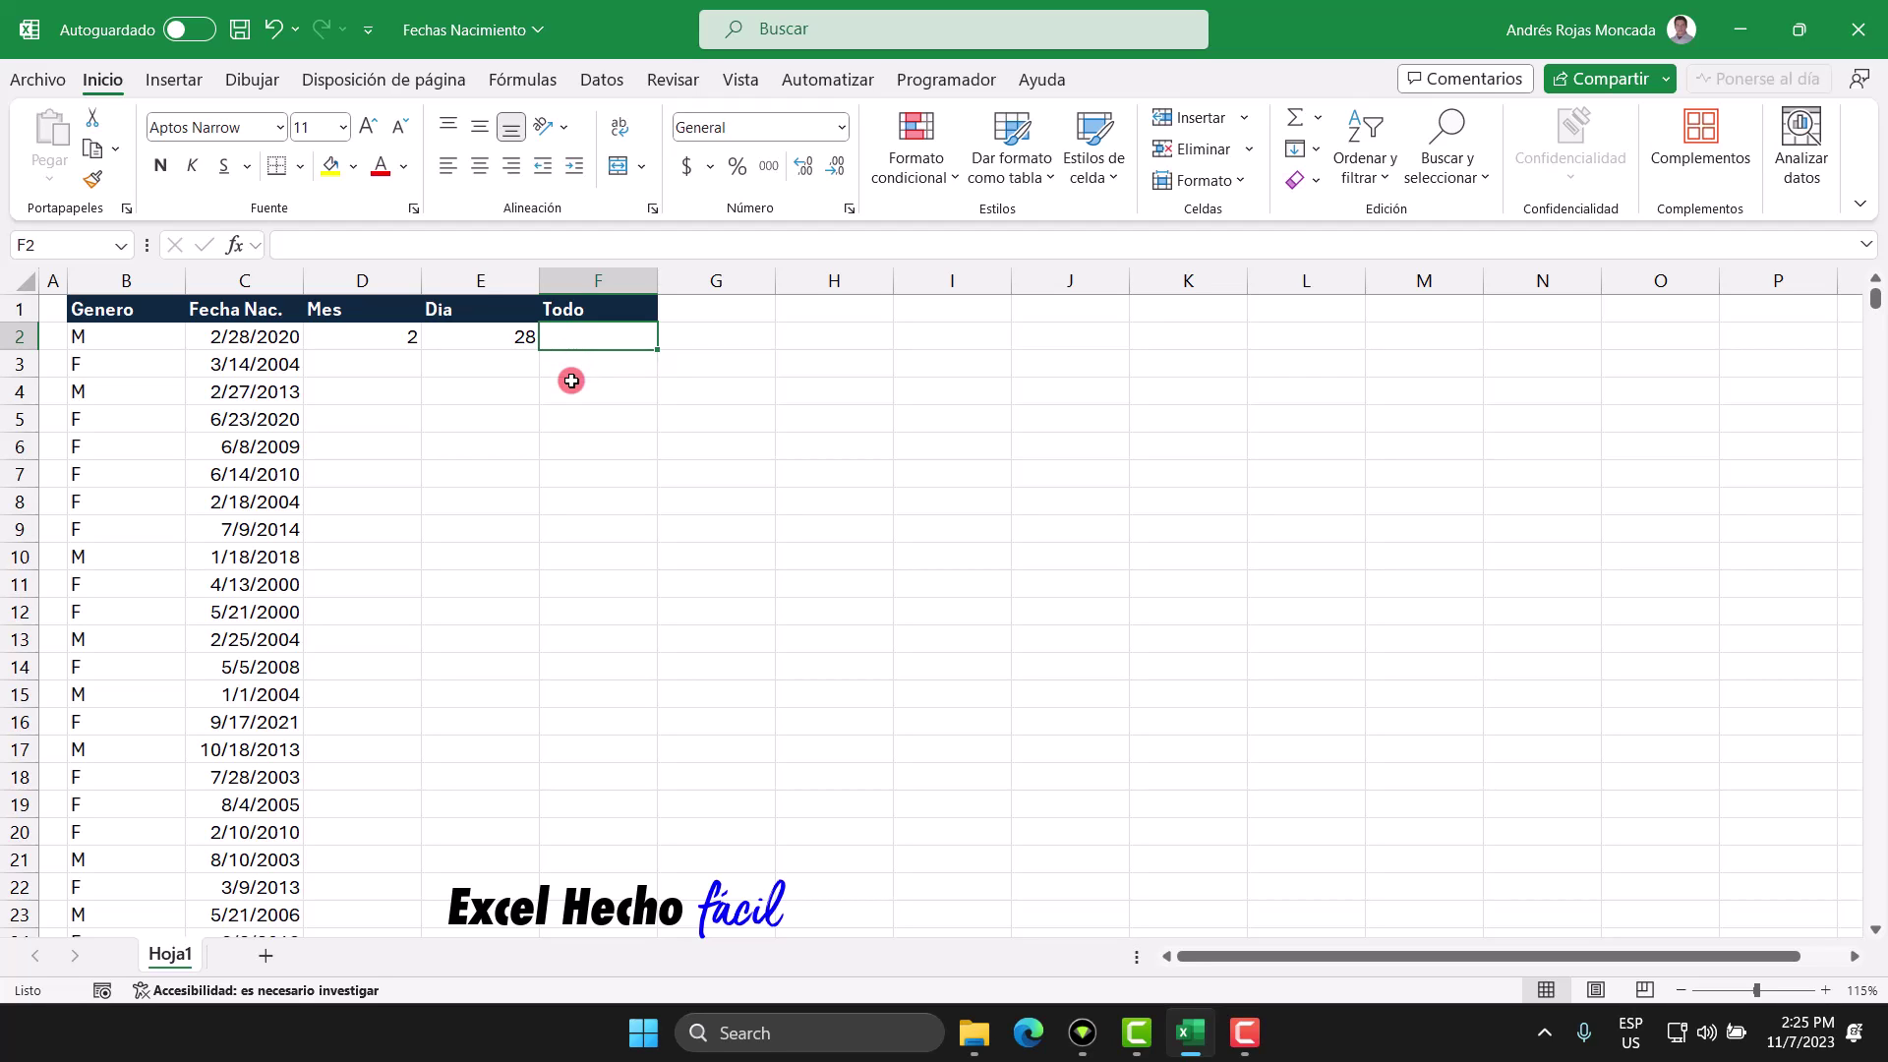
{"action": "type", "text": "T"}
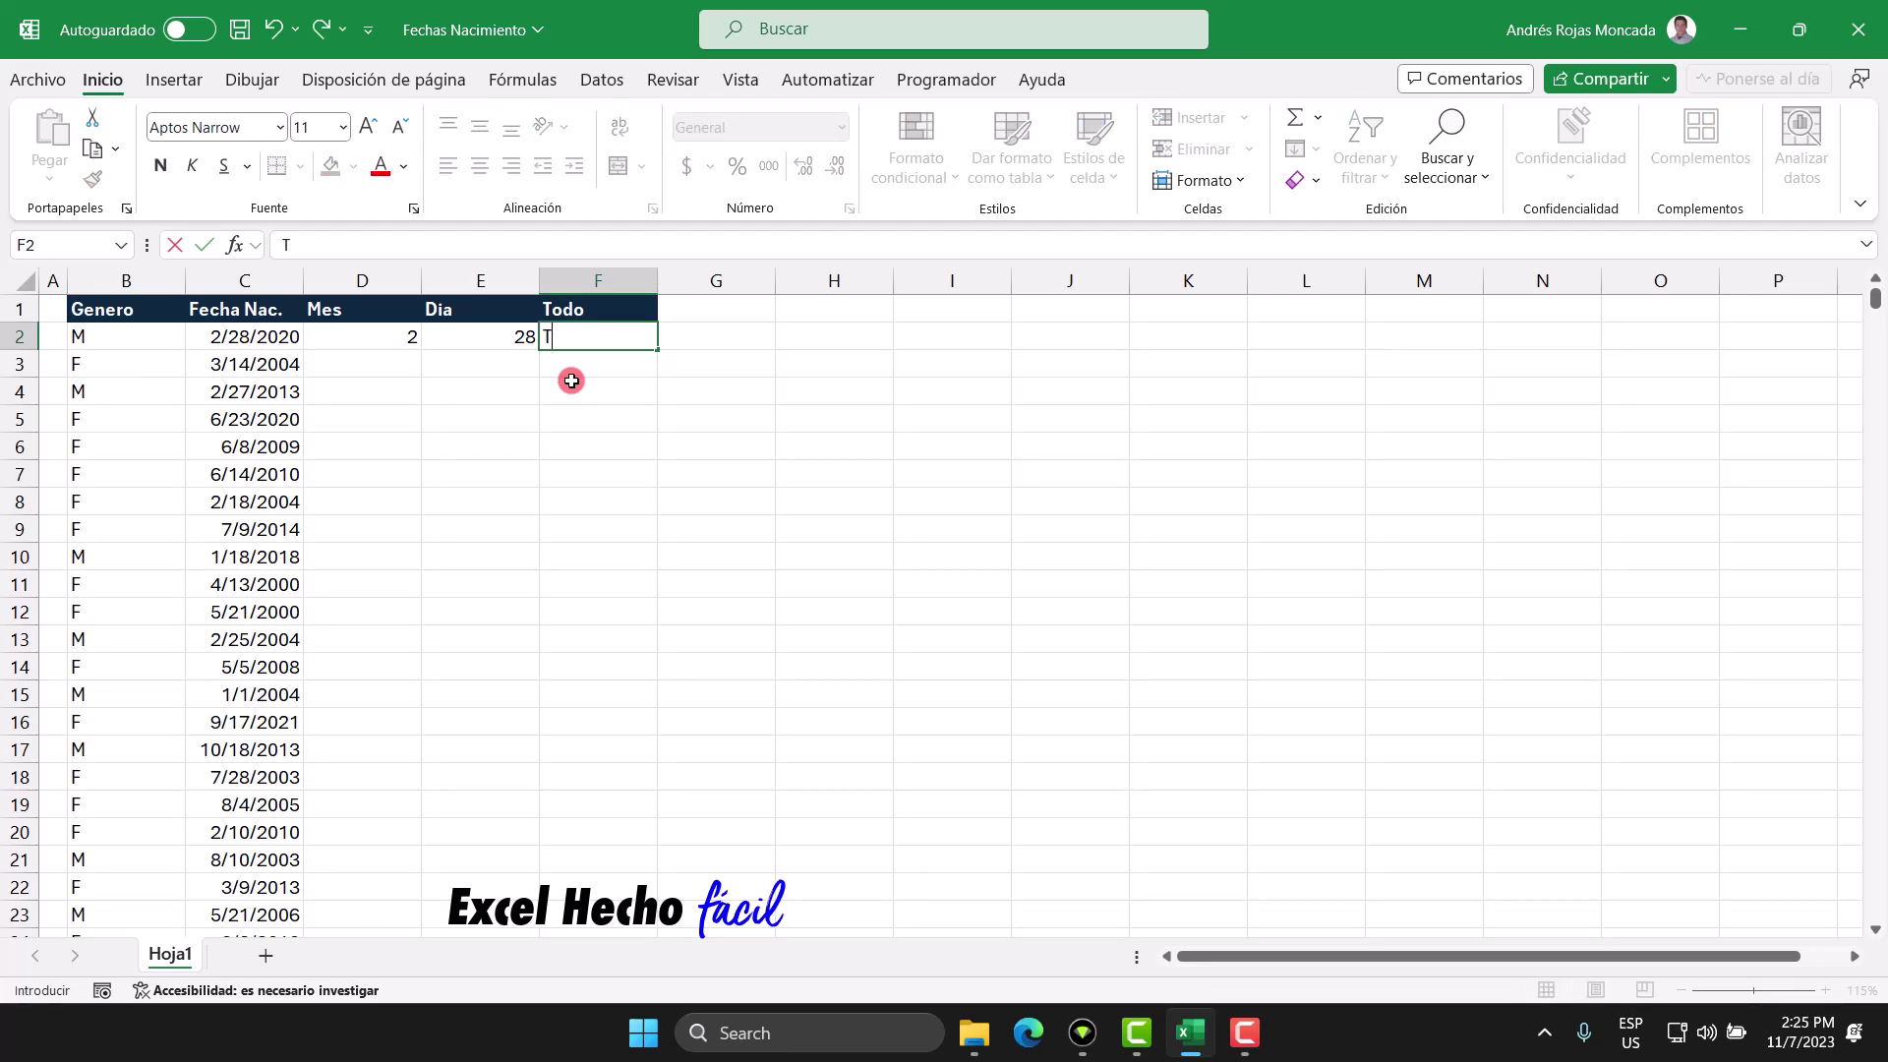
{"action": "key", "text": "Return"}
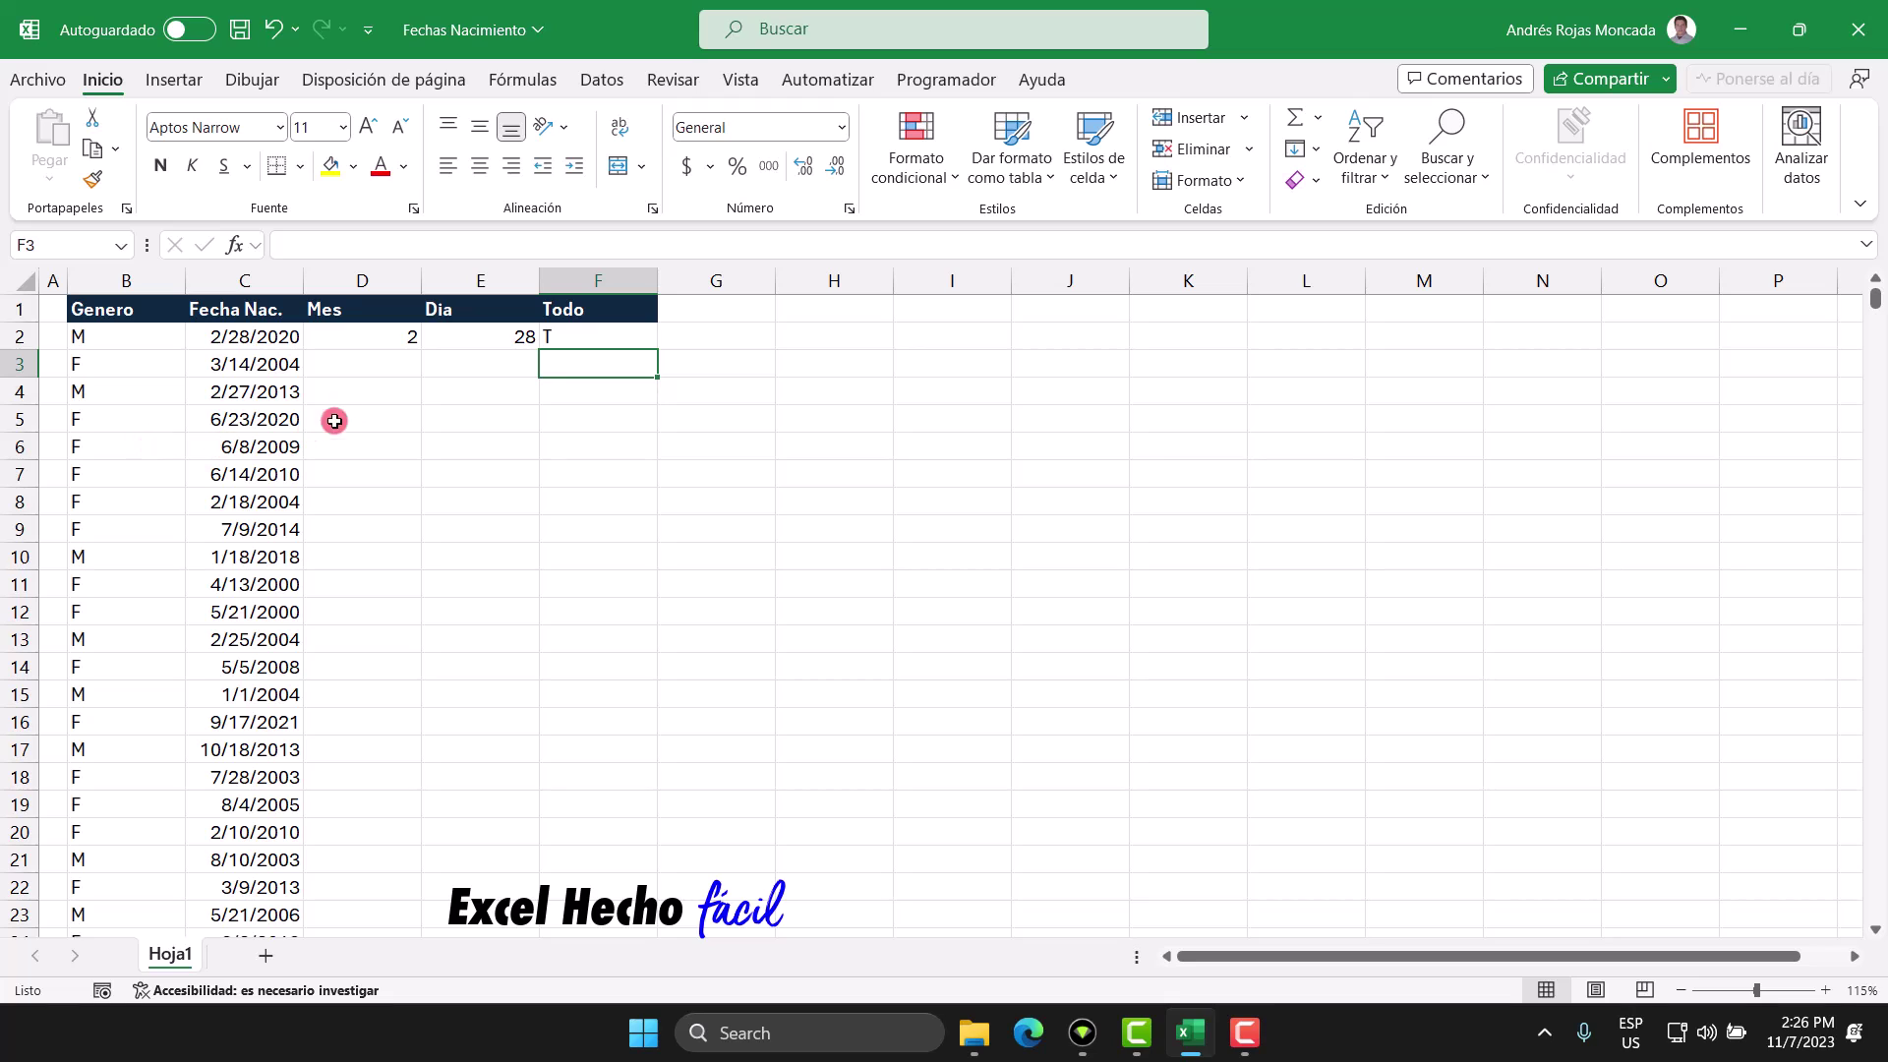
Fill the Mes, Dia and Todo entries in D2:F2 down through the last data row
{"action": "left_click_drag", "start_coordinate": [383, 334], "coordinate": [607, 334]}
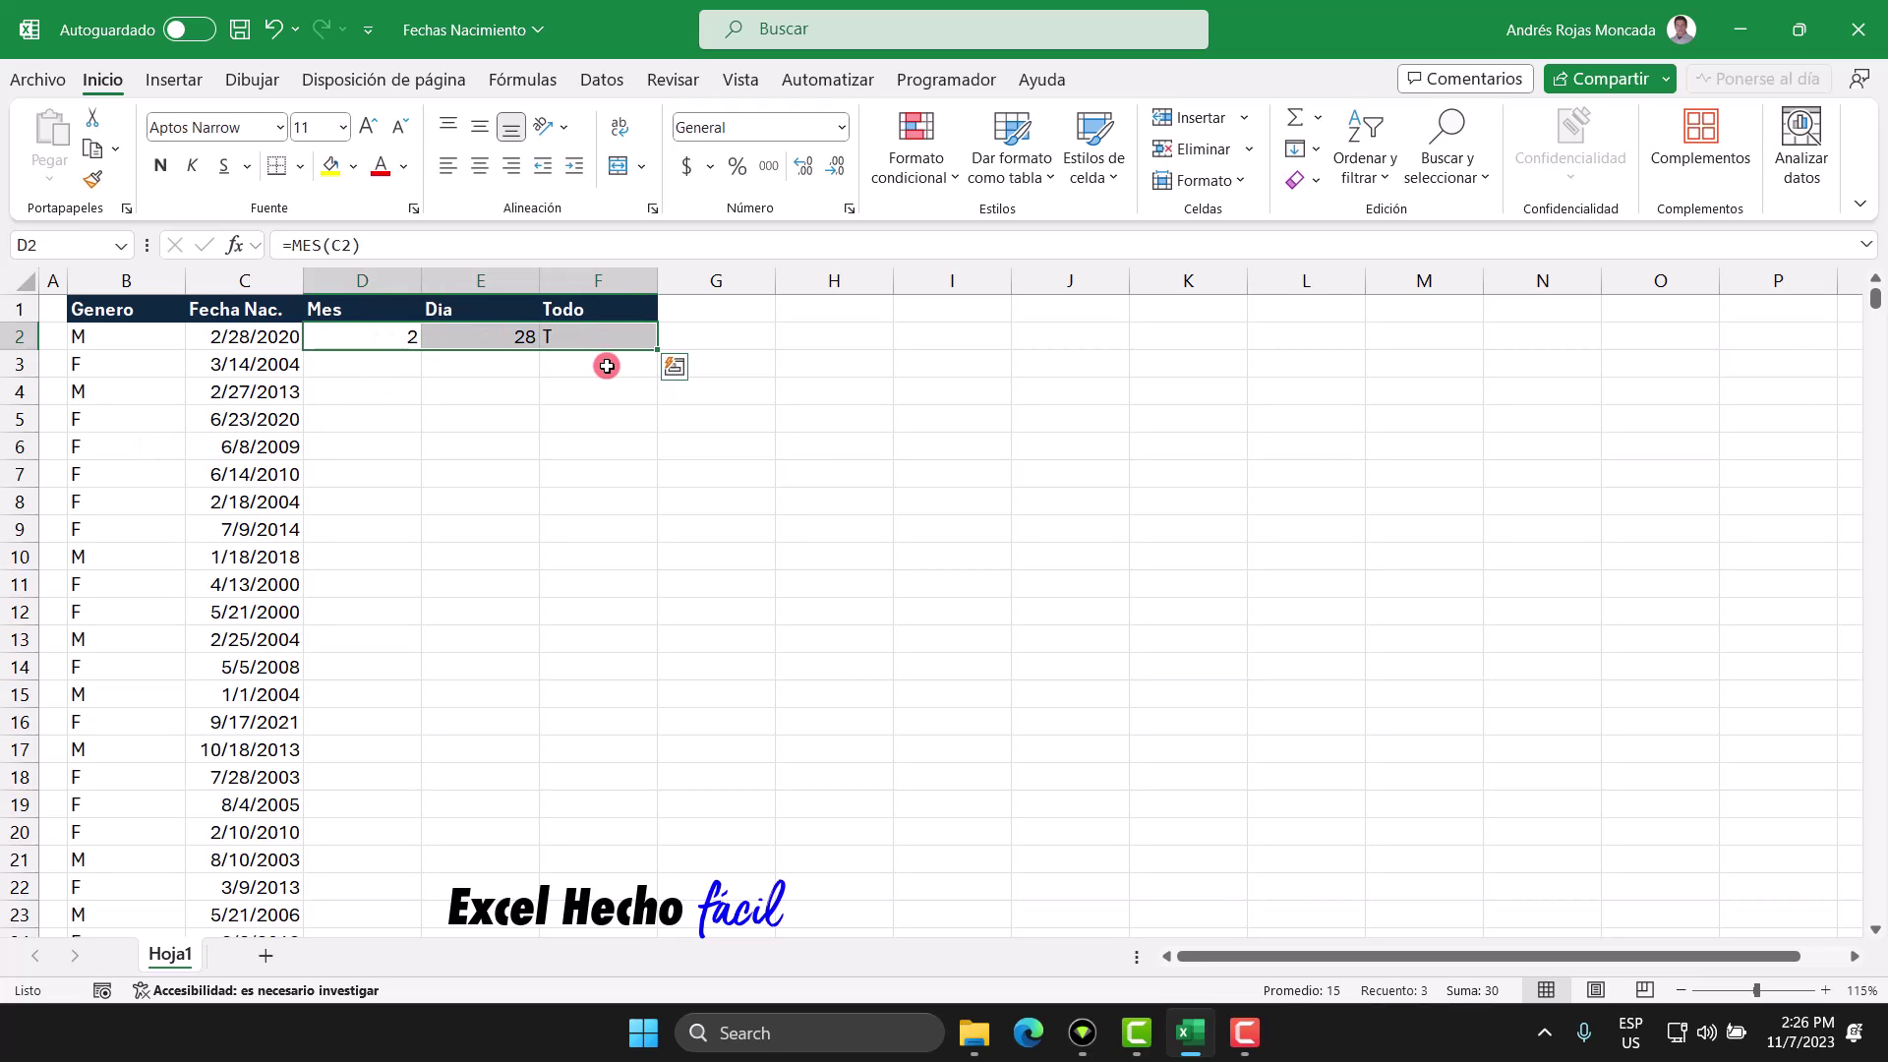
{"action": "double_click", "coordinate": [659, 351]}
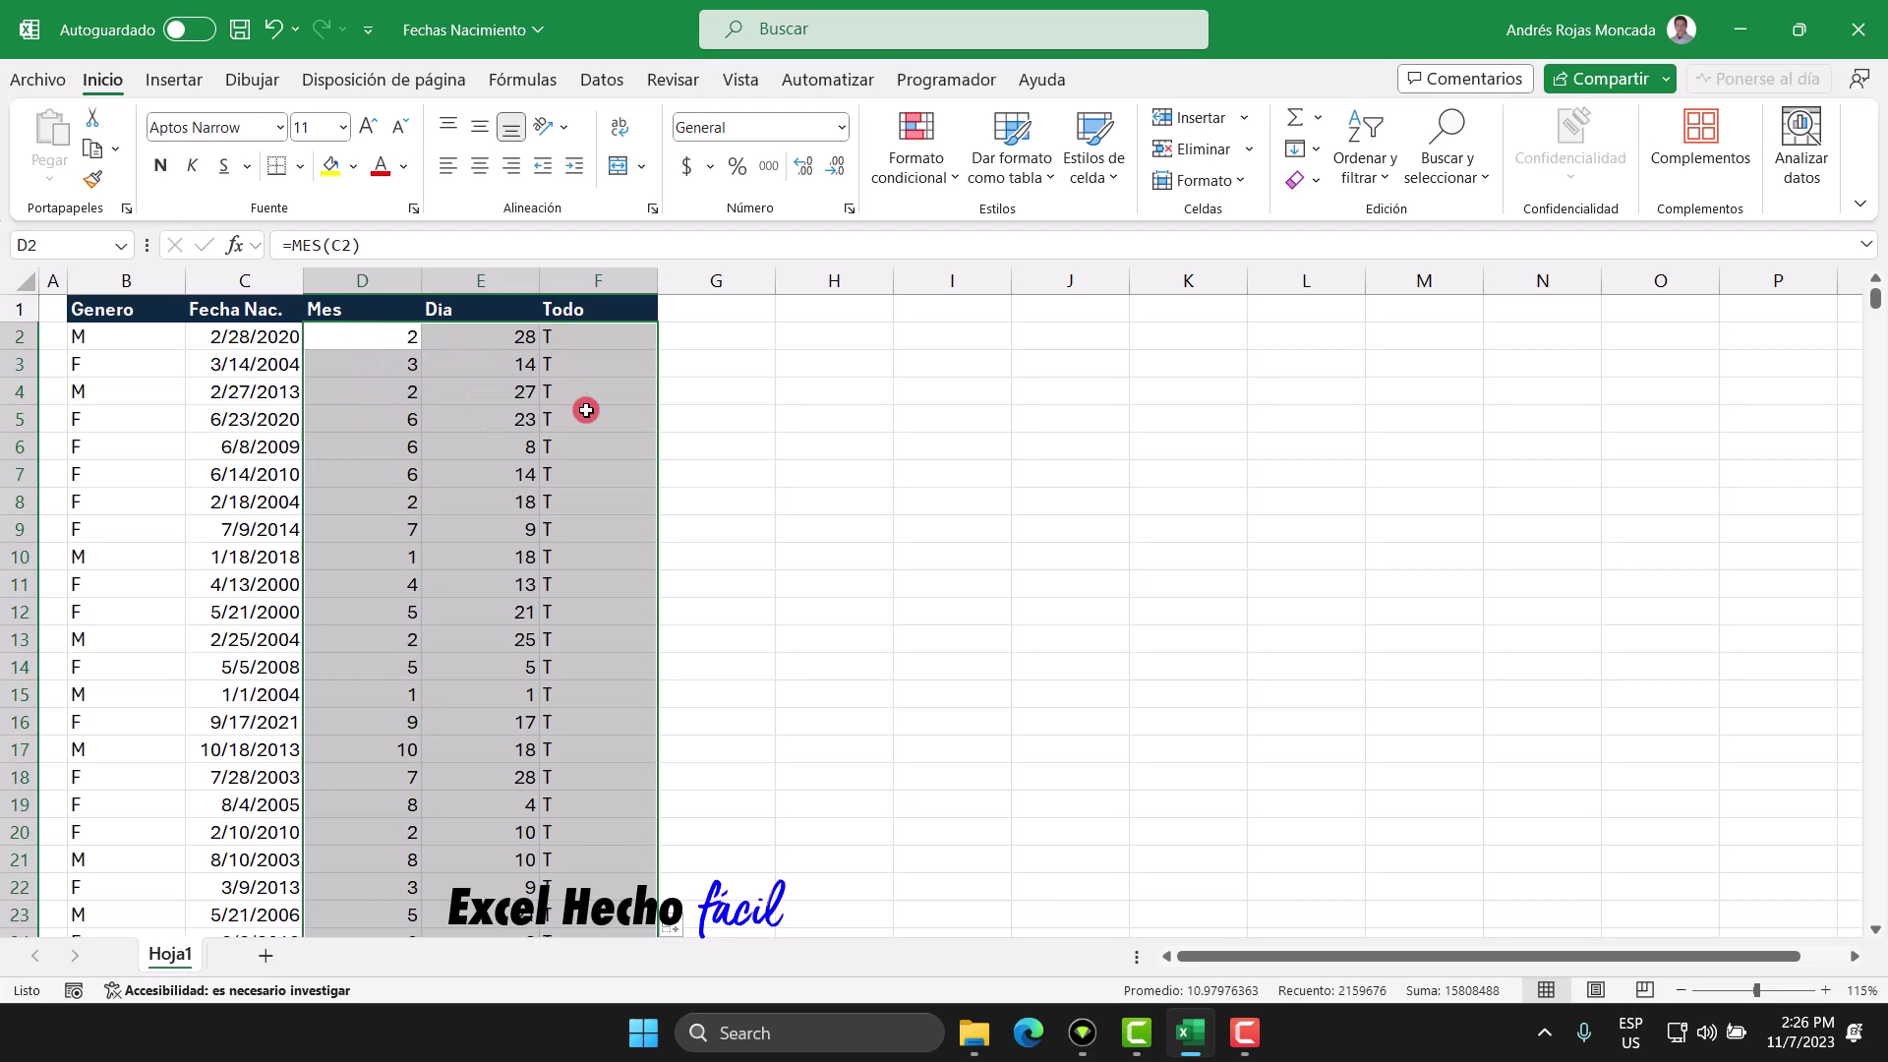
{"action": "left_click", "coordinate": [385, 340]}
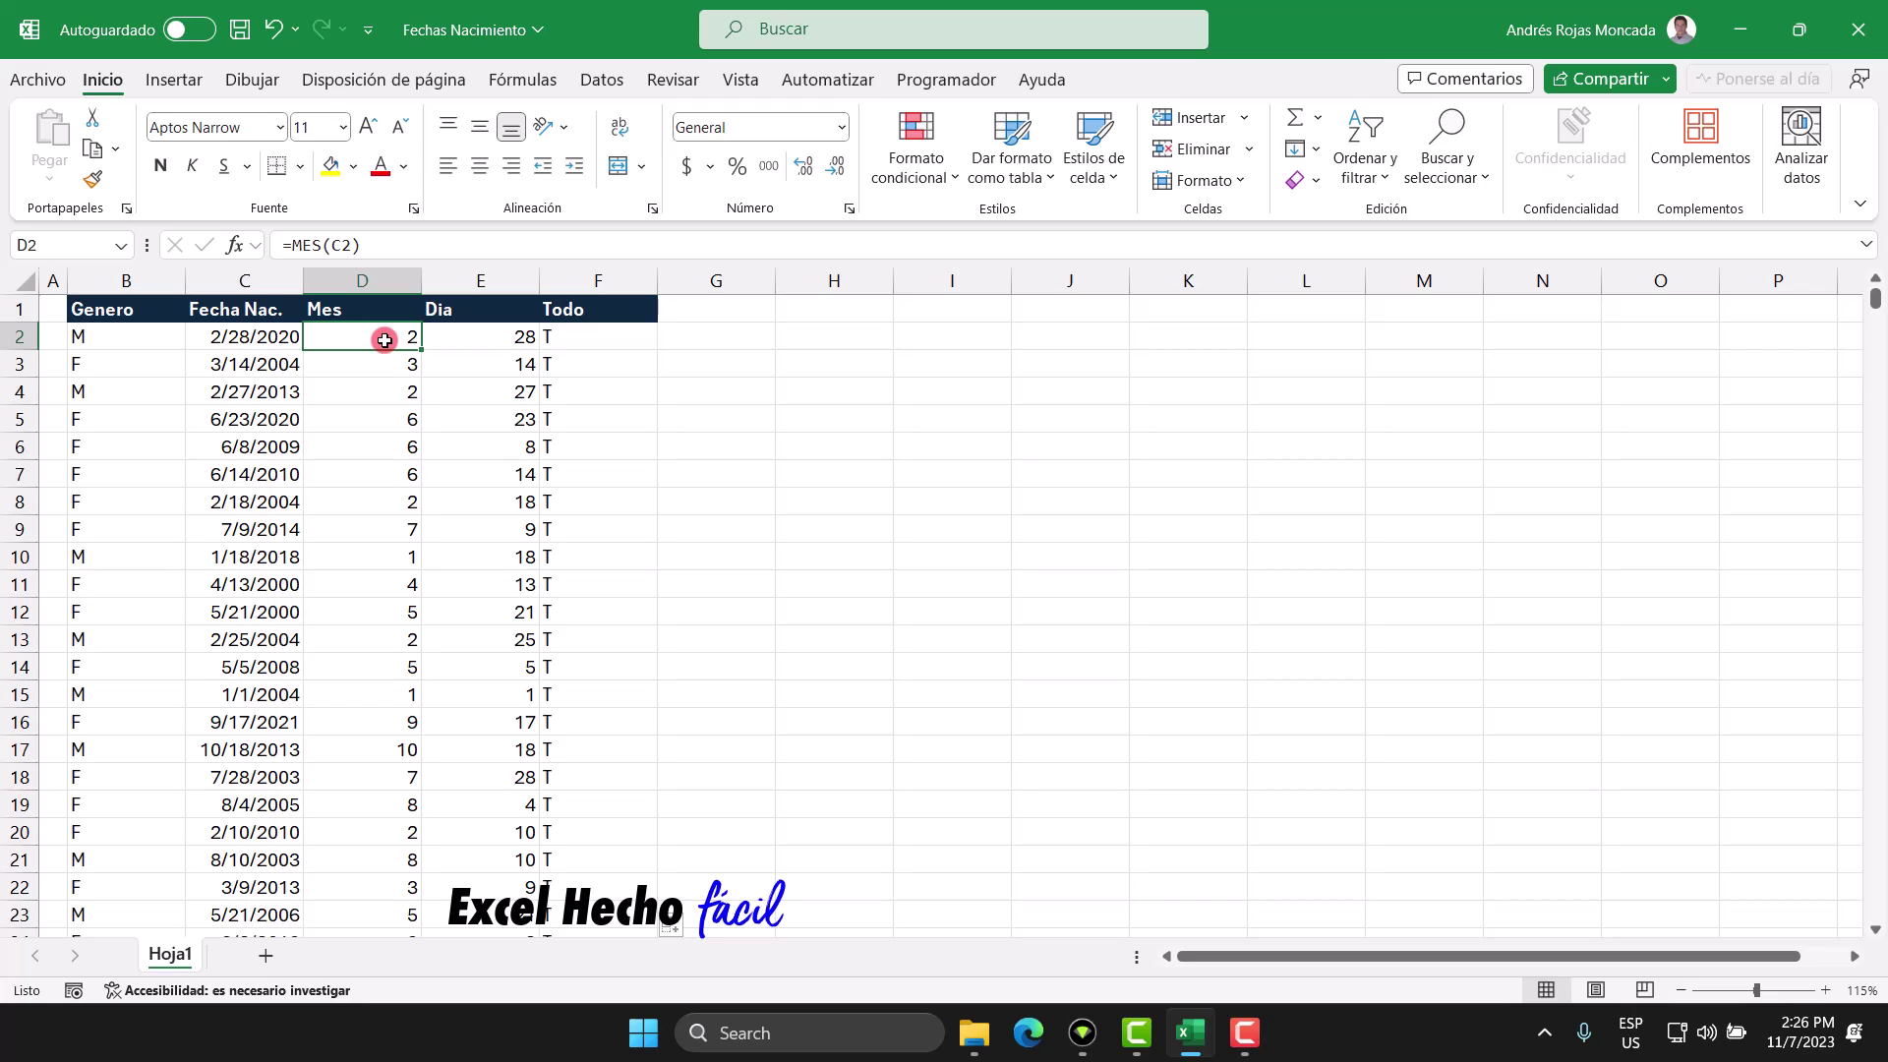
Replace the formulas in the whole table in columns B:F with their values by copying it and pasting values in place
{"action": "left_click", "coordinate": [148, 312]}
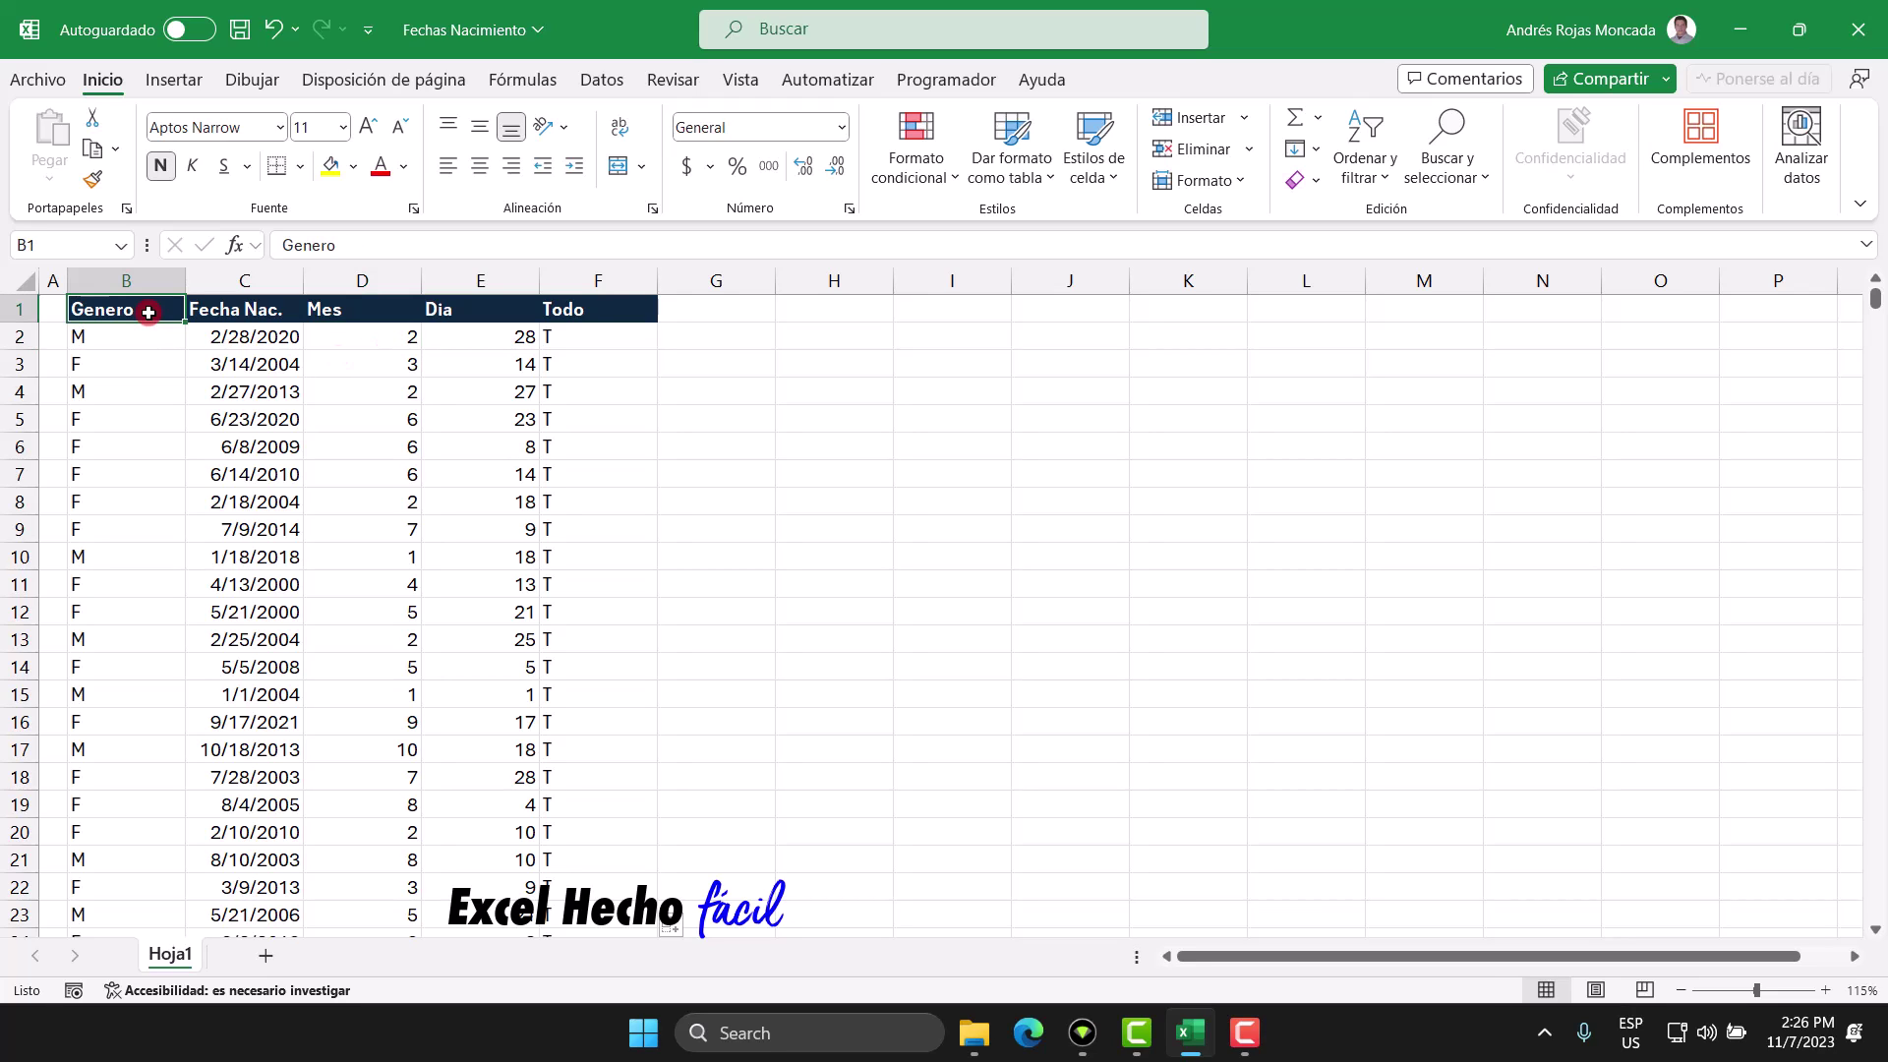
{"action": "key", "text": "ctrl+shift+Right"}
{"action": "key", "text": "ctrl+shift+Down"}
{"action": "key", "text": "ctrl+BackSpace"}
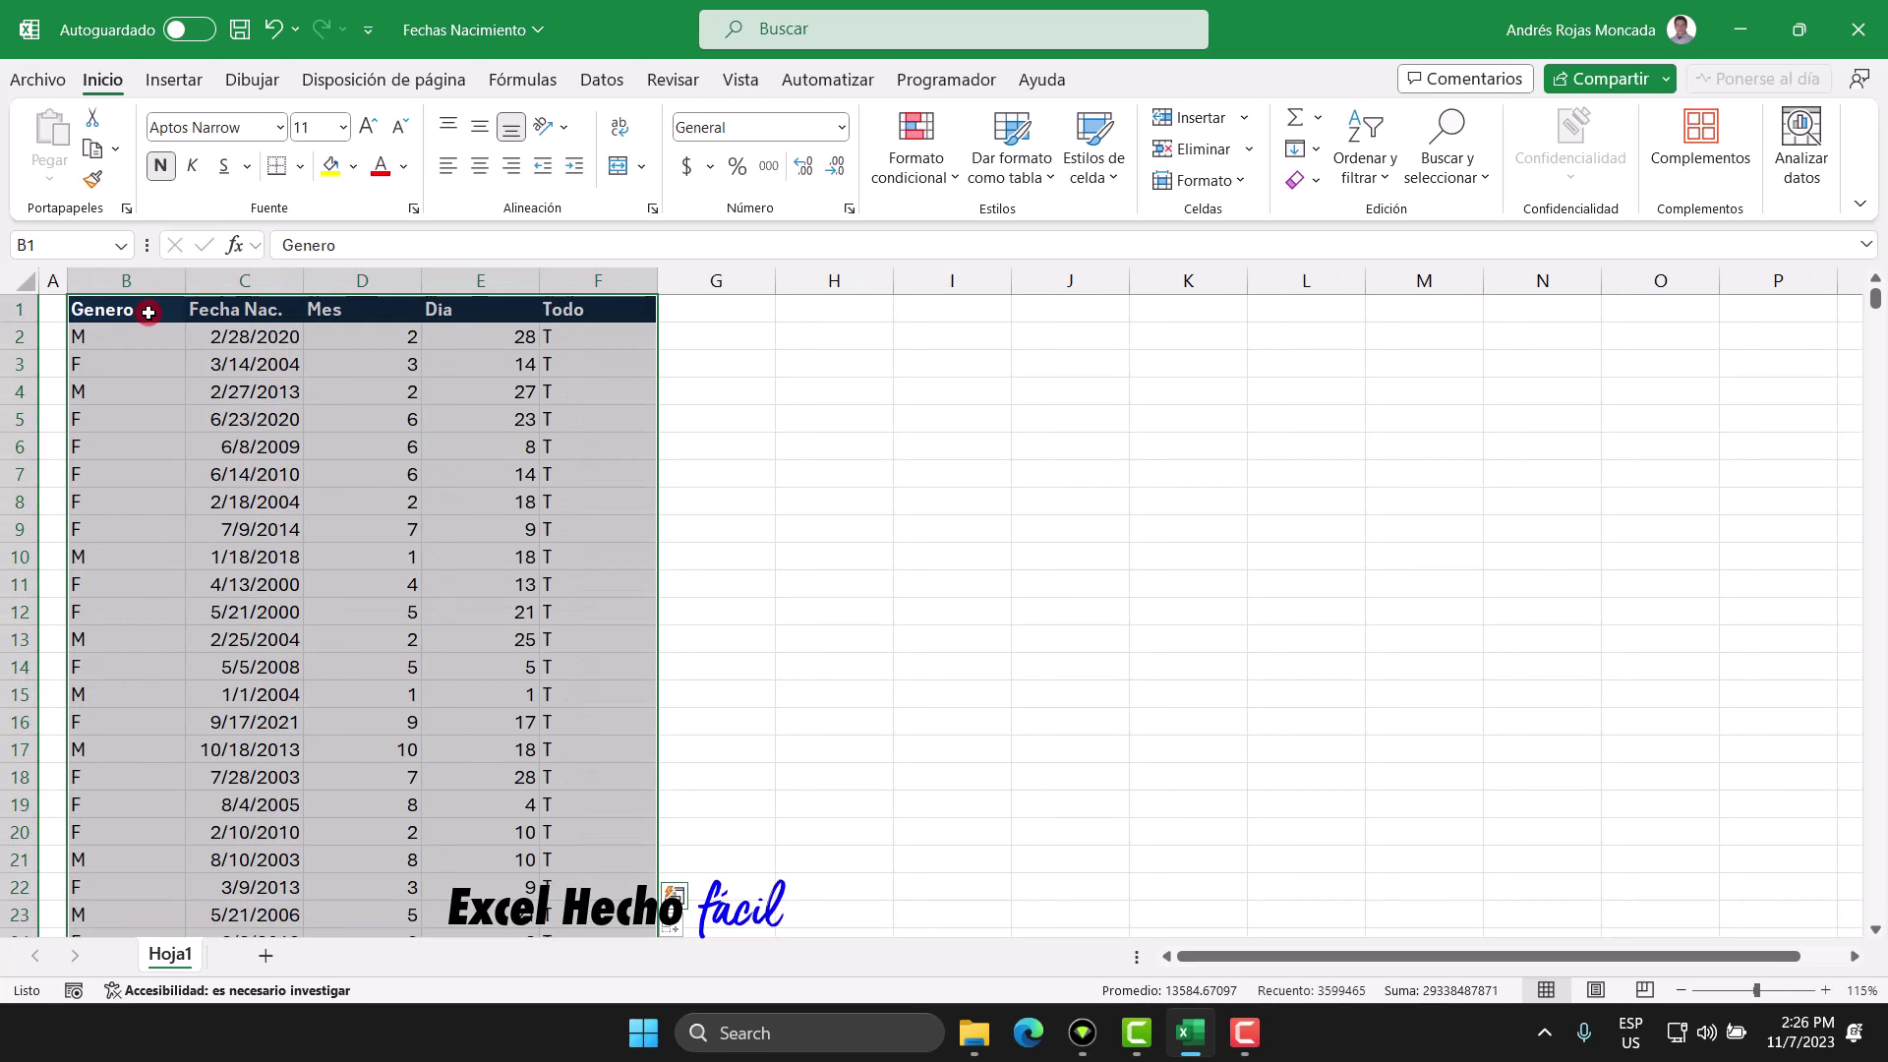
{"action": "key", "text": "ctrl+c"}
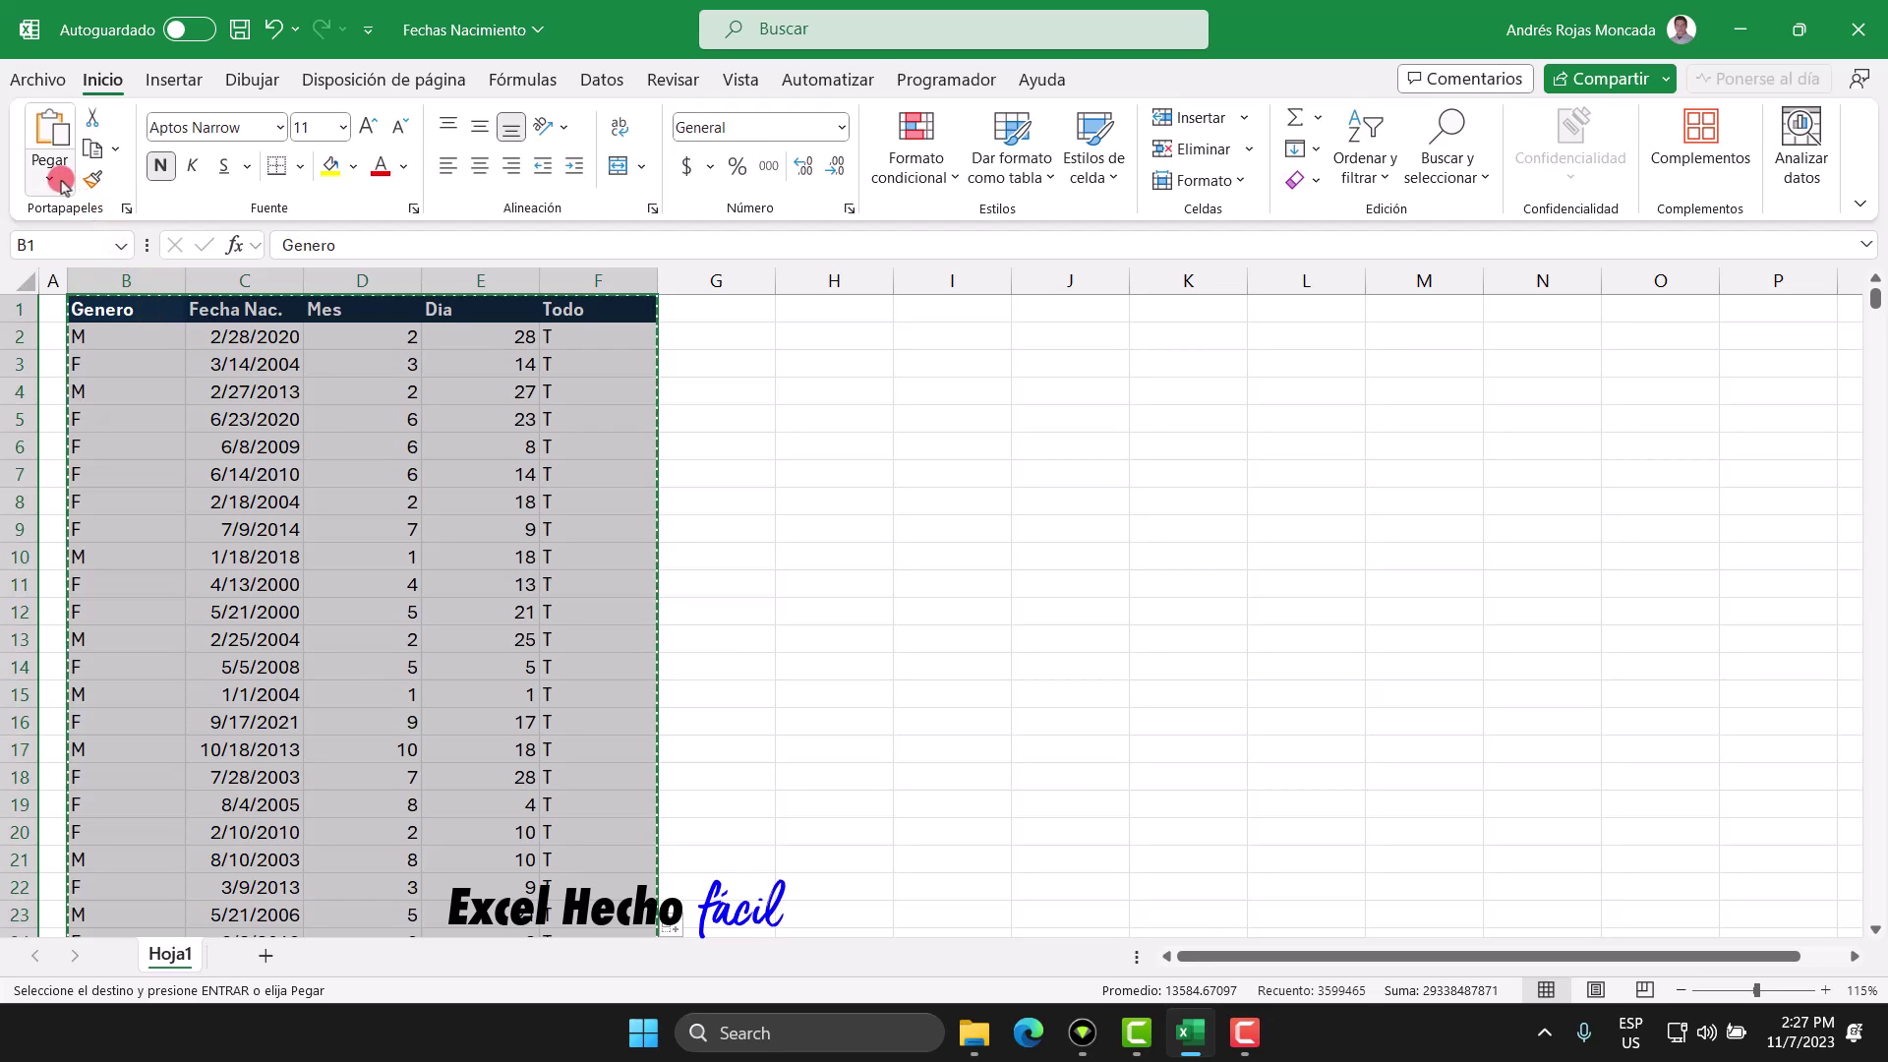
{"action": "left_click", "coordinate": [54, 177]}
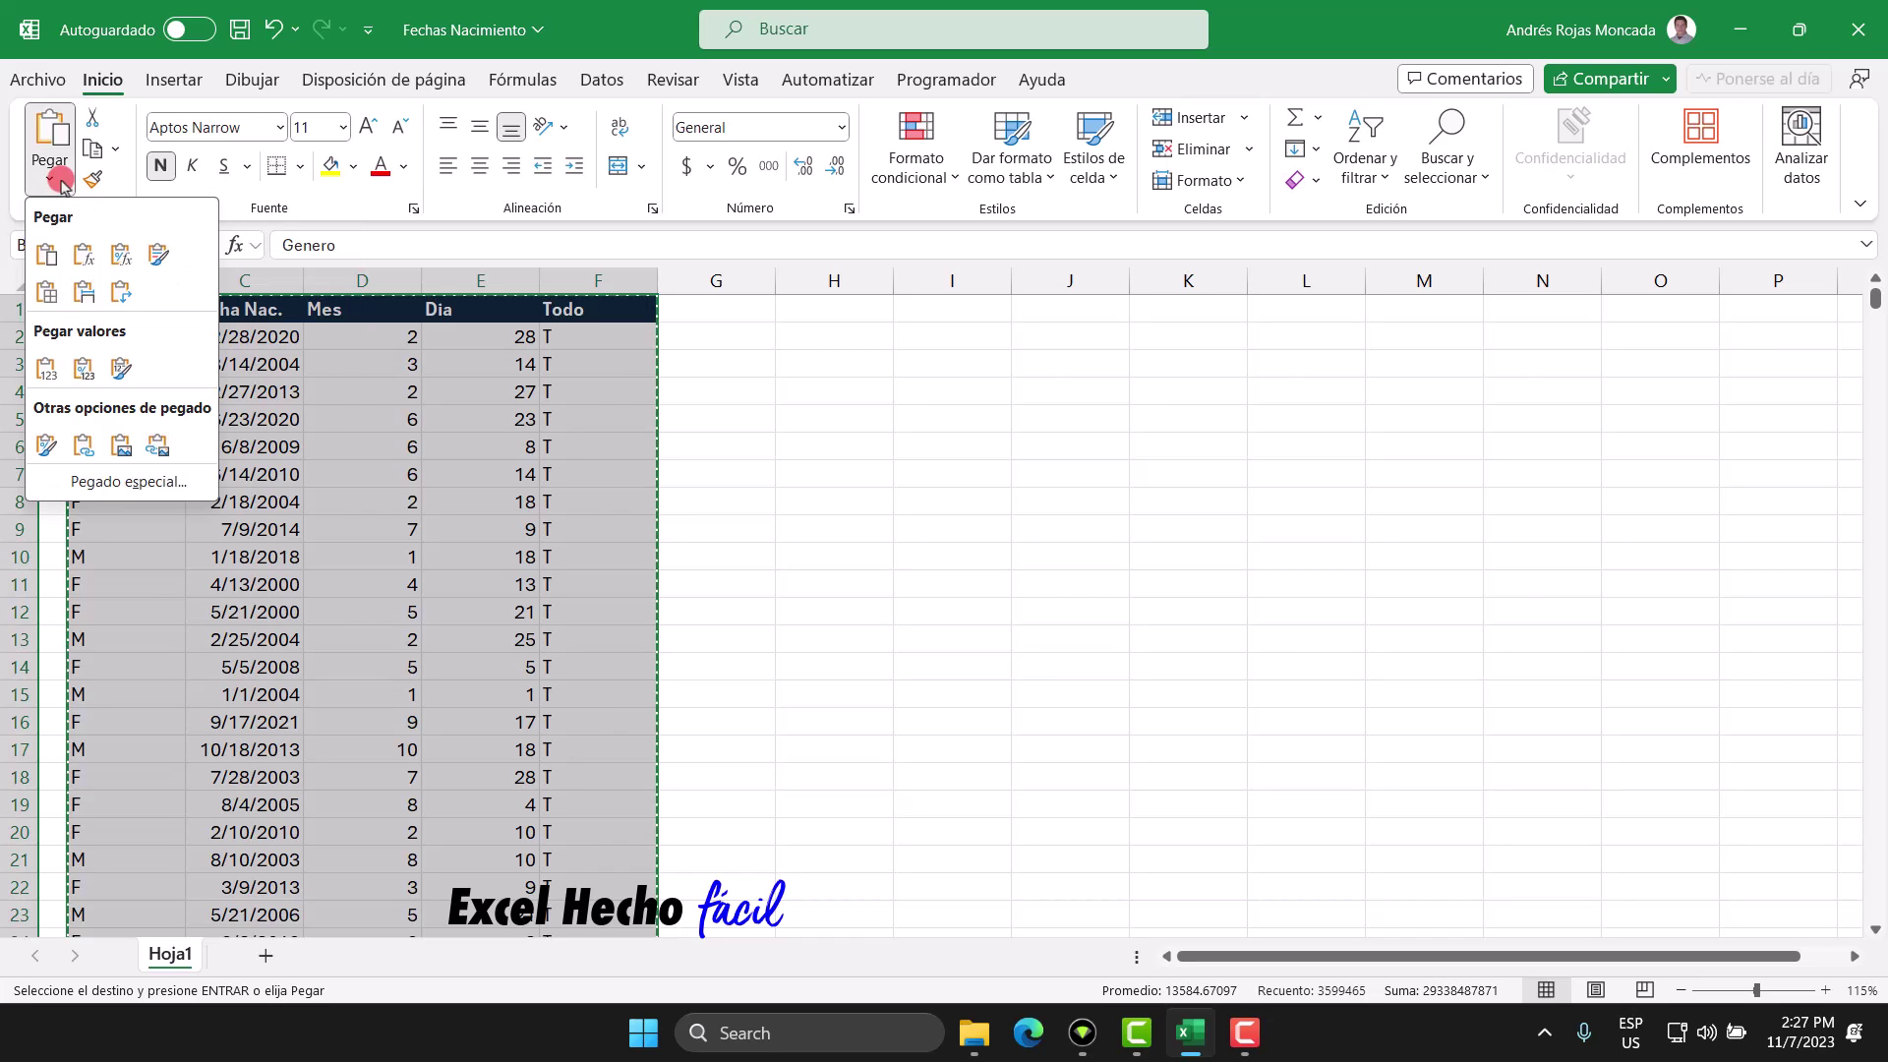
{"action": "left_click", "coordinate": [43, 371]}
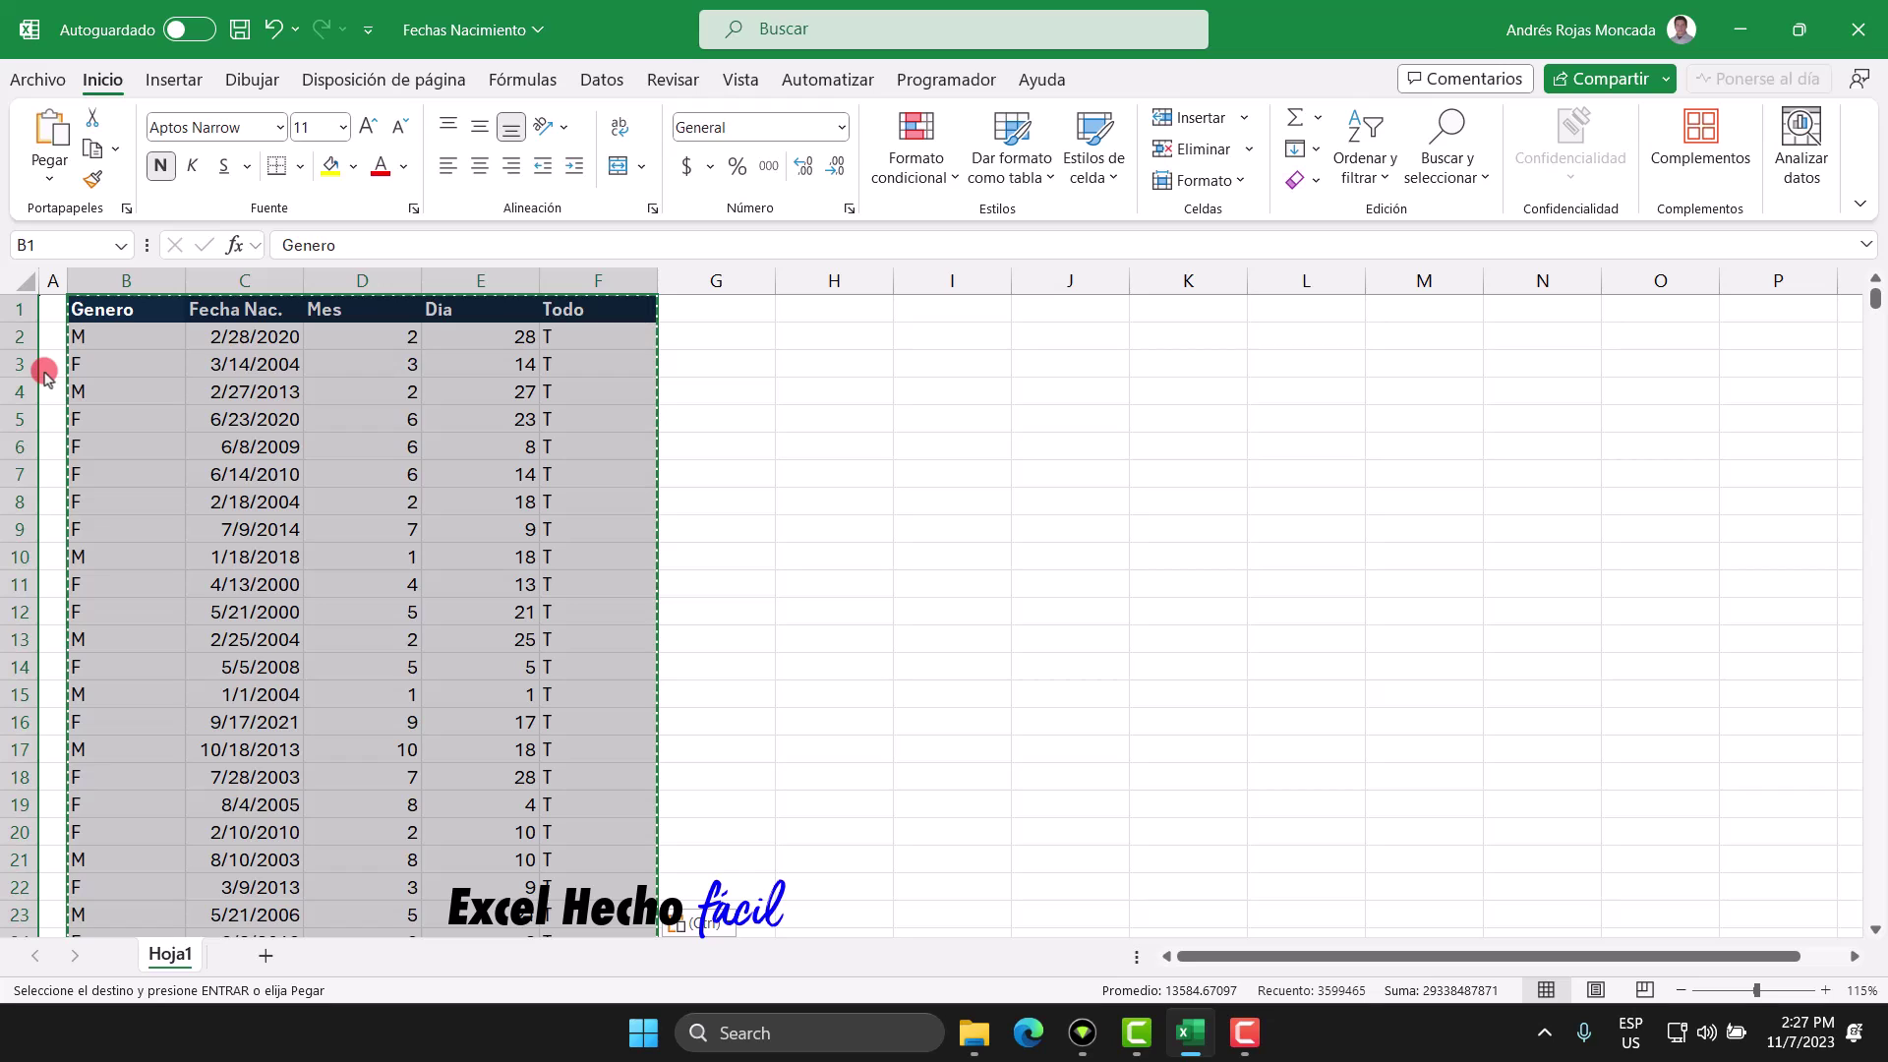
{"action": "key", "text": "Escape"}
{"action": "left_click", "coordinate": [334, 339]}
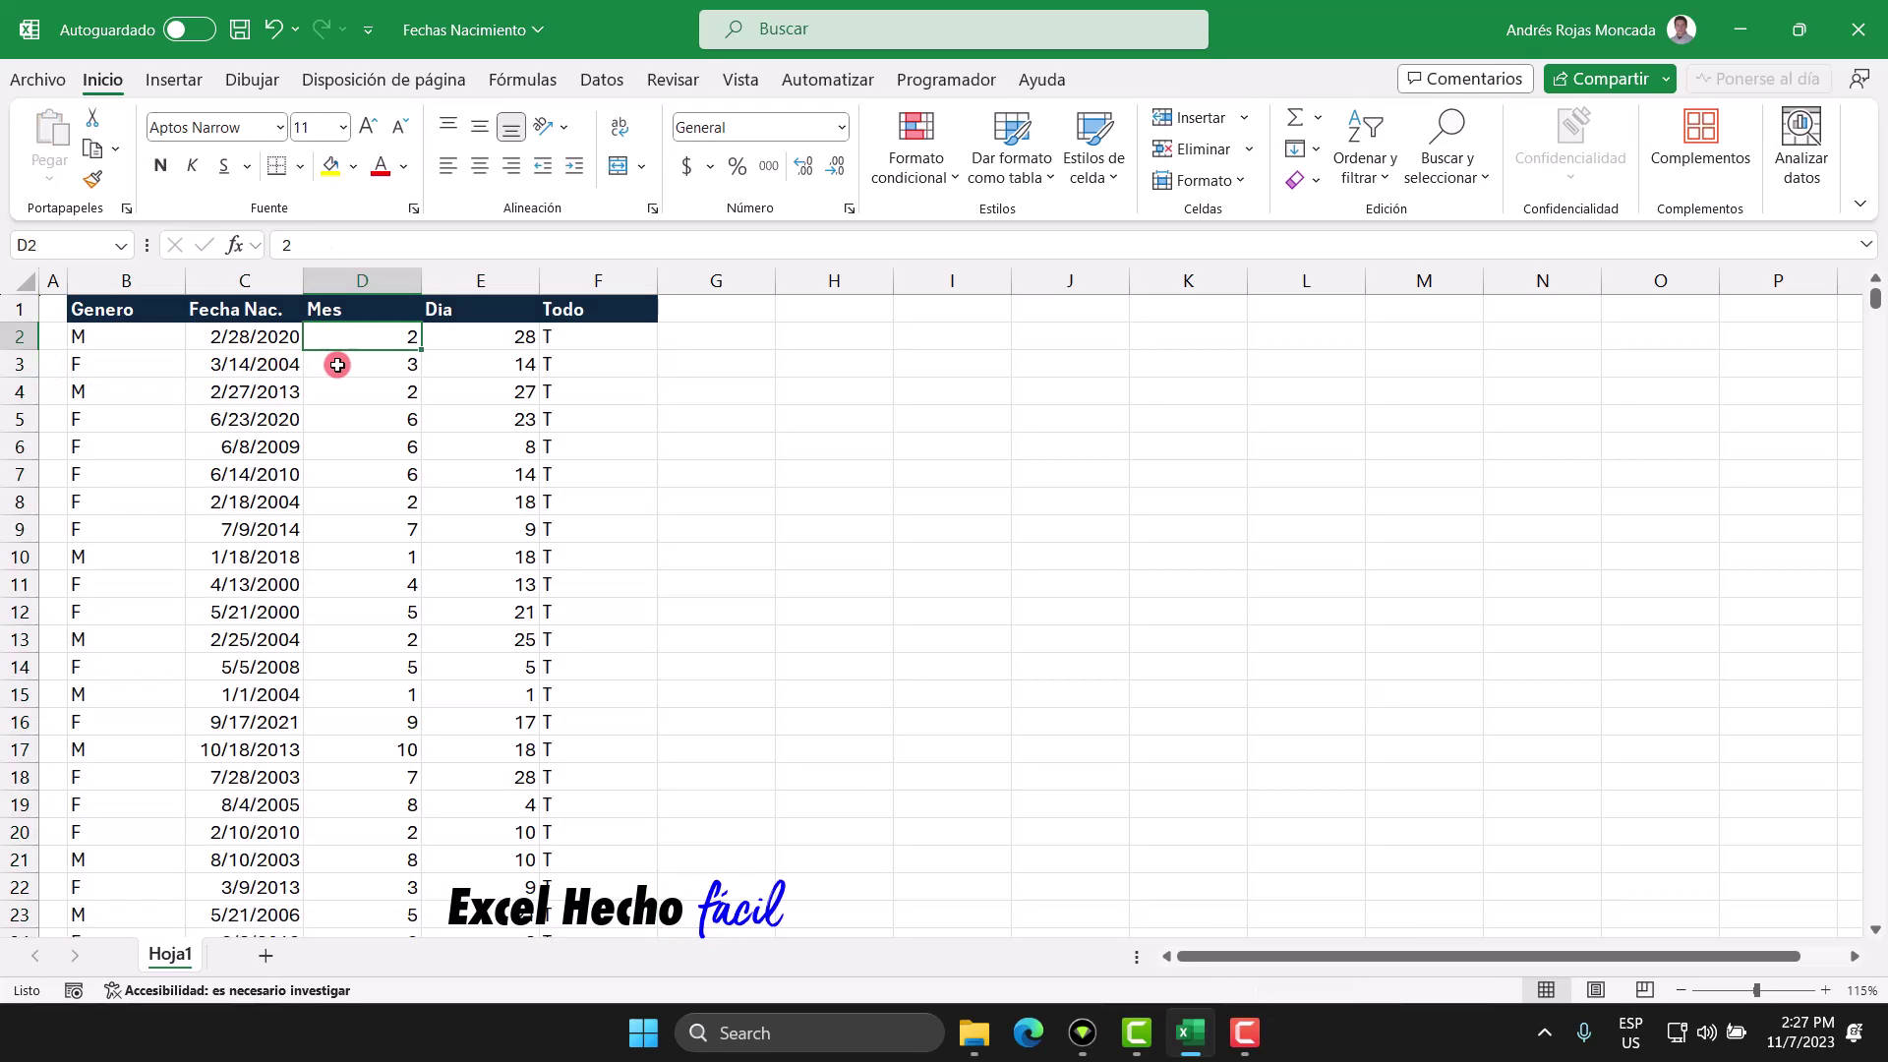
{"action": "left_click", "coordinate": [337, 365]}
{"action": "left_click", "coordinate": [339, 390]}
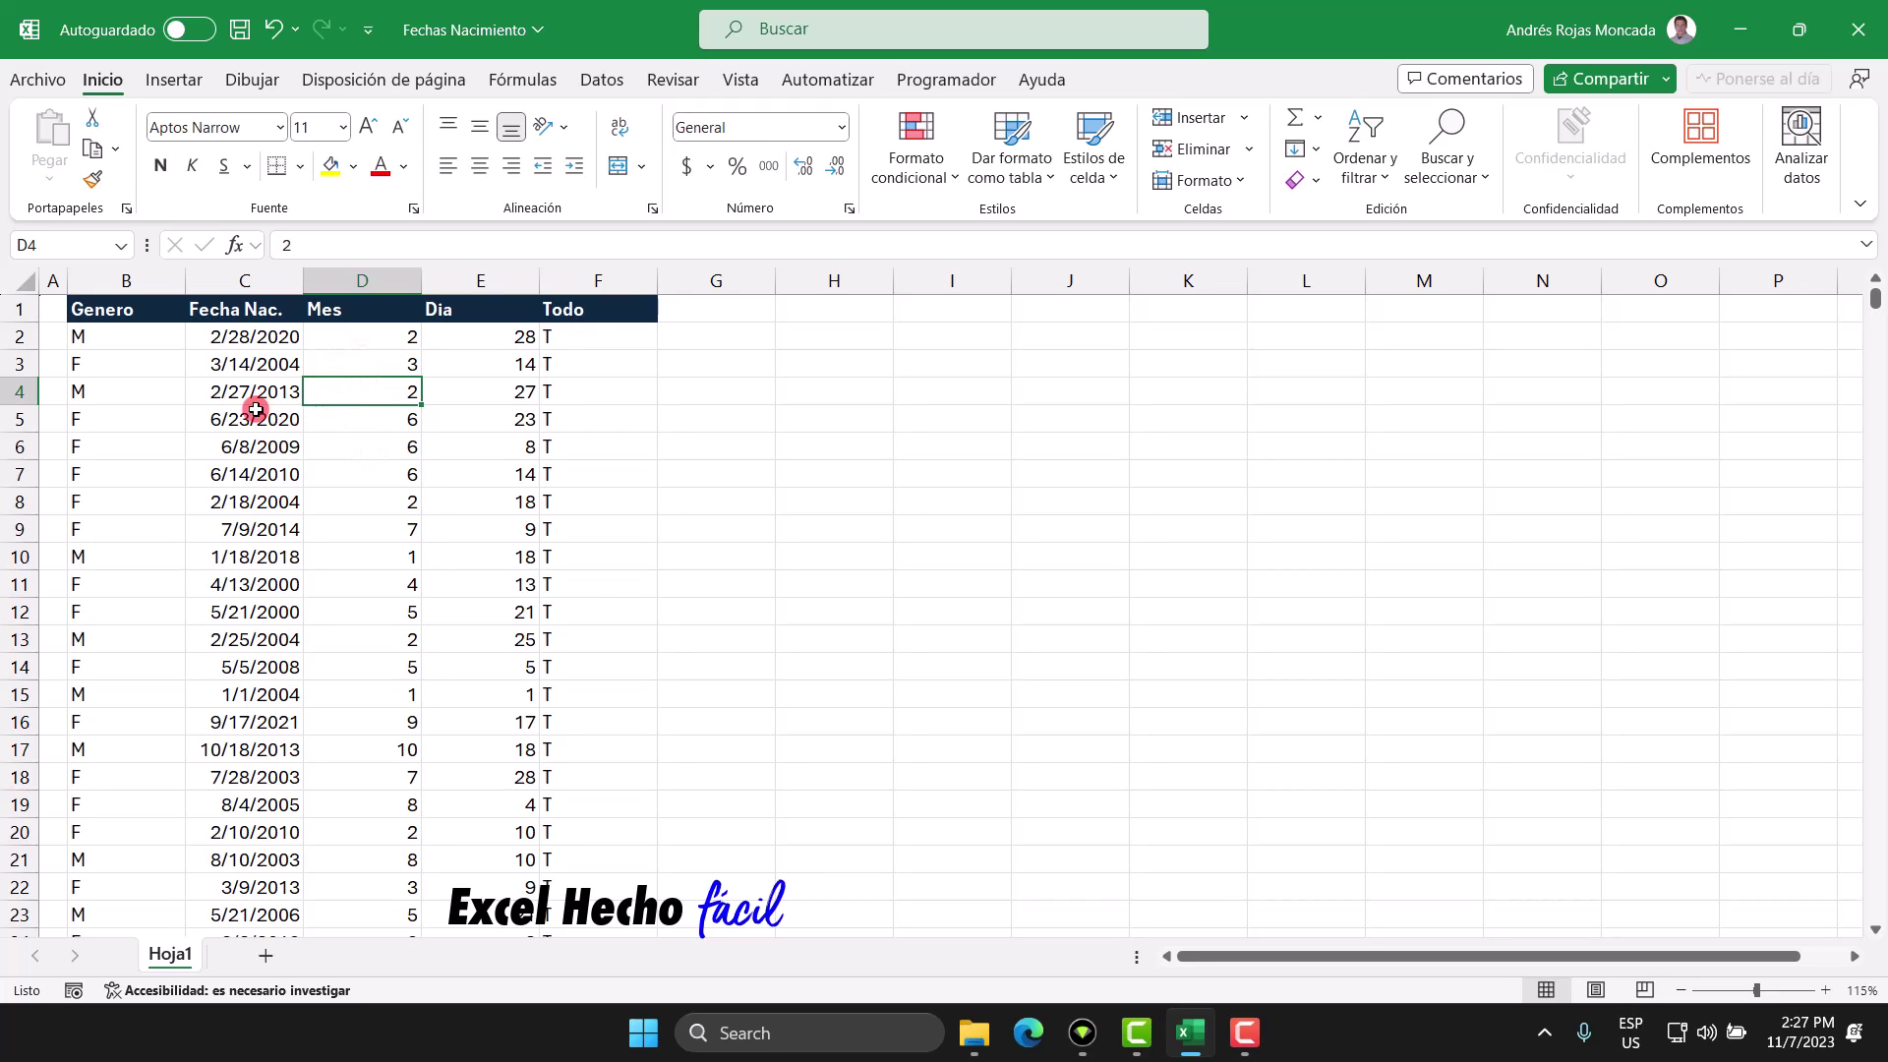
Autofit the widths of columns B through F to their contents
{"action": "left_click_drag", "start_coordinate": [133, 282], "coordinate": [657, 285]}
{"action": "double_click", "coordinate": [657, 285]}
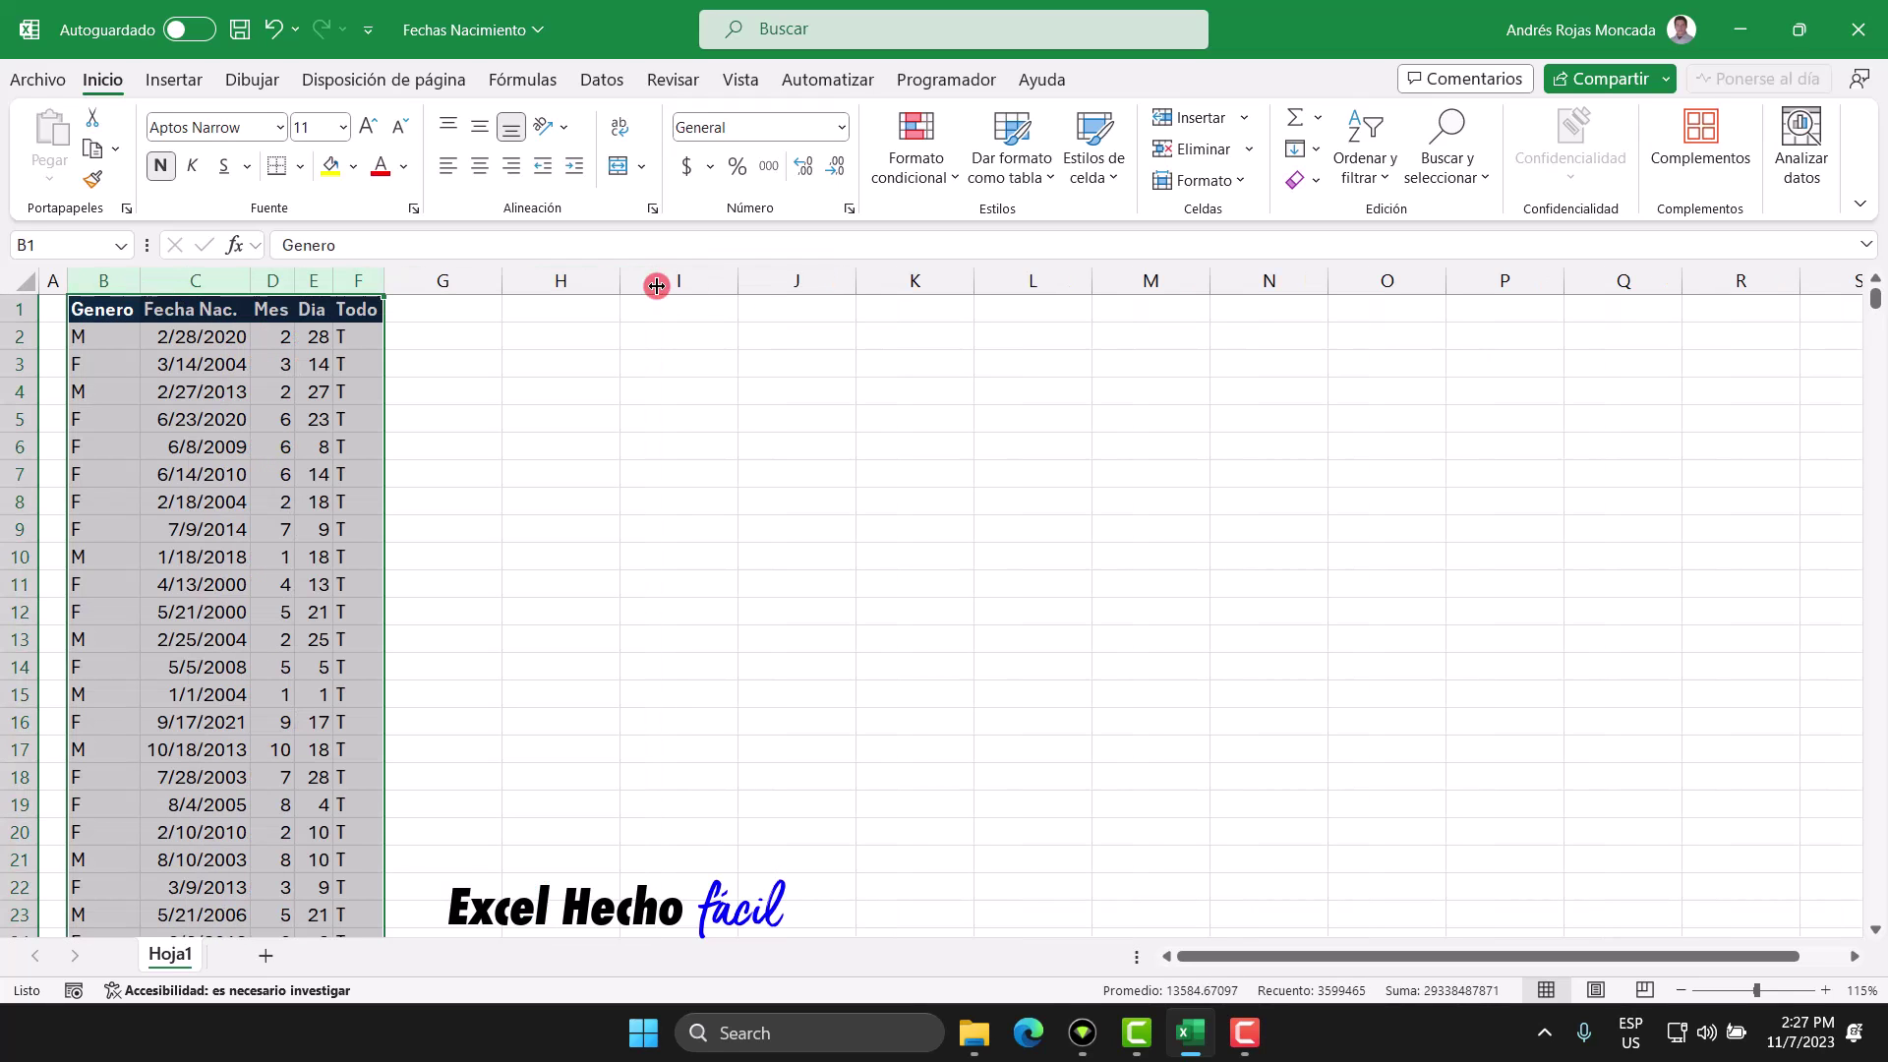
{"action": "left_click", "coordinate": [120, 332]}
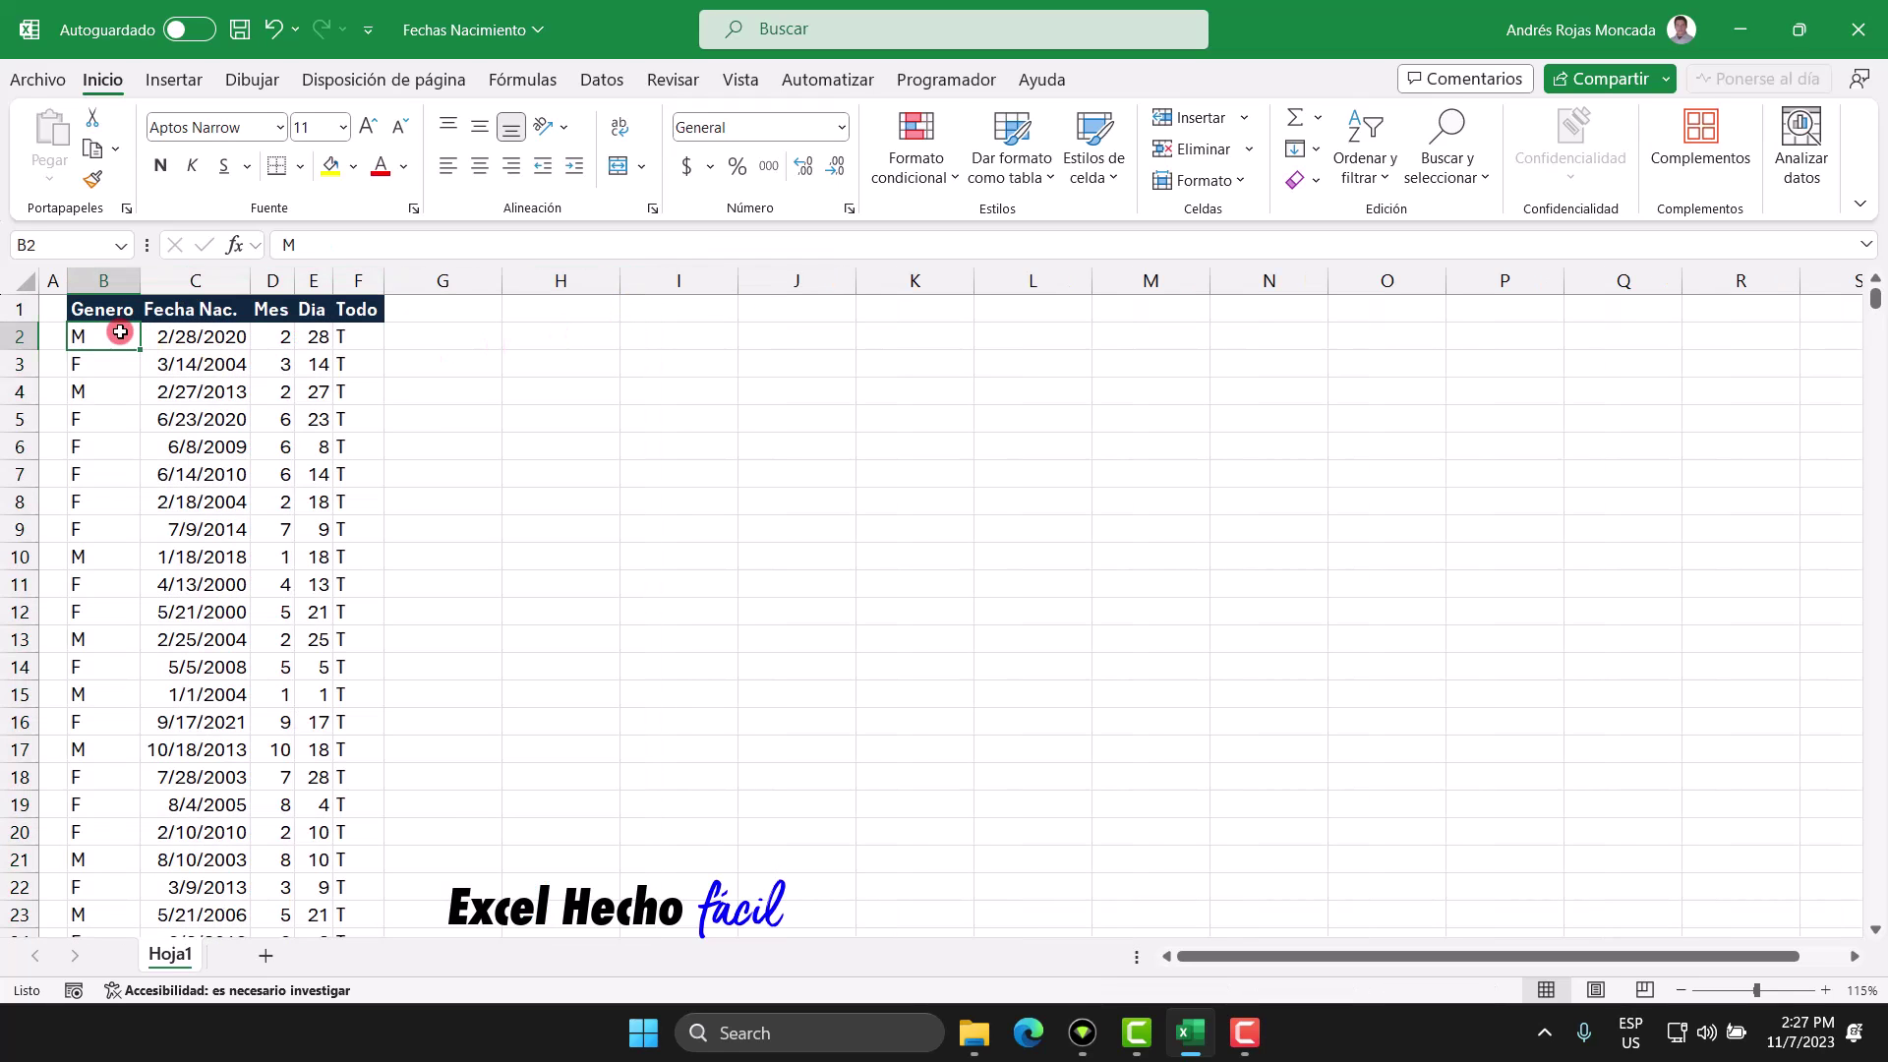
Set the width of column G to 2
{"action": "left_click", "coordinate": [438, 282]}
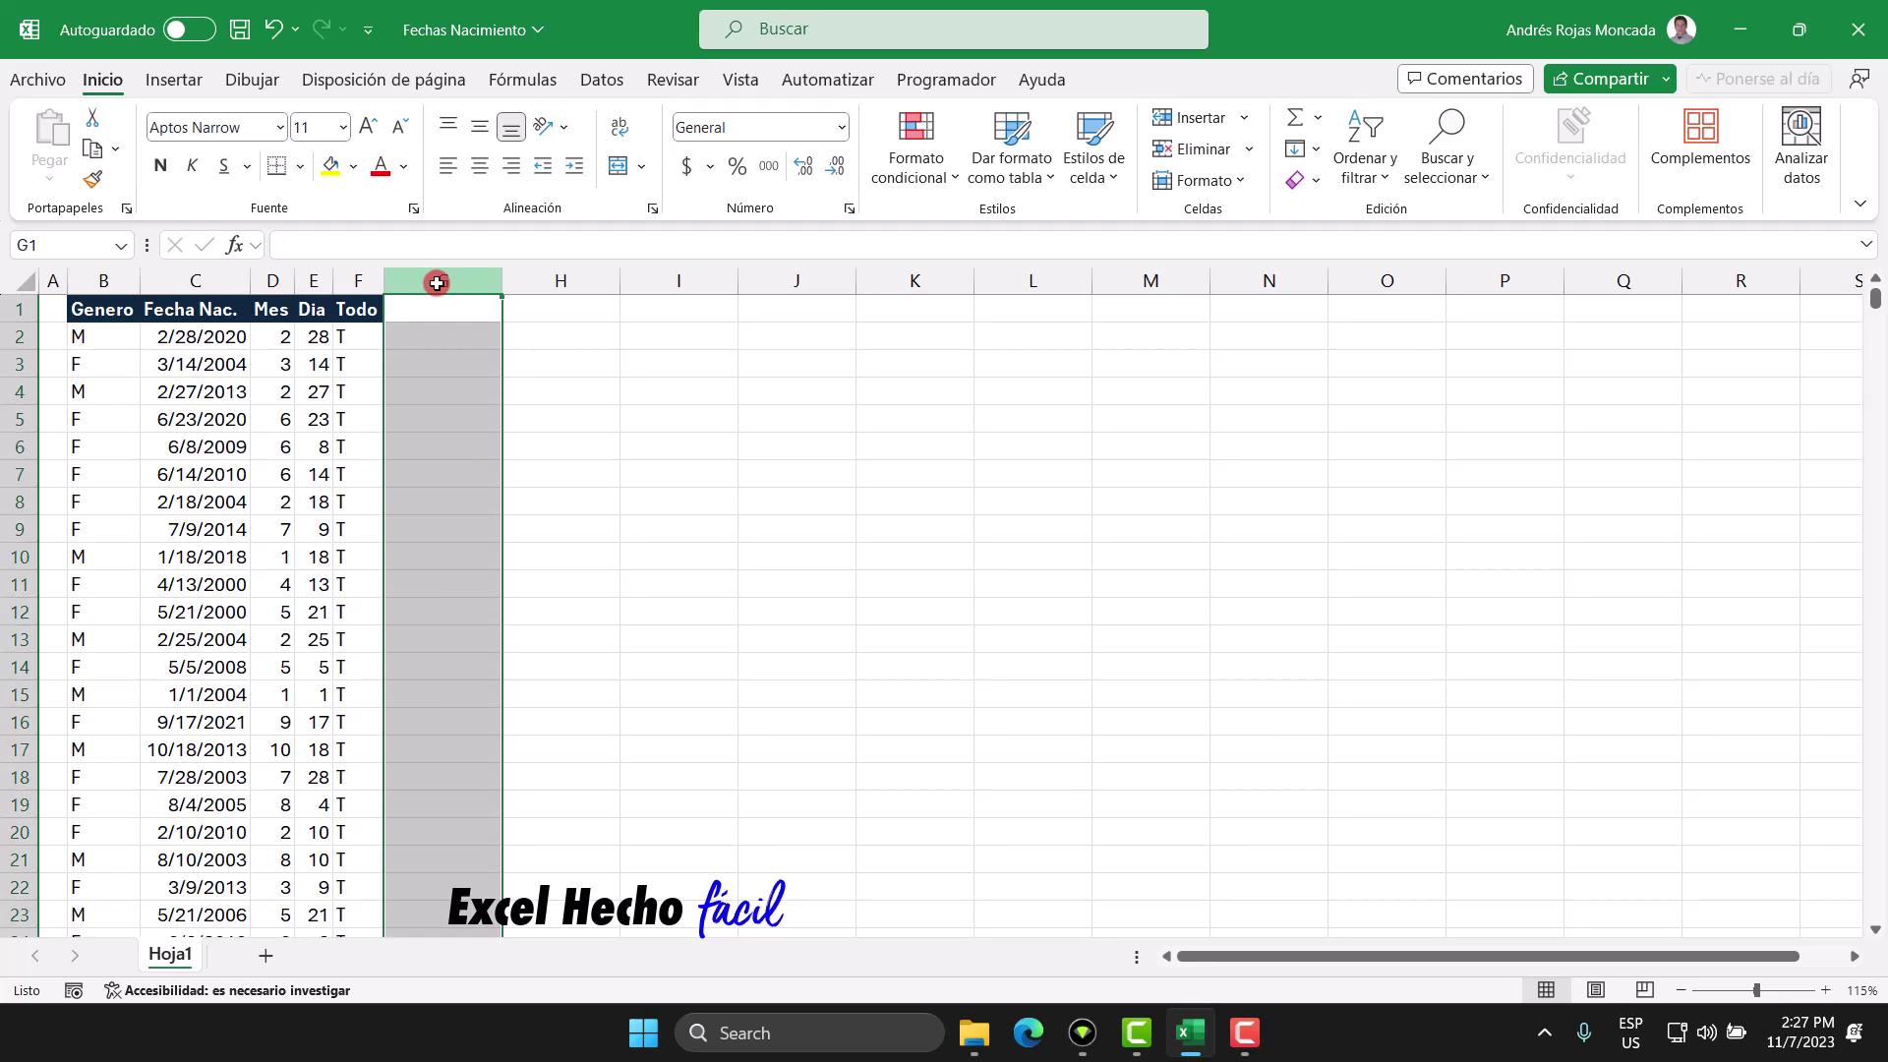
{"action": "right_click", "coordinate": [438, 283]}
{"action": "left_click", "coordinate": [462, 669]}
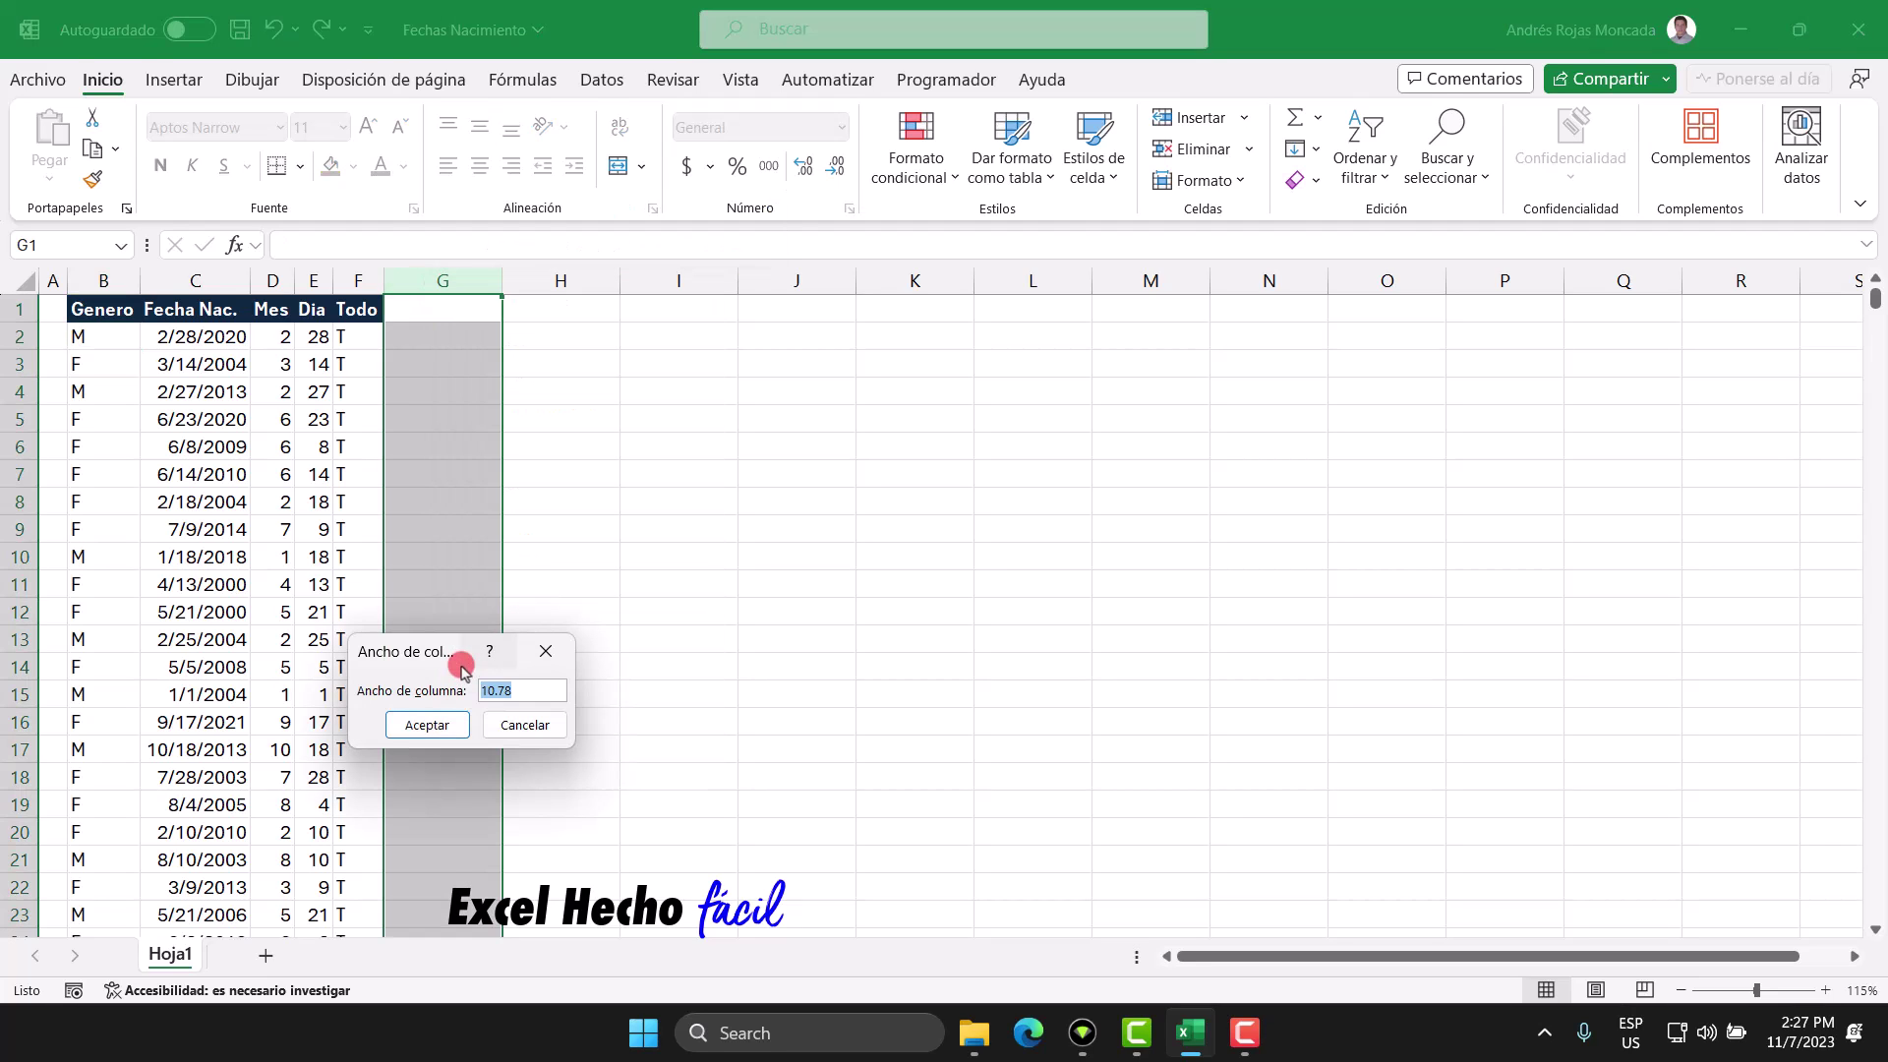
{"action": "type", "text": "2"}
{"action": "key", "text": "Return"}
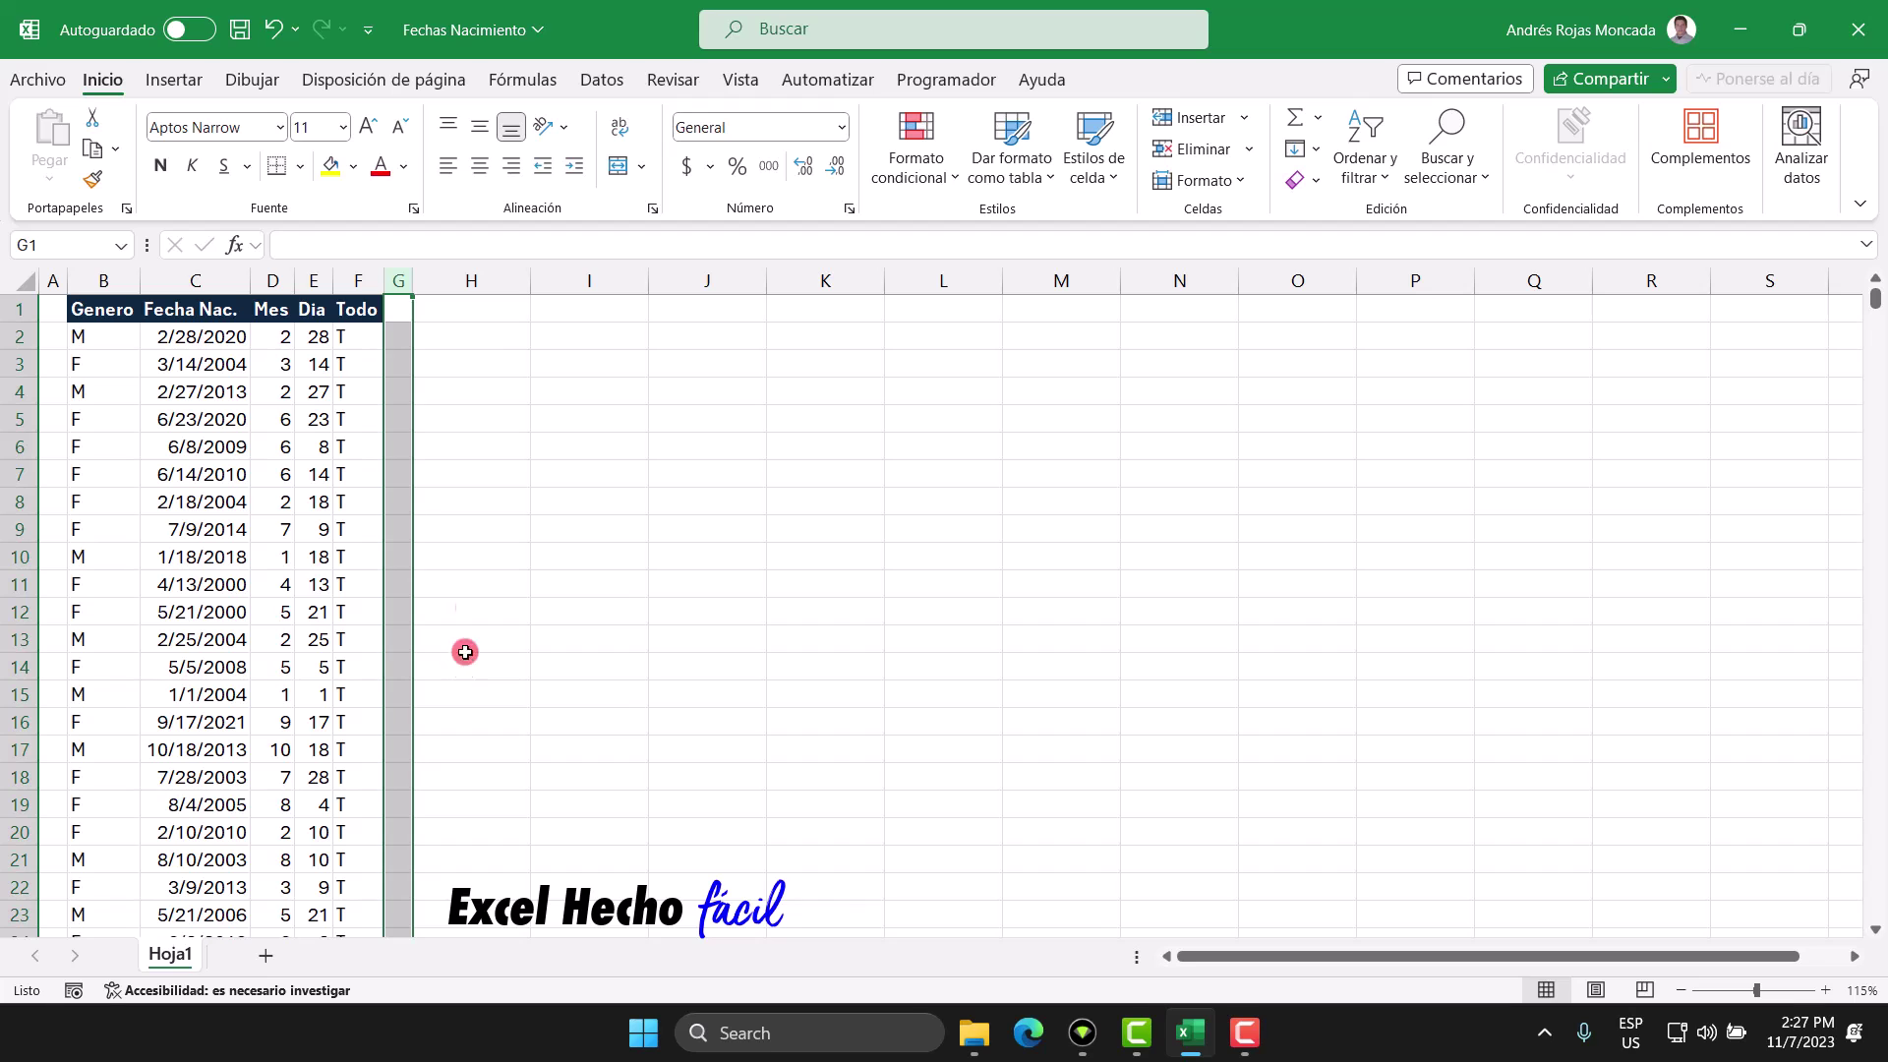
Examine the table's entries down to the last data row and return to the header row
{"action": "left_click", "coordinate": [480, 310]}
{"action": "scroll", "coordinate": [457, 575], "scroll_direction": "down", "scroll_amount": 6}
{"action": "scroll", "coordinate": [462, 592], "scroll_direction": "down", "scroll_amount": 20}
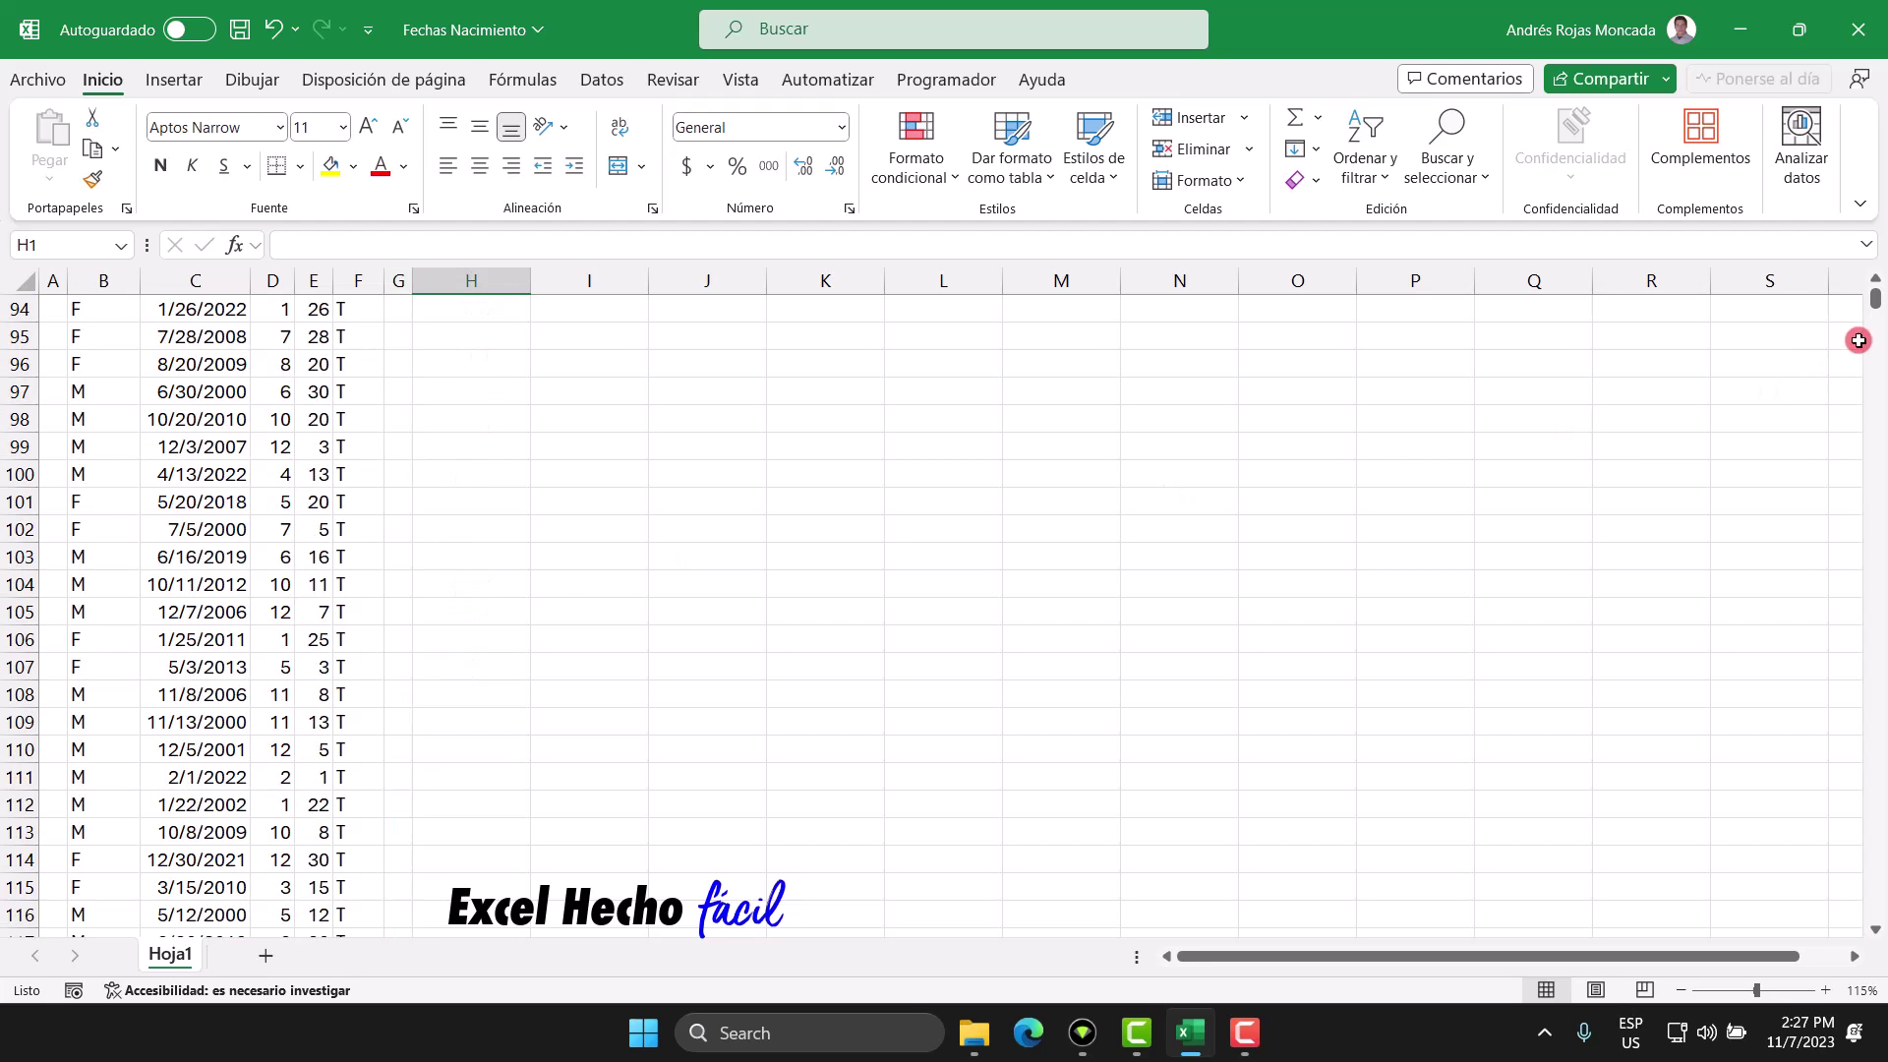
{"action": "left_click_drag", "start_coordinate": [1872, 296], "coordinate": [1876, 932]}
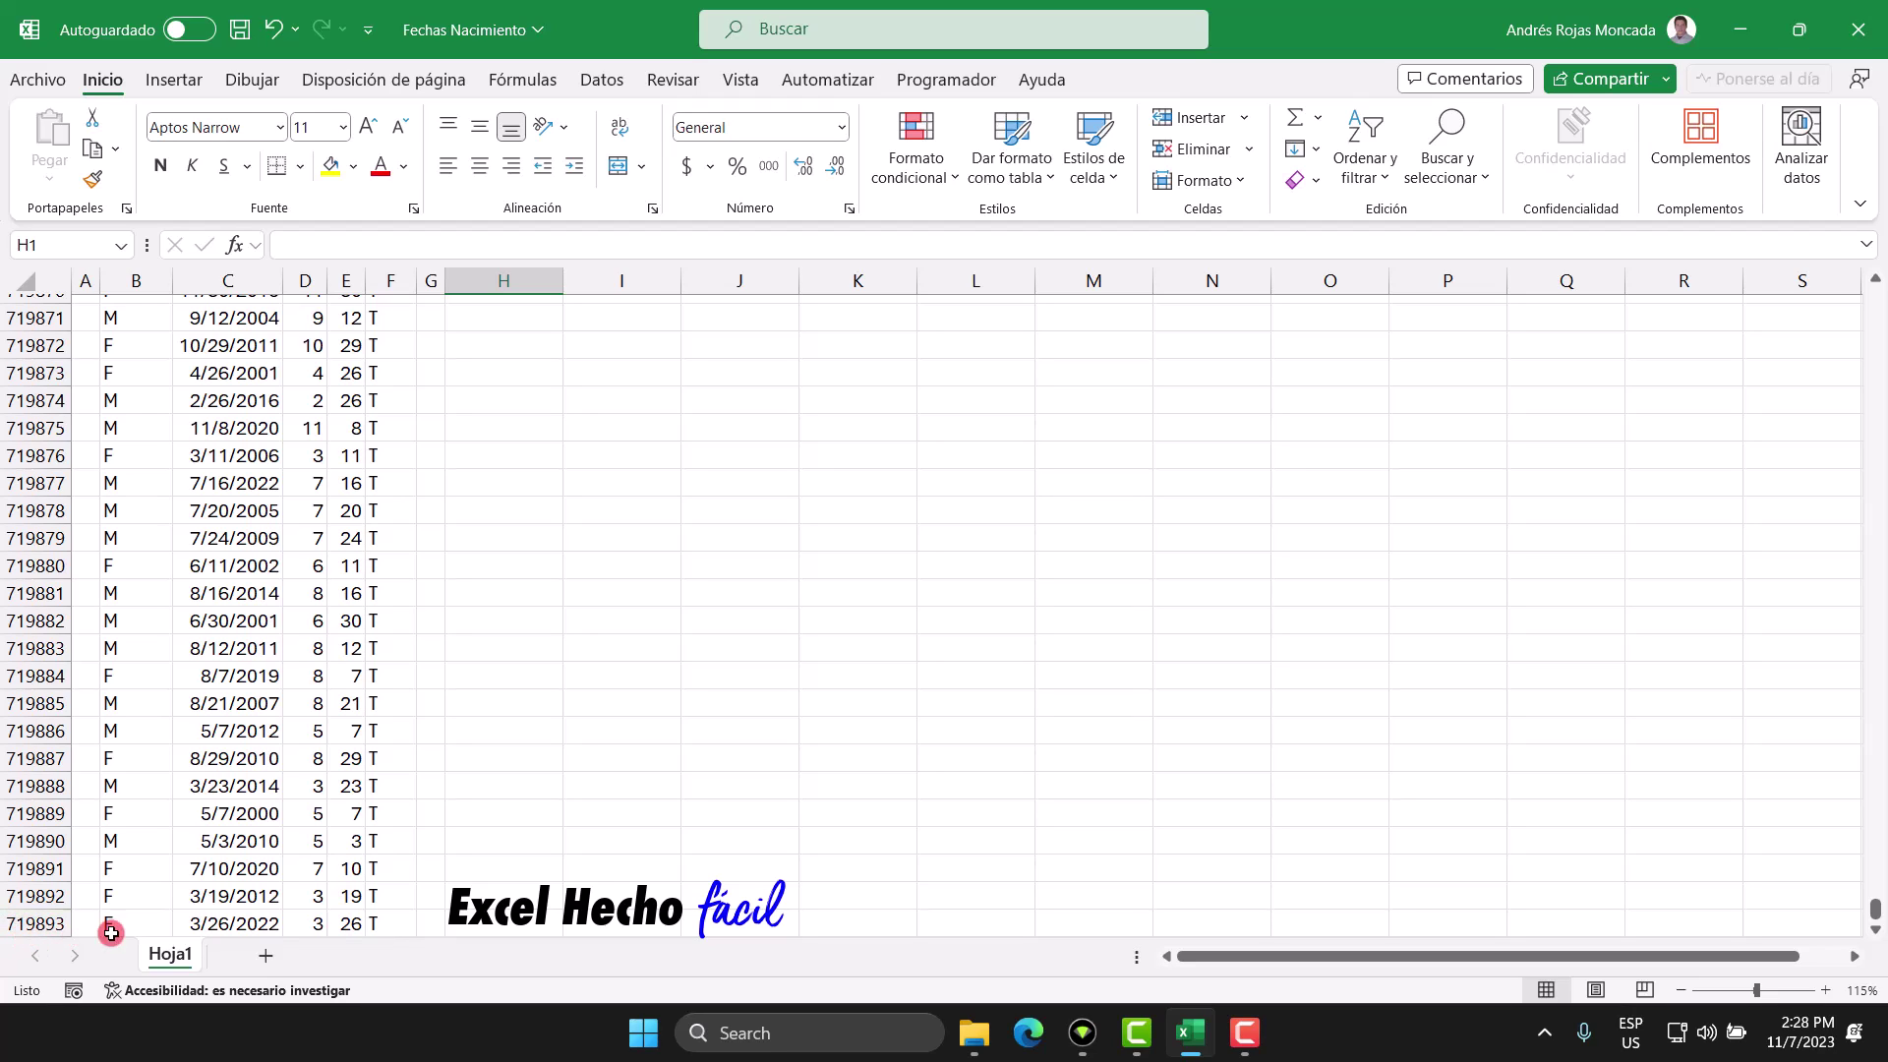
{"action": "left_click", "coordinate": [386, 922]}
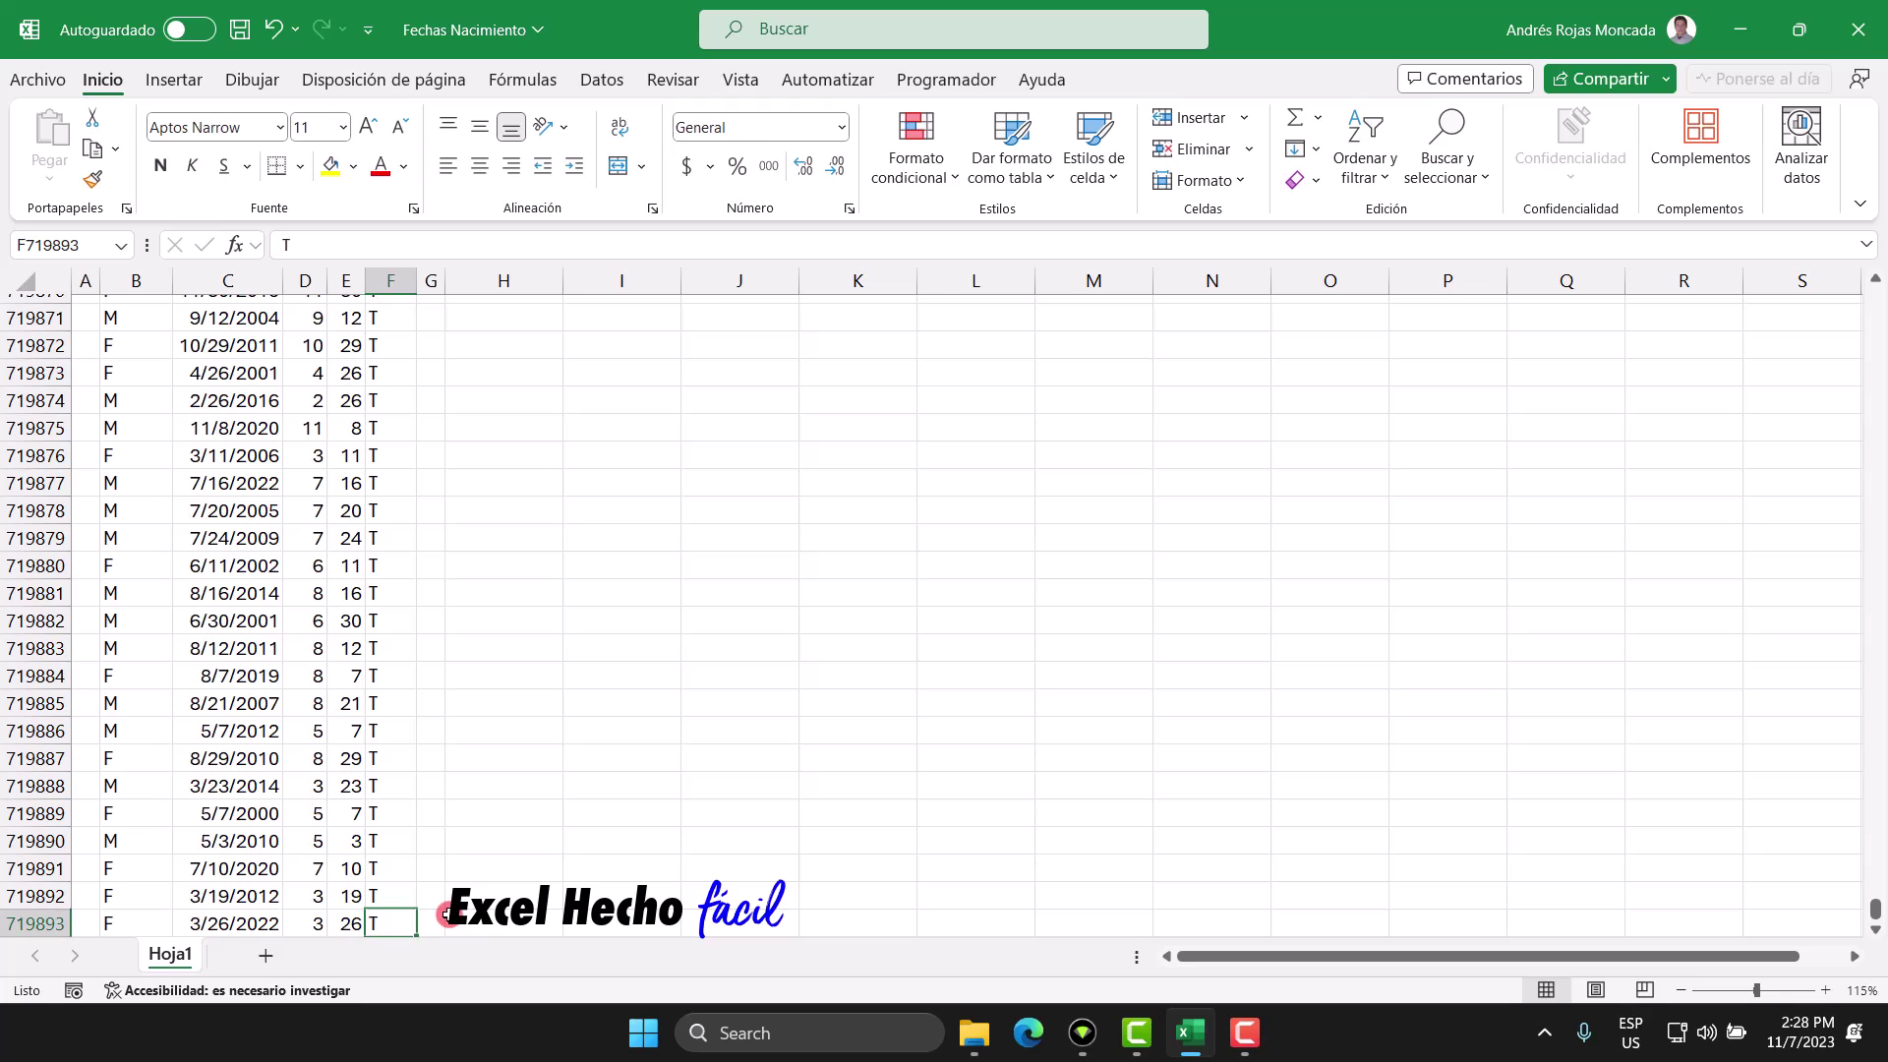
{"action": "key", "text": "ctrl+Up"}
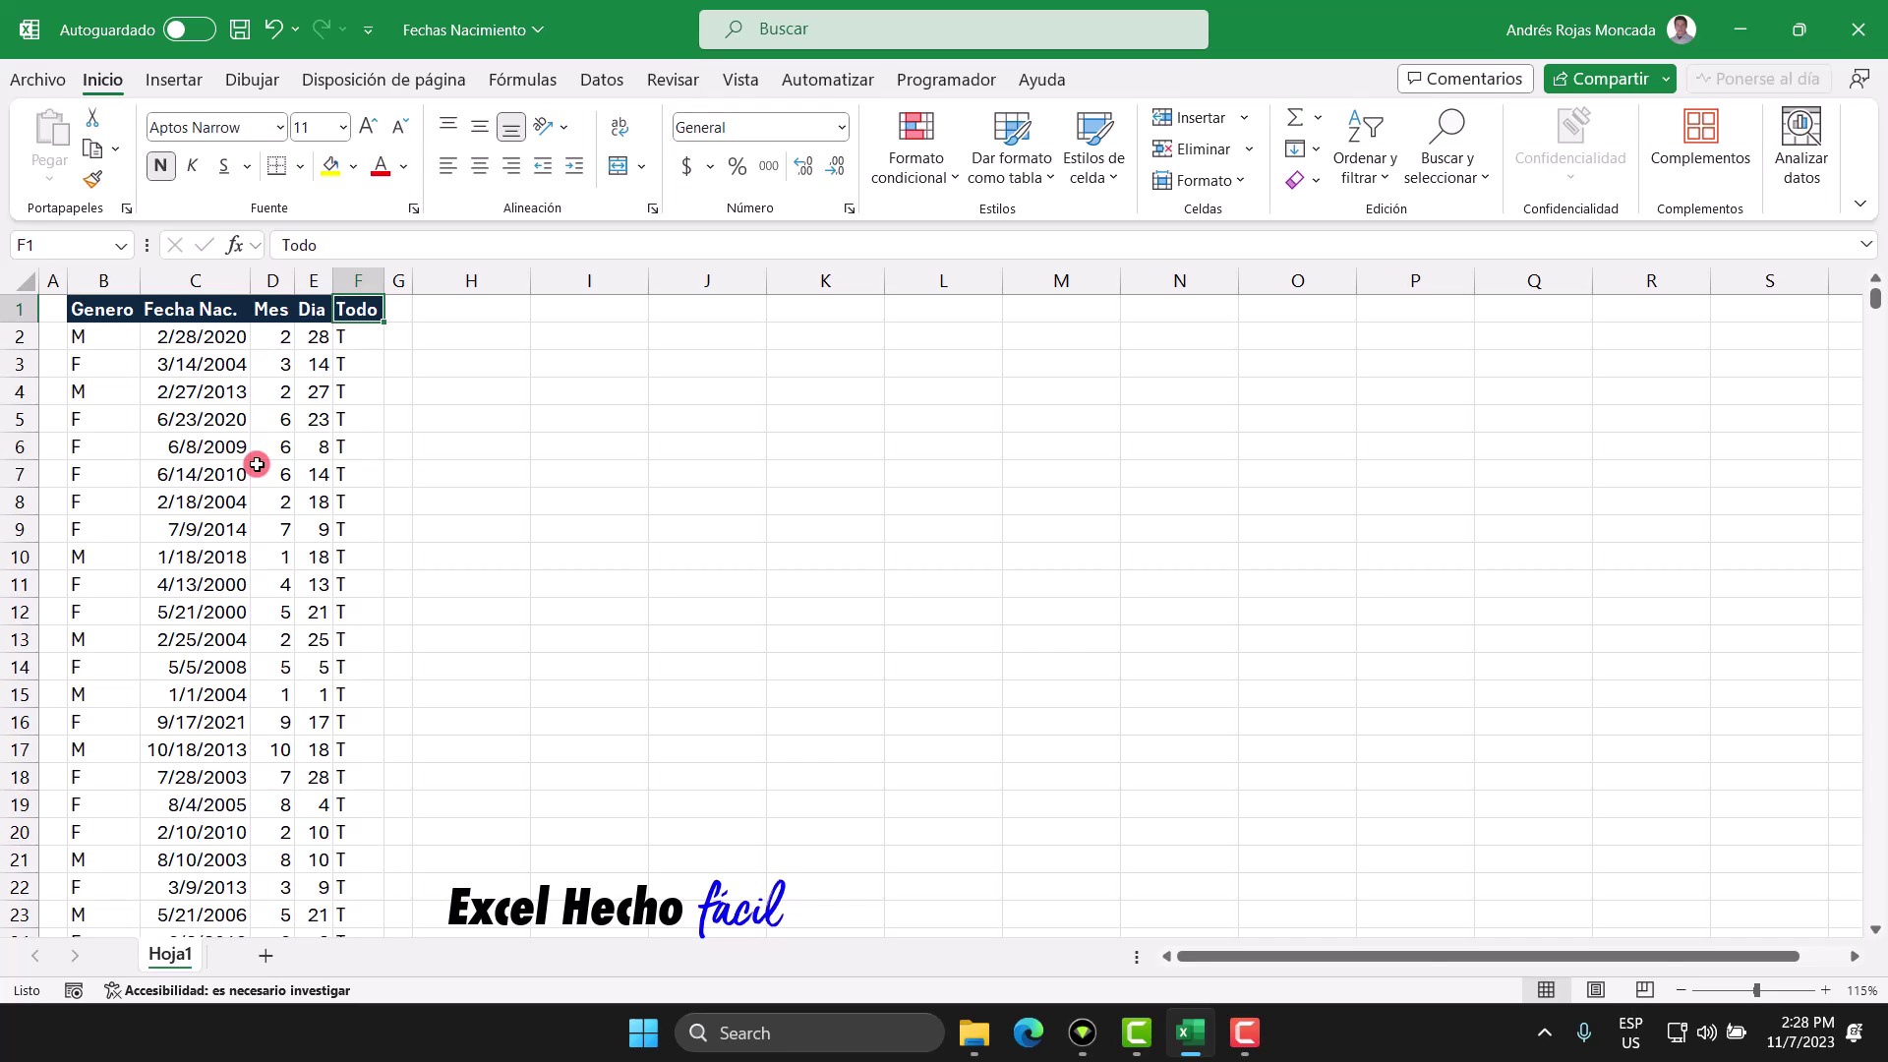
Enter the month/day corner label M/D in cell I4
{"action": "left_click", "coordinate": [591, 389]}
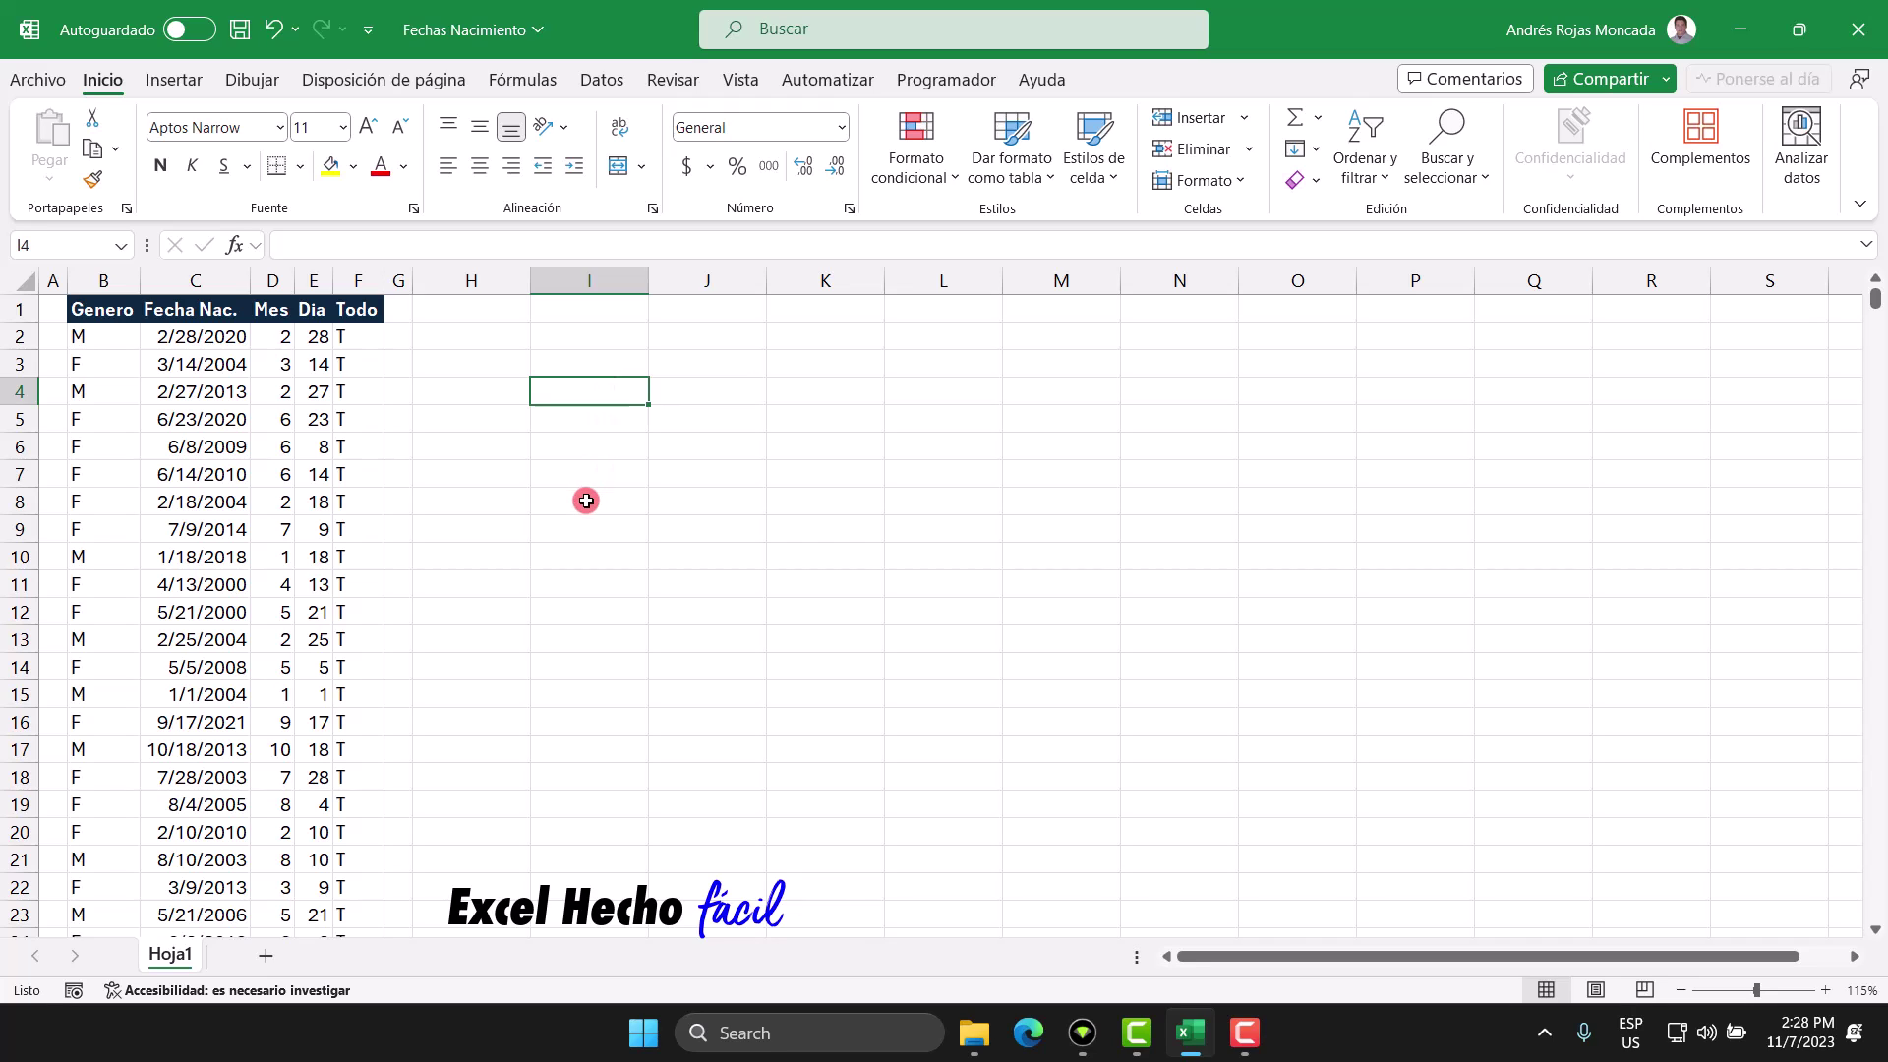
{"action": "type", "text": "M"}
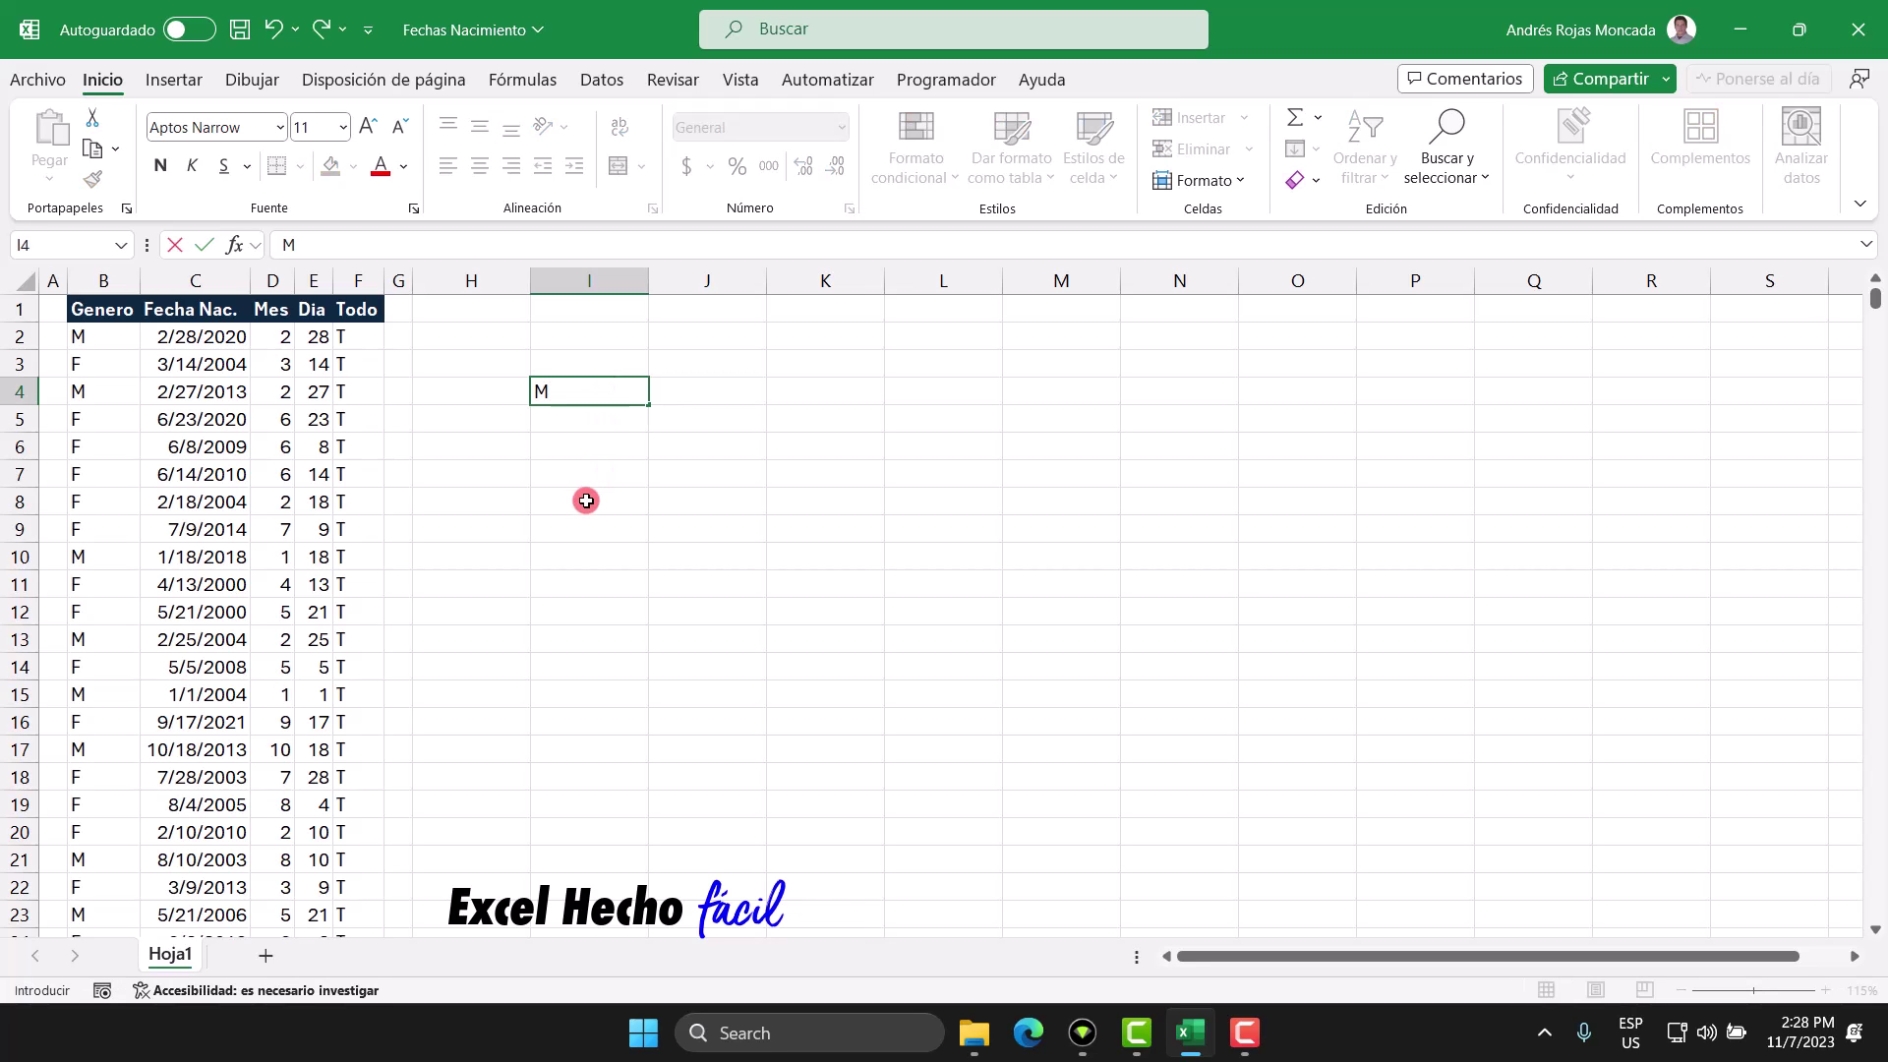
{"action": "type", "text": "/D"}
{"action": "key", "text": "Return"}
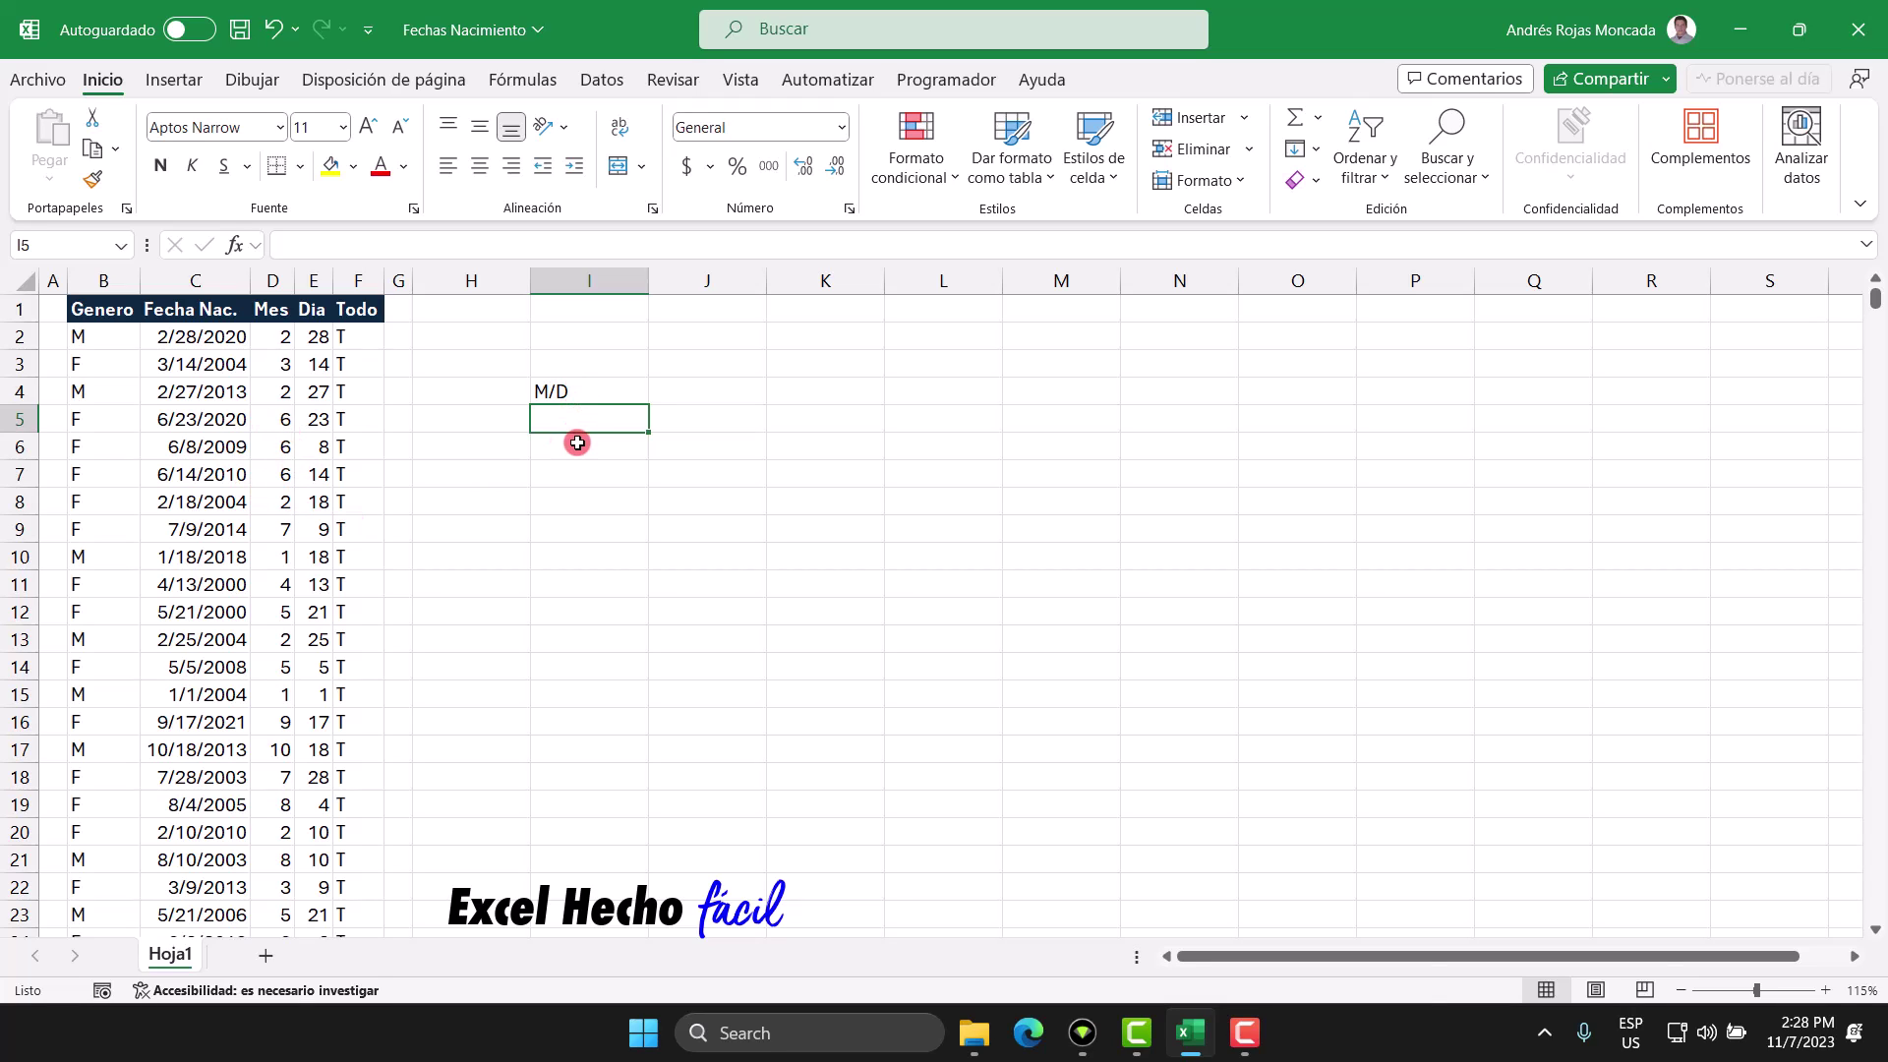
Enter 1/1/2023 in H5 and fill the dates down to H16 in one-month increments
{"action": "left_click", "coordinate": [495, 424]}
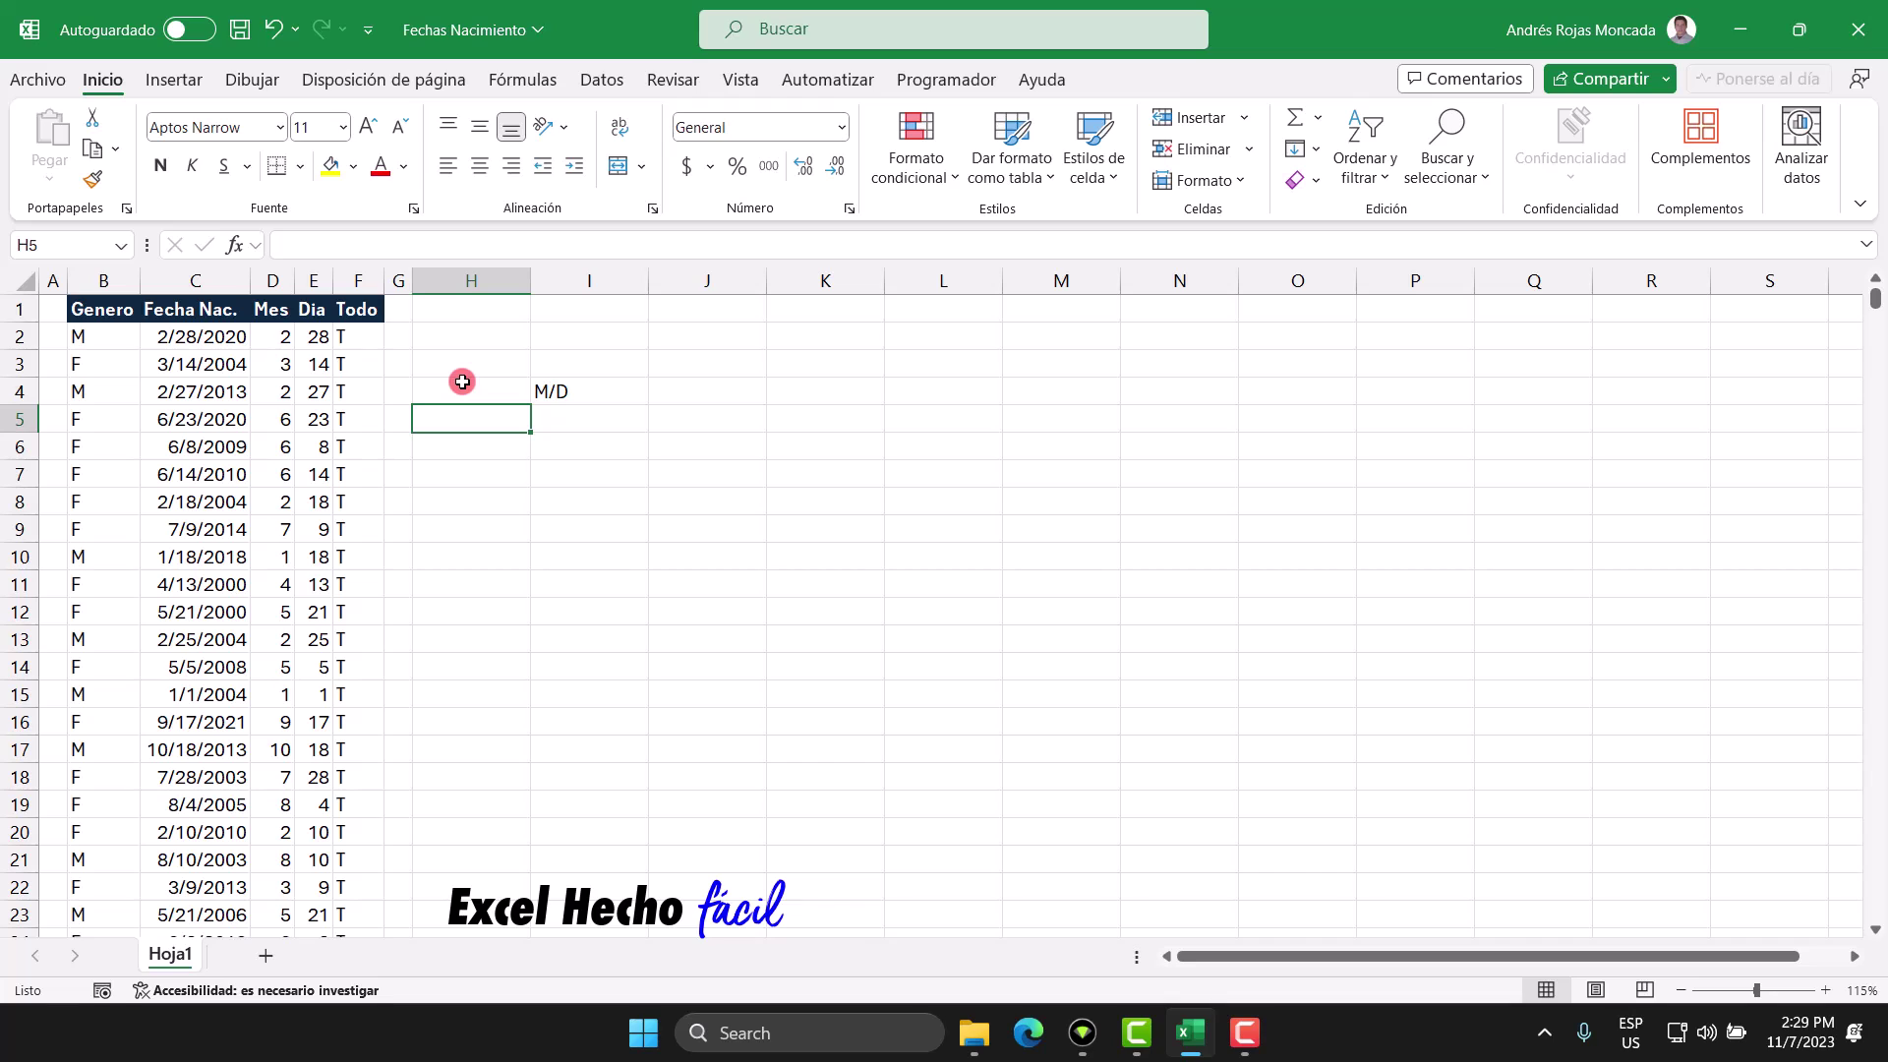
{"action": "type", "text": "1"}
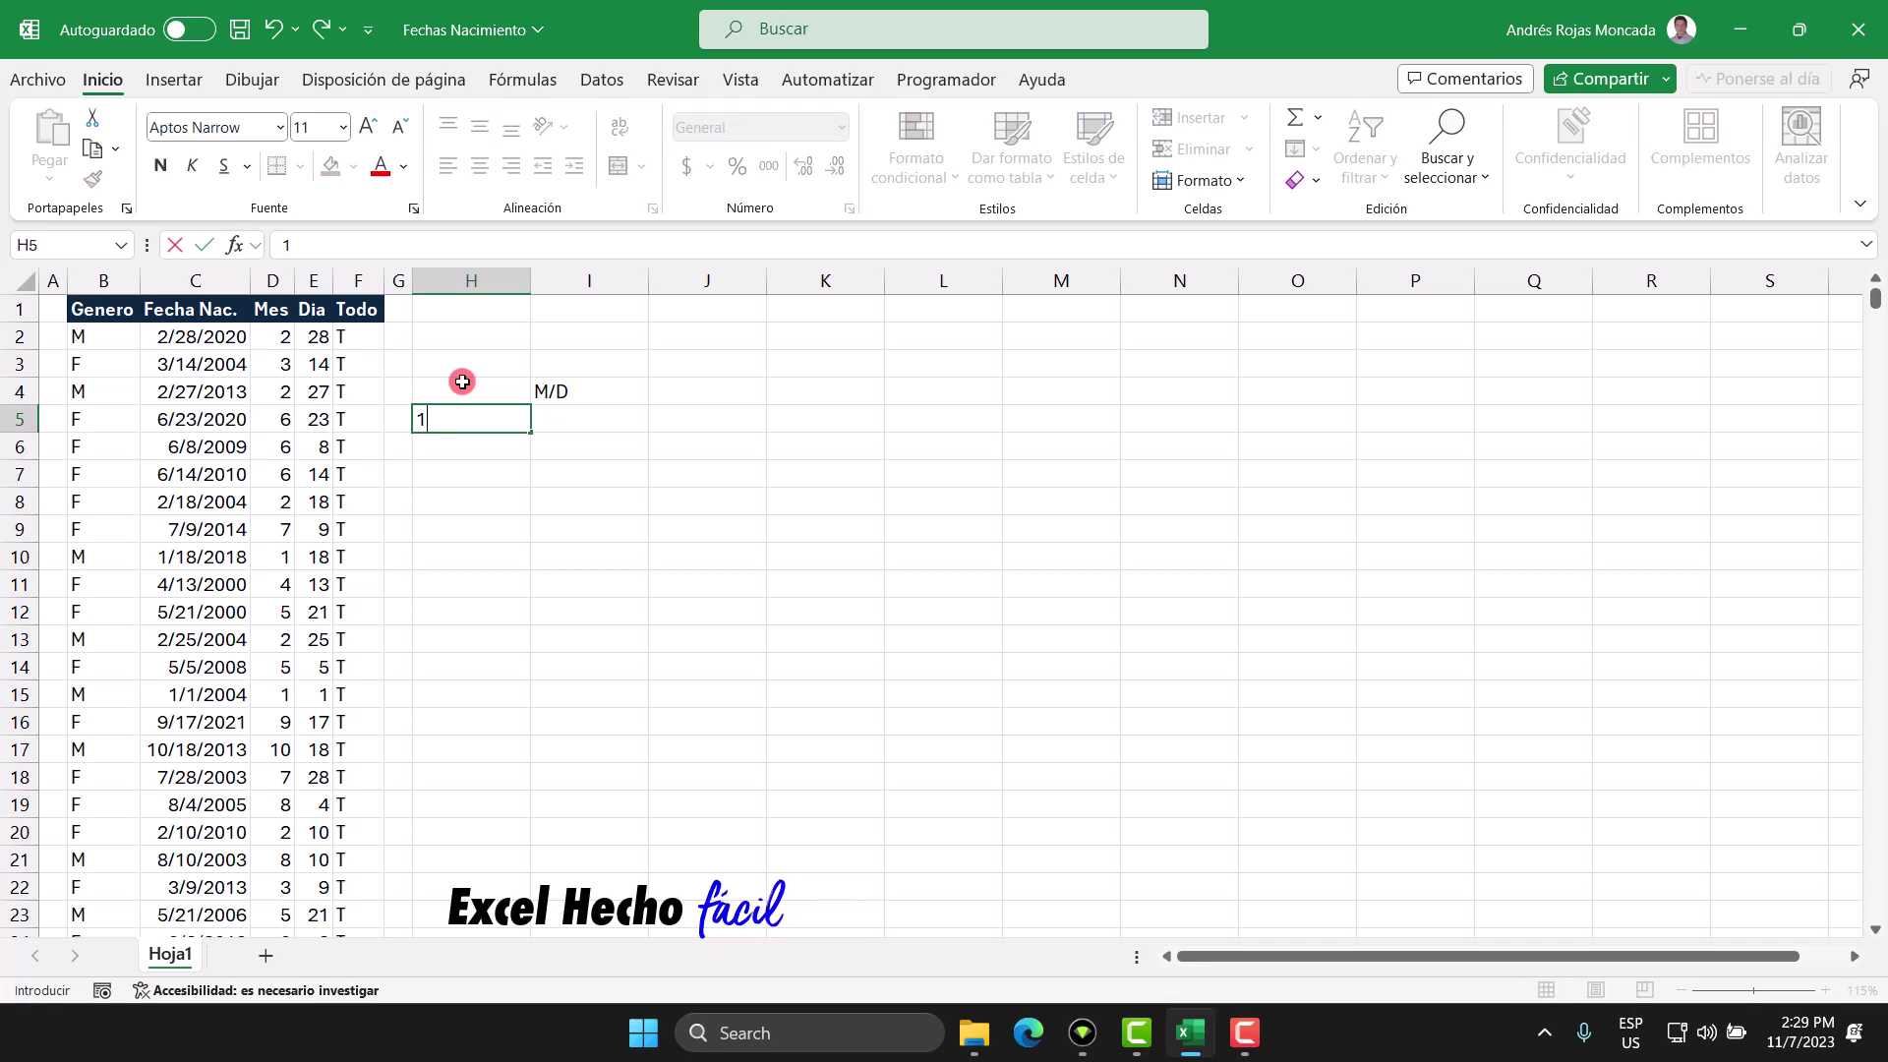
{"action": "type", "text": "/1/2023"}
{"action": "key", "text": "Return"}
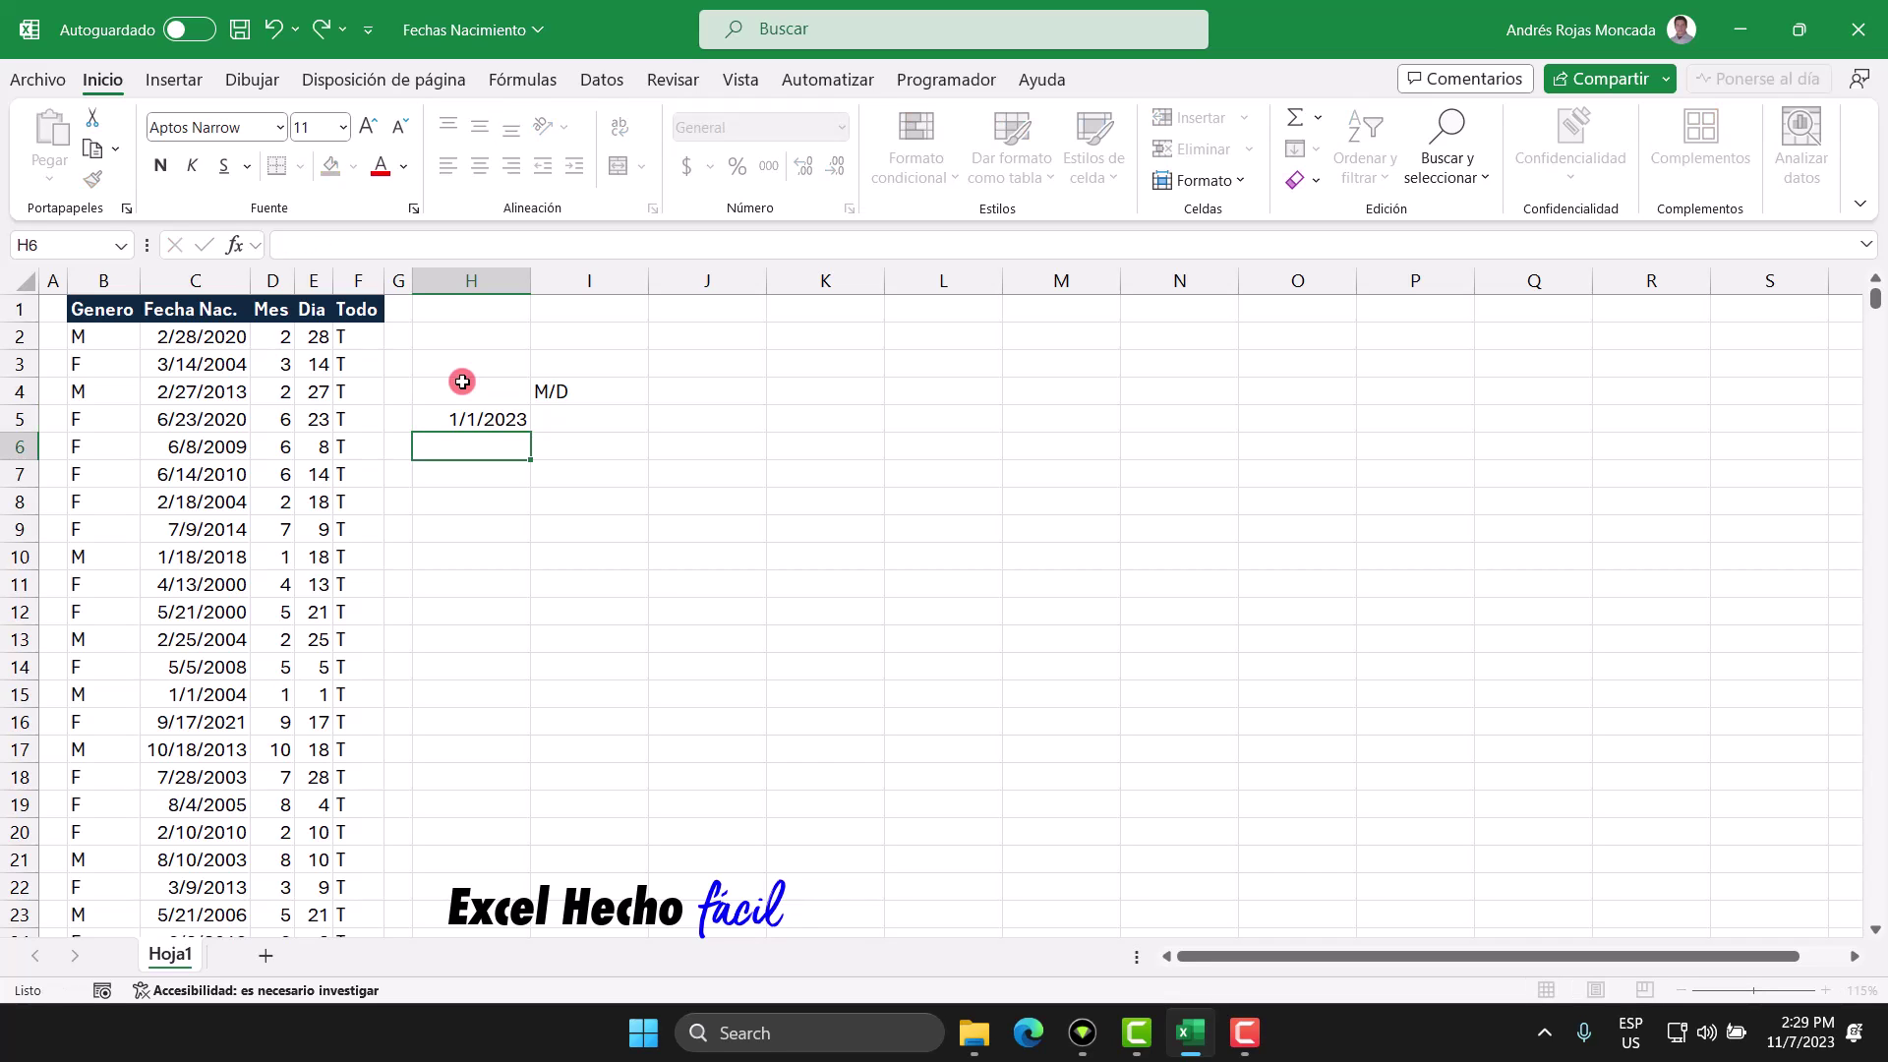
{"action": "left_click", "coordinate": [474, 417]}
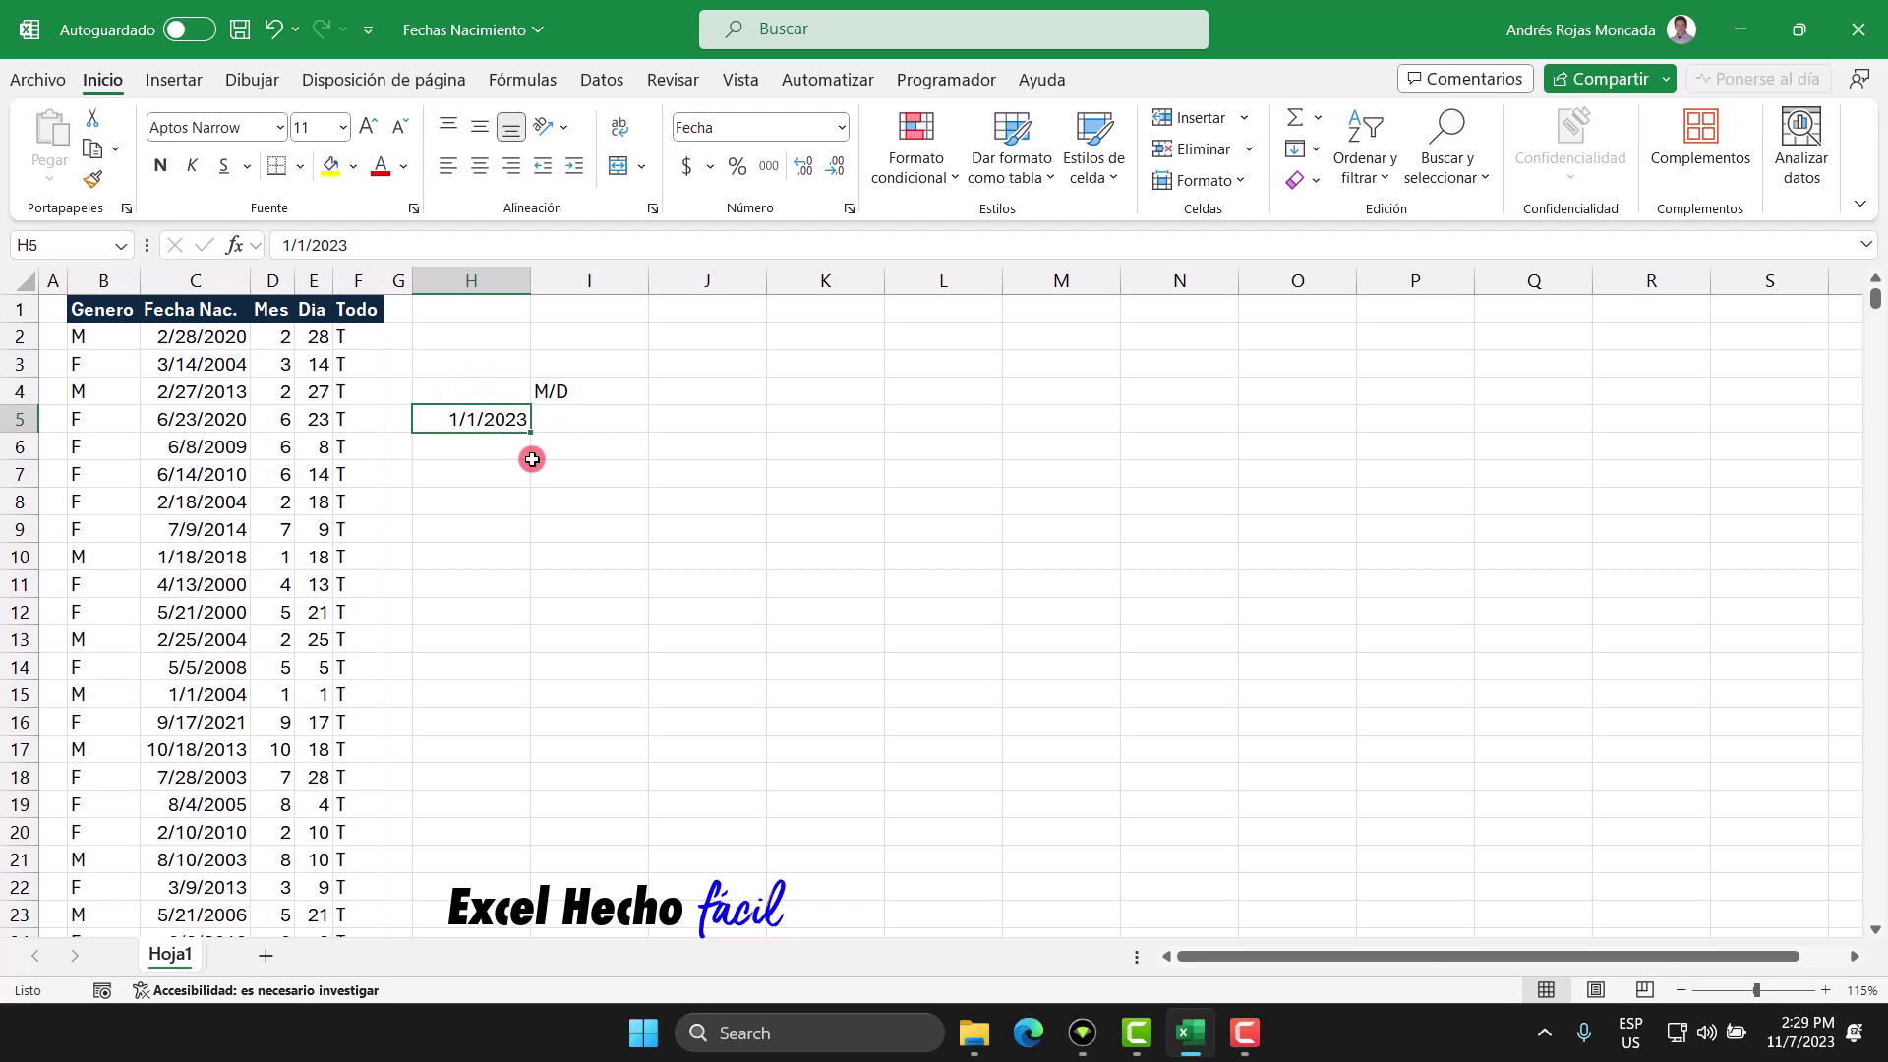
{"action": "left_click_drag", "start_coordinate": [530, 432], "coordinate": [510, 745]}
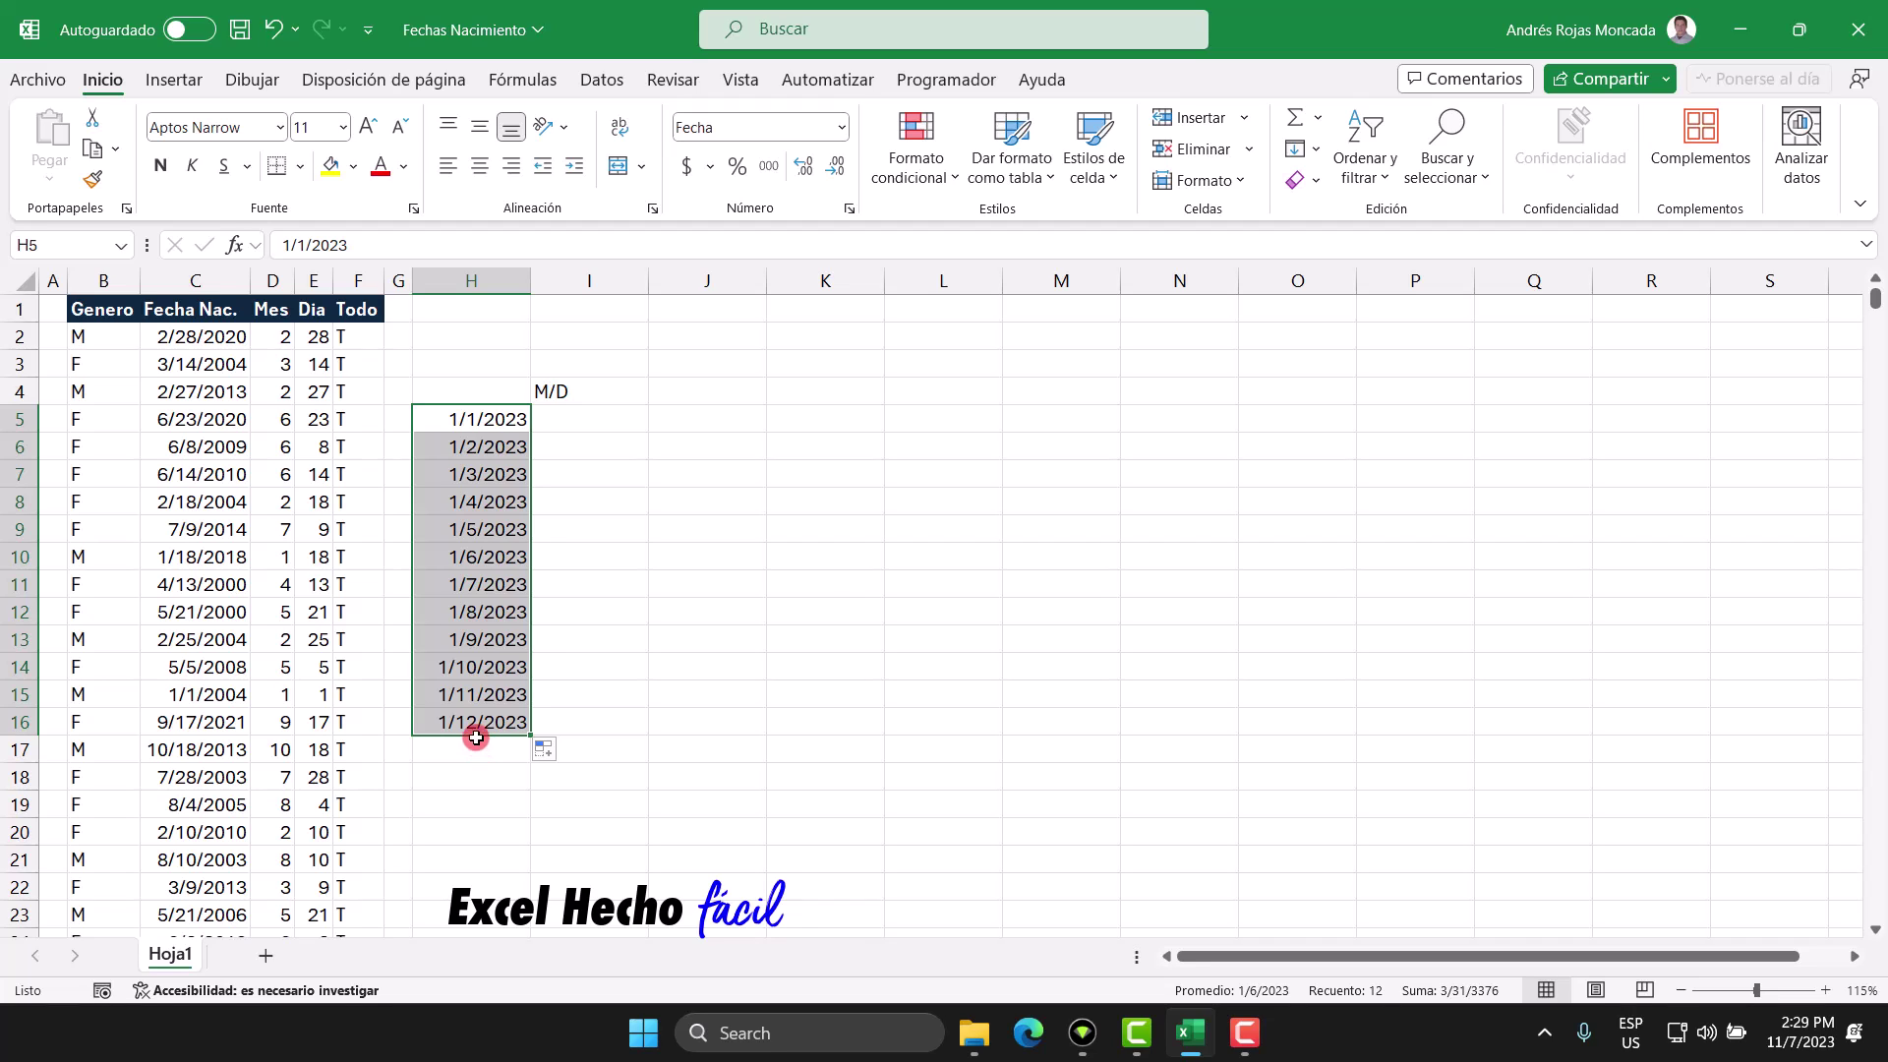
{"action": "left_click", "coordinate": [551, 751]}
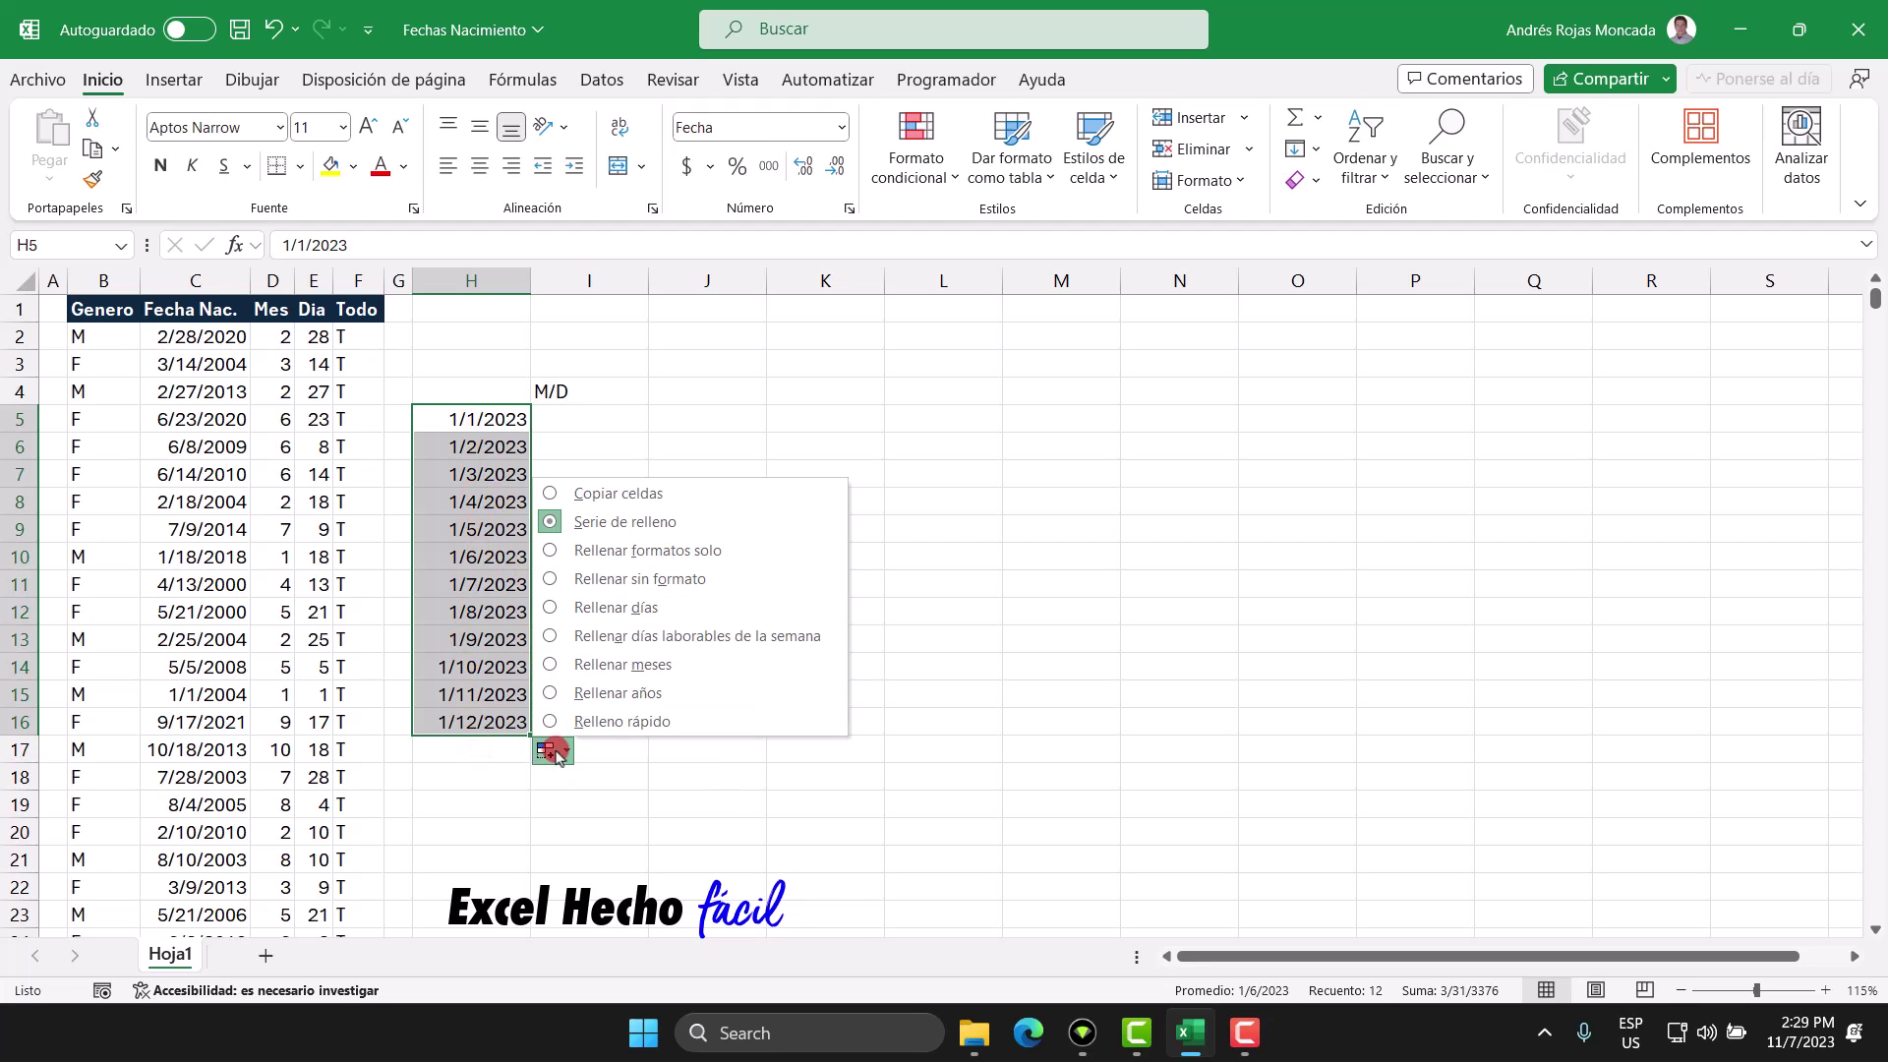
{"action": "left_click", "coordinate": [597, 666]}
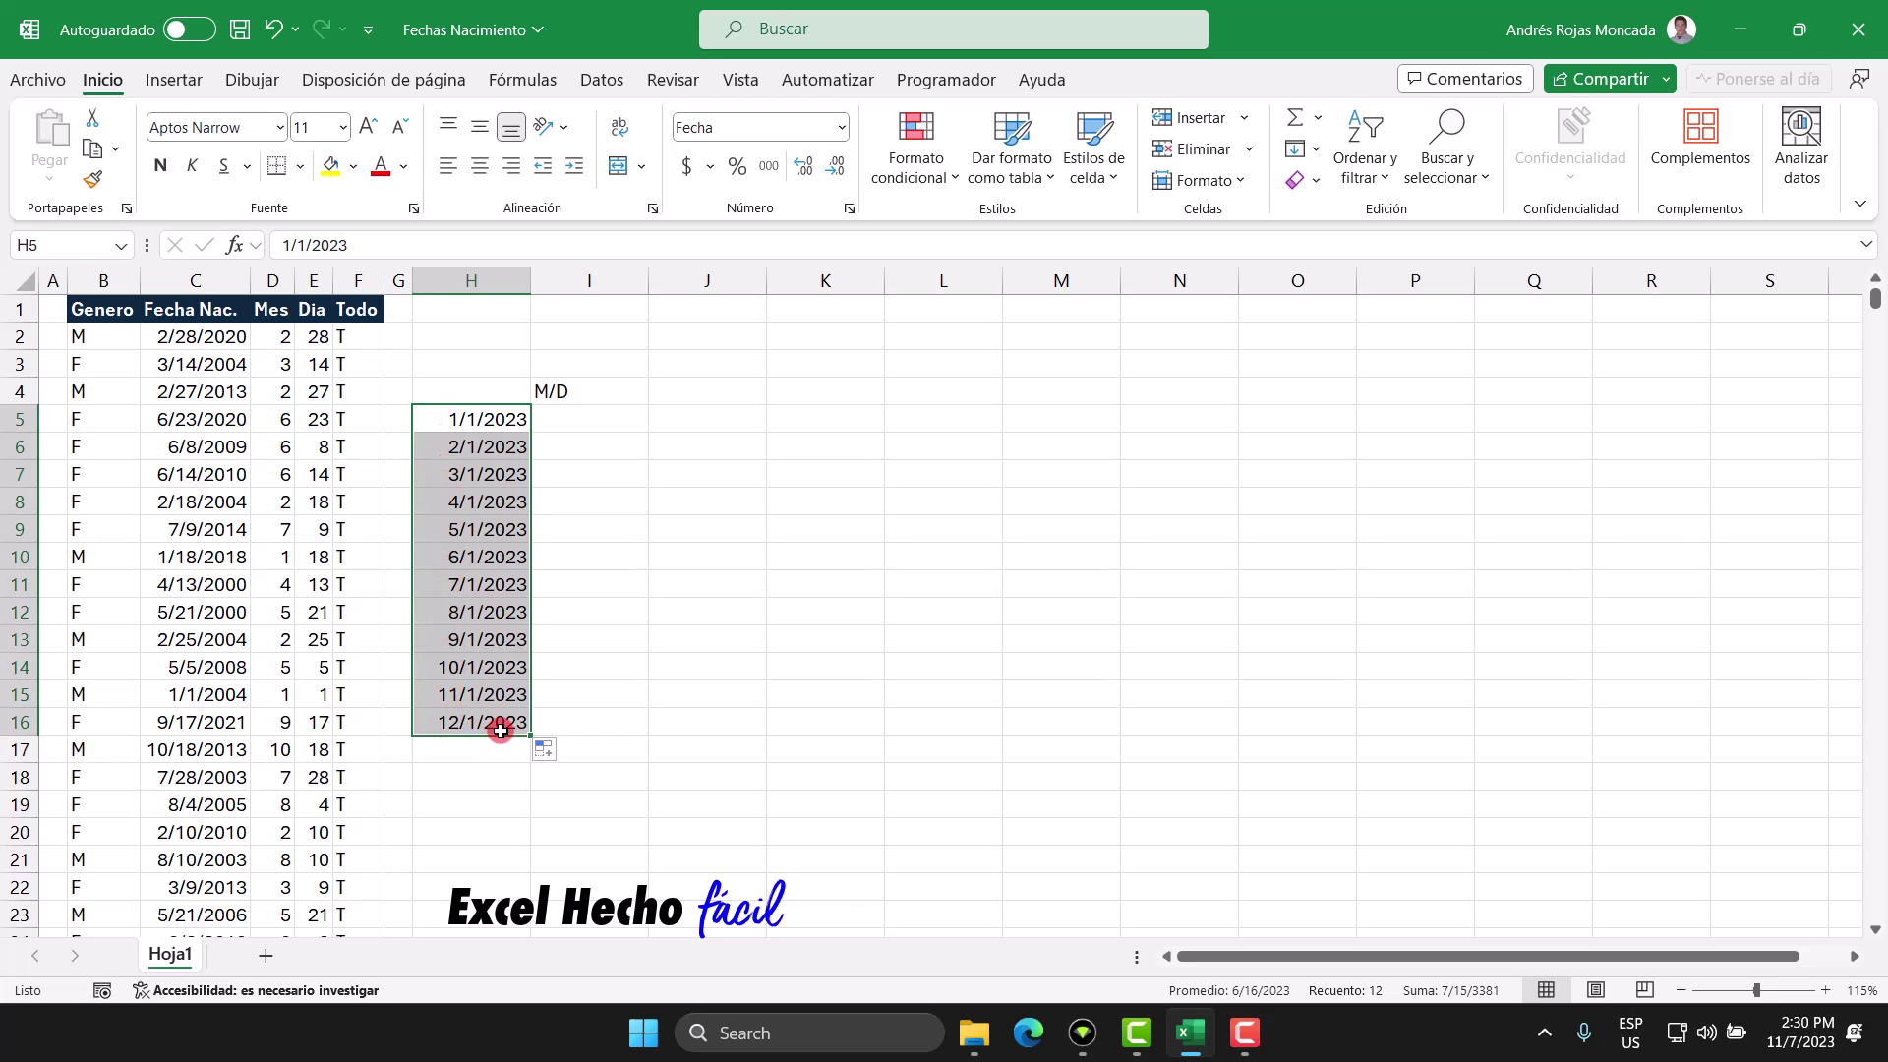
Enter =TEXTO(H5,"mmm") in I5 to get the abbreviated month name and fill it down to I16
{"action": "left_click", "coordinate": [555, 418]}
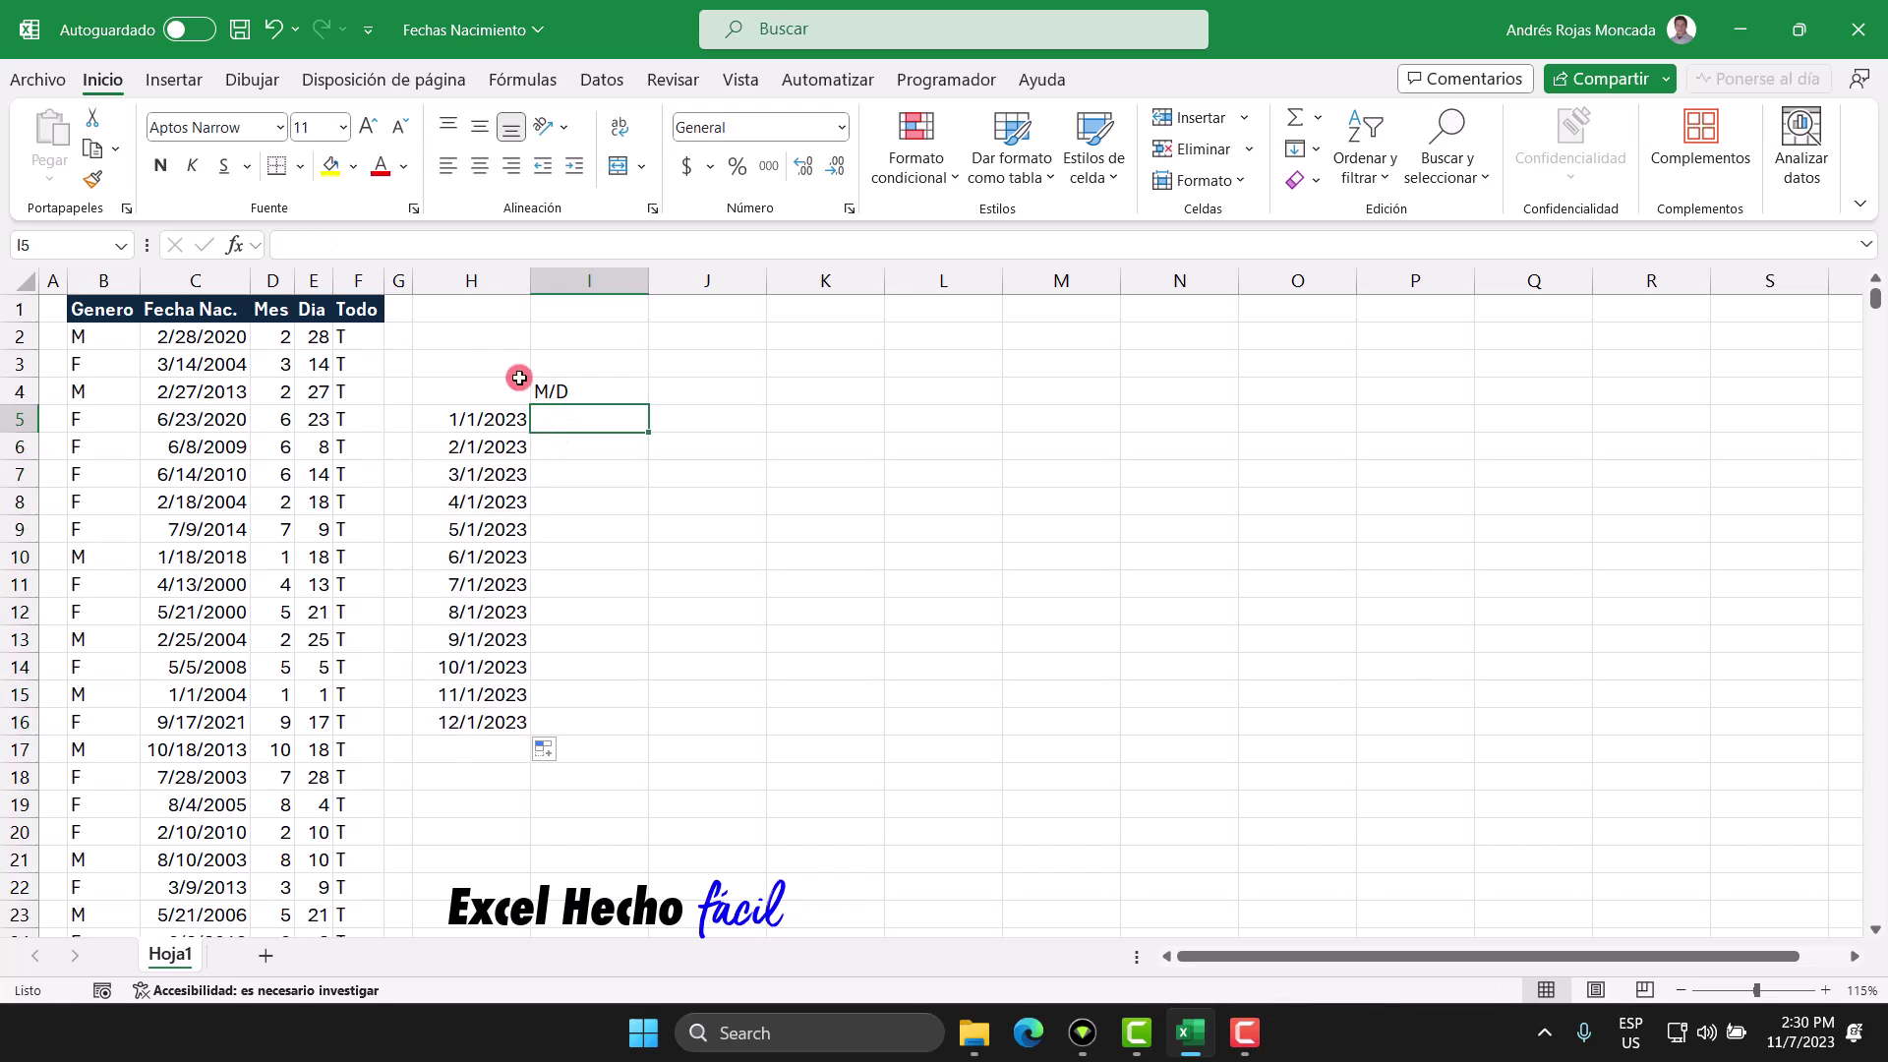
{"action": "type", "text": "=te"}
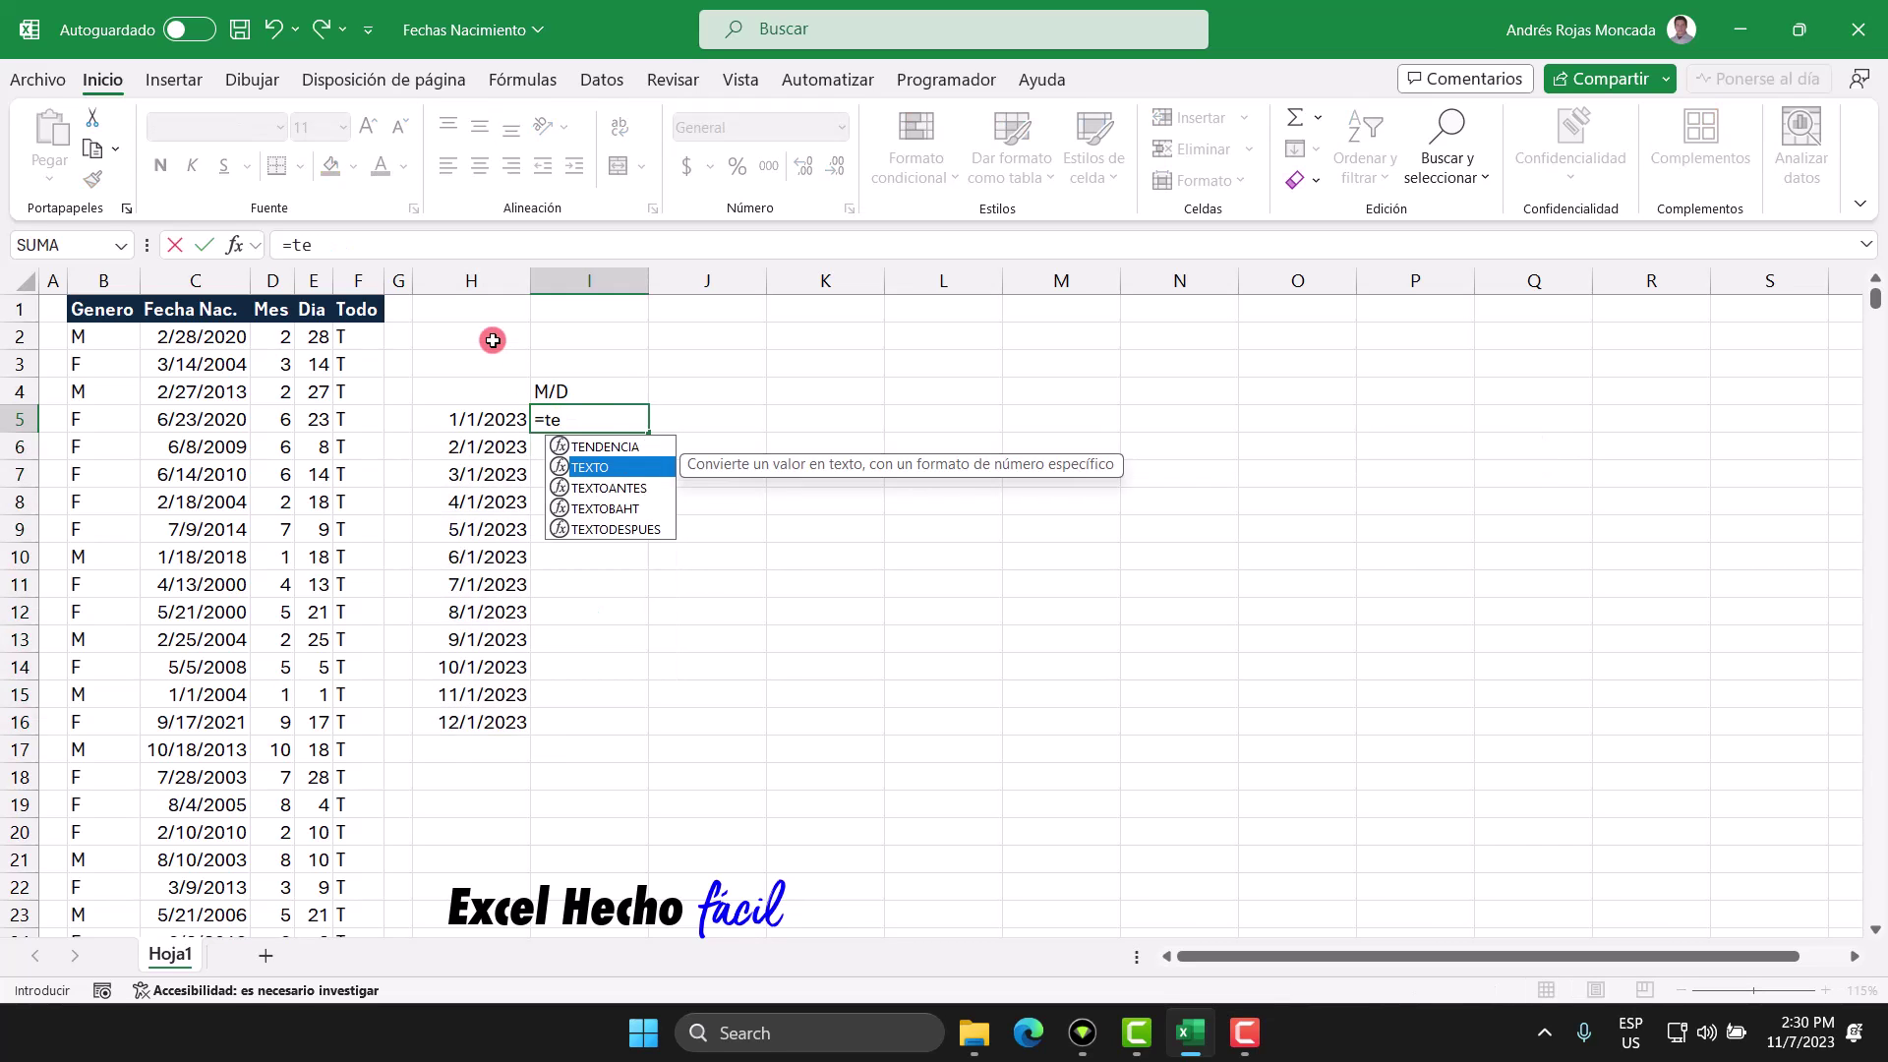
{"action": "key", "text": "Tab"}
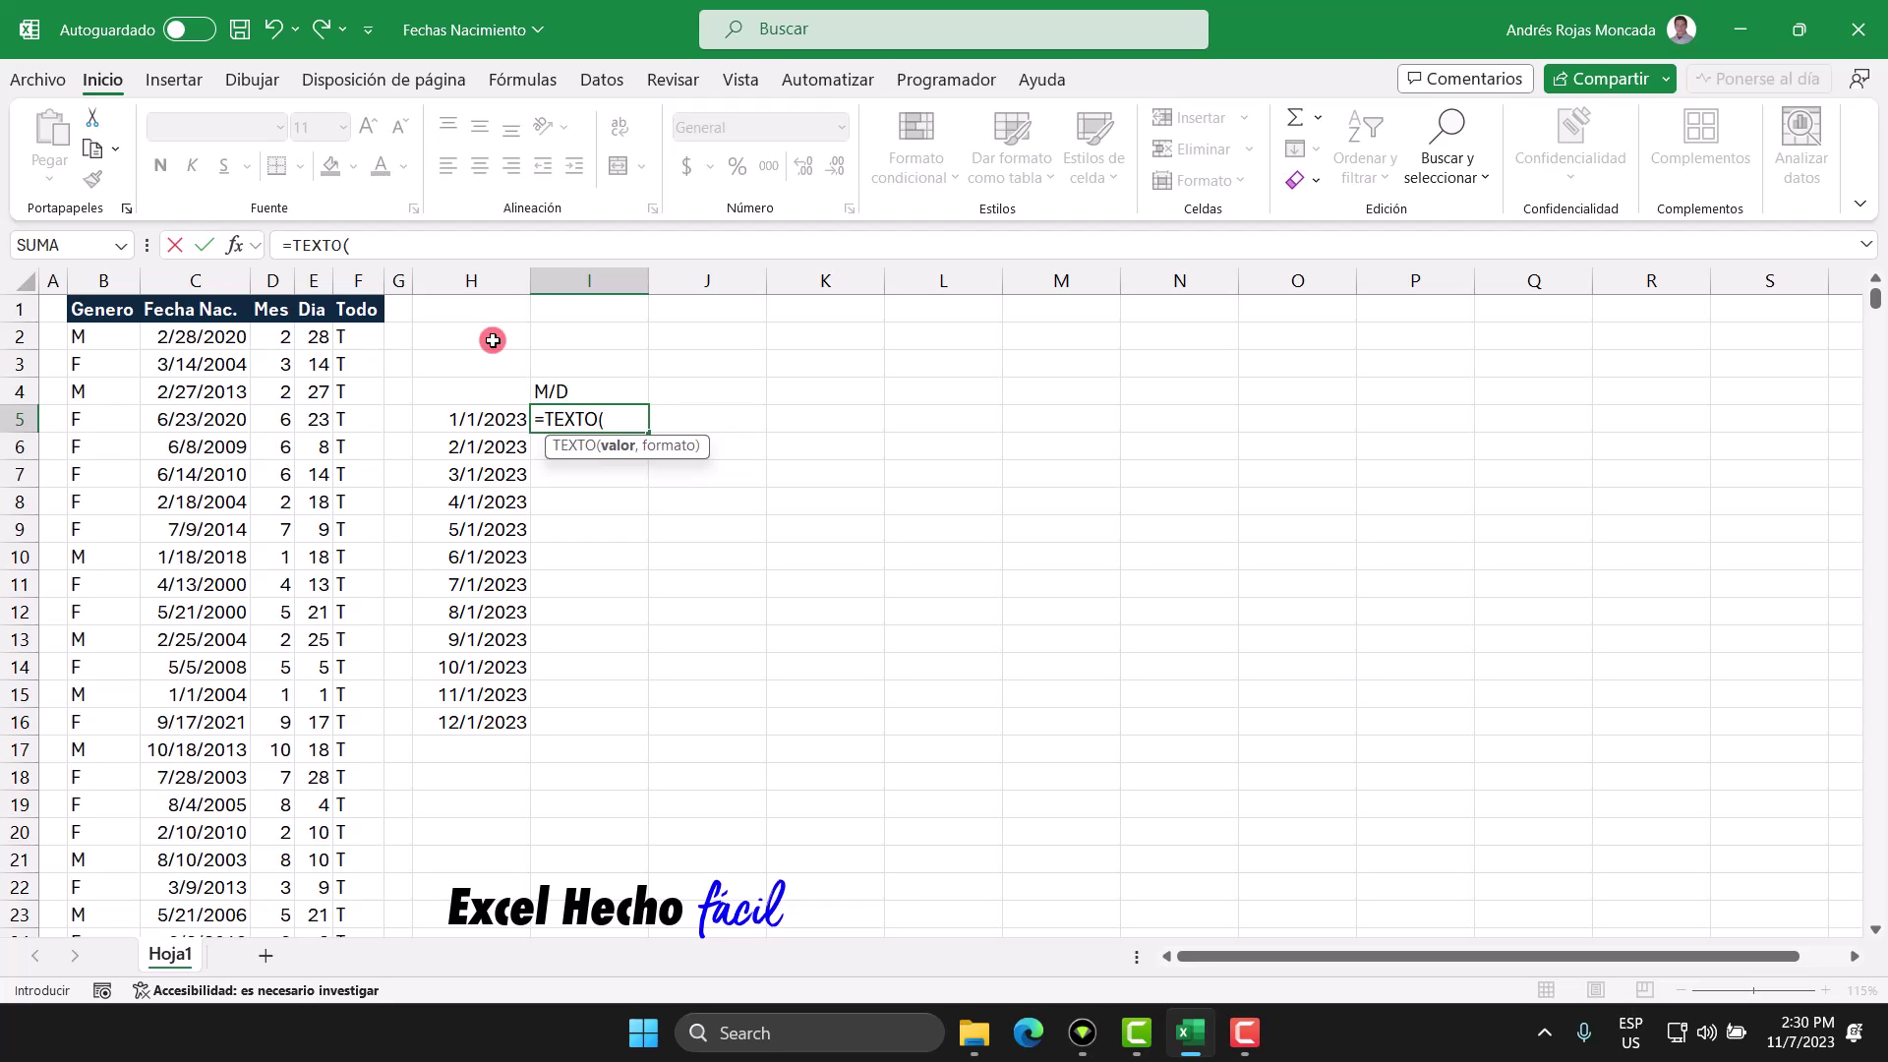
{"action": "key", "text": "Left"}
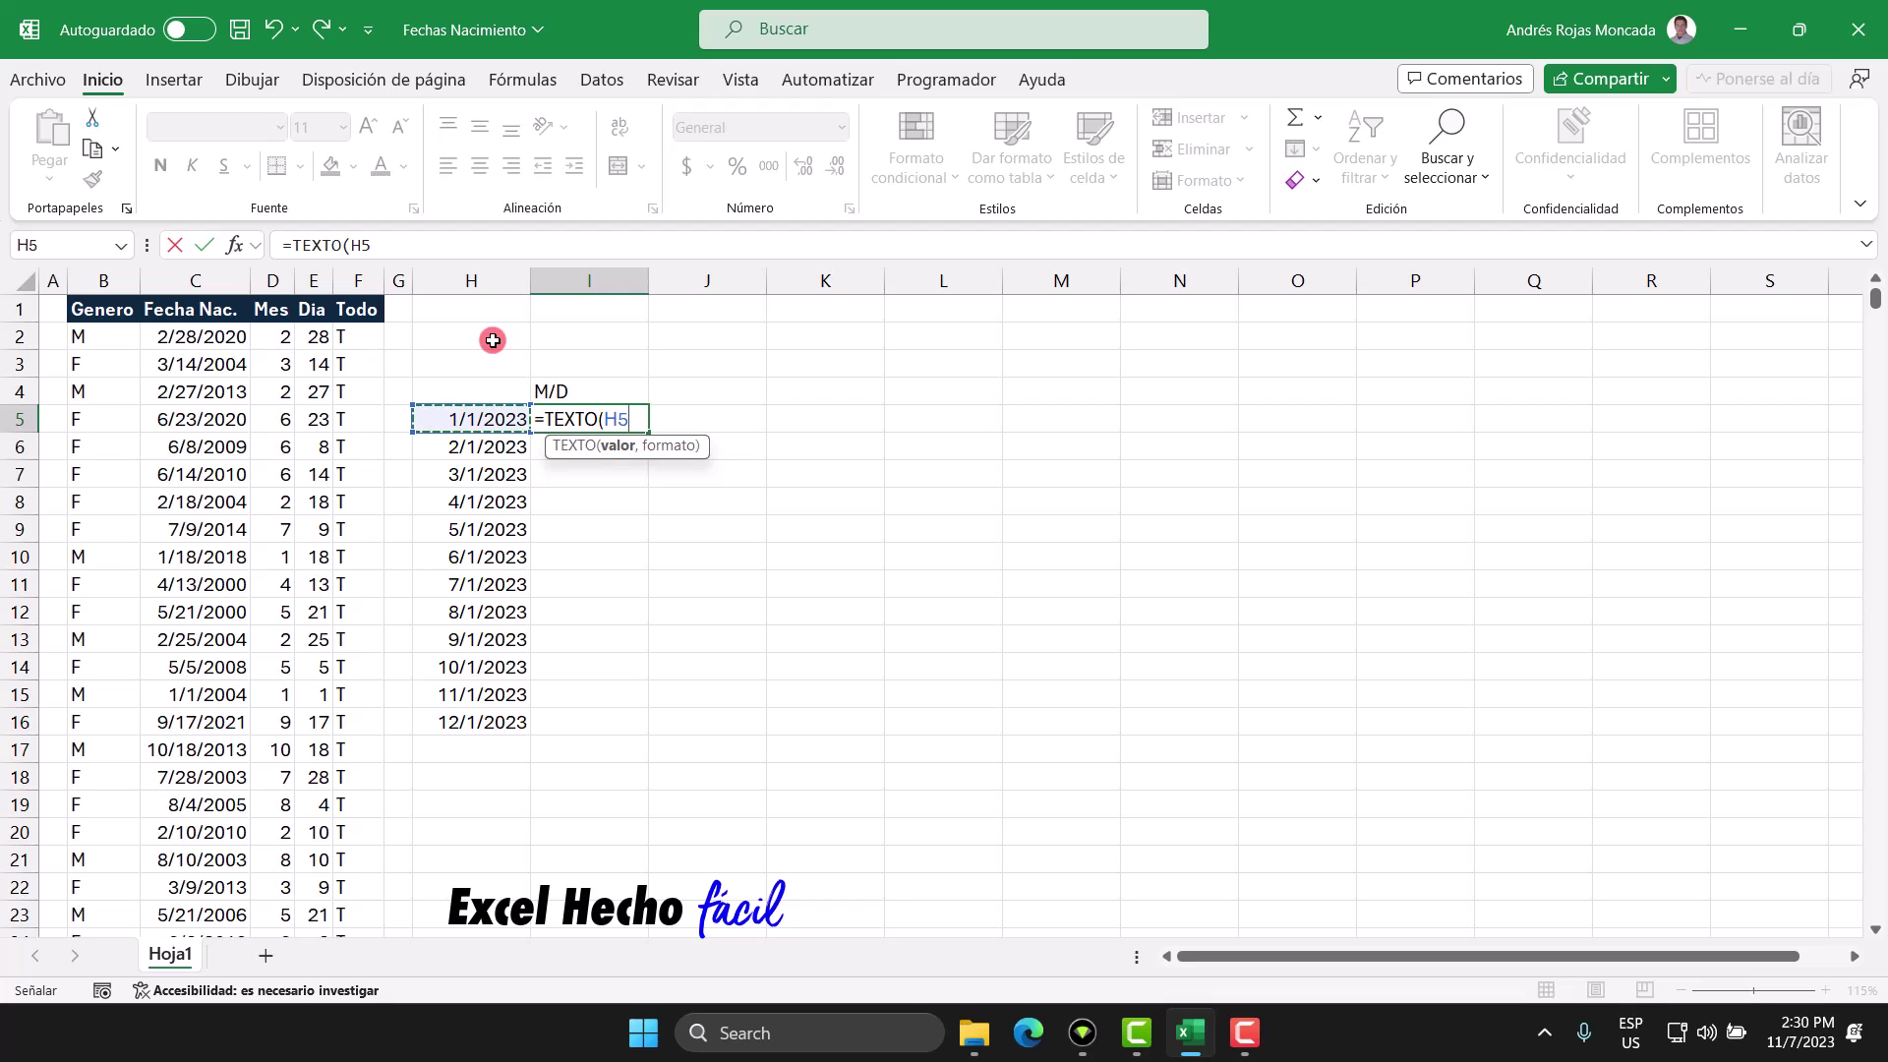
{"action": "type", "text": ","}
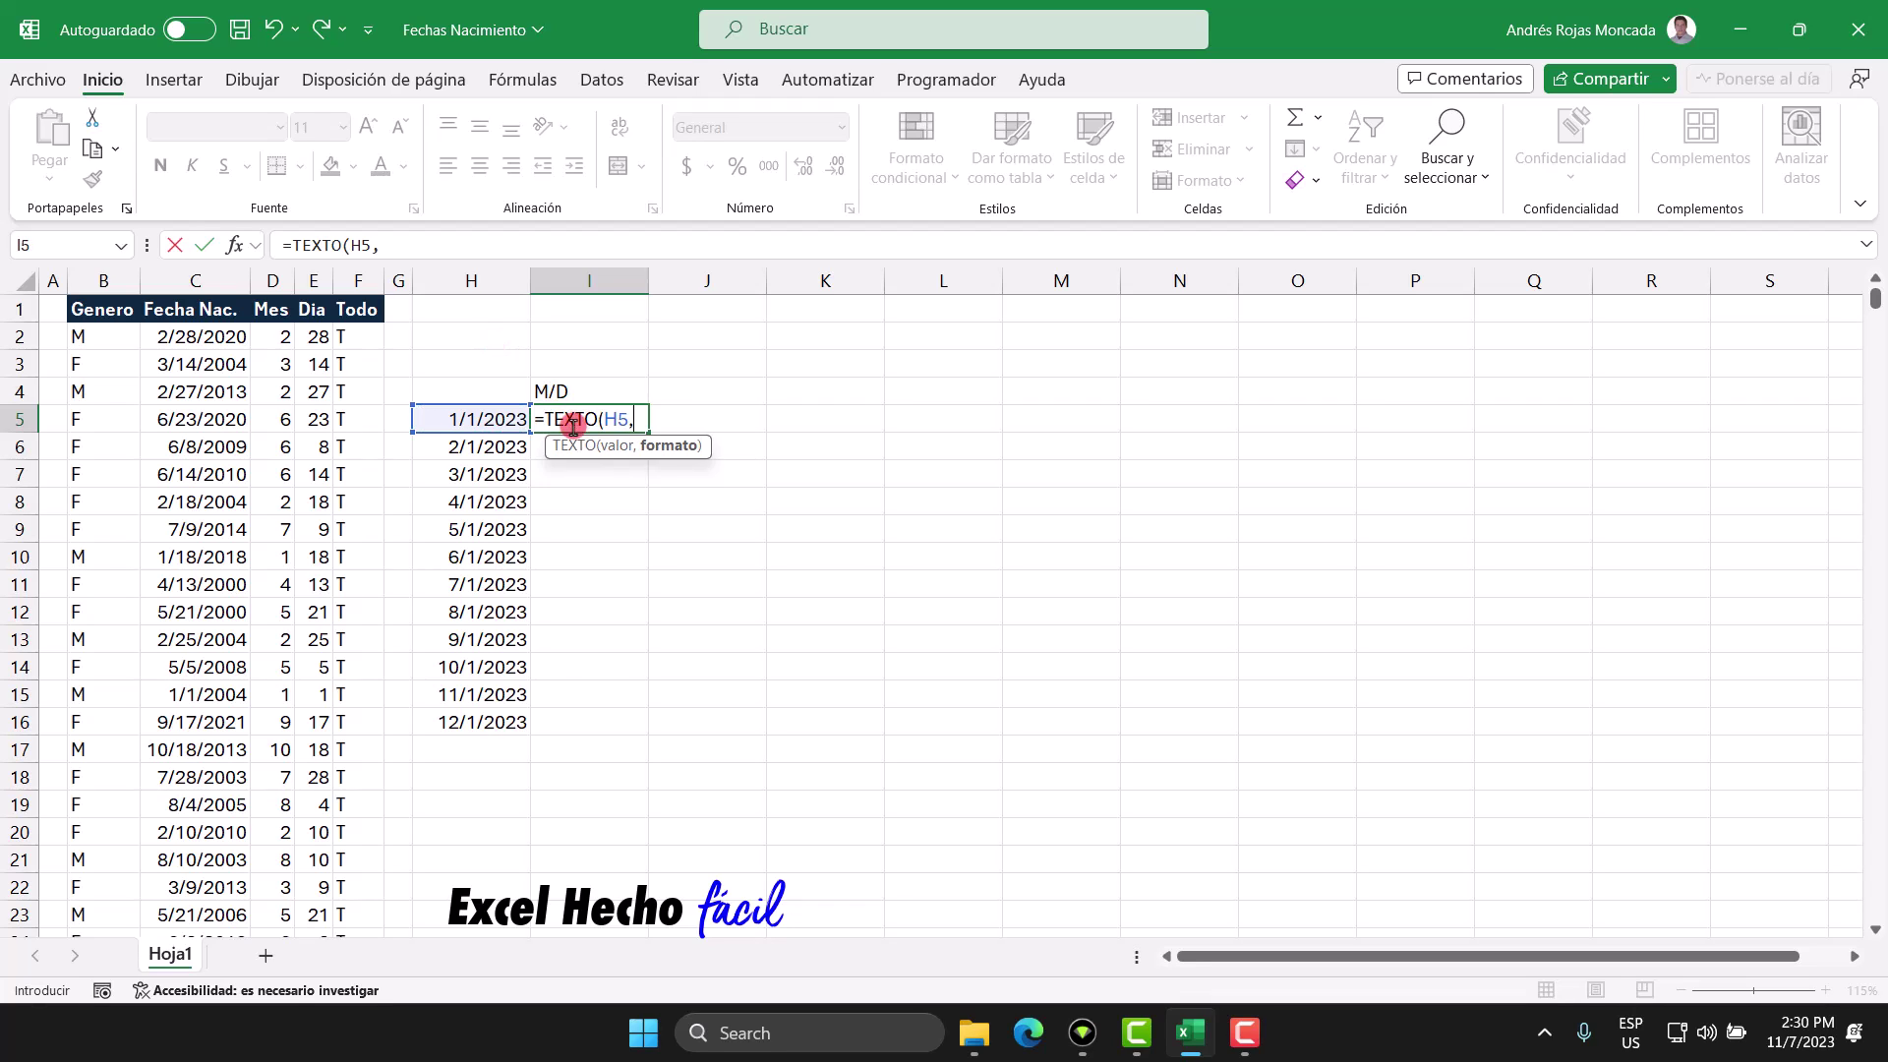
{"action": "left_click", "coordinate": [627, 423]}
{"action": "type", "text": "\"mmm\""}
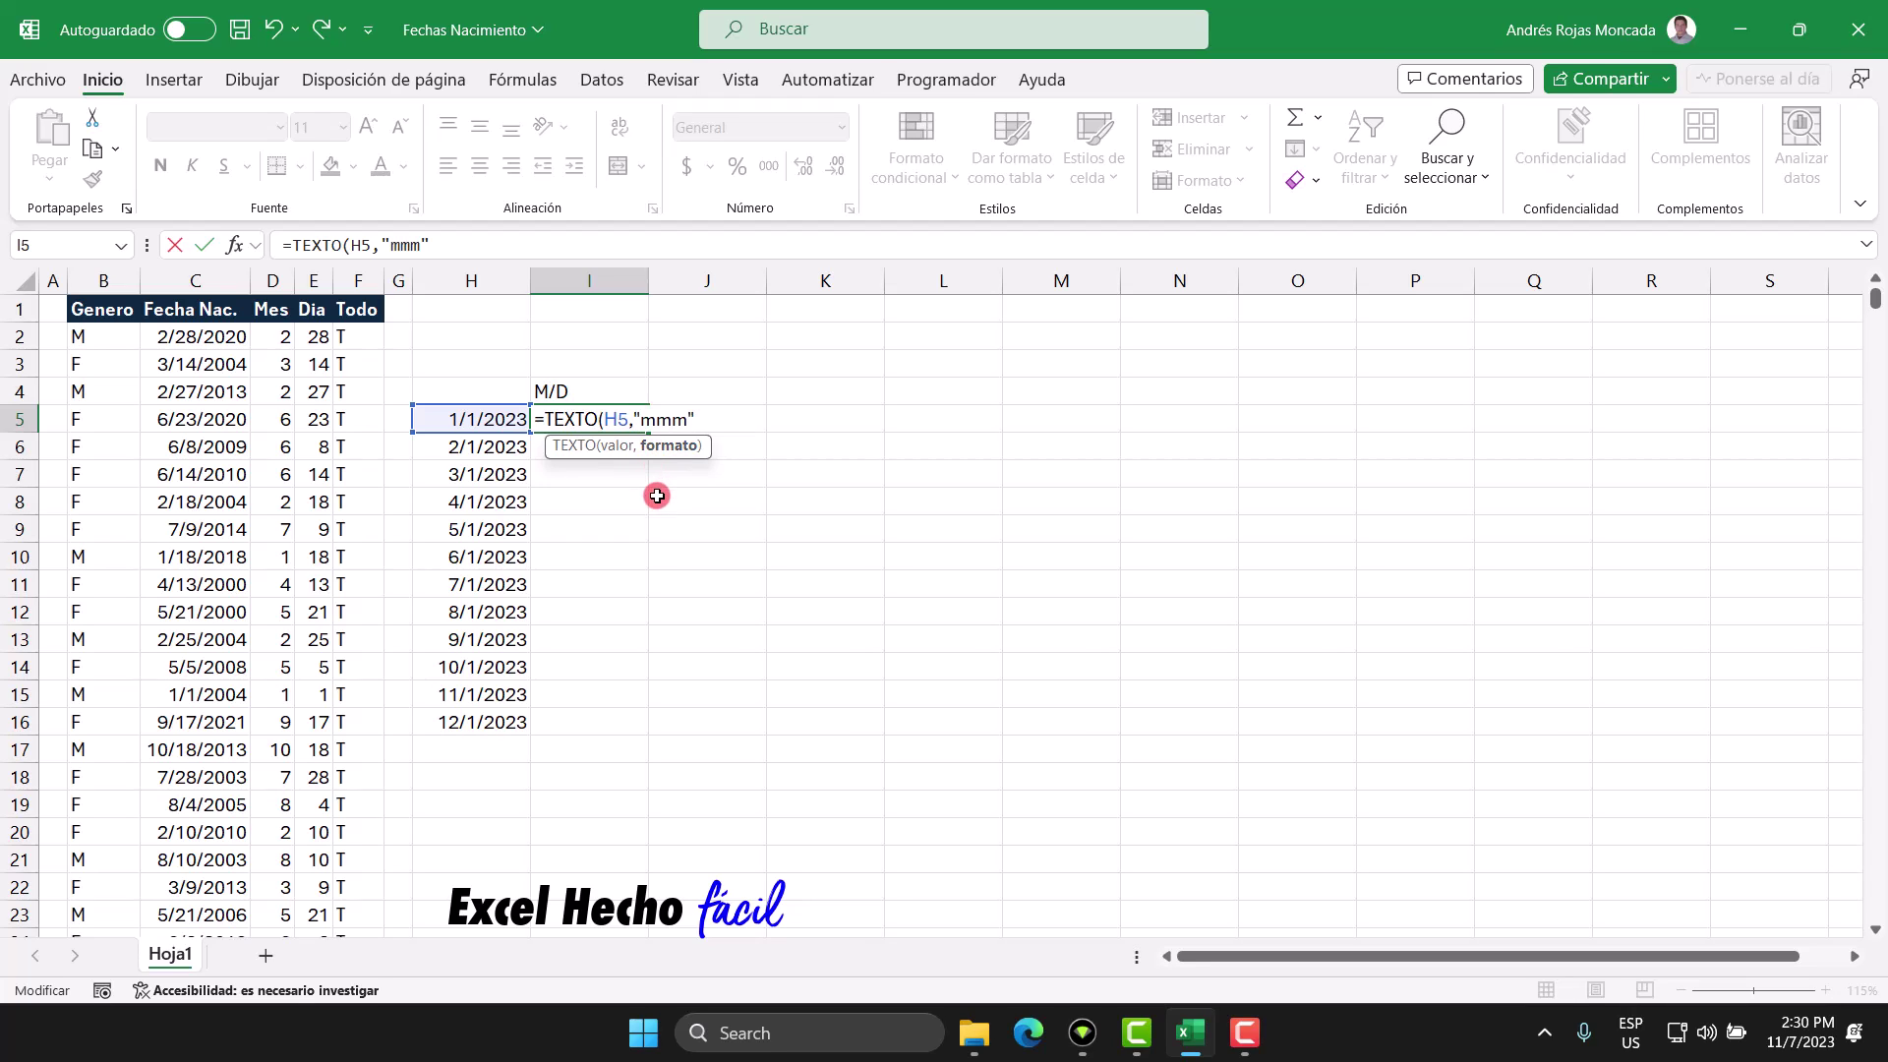
{"action": "type", "text": ")"}
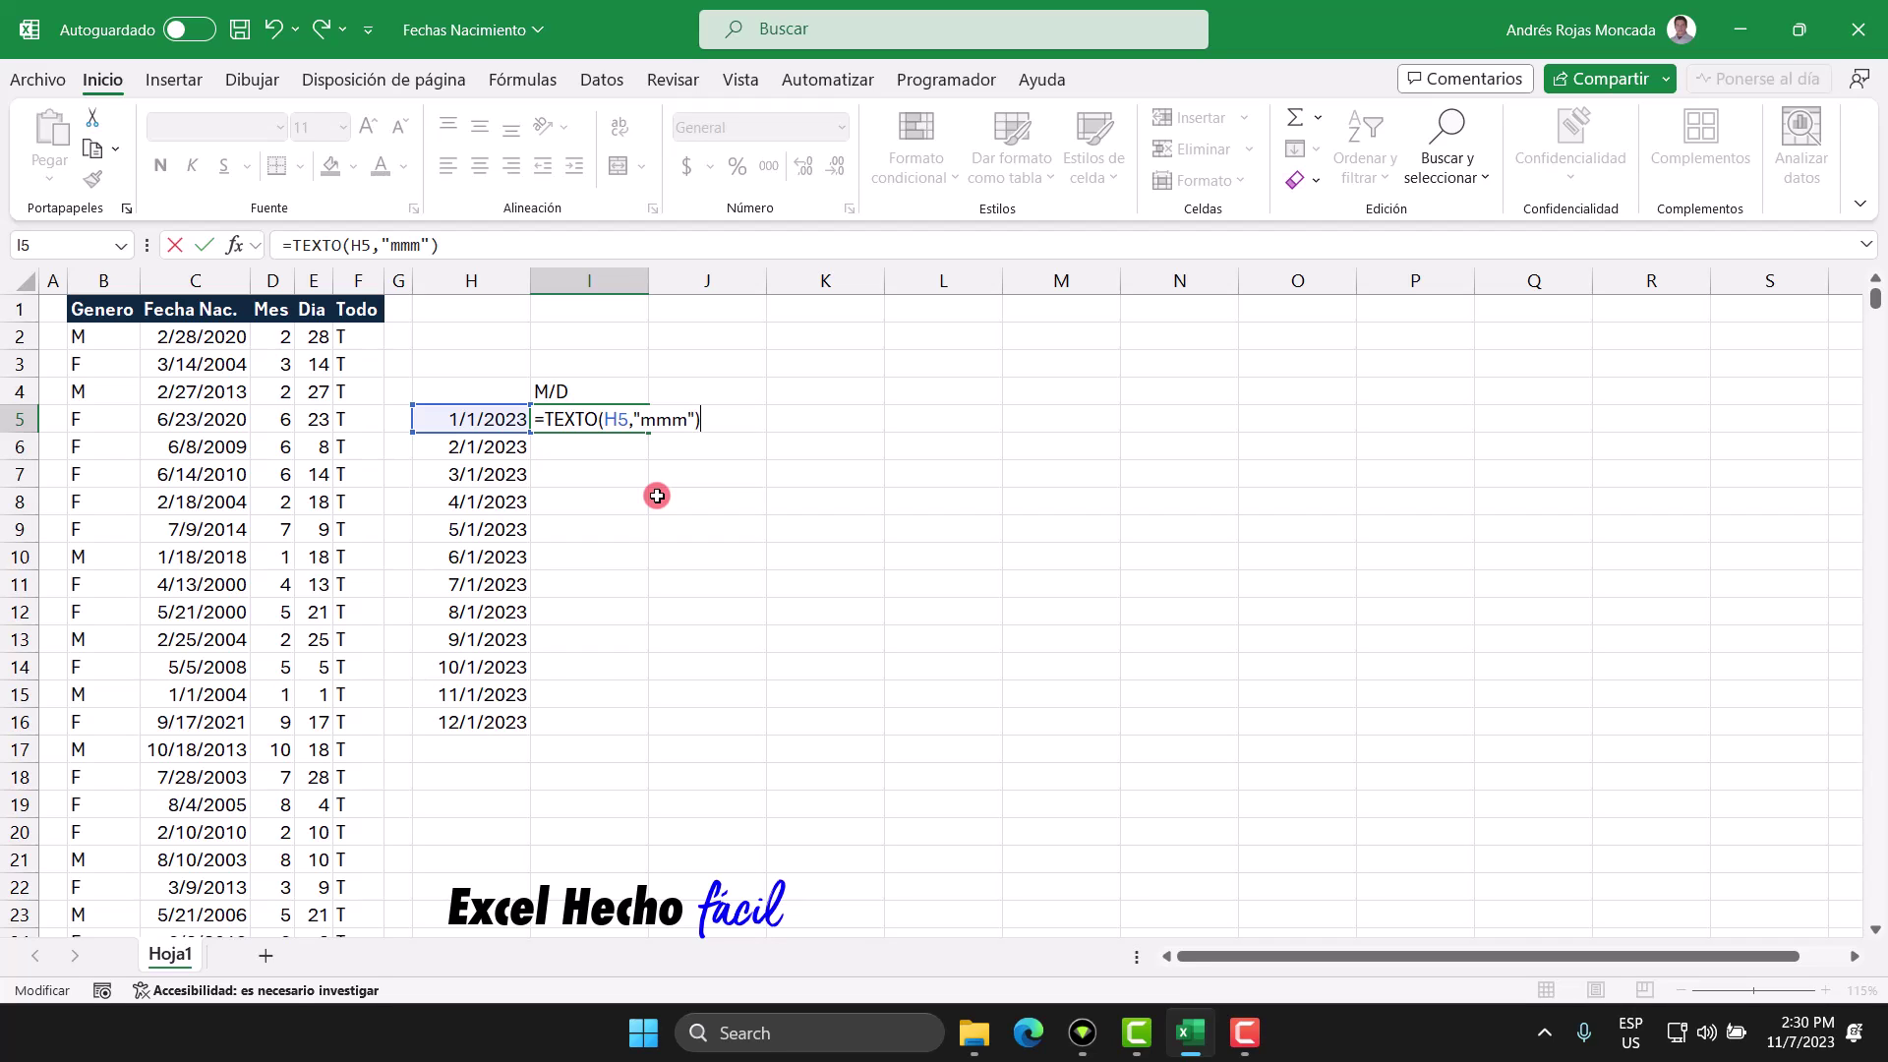
{"action": "key", "text": "Return"}
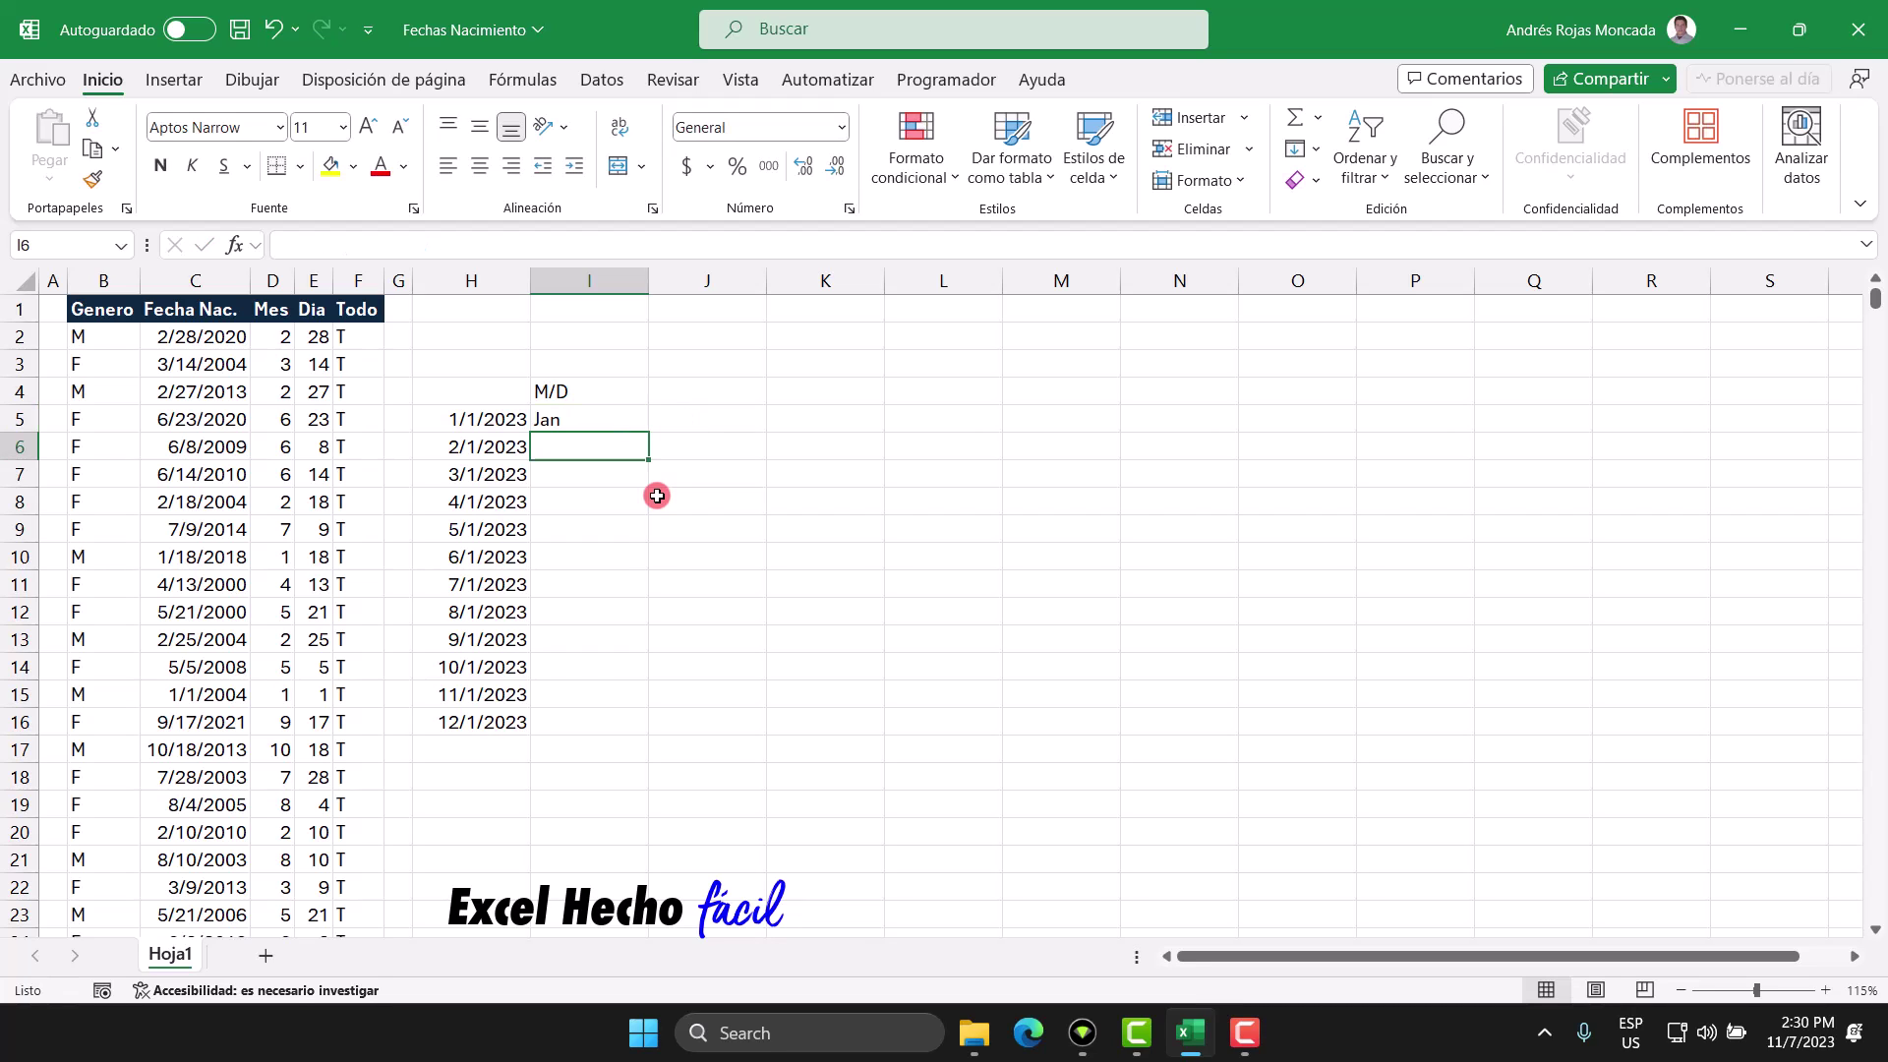
{"action": "left_click", "coordinate": [624, 423]}
{"action": "double_click", "coordinate": [647, 433]}
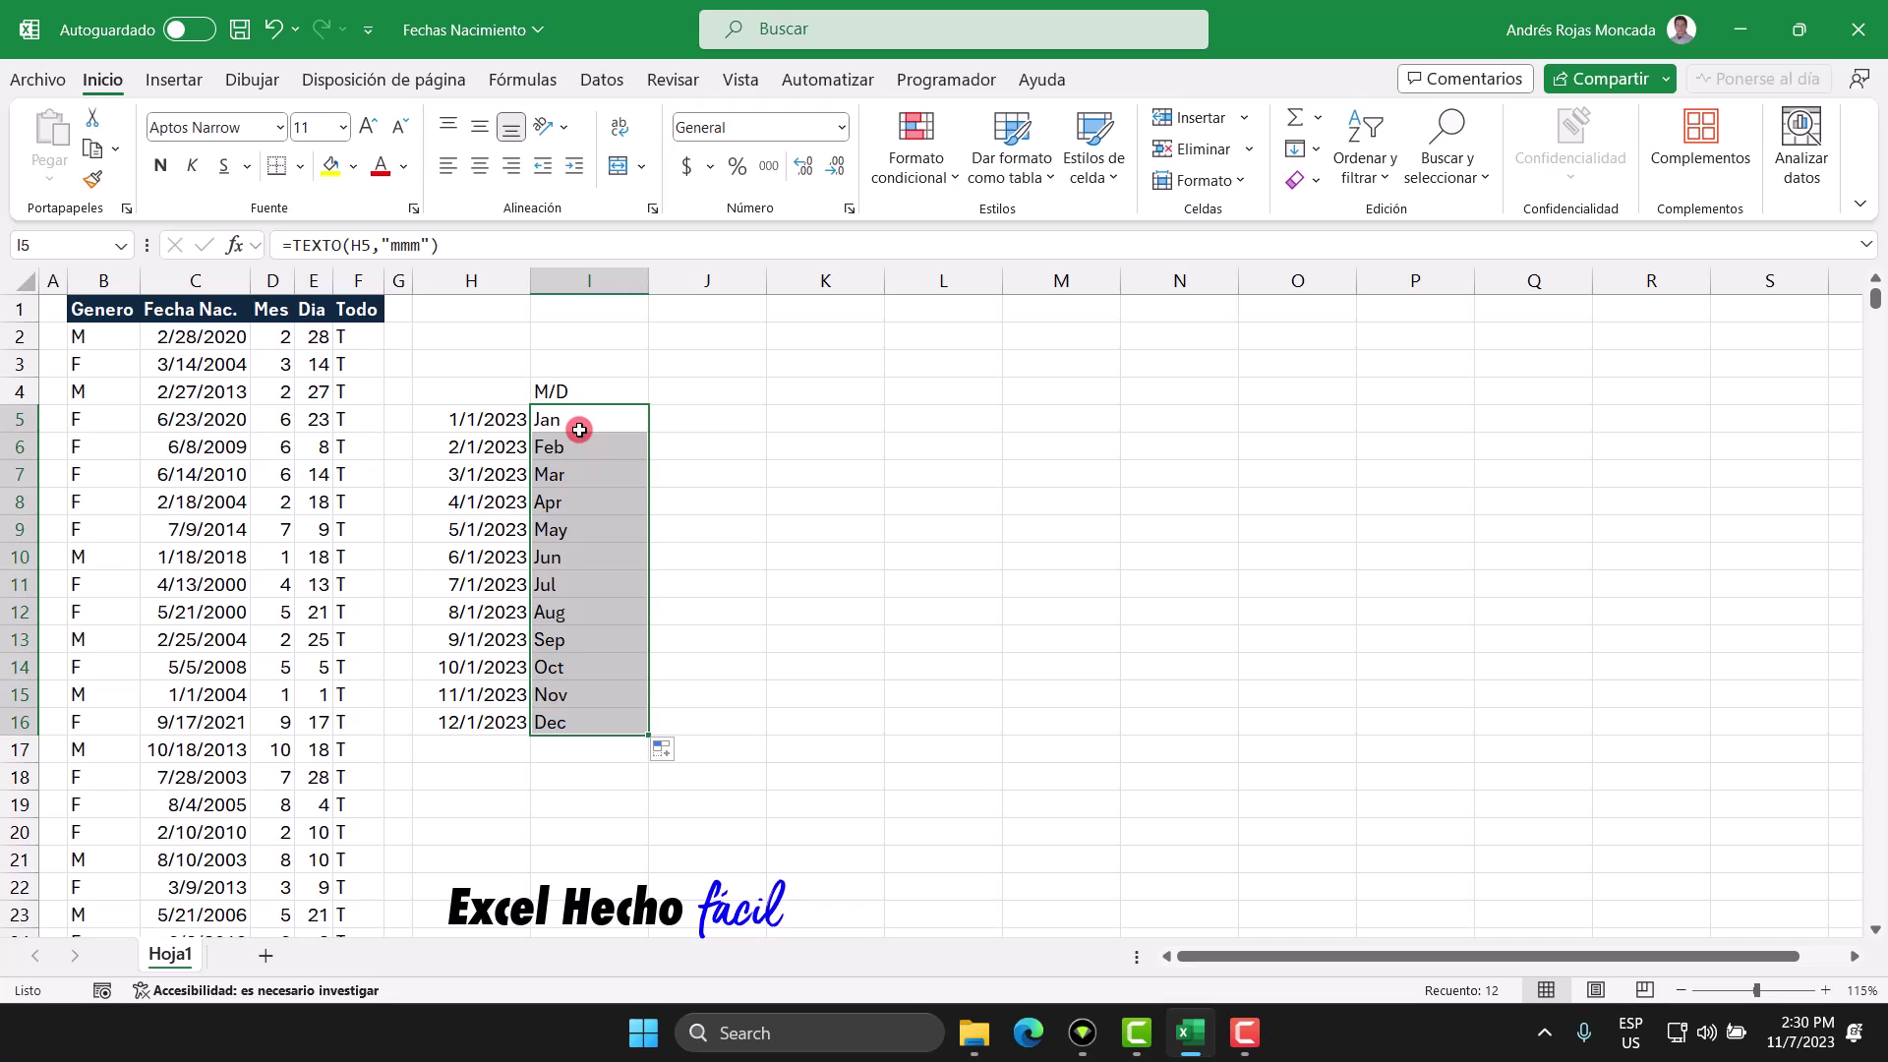
Convert the month-name formulas in I5:I16 to static values and clear everything from the helper dates in H5:H16
{"action": "key", "text": "ctrl+c"}
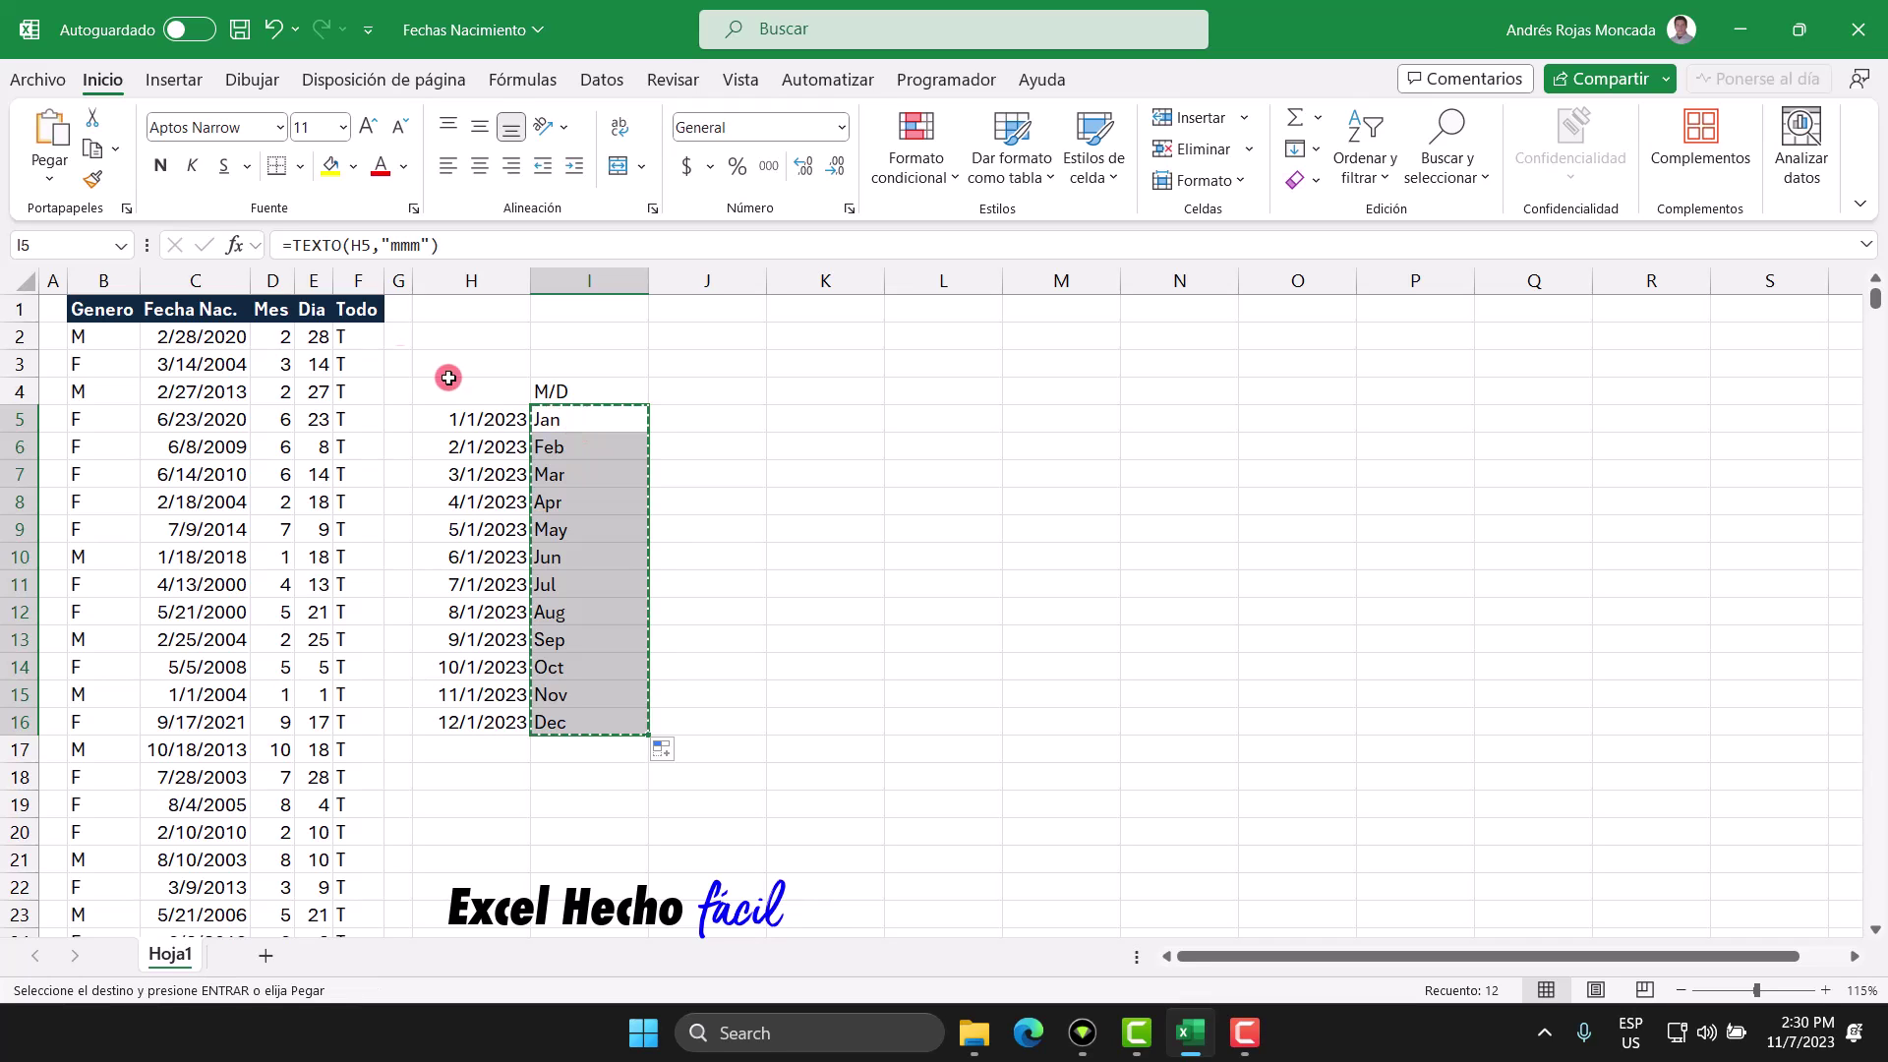
{"action": "left_click", "coordinate": [49, 182]}
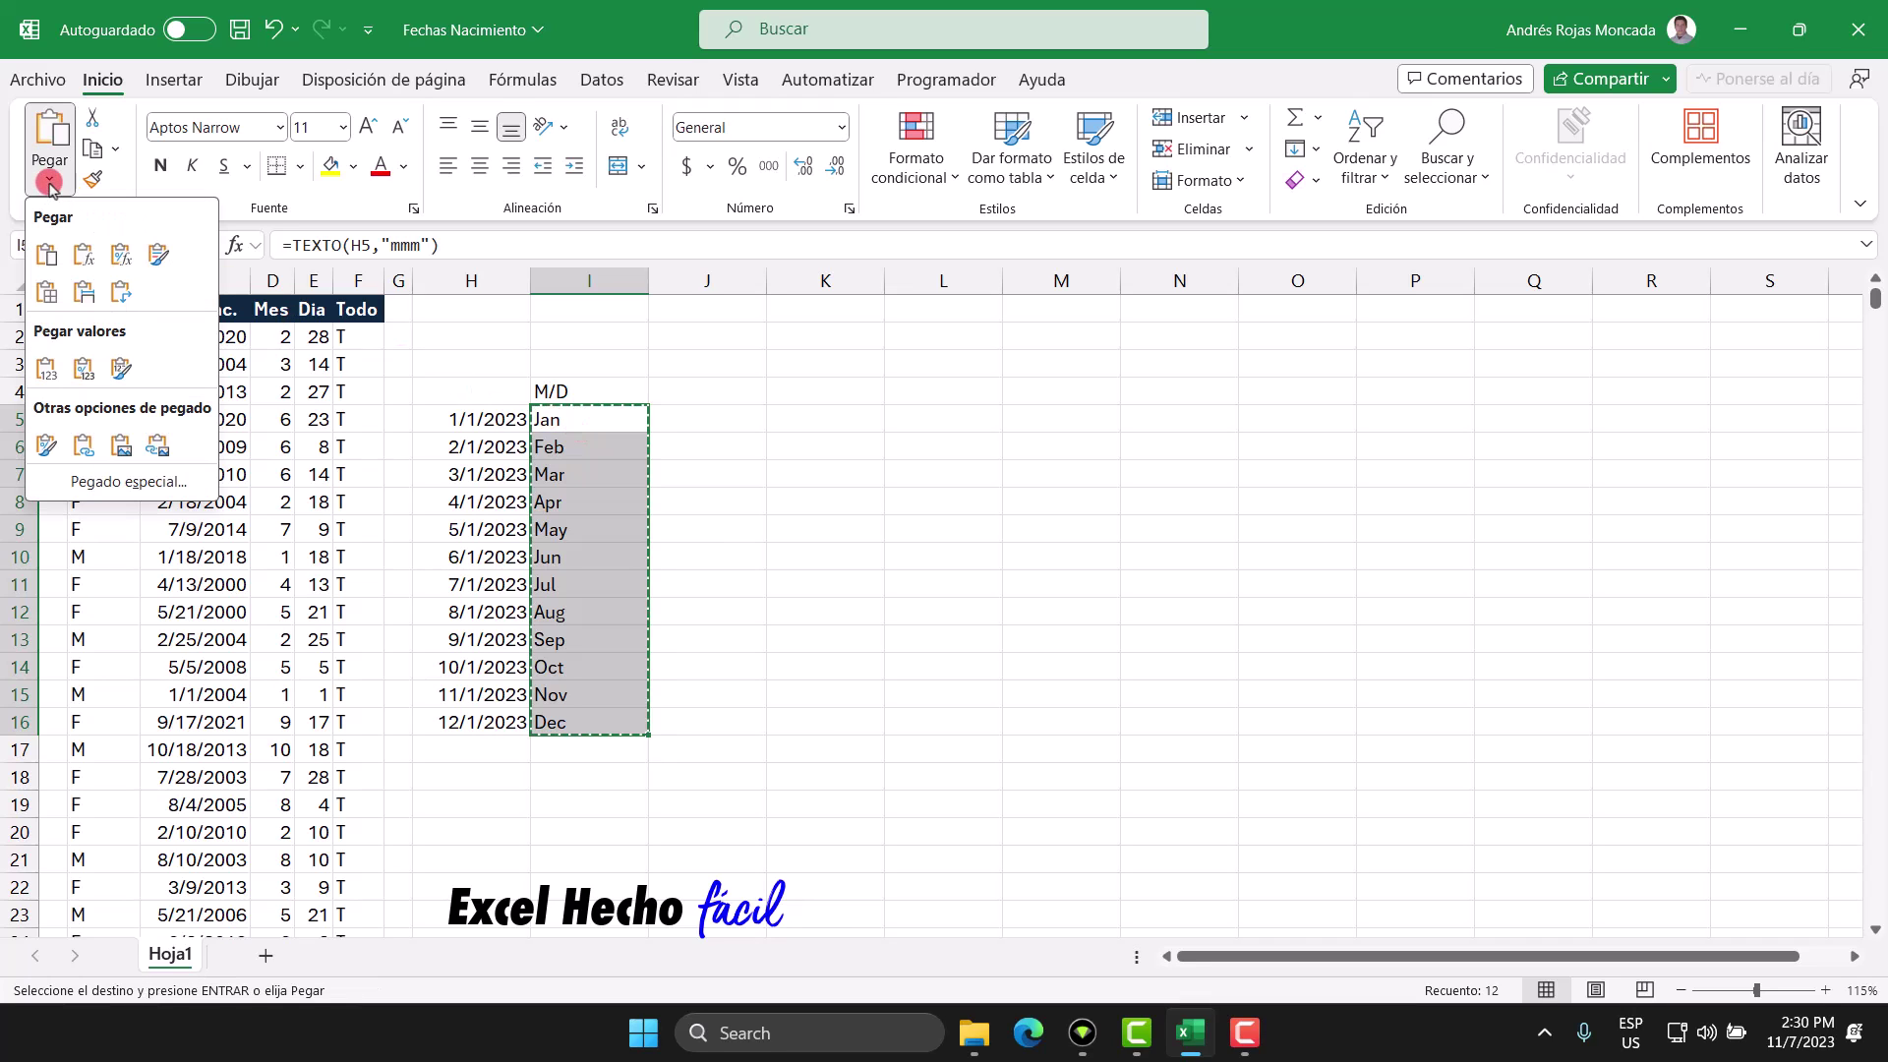
{"action": "left_click", "coordinate": [46, 368]}
{"action": "left_click_drag", "start_coordinate": [464, 415], "coordinate": [464, 726]}
{"action": "left_click", "coordinate": [1302, 179]}
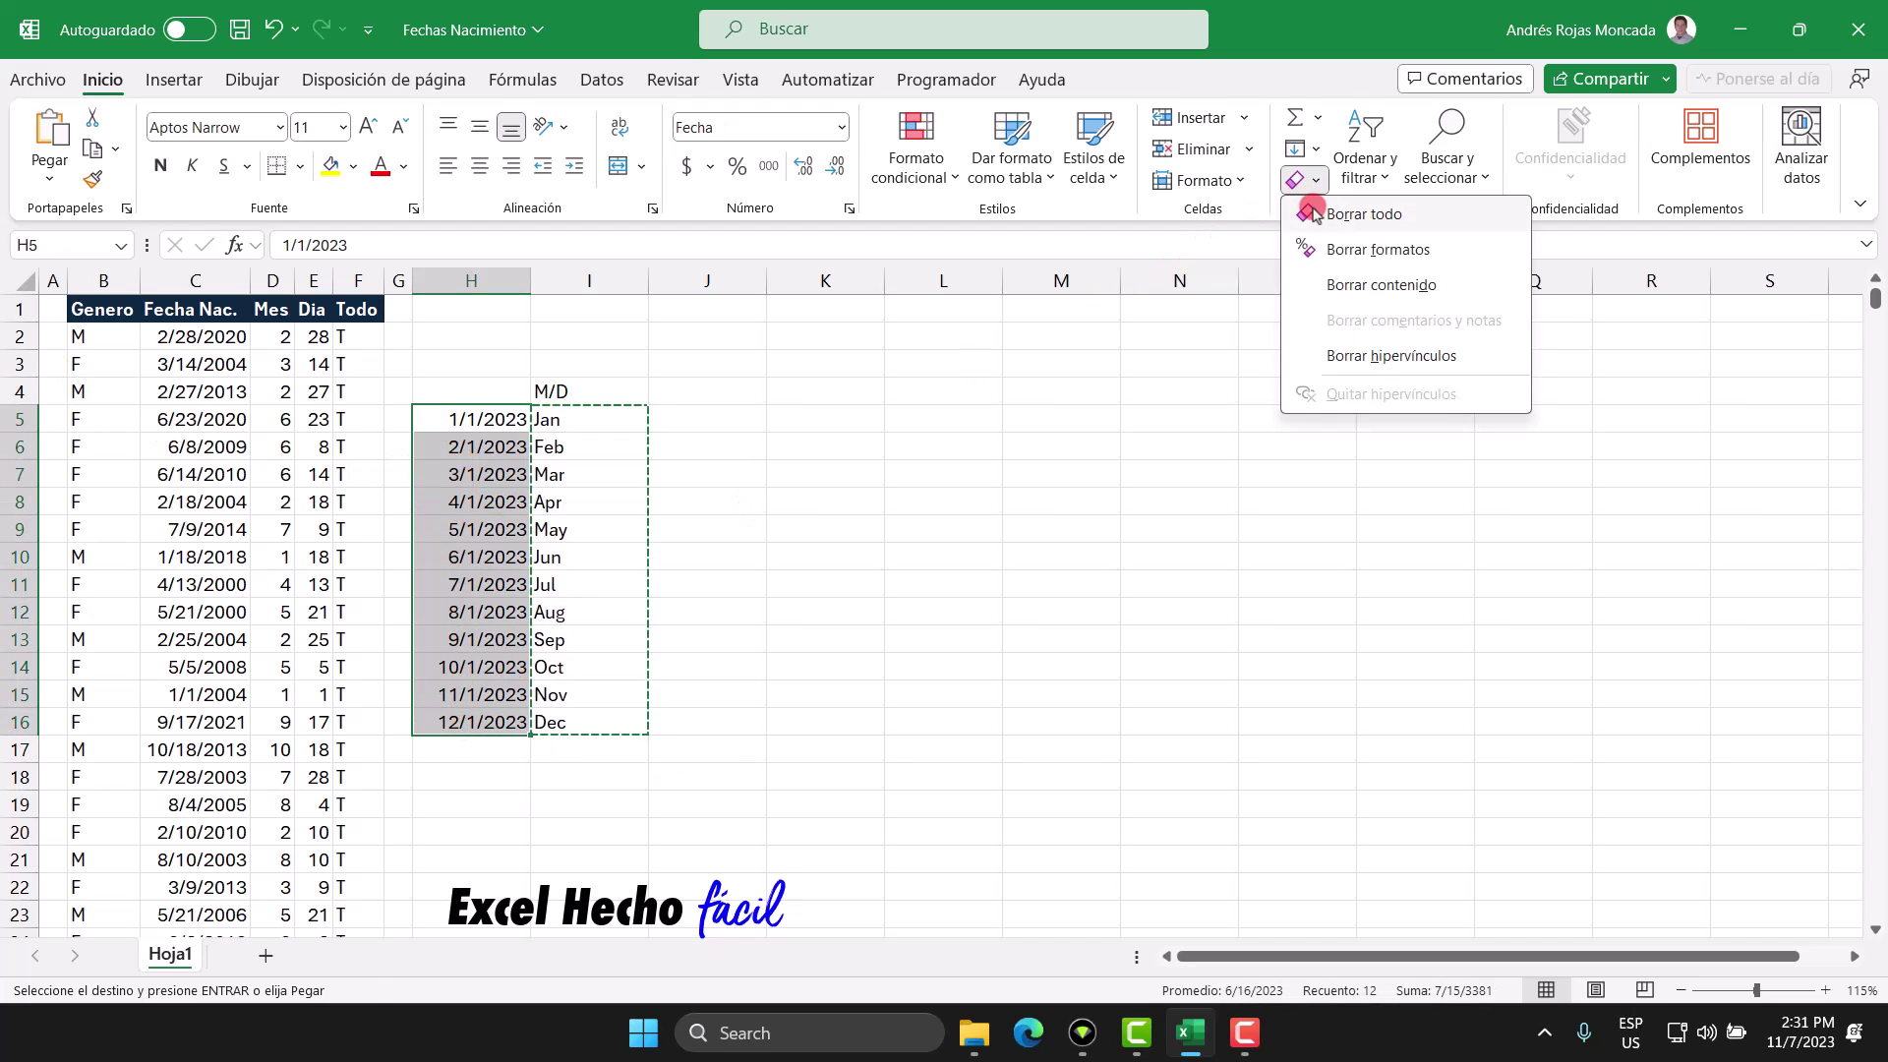
{"action": "left_click", "coordinate": [1311, 215]}
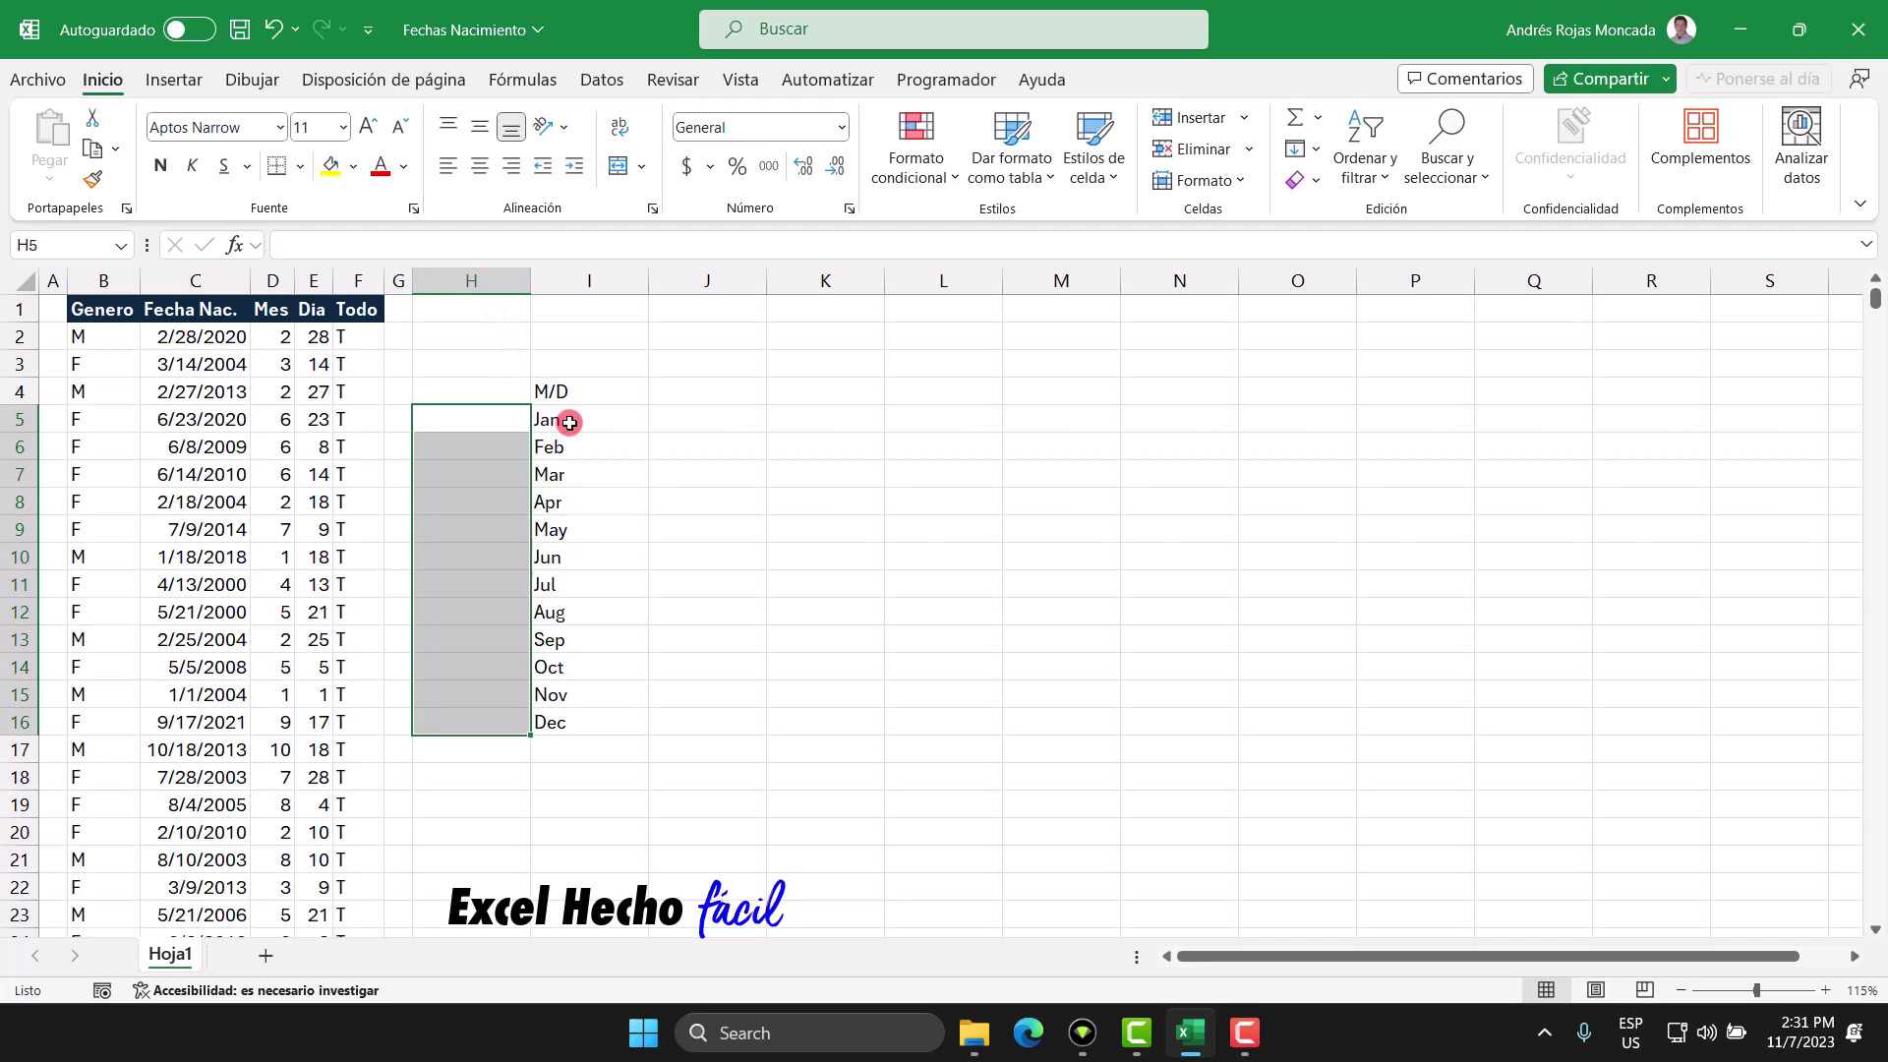
{"action": "left_click_drag", "start_coordinate": [569, 423], "coordinate": [578, 730]}
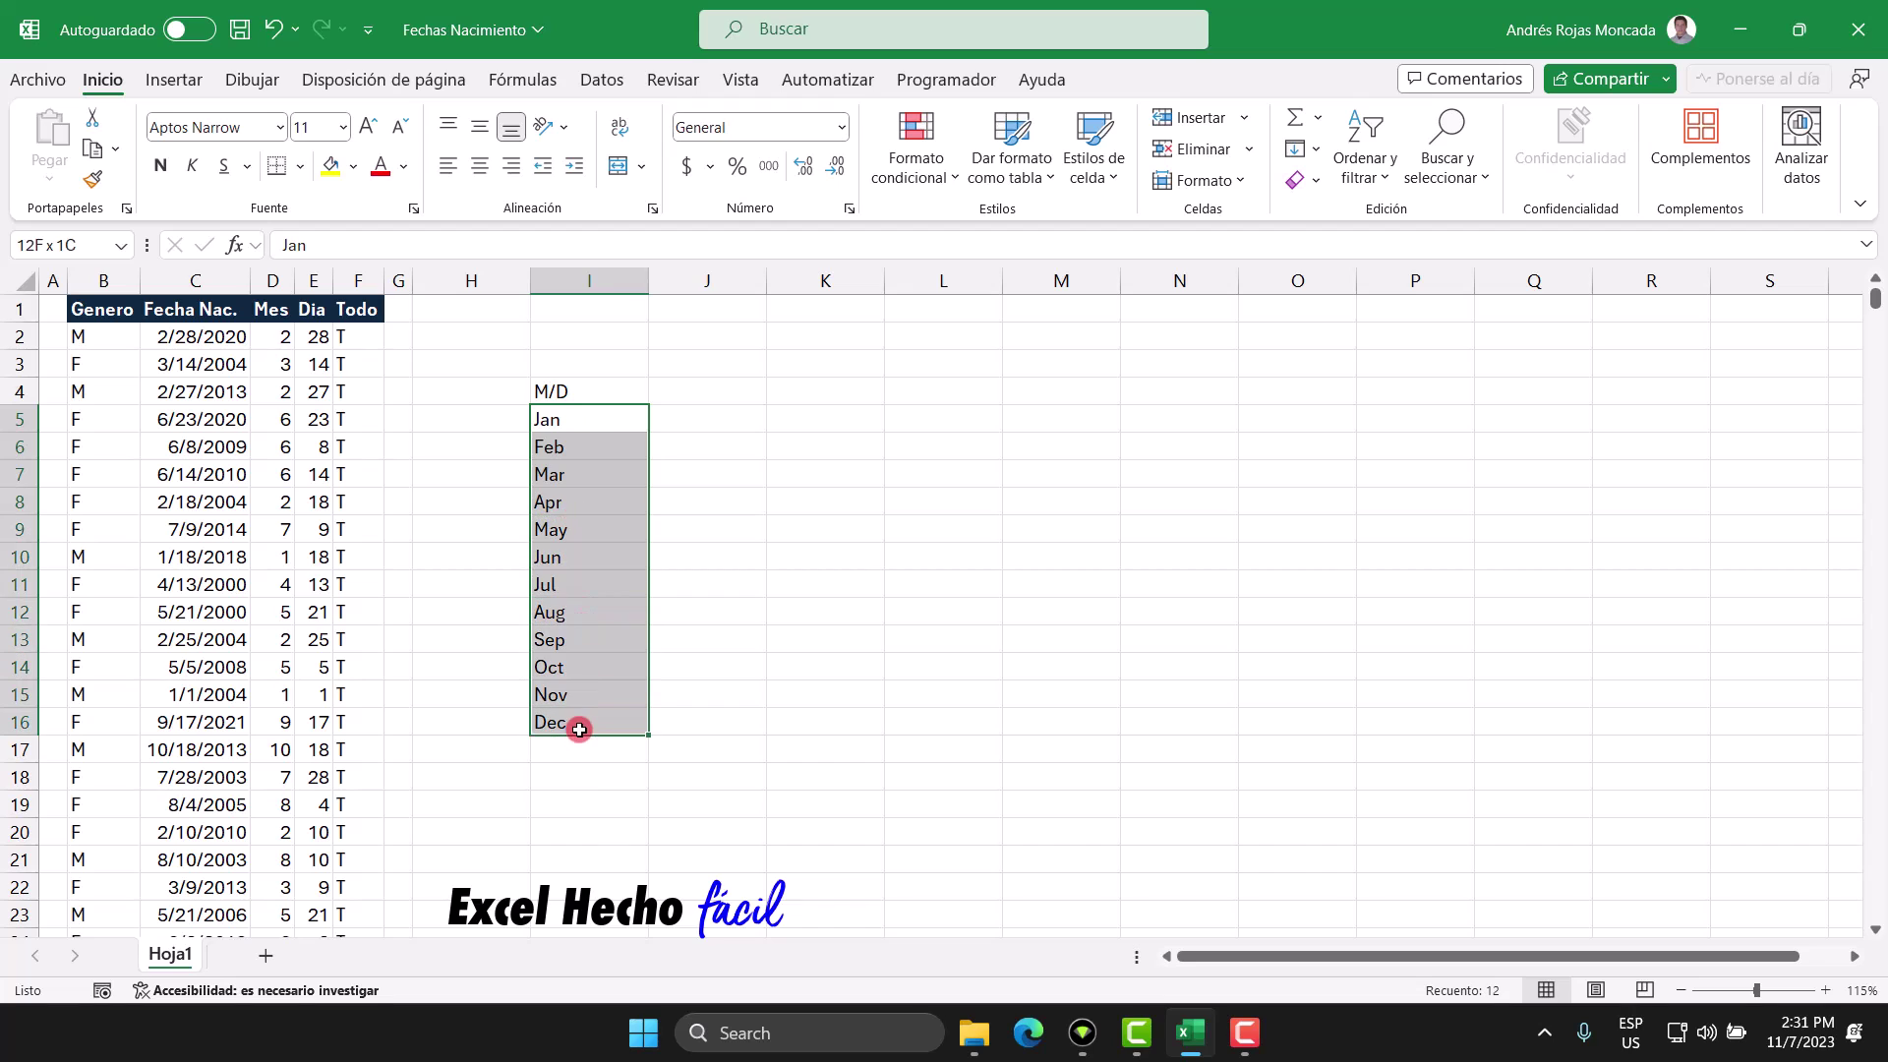
Set the width of the emptied column H to 2
{"action": "left_click", "coordinate": [472, 284]}
{"action": "right_click", "coordinate": [472, 286]}
{"action": "left_click", "coordinate": [570, 678]}
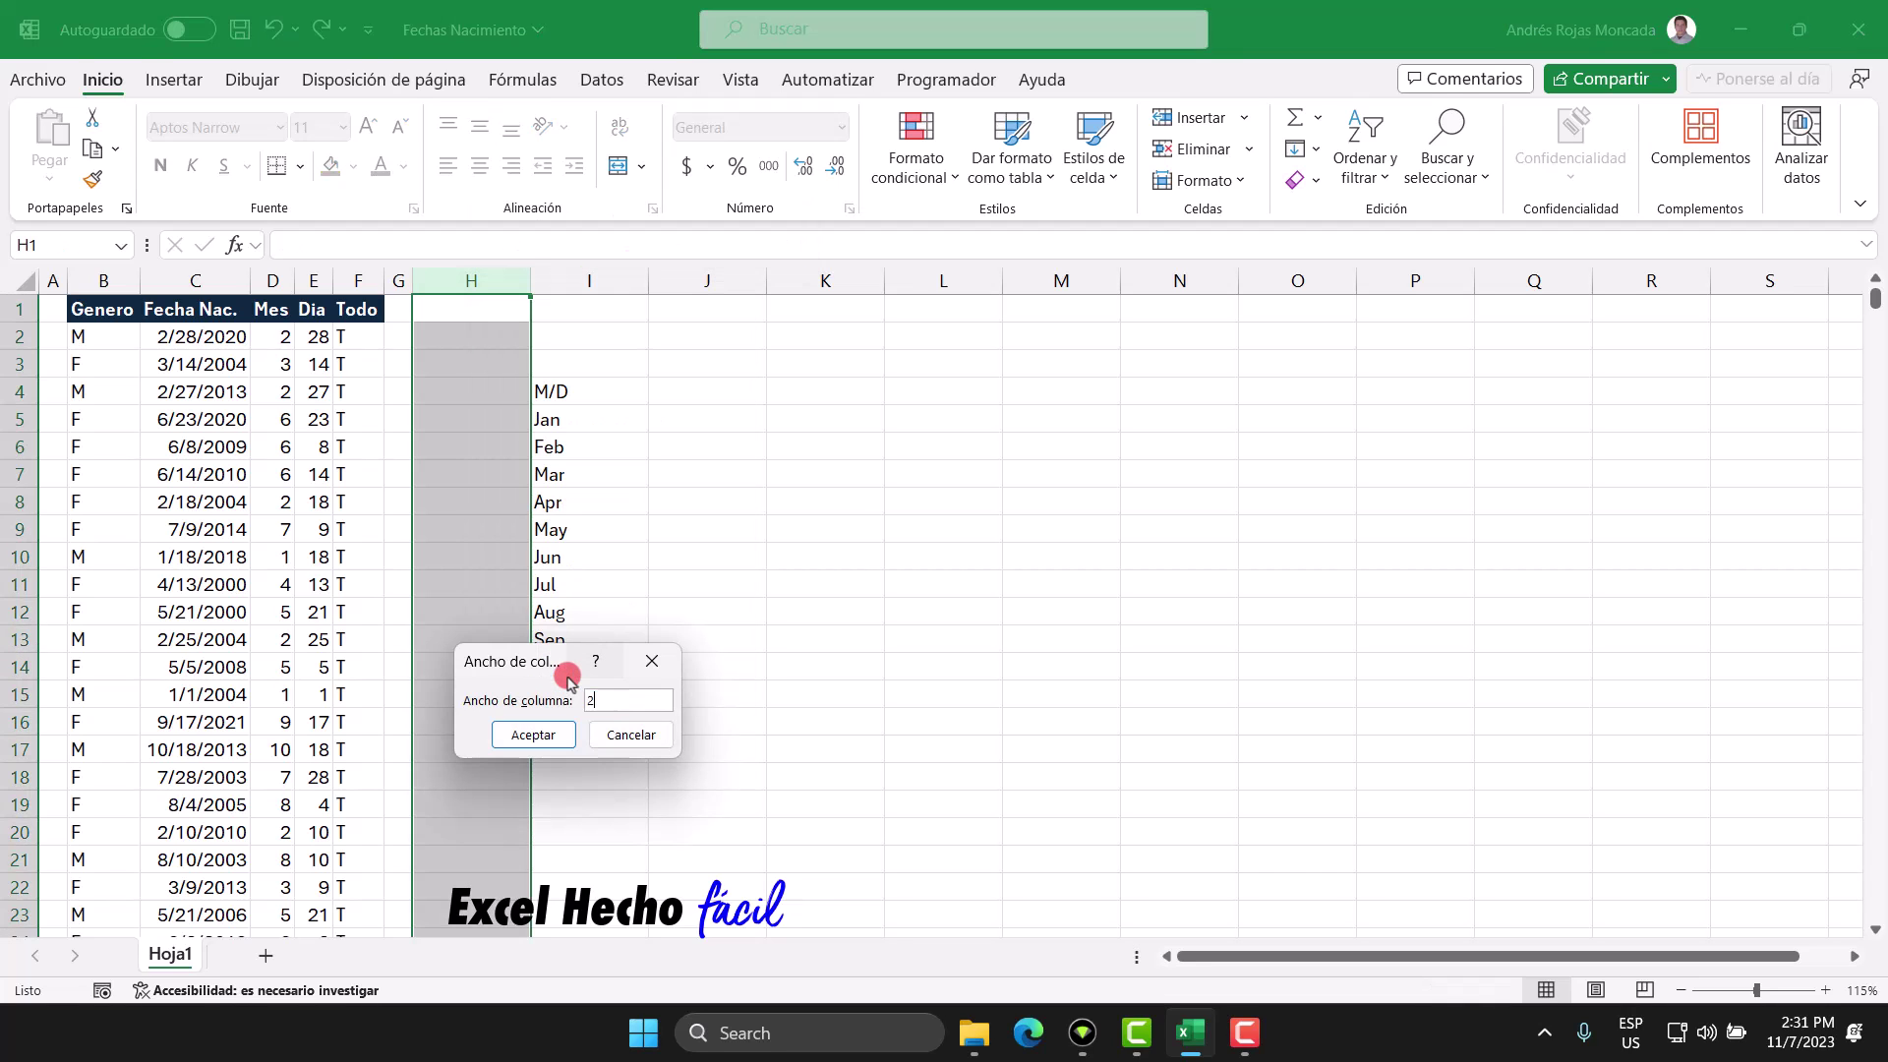
{"action": "type", "text": "2"}
{"action": "key", "text": "Return"}
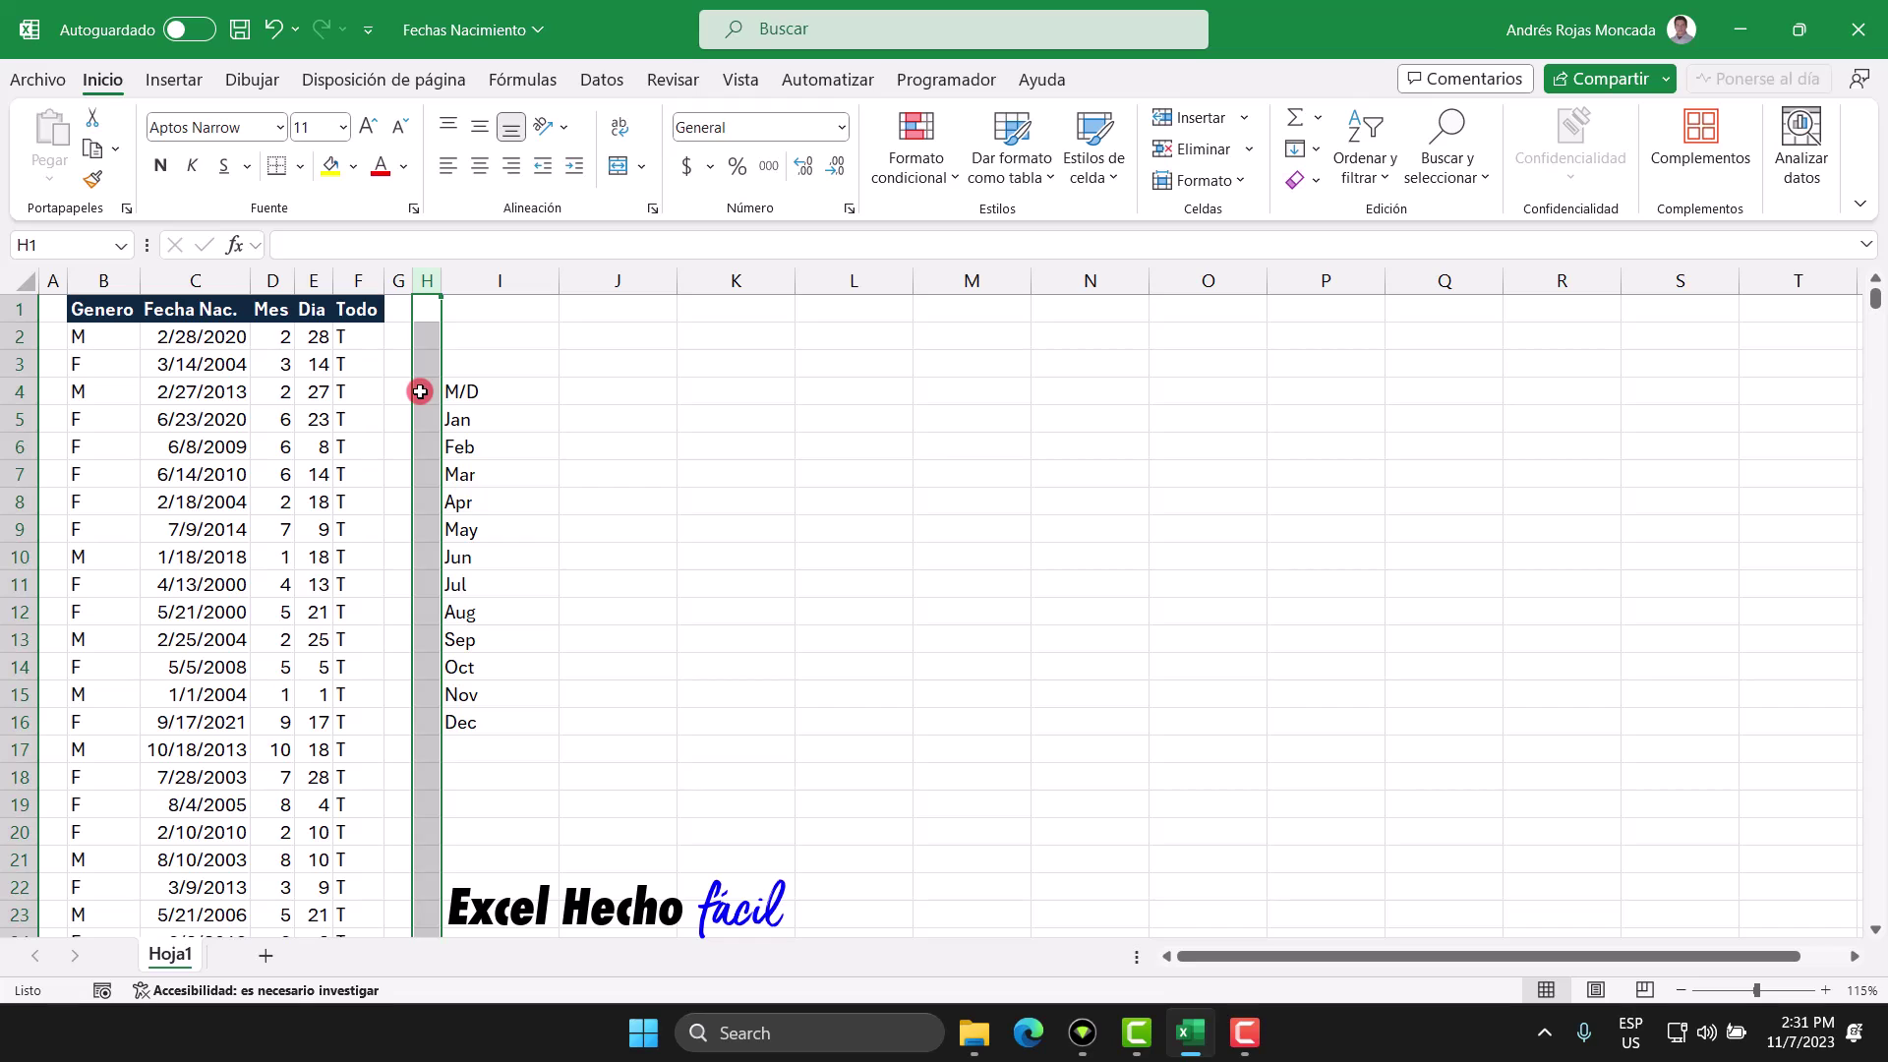
Enter 1 in J4 as the first day number beside the M/D label
{"action": "left_click", "coordinate": [577, 396]}
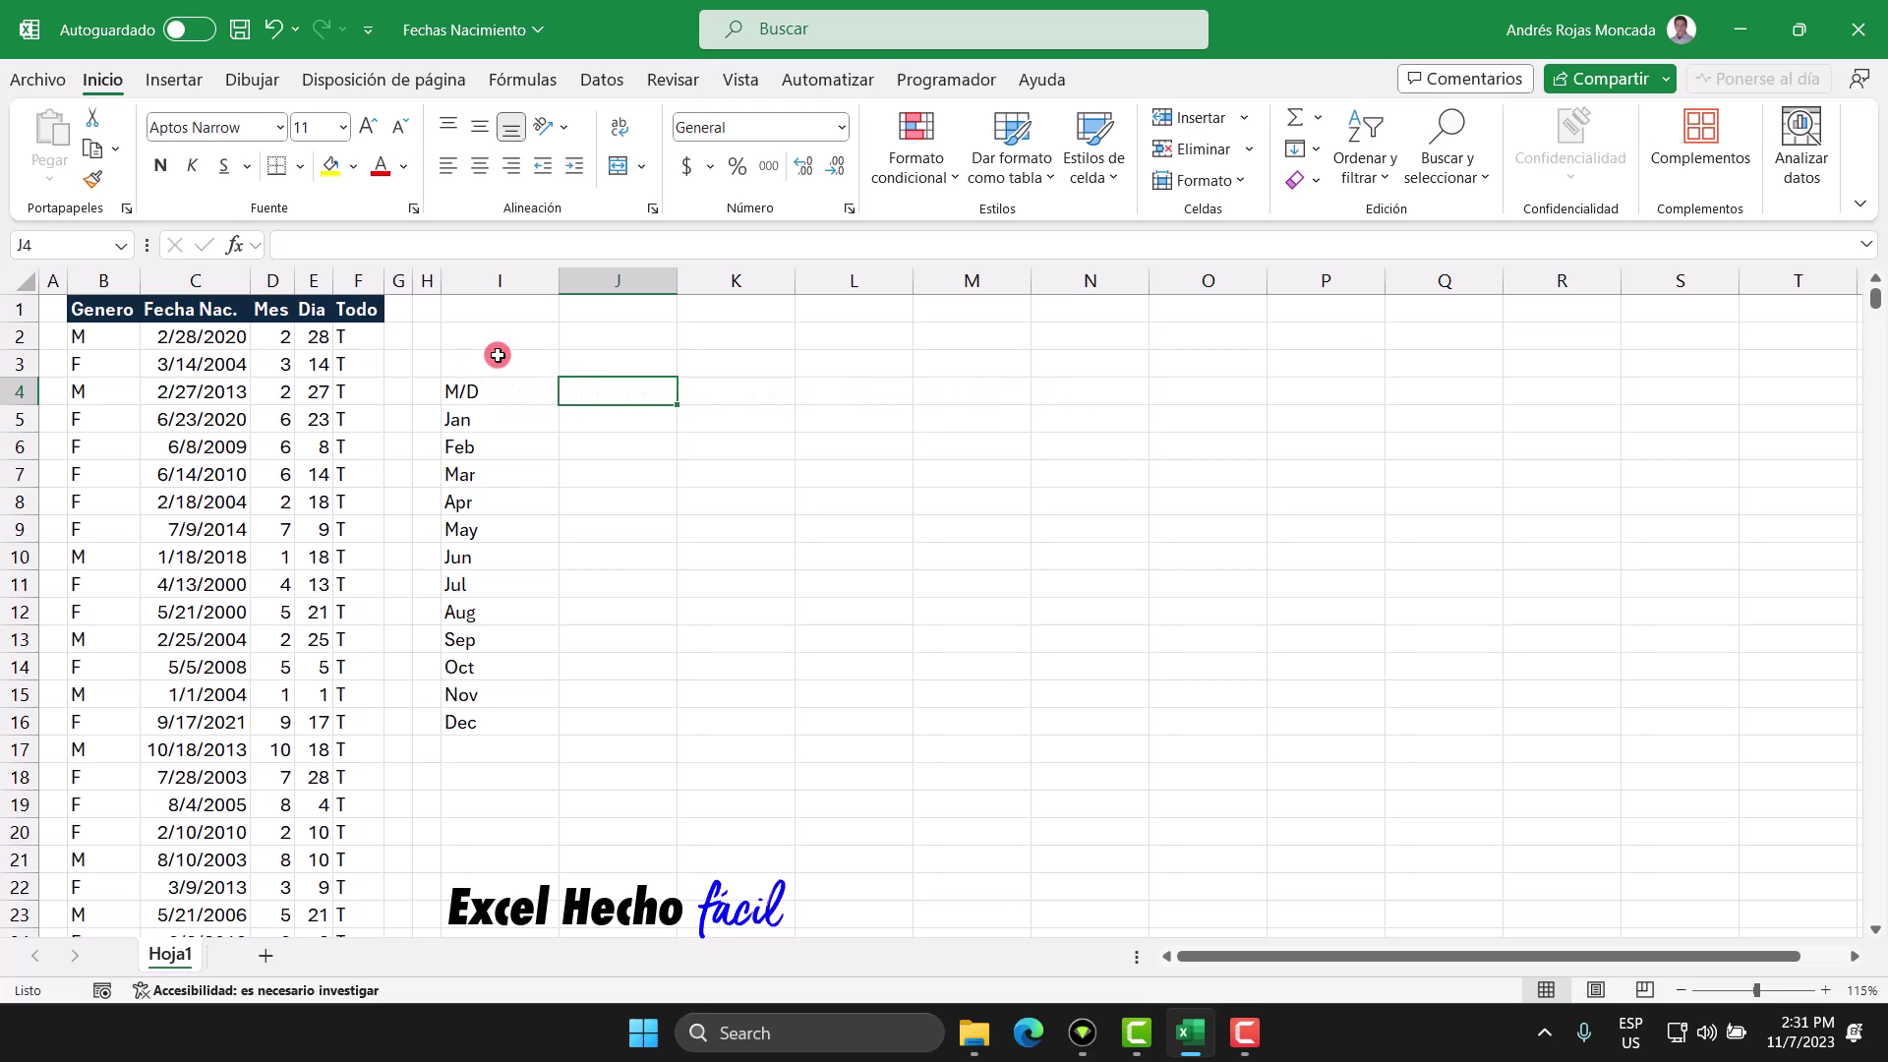
{"action": "type", "text": "1"}
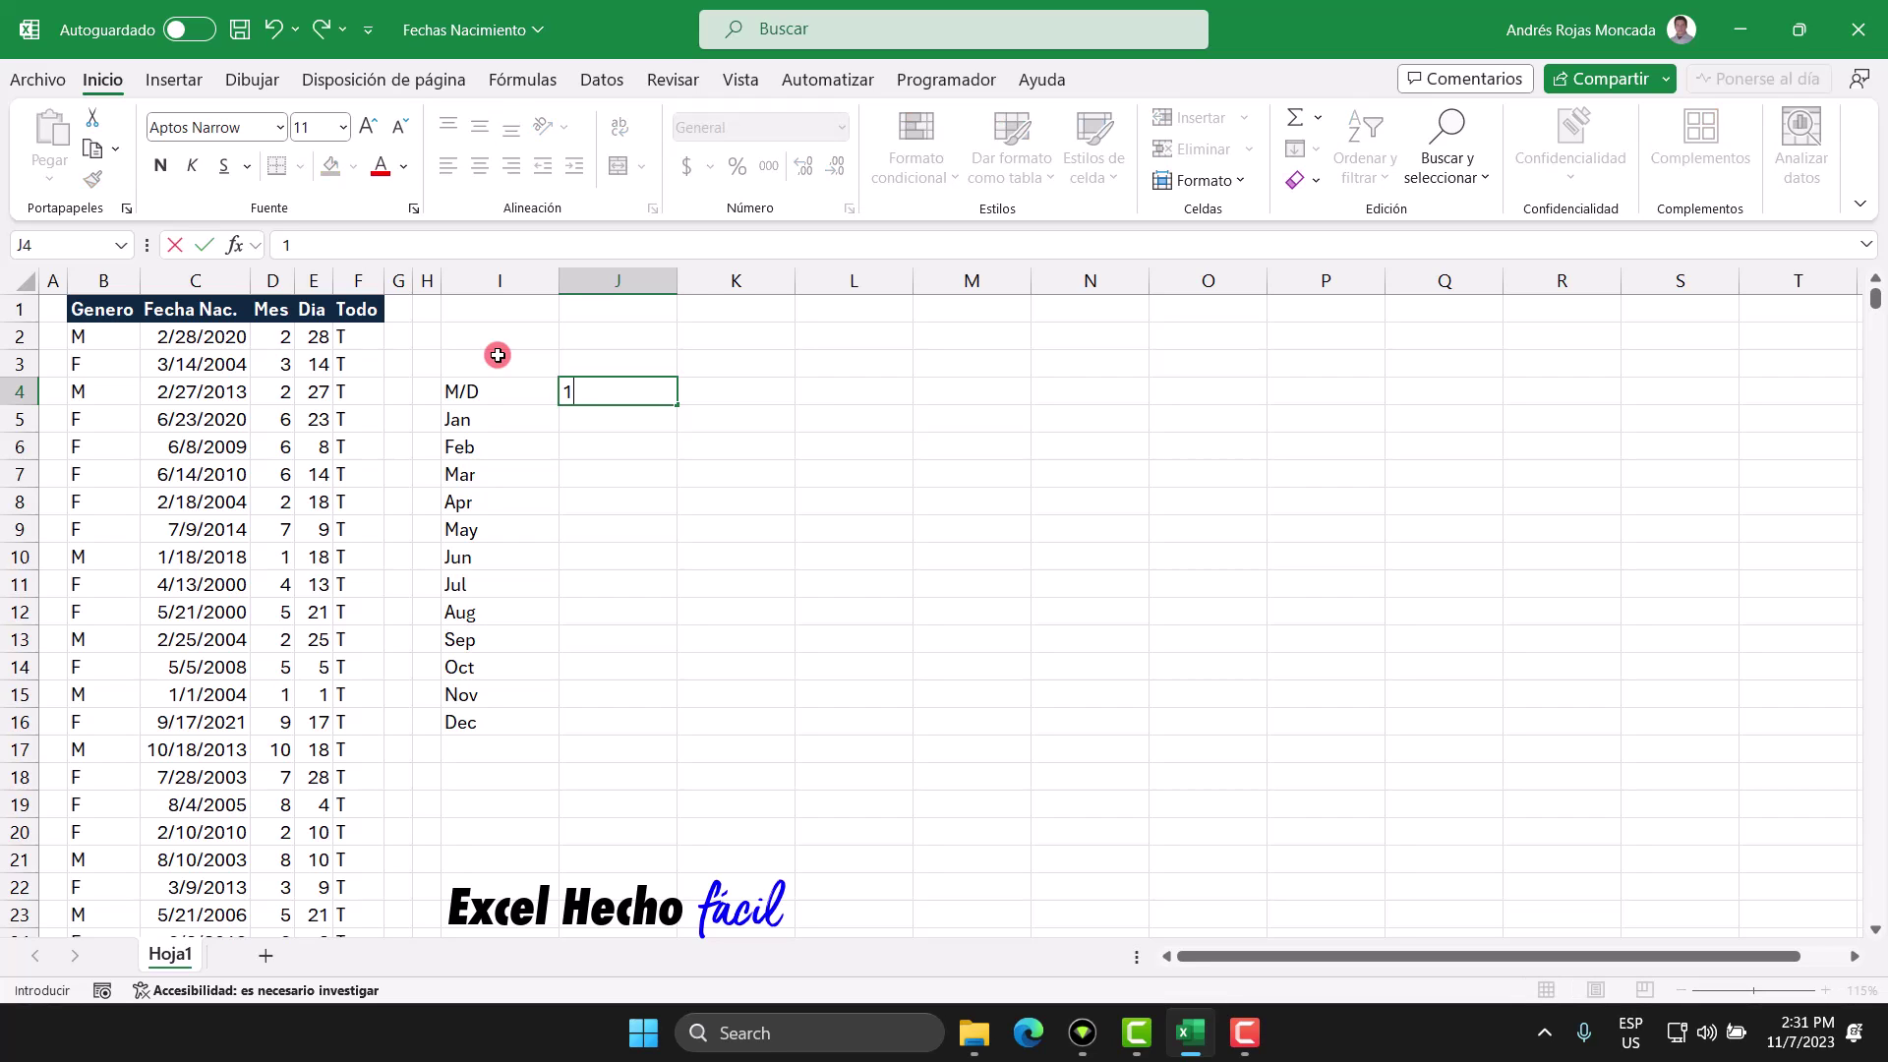
{"action": "key", "text": "Tab"}
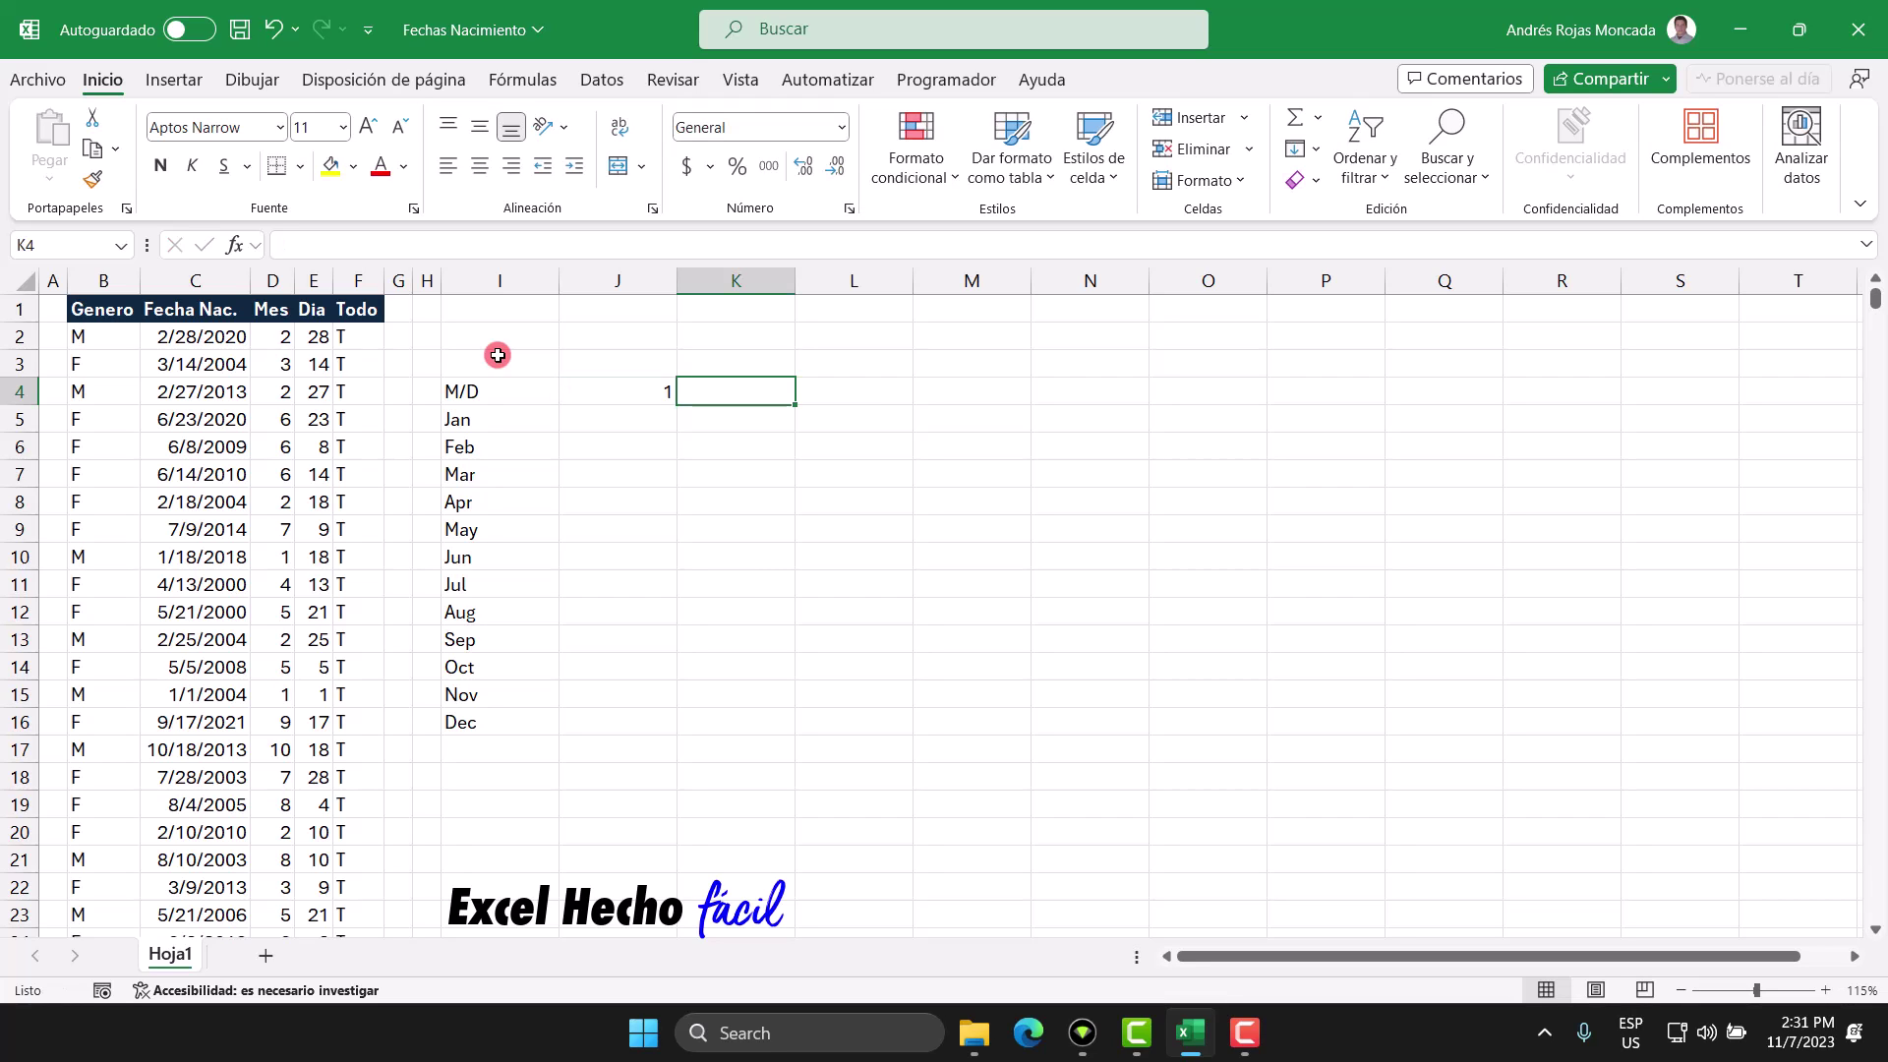
Fill row 4 from J4 with a linear series along the row, increment 1 and limit 31
{"action": "left_click", "coordinate": [623, 395]}
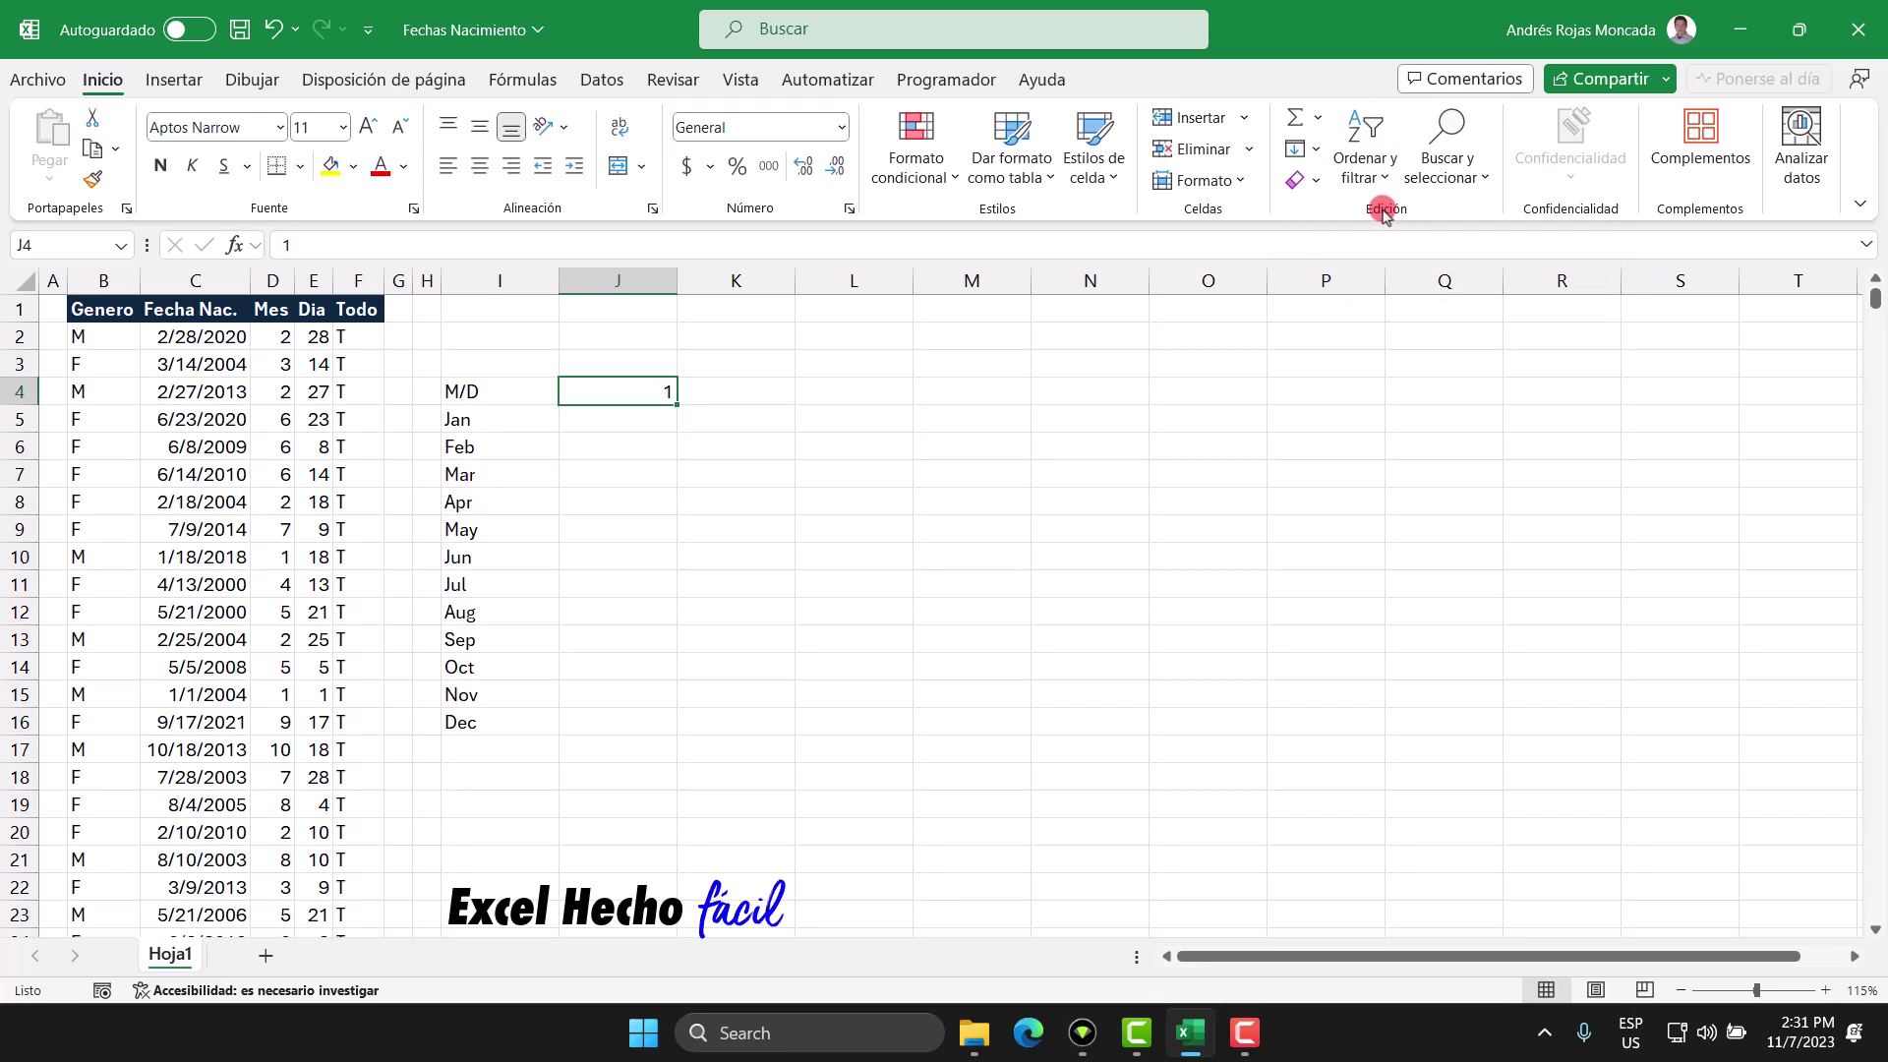
{"action": "left_click", "coordinate": [1314, 149]}
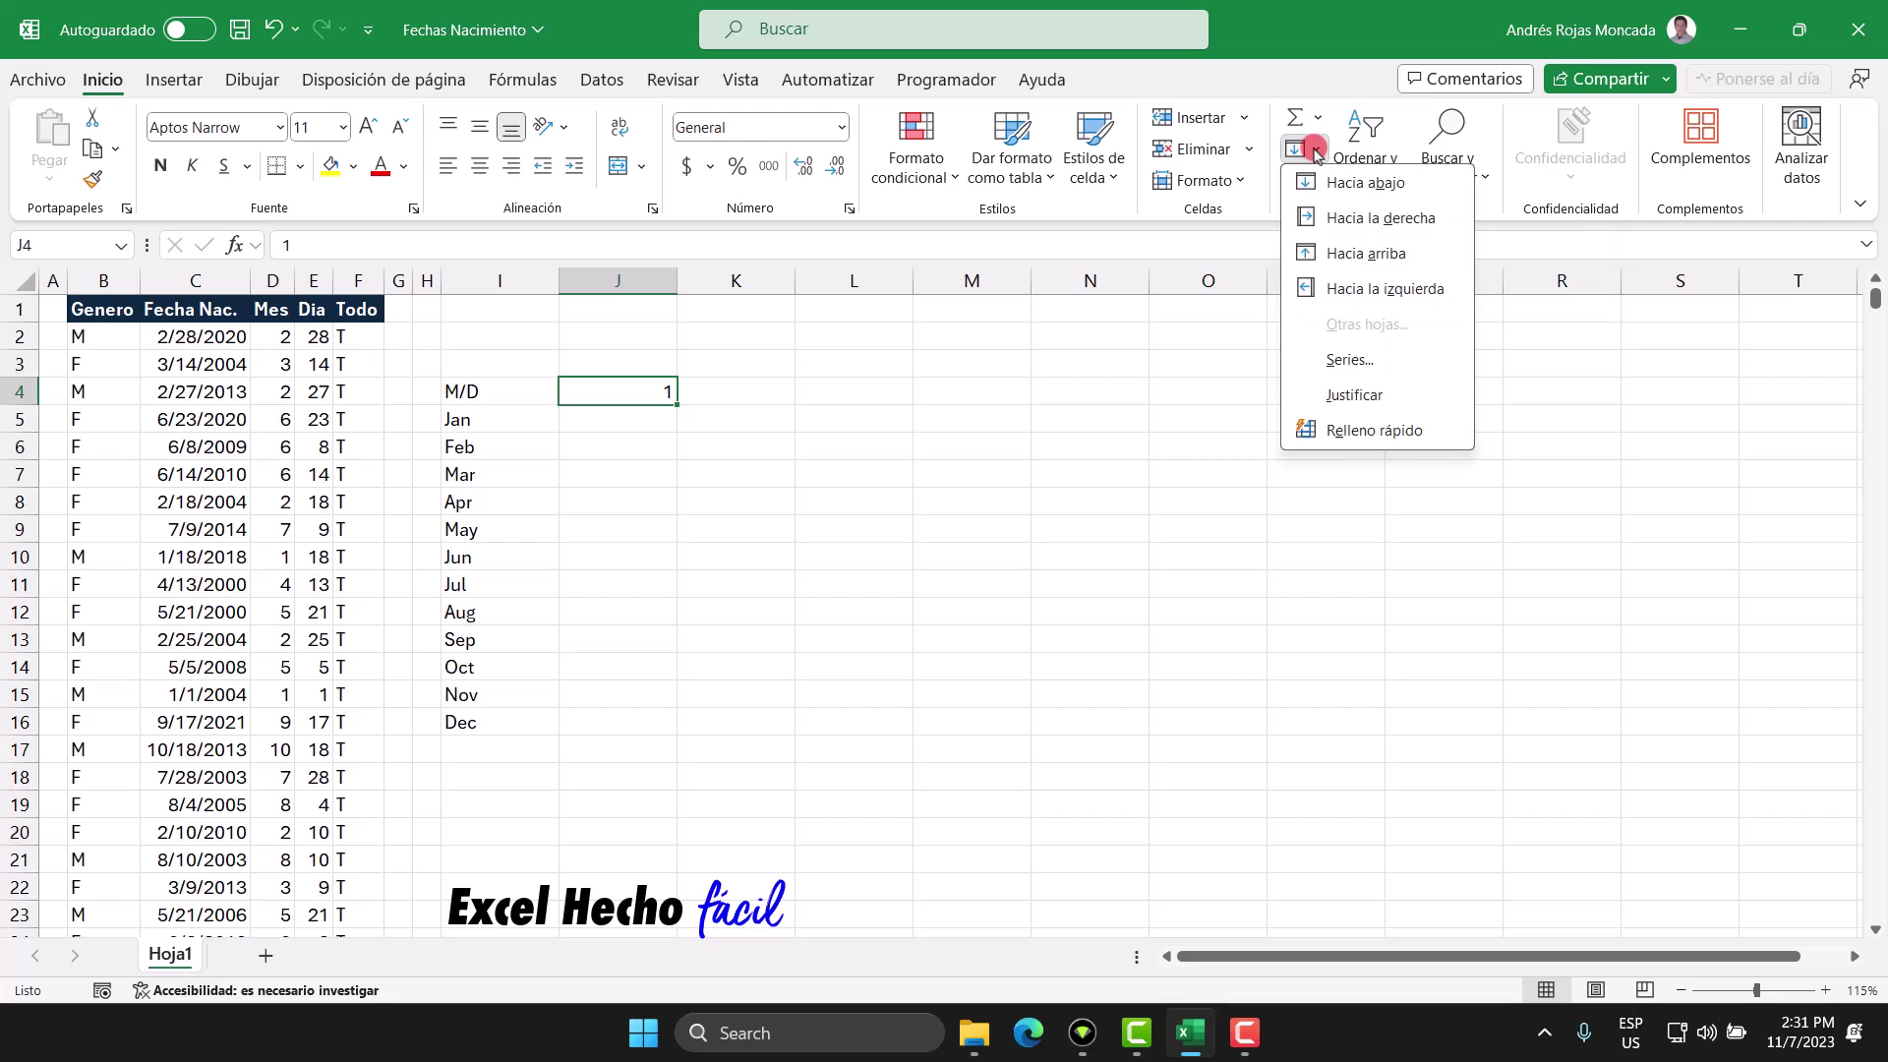
{"action": "left_click", "coordinate": [1379, 362]}
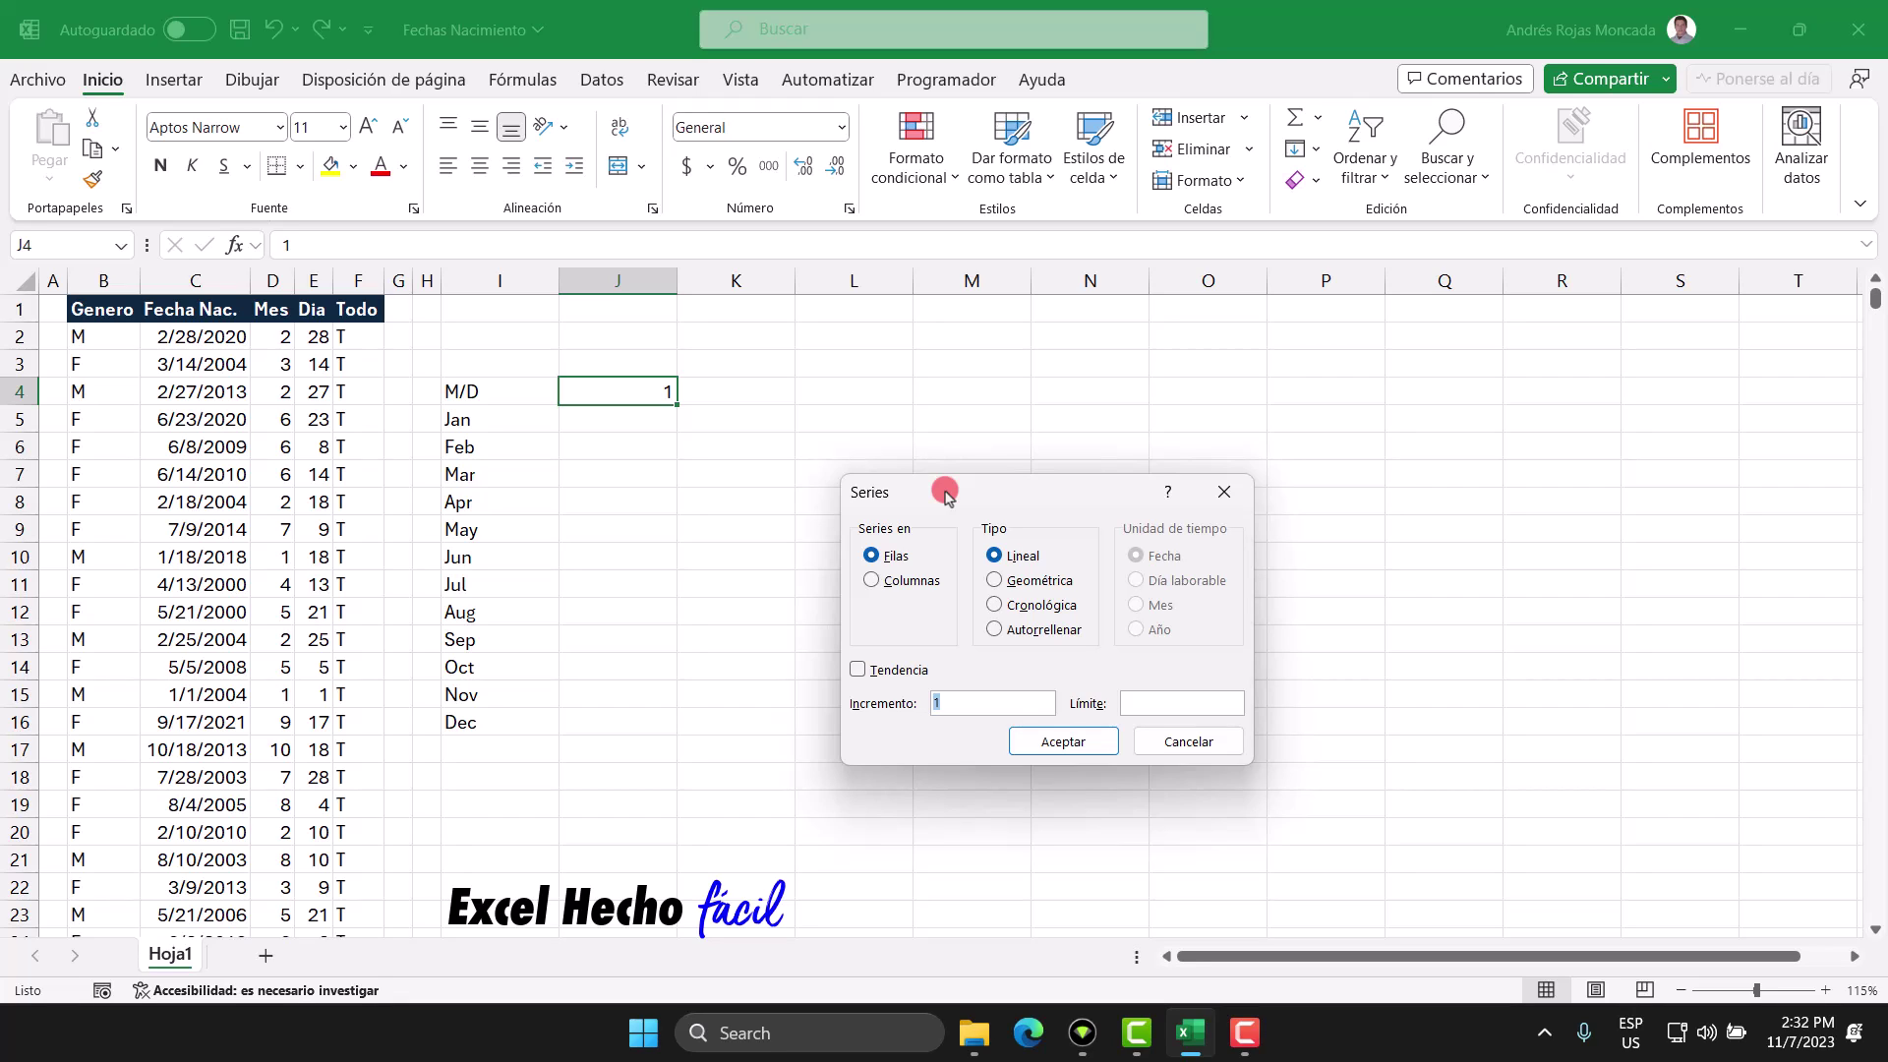
{"action": "left_click", "coordinate": [890, 554]}
{"action": "left_click", "coordinate": [993, 555]}
{"action": "left_click", "coordinate": [948, 703]}
{"action": "left_click", "coordinate": [1126, 703]}
{"action": "type", "text": "31"}
{"action": "left_click", "coordinate": [1100, 741]}
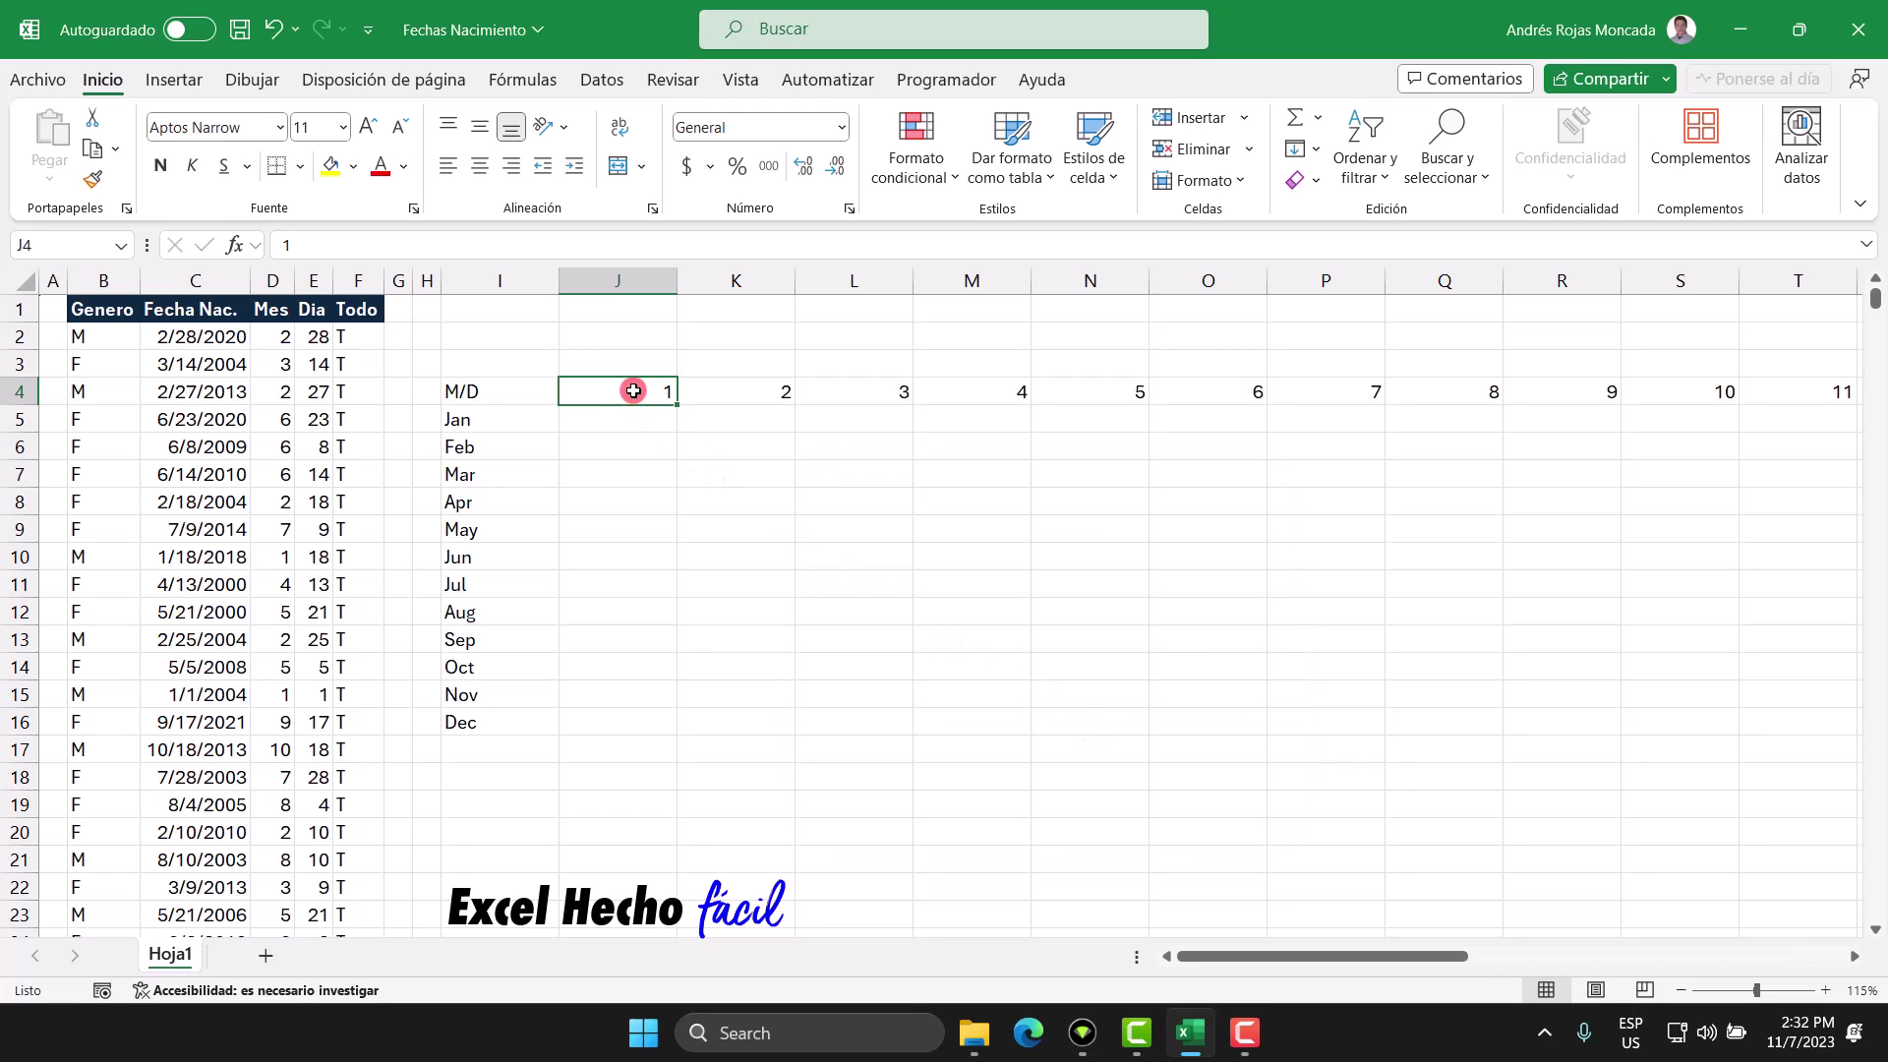
{"action": "key", "text": "ctrl+Right"}
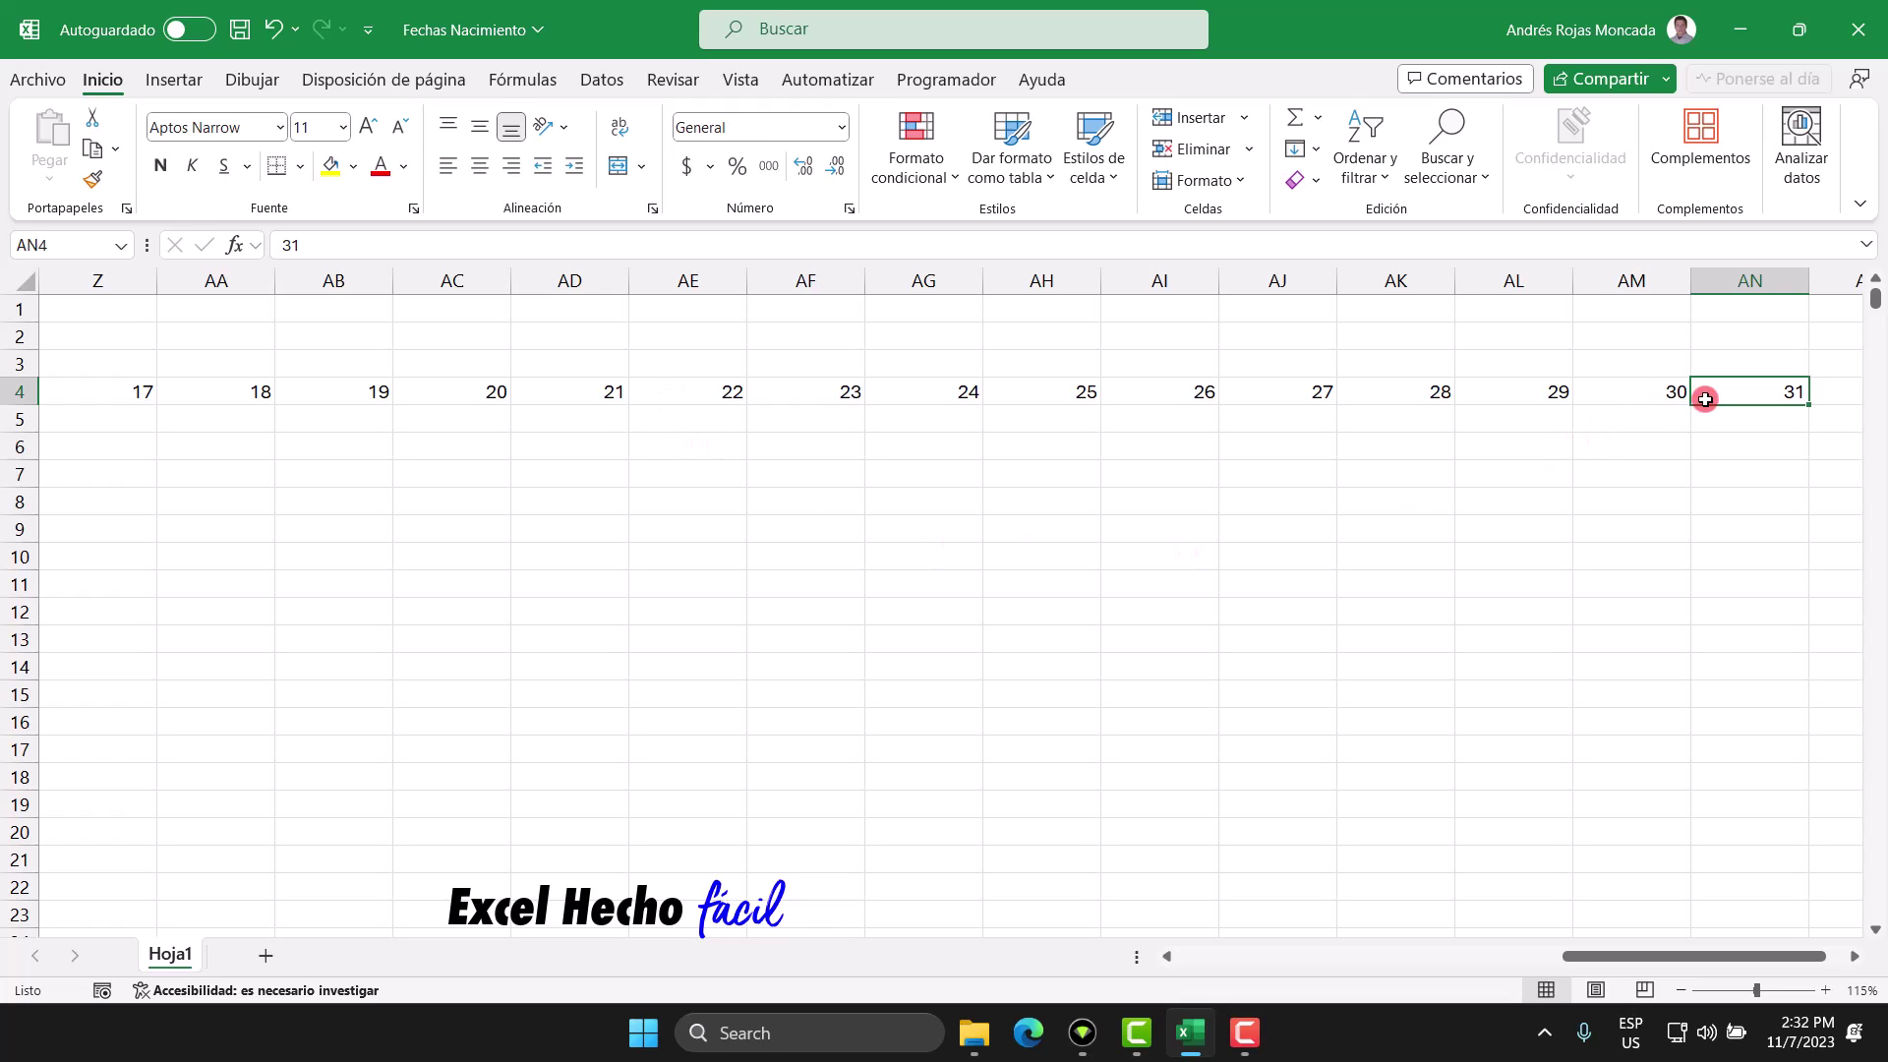
Narrow the day columns J through AN to one equal width that fits two-digit numbers
{"action": "left_click_drag", "start_coordinate": [1701, 950], "coordinate": [1012, 800]}
{"action": "left_click_drag", "start_coordinate": [640, 281], "coordinate": [1882, 274]}
{"action": "left_click_drag", "start_coordinate": [1880, 276], "coordinate": [1671, 288]}
{"action": "left_click_drag", "start_coordinate": [1676, 955], "coordinate": [1189, 958]}
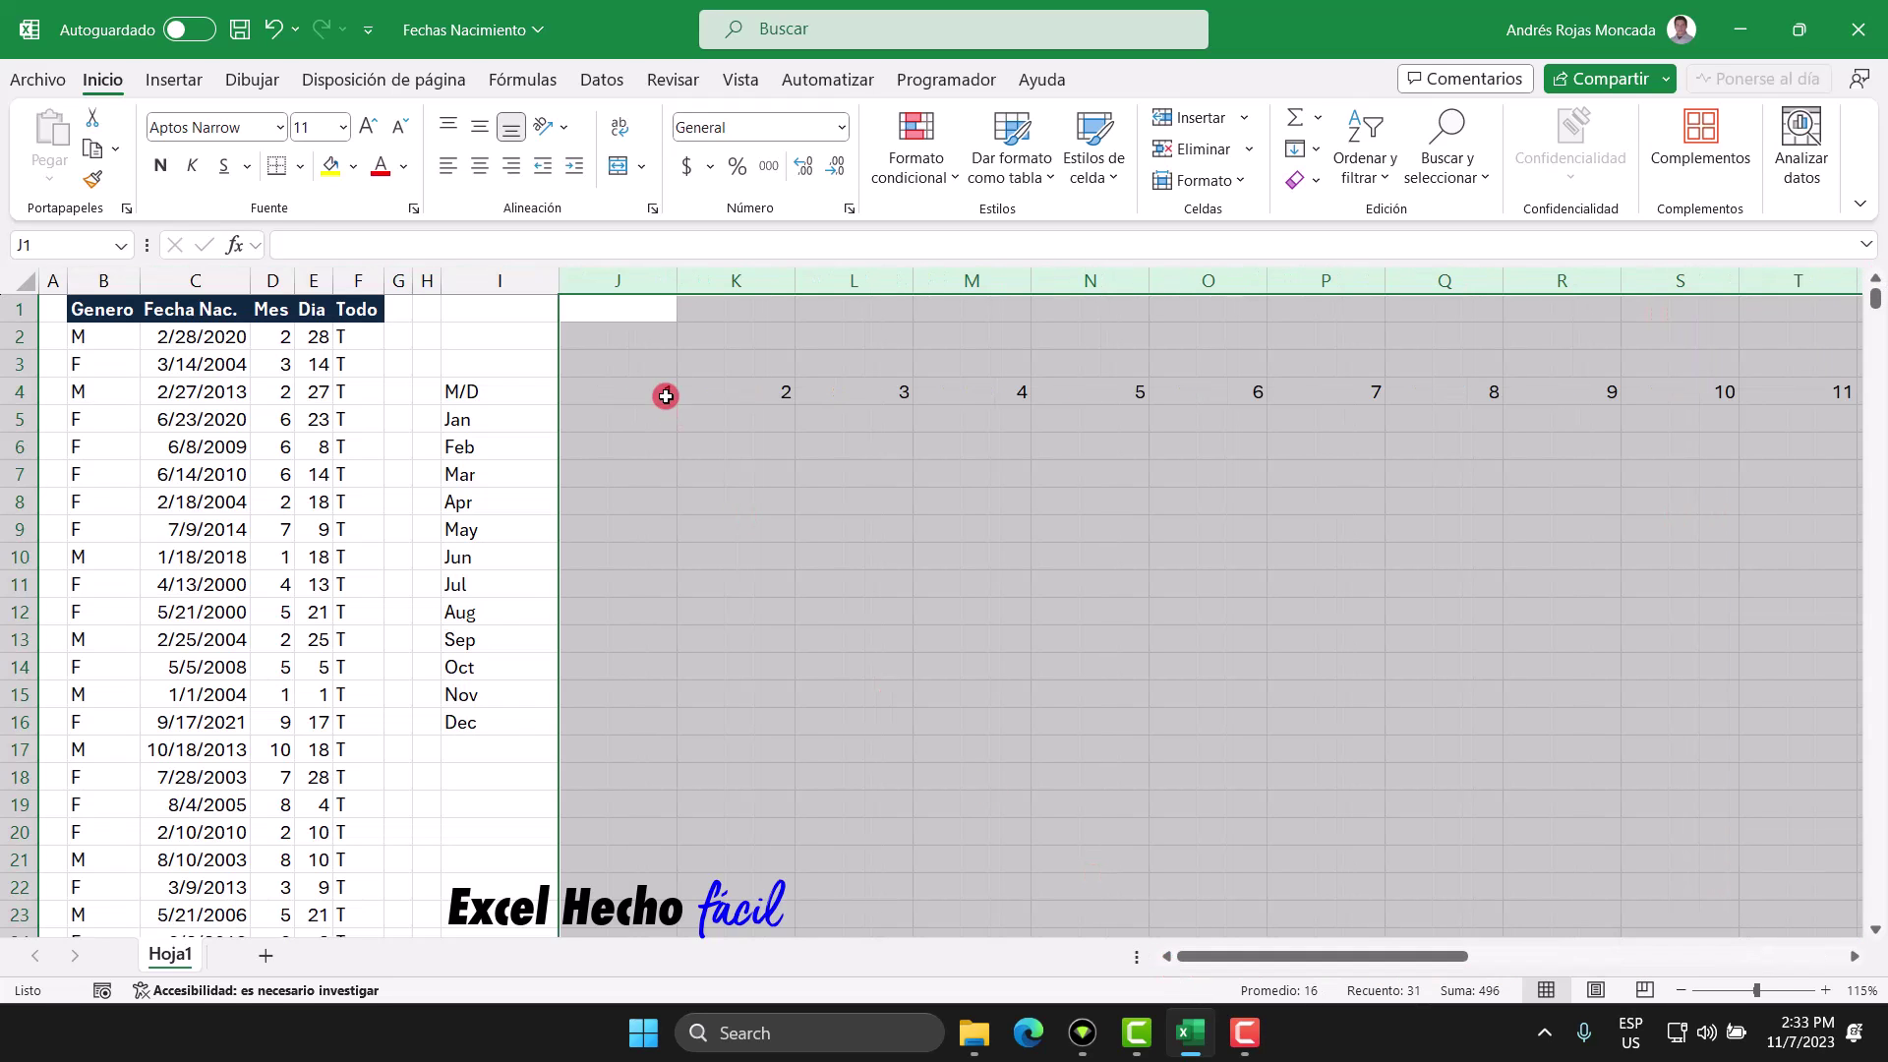
{"action": "right_click", "coordinate": [632, 278]}
{"action": "left_click", "coordinate": [711, 670]}
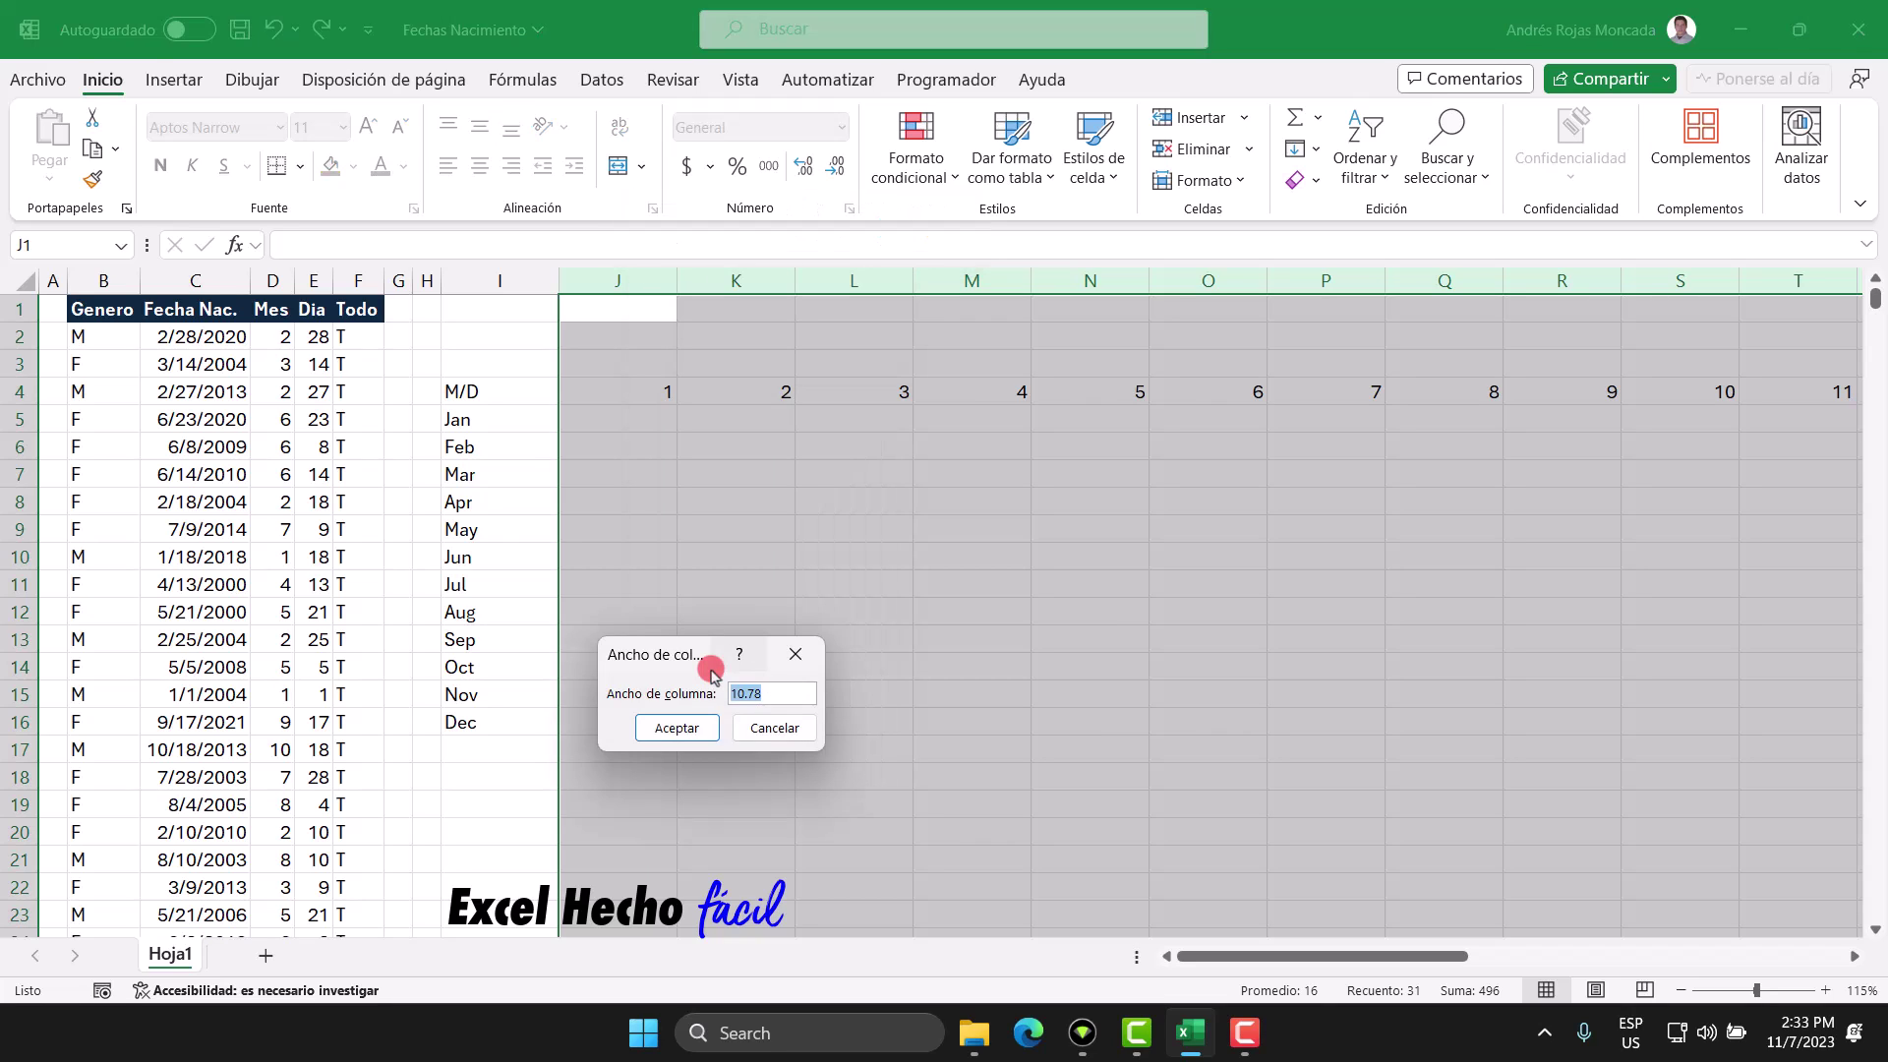
{"action": "key", "text": "Return"}
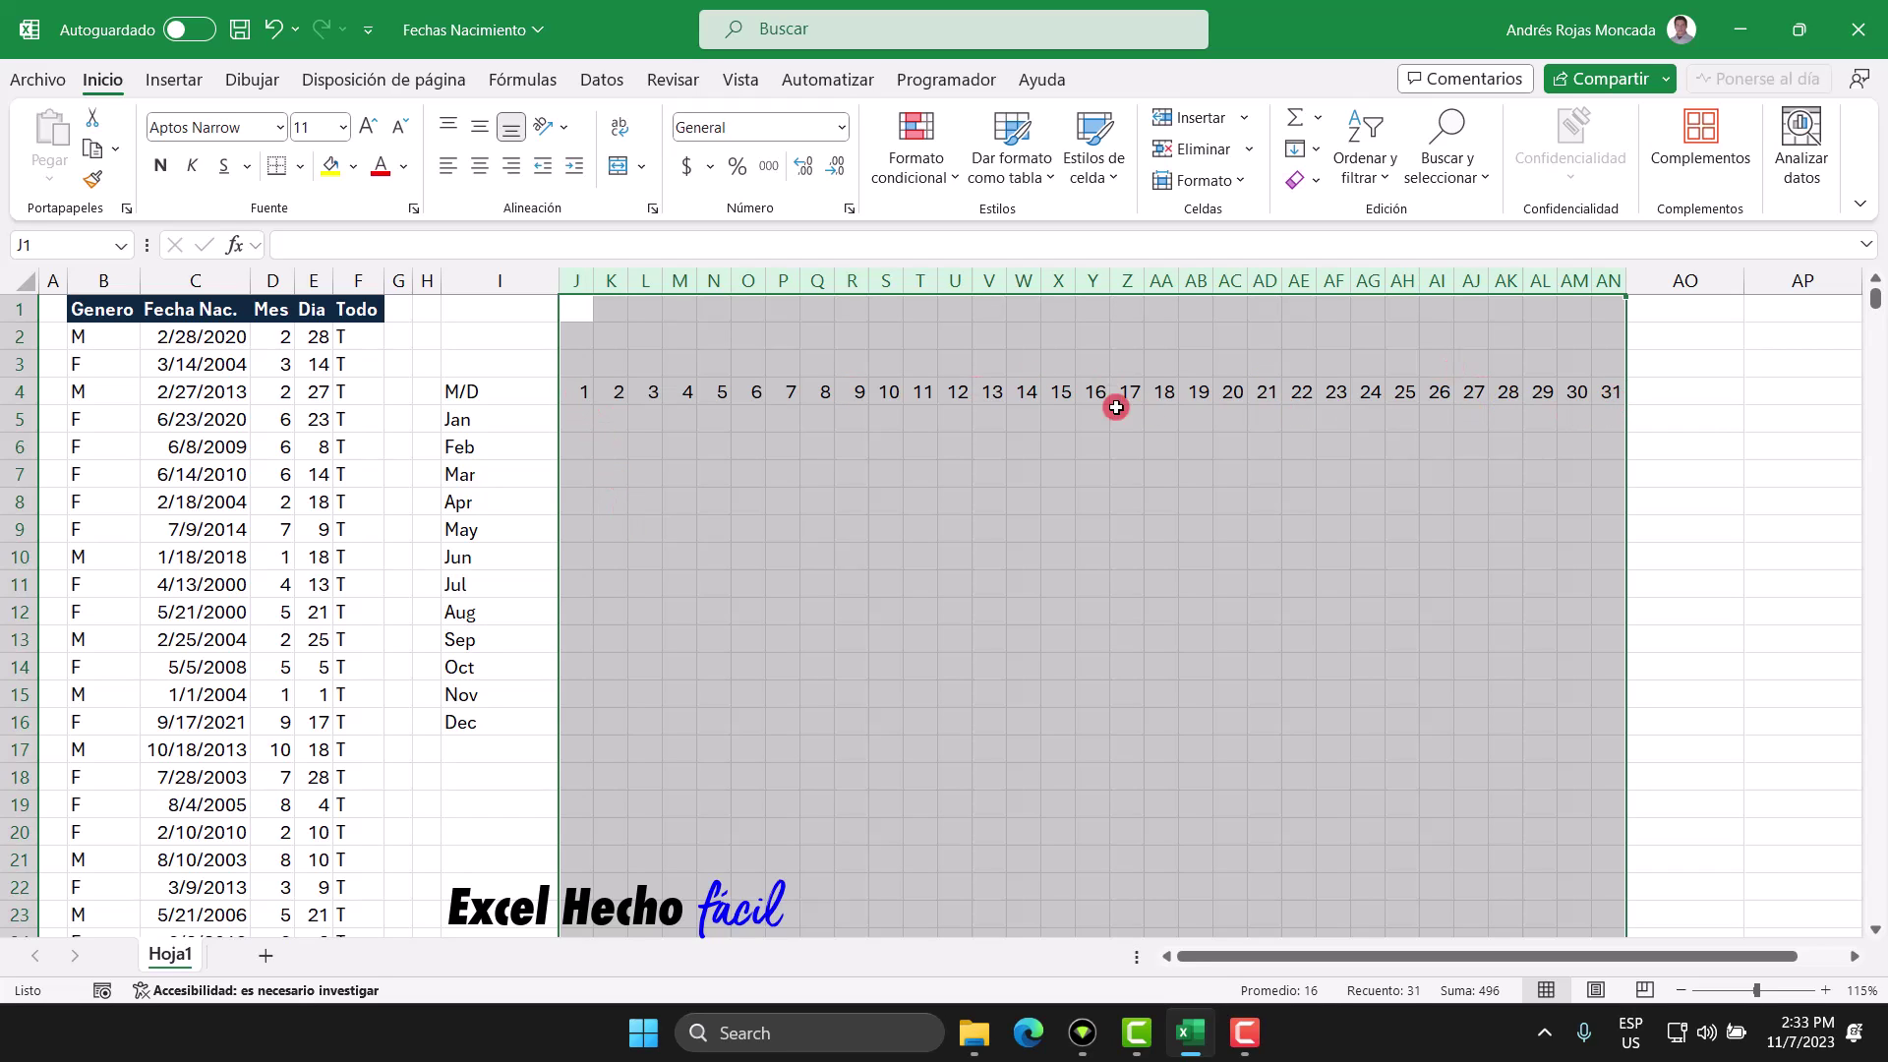
Center the day numbers in J4:AN4 and apply the custom number format 00
{"action": "left_click_drag", "start_coordinate": [577, 391], "coordinate": [1602, 389]}
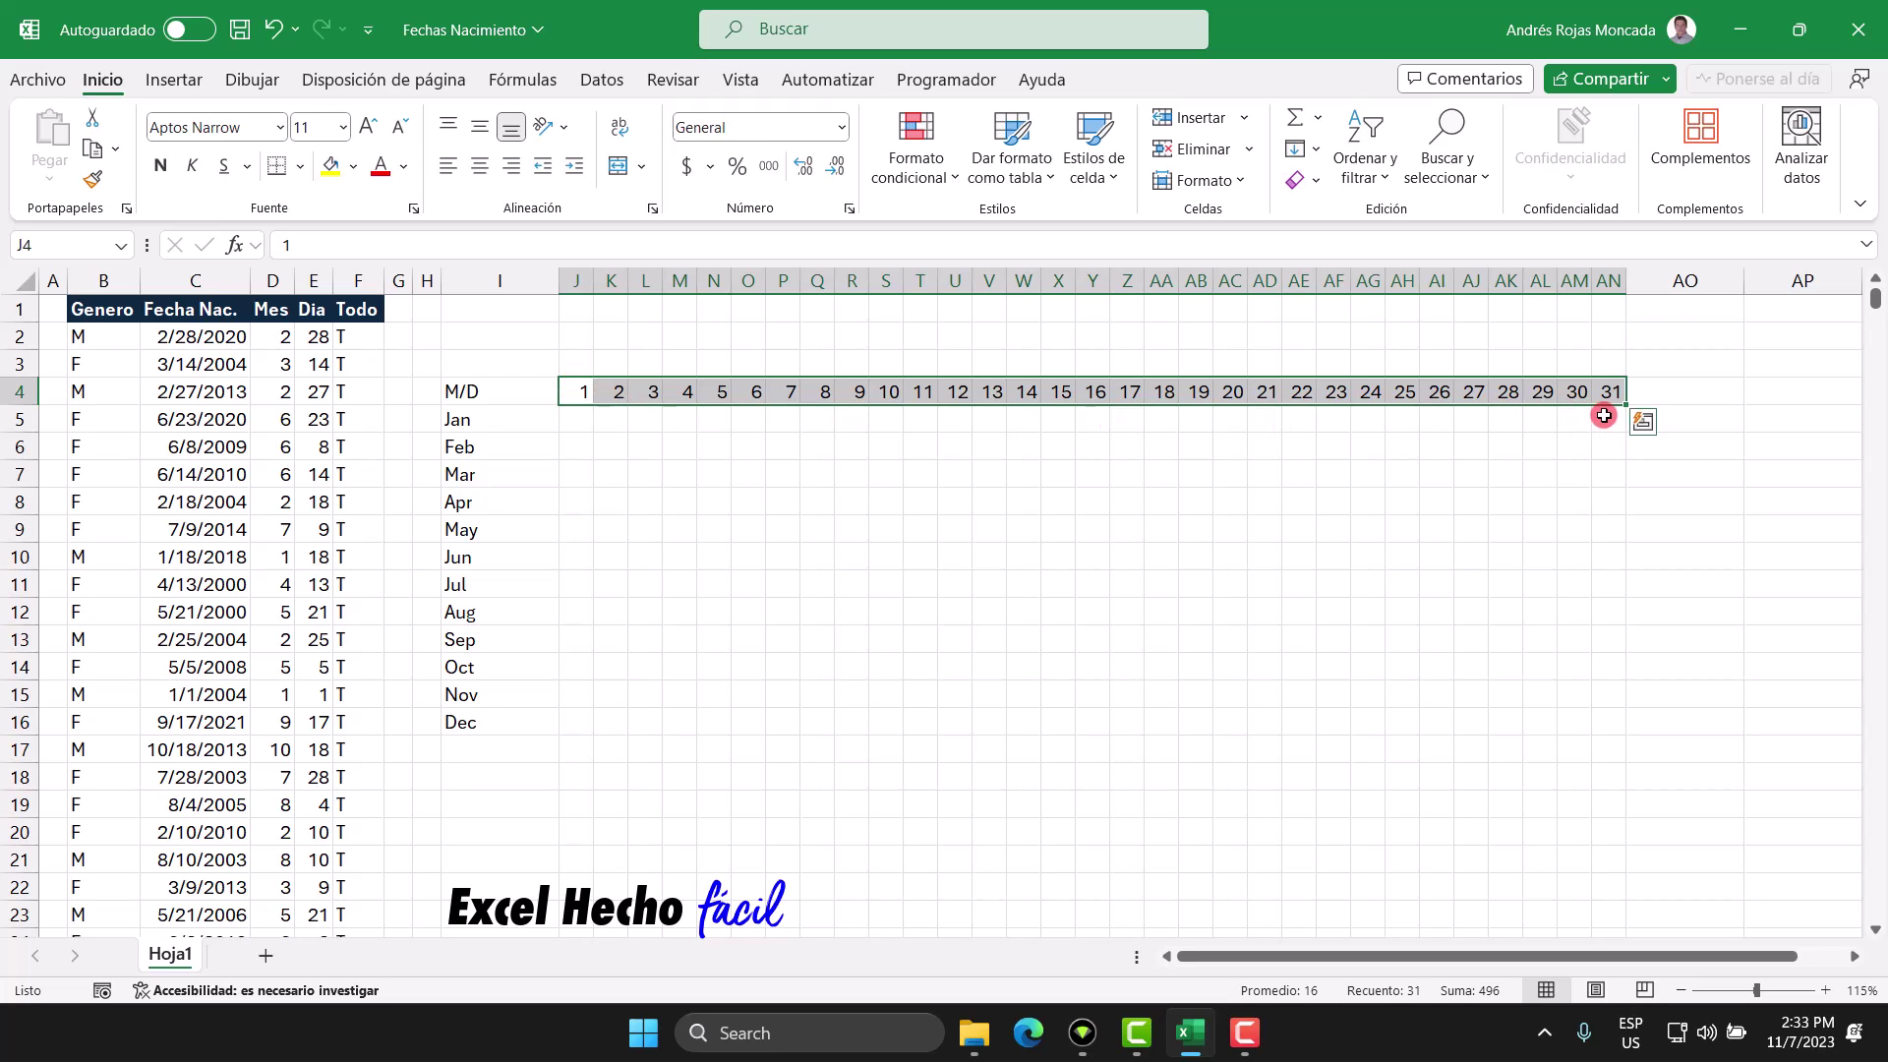
{"action": "left_click", "coordinate": [478, 169]}
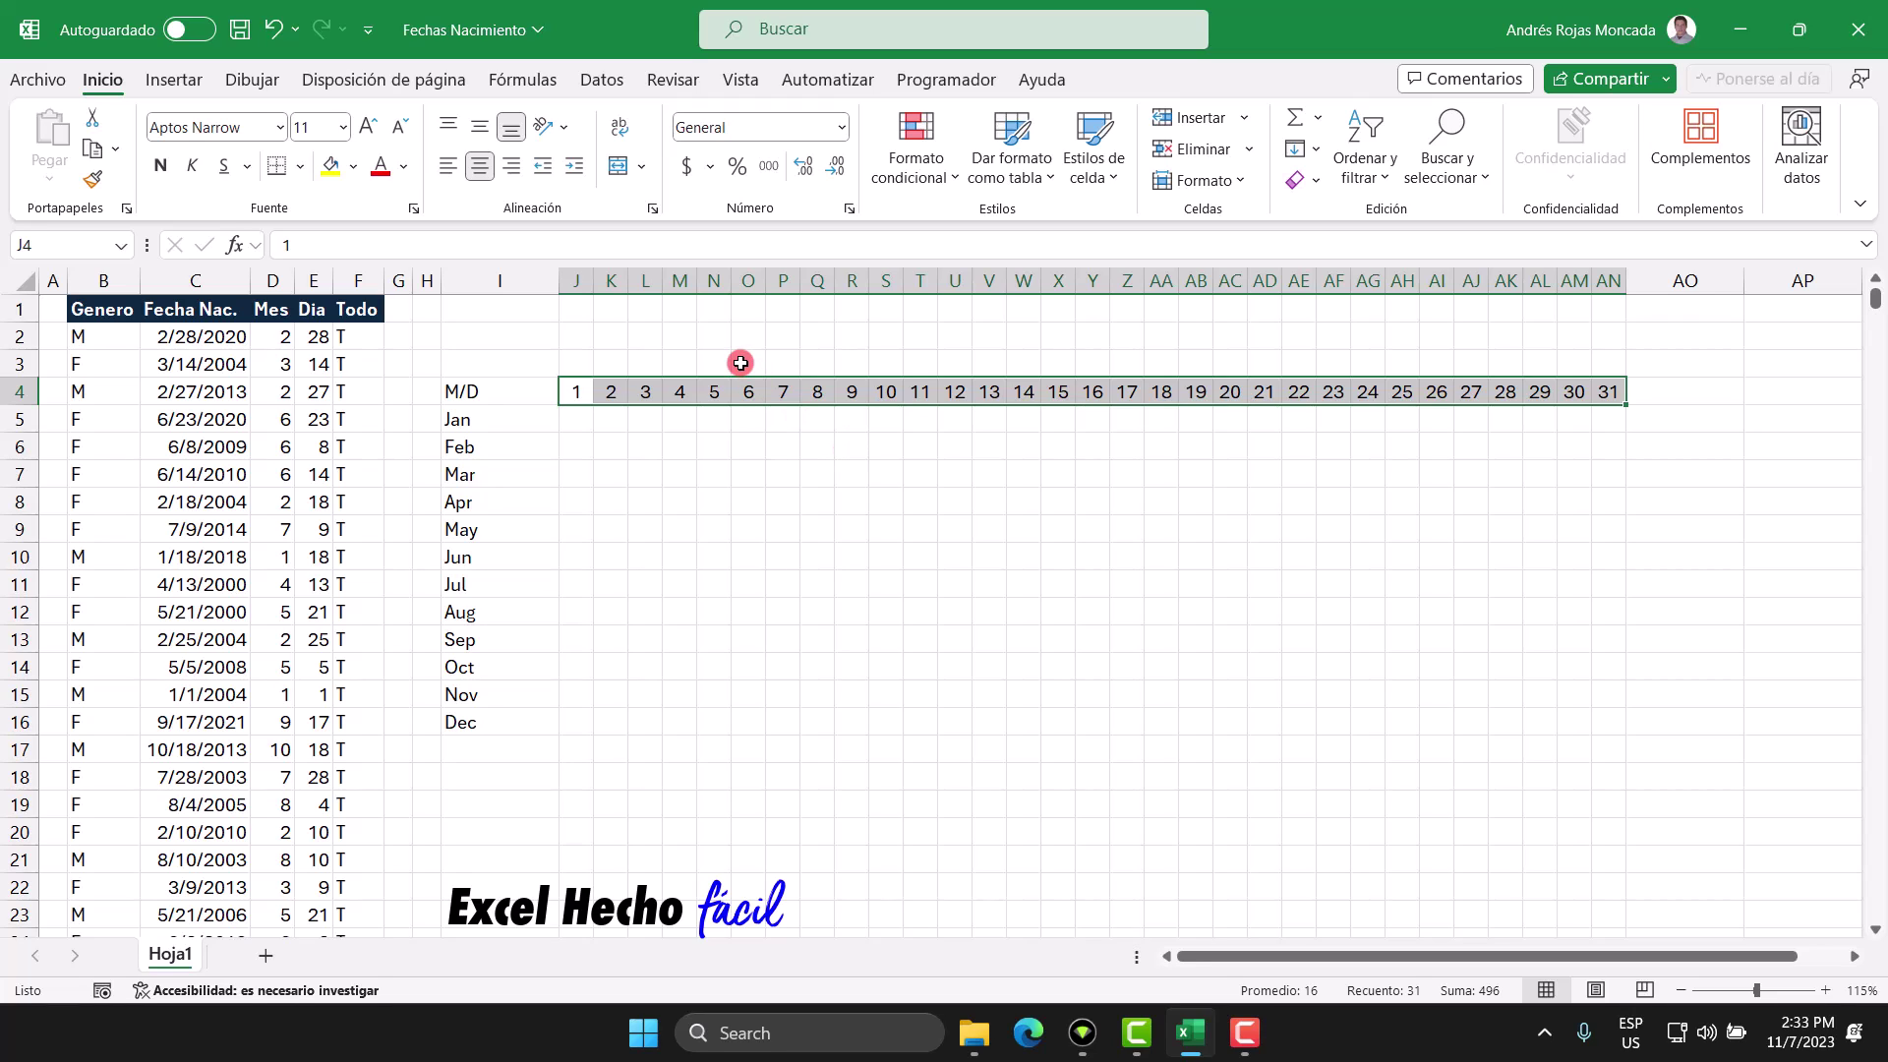
{"action": "key", "text": "ctrl+1"}
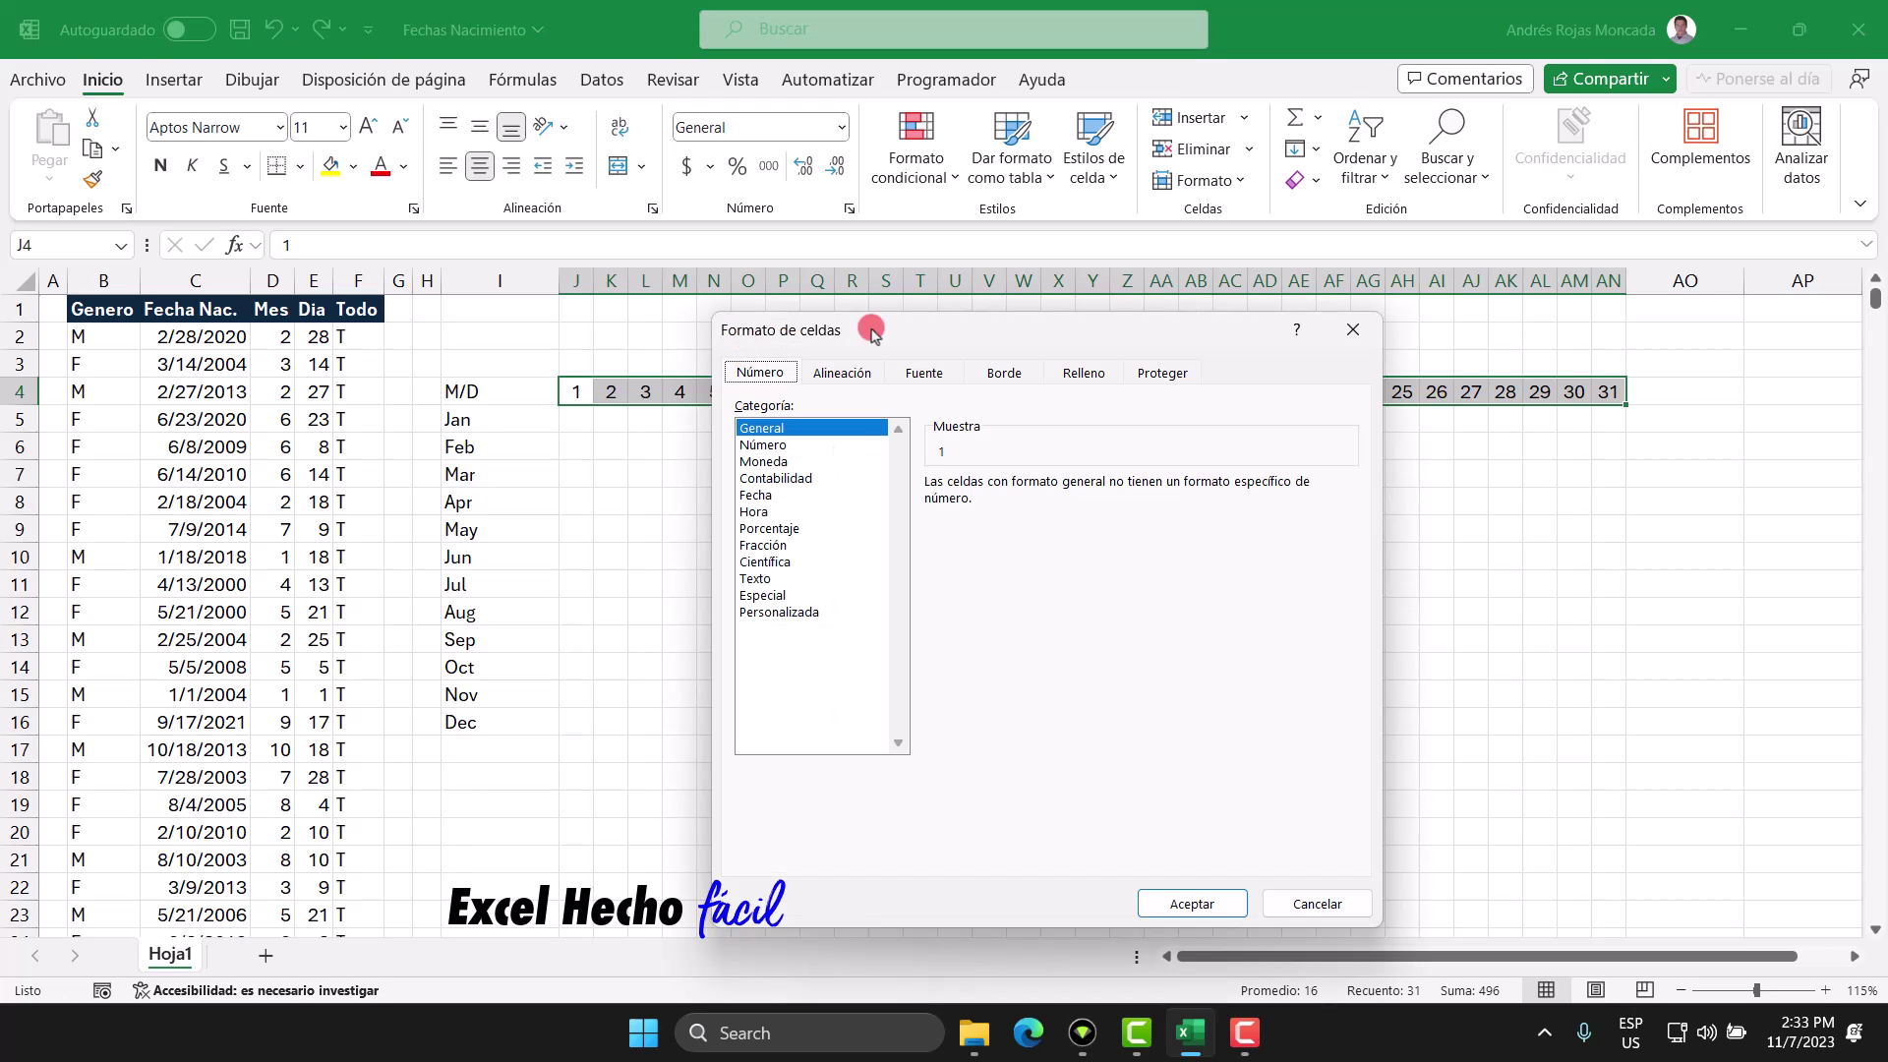
{"action": "left_click", "coordinate": [821, 613]}
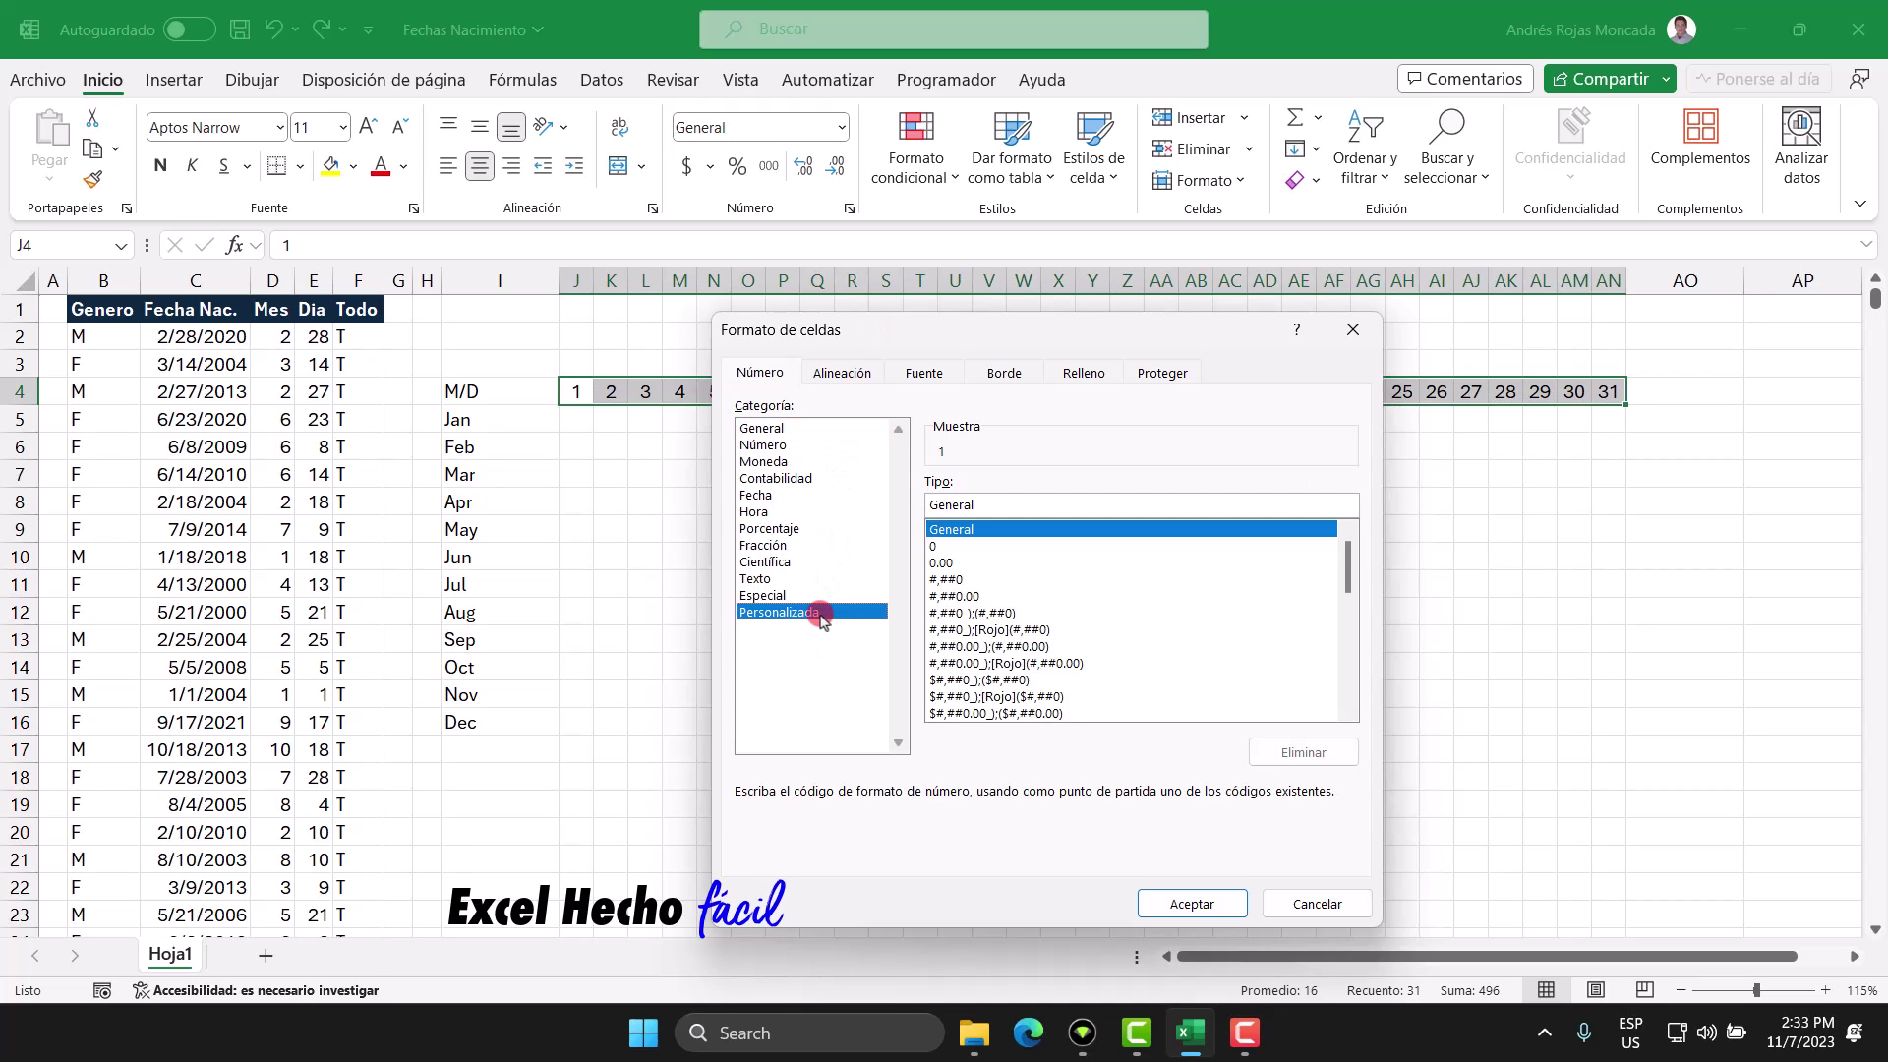
{"action": "left_click_drag", "start_coordinate": [983, 504], "coordinate": [910, 507]}
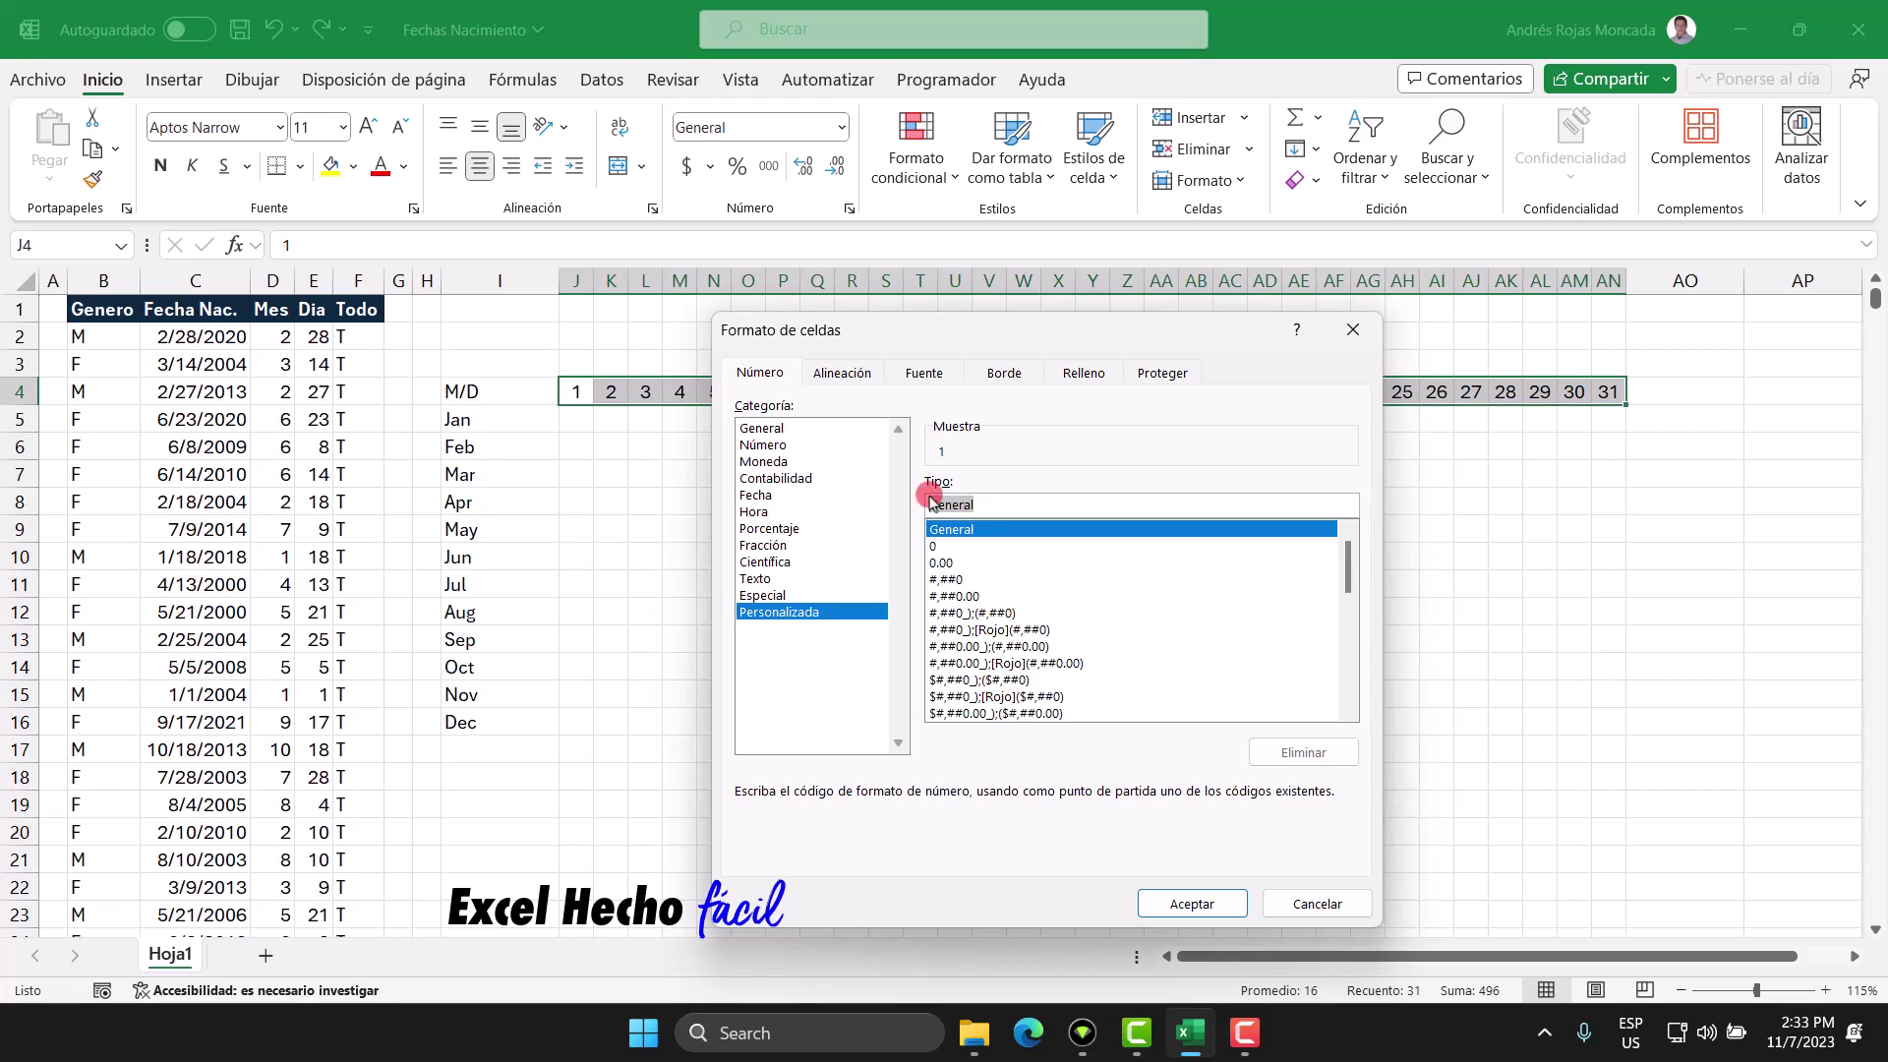
{"action": "type", "text": "00"}
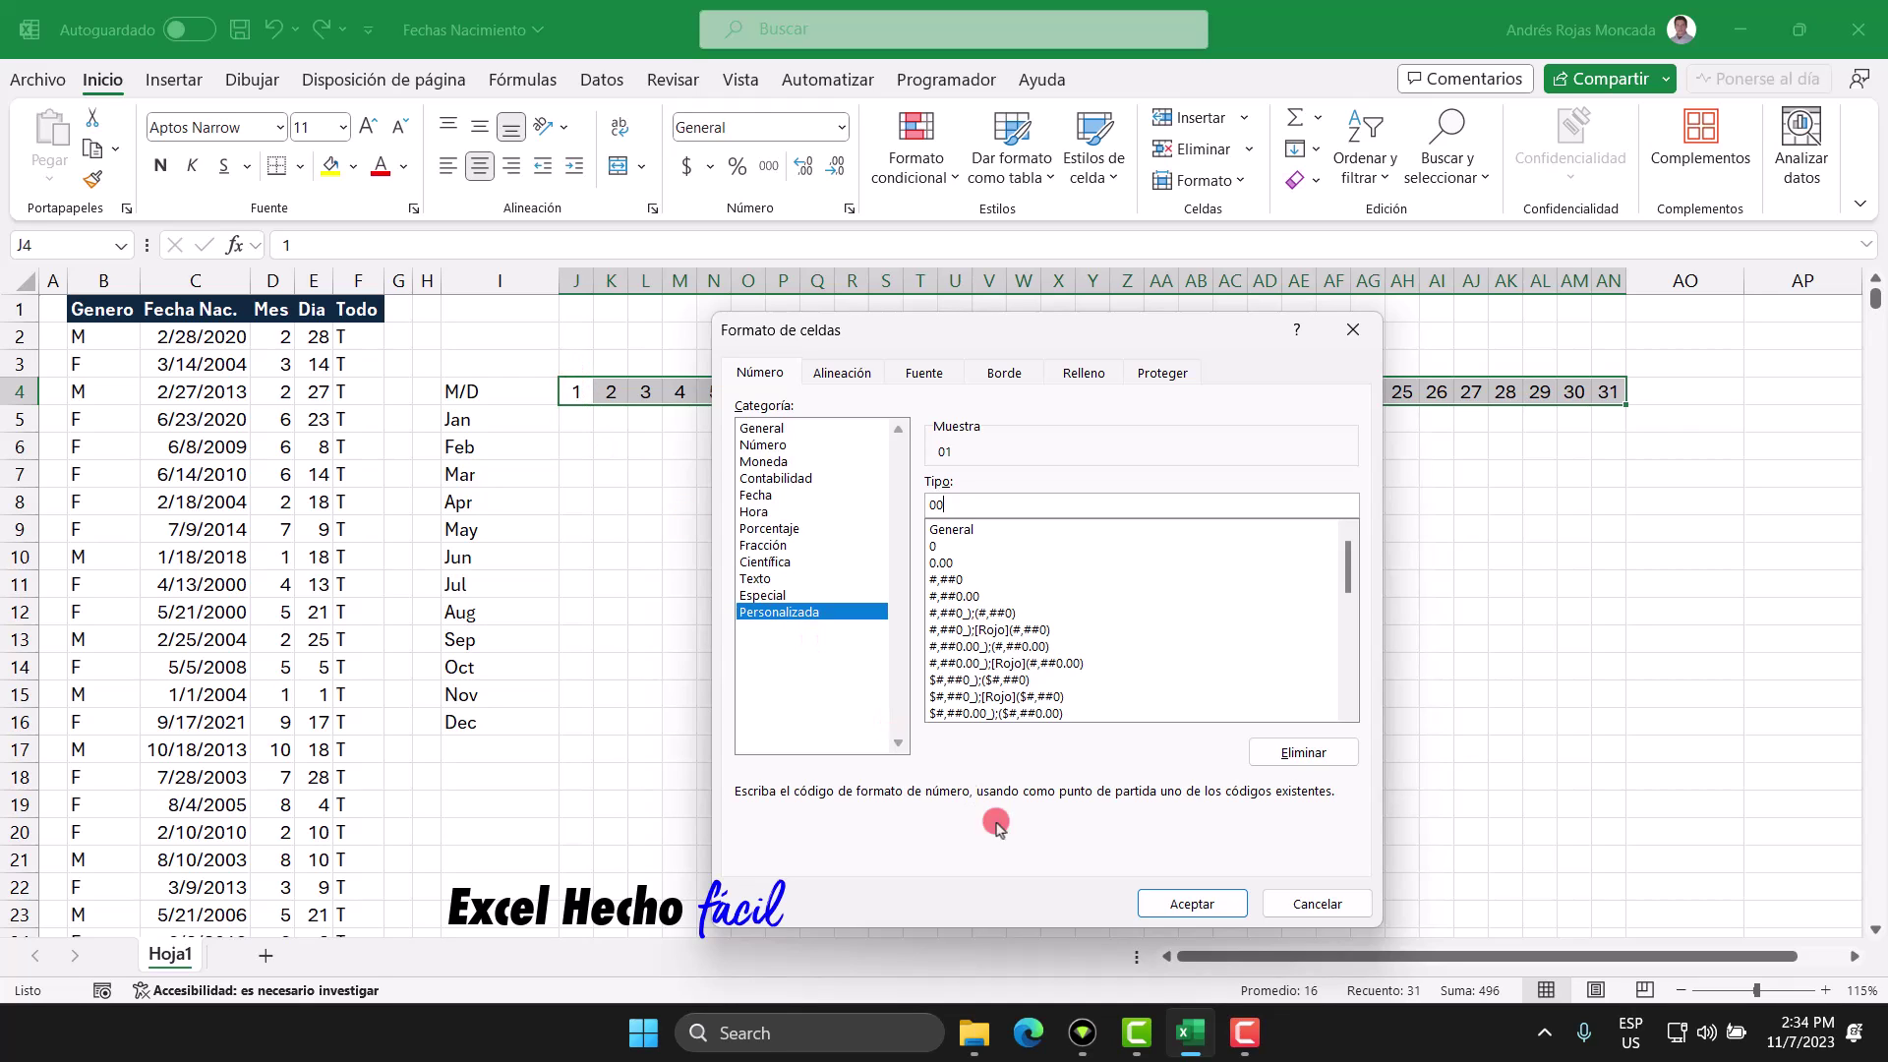
{"action": "left_click", "coordinate": [1175, 903]}
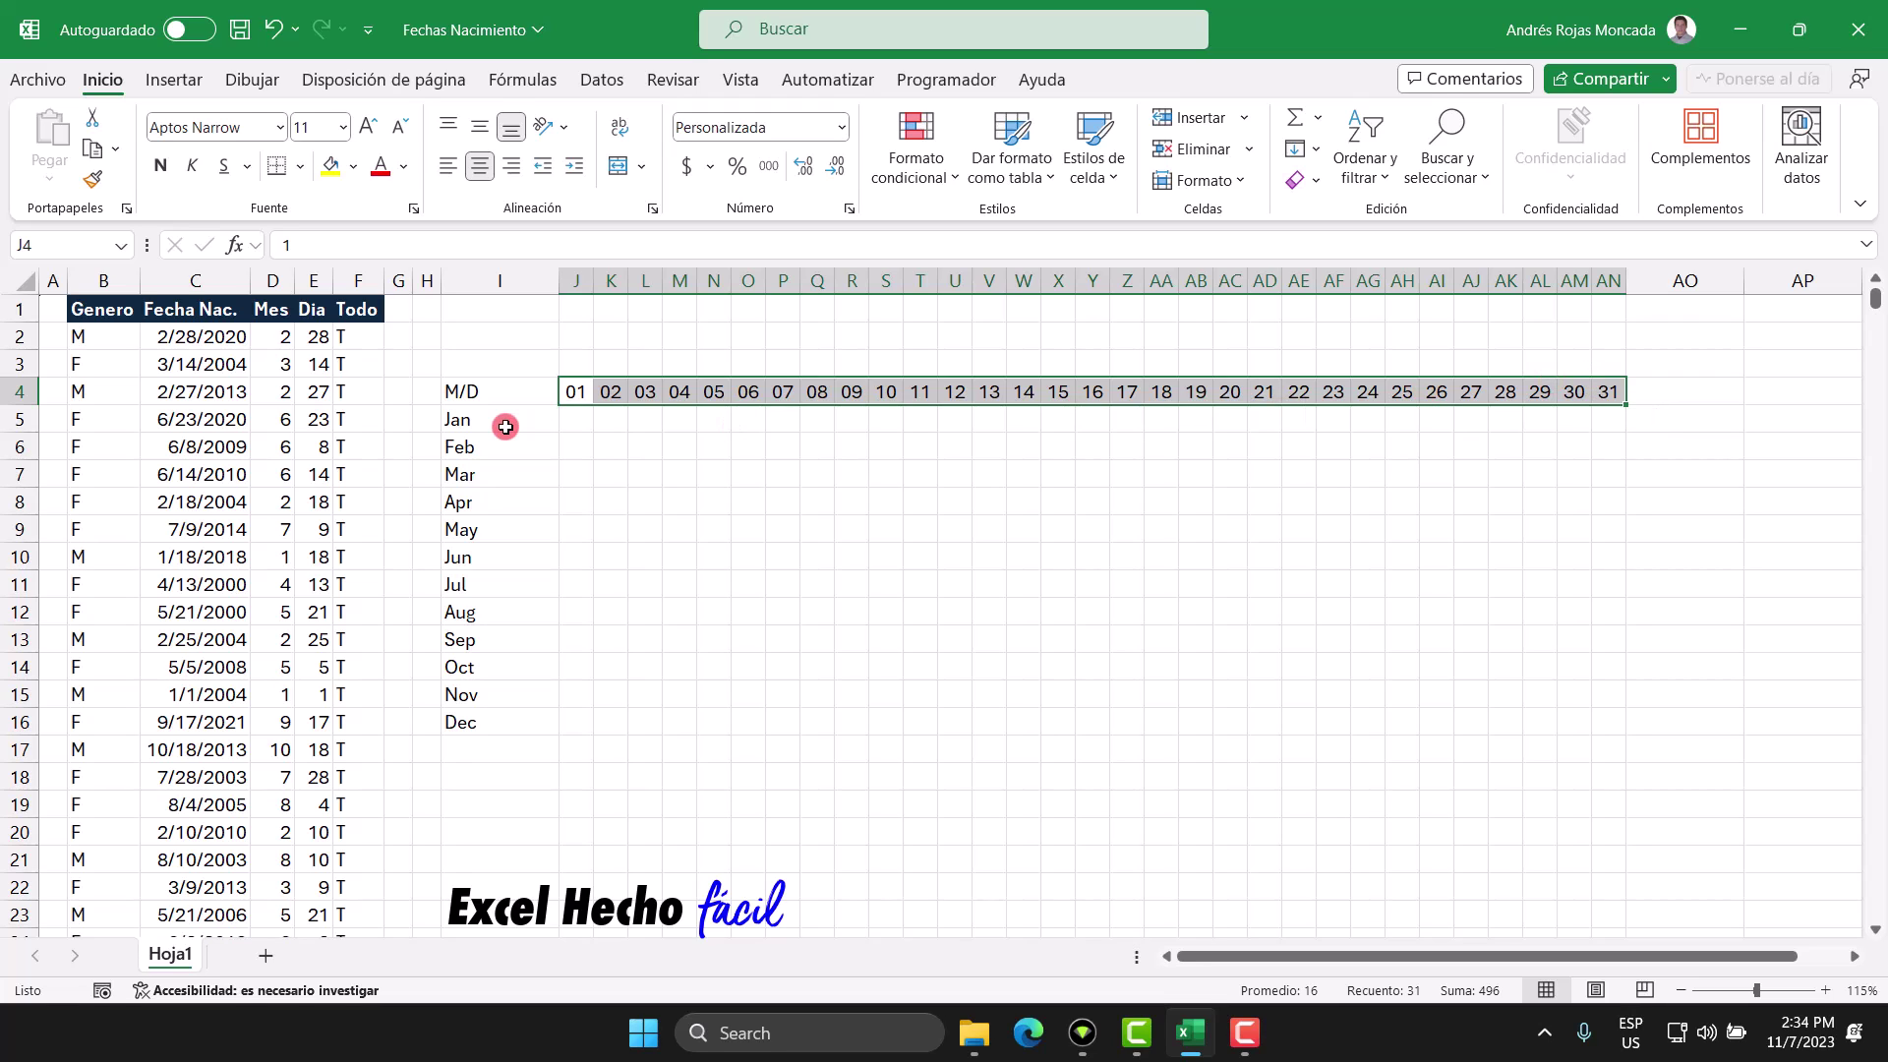
Narrow column I so it just fits the month abbreviations
{"action": "left_click", "coordinate": [503, 281]}
{"action": "right_click", "coordinate": [503, 283]}
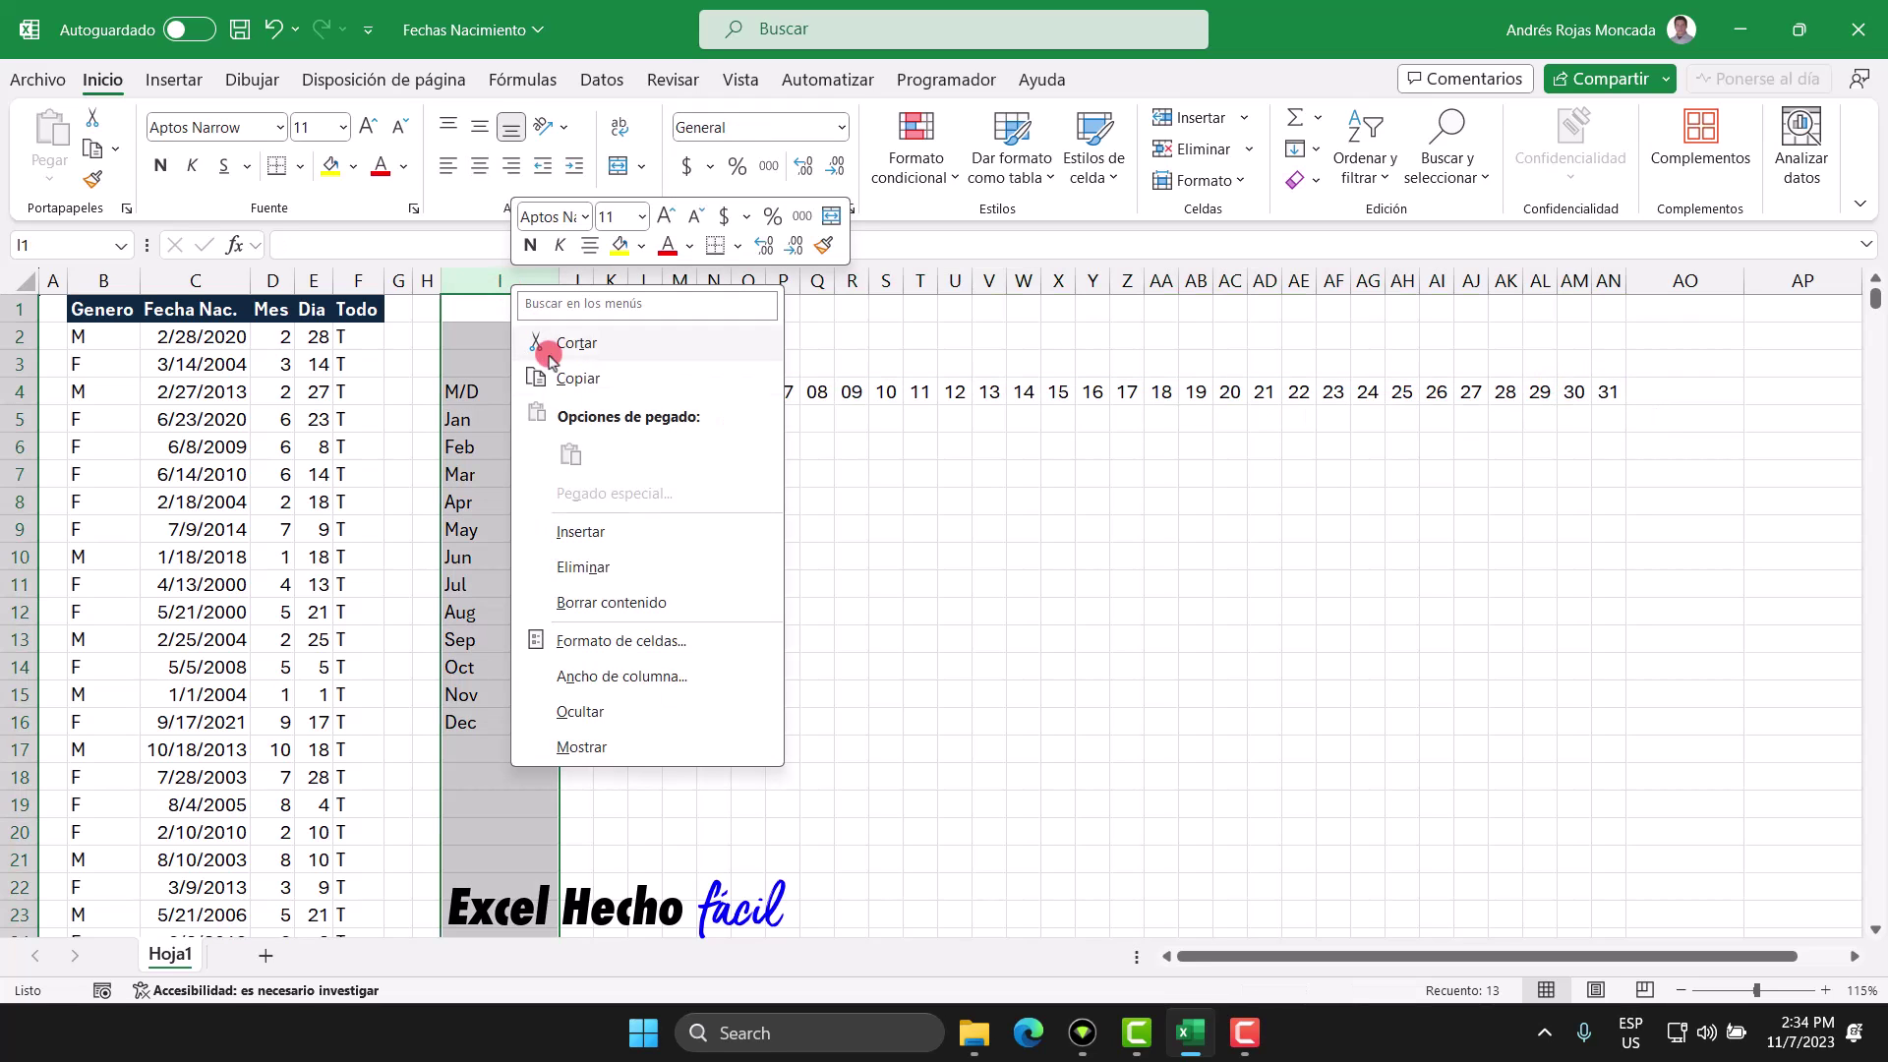
{"action": "left_click", "coordinate": [621, 675]}
{"action": "key", "text": "Return"}
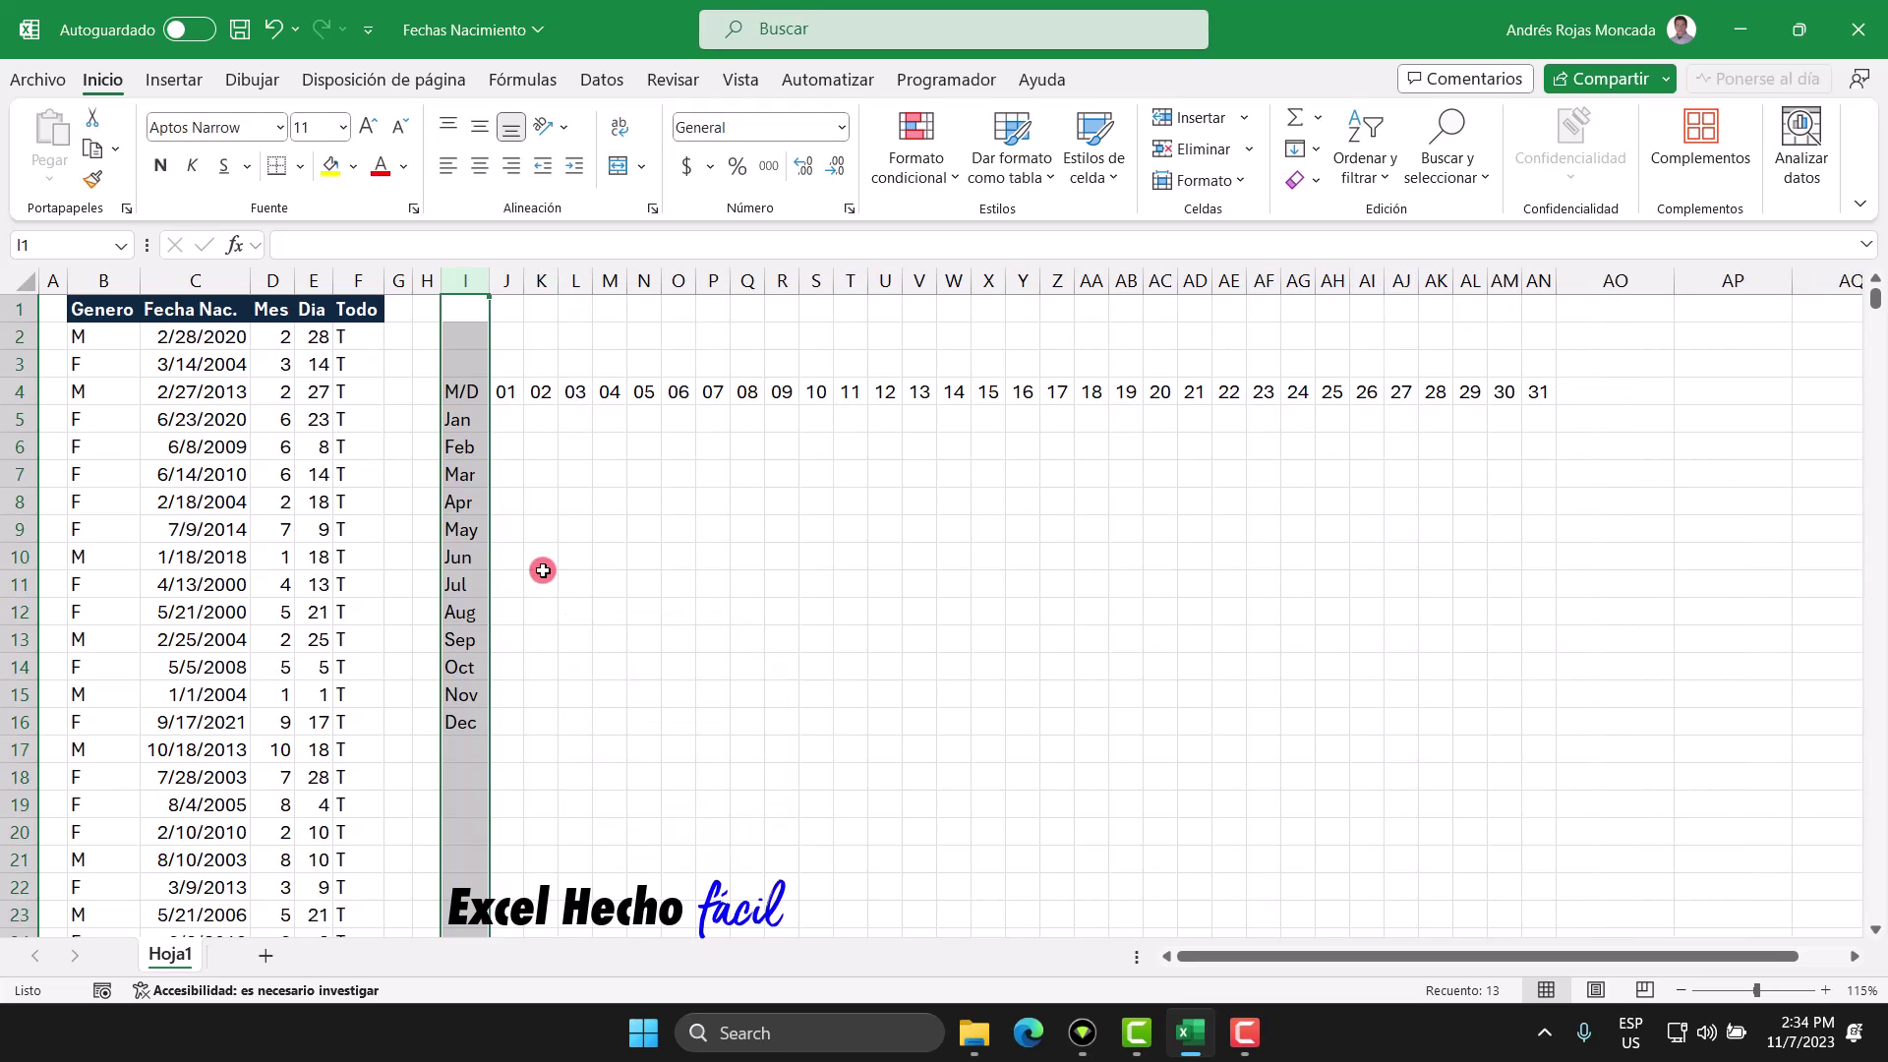
Give the header row I4:AN4 and month labels I5:I16 a dark blue fill with white text
{"action": "left_click", "coordinate": [473, 395]}
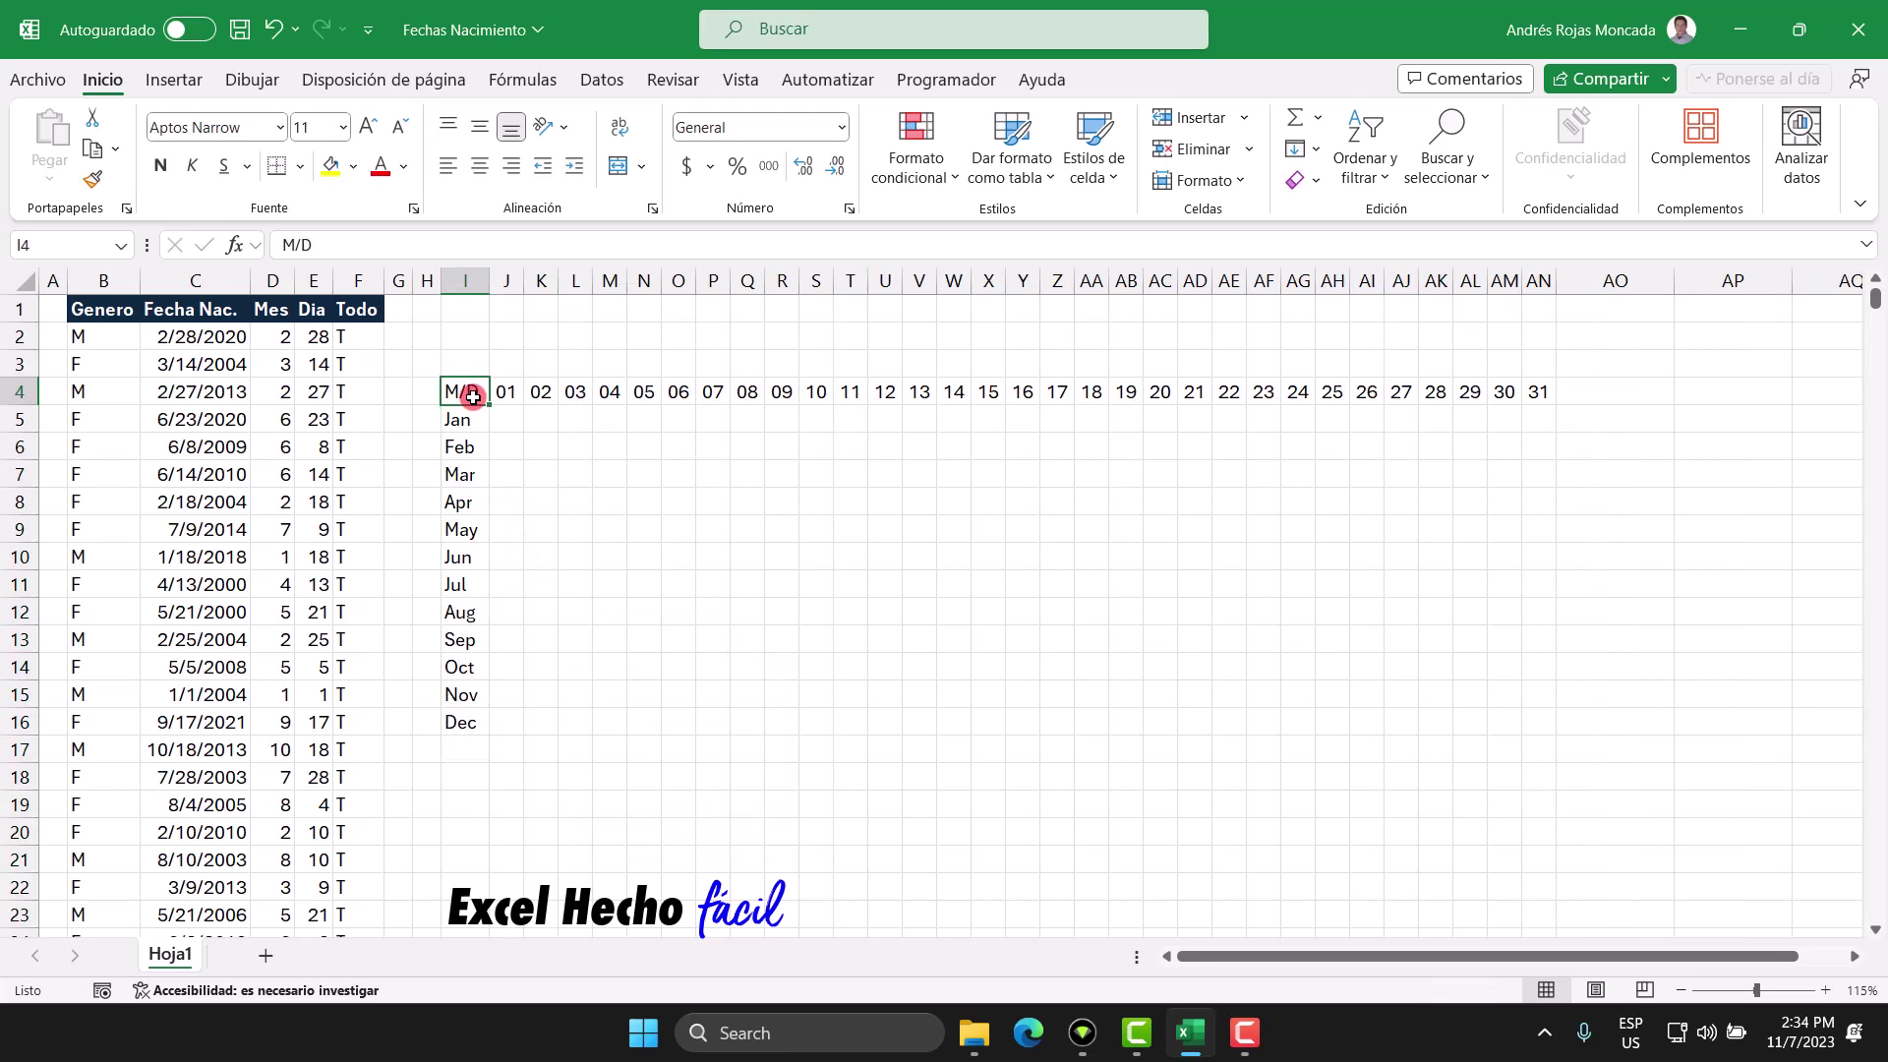
{"action": "left_click_drag", "start_coordinate": [468, 391], "coordinate": [1530, 392]}
{"action": "left_click_drag", "start_coordinate": [462, 421], "coordinate": [463, 724]}
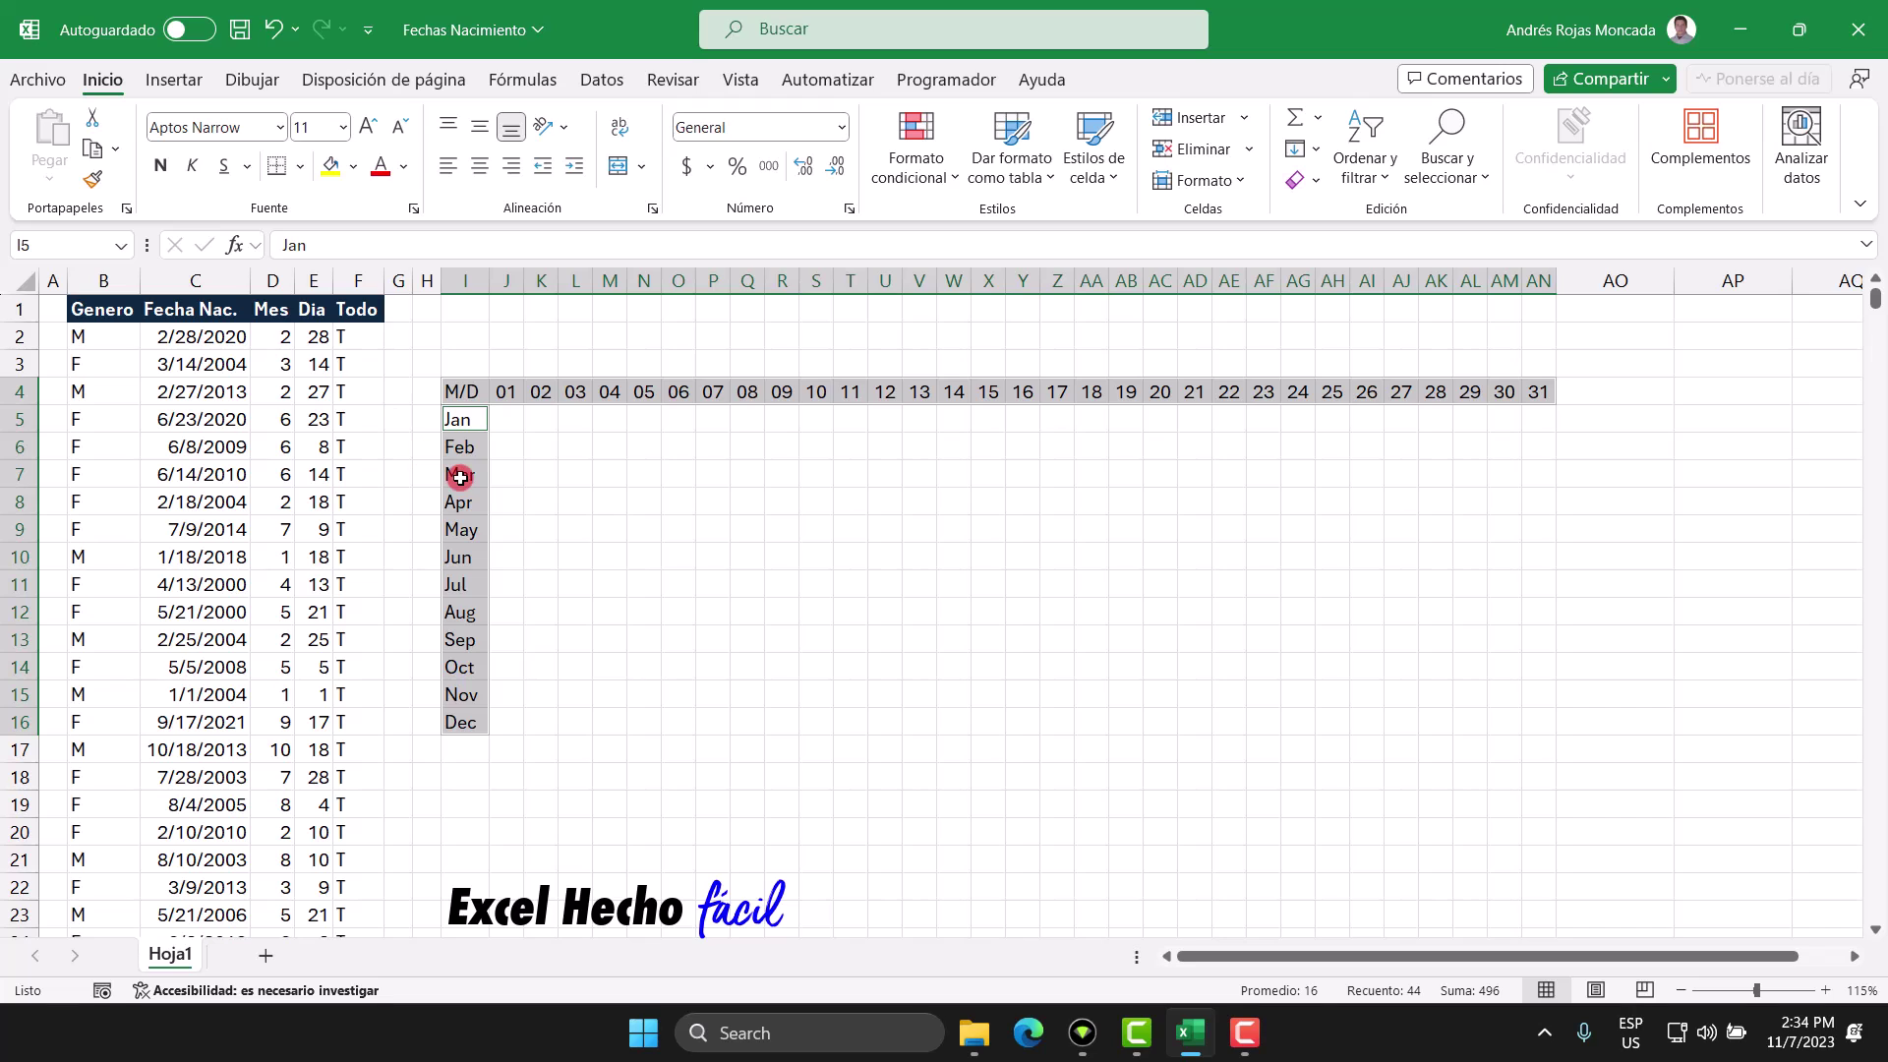
{"action": "left_click", "coordinate": [353, 171]}
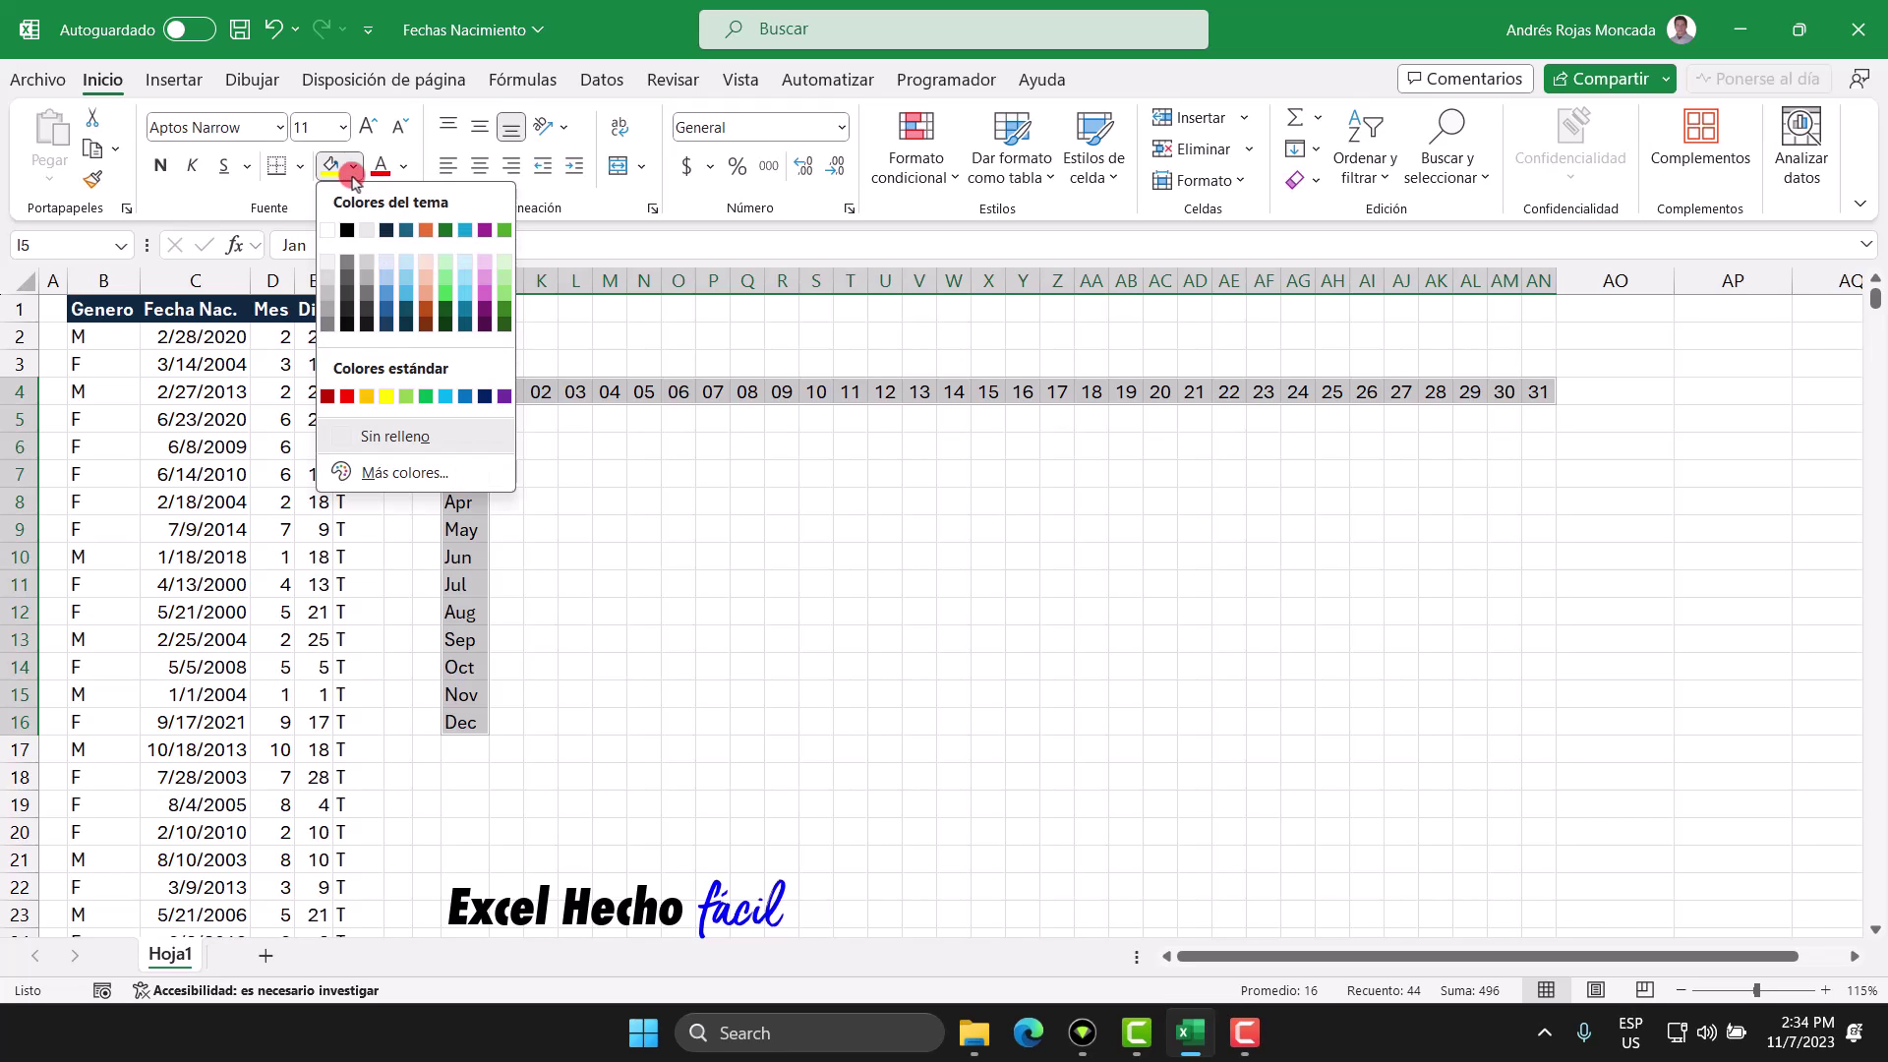
{"action": "left_click", "coordinate": [386, 230]}
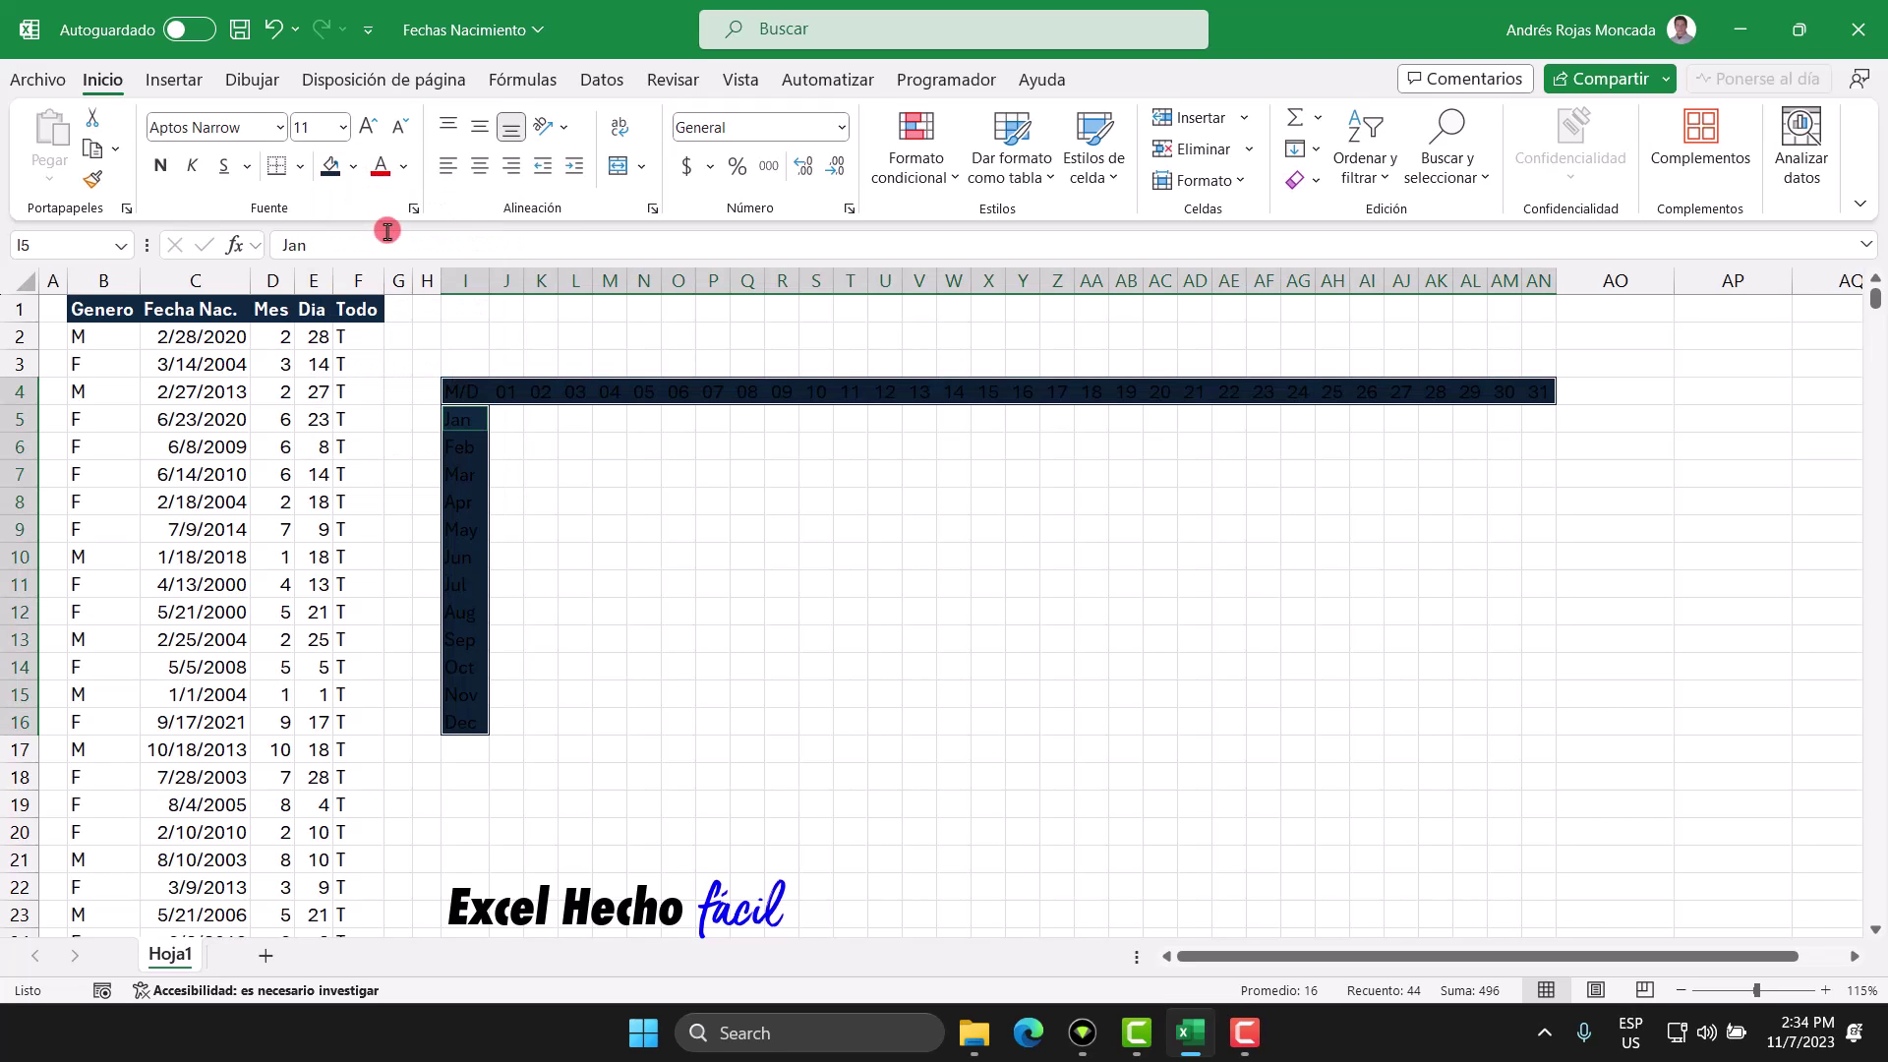
{"action": "left_click", "coordinate": [405, 173]}
{"action": "left_click", "coordinate": [382, 261]}
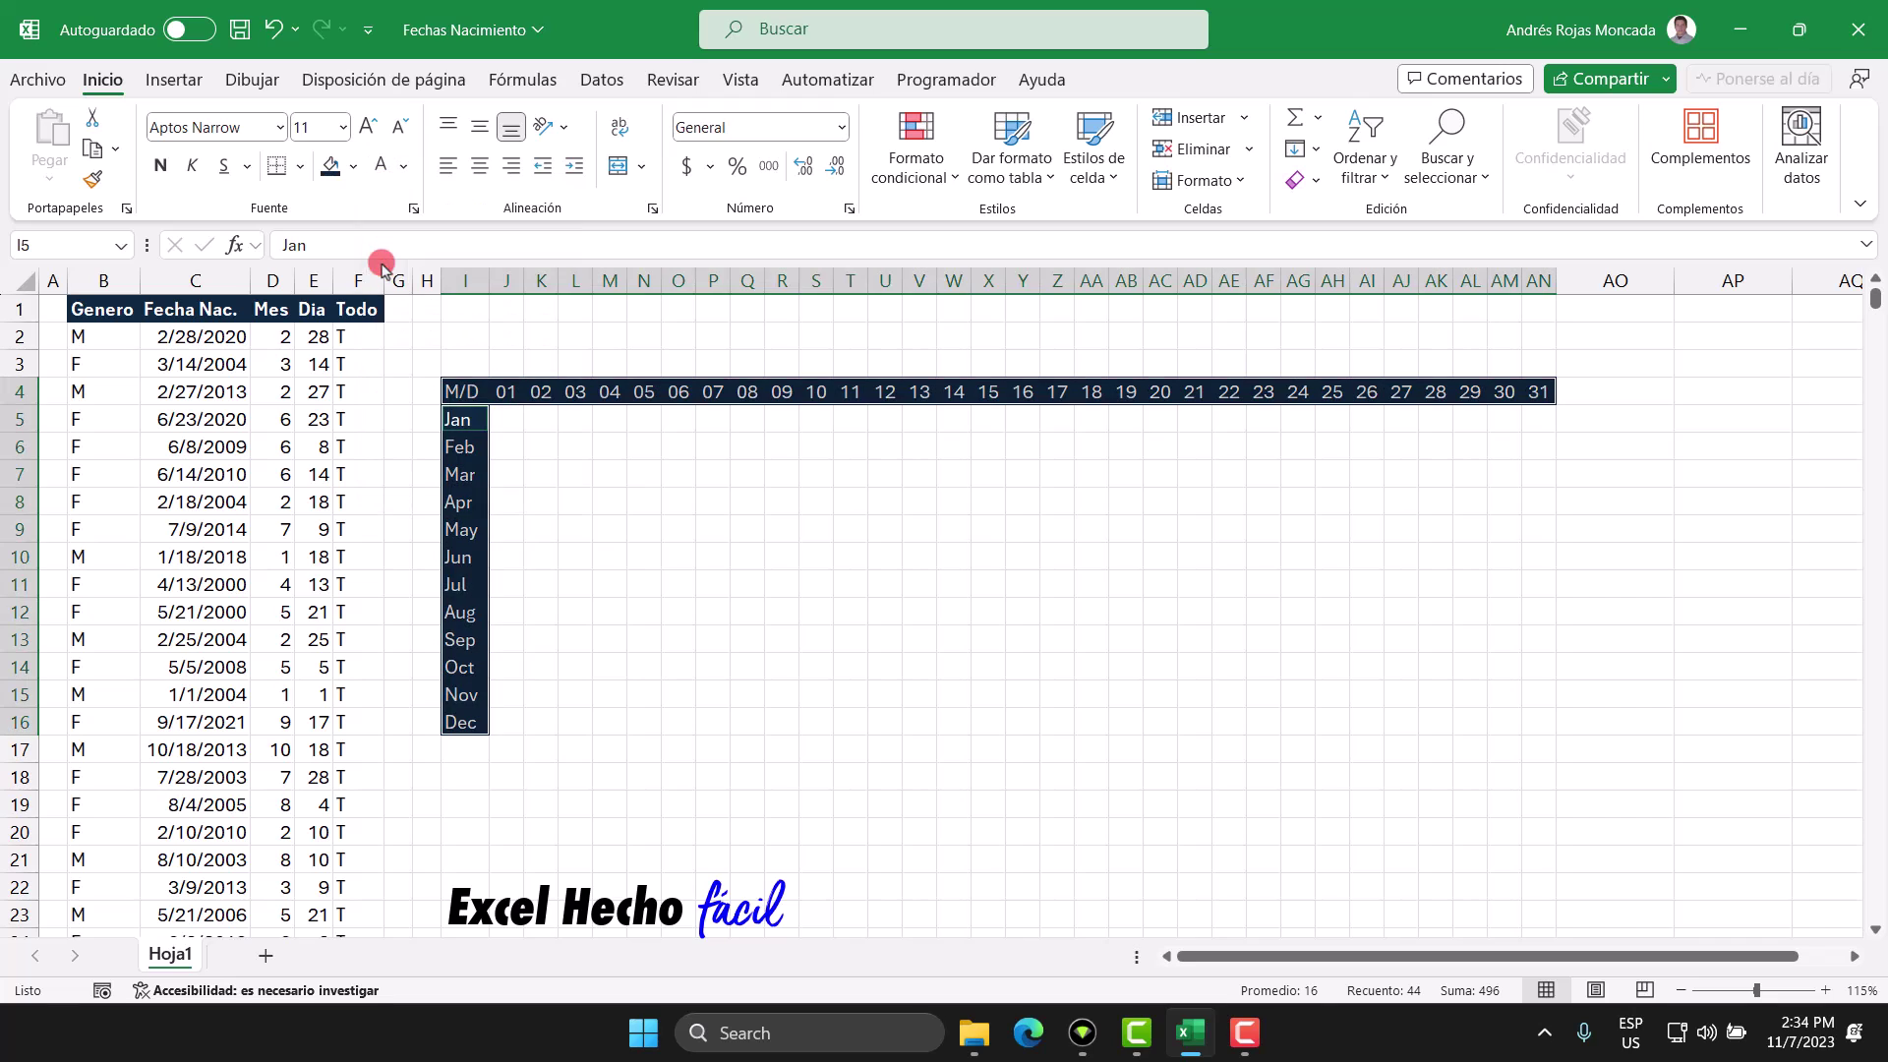
Make the day and month headers bold and apply all borders to them
{"action": "left_click", "coordinate": [160, 165]}
{"action": "left_click", "coordinate": [300, 165]}
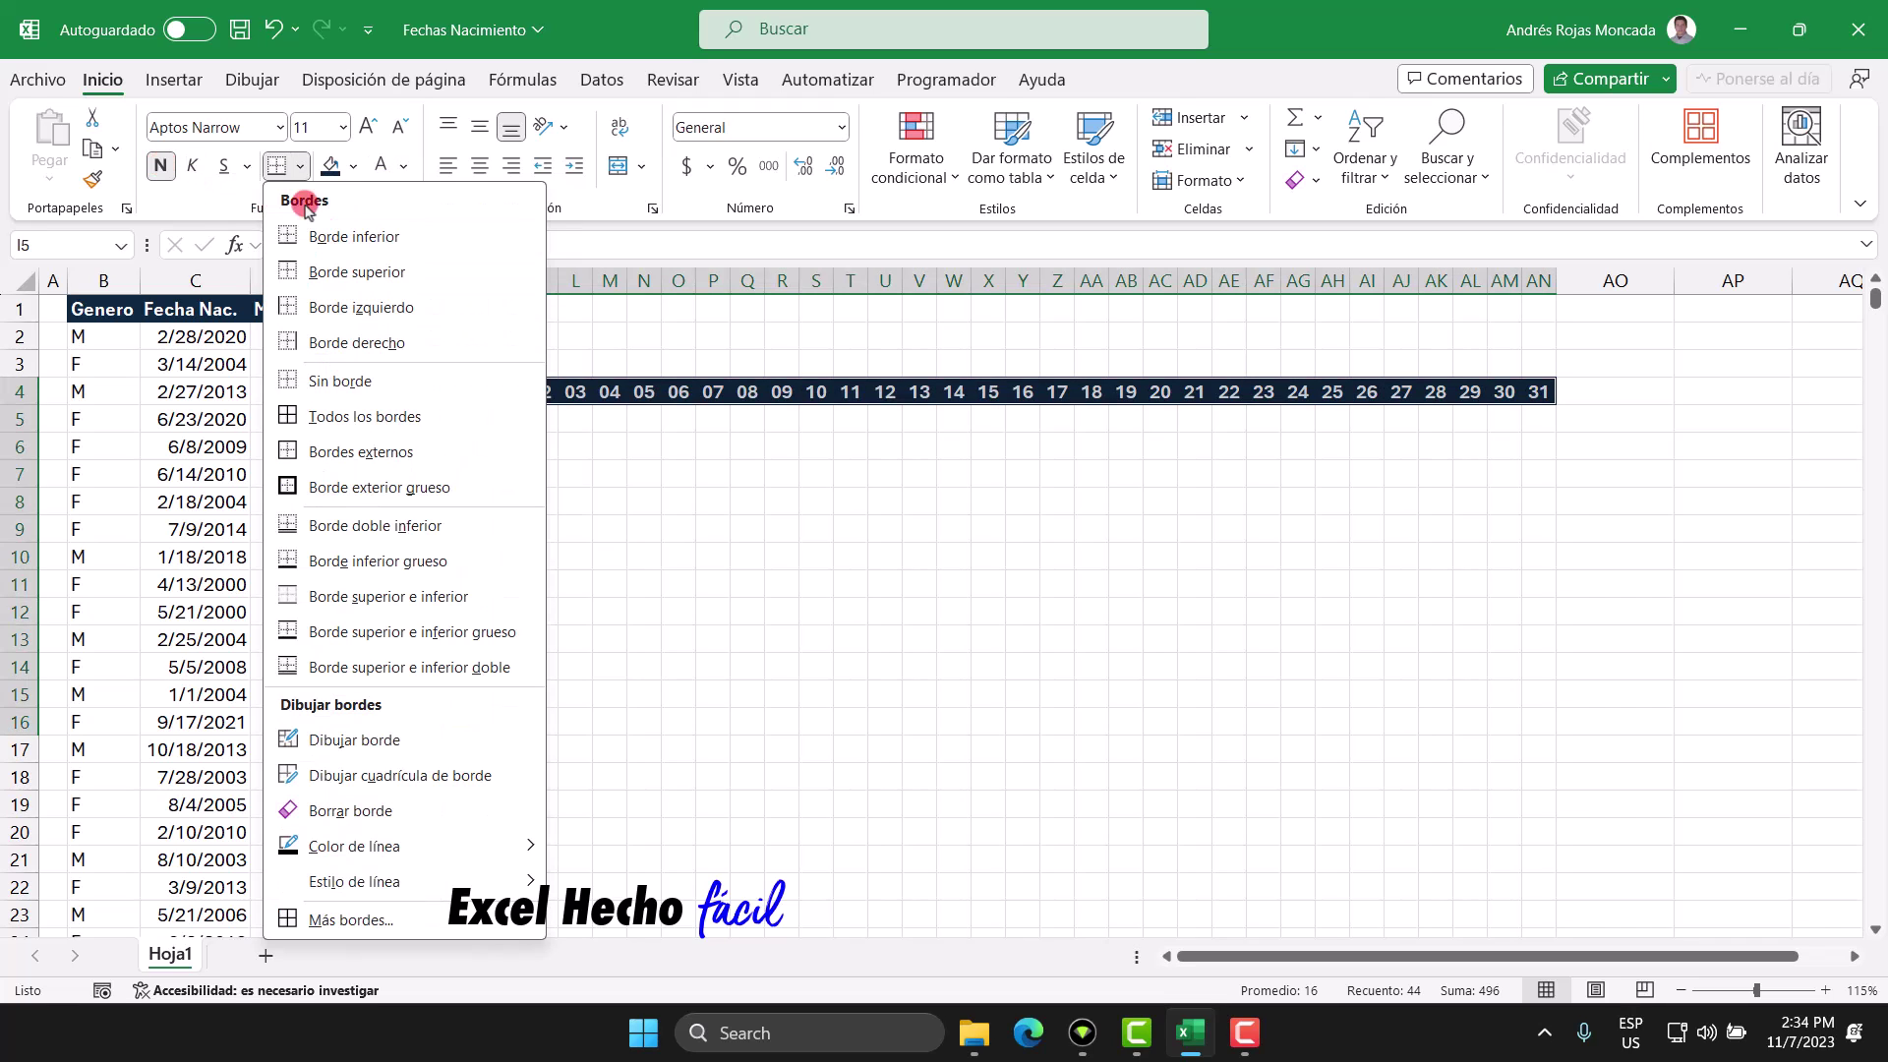
{"action": "left_click", "coordinate": [313, 416]}
{"action": "left_click", "coordinate": [526, 422]}
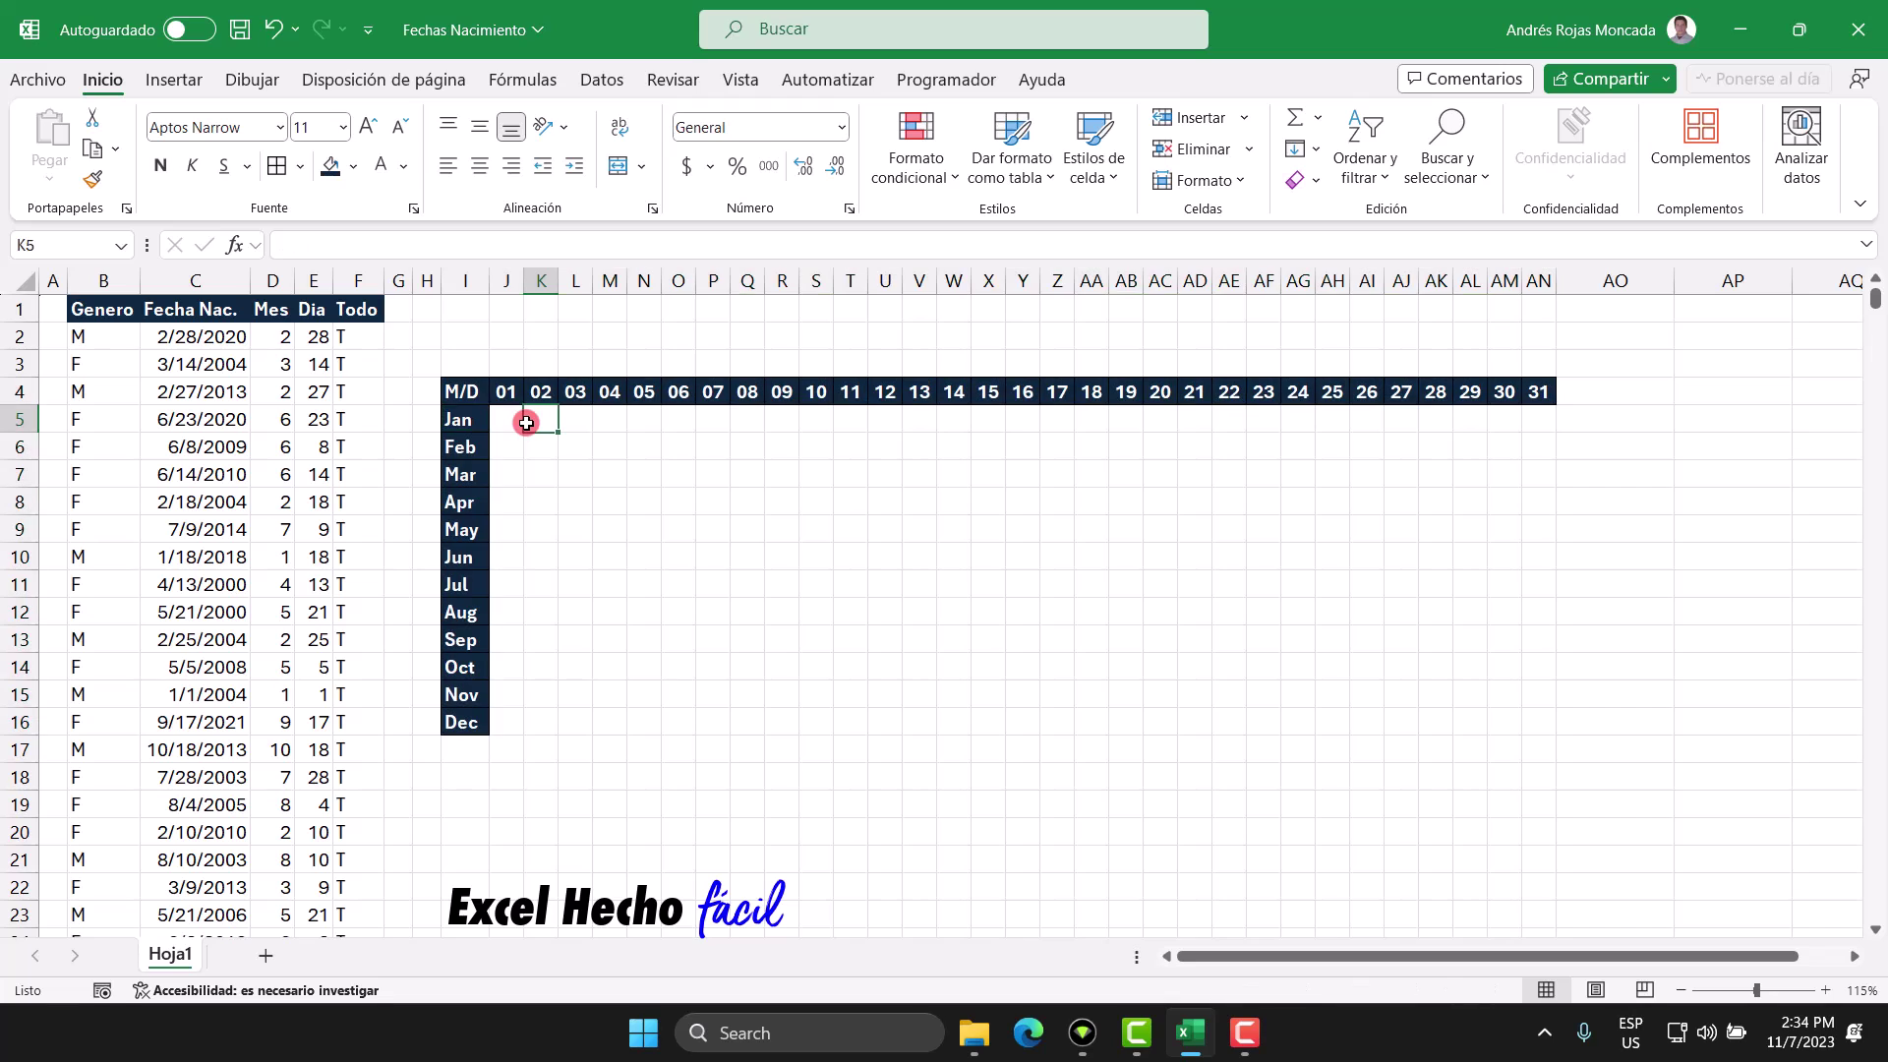
{"action": "left_click", "coordinate": [503, 417]}
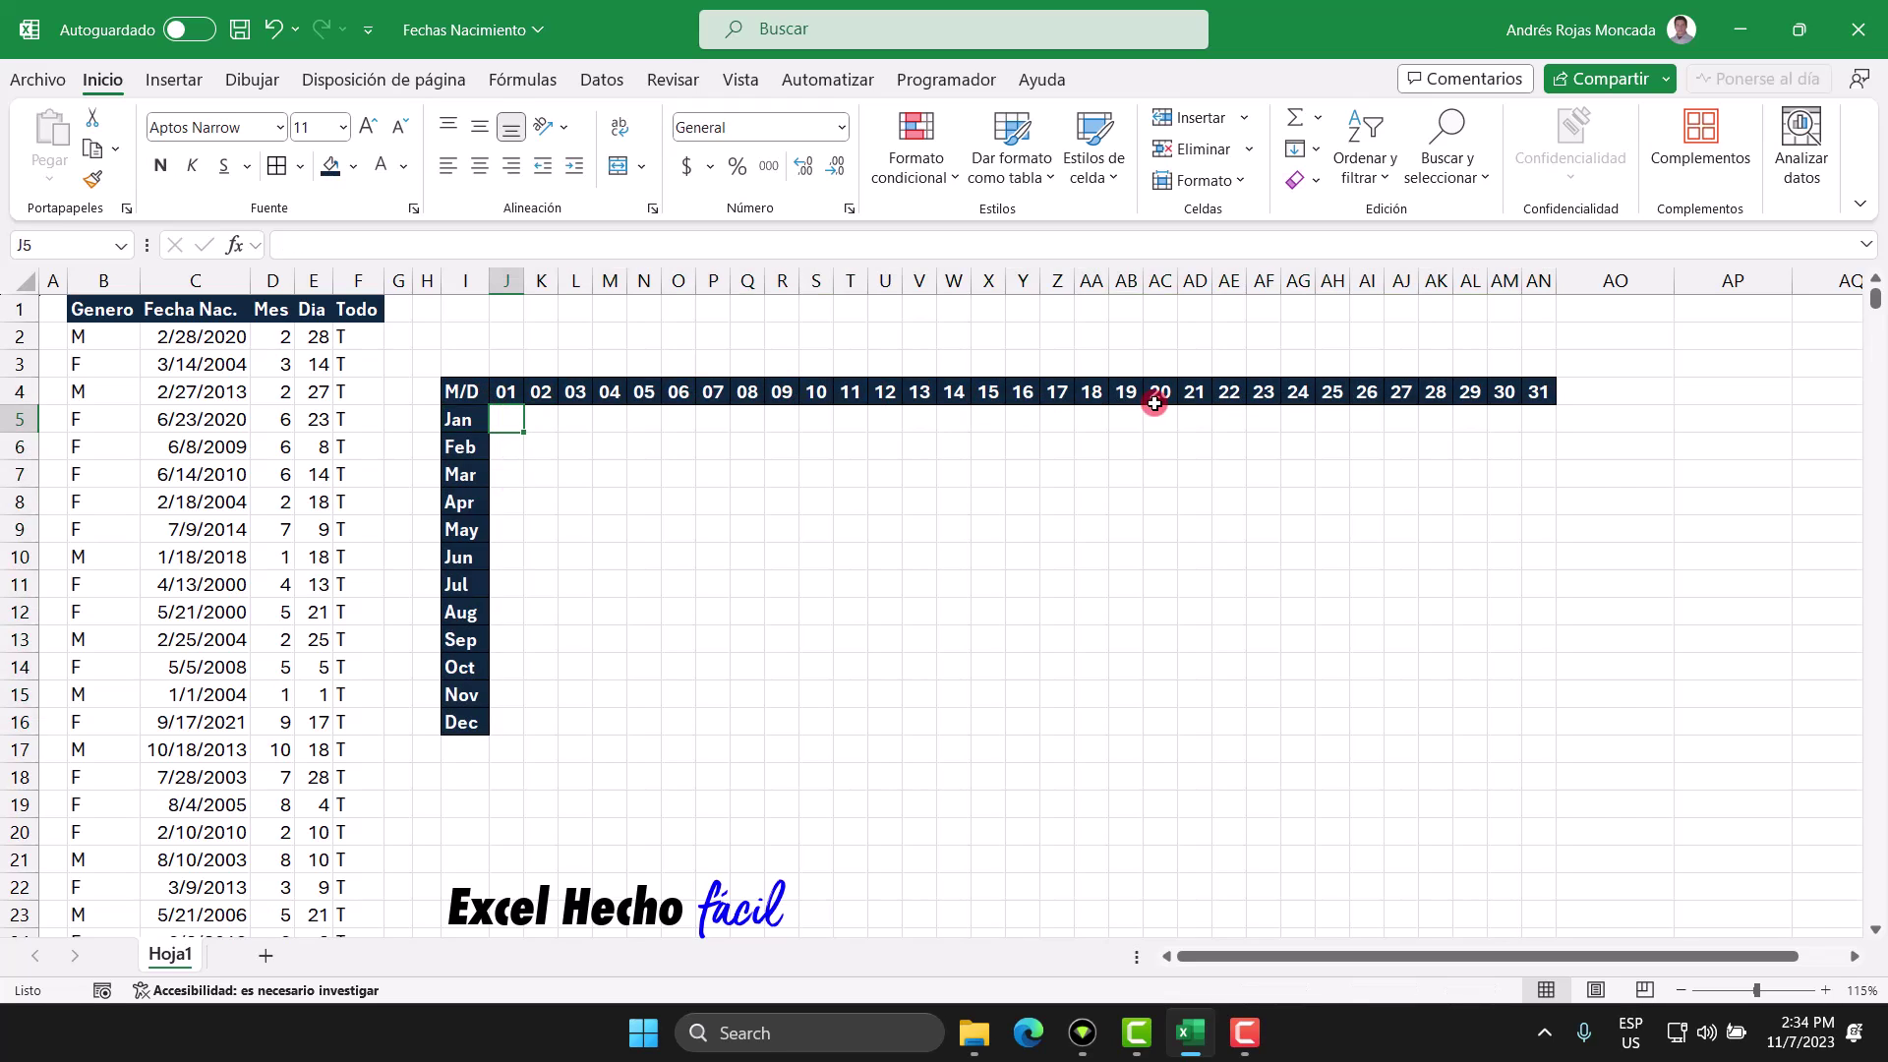
Apply thin white horizontal inner borders between the cells of the month label column I4:I16
{"action": "left_click_drag", "start_coordinate": [457, 392], "coordinate": [449, 723]}
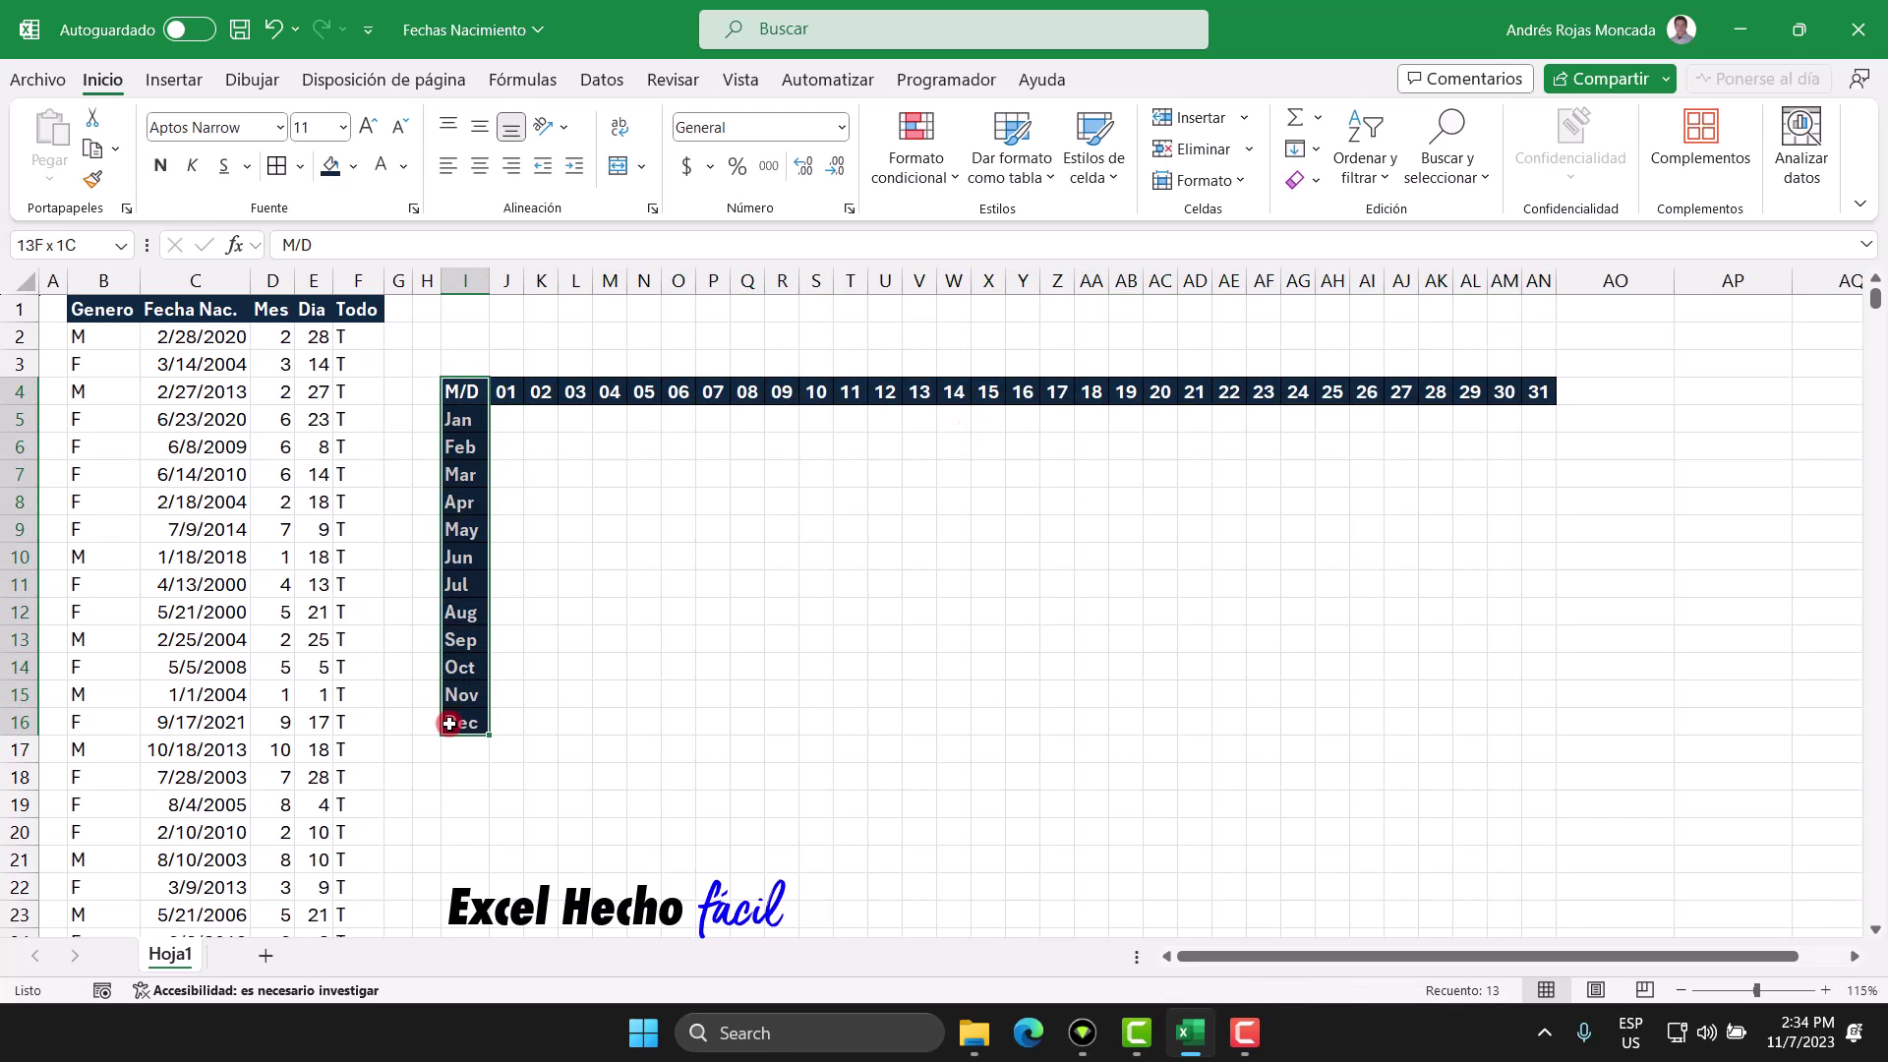
{"action": "left_click", "coordinate": [300, 165]}
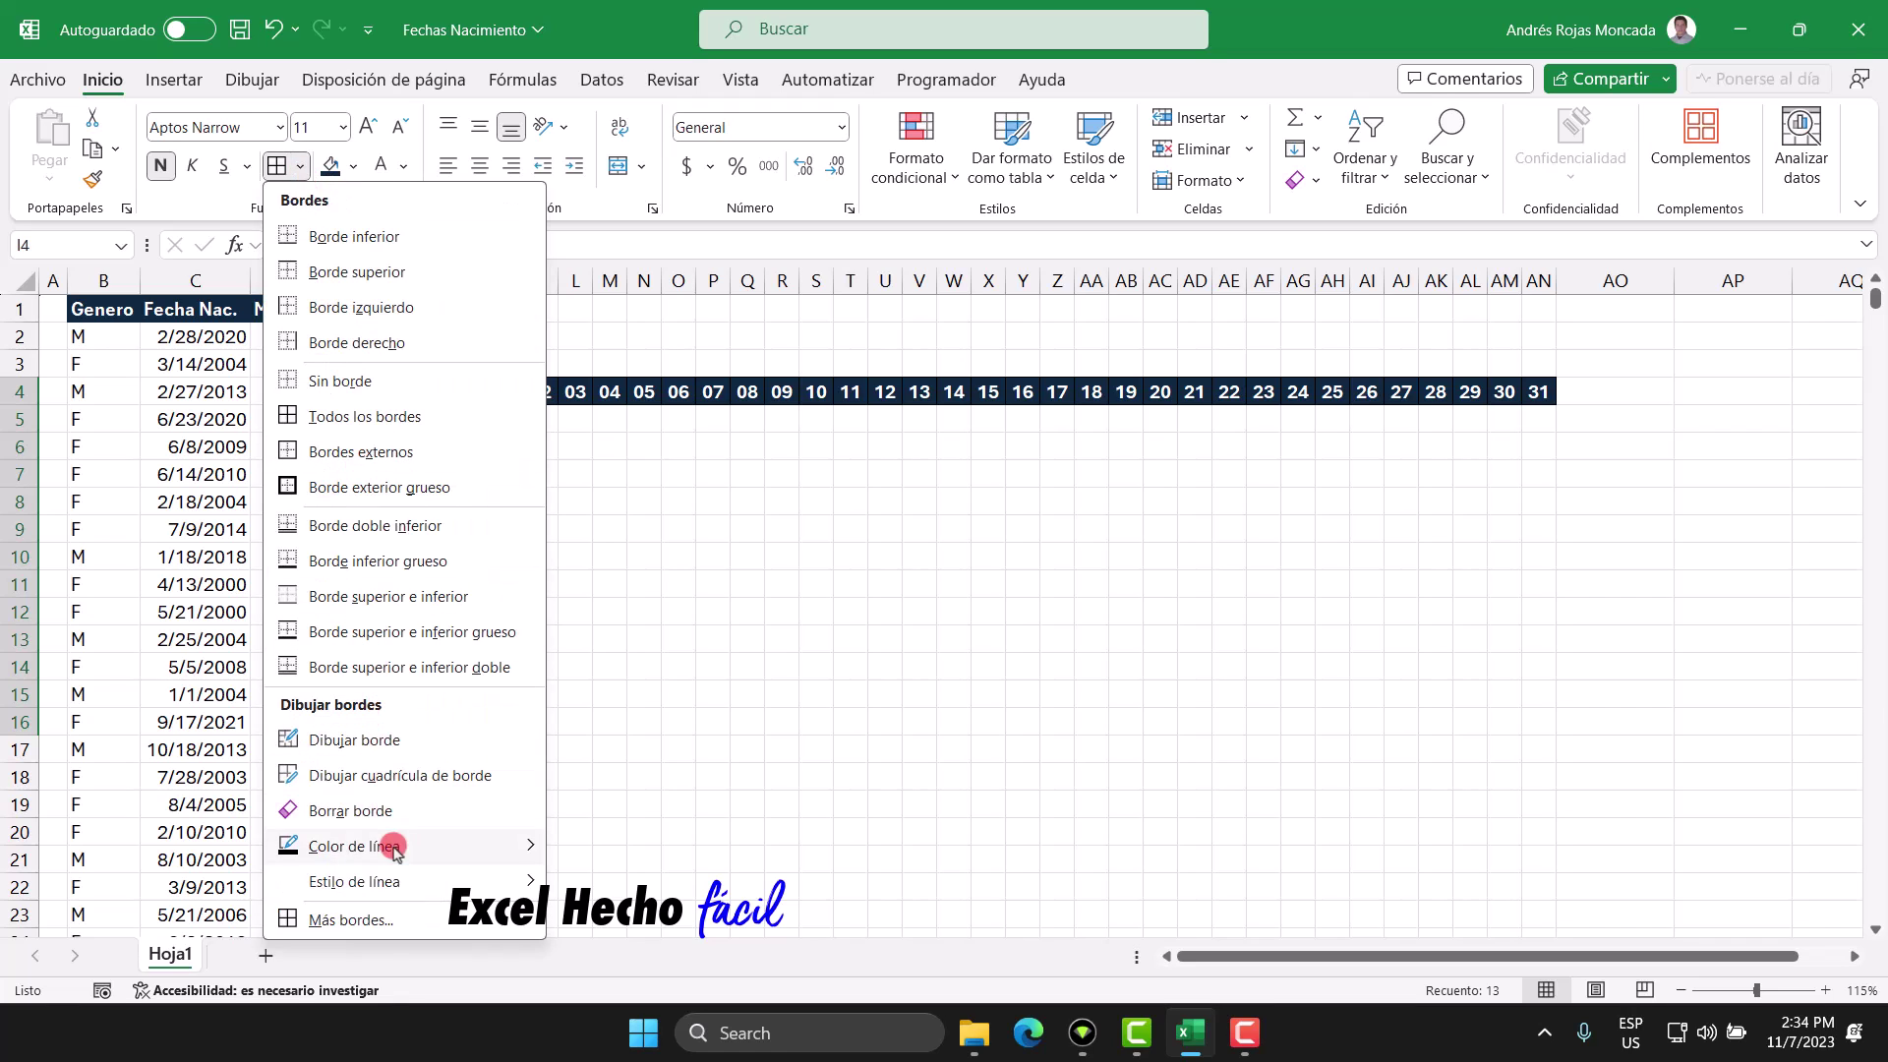
{"action": "left_click", "coordinate": [387, 916]}
{"action": "left_click", "coordinate": [774, 582]}
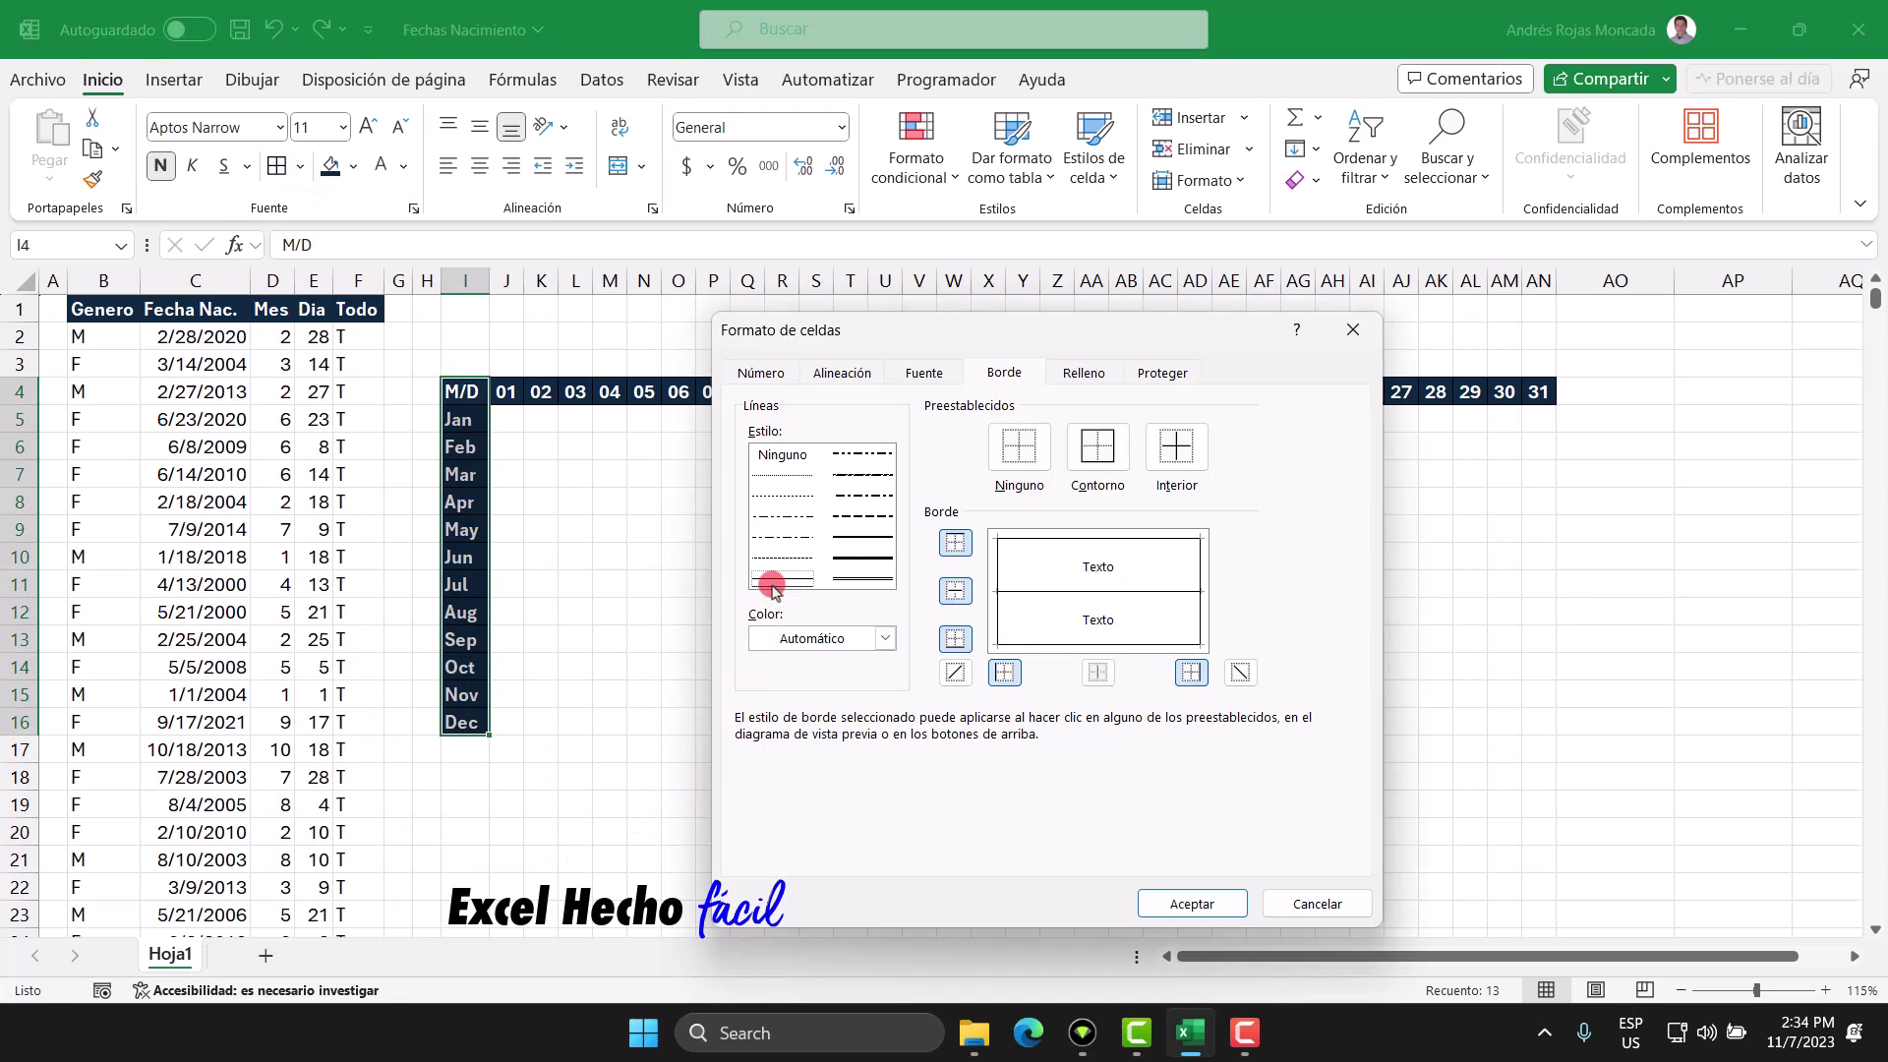
{"action": "left_click", "coordinate": [885, 638]}
{"action": "left_click", "coordinate": [767, 737]}
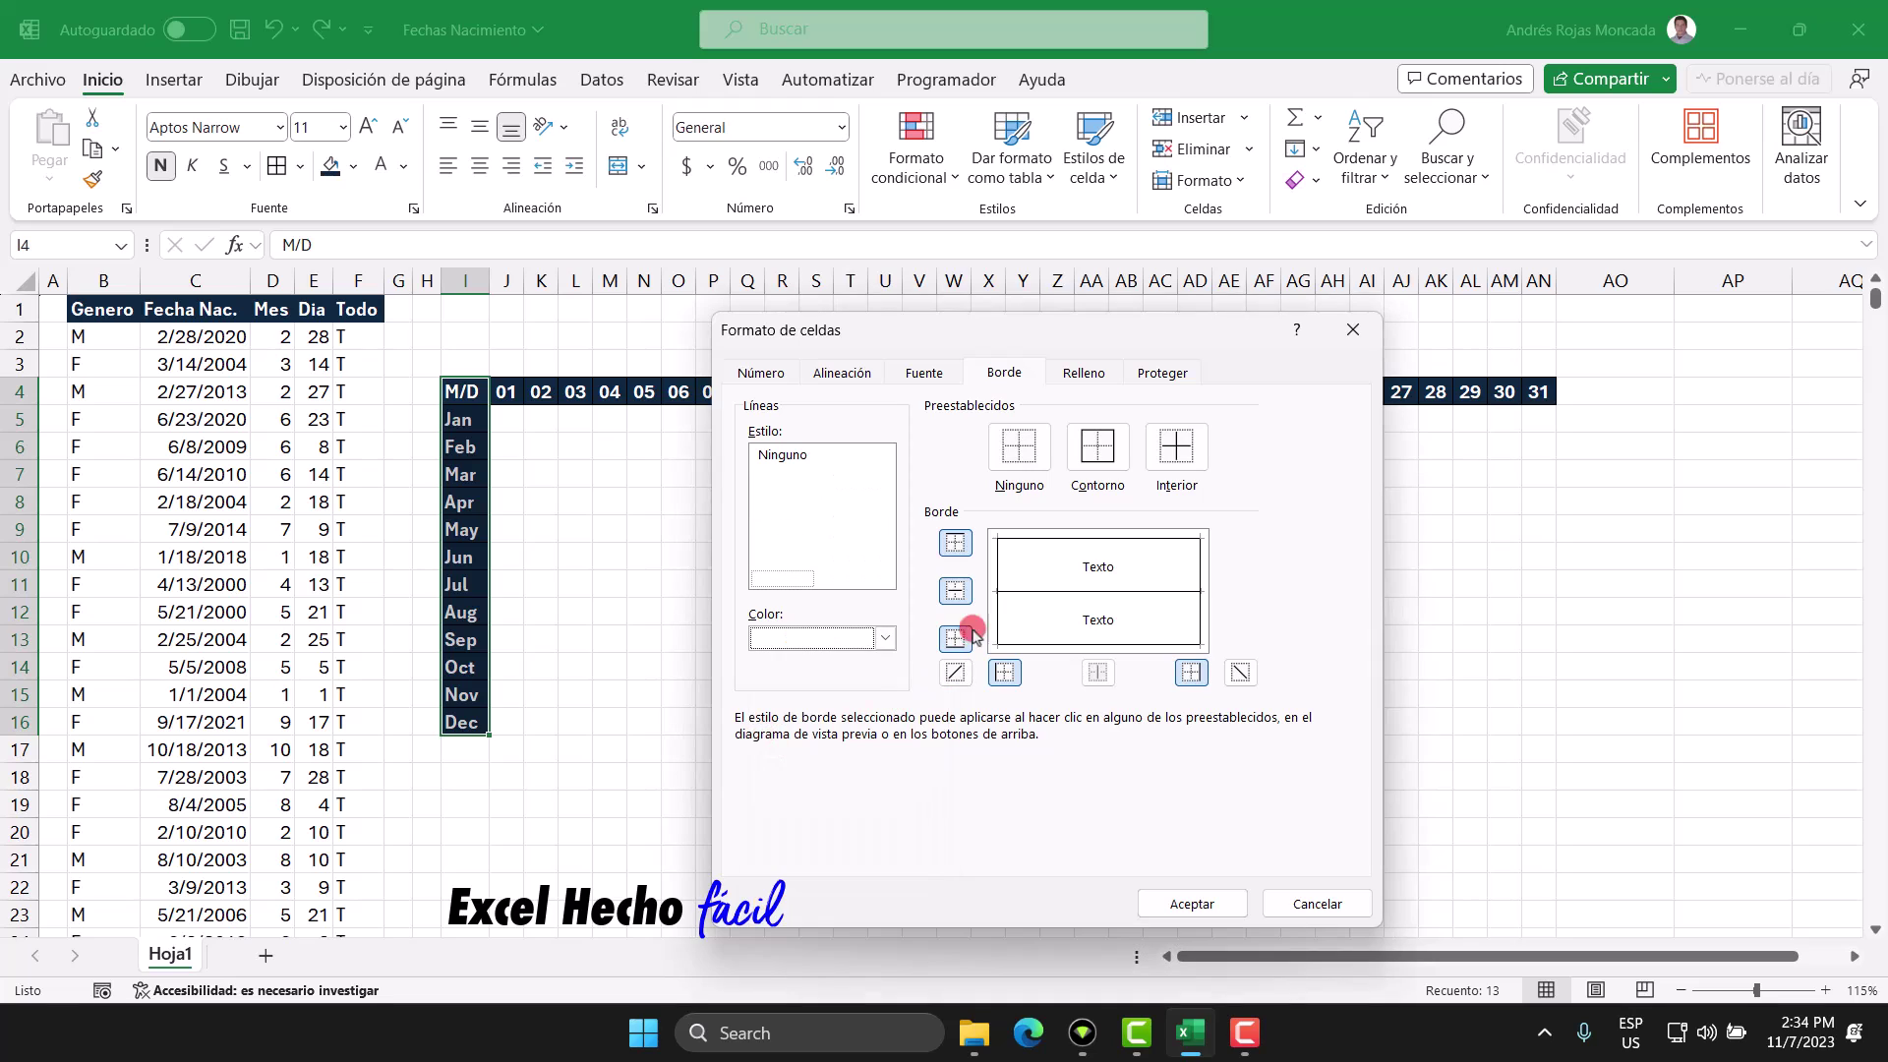
{"action": "left_click", "coordinate": [951, 592]}
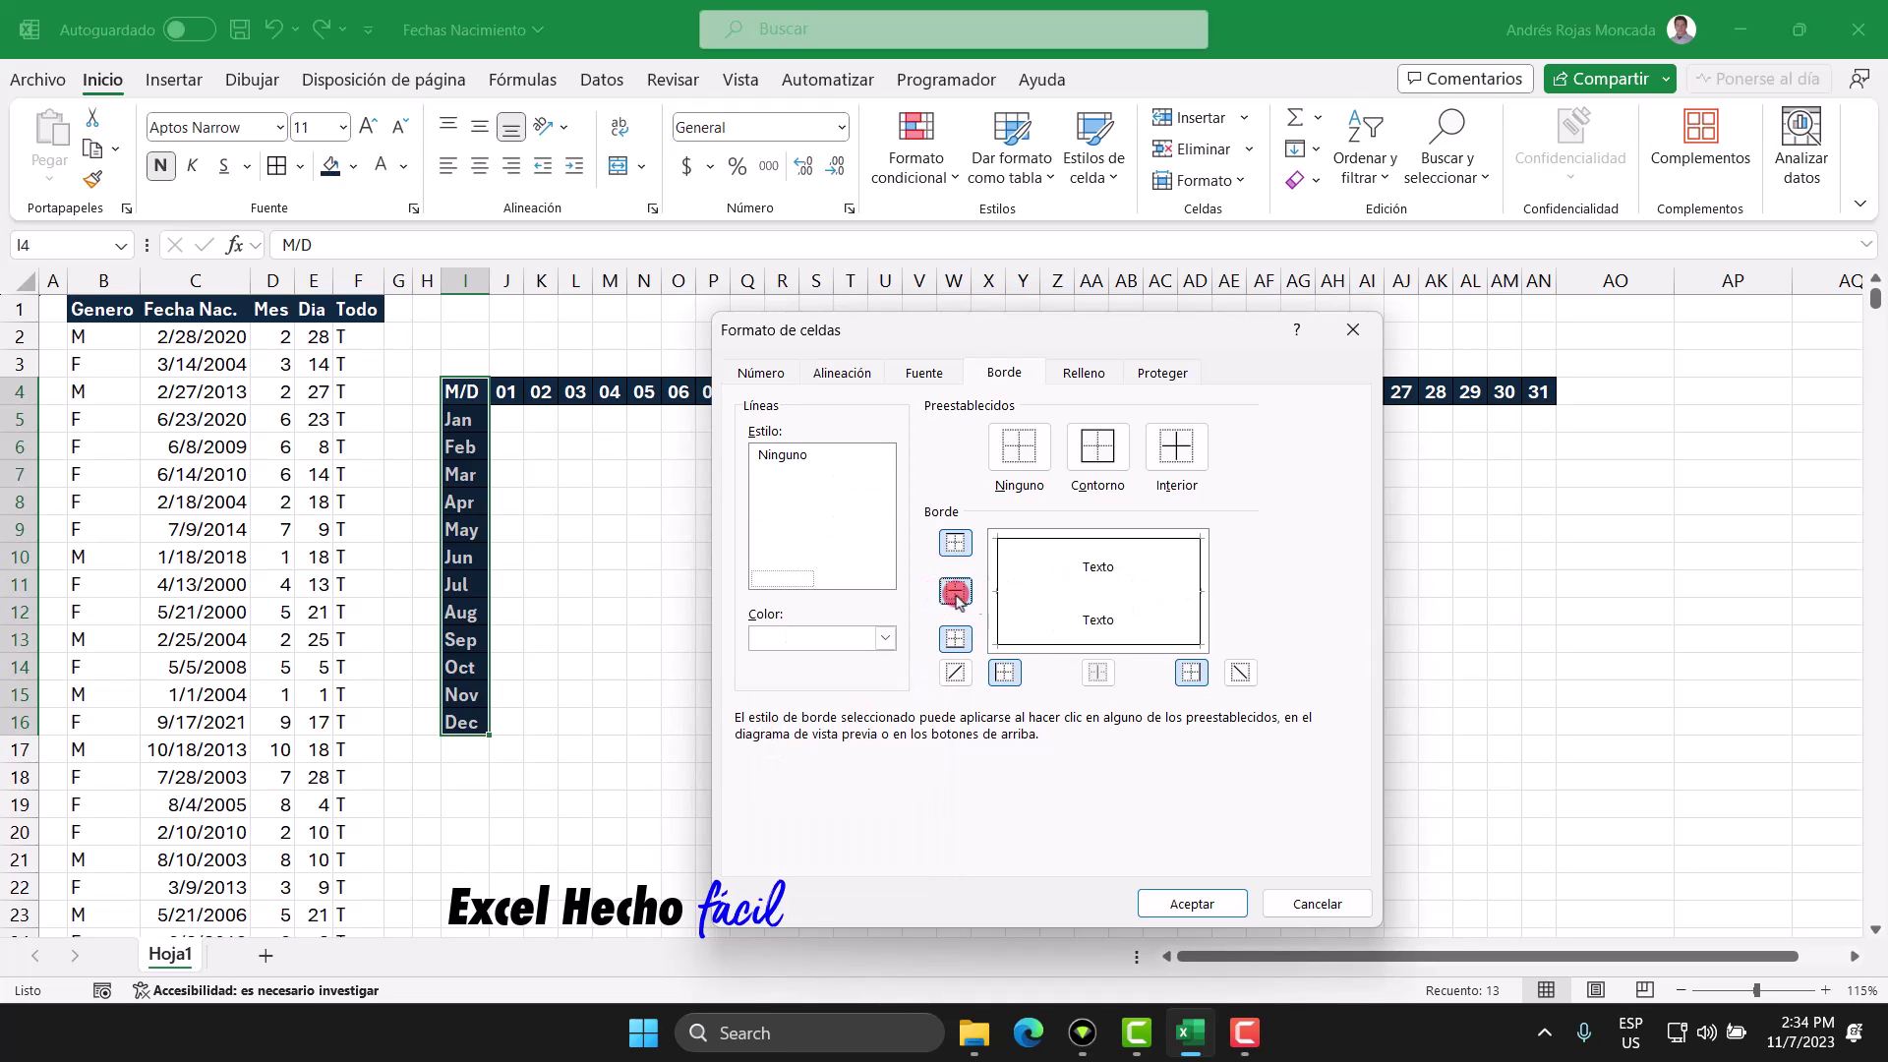
{"action": "left_click", "coordinate": [1209, 902]}
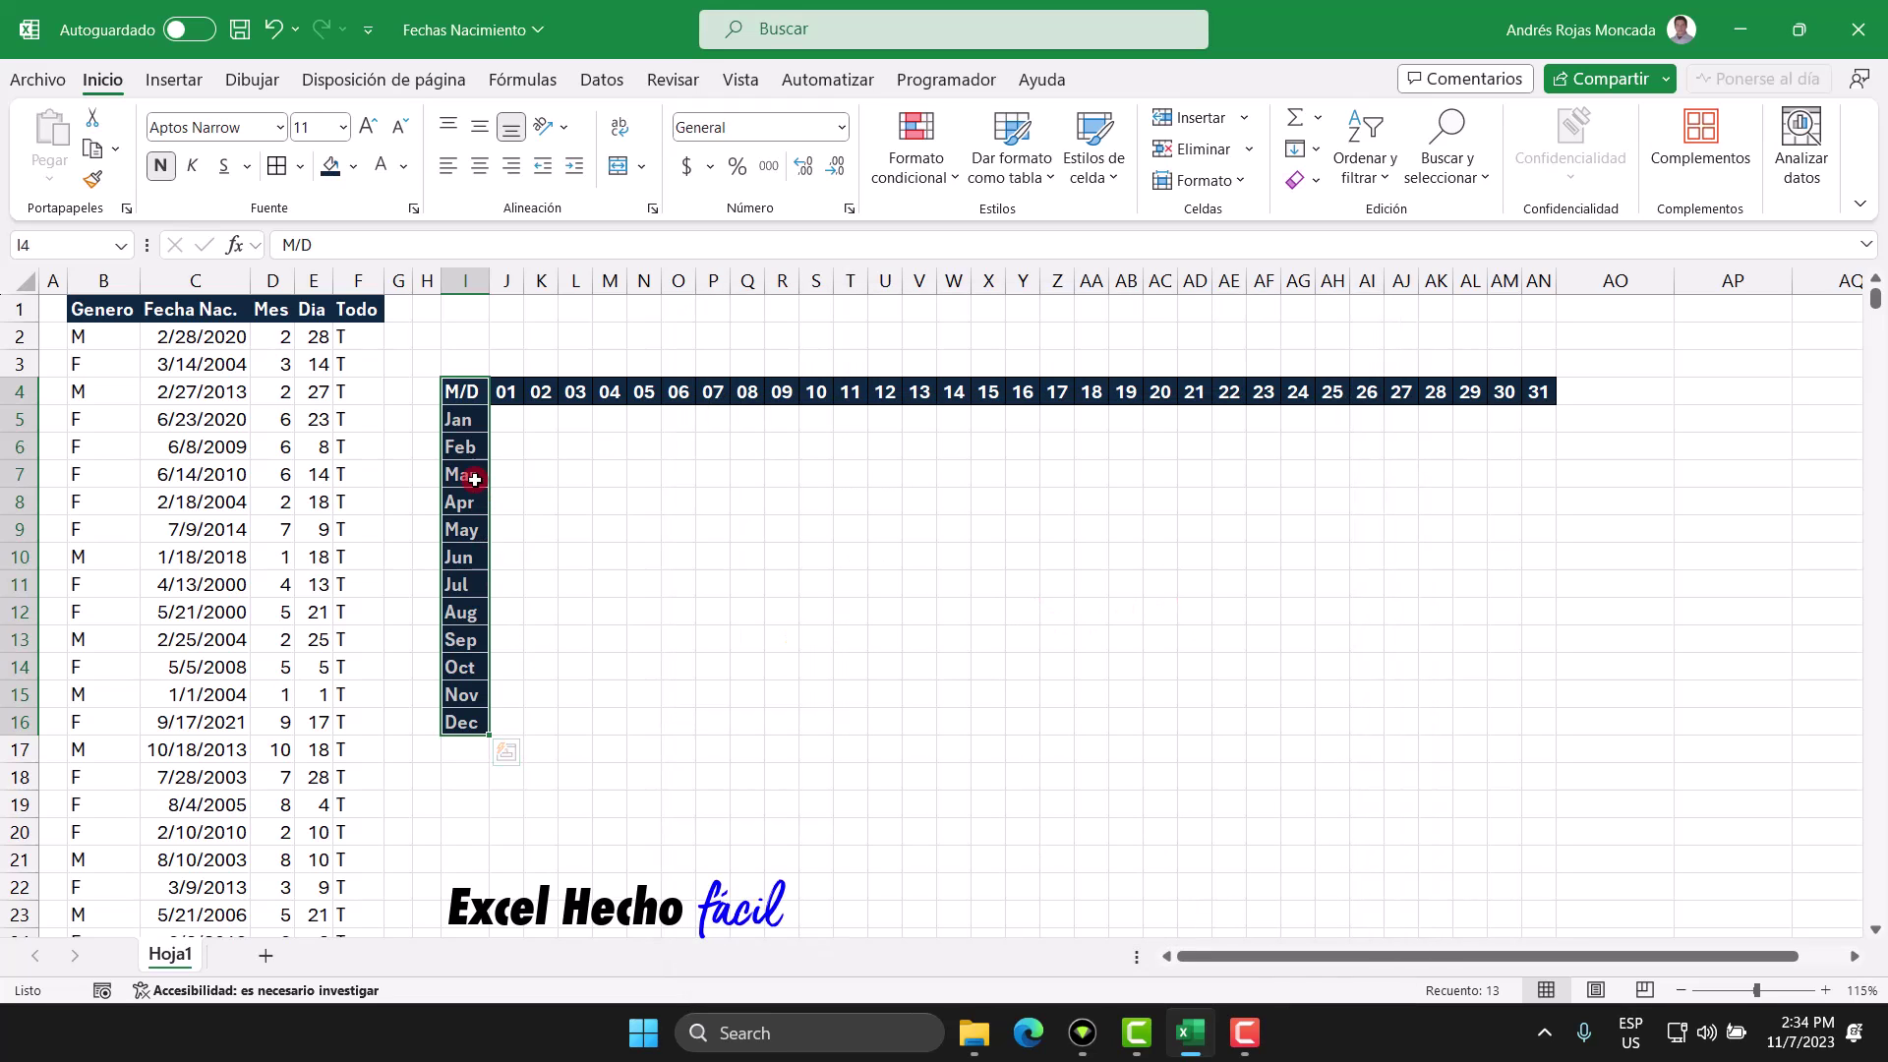
{"action": "left_click", "coordinate": [505, 418]}
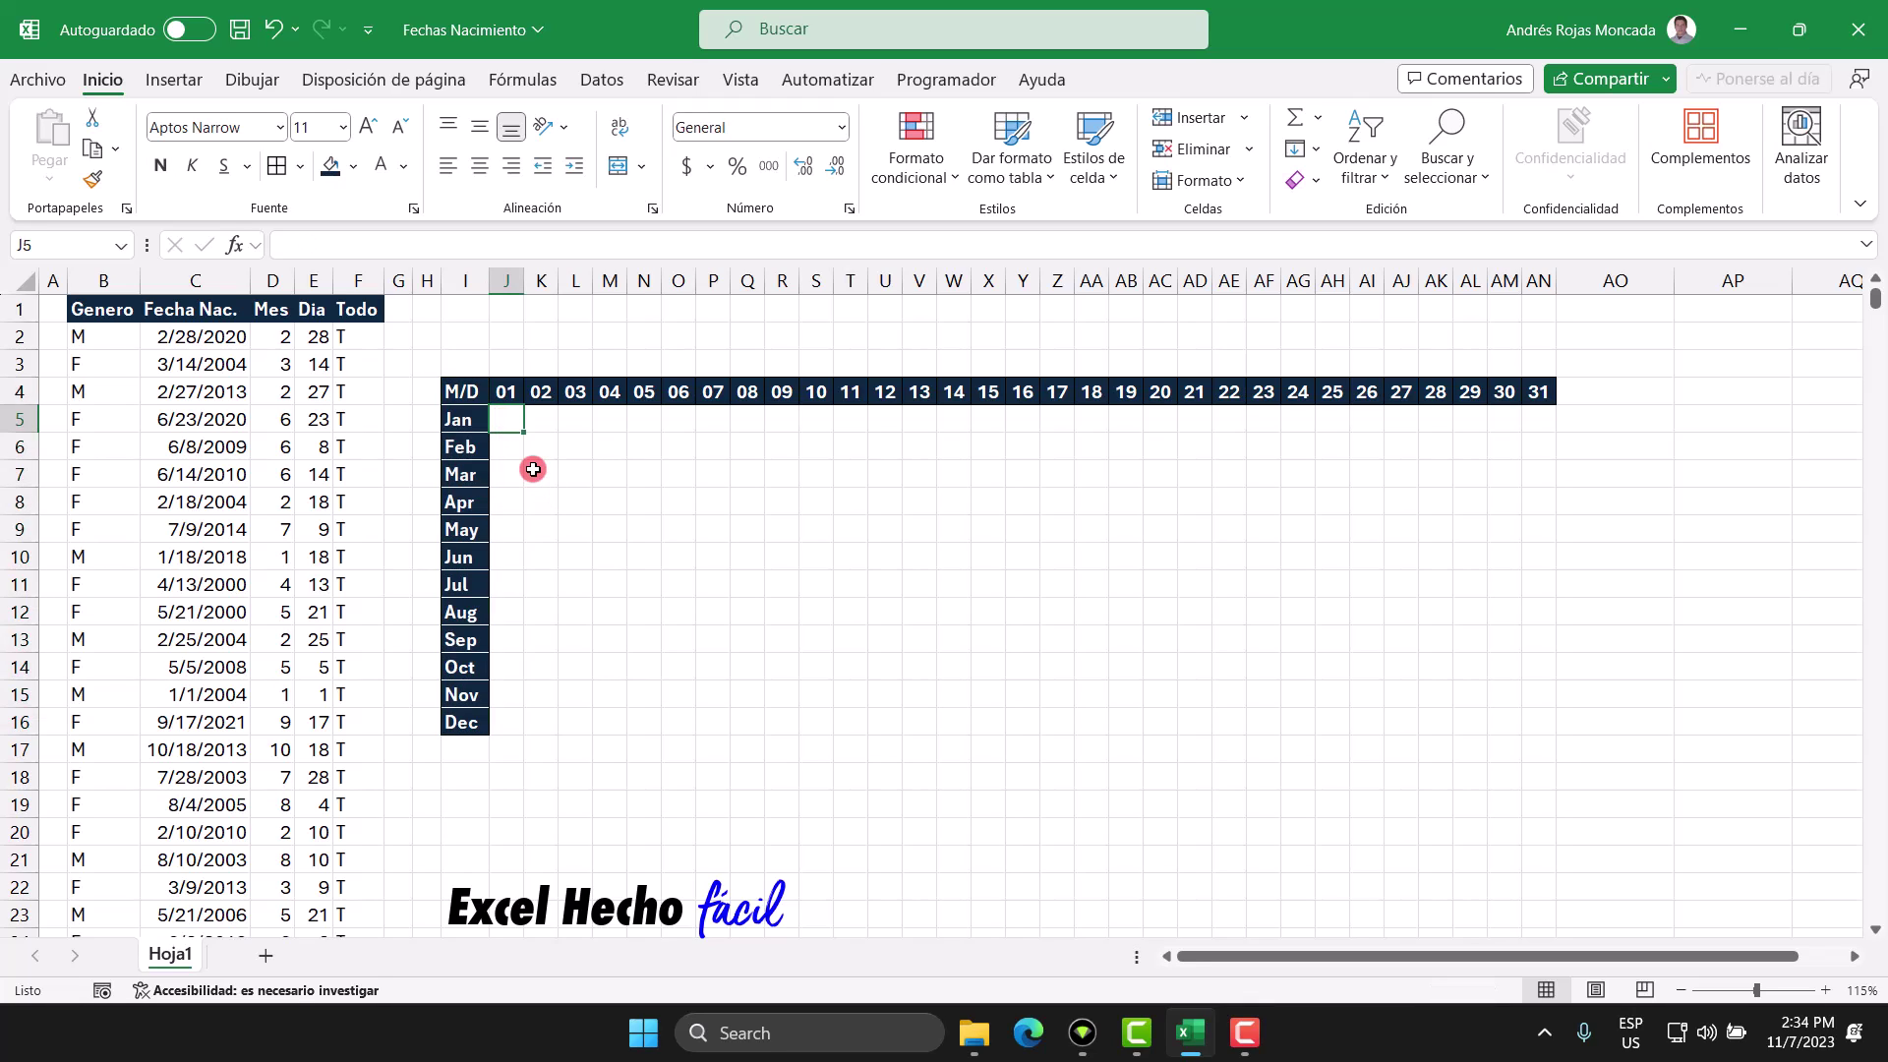
Apply thin white vertical inner borders between the cells of the day header row I4:AN4
{"action": "left_click", "coordinate": [480, 395]}
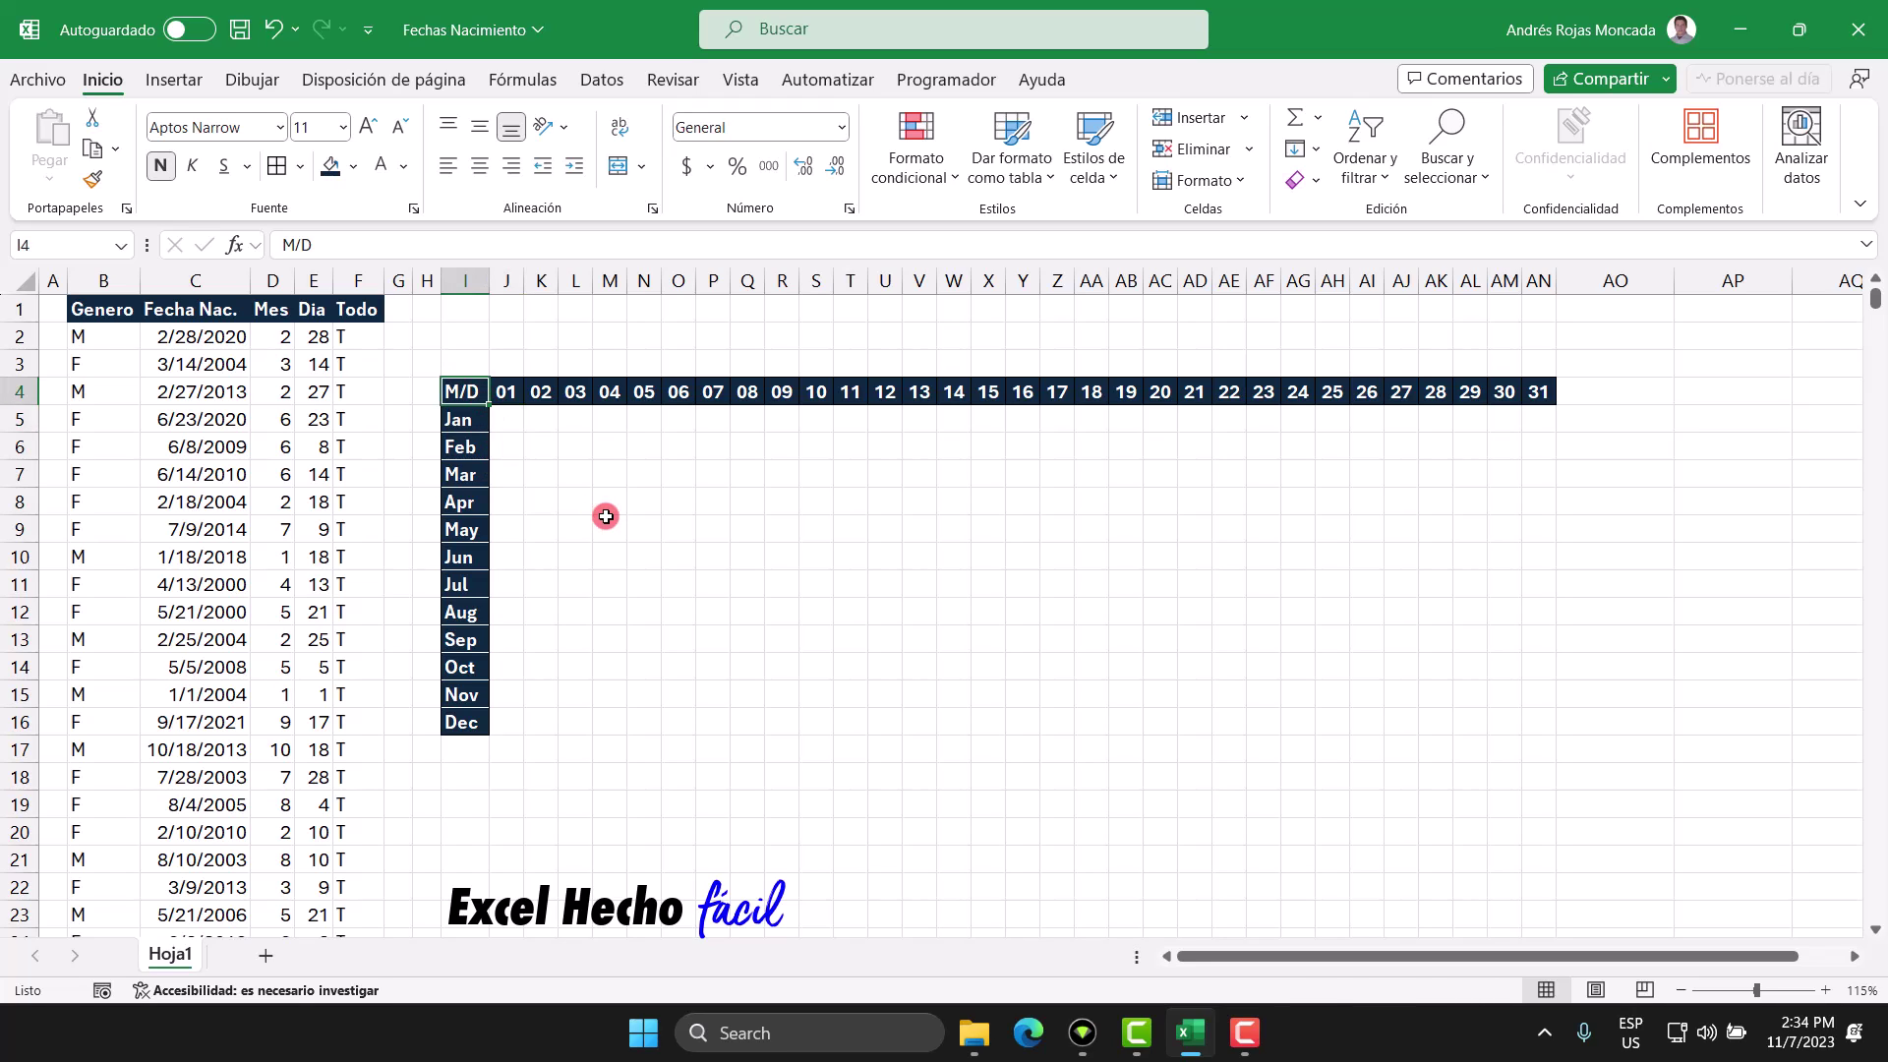
{"action": "key", "text": "ctrl+shift+Right"}
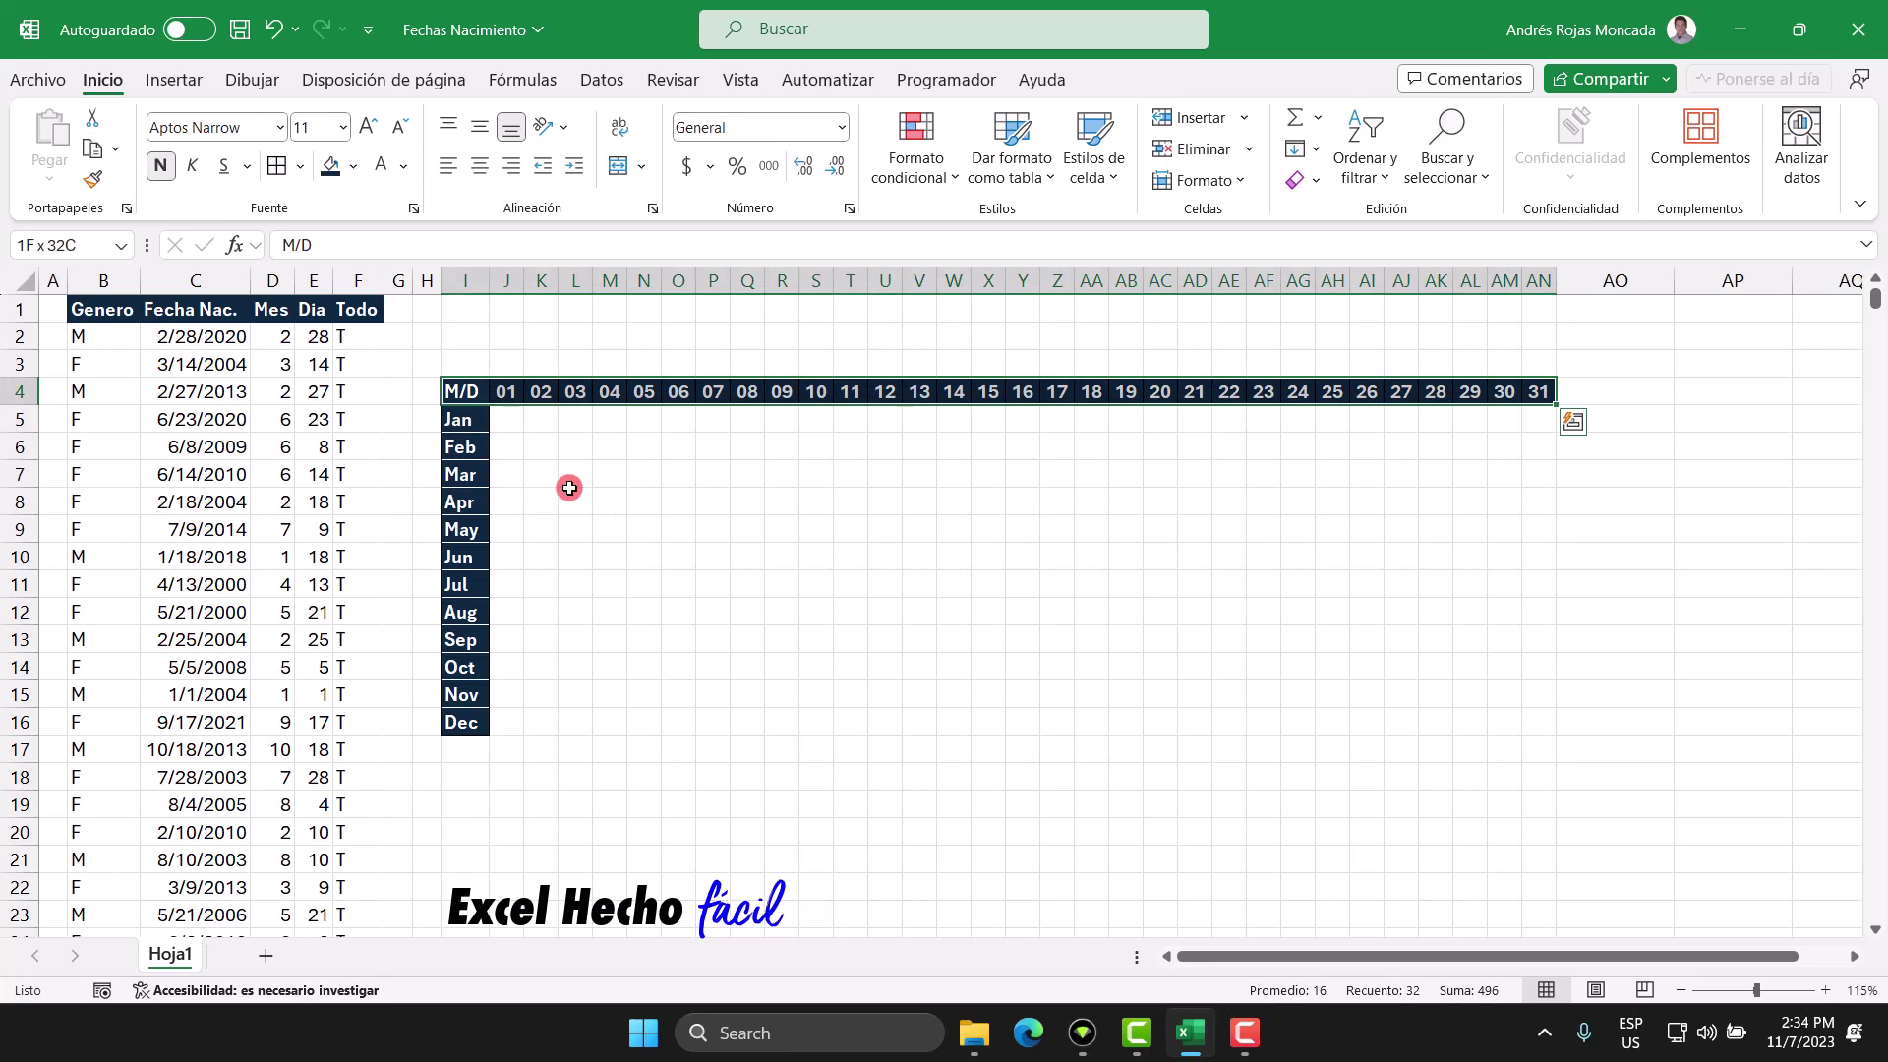
{"action": "key", "text": "ctrl+1"}
{"action": "left_click", "coordinate": [790, 578]}
{"action": "left_click", "coordinate": [873, 635]}
{"action": "left_click", "coordinate": [767, 741]}
{"action": "left_click", "coordinate": [1097, 672]}
{"action": "left_click", "coordinate": [1193, 903]}
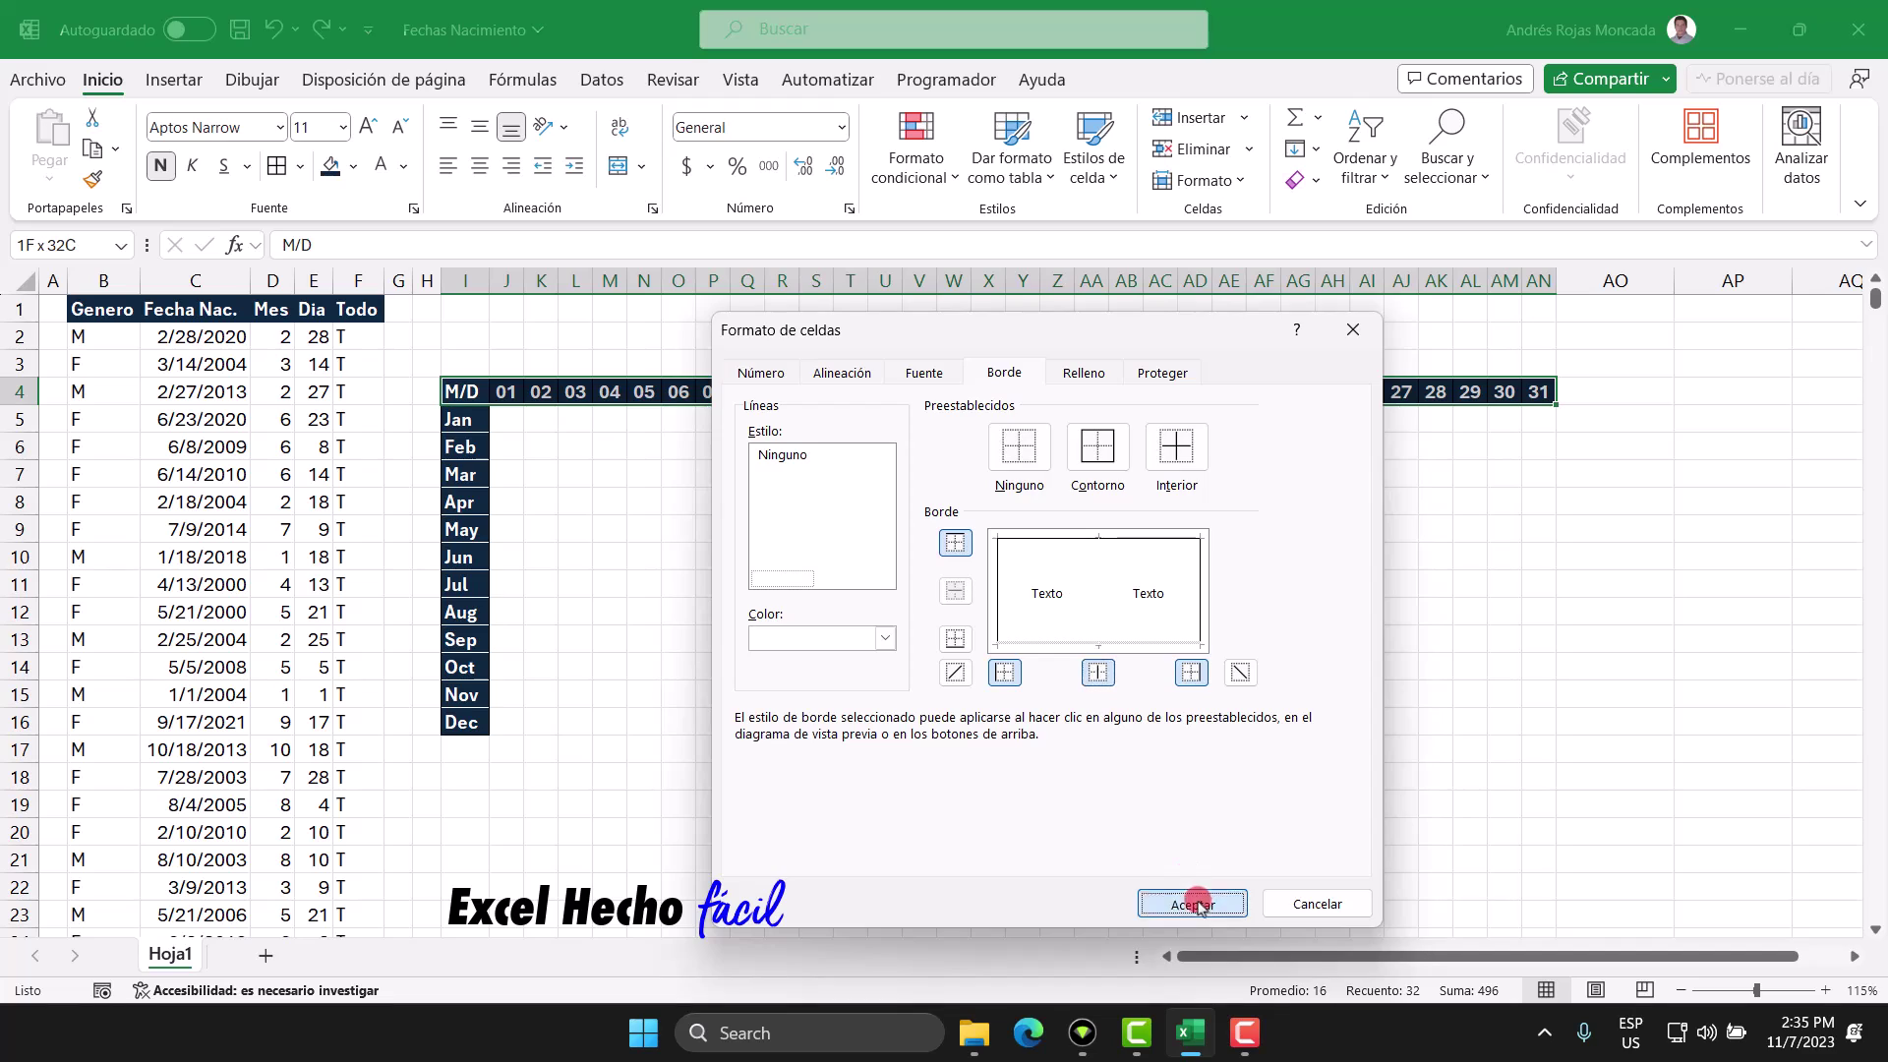
{"action": "left_click", "coordinate": [513, 421]}
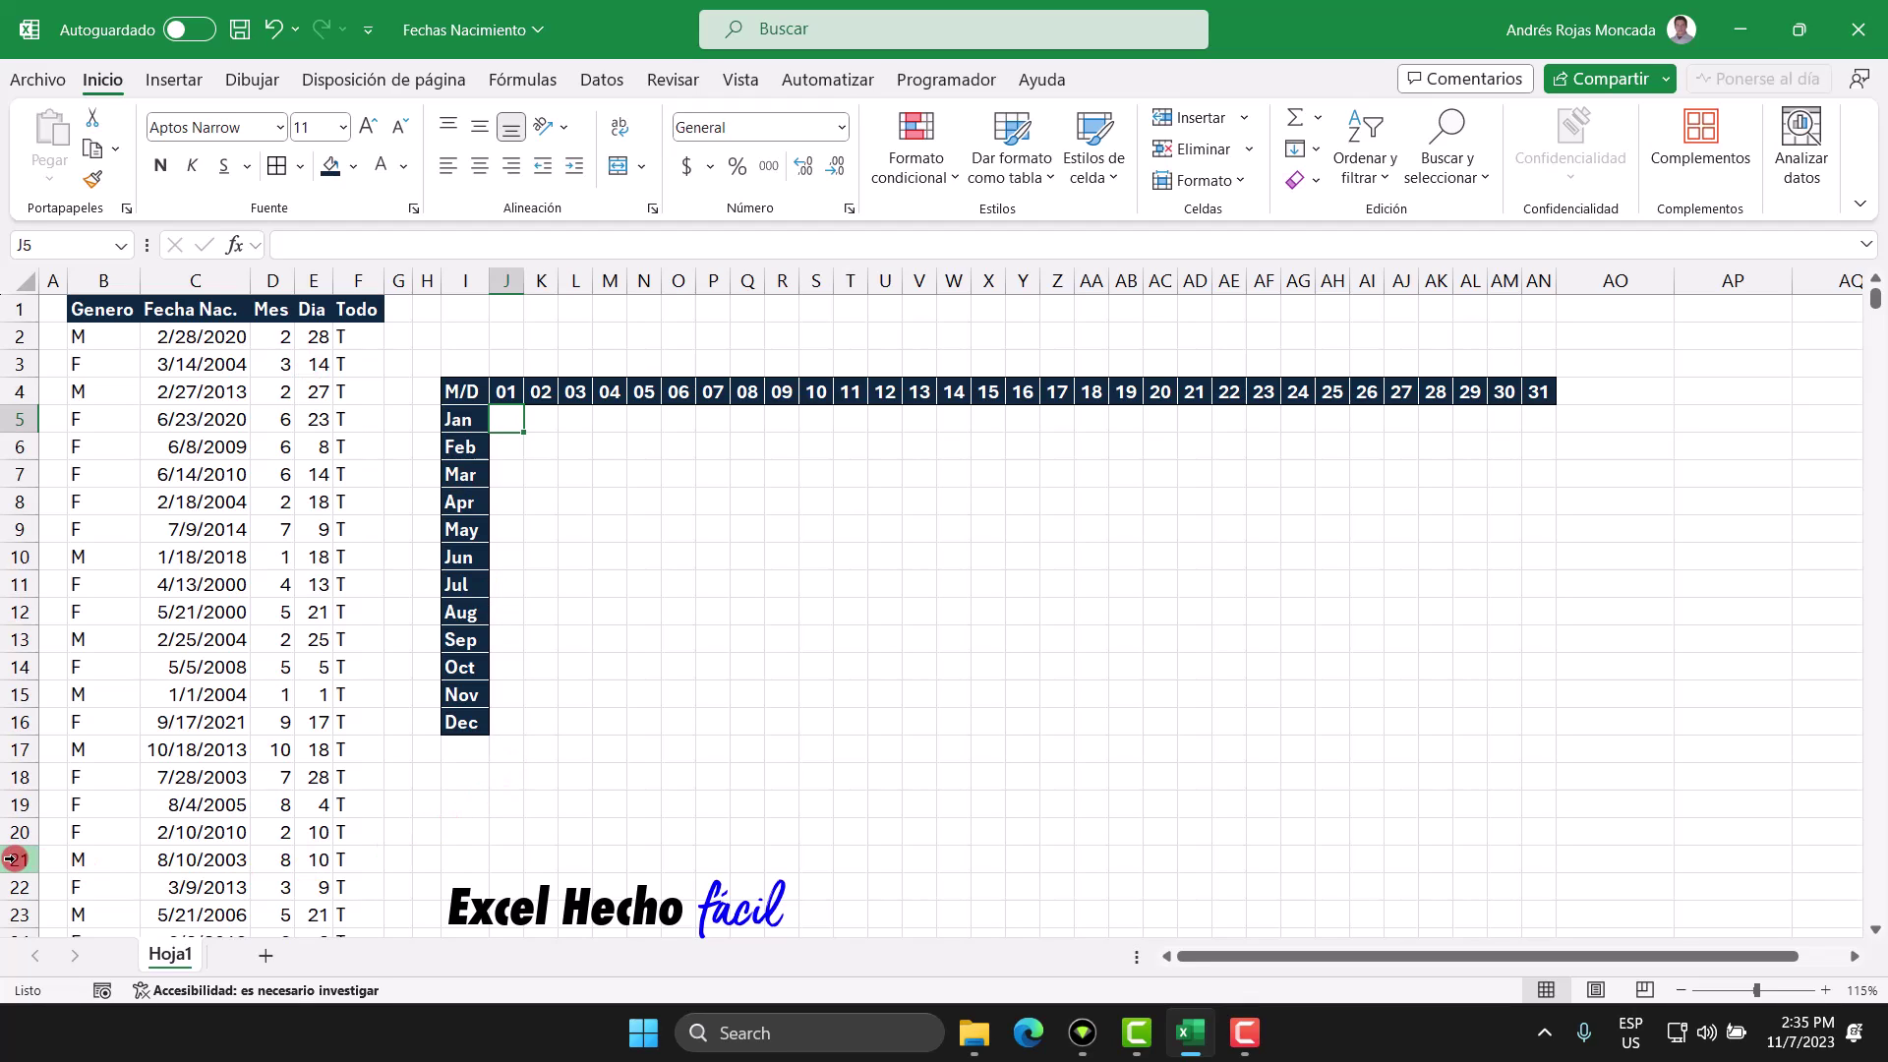
Enter the label "Genero:" in J21 and format J21:L21 with a dark blue fill and bold white text
{"action": "left_click", "coordinate": [504, 857]}
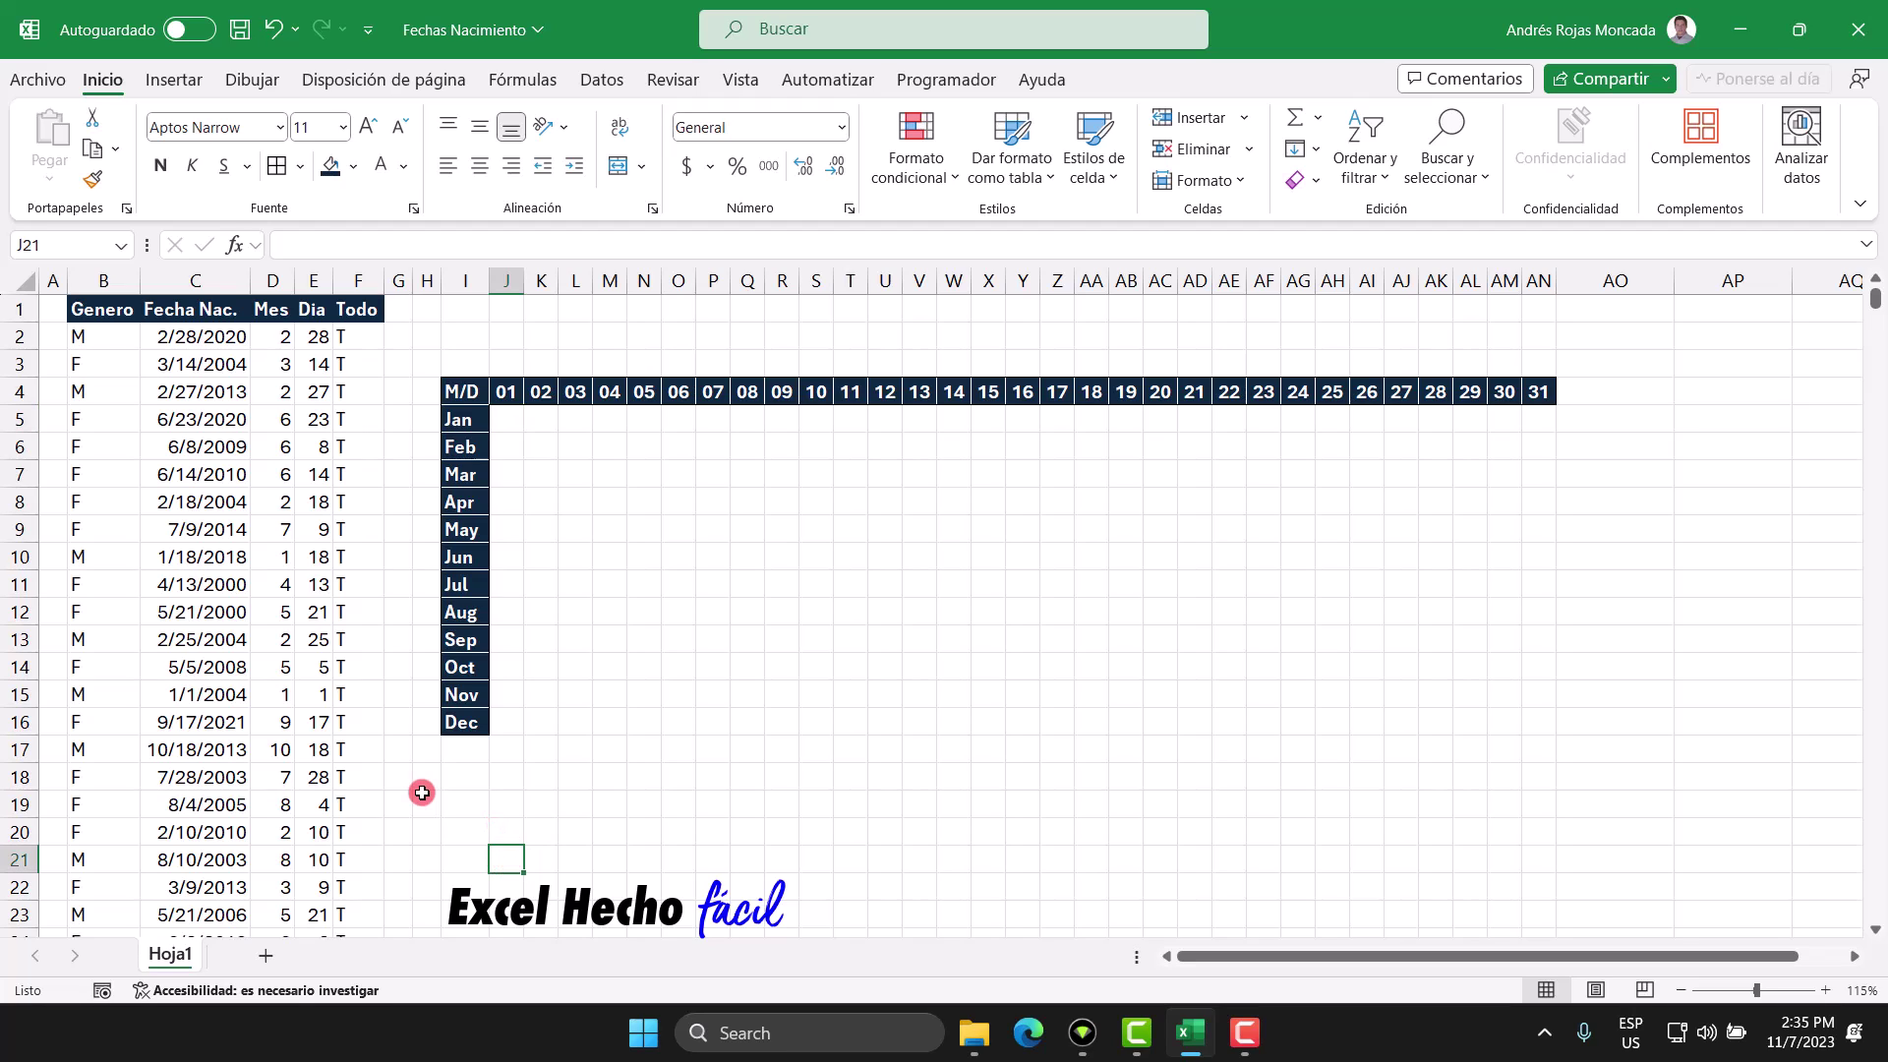
{"action": "type", "text": "Genero:"}
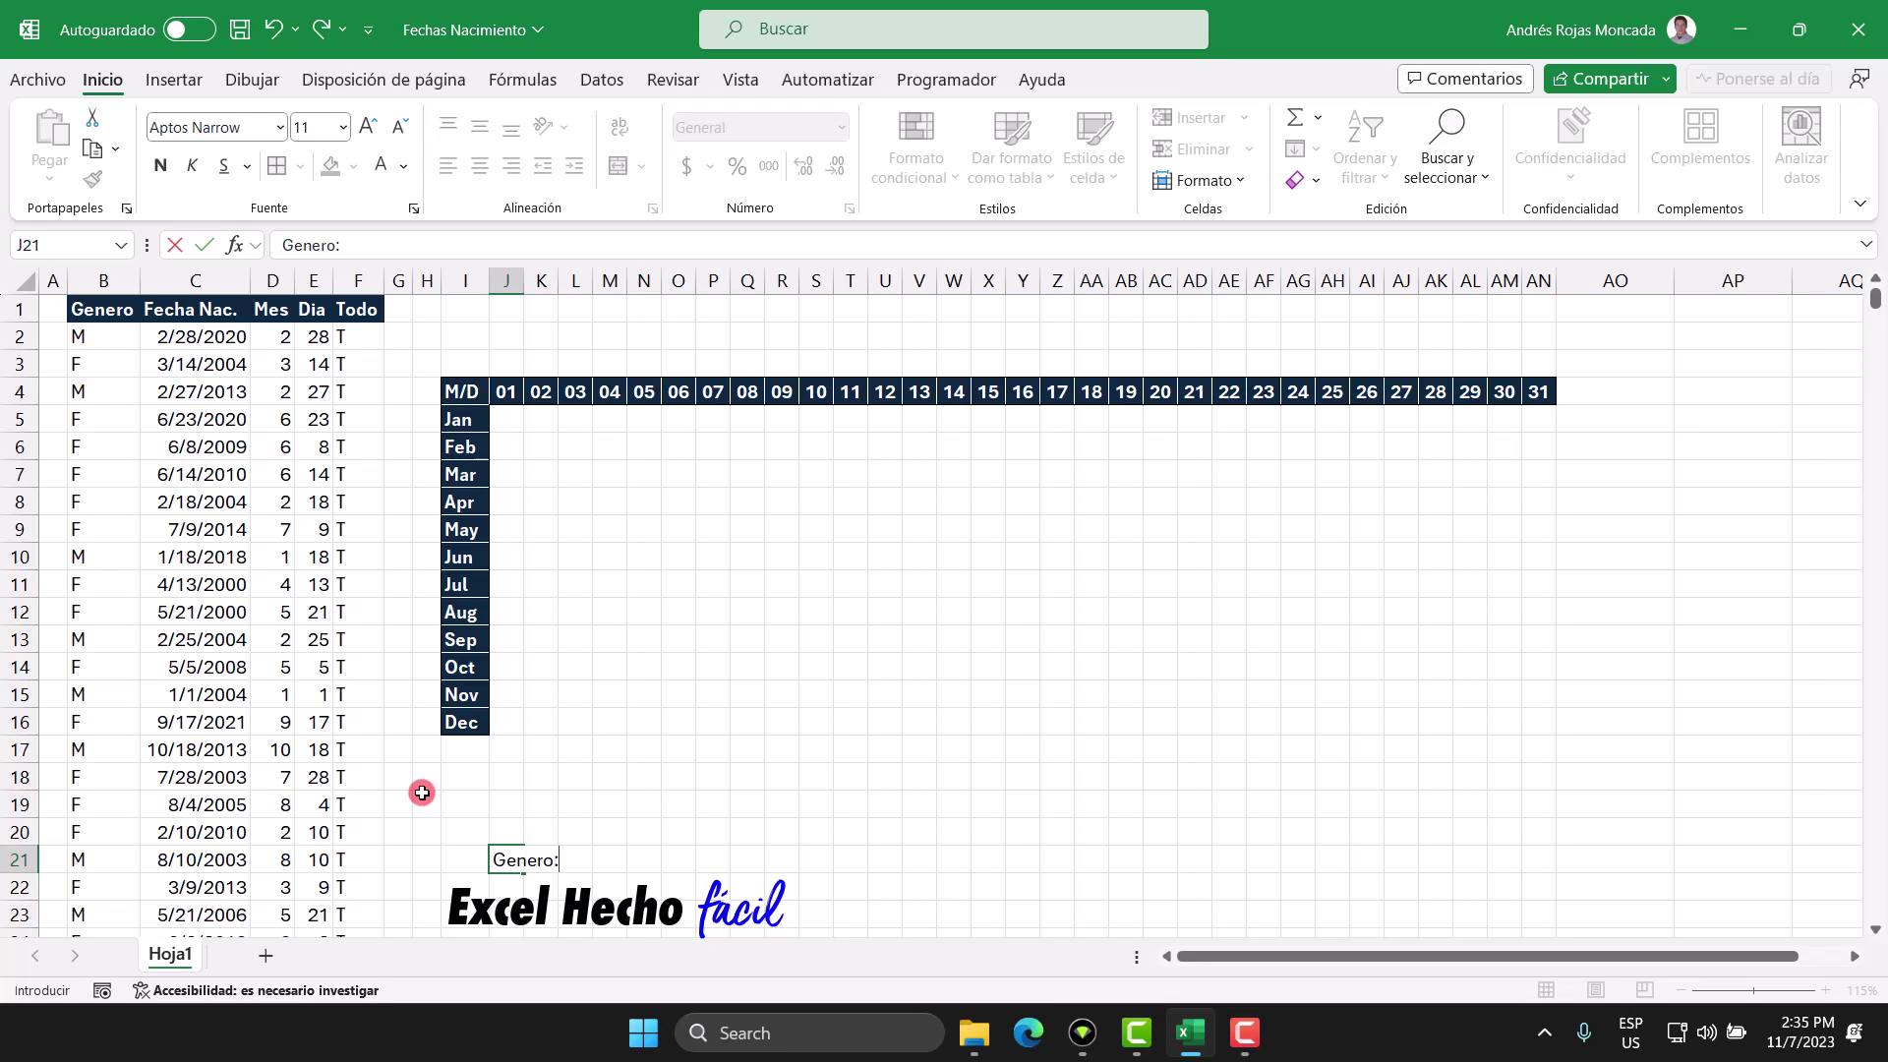
{"action": "key", "text": "Return"}
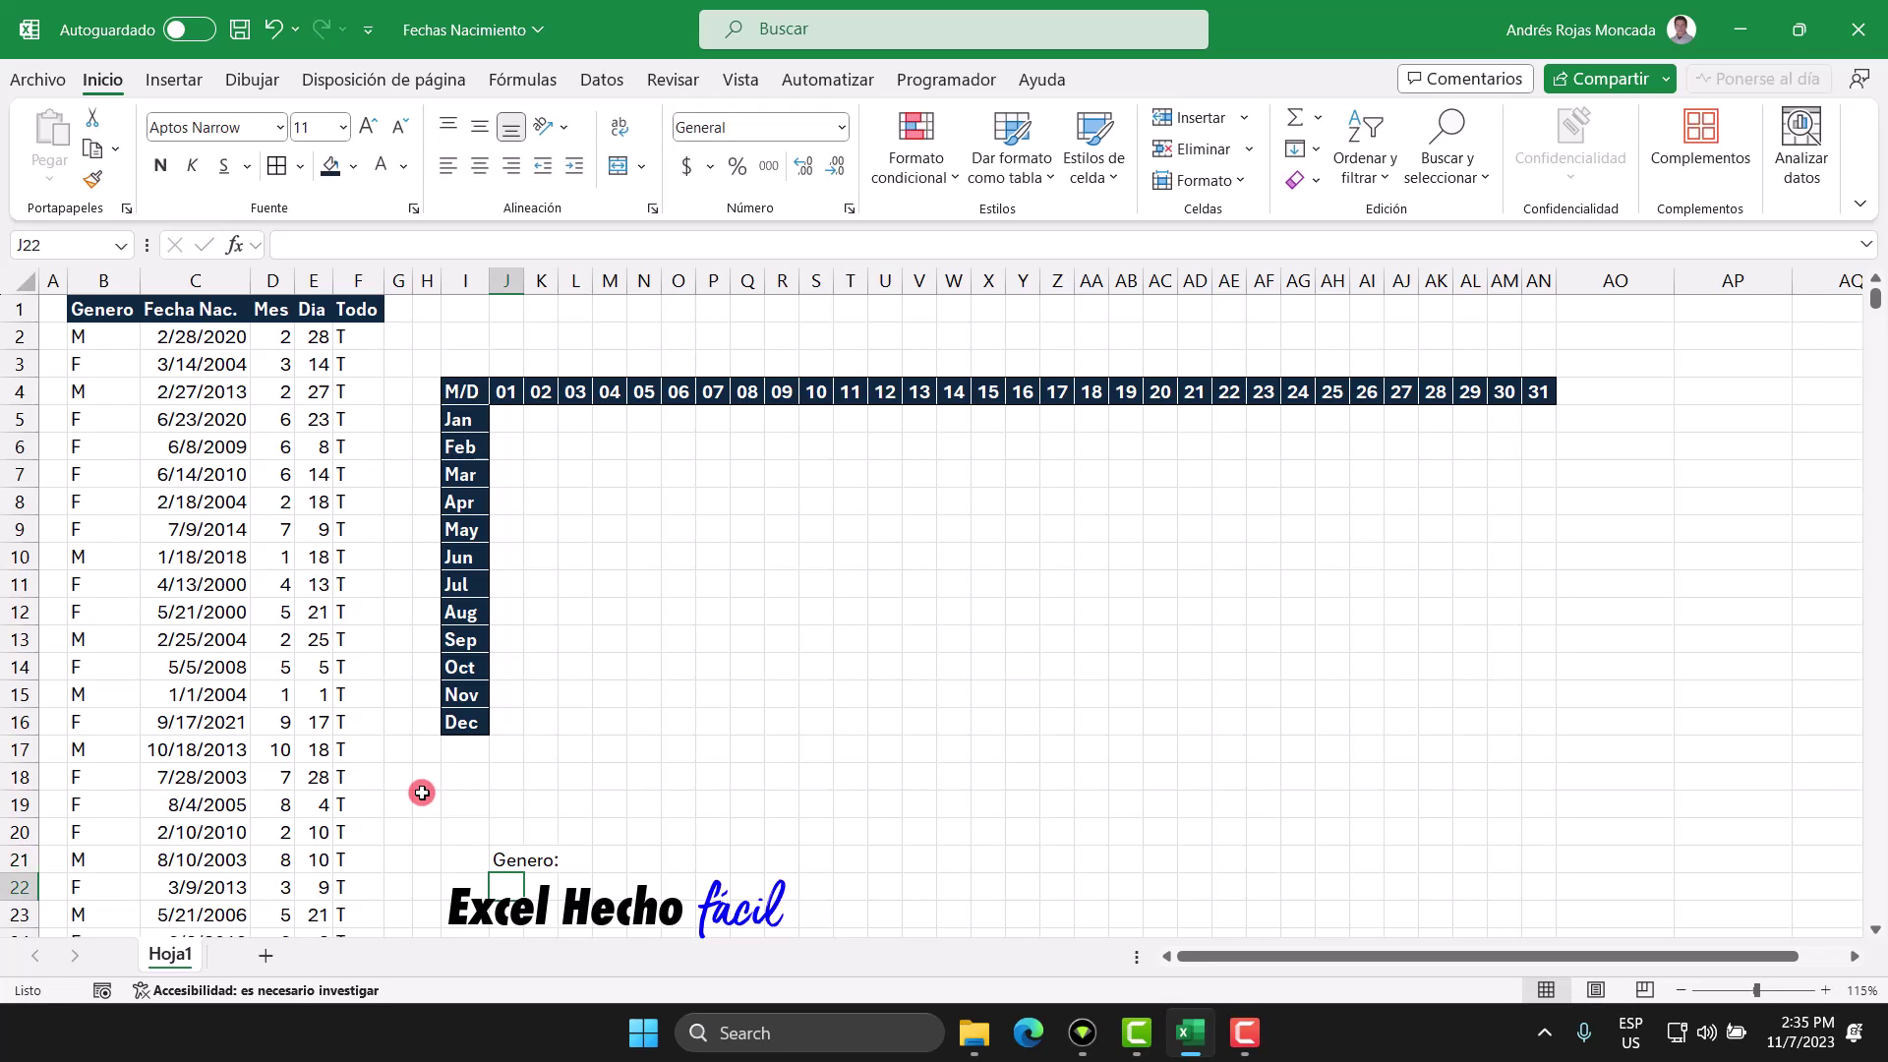
{"action": "left_click_drag", "start_coordinate": [573, 853], "coordinate": [511, 867]}
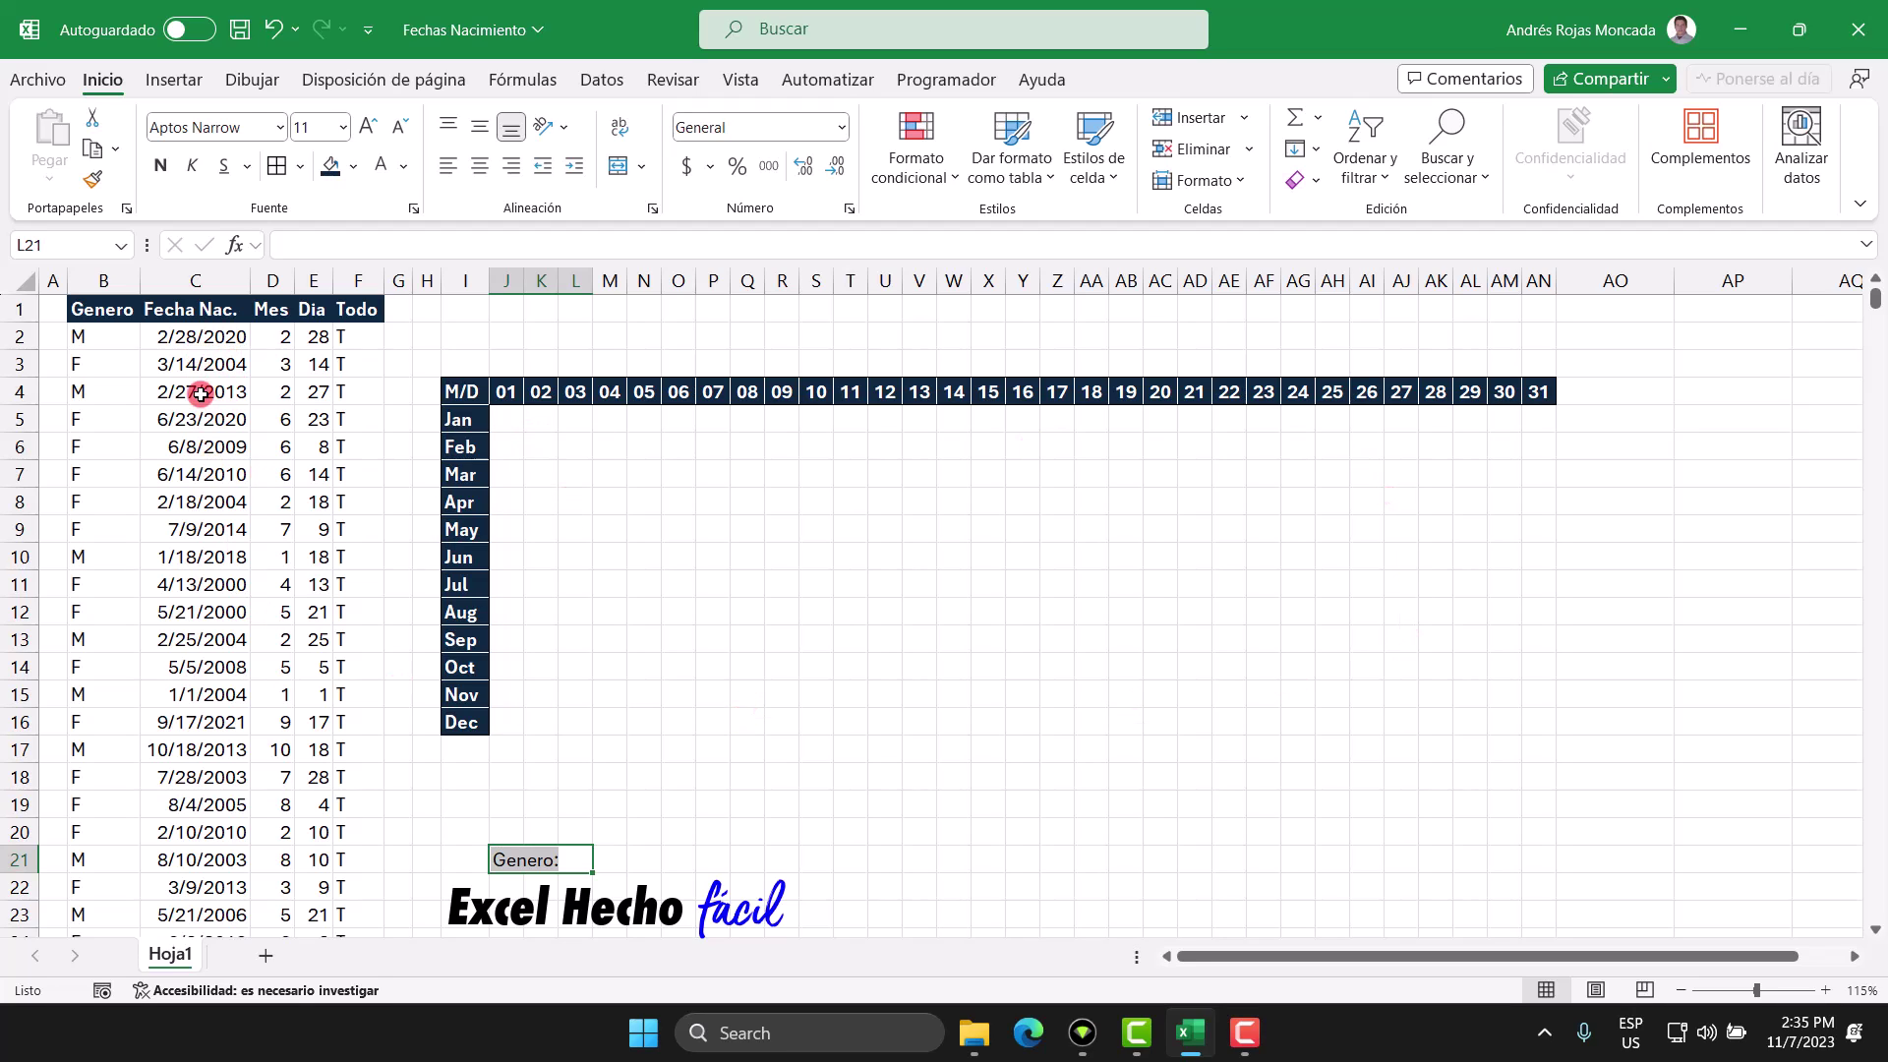
{"action": "left_click", "coordinate": [329, 164]}
{"action": "left_click", "coordinate": [160, 165]}
Add a data validation drop-down list to M21 with the source values F,M,T
{"action": "left_click", "coordinate": [608, 851]}
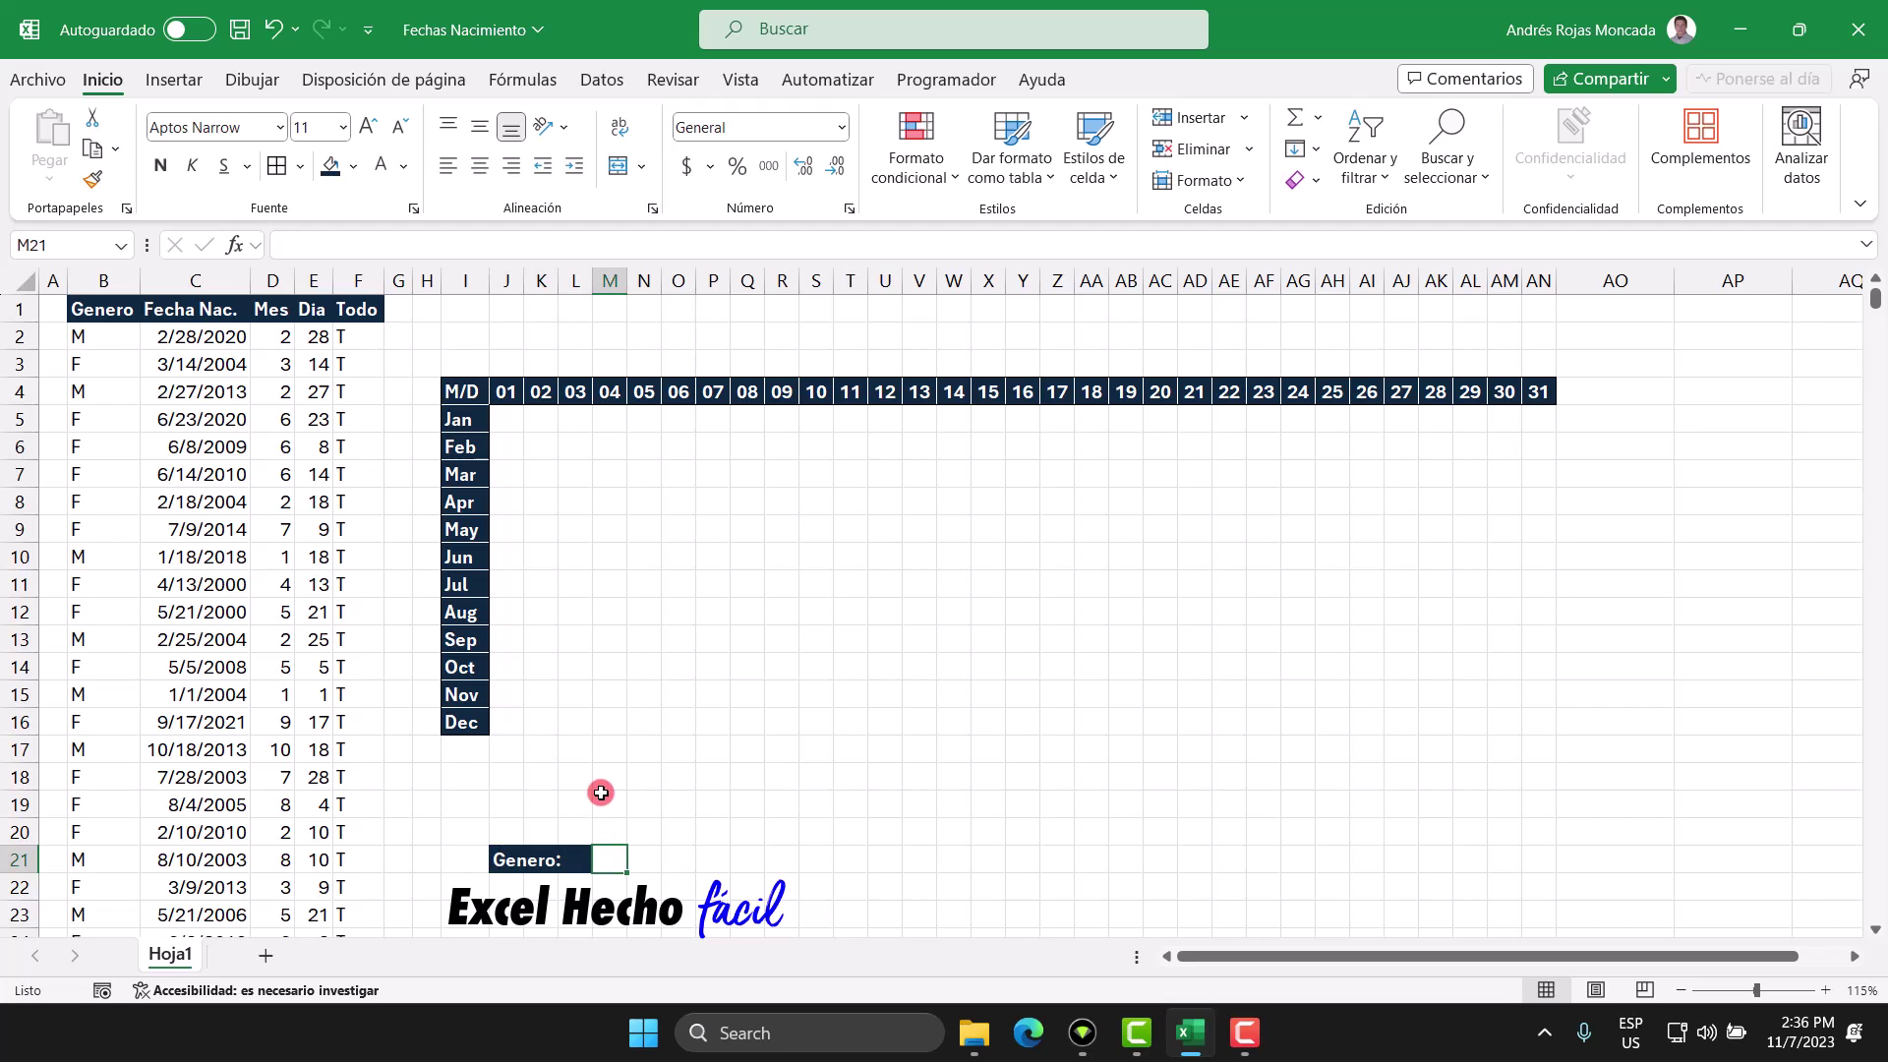
{"action": "left_click", "coordinate": [601, 79]}
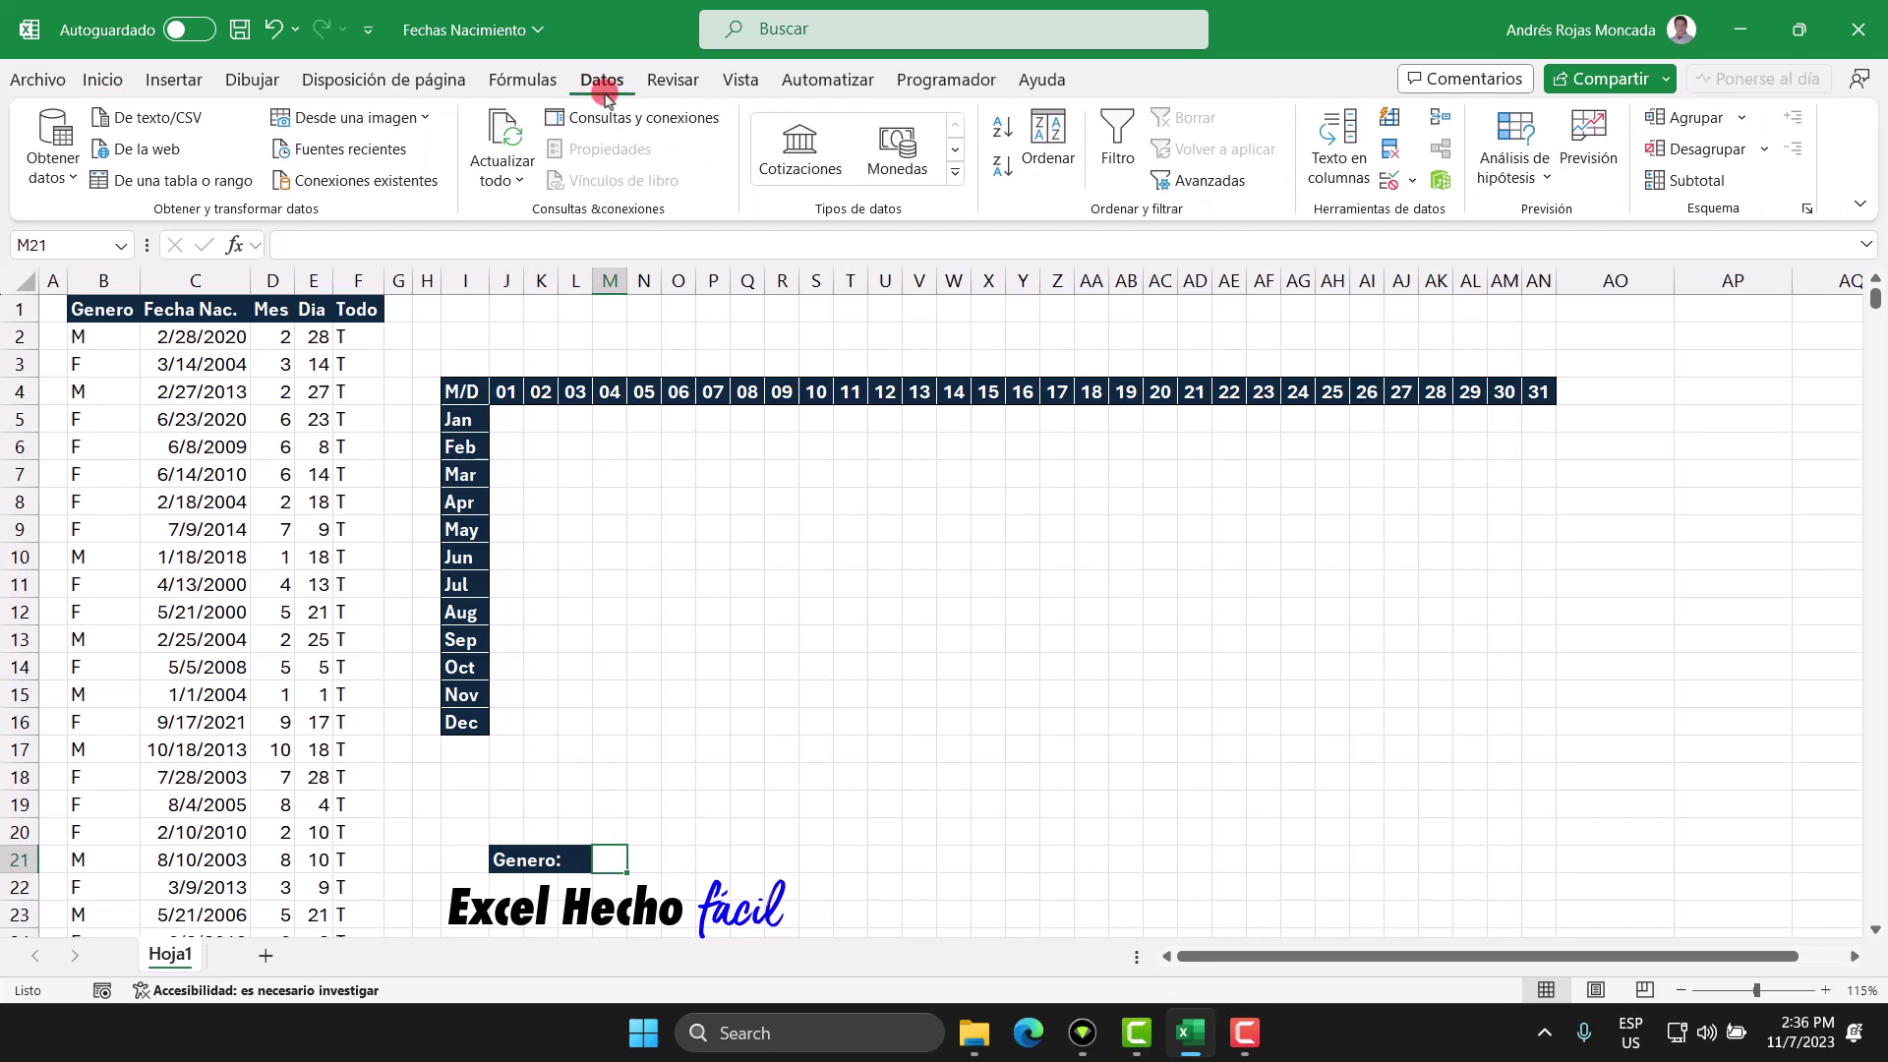
{"action": "left_click", "coordinate": [1389, 180]}
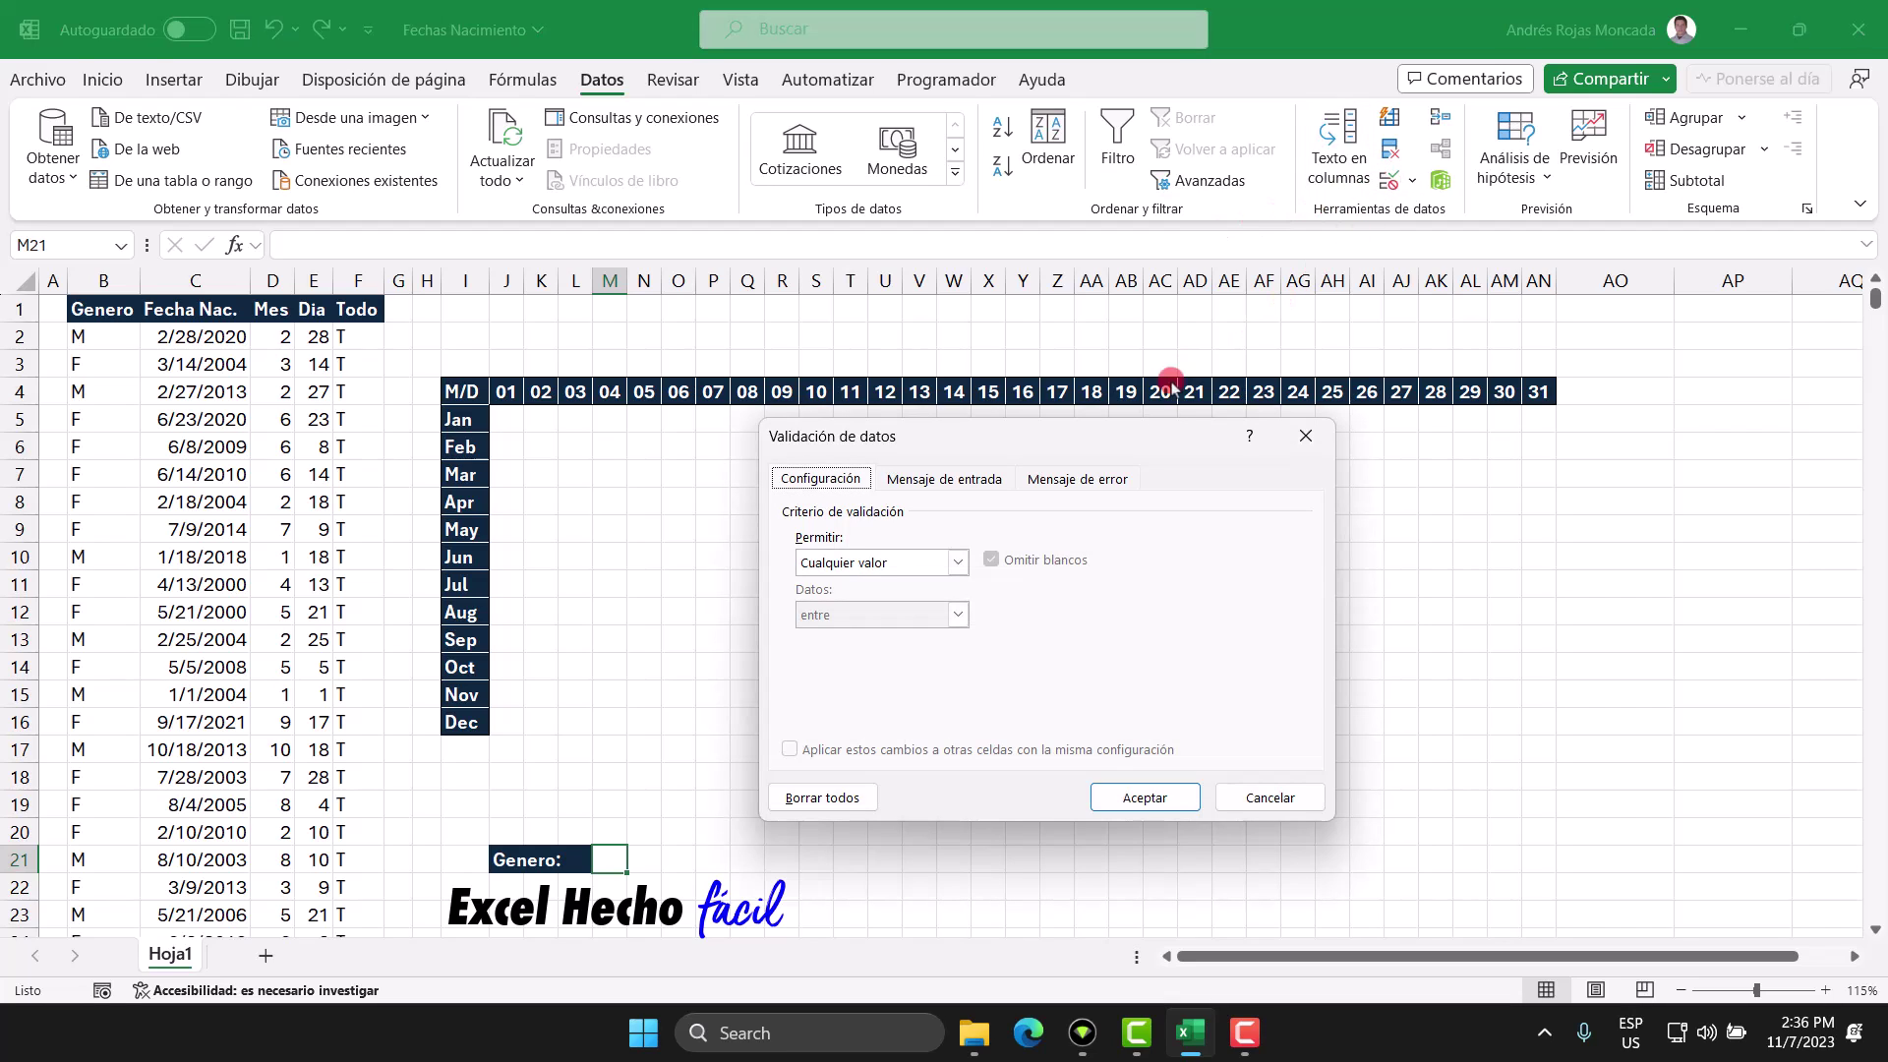
{"action": "left_click", "coordinate": [956, 563]}
{"action": "left_click", "coordinate": [826, 635]}
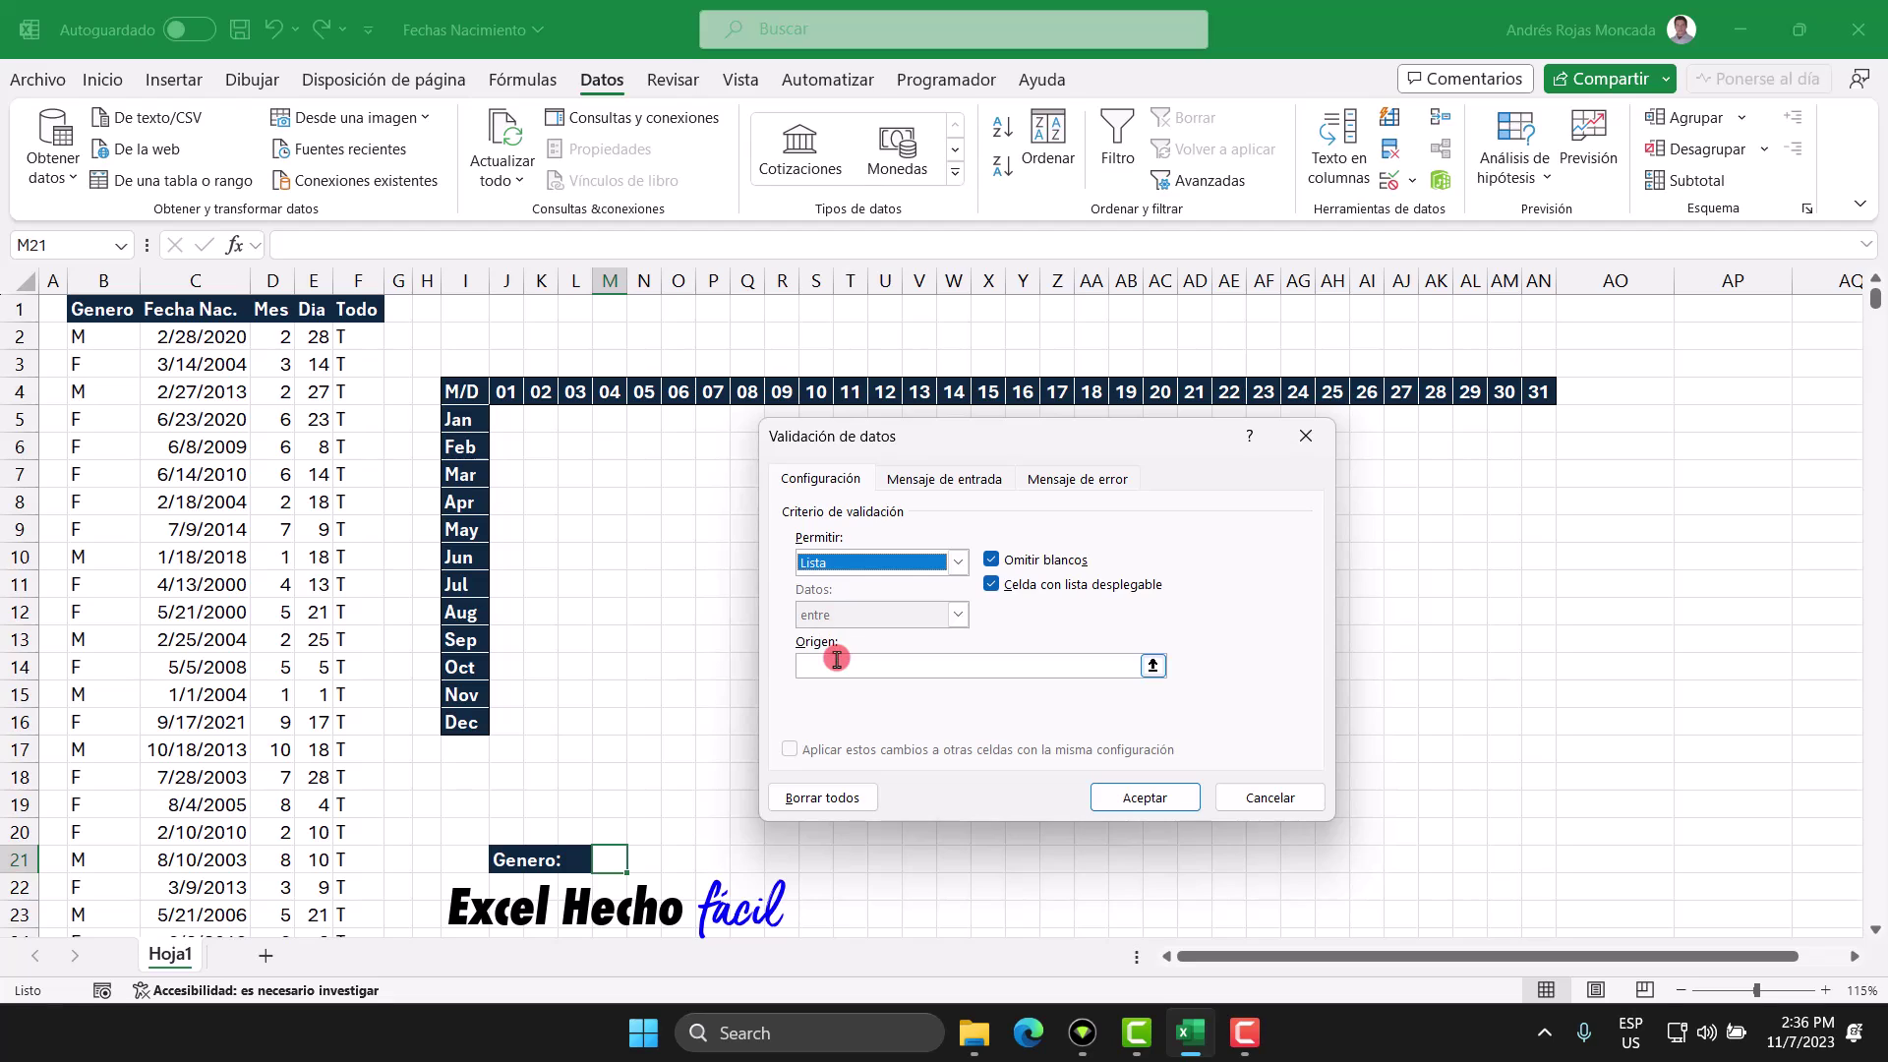
{"action": "left_click", "coordinate": [837, 664]}
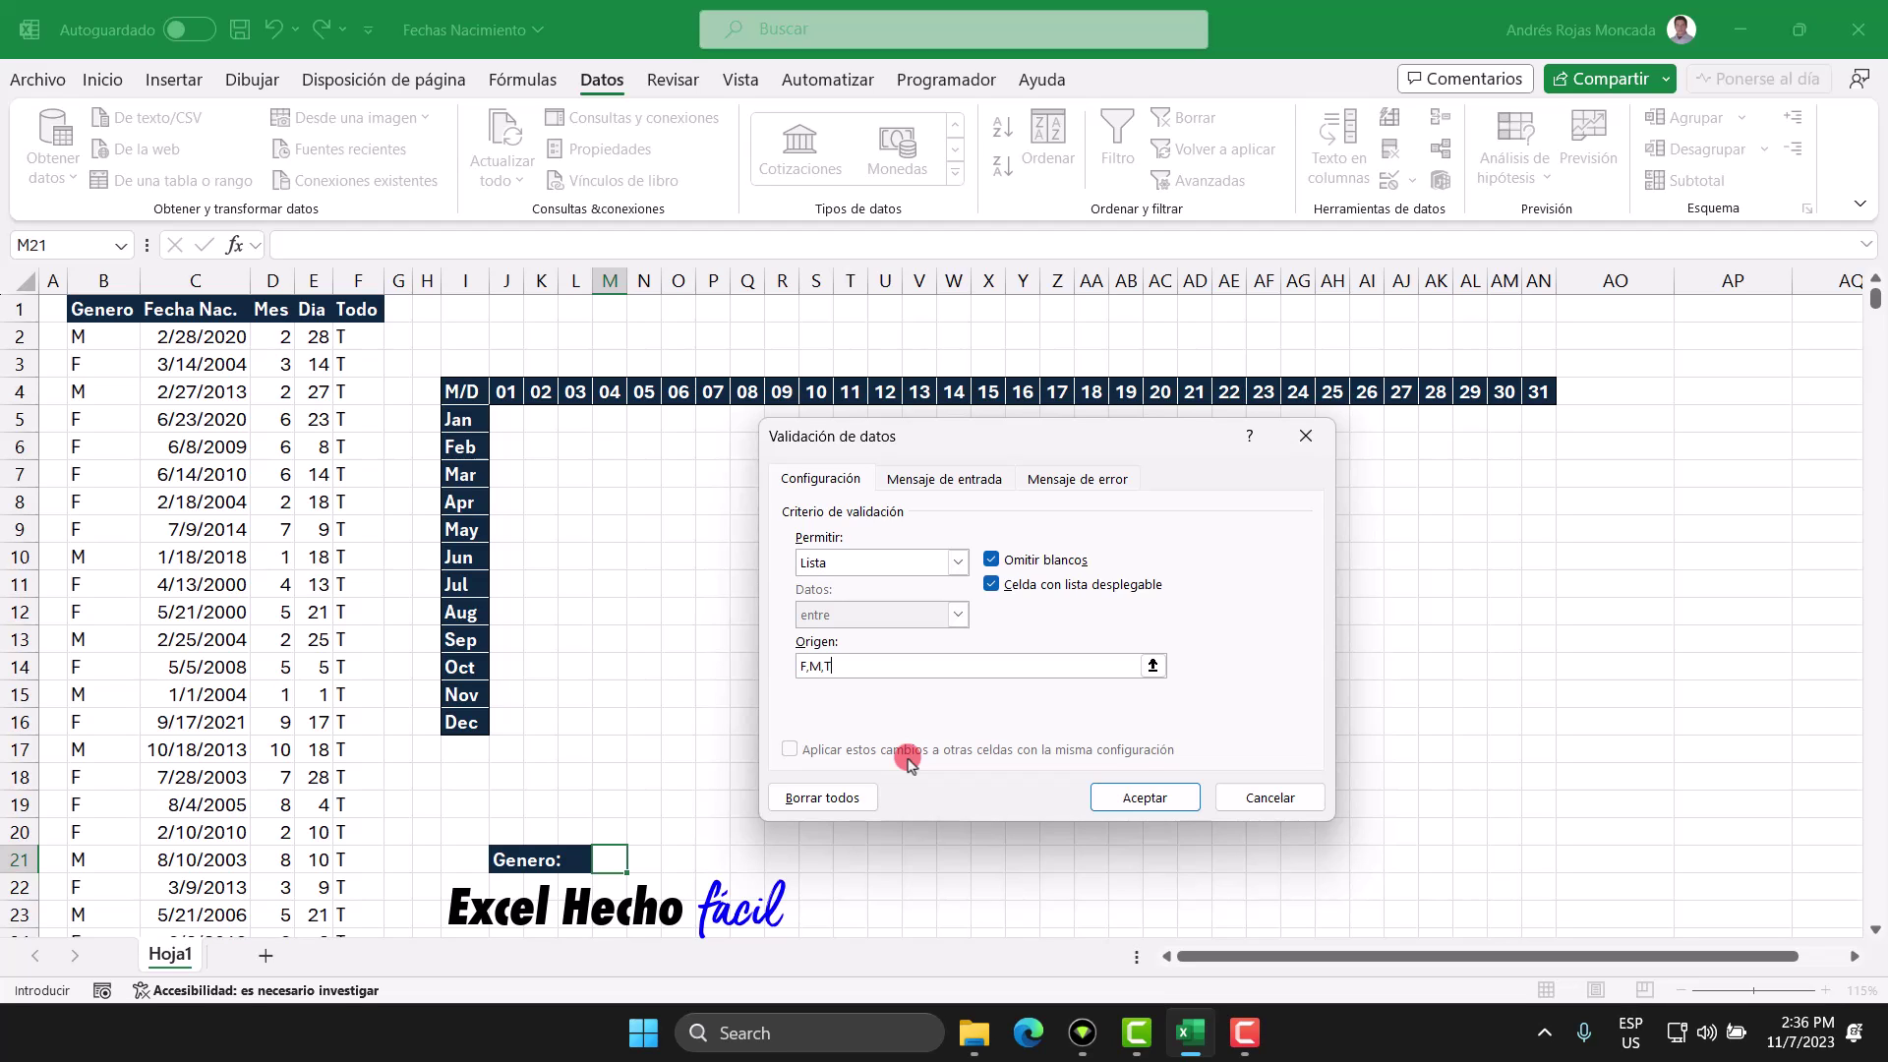
{"action": "left_click", "coordinate": [1131, 798]}
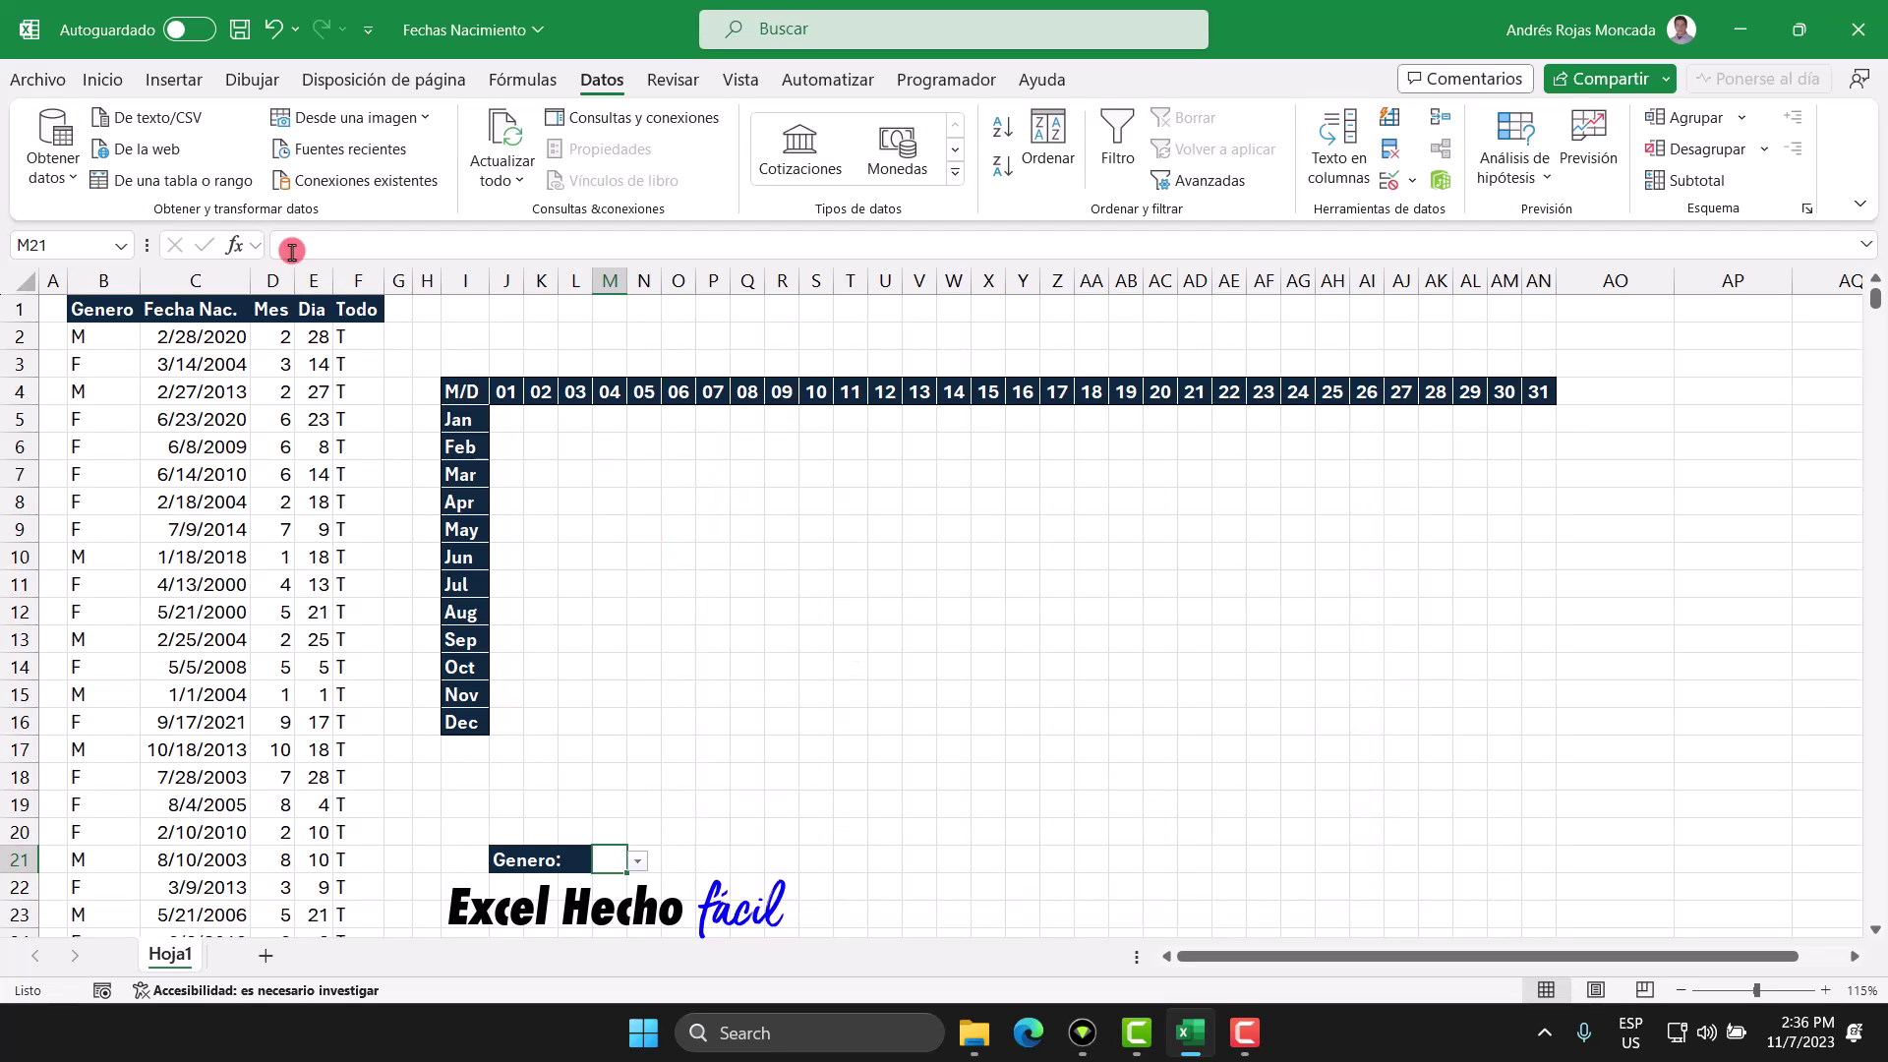
Fill the gender selection cell M21 with light green and make it bold
{"action": "left_click", "coordinate": [116, 83]}
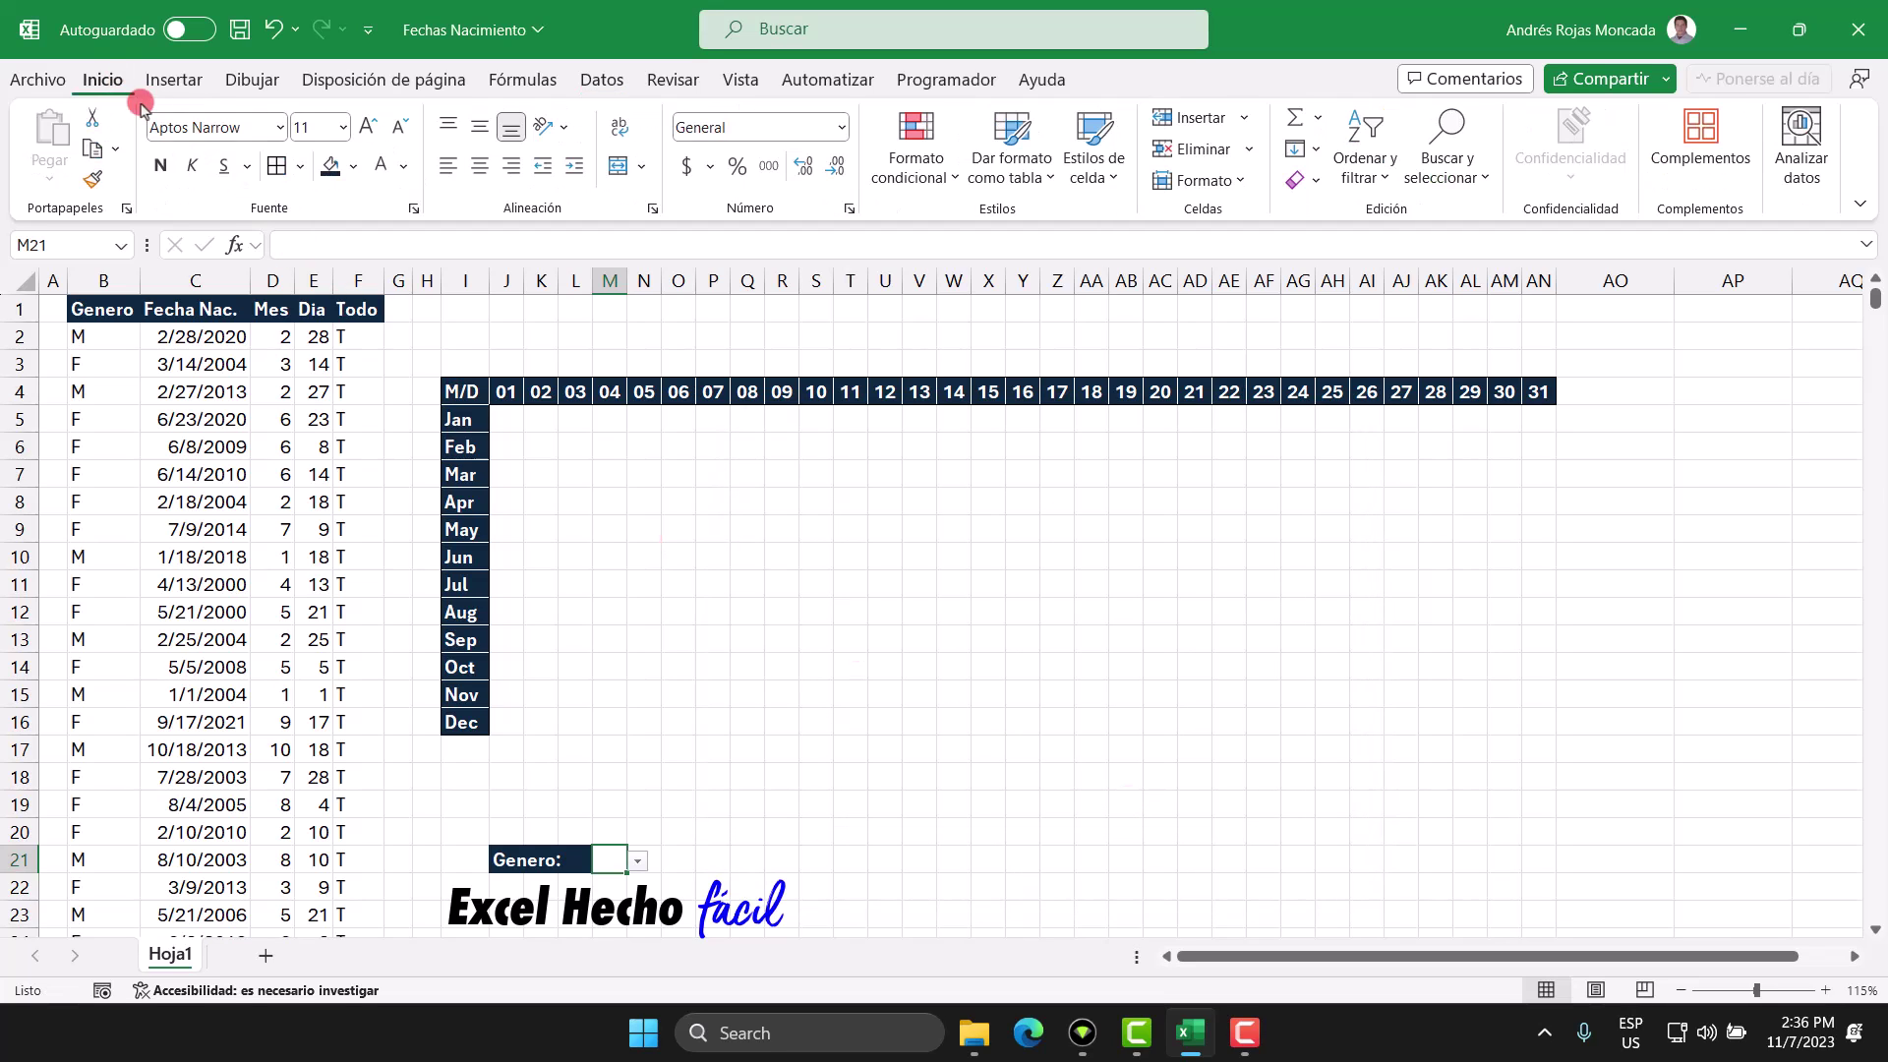
{"action": "left_click", "coordinate": [353, 170]}
{"action": "left_click", "coordinate": [443, 261]}
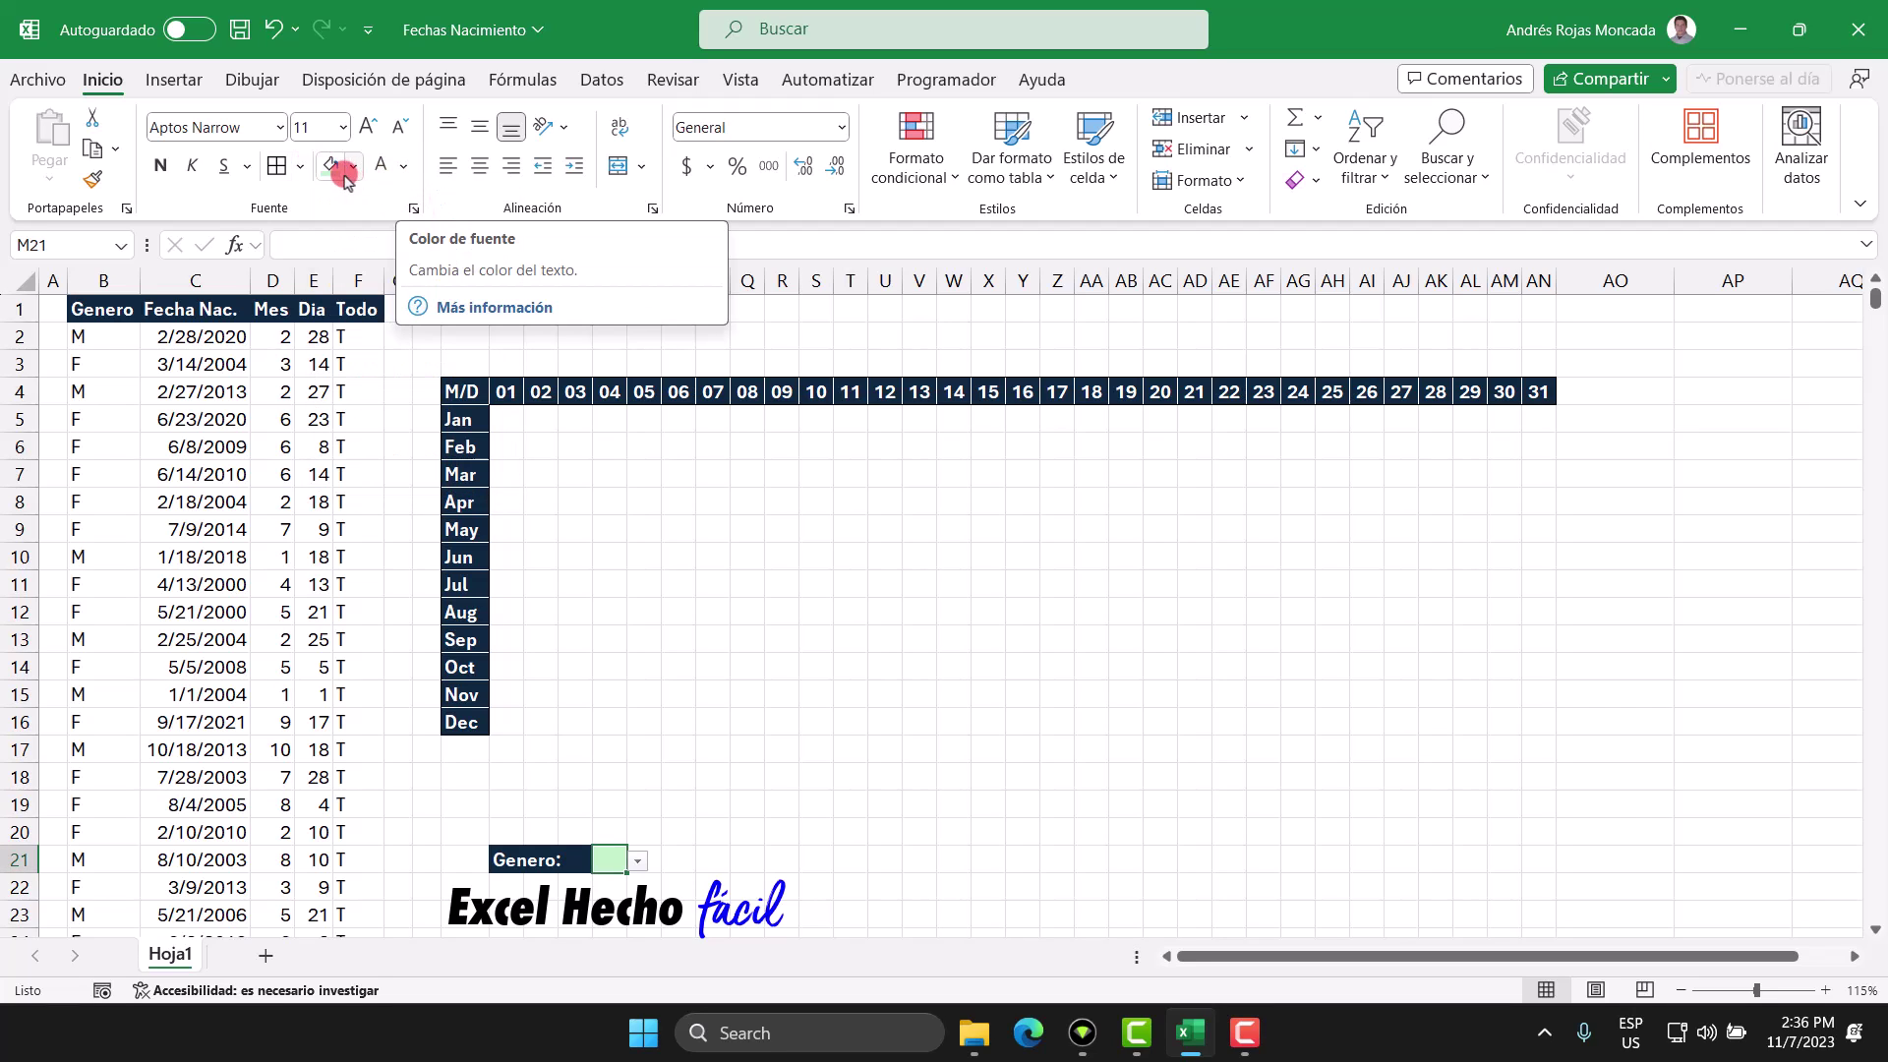
{"action": "left_click", "coordinate": [165, 169]}
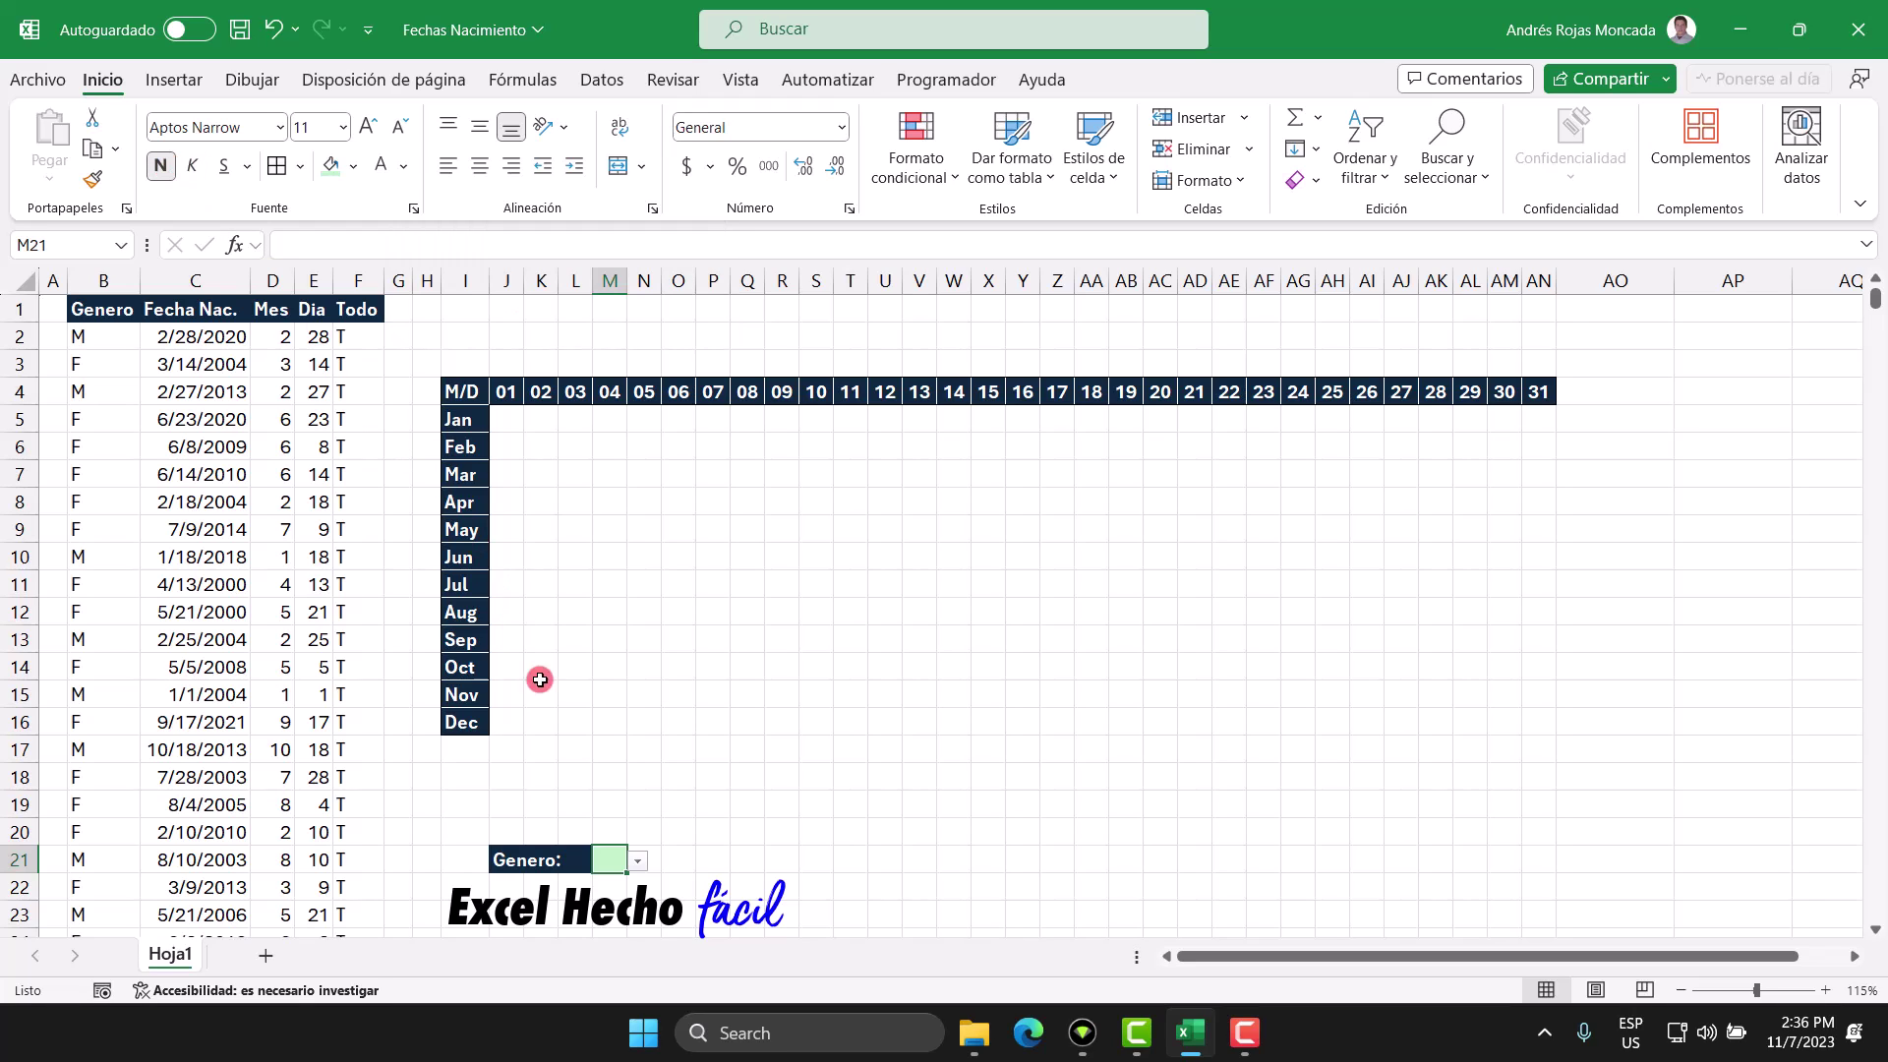
Choose T from the list in M21, and center the value without bold
{"action": "left_click", "coordinate": [637, 861]}
{"action": "left_click", "coordinate": [622, 926]}
{"action": "left_click", "coordinate": [475, 167]}
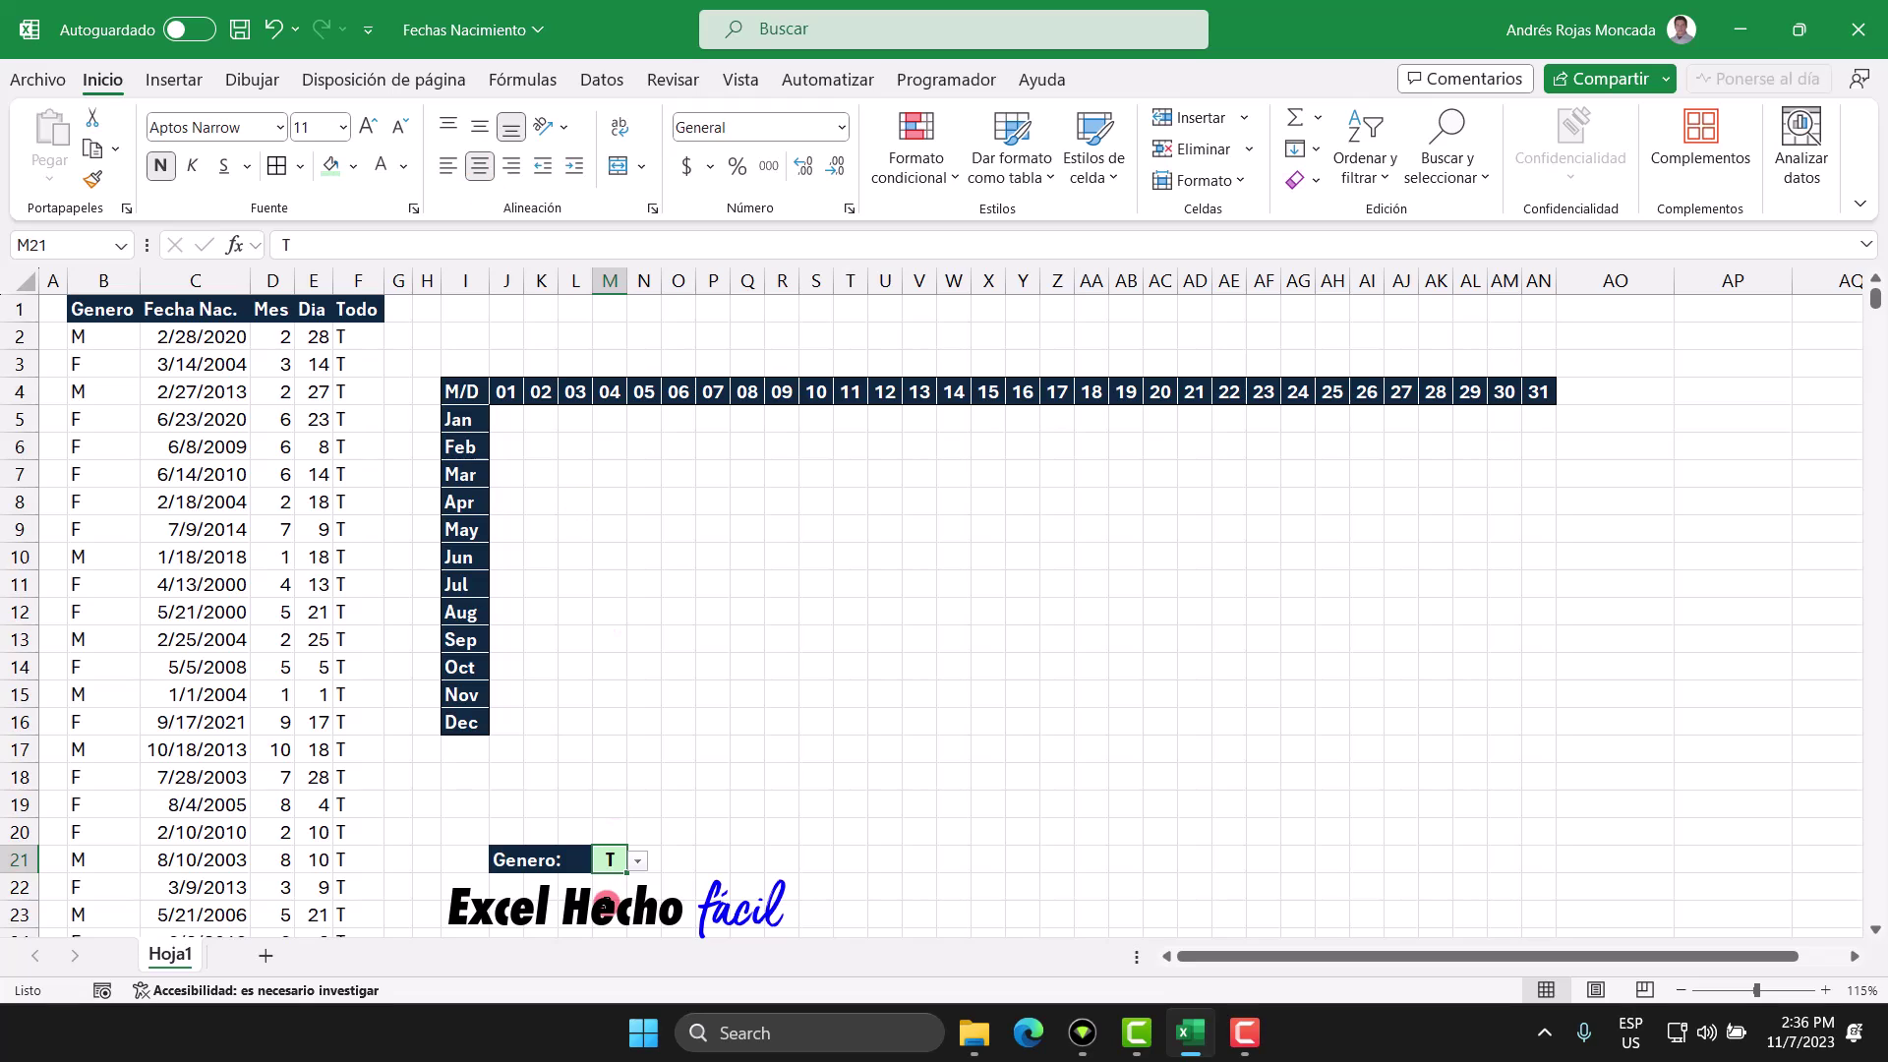
{"action": "left_click", "coordinate": [157, 165]}
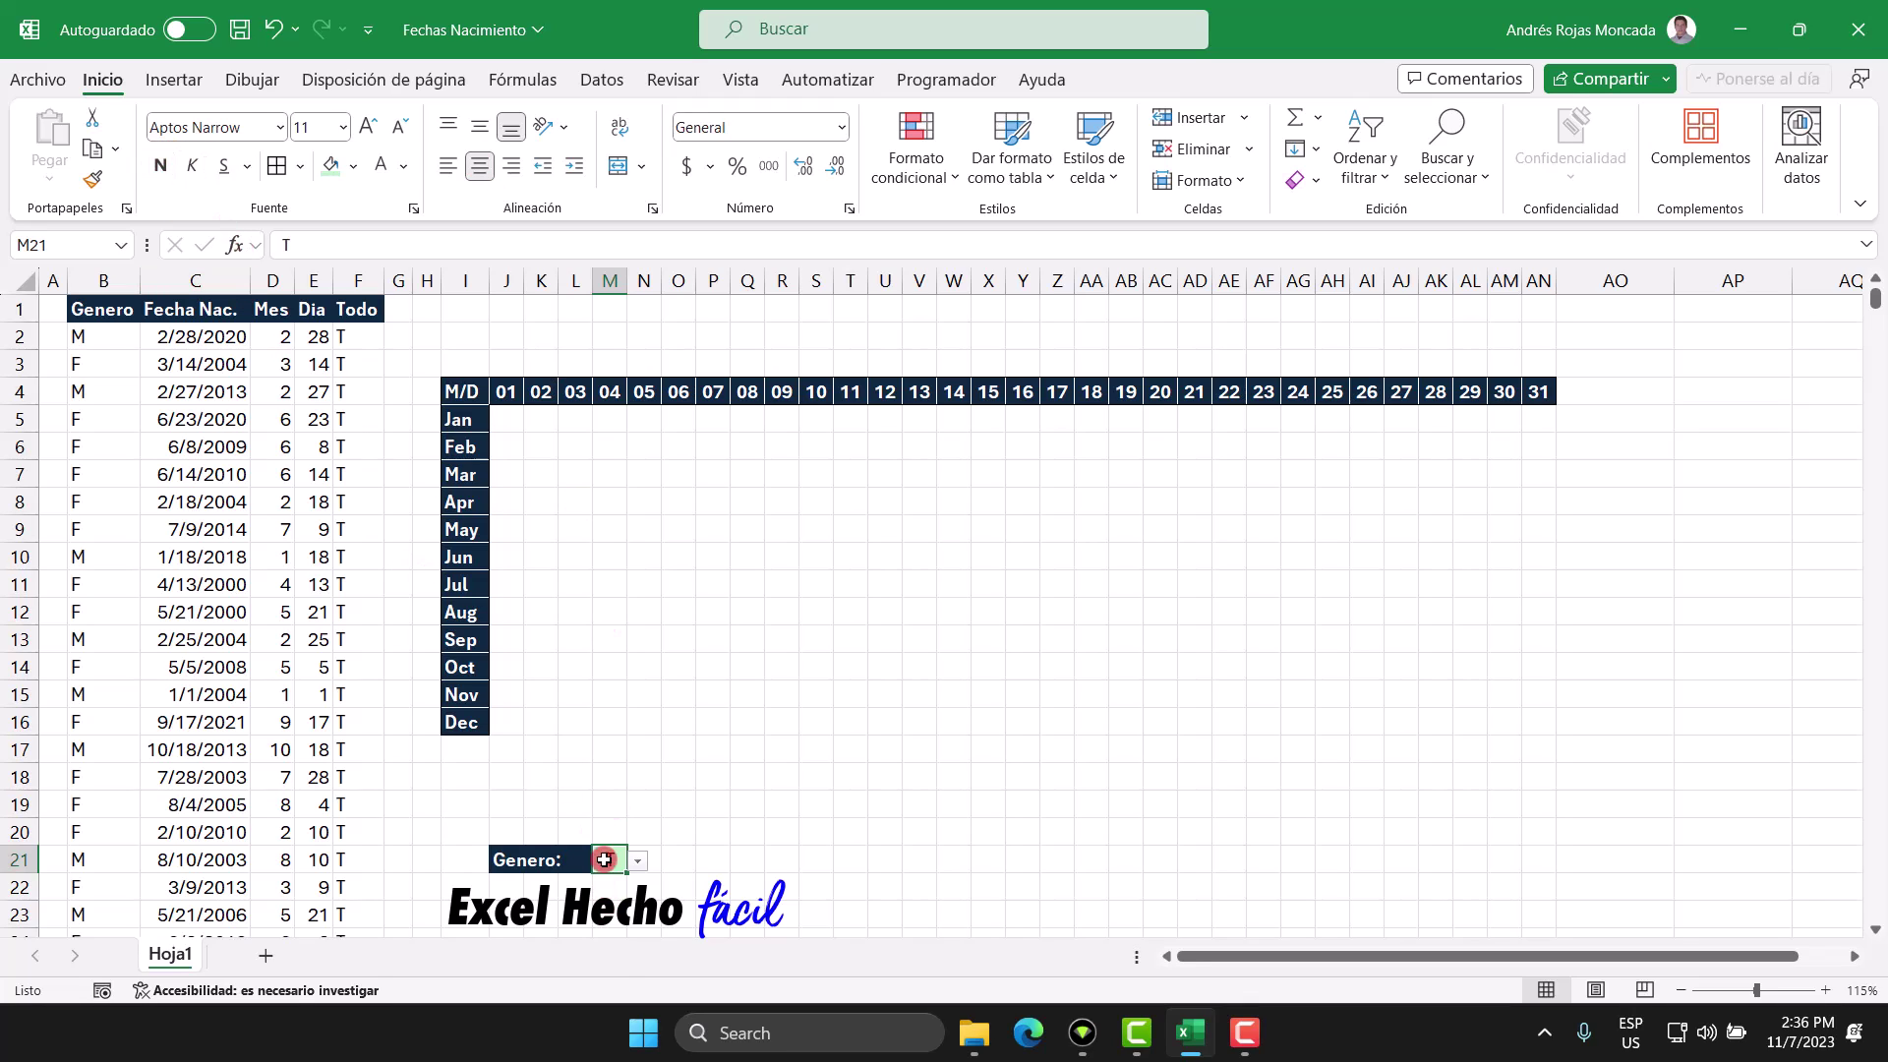
Try the options F and M in M21's gender list and set the cell back to T
{"action": "left_click", "coordinate": [638, 860]}
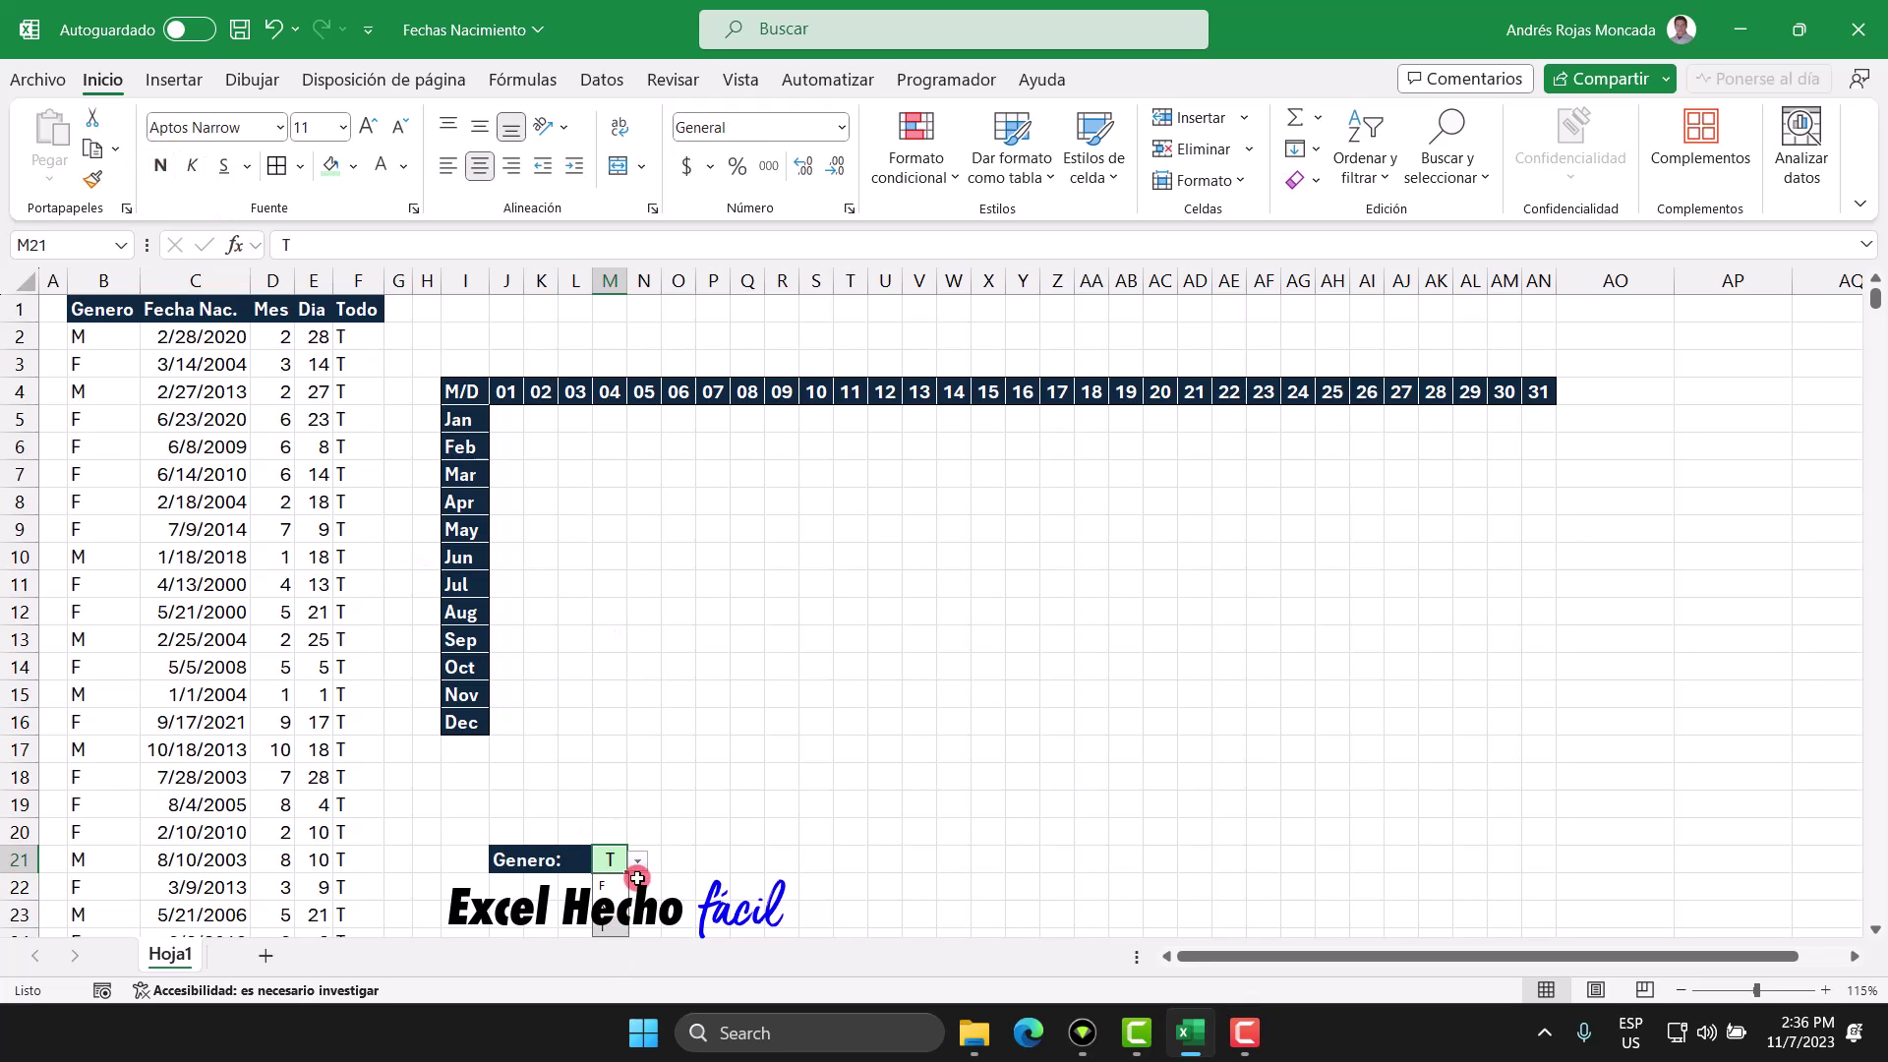
{"action": "left_click", "coordinate": [618, 889]}
{"action": "left_click", "coordinate": [637, 861]}
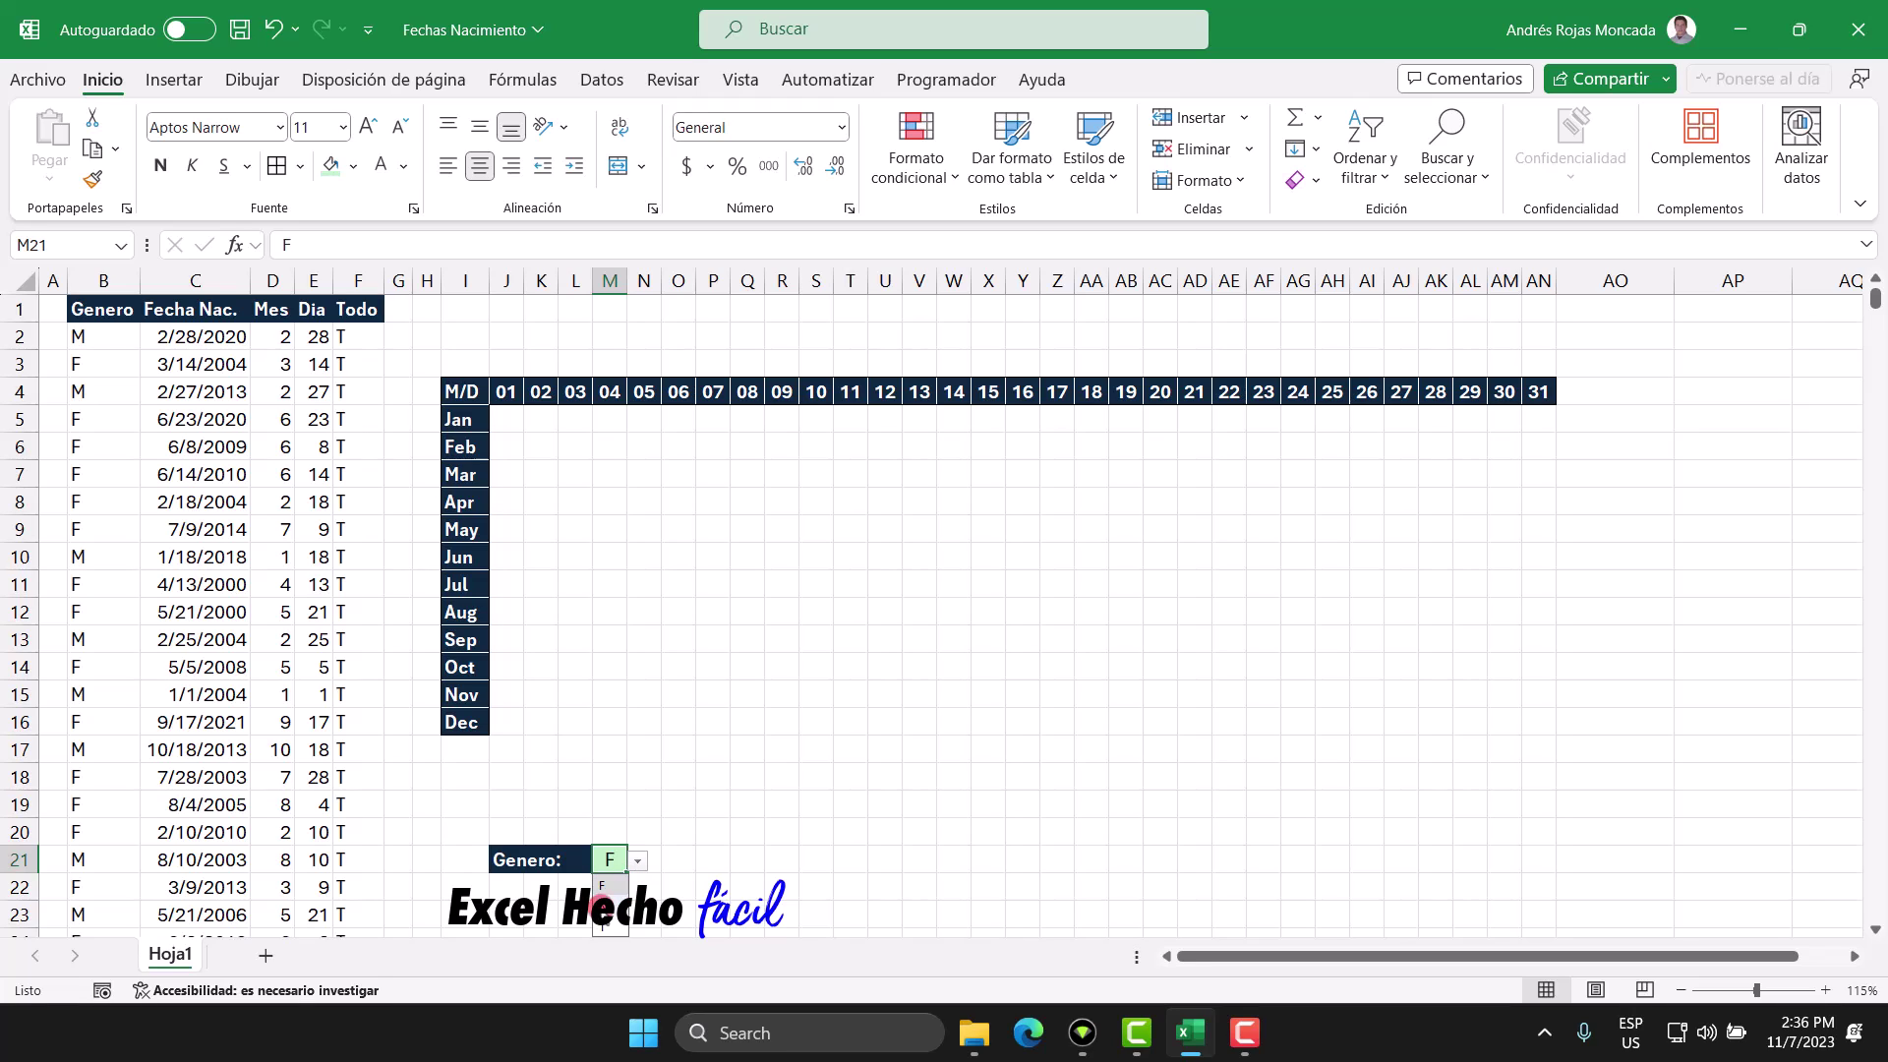
{"action": "left_click", "coordinate": [601, 904]}
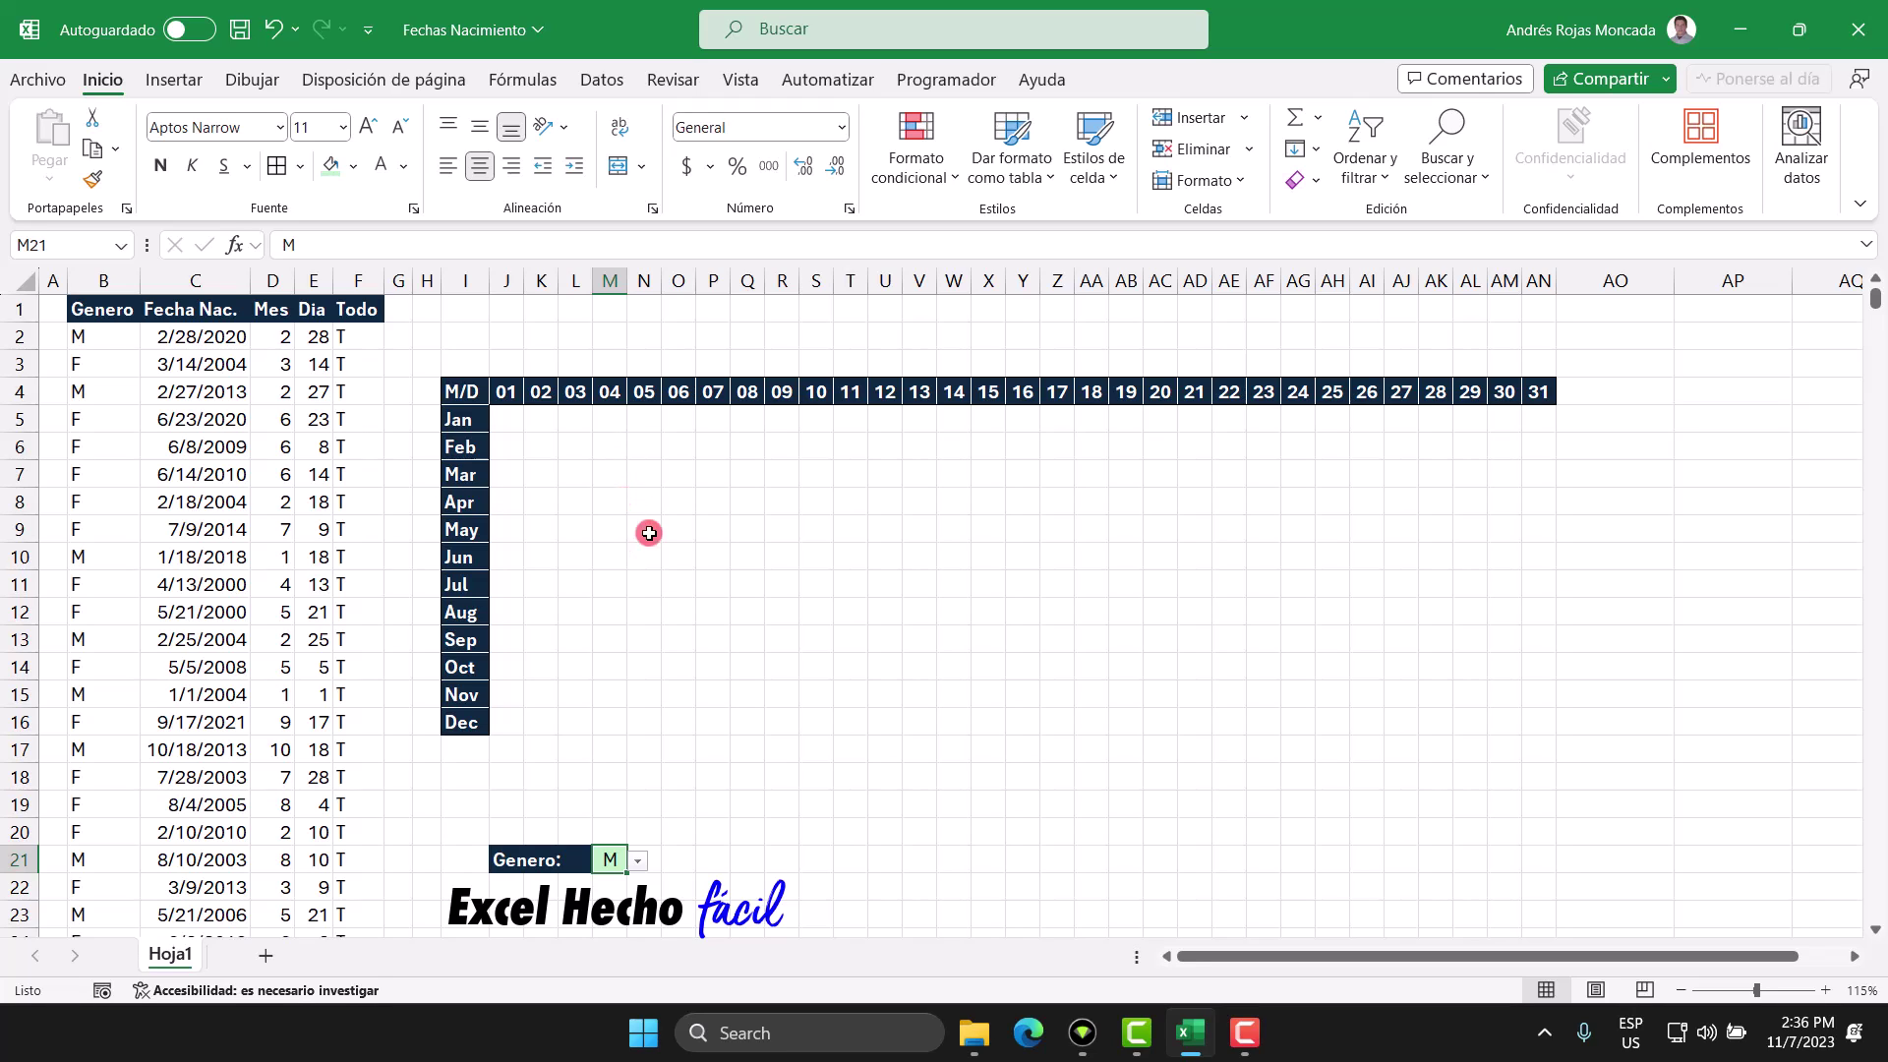
{"action": "left_click", "coordinate": [637, 860]}
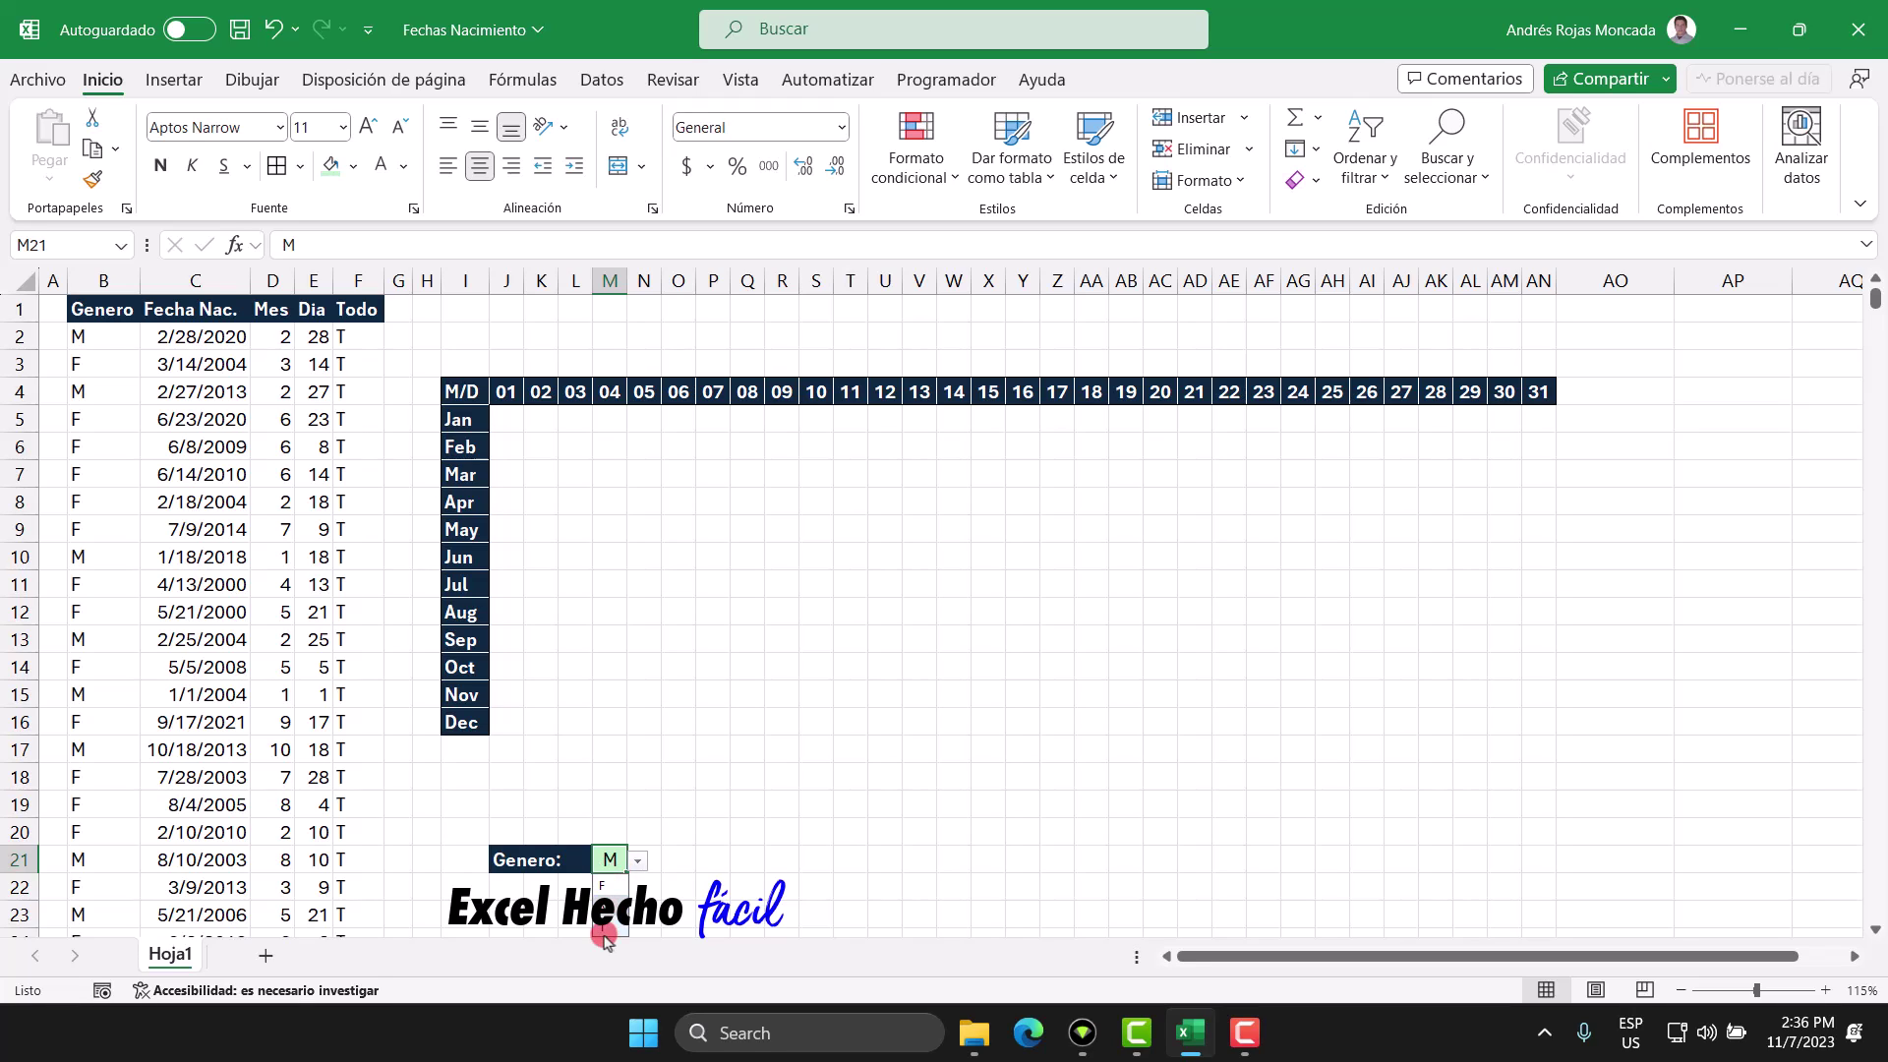
{"action": "left_click", "coordinate": [604, 925]}
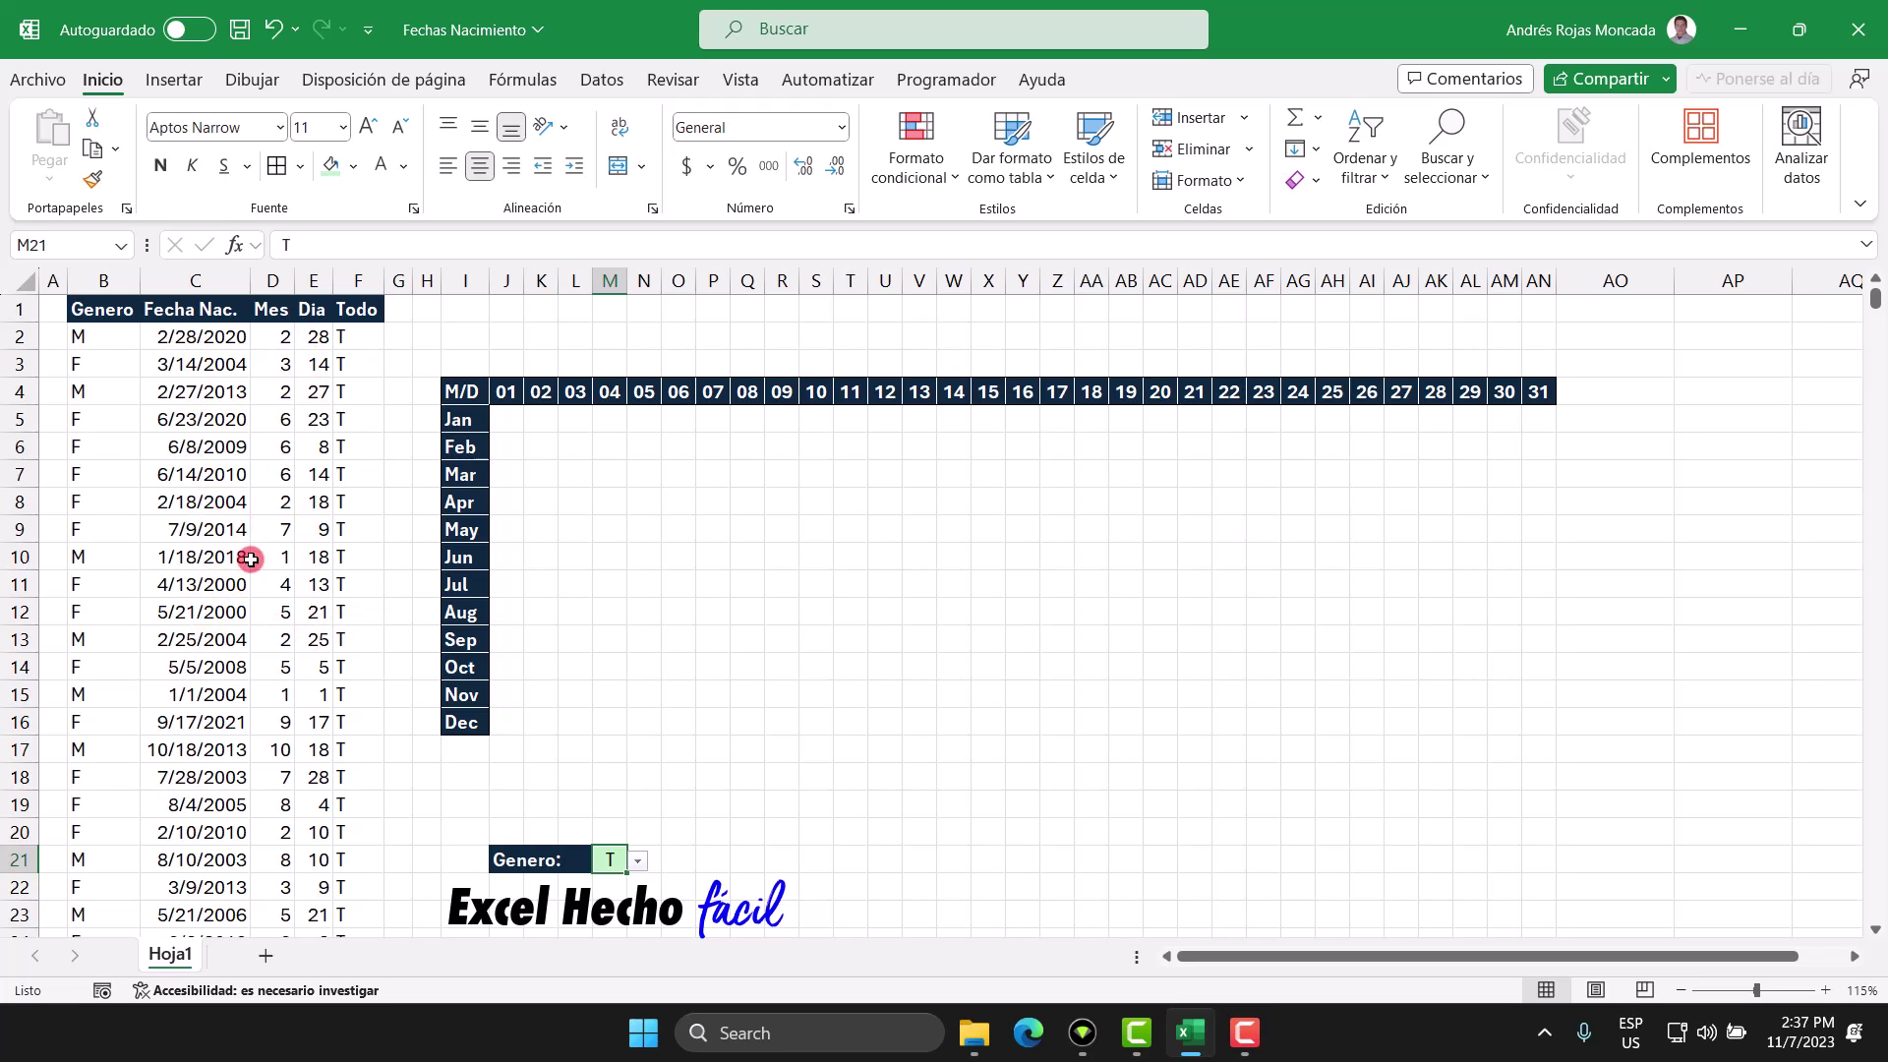
Begin a CONTAR.SI.CONJUNTO formula in J5, the cell for Jan and day 01
{"action": "left_click", "coordinate": [507, 420]}
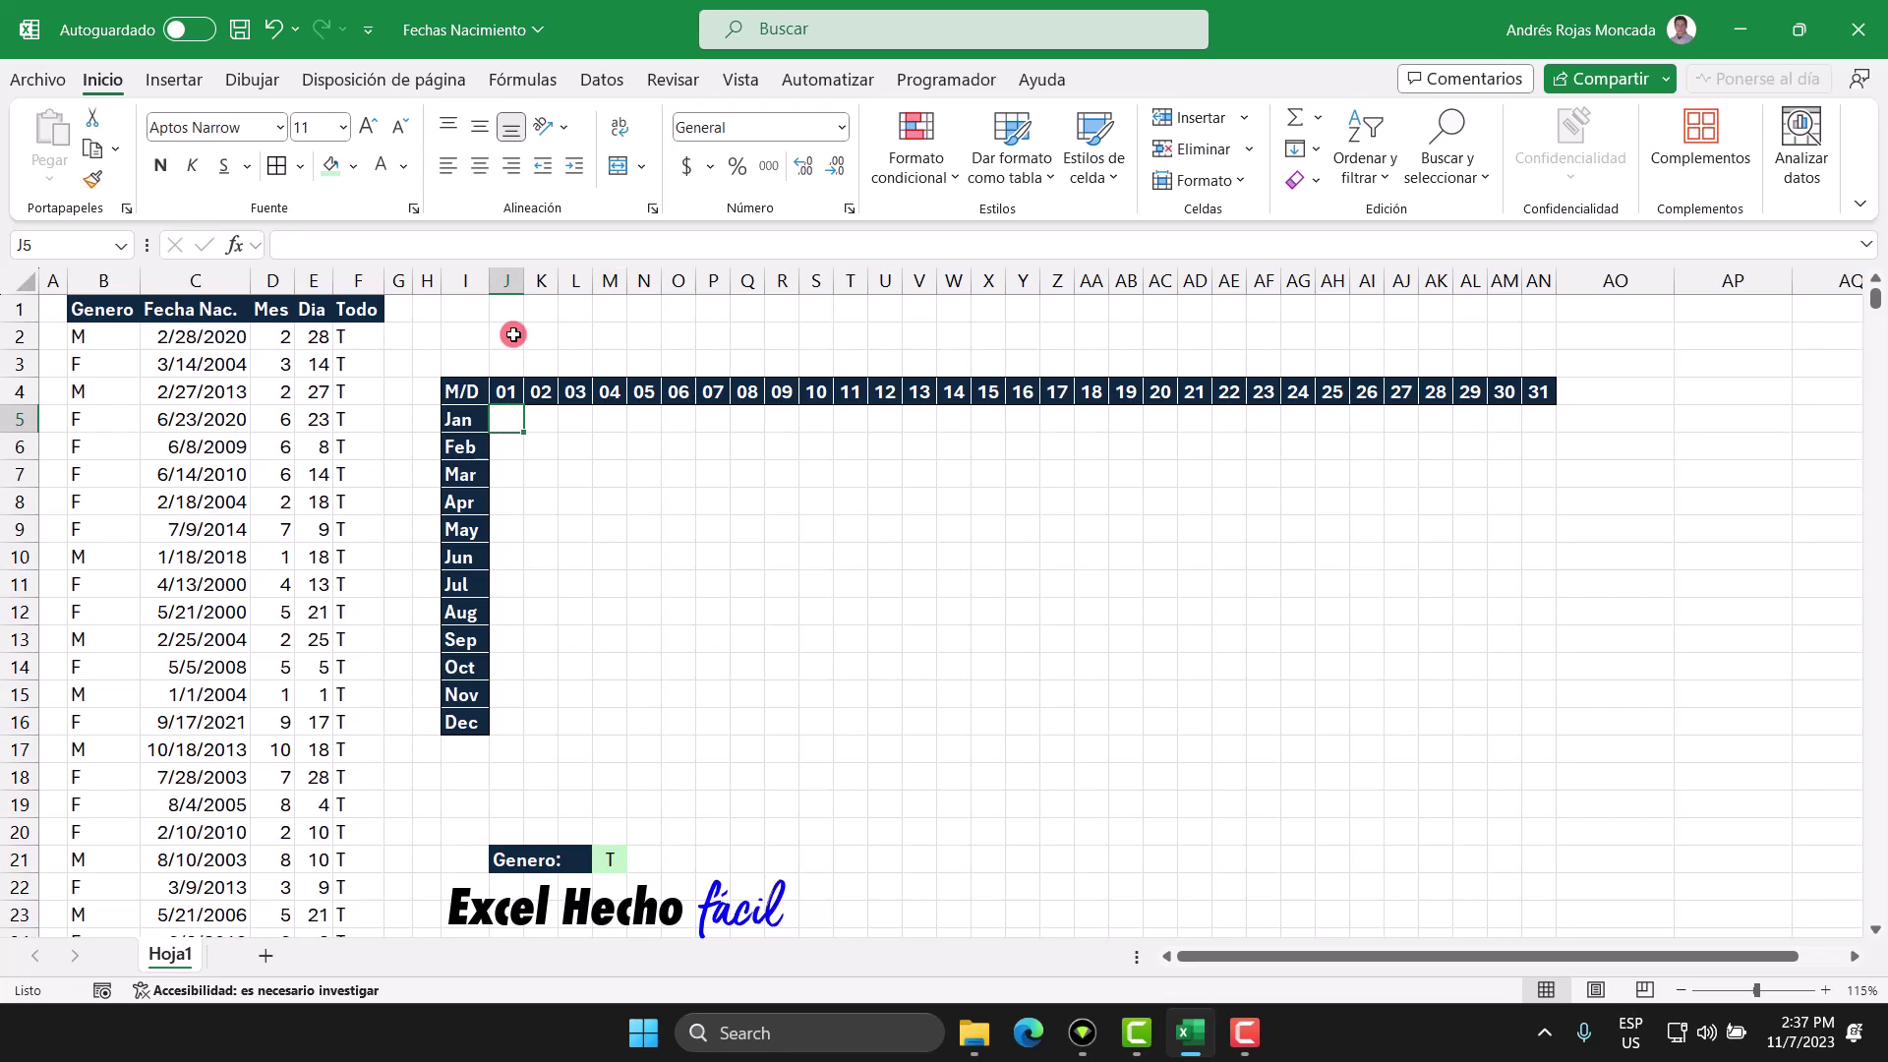
{"action": "type", "text": "="}
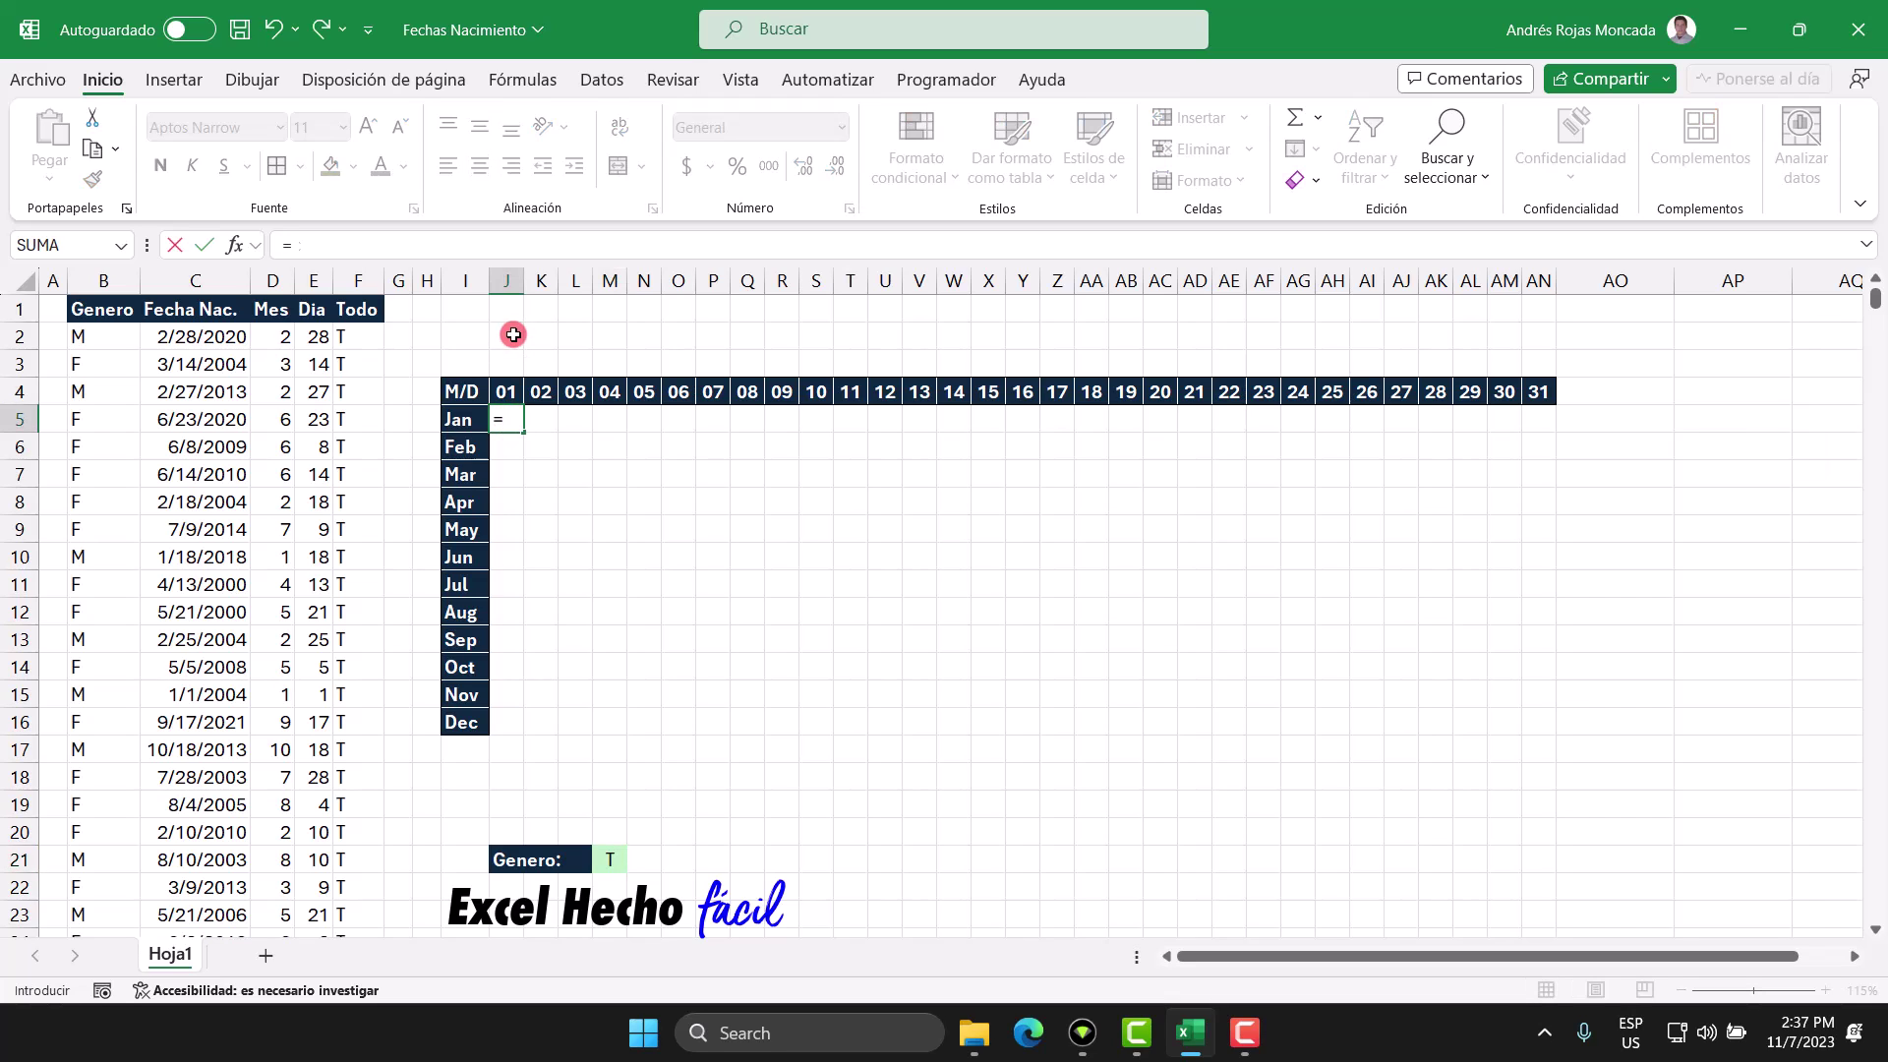
{"action": "type", "text": "contar"}
{"action": "key", "text": "Down"}
{"action": "key", "text": "Down"}
{"action": "key", "text": "Down"}
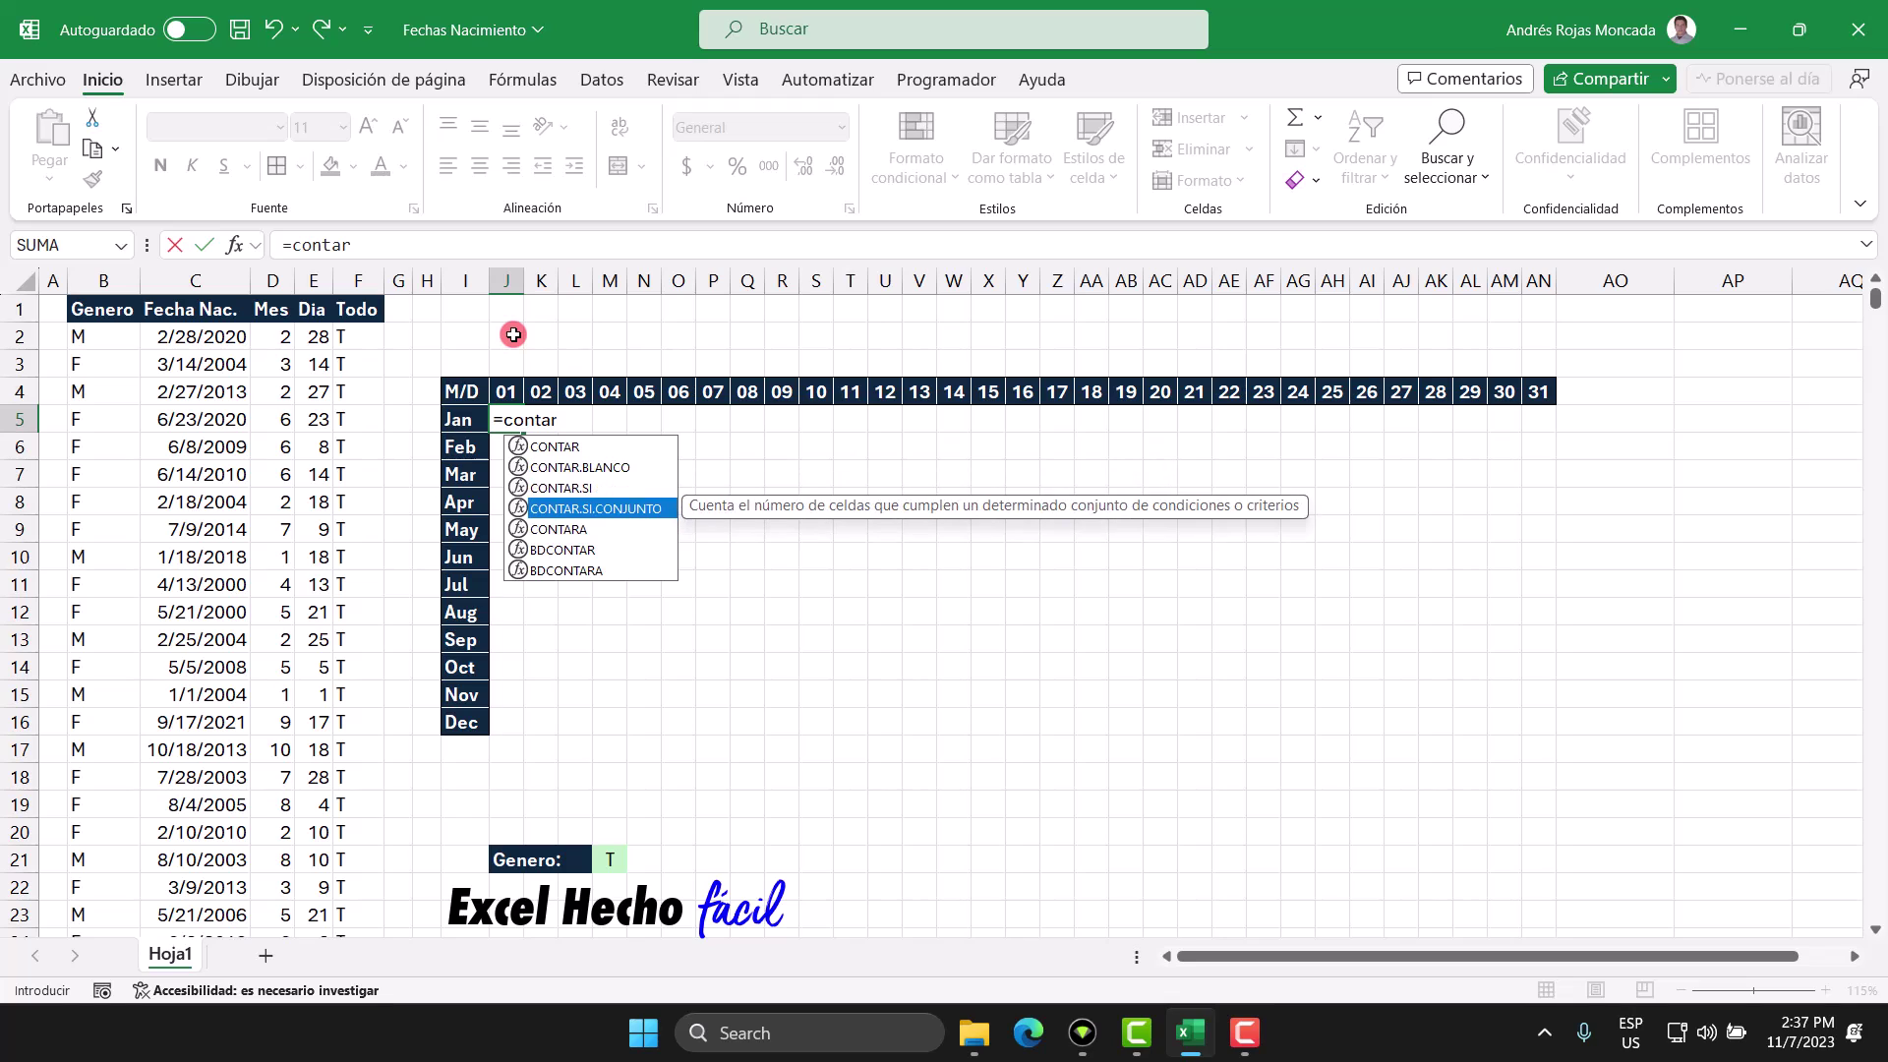
{"action": "key", "text": "Tab"}
{"action": "key", "text": "BackSpace"}
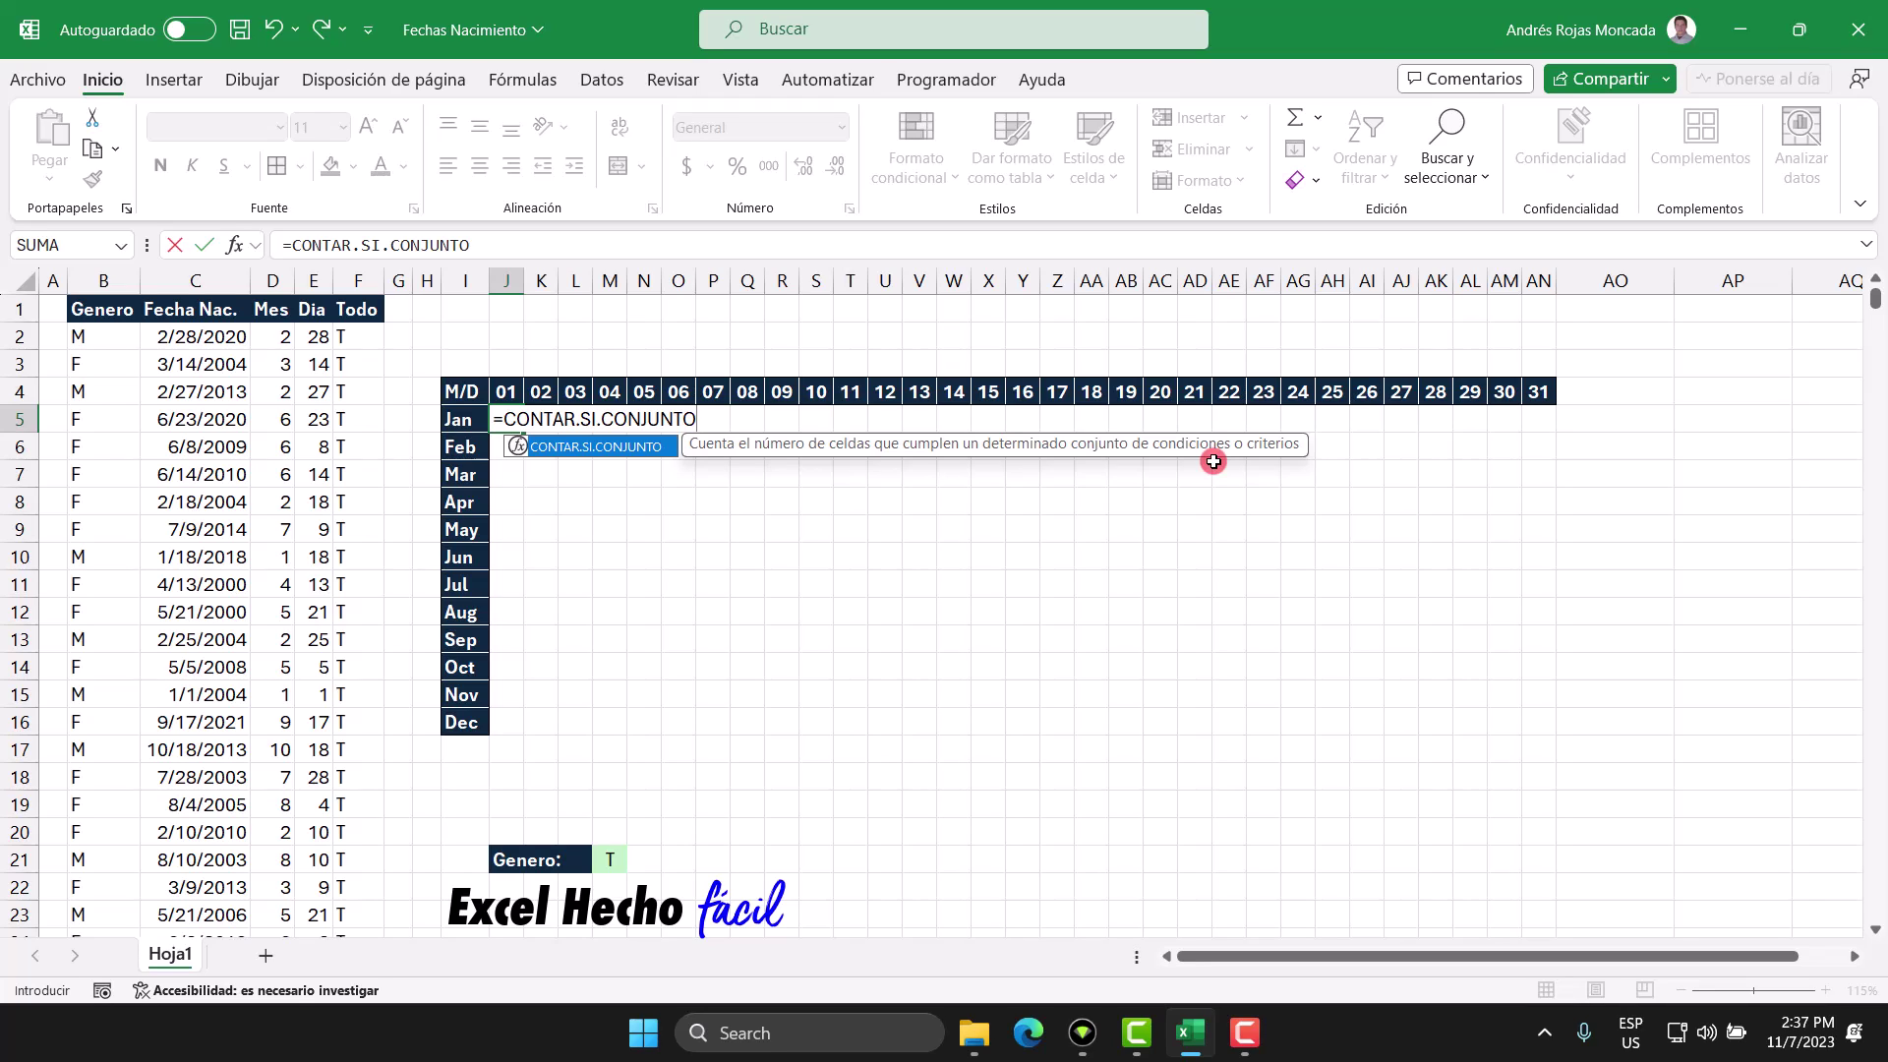
{"action": "type", "text": "("}
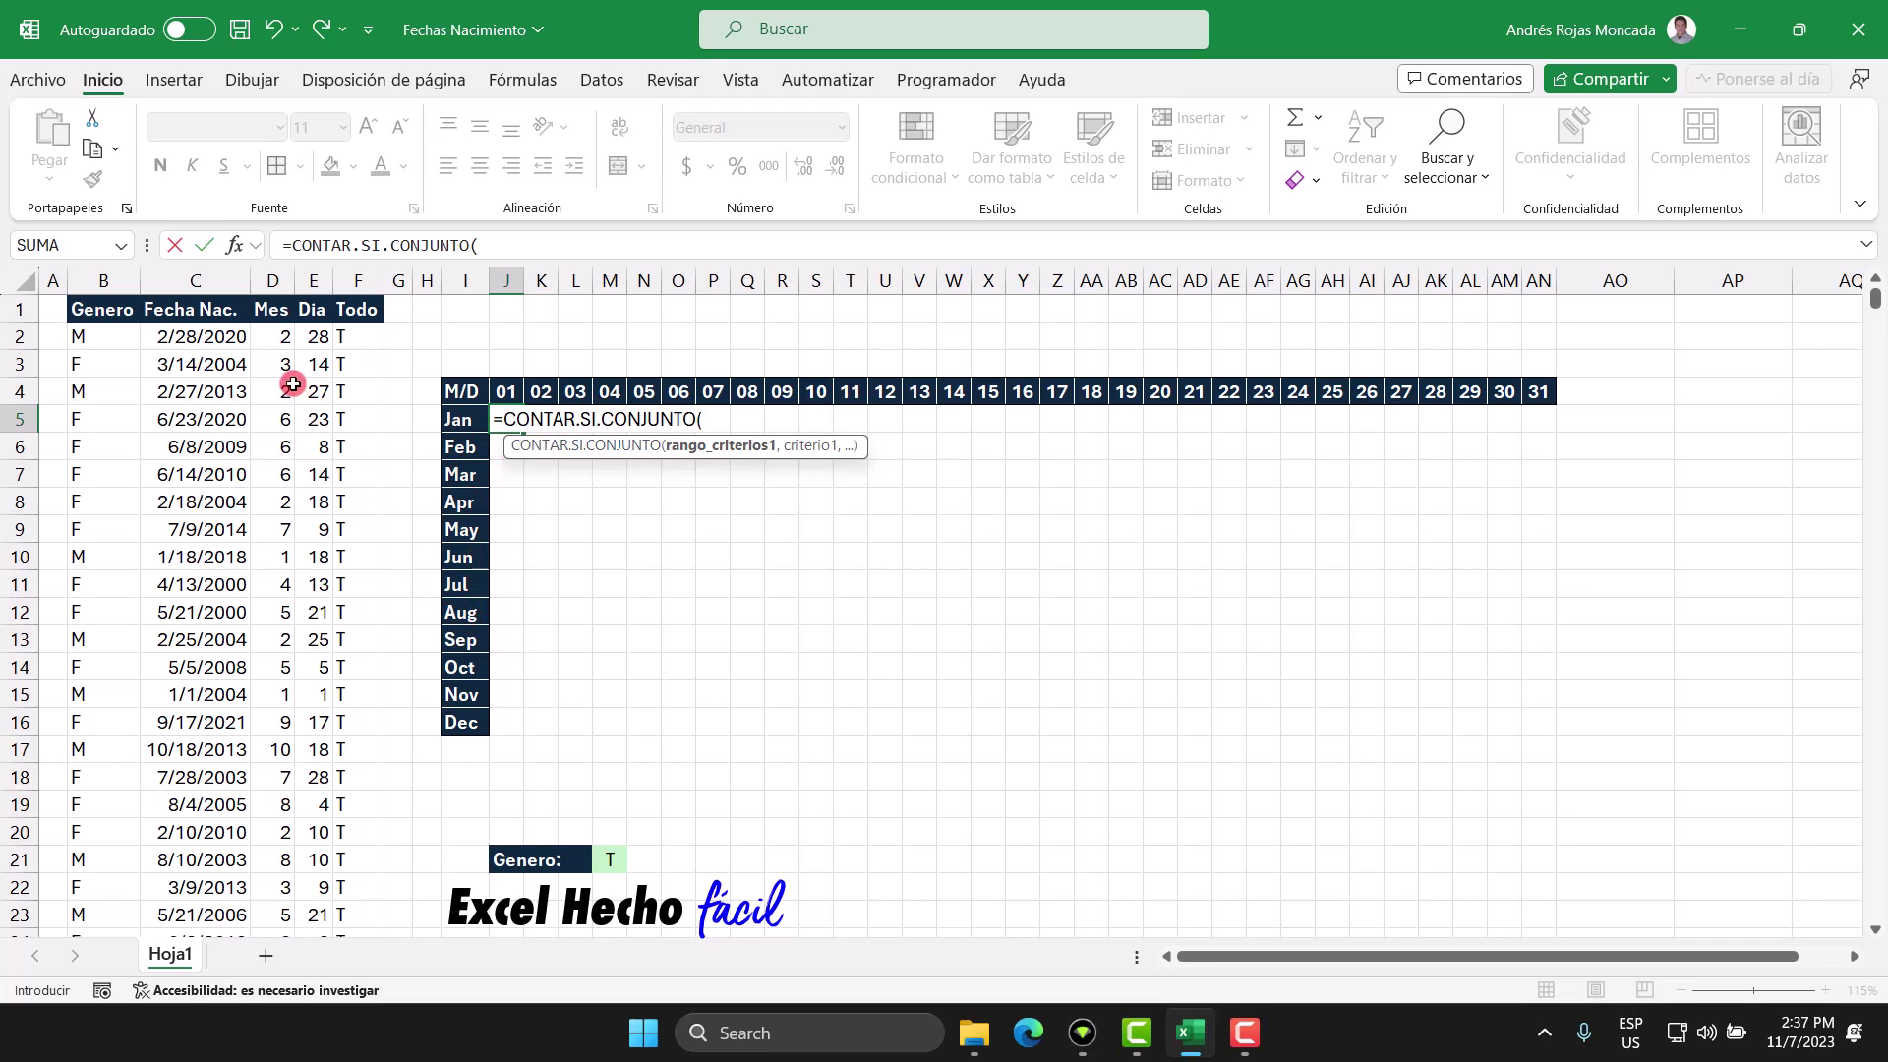
Set the whole Mes column data as the first criteria range, locked as the absolute reference $D$2:$D$719893
{"action": "left_click", "coordinate": [279, 338]}
{"action": "key", "text": "ctrl+shift+Down"}
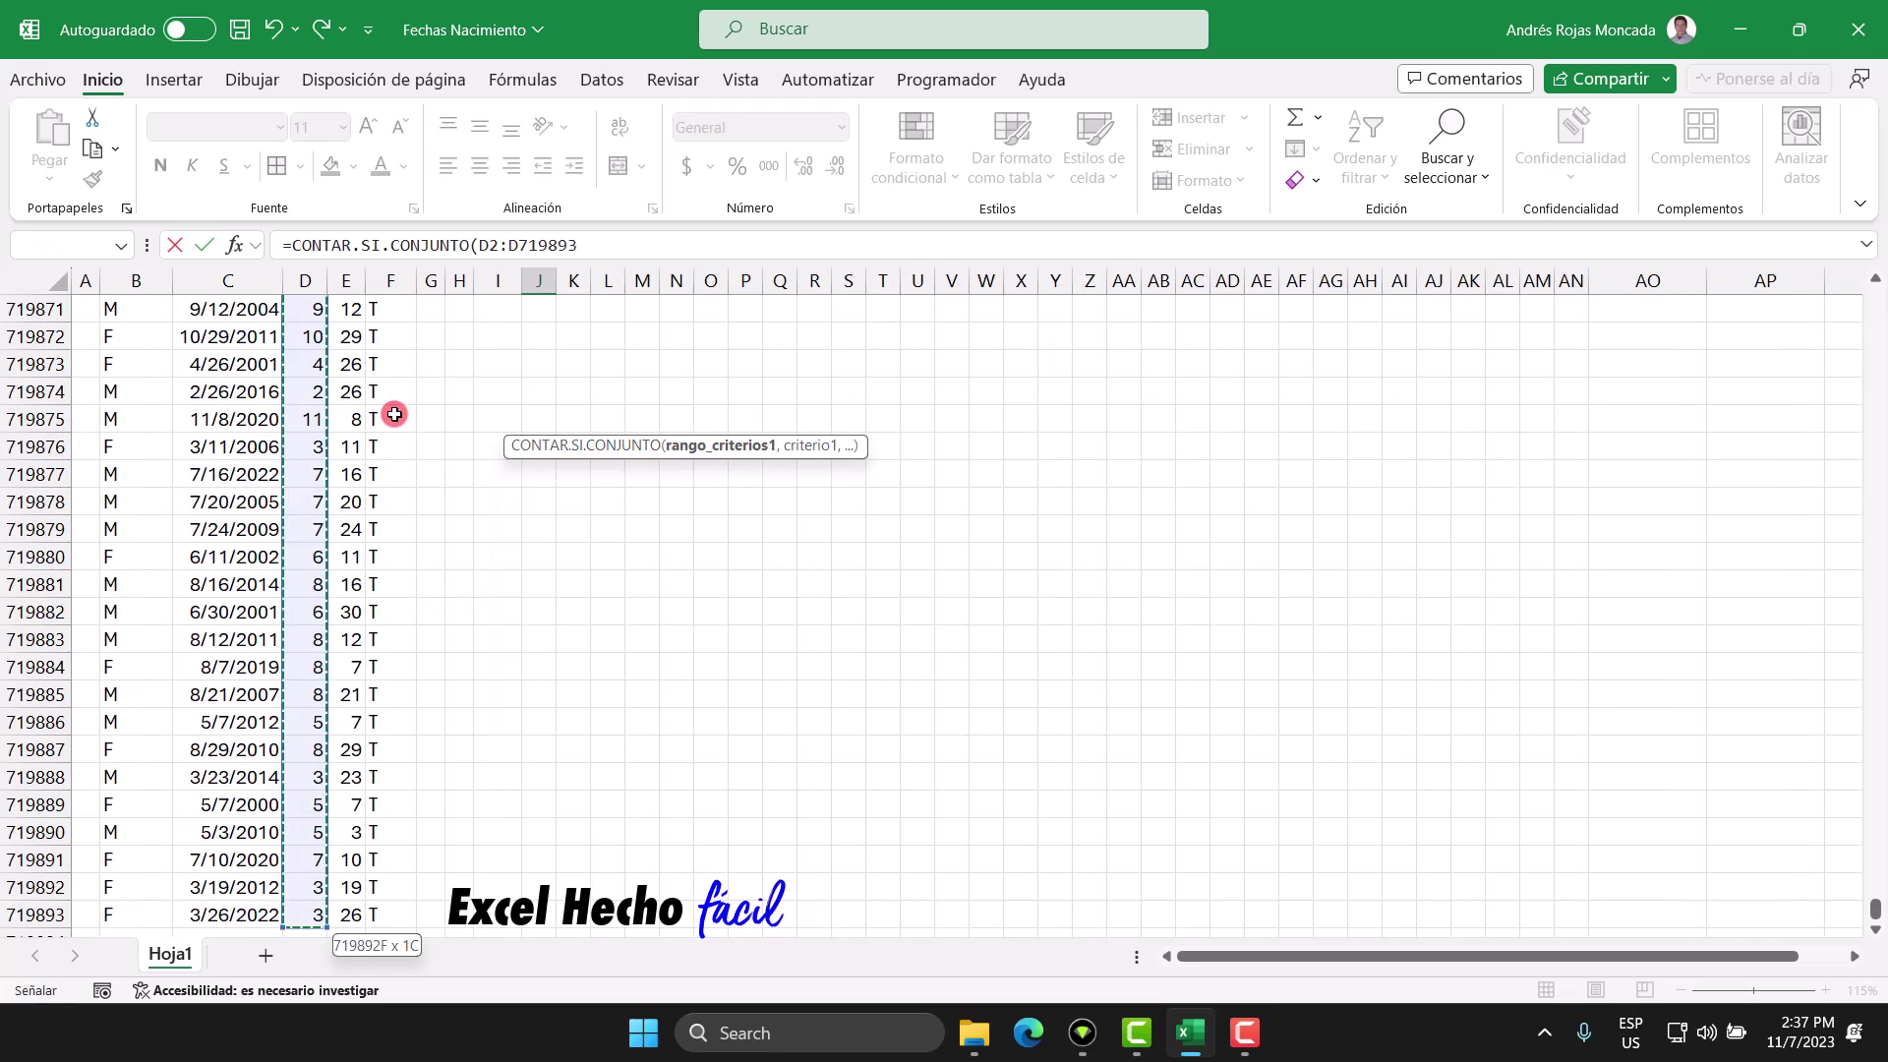
{"action": "key", "text": "ctrl+BackSpace"}
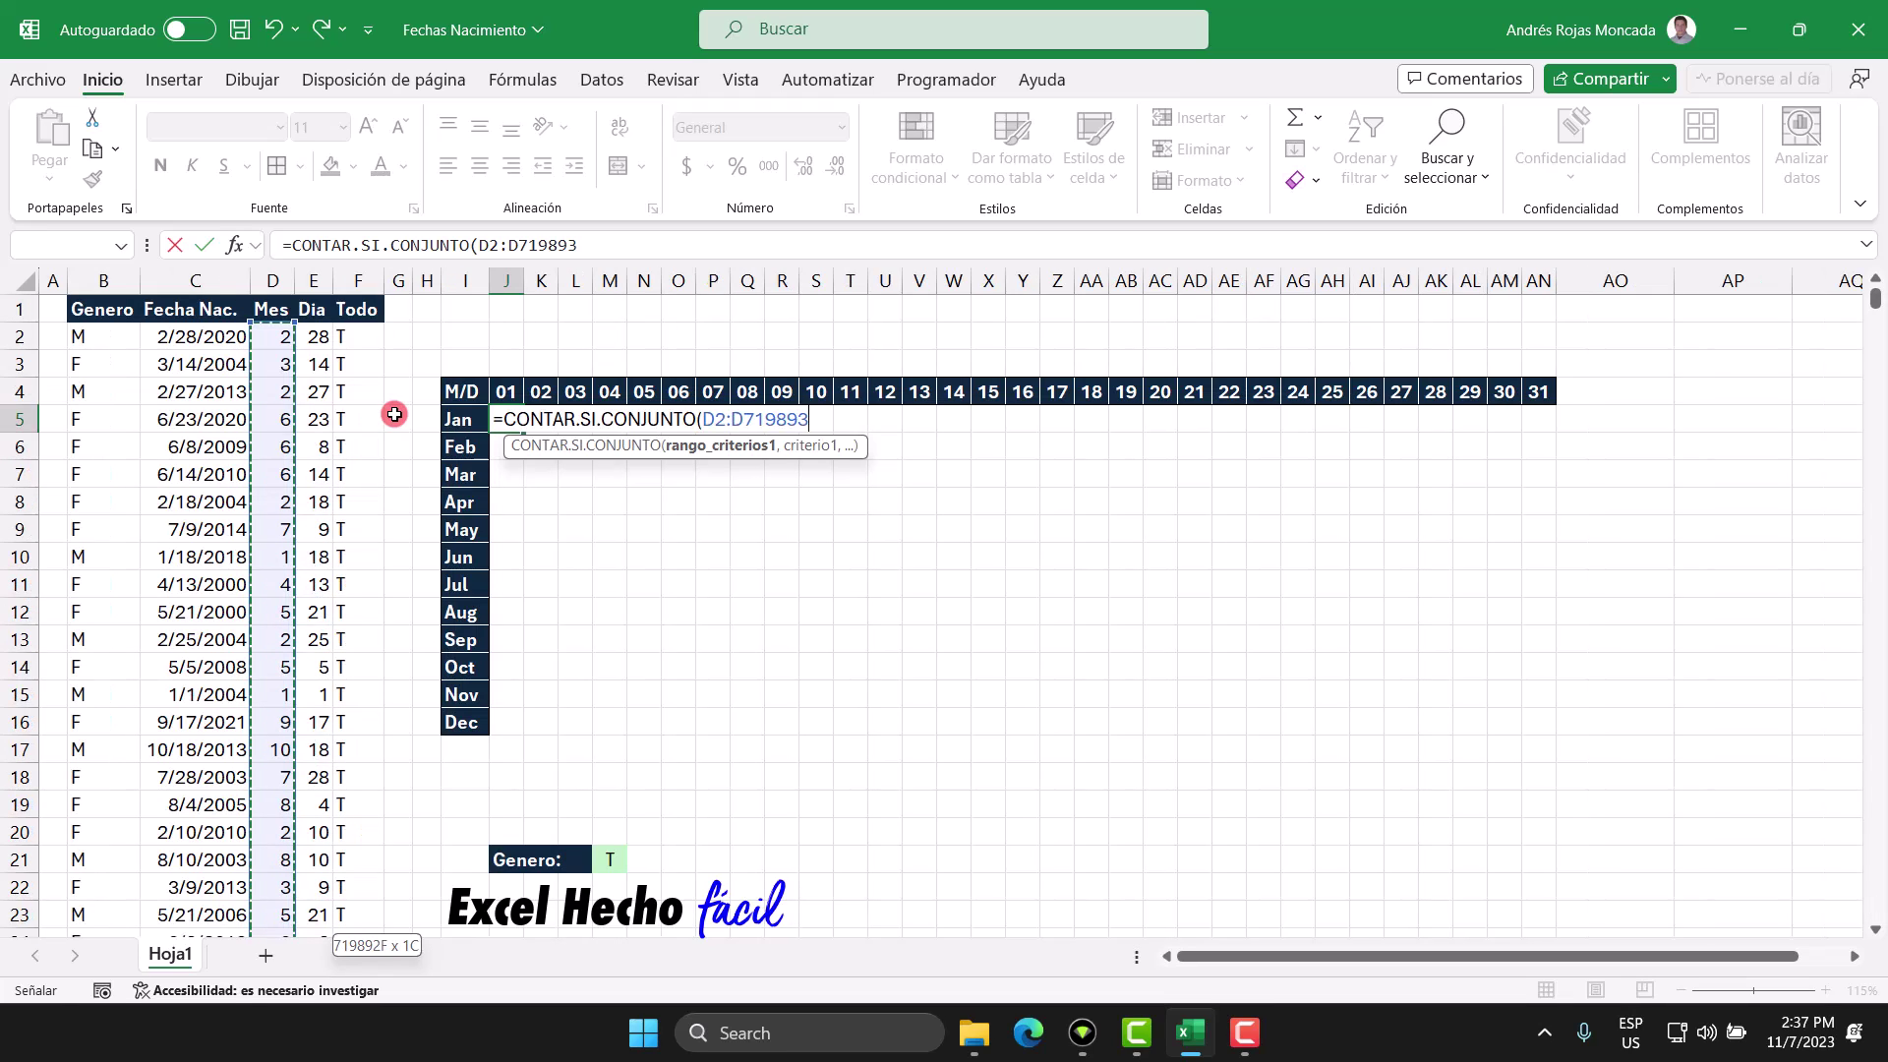
{"action": "left_click_drag", "start_coordinate": [856, 448], "coordinate": [863, 324]}
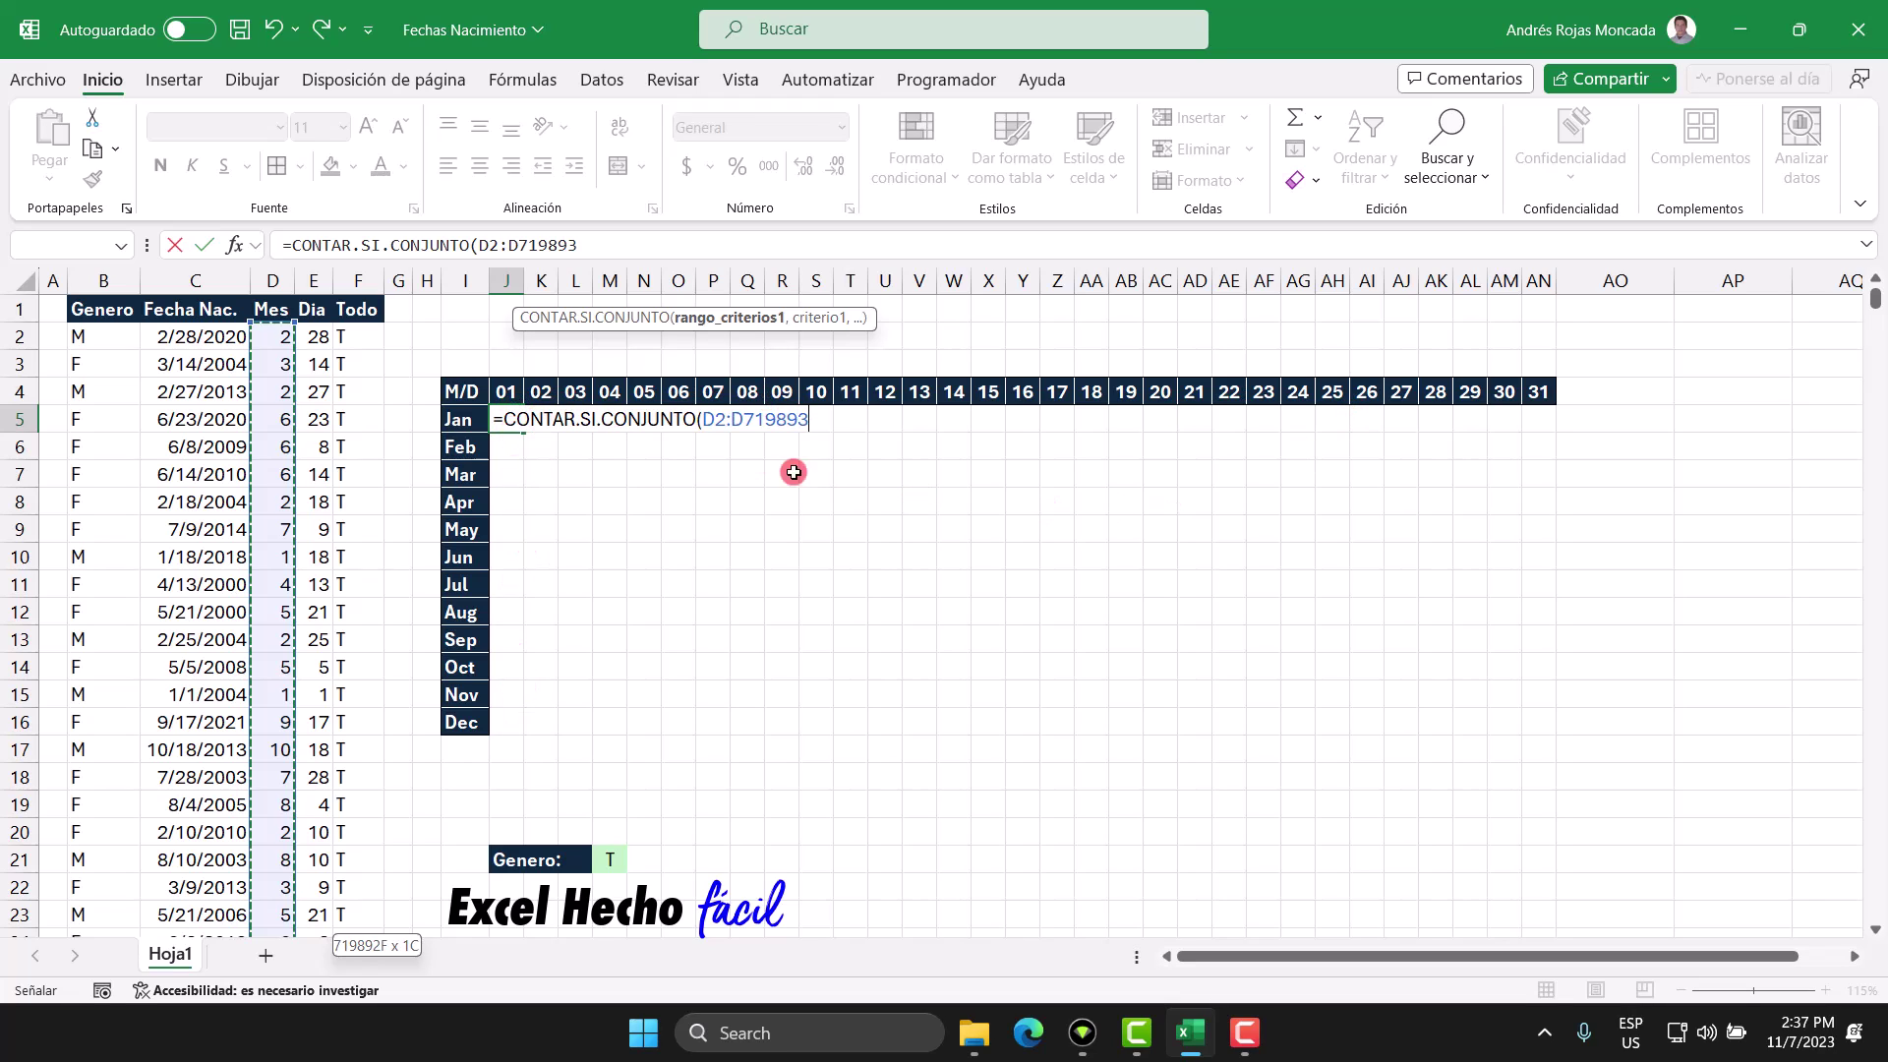
{"action": "left_click_drag", "start_coordinate": [704, 421], "coordinate": [809, 420]}
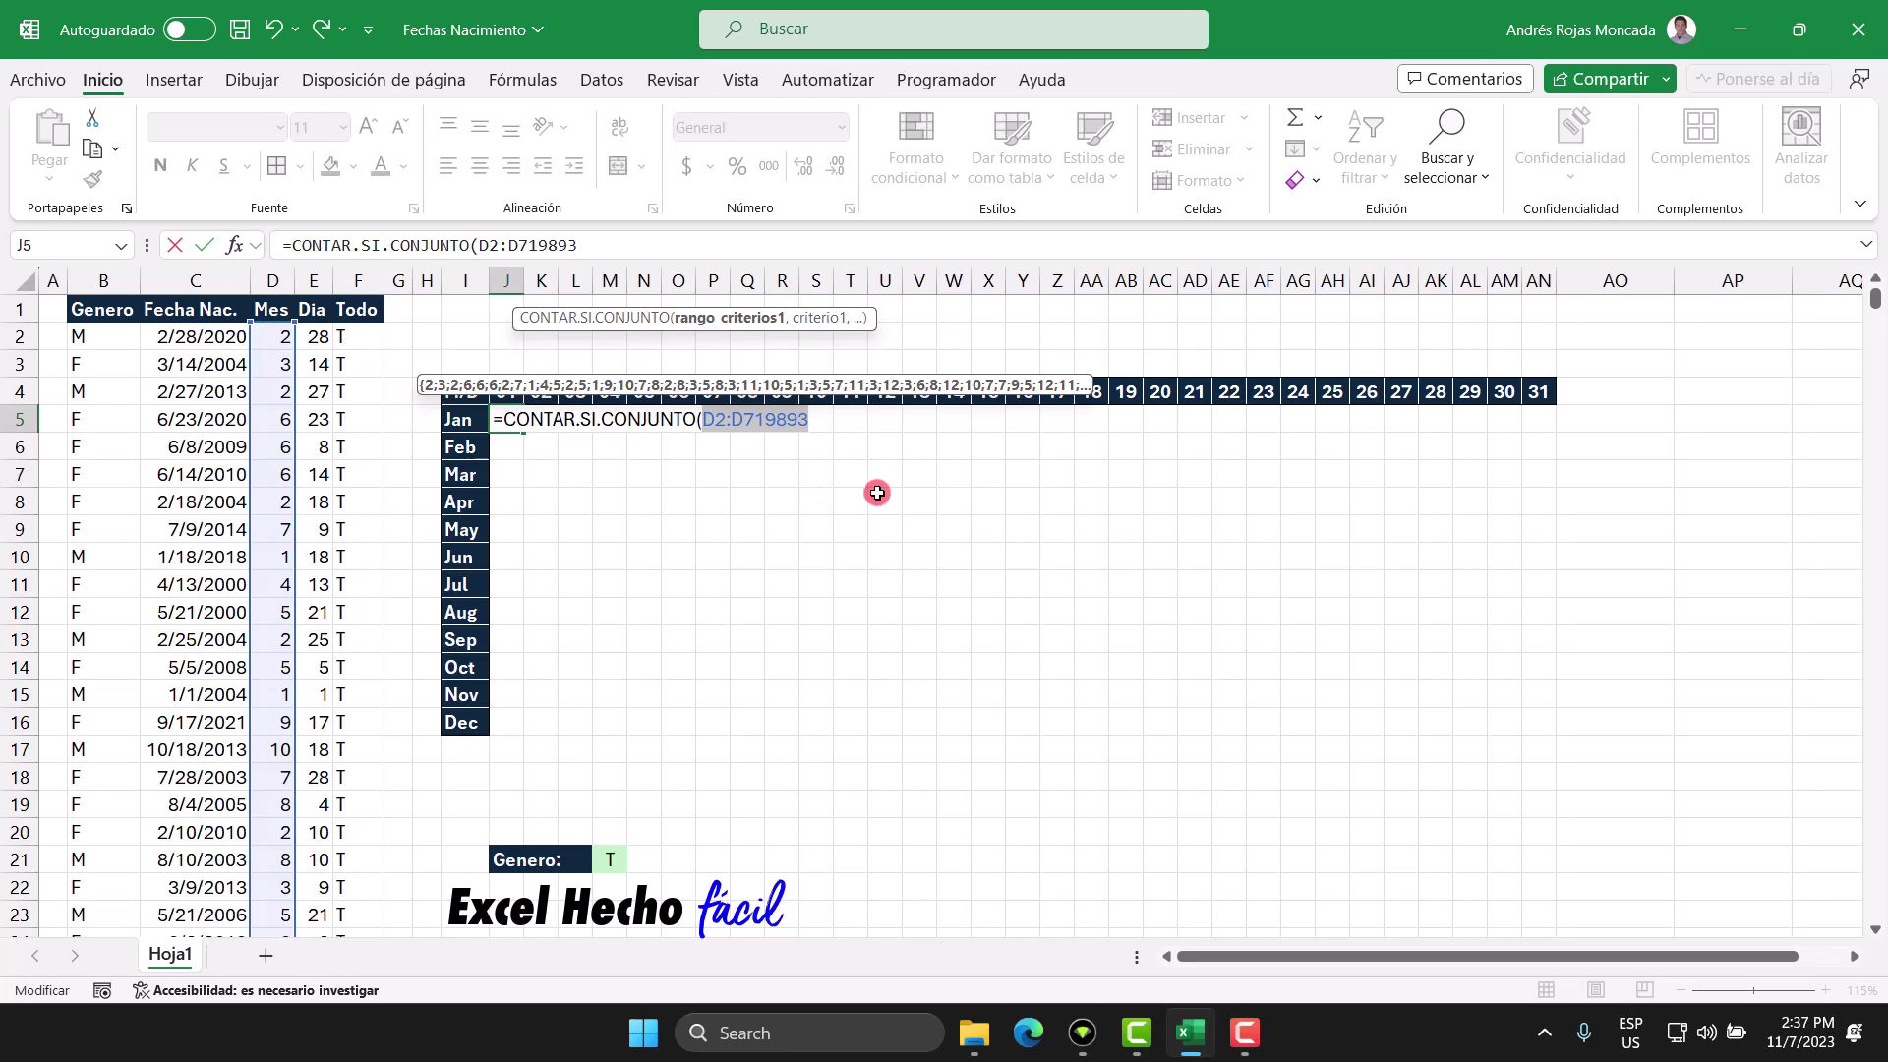
{"action": "key", "text": "F4"}
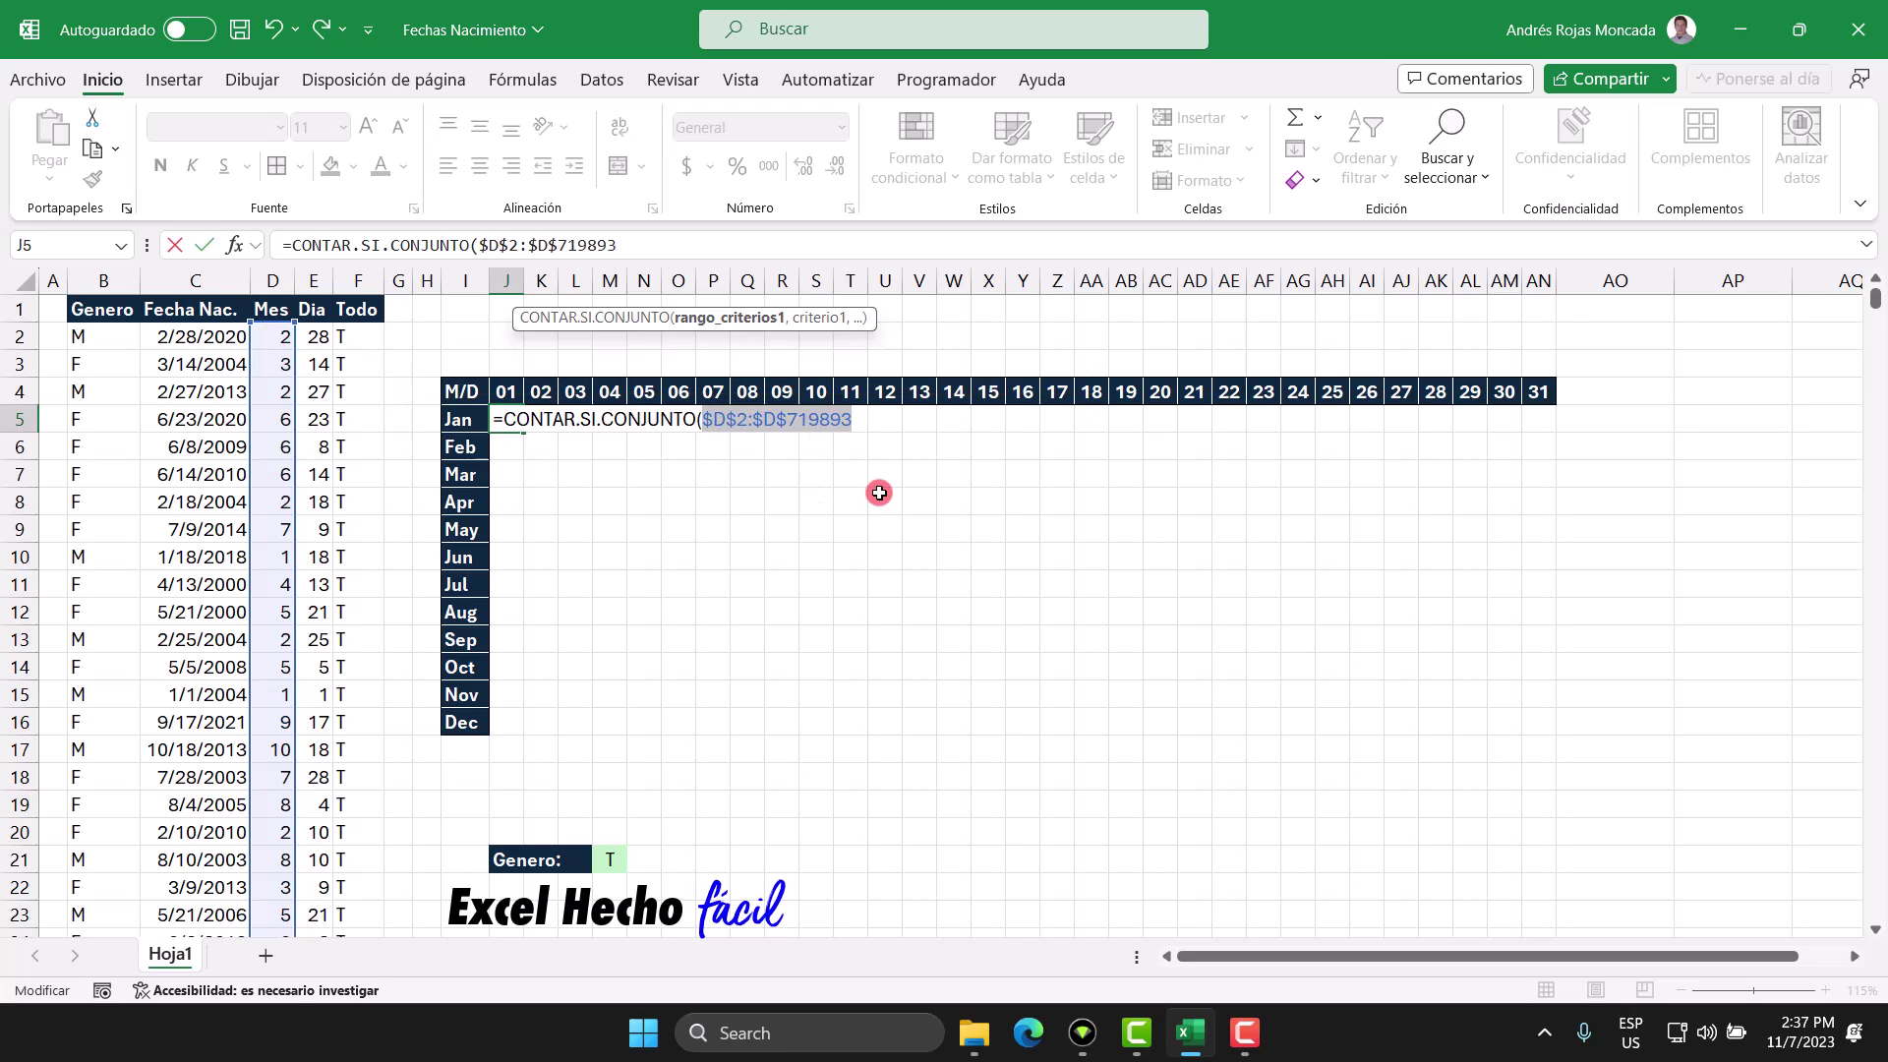
{"action": "left_click", "coordinate": [721, 419]}
{"action": "left_click", "coordinate": [759, 417]}
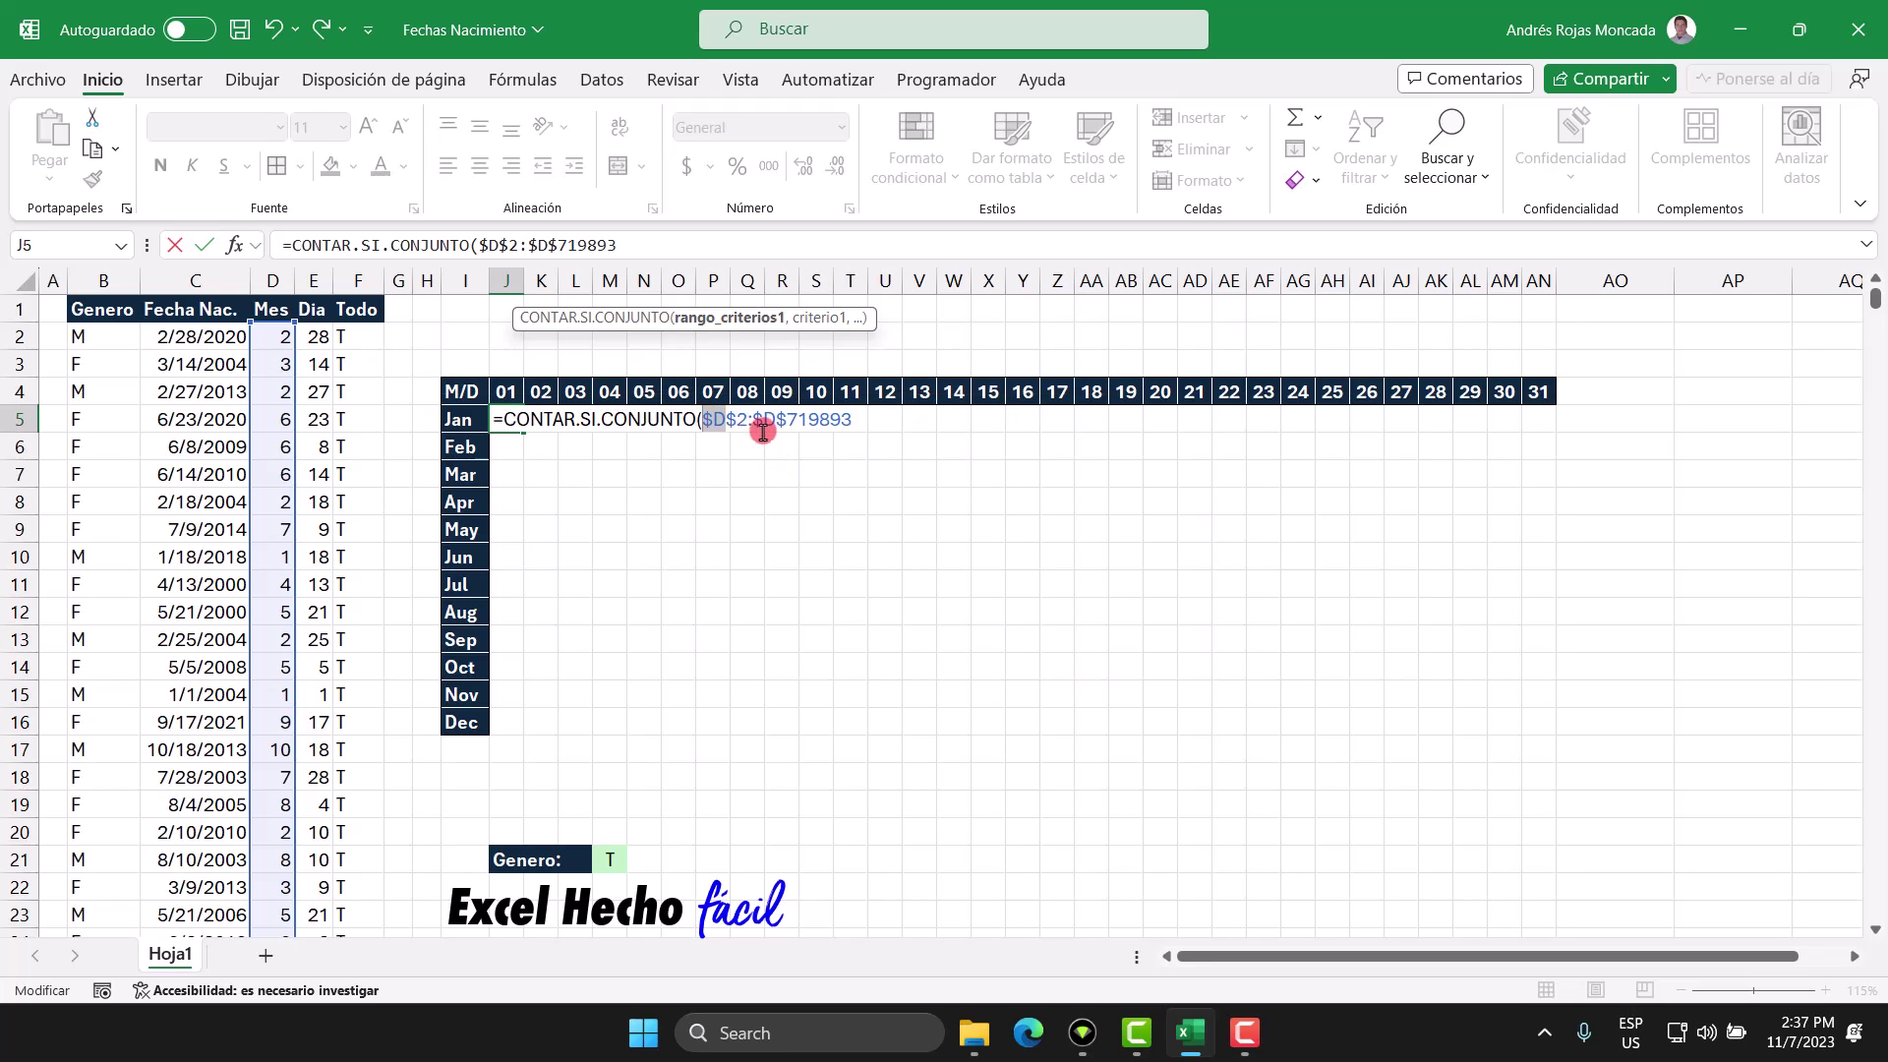
{"action": "left_click", "coordinate": [750, 421]}
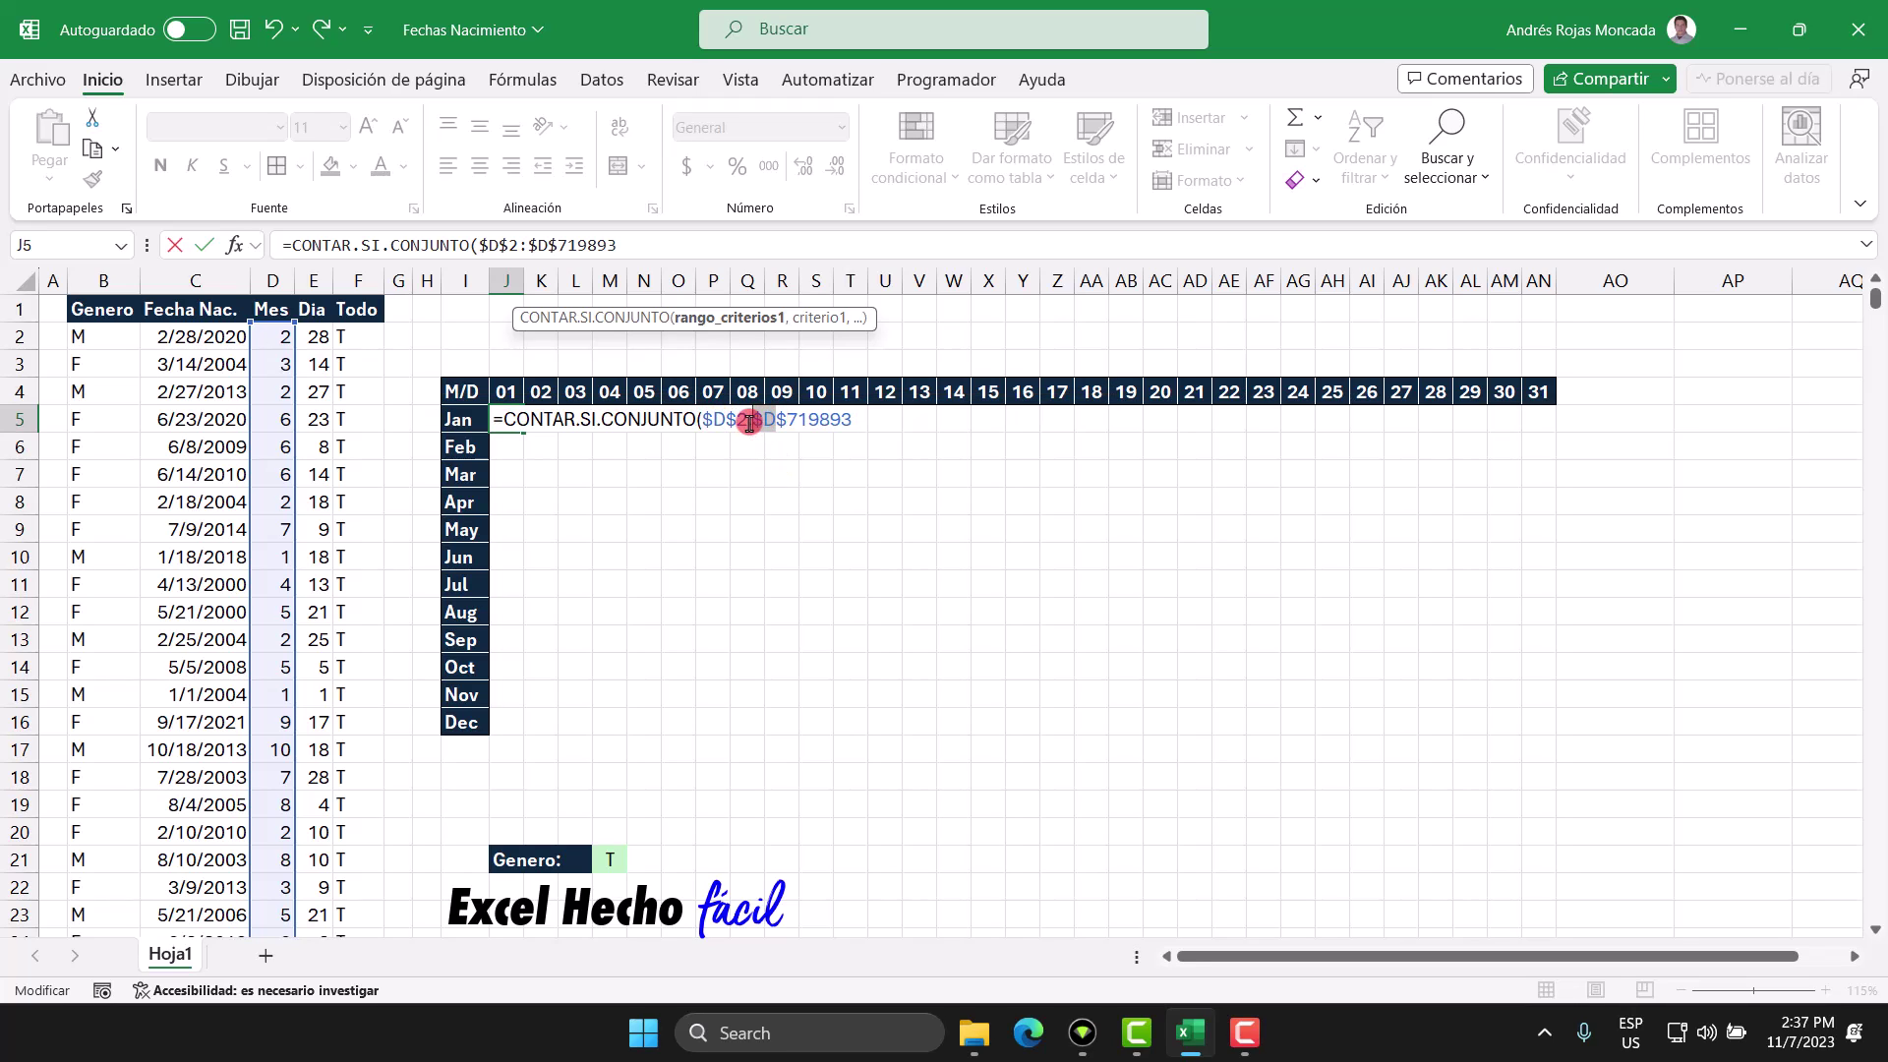
{"action": "mouse_move", "coordinate": [750, 420]}
{"action": "left_mouse_down"}
{"action": "mouse_move", "coordinate": [733, 442]}
{"action": "mouse_move", "coordinate": [716, 426]}
{"action": "mouse_move", "coordinate": [769, 440]}
{"action": "left_mouse_up"}
{"action": "left_click_drag", "start_coordinate": [851, 421], "coordinate": [727, 421]}
{"action": "left_click", "coordinate": [742, 423]}
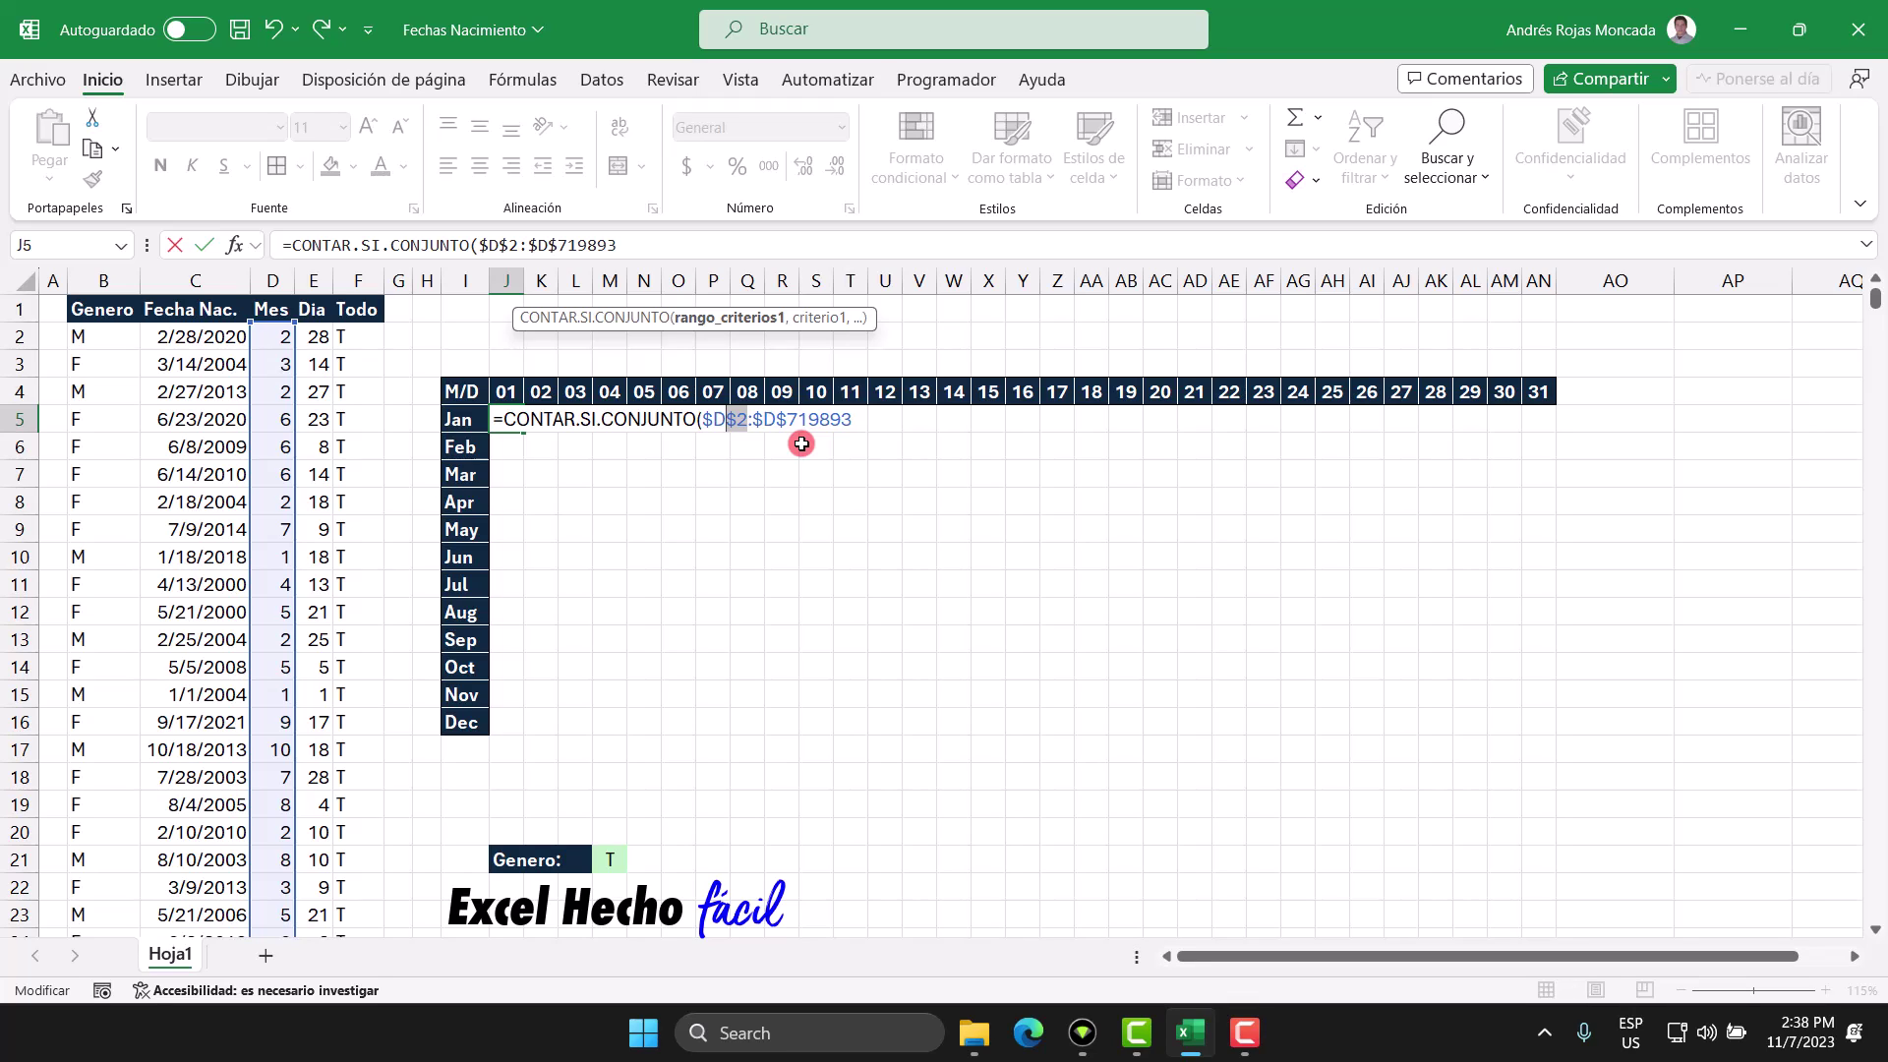
Add the Jan header cell I5 as the criterion for the month range and enter the J5 formula
{"action": "left_click", "coordinate": [855, 418]}
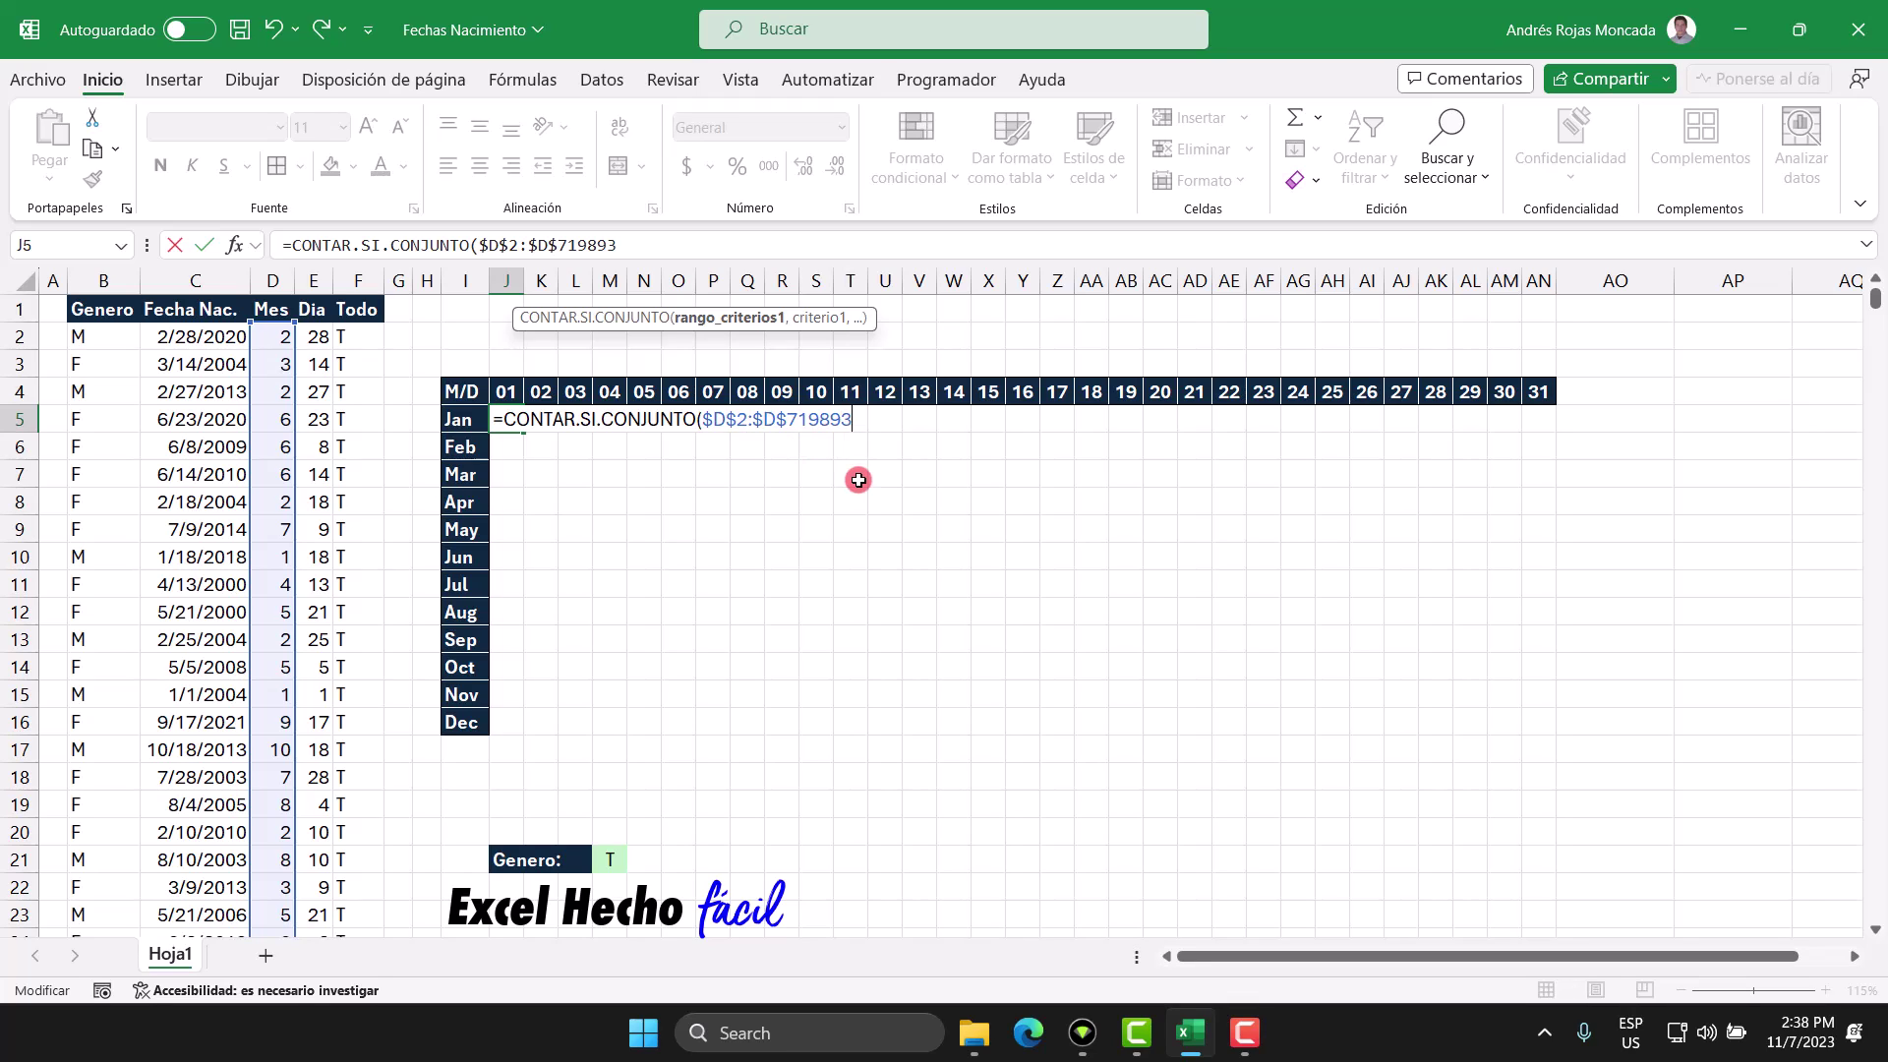
{"action": "type", "text": ","}
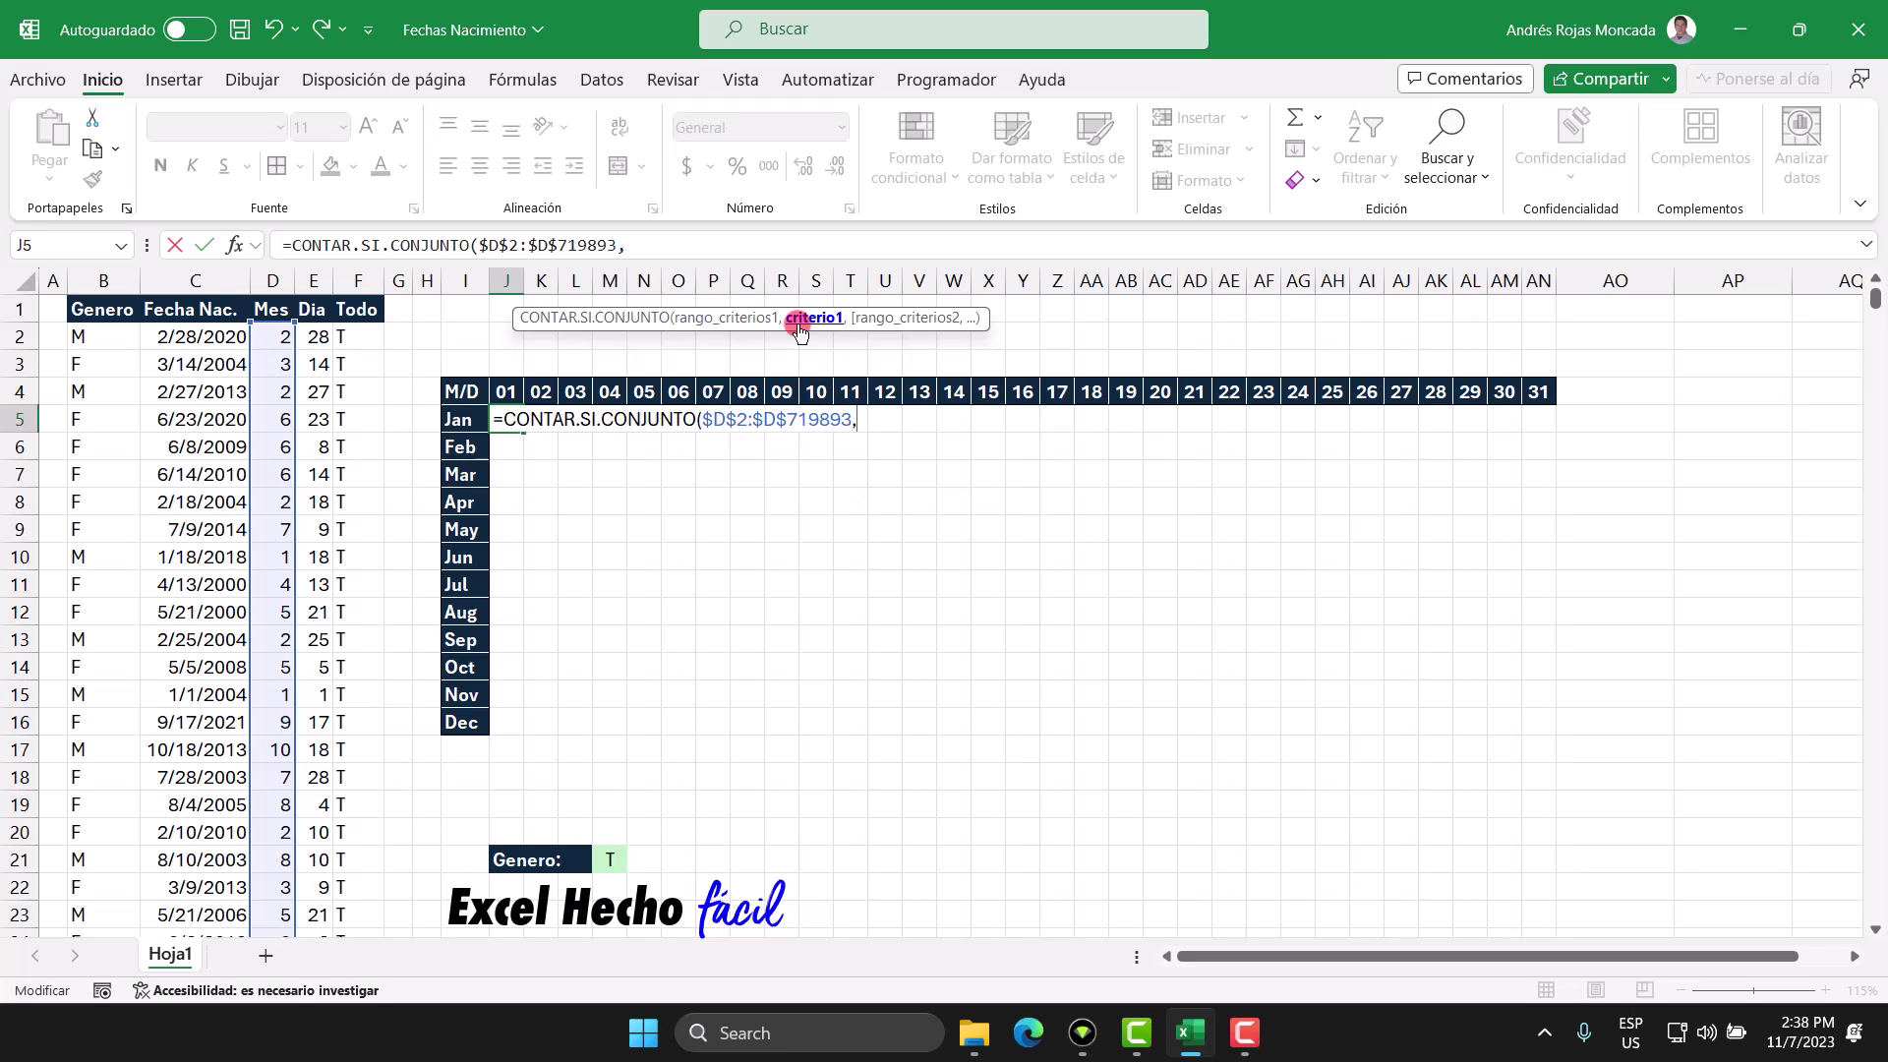
{"action": "left_click", "coordinate": [468, 418]}
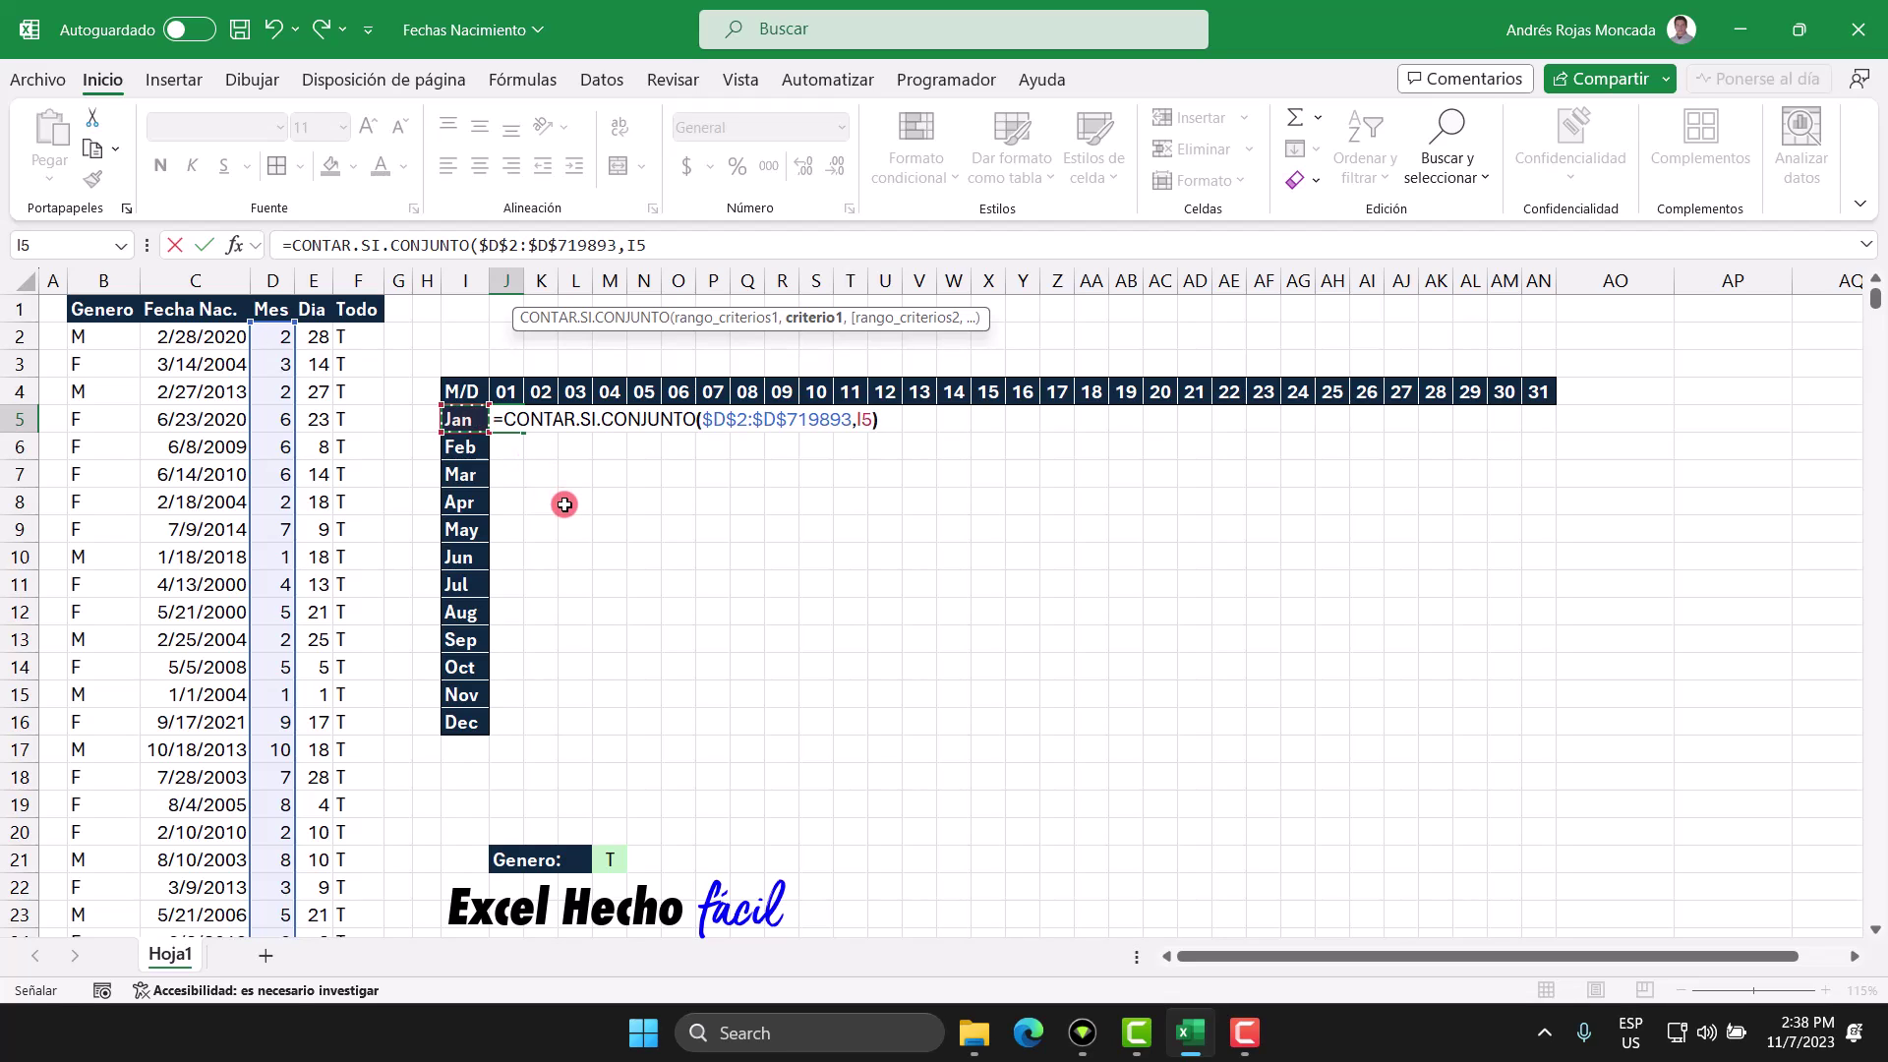
{"action": "type", "text": ")"}
{"action": "key", "text": "Return"}
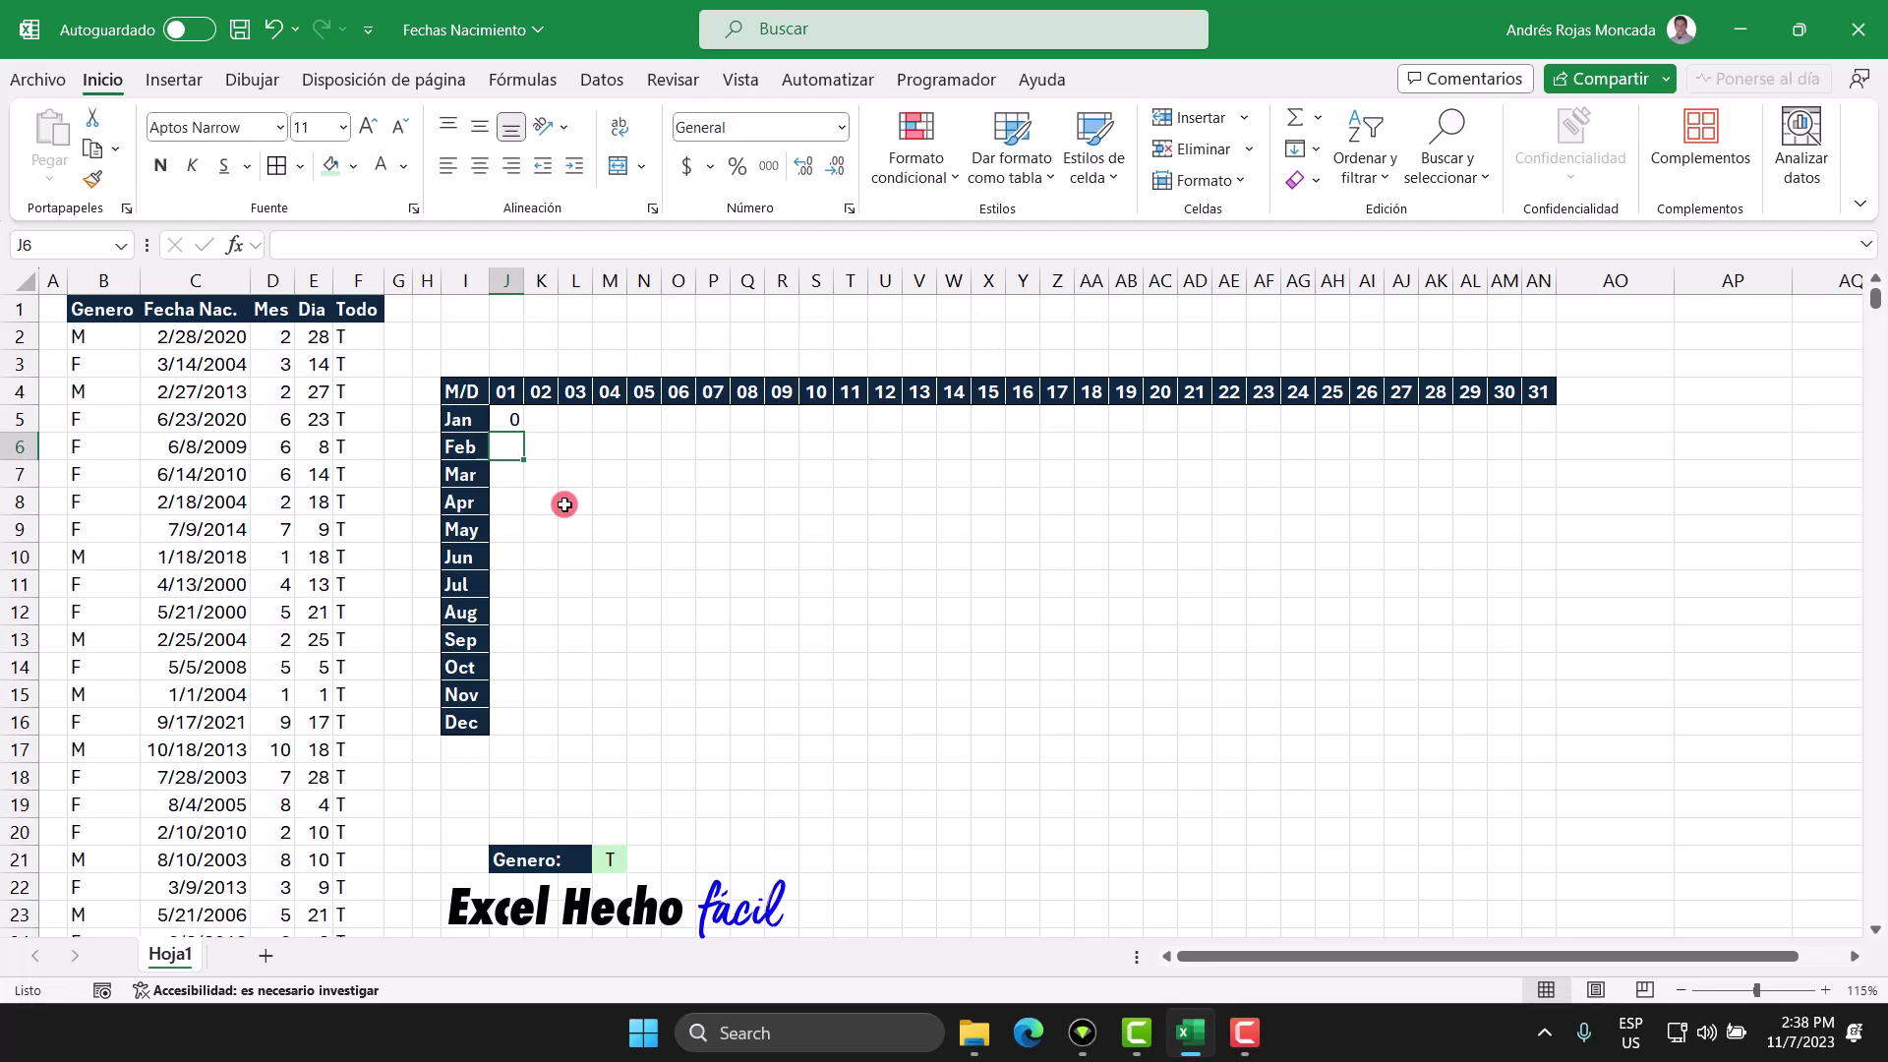
Edit the J5 formula so its criterion converts the month name to a number with MES(I5&1)
{"action": "left_click", "coordinate": [514, 421]}
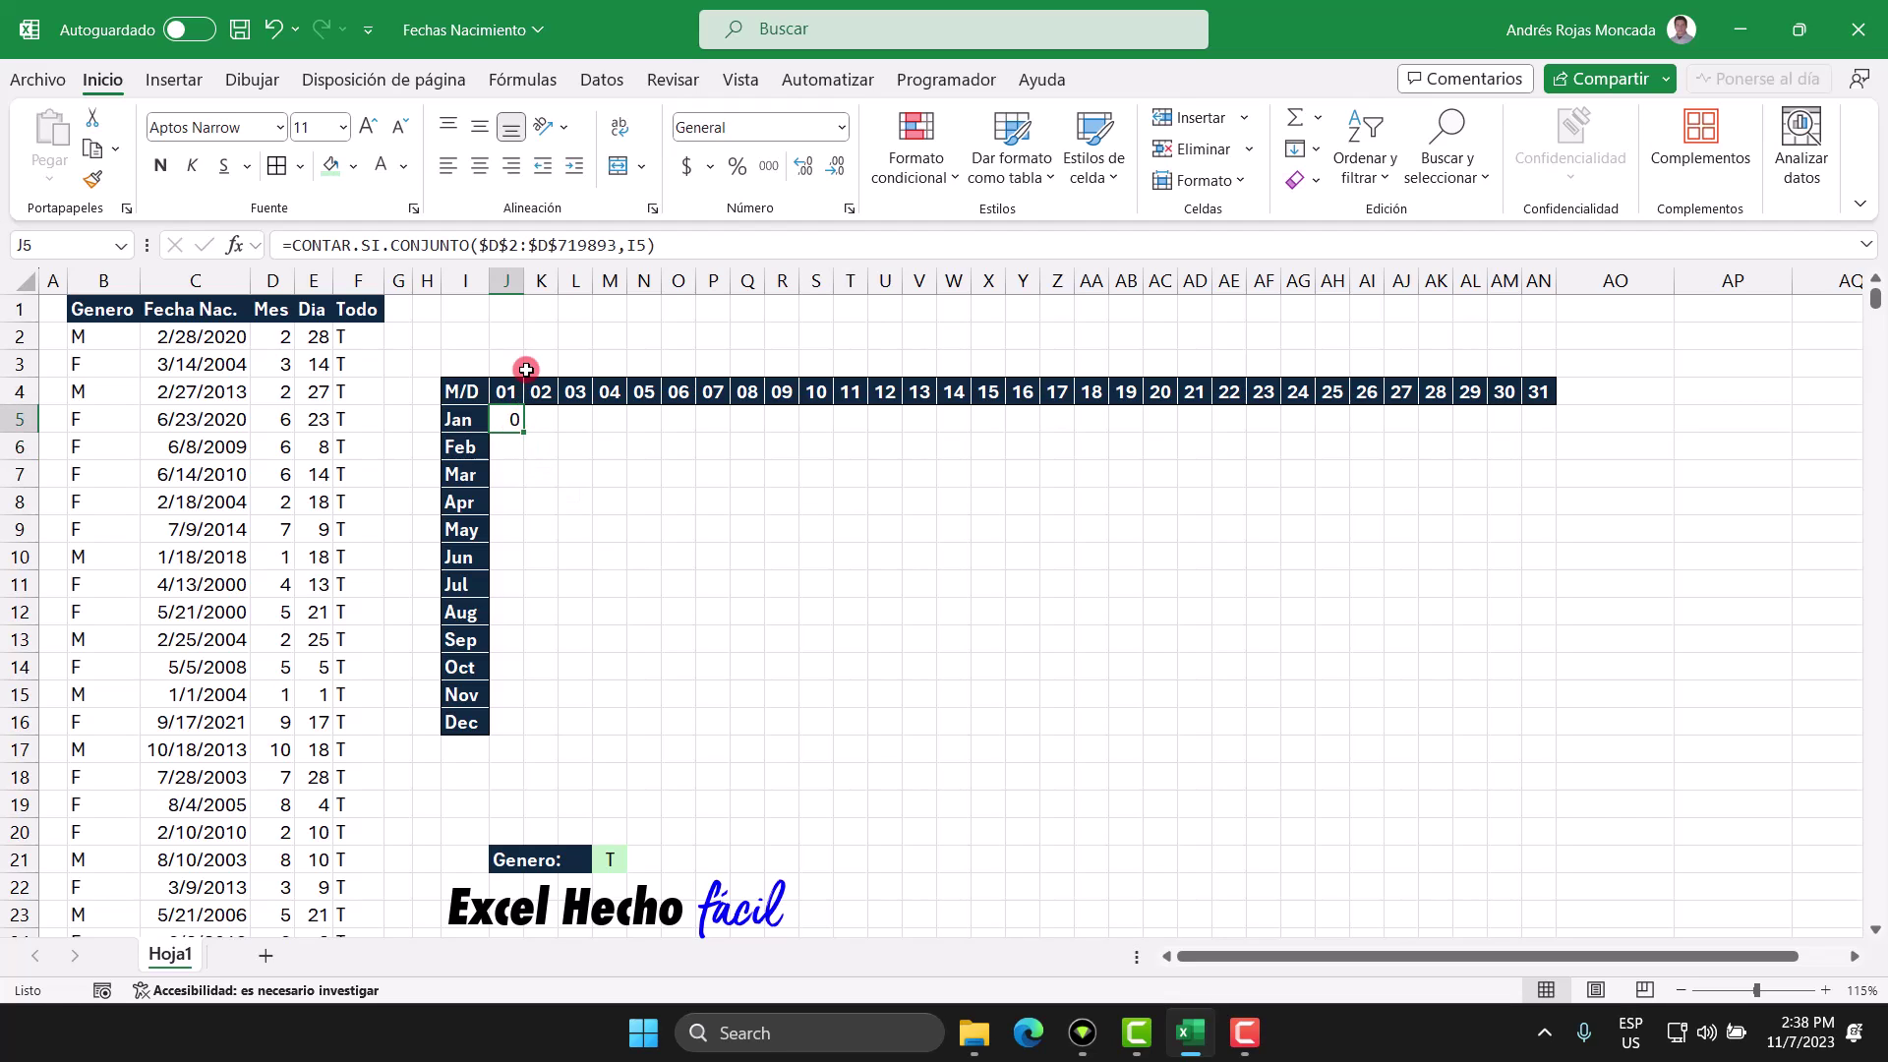
{"action": "key", "text": "F2"}
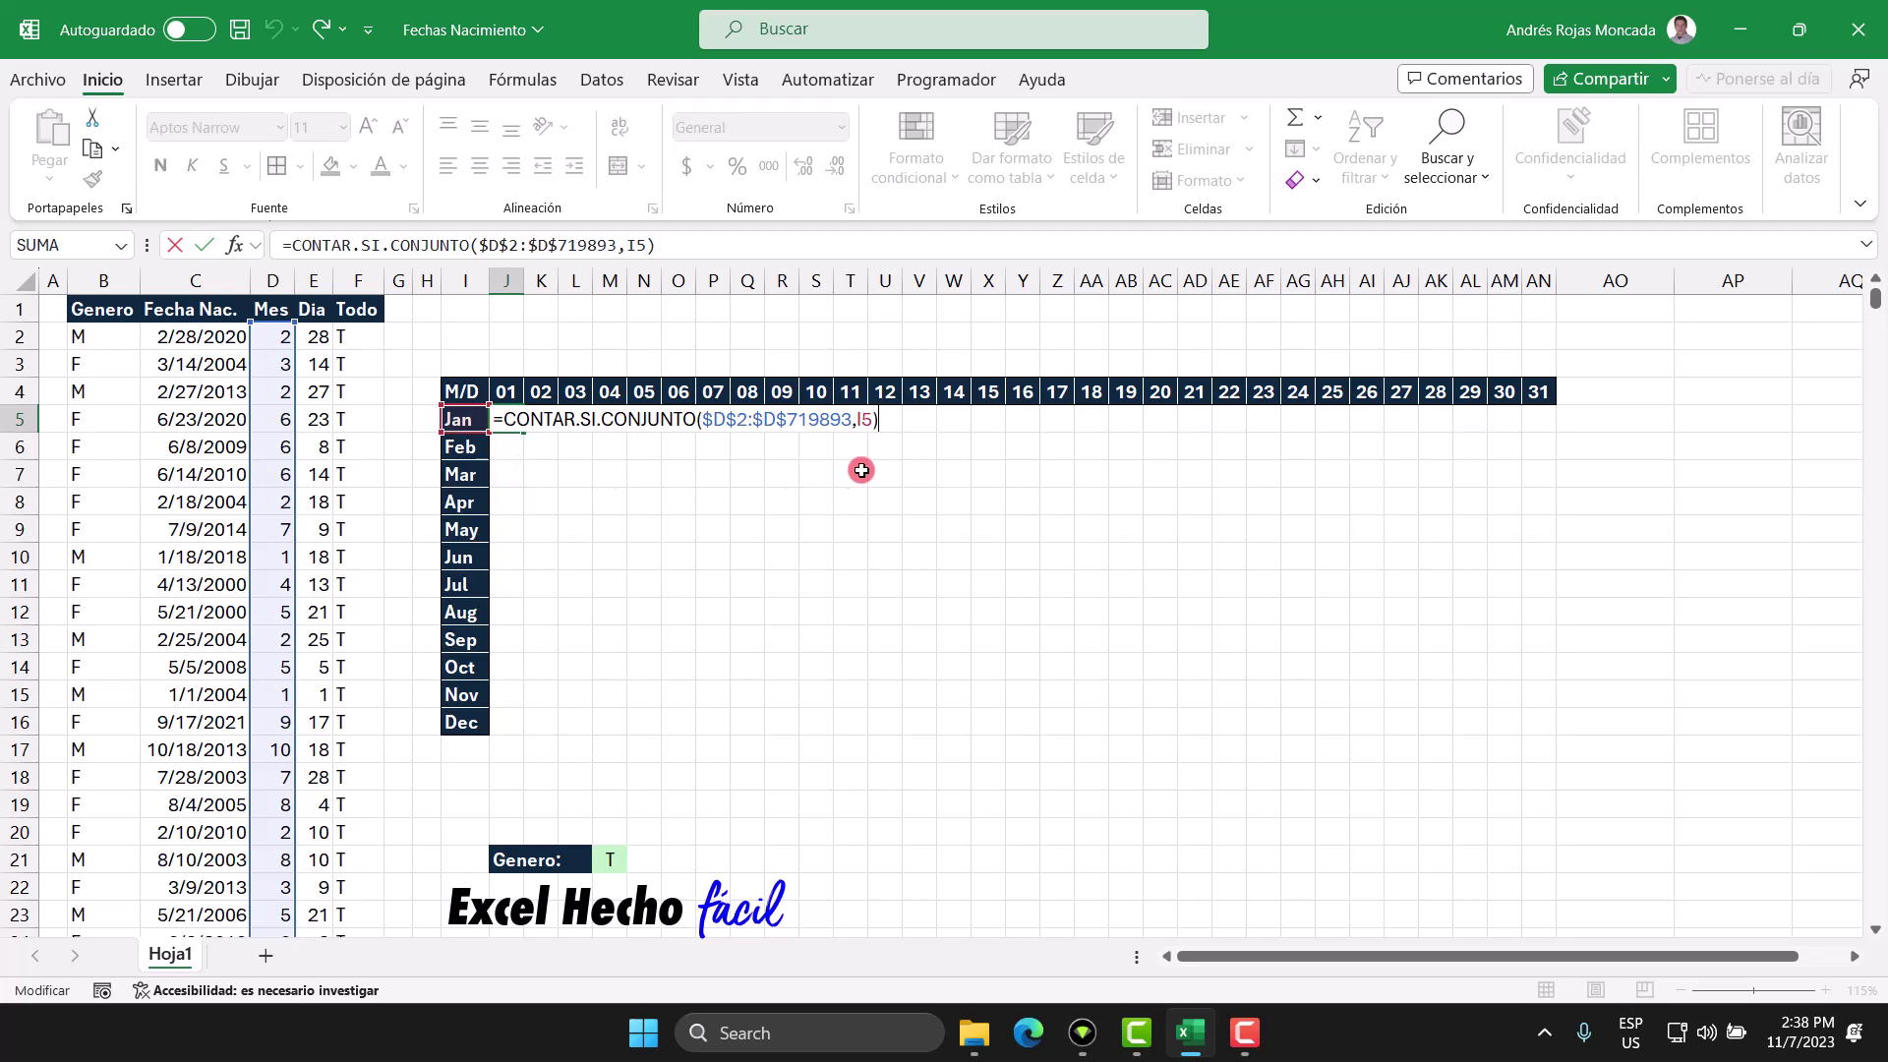
{"action": "left_click", "coordinate": [860, 420]}
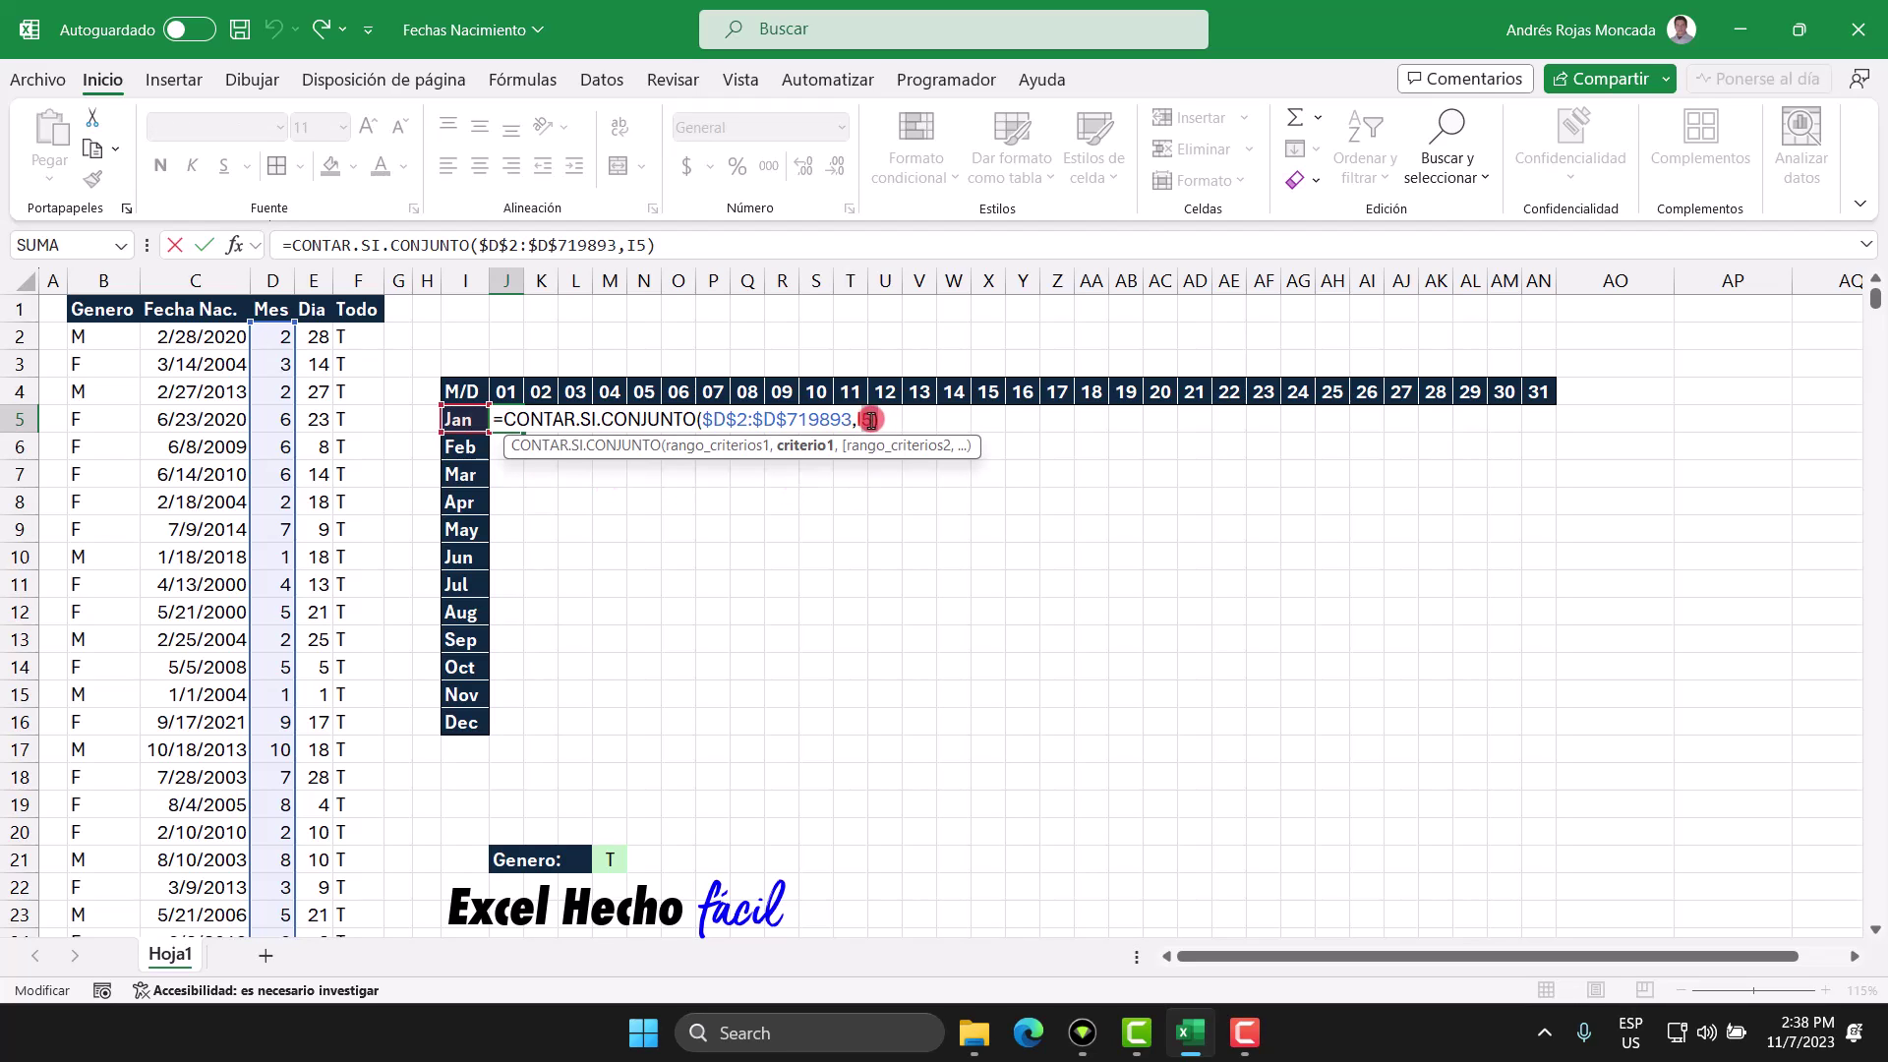
{"action": "double_click", "coordinate": [855, 420]}
{"action": "left_click", "coordinate": [874, 420]}
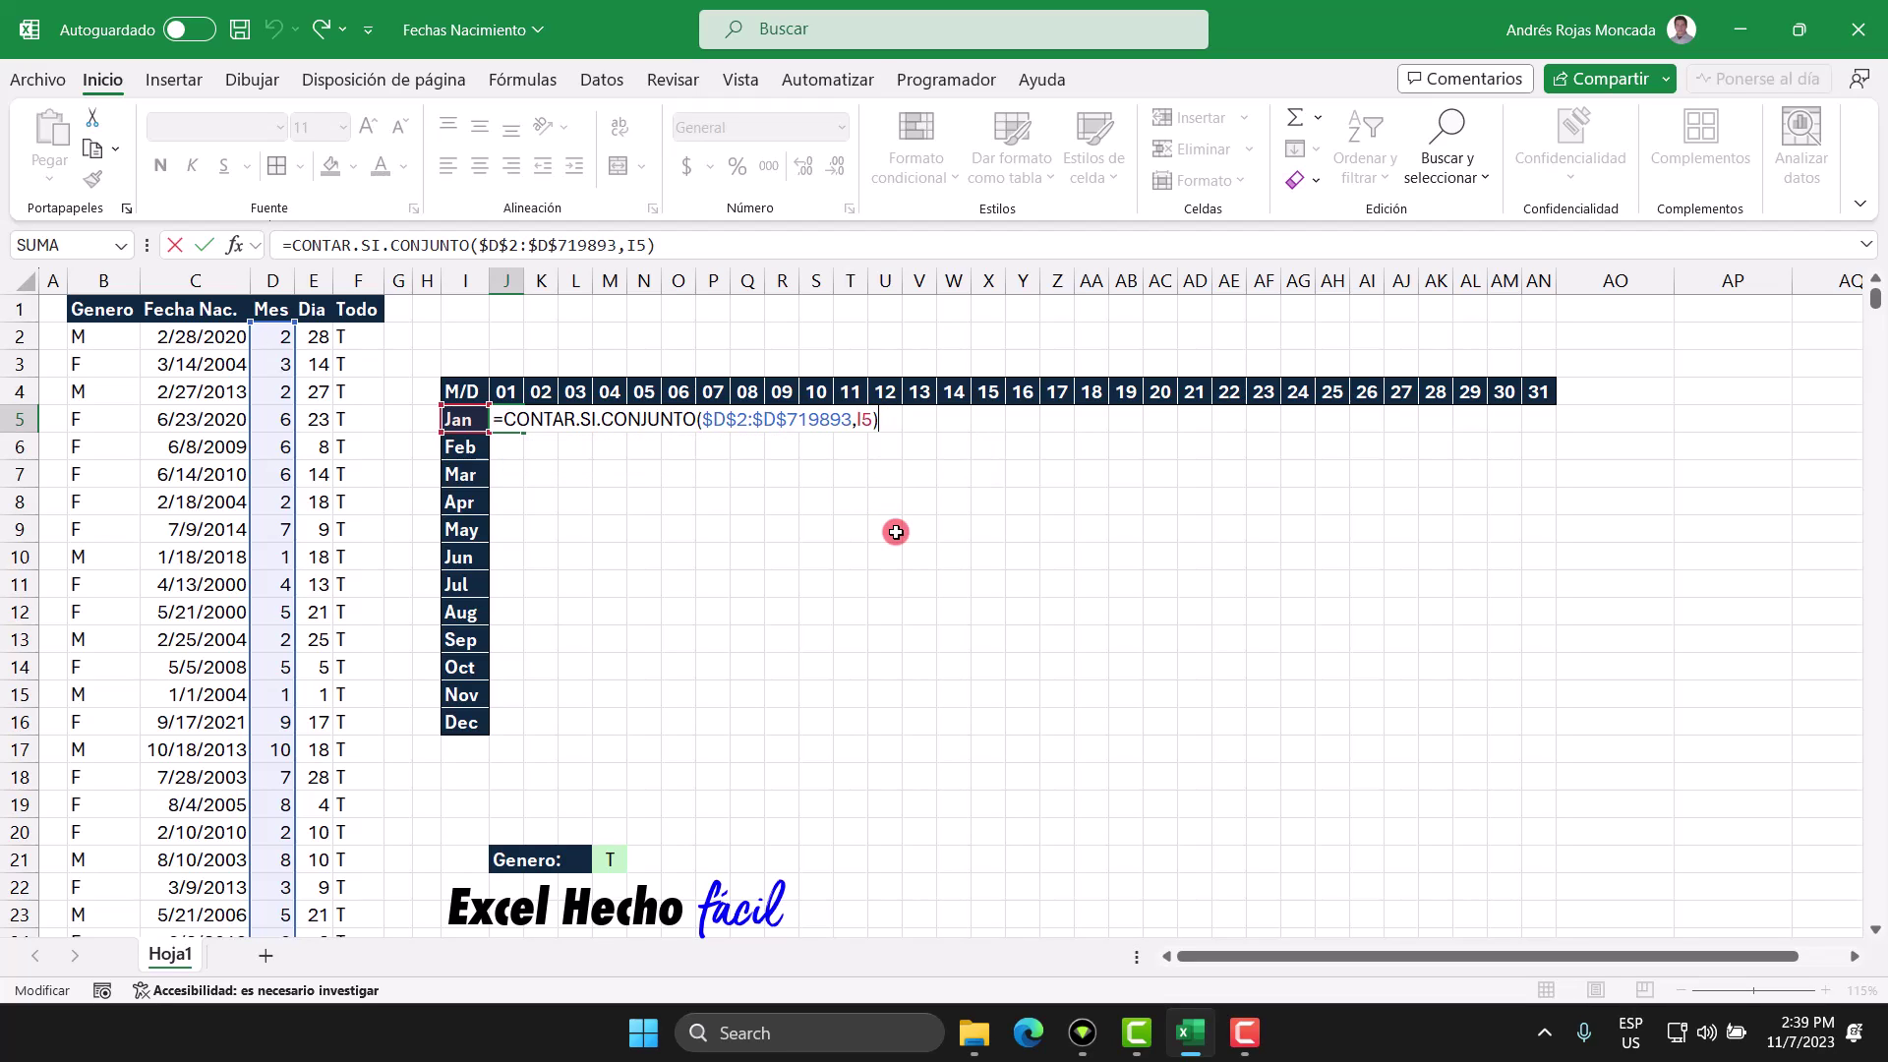
{"action": "key", "text": "BackSpace"}
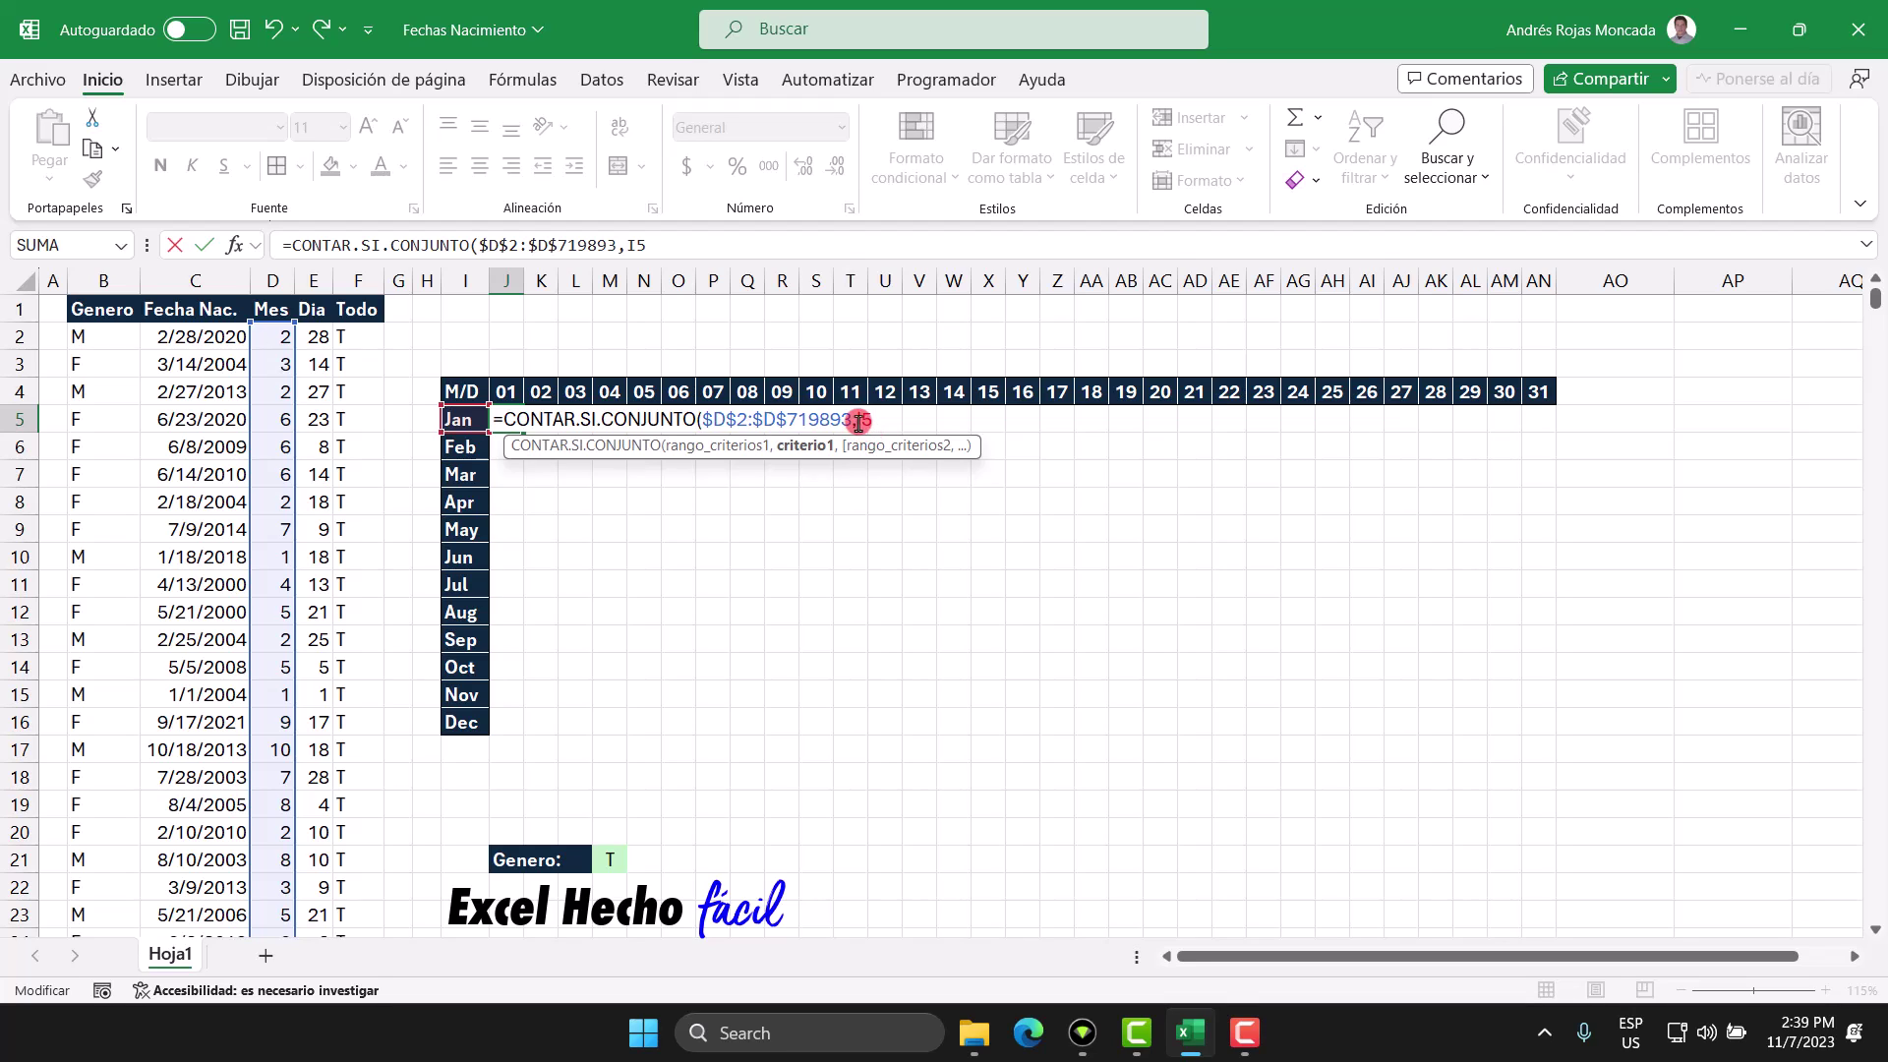
{"action": "type", "text": "MES("}
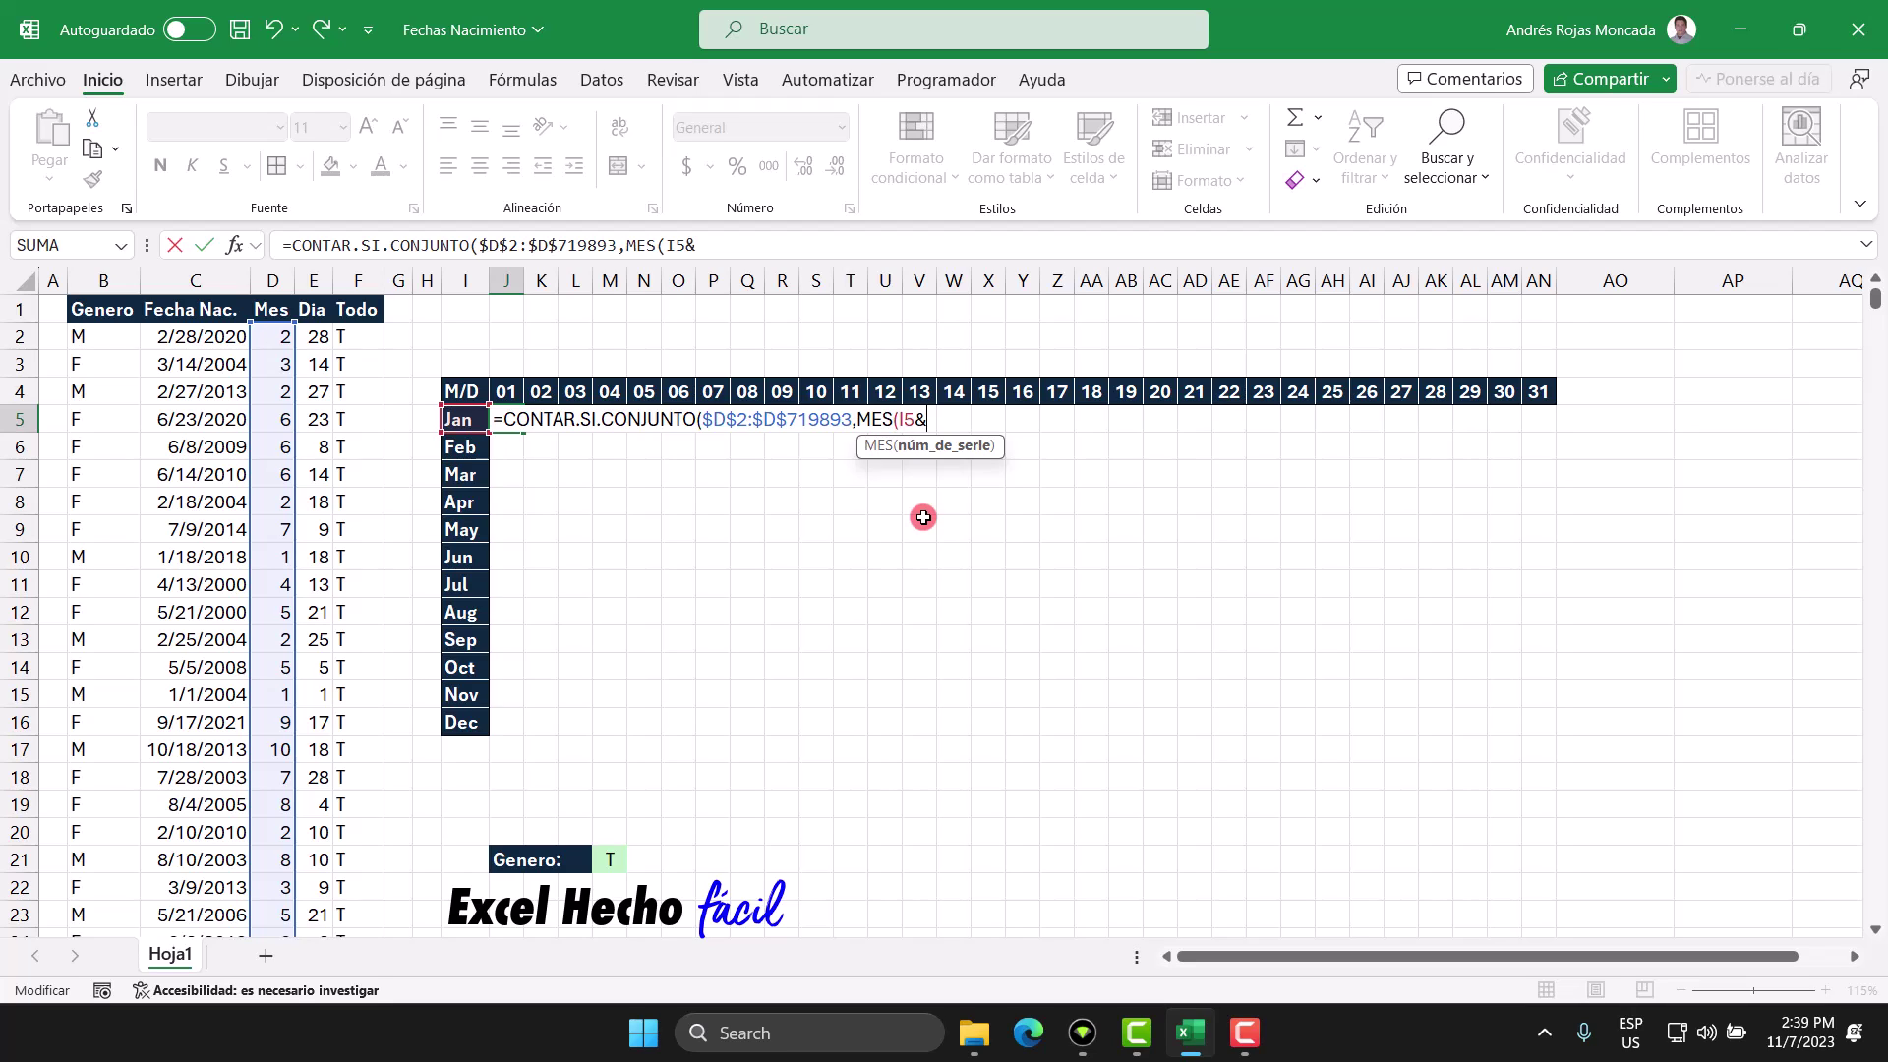
{"action": "type", "text": ")"}
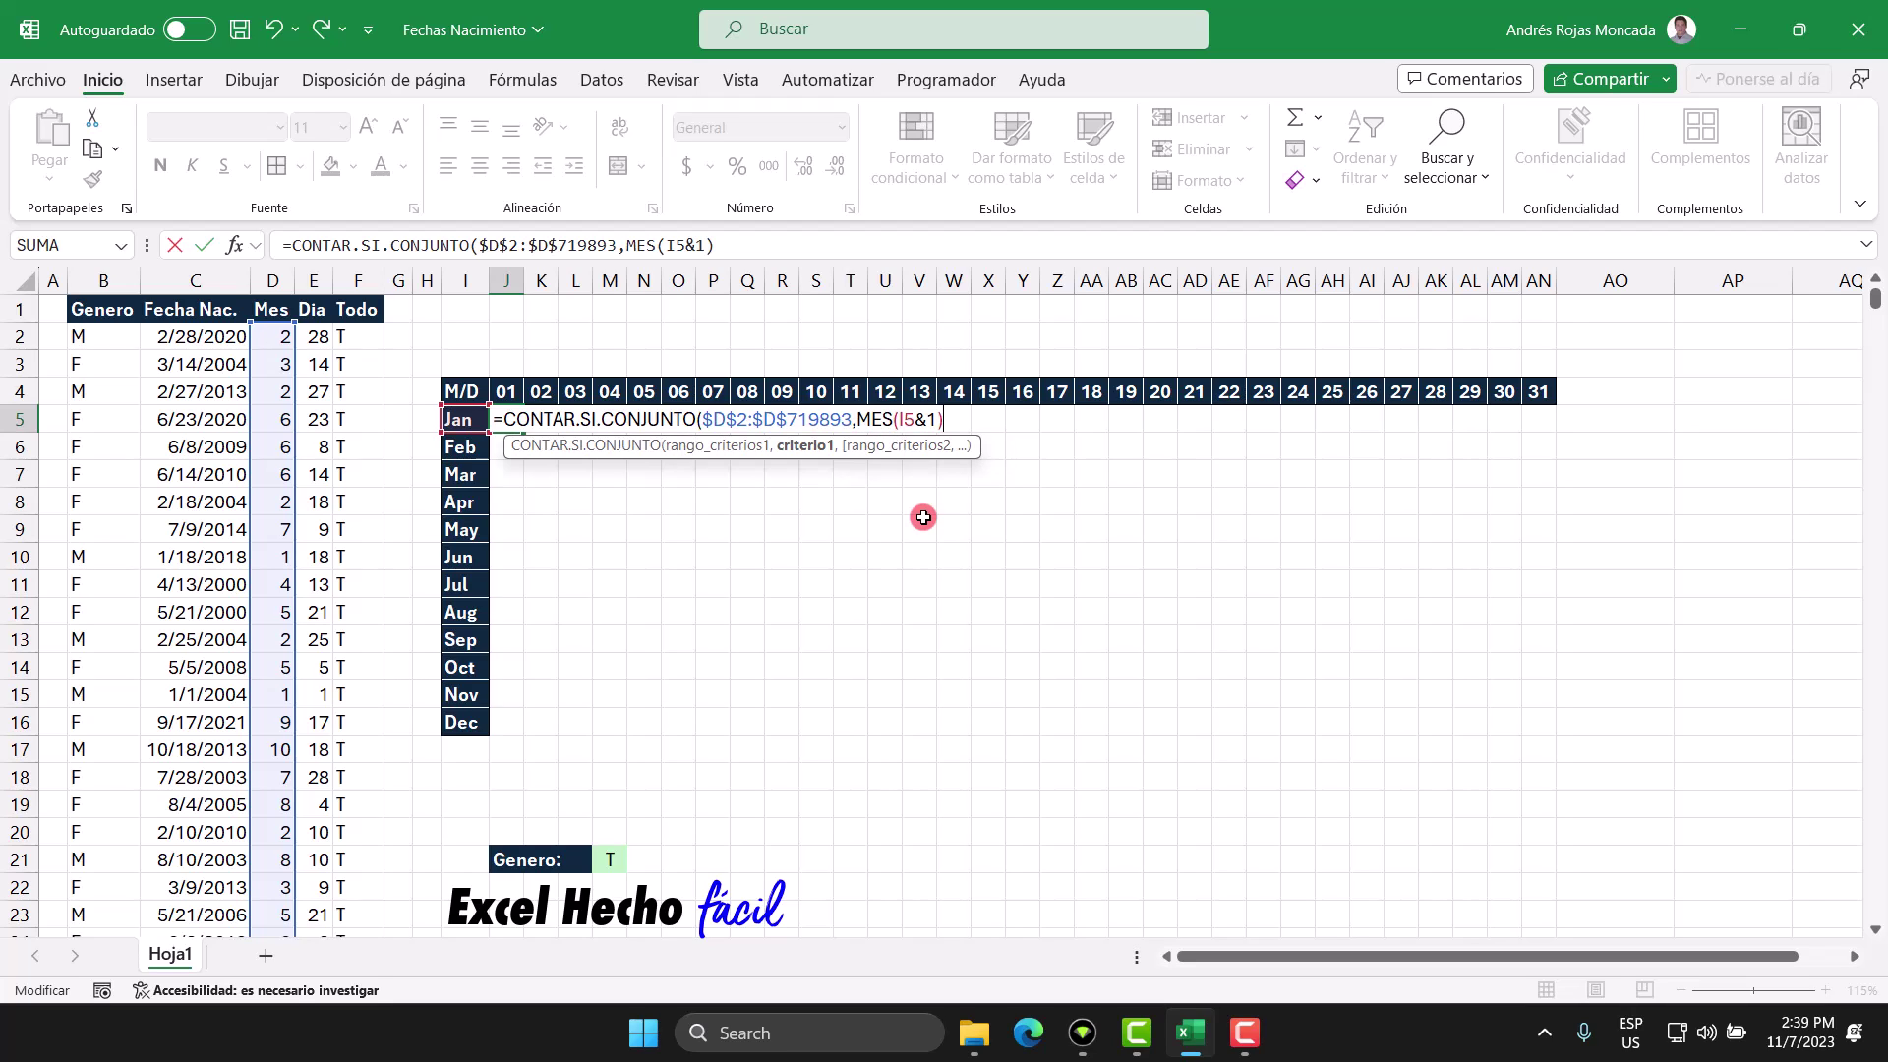
Evaluate I5&1 and the full MES(I5&1) expression inside the formula, undoing each evaluation to restore the expression
{"action": "left_click_drag", "start_coordinate": [897, 421], "coordinate": [927, 422]}
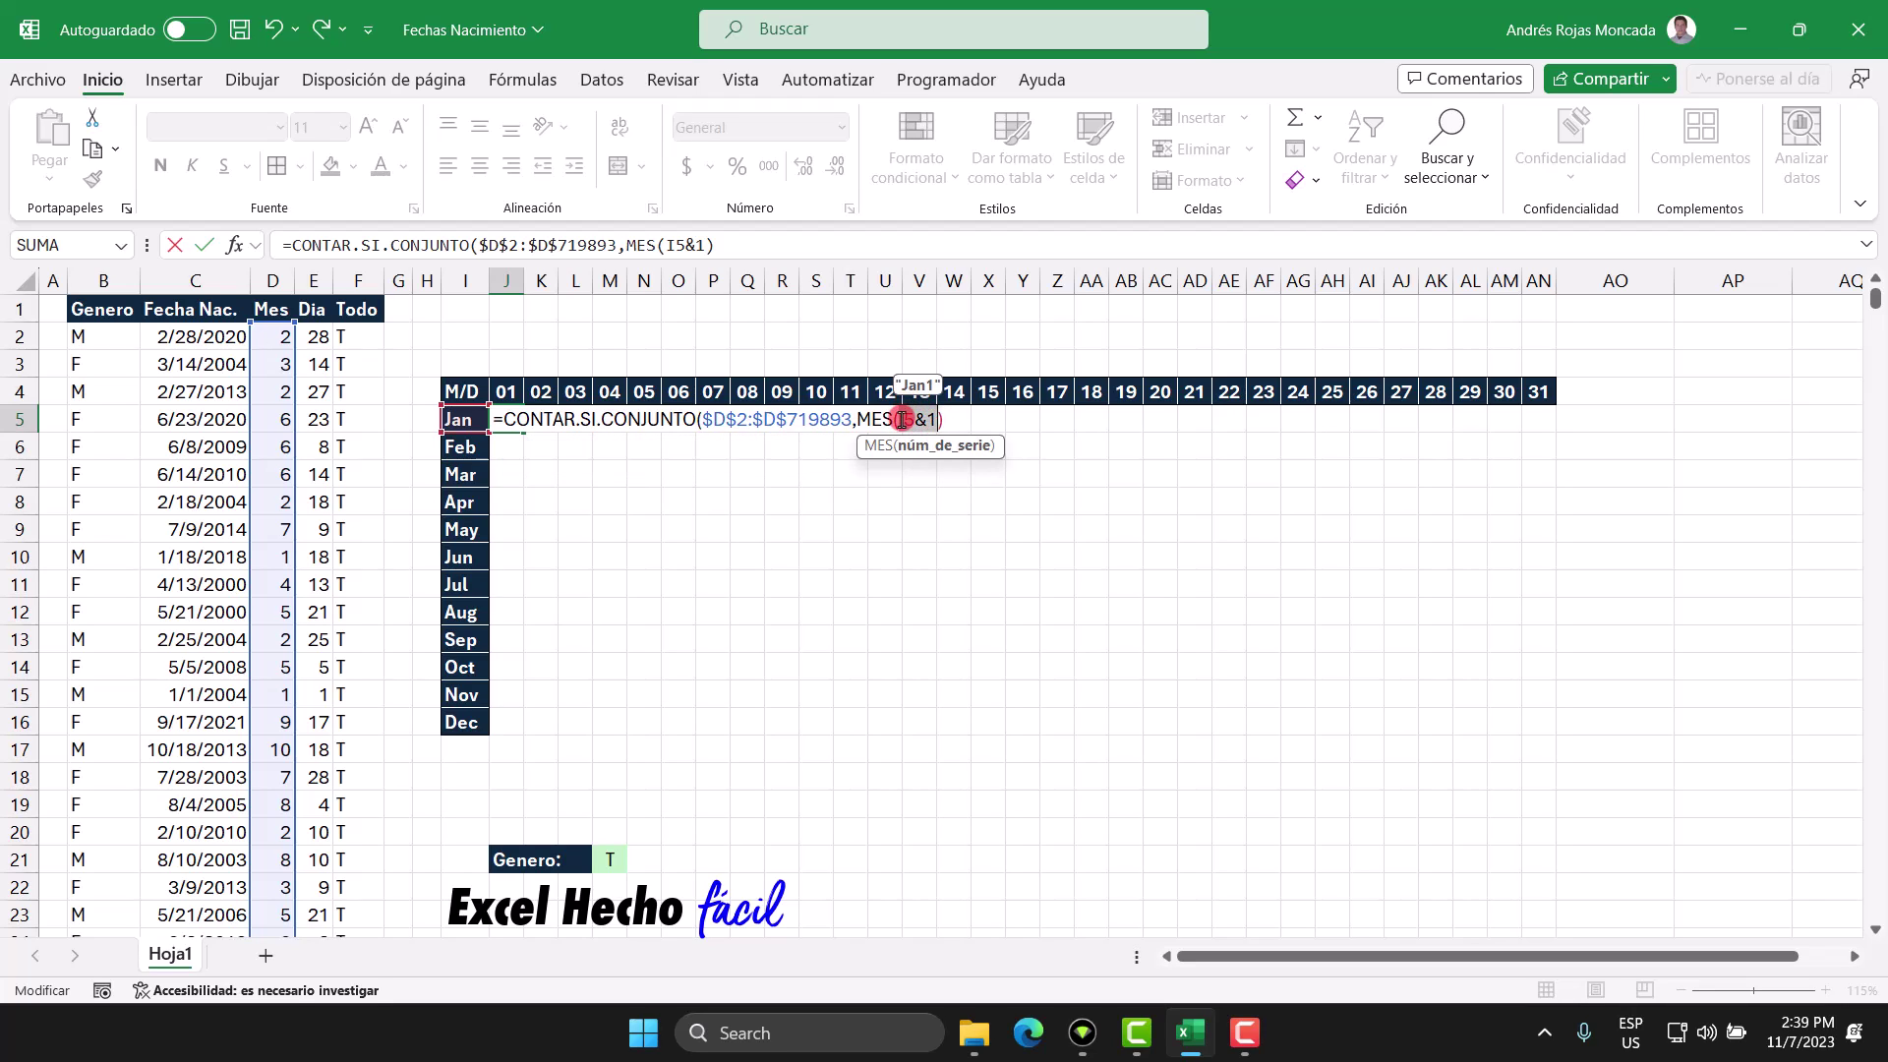
{"action": "key", "text": "F9"}
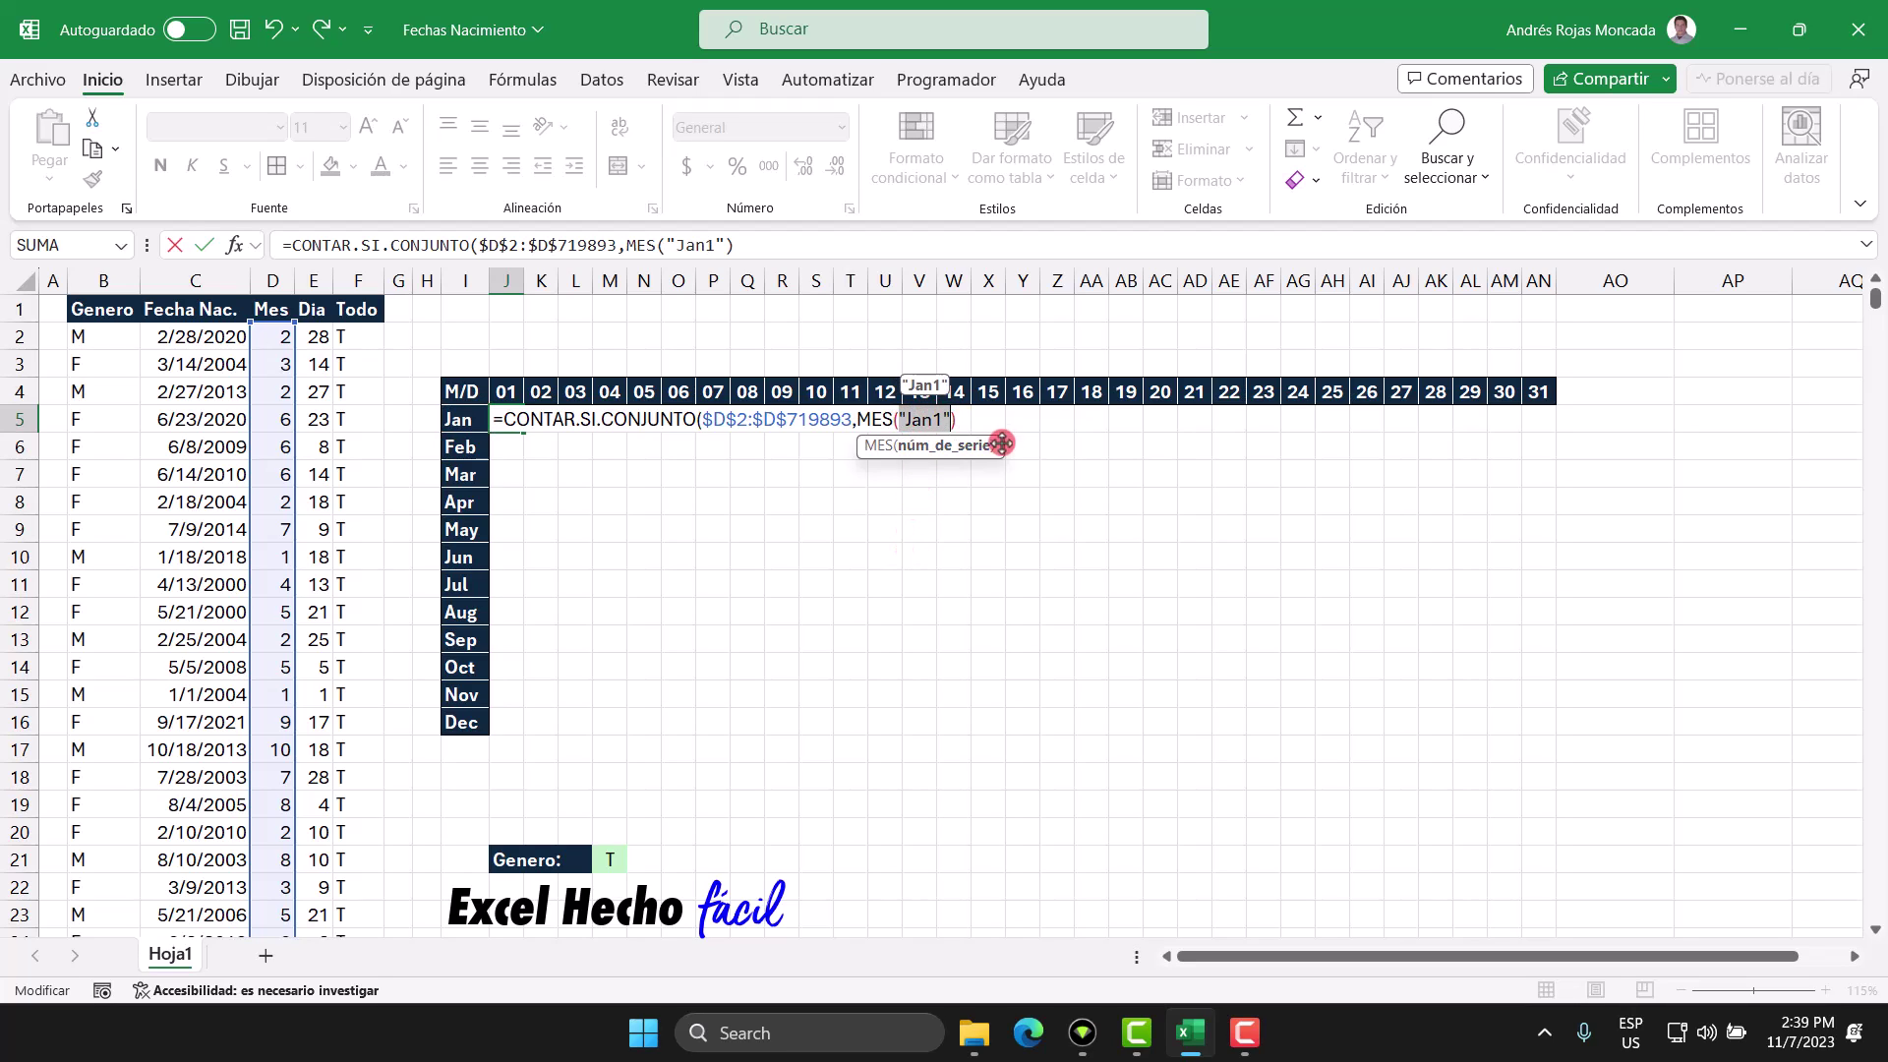
{"action": "left_click_drag", "start_coordinate": [998, 440], "coordinate": [991, 501]}
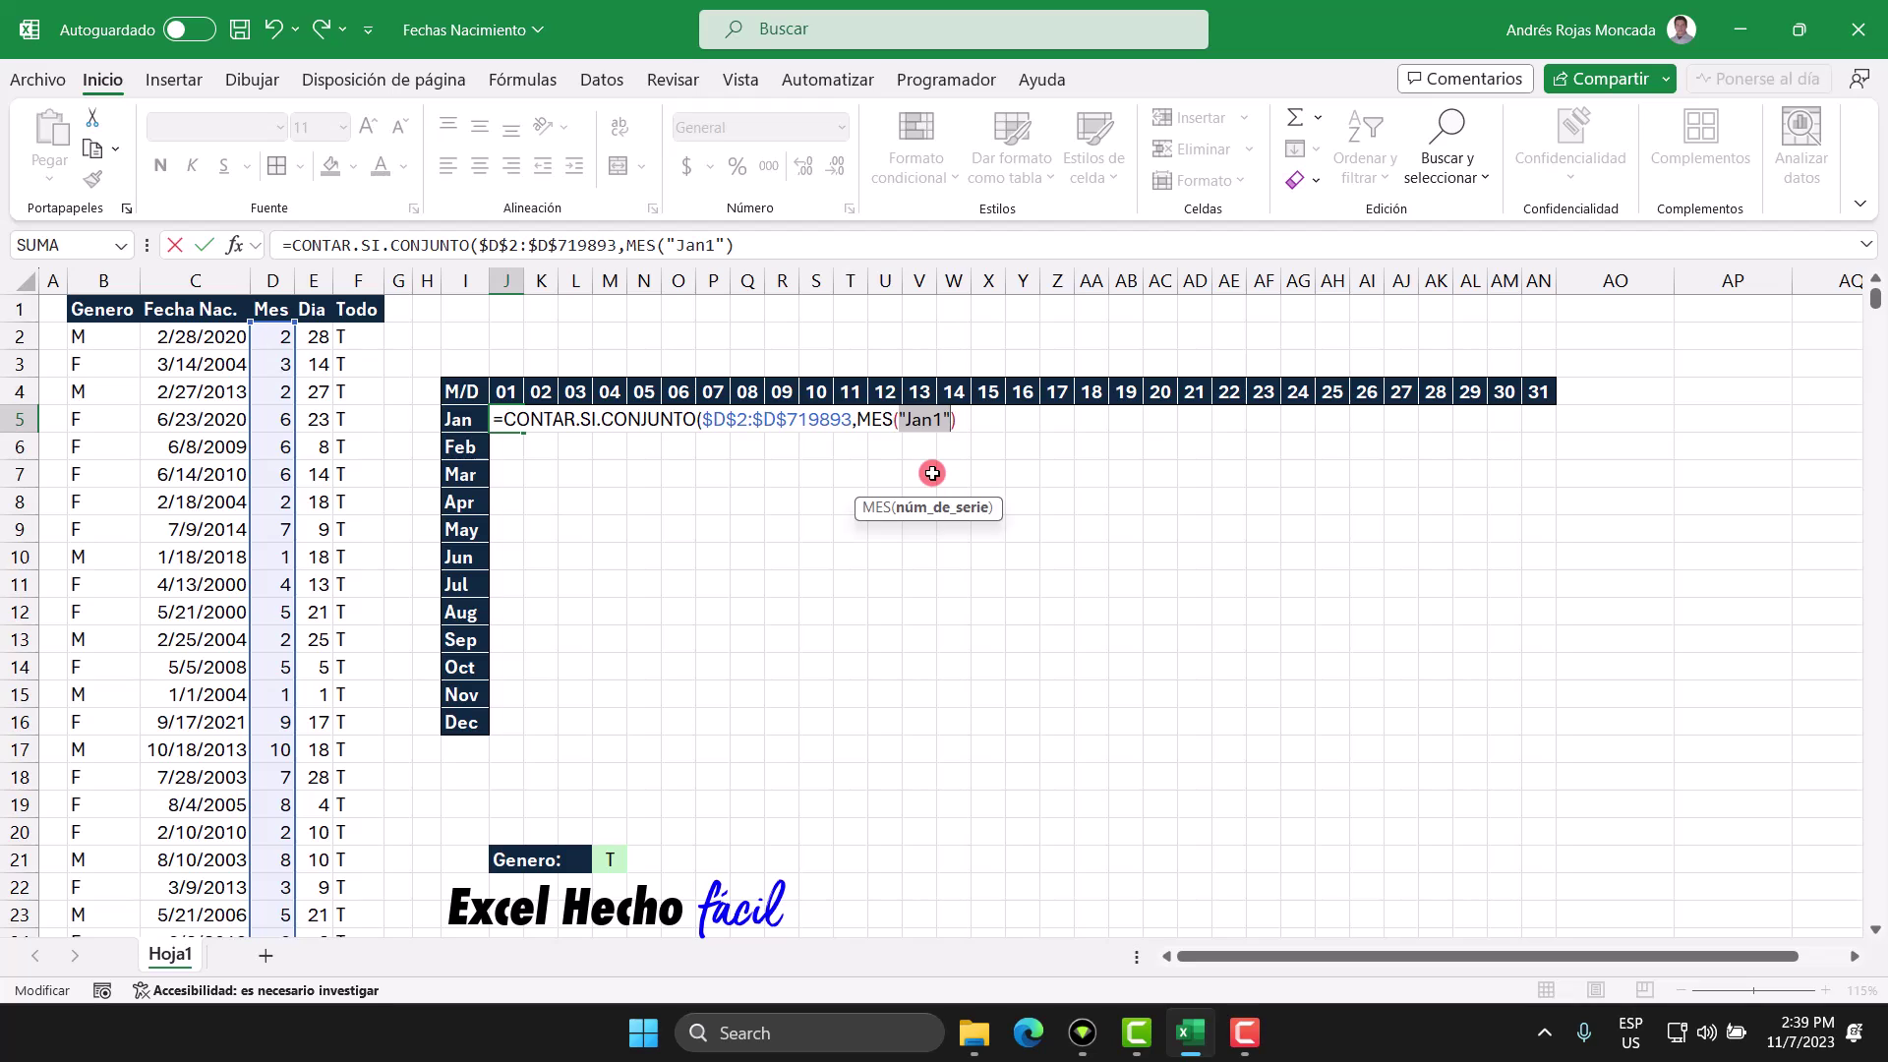
{"action": "key", "text": "ctrl+z"}
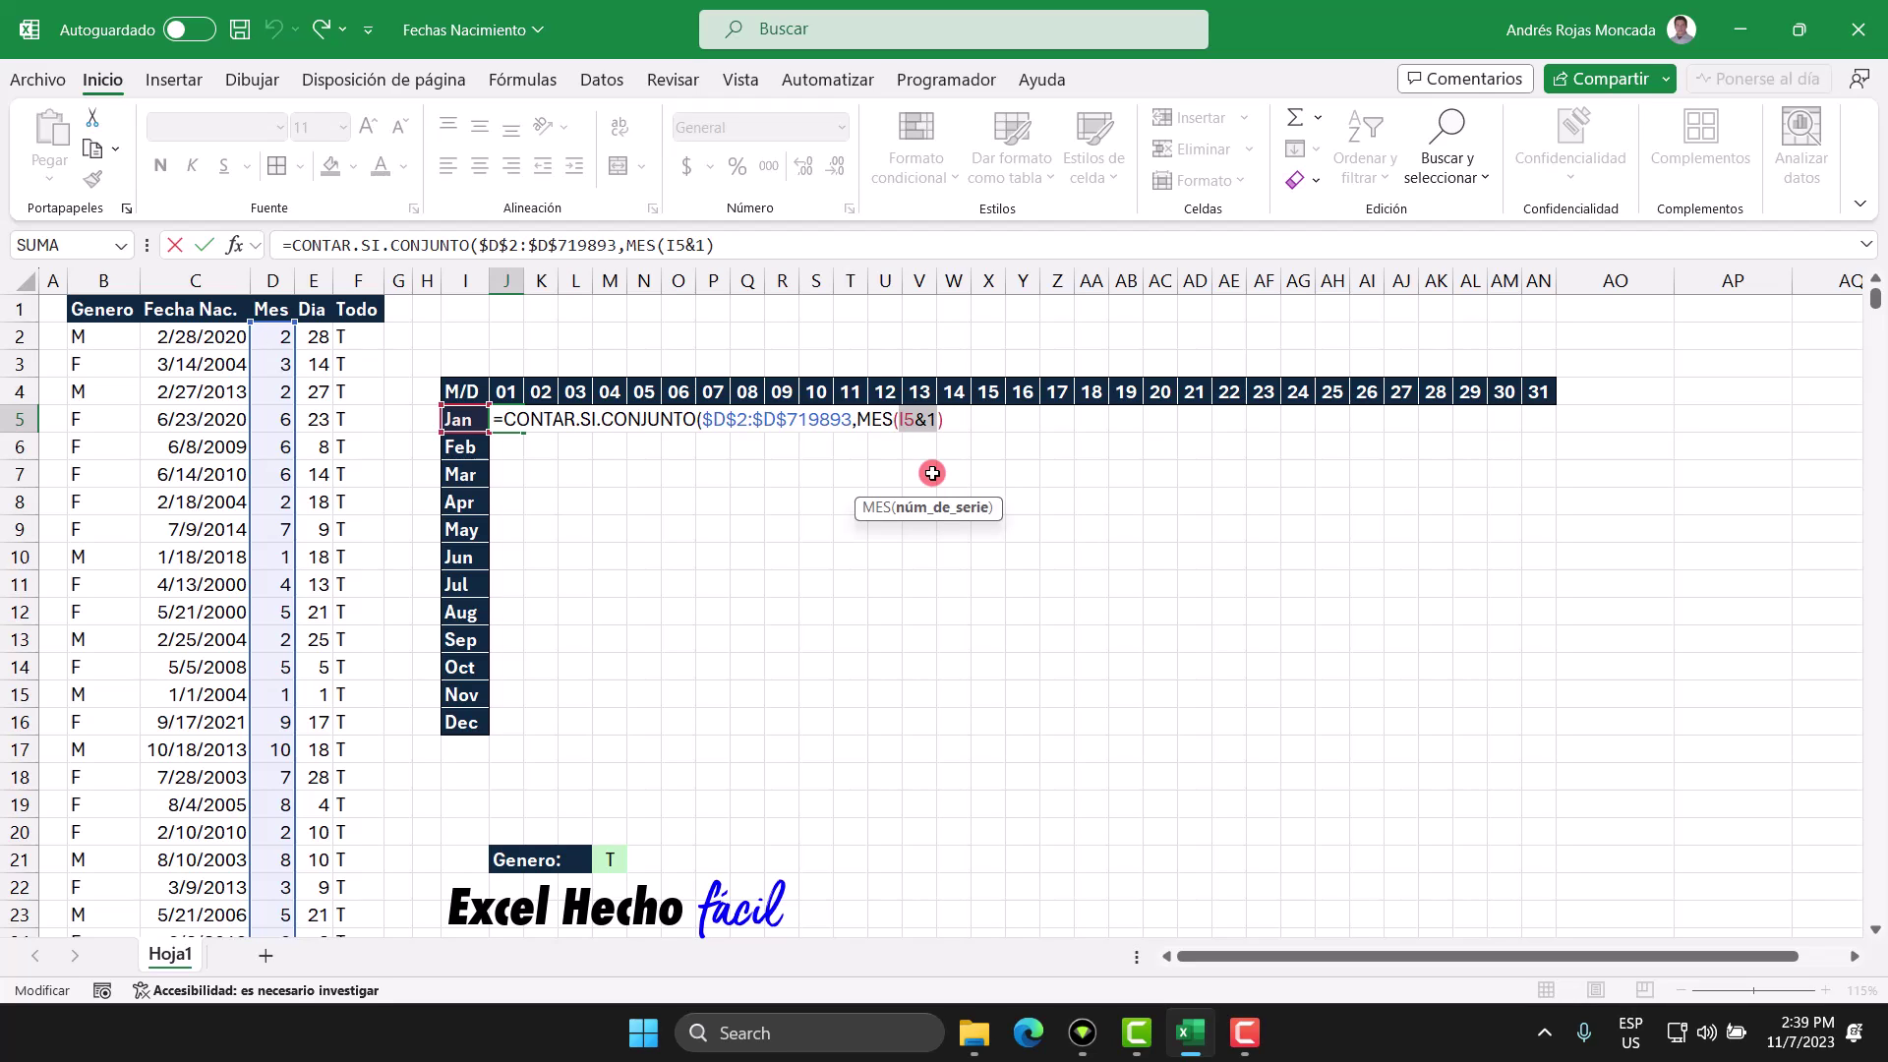
{"action": "left_click_drag", "start_coordinate": [880, 425], "coordinate": [863, 422]}
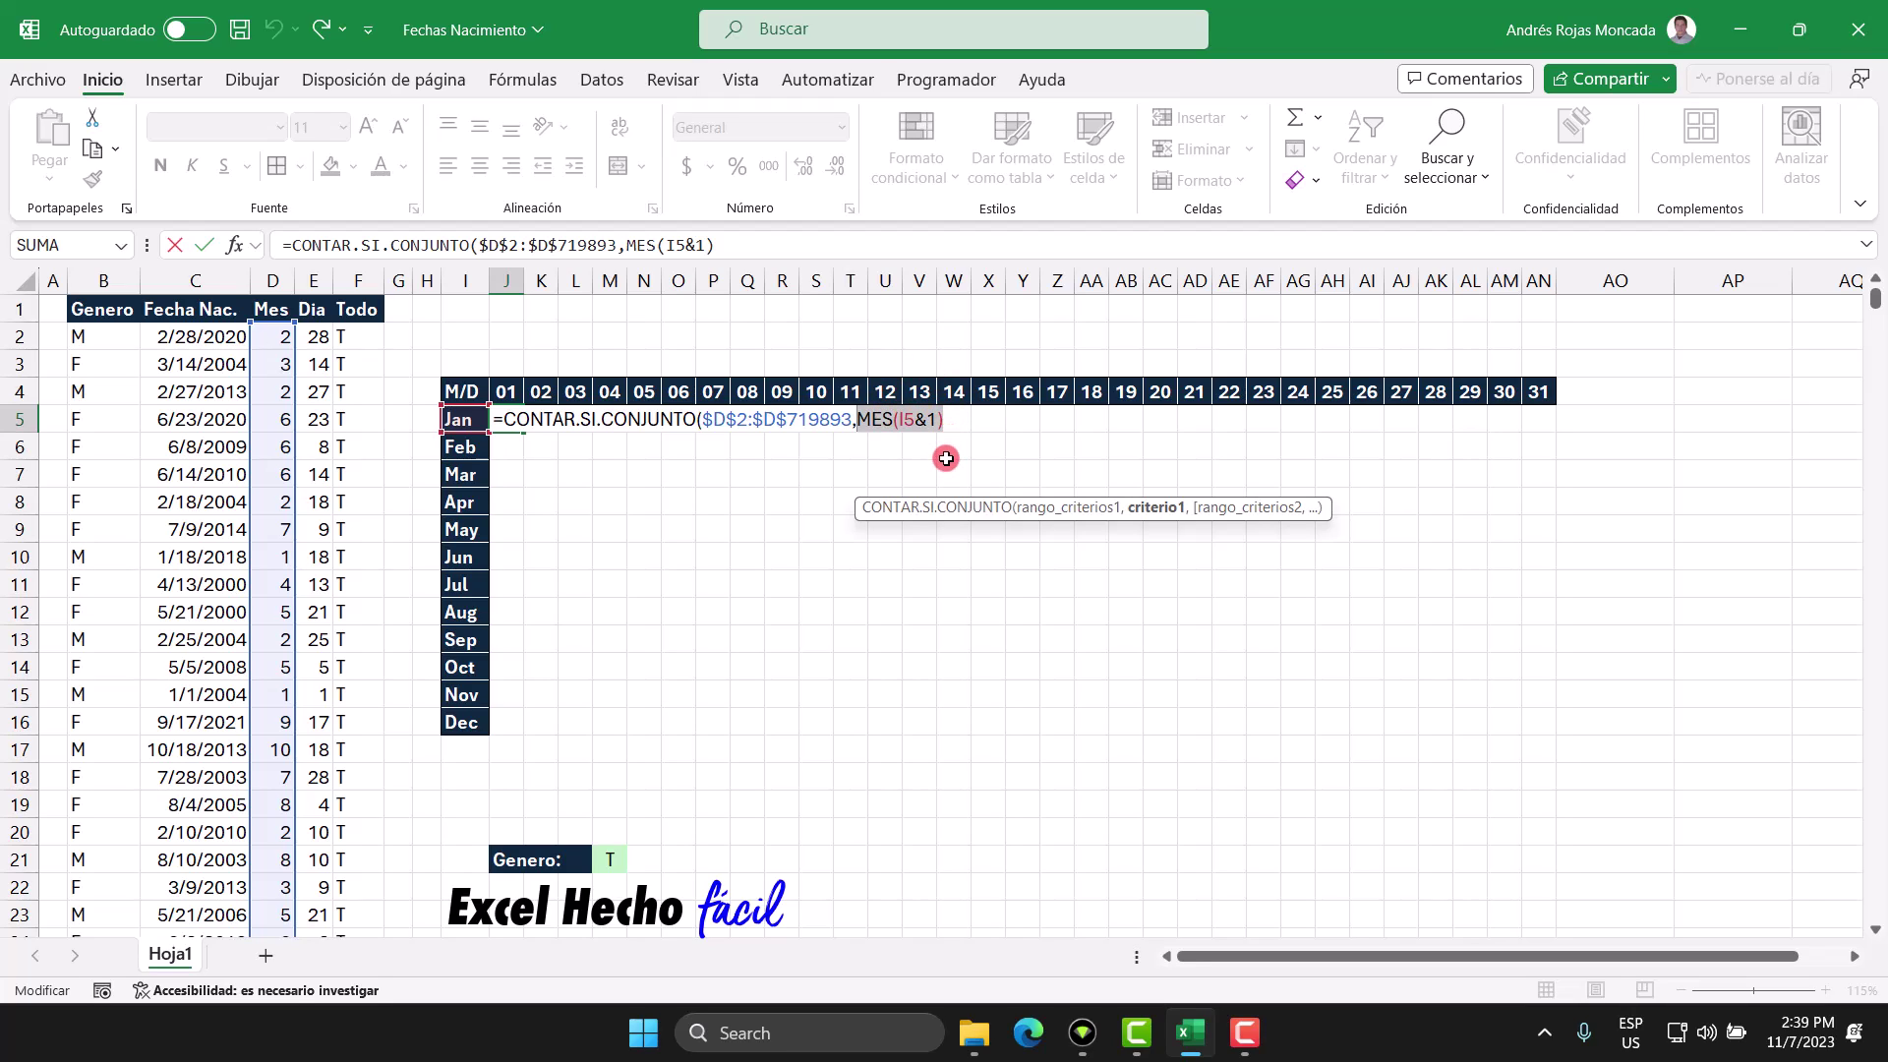
{"action": "type", "text": "1"}
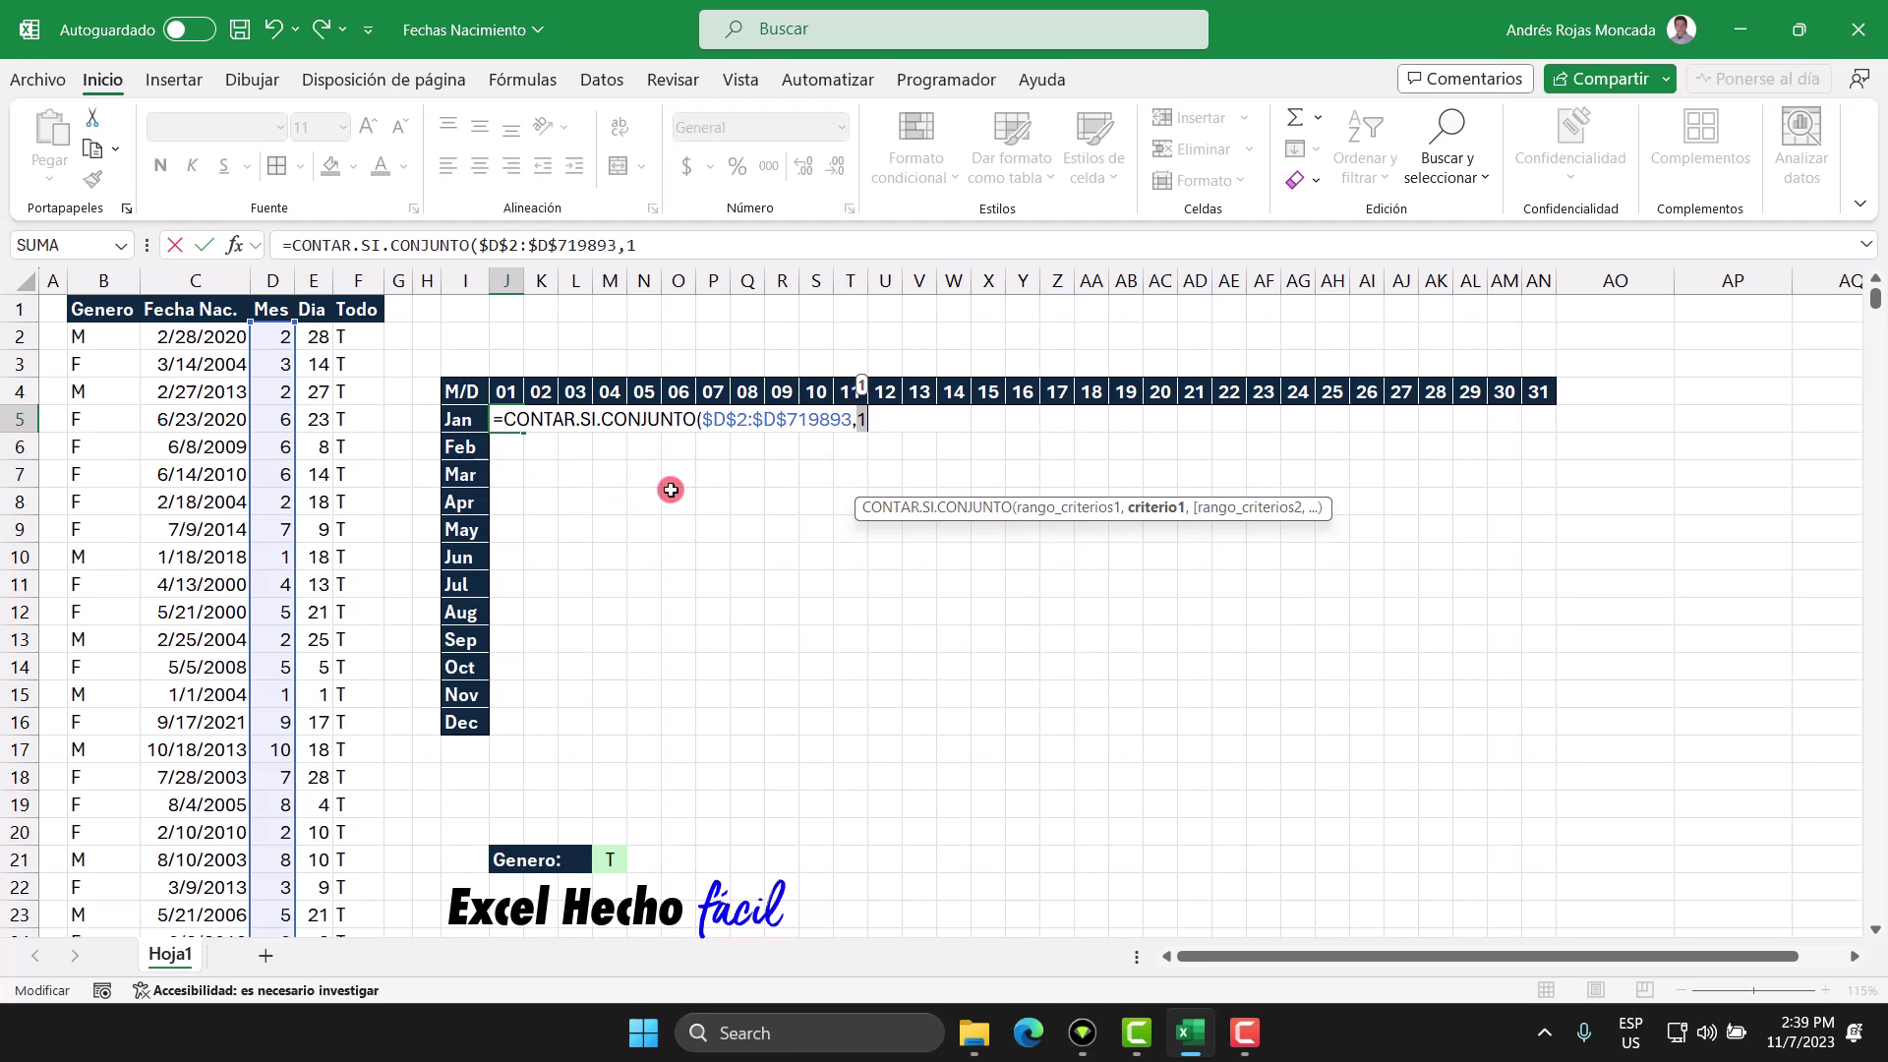
{"action": "key", "text": "ctrl+z"}
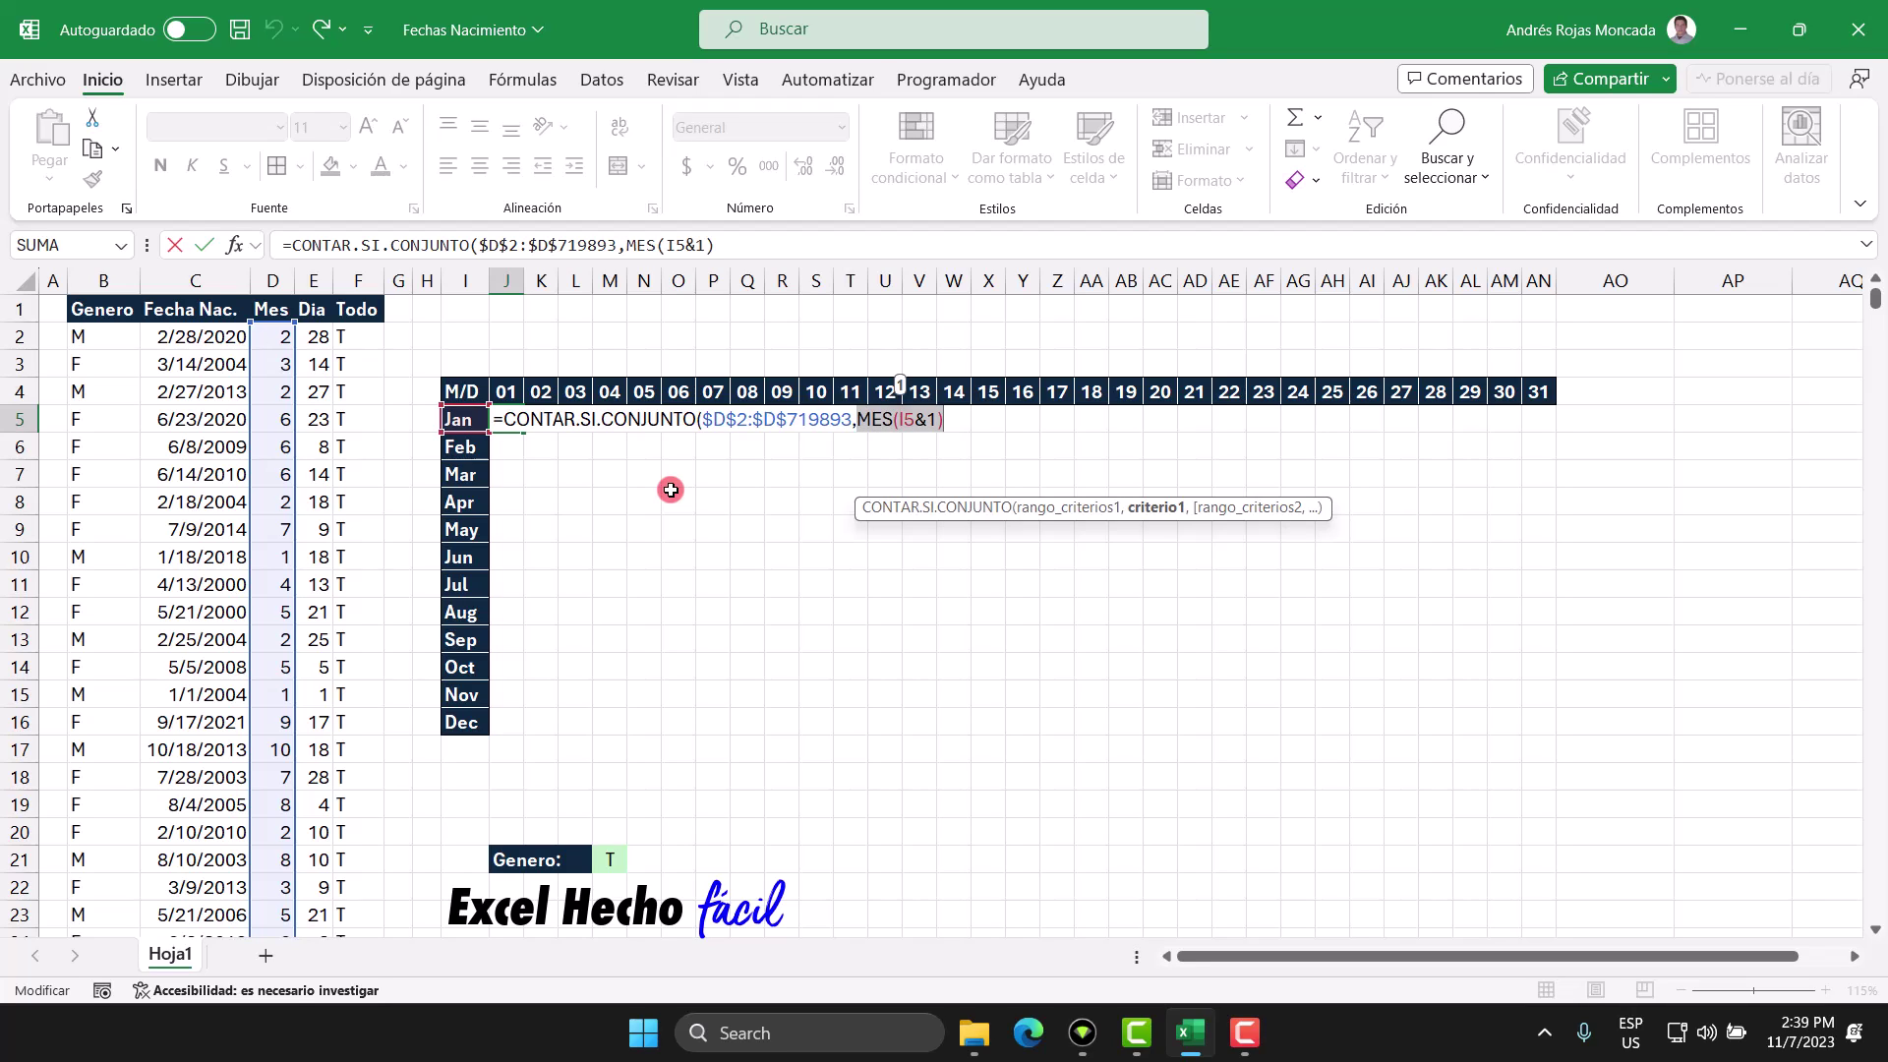
Enter the J5 formula as =CONTAR.SI.CONJUNTO($D$2:$D$719893,MES(I5&1)) and fit column J's width to its contents
{"action": "left_click", "coordinate": [951, 422]}
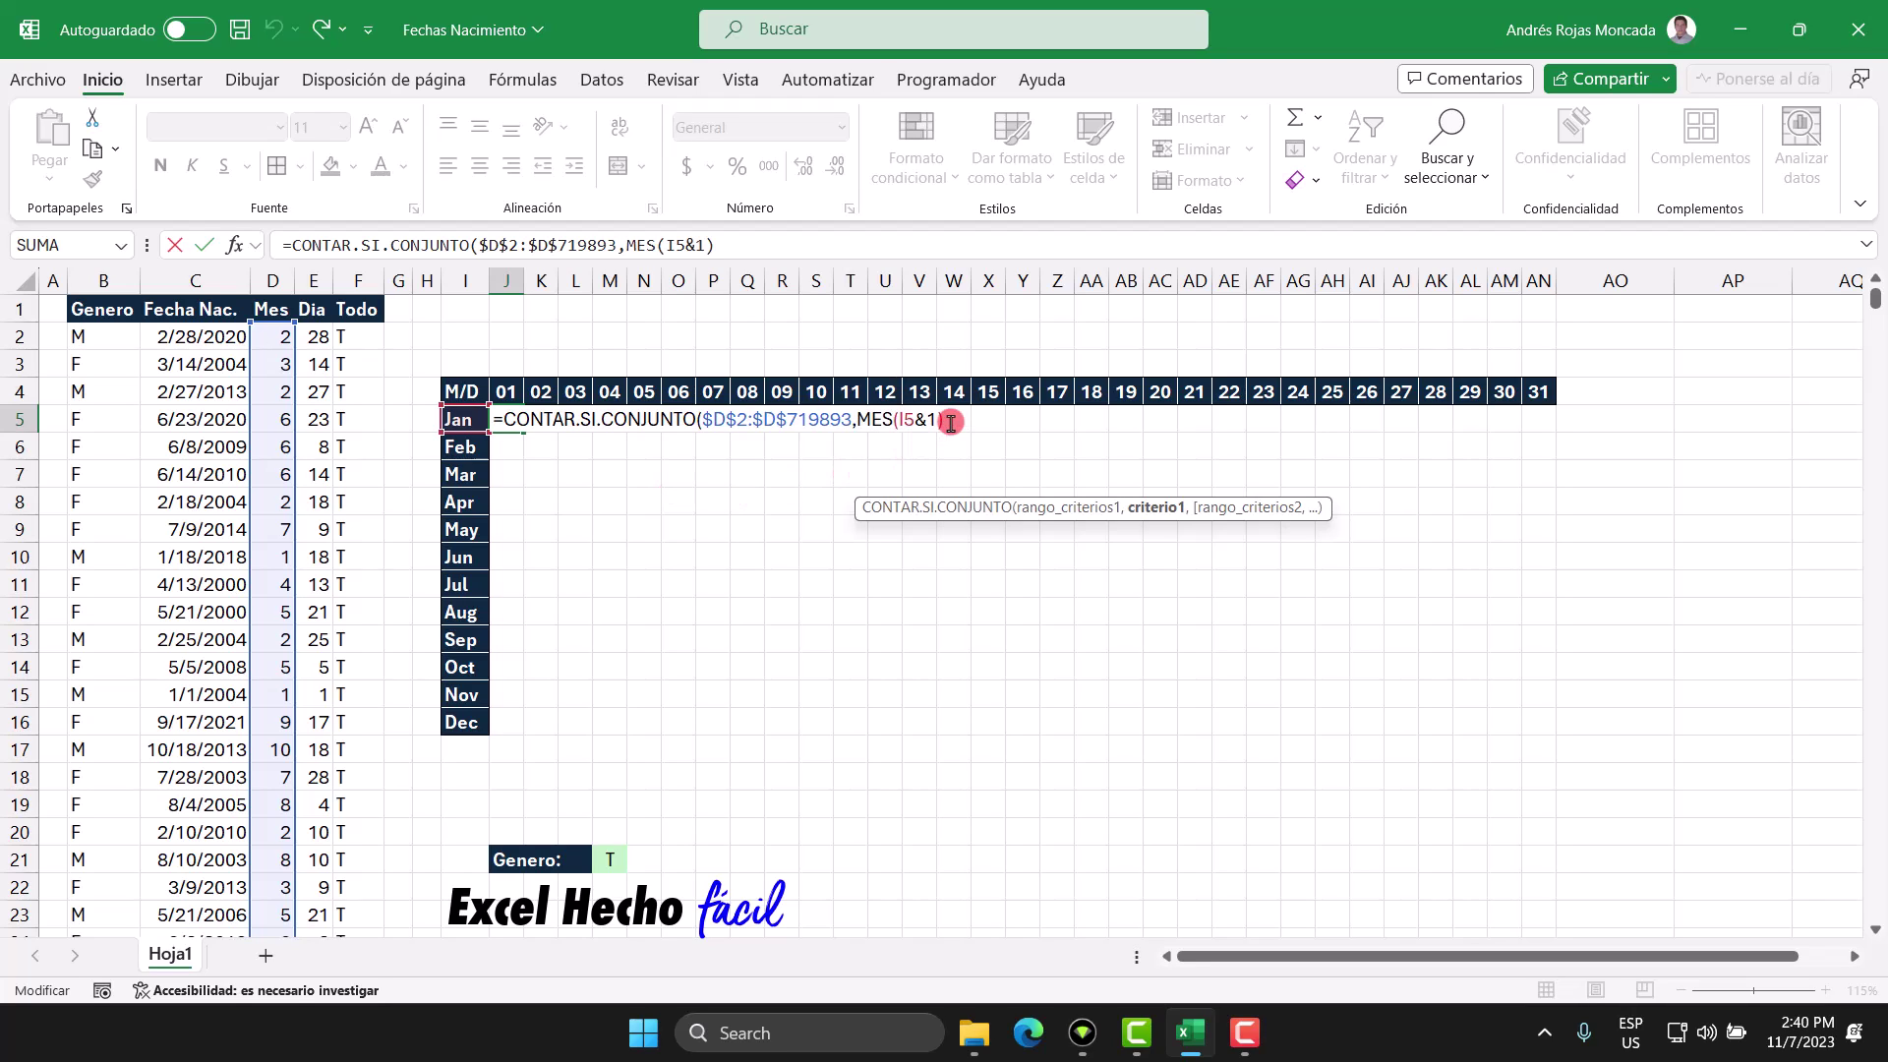
{"action": "type", "text": ")"}
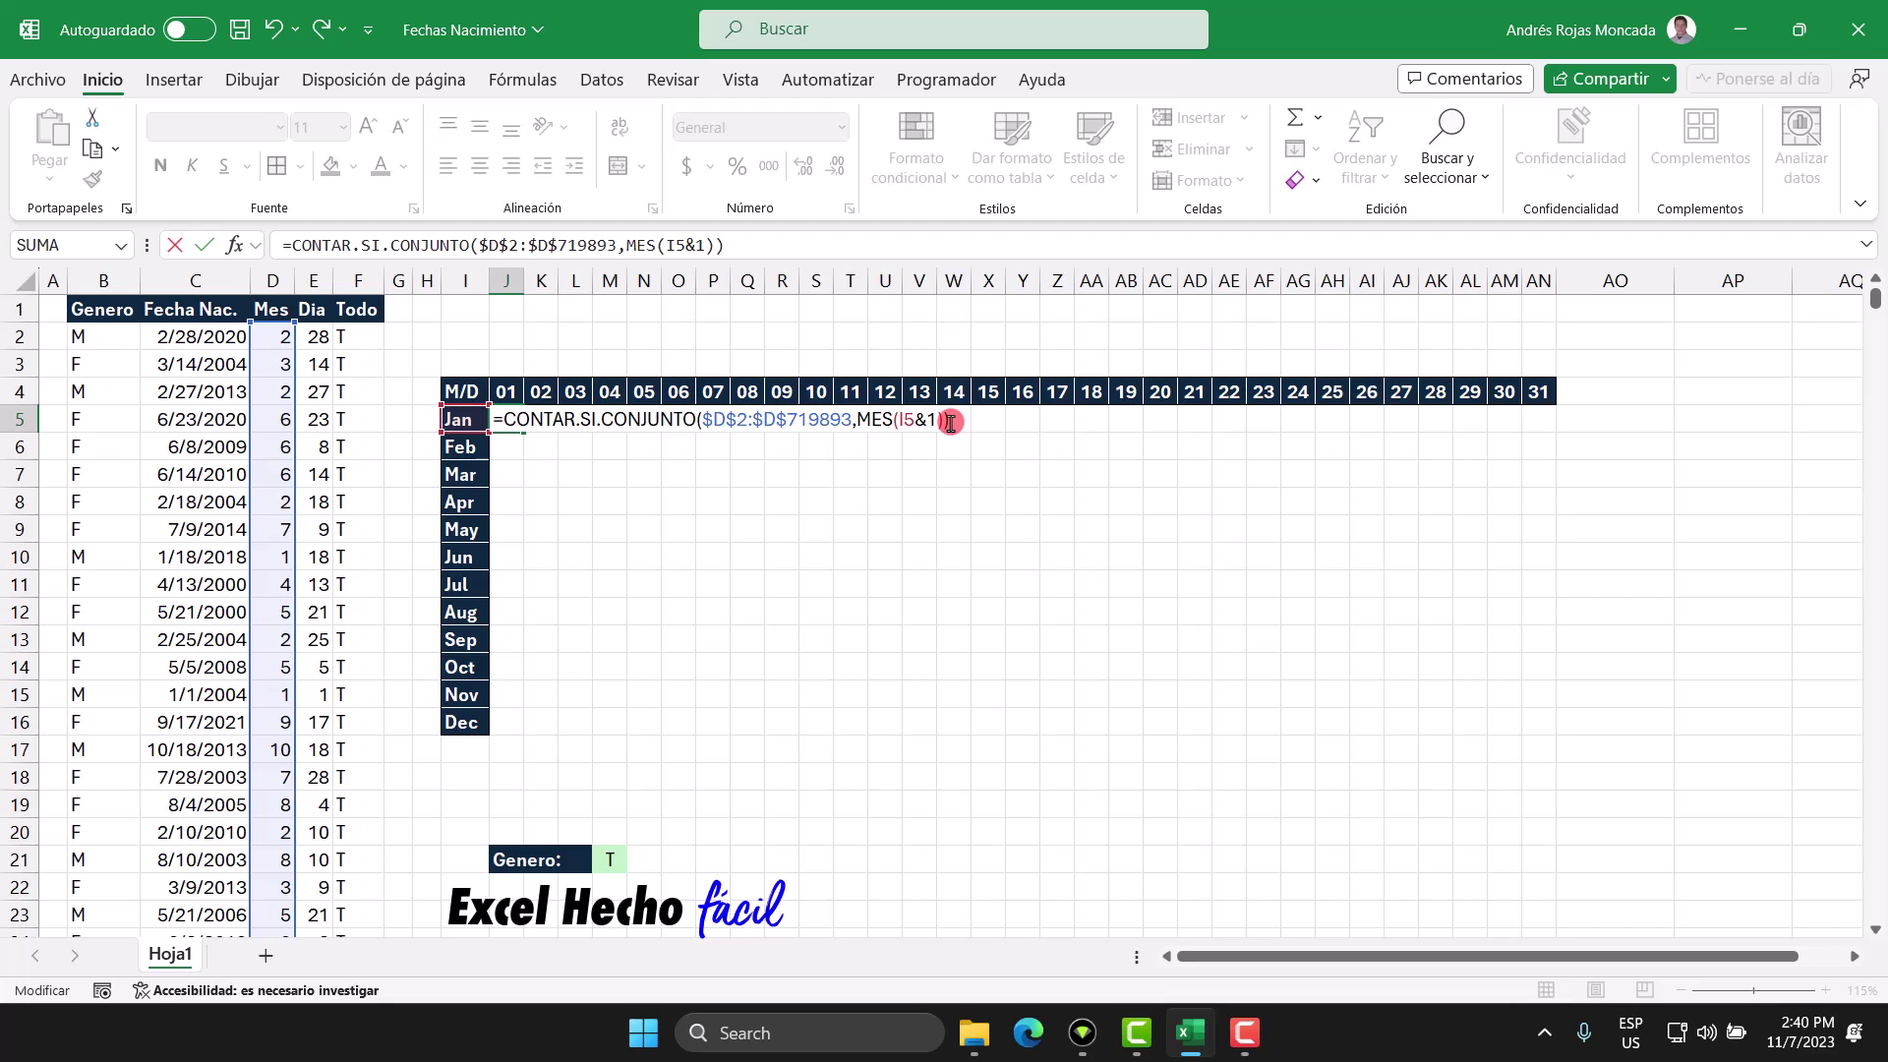
{"action": "key", "text": "Return"}
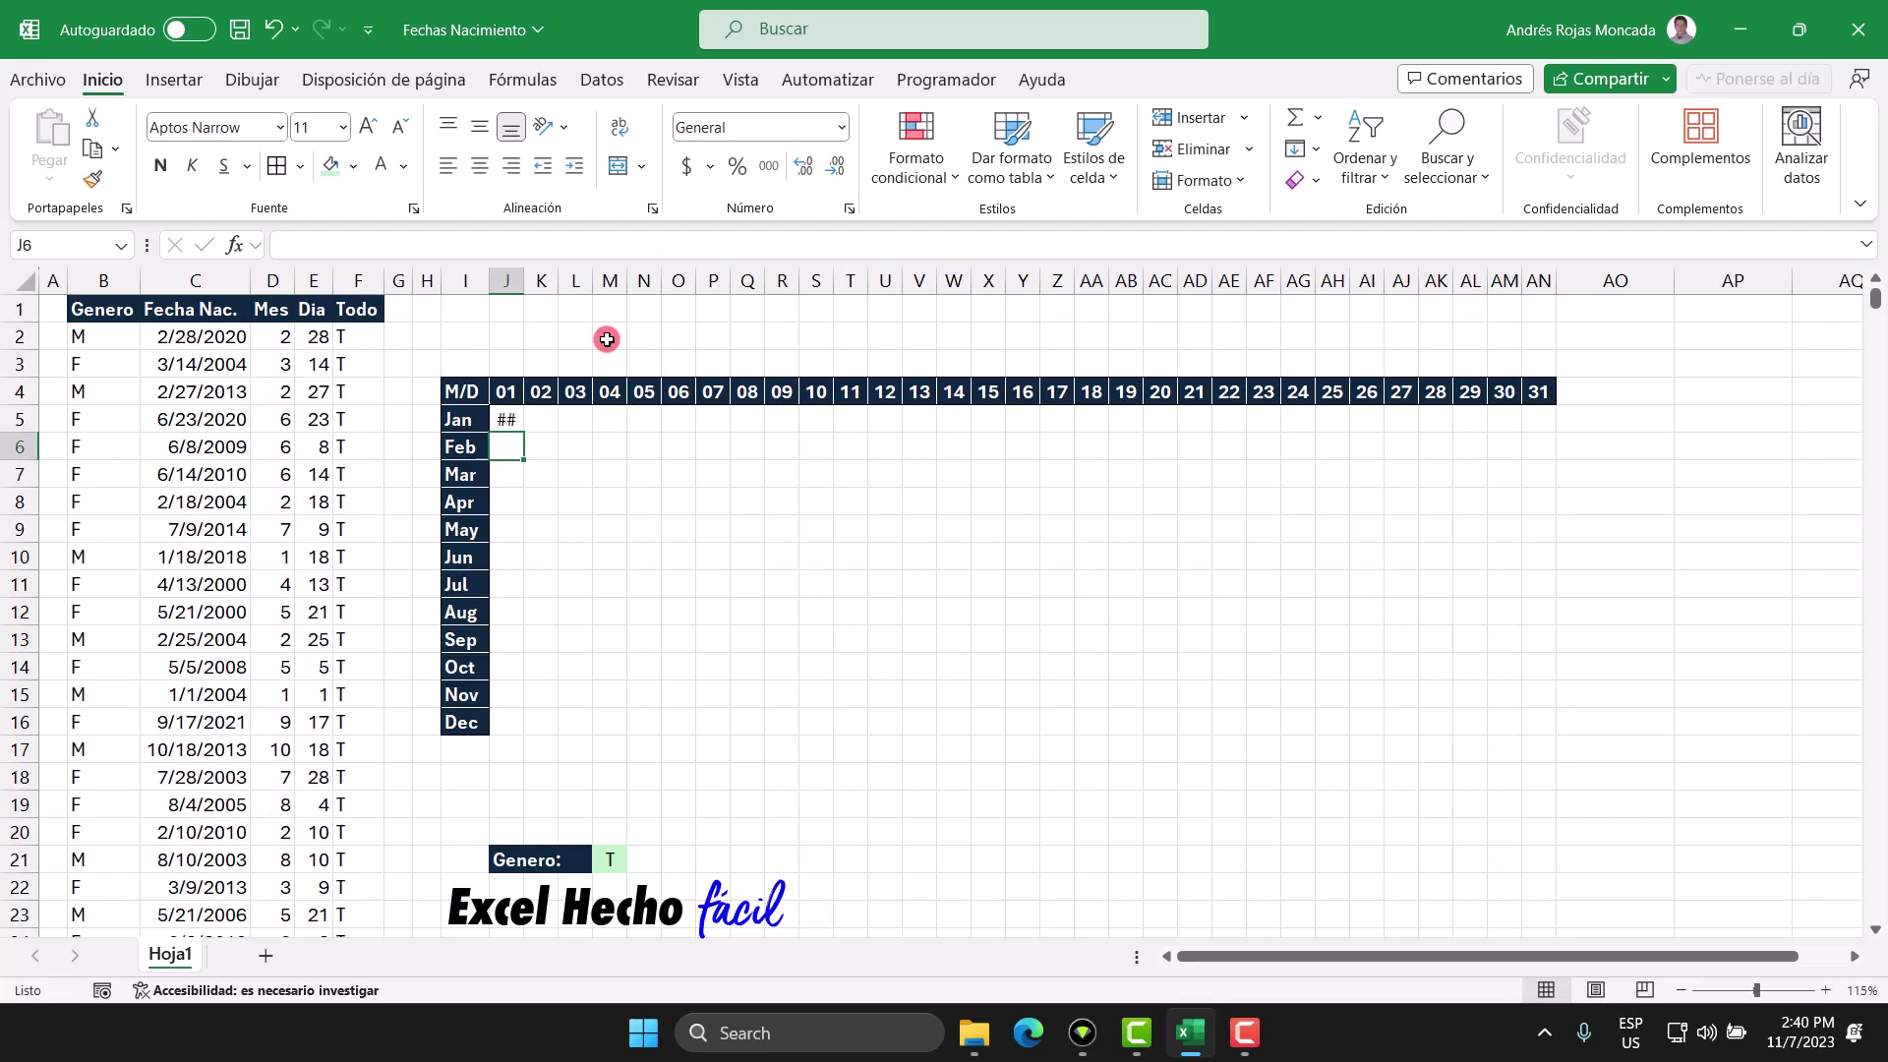
{"action": "double_click", "coordinate": [523, 280]}
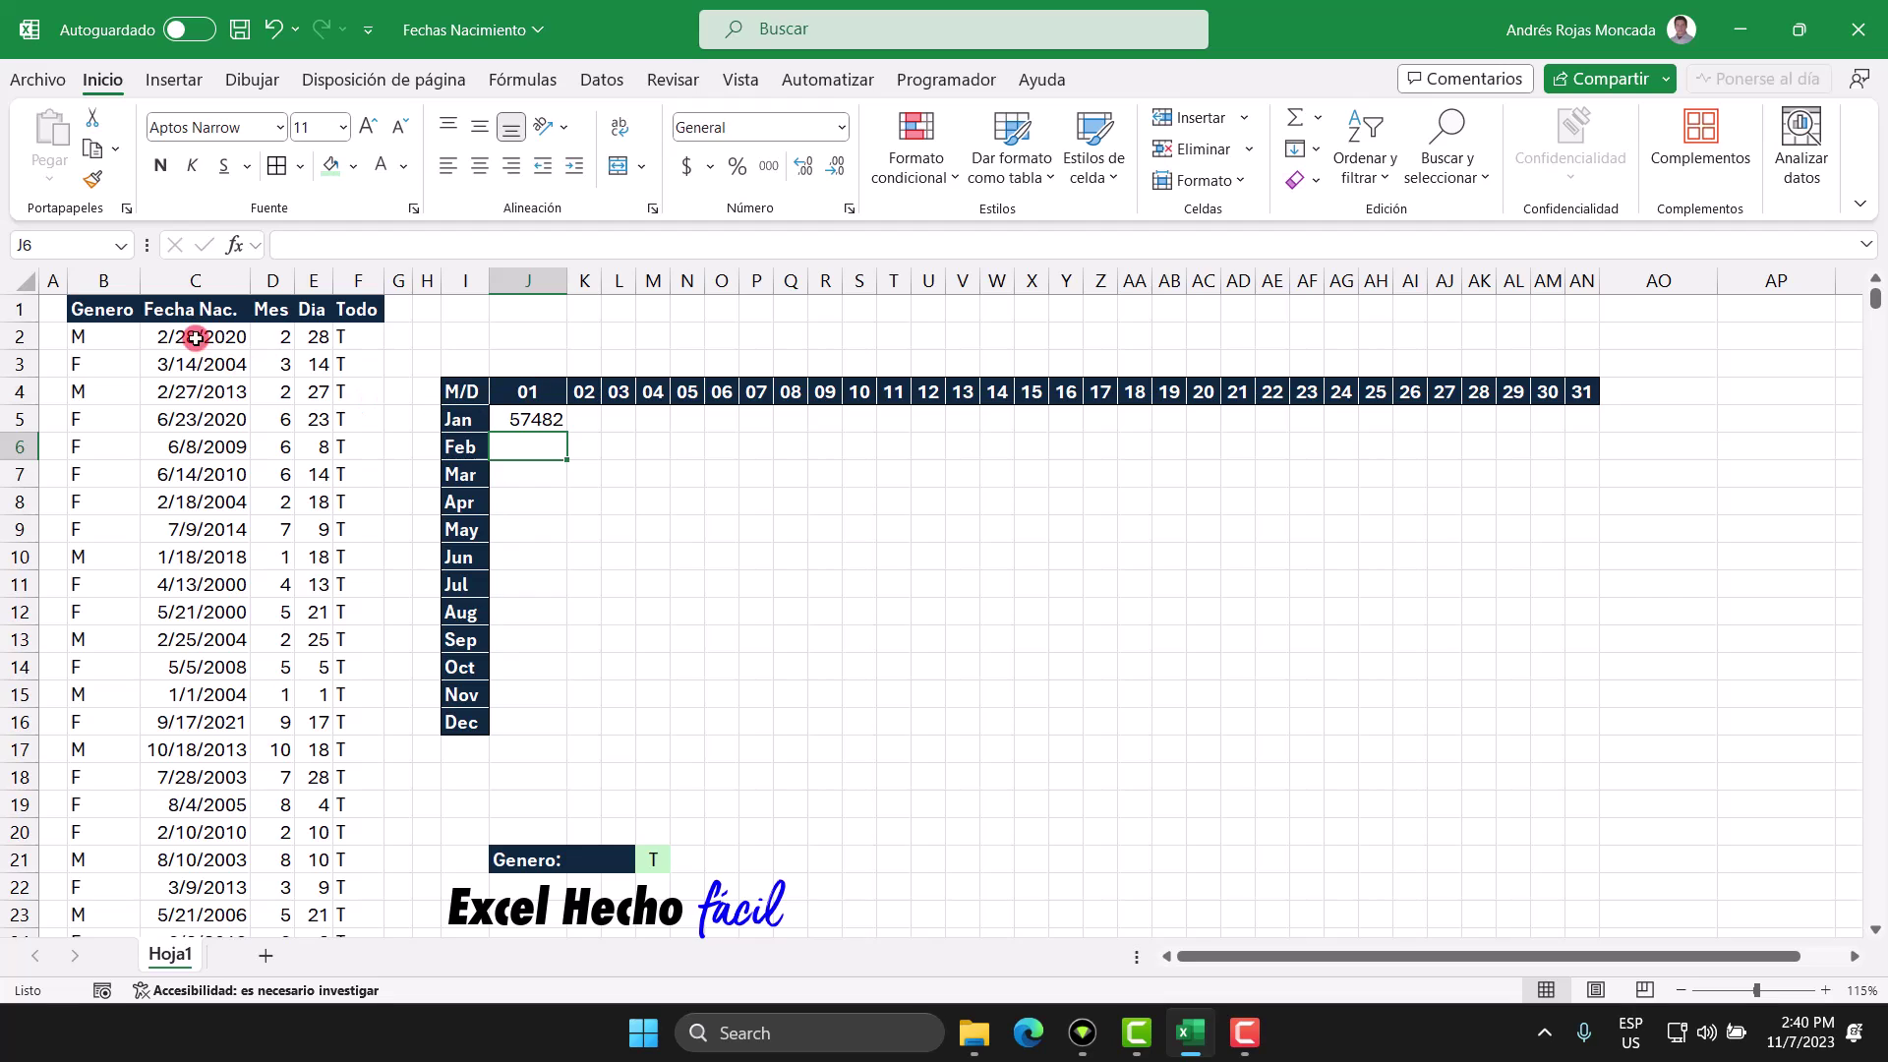
Edit the J5 formula to add the Dia column range $E$2:$E$719893 as the second criteria range
{"action": "left_click", "coordinate": [542, 419]}
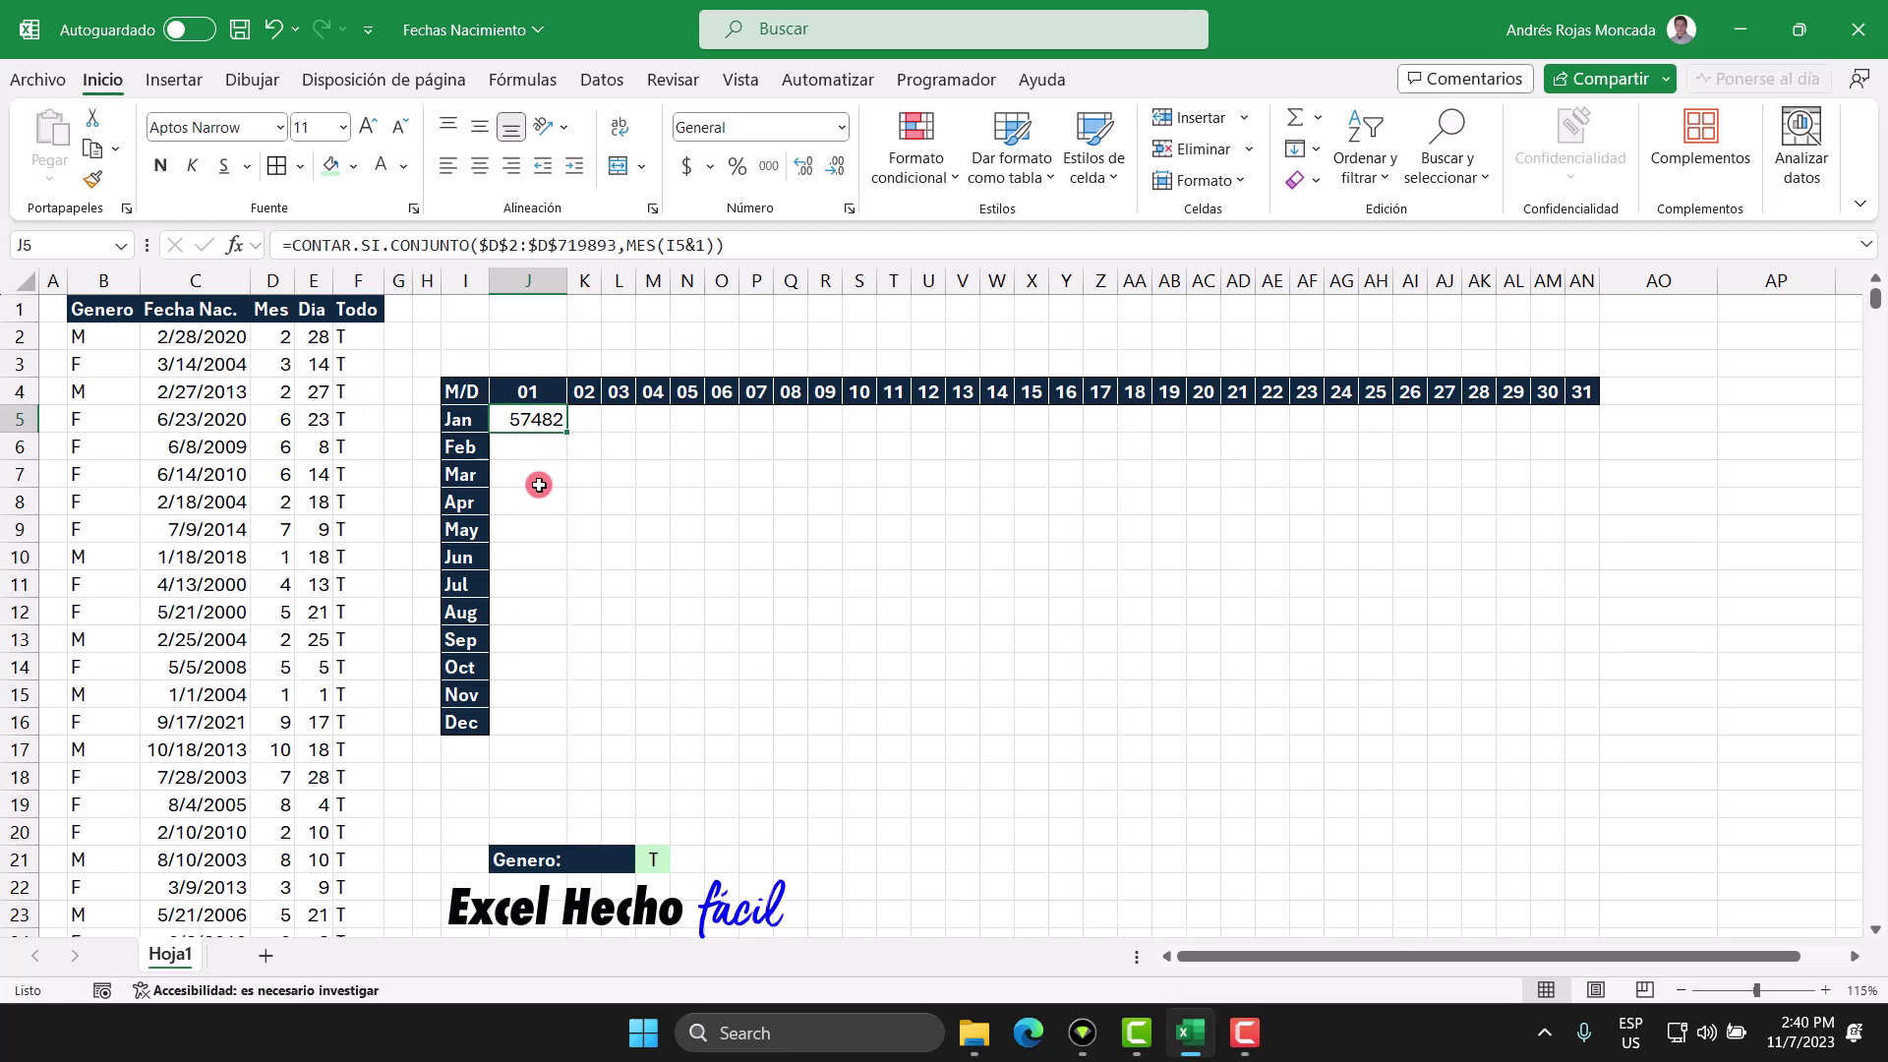
{"action": "key", "text": "F2"}
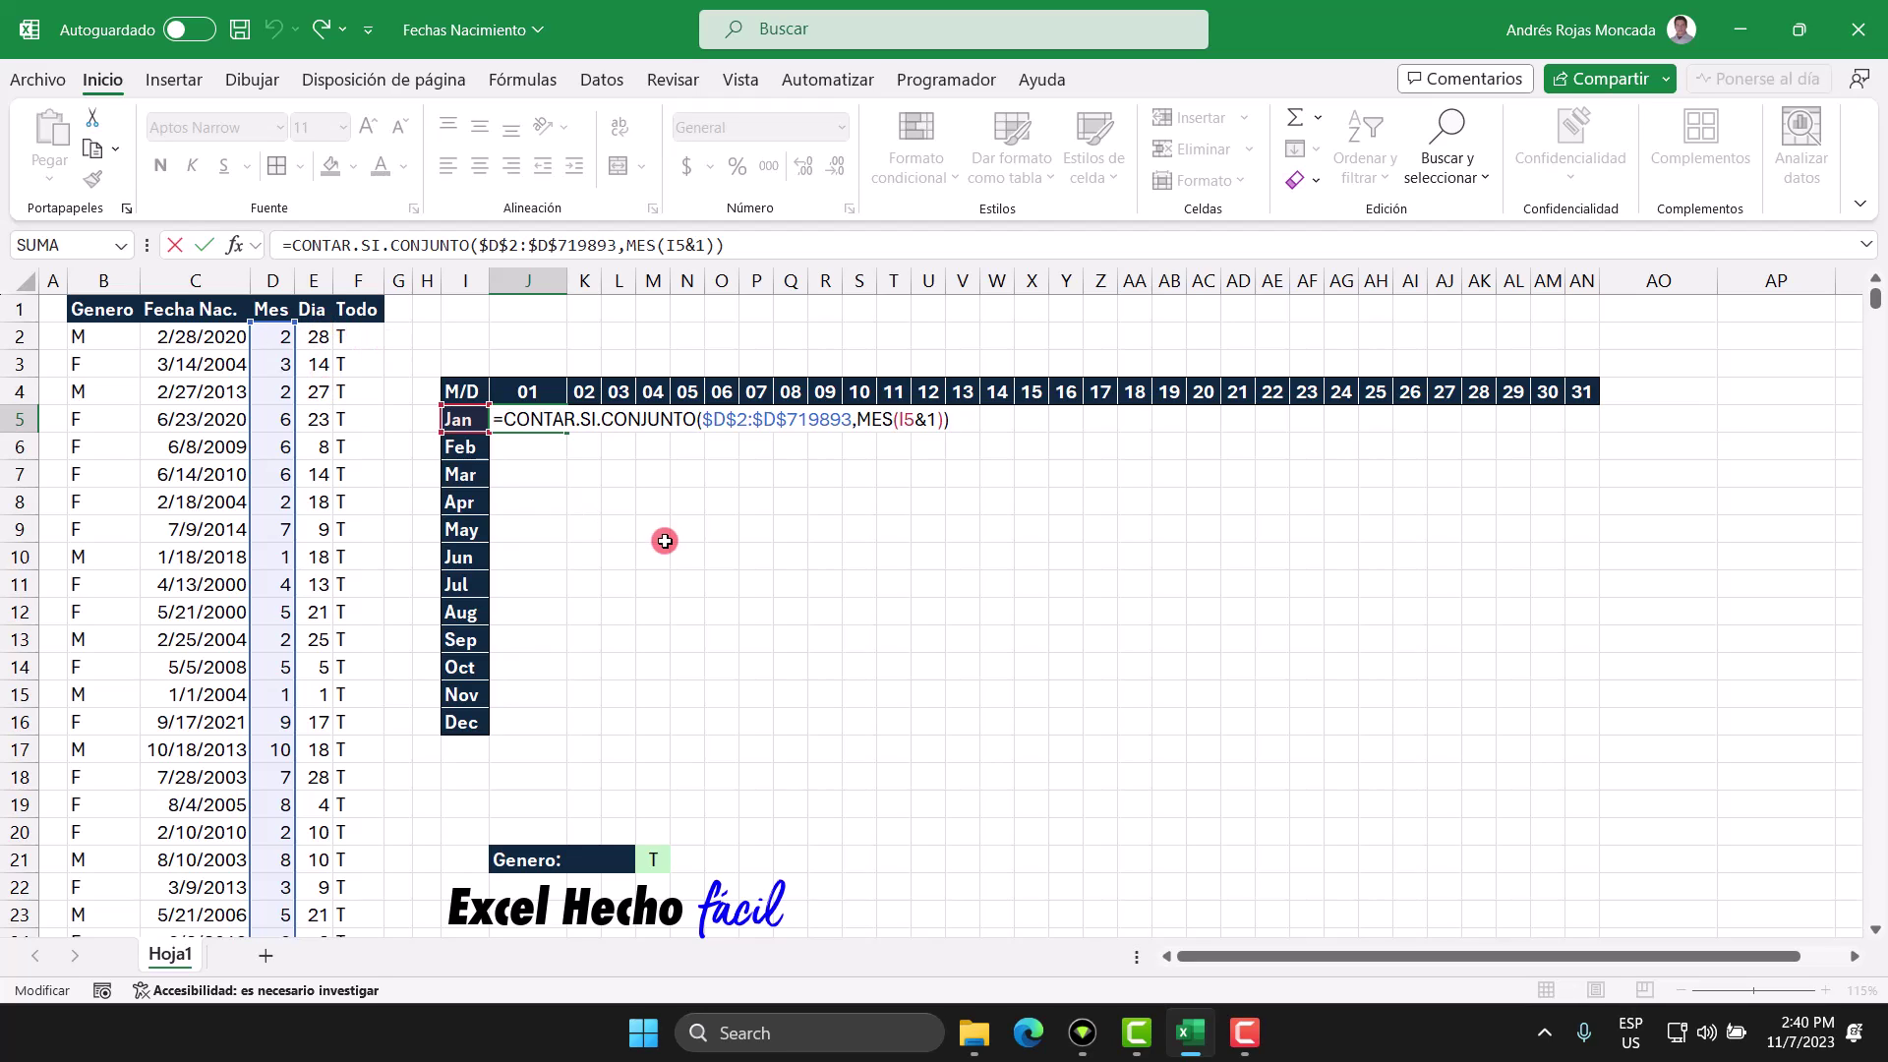
{"action": "key", "text": "BackSpace"}
{"action": "type", "text": ","}
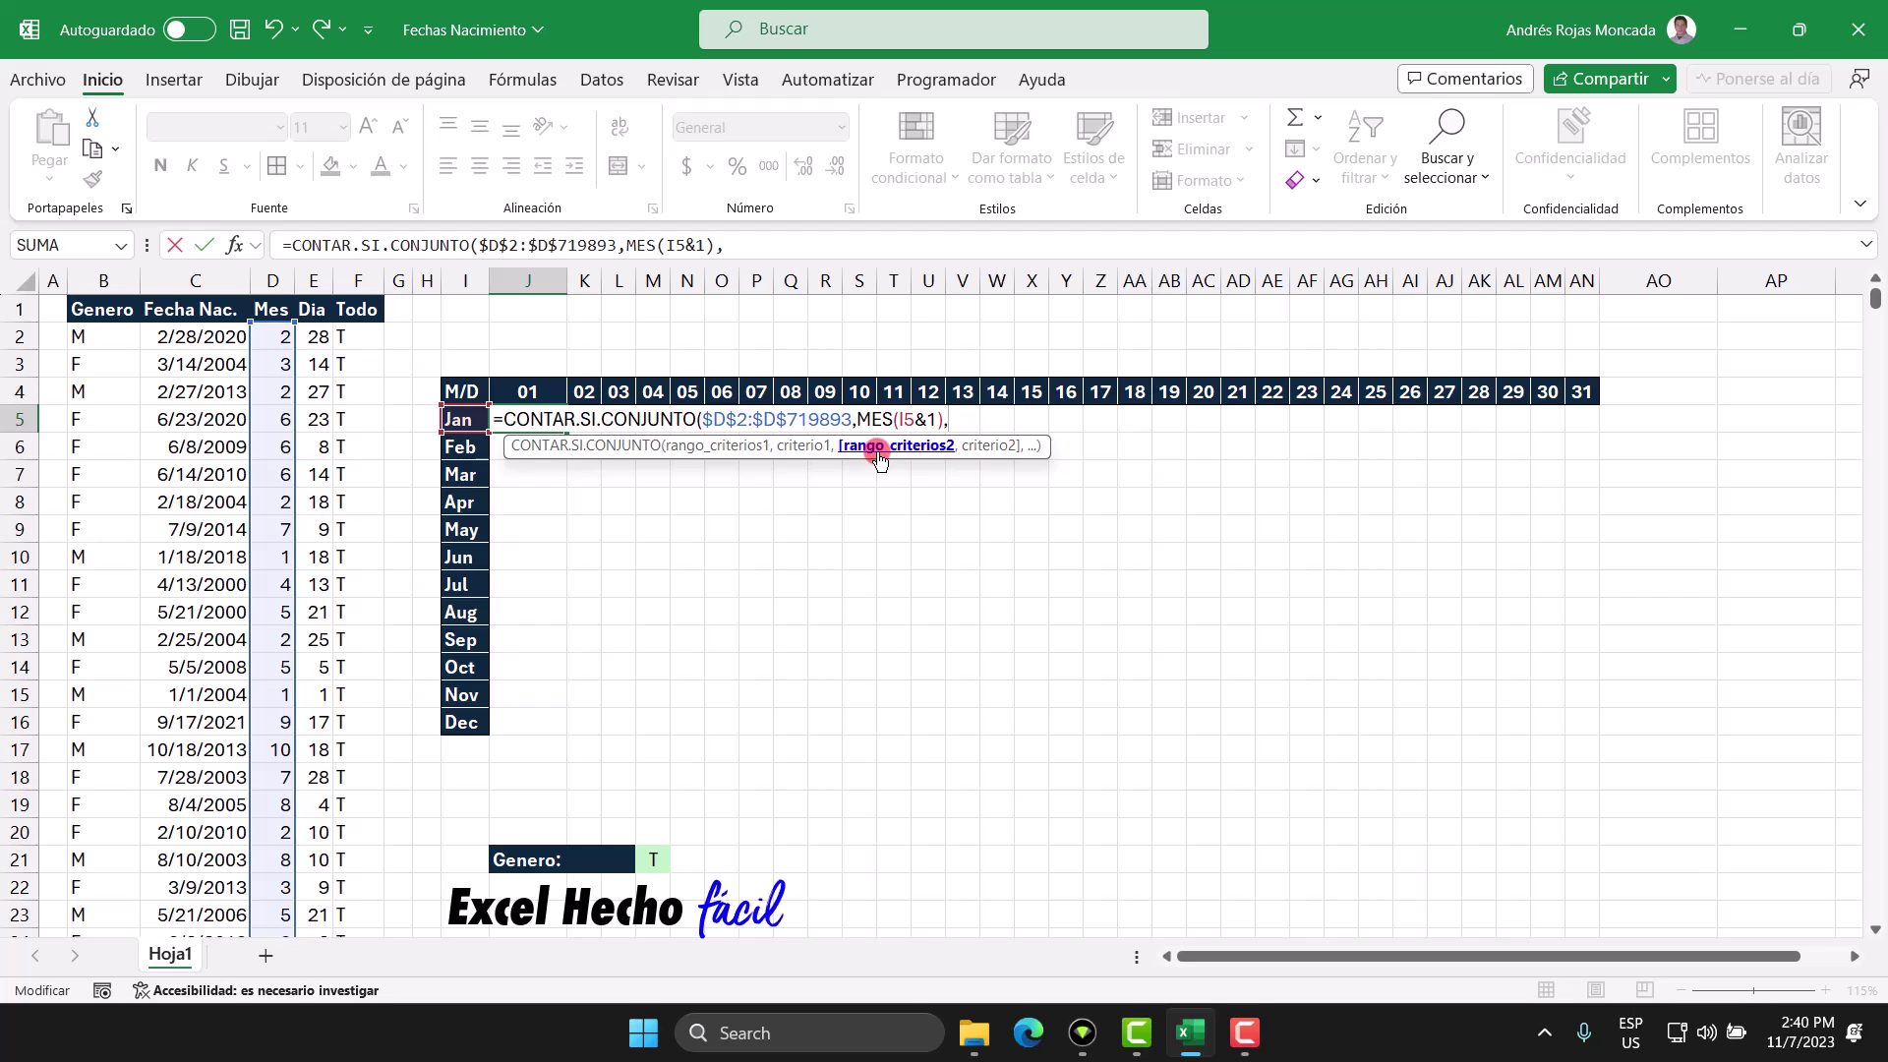
{"action": "left_click", "coordinate": [316, 338]}
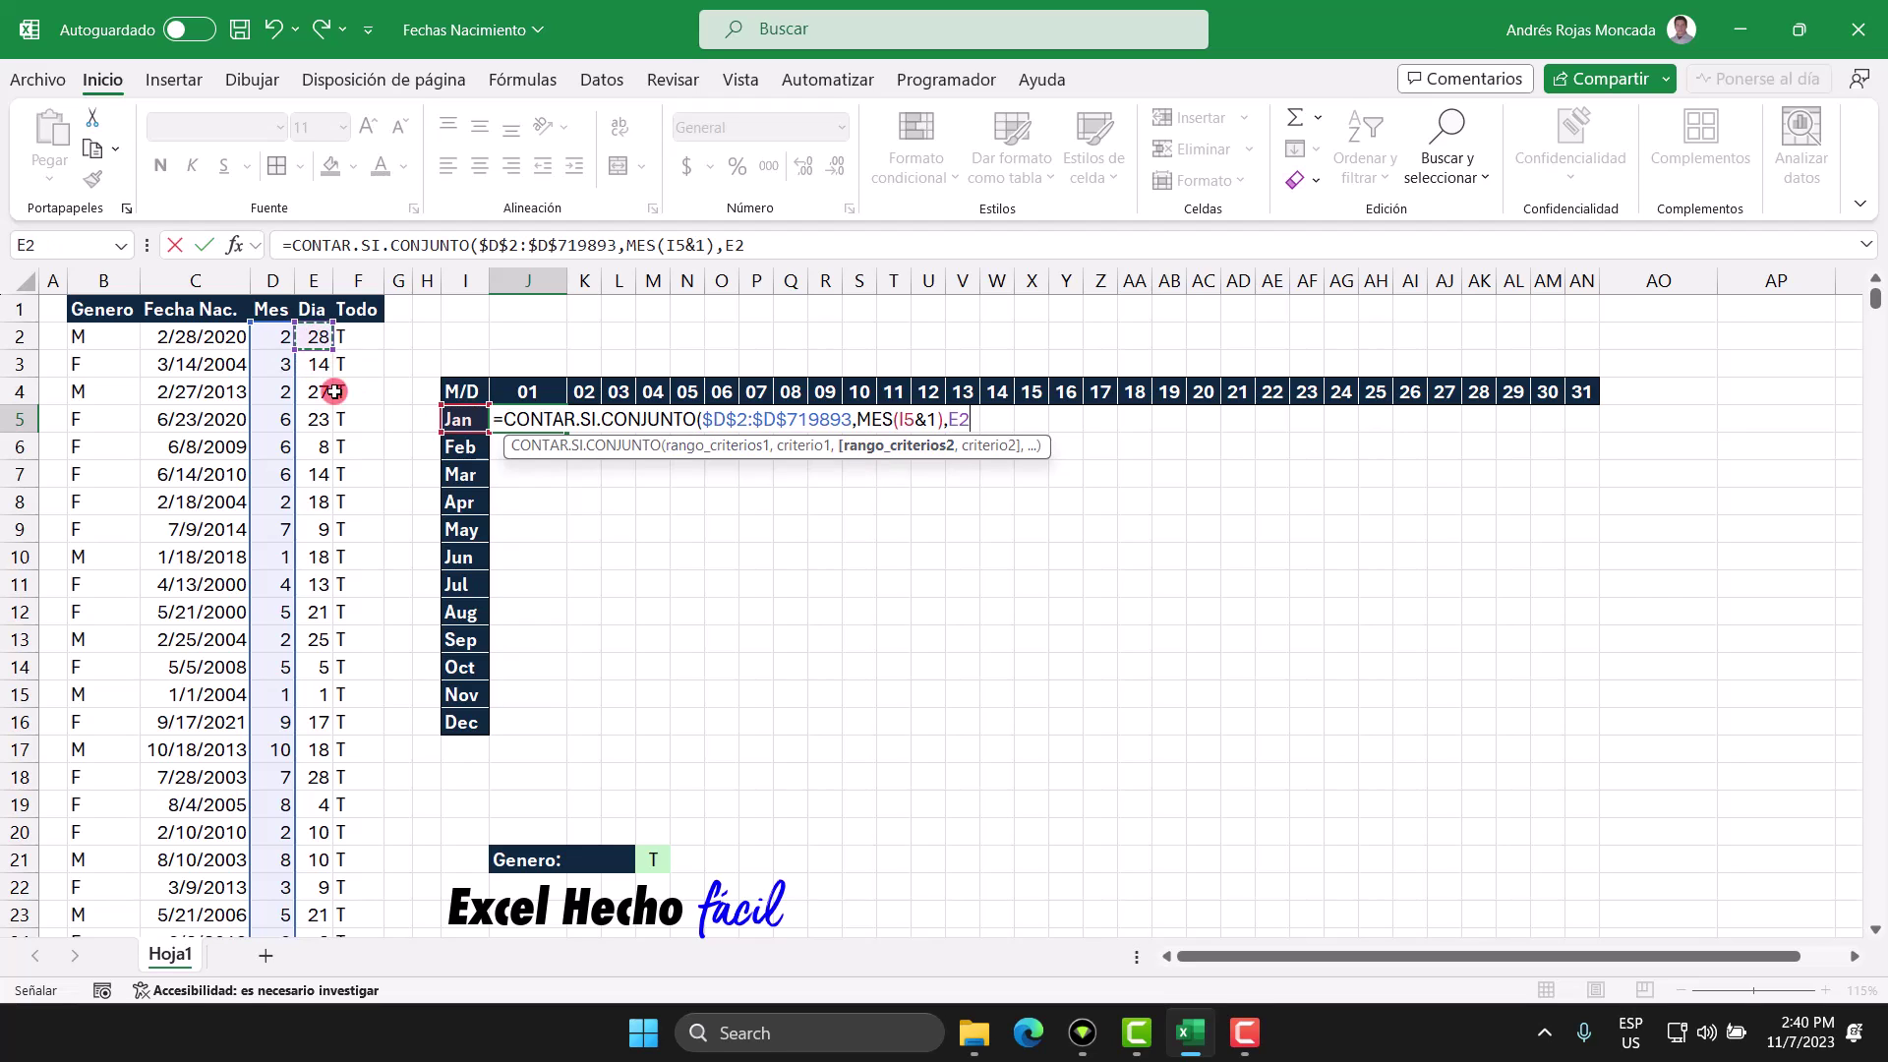
{"action": "key", "text": "ctrl+shift+Down"}
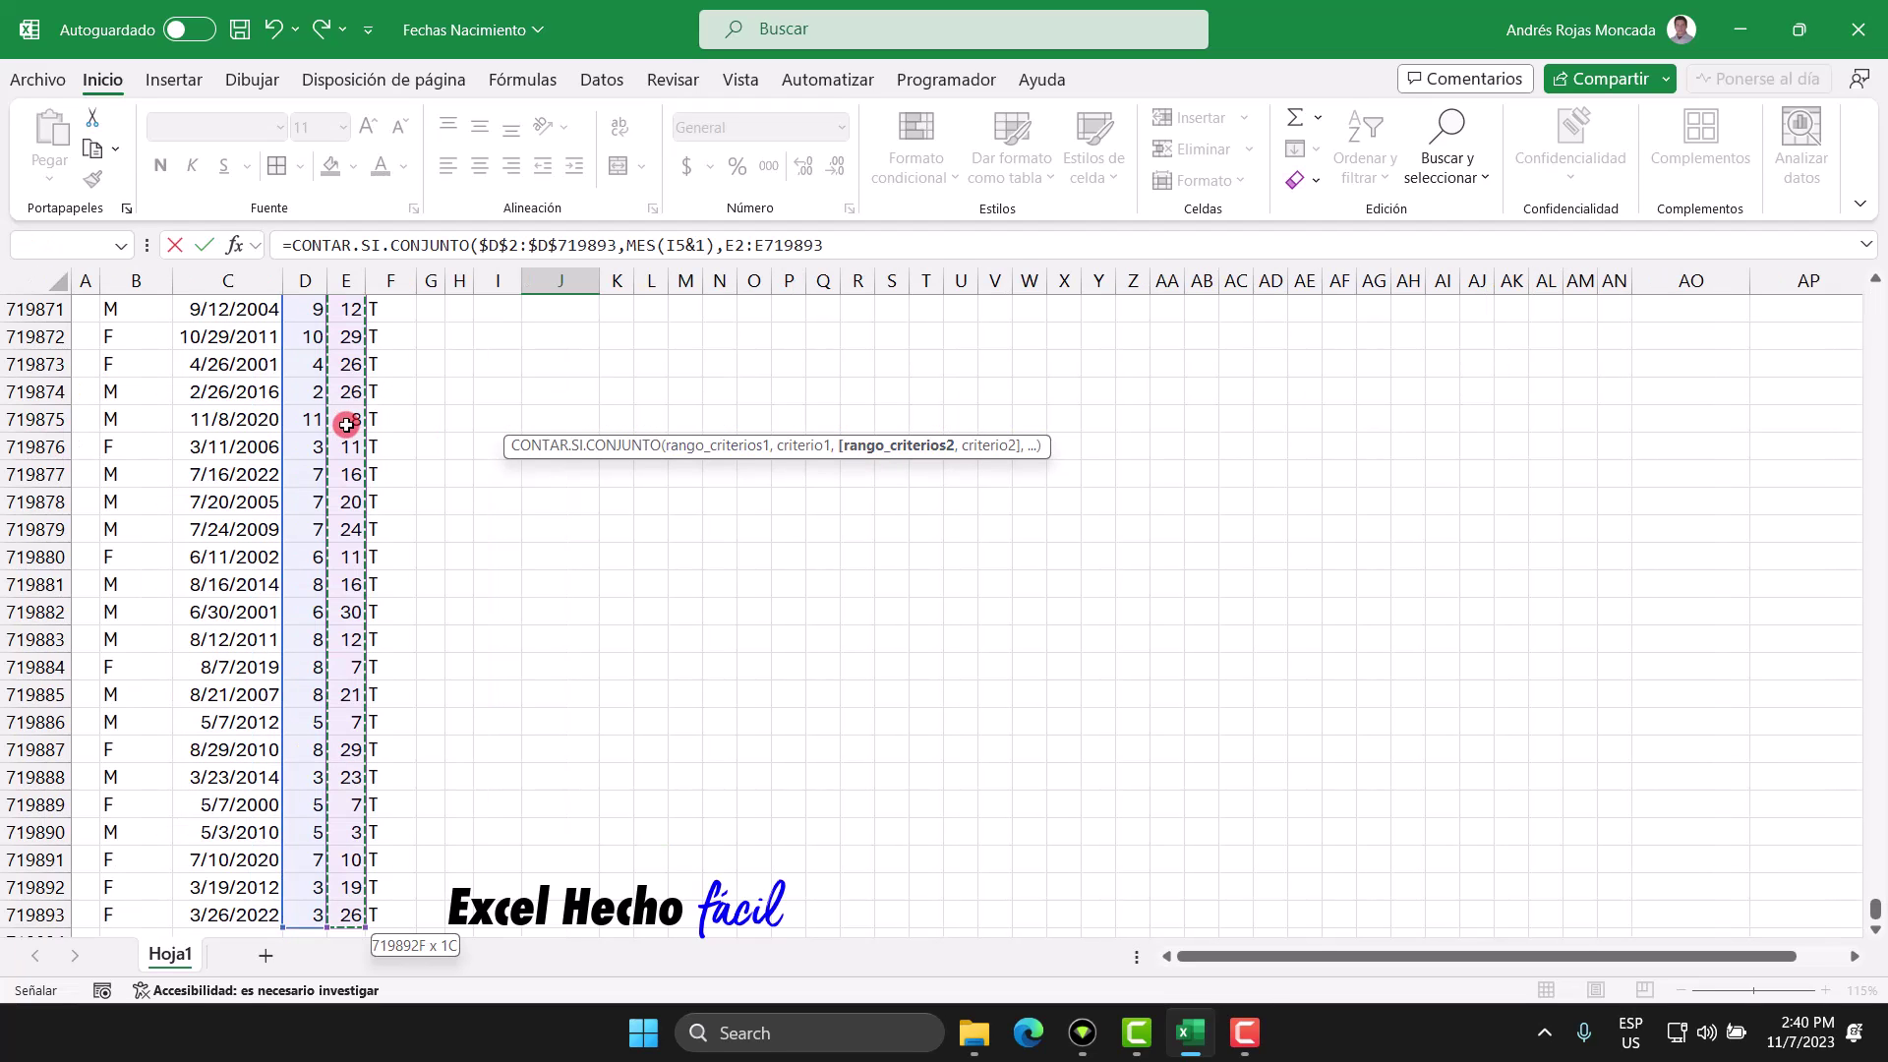
{"action": "key", "text": "ctrl+BackSpace"}
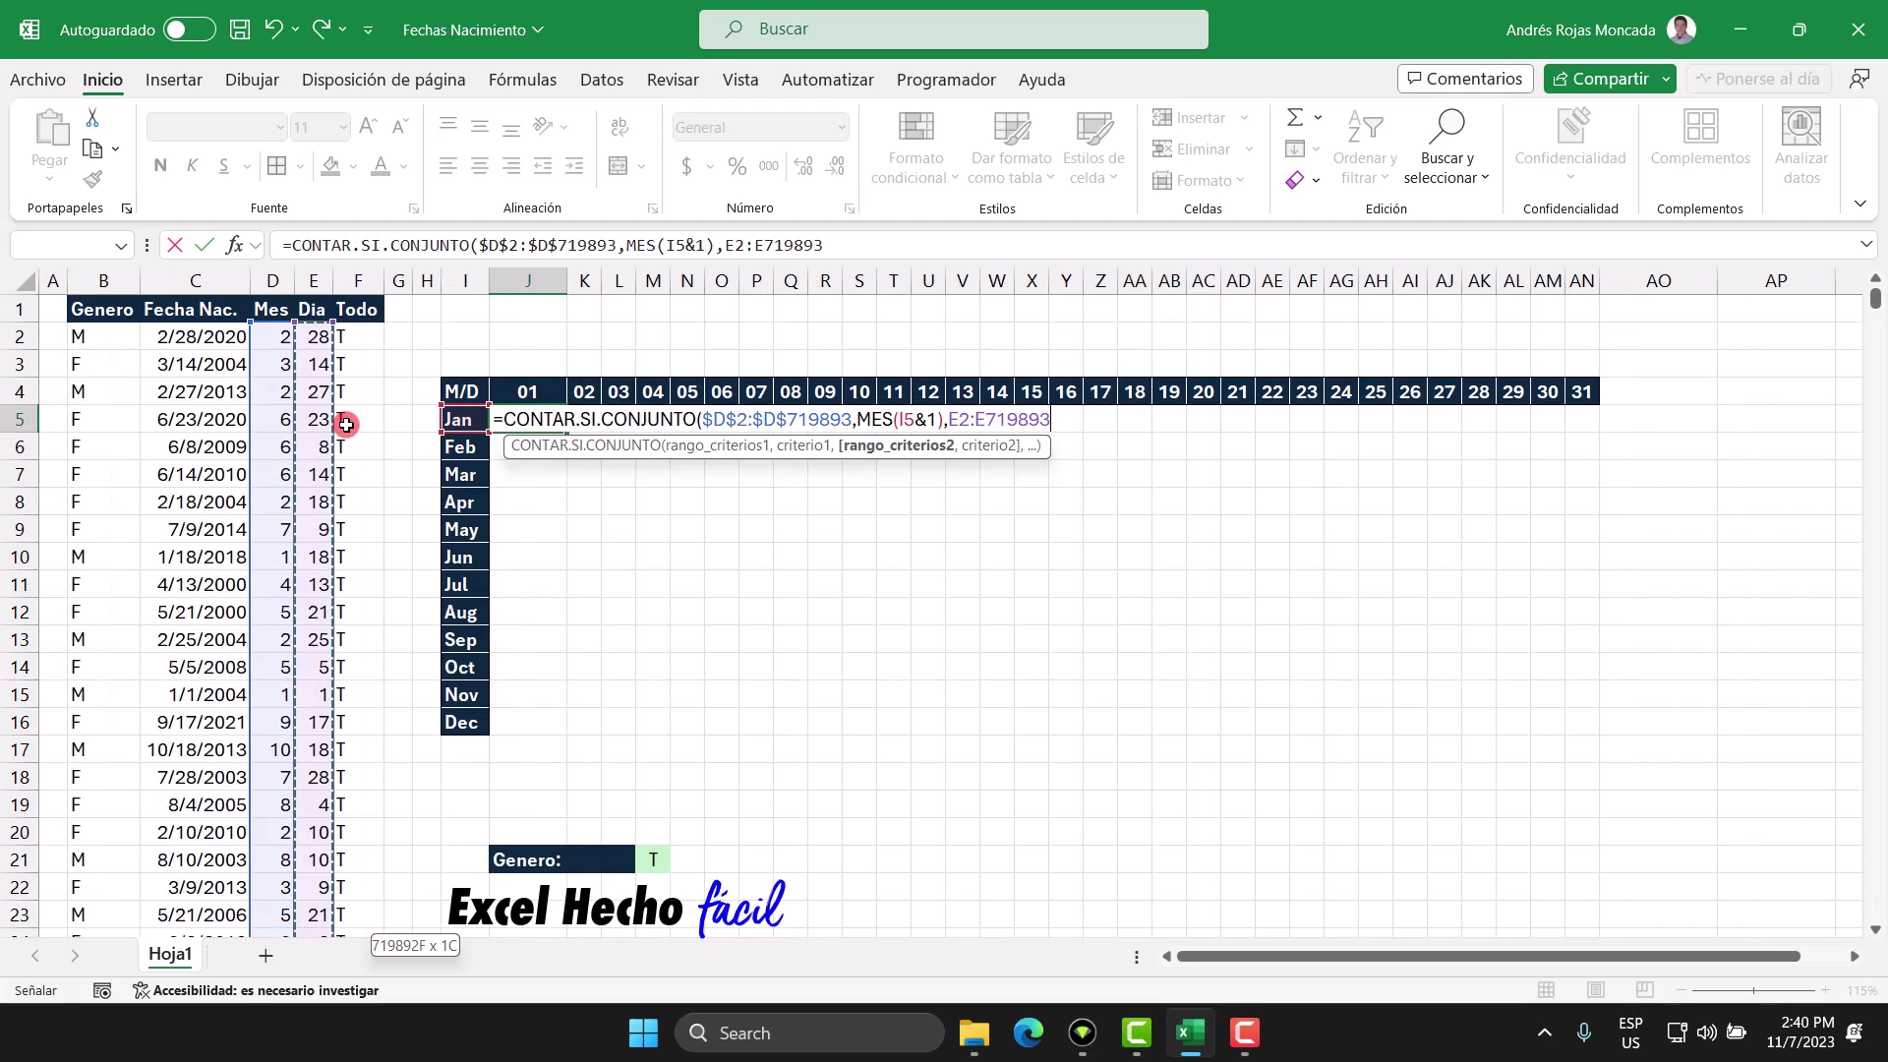
{"action": "key", "text": "F4"}
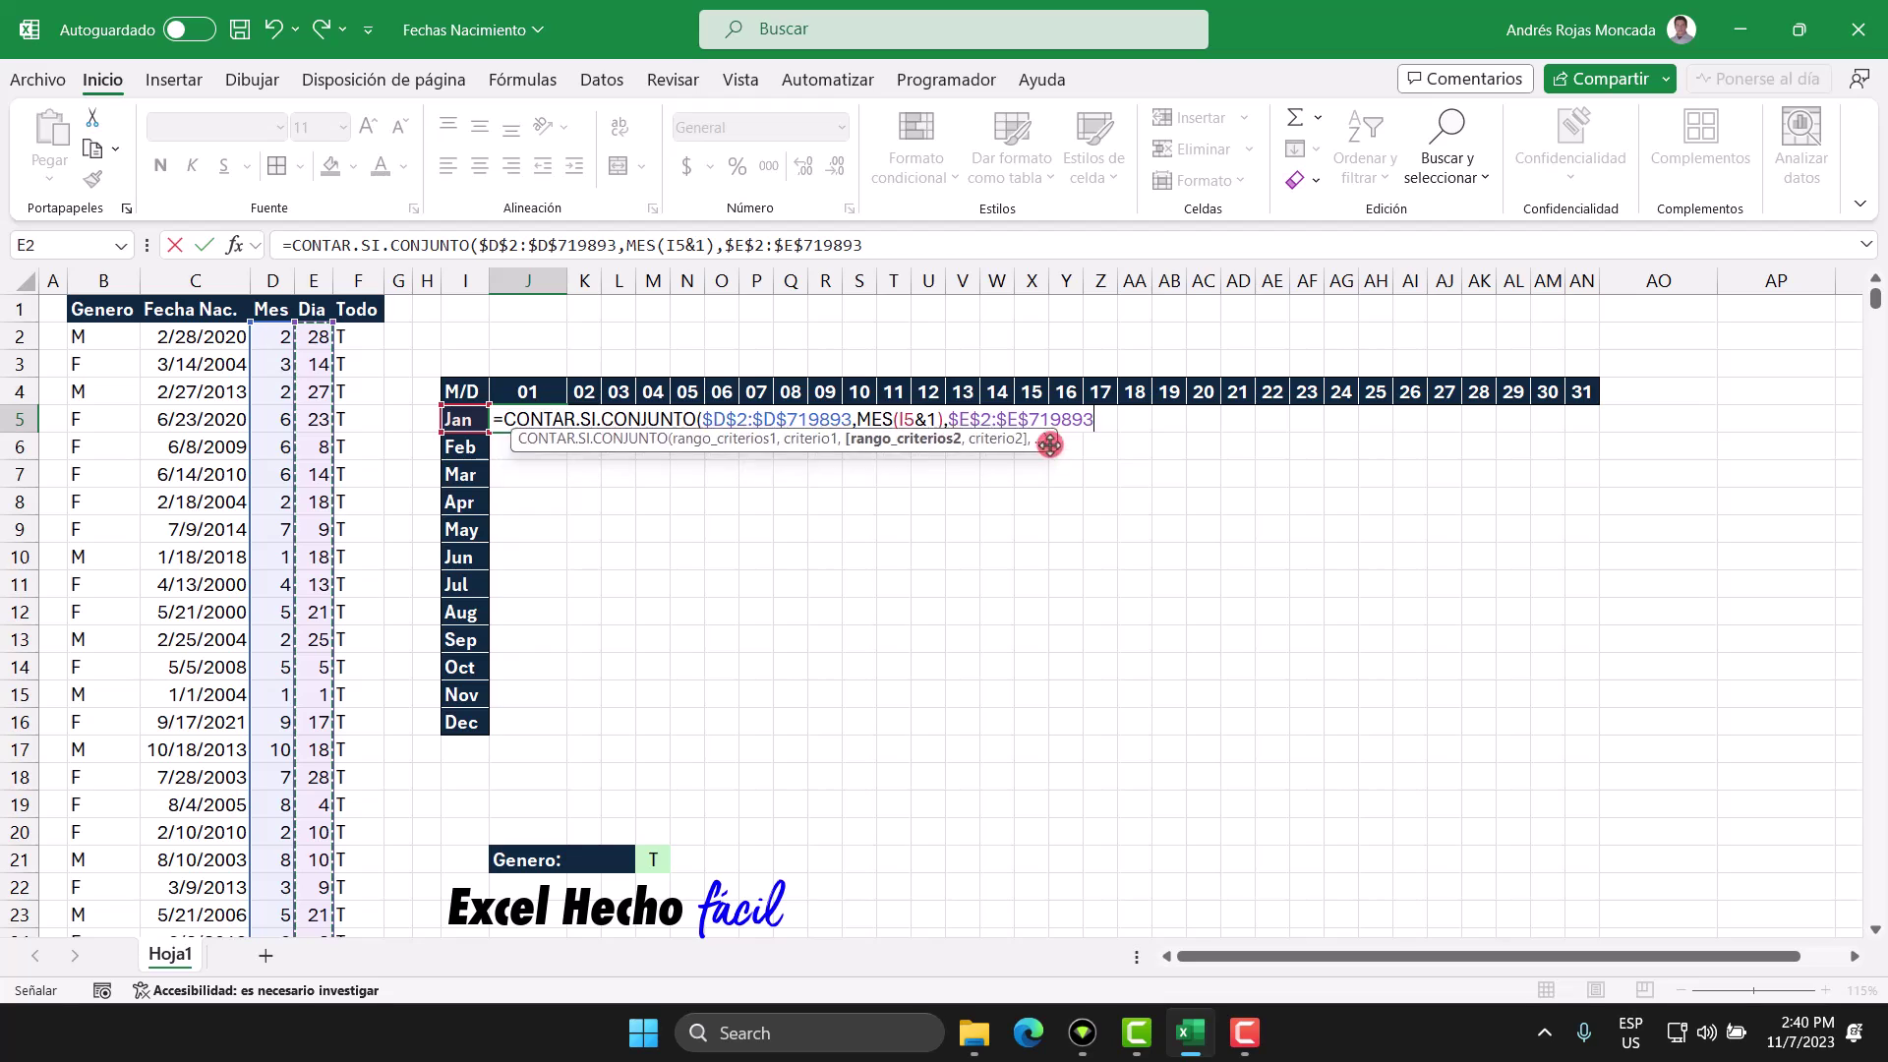
{"action": "left_click_drag", "start_coordinate": [1045, 449], "coordinate": [1062, 337]}
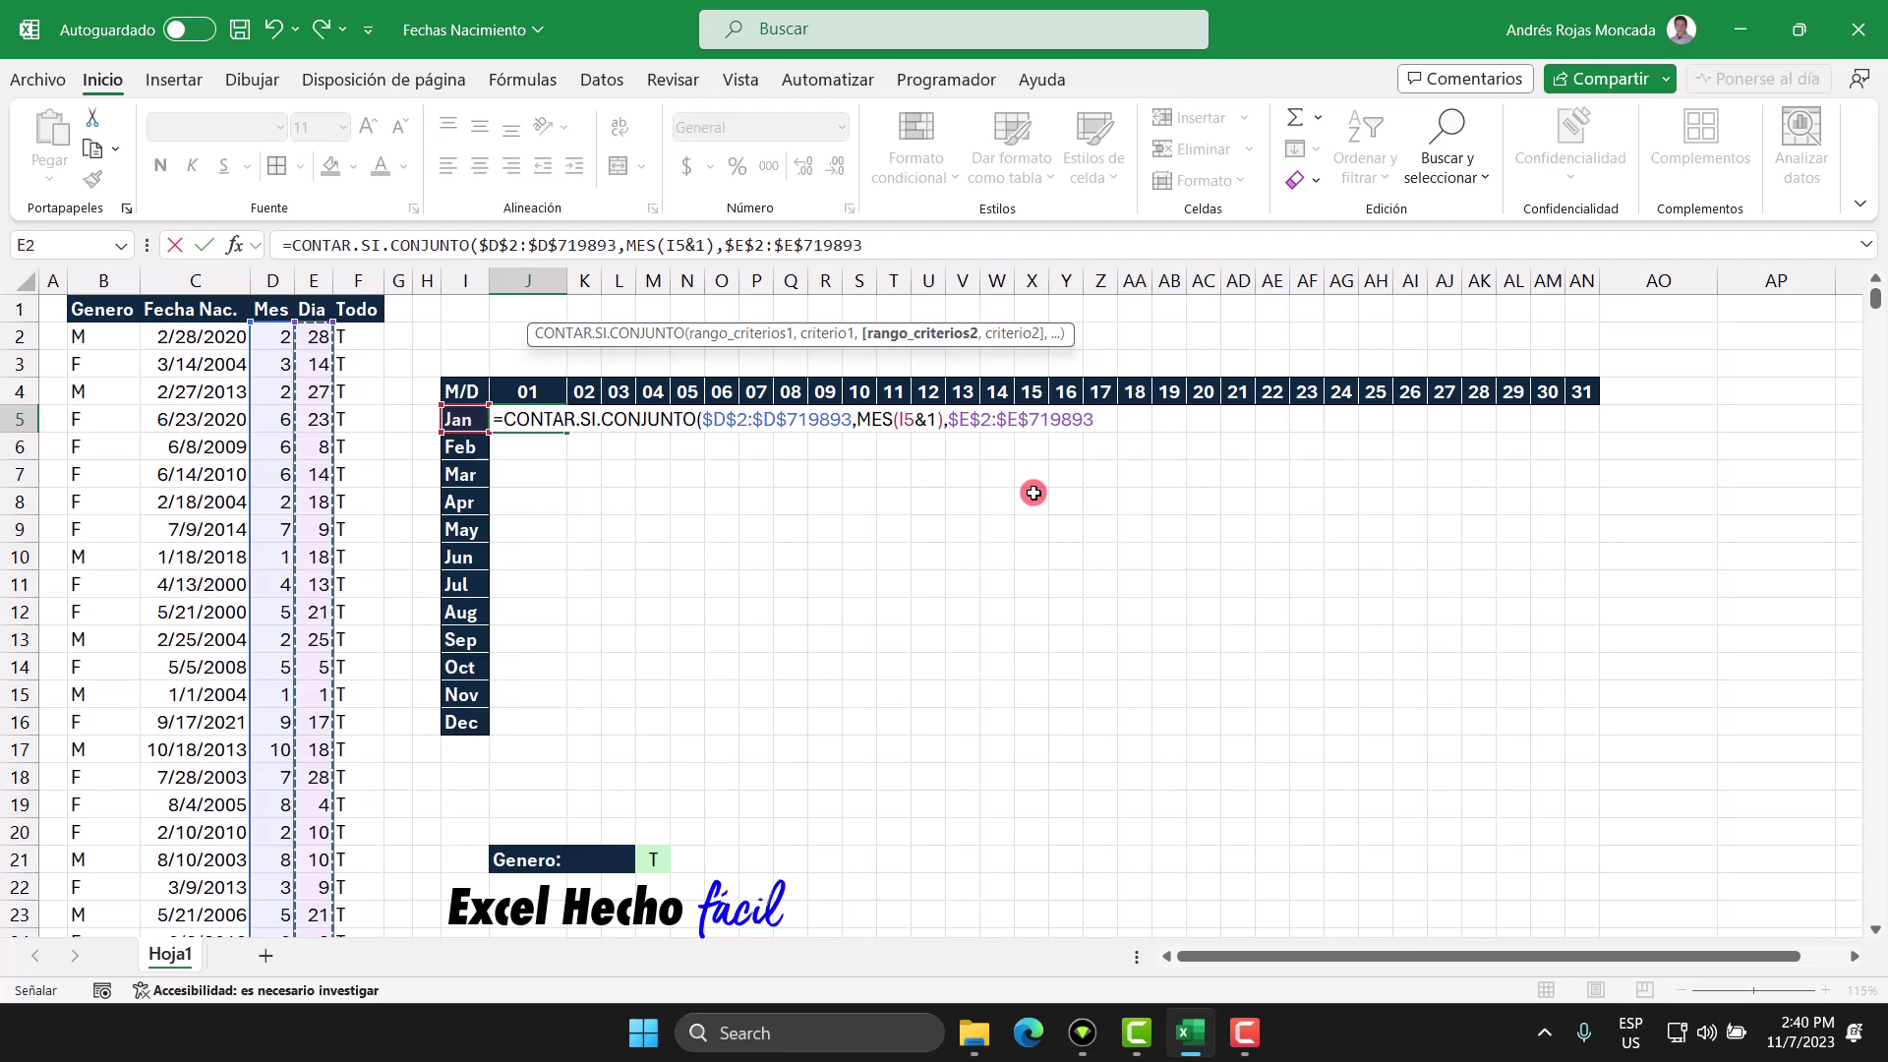
Add the day header cell J4 as the criterion for the day range and enter the J5 formula
{"action": "type", "text": ","}
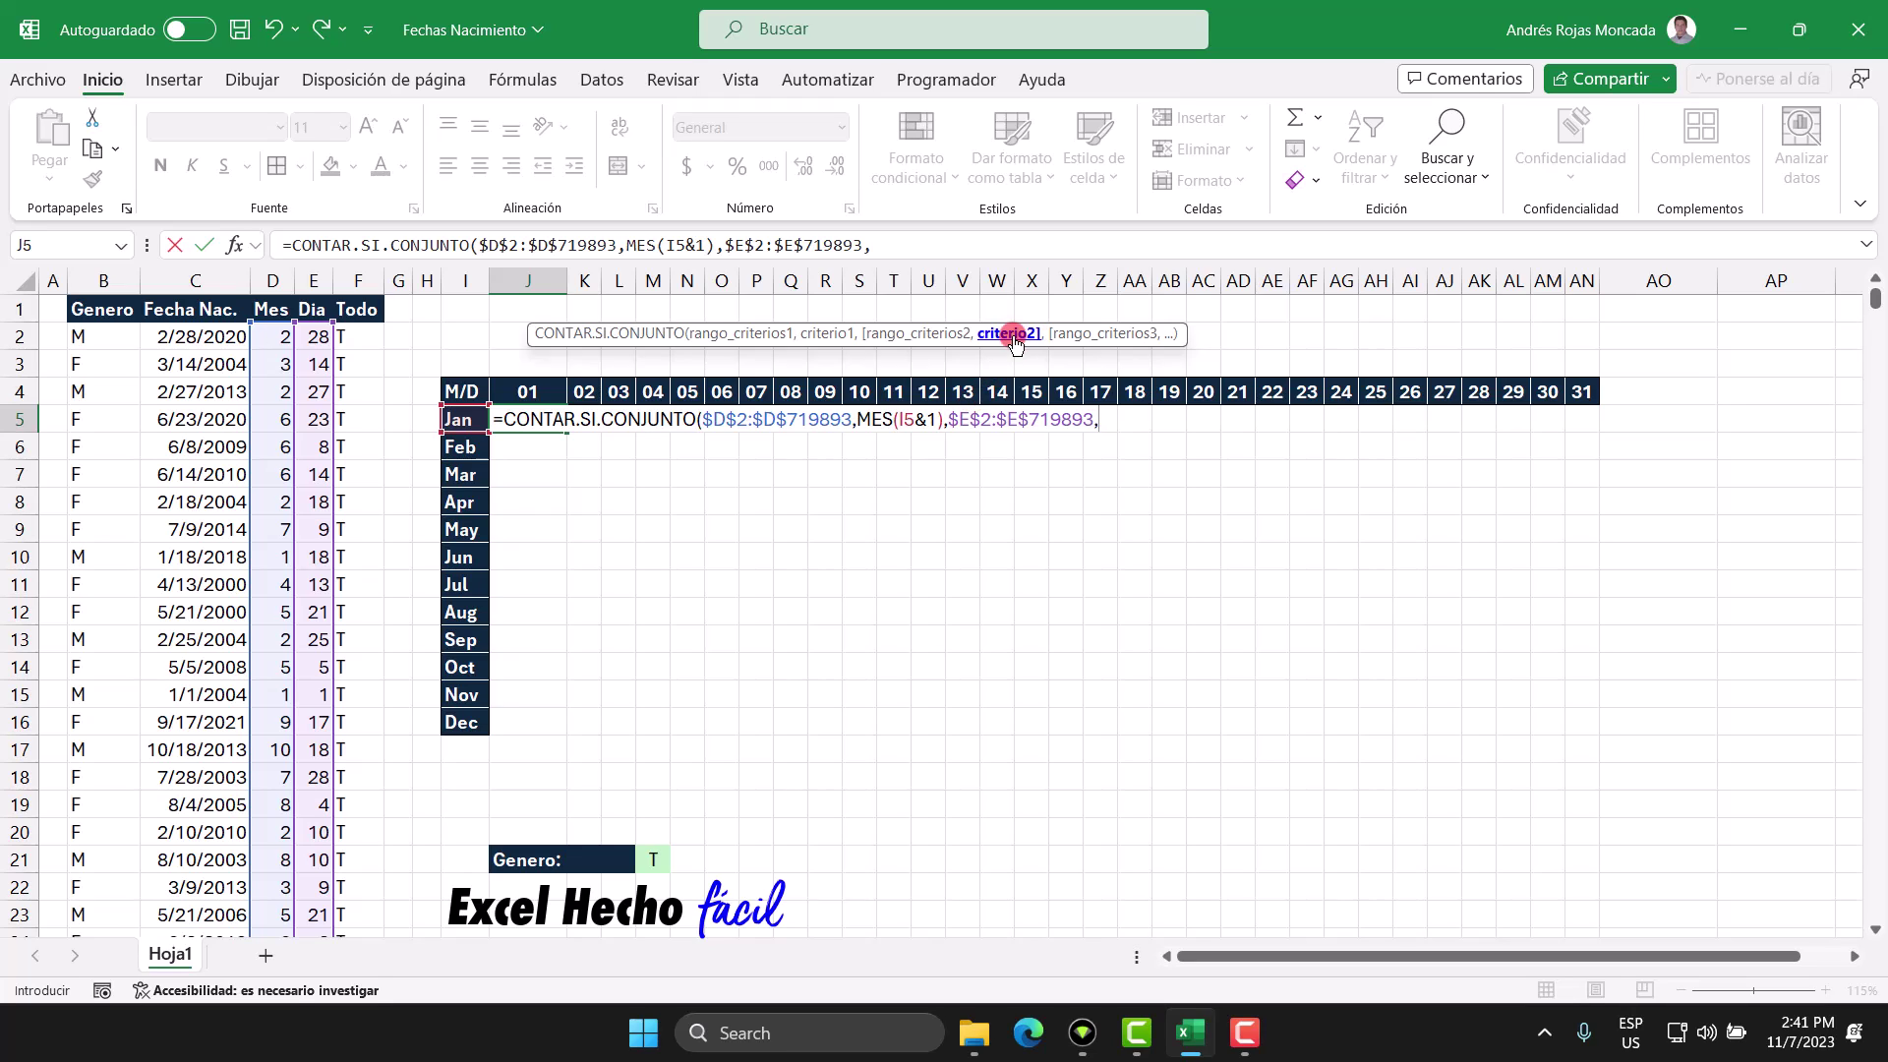
{"action": "left_click", "coordinate": [539, 392]}
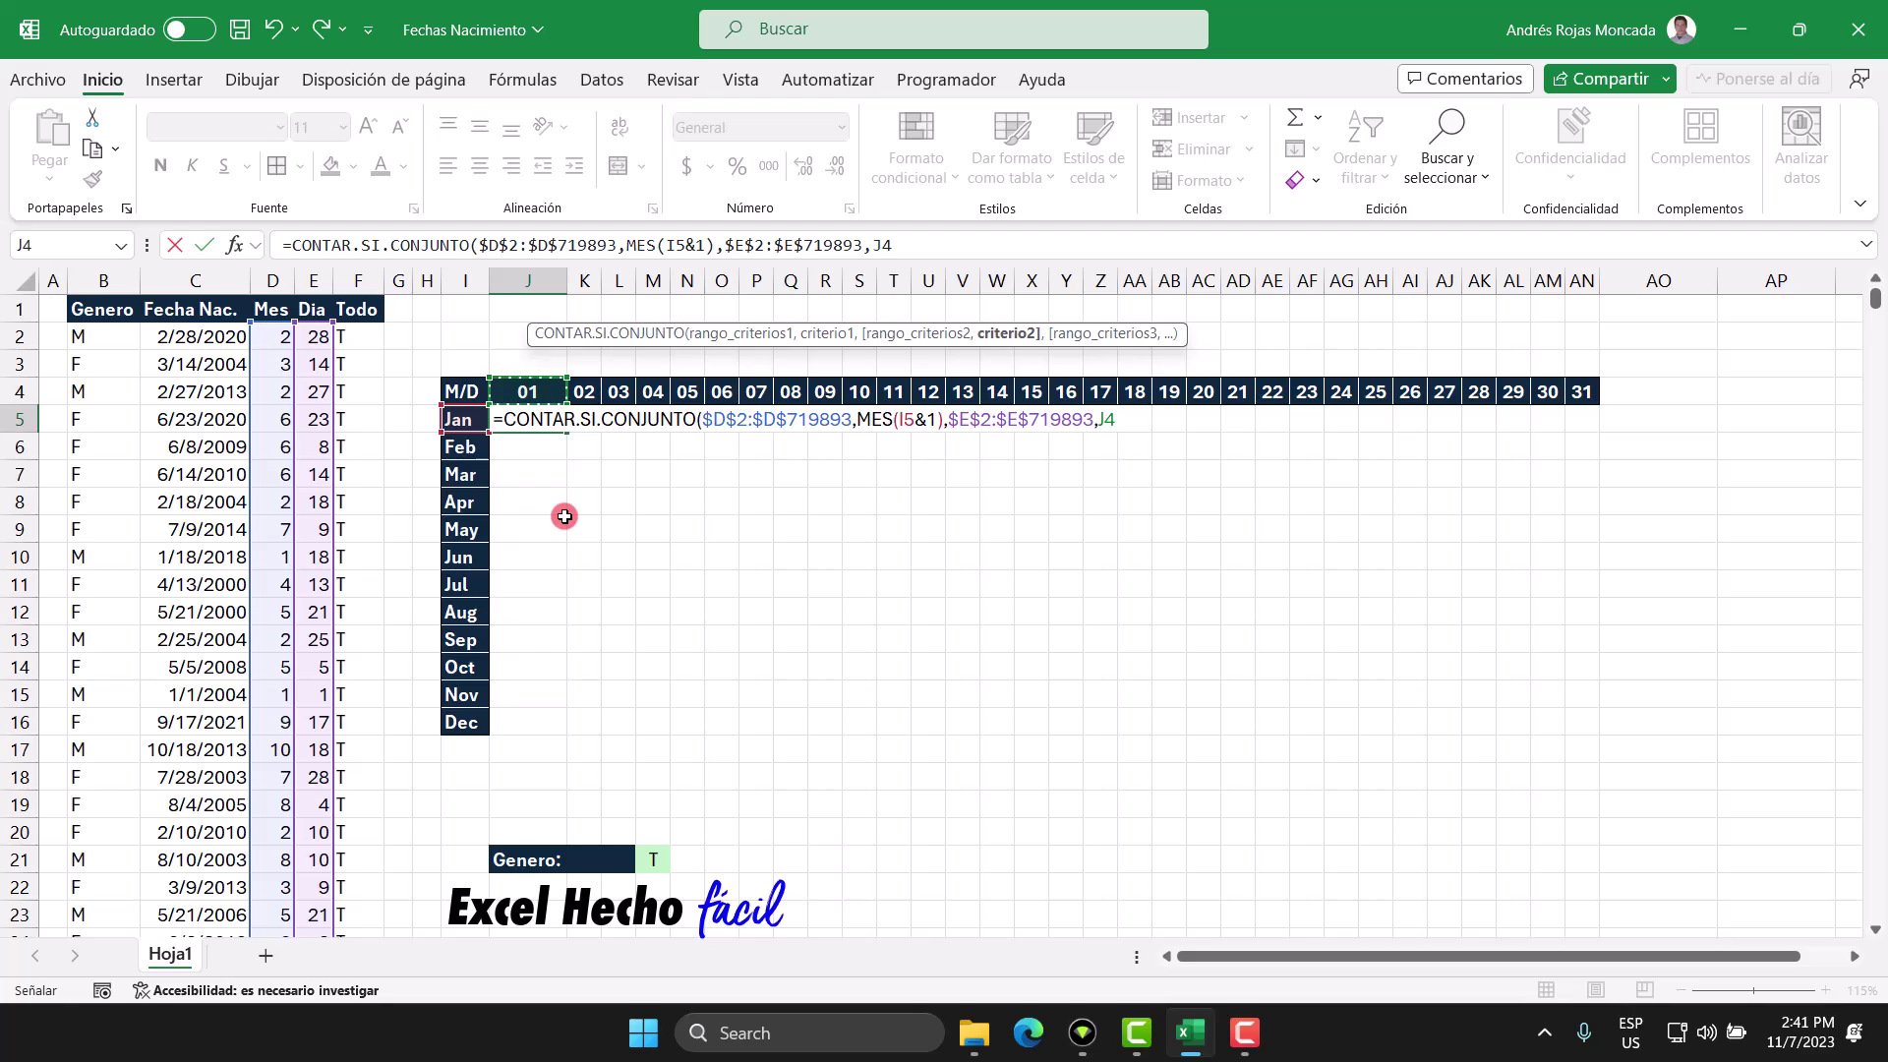
{"action": "type", "text": ")"}
{"action": "key", "text": "Return"}
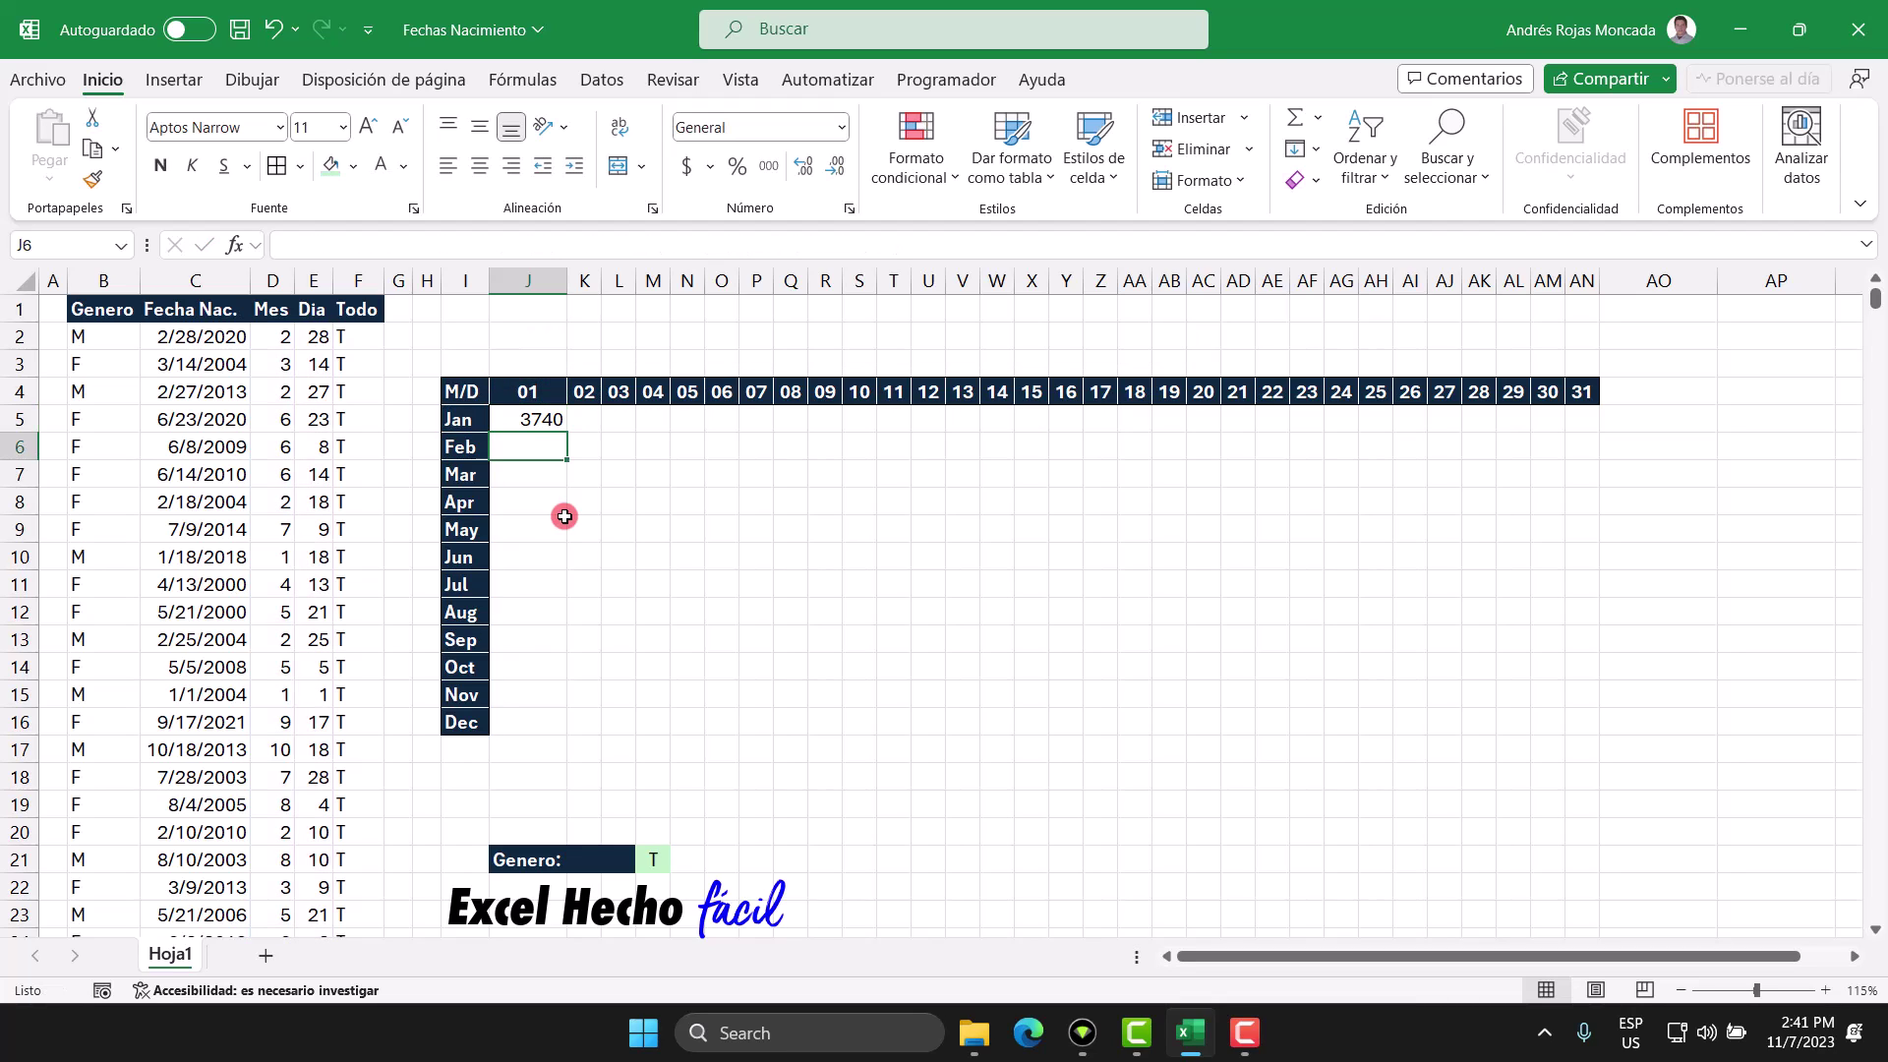
Edit the J5 formula again and start a SI function as its third criteria range
{"action": "left_click", "coordinate": [541, 418]}
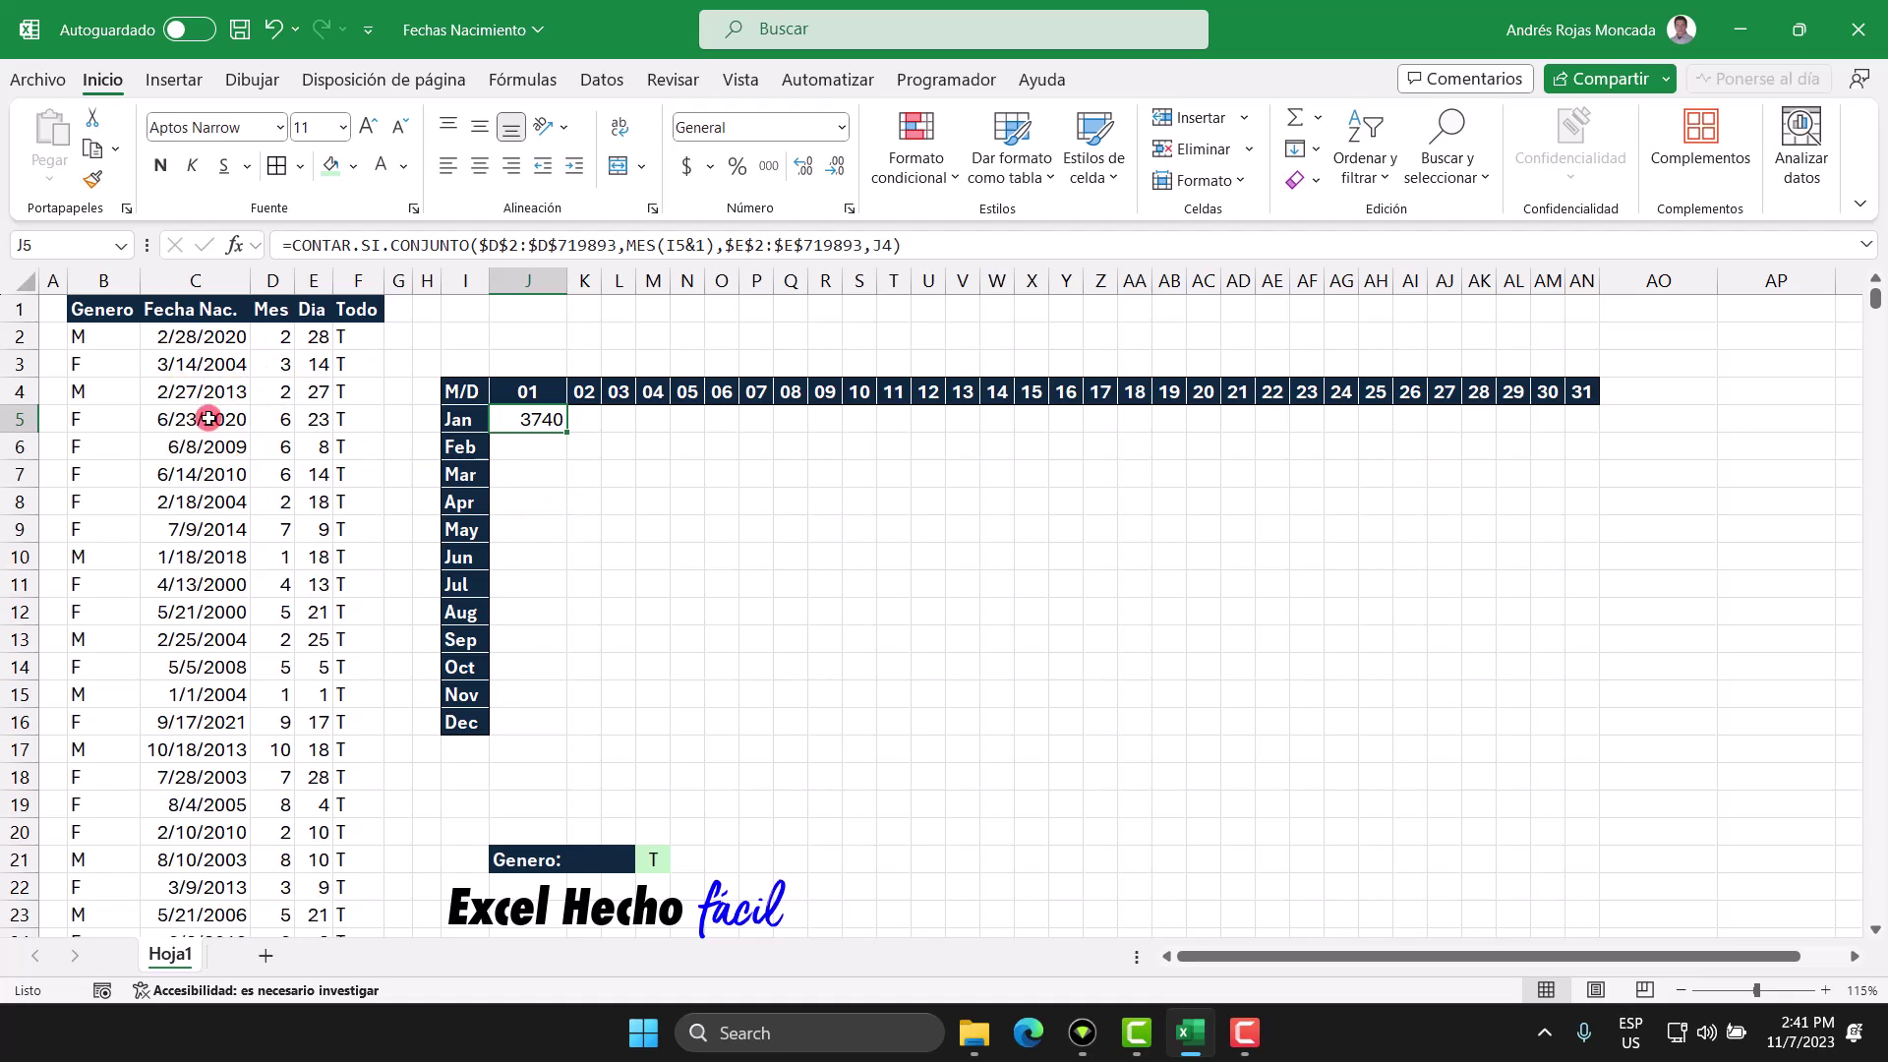
{"action": "key", "text": "F2"}
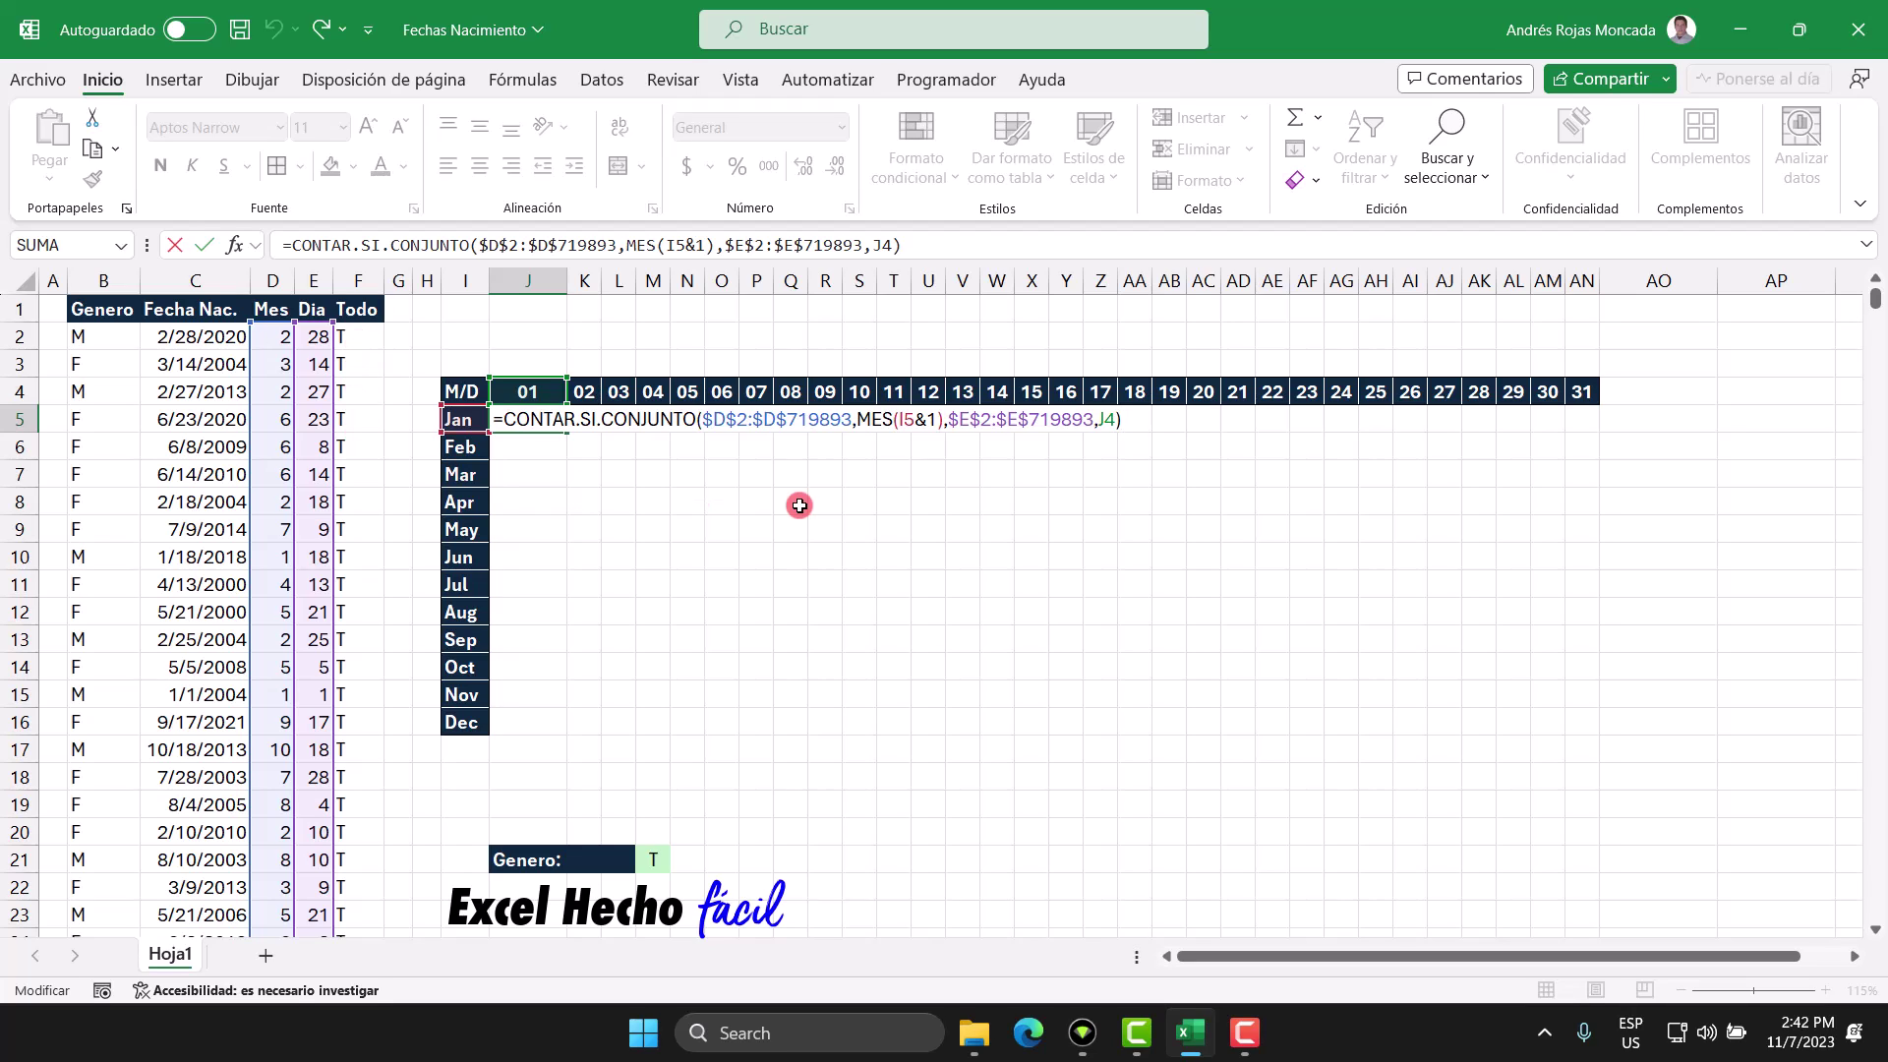
{"action": "key", "text": "BackSpace"}
{"action": "type", "text": ",SI("}
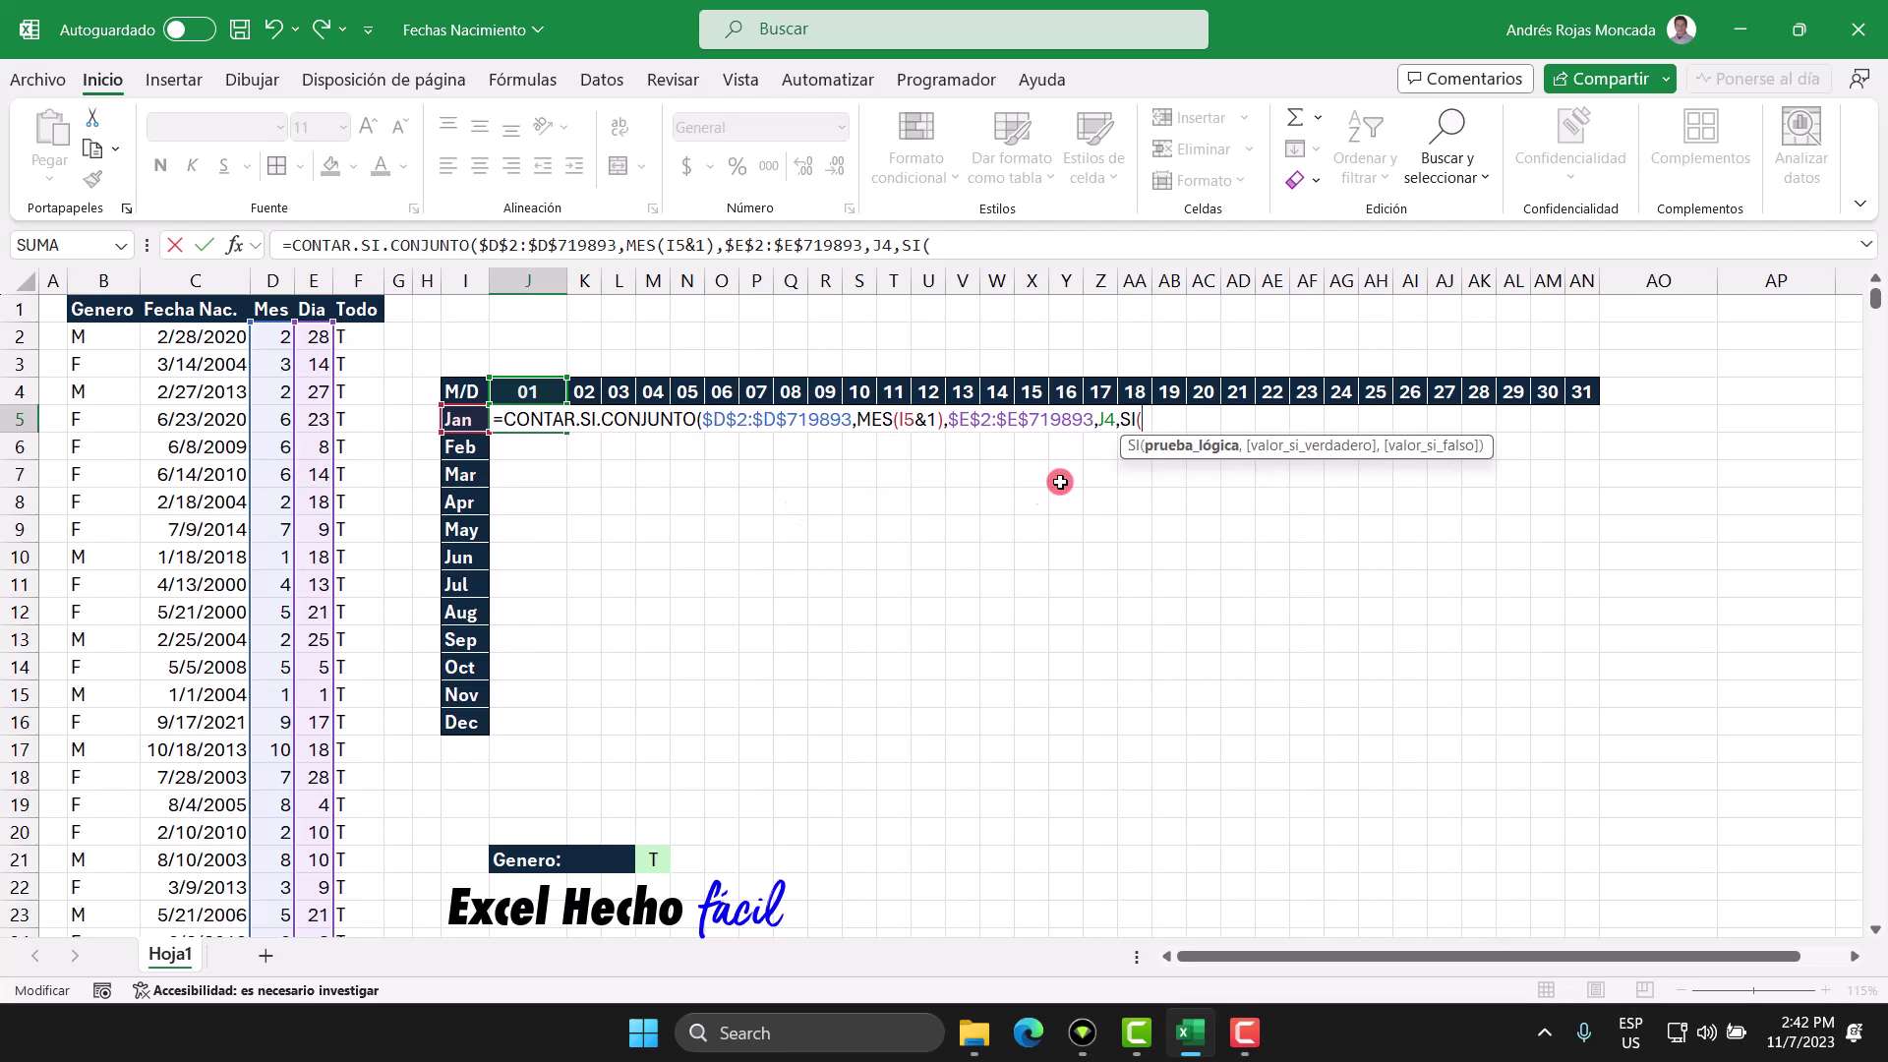
Review the first and second range and criterion arguments of CONTAR.SI.CONJUNTO, returning to the open SI function
{"action": "left_click", "coordinate": [1119, 420]}
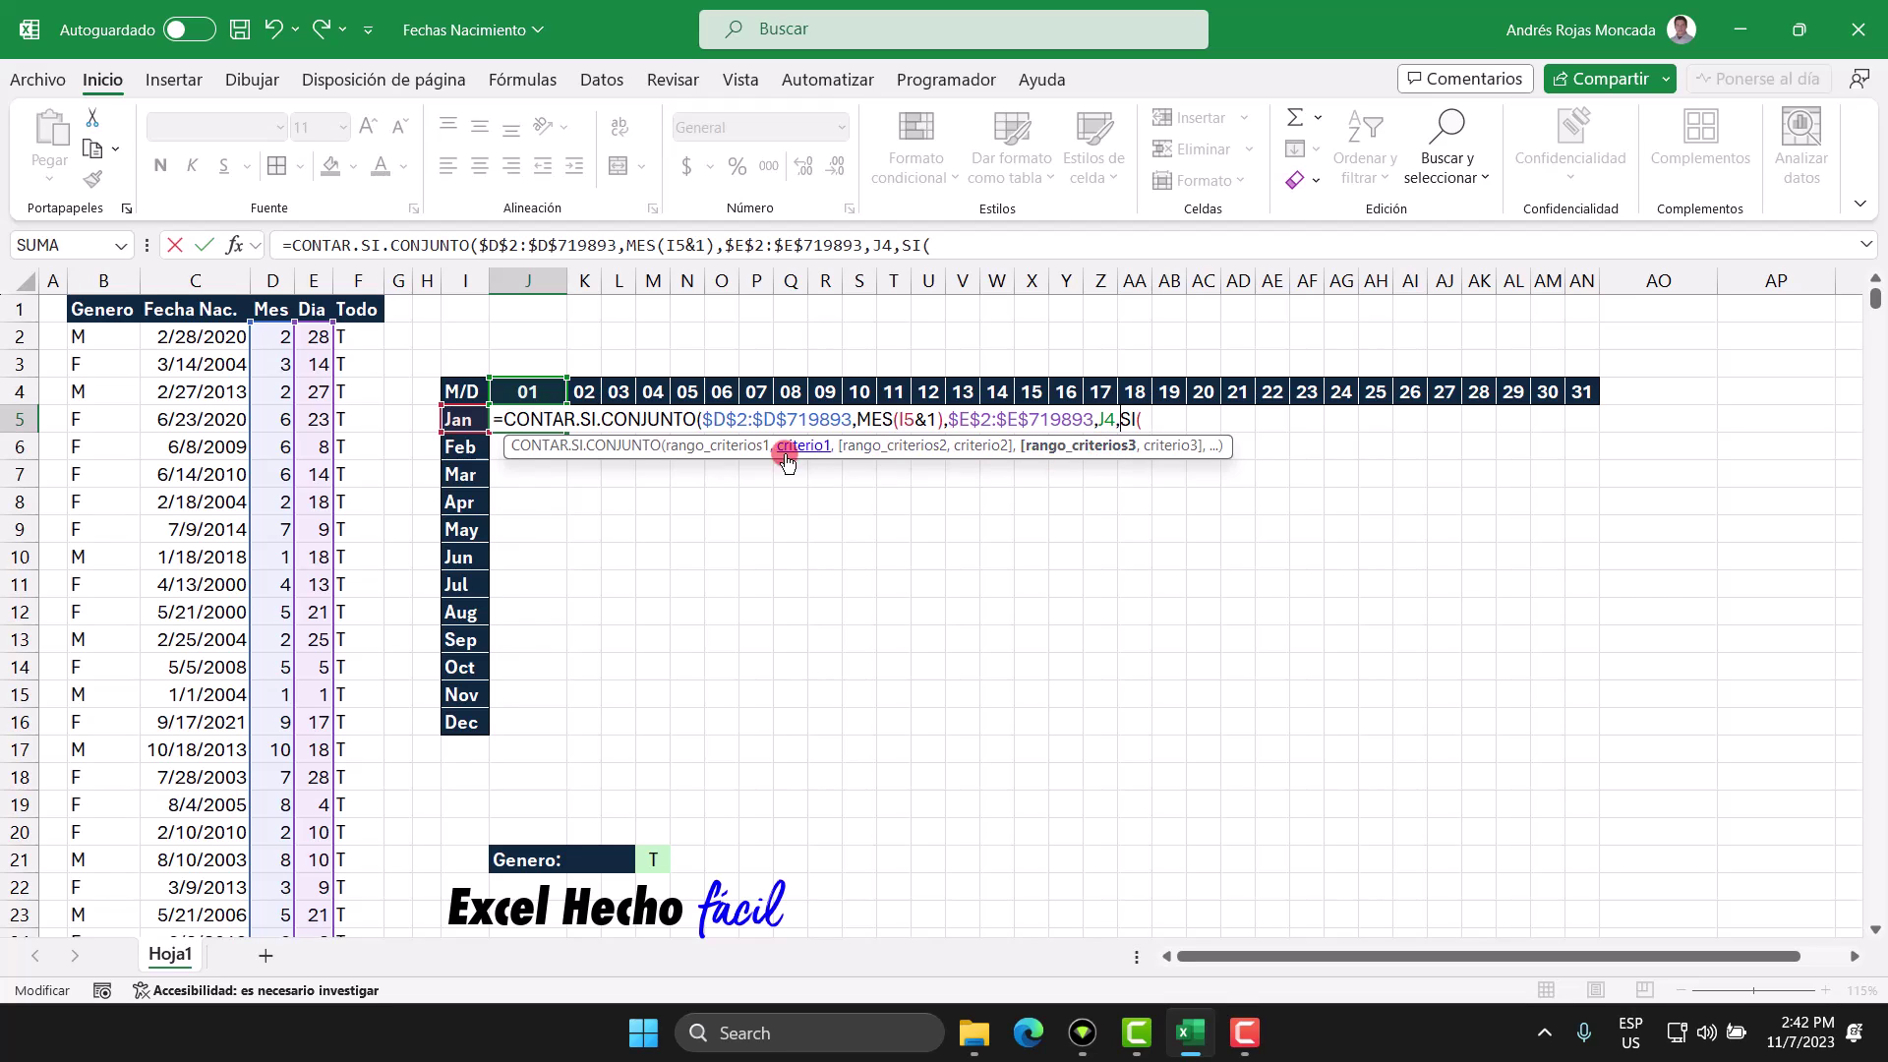
{"action": "left_click", "coordinate": [703, 447]}
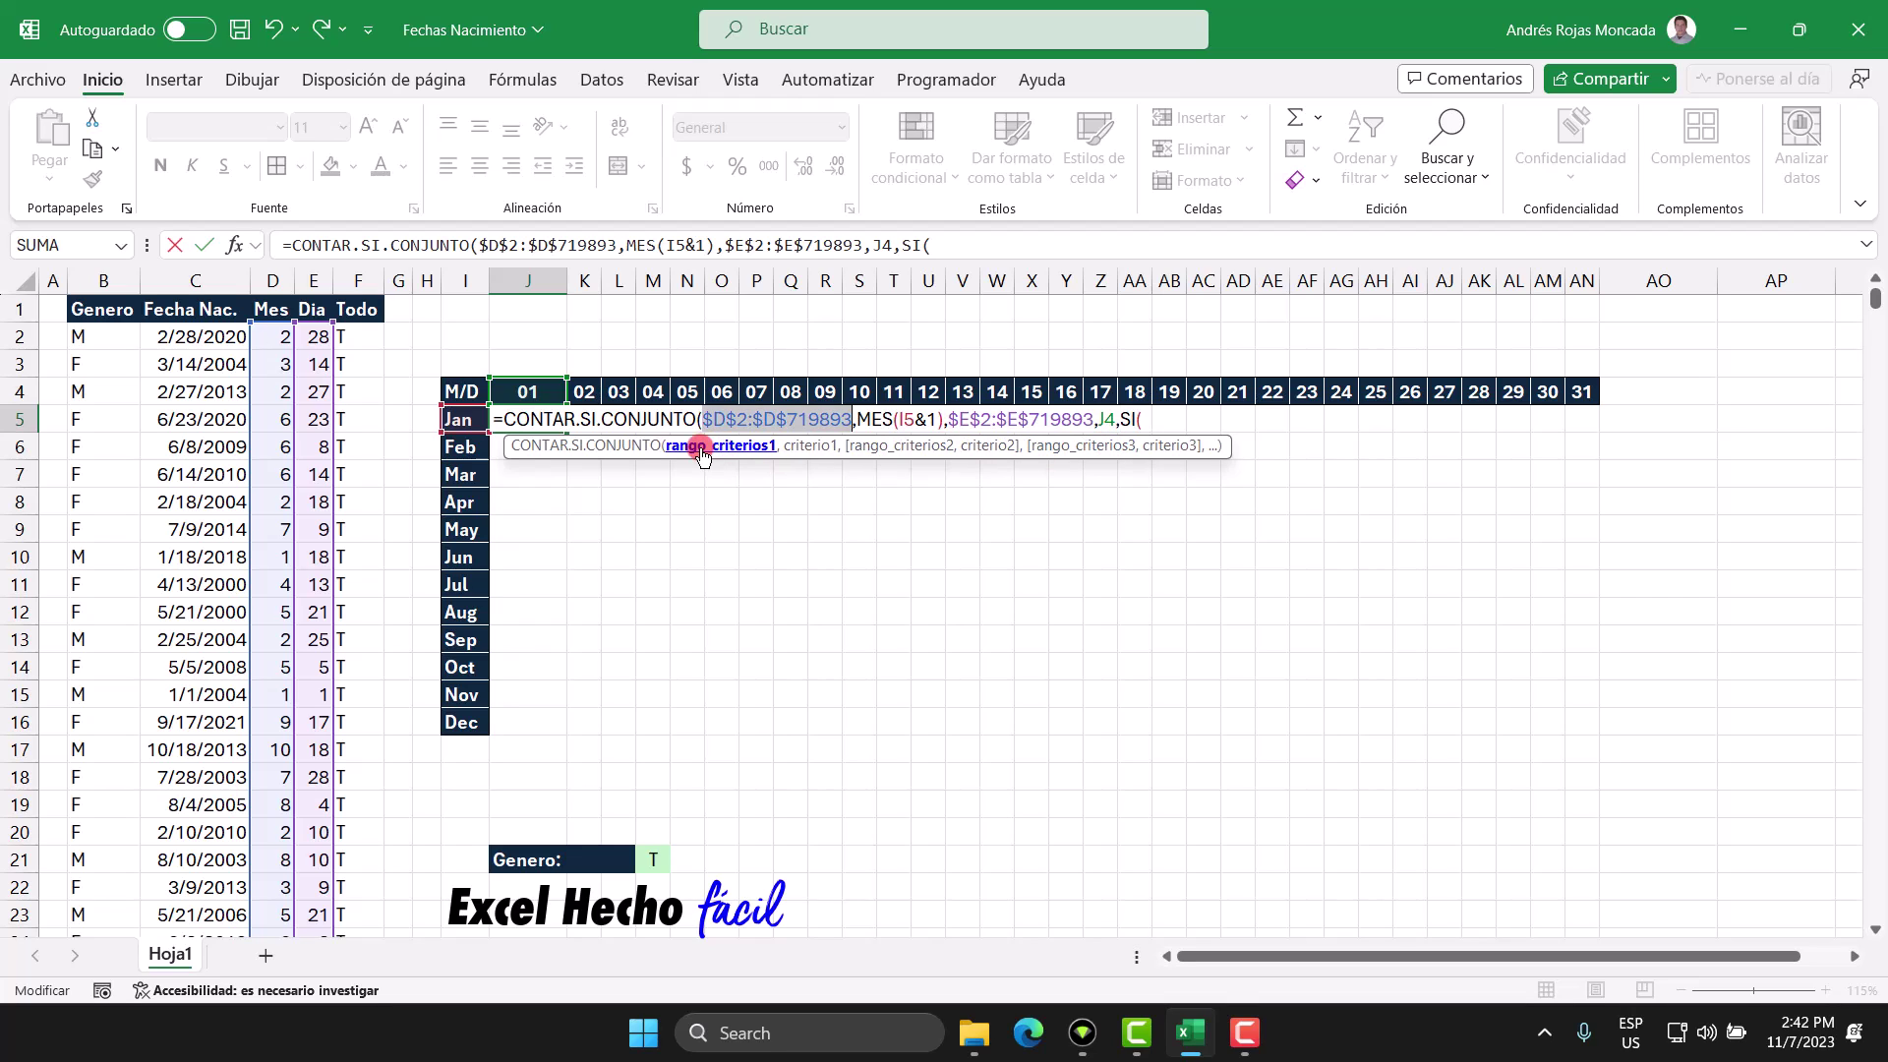
{"action": "left_click", "coordinate": [802, 448]}
{"action": "left_click", "coordinate": [892, 451]}
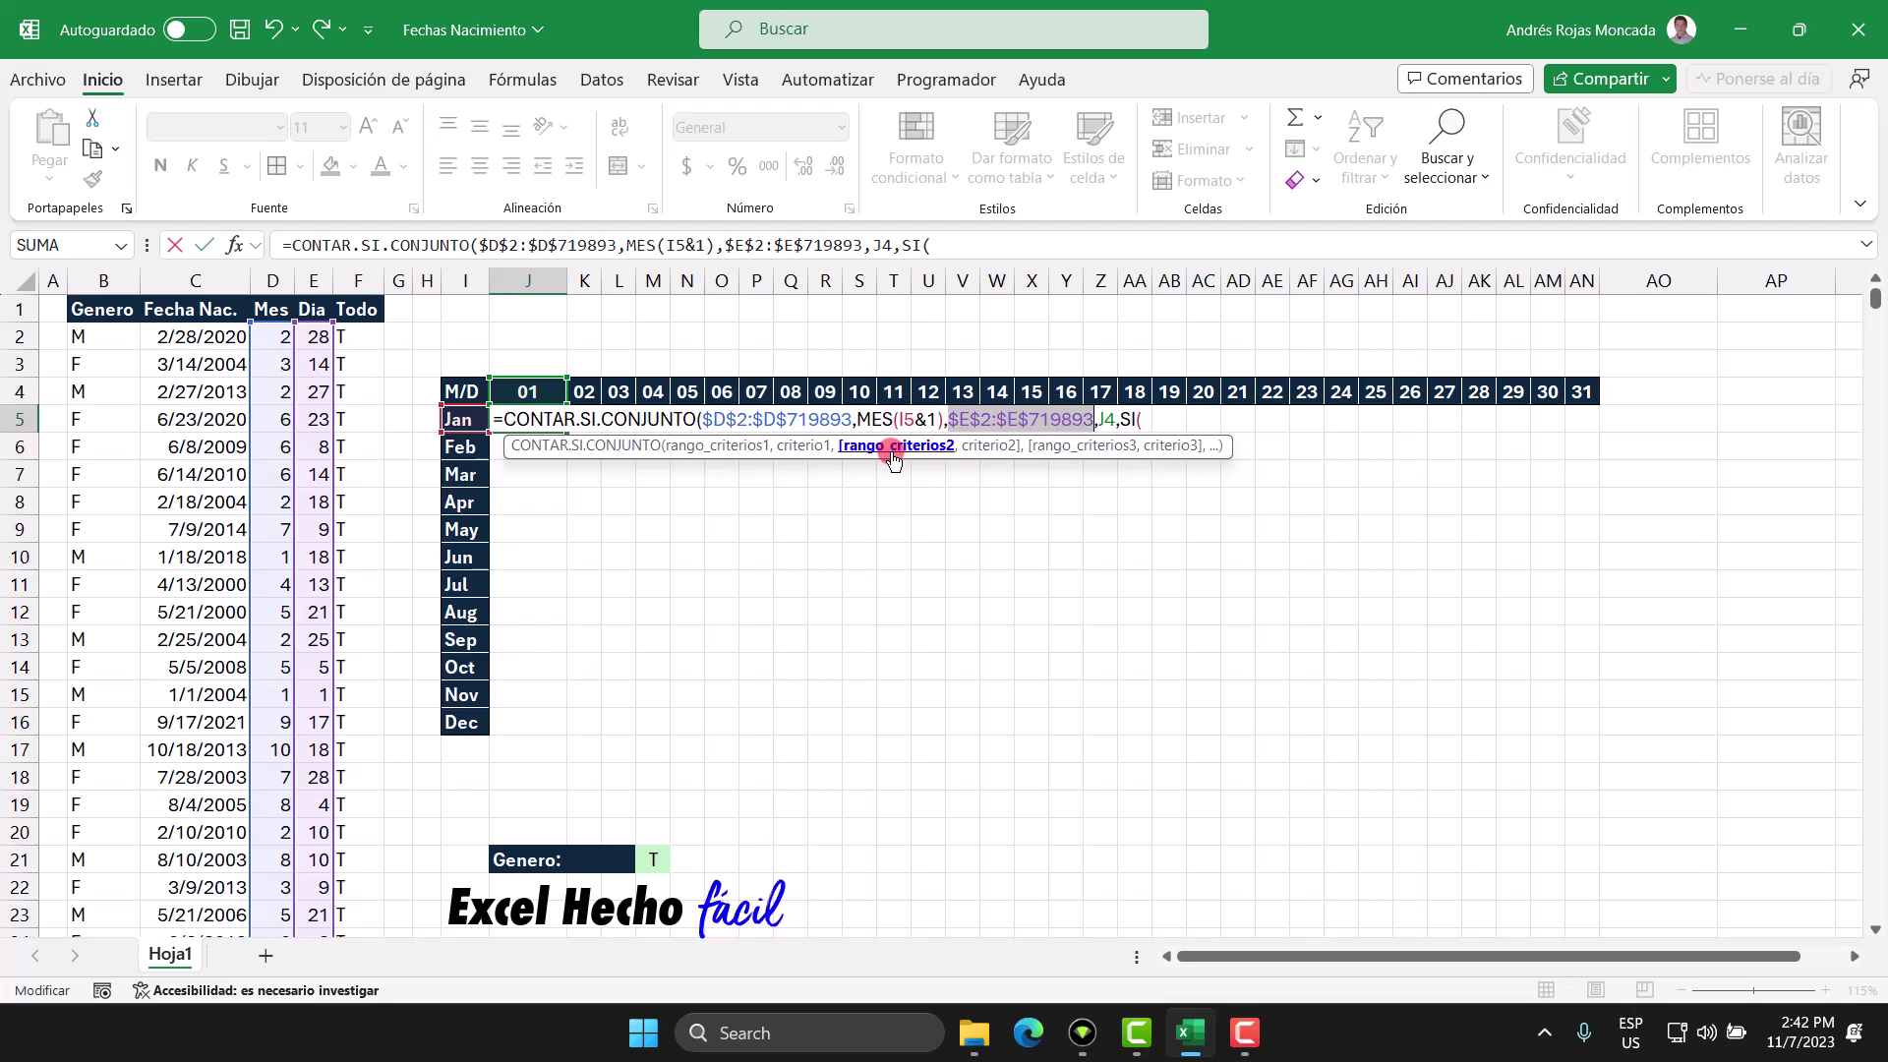
{"action": "left_click", "coordinate": [977, 450]}
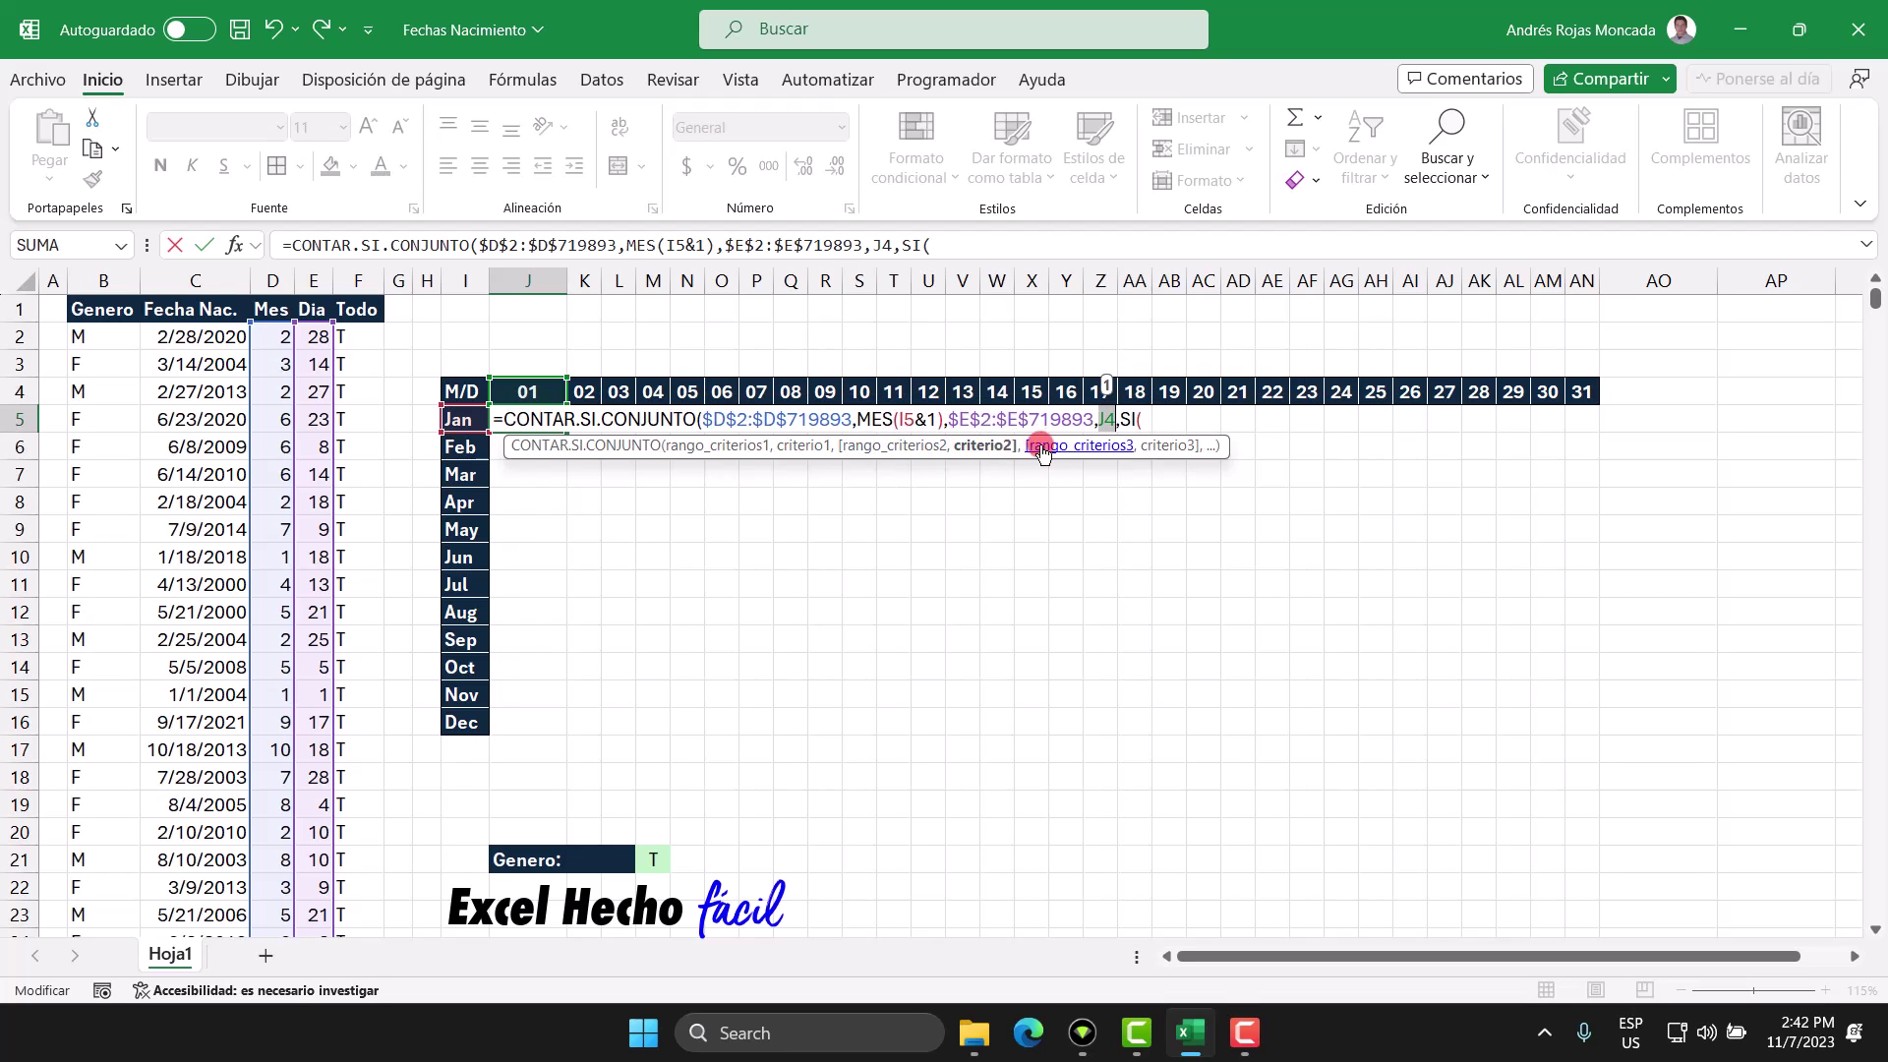
{"action": "left_click", "coordinate": [1135, 421]}
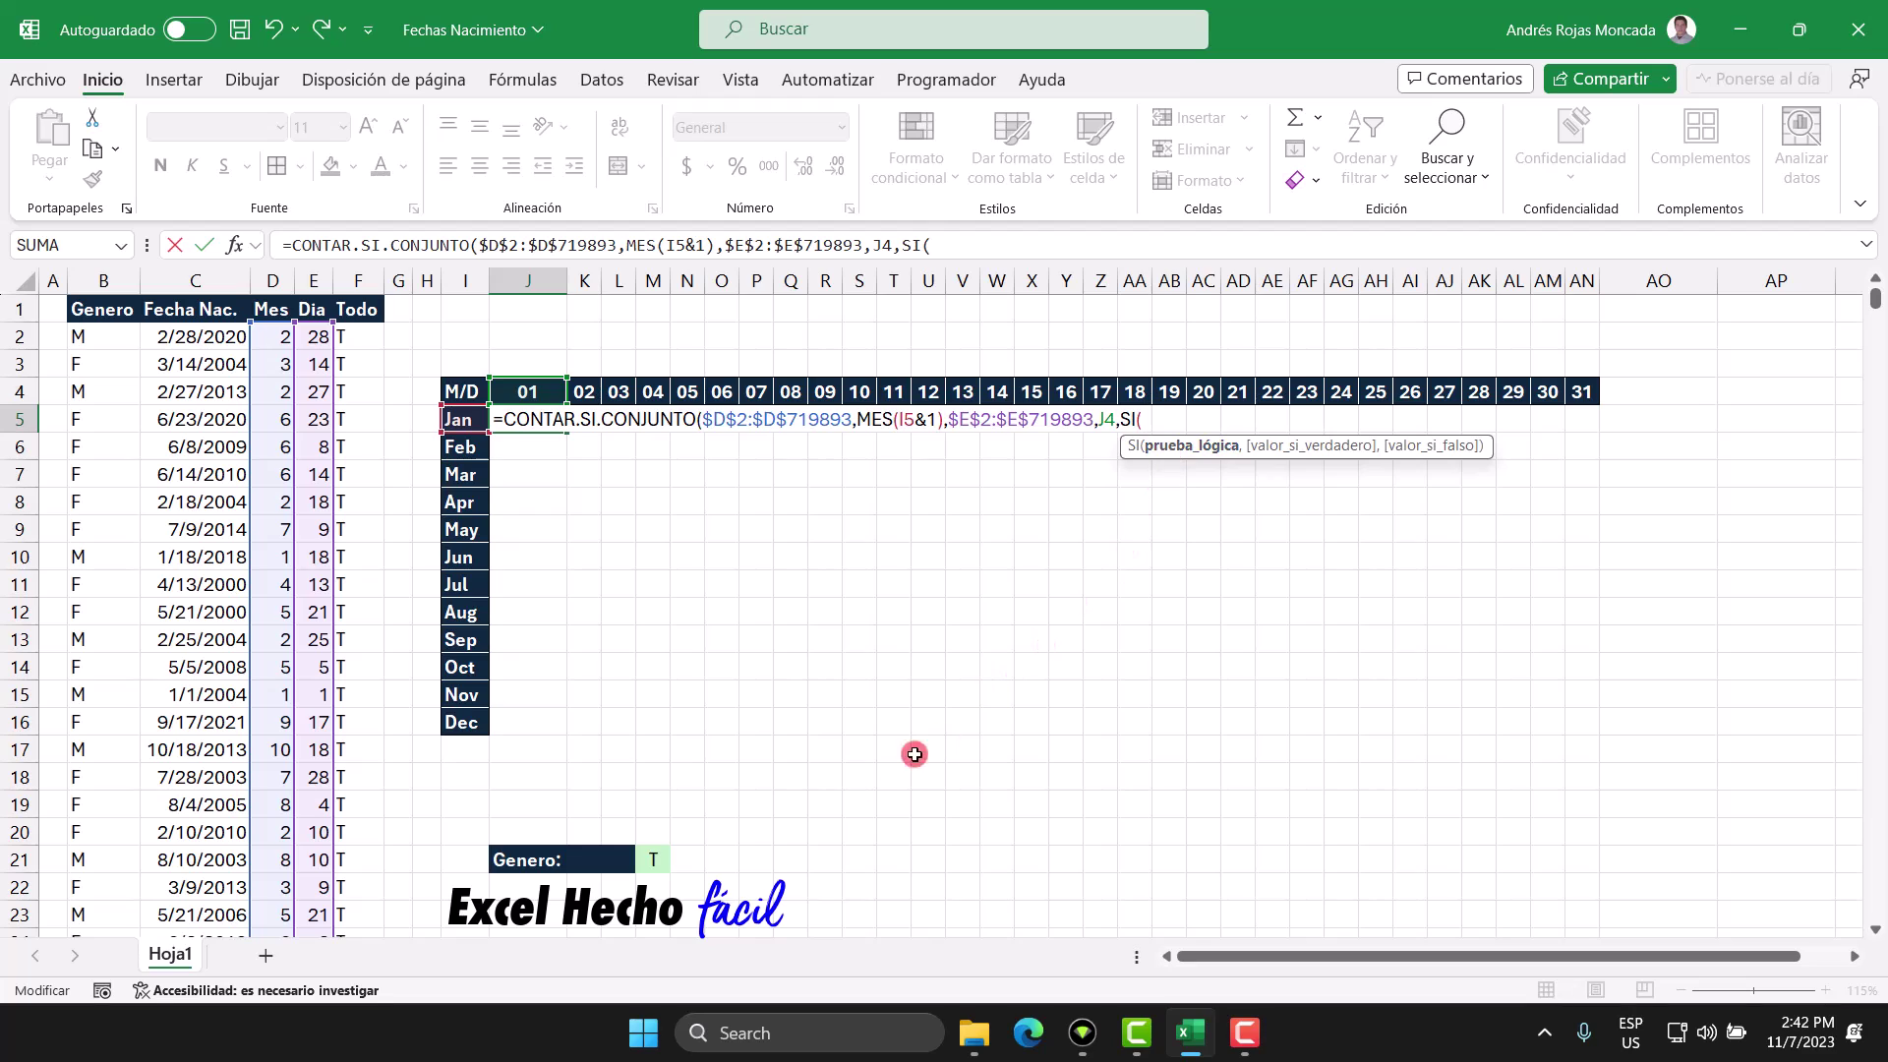
Set the SI function's logical test to $M$21="T", using the Genero selection cell as an absolute reference
{"action": "left_click", "coordinate": [654, 859]}
{"action": "key", "text": "F4"}
{"action": "type", "text": "="}
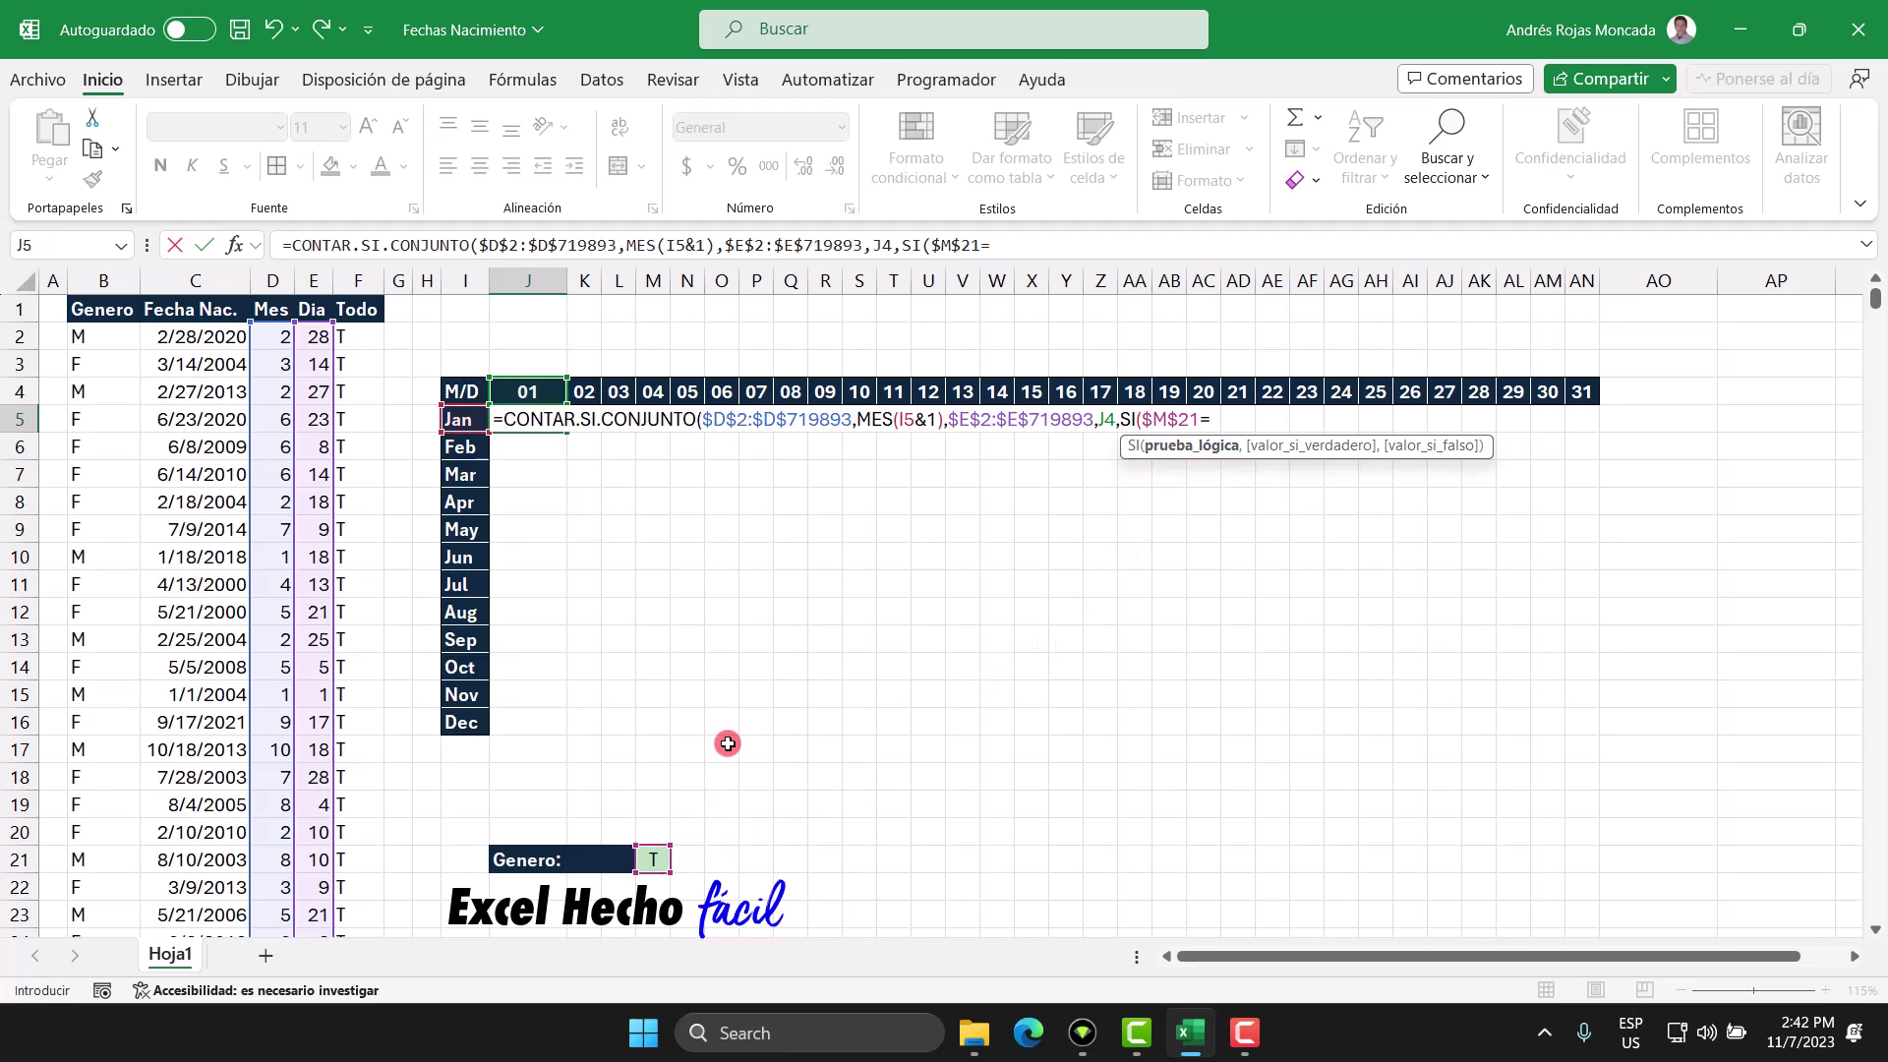
{"action": "type", "text": "\"T\","}
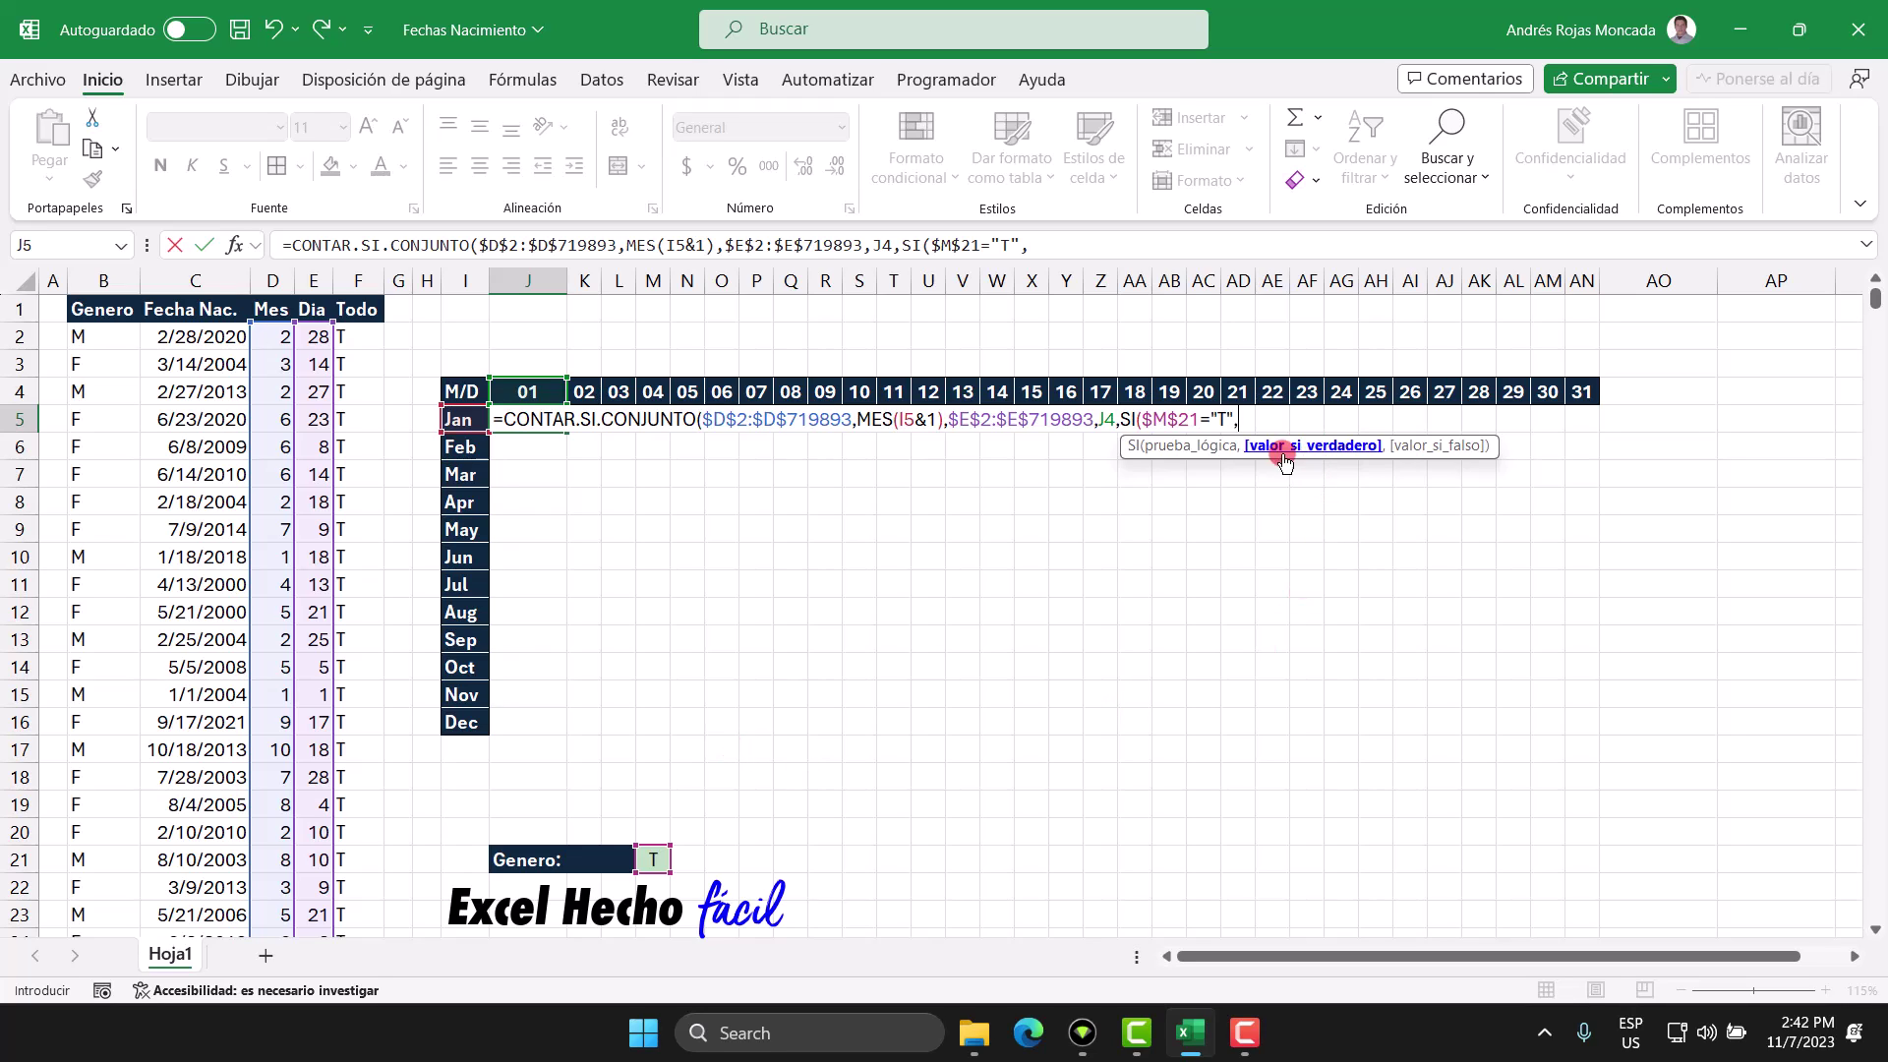
Set the SI function's value if true to the Todo column range $F$2:$F$719893
{"action": "left_click", "coordinate": [349, 334]}
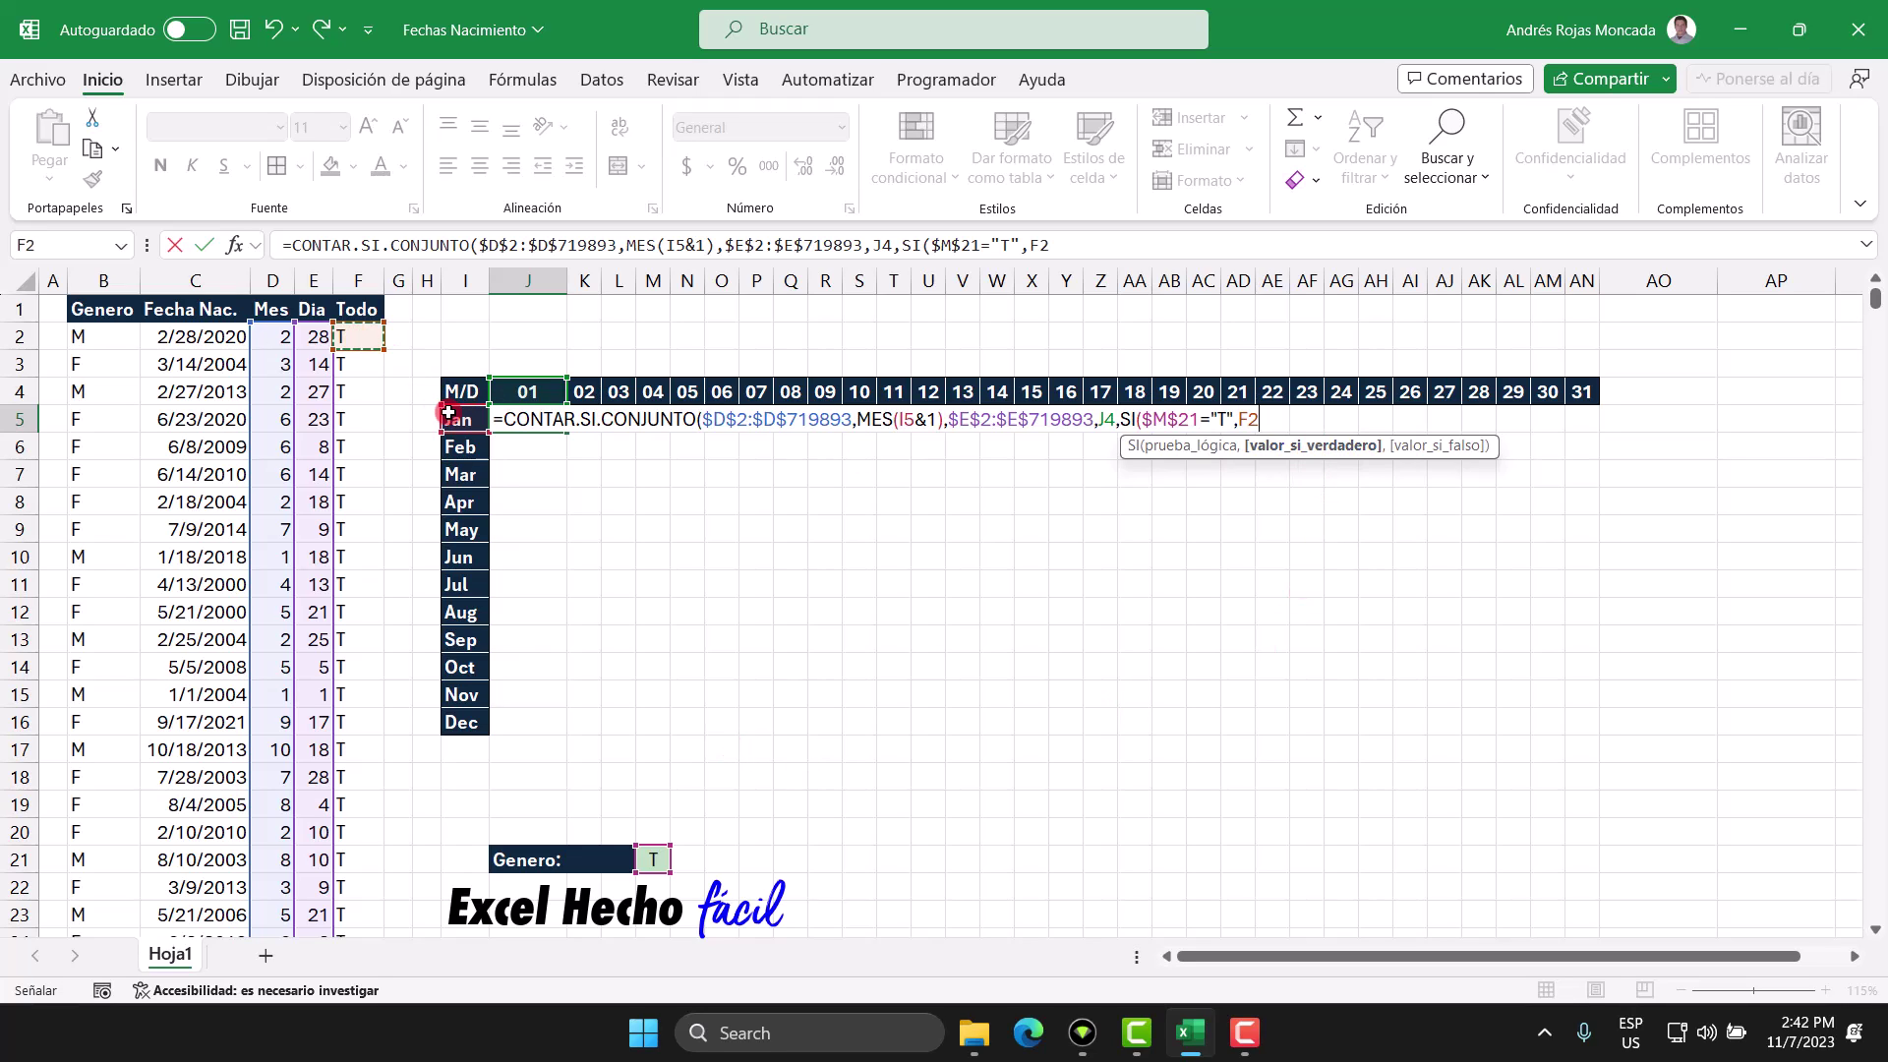
{"action": "key", "text": "ctrl+shift+Down"}
{"action": "key", "text": "ctrl+BackSpace"}
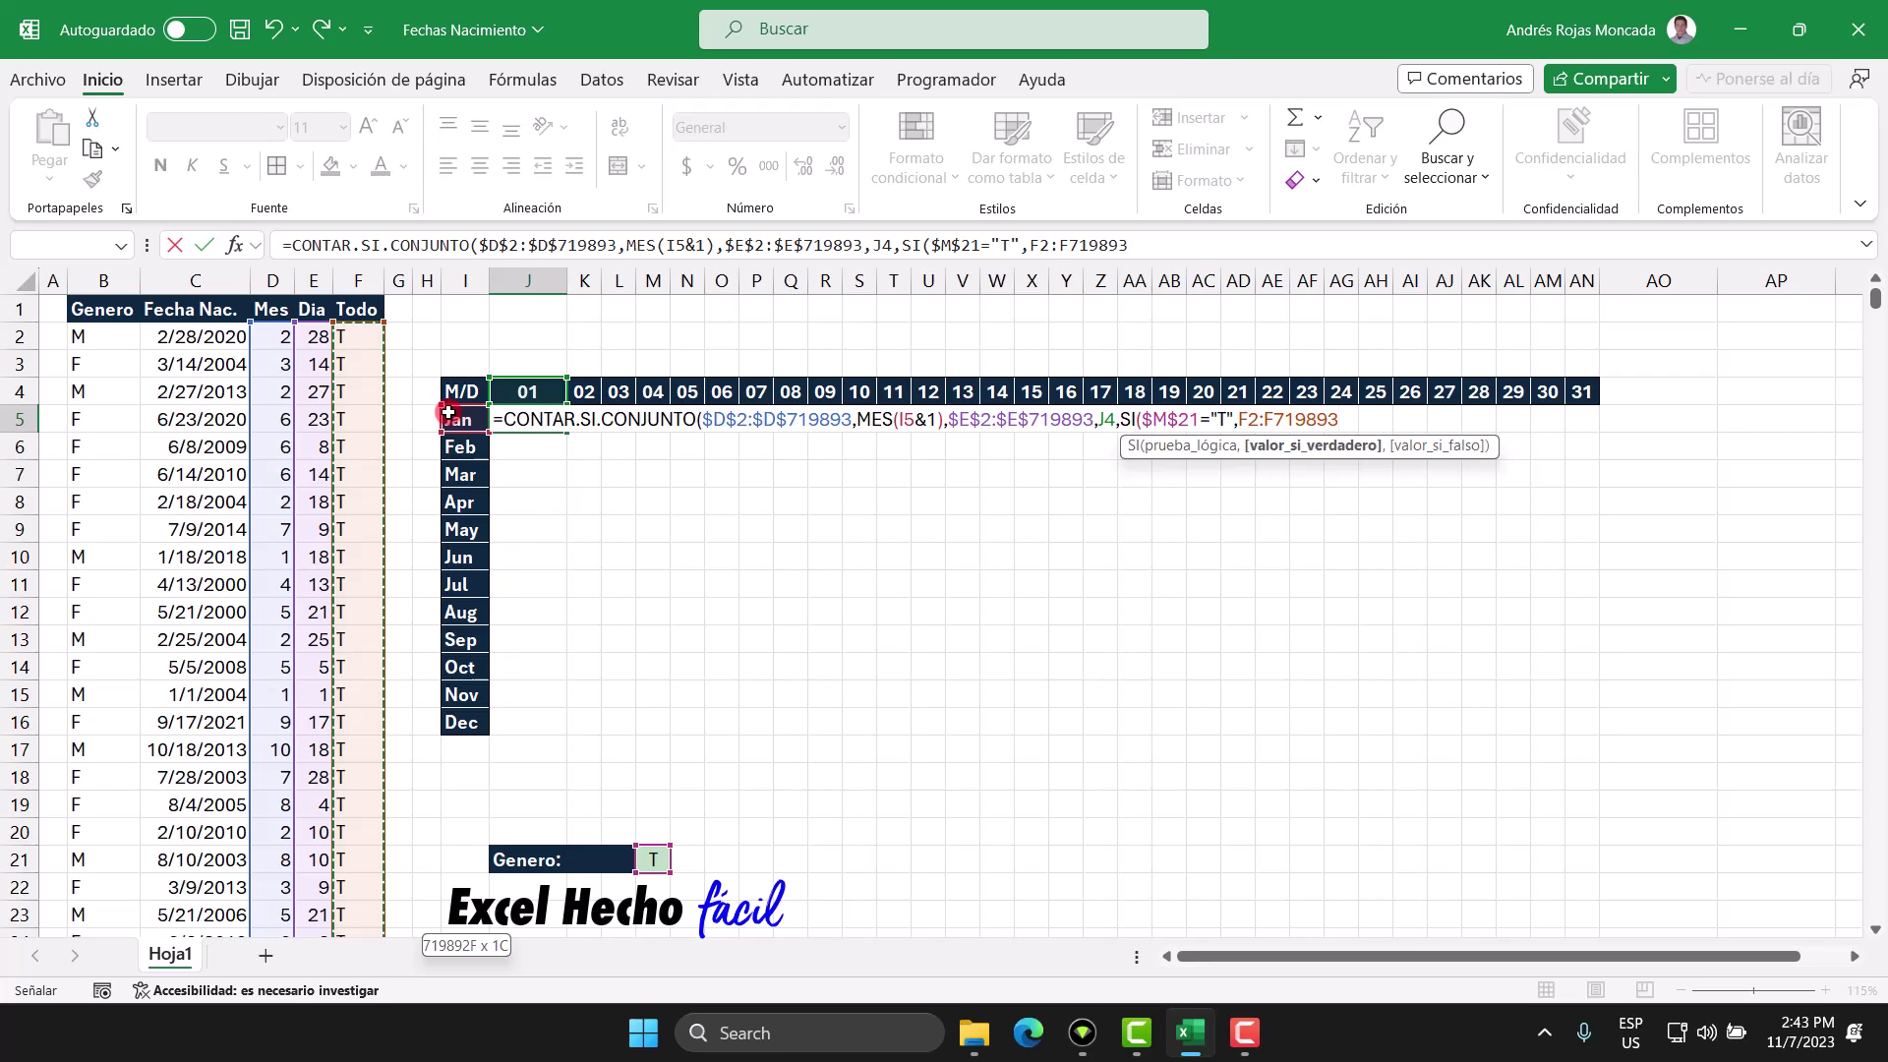
{"action": "key", "text": "F4"}
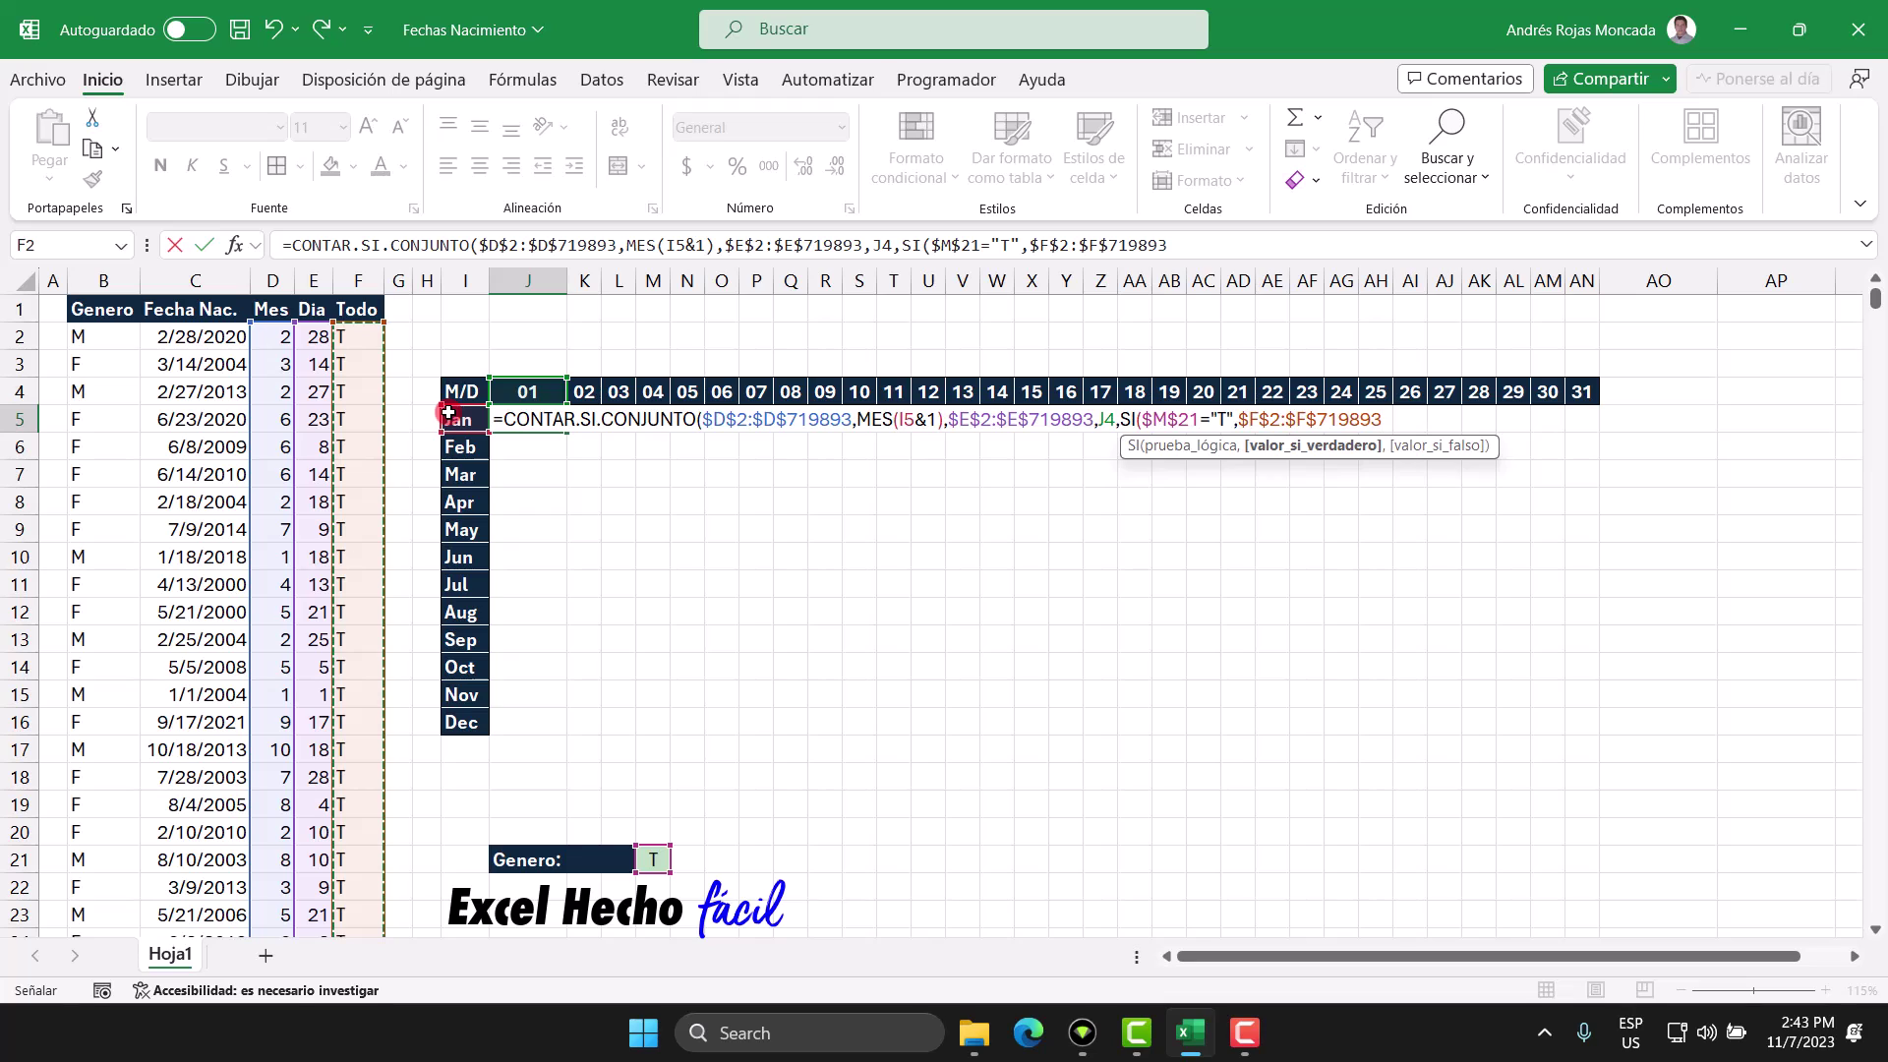
{"action": "type", "text": ","}
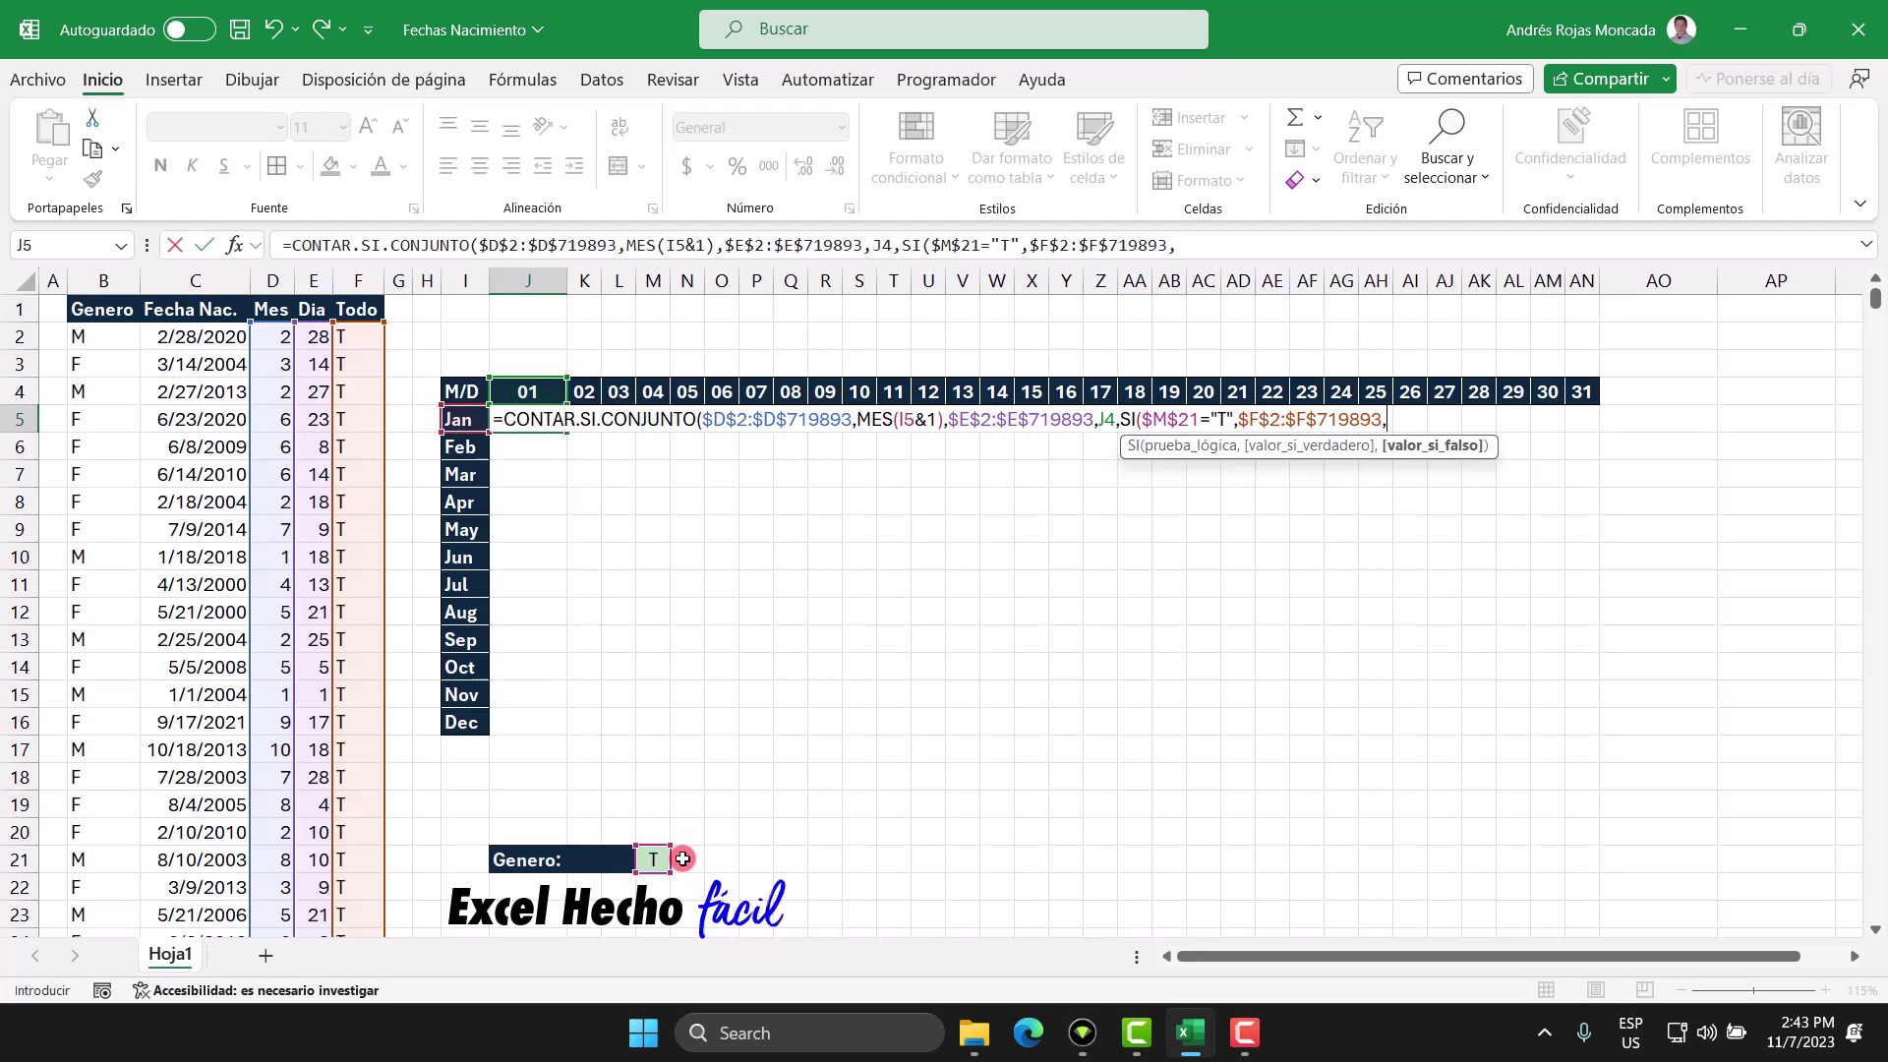
Set the SI function's value if false to the Genero column range $B$2:$B$719893 and close the function
{"action": "left_click", "coordinate": [115, 339]}
{"action": "key", "text": "ctrl+shift+Down"}
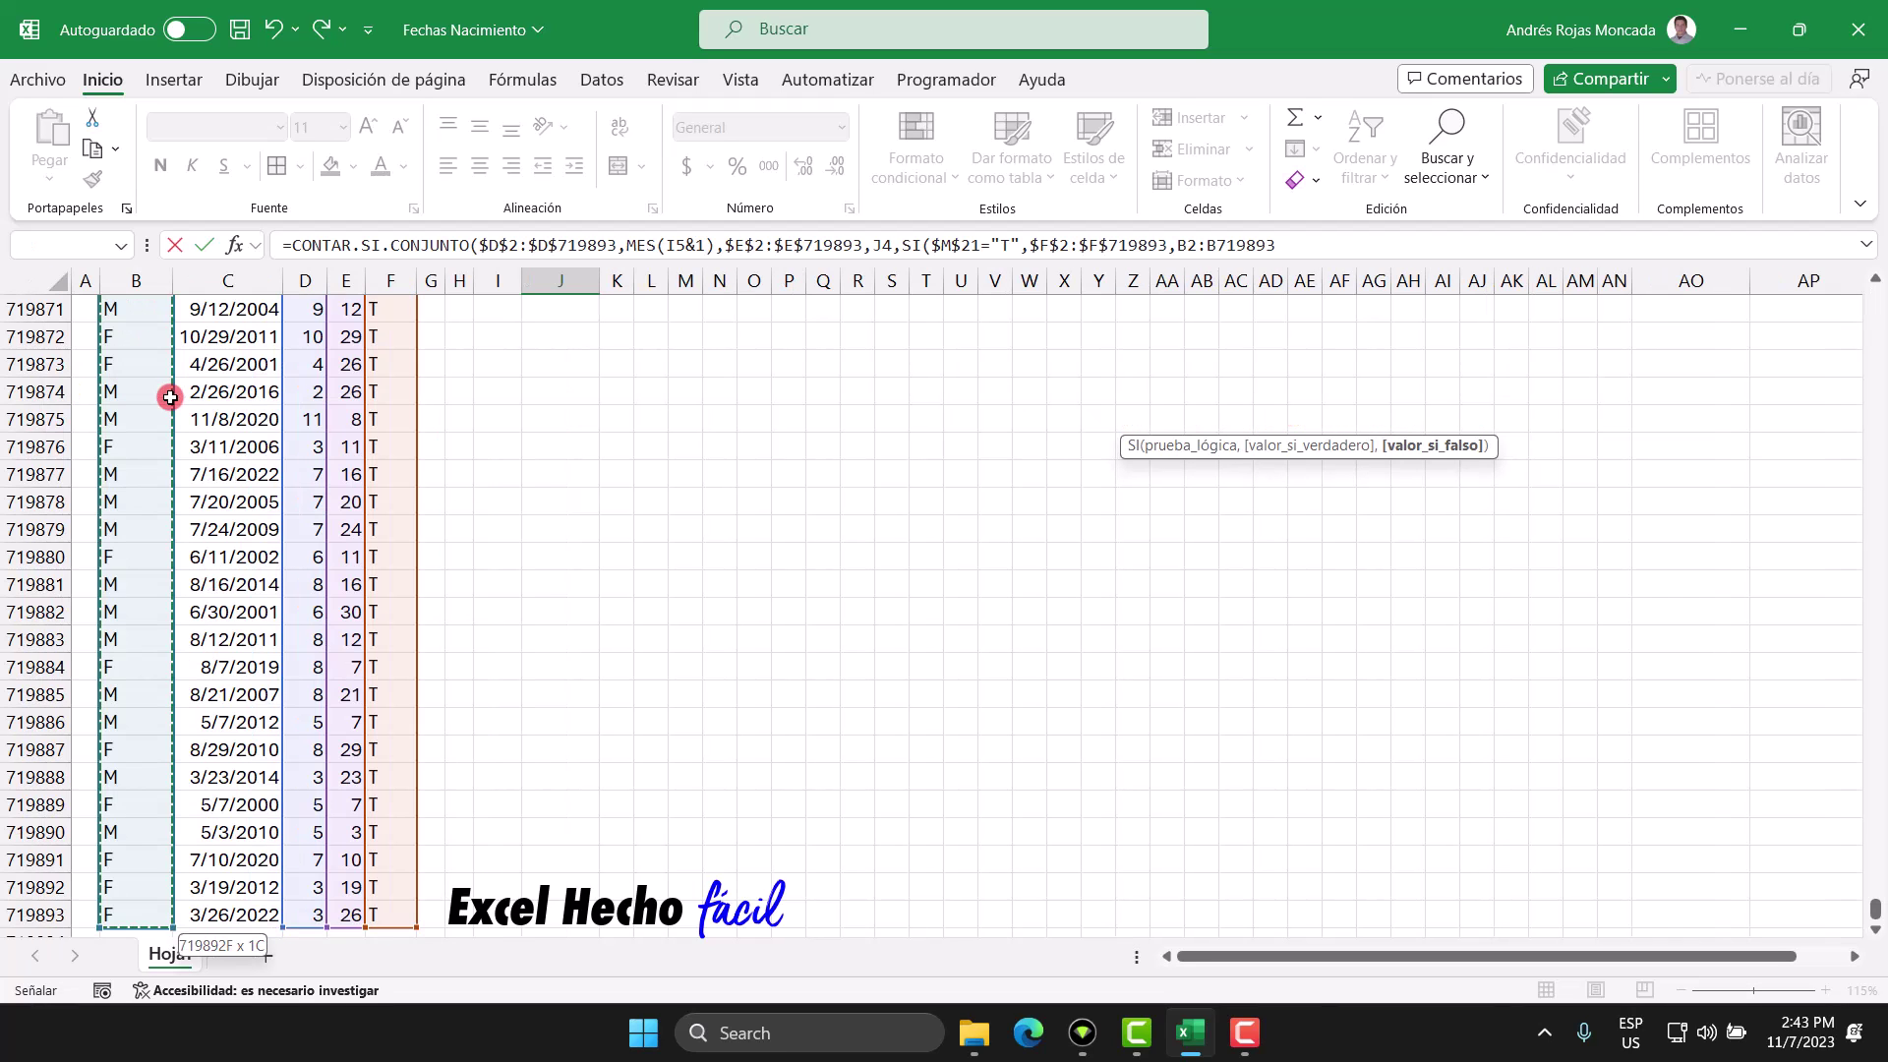
{"action": "key", "text": "ctrl+BackSpace"}
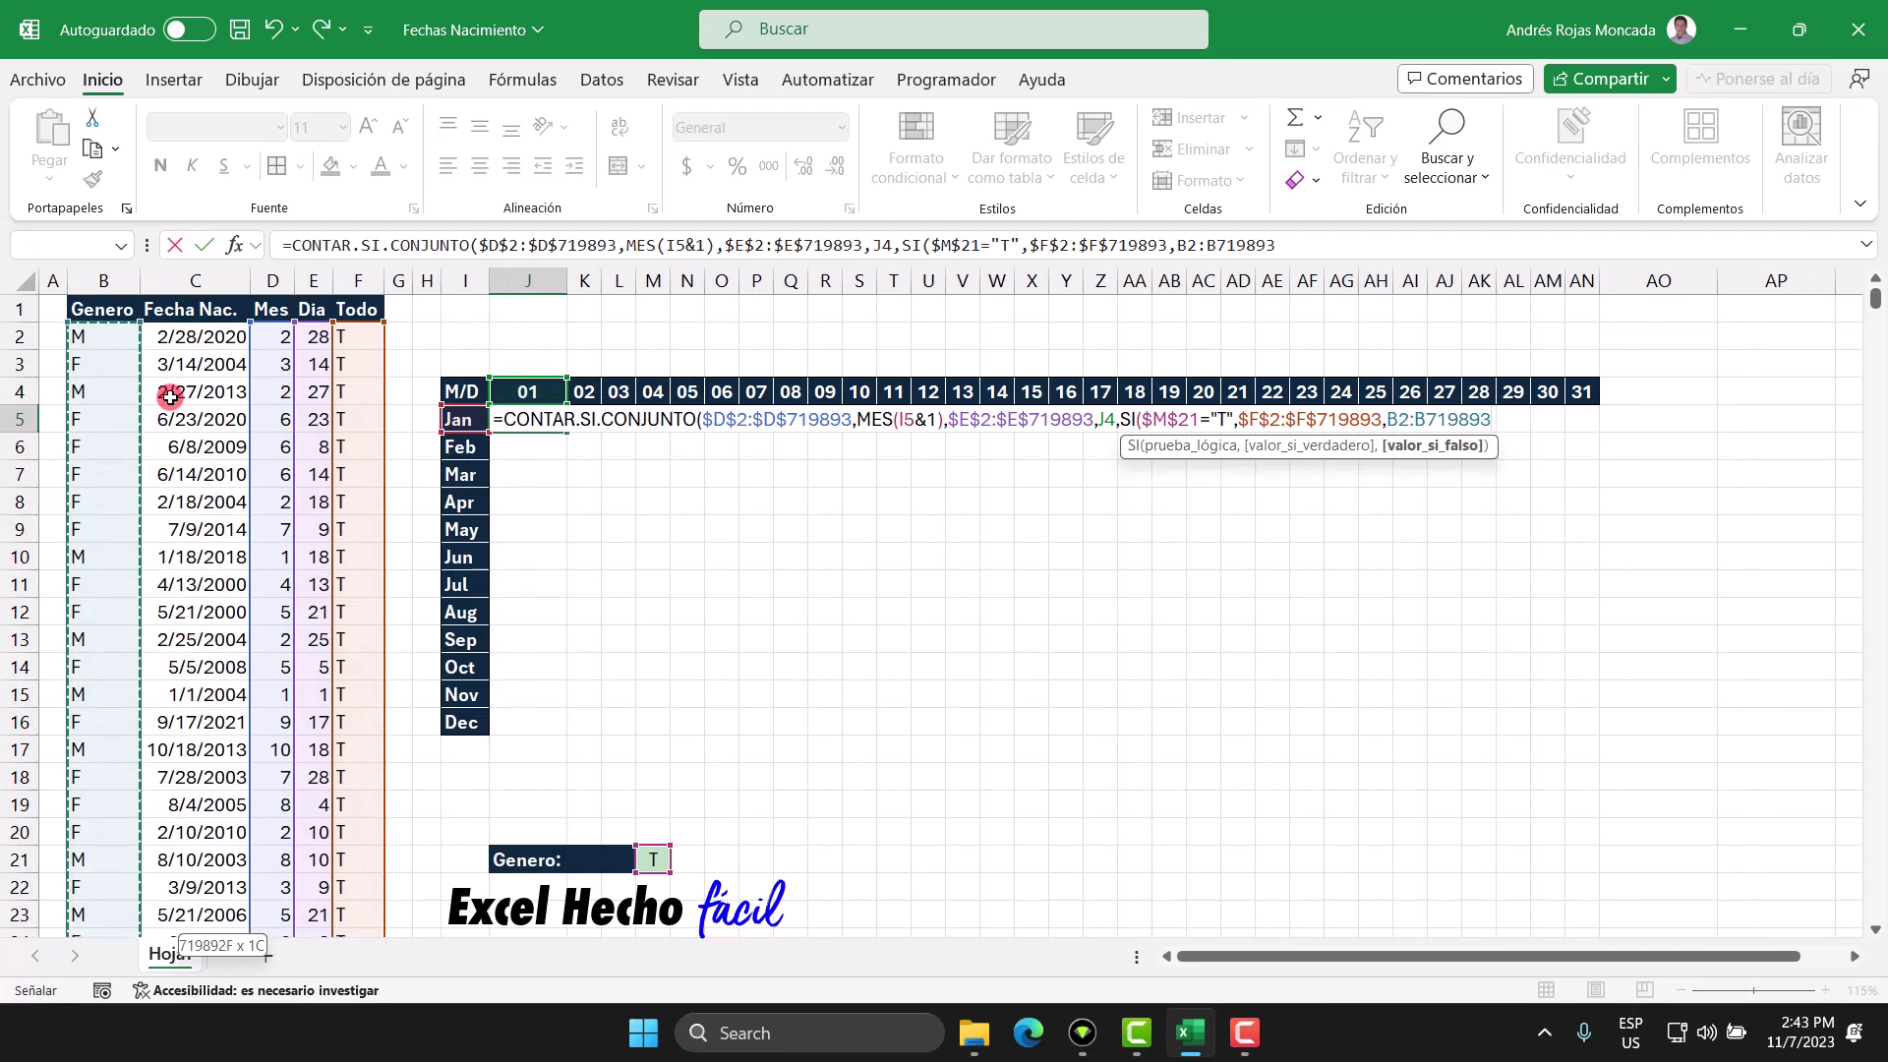
{"action": "key", "text": "F4"}
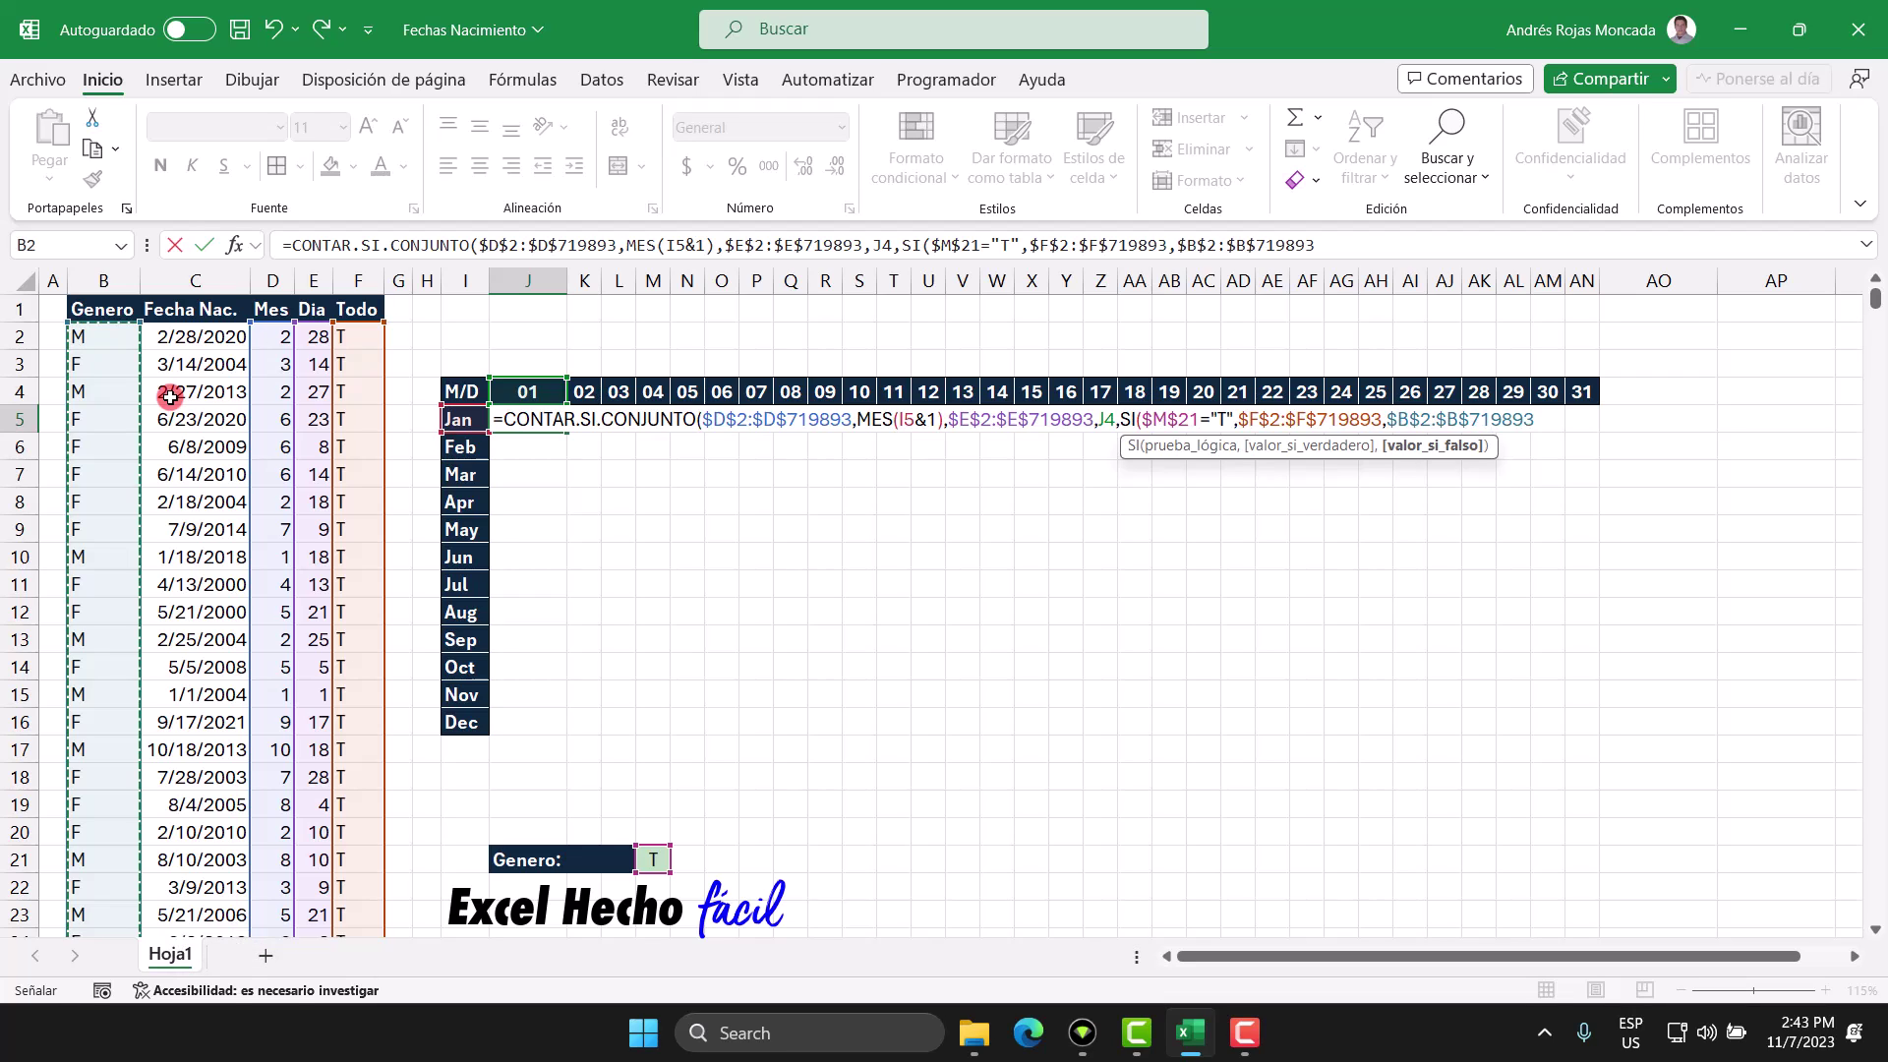
{"action": "type", "text": ")"}
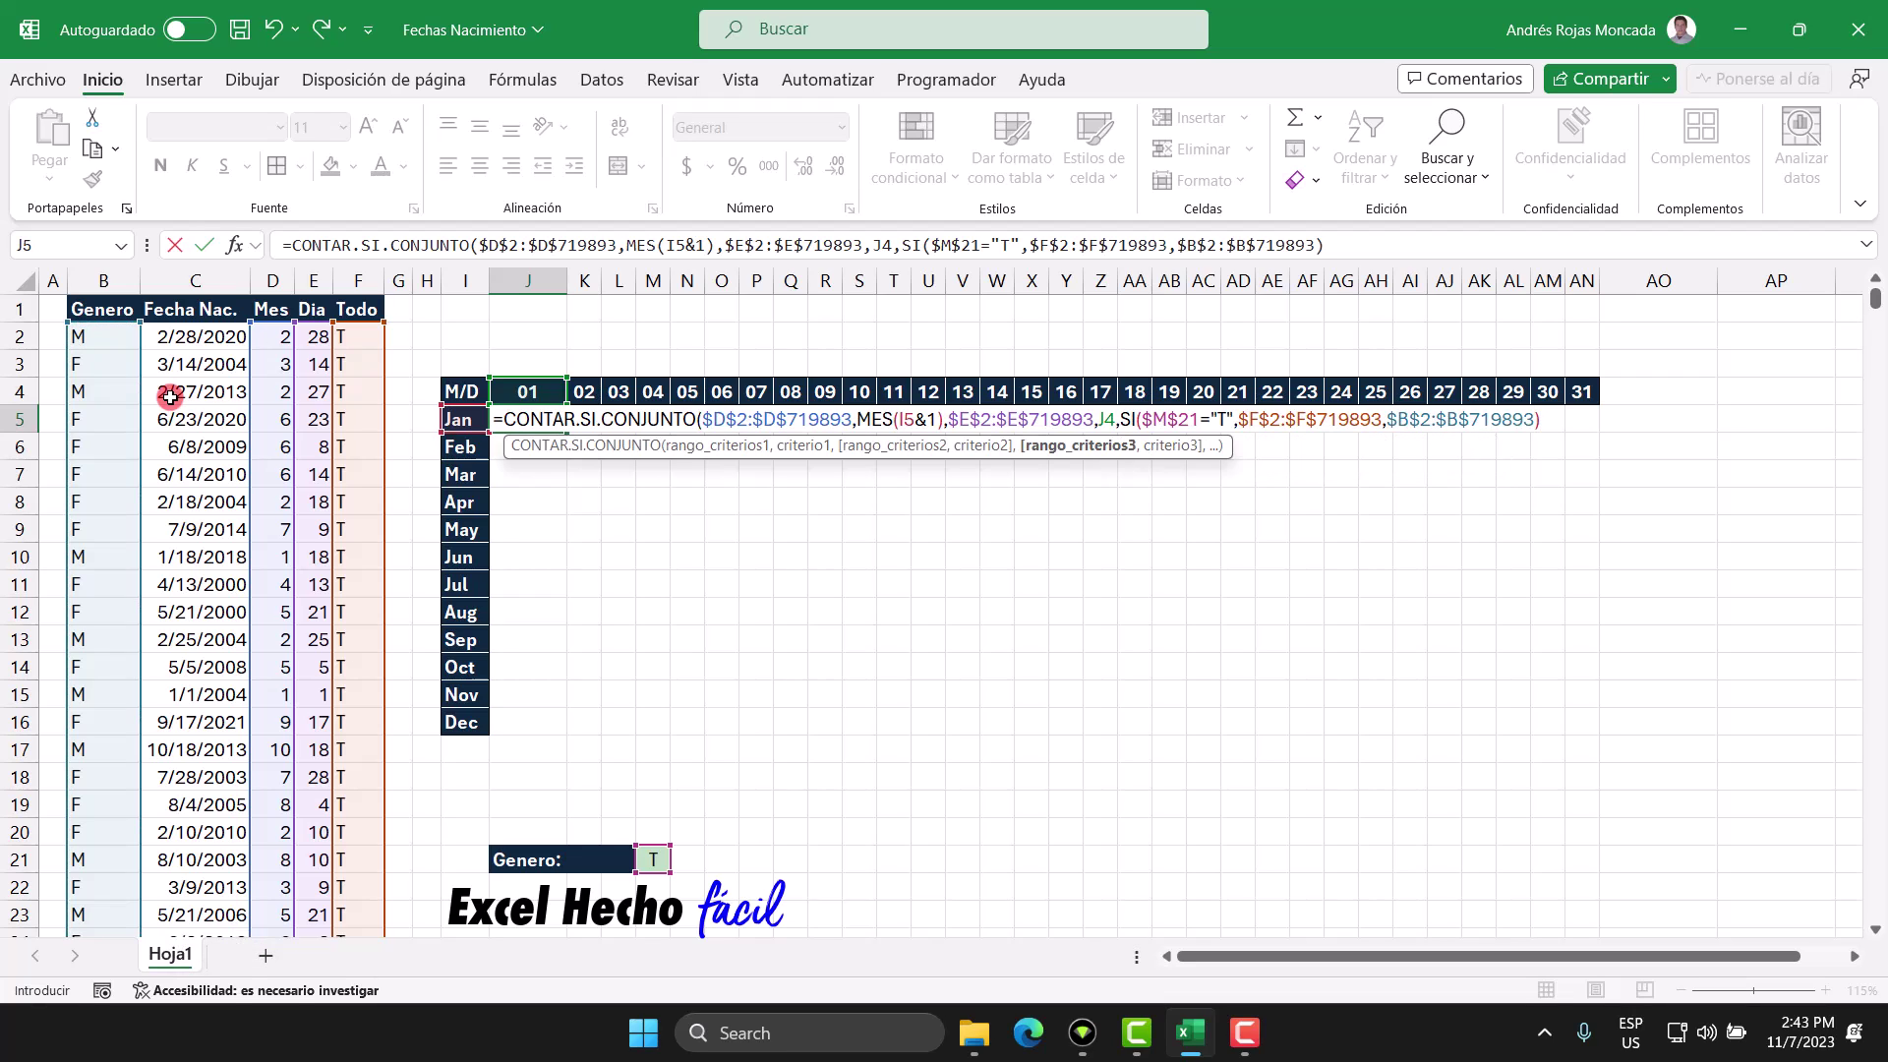
Check the SI expression as the third criteria range, add $M$21 as its criterion and close the CONTAR.SI.CONJUNTO formula
{"action": "left_click", "coordinate": [1078, 447]}
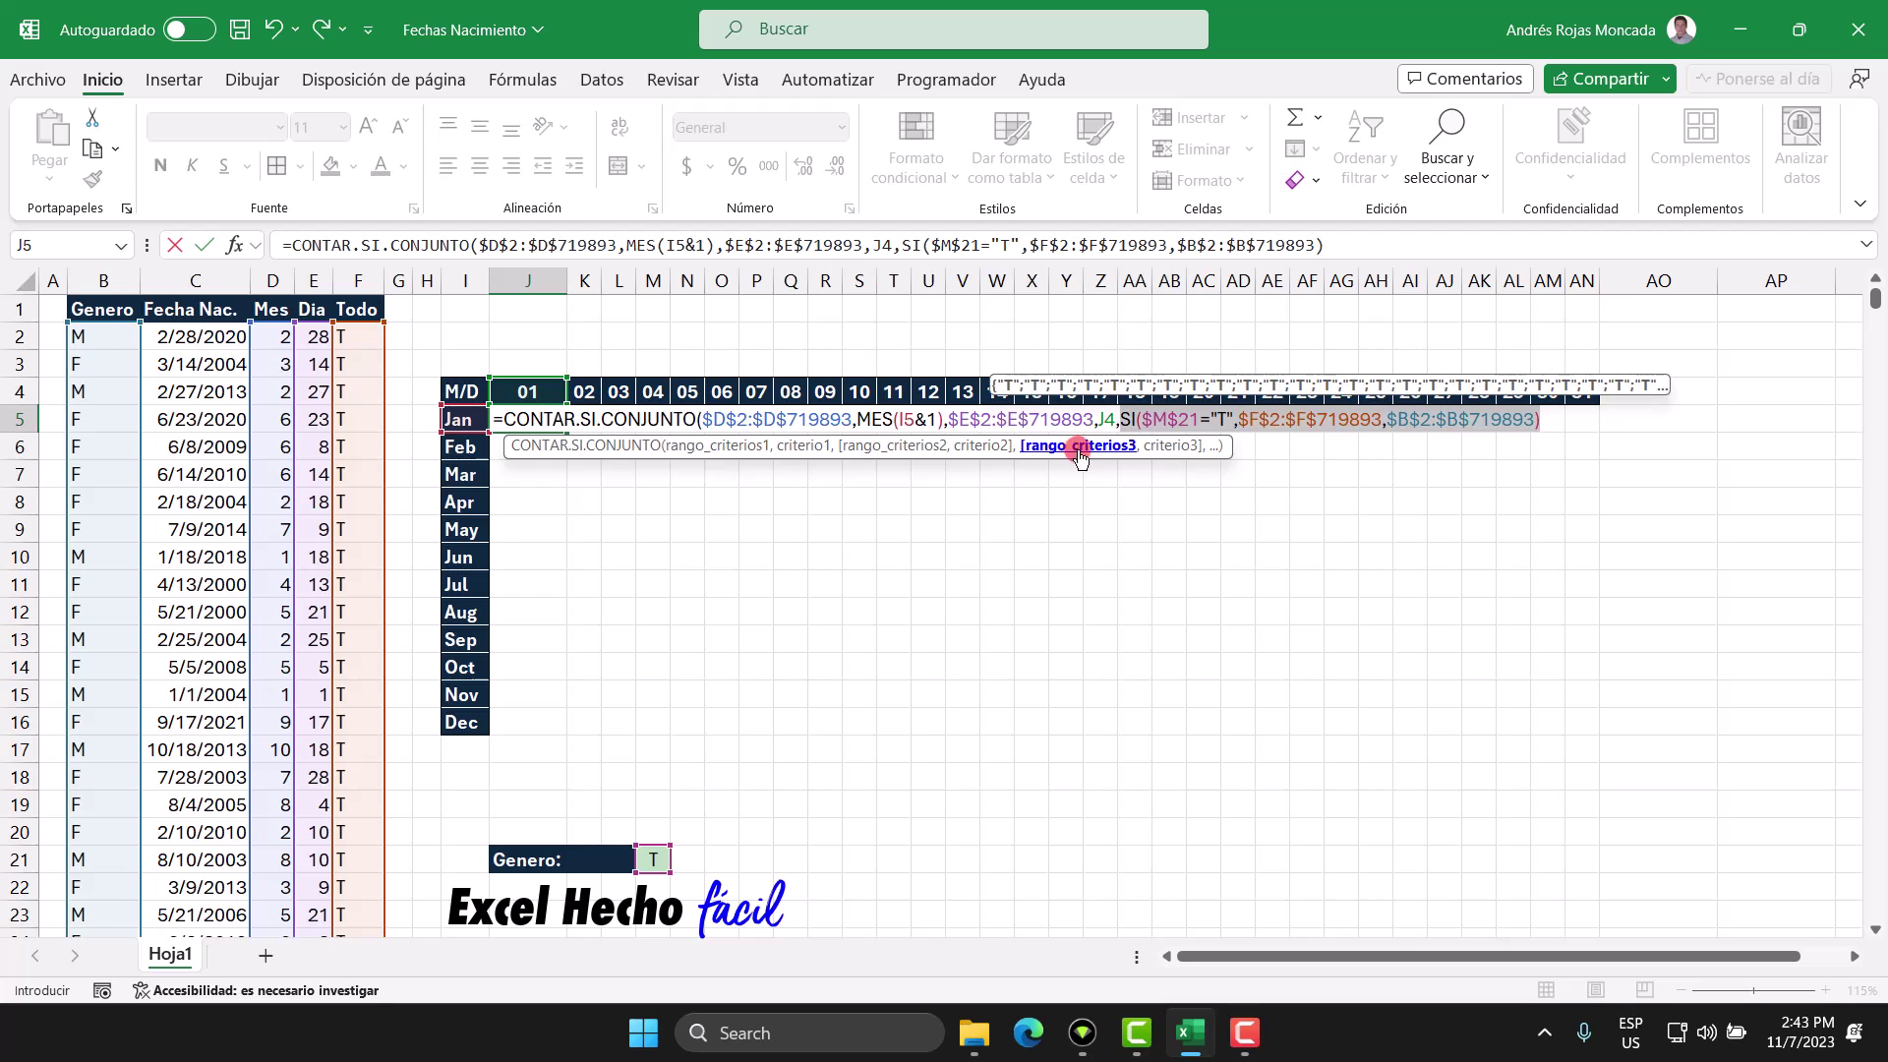
{"action": "left_click_drag", "start_coordinate": [1223, 451], "coordinate": [1225, 339]}
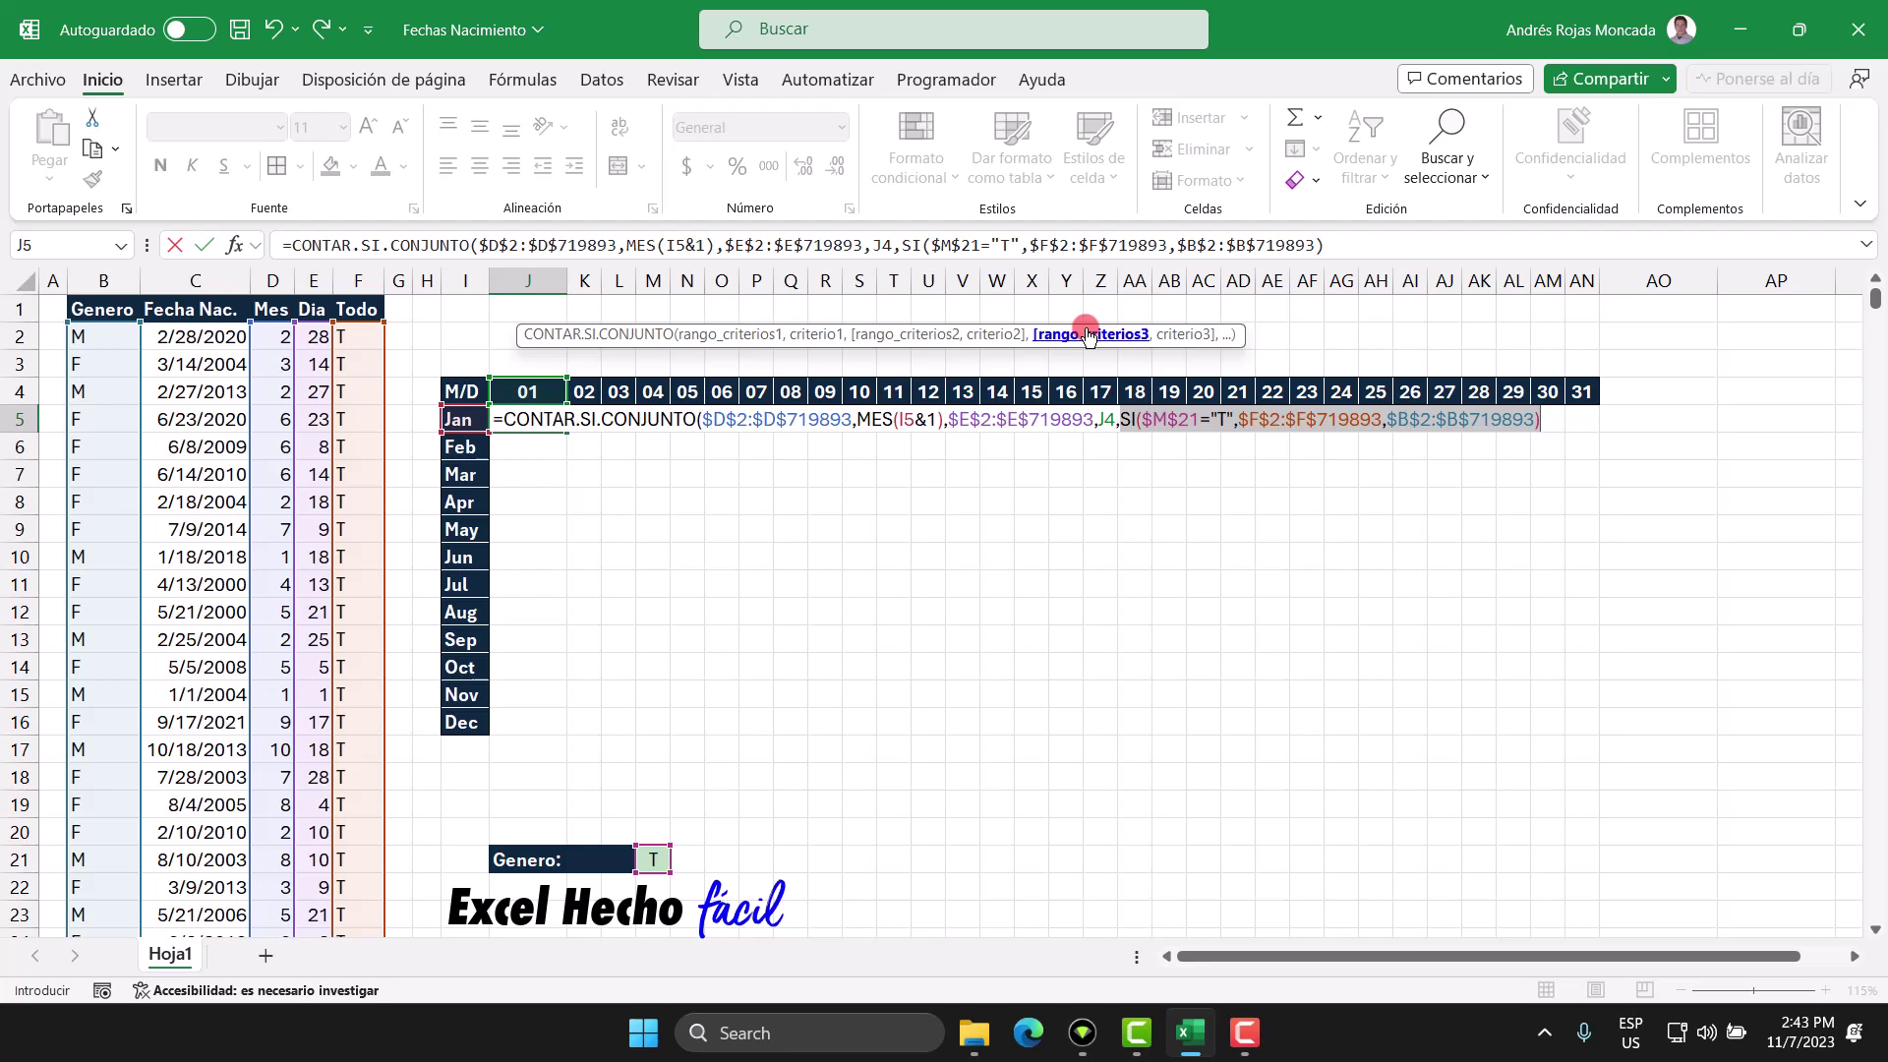
{"action": "left_click", "coordinate": [1542, 418]}
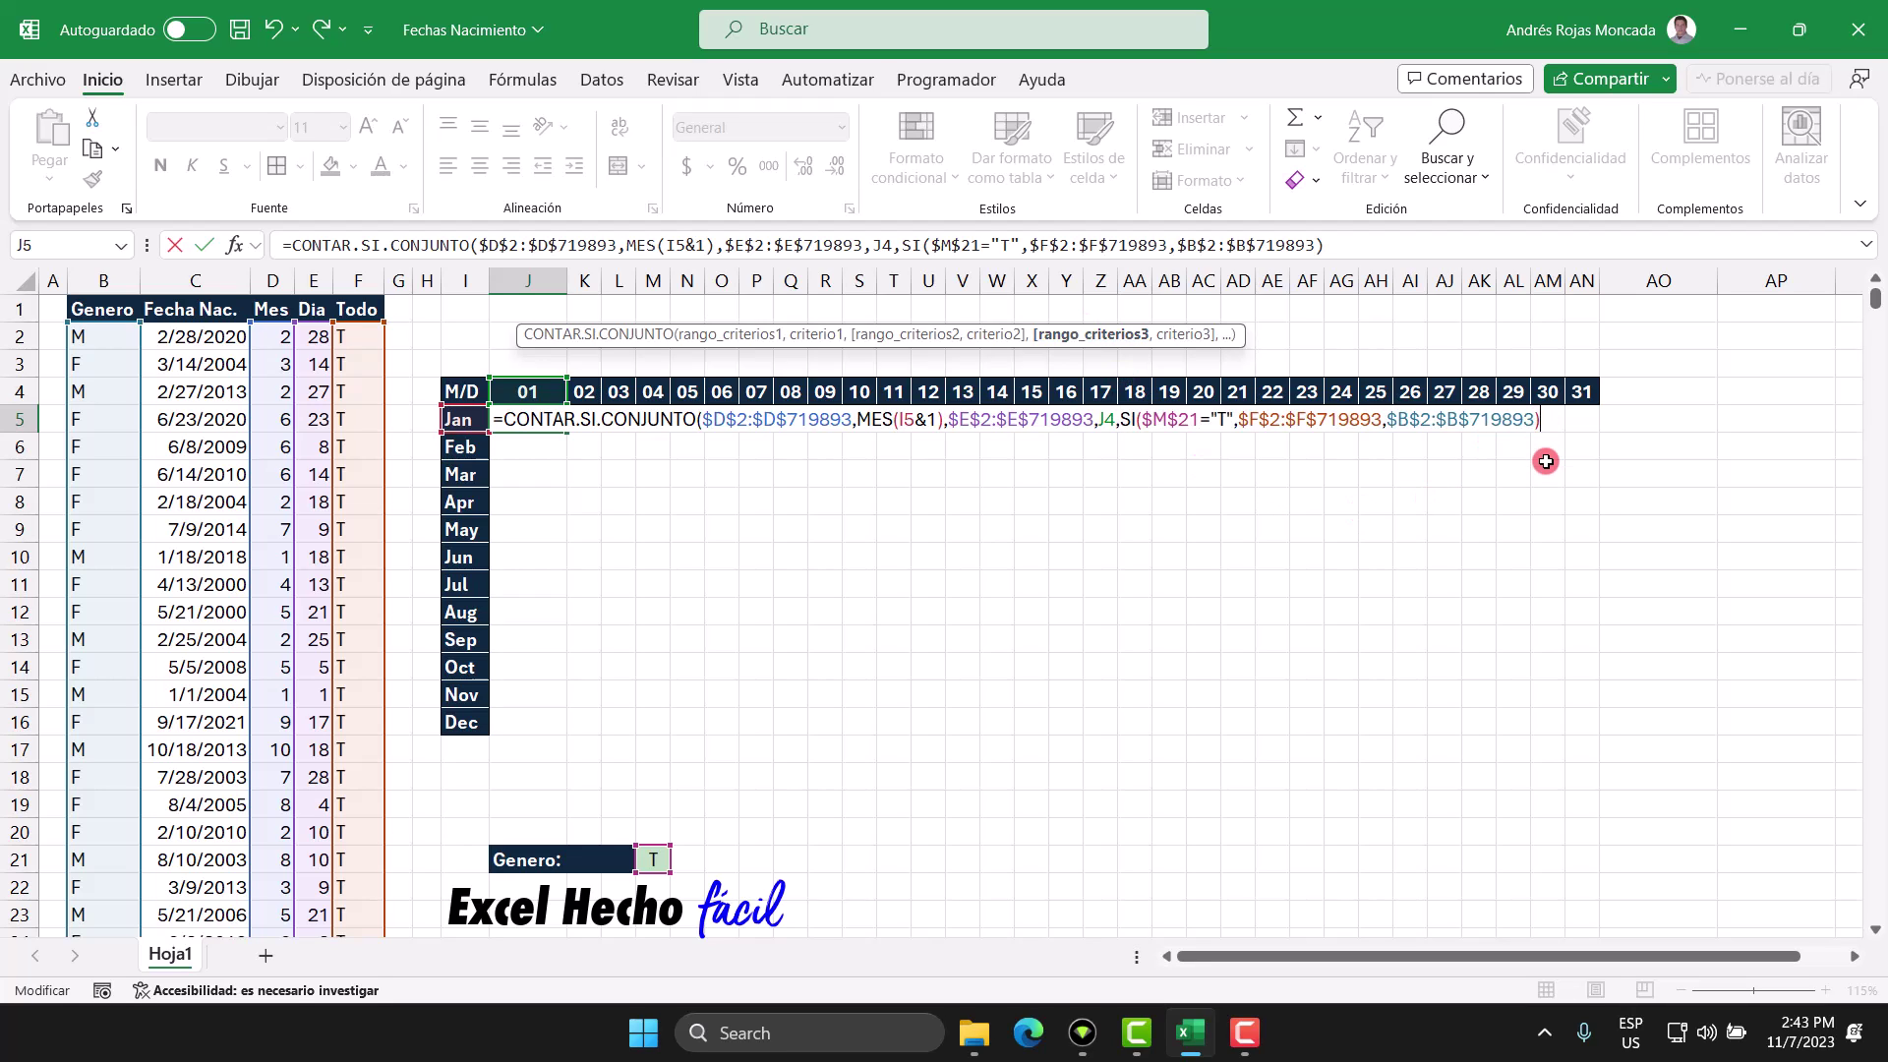
{"action": "type", "text": ","}
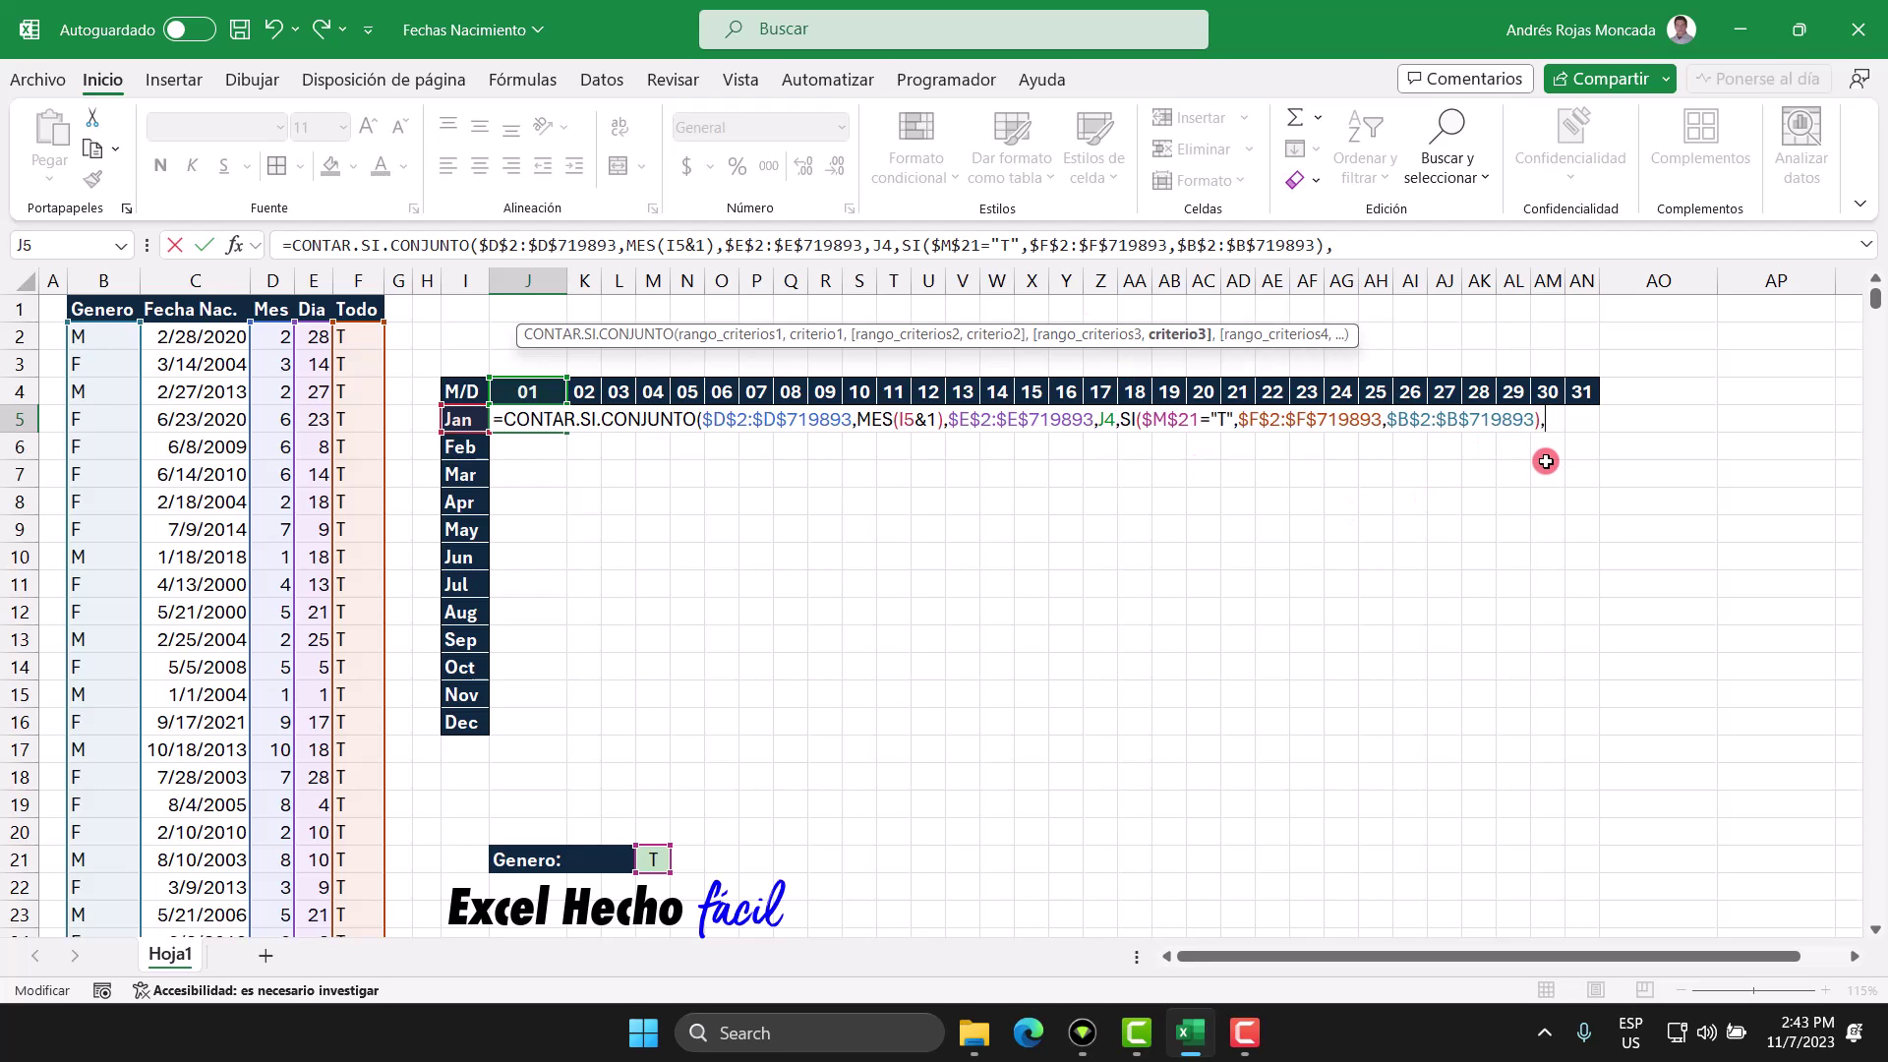
{"action": "left_click", "coordinate": [653, 859]}
{"action": "key", "text": "F4"}
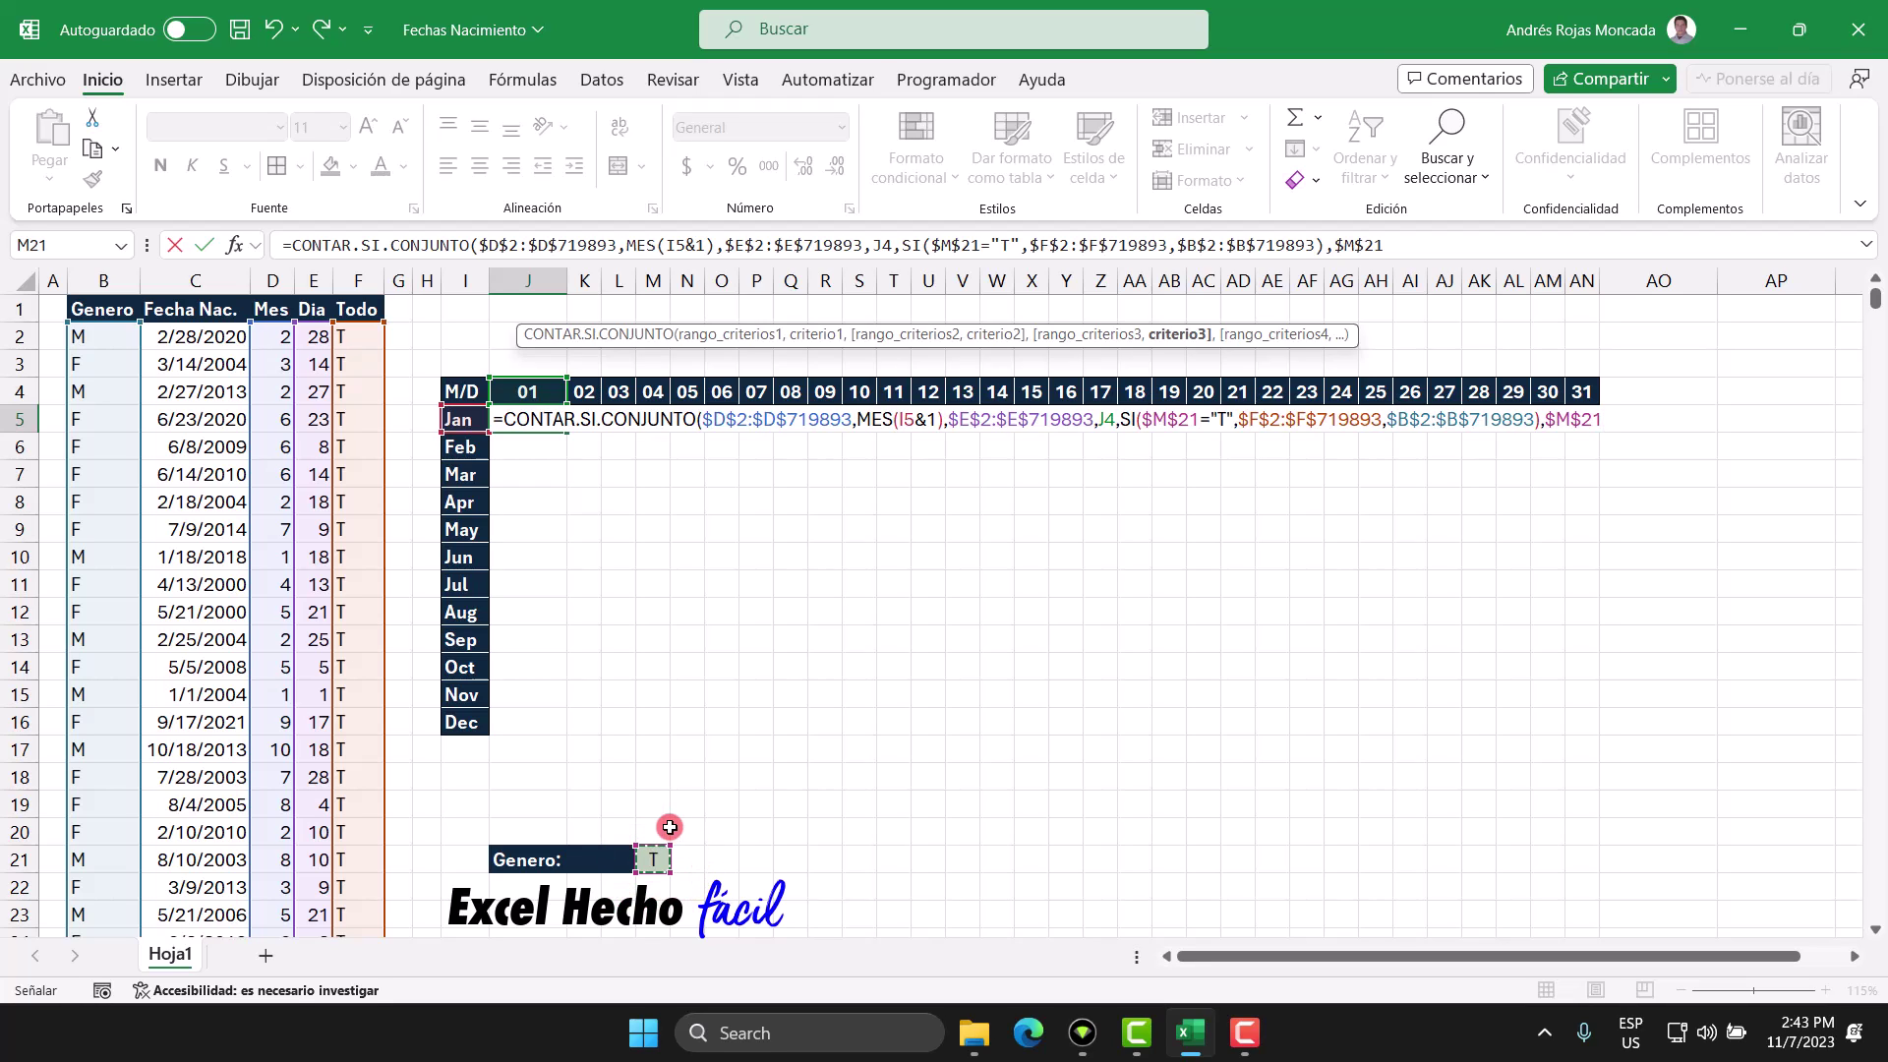
{"action": "type", "text": ")"}
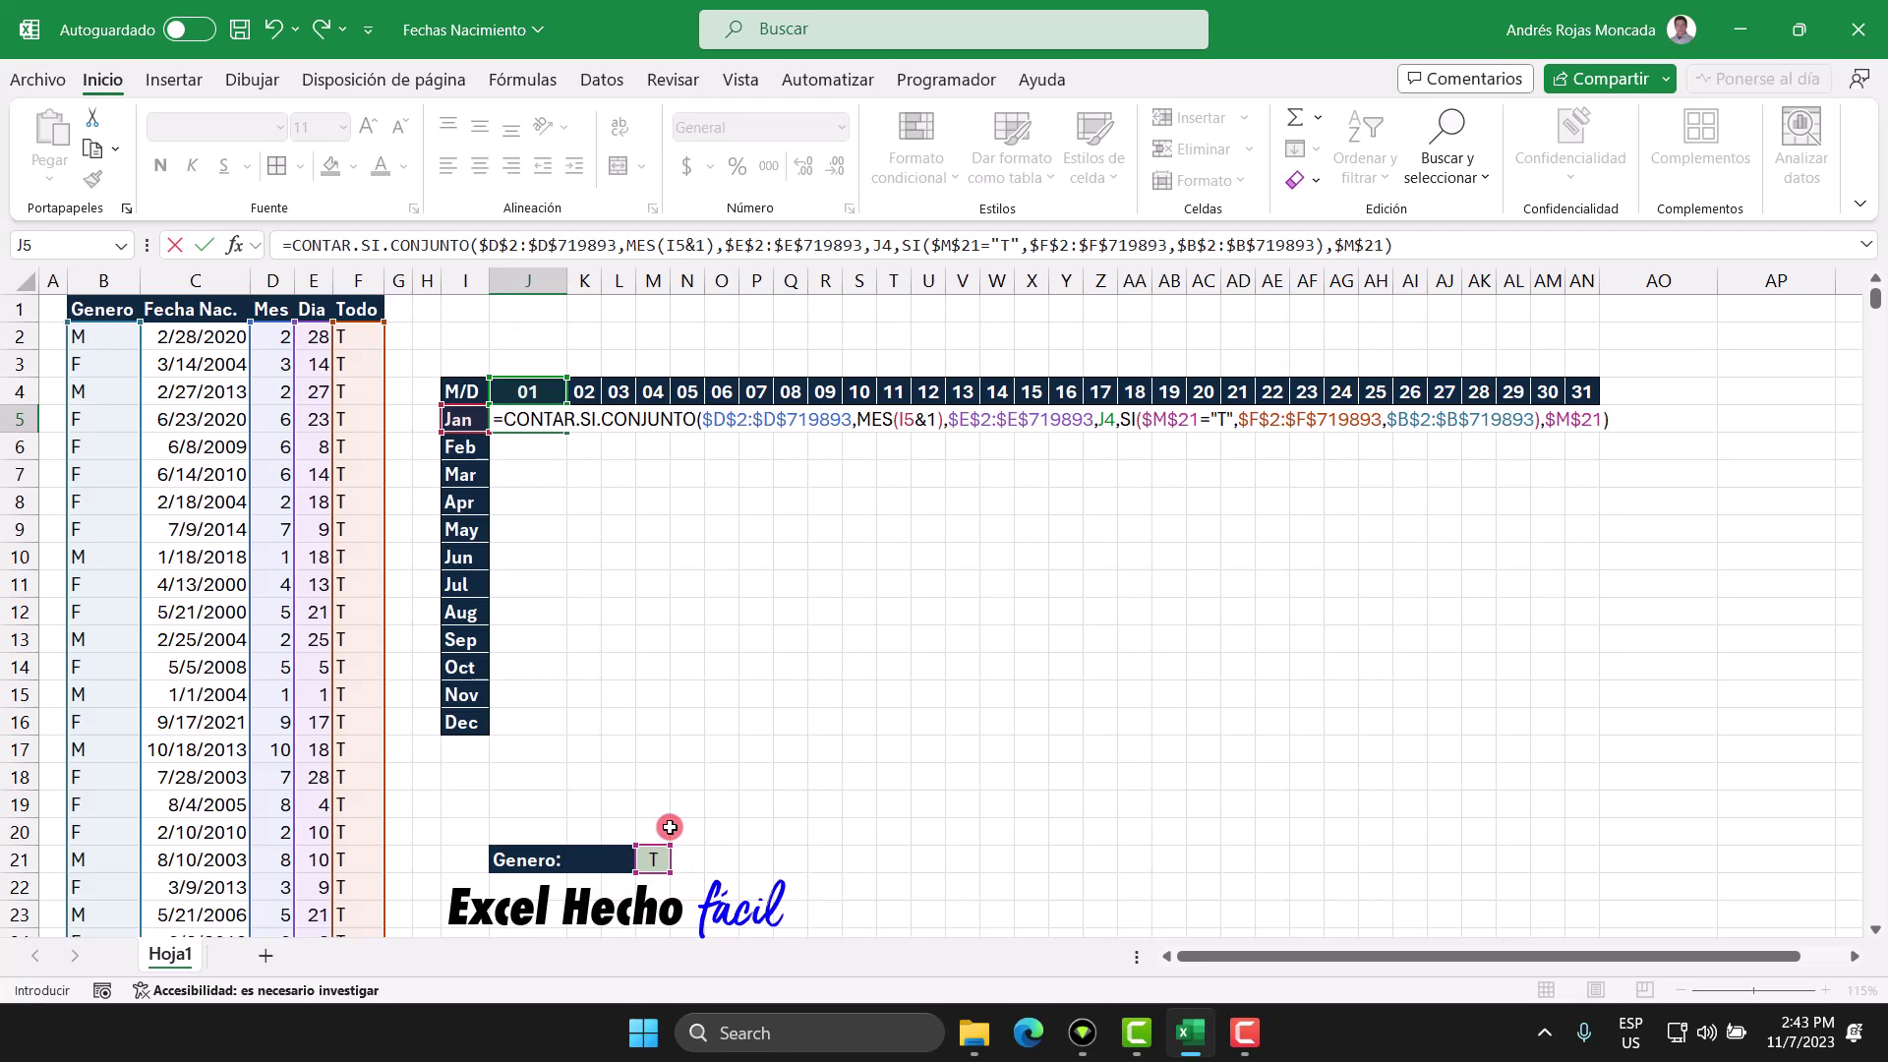
Examine the MES(I5&1) criterion and the I5 and J4 references inside the J5 formula
{"action": "left_click", "coordinate": [858, 421]}
{"action": "left_click", "coordinate": [819, 335]}
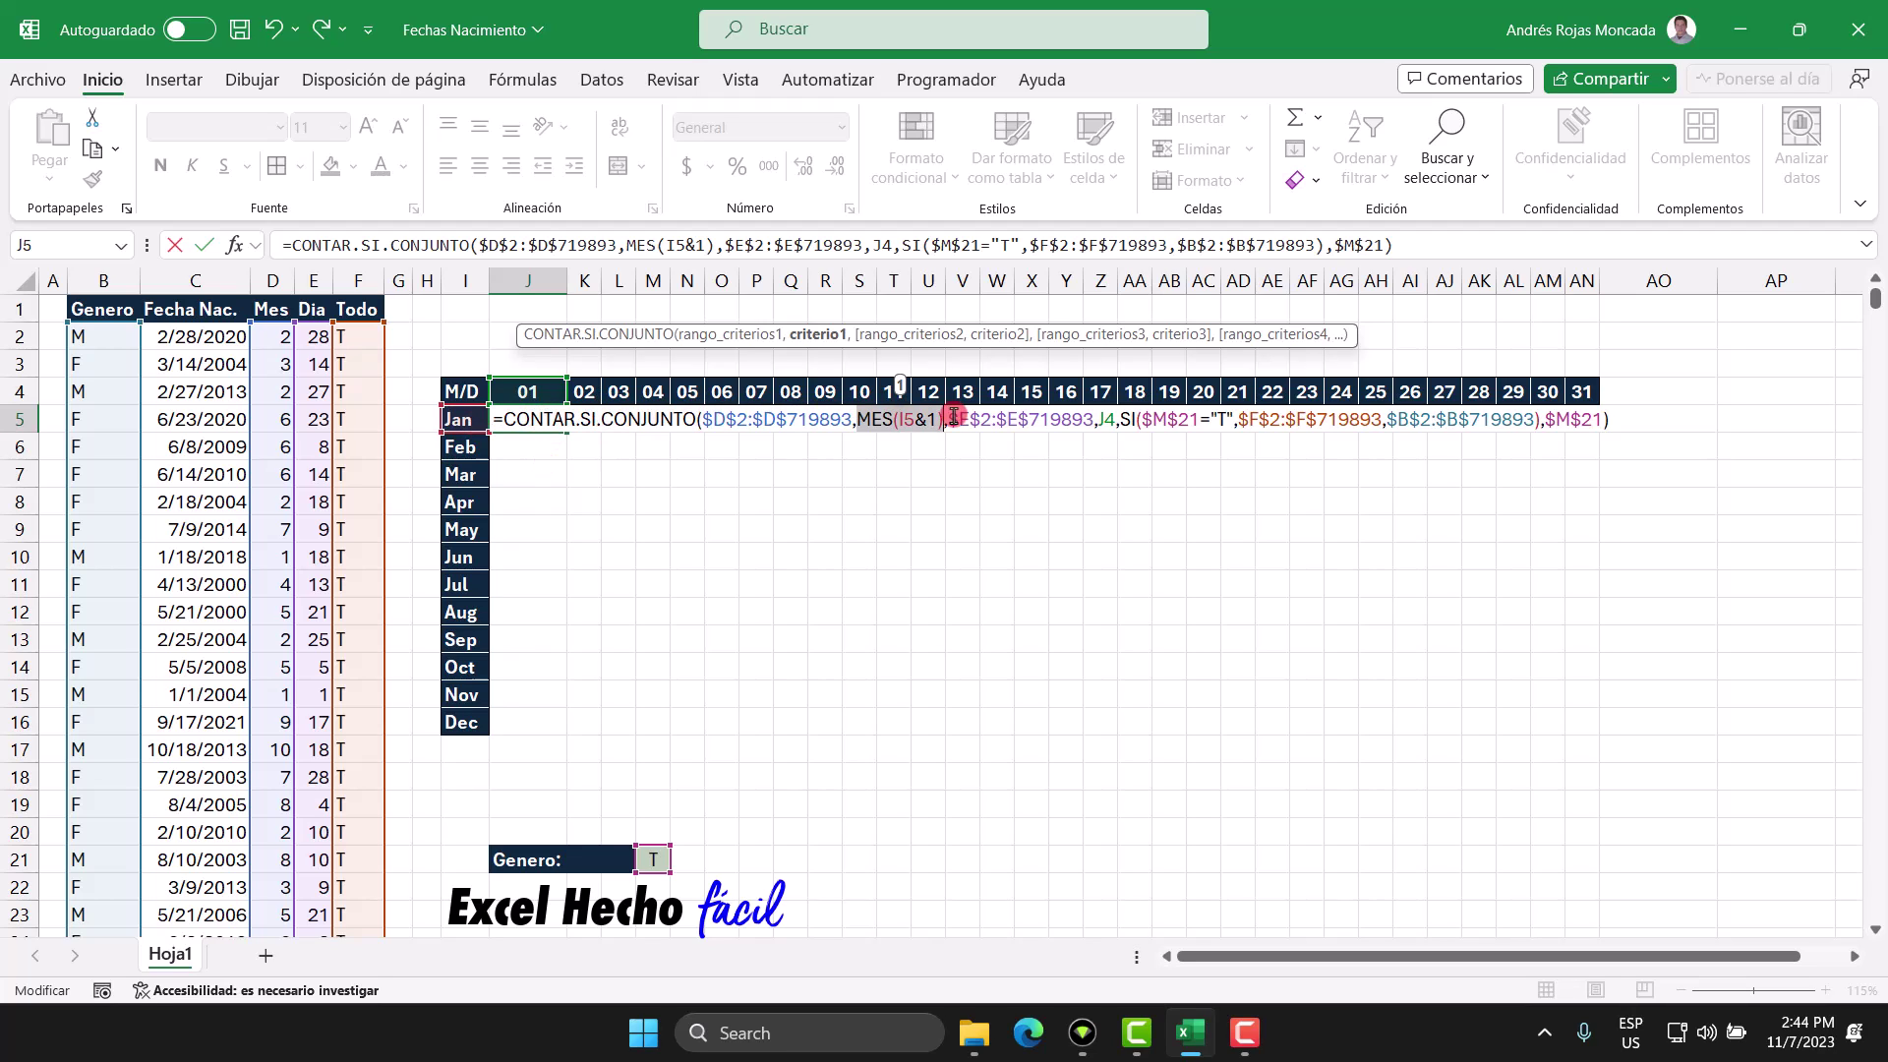
{"action": "left_click", "coordinate": [899, 422]}
{"action": "double_click", "coordinate": [898, 422]}
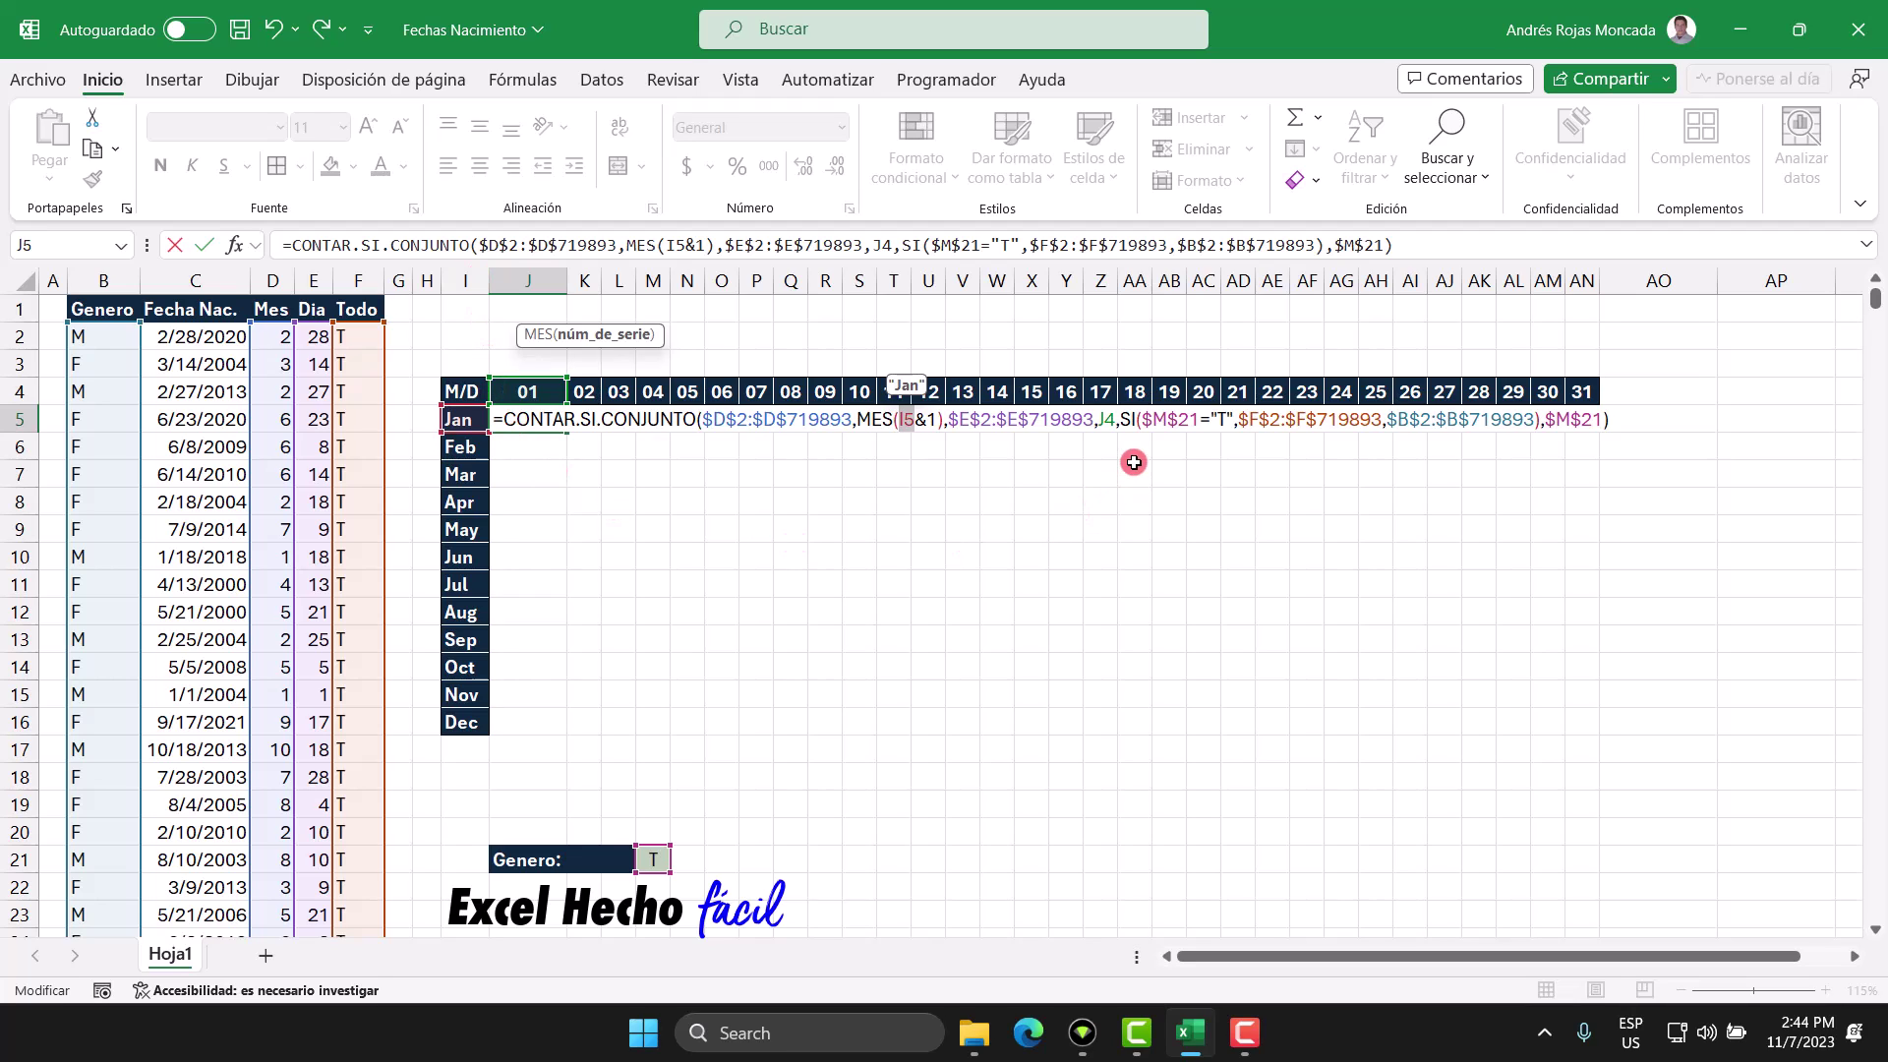
{"action": "double_click", "coordinate": [1108, 420]}
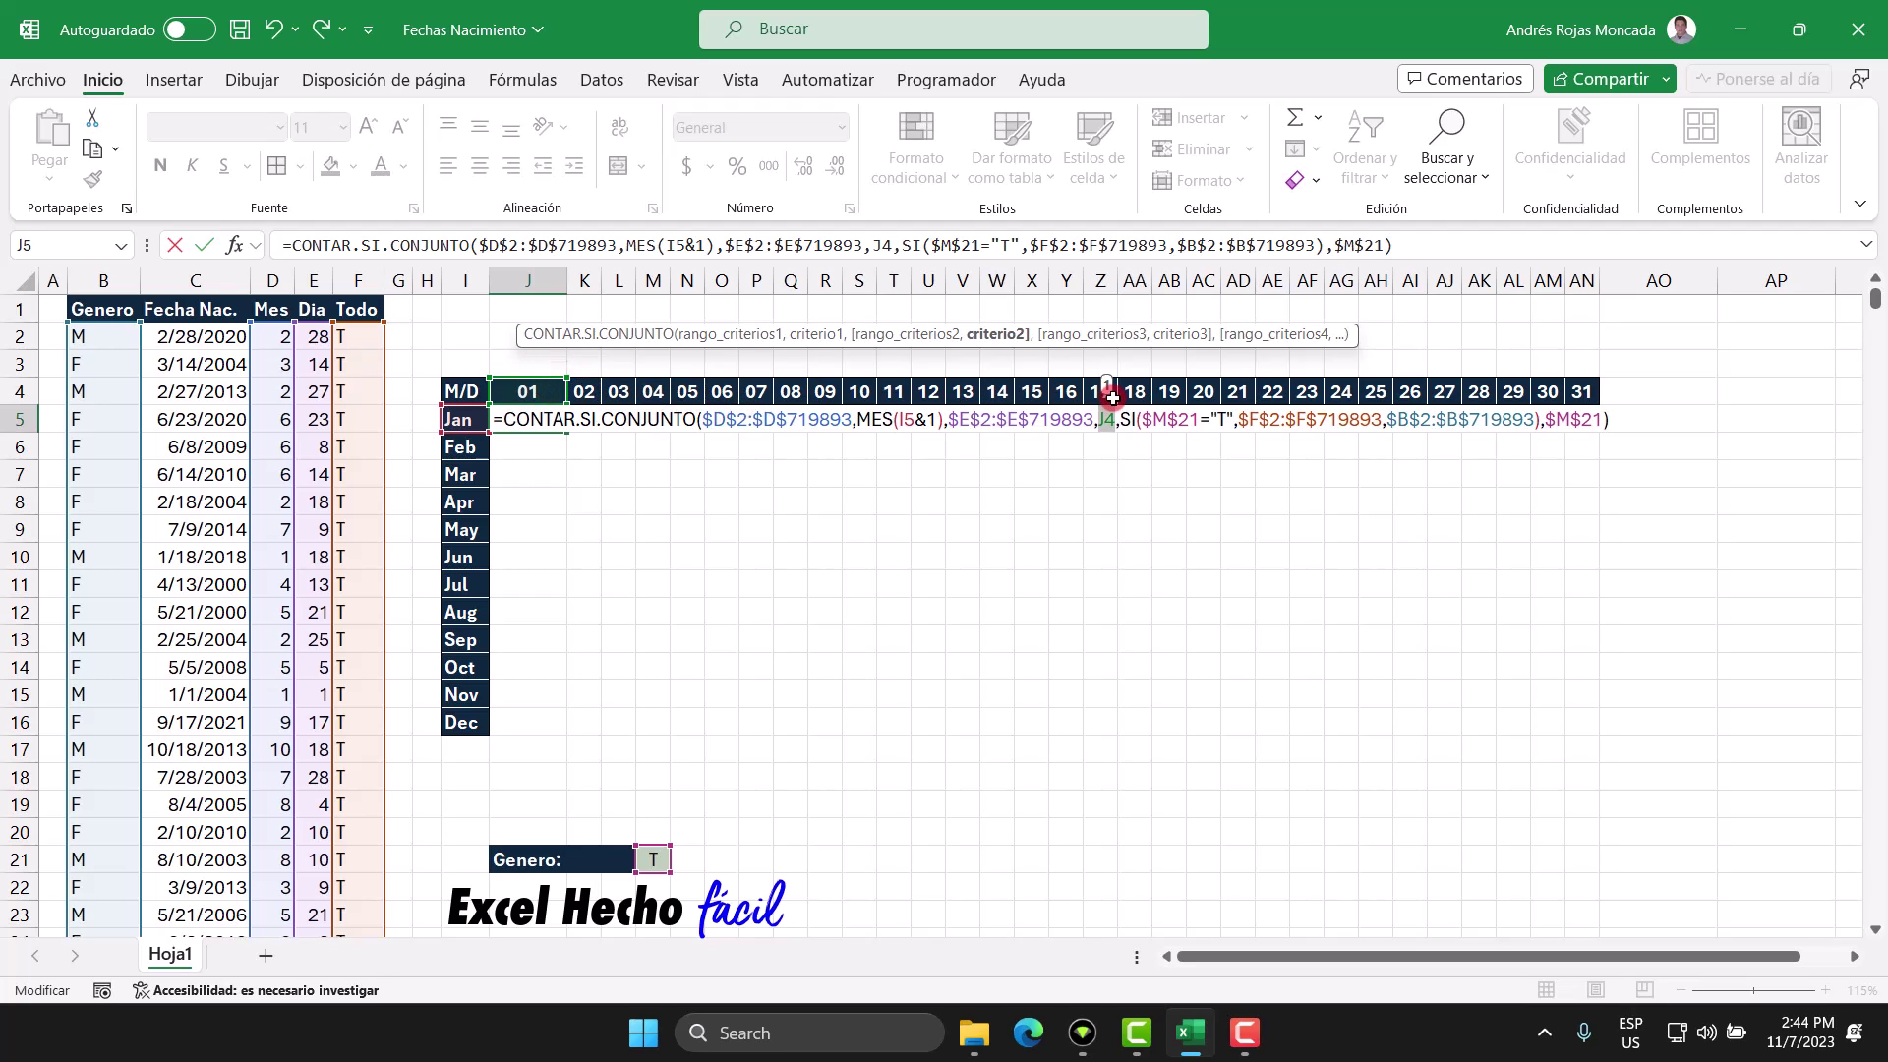
{"action": "left_click", "coordinate": [897, 420]}
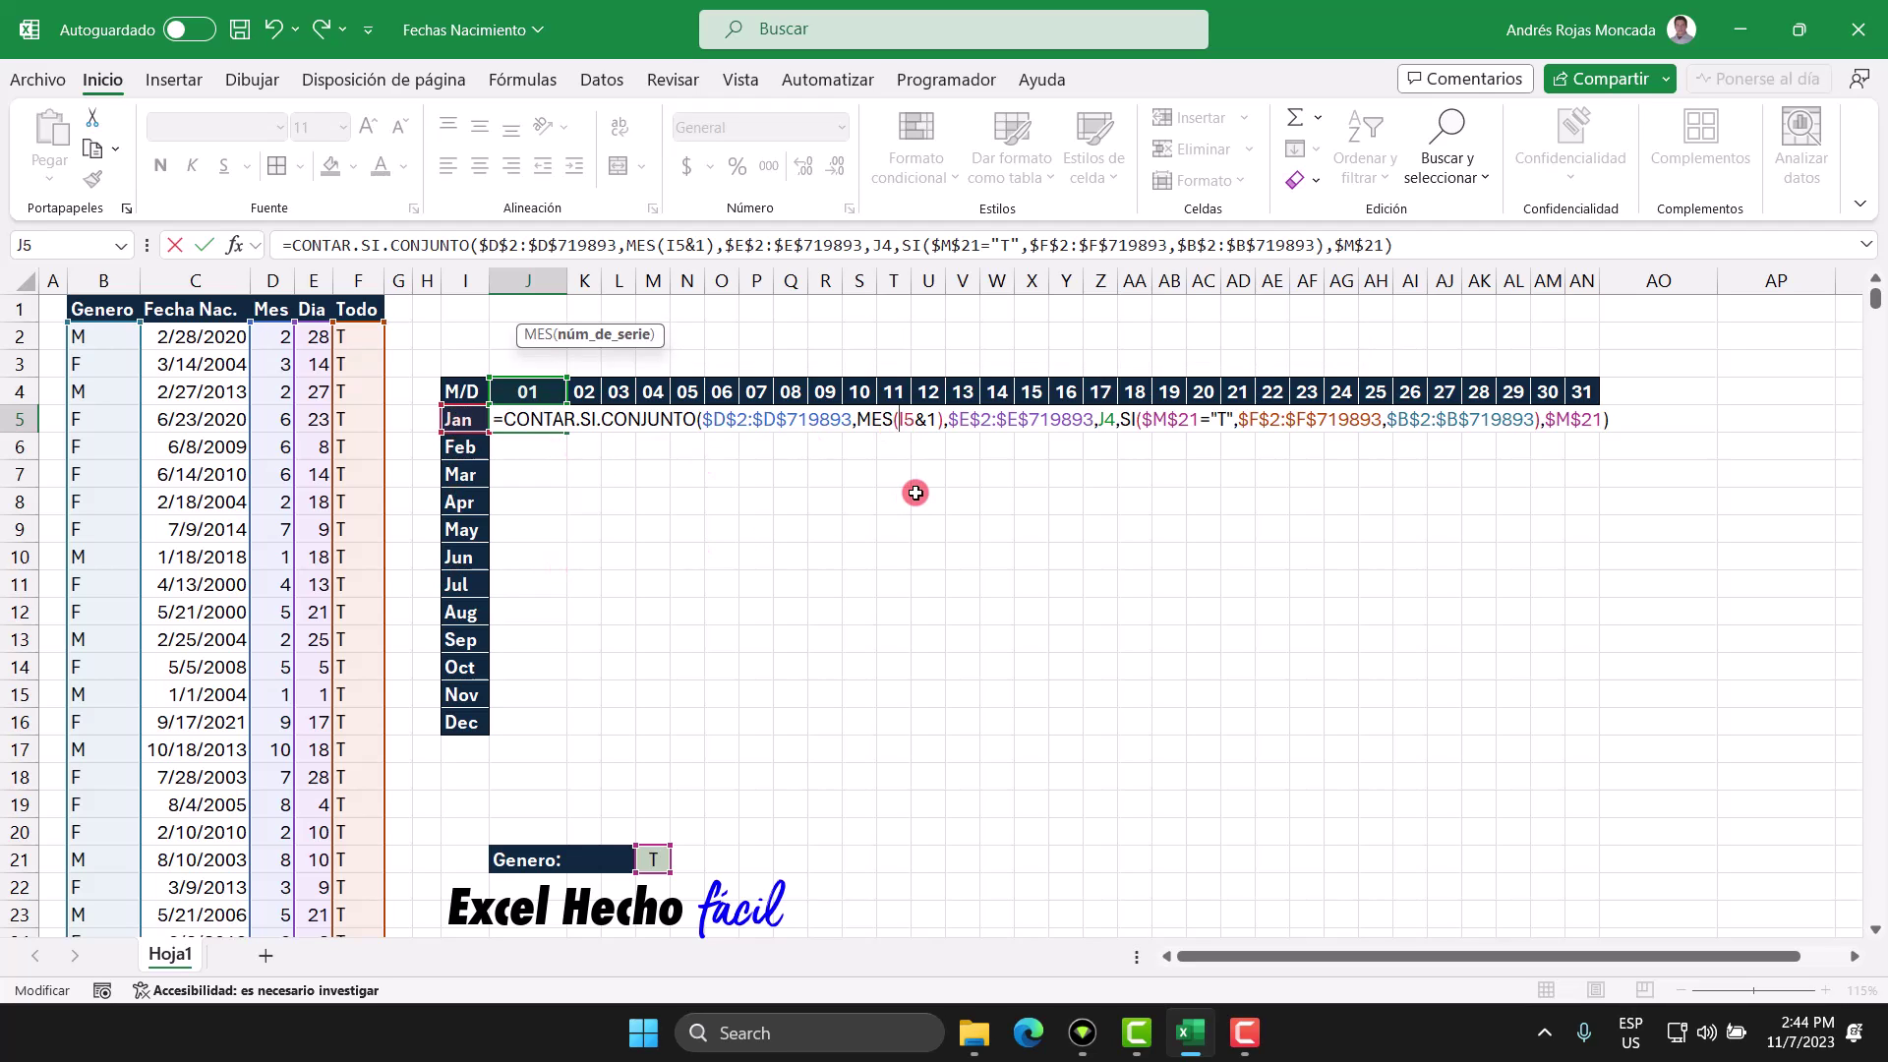
Make the references in J5's CONTAR.SI.CONJUNTO formula mixed, using $I5 for the month and J$4 for the day, and commit it
{"action": "type", "text": "$"}
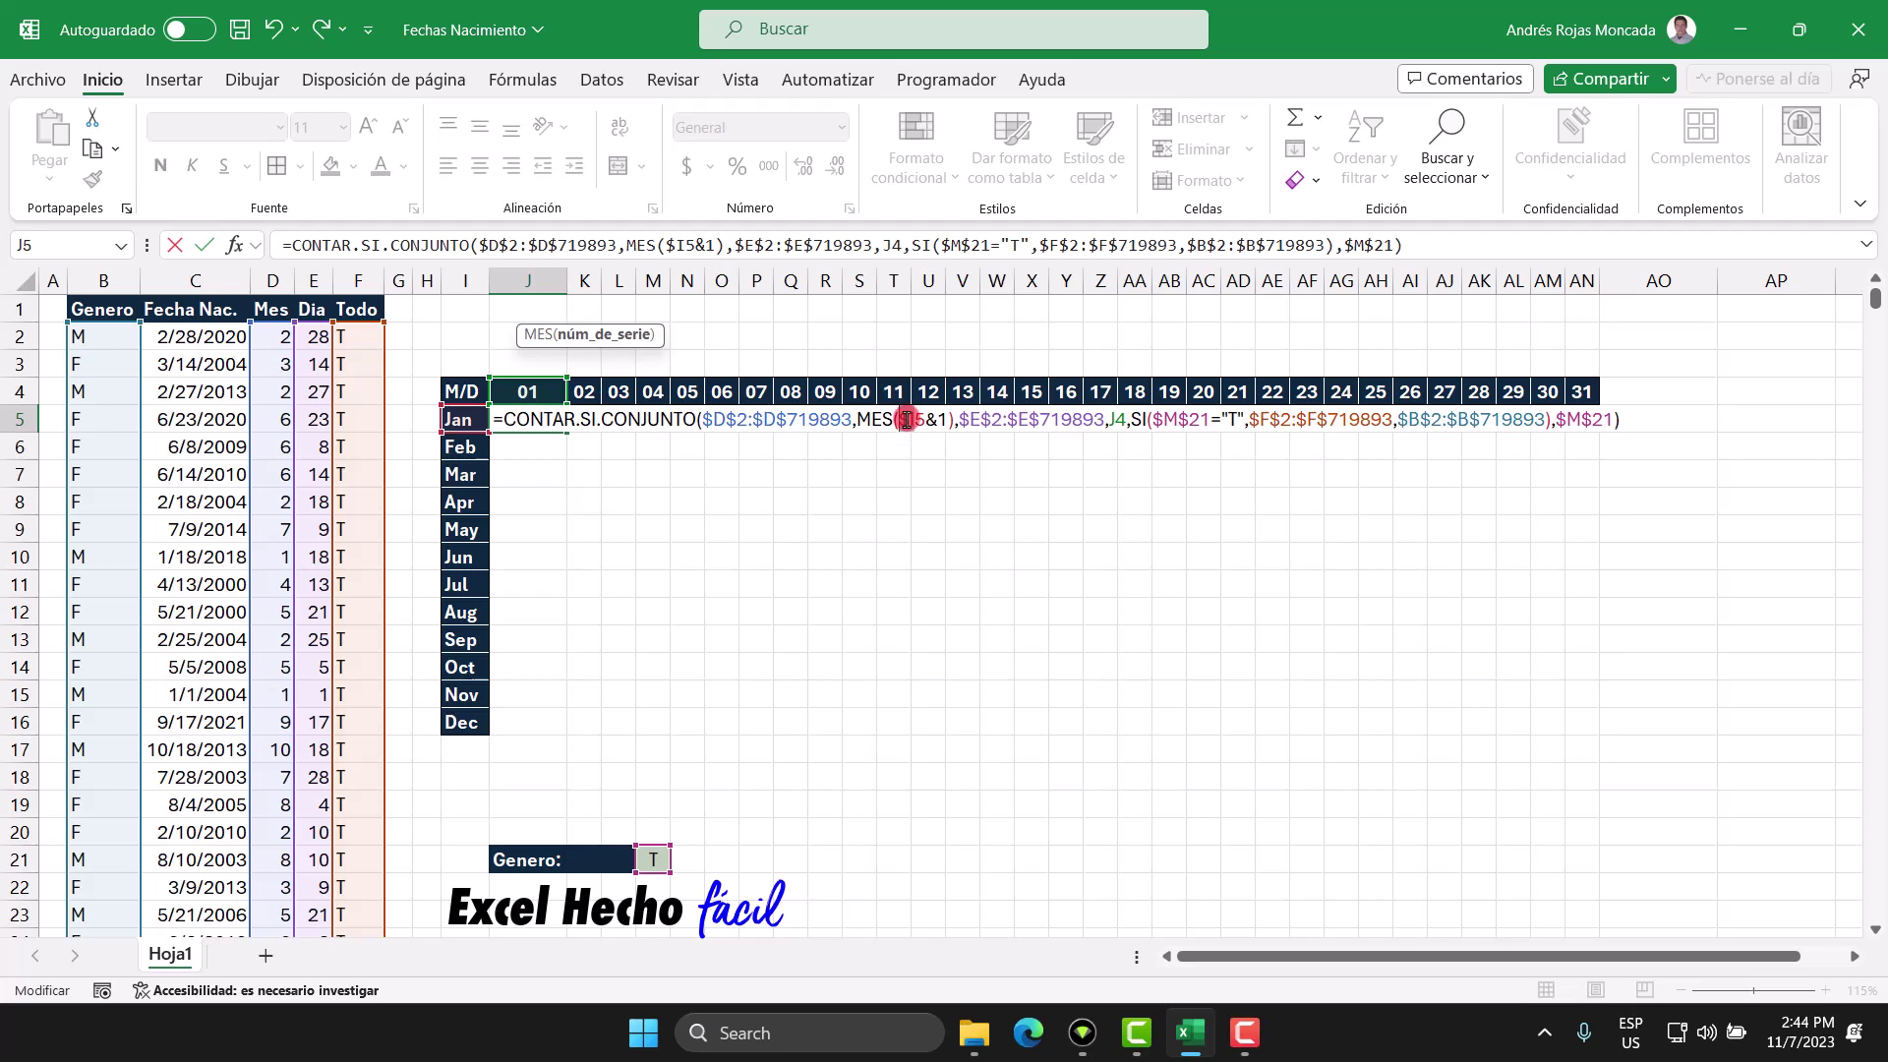
{"action": "left_click", "coordinate": [1115, 420]}
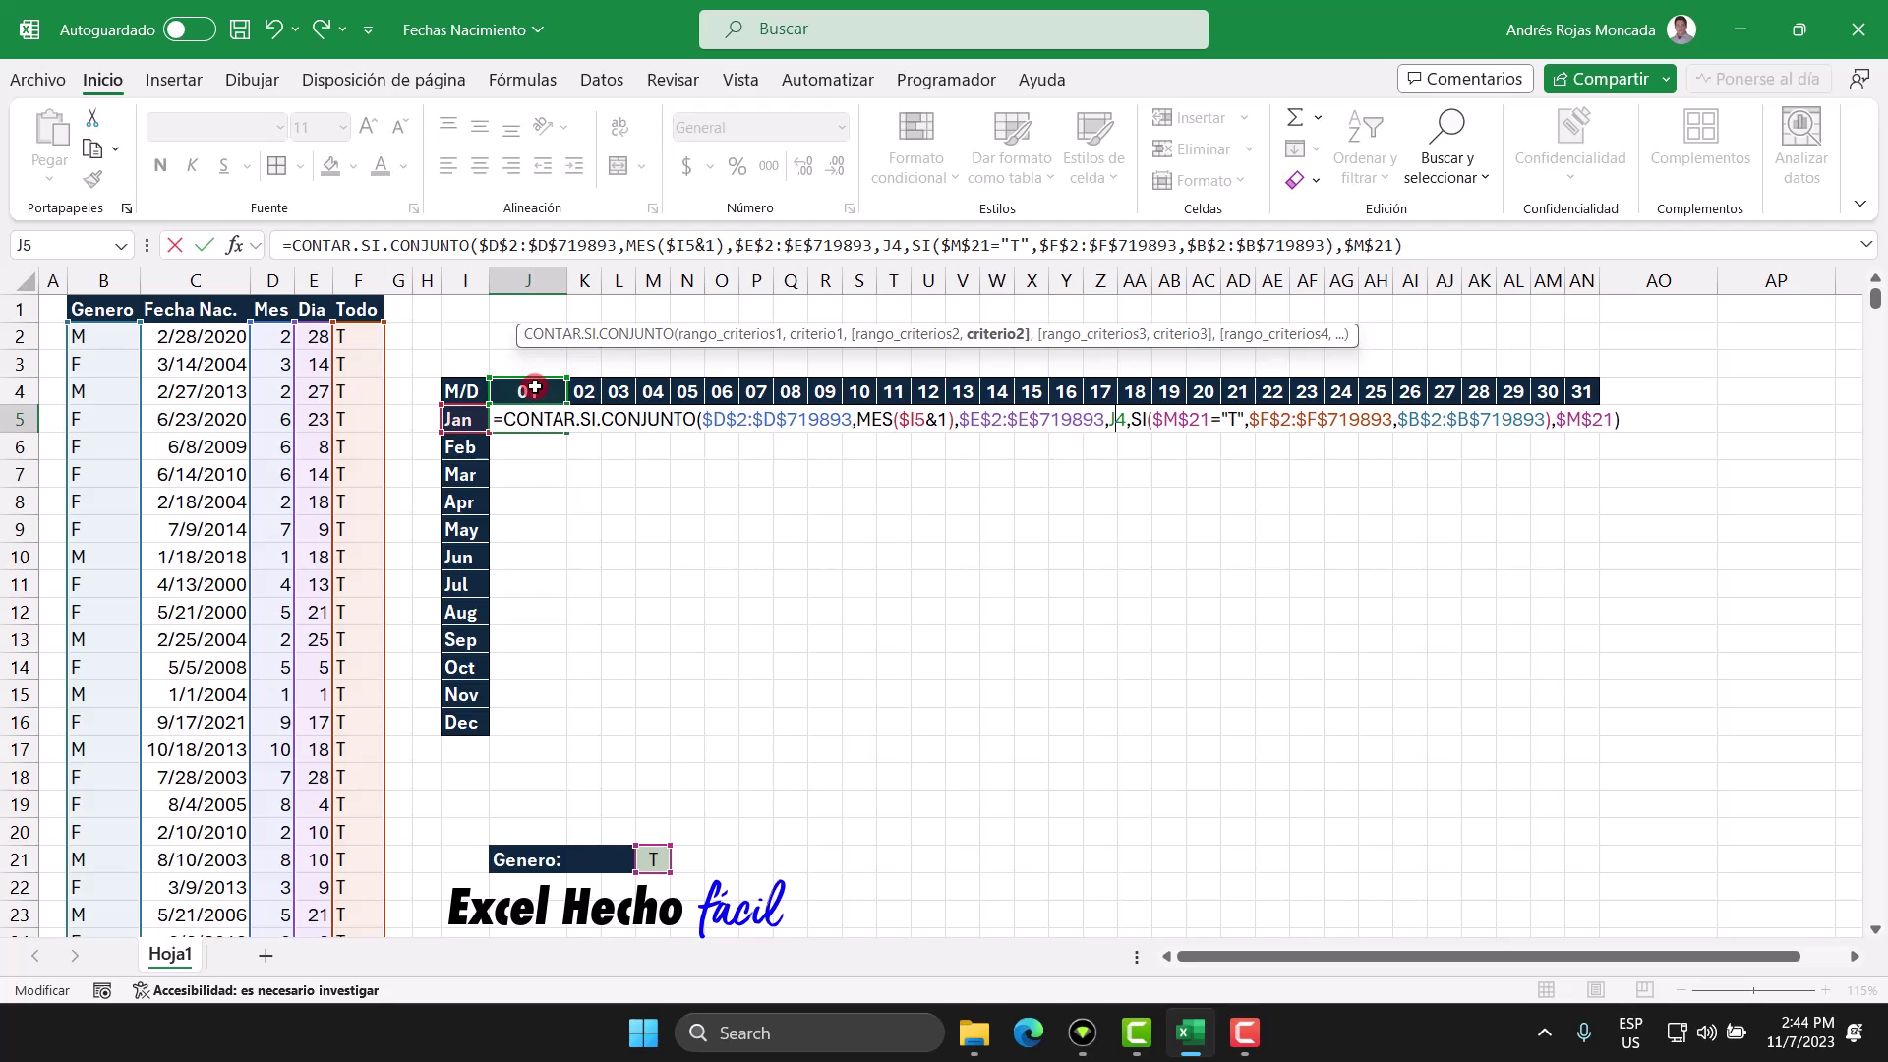
{"action": "type", "text": "$"}
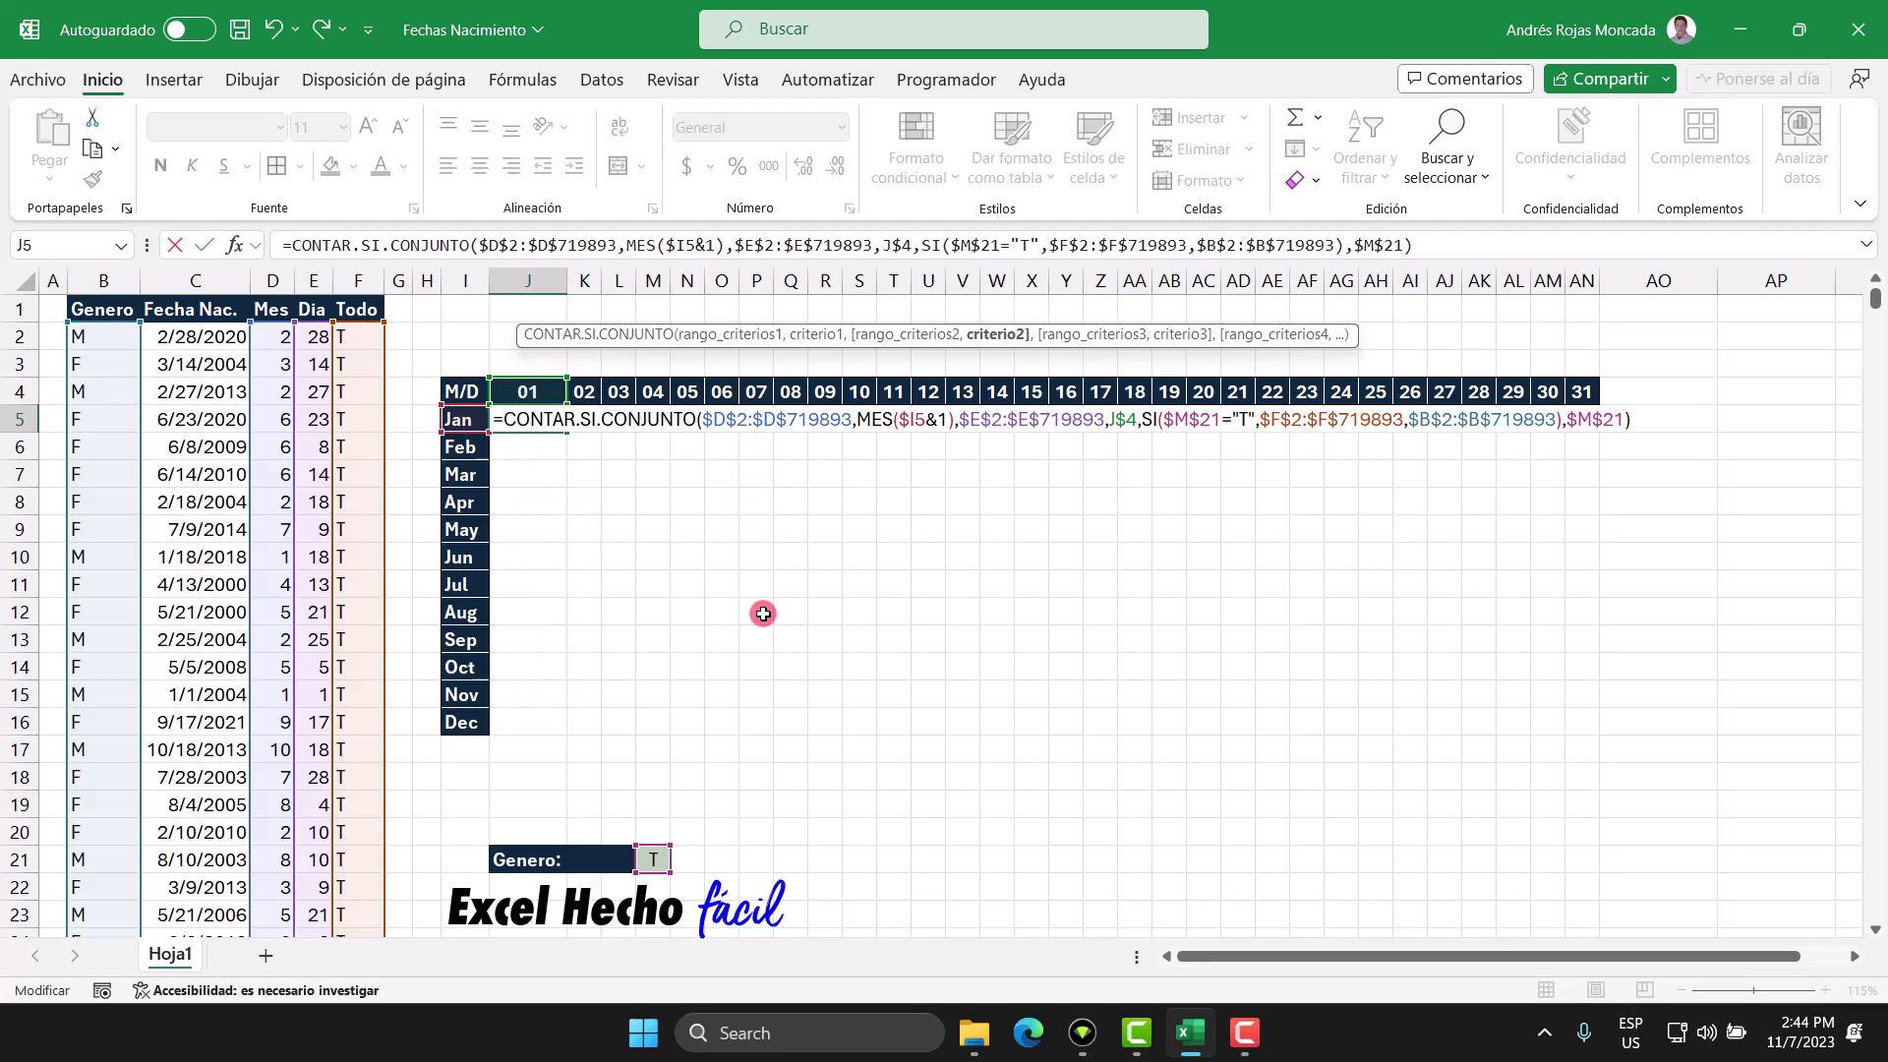
{"action": "left_click", "coordinate": [916, 418]}
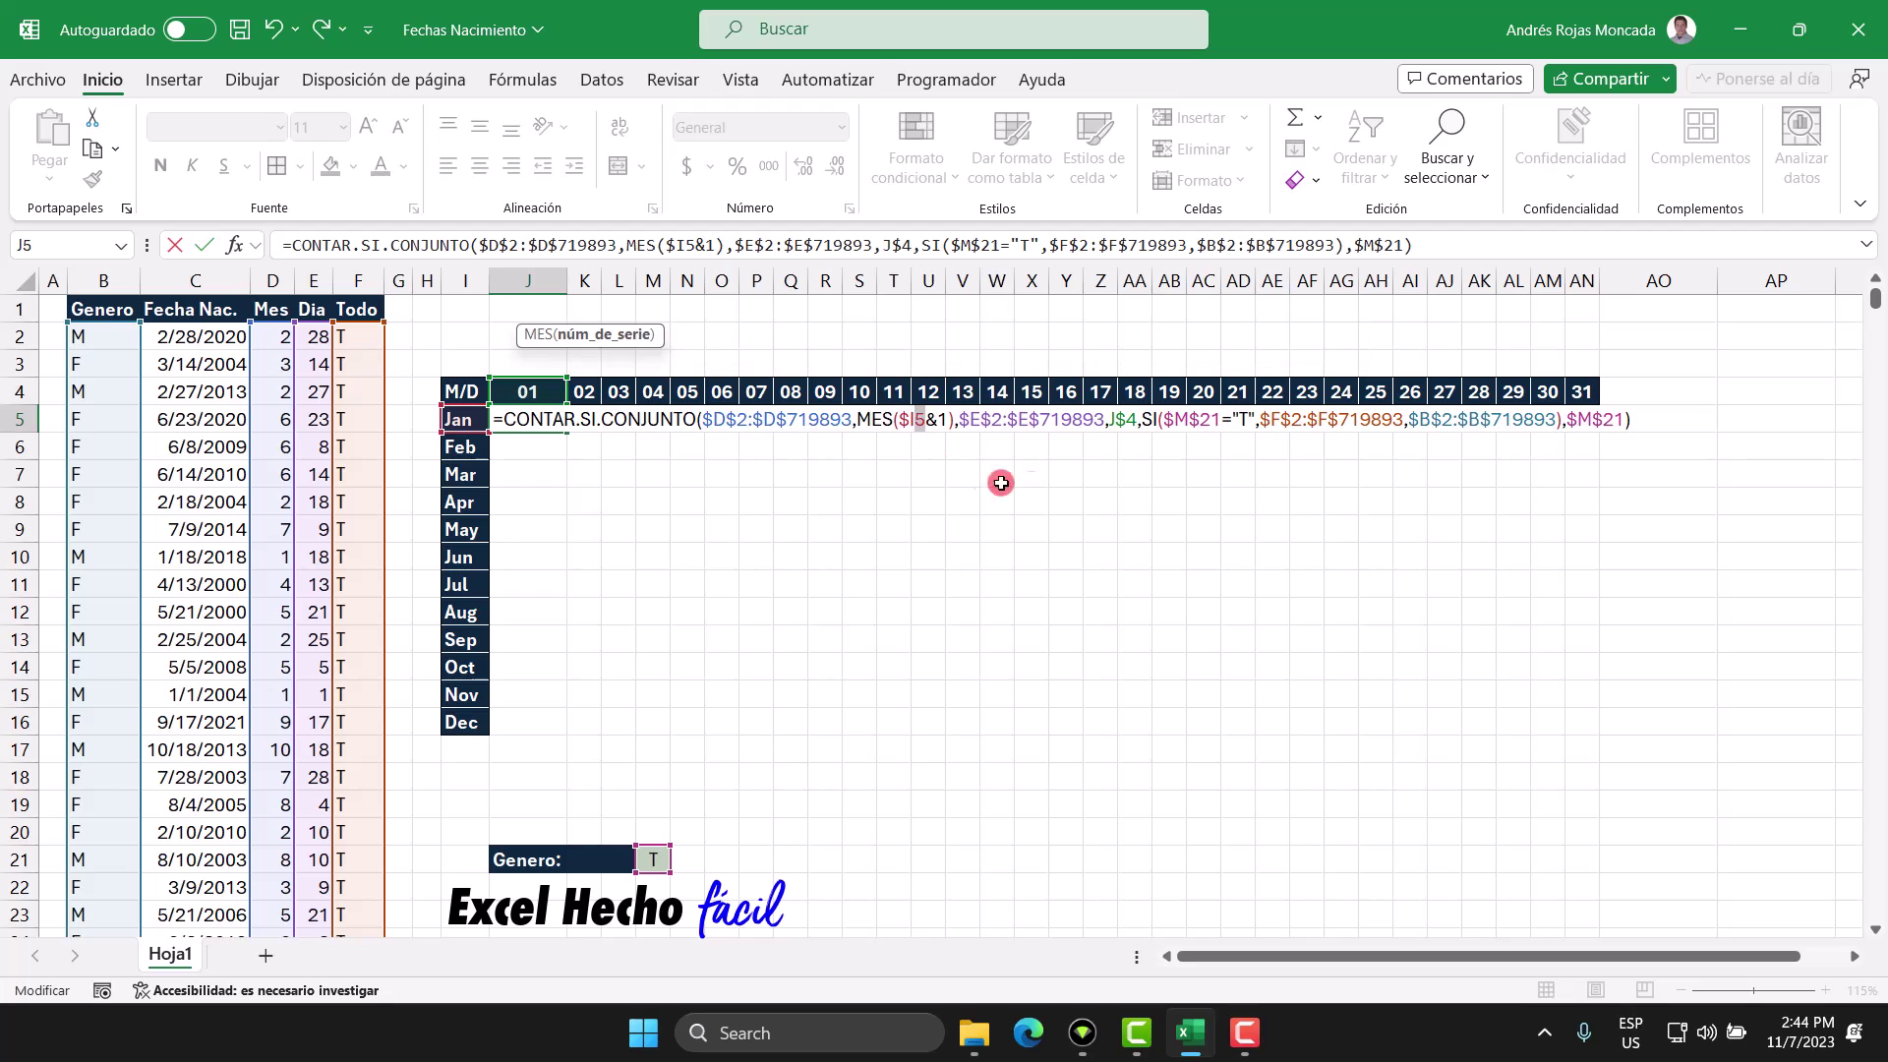
{"action": "left_click", "coordinate": [1111, 418]}
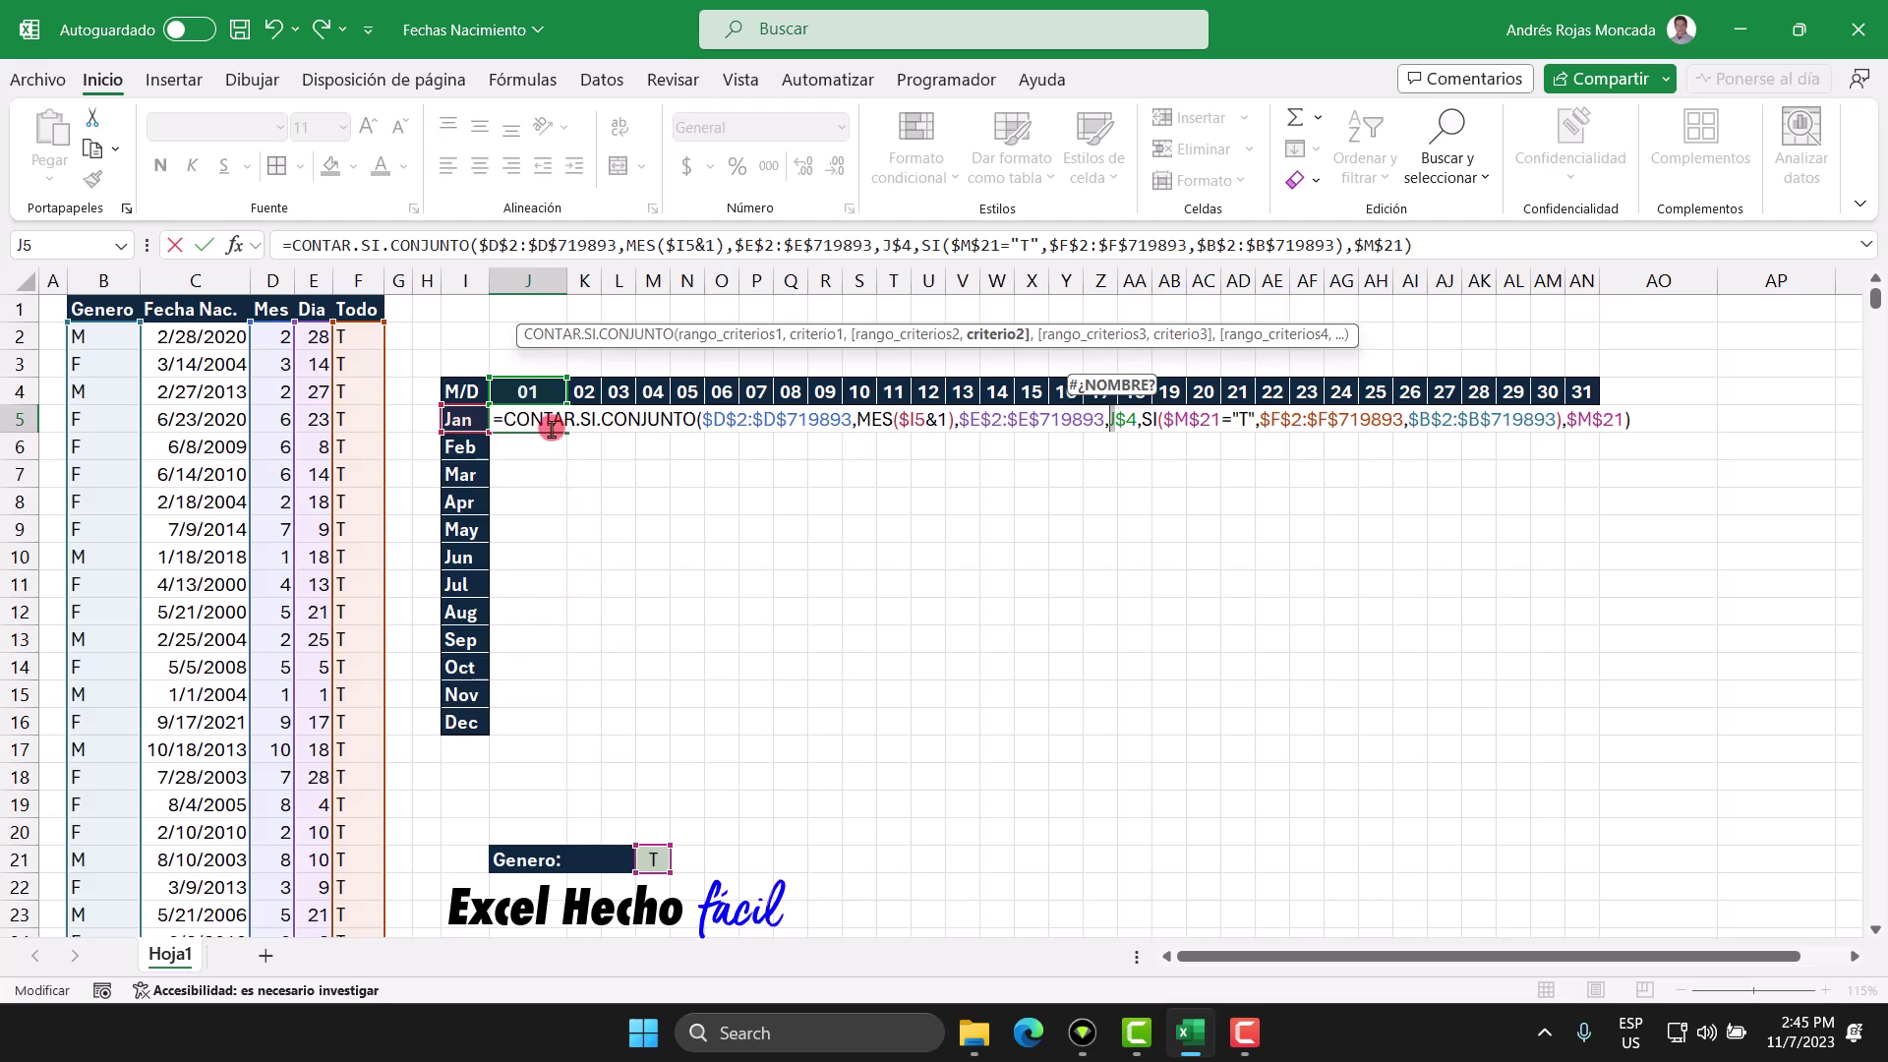
{"action": "left_click", "coordinate": [1660, 419]}
{"action": "key", "text": "Return"}
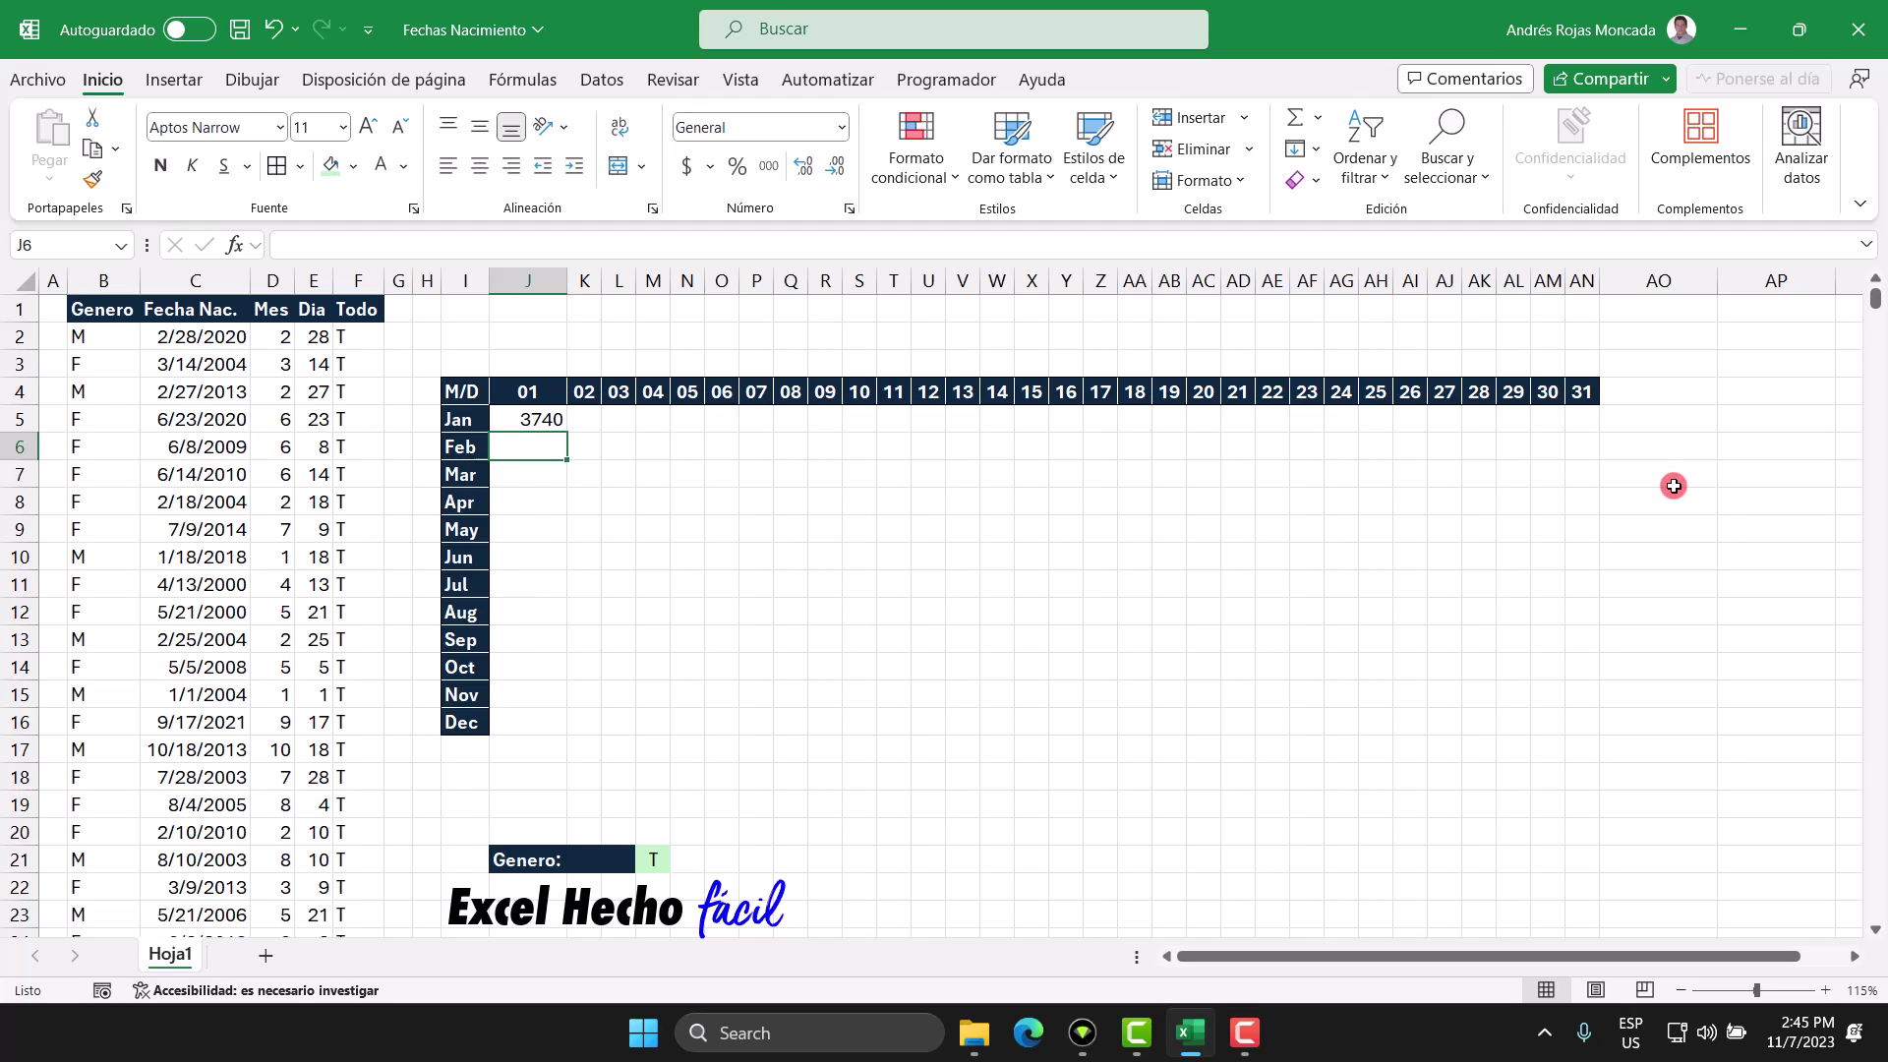
Fill the J5 formula across the whole month/day grid J5:AN16 and autofit columns J through AN
{"action": "left_click", "coordinate": [551, 420]}
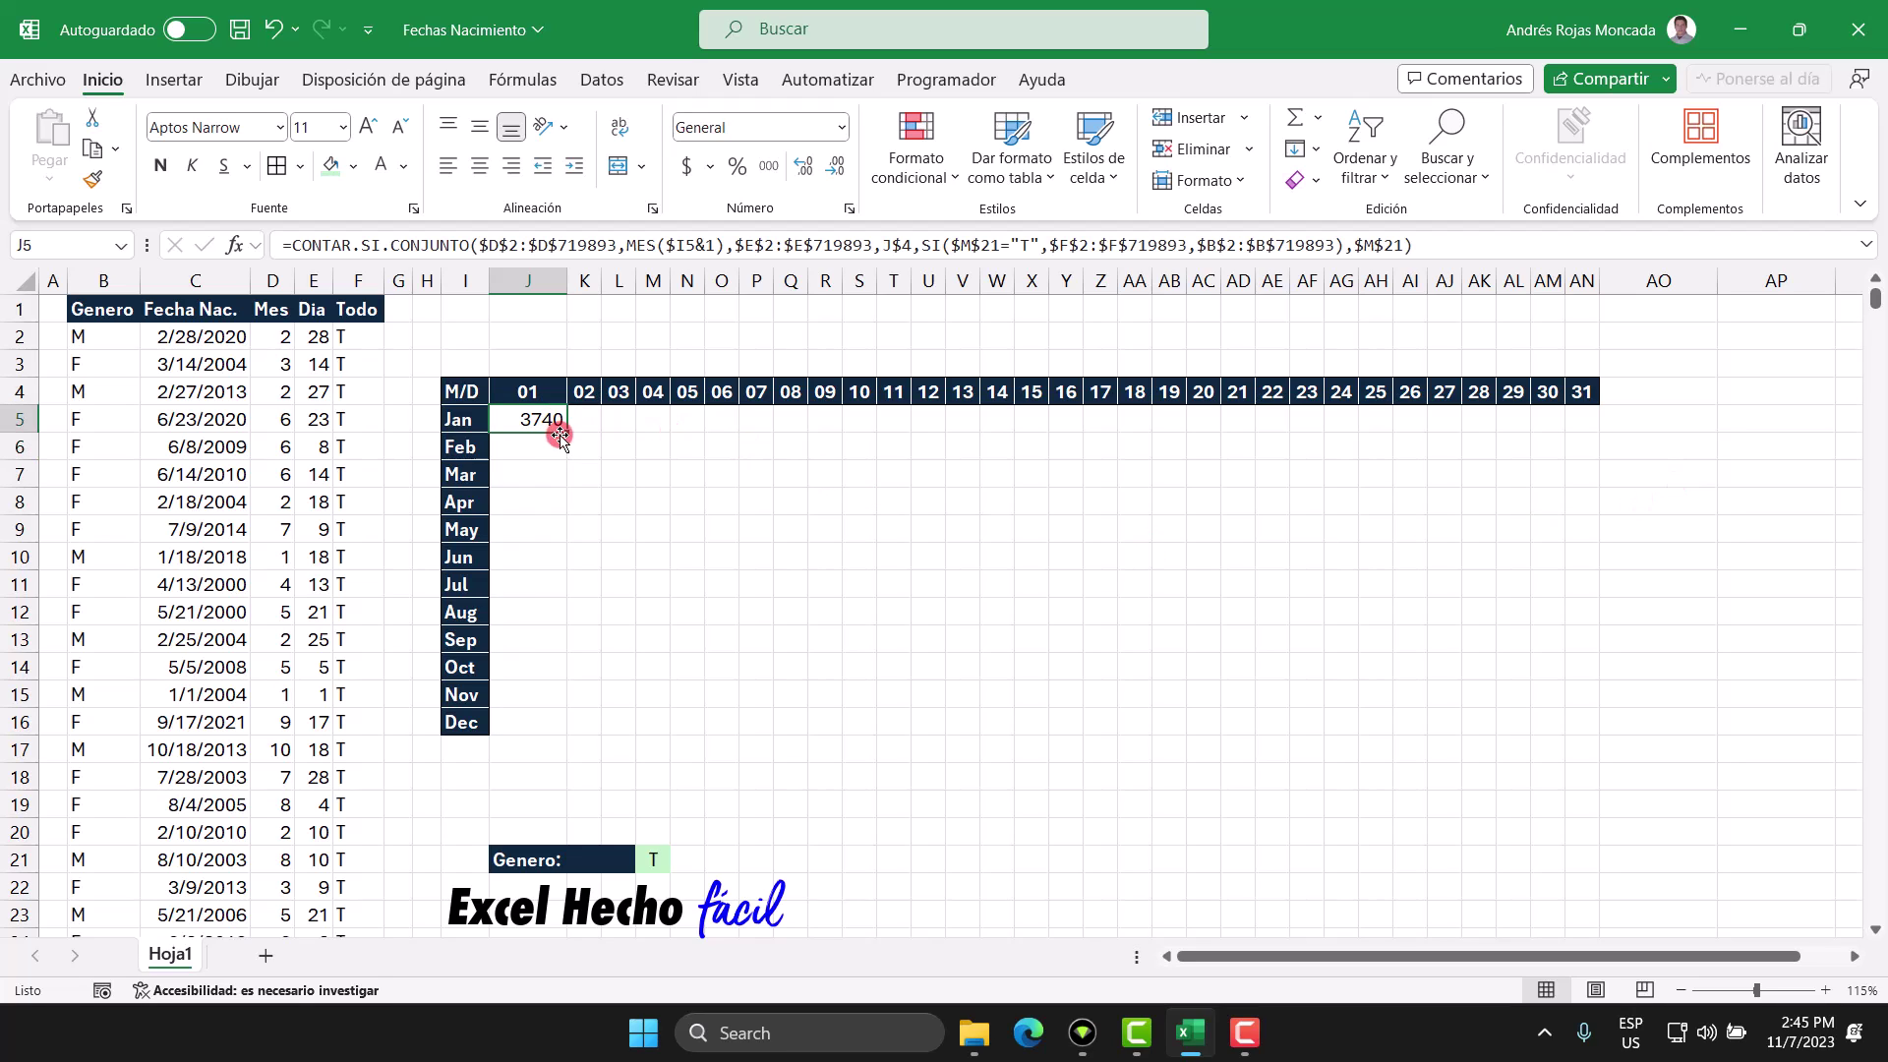
{"action": "left_click_drag", "start_coordinate": [567, 435], "coordinate": [1592, 727]}
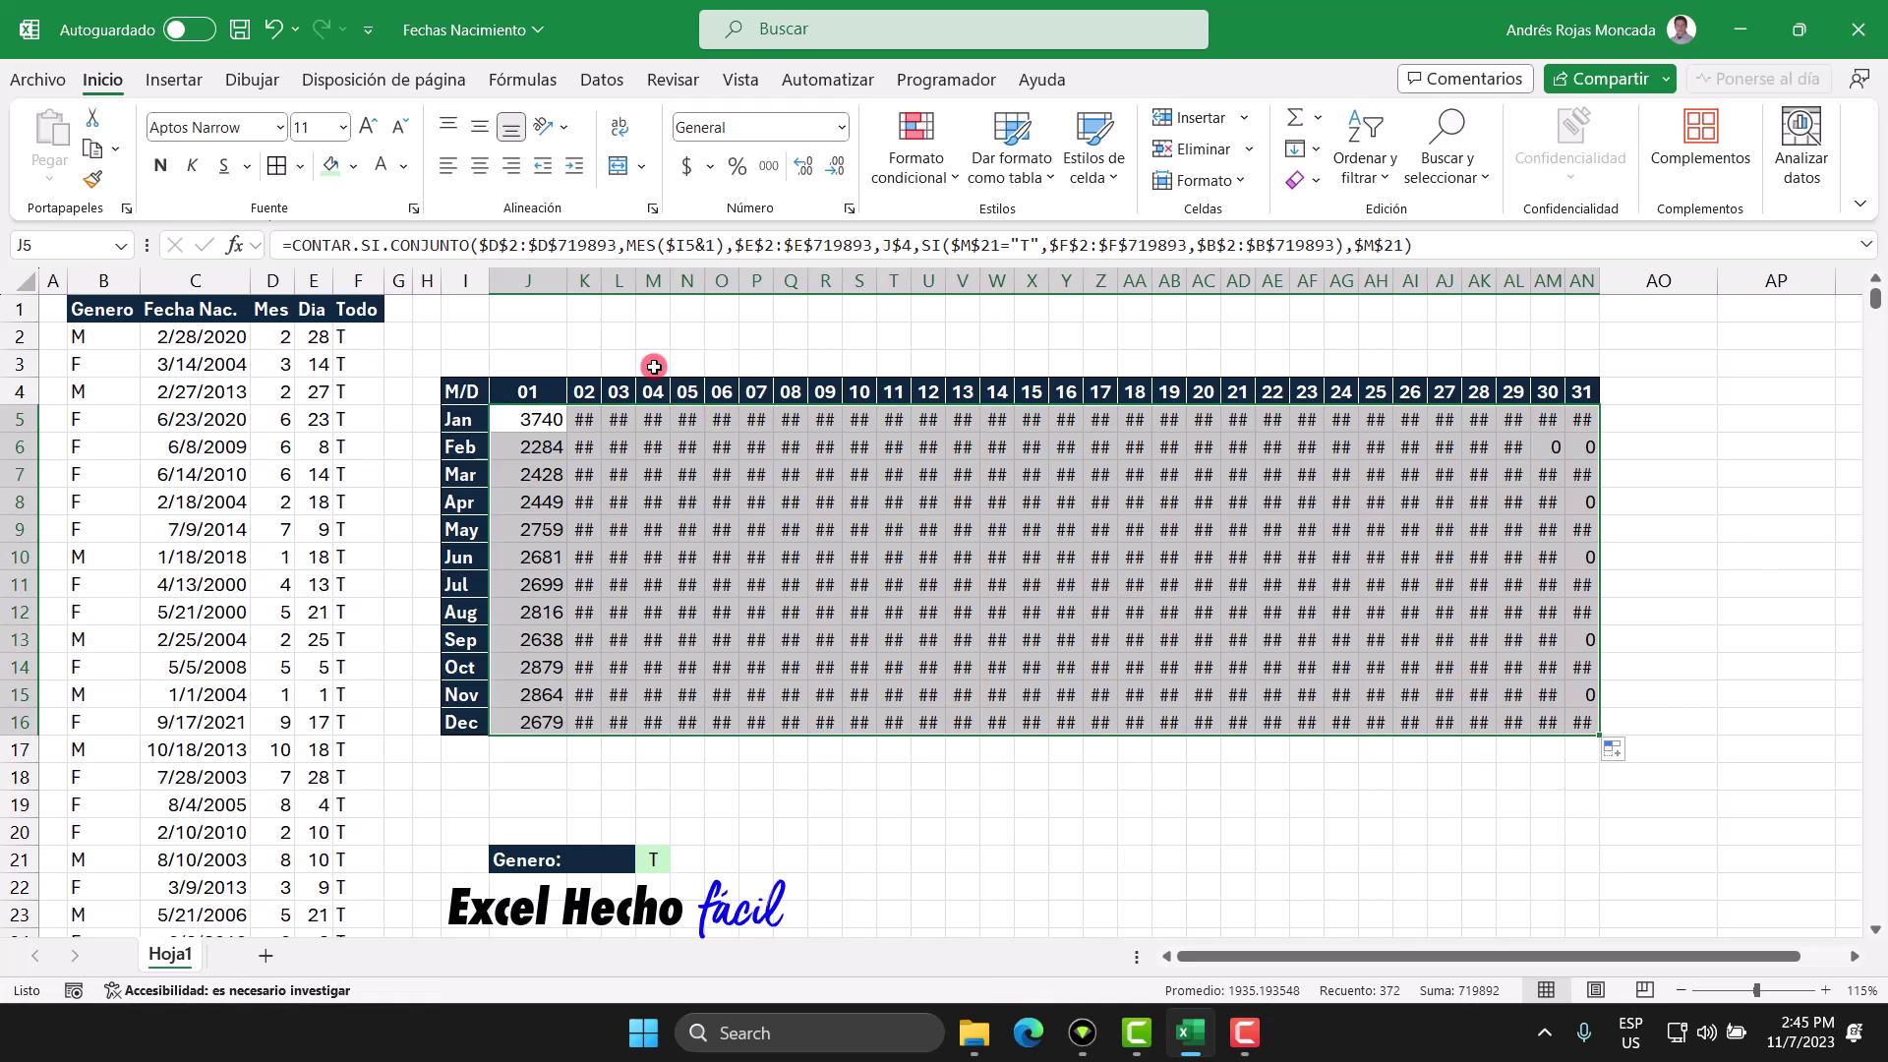
{"action": "left_click_drag", "start_coordinate": [546, 280], "coordinate": [1595, 285]}
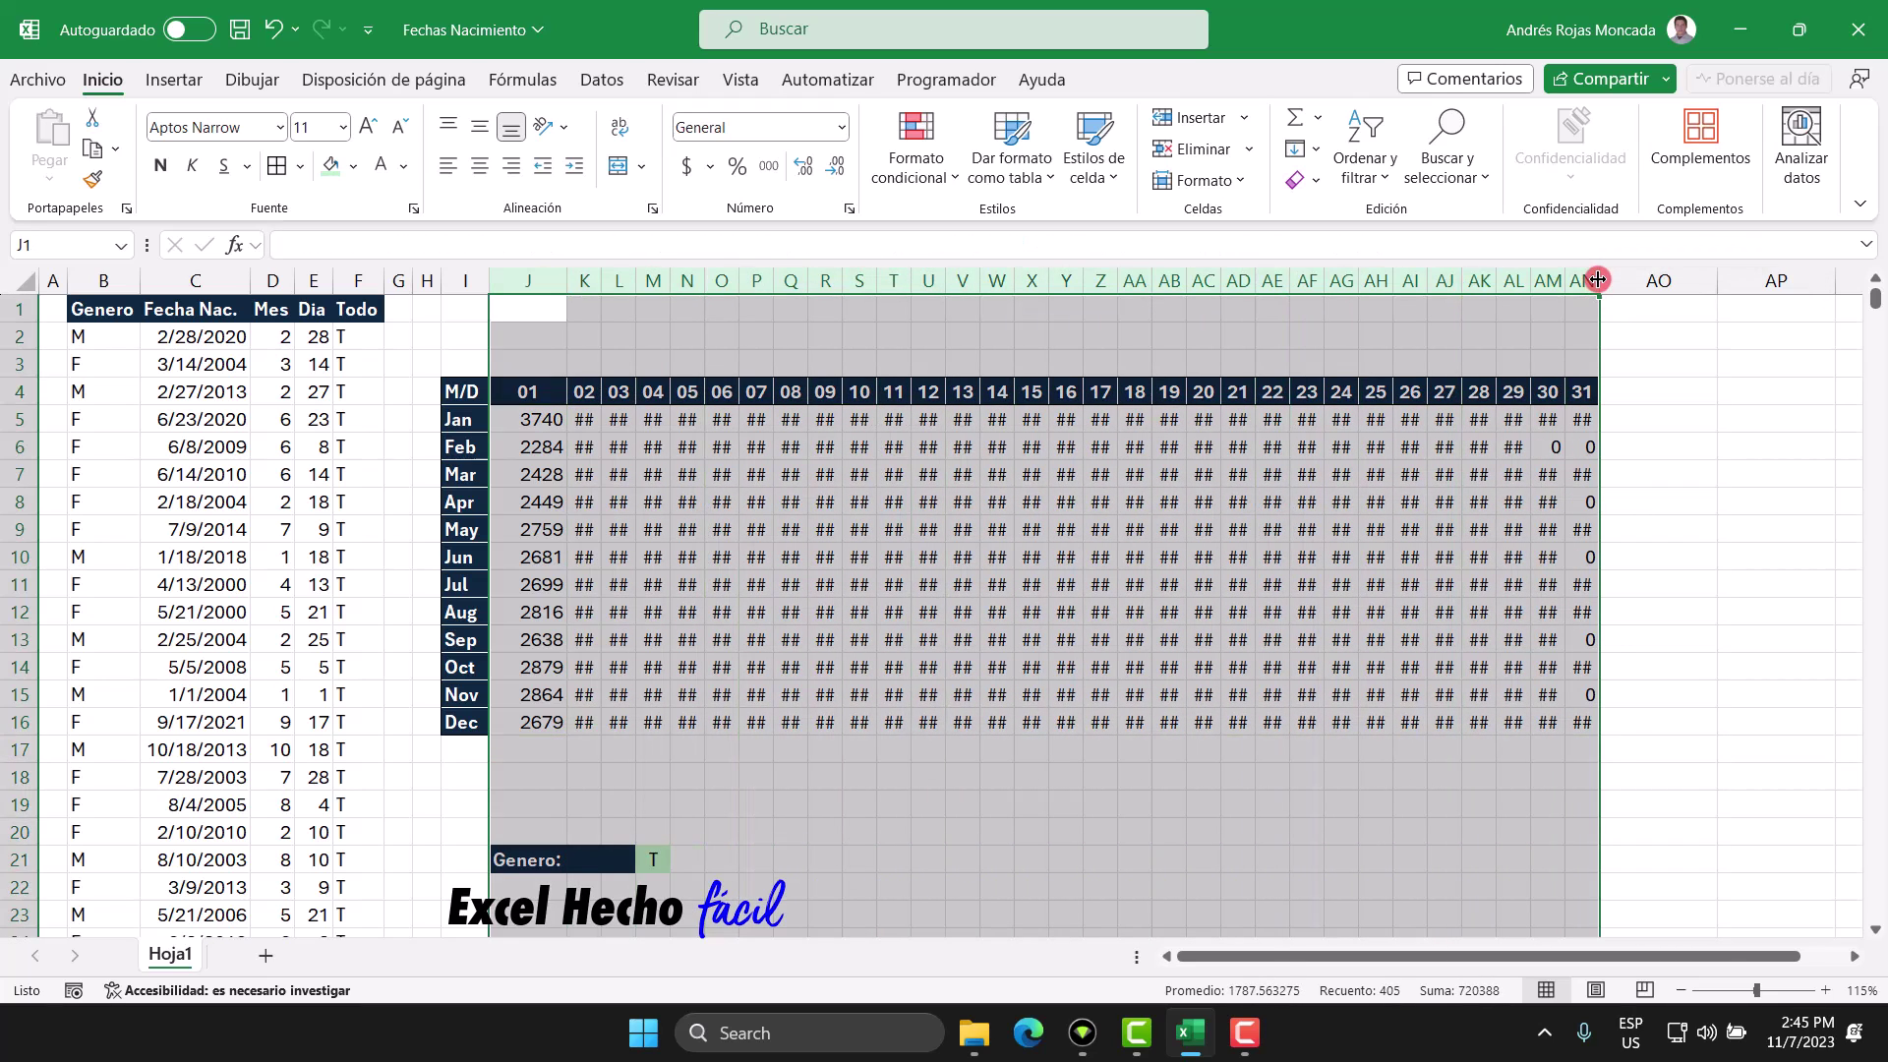
{"action": "double_click", "coordinate": [1597, 284]}
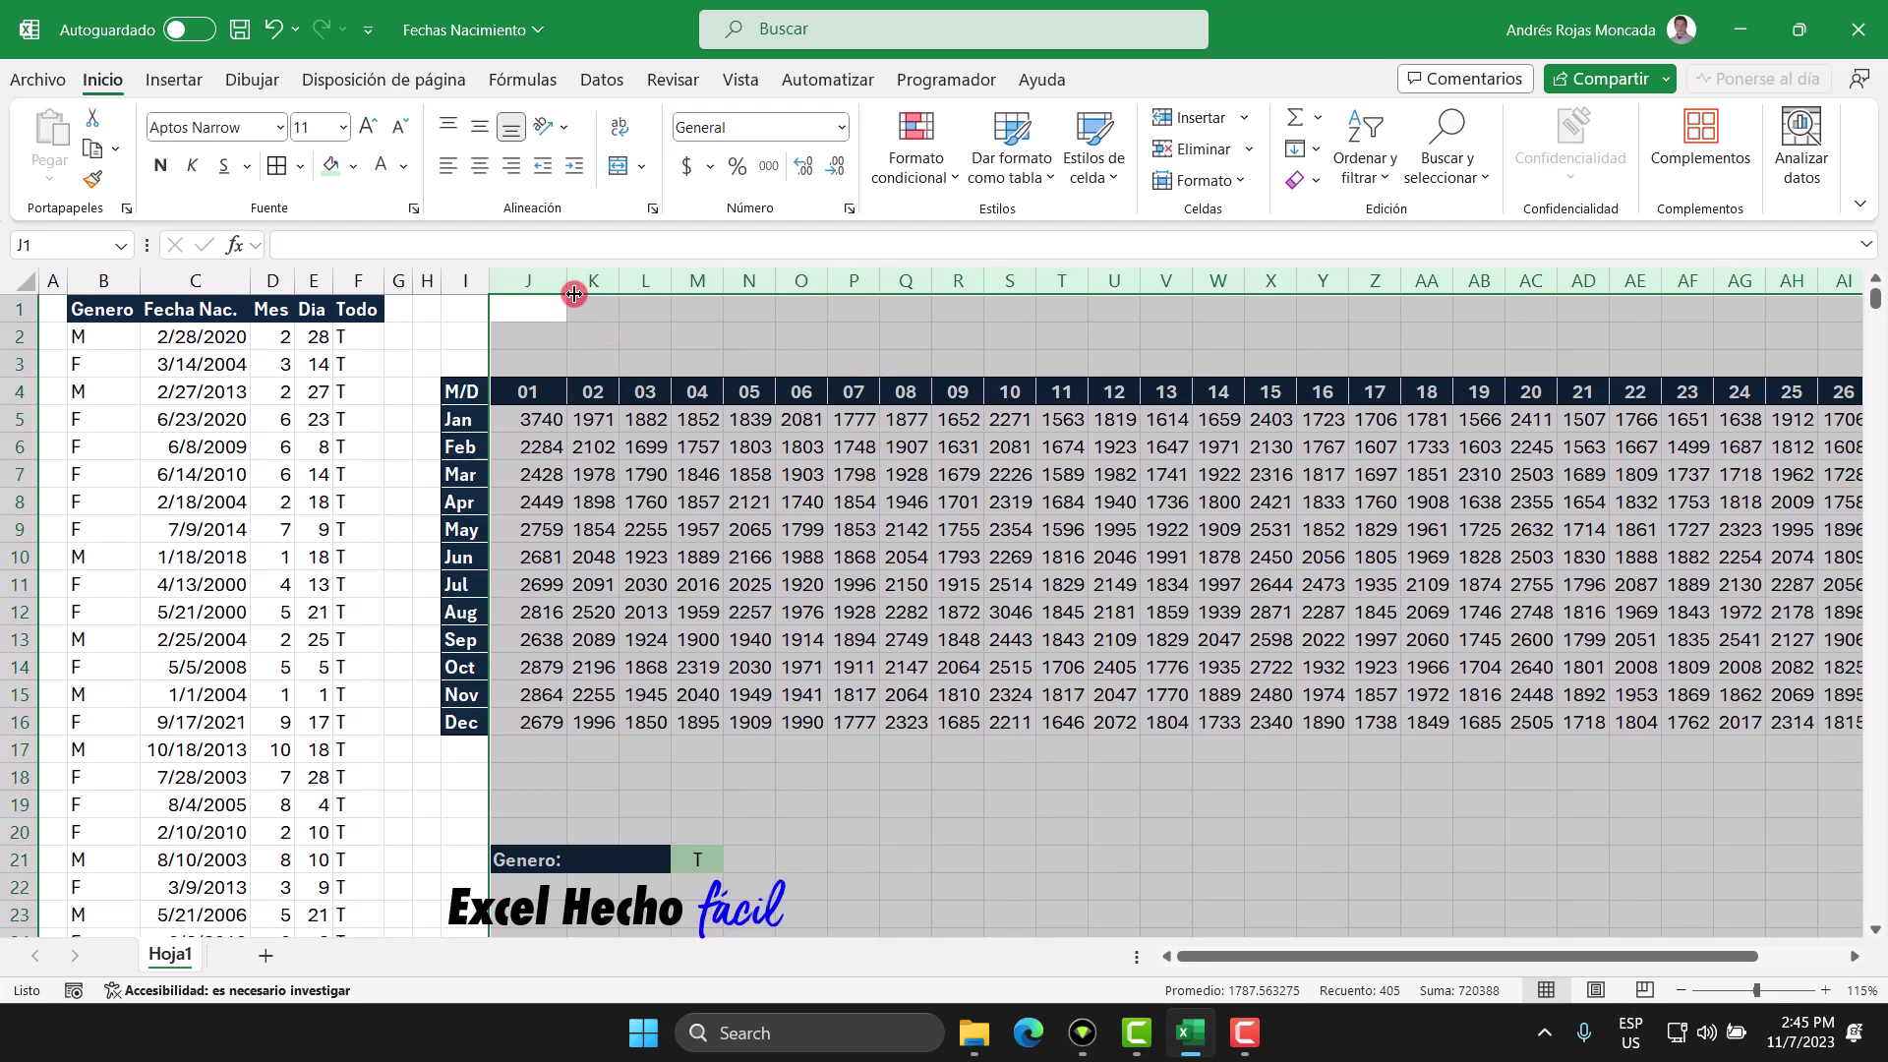
Set columns J through AN to one uniform narrow column width
{"action": "right_click", "coordinate": [541, 284]}
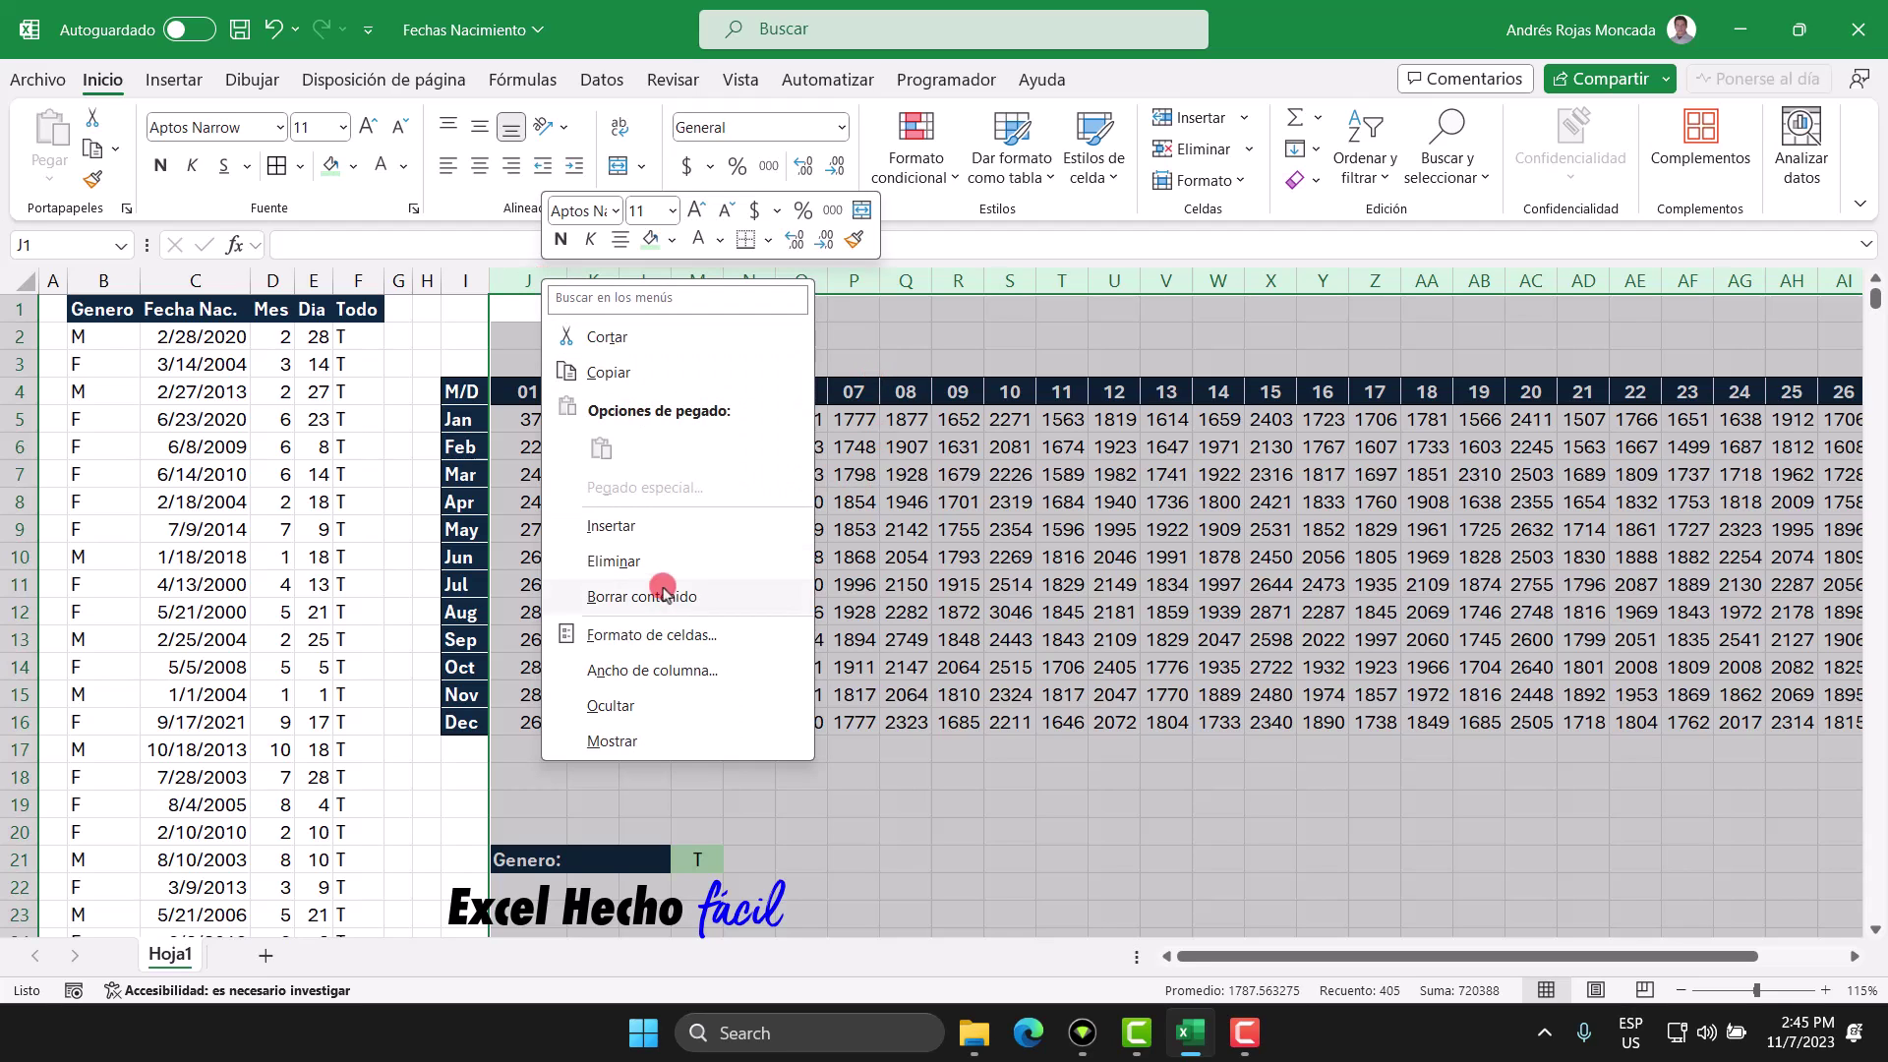
{"action": "left_click", "coordinate": [652, 669]}
{"action": "key", "text": "Return"}
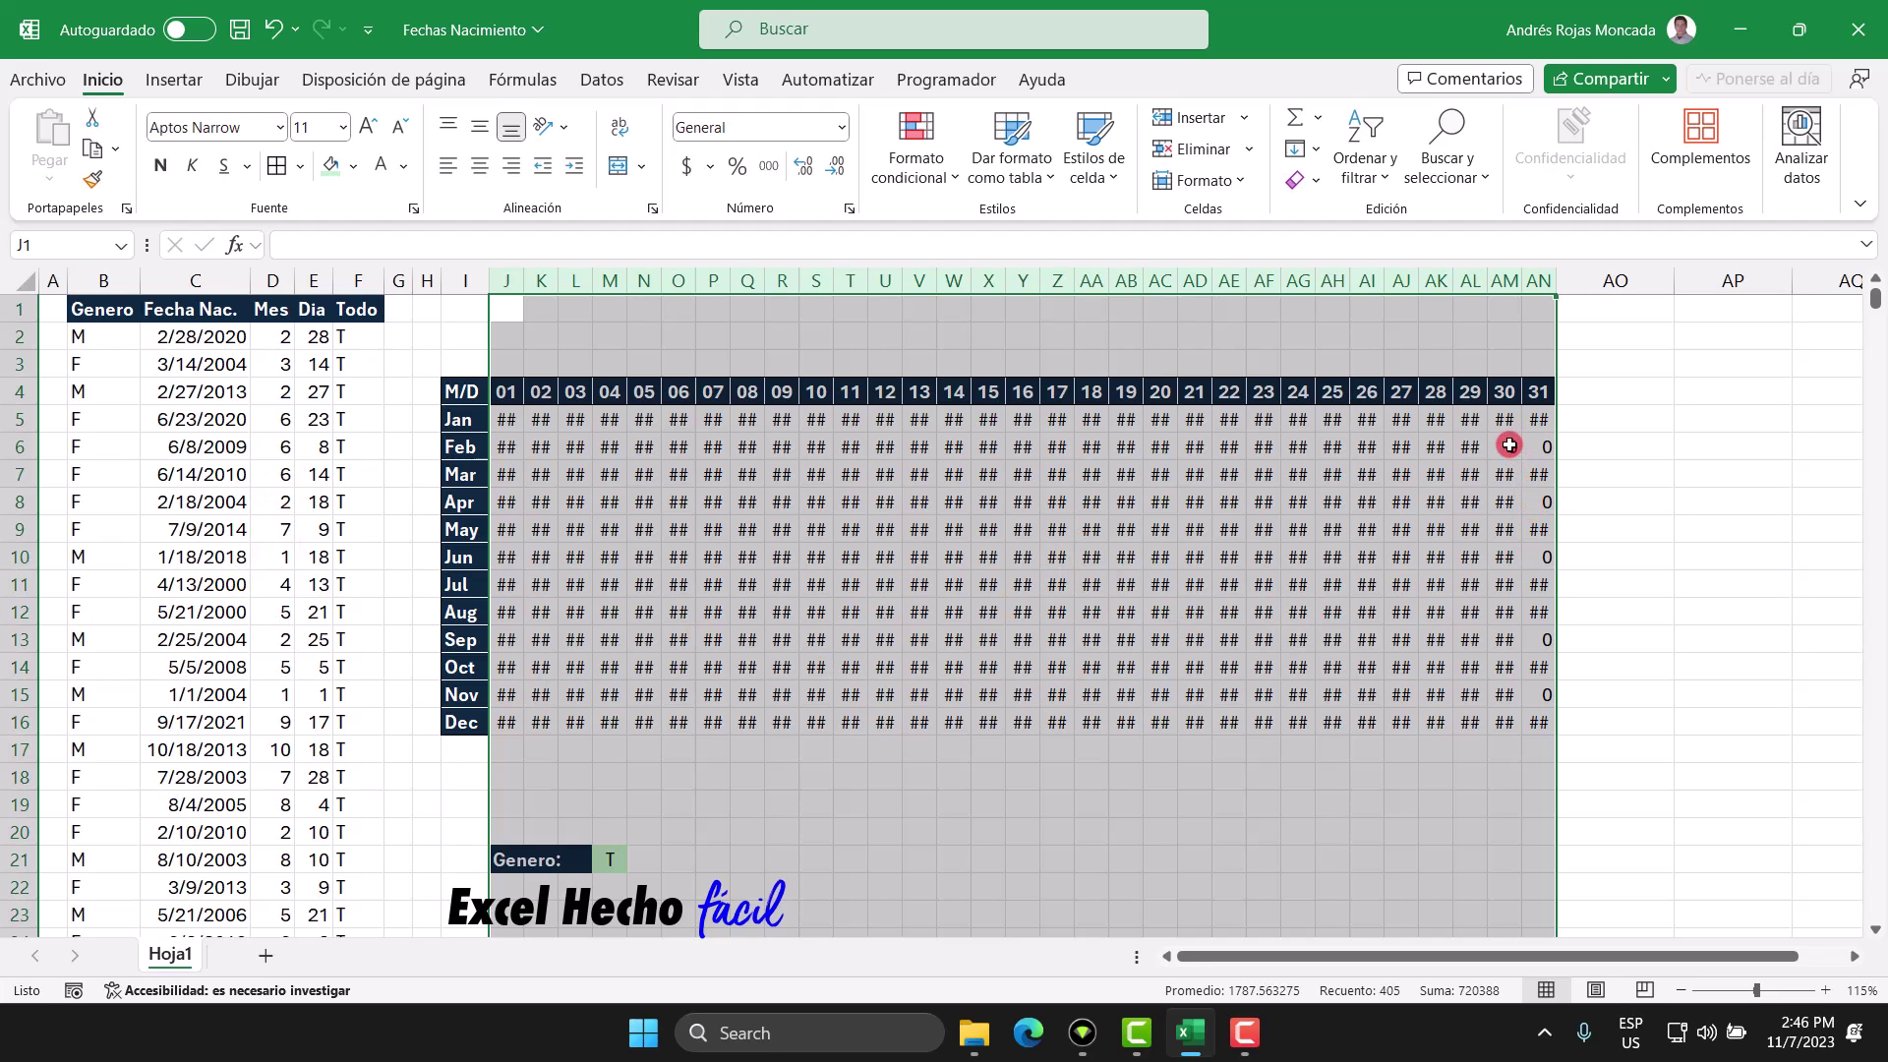
Inspect the grid cells for nonexistent dates: February 30 and 31, and day 31 of April, June, September and November
{"action": "left_click_drag", "start_coordinate": [1509, 446], "coordinate": [1538, 446]}
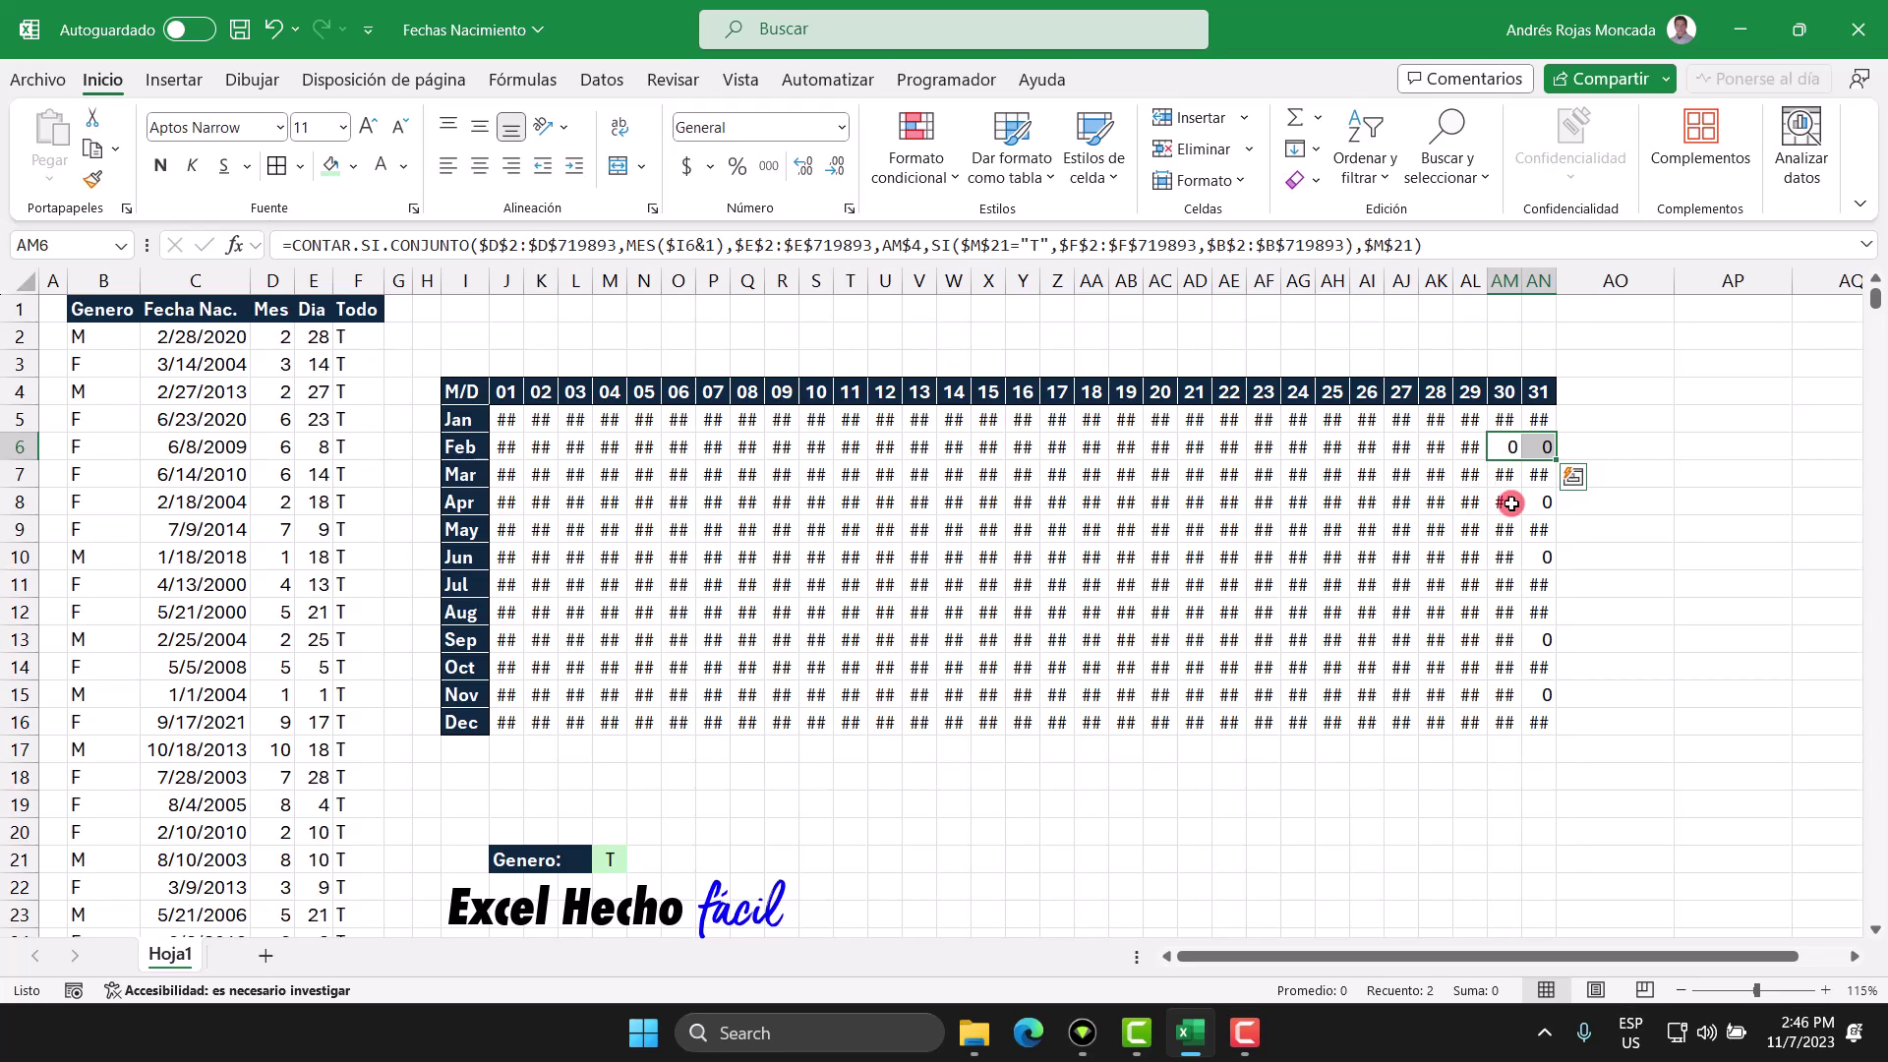
{"action": "left_click", "coordinate": [1541, 499]}
{"action": "left_click", "coordinate": [1545, 555]}
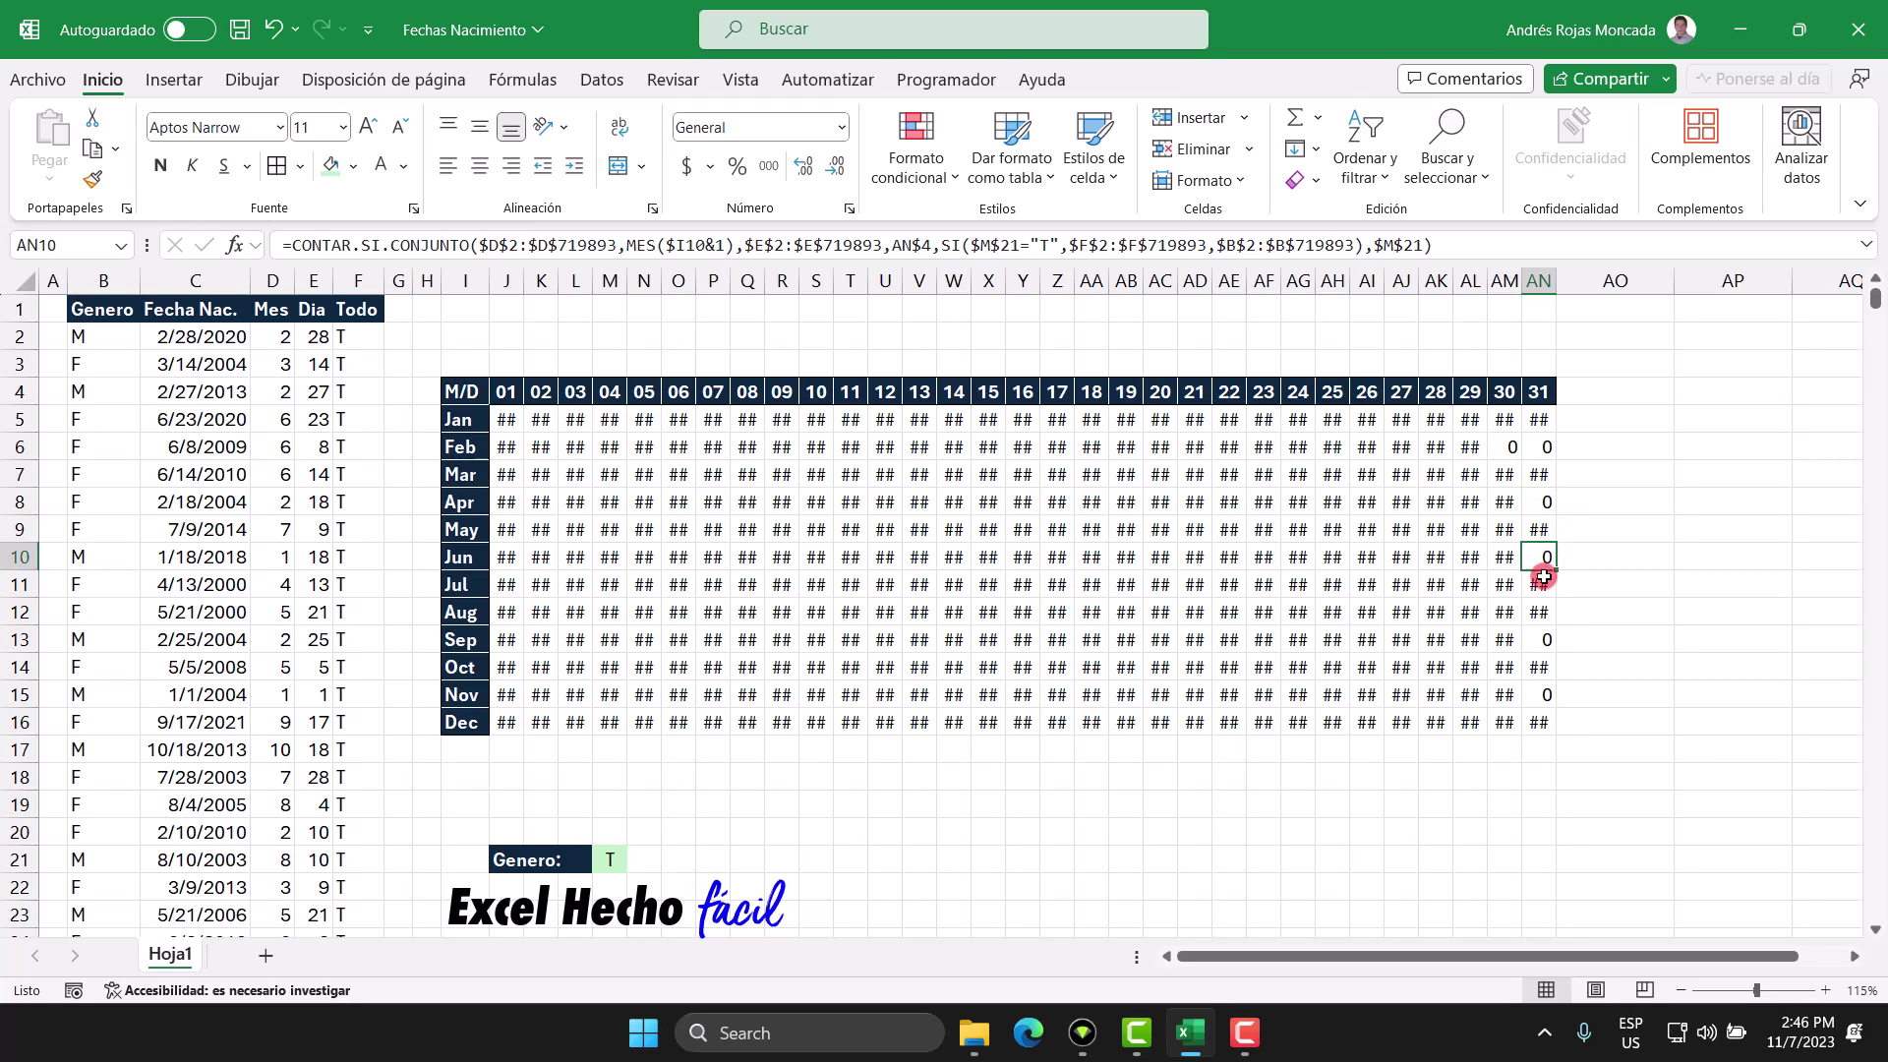
{"action": "left_click", "coordinate": [1539, 641]}
{"action": "left_click", "coordinate": [1541, 694]}
{"action": "mouse_move", "coordinate": [1521, 496]}
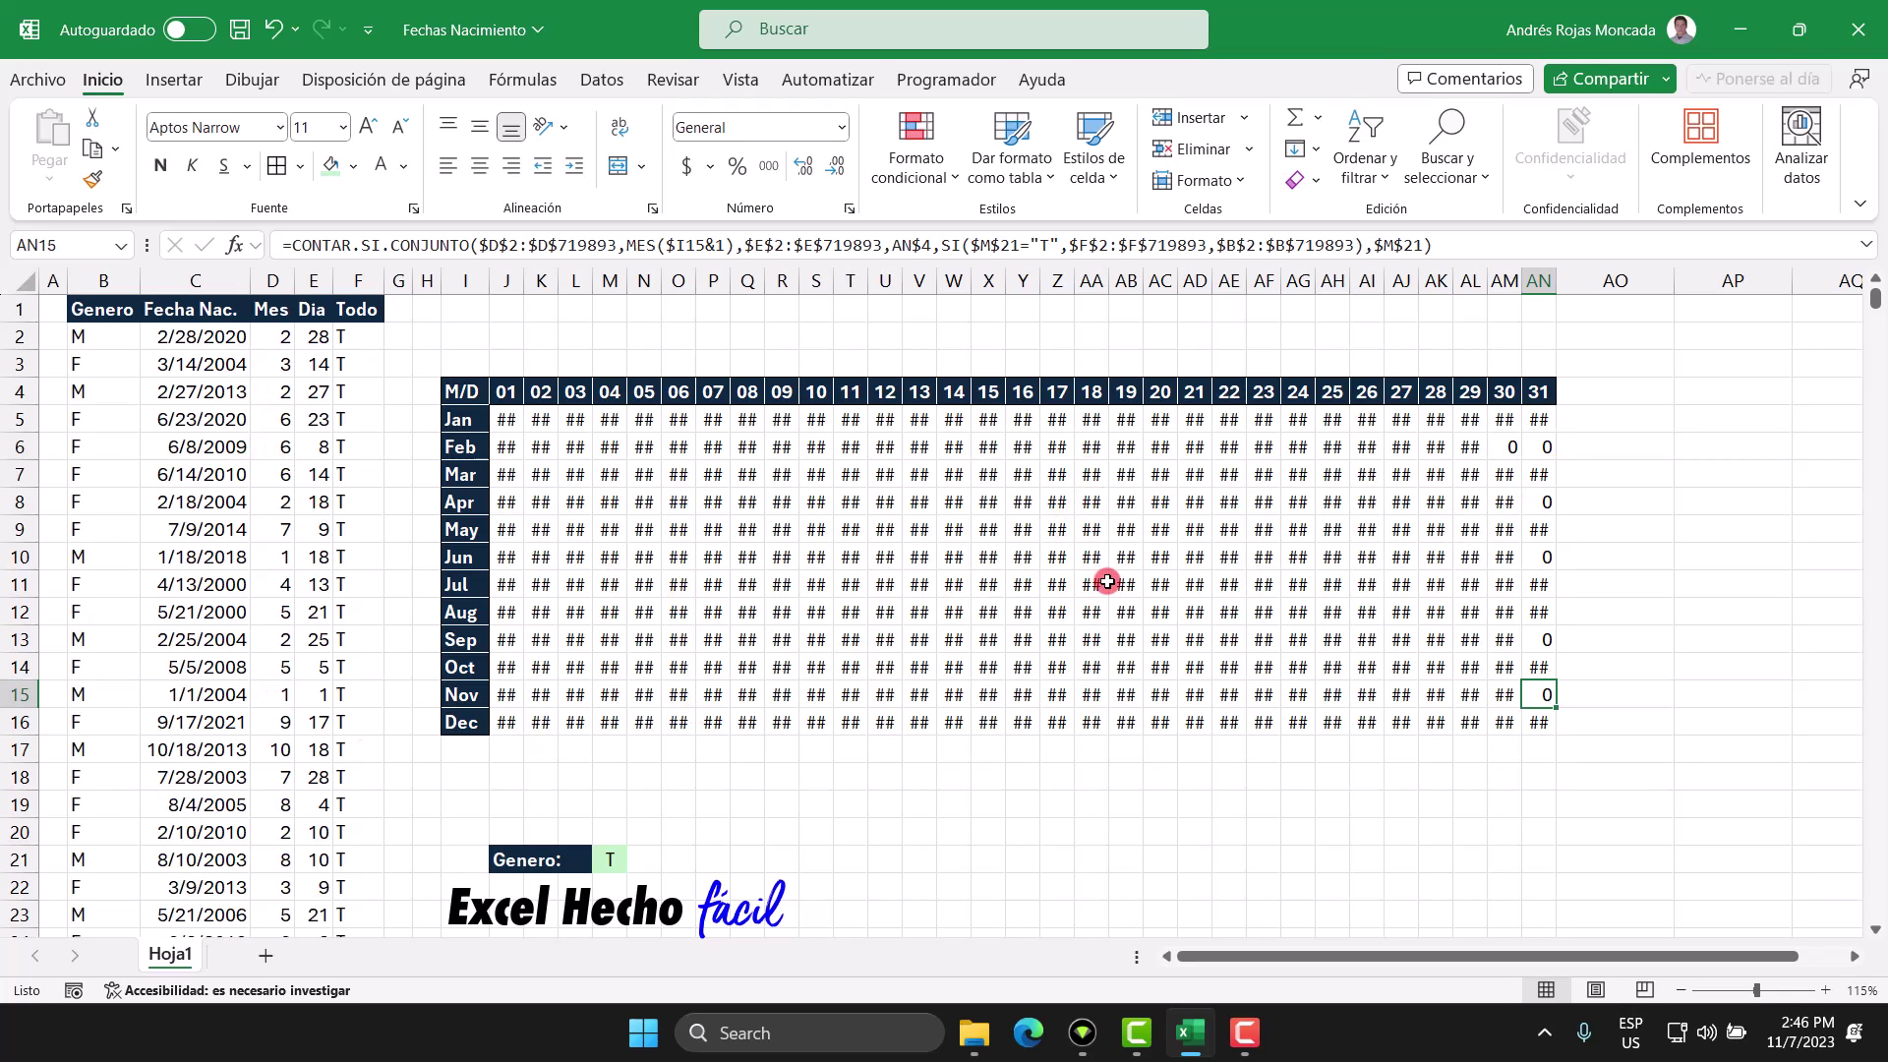
Add the label "Minimo:" in O21 and copy the formatting of the "Genero:" label onto it
{"action": "left_click", "coordinate": [683, 859]}
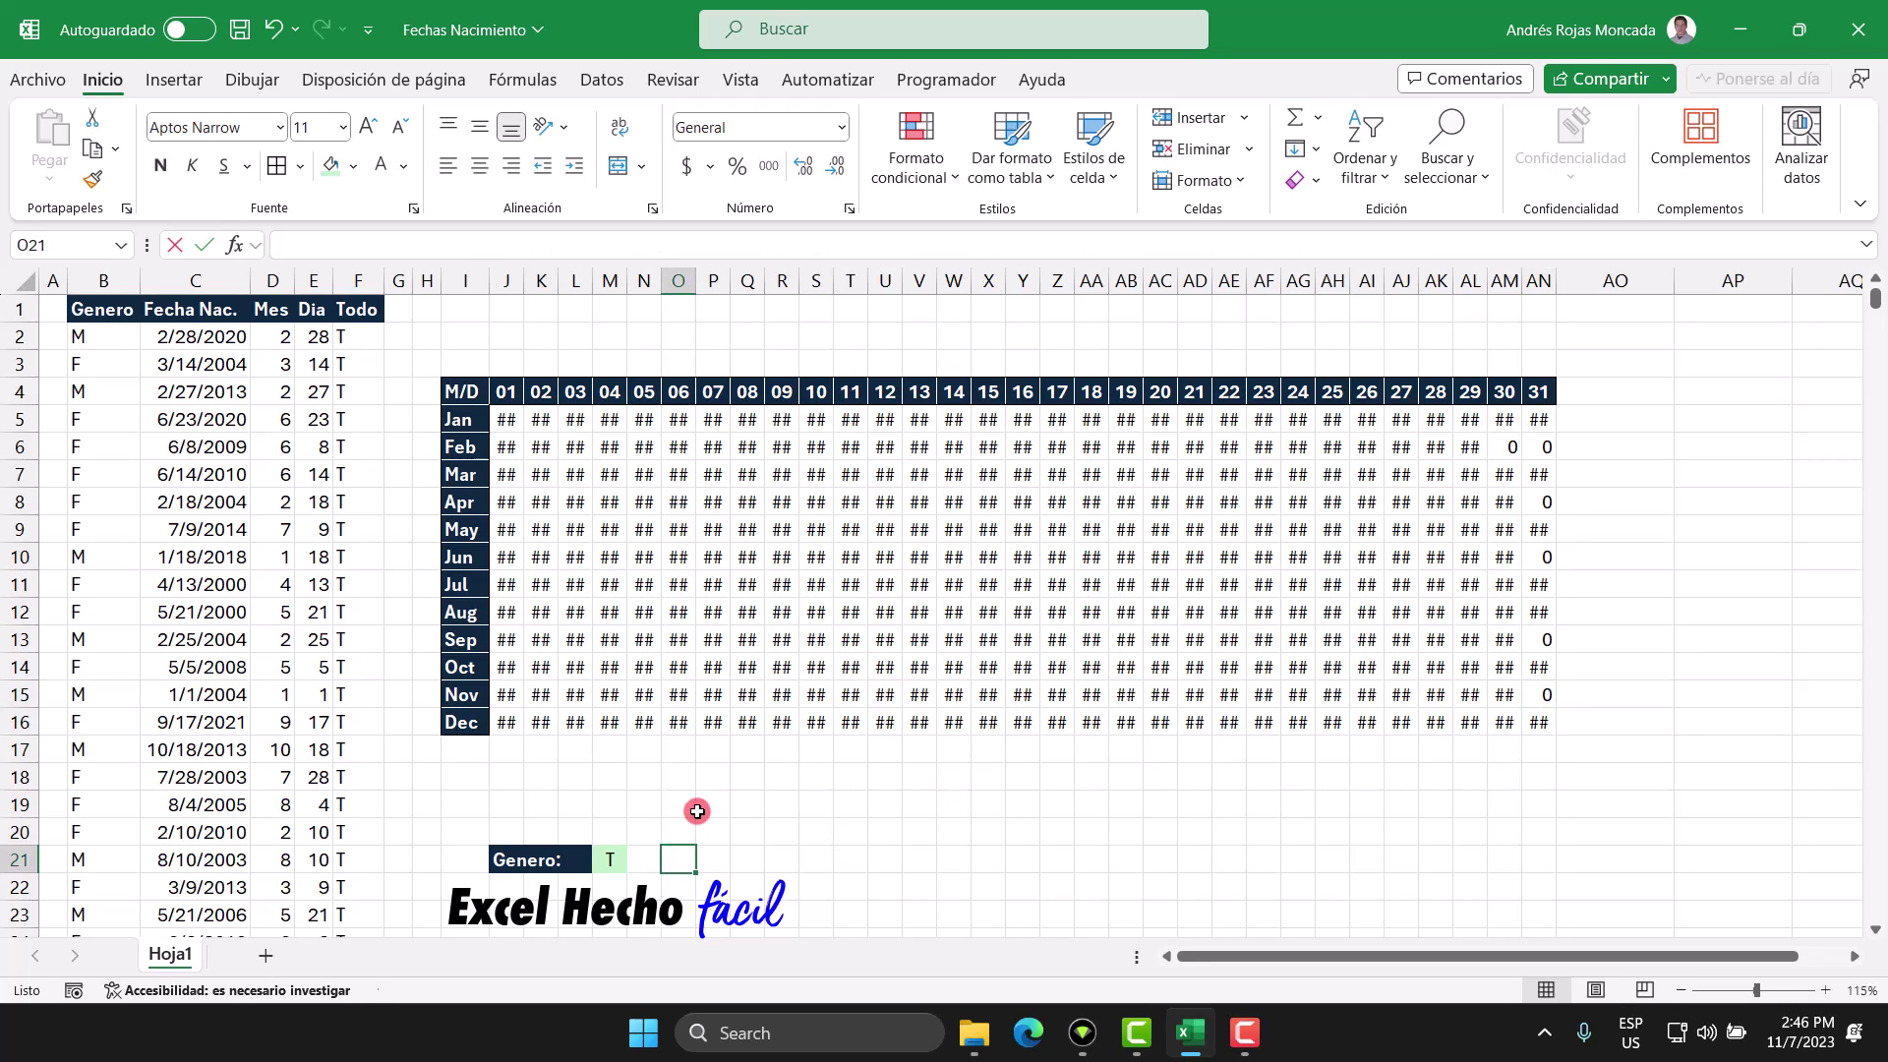
{"action": "type", "text": "Minimo:"}
{"action": "key", "text": "Return"}
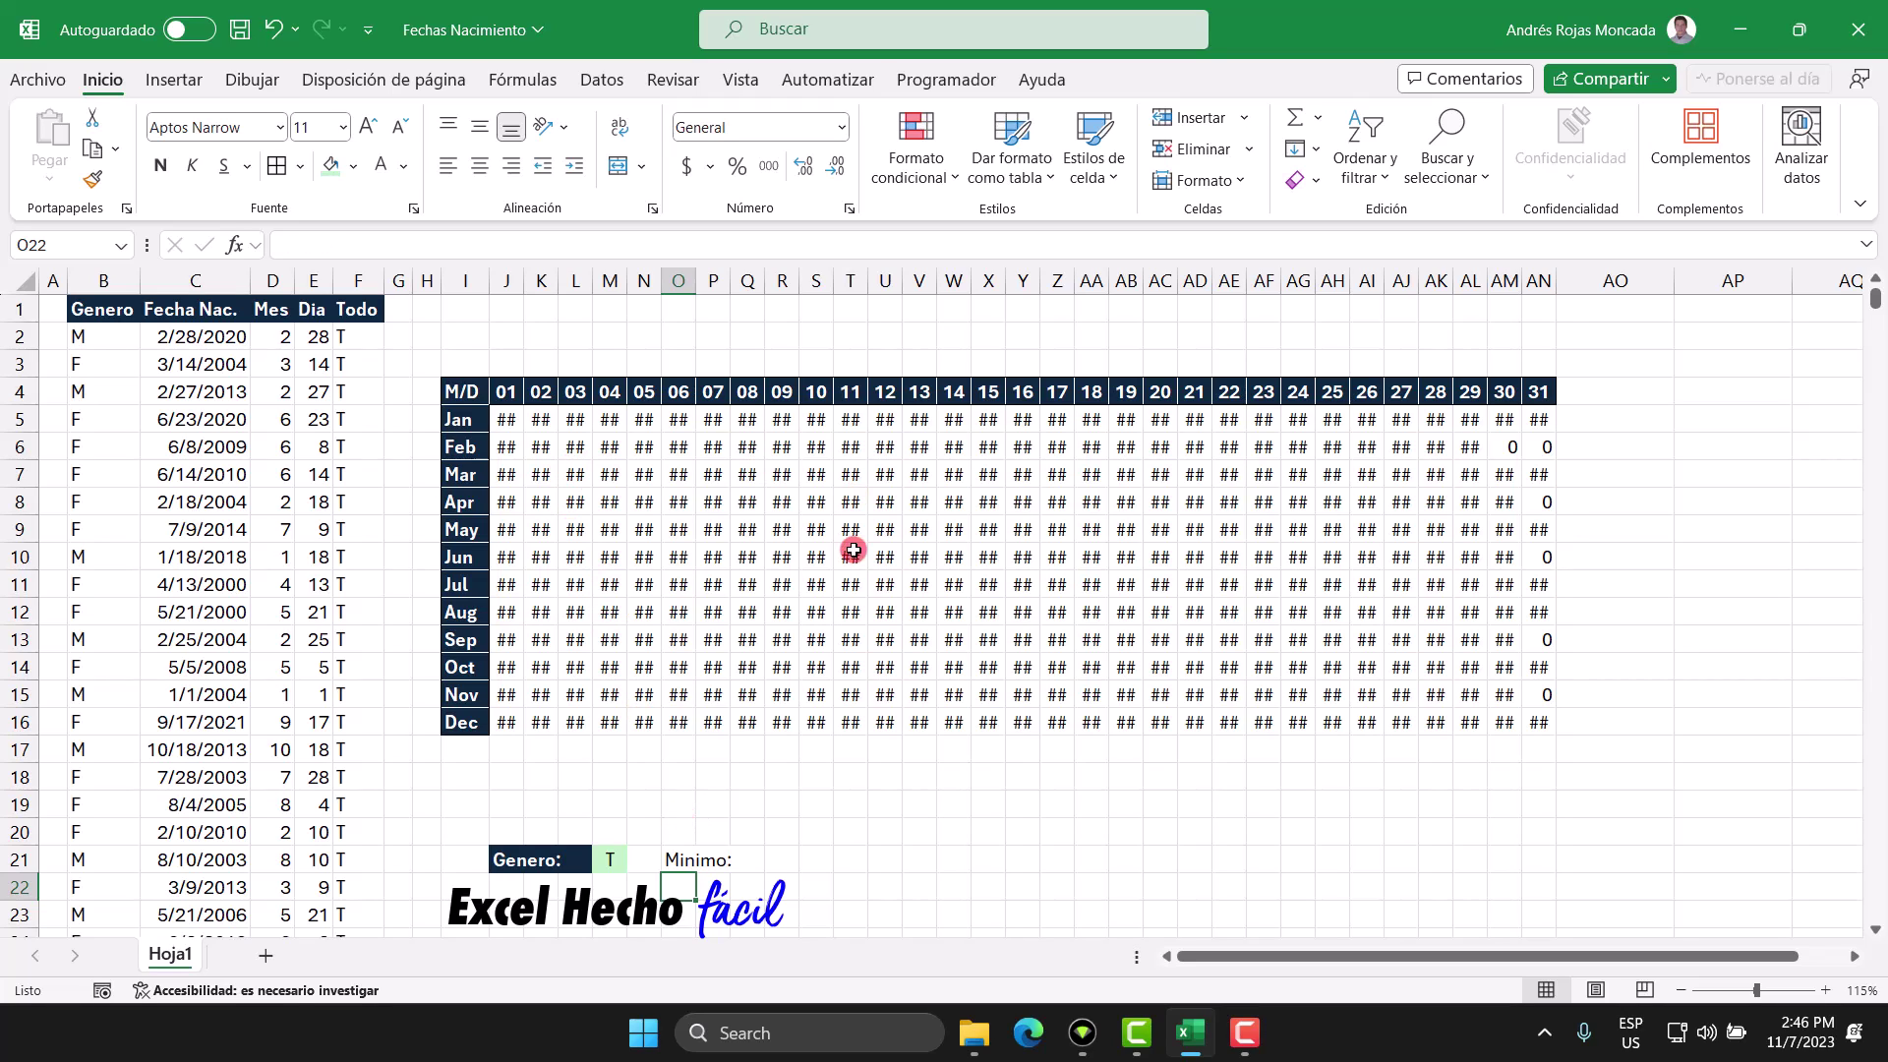
{"action": "left_click", "coordinate": [515, 862]}
{"action": "left_click", "coordinate": [96, 180]}
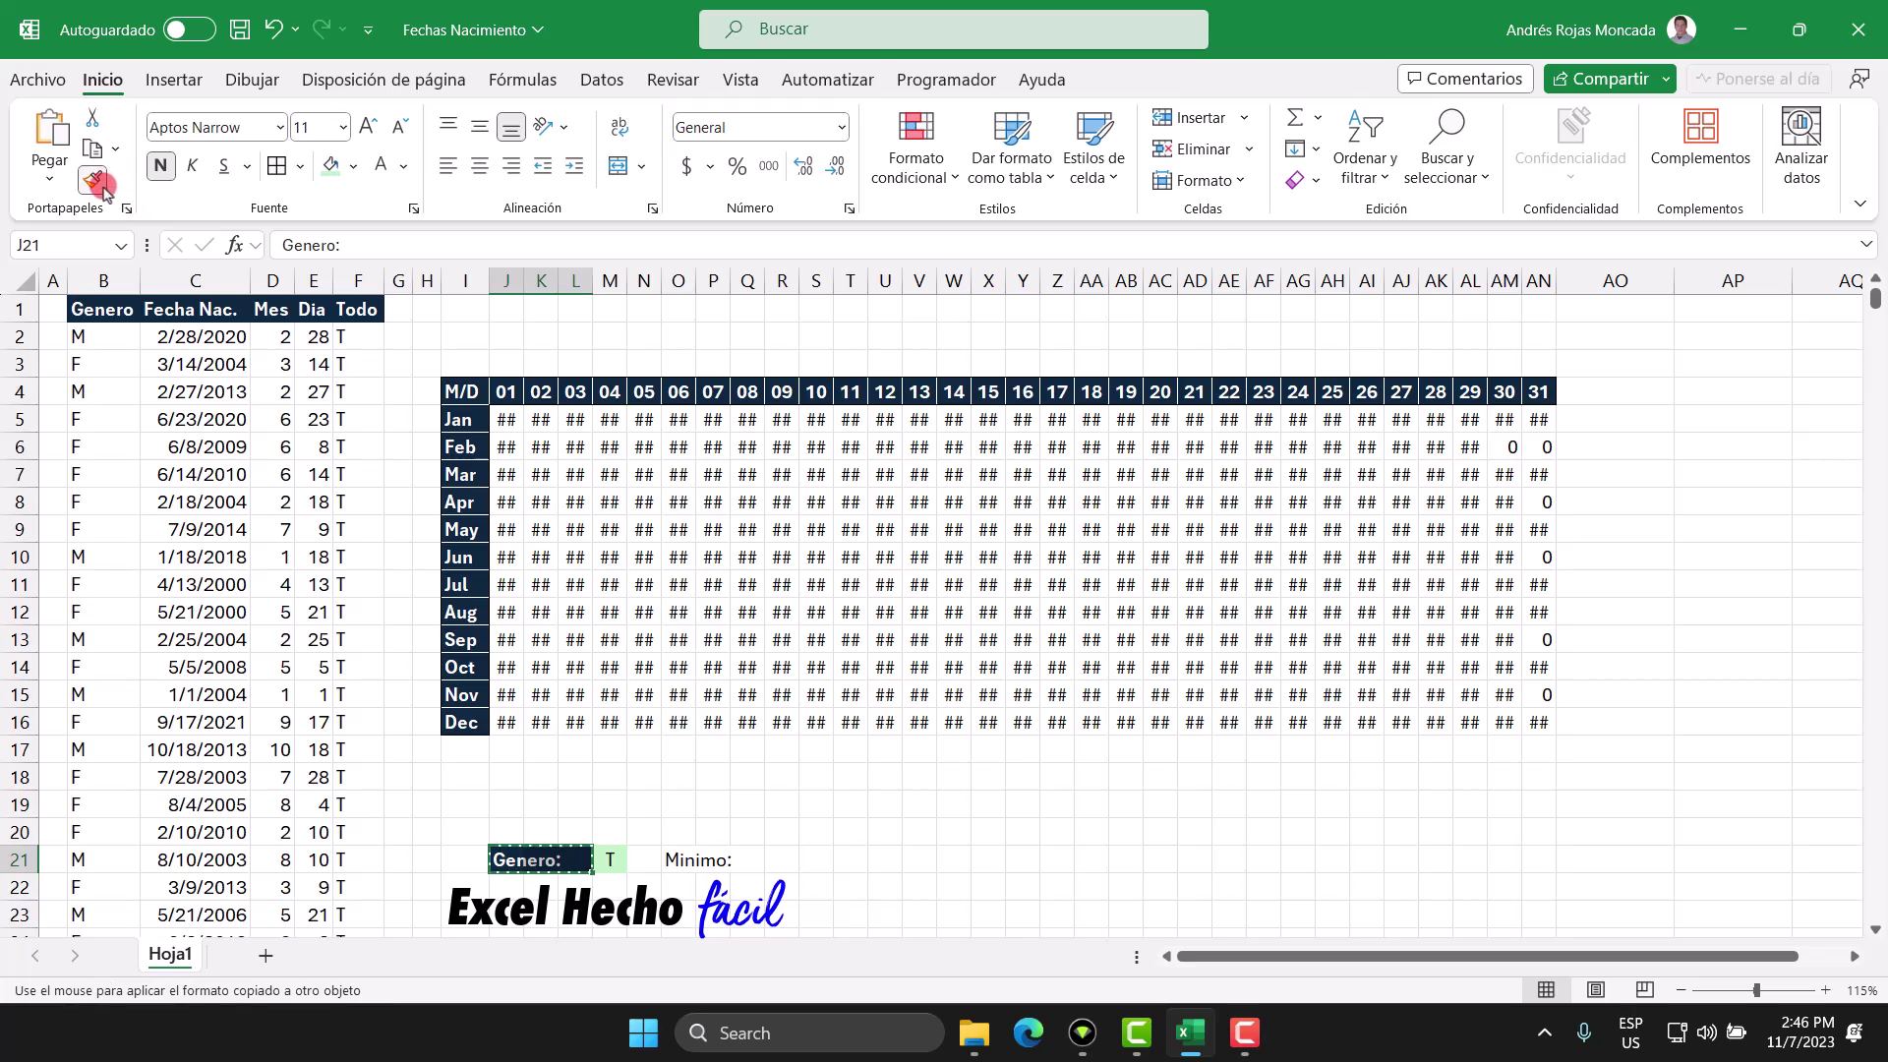
{"action": "left_click", "coordinate": [681, 857]}
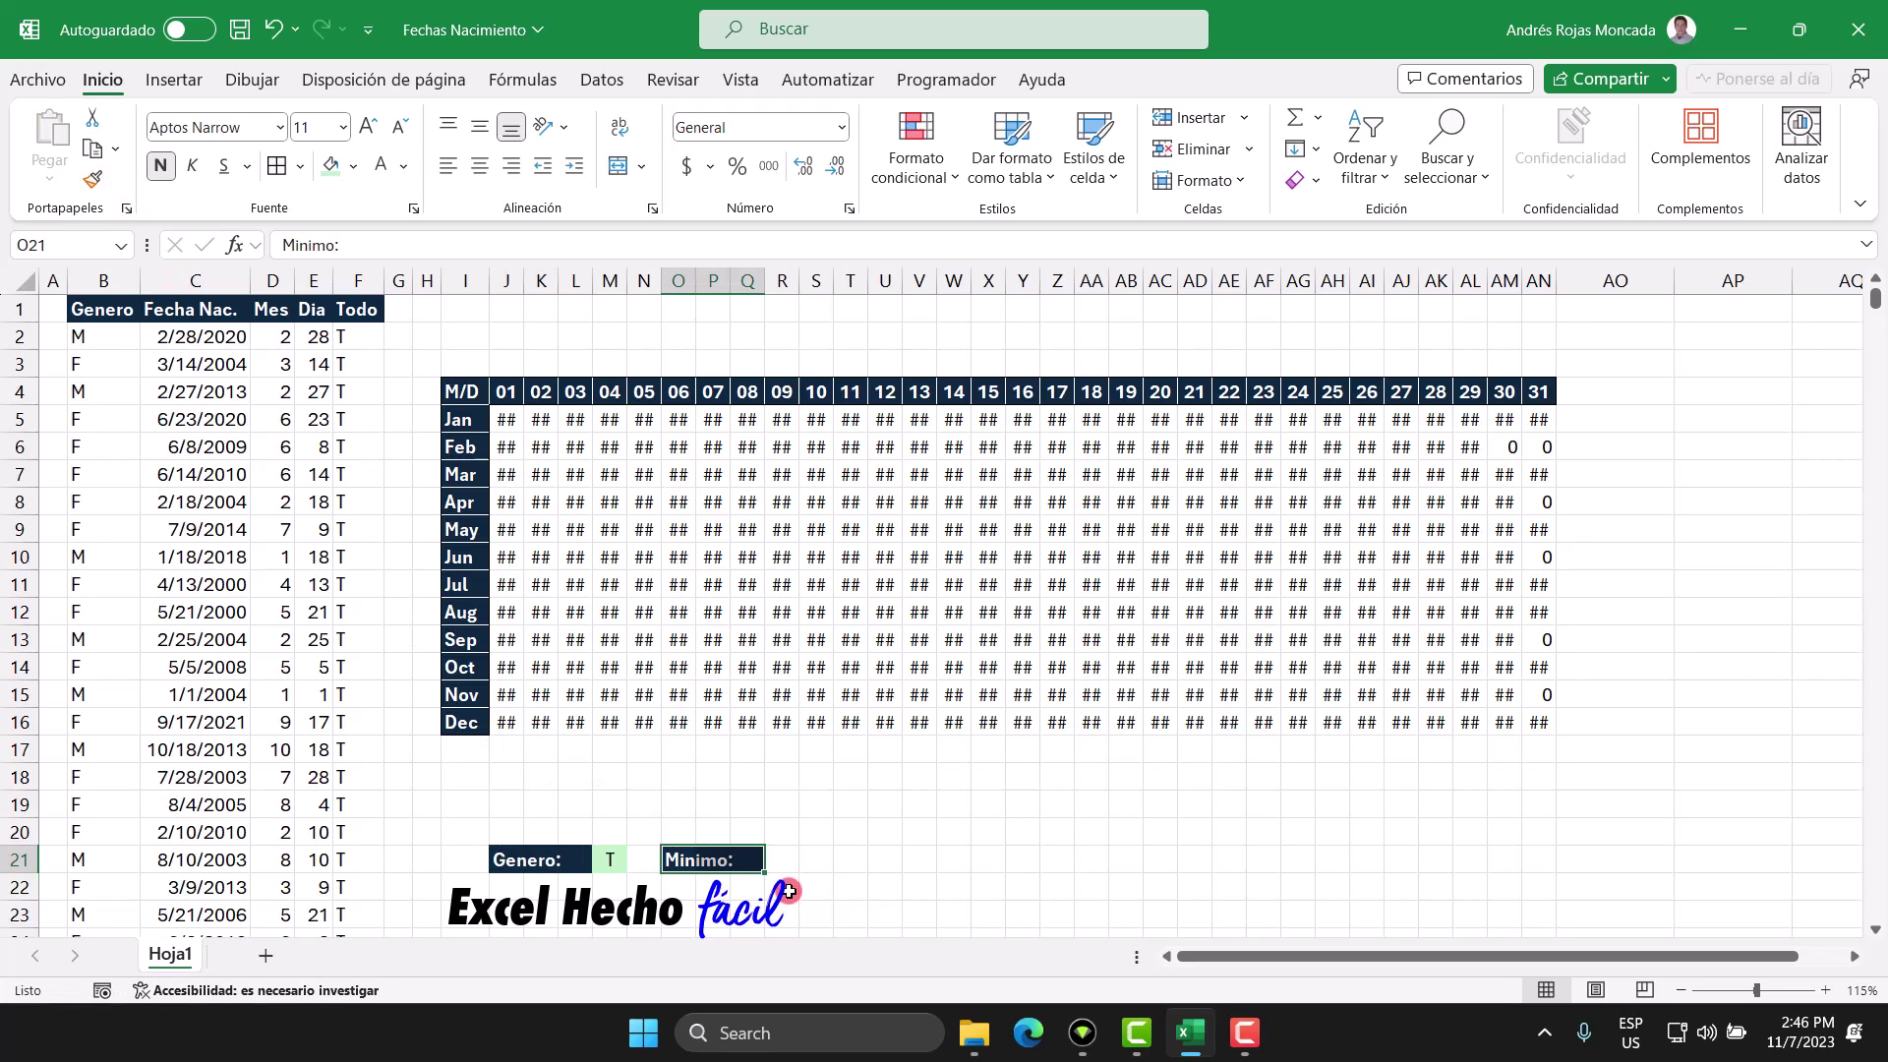
Merge cells R21:S21 beside the "Minimo:" label and fill them with light green
{"action": "left_click_drag", "start_coordinate": [784, 860], "coordinate": [818, 860]}
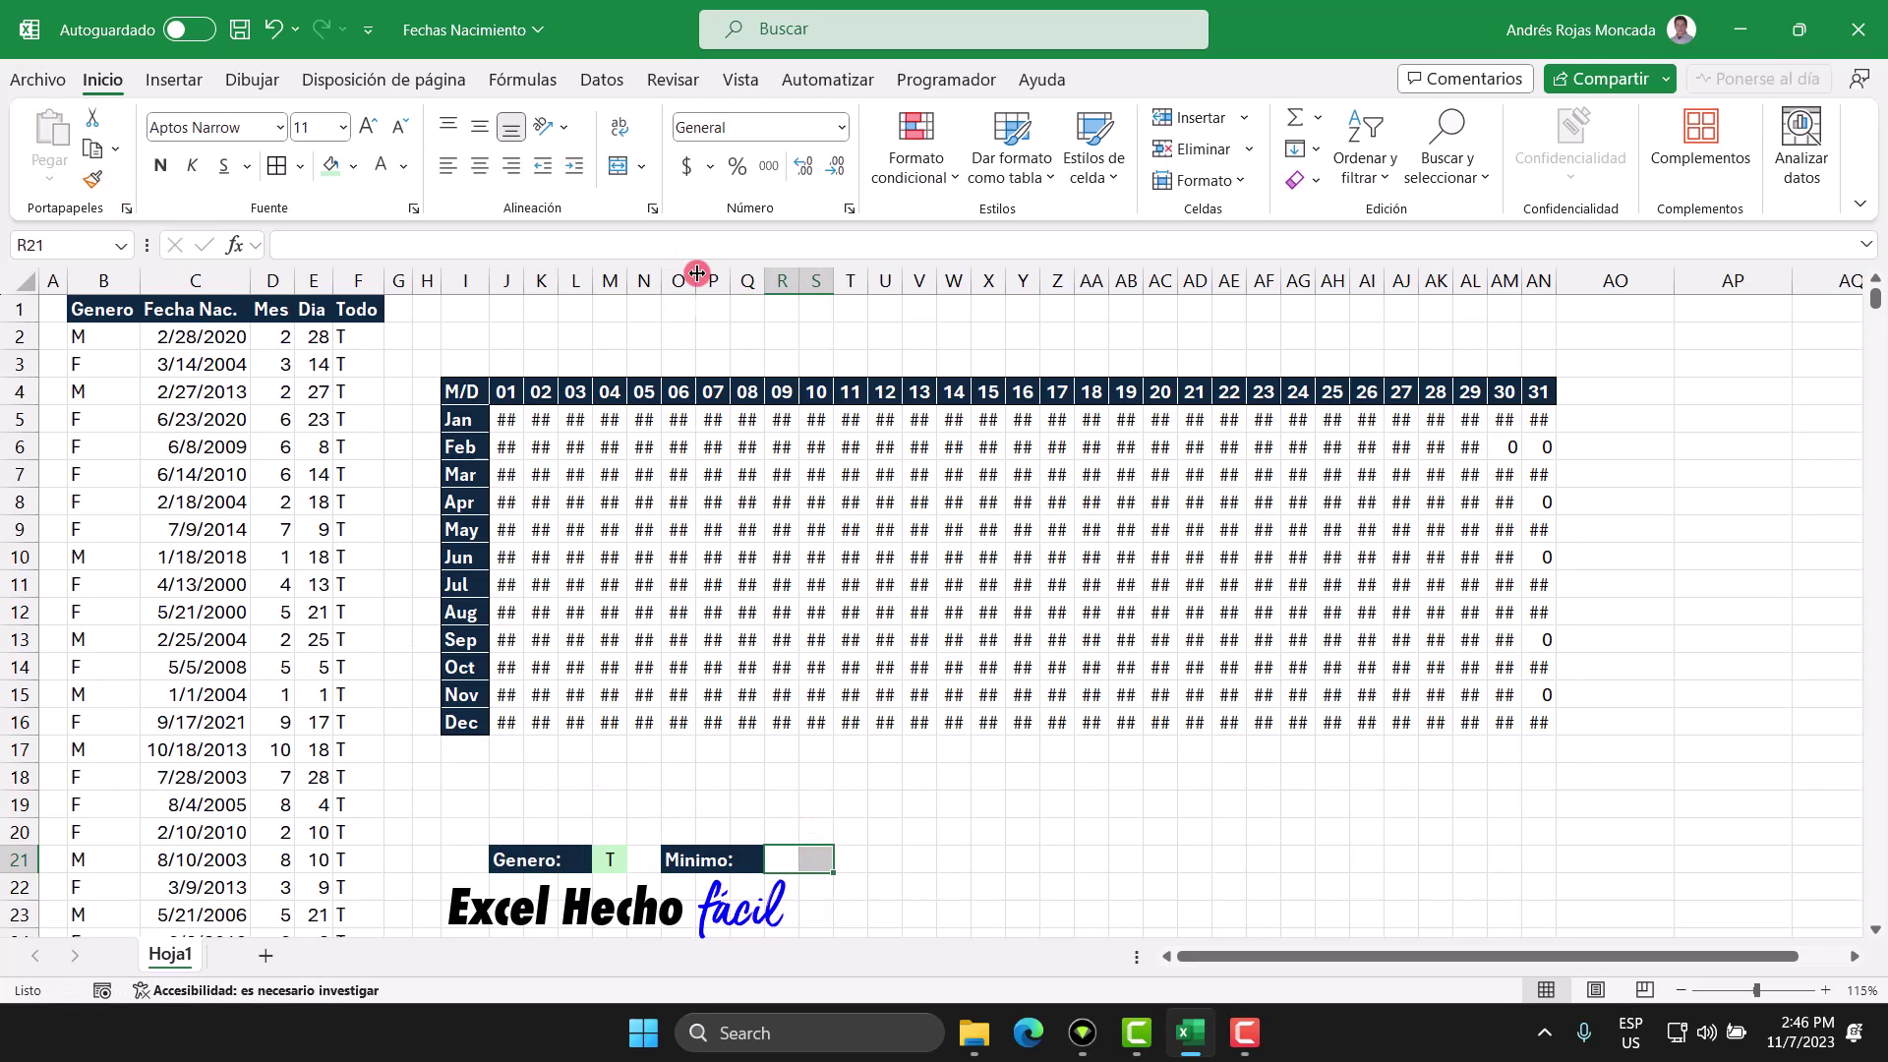
{"action": "left_click", "coordinate": [617, 165]}
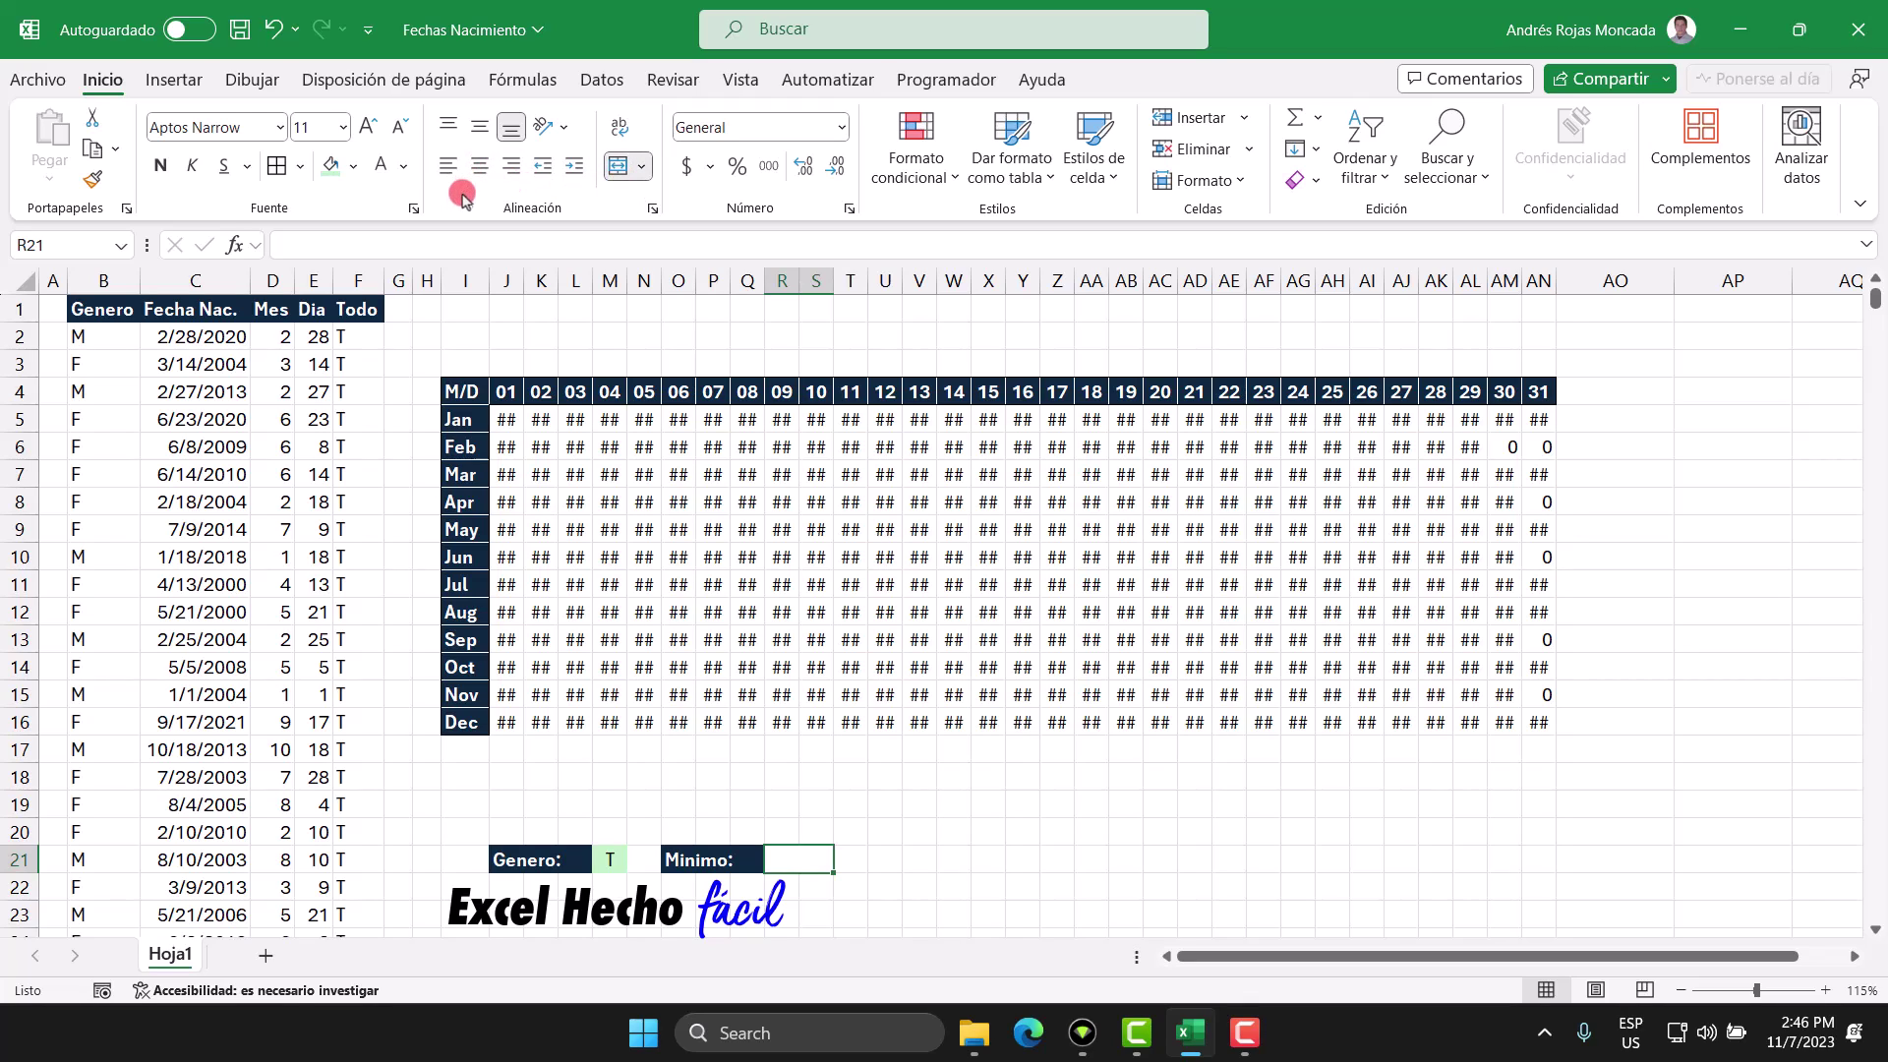
{"action": "left_click", "coordinate": [333, 167]}
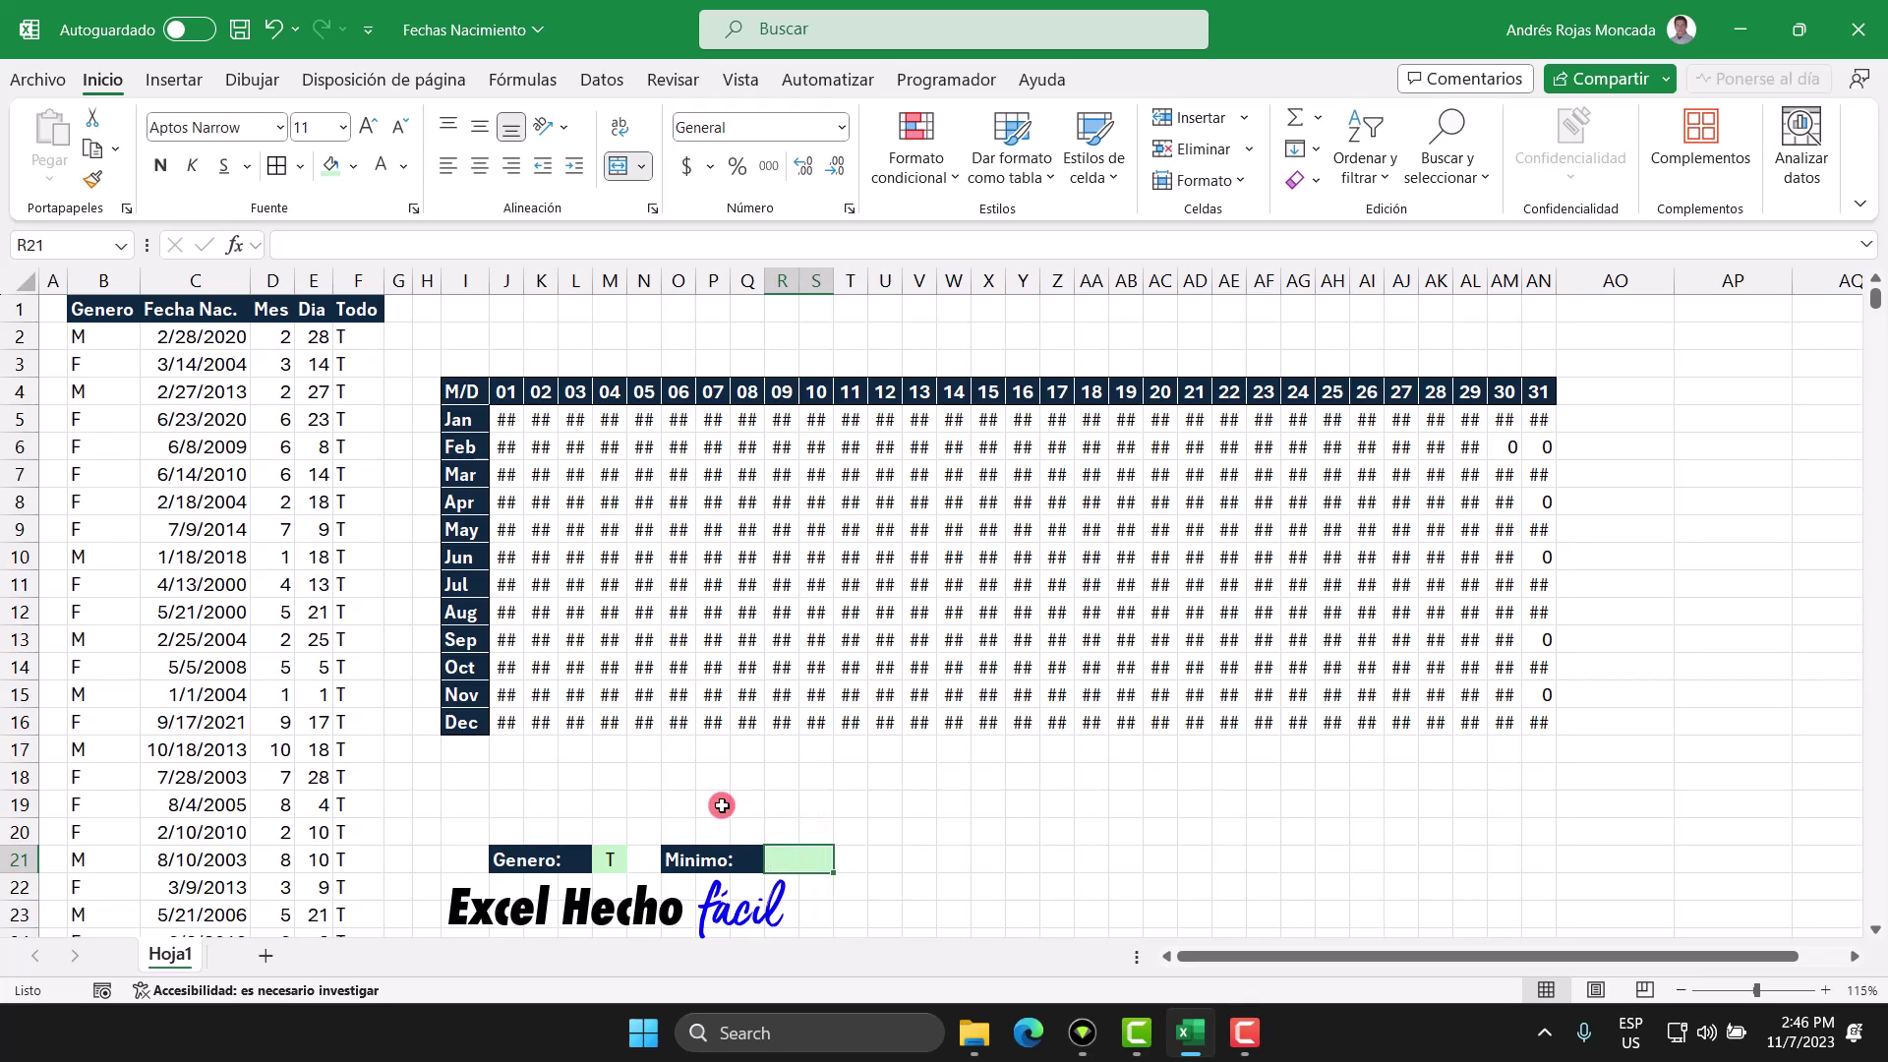
Enter =MIN(J5:AN16) in the merged cell R21
{"action": "type", "text": "=min"}
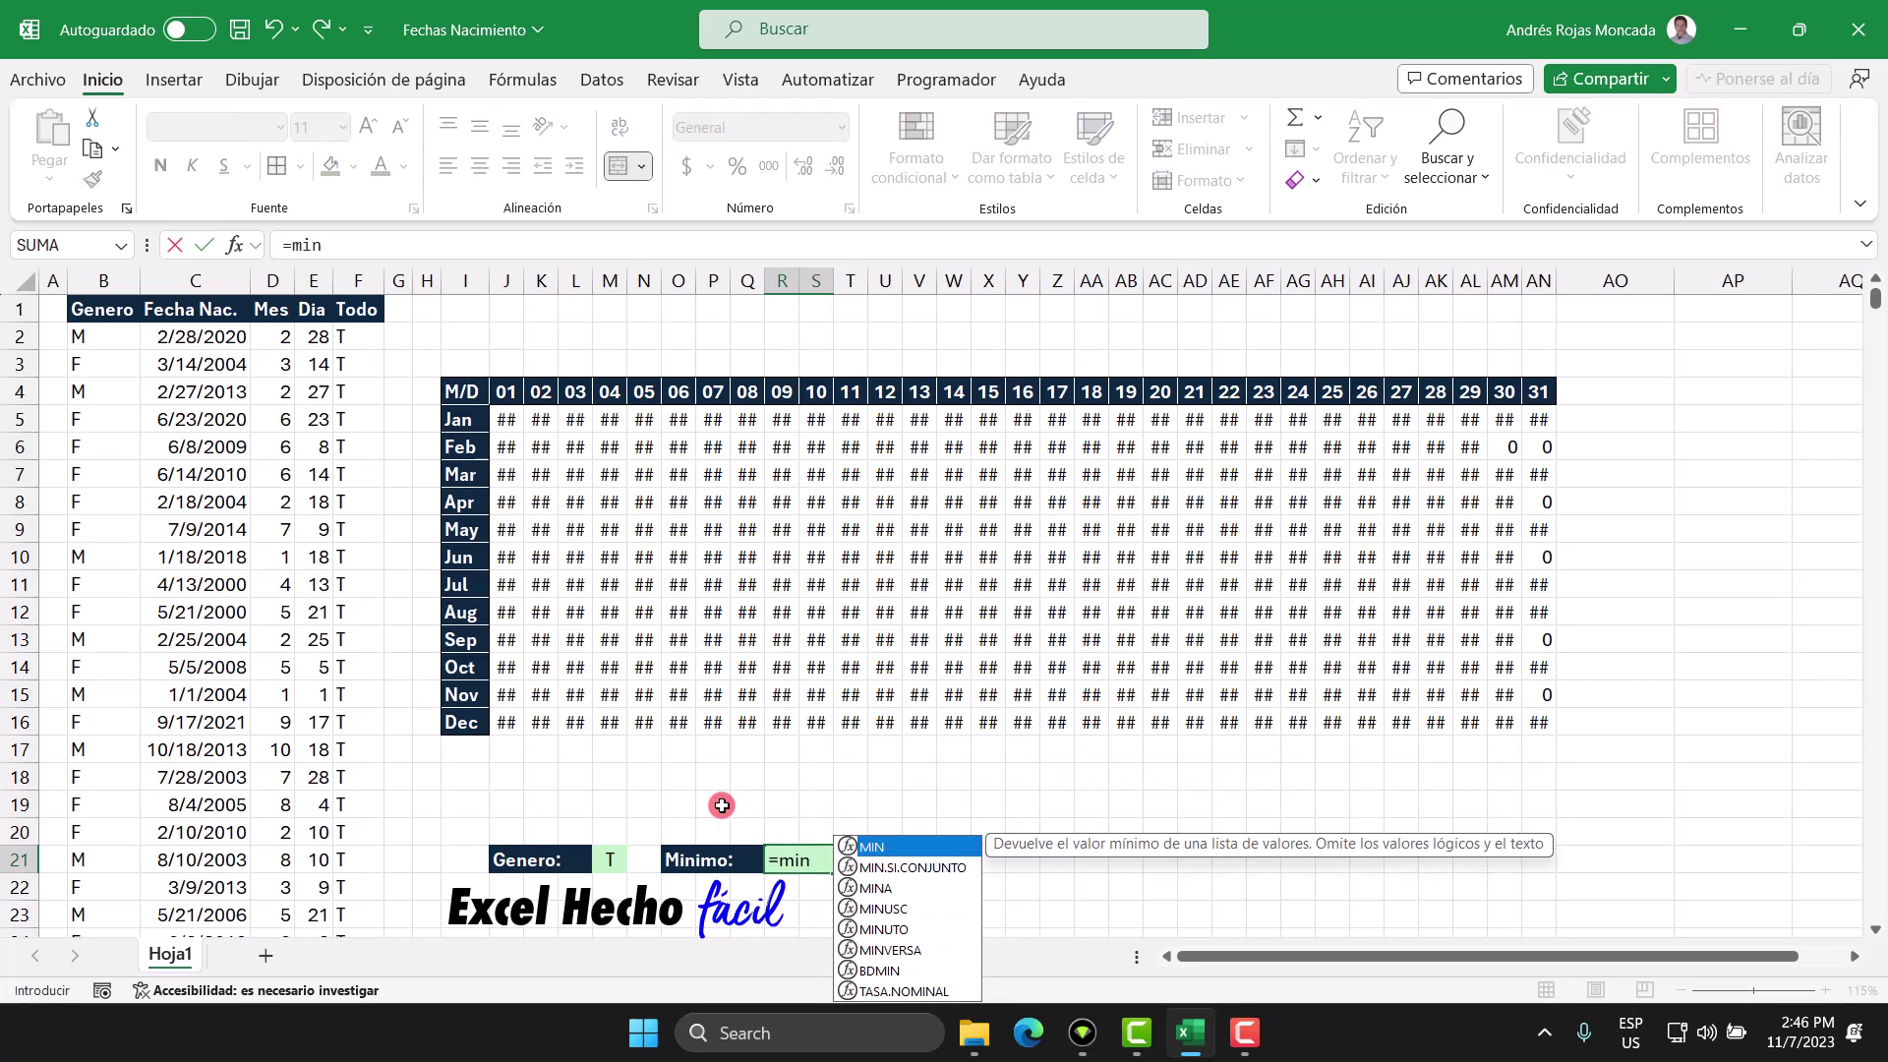
{"action": "key", "text": "Tab"}
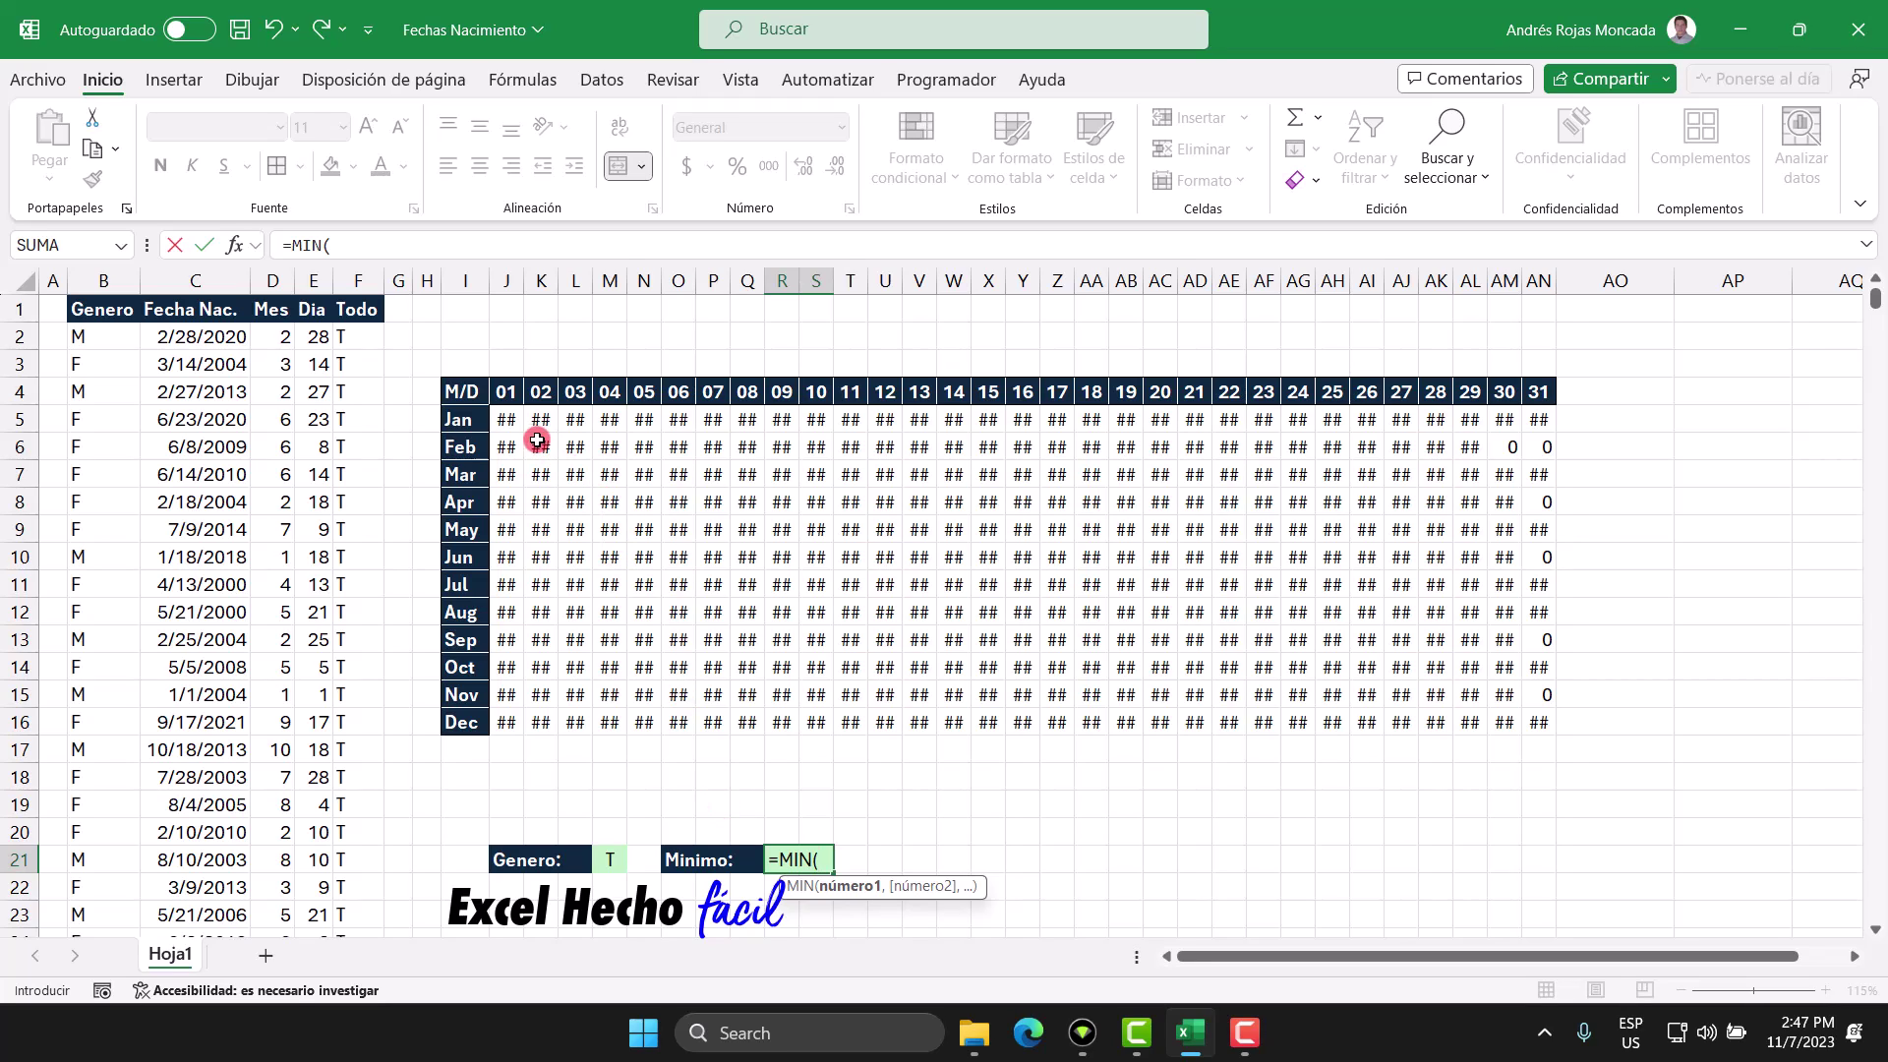
{"action": "left_click_drag", "start_coordinate": [505, 421], "coordinate": [1550, 726]}
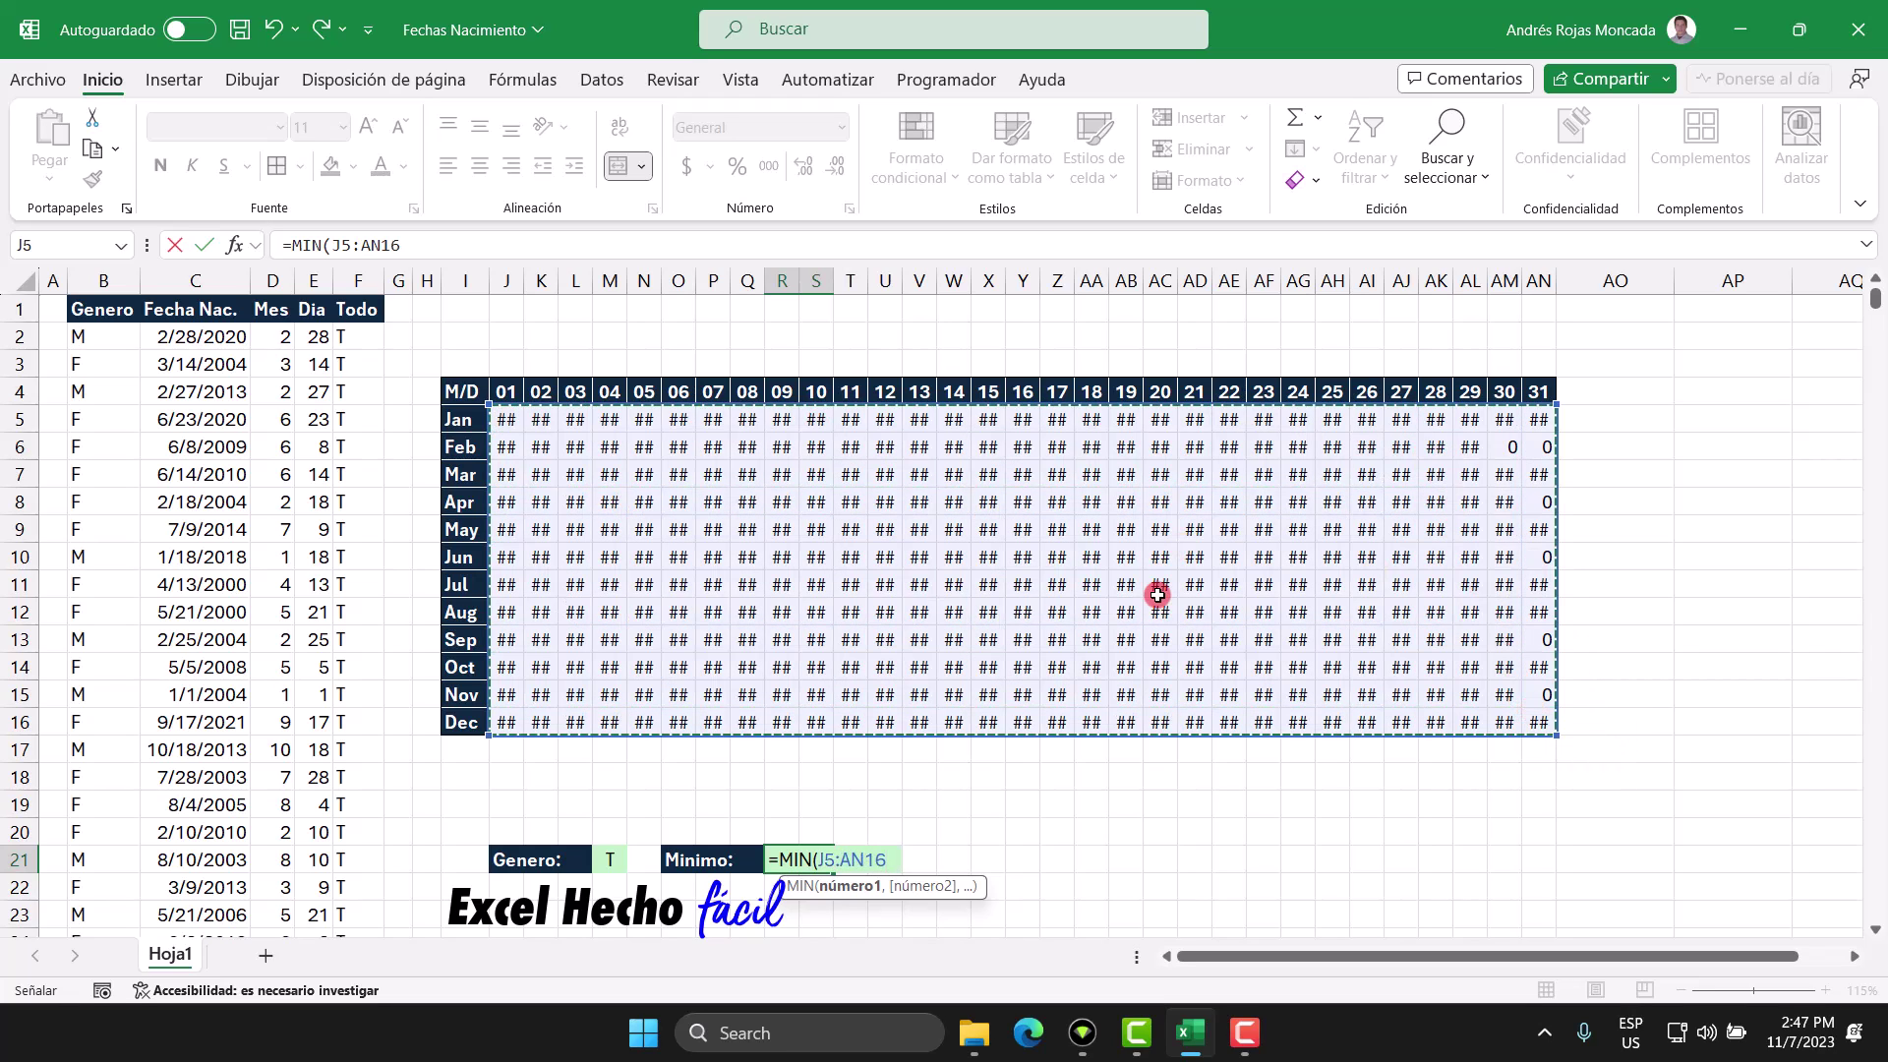
{"action": "type", "text": ")"}
{"action": "key", "text": "Return"}
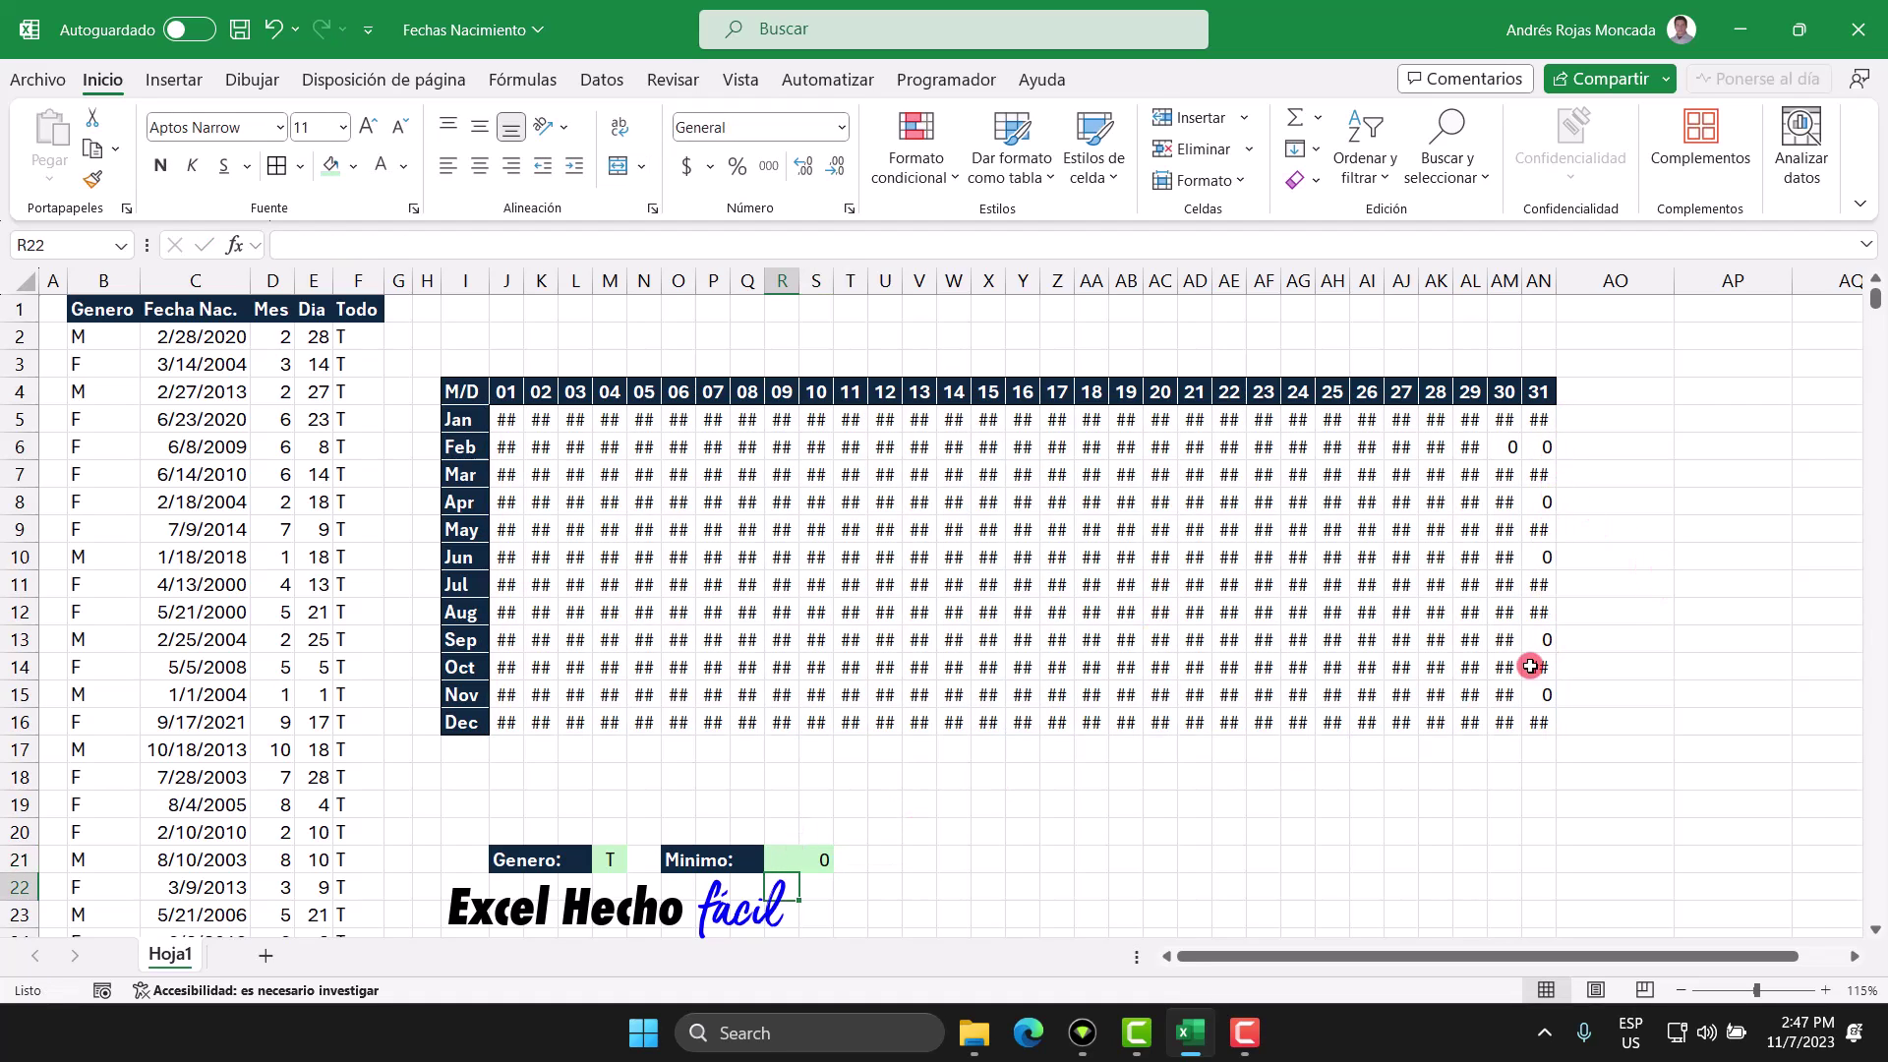
Reopen the MIN formula in R21 and clear its range argument
{"action": "left_click", "coordinate": [812, 855]}
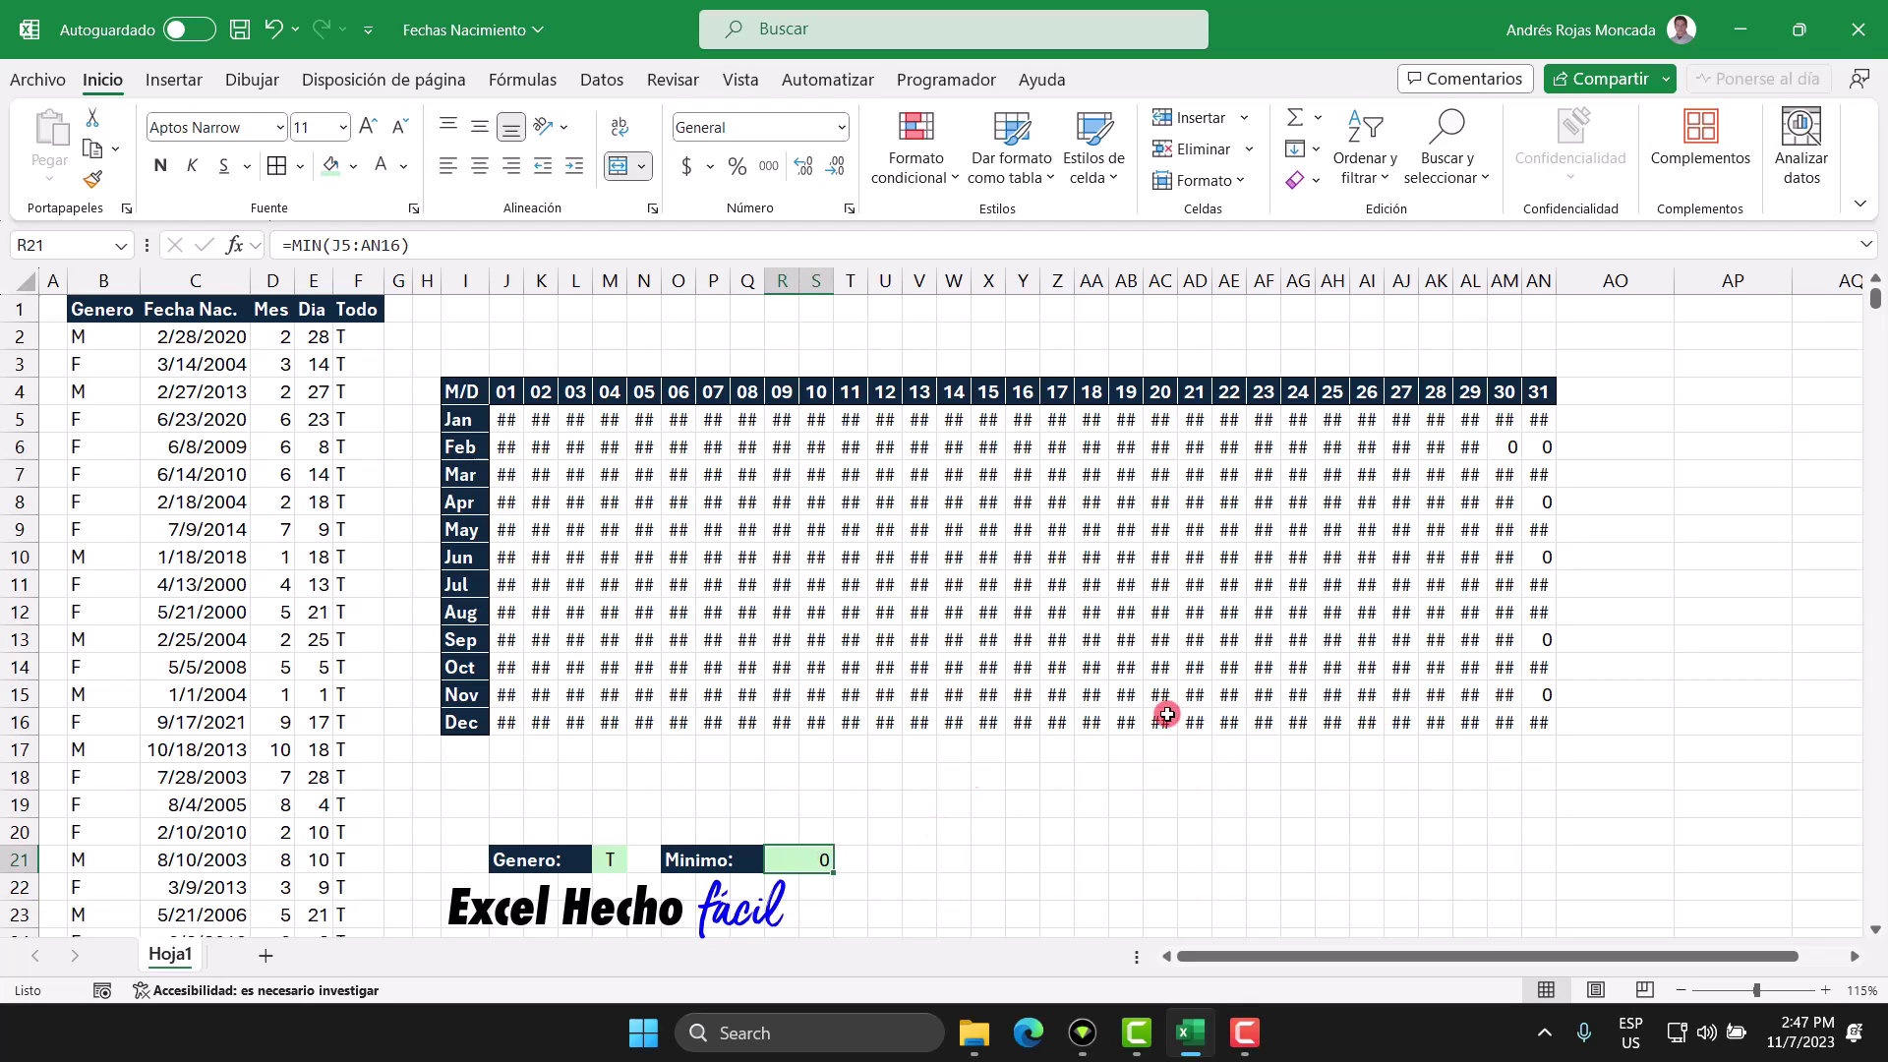
{"action": "key", "text": "F2"}
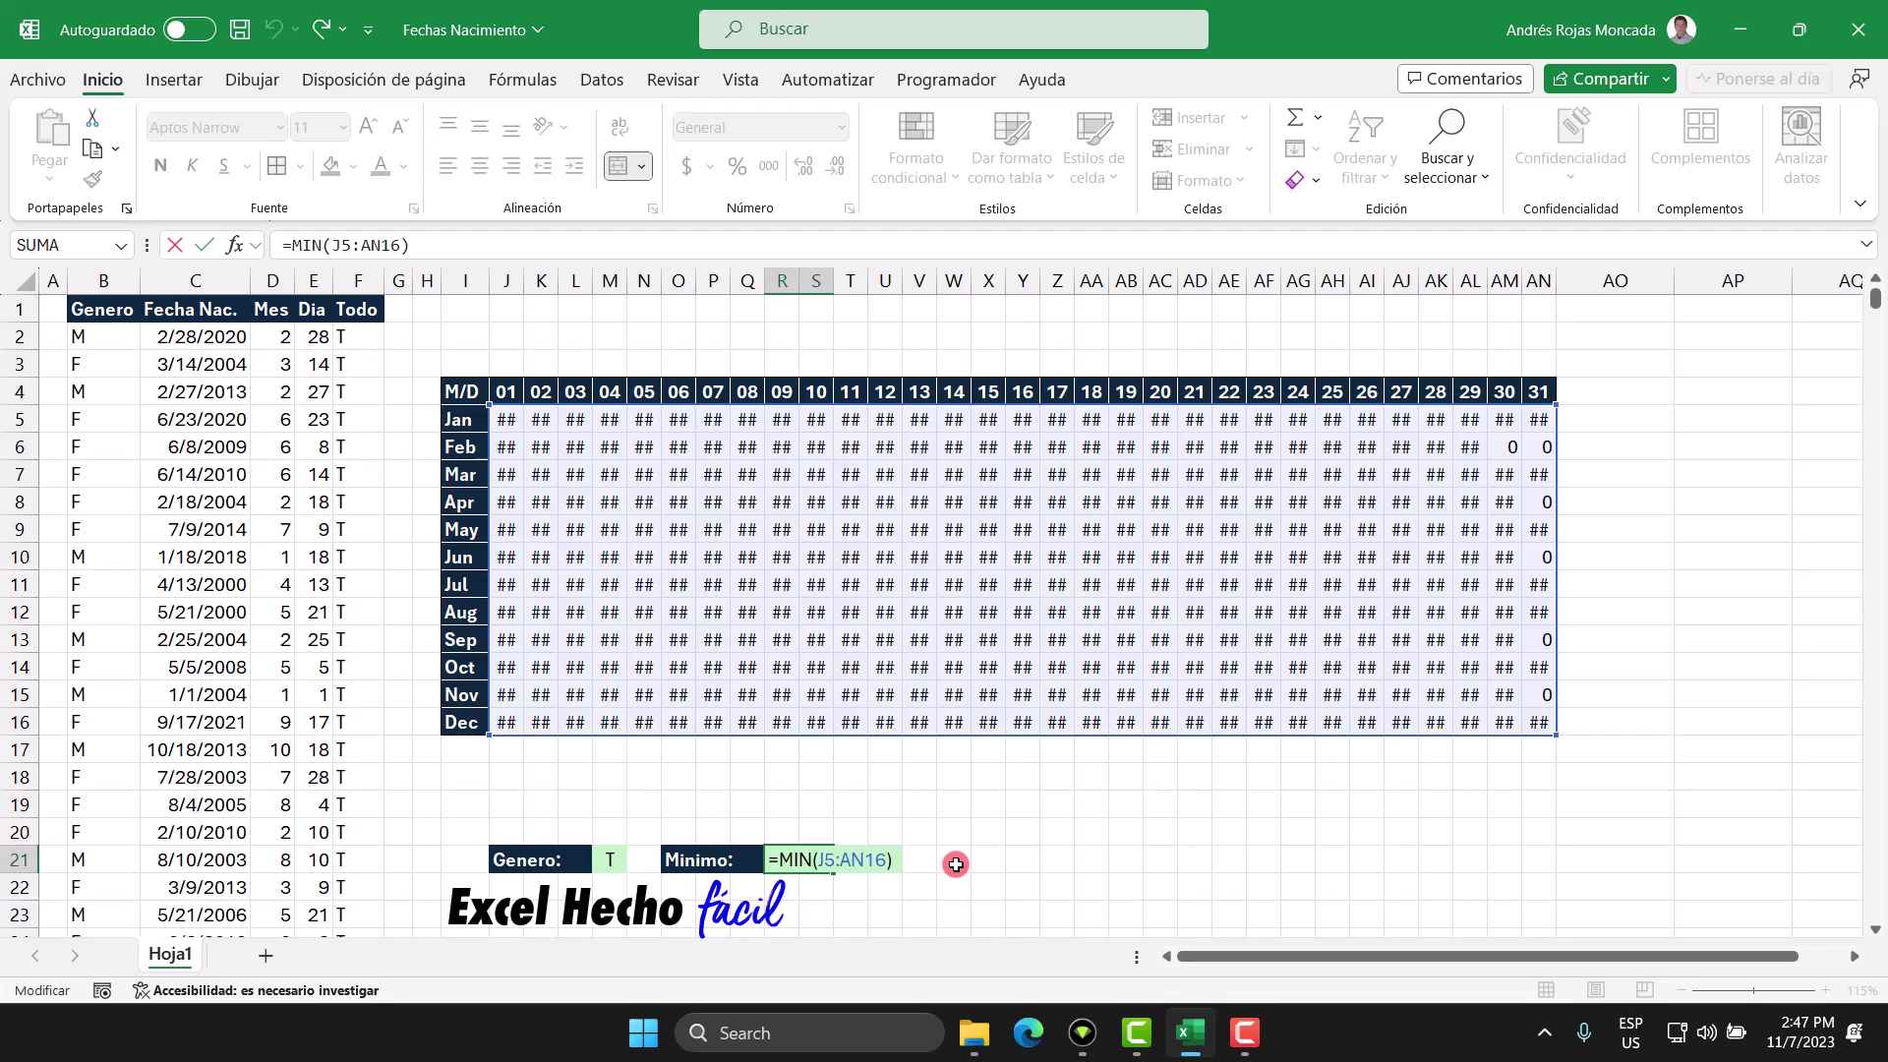
{"action": "key", "text": "BackSpace"}
{"action": "key", "text": "BackSpace"}
{"action": "key", "text": "BackSpace"}
{"action": "key", "text": "BackSpace"}
{"action": "key", "text": "BackSpace"}
{"action": "key", "text": "BackSpace"}
{"action": "type", "text": "(SI("}
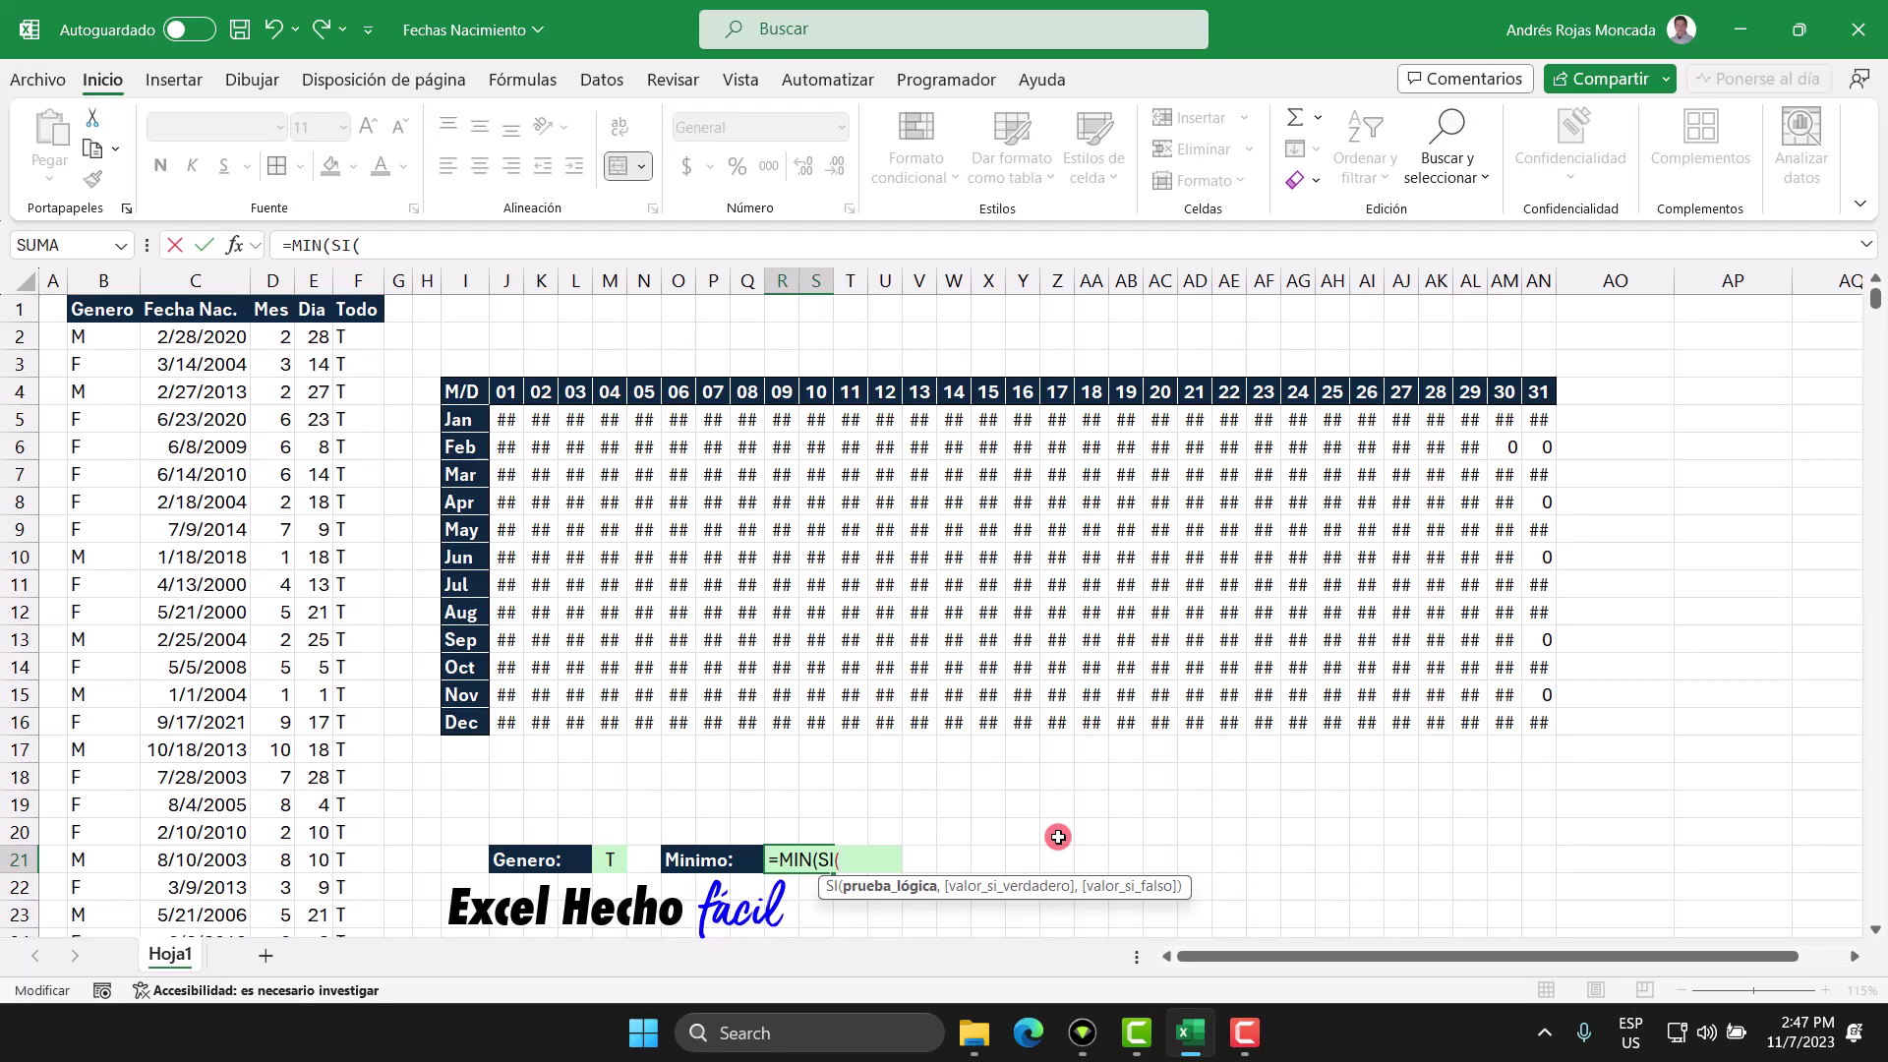
{"action": "key", "text": "BackSpace"}
{"action": "key", "text": "BackSpace"}
{"action": "key", "text": "BackSpace"}
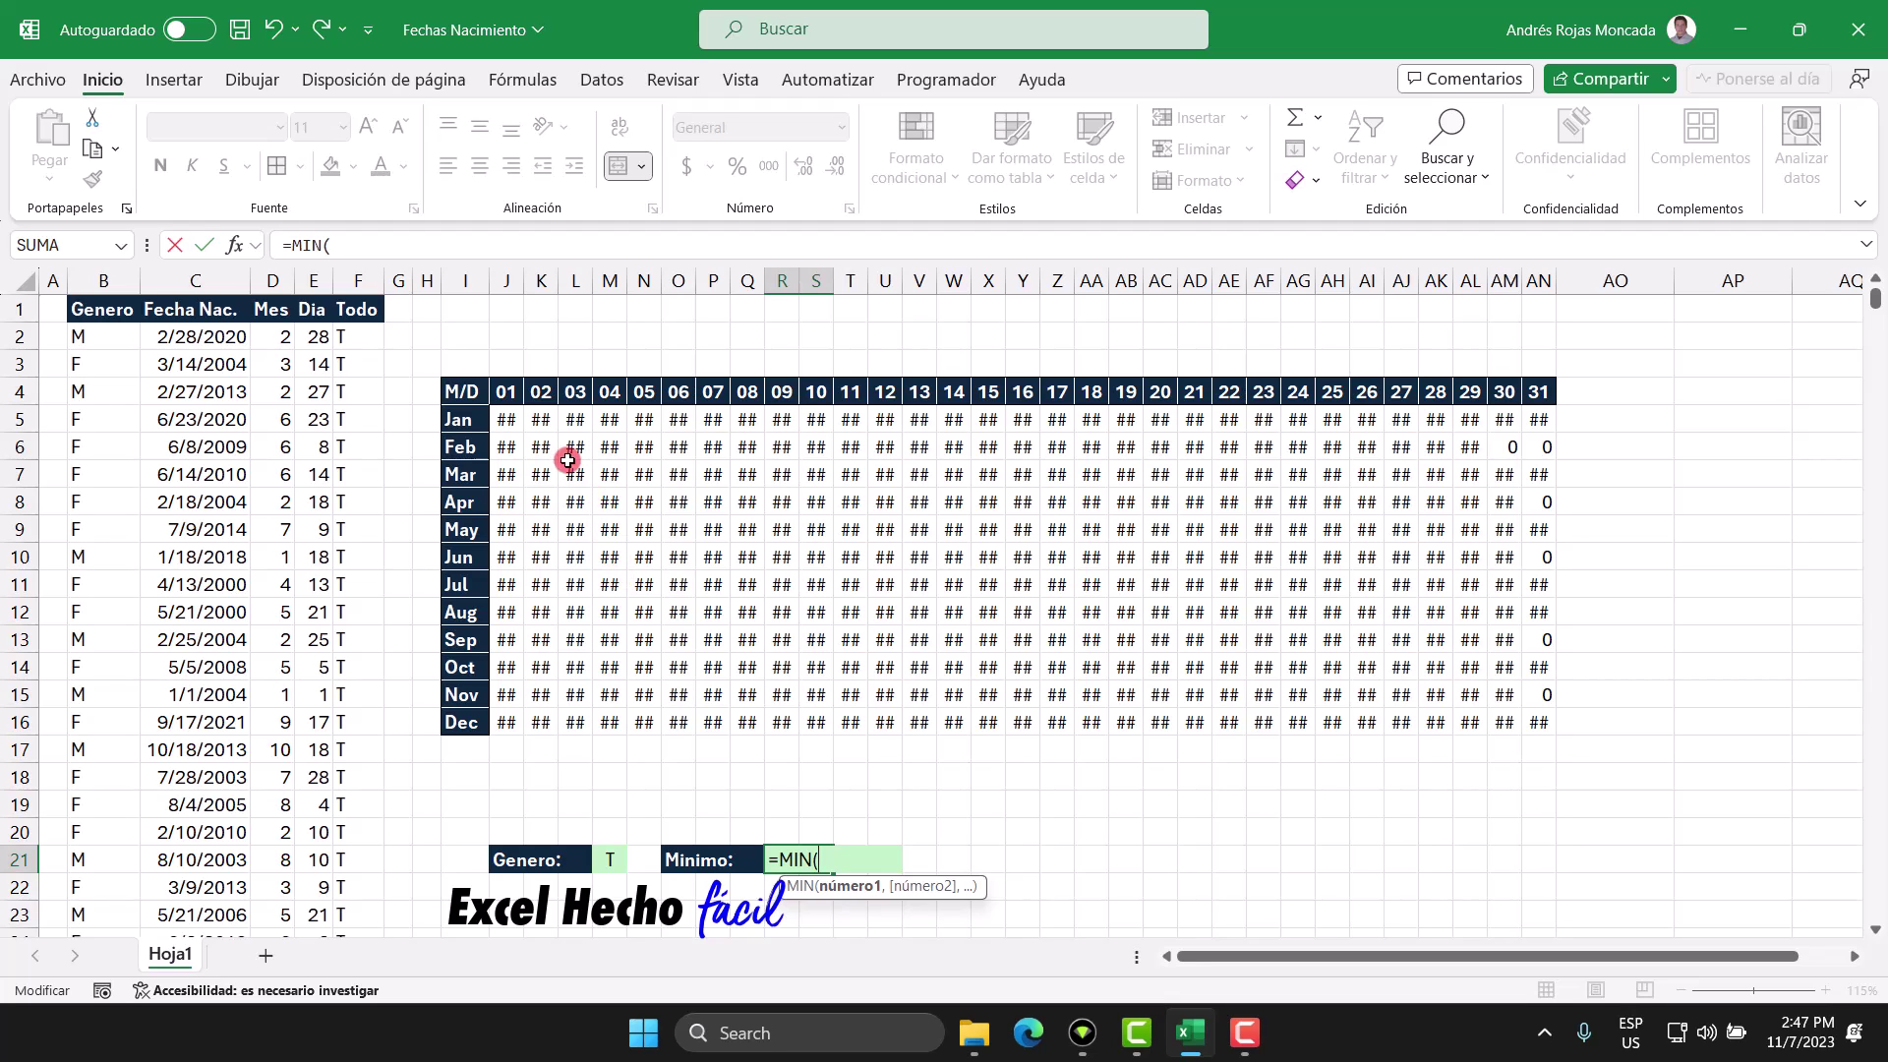
Add the ranges J5:AL16, AM5:AN5 and AM7:AN7 as arguments of the MIN formula in R21
{"action": "left_click_drag", "start_coordinate": [506, 420], "coordinate": [1464, 722]}
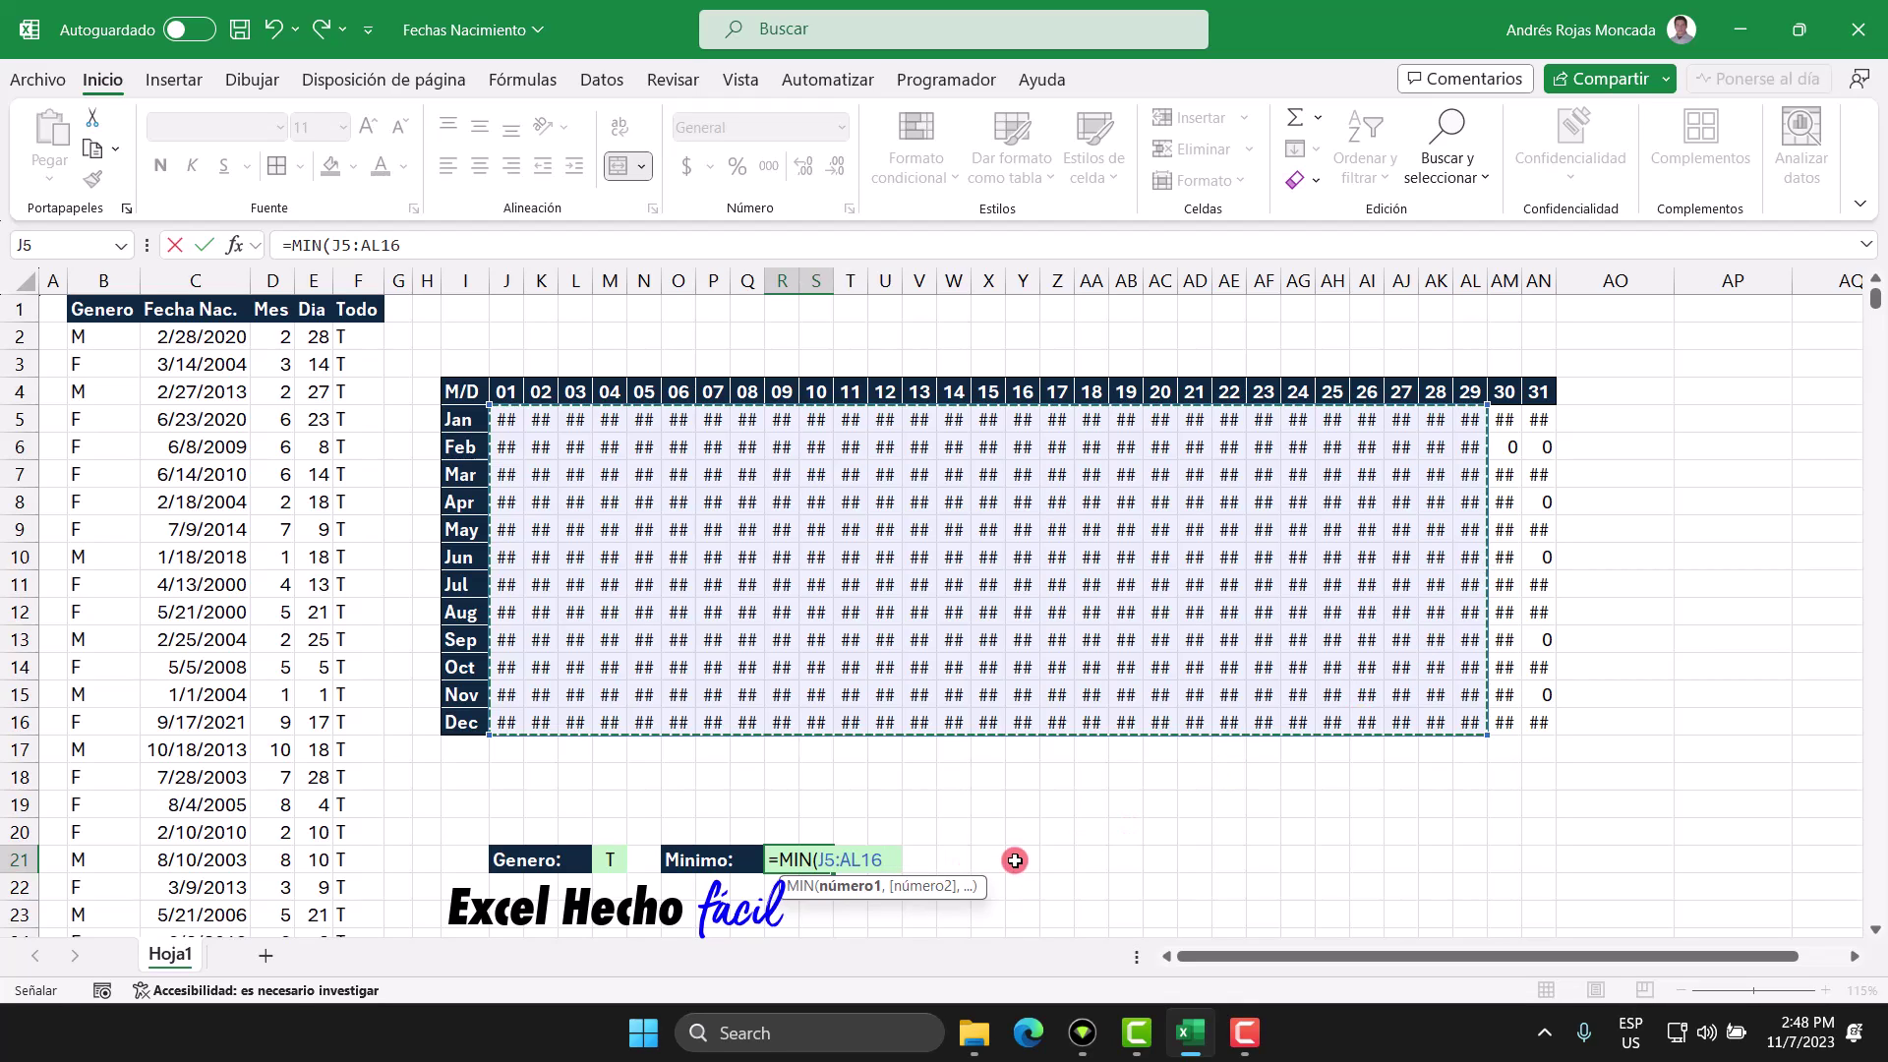
{"action": "type", "text": ","}
{"action": "left_click_drag", "start_coordinate": [1504, 420], "coordinate": [1537, 420]}
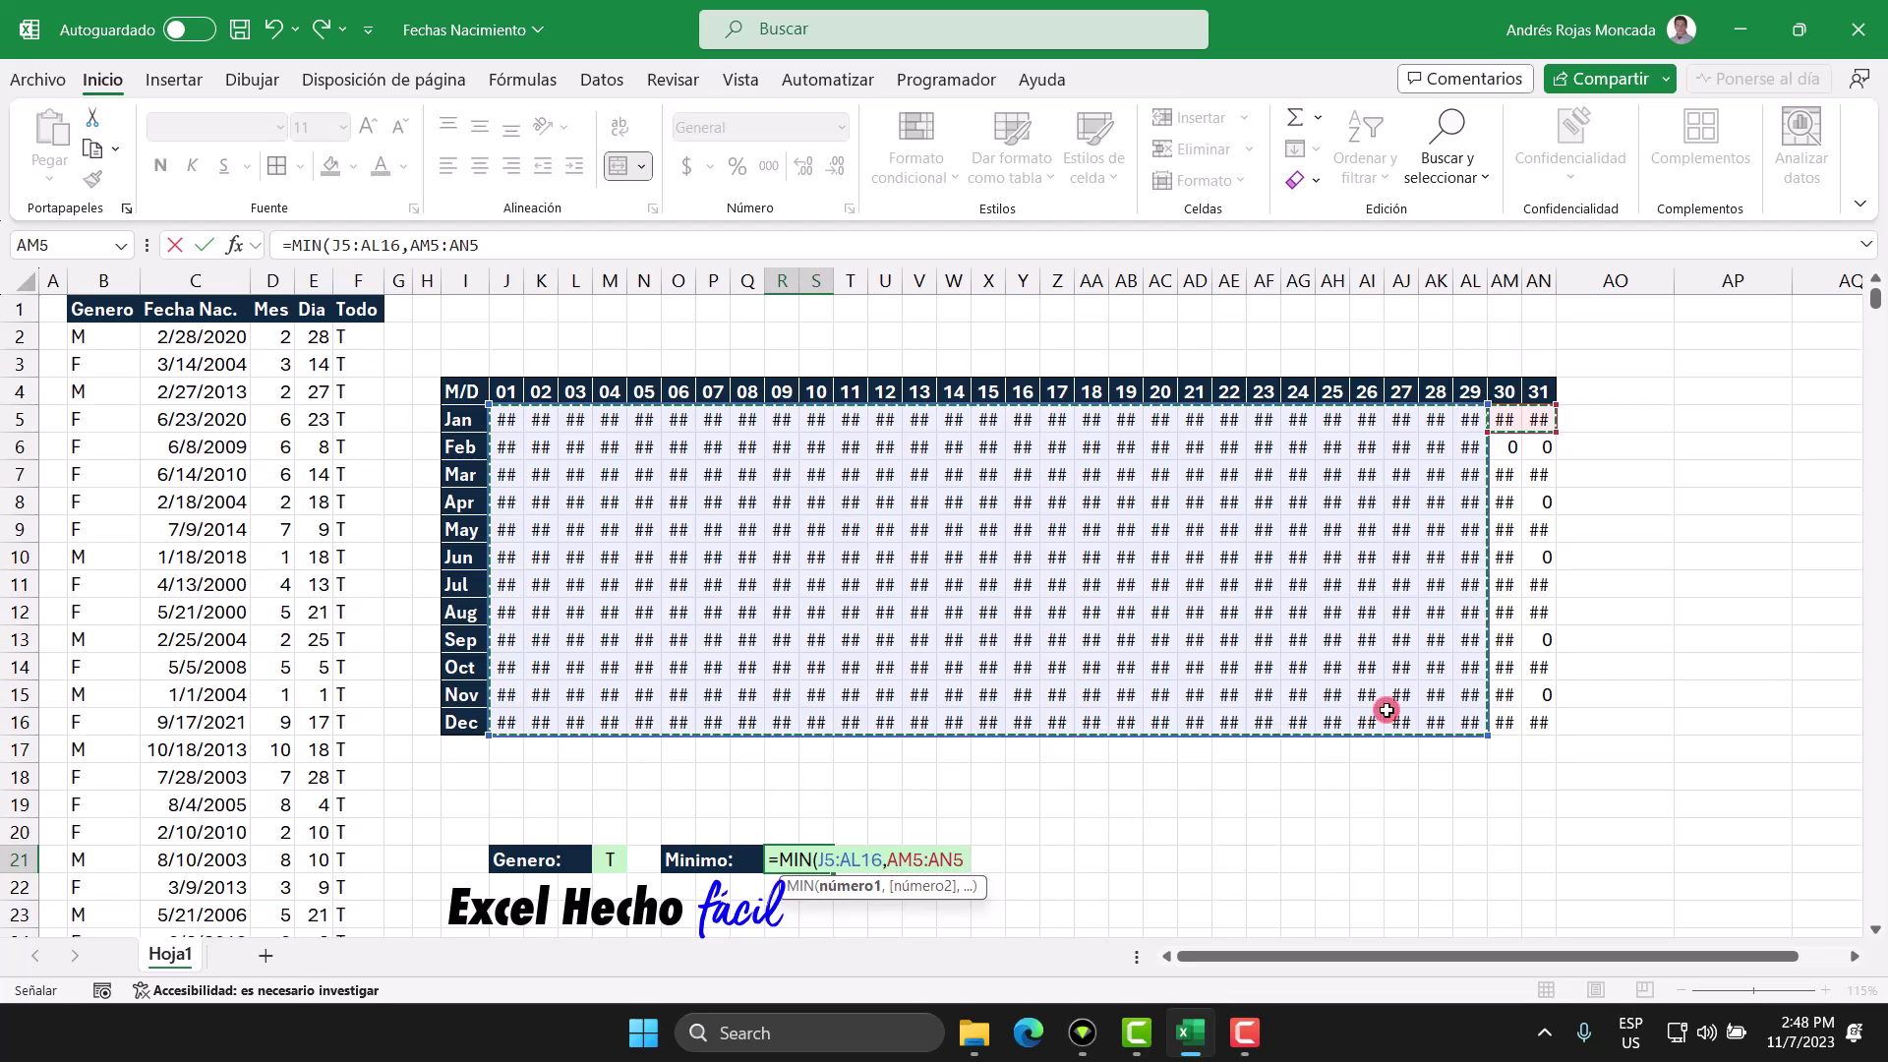
{"action": "type", "text": ","}
{"action": "left_click_drag", "start_coordinate": [1502, 475], "coordinate": [1538, 721]}
Extend the MIN arguments with the valid April to August dates: AM8, AM9:AN9, AM10, AM11:AN11 and AM12:AN12
{"action": "type", "text": ","}
{"action": "left_click", "coordinate": [1504, 502]}
{"action": "type", "text": ",AM8,"}
{"action": "left_click", "coordinate": [1504, 557]}
{"action": "type", "text": ","}
{"action": "type", "text": ","}
{"action": "type", "text": ","}
Complete the MIN formula in R21 with AM13, AM14:AN14, AM15 and AM16:AN16, and commit it
{"action": "left_click", "coordinate": [1504, 639]}
{"action": "type", "text": ",AM8,"}
{"action": "left_click", "coordinate": [1504, 696]}
{"action": "type", "text": ","}
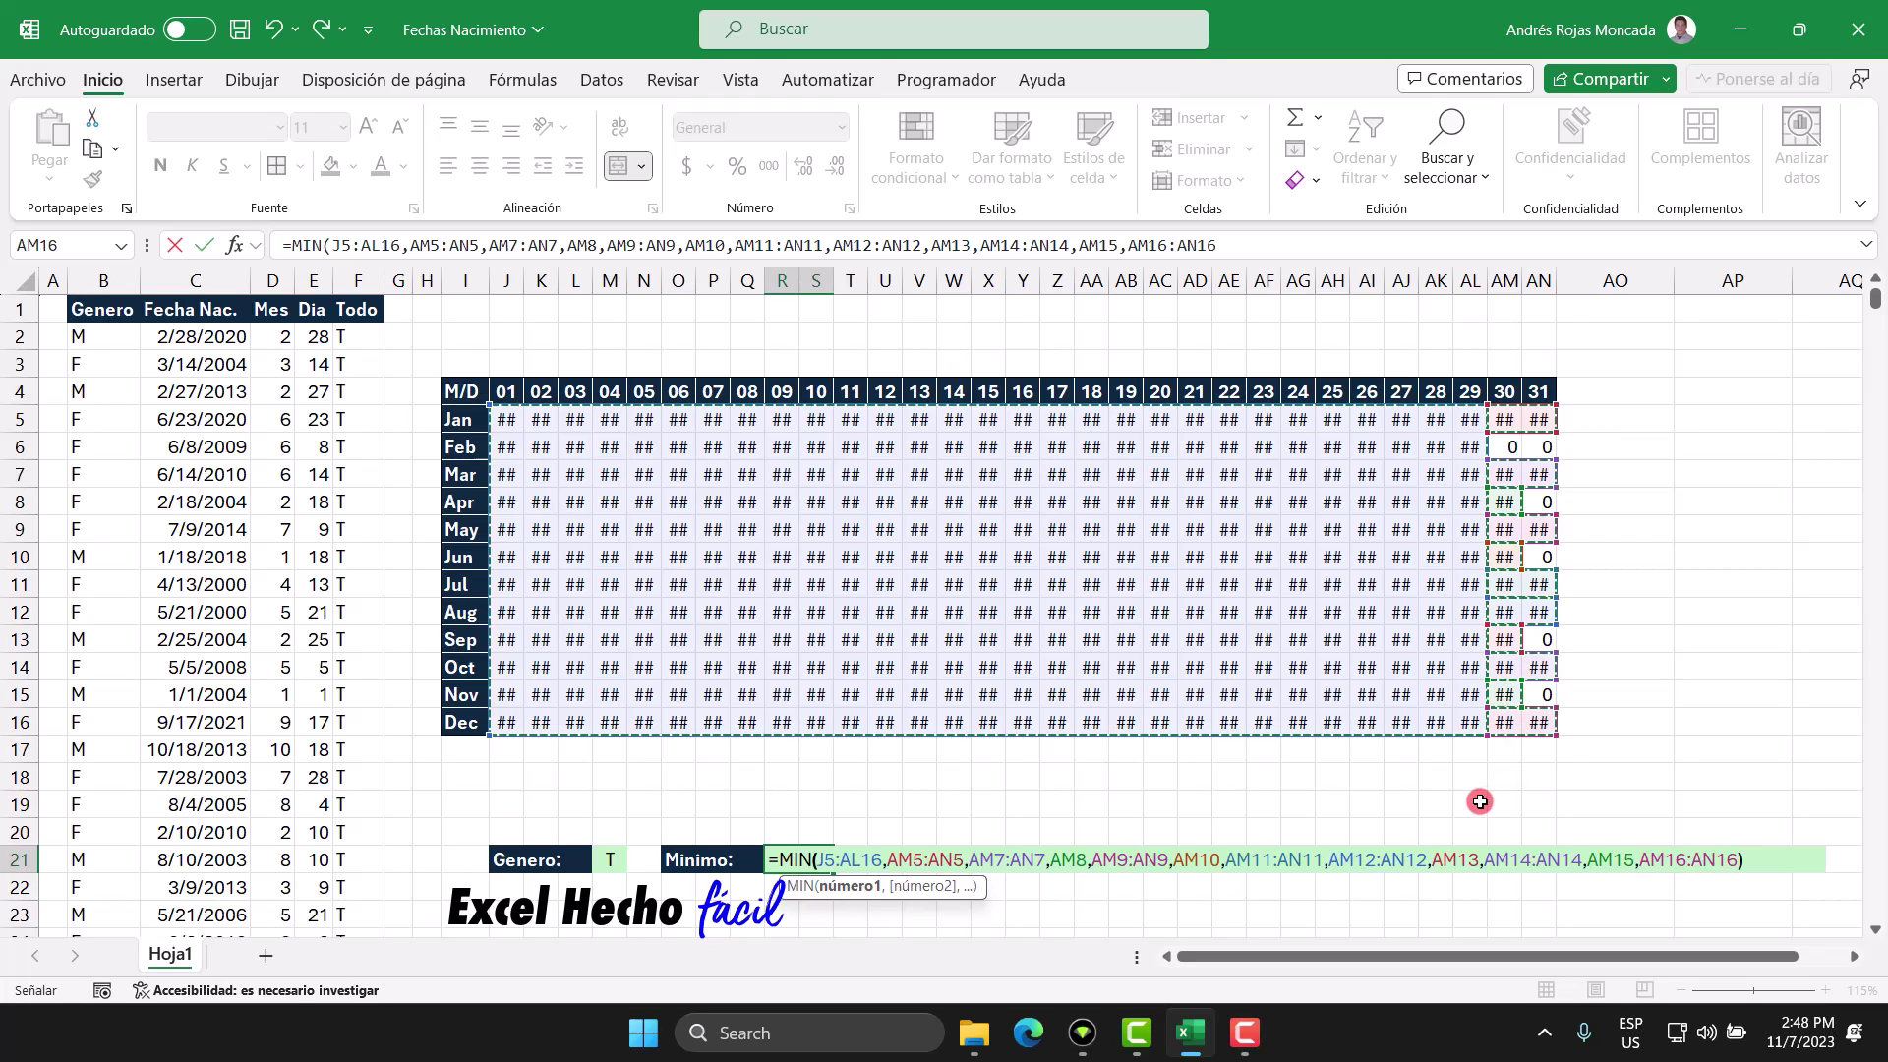
{"action": "type", "text": ")"}
{"action": "key", "text": "Return"}
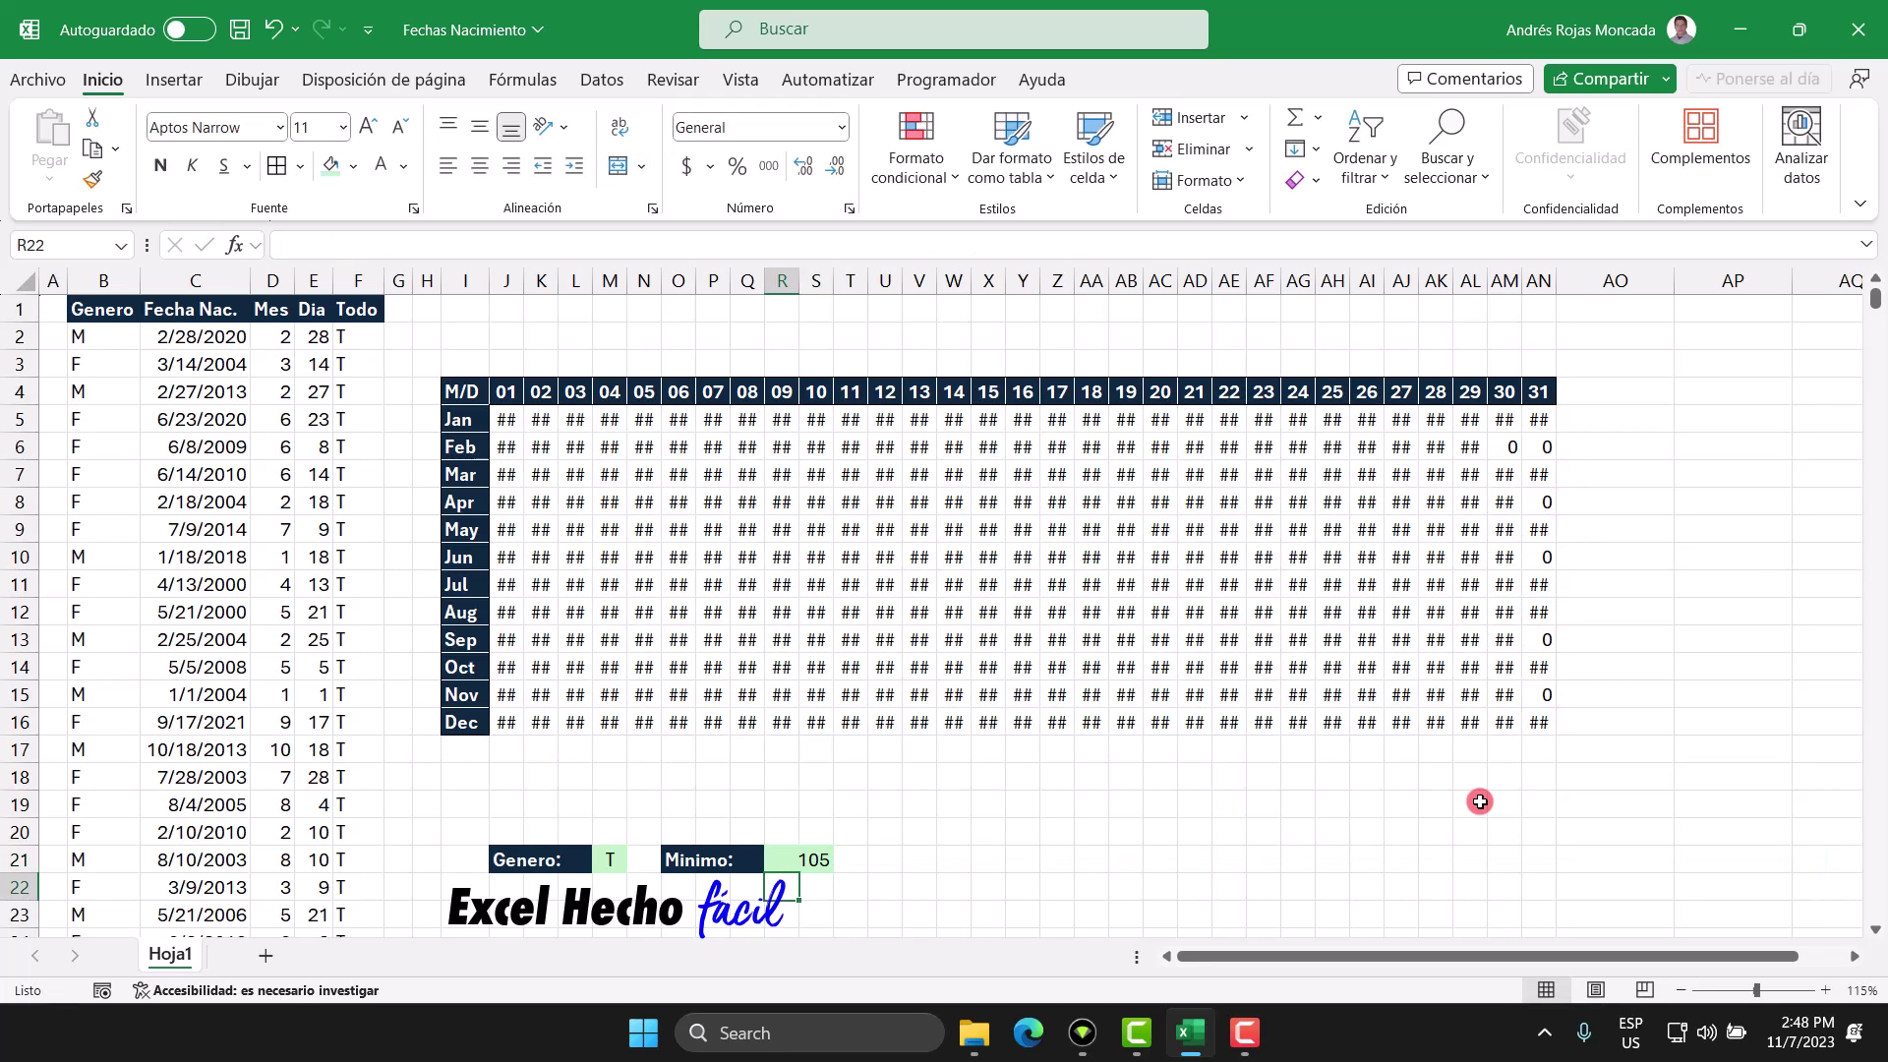
{"action": "left_click", "coordinate": [822, 864]}
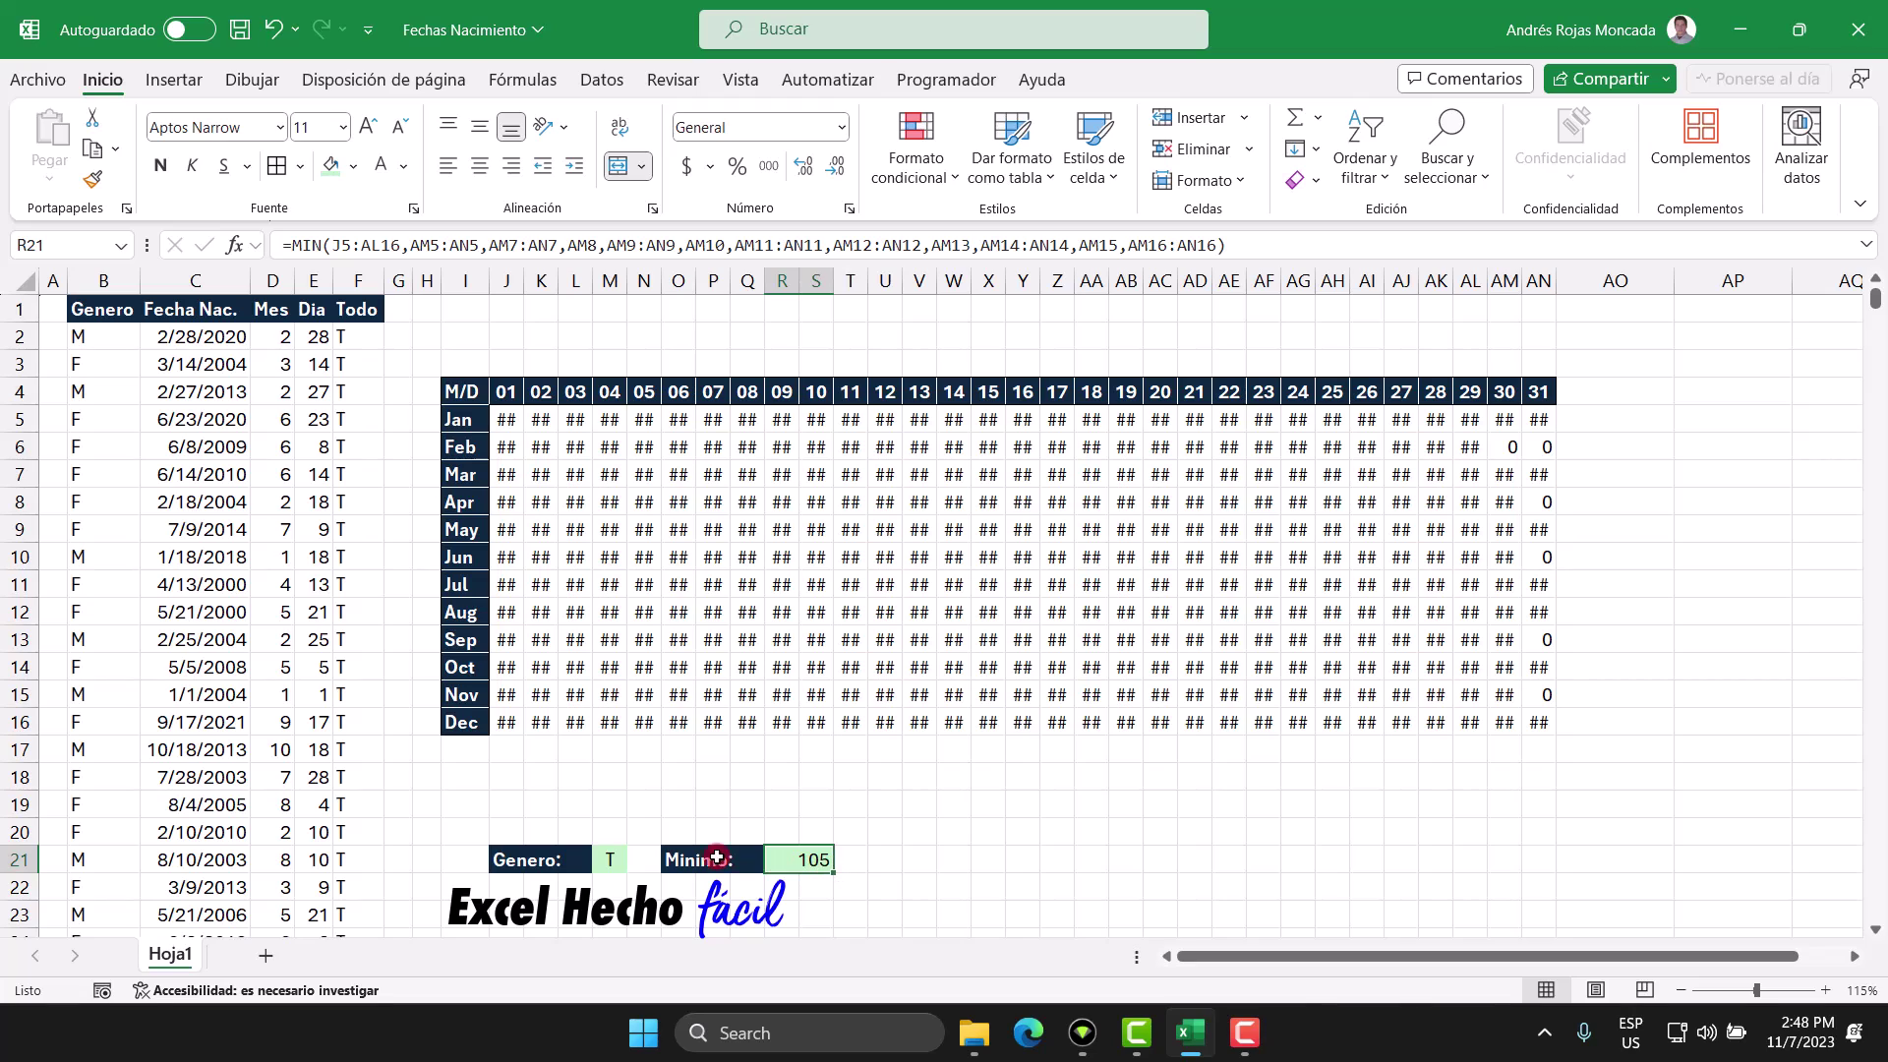
Duplicate the Minimo label and result block from O21:S21 to U21 and AA21
{"action": "left_click_drag", "start_coordinate": [675, 862], "coordinate": [811, 867]}
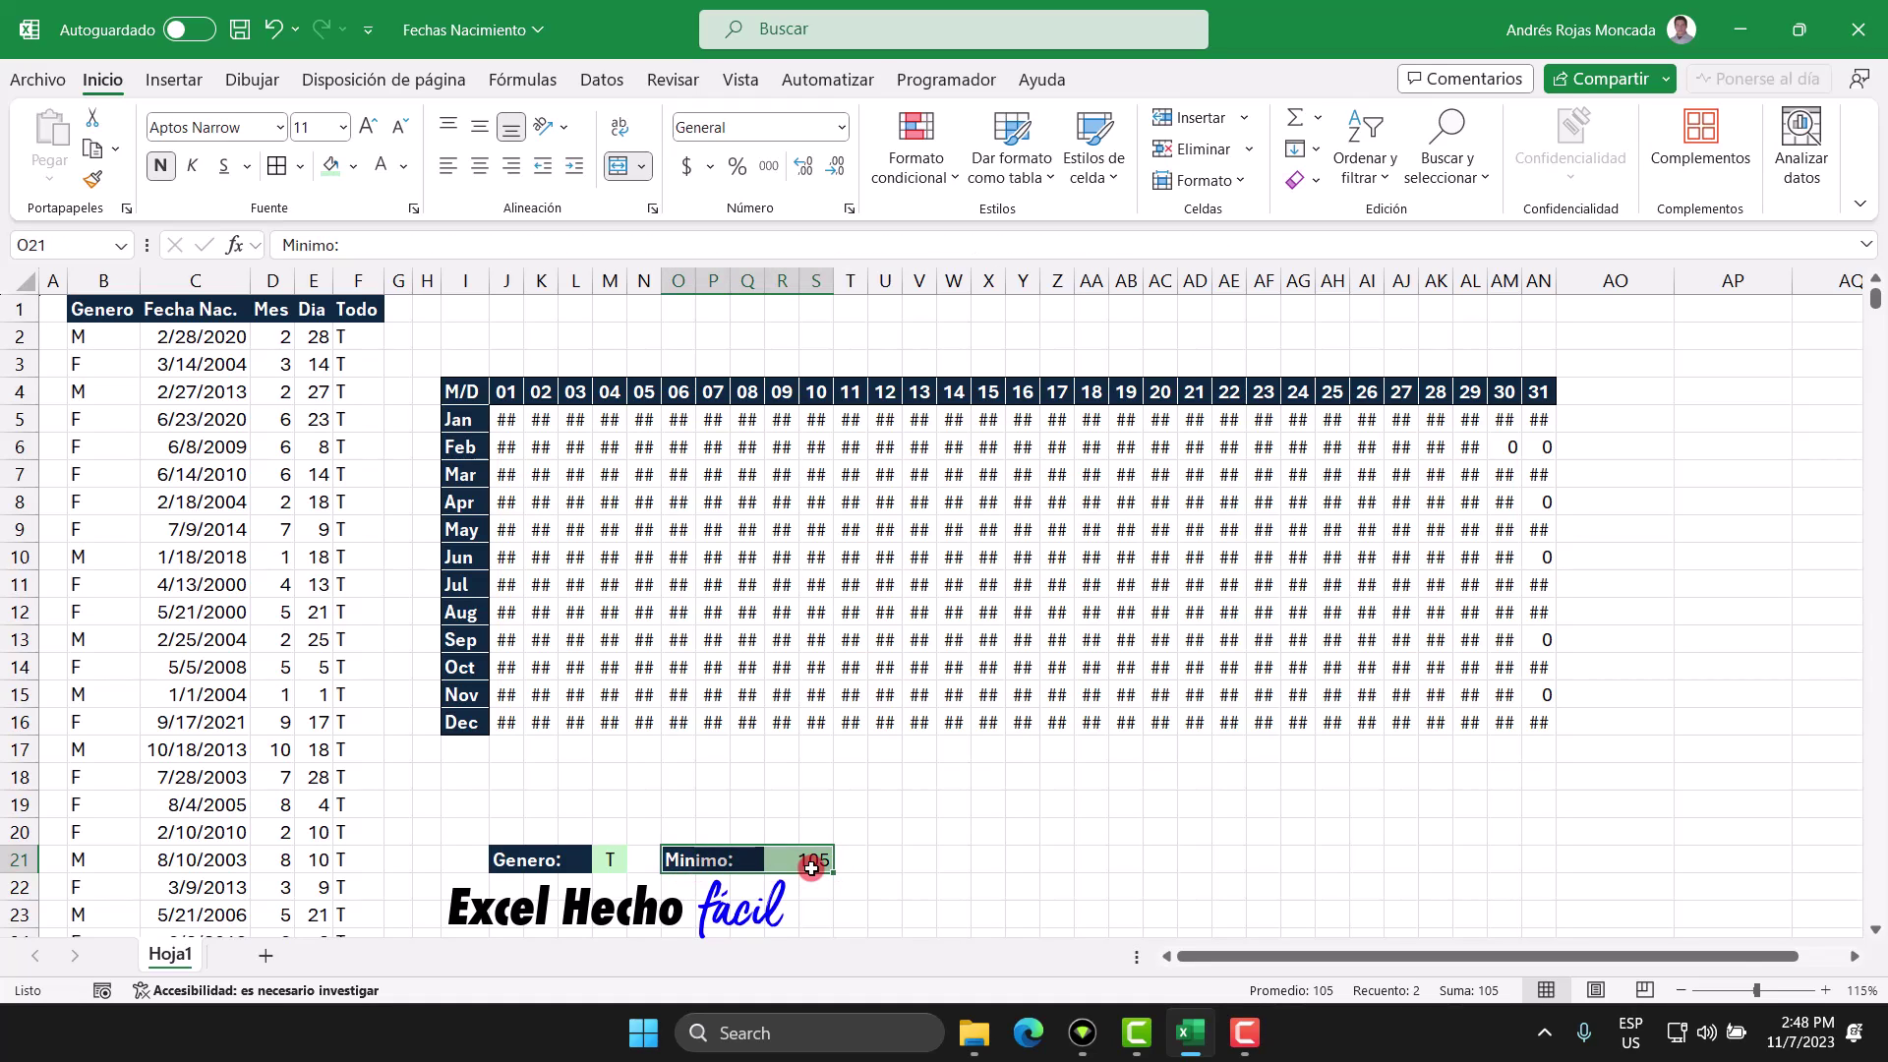
{"action": "key", "text": "ctrl+c"}
{"action": "left_click", "coordinate": [890, 861]}
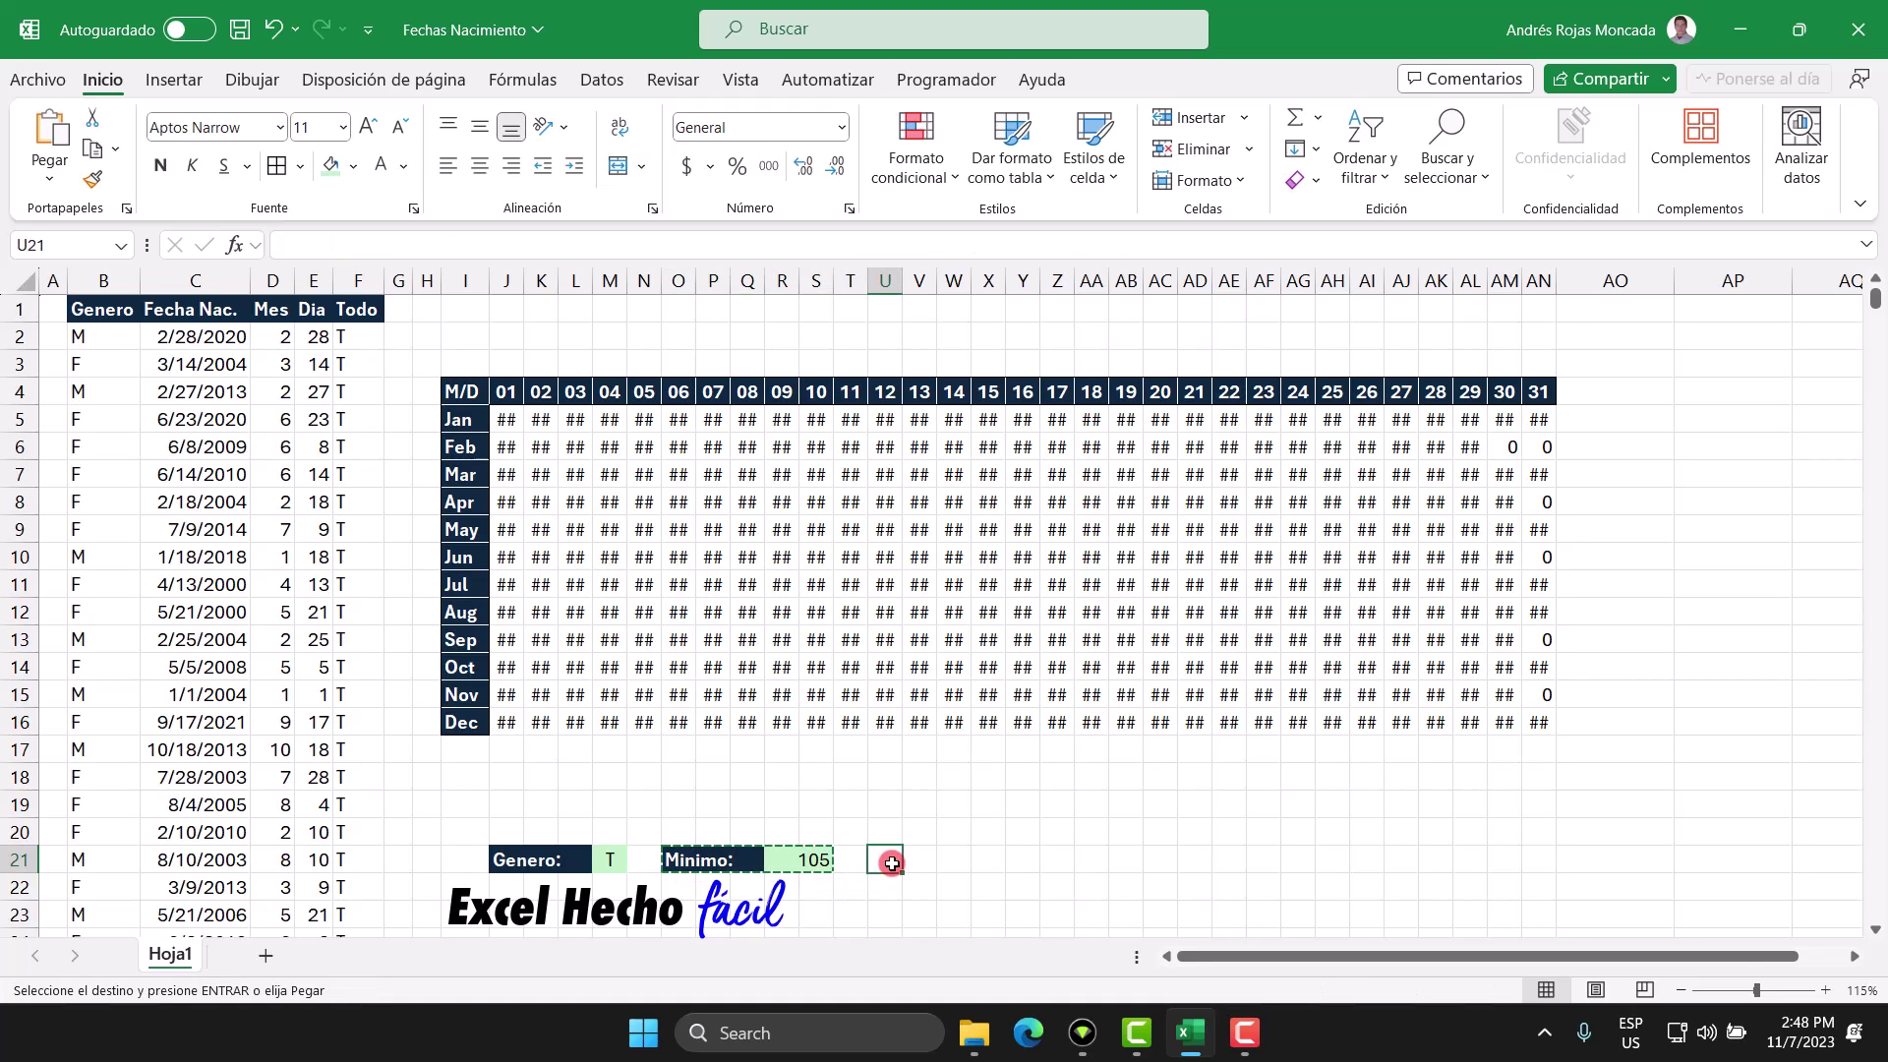
{"action": "key", "text": "ctrl+v"}
{"action": "left_click", "coordinate": [1078, 854]}
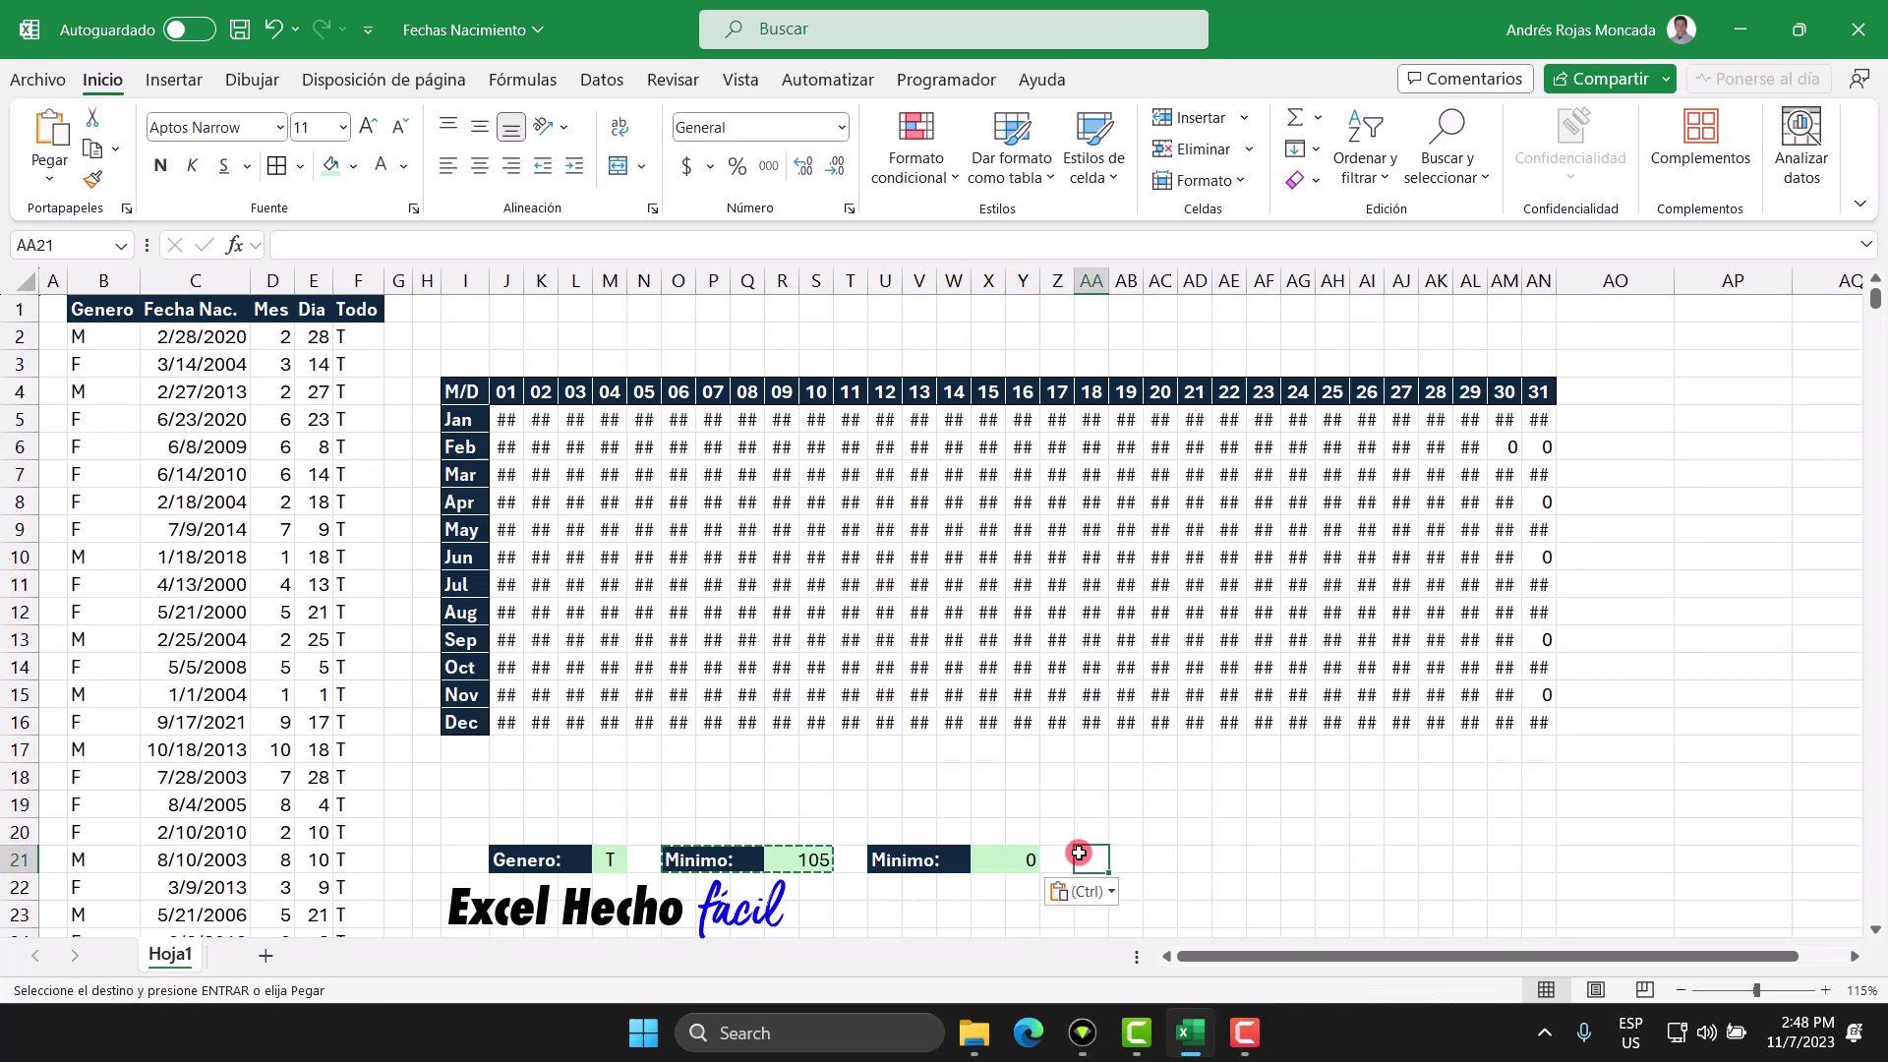
{"action": "key", "text": "ctrl+v"}
{"action": "key", "text": "Escape"}
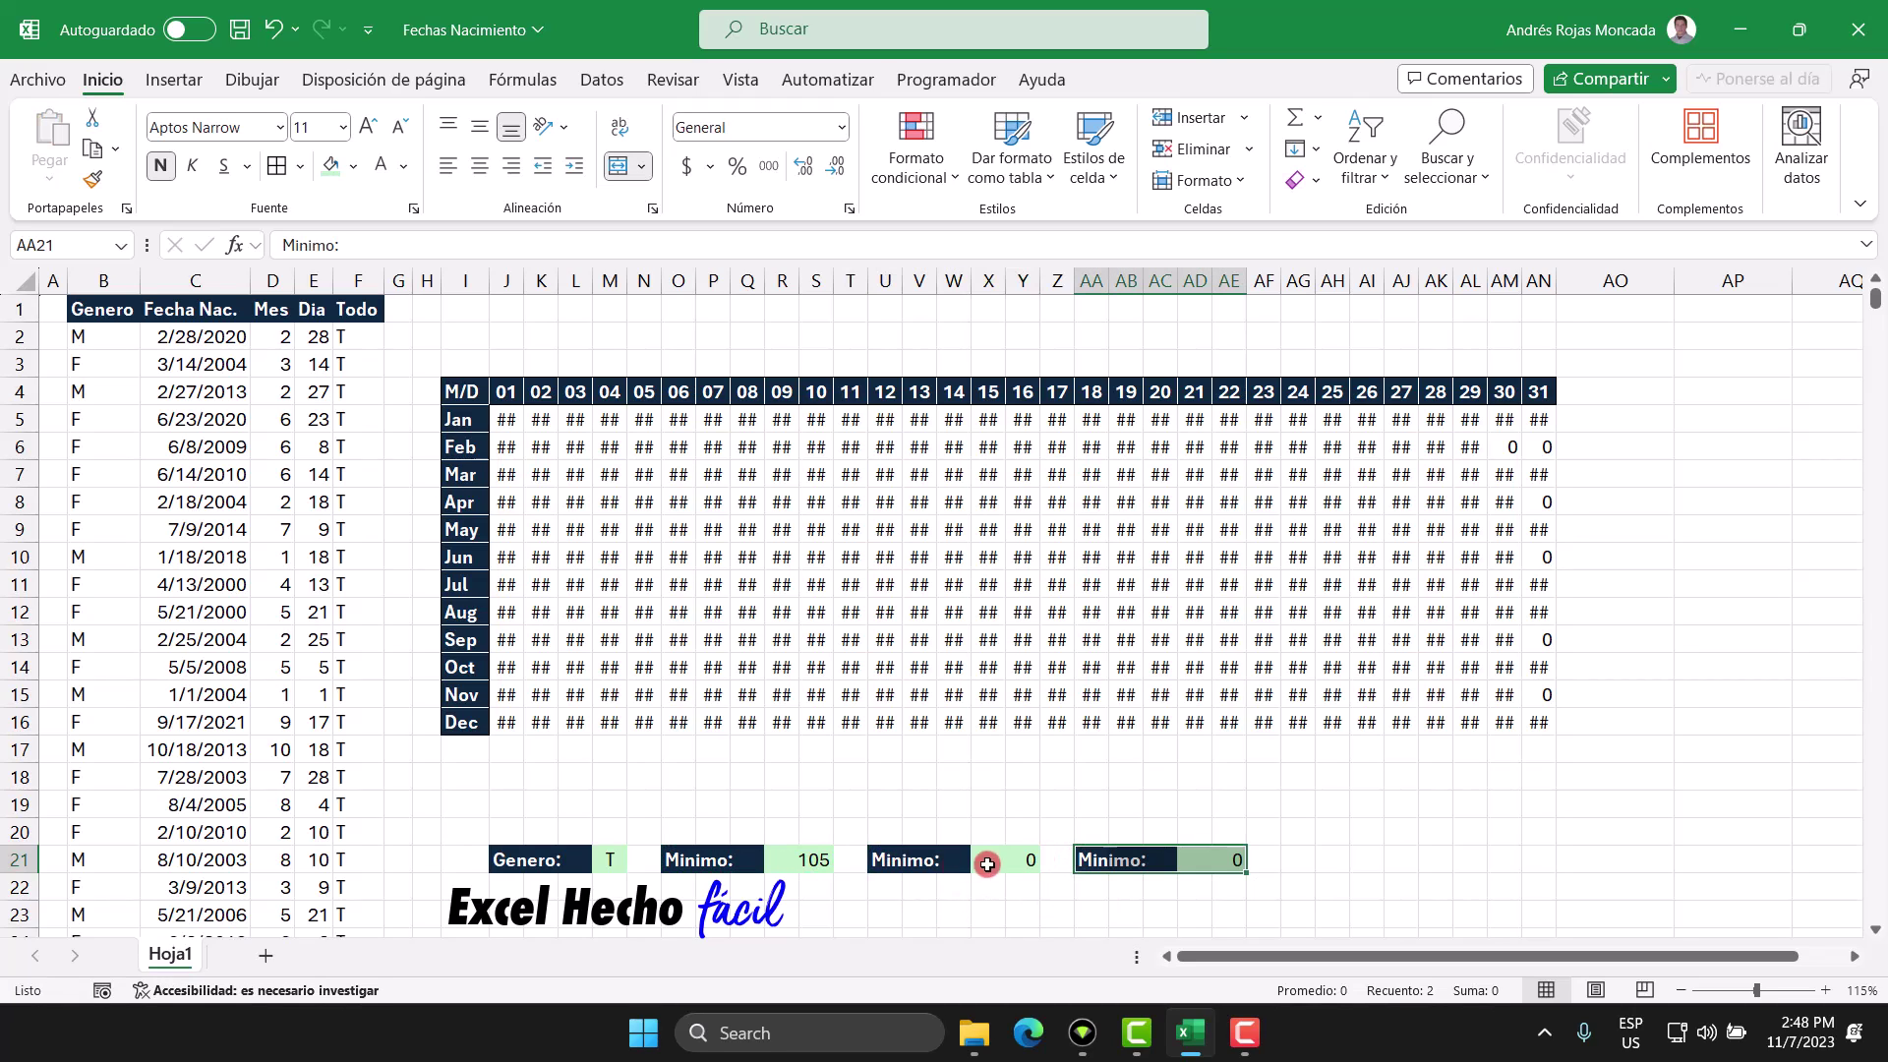
Relabel the first duplicated block in U21 as "Promedio:"
{"action": "left_click", "coordinate": [918, 856]}
{"action": "left_click", "coordinate": [889, 861]}
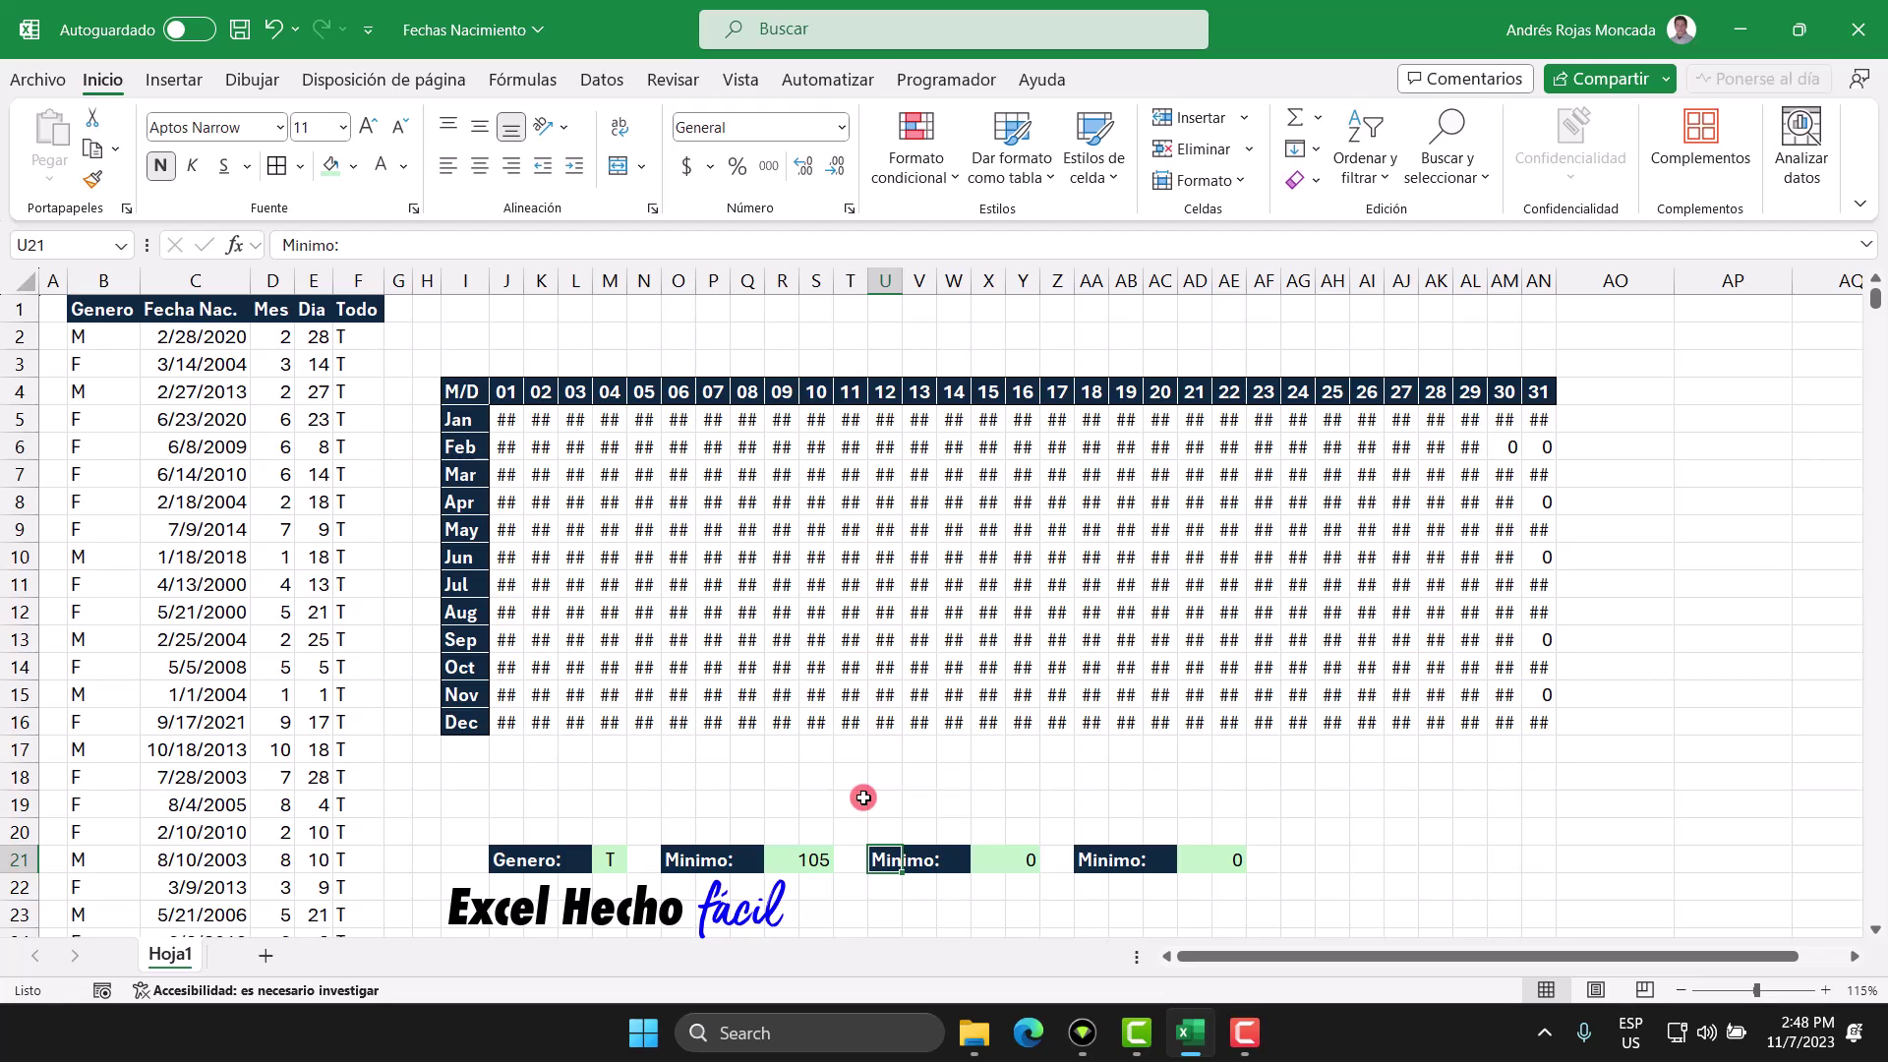
{"action": "type", "text": "Promedio"}
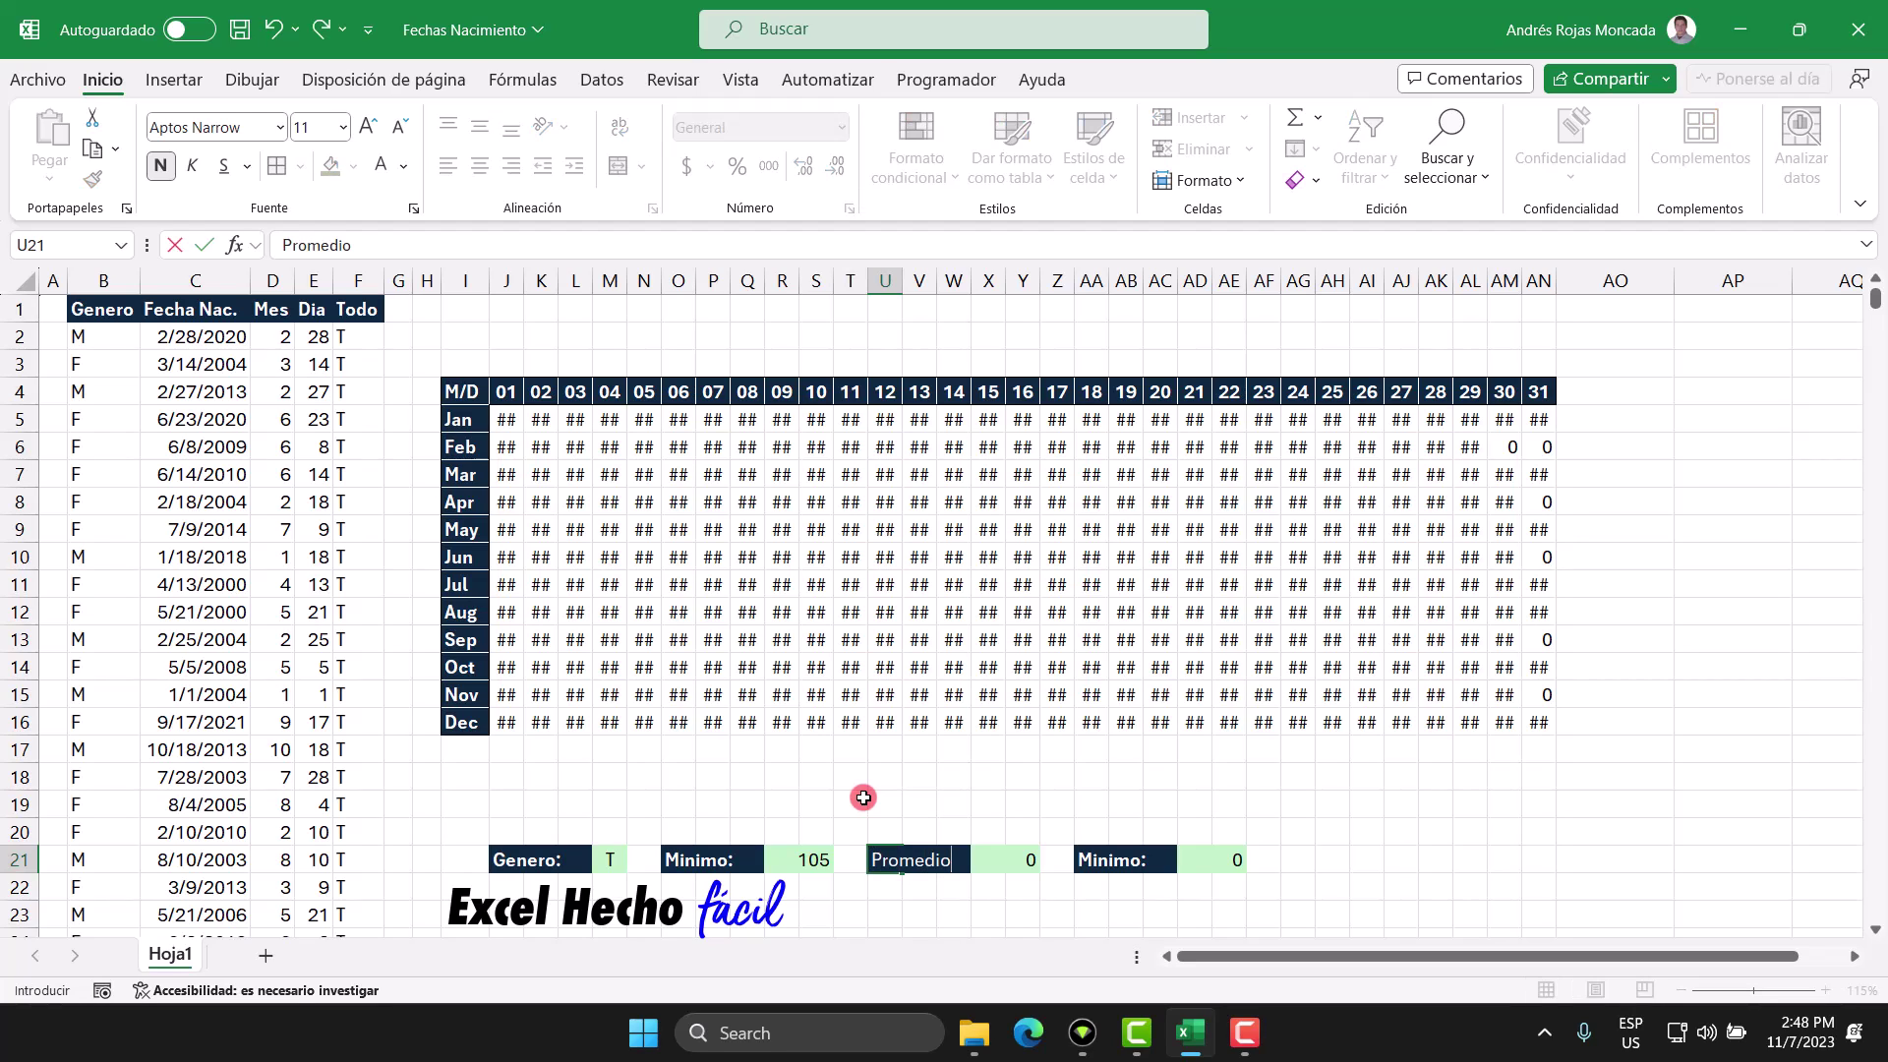
{"action": "key", "text": "Return"}
{"action": "left_click", "coordinate": [900, 863]}
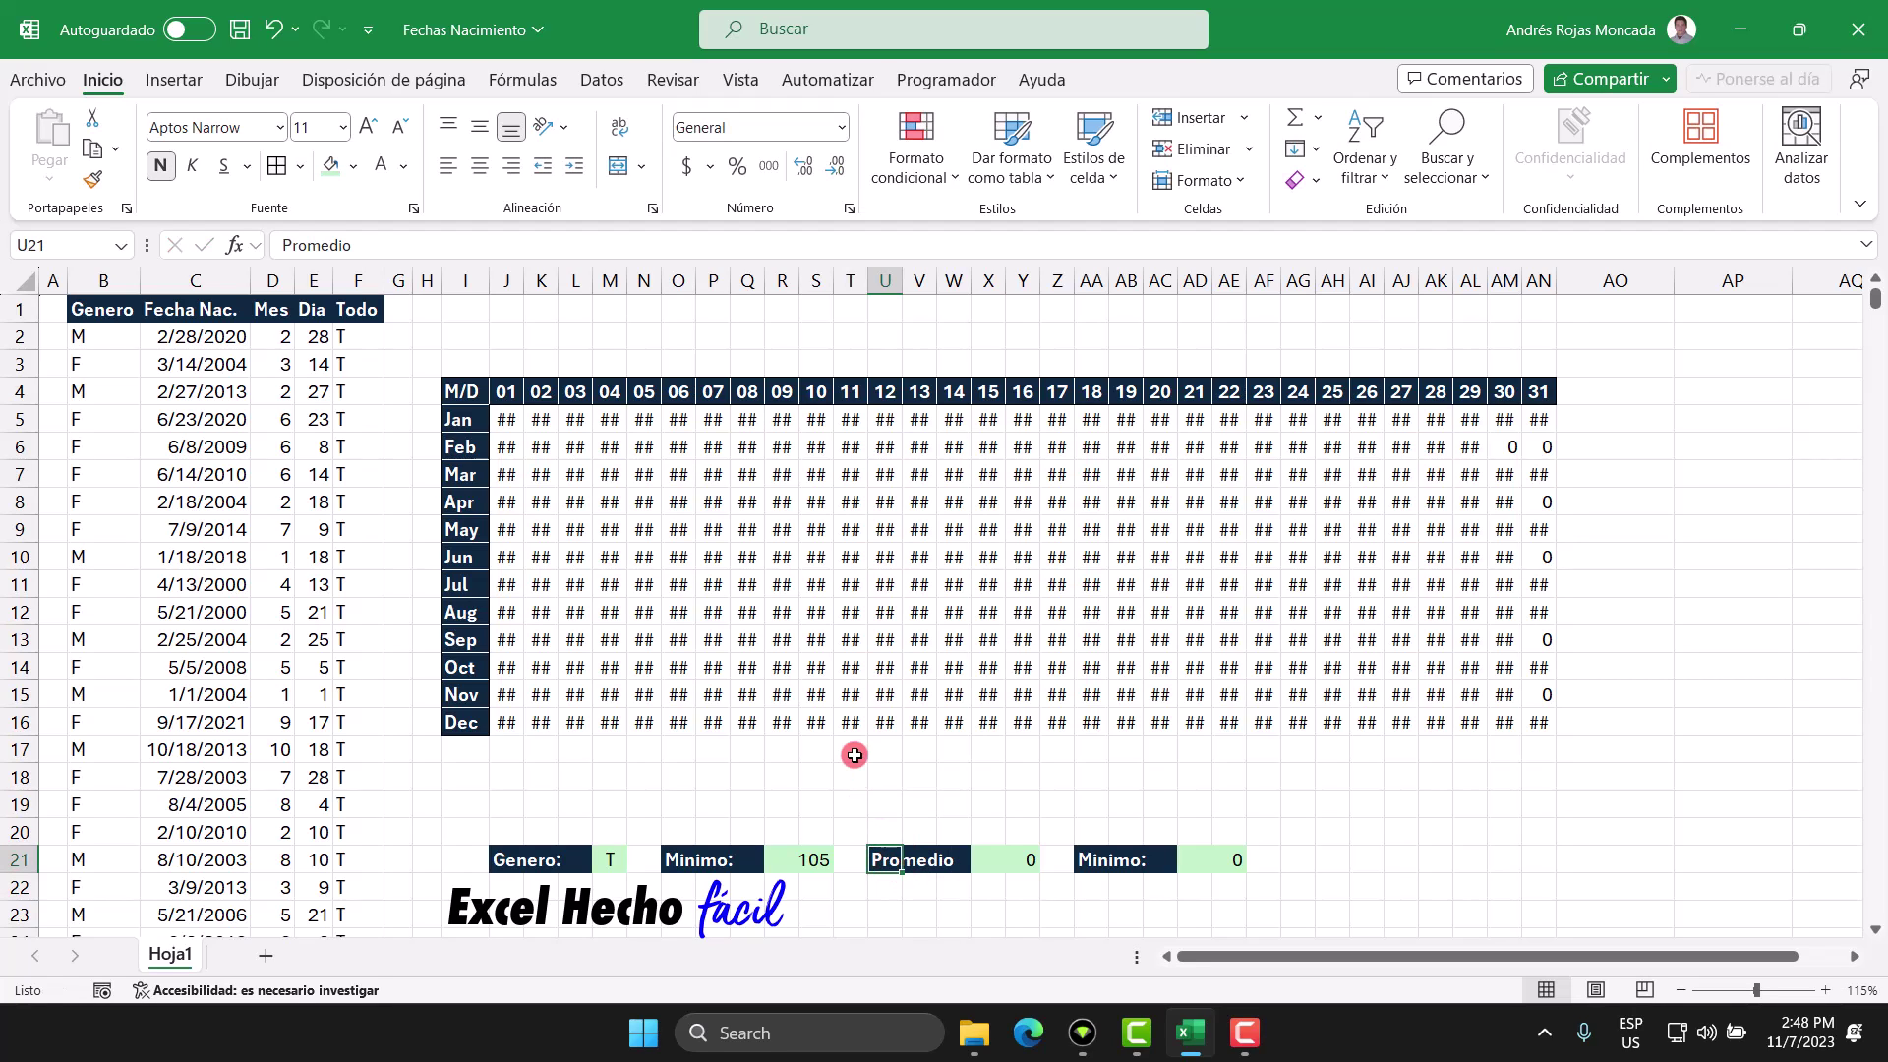
{"action": "key", "text": "F2"}
{"action": "key", "text": "Return"}
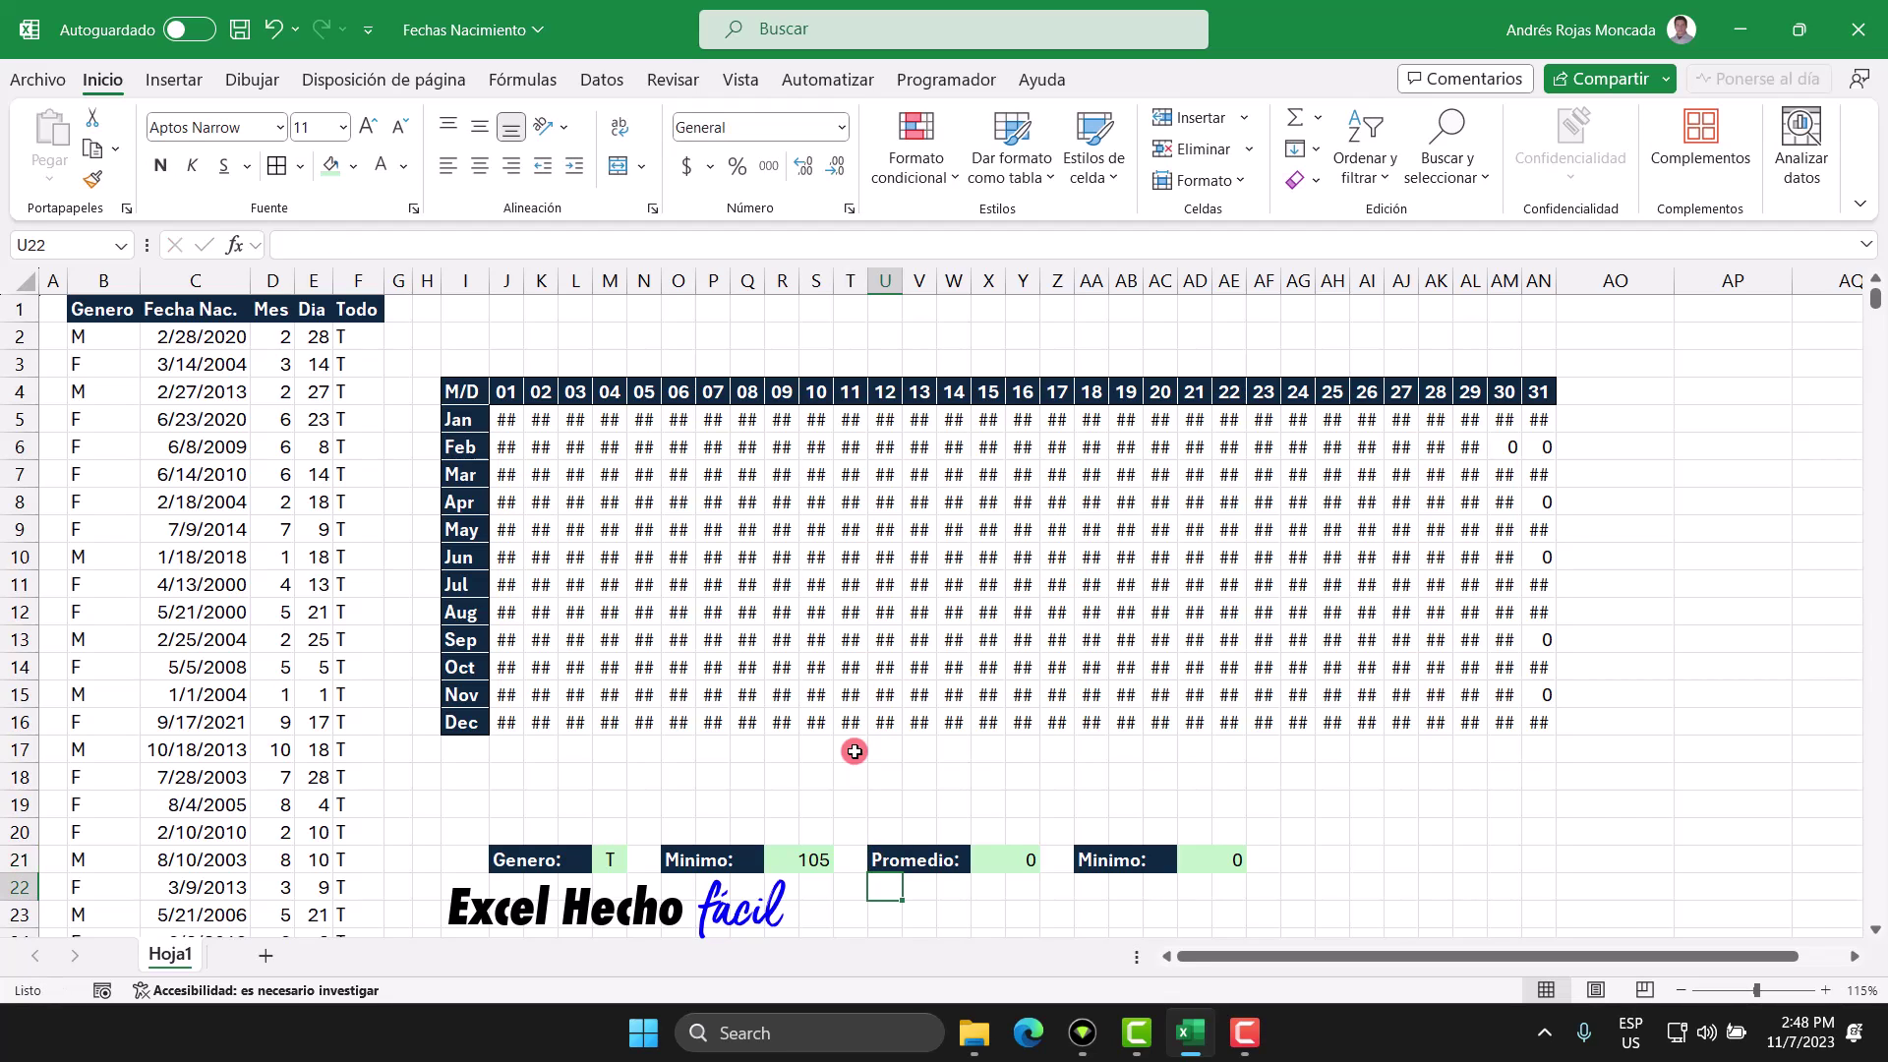
Clear the copied MIN formulas from the result cells X21 and AD21
{"action": "left_click", "coordinate": [992, 859]}
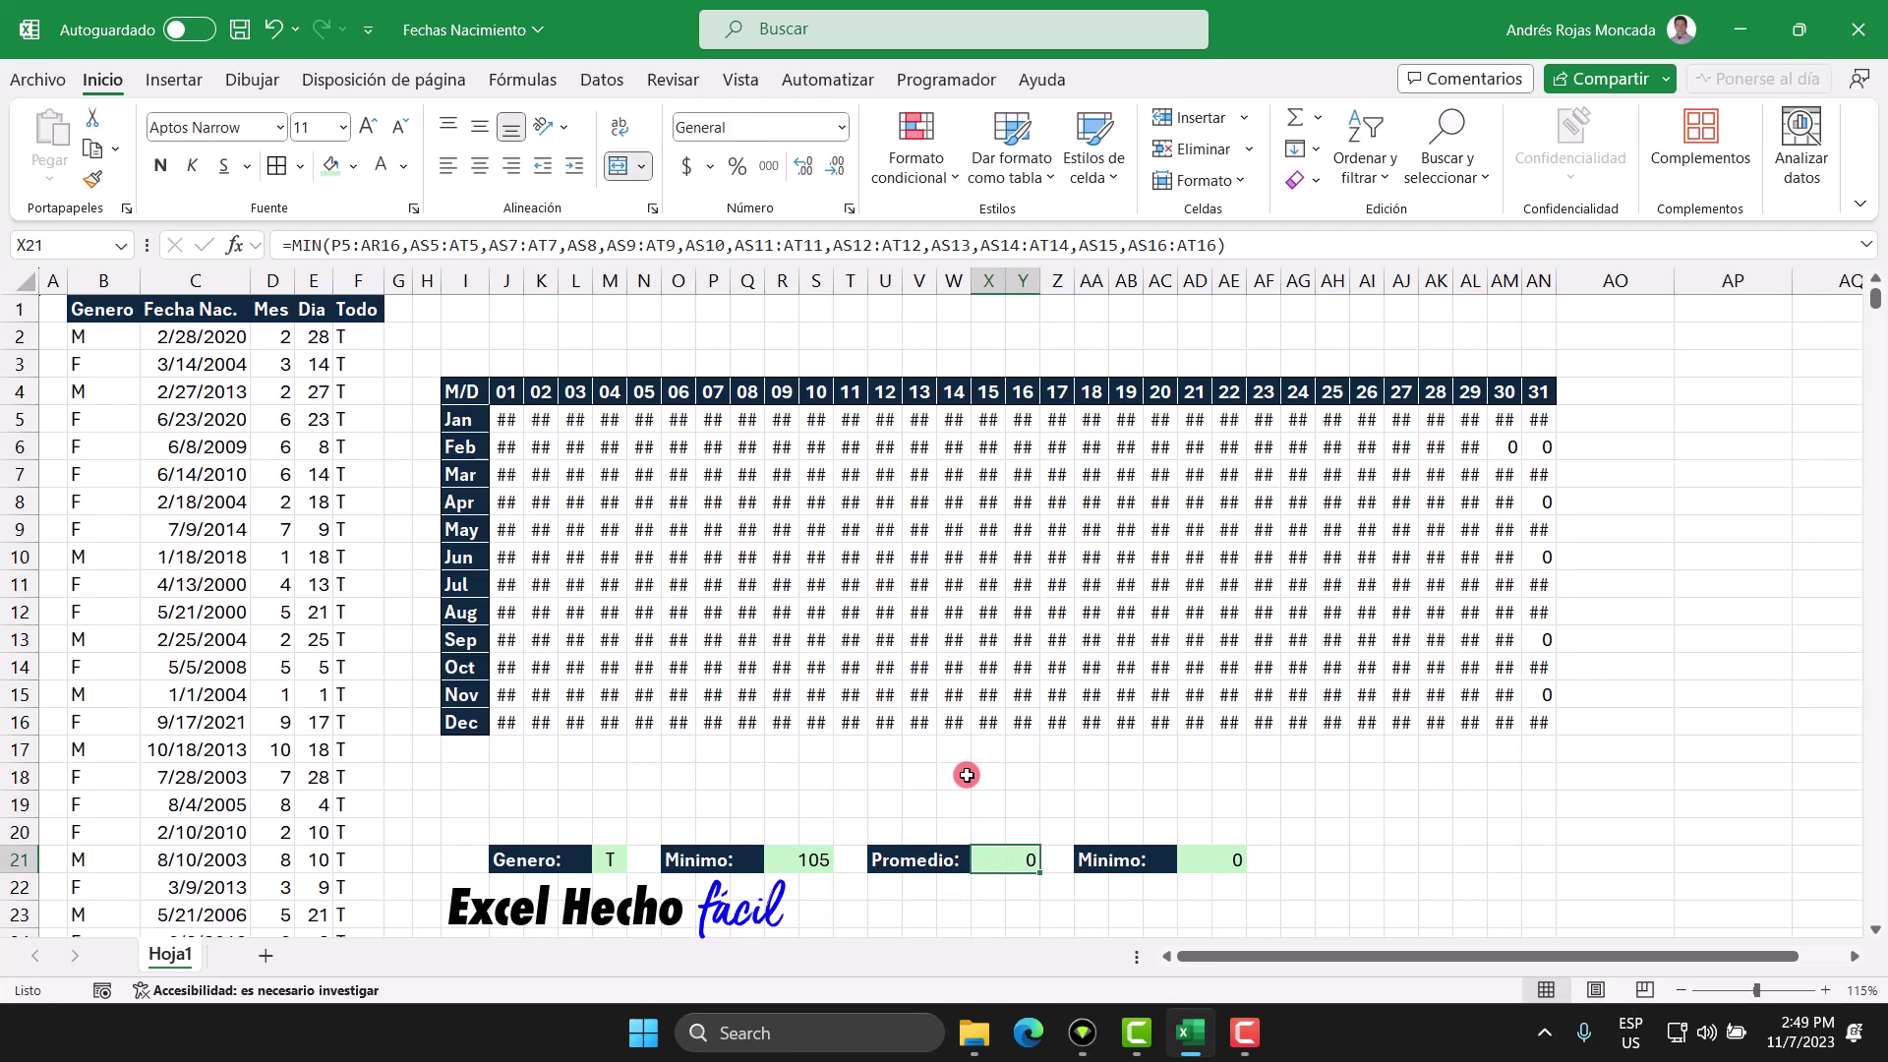
{"action": "key", "text": "F2"}
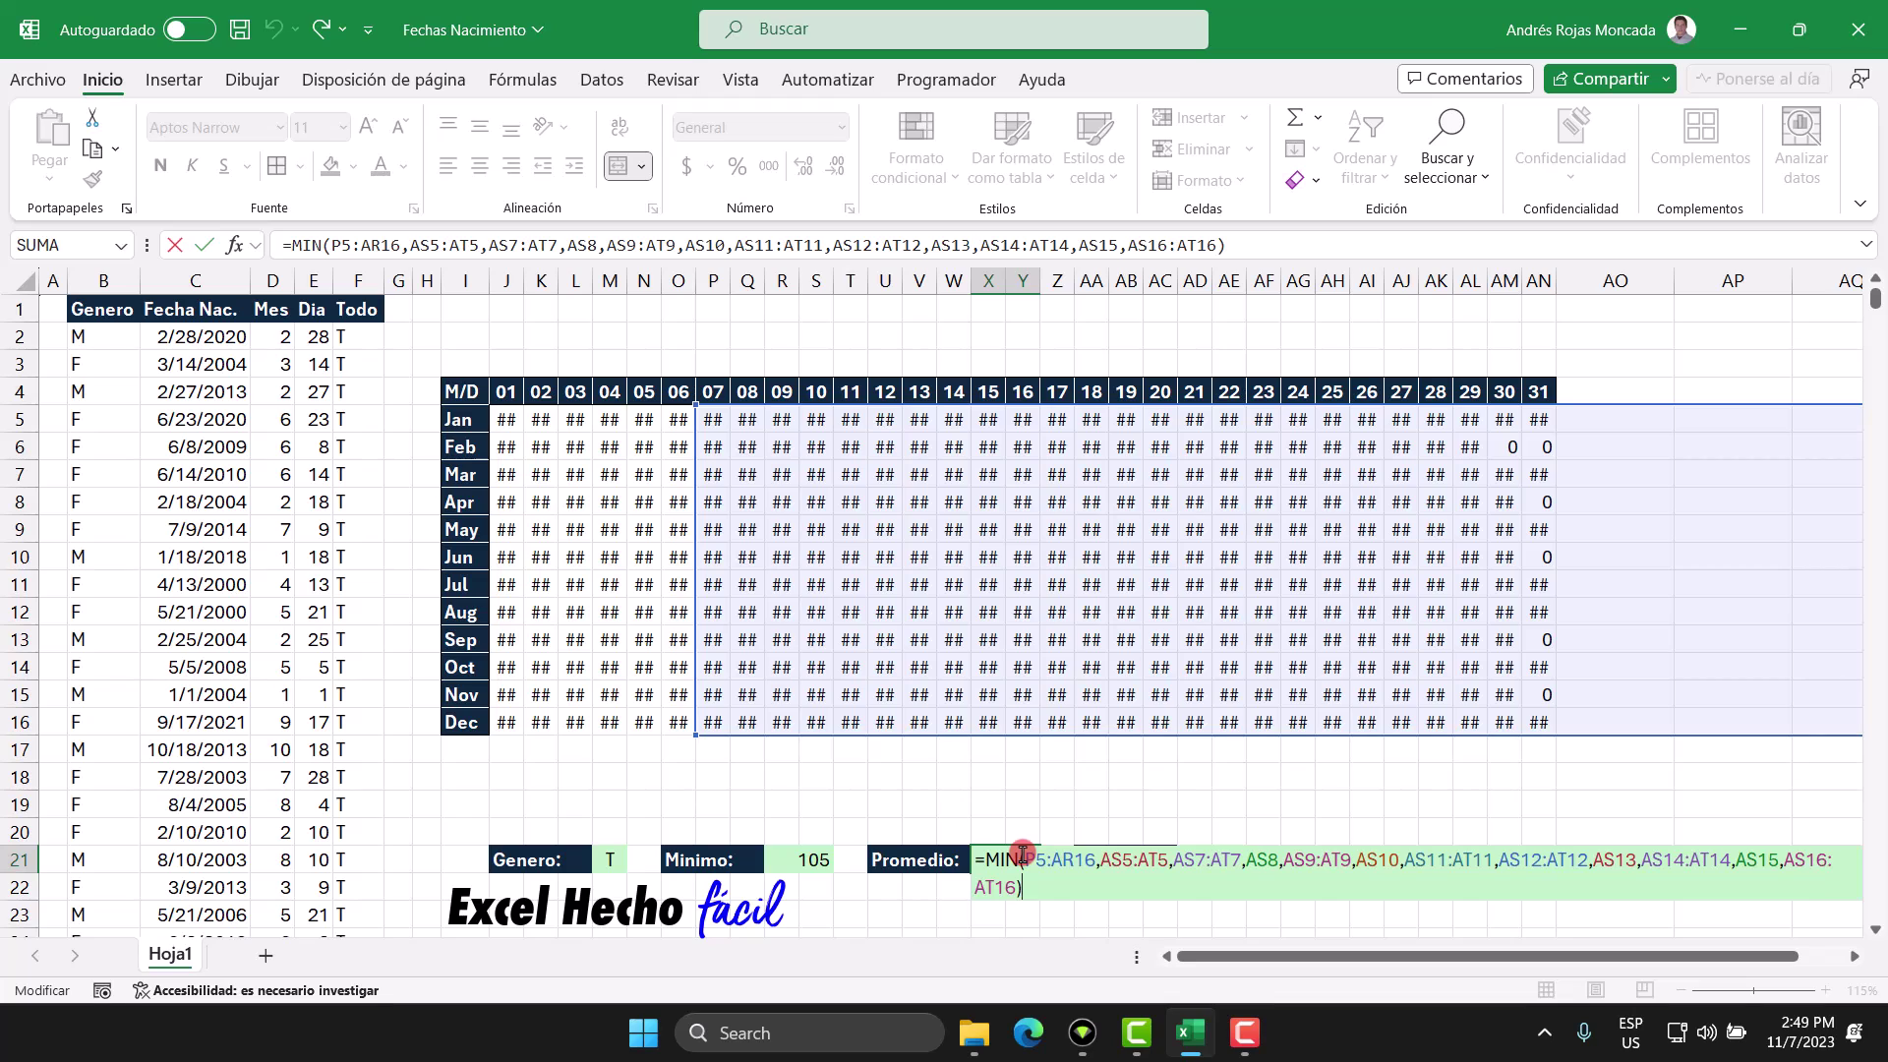
{"action": "key", "text": "Escape"}
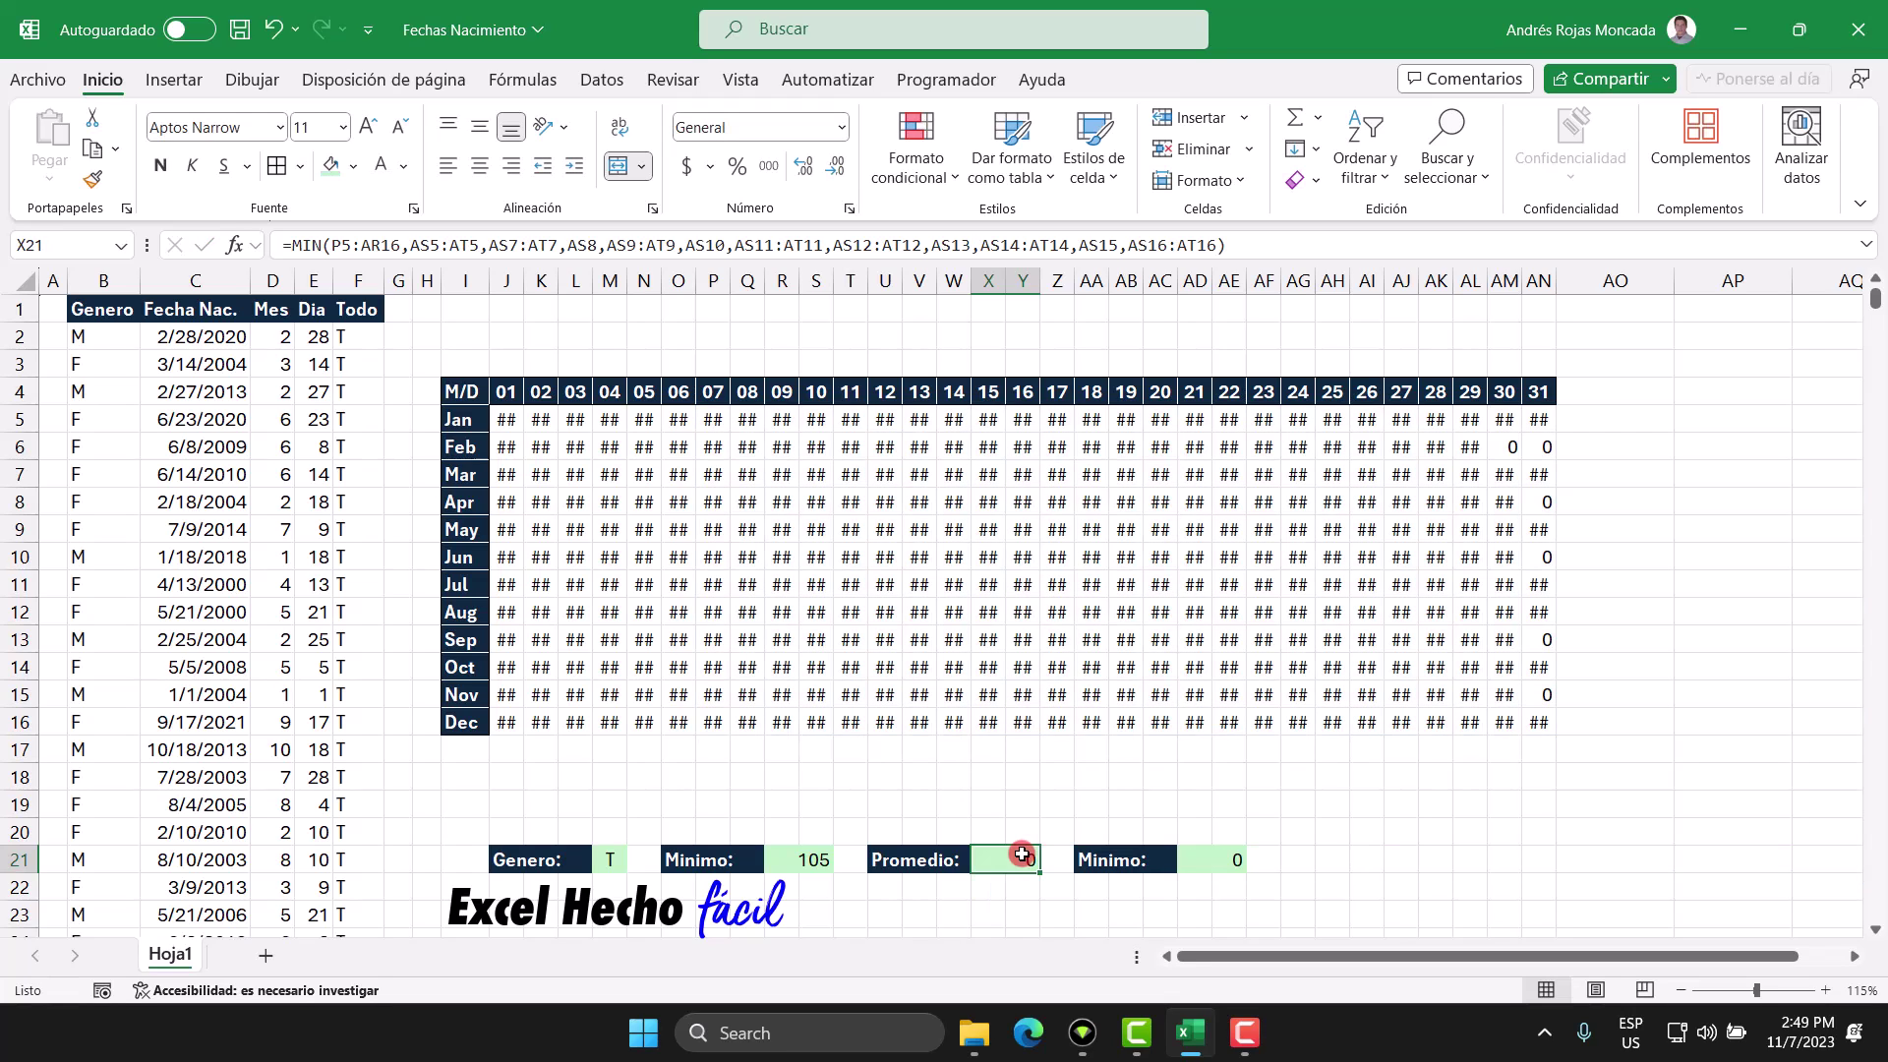
{"action": "left_click", "coordinate": [1198, 863]}
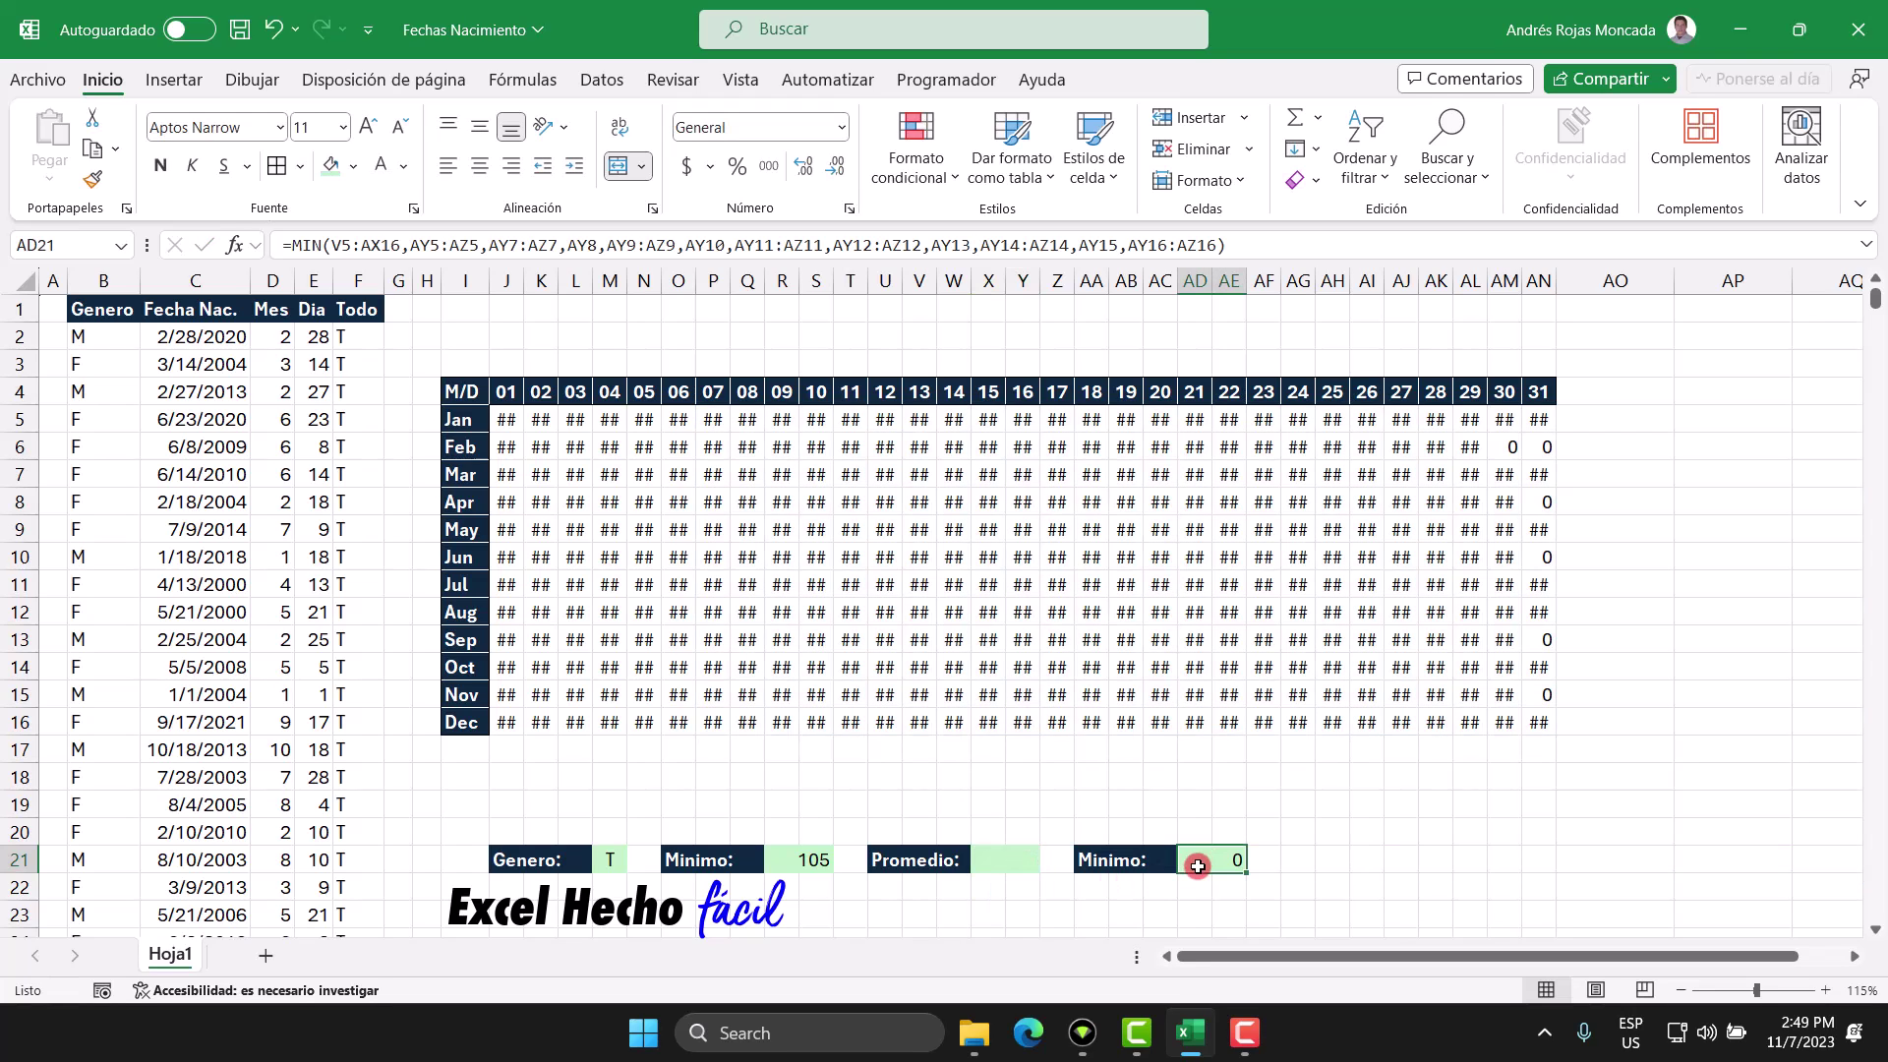
Copy the text of the MIN formula in R21 and paste it into X21 with its ranges unchanged
{"action": "left_click", "coordinate": [785, 858]}
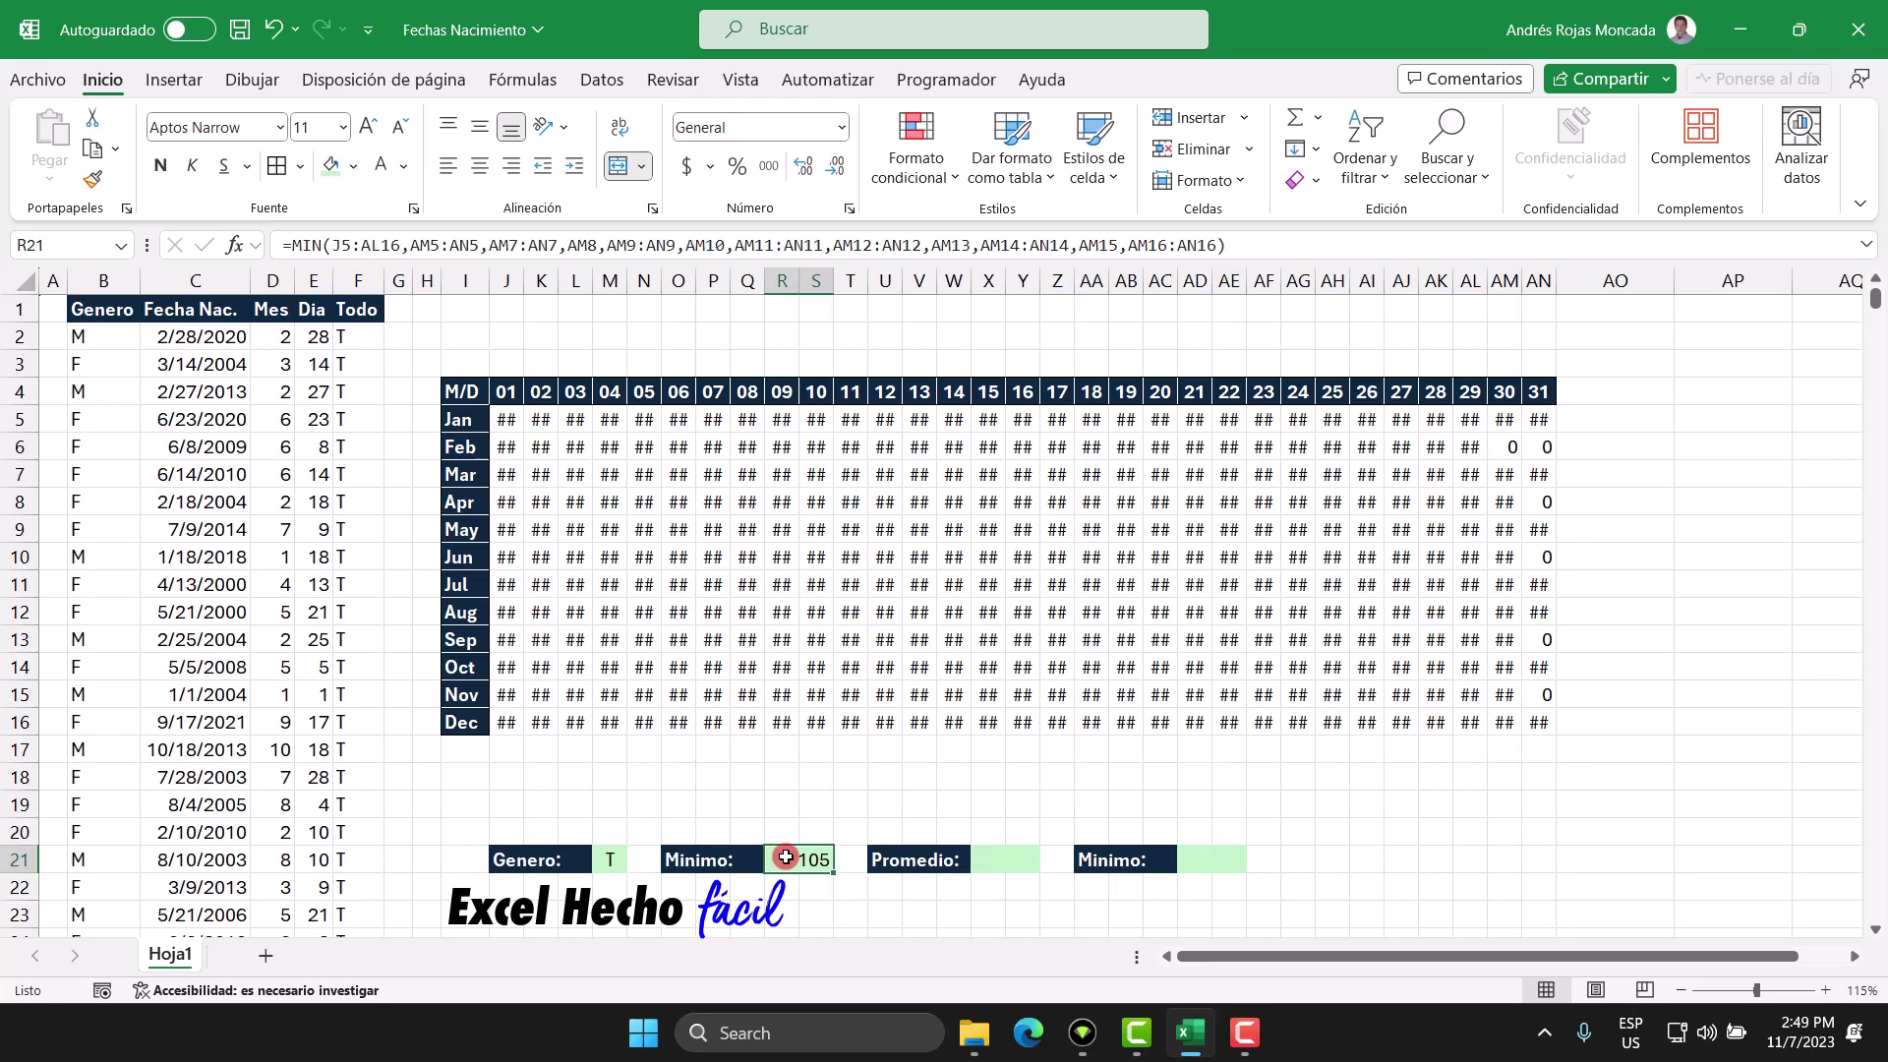
{"action": "key", "text": "F2"}
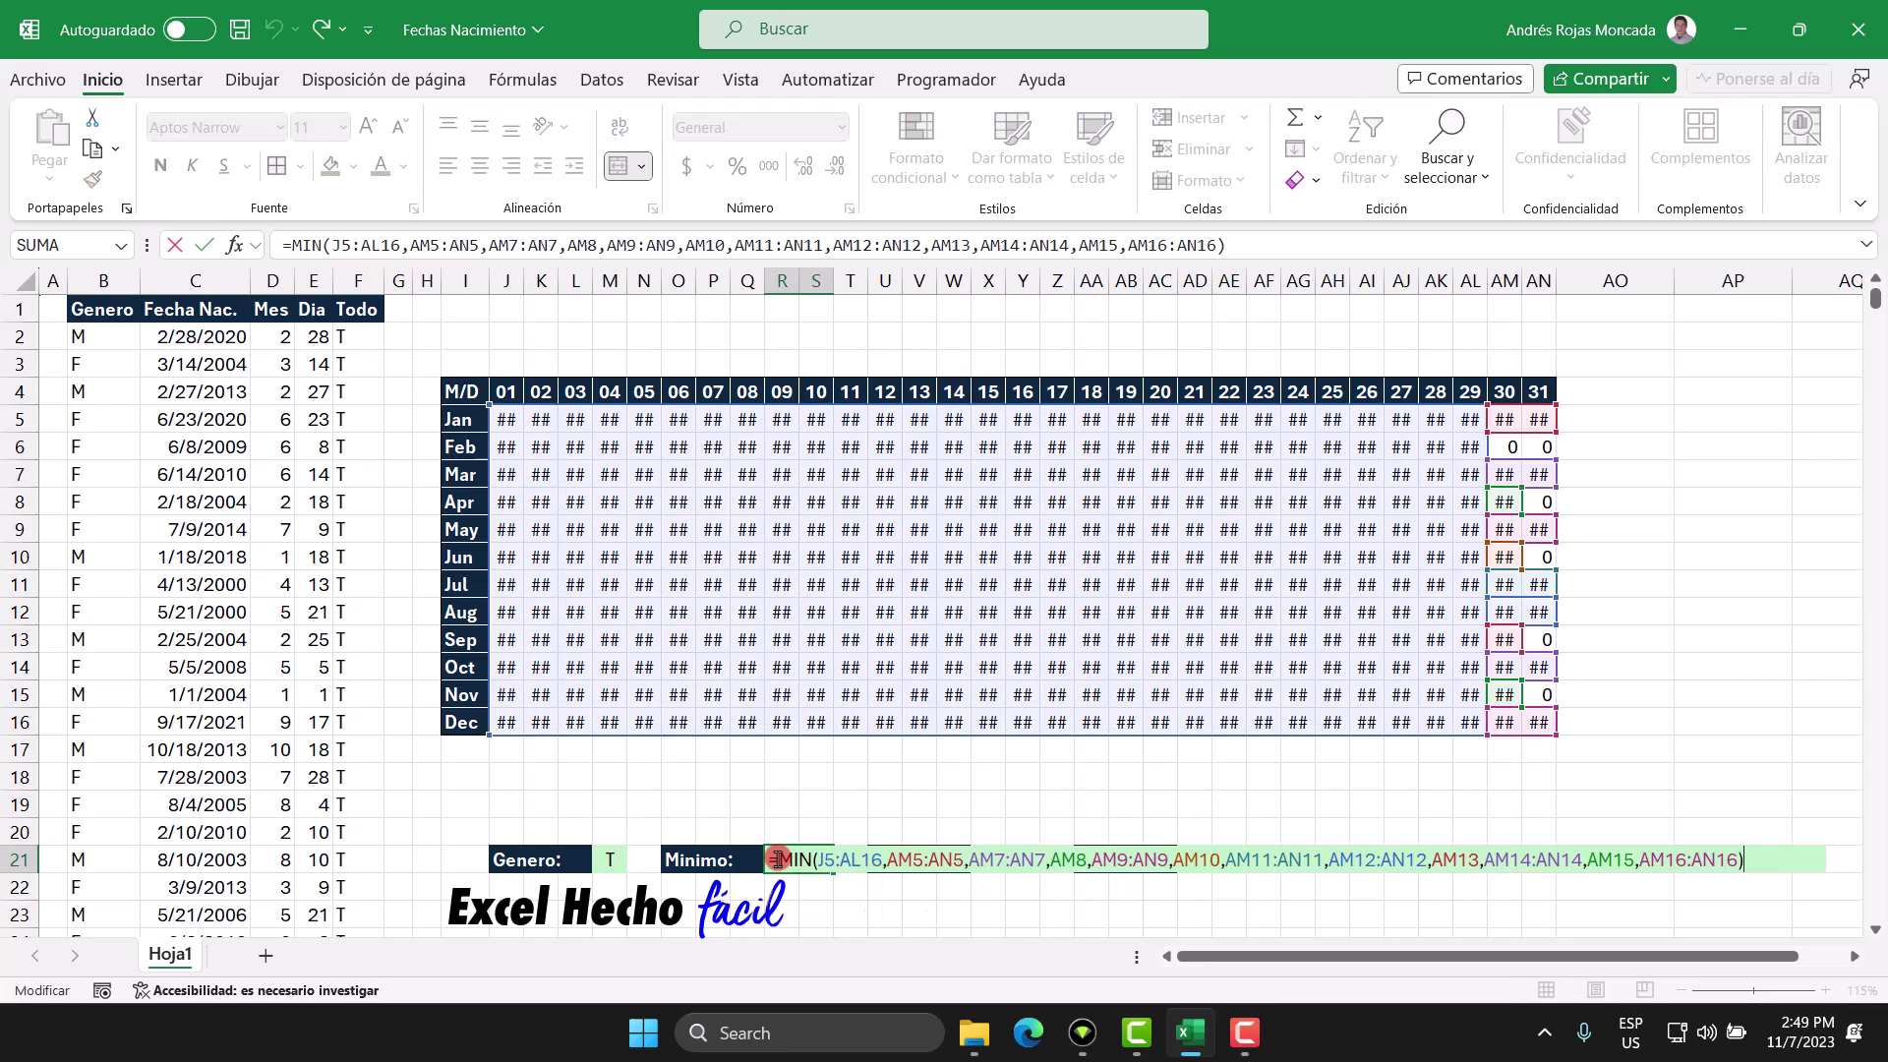
{"action": "left_click_drag", "start_coordinate": [776, 858], "coordinate": [1754, 902]}
{"action": "key", "text": "ctrl+c"}
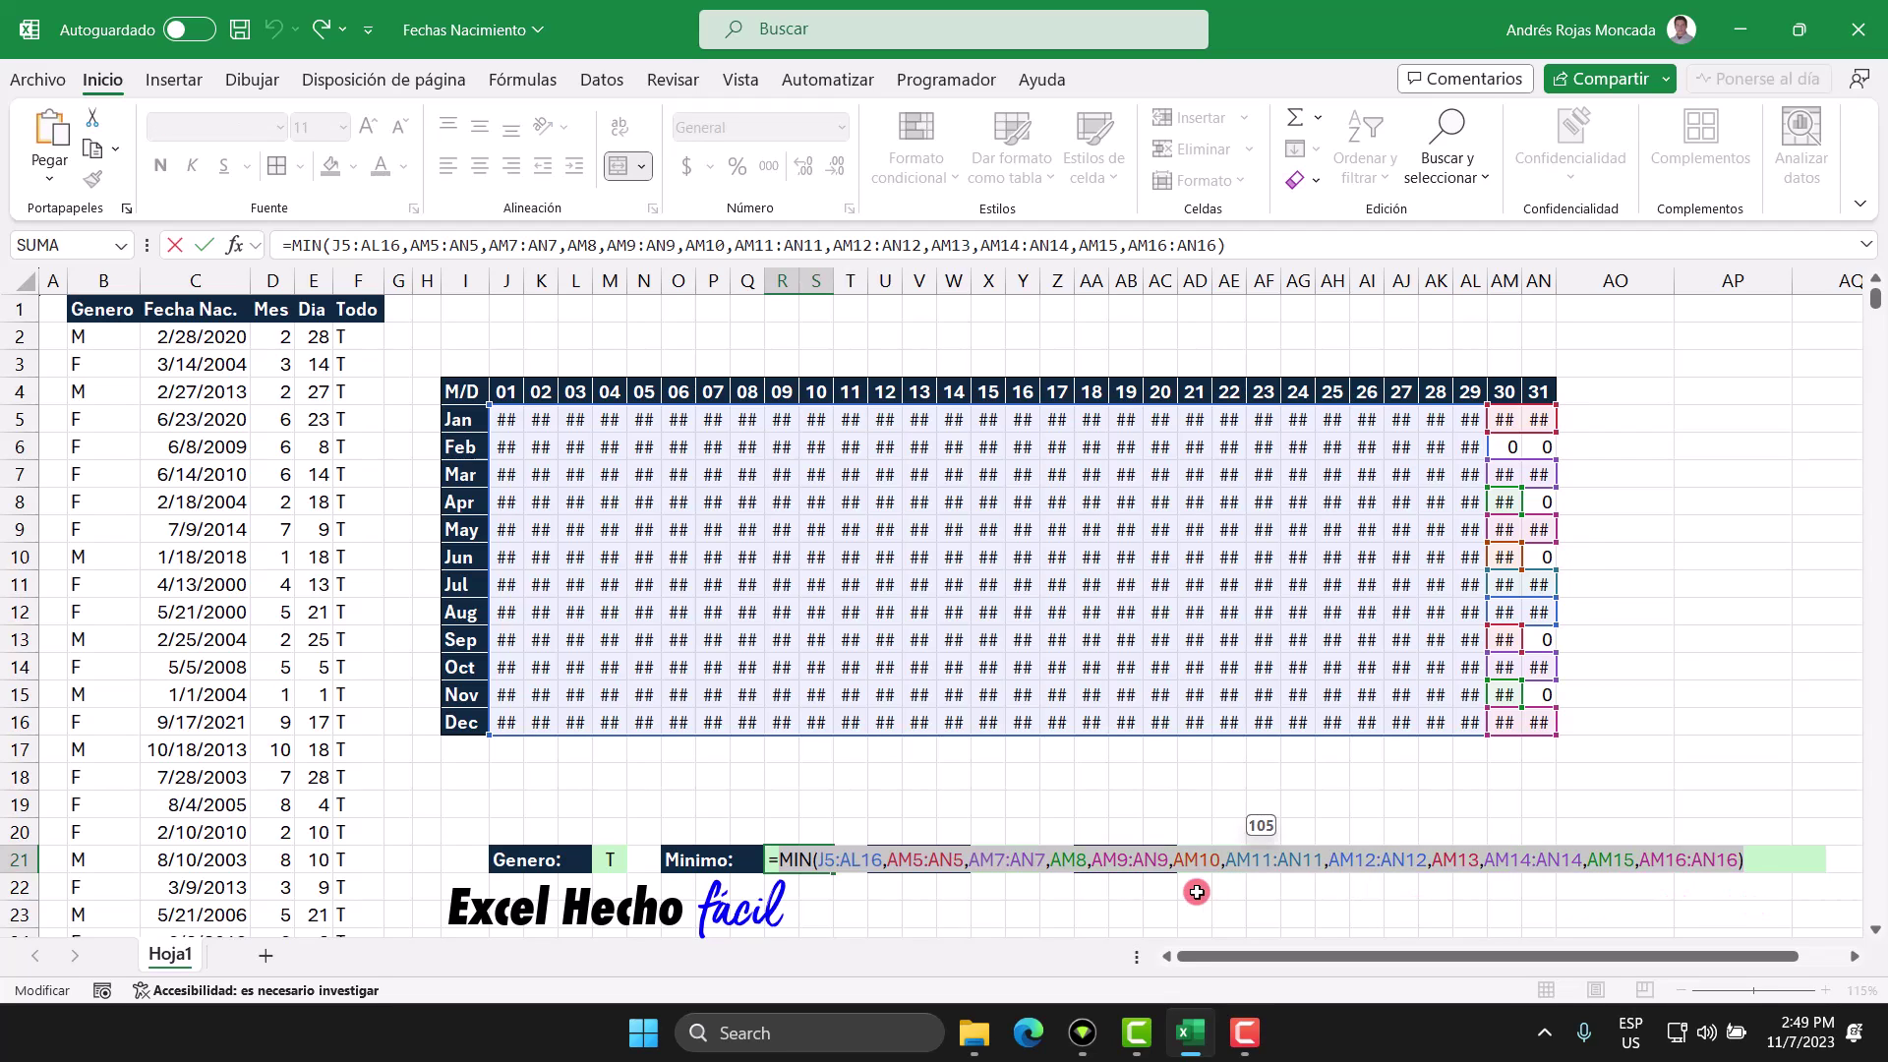
{"action": "key", "text": "Escape"}
{"action": "left_click", "coordinate": [982, 861]}
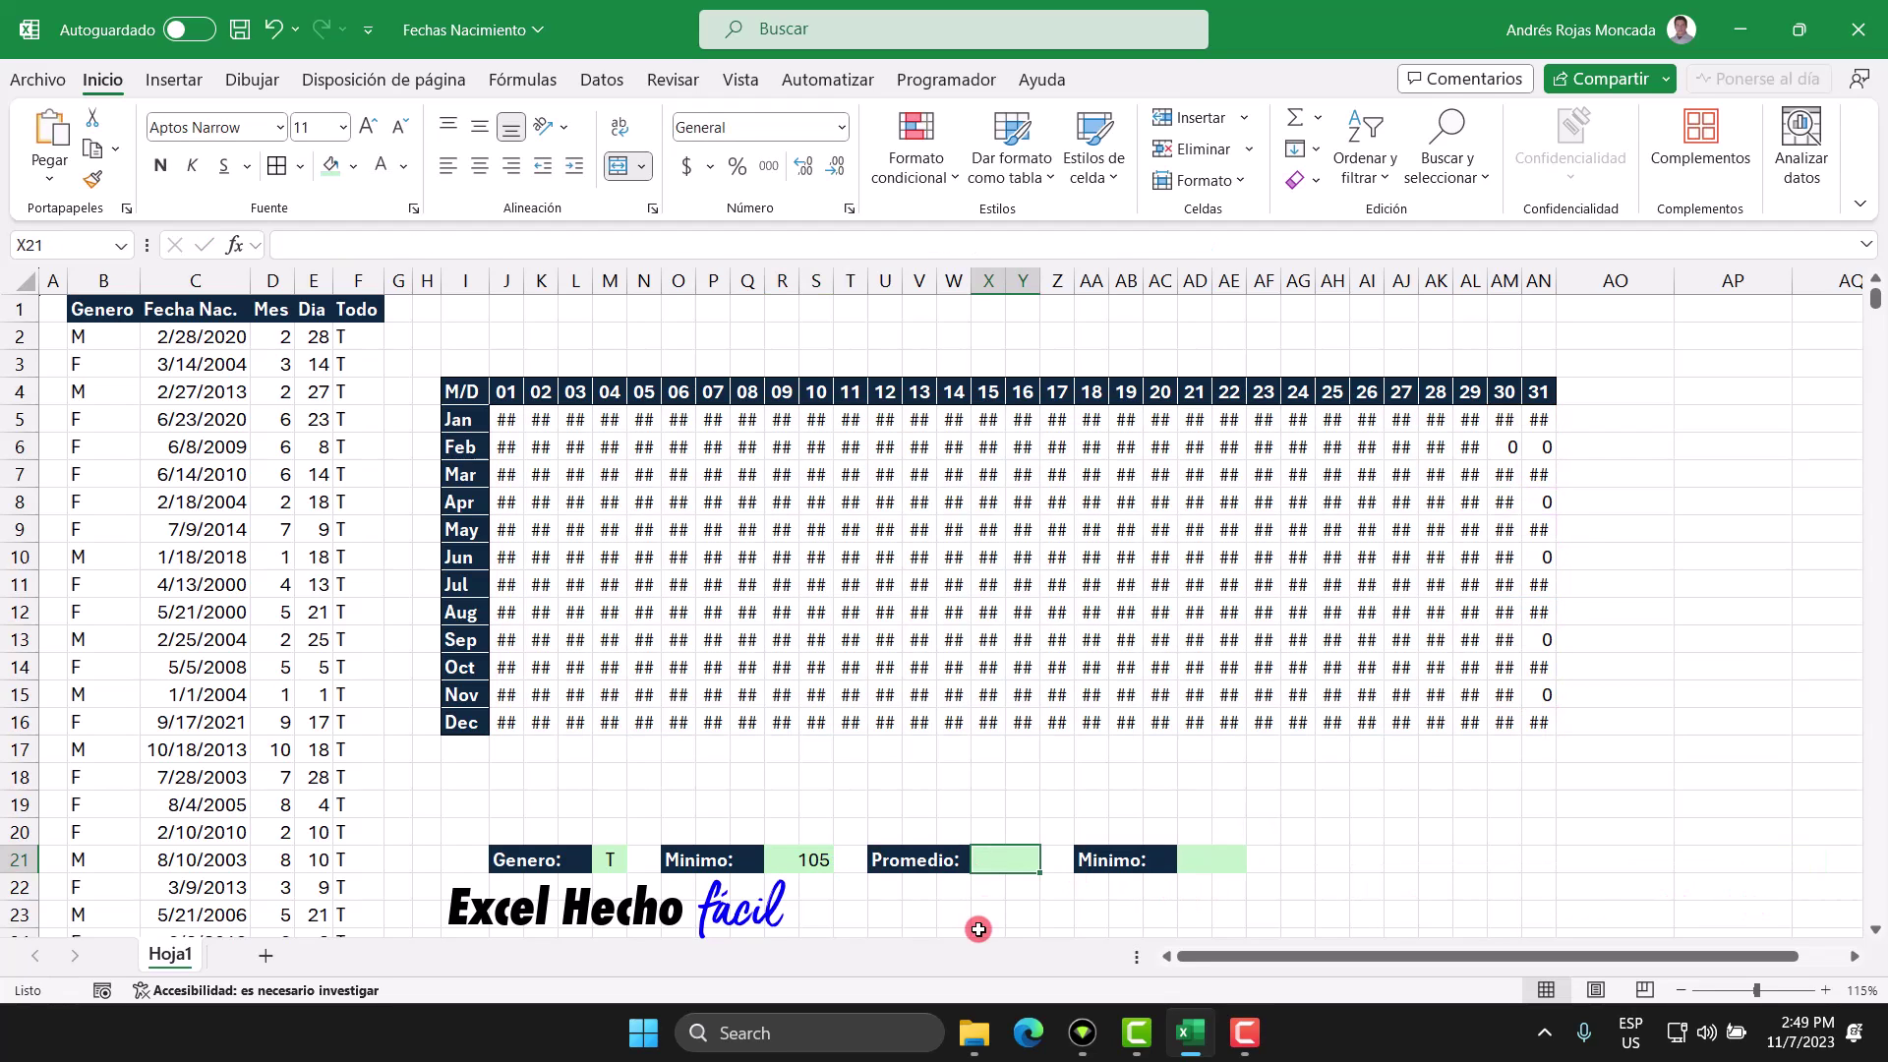
{"action": "key", "text": "F2"}
{"action": "key", "text": "ctrl+v"}
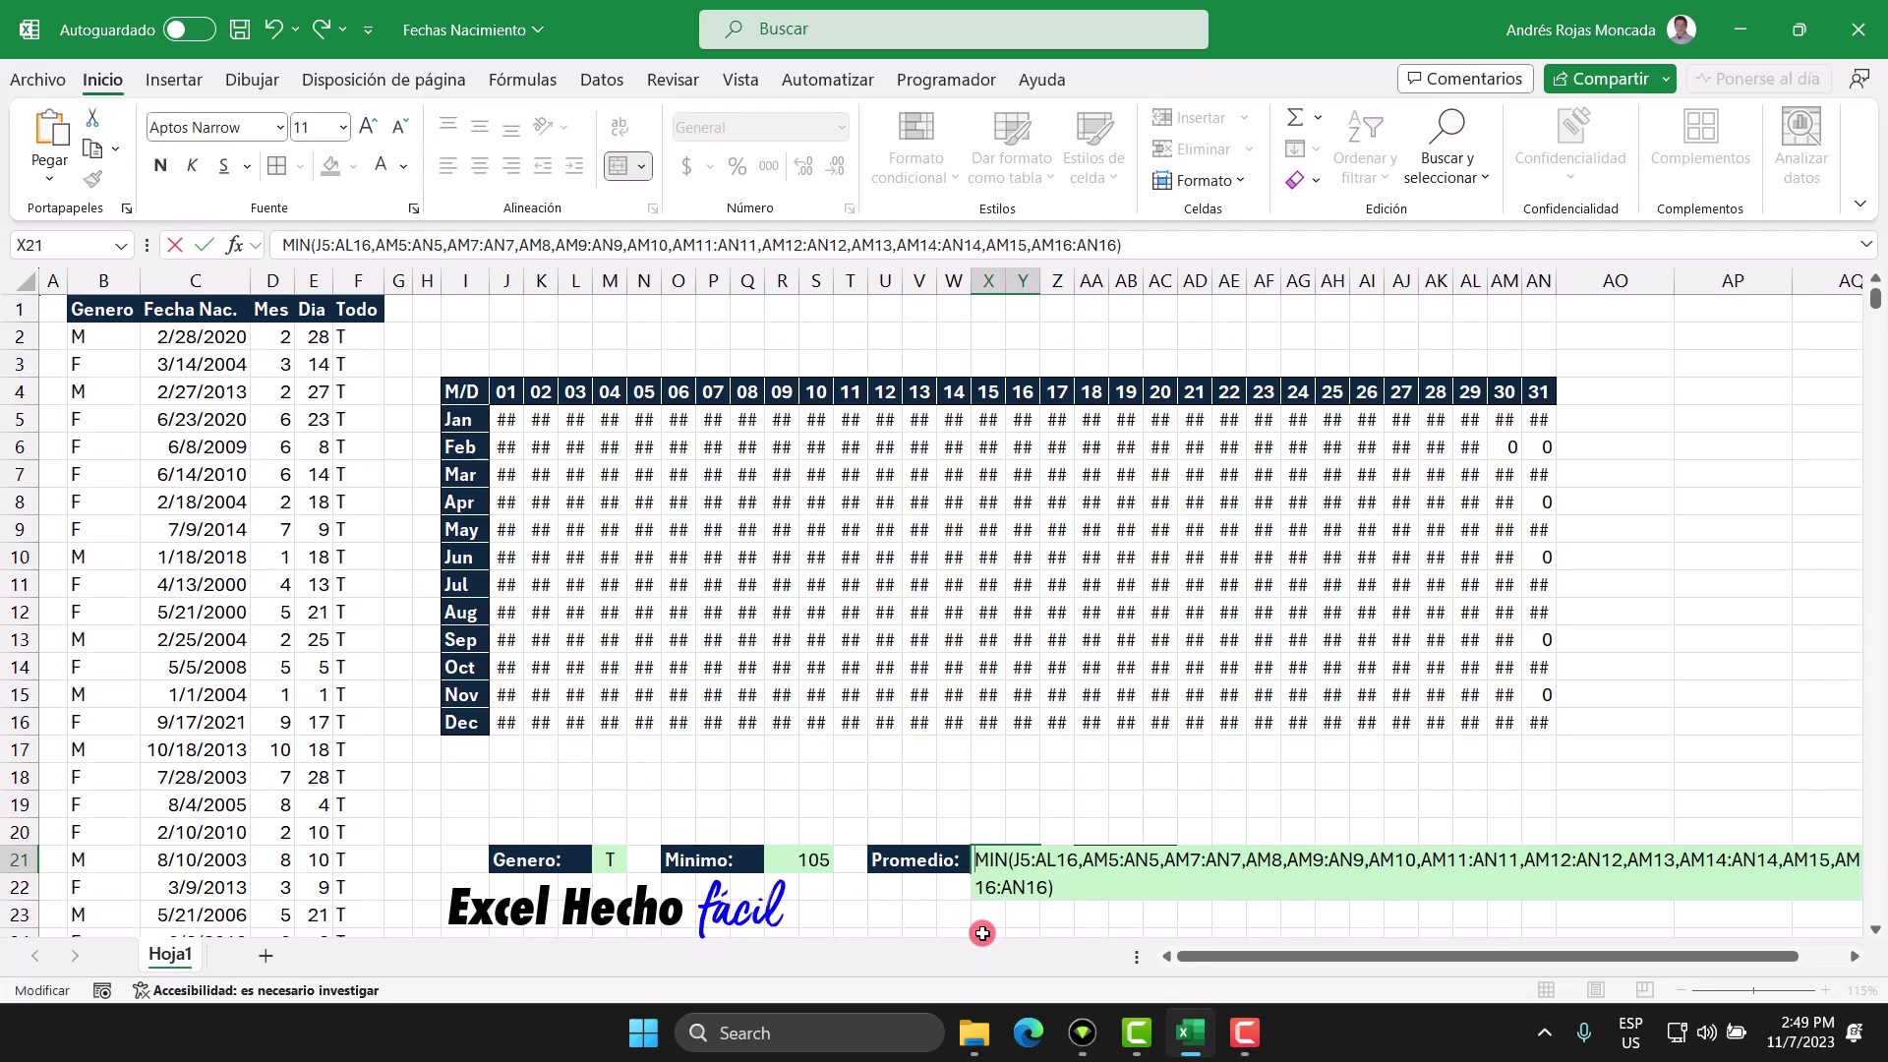
Replace MIN with PROMEDIO in the X21 formula, keeping all its ranges, and commit it
{"action": "type", "text": "="}
{"action": "left_click_drag", "start_coordinate": [1020, 858], "coordinate": [984, 857]}
{"action": "type", "text": "prom"}
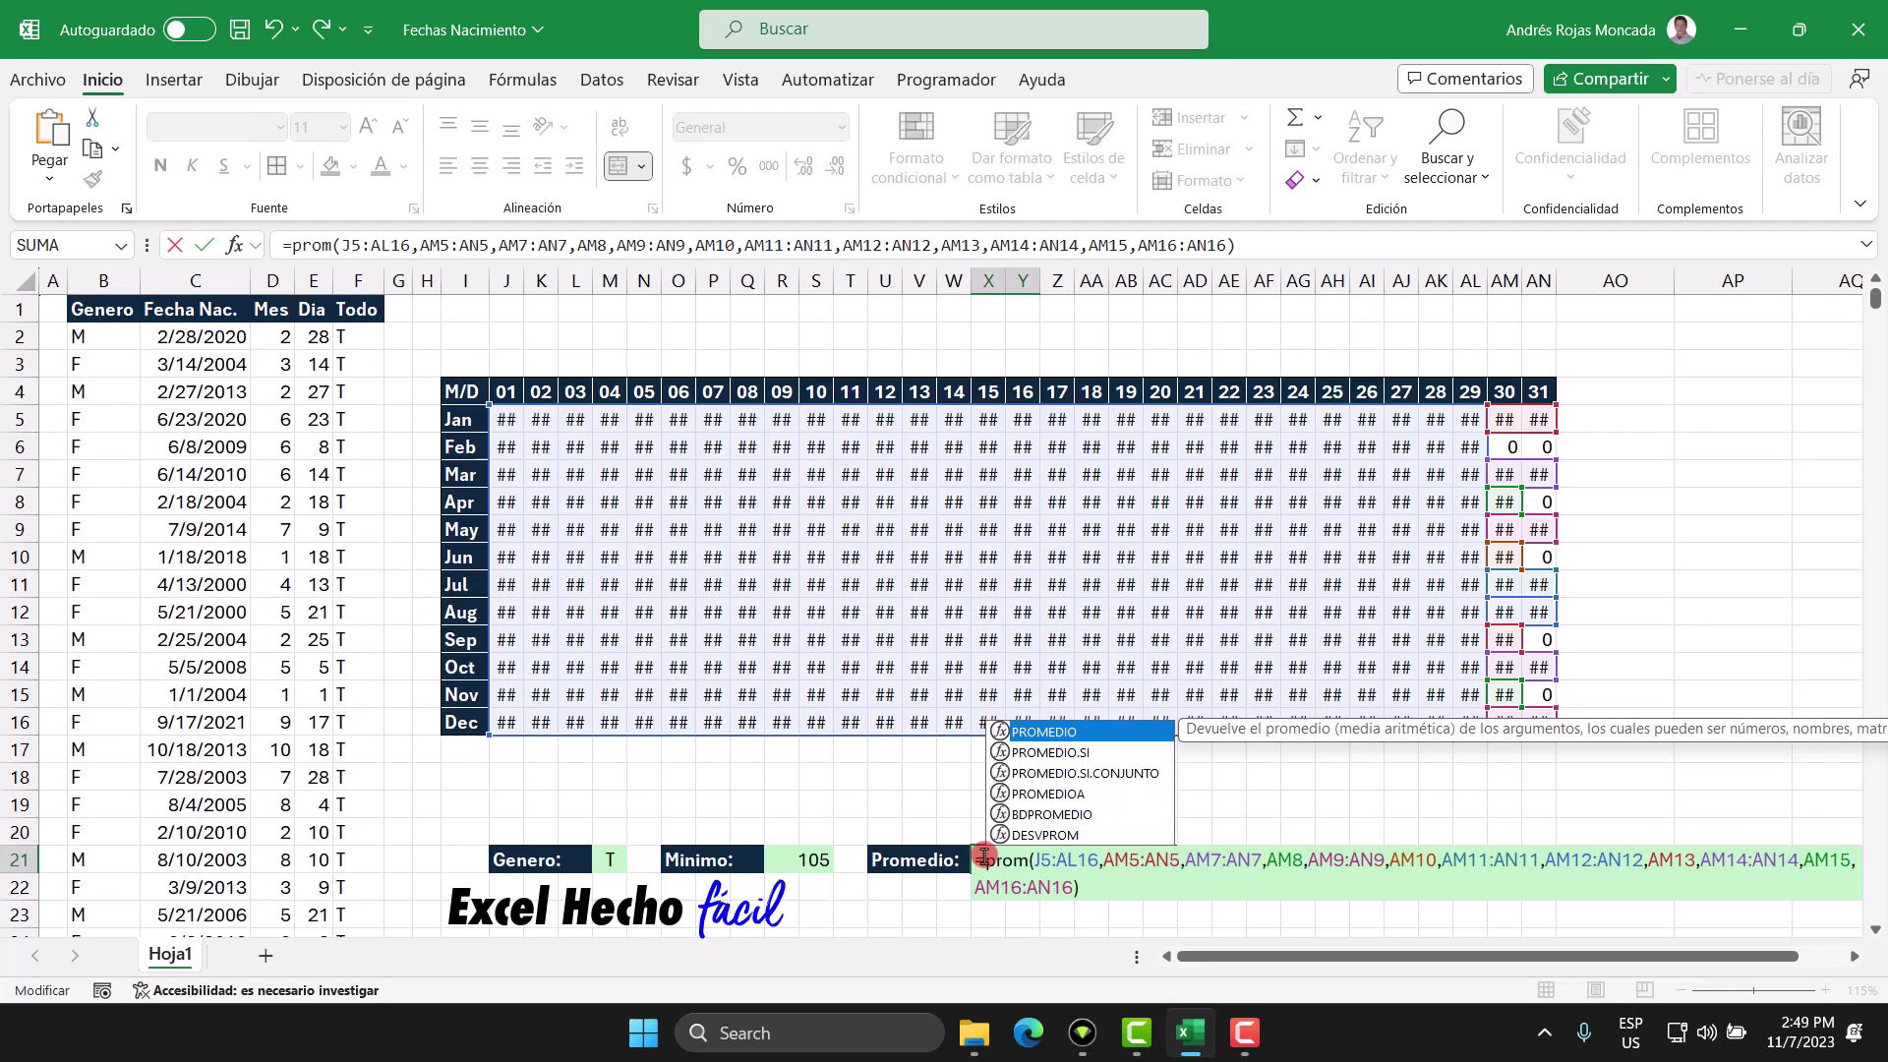
{"action": "double_click", "coordinate": [1086, 732]}
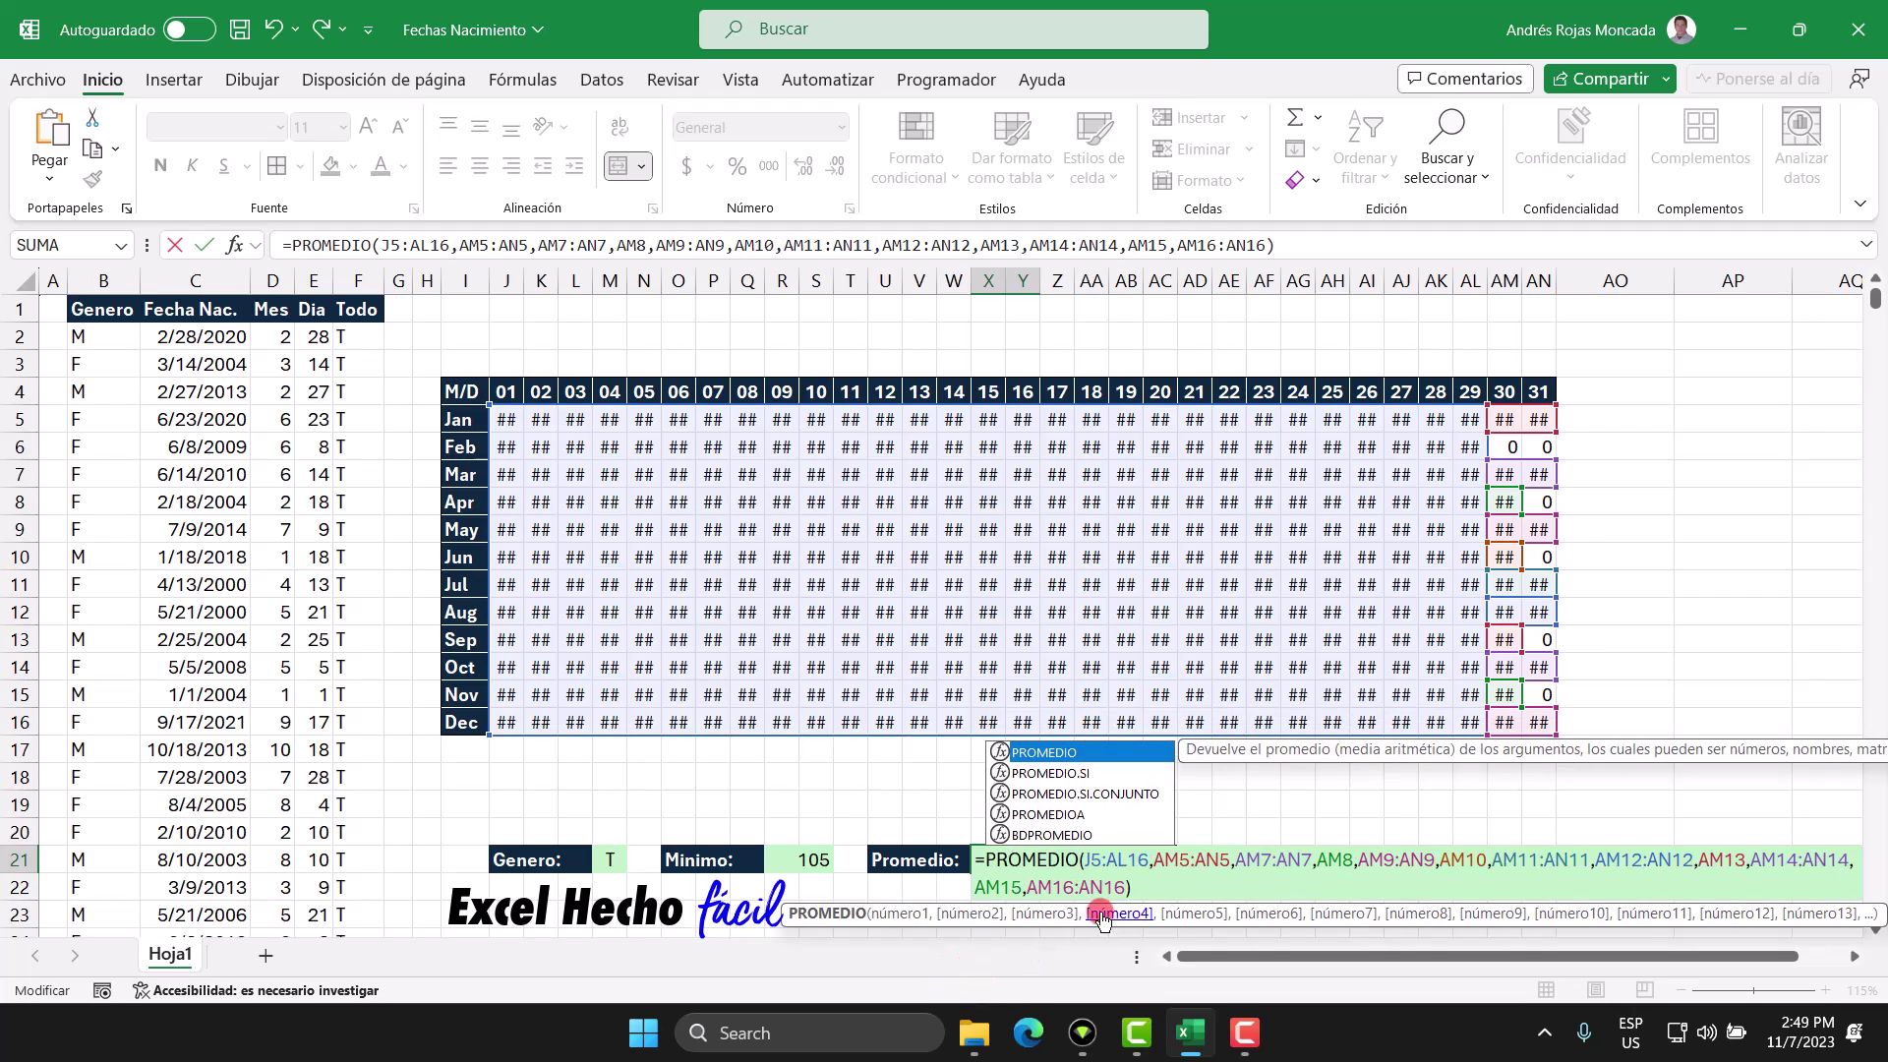
{"action": "left_click", "coordinate": [1134, 887]}
{"action": "key", "text": "Return"}
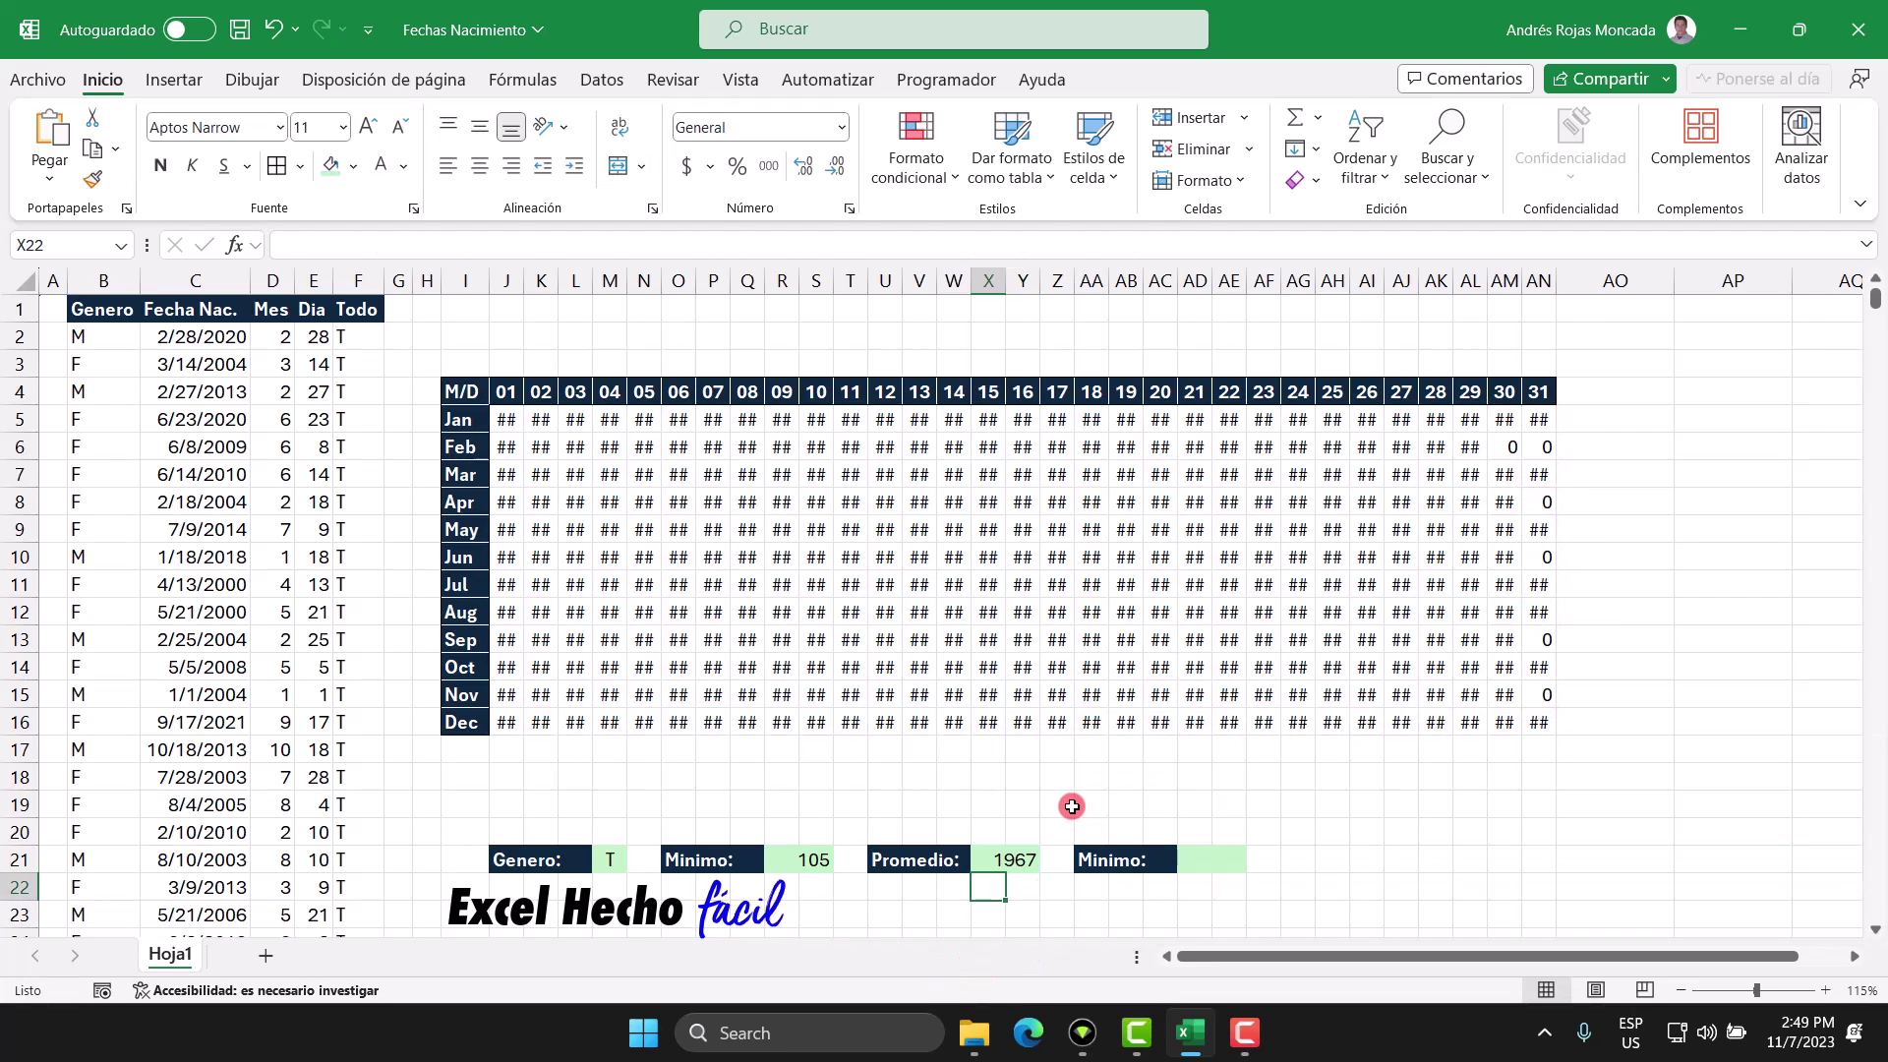
{"action": "left_click", "coordinate": [1010, 857]}
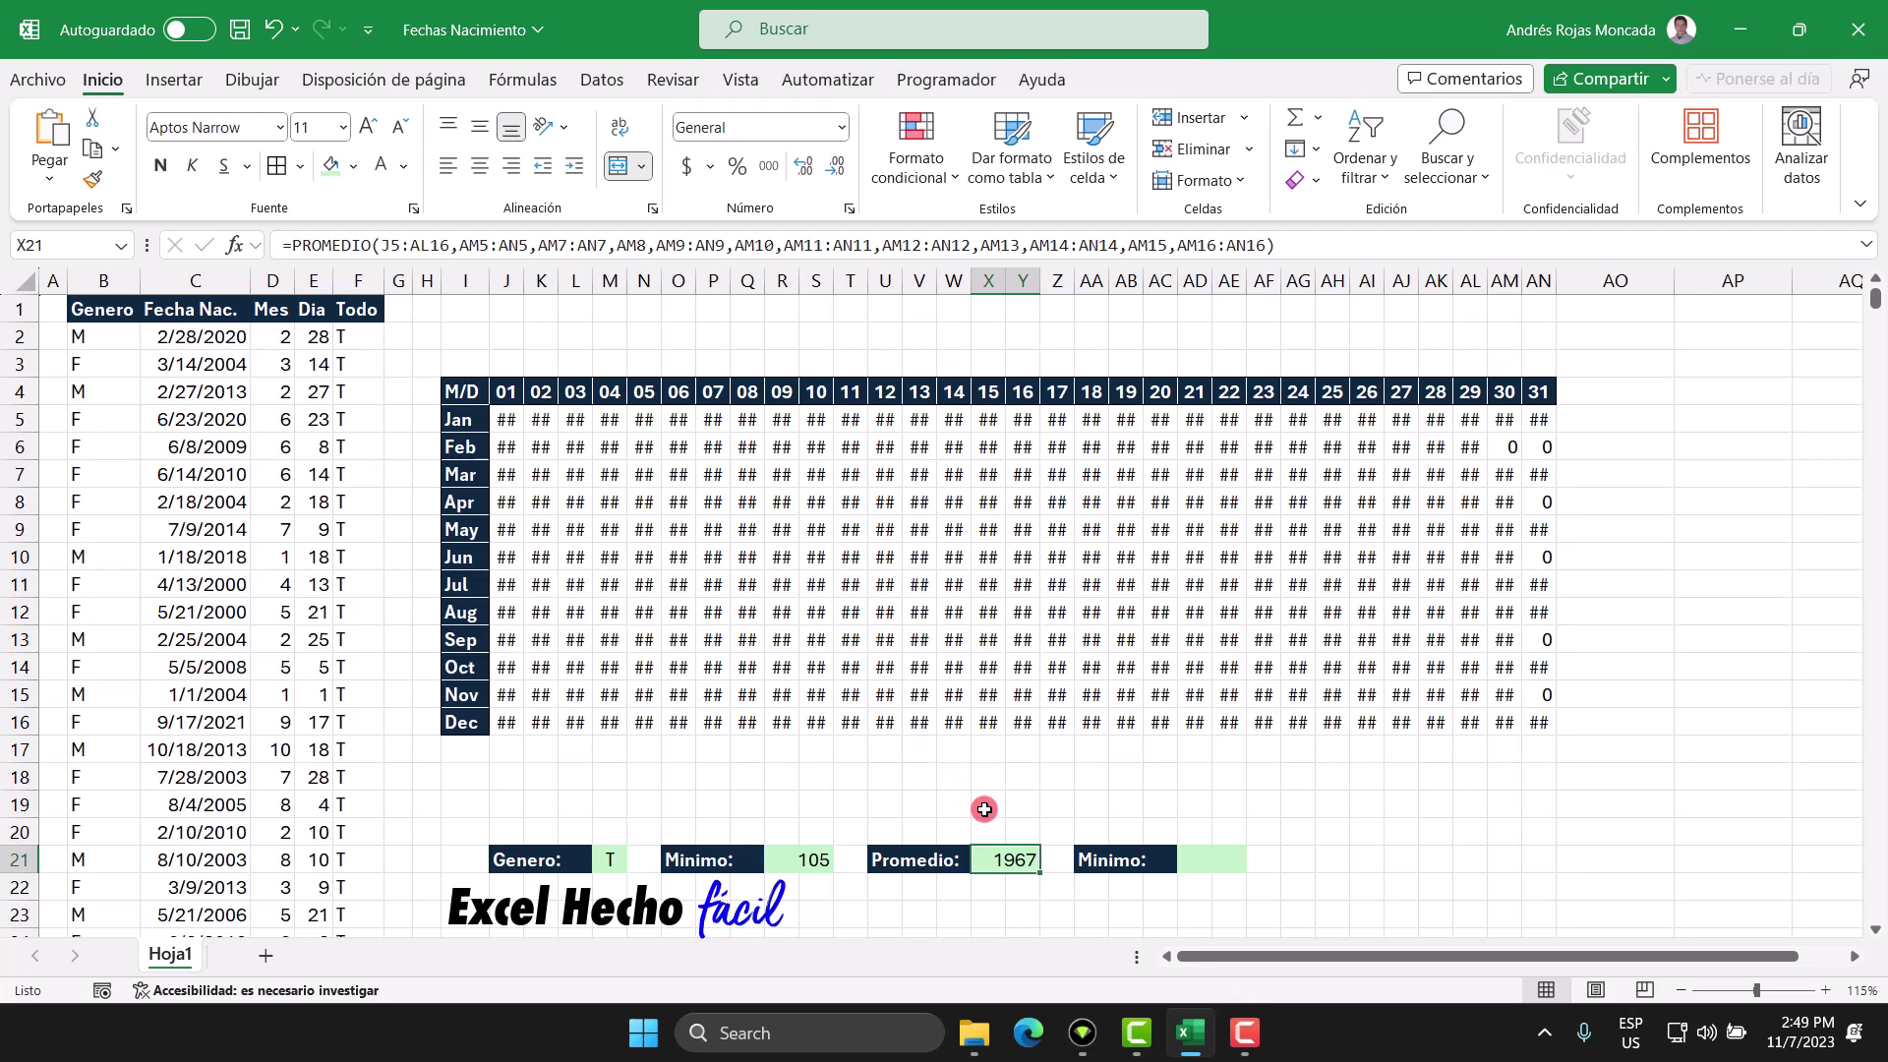
{"action": "left_click", "coordinate": [1212, 859]}
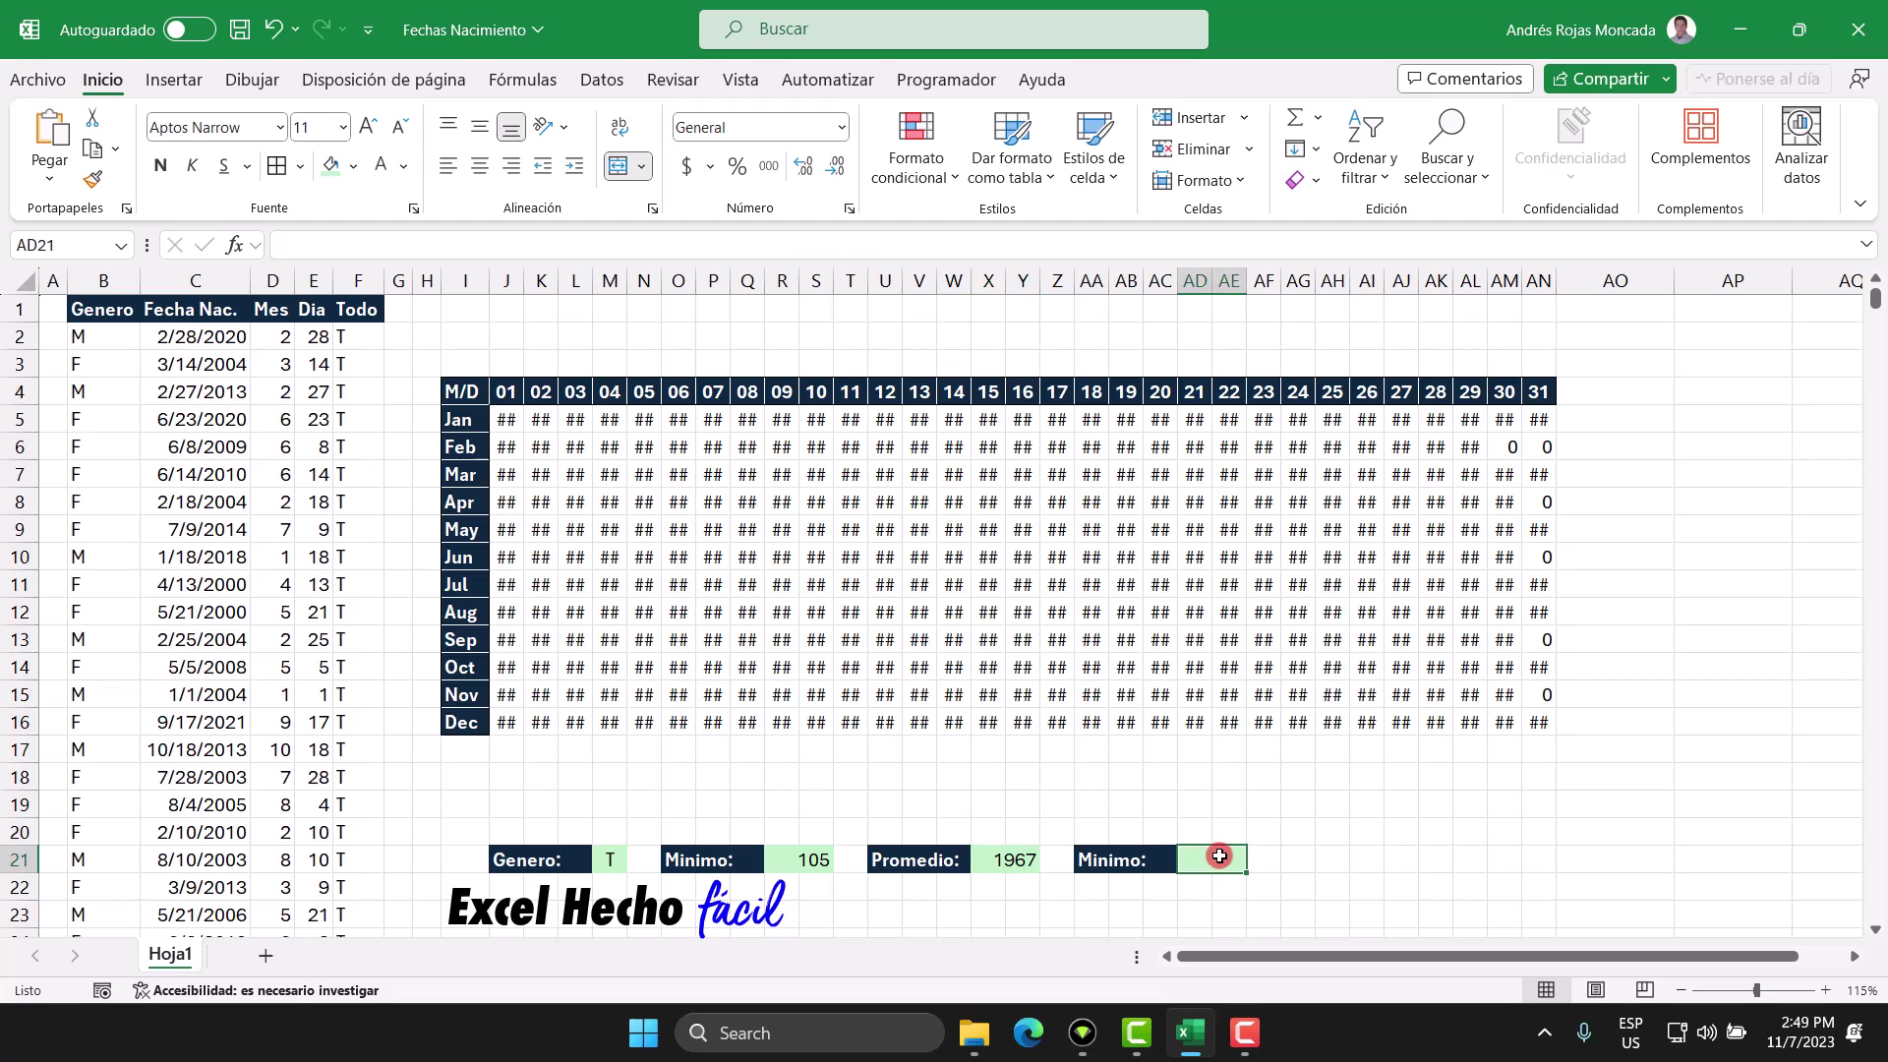
{"action": "type", "text": "Maximo"}
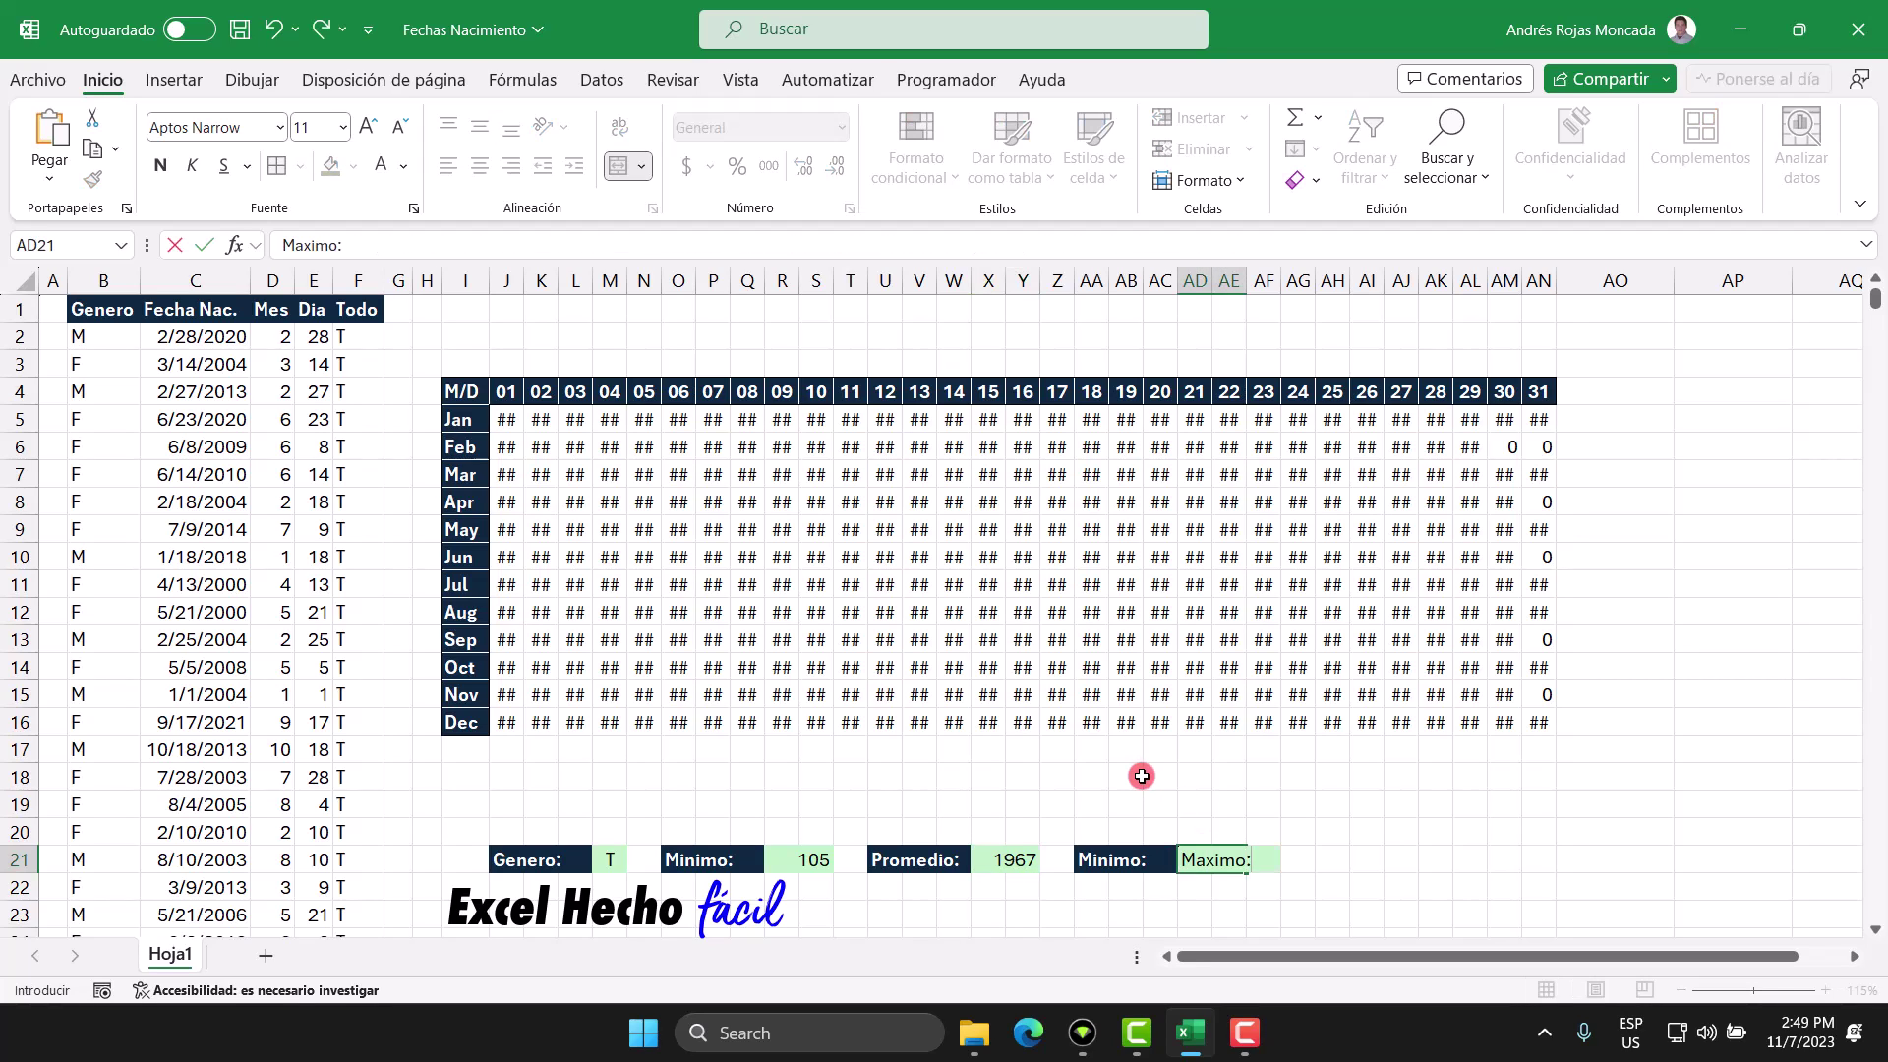
{"action": "type", "text": ":"}
{"action": "key", "text": "Return"}
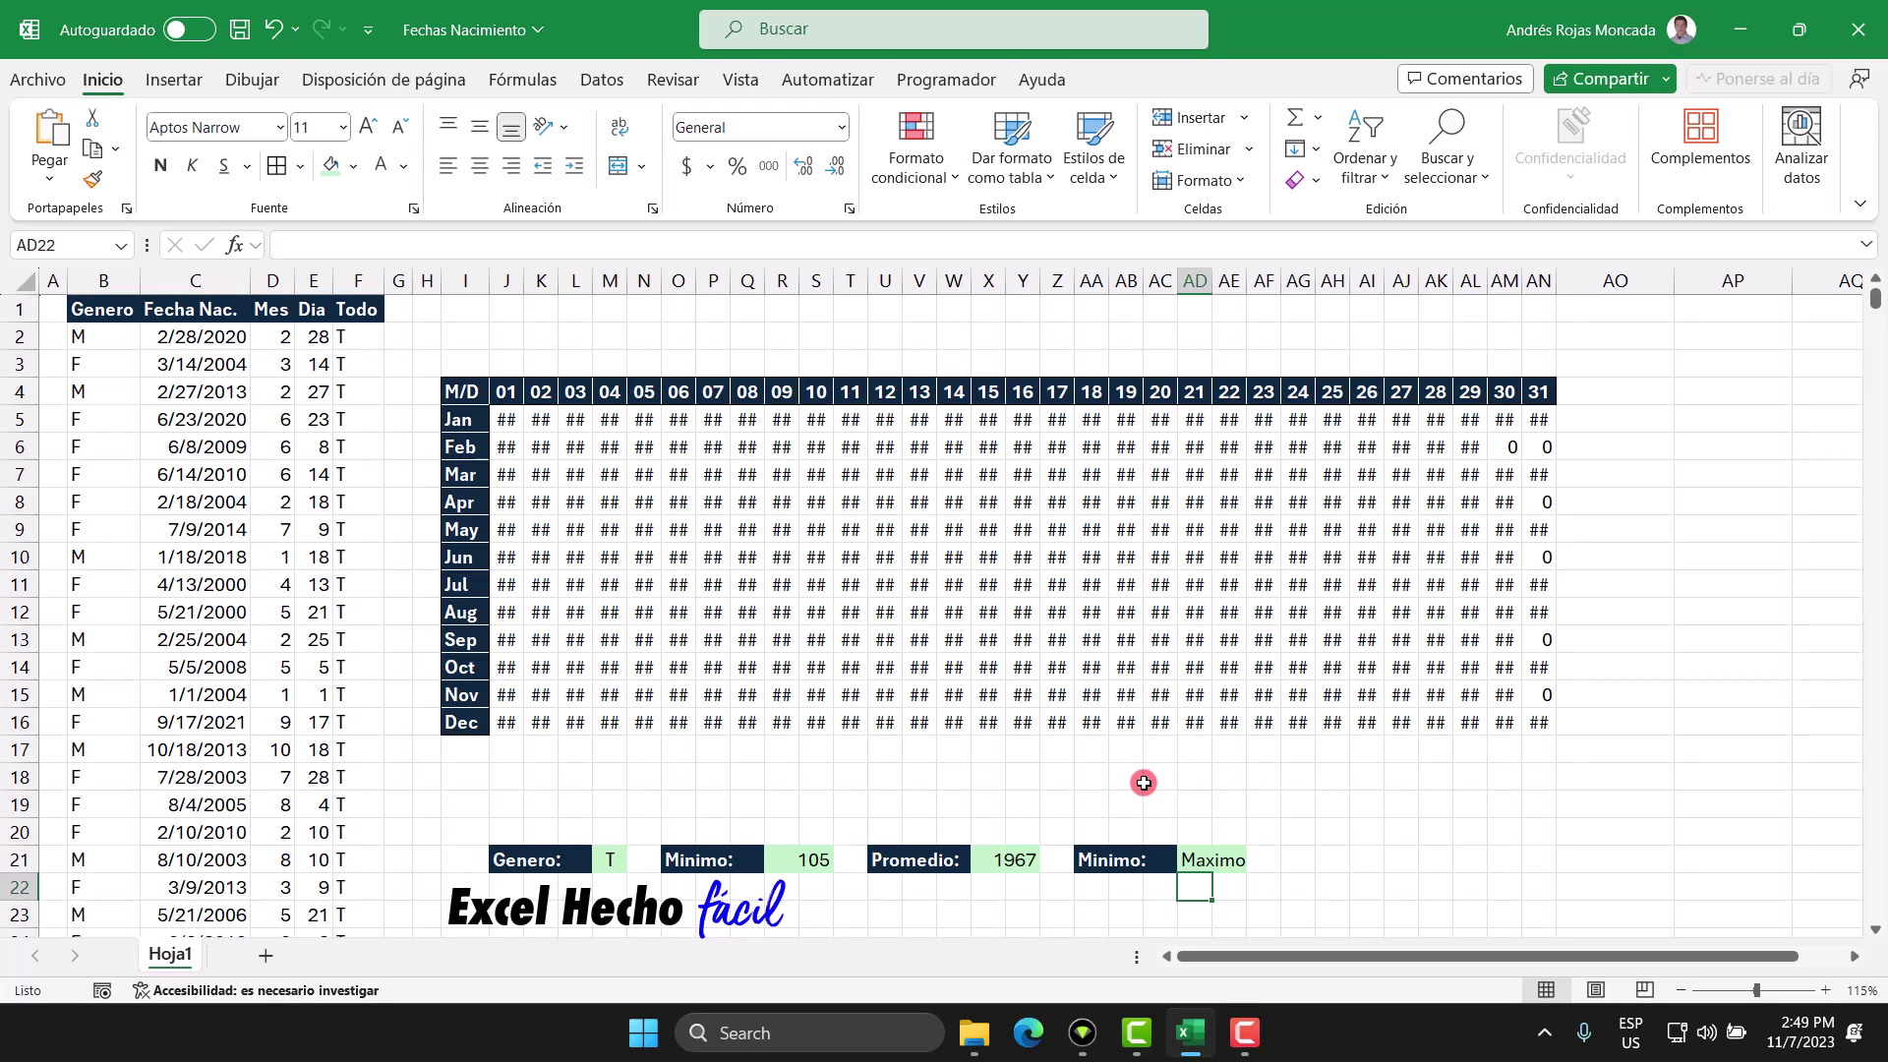
{"action": "key", "text": "ctrl+z"}
{"action": "key", "text": "ctrl+z"}
Relabel the second duplicated block in AA21 as "Maximo:"
{"action": "key", "text": "Left"}
{"action": "type", "text": "Ma"}
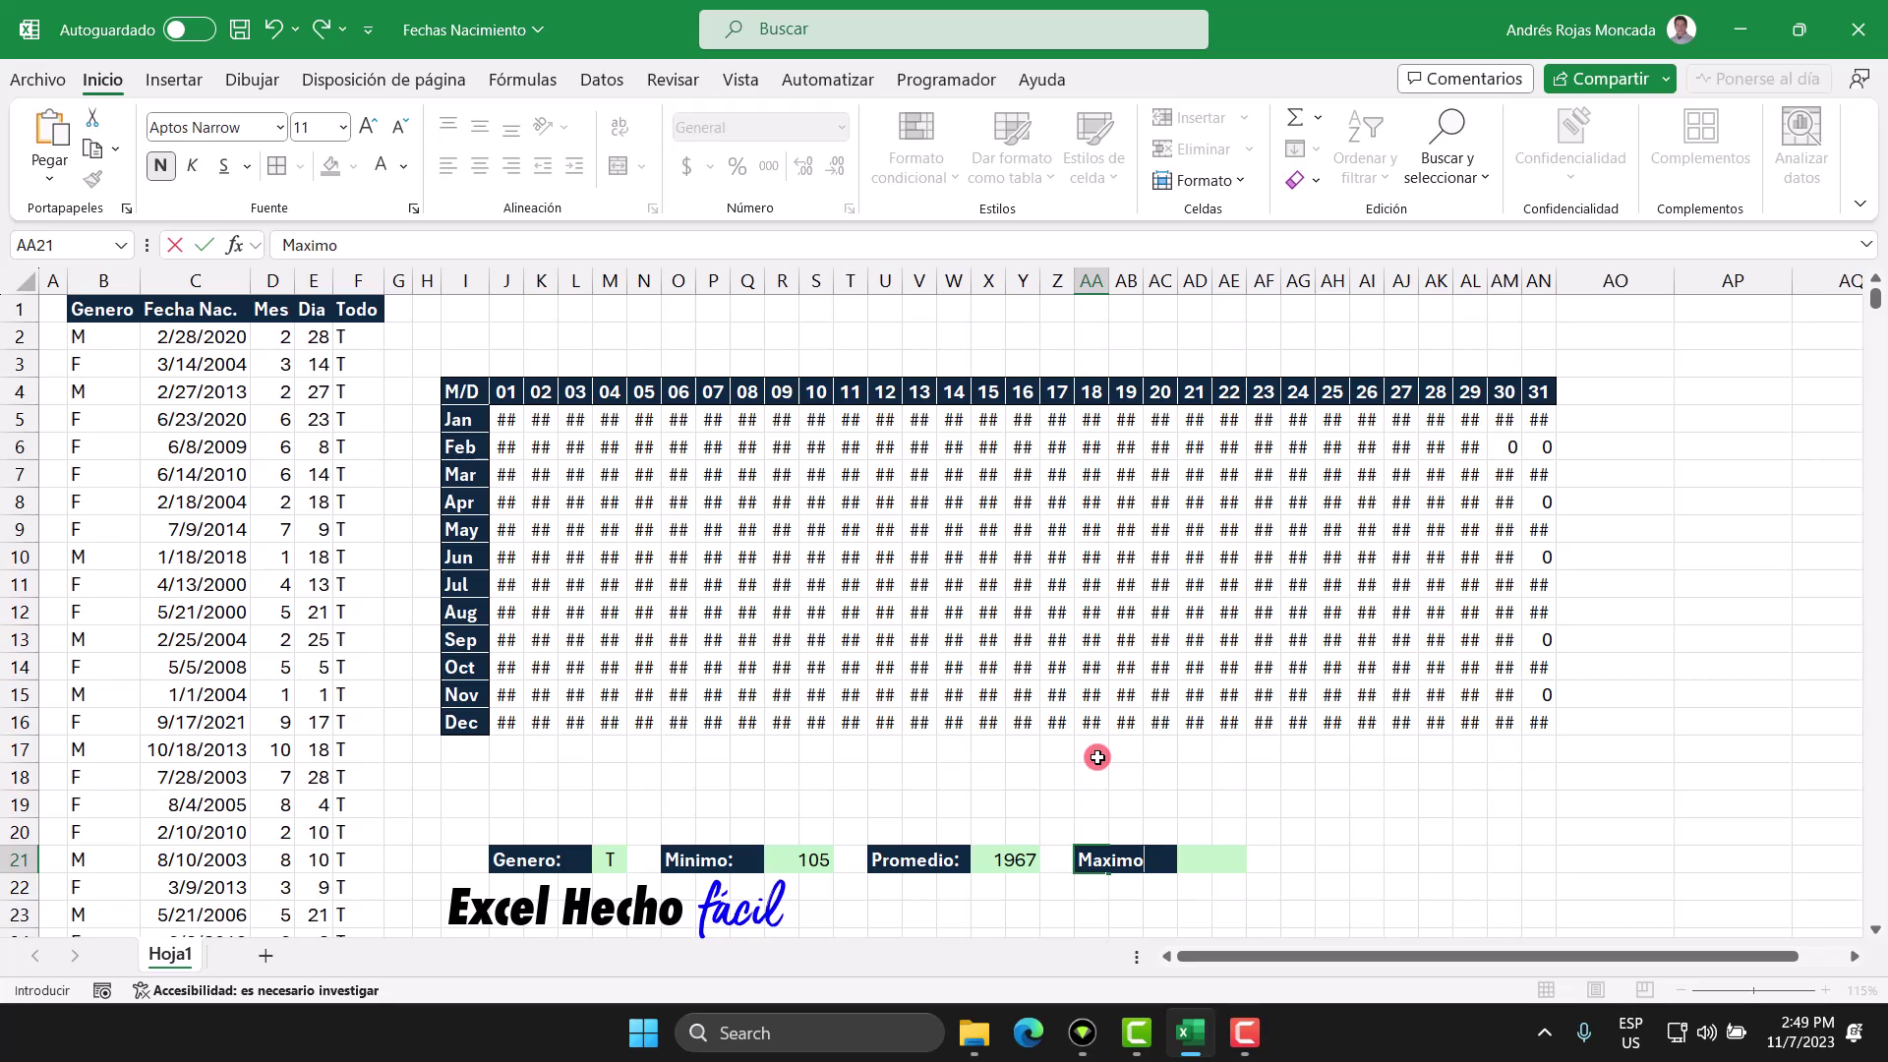
{"action": "key", "text": "Return"}
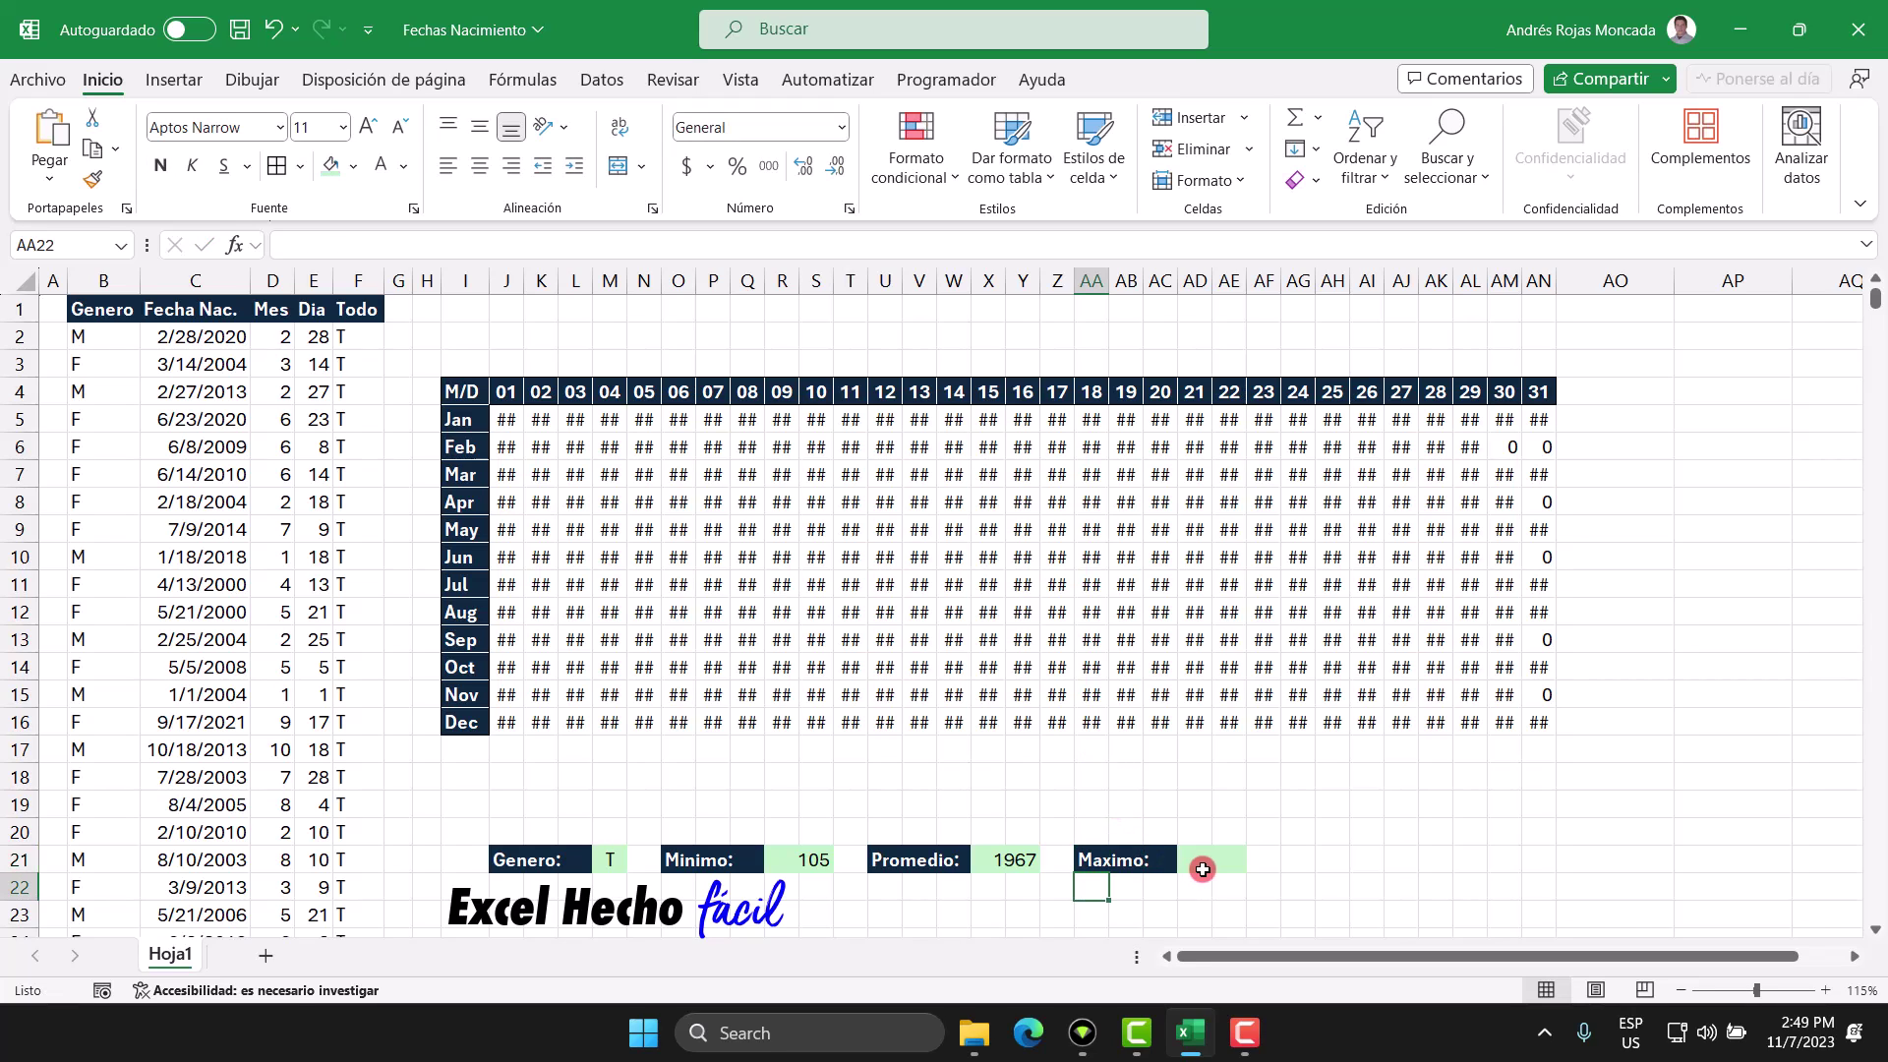
Copy the R21 formula text into AD21, replace MIN with MAX, and commit it
{"action": "left_click", "coordinate": [820, 861]}
{"action": "key", "text": "F2"}
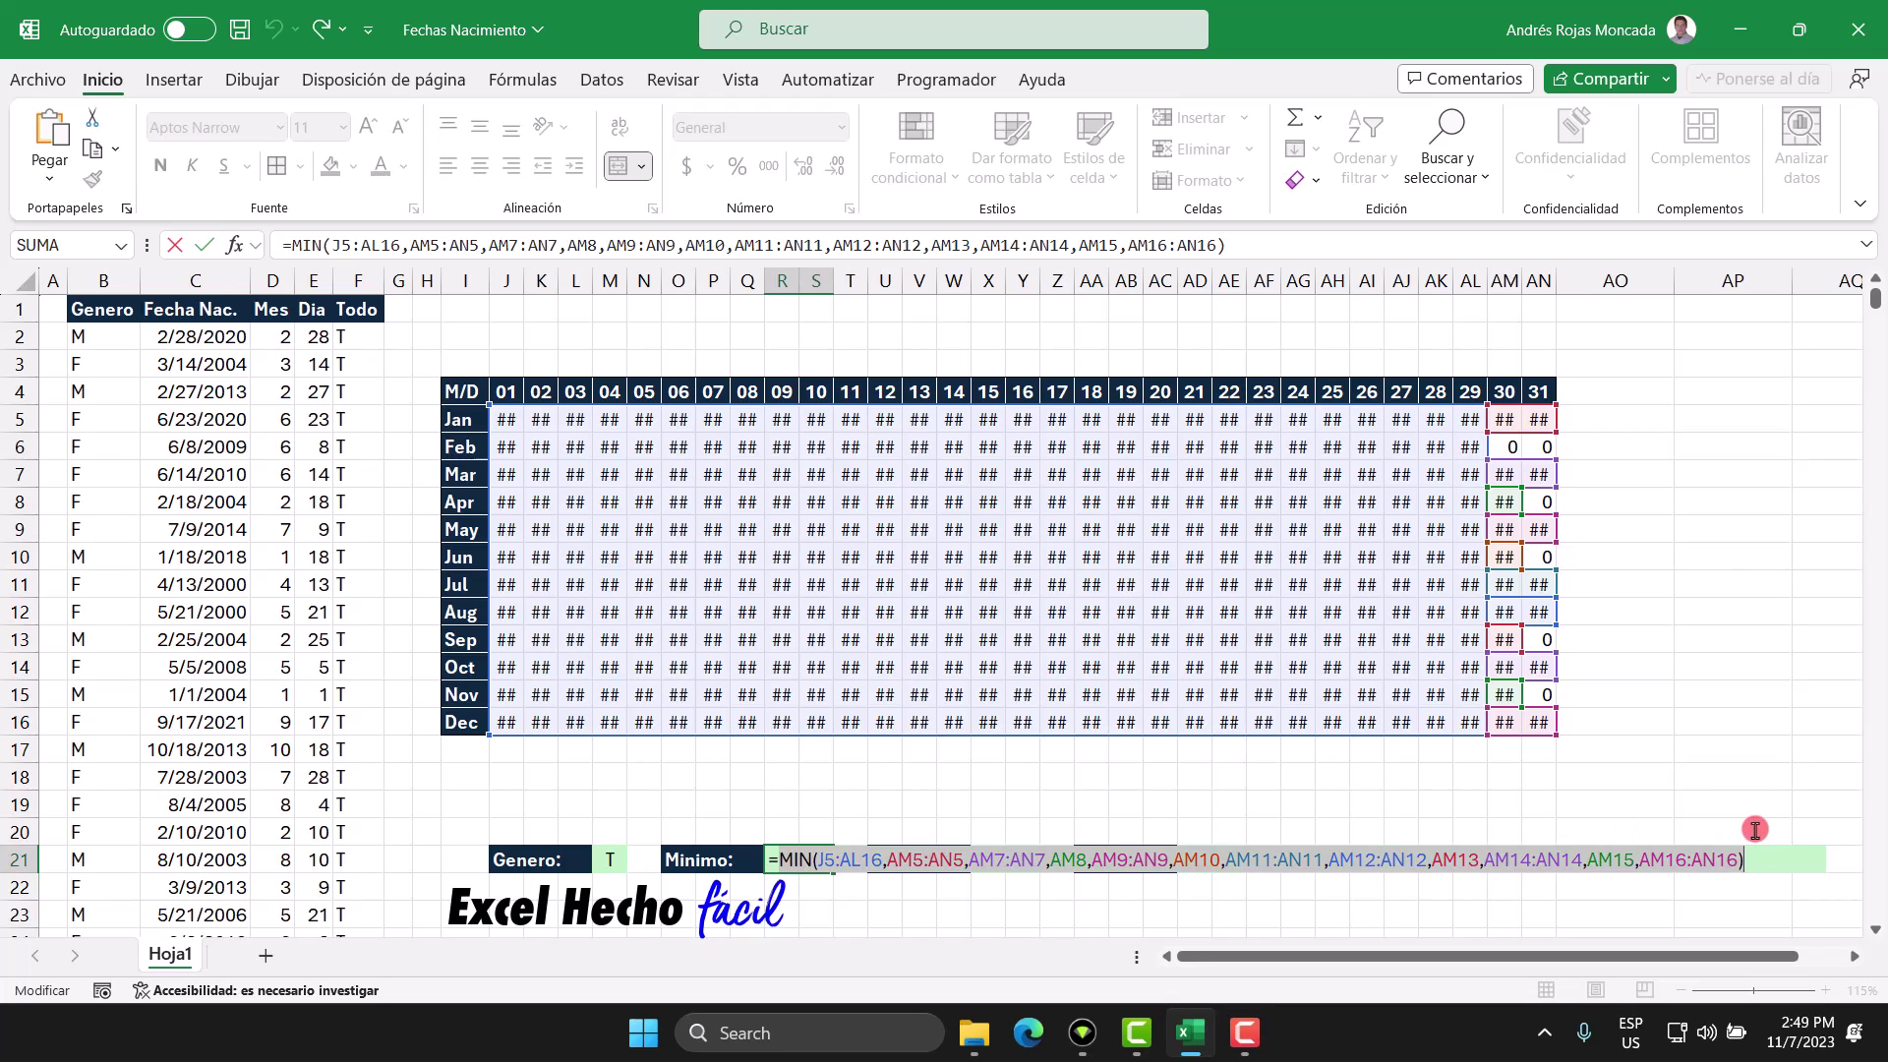
{"action": "key", "text": "Escape"}
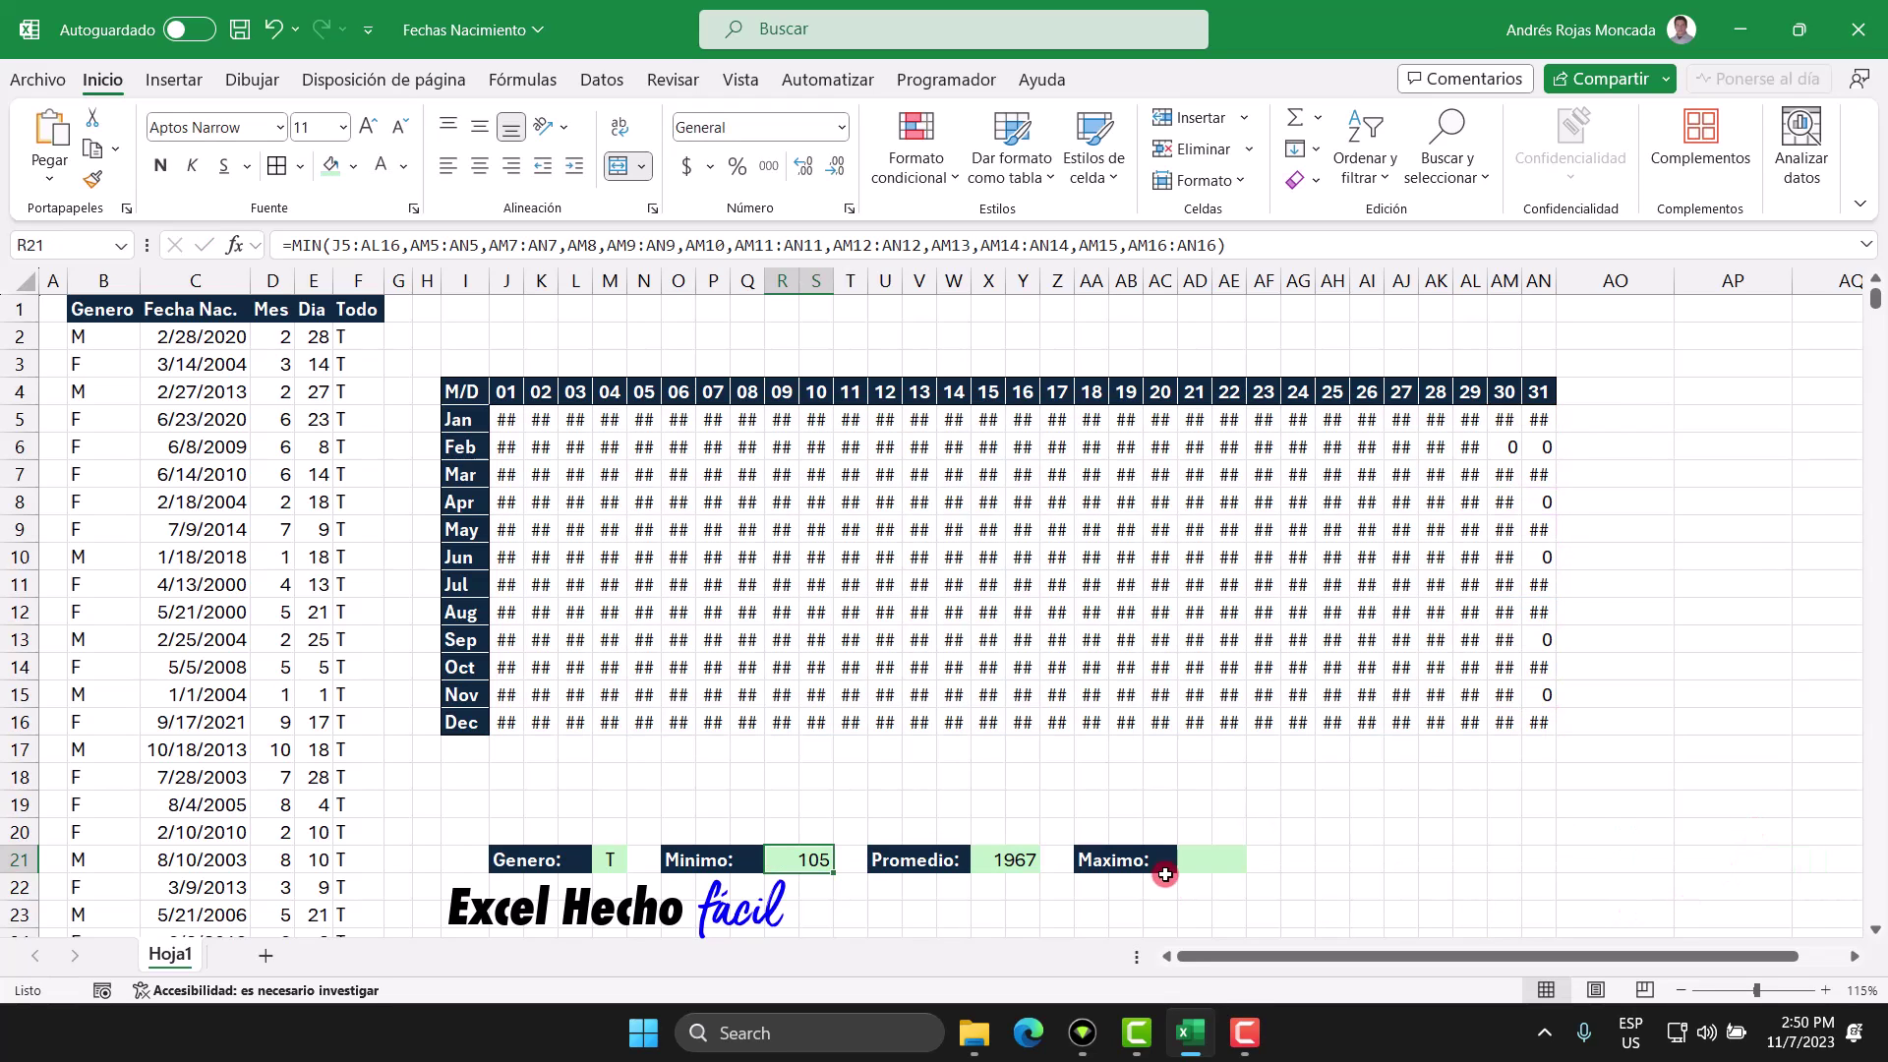
{"action": "left_click", "coordinate": [1185, 861]}
{"action": "type", "text": "=MIN(J5:AL16,AM5:AN5,AM7:AN7,AM8,AM9:AN9,AM10,AM11:AN11,AM12:AN12,AM13,AM14:AN14,AM15,AM16:AN16)"}
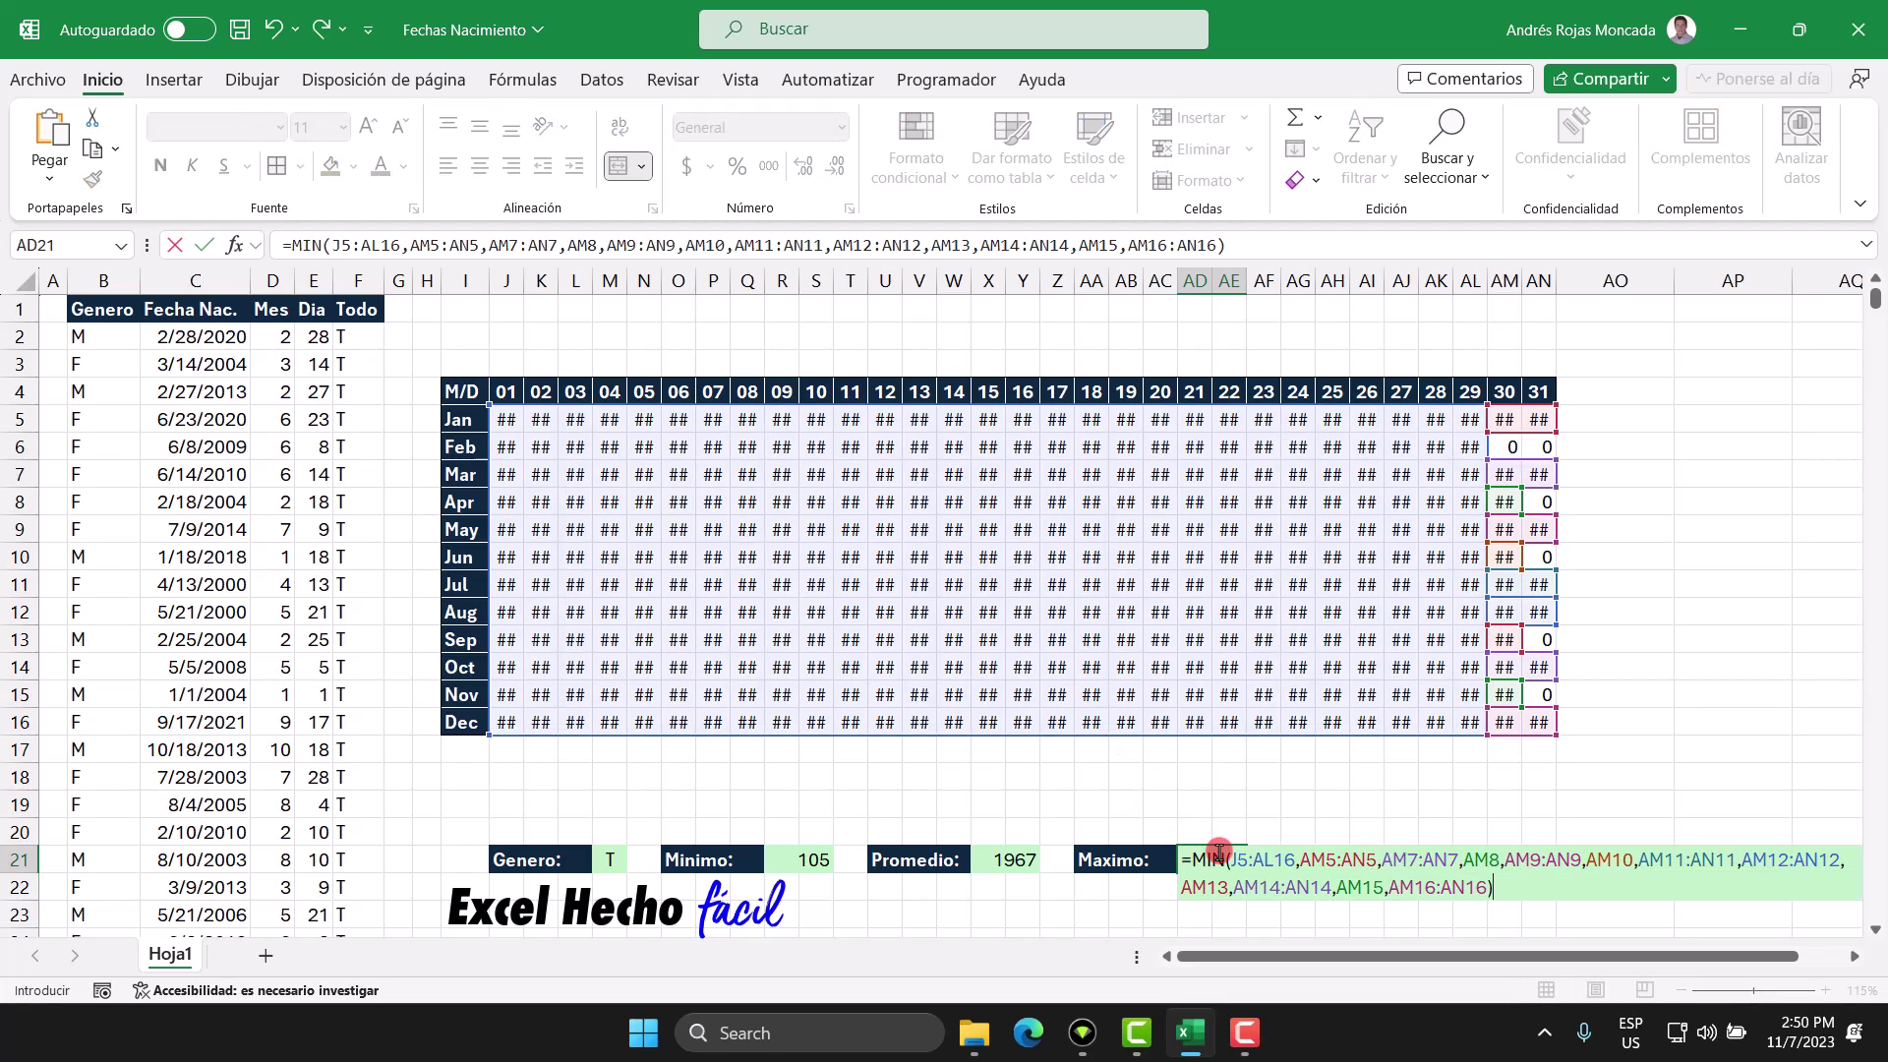
{"action": "left_click_drag", "start_coordinate": [1225, 857], "coordinate": [1194, 854]}
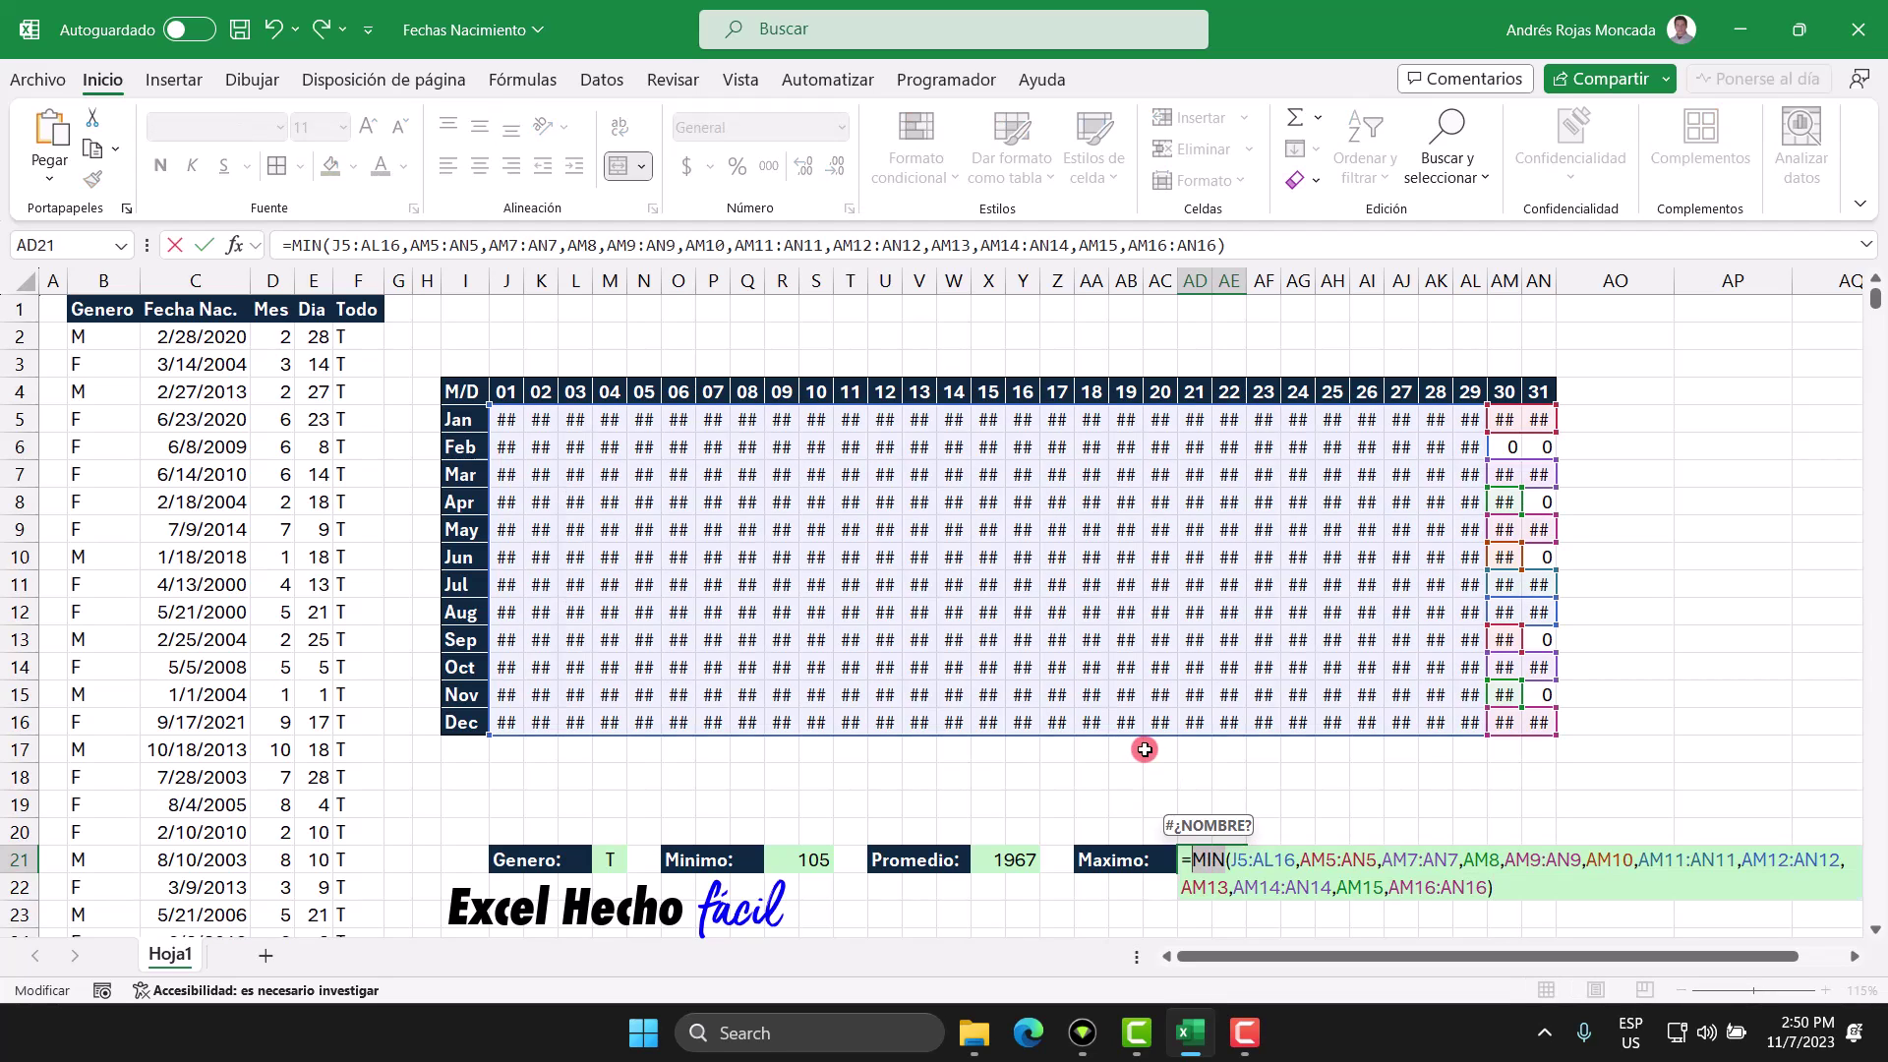
{"action": "type", "text": "MAX"}
{"action": "key", "text": "Return"}
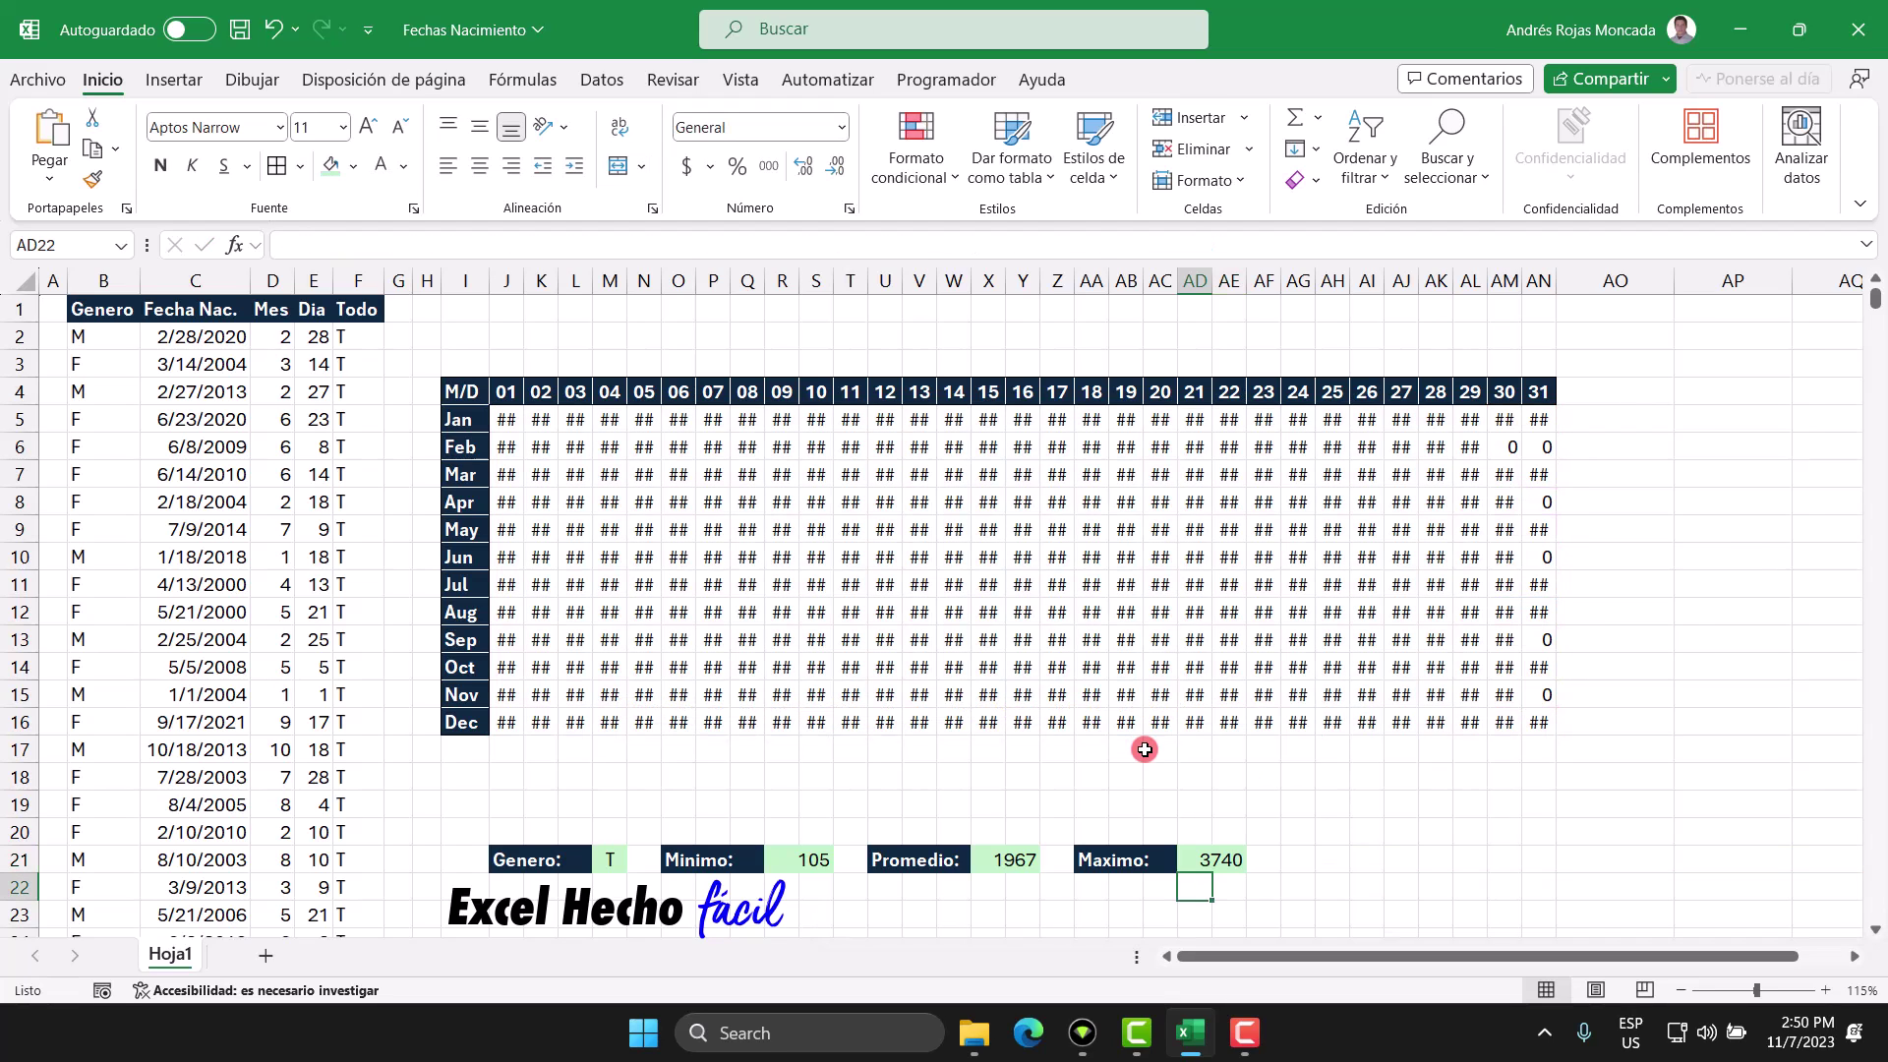
{"action": "left_click", "coordinate": [1201, 865]}
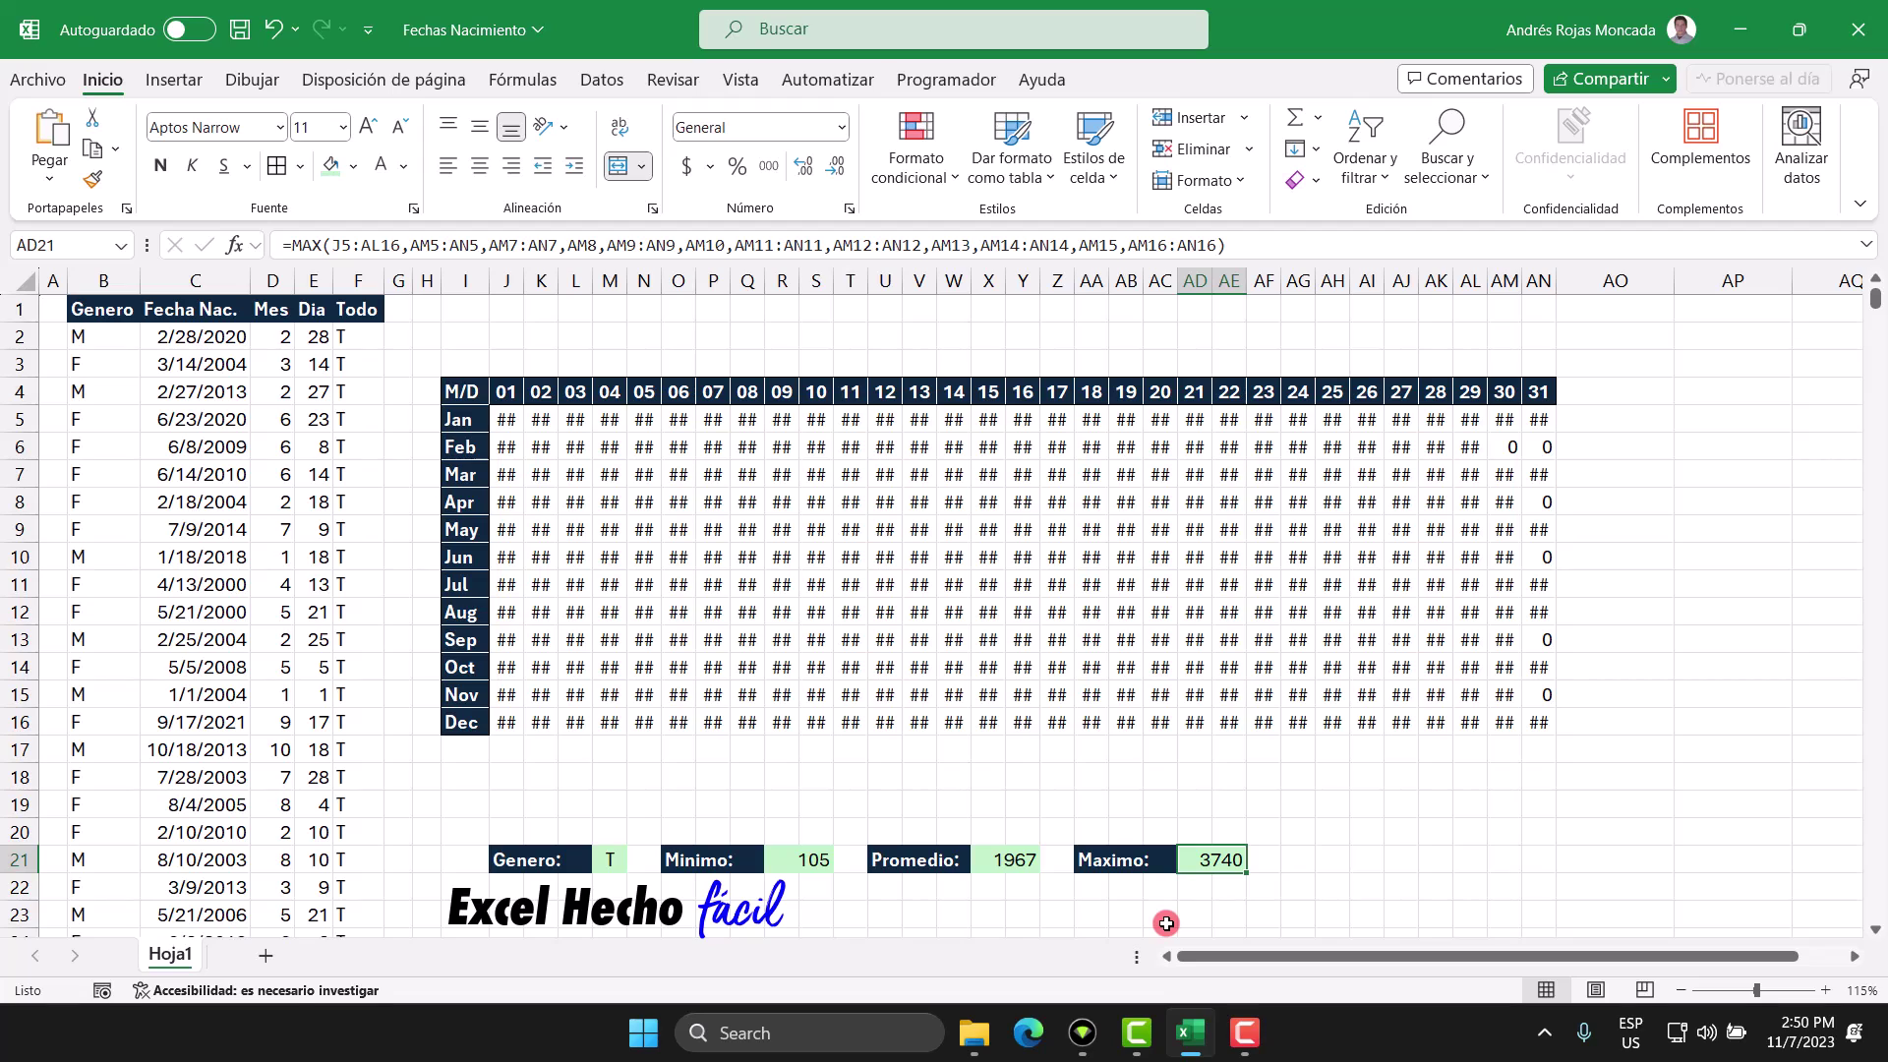
Clear the grid cells of the nonexistent dates: AM6, AN6, AN8, AN10, AN13 and AN15
{"action": "left_click", "coordinate": [1511, 448]}
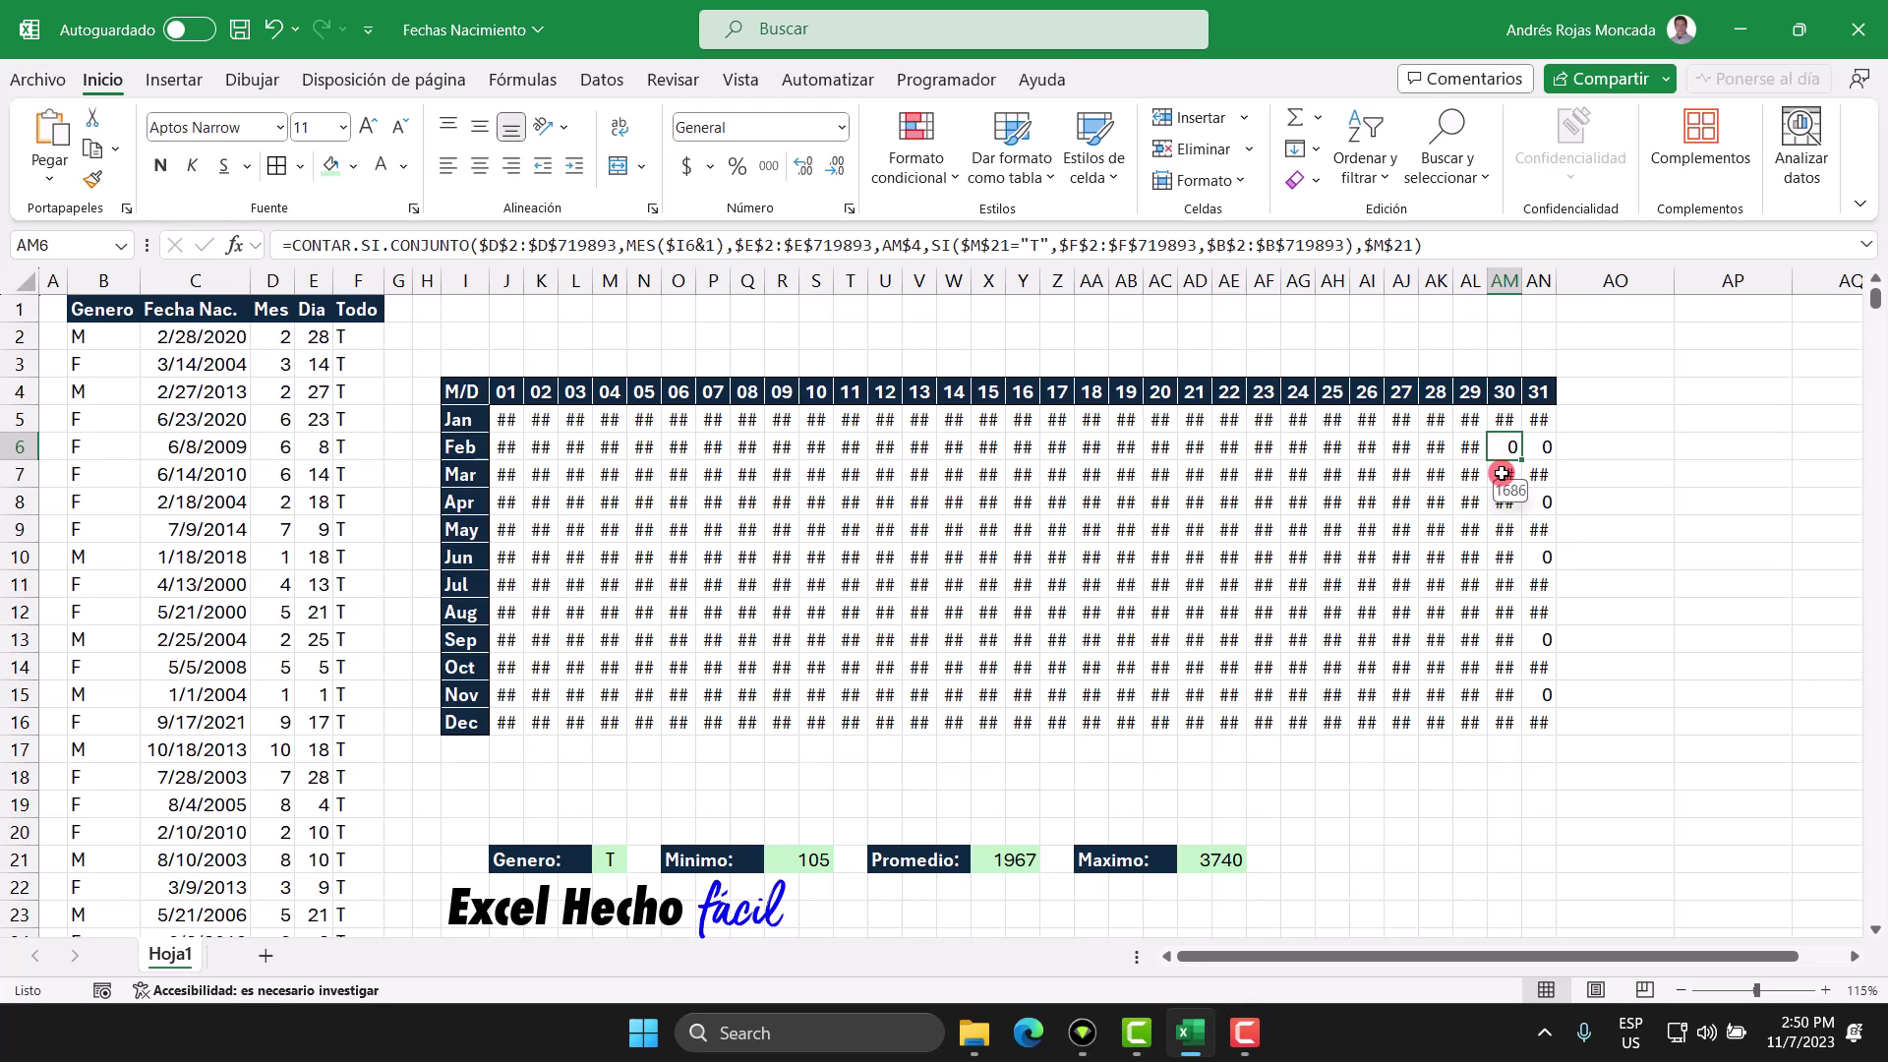
{"action": "left_click", "coordinate": [1540, 449], "text": "ctrl"}
{"action": "left_click", "coordinate": [1540, 502], "text": "ctrl"}
{"action": "left_click", "coordinate": [1540, 556], "text": "ctrl"}
{"action": "left_click", "coordinate": [1540, 639], "text": "ctrl"}
{"action": "left_click", "coordinate": [1534, 691], "text": "ctrl"}
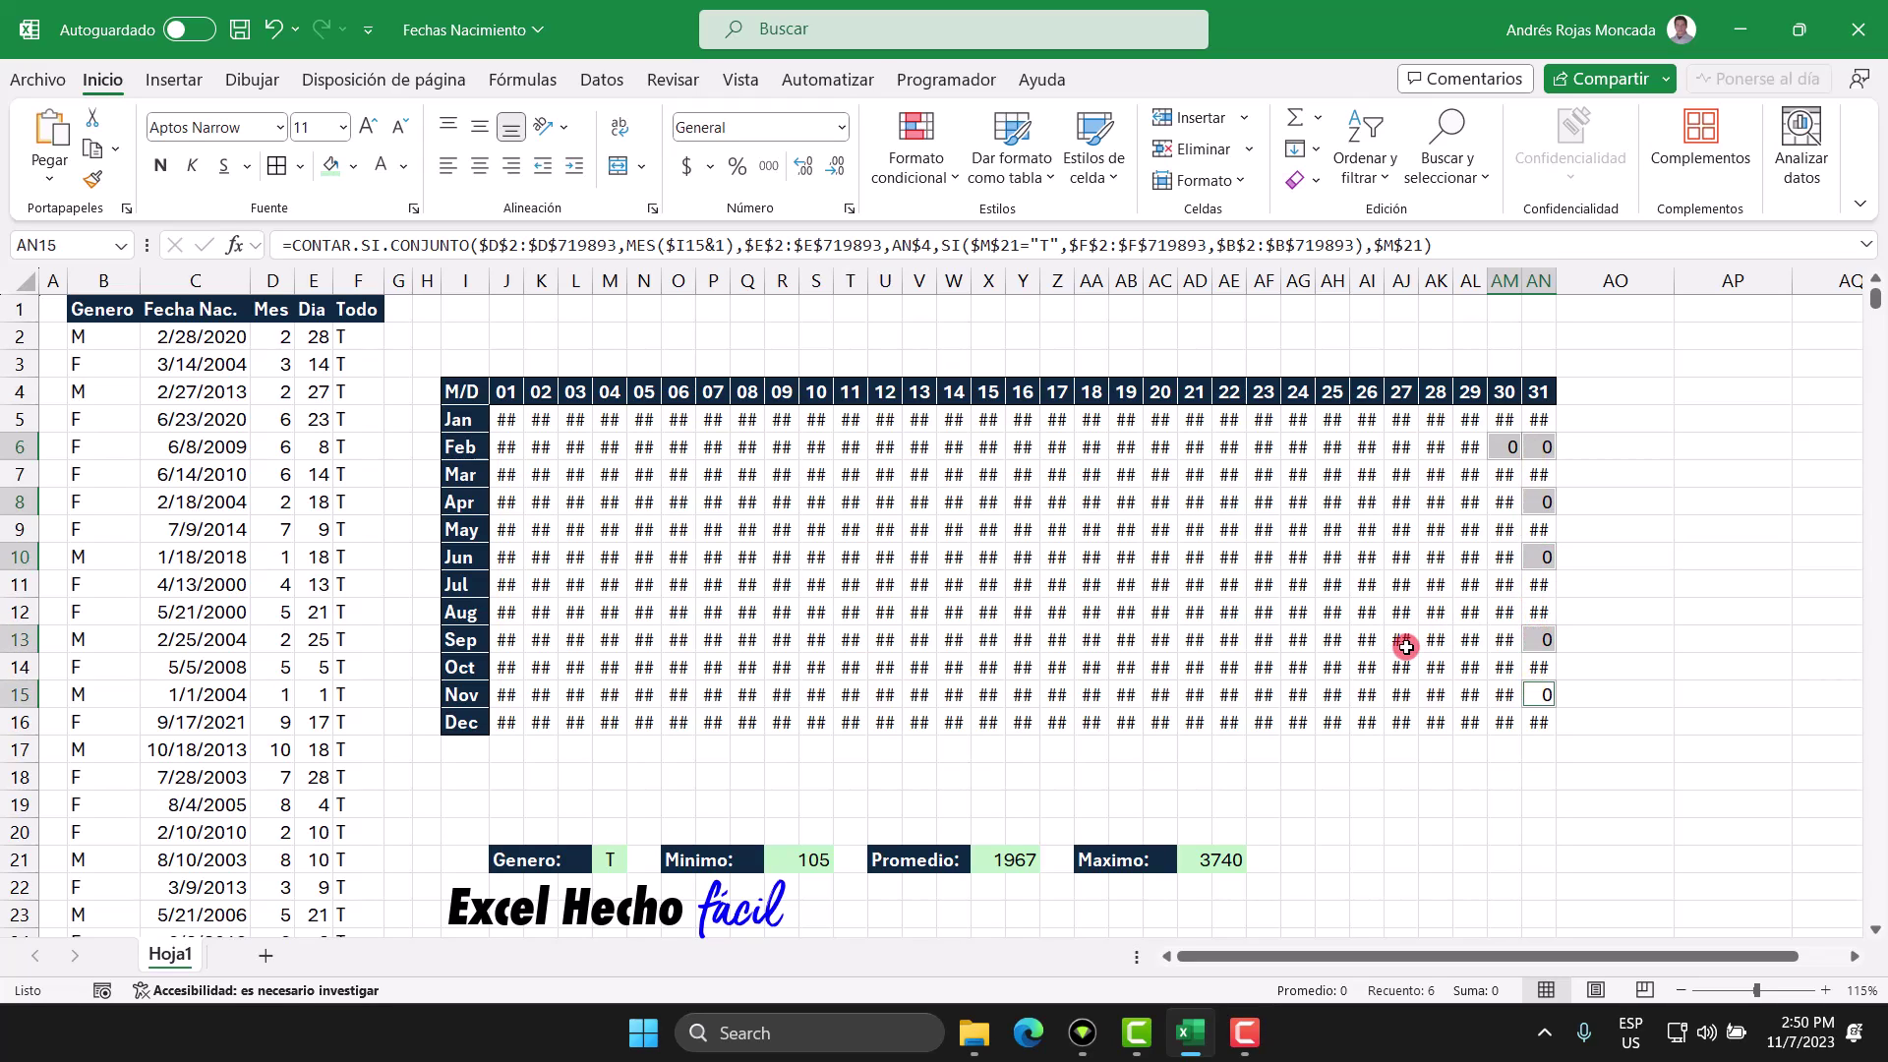
{"action": "key", "text": "Delete"}
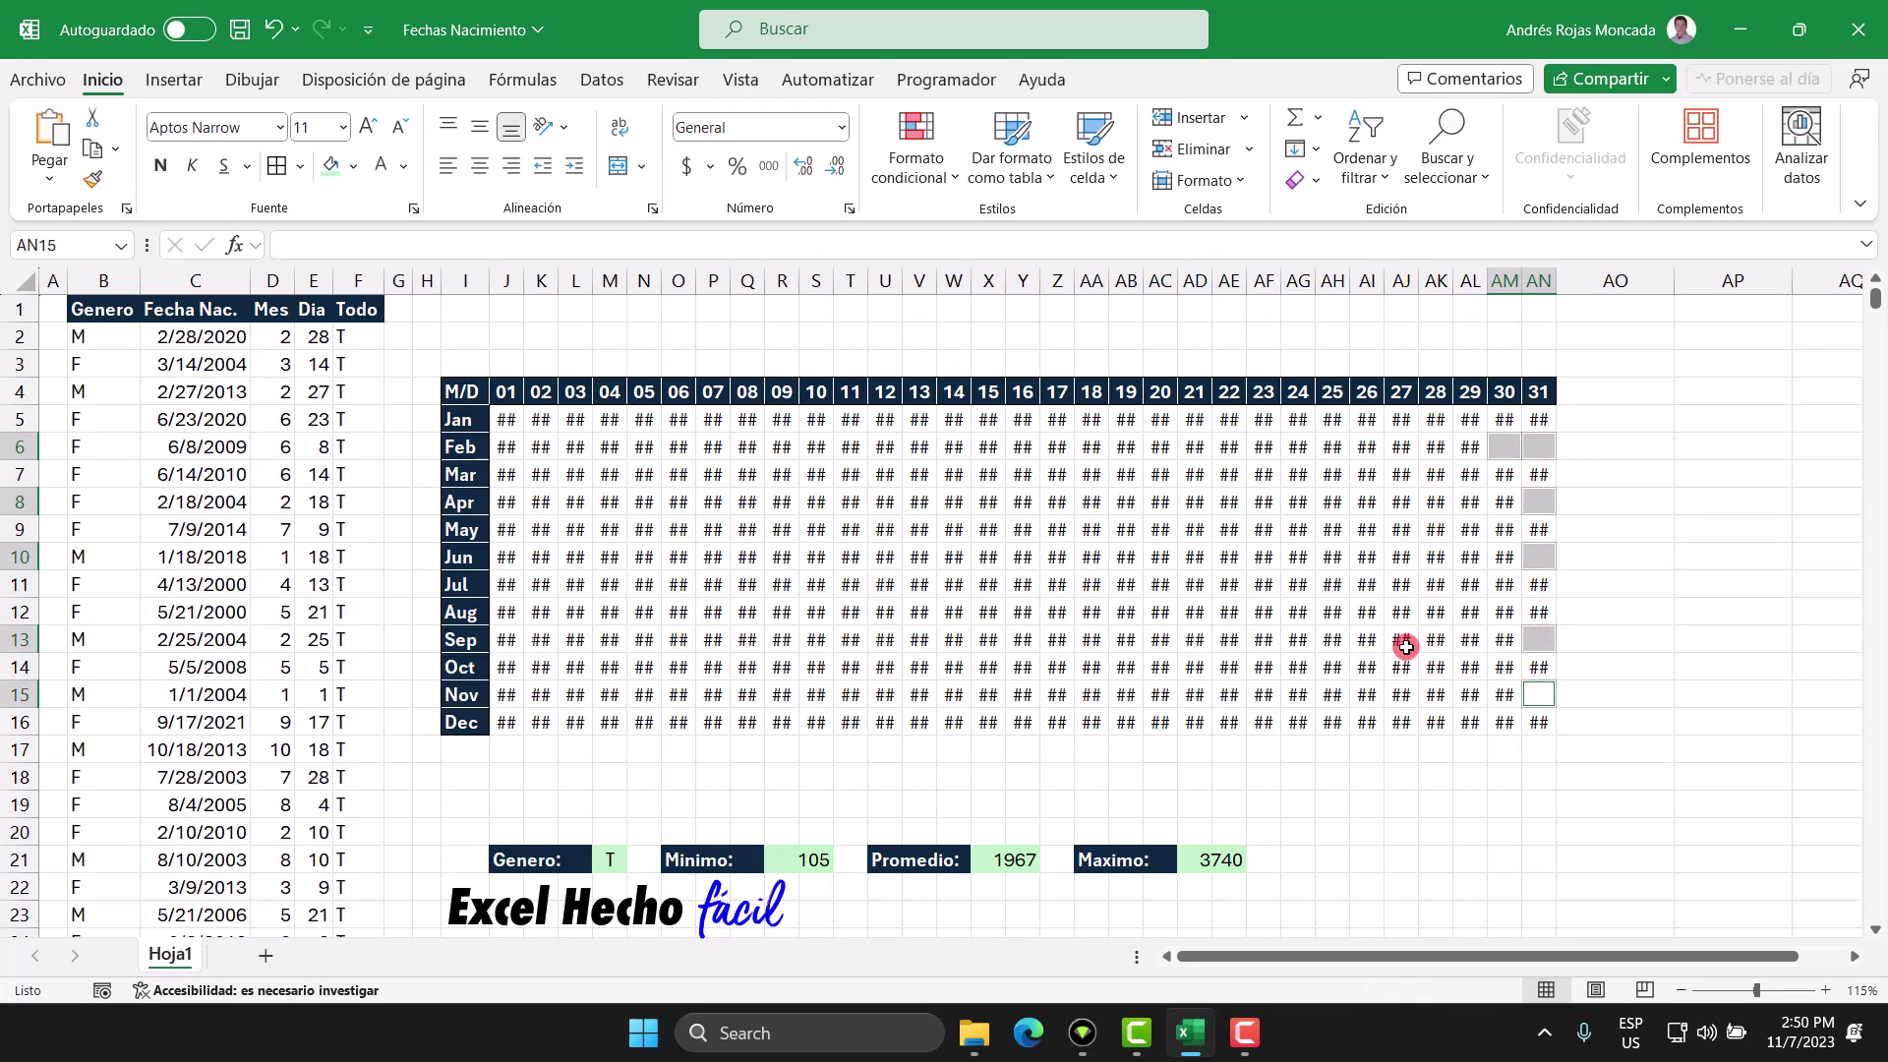
Fill the cleared nonexistent-date cells AM6, AN6, AN8, AN10, AN13 and AN15 with the formula =$X$21
{"action": "type", "text": "="}
{"action": "left_click", "coordinate": [1010, 859]}
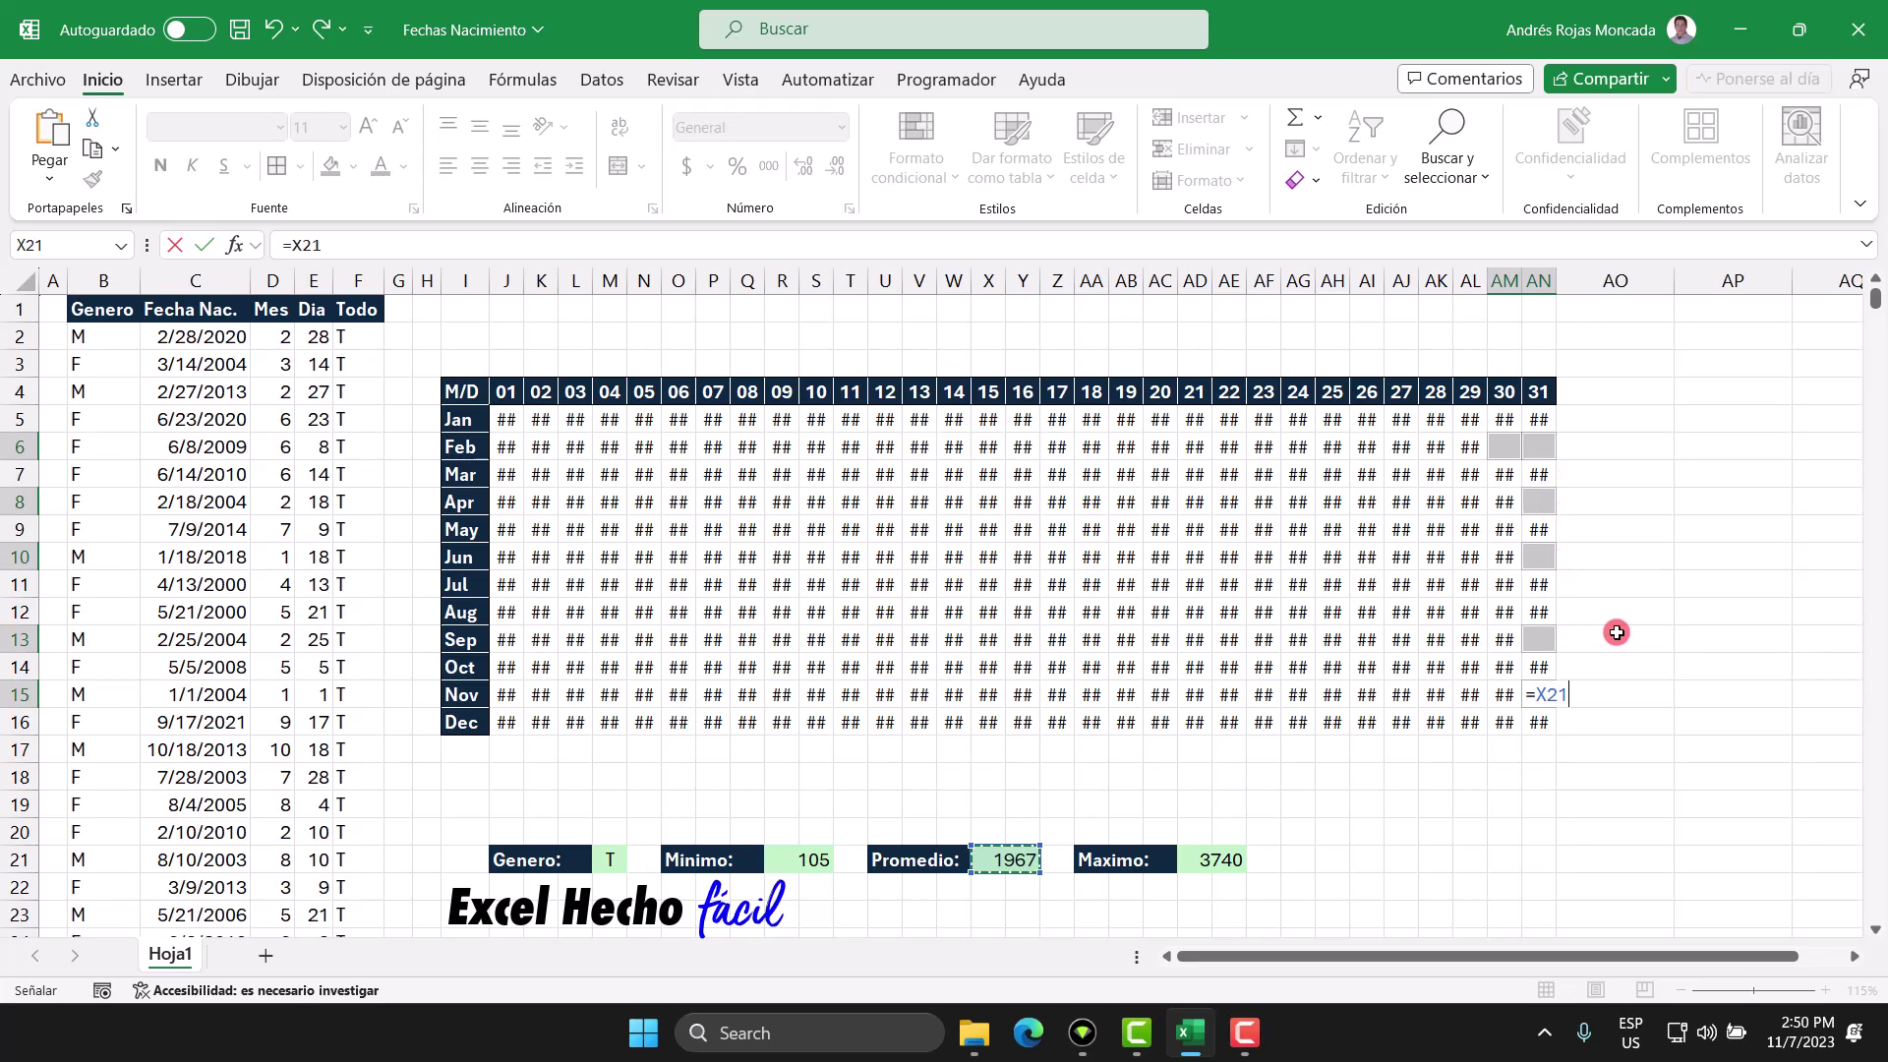
{"action": "key", "text": "F4"}
{"action": "key", "text": "ctrl+Return"}
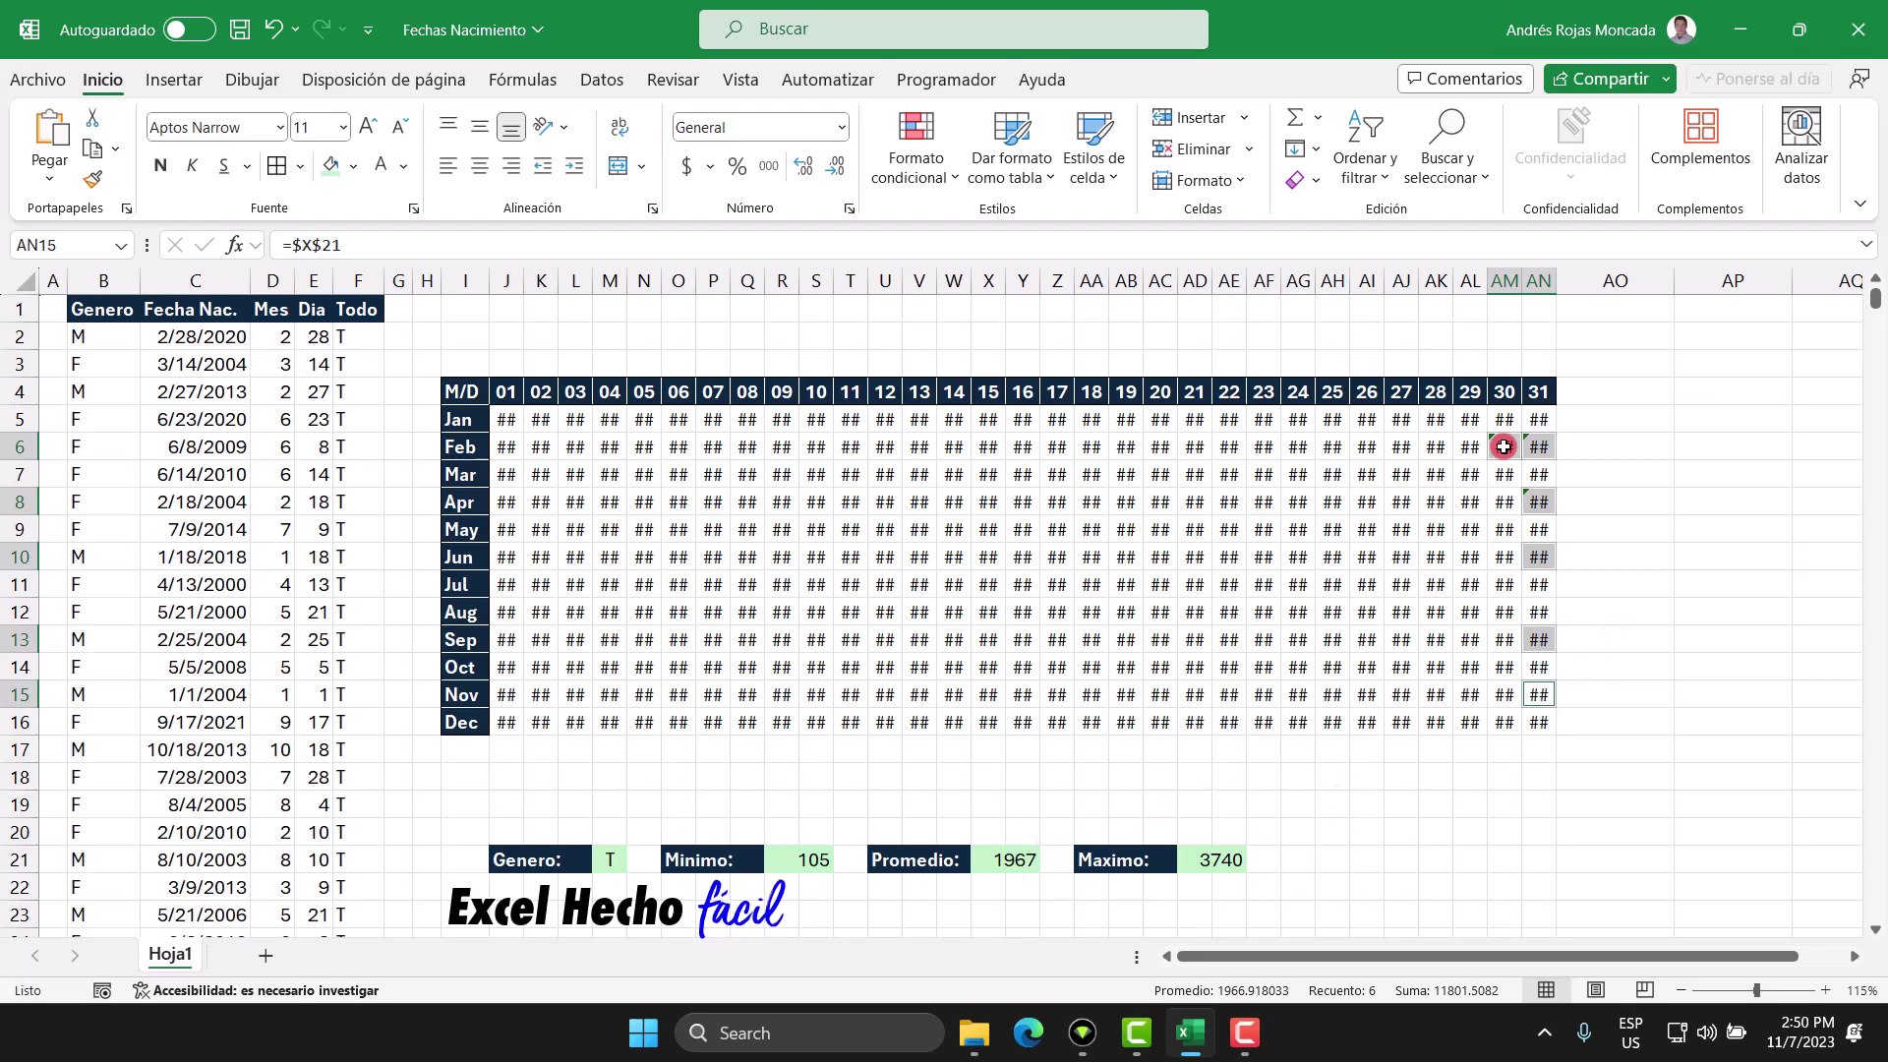
Ignore the inconsistent-formula errors across the range AM6:AN16
{"action": "left_click_drag", "start_coordinate": [1503, 447], "coordinate": [1524, 723]}
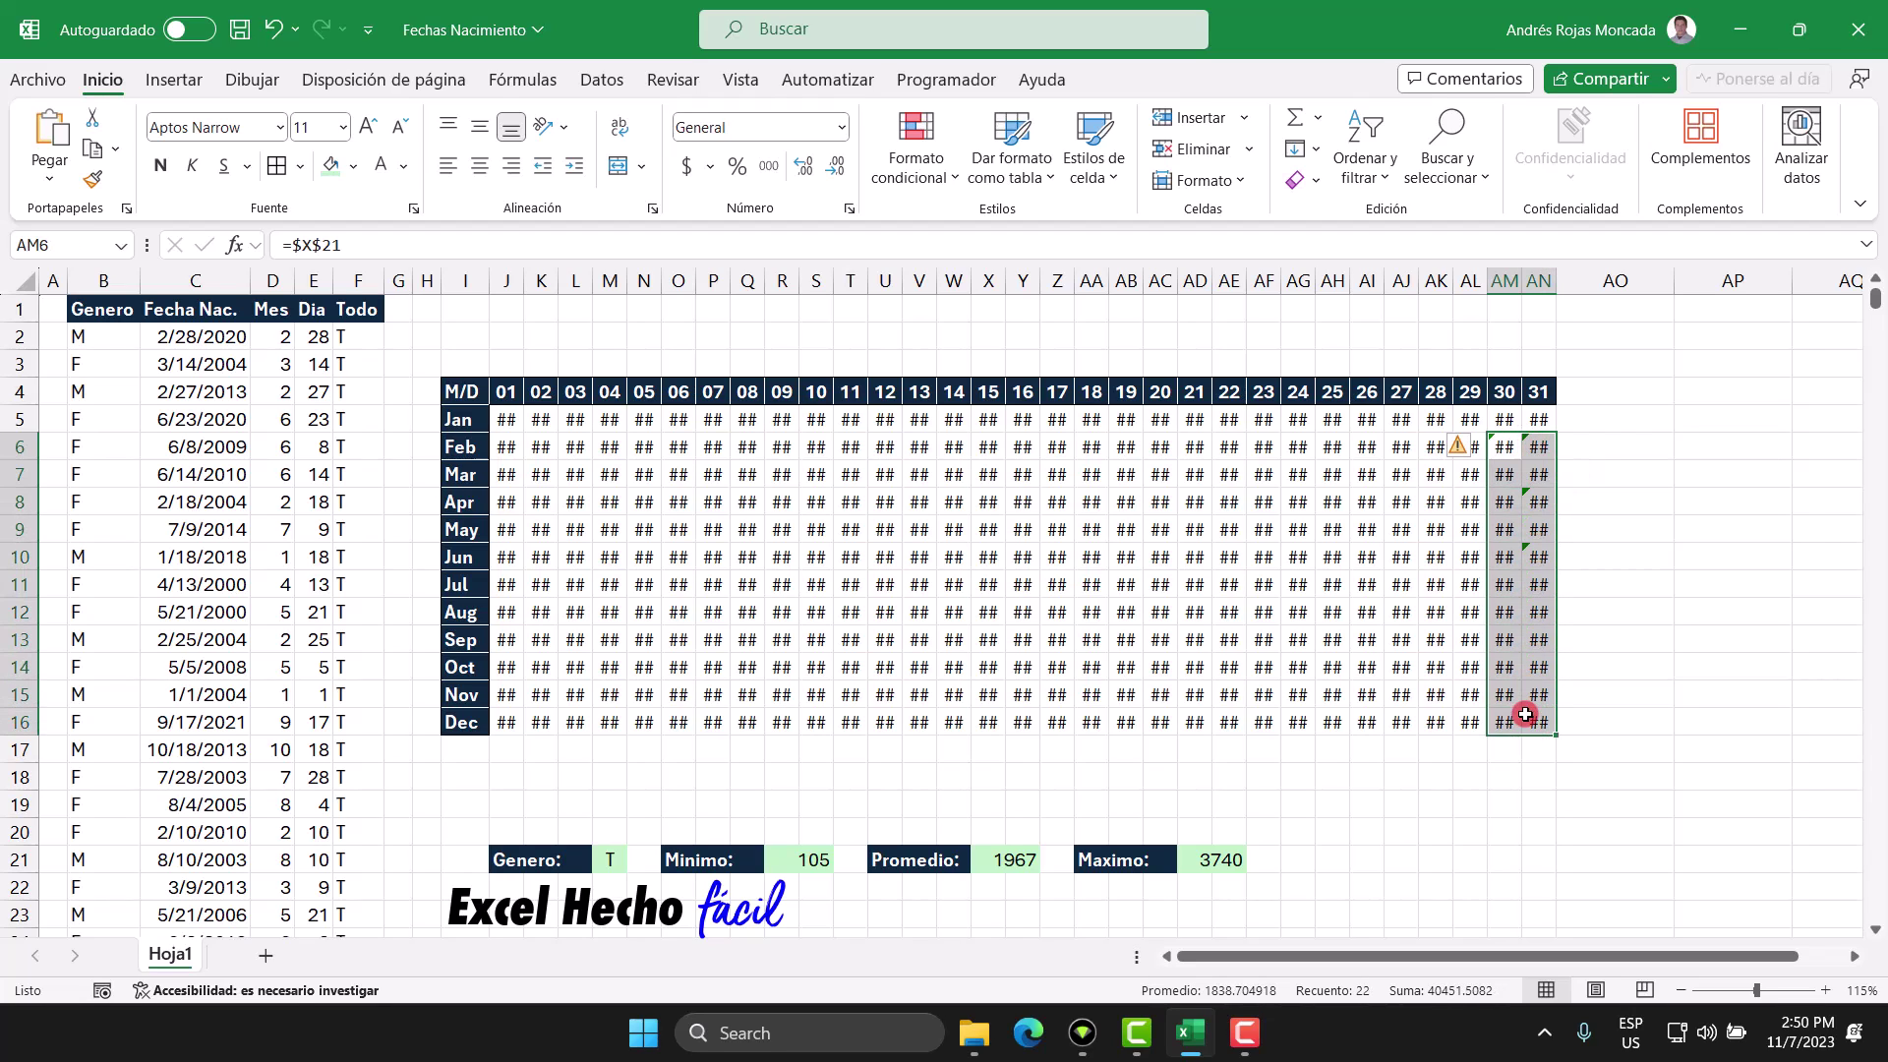
{"action": "left_click", "coordinate": [1458, 446]}
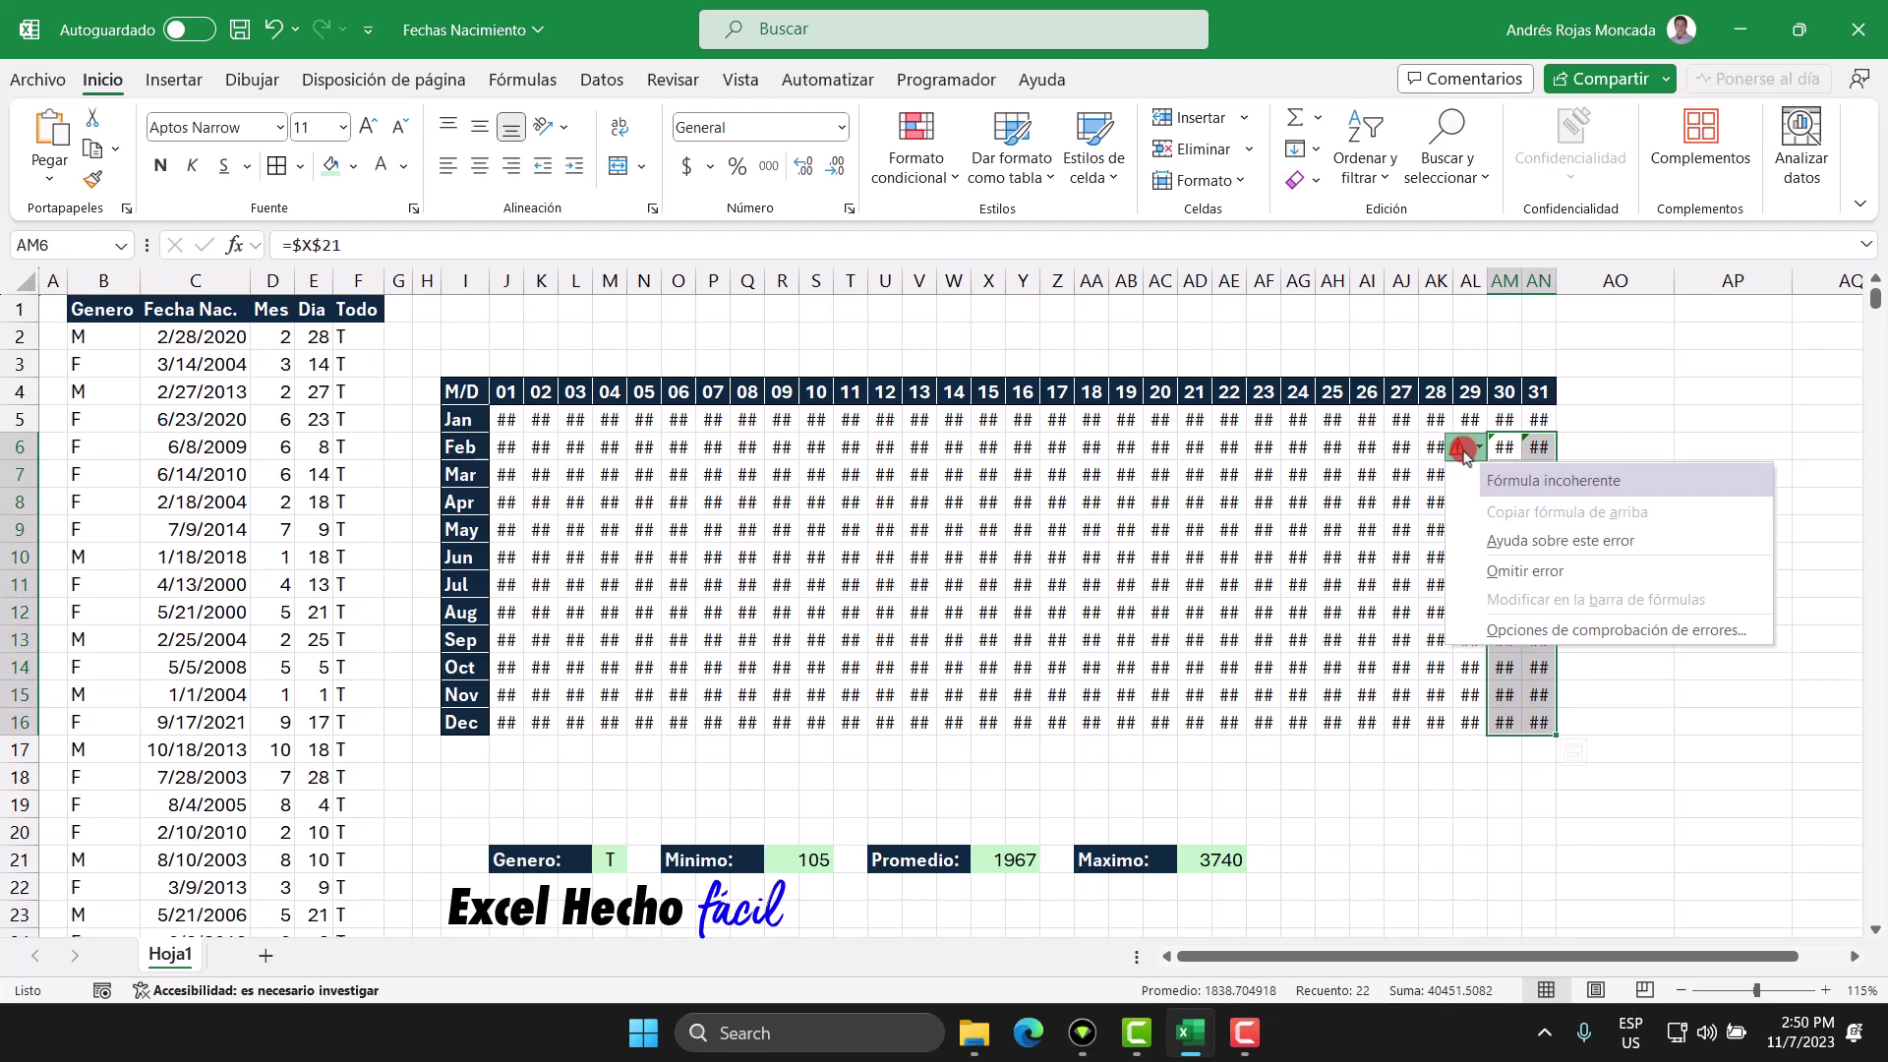
{"action": "left_click", "coordinate": [1495, 570]}
{"action": "left_click", "coordinate": [1592, 394]}
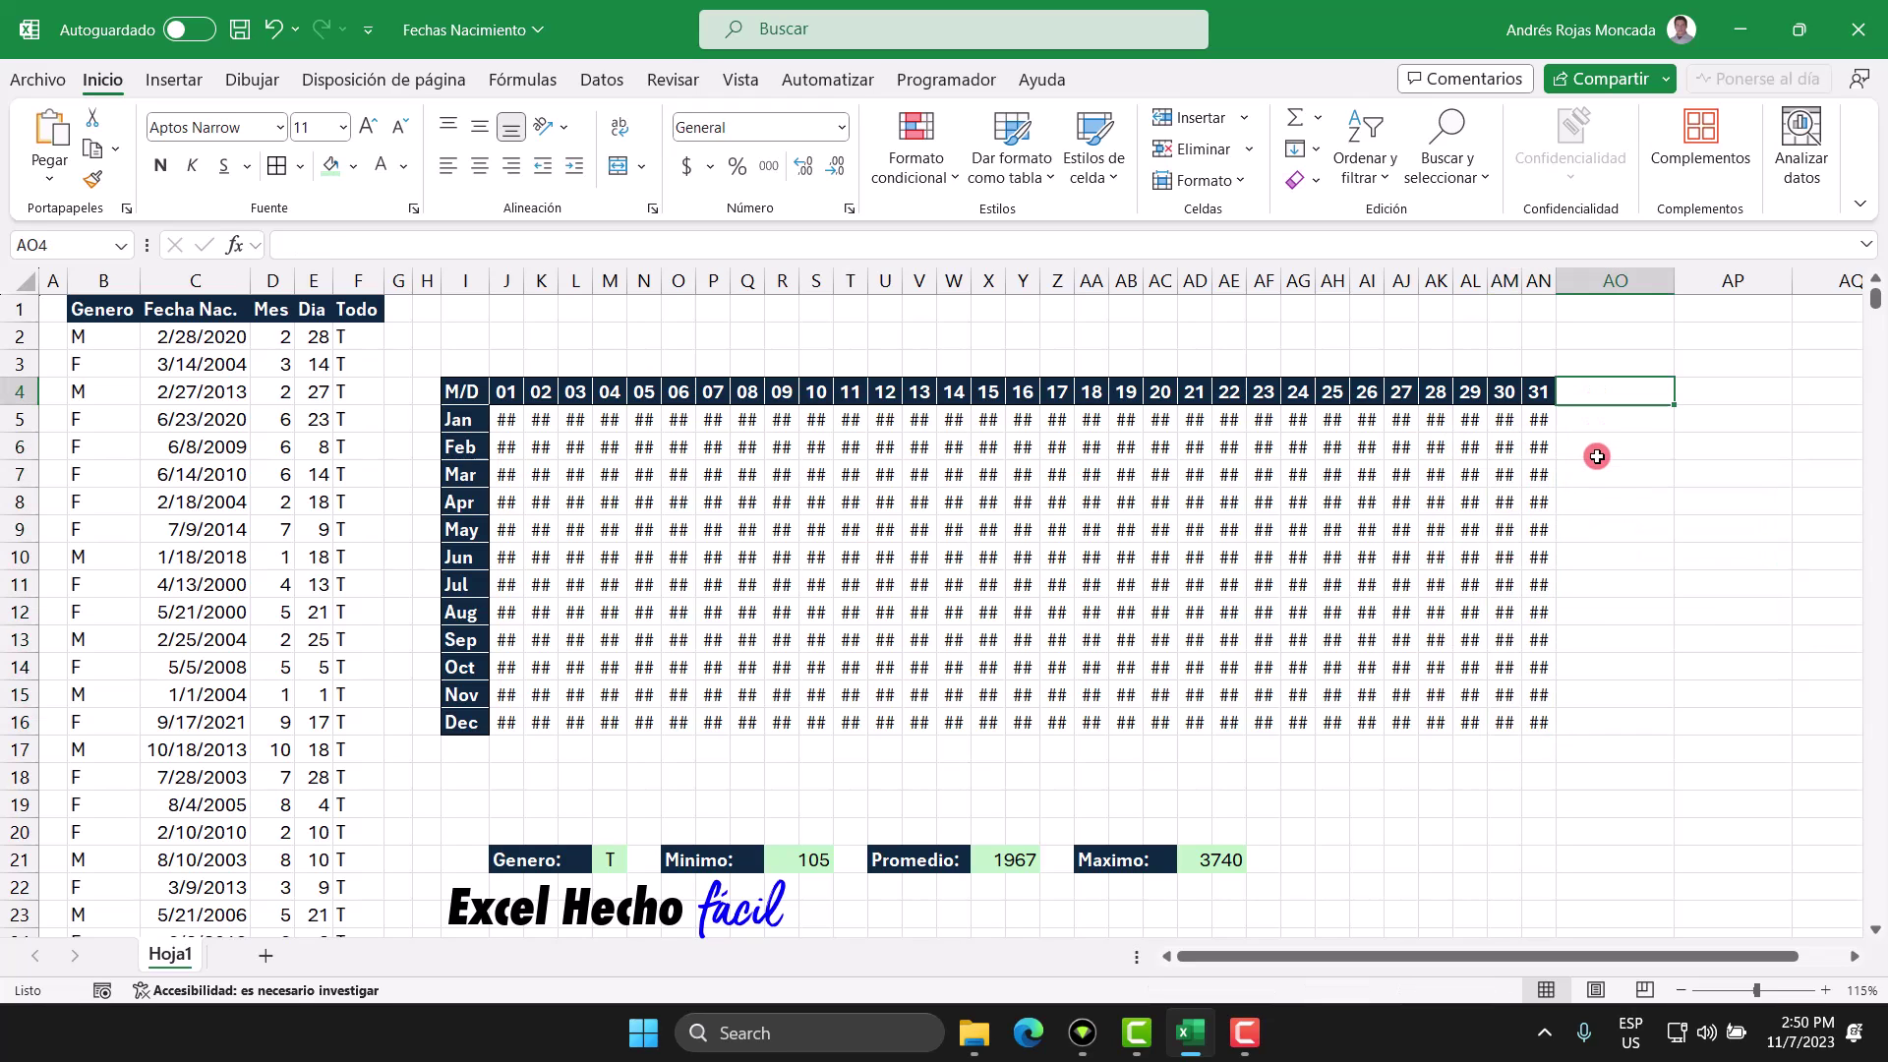
Set the width of column AO to 2
{"action": "left_click", "coordinate": [1602, 280]}
{"action": "right_click", "coordinate": [1603, 281]}
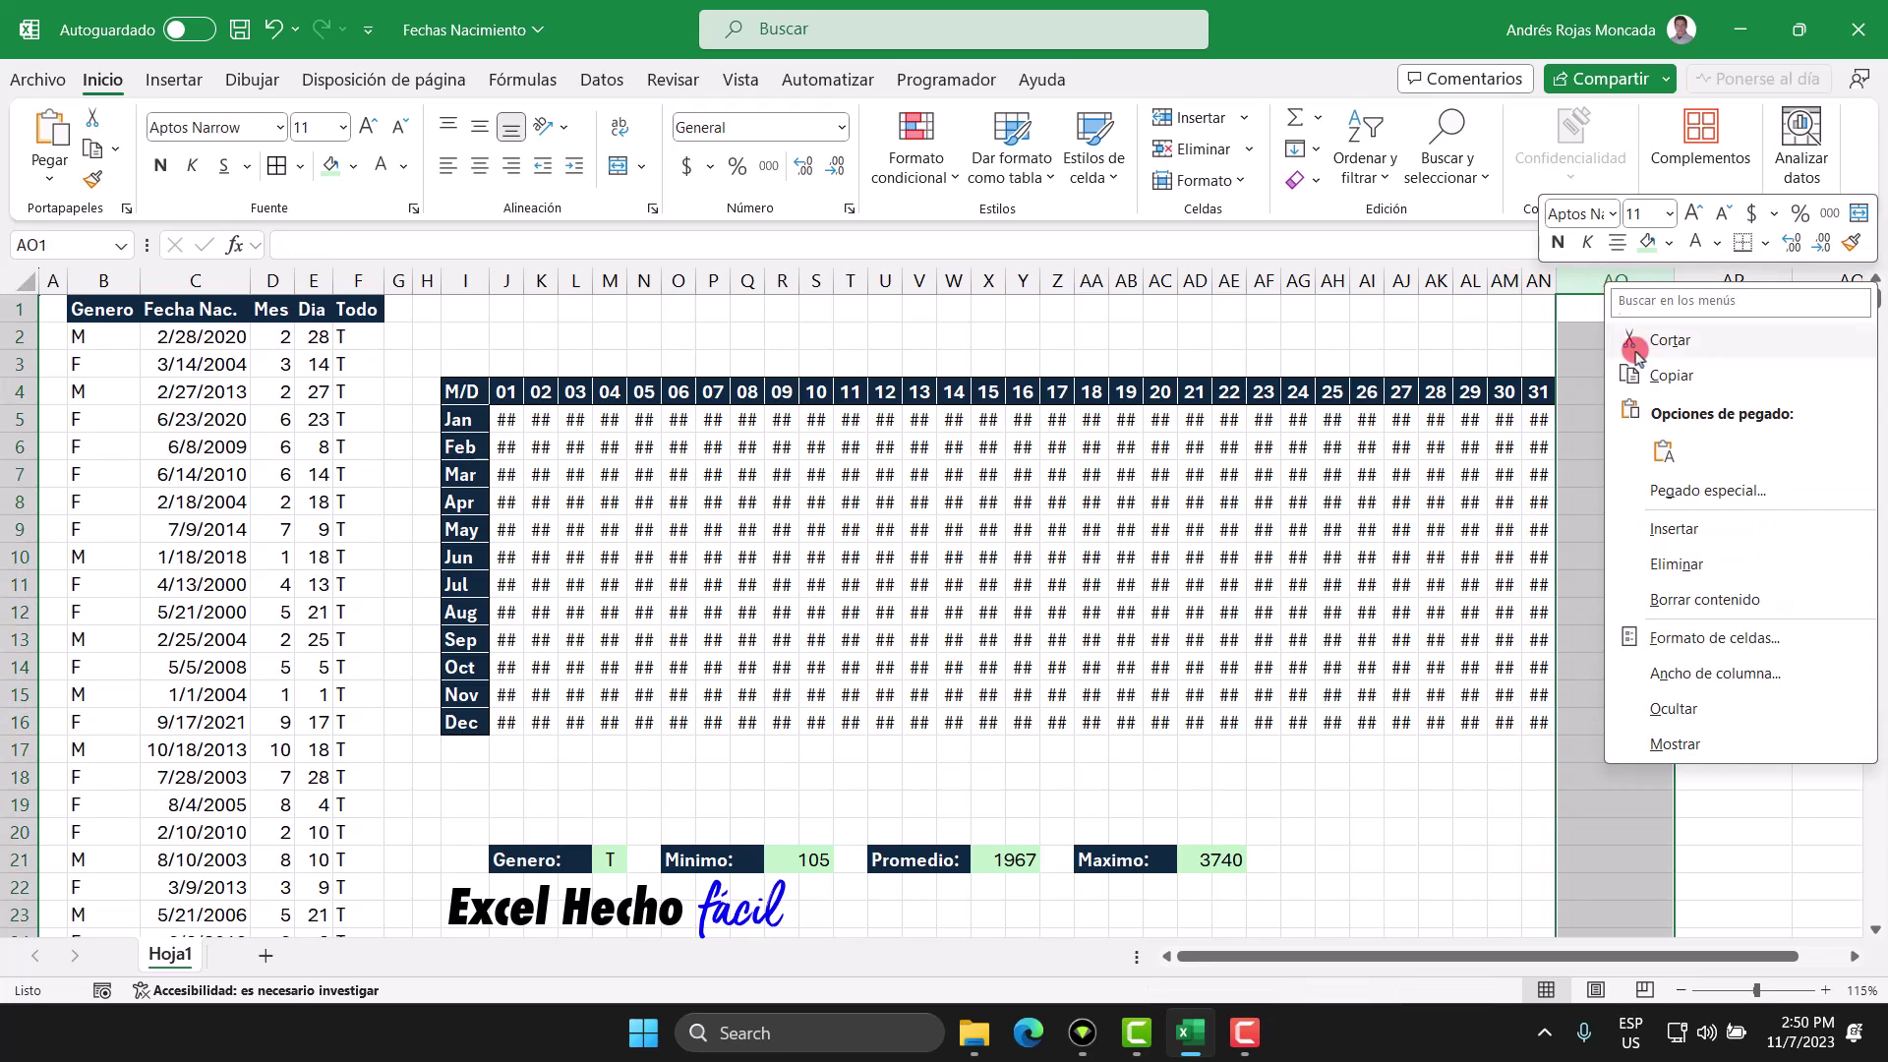
{"action": "left_click", "coordinate": [1664, 673]}
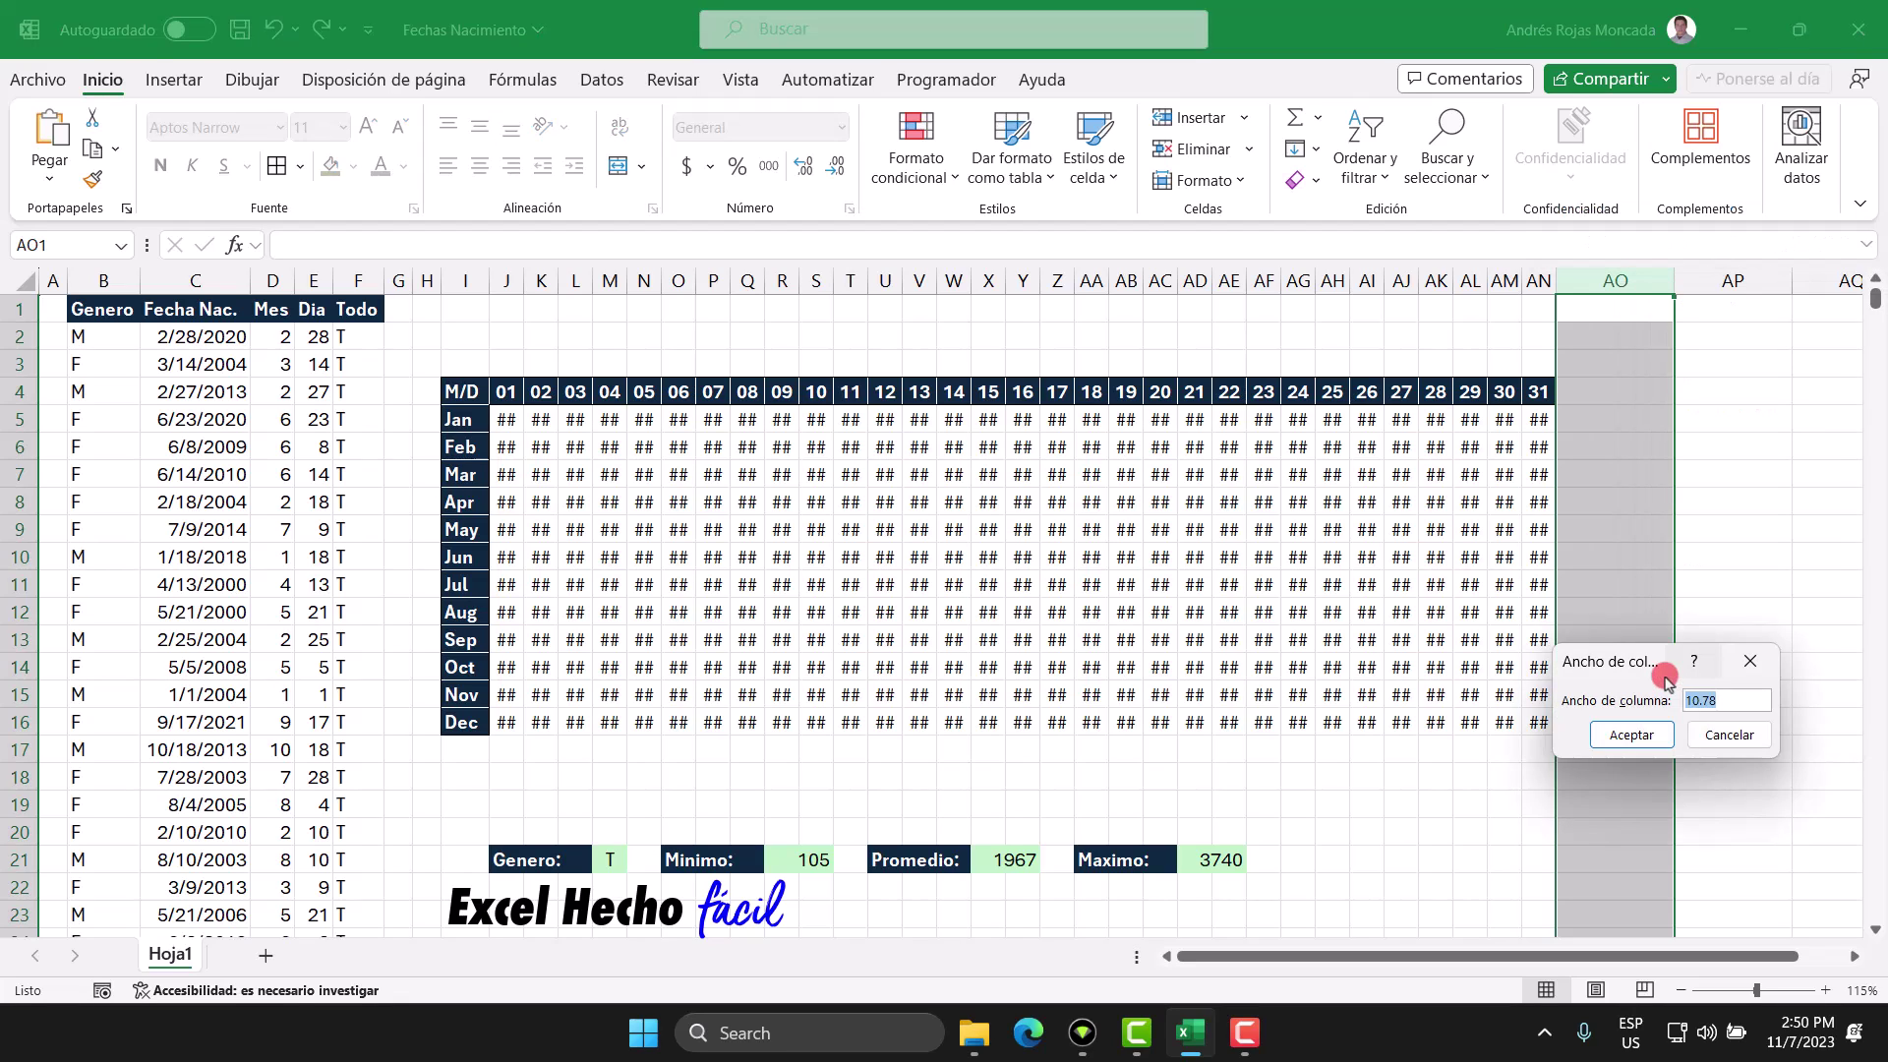
{"action": "type", "text": "2"}
{"action": "key", "text": "Return"}
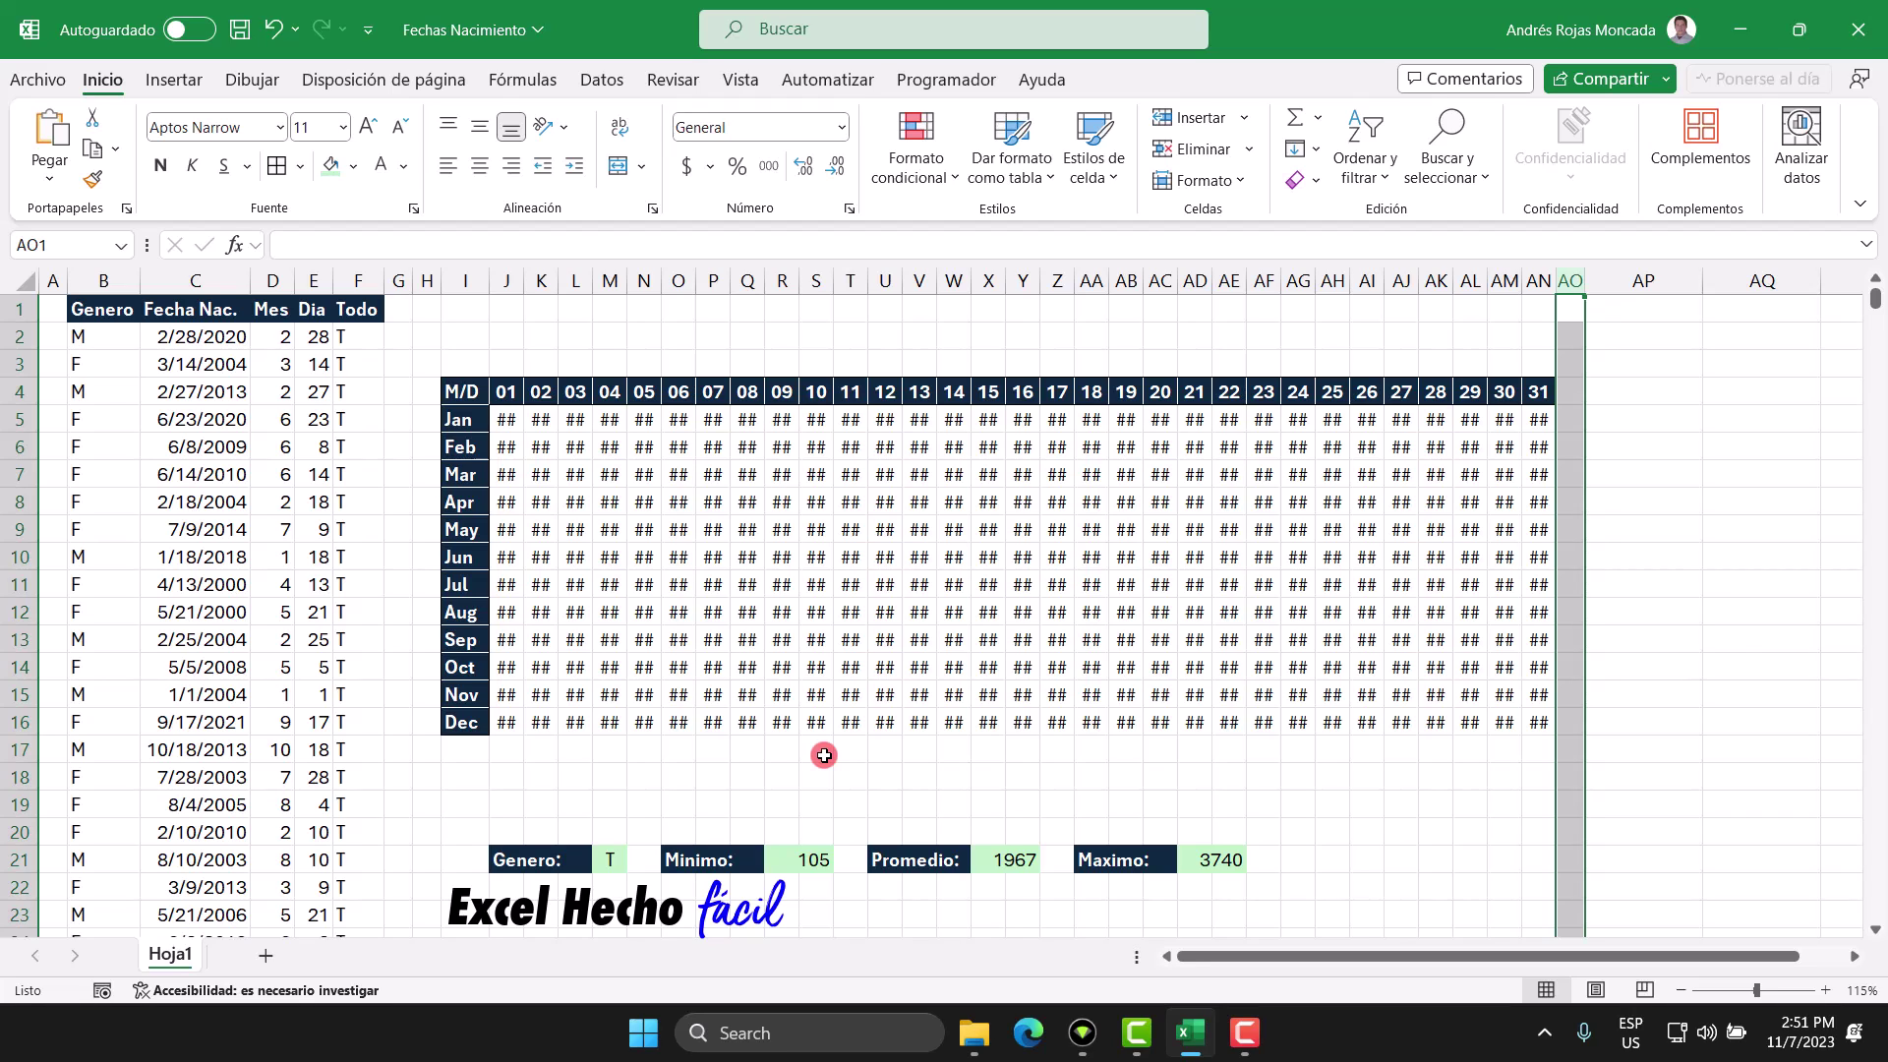
Start a new conditional formatting rule for the grid J5:AN16 using the 3-color scale style (Escala de 3 colores)
{"action": "left_click_drag", "start_coordinate": [506, 419], "coordinate": [1520, 714]}
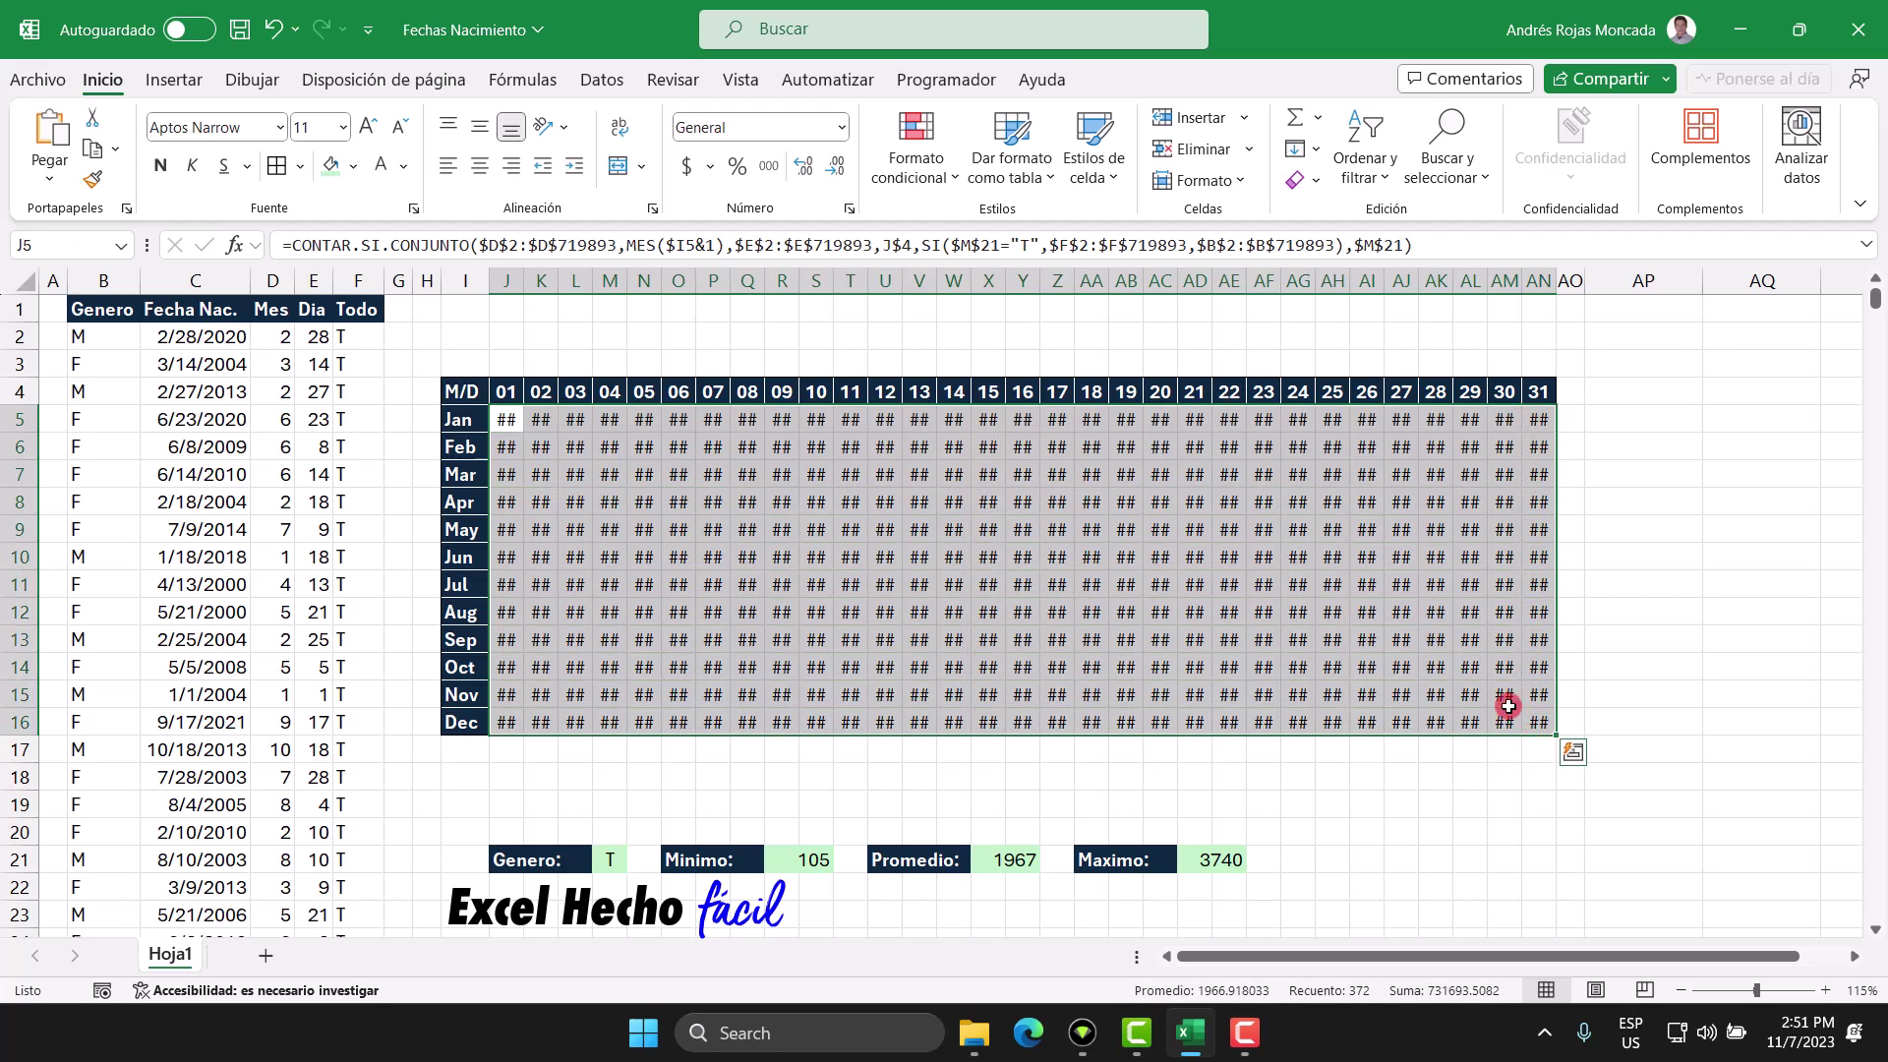
{"action": "left_click", "coordinate": [924, 186]}
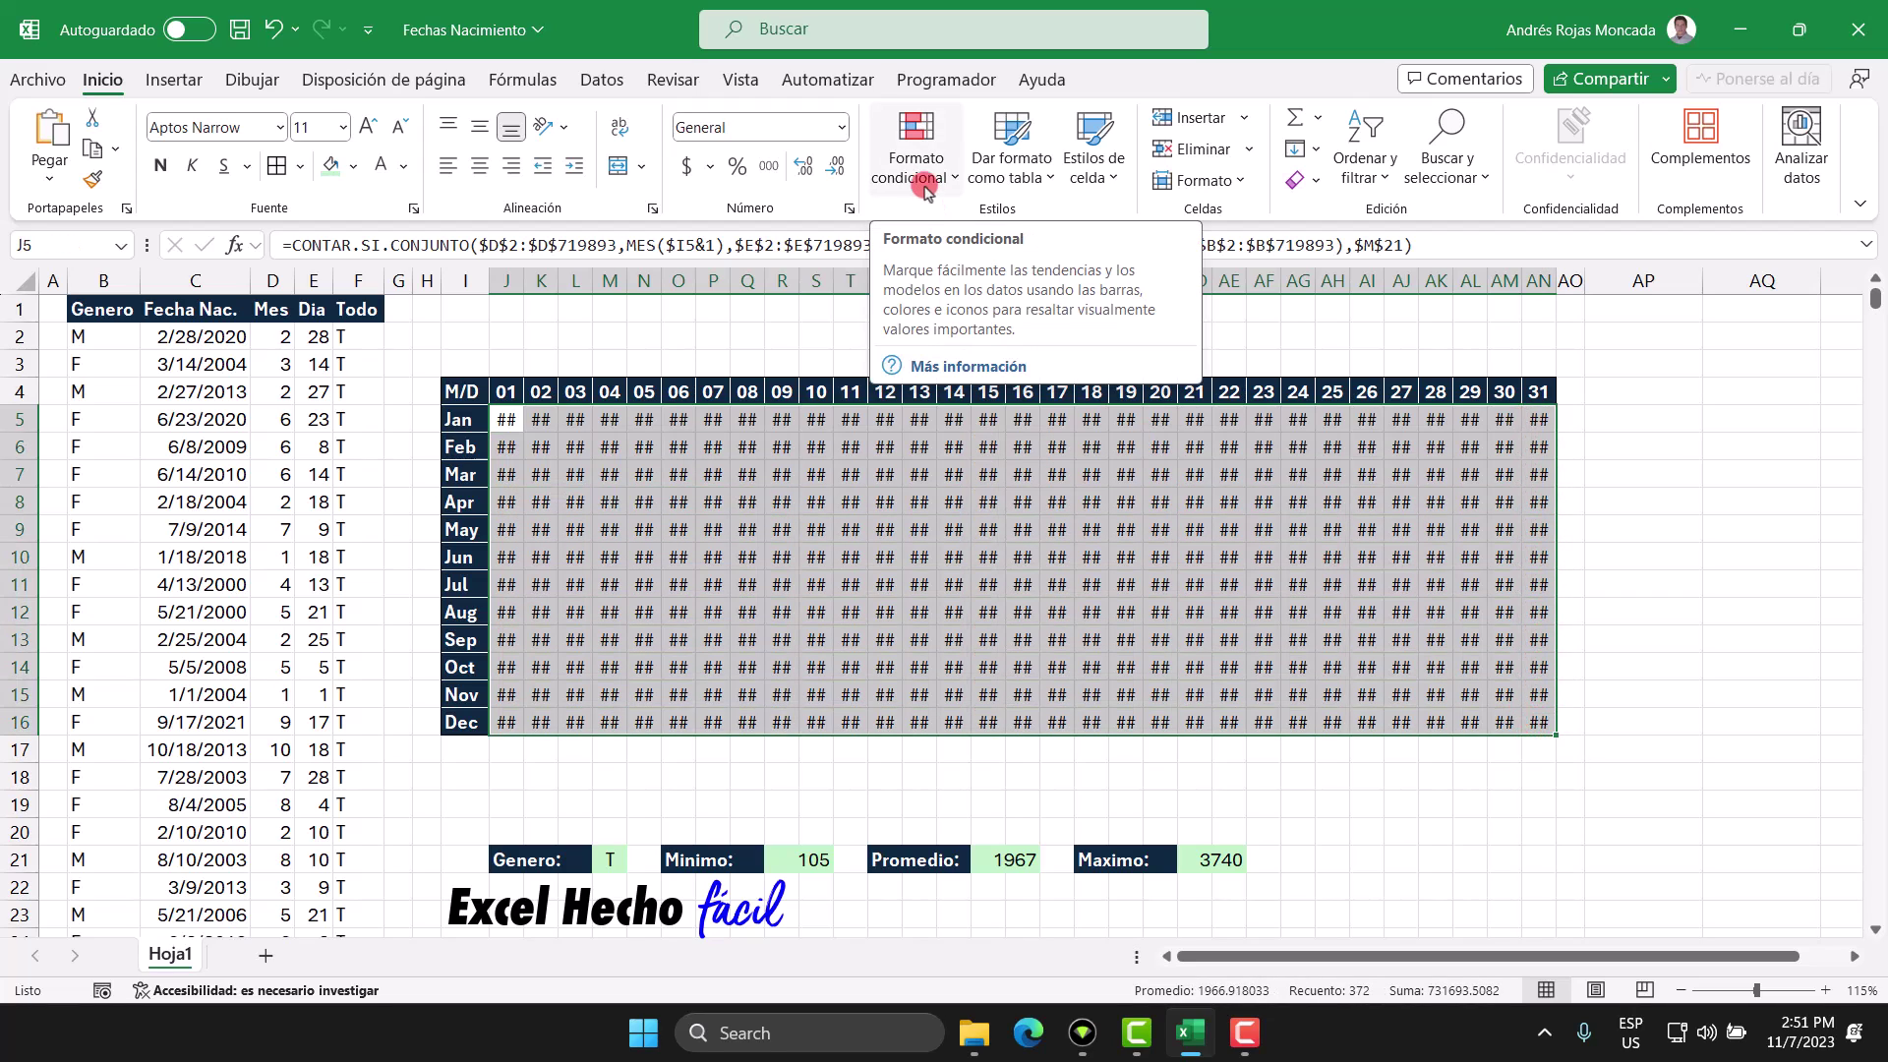
{"action": "left_click", "coordinate": [925, 187]}
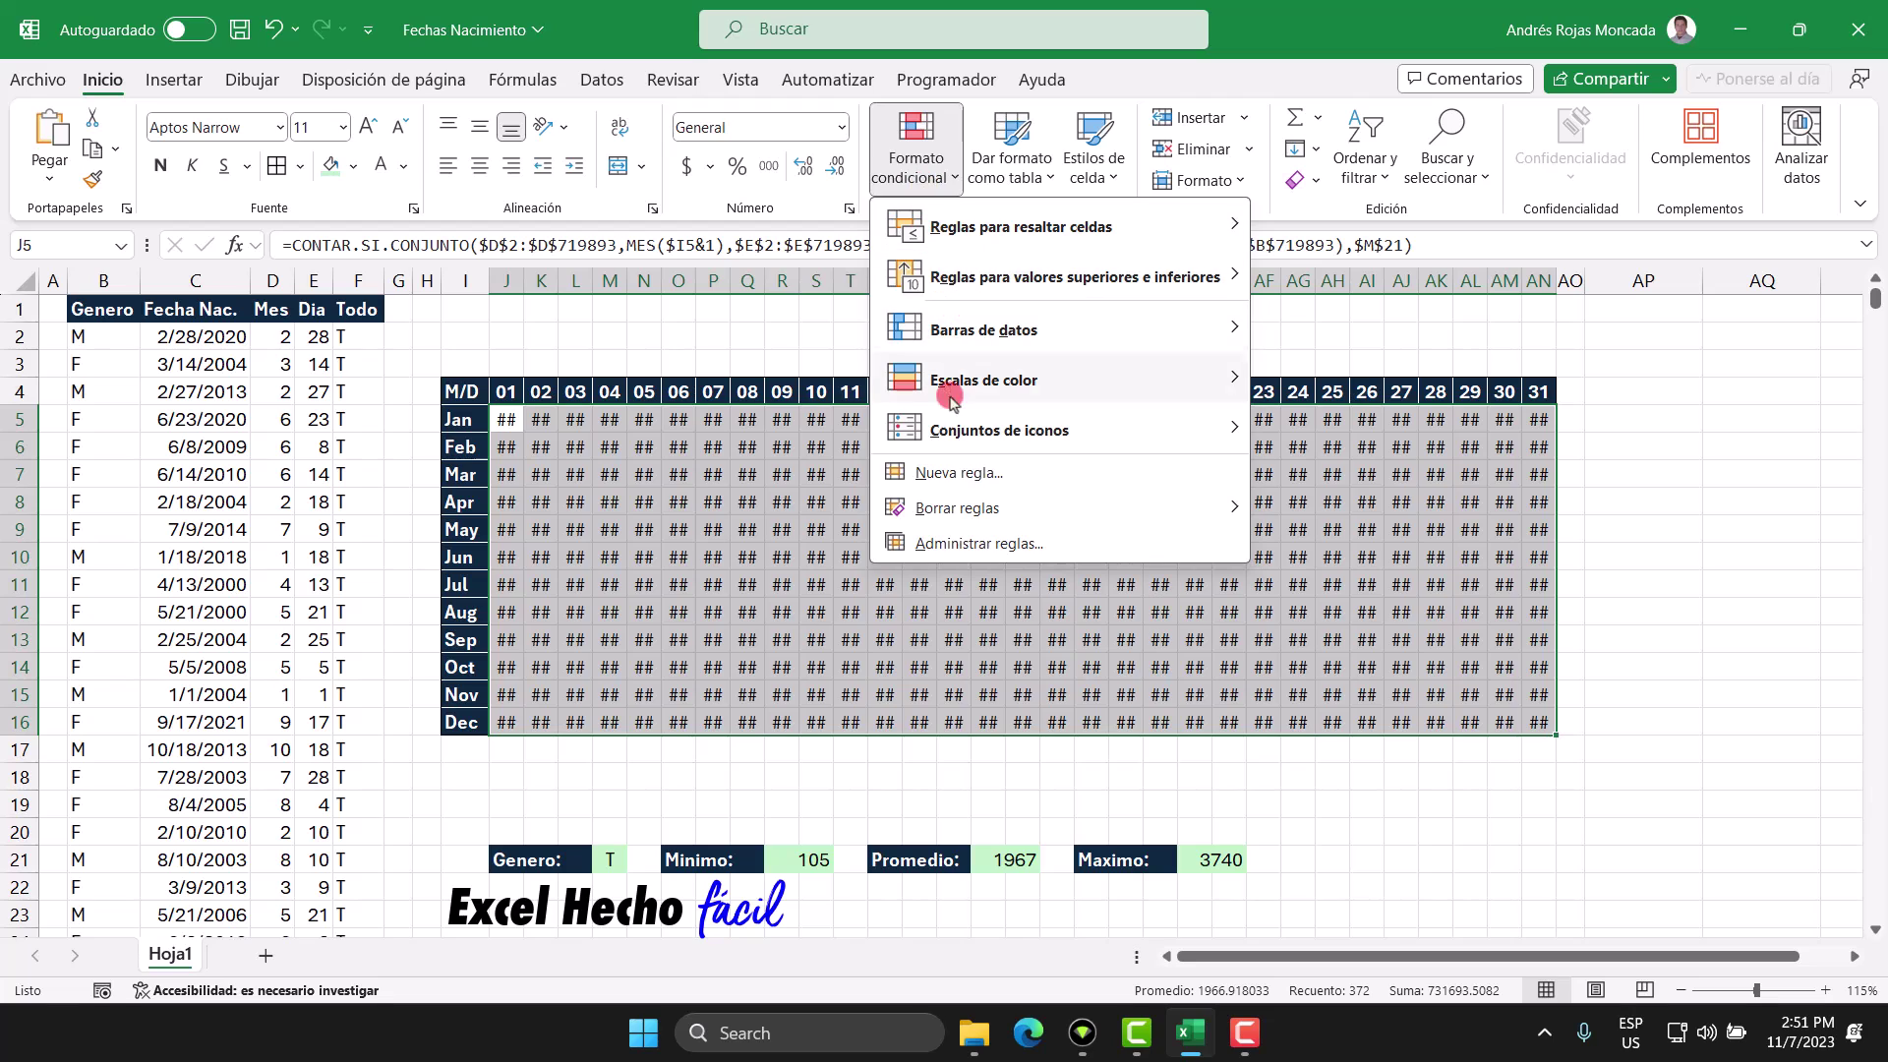
{"action": "left_click", "coordinate": [946, 474]}
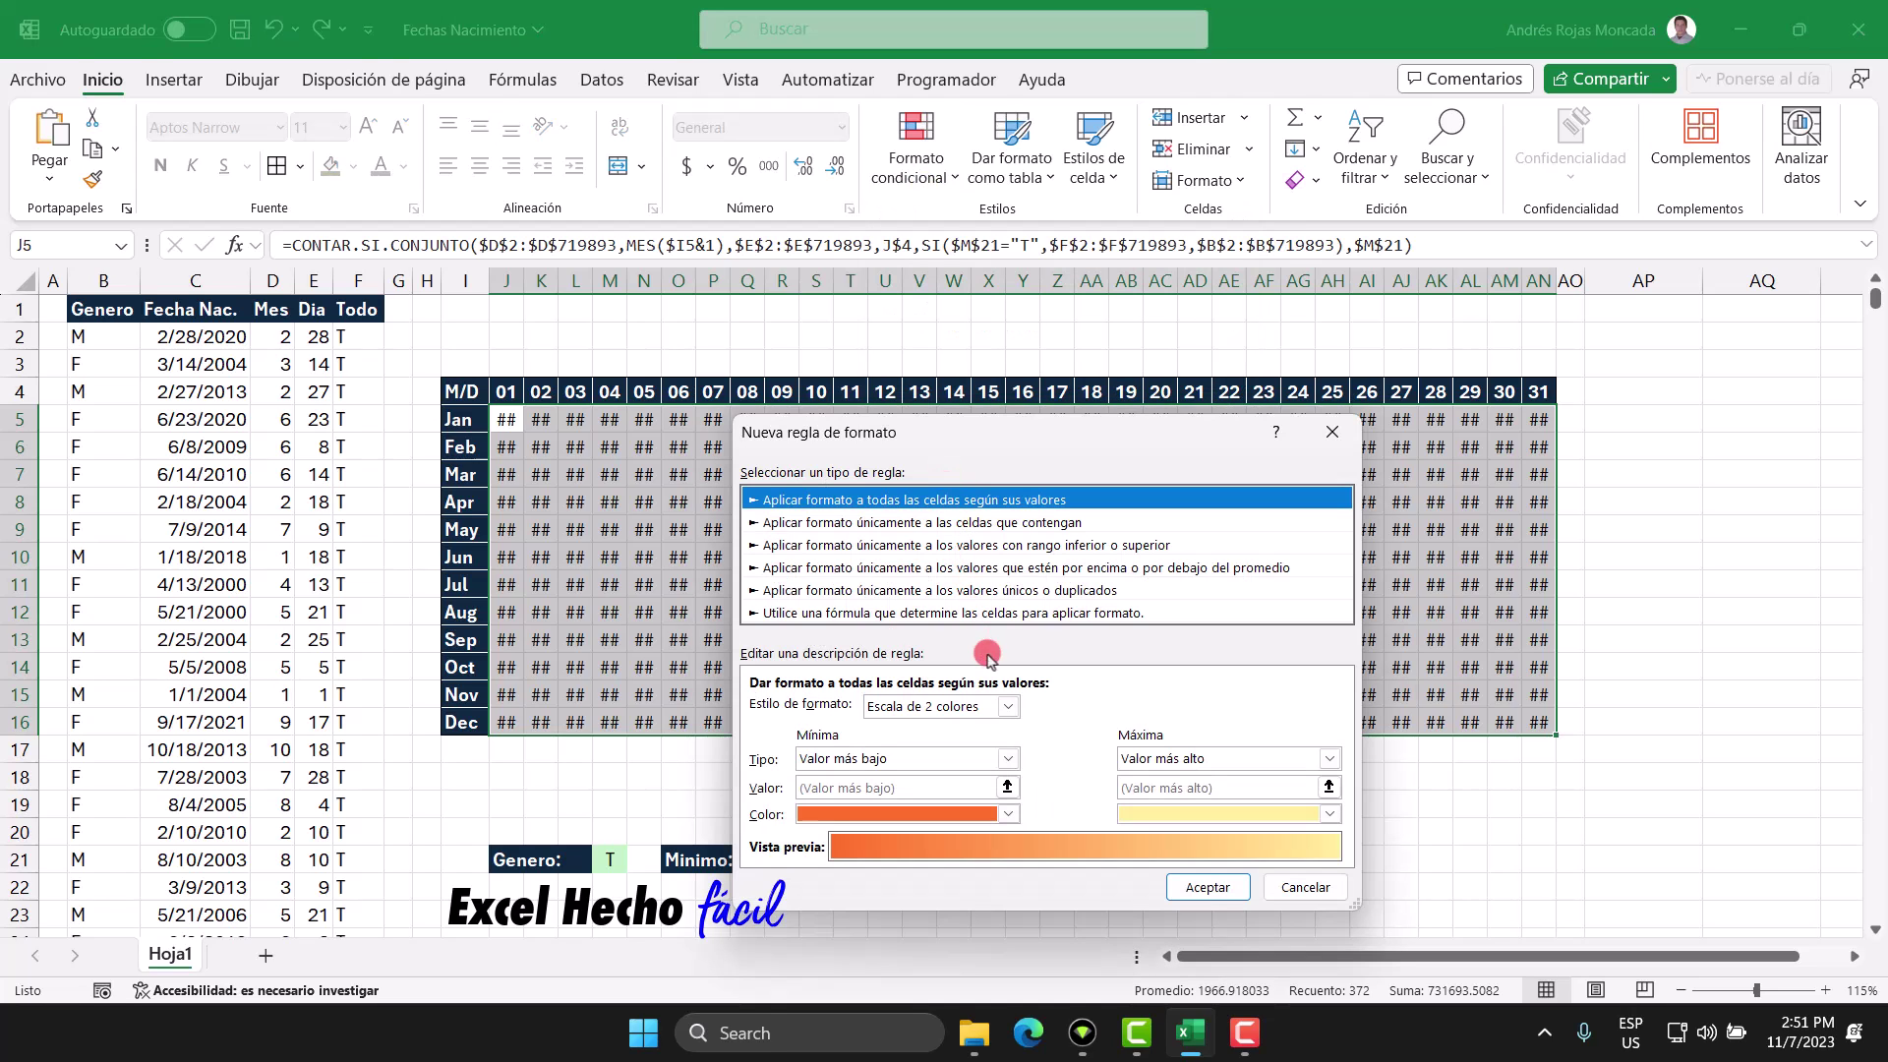
{"action": "left_click", "coordinate": [1007, 706]}
{"action": "left_click", "coordinate": [954, 733]}
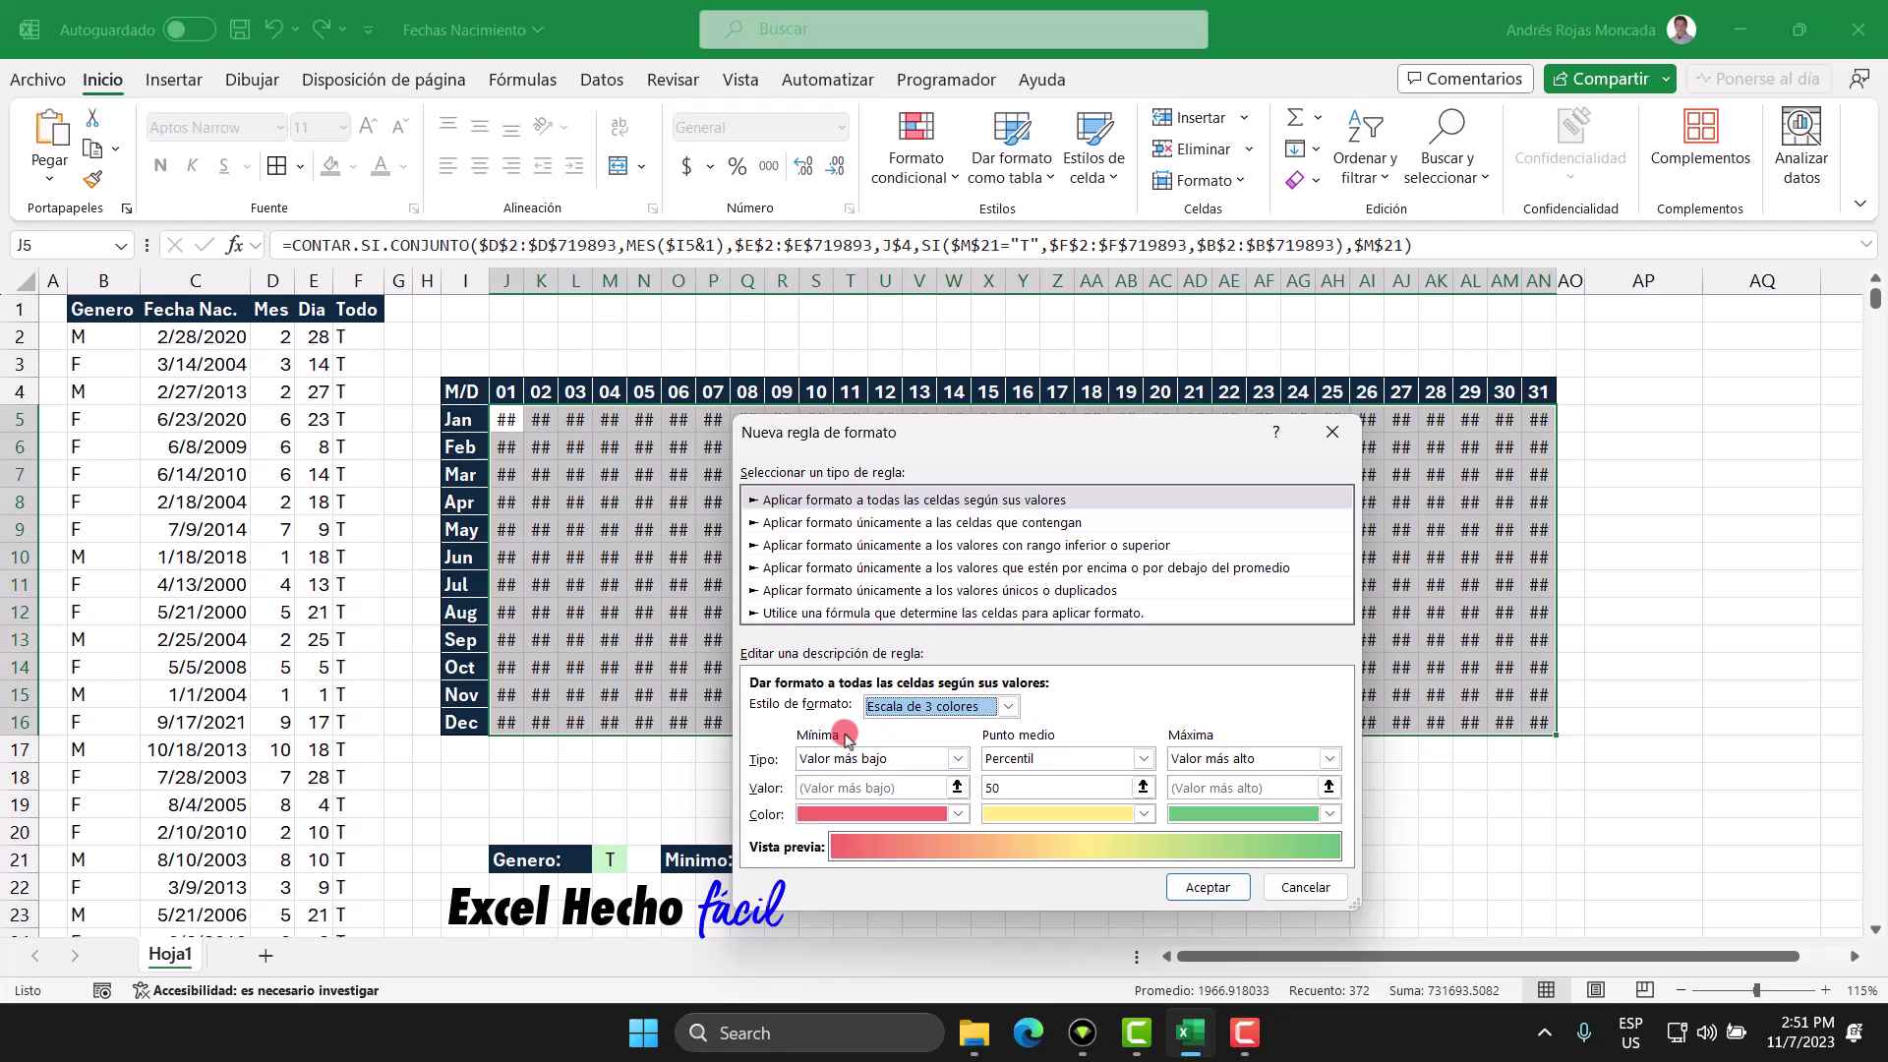
Set the minimum, midpoint and maximum types of the color scale to Número
{"action": "left_click", "coordinate": [956, 758]}
{"action": "left_click", "coordinate": [843, 798]}
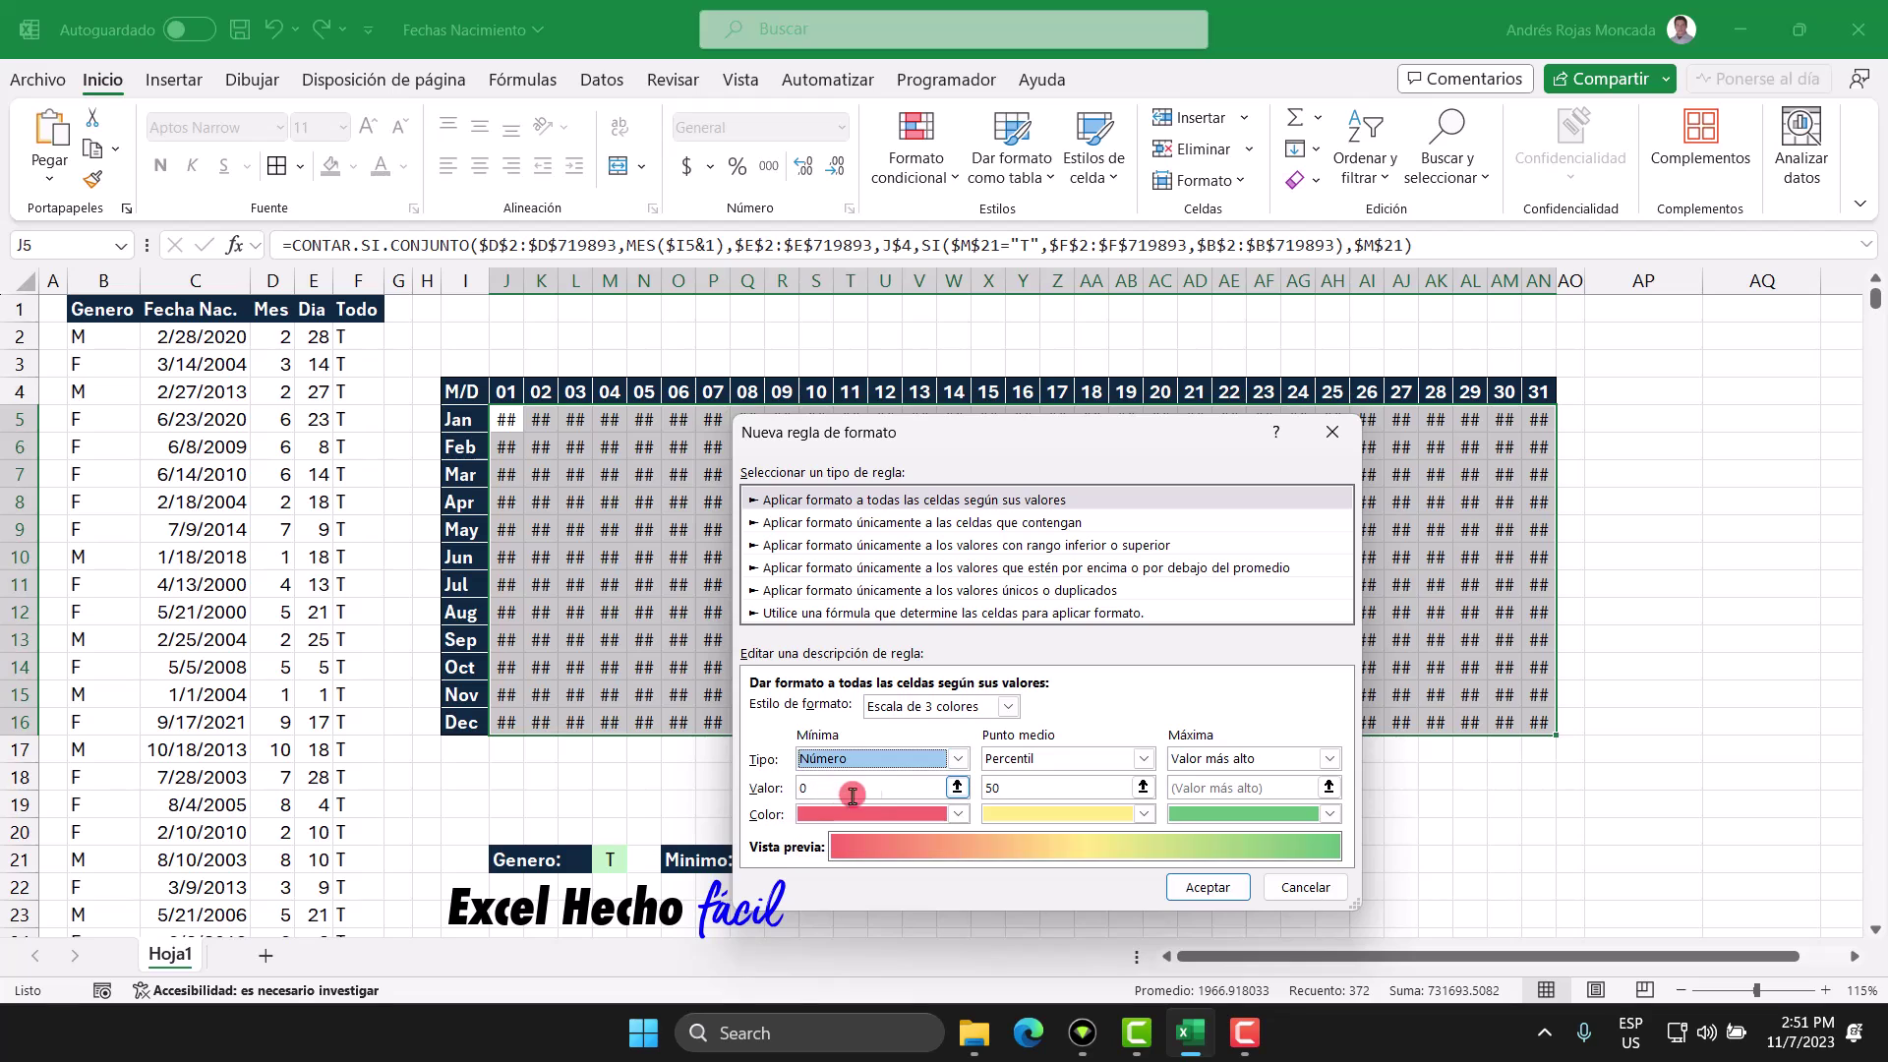
{"action": "left_click", "coordinate": [1142, 758]}
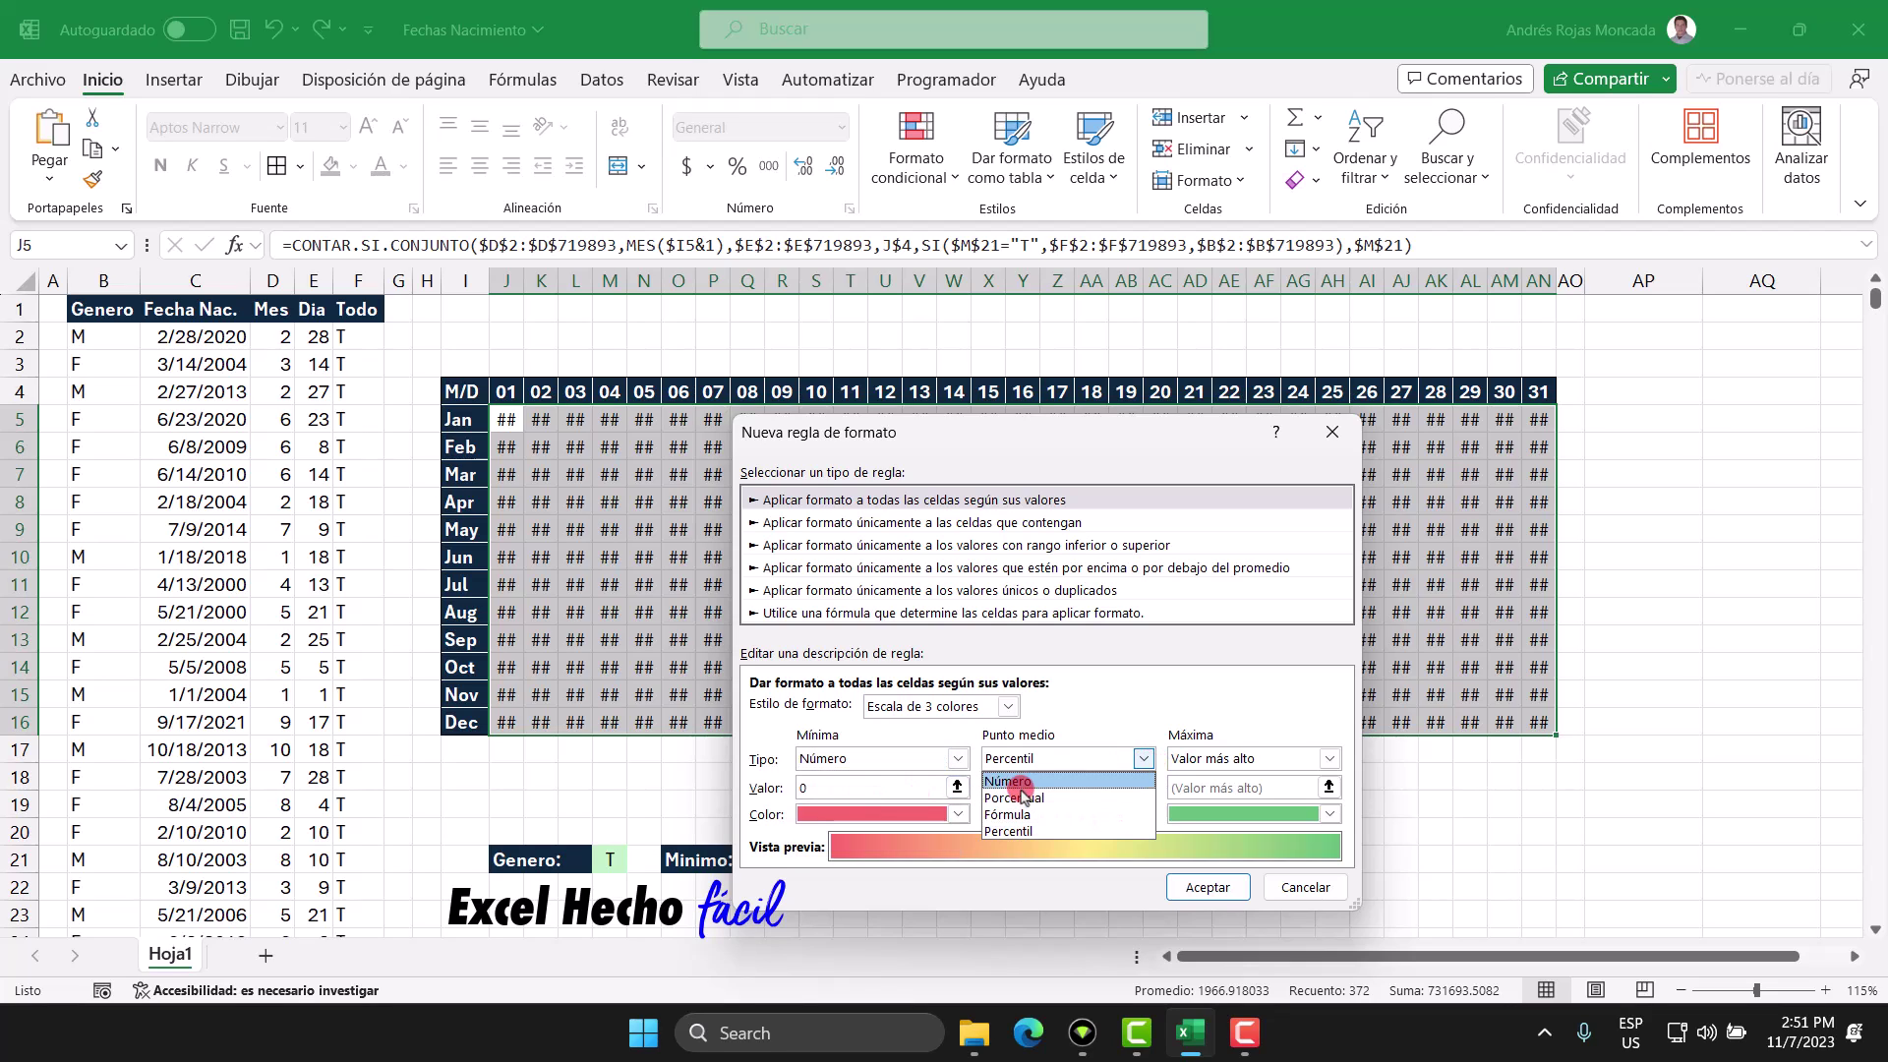
{"action": "left_click", "coordinate": [1066, 780]}
{"action": "left_click", "coordinate": [1327, 759]}
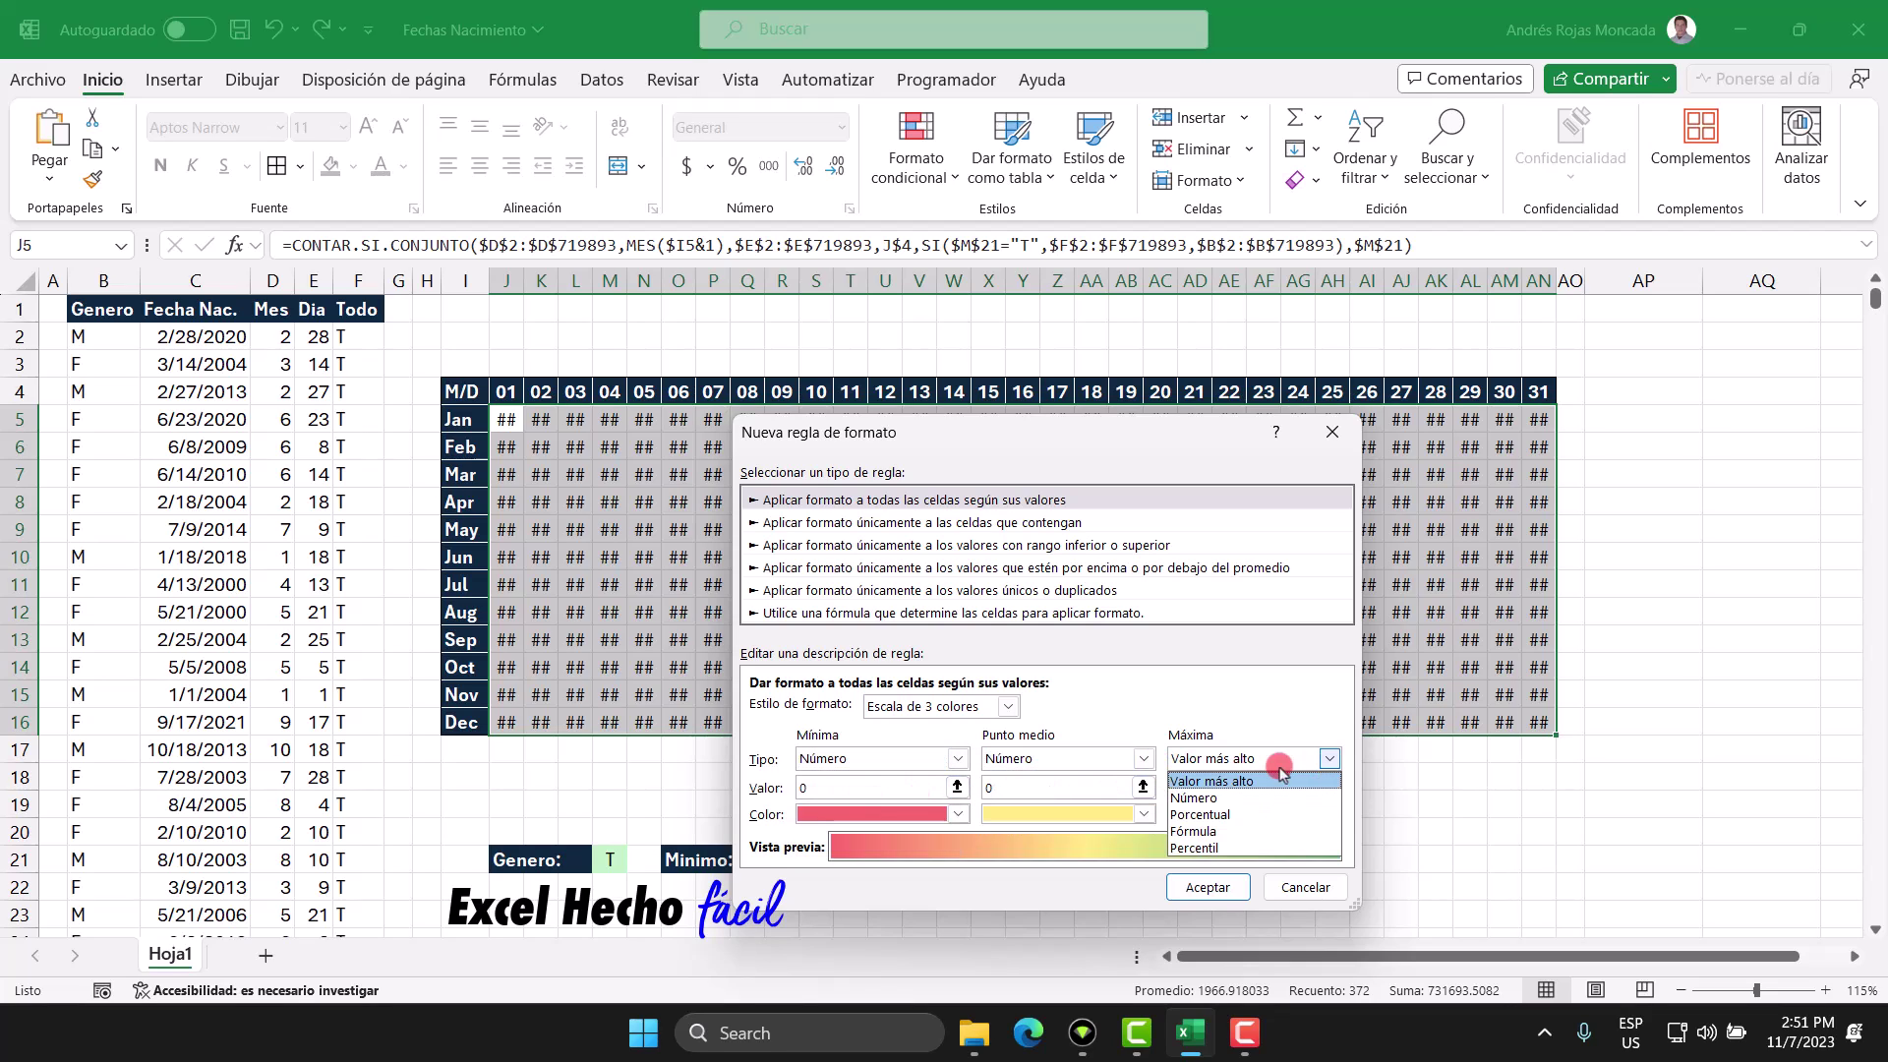
{"action": "left_click", "coordinate": [1224, 798]}
Link the color scale's minimum value to =$R$21, its midpoint to =$X$21 and its maximum to =$AD$21
{"action": "left_click", "coordinate": [957, 787]}
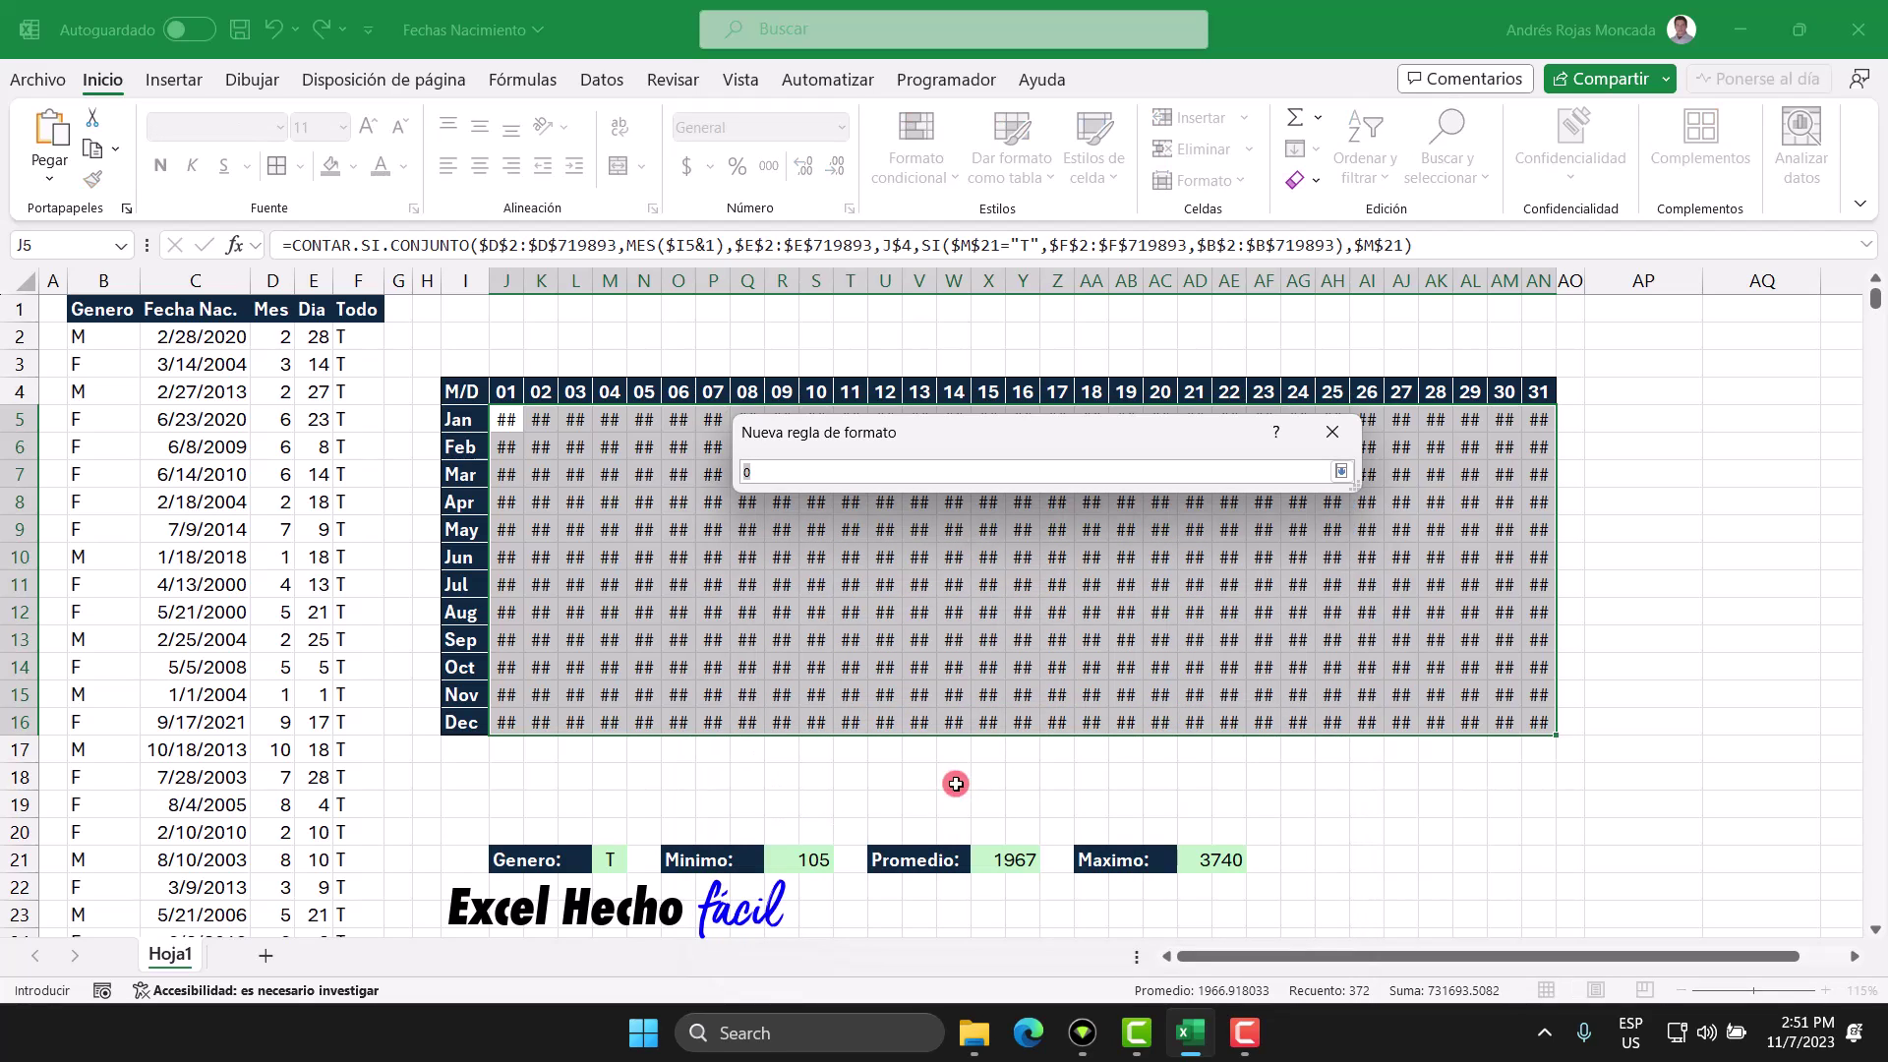
{"action": "left_click", "coordinate": [818, 859]}
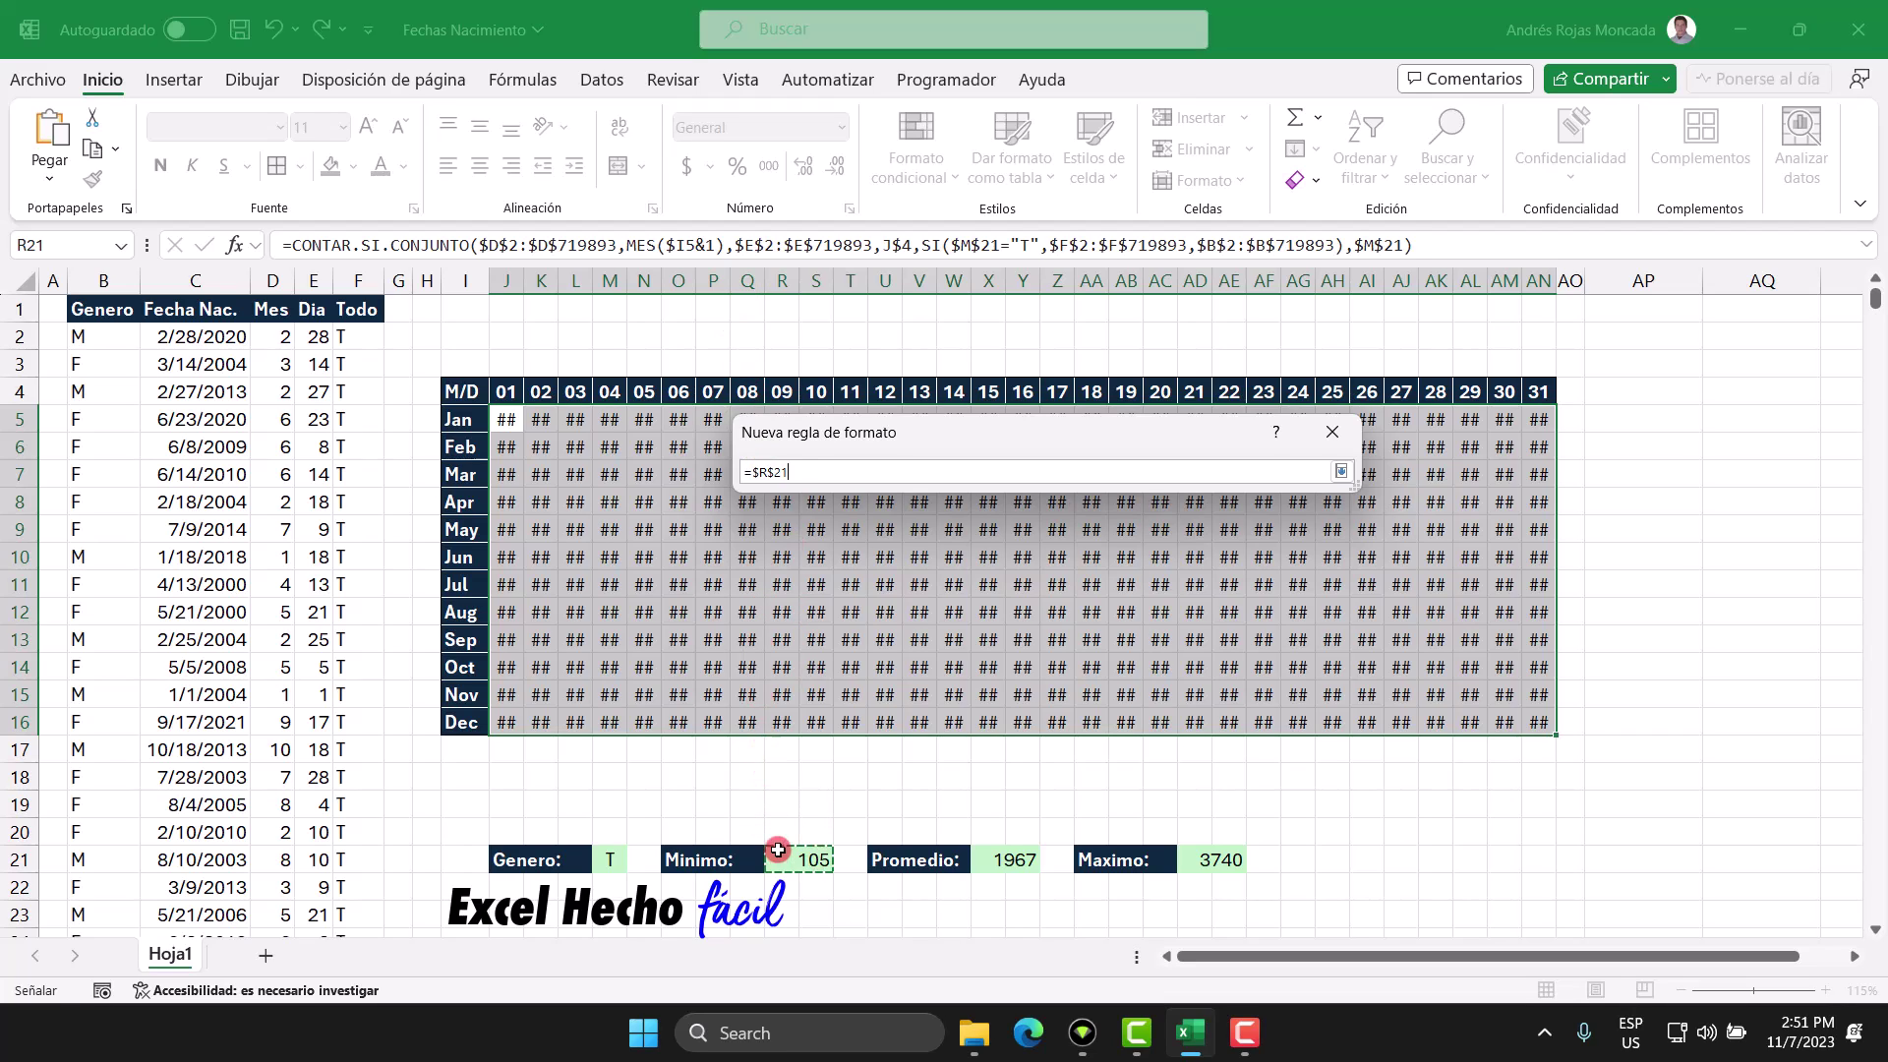
{"action": "left_click", "coordinate": [1341, 472]}
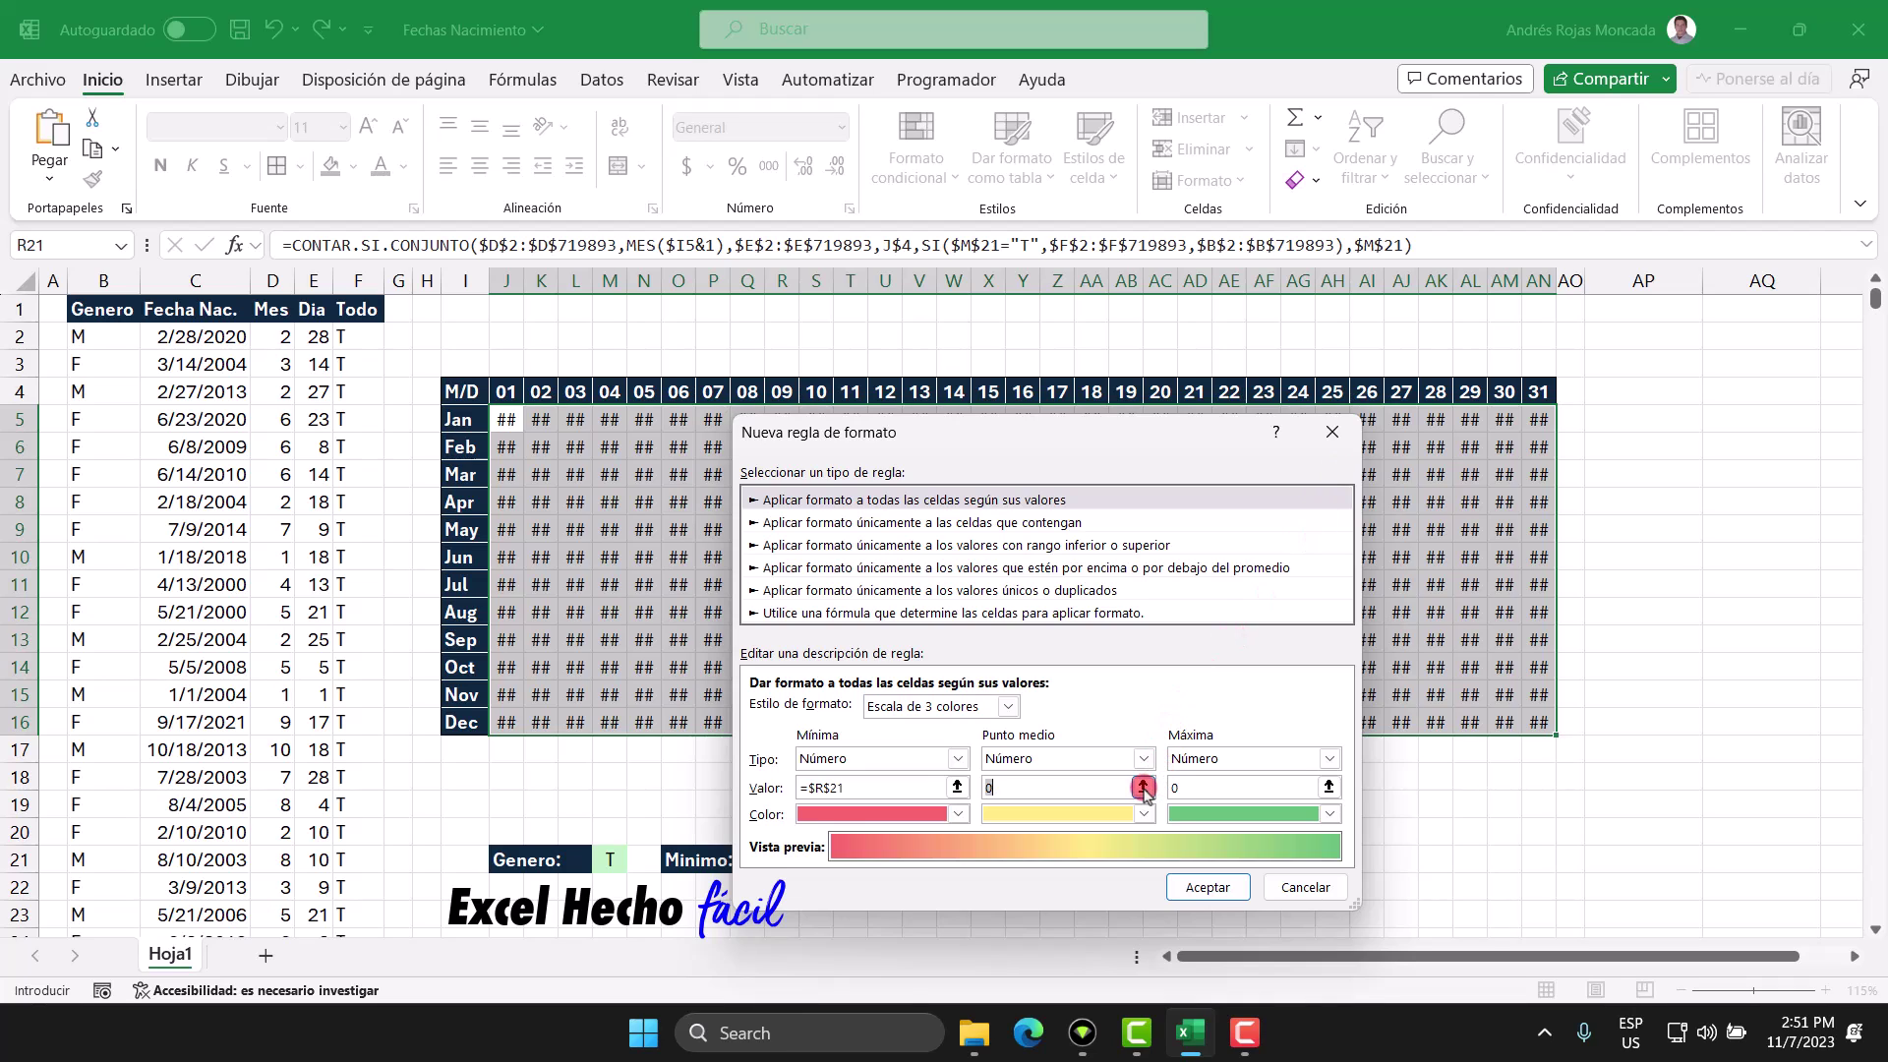
{"action": "left_click", "coordinate": [1143, 787]}
{"action": "left_click", "coordinate": [1014, 859]}
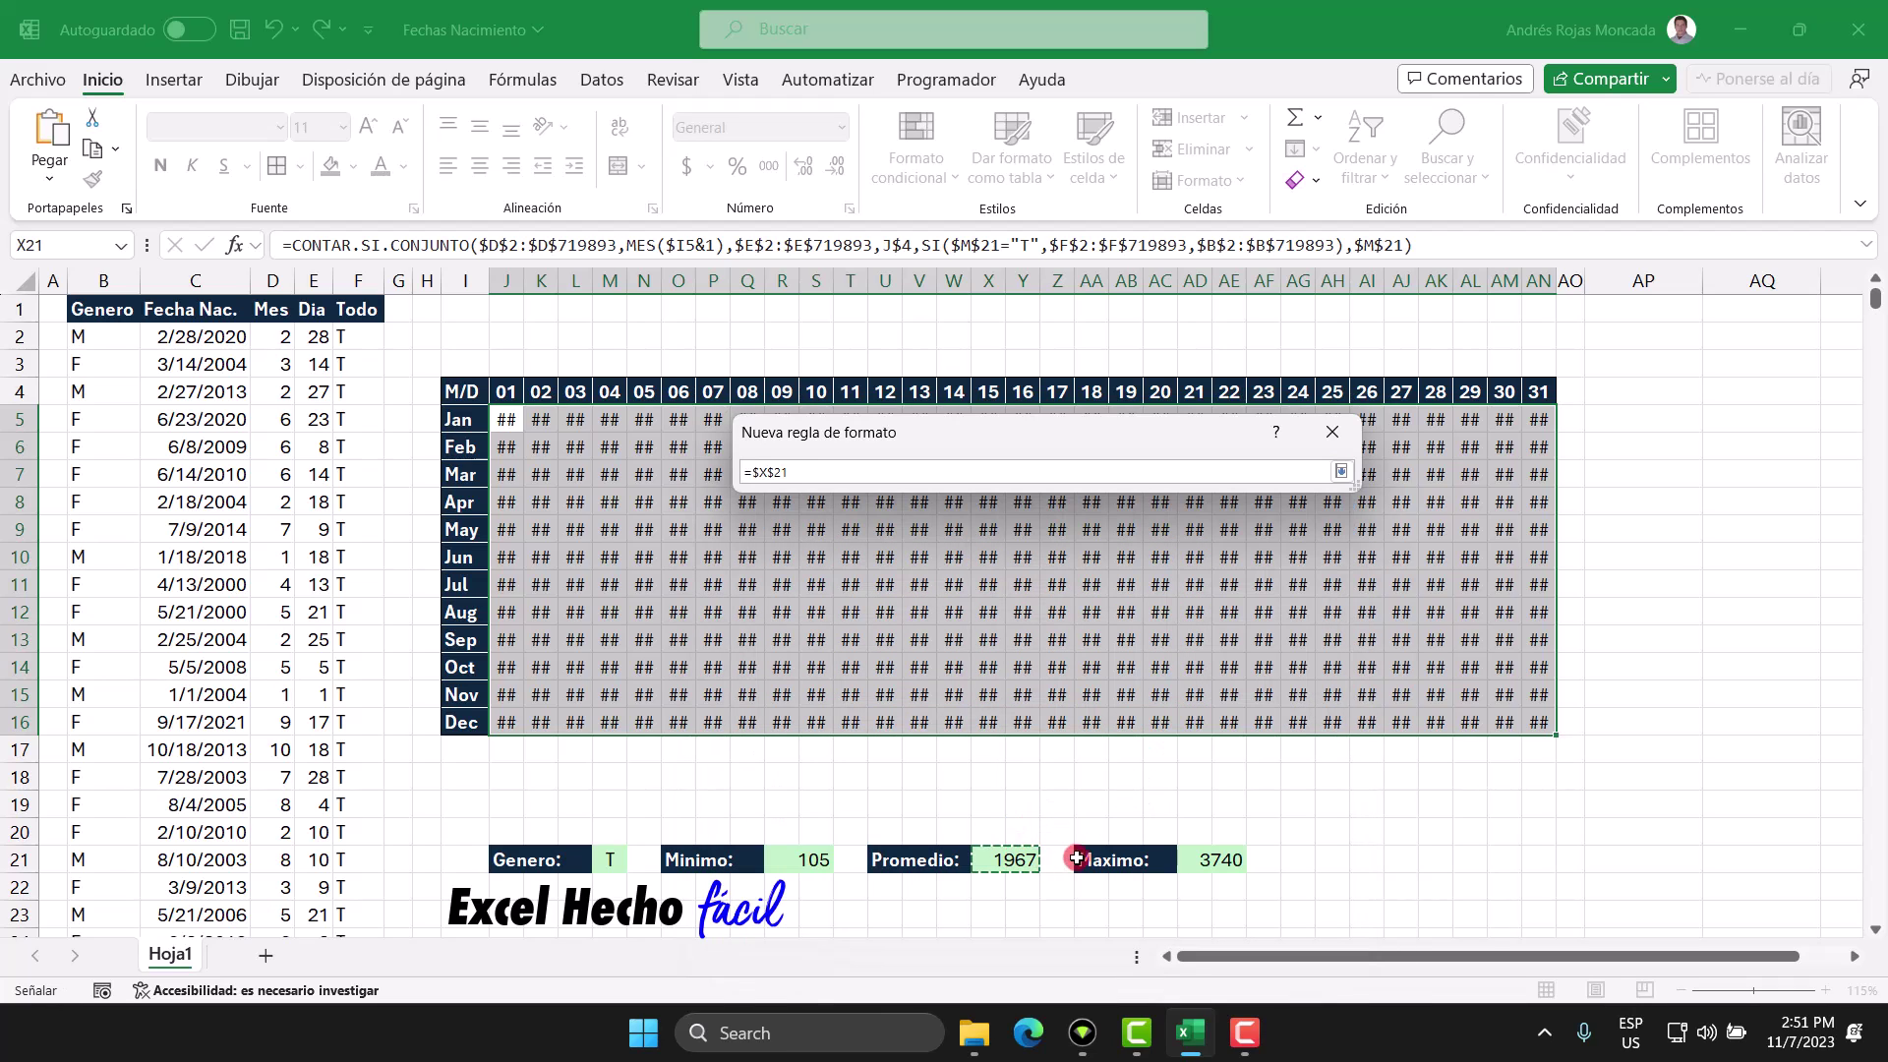
{"action": "left_click", "coordinate": [1341, 472]}
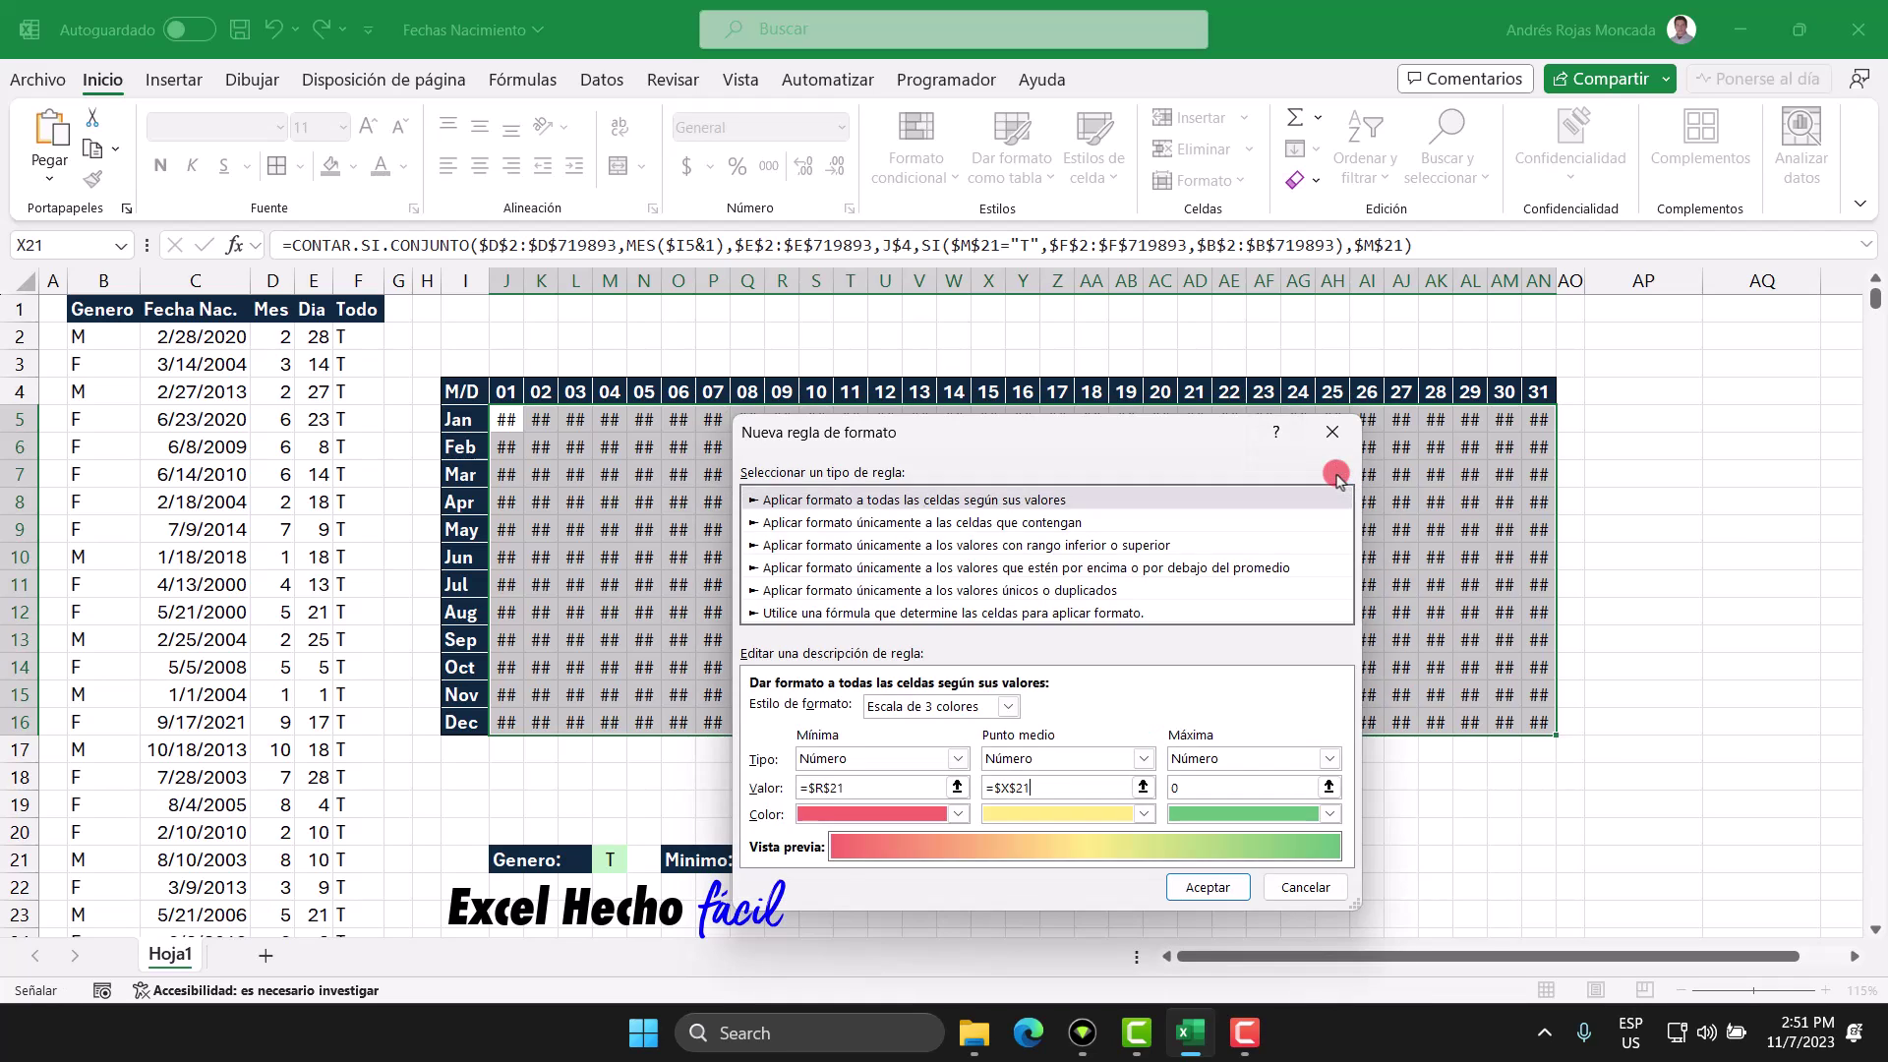
{"action": "left_click", "coordinate": [1328, 787]}
{"action": "left_click", "coordinate": [1224, 860]}
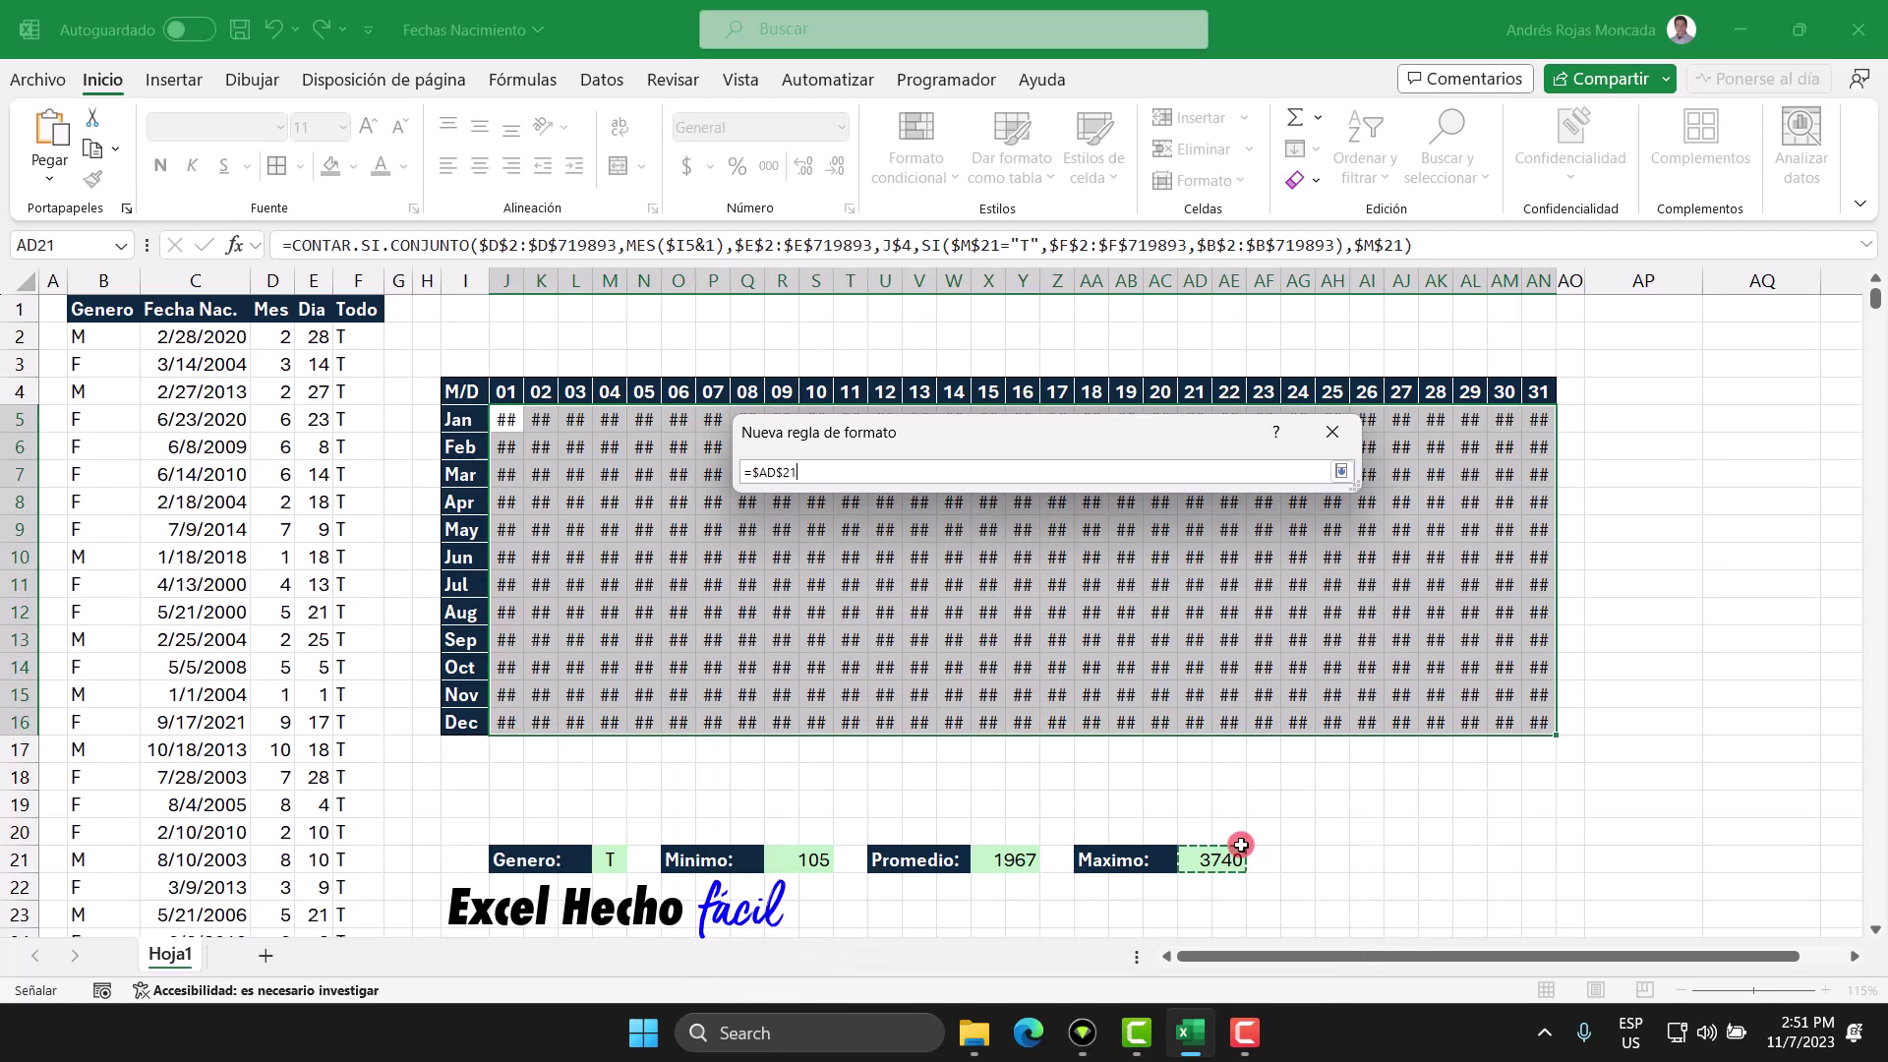
{"action": "left_click", "coordinate": [1340, 472]}
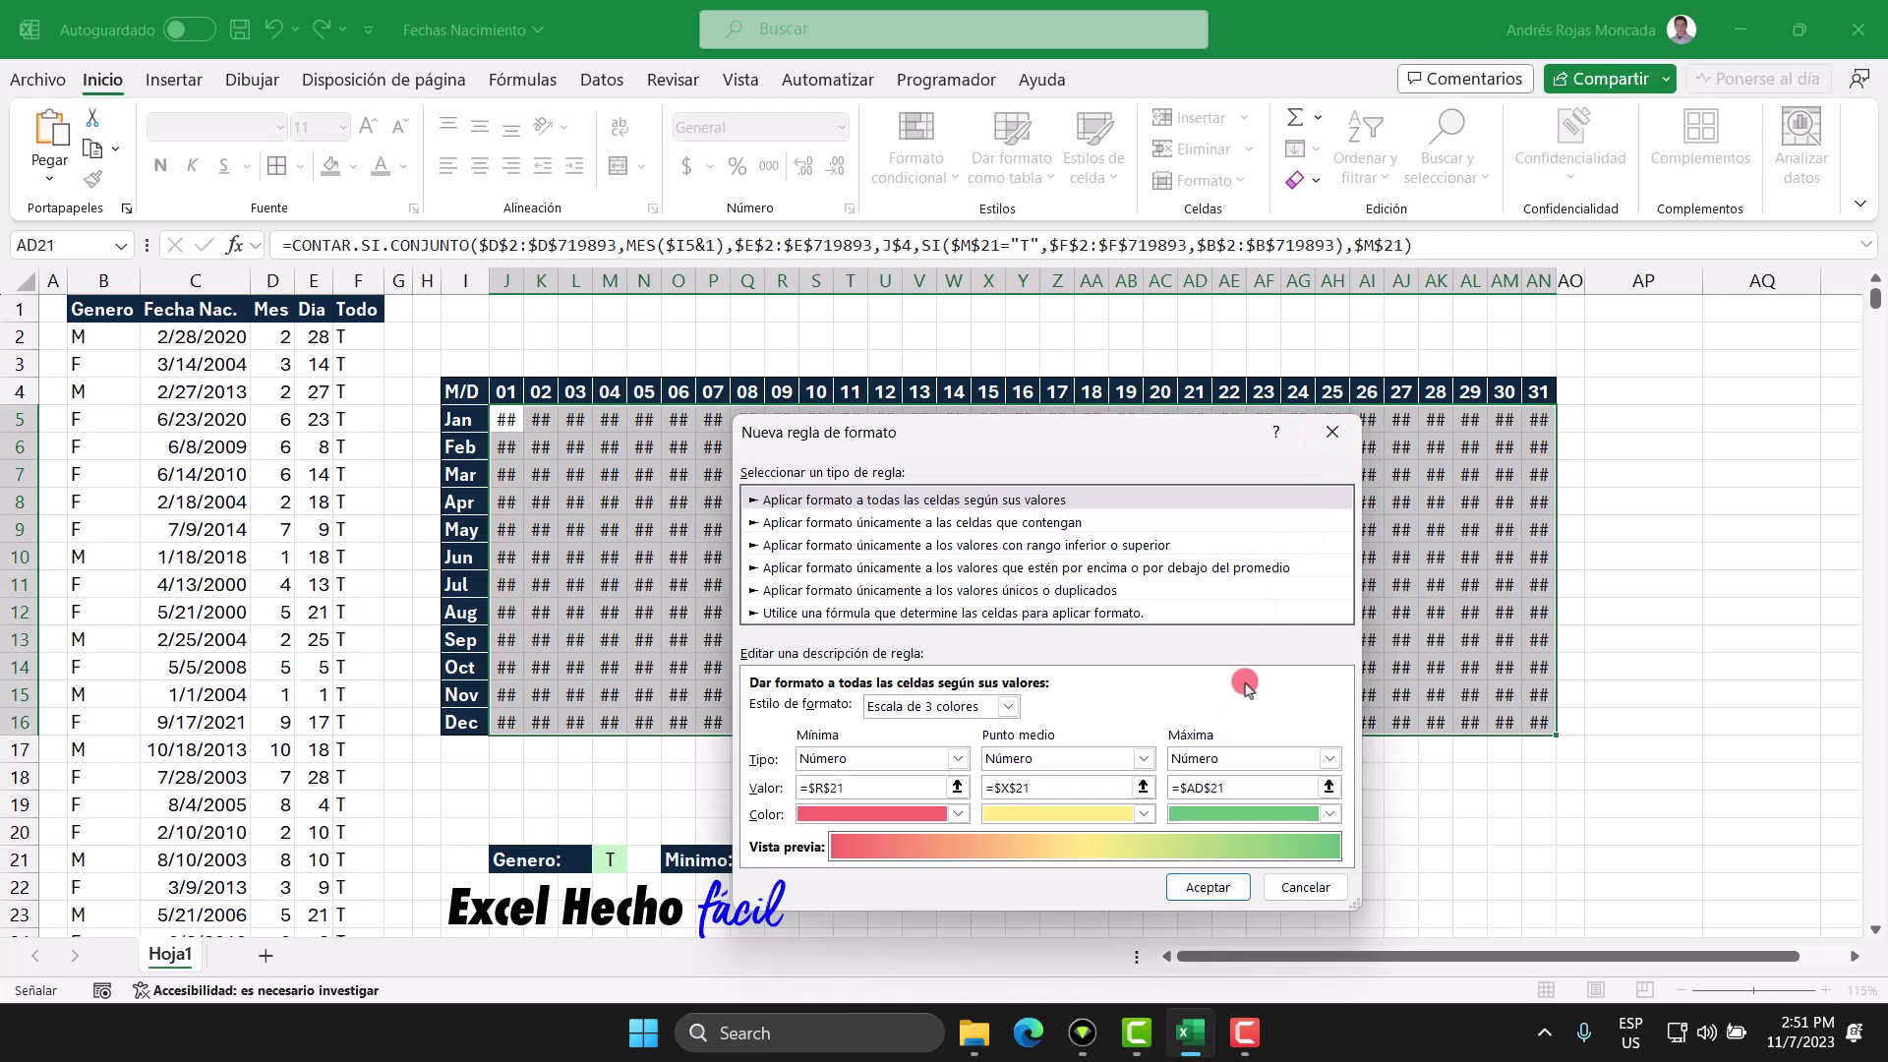
Color the scale dark green for the minimum, light grey for the midpoint and purple for the maximum, and apply the rule
{"action": "left_click", "coordinate": [958, 814]}
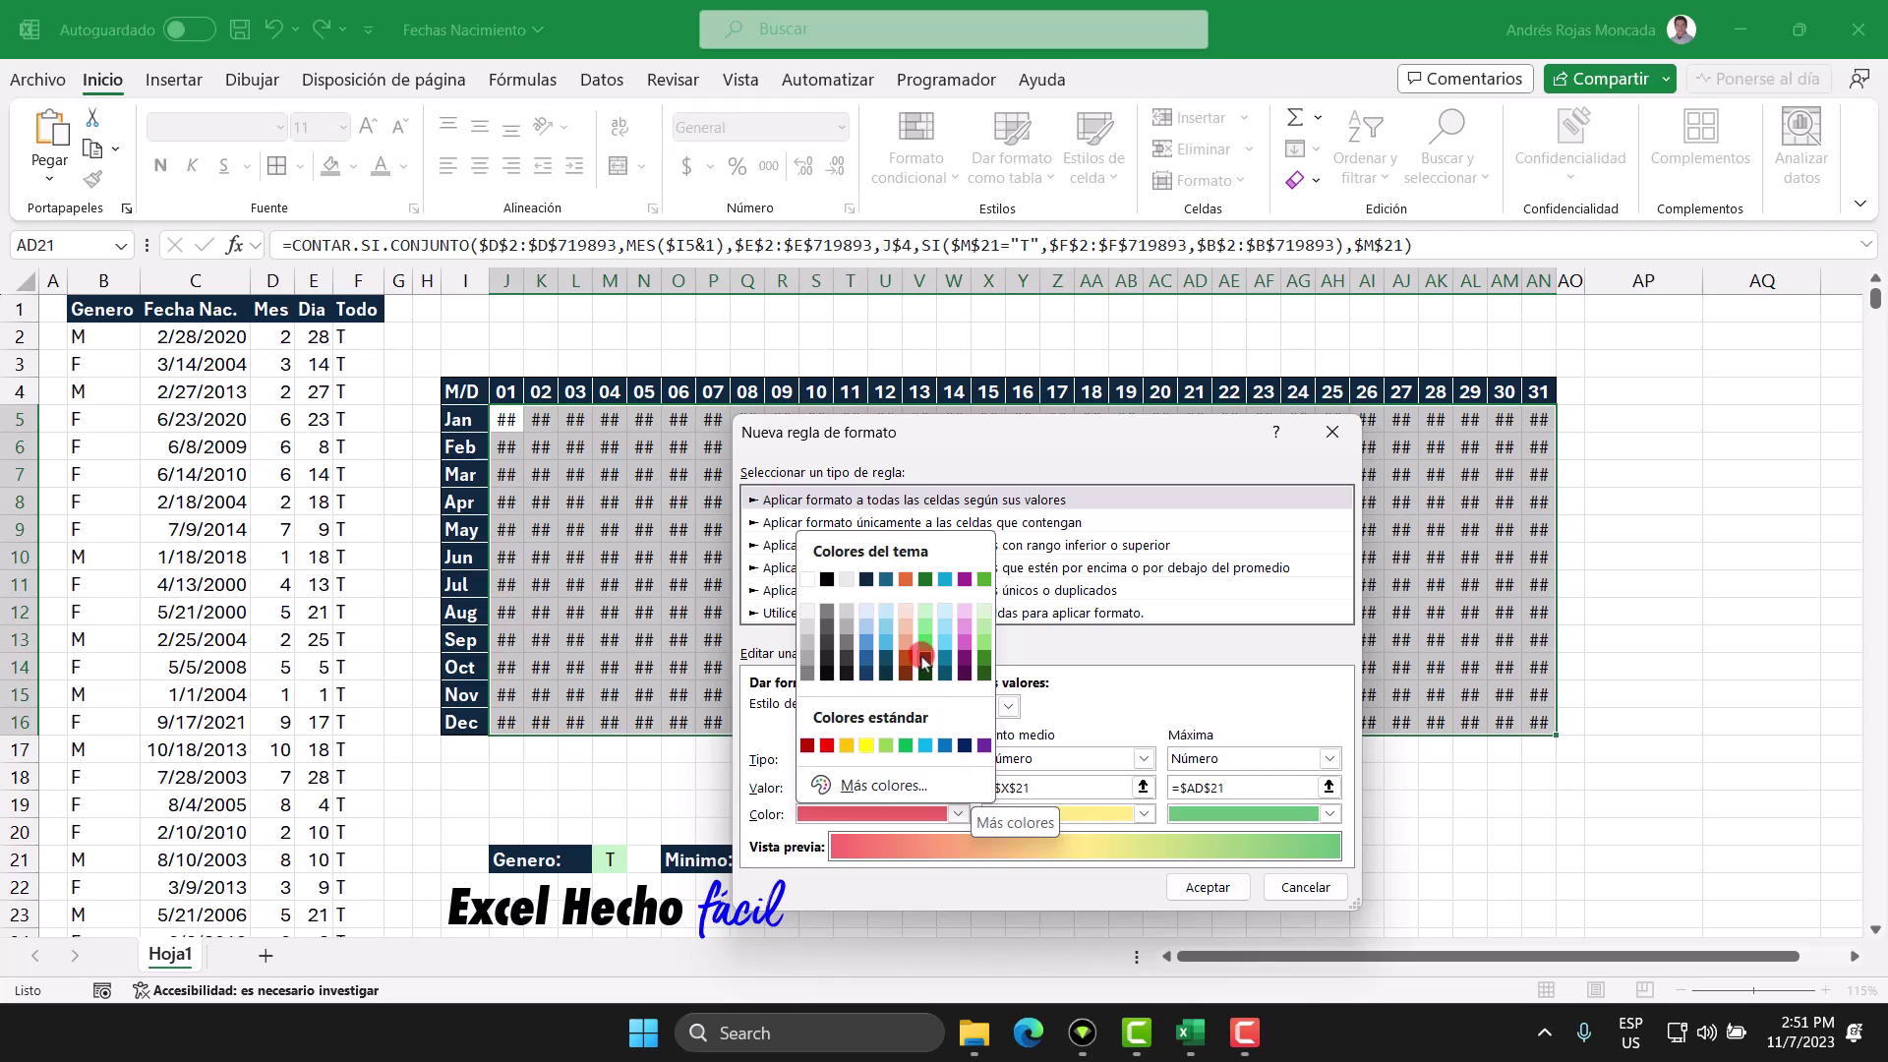
{"action": "left_click", "coordinate": [926, 580]}
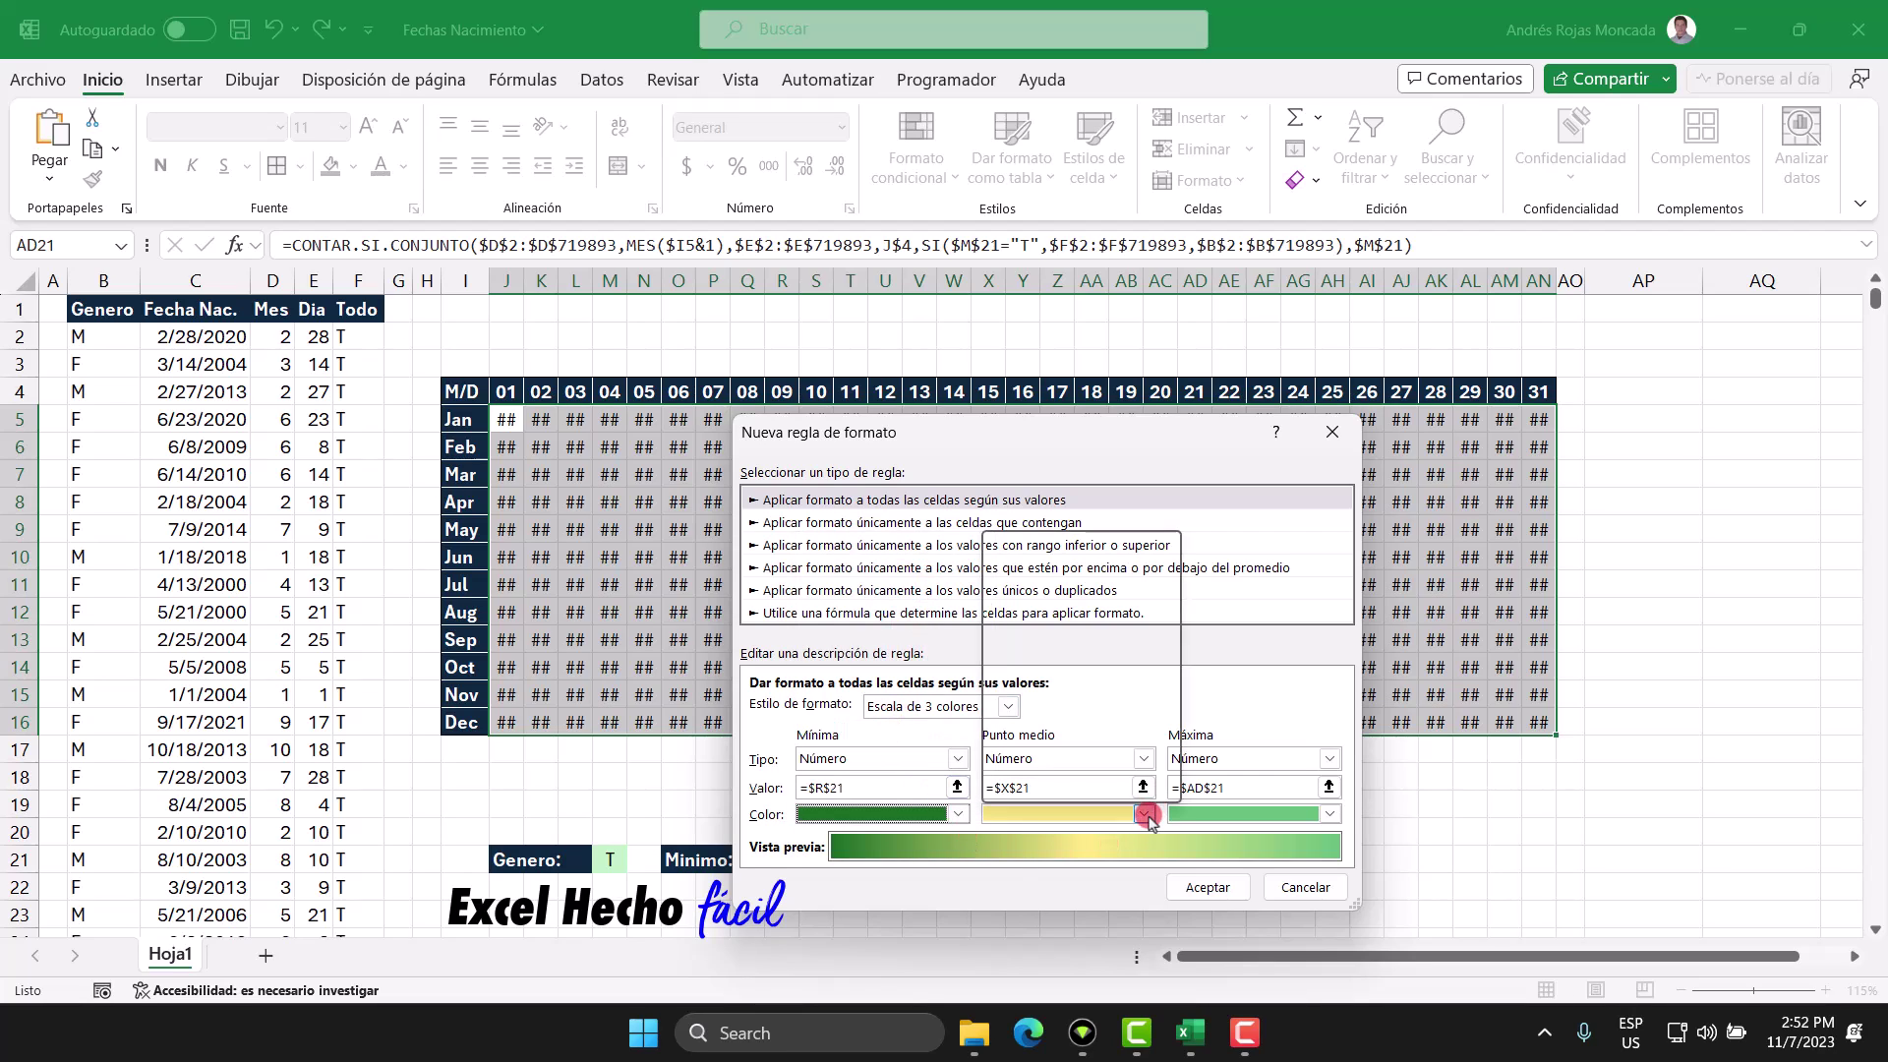
{"action": "left_click", "coordinate": [1145, 815]}
{"action": "left_click", "coordinate": [993, 617]}
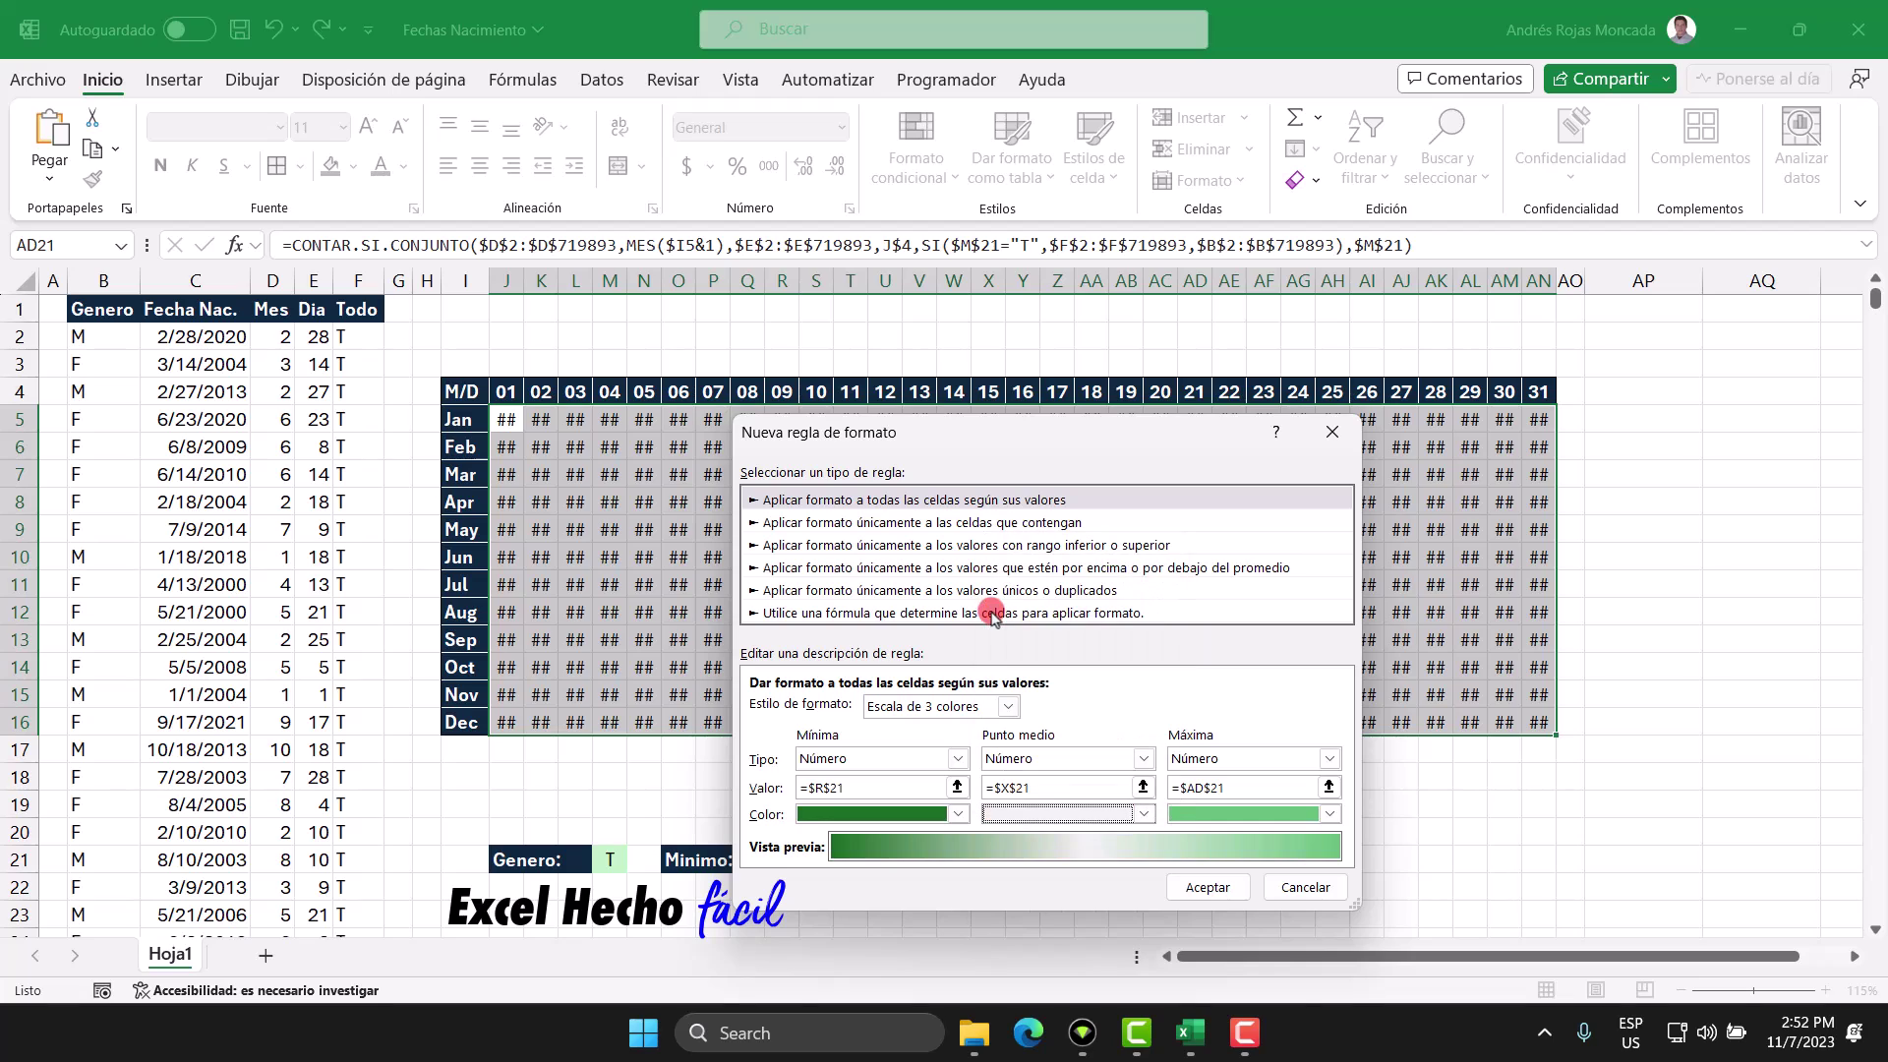
{"action": "left_click", "coordinate": [1329, 815]}
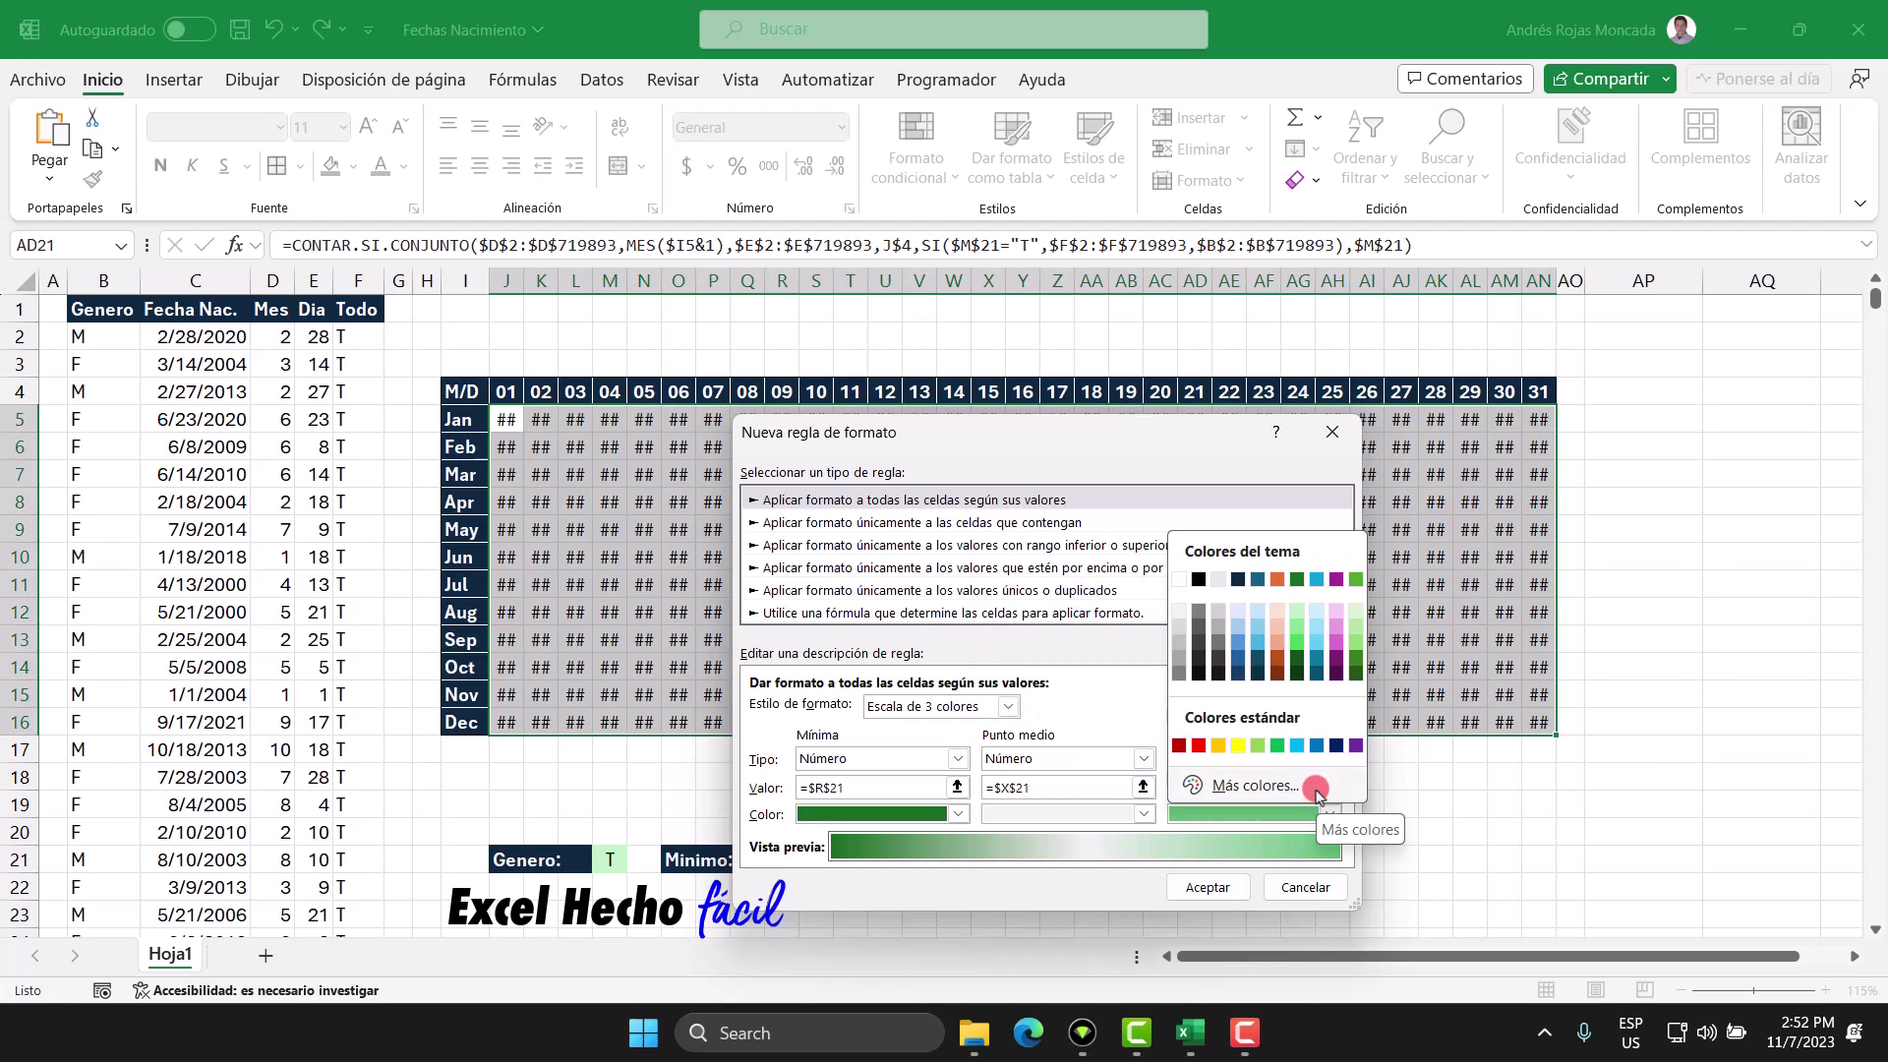
{"action": "left_click", "coordinate": [1334, 581]}
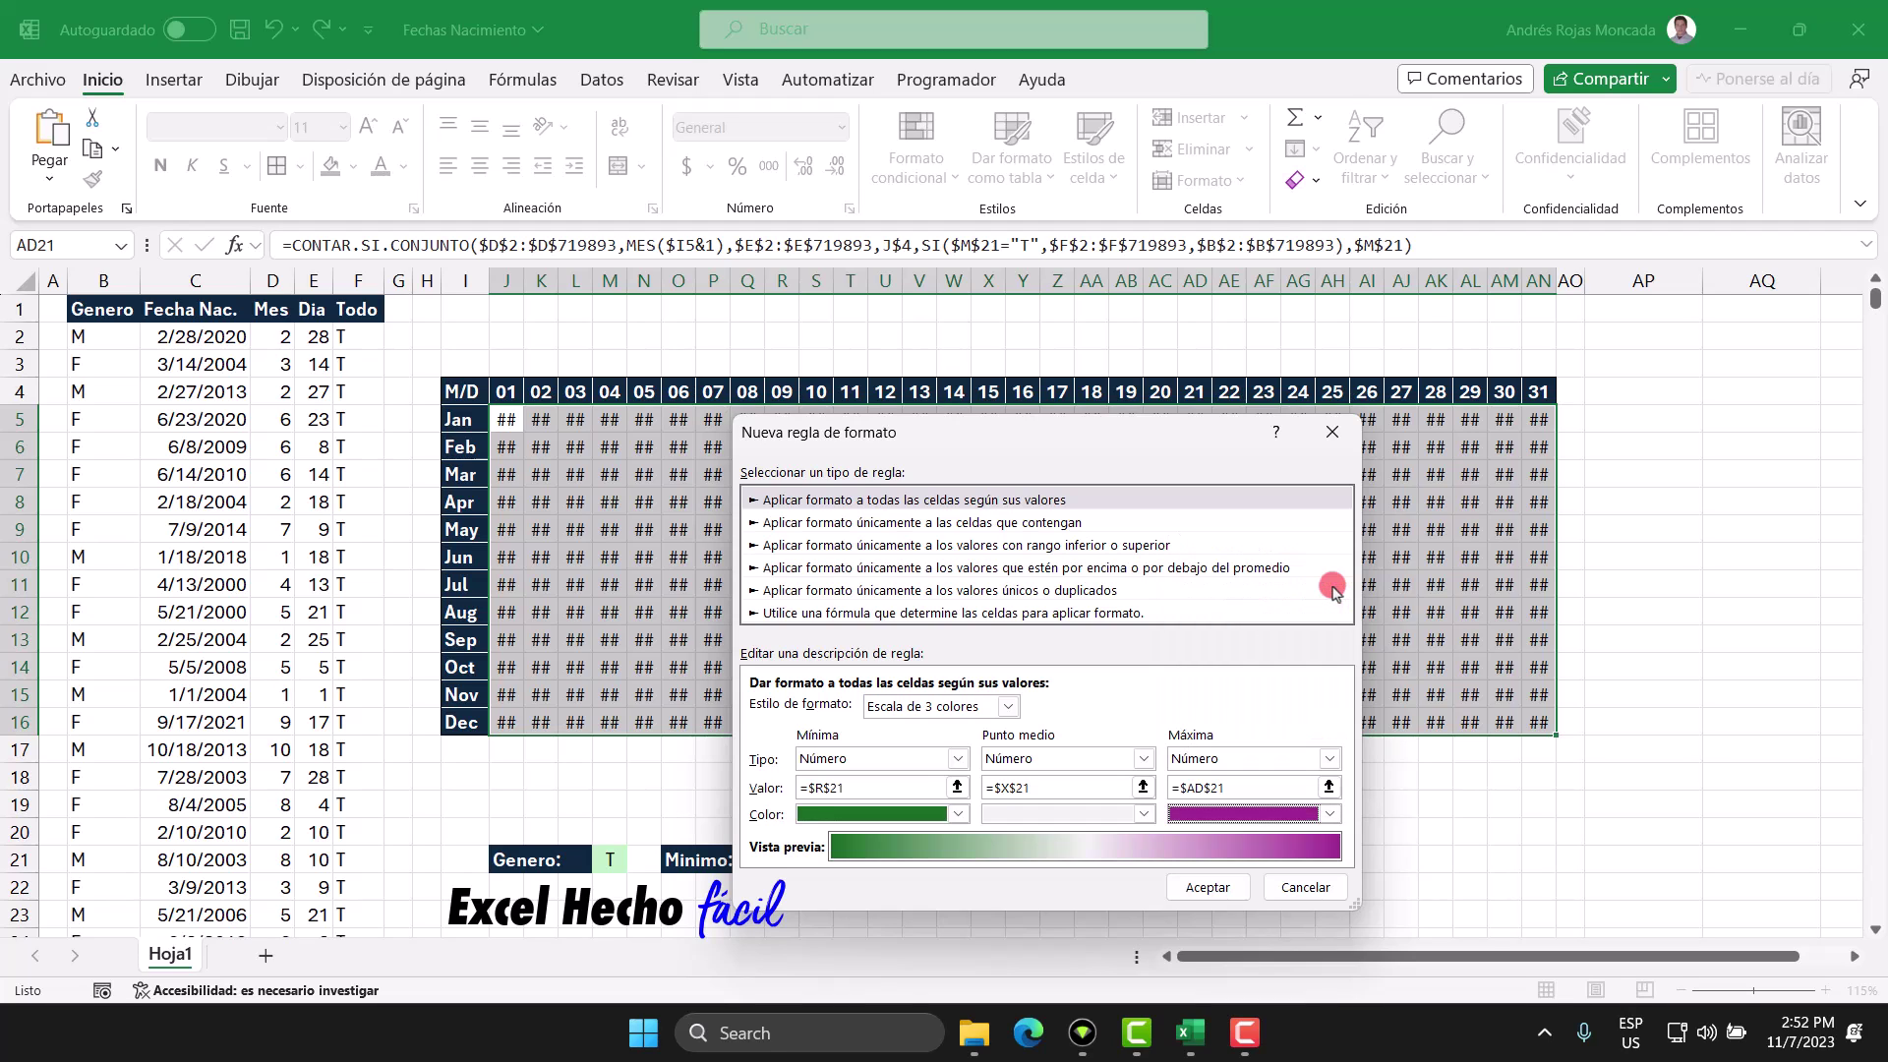
{"action": "left_click", "coordinate": [1215, 886]}
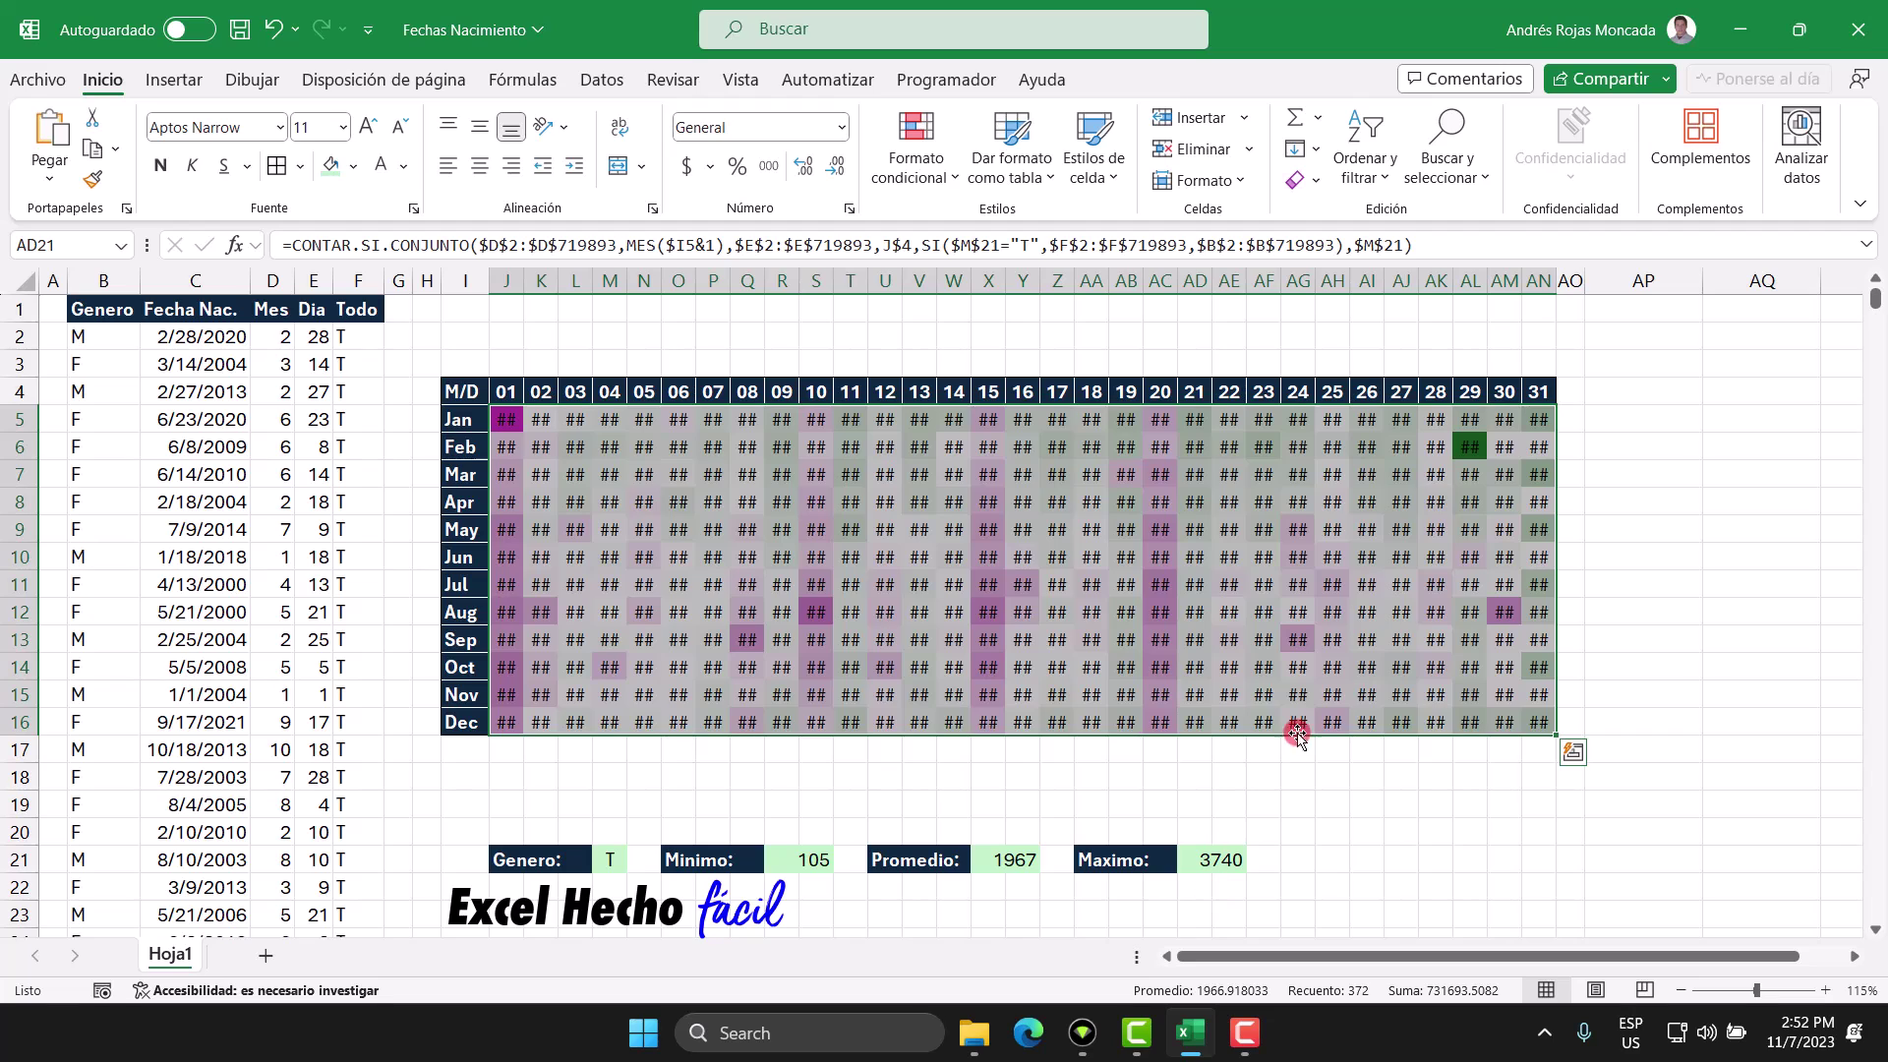
{"action": "left_click", "coordinate": [1398, 529]}
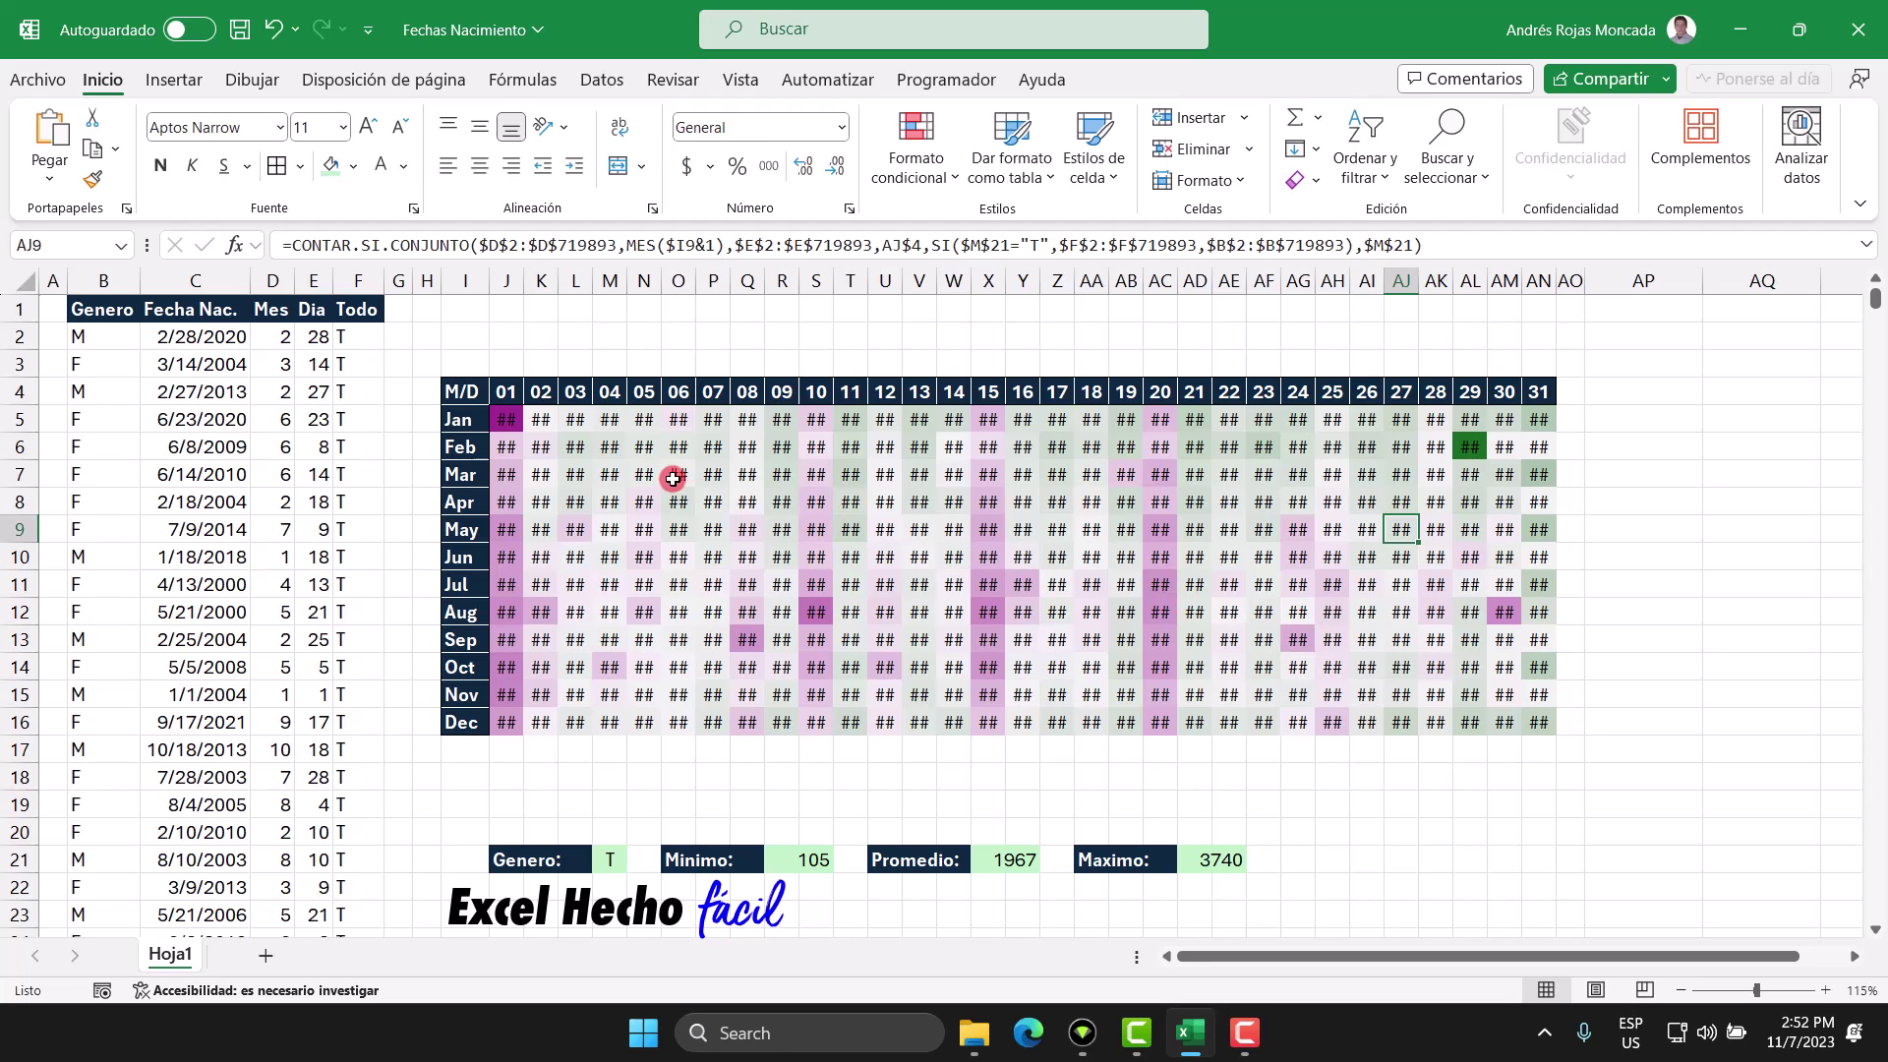
Open the custom number format (Personalizada) for the grid J5:AN16 and clear its type code
{"action": "left_click_drag", "start_coordinate": [506, 419], "coordinate": [1536, 723]}
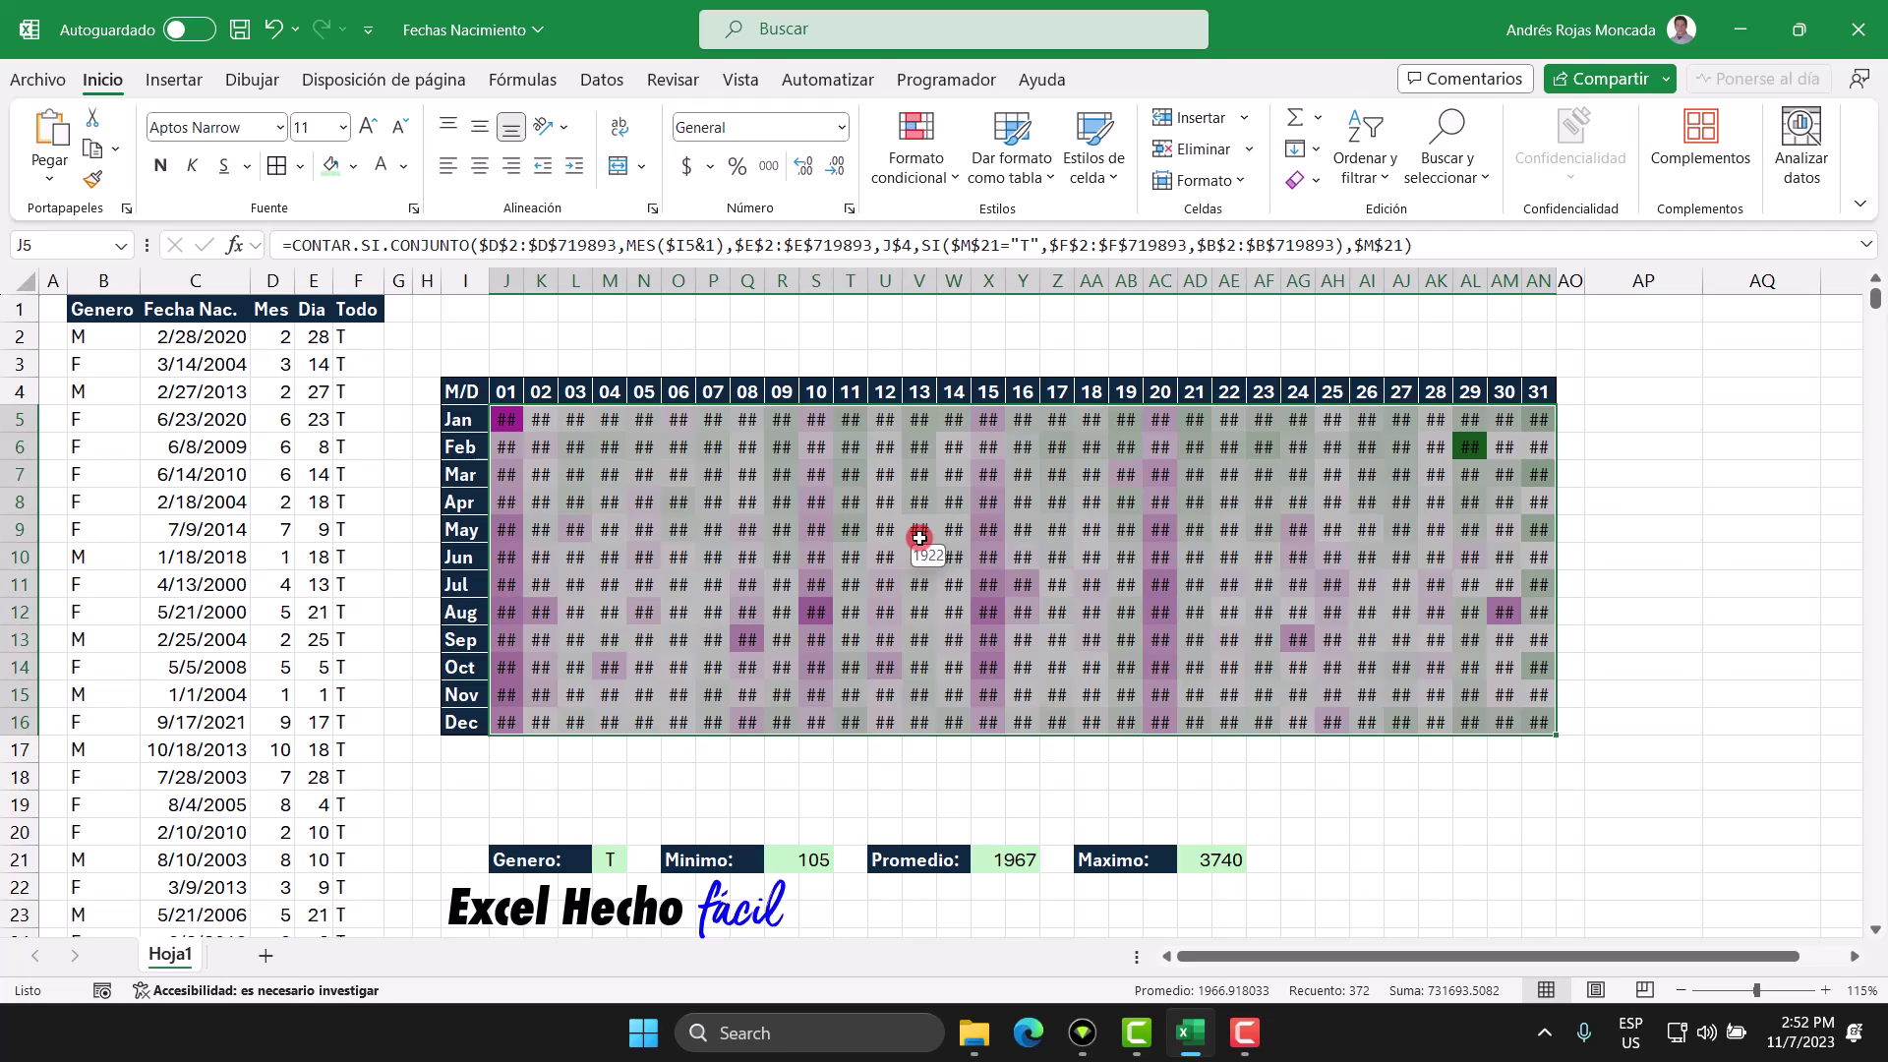
{"action": "key", "text": "ctrl+1"}
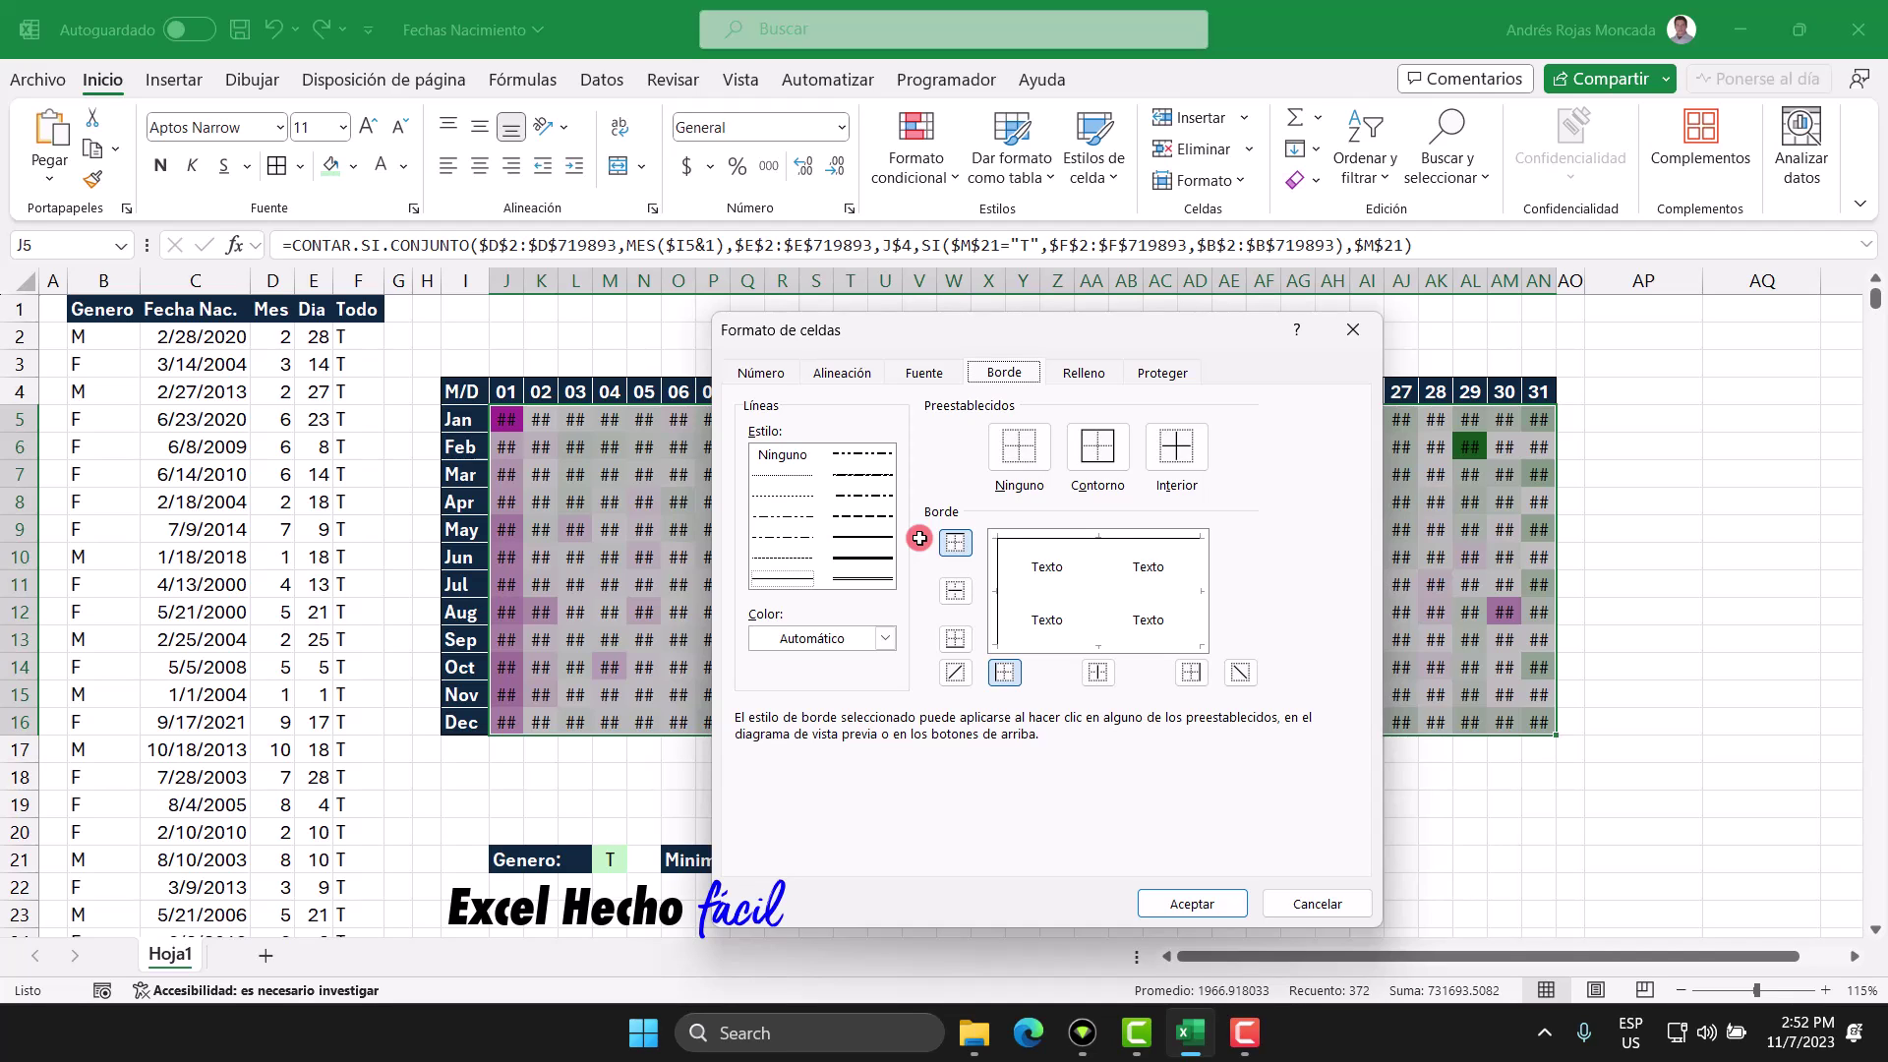
{"action": "left_click", "coordinate": [758, 375]}
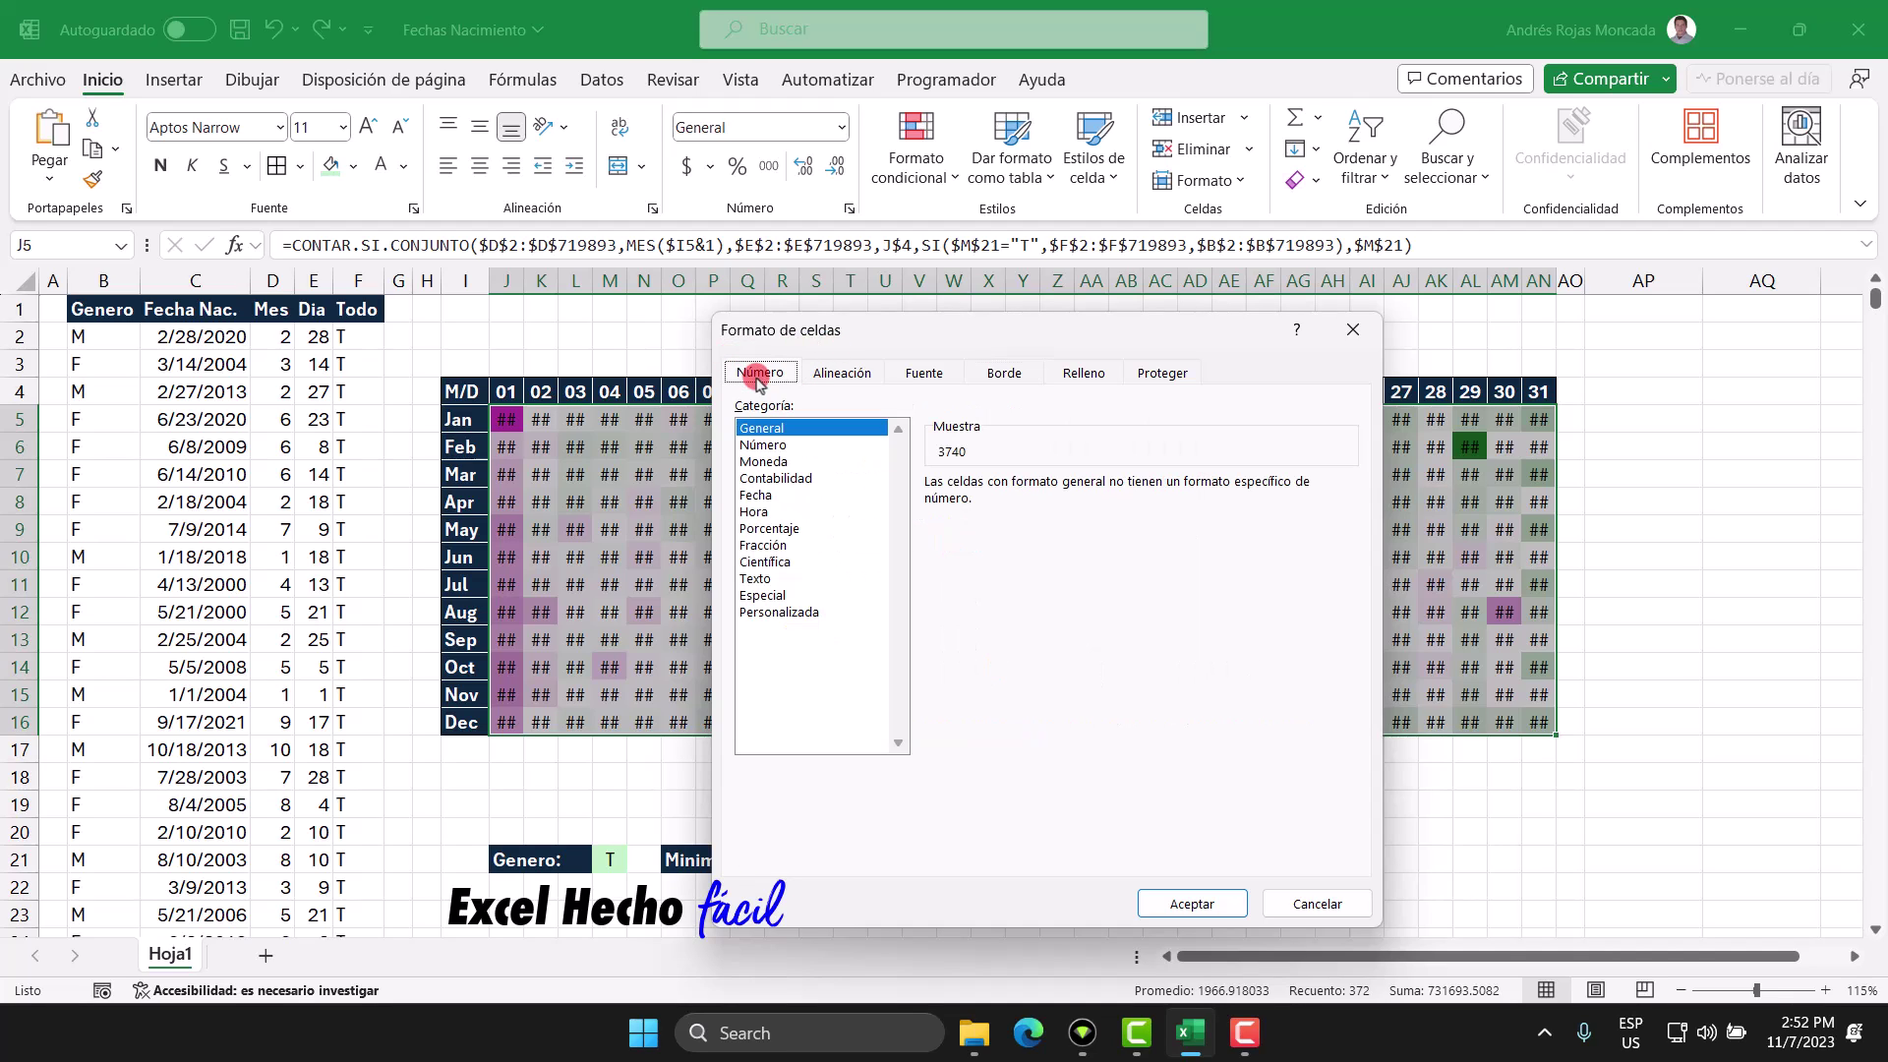
{"action": "left_click", "coordinate": [779, 611]}
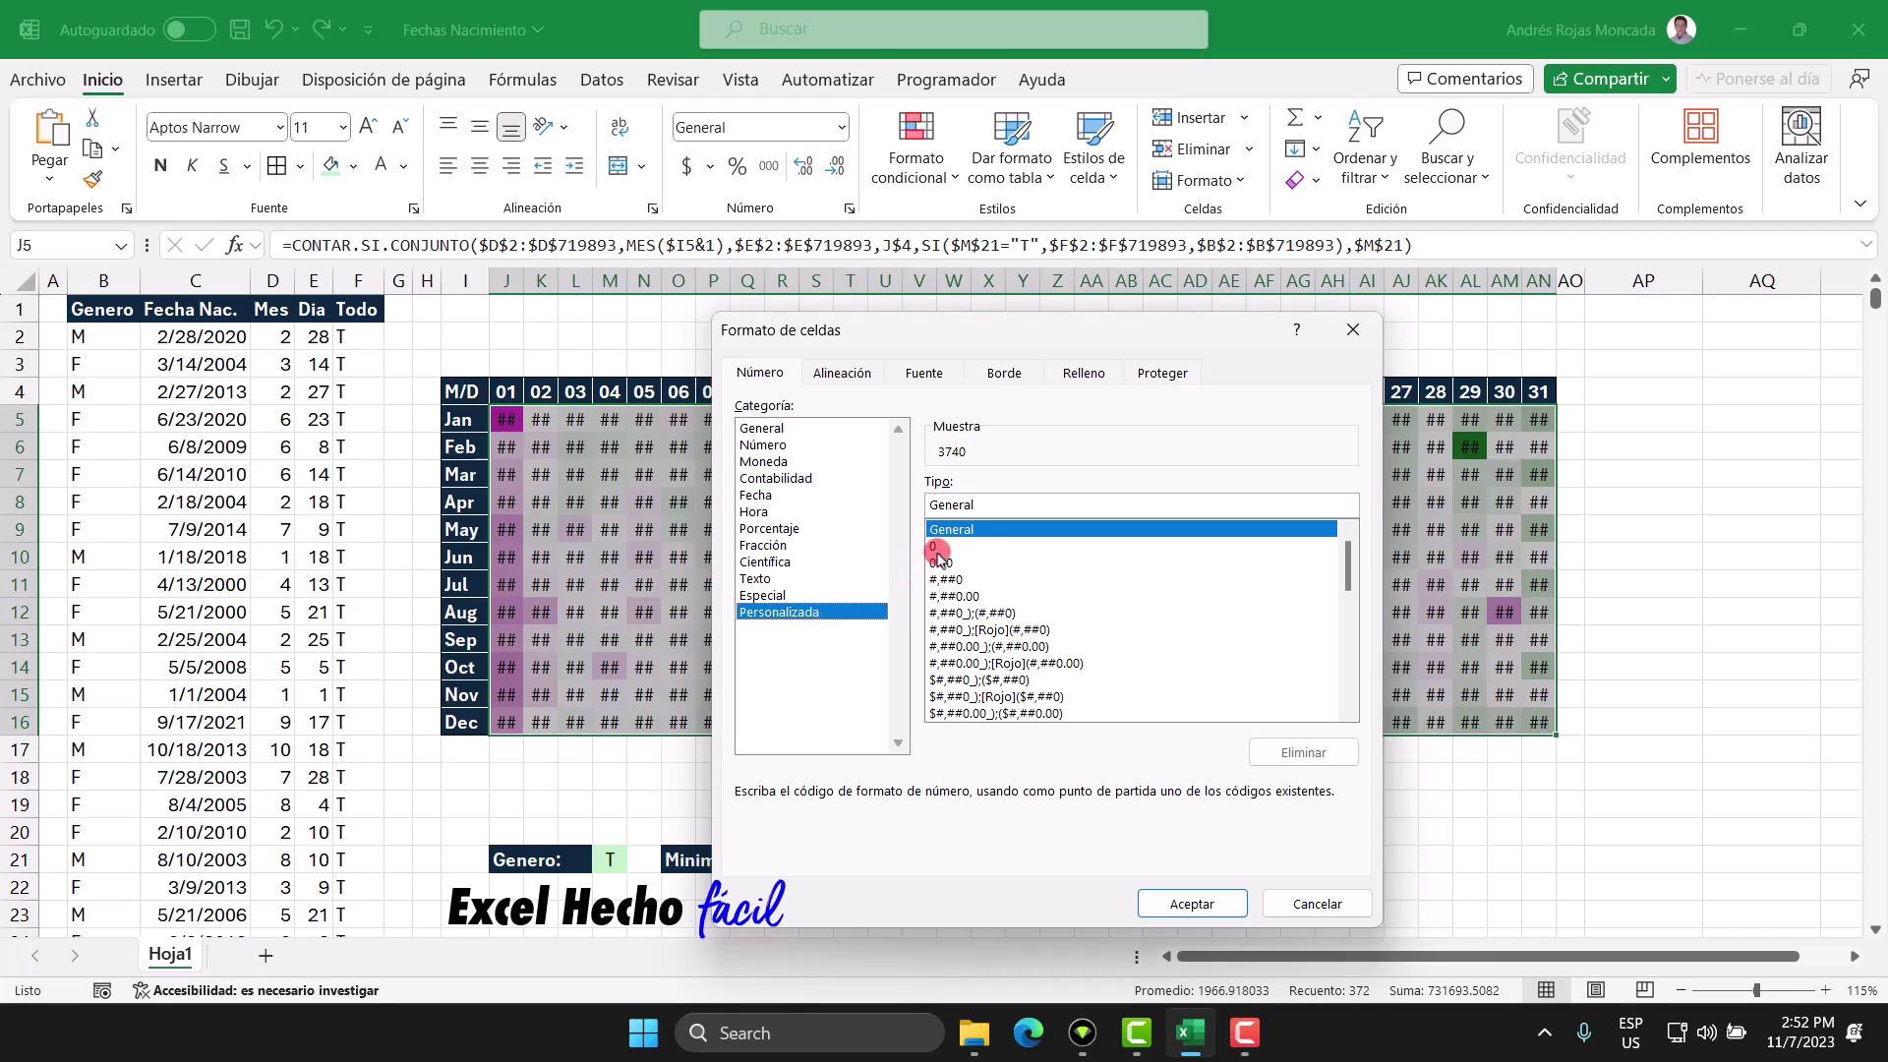
{"action": "double_click", "coordinate": [975, 508]}
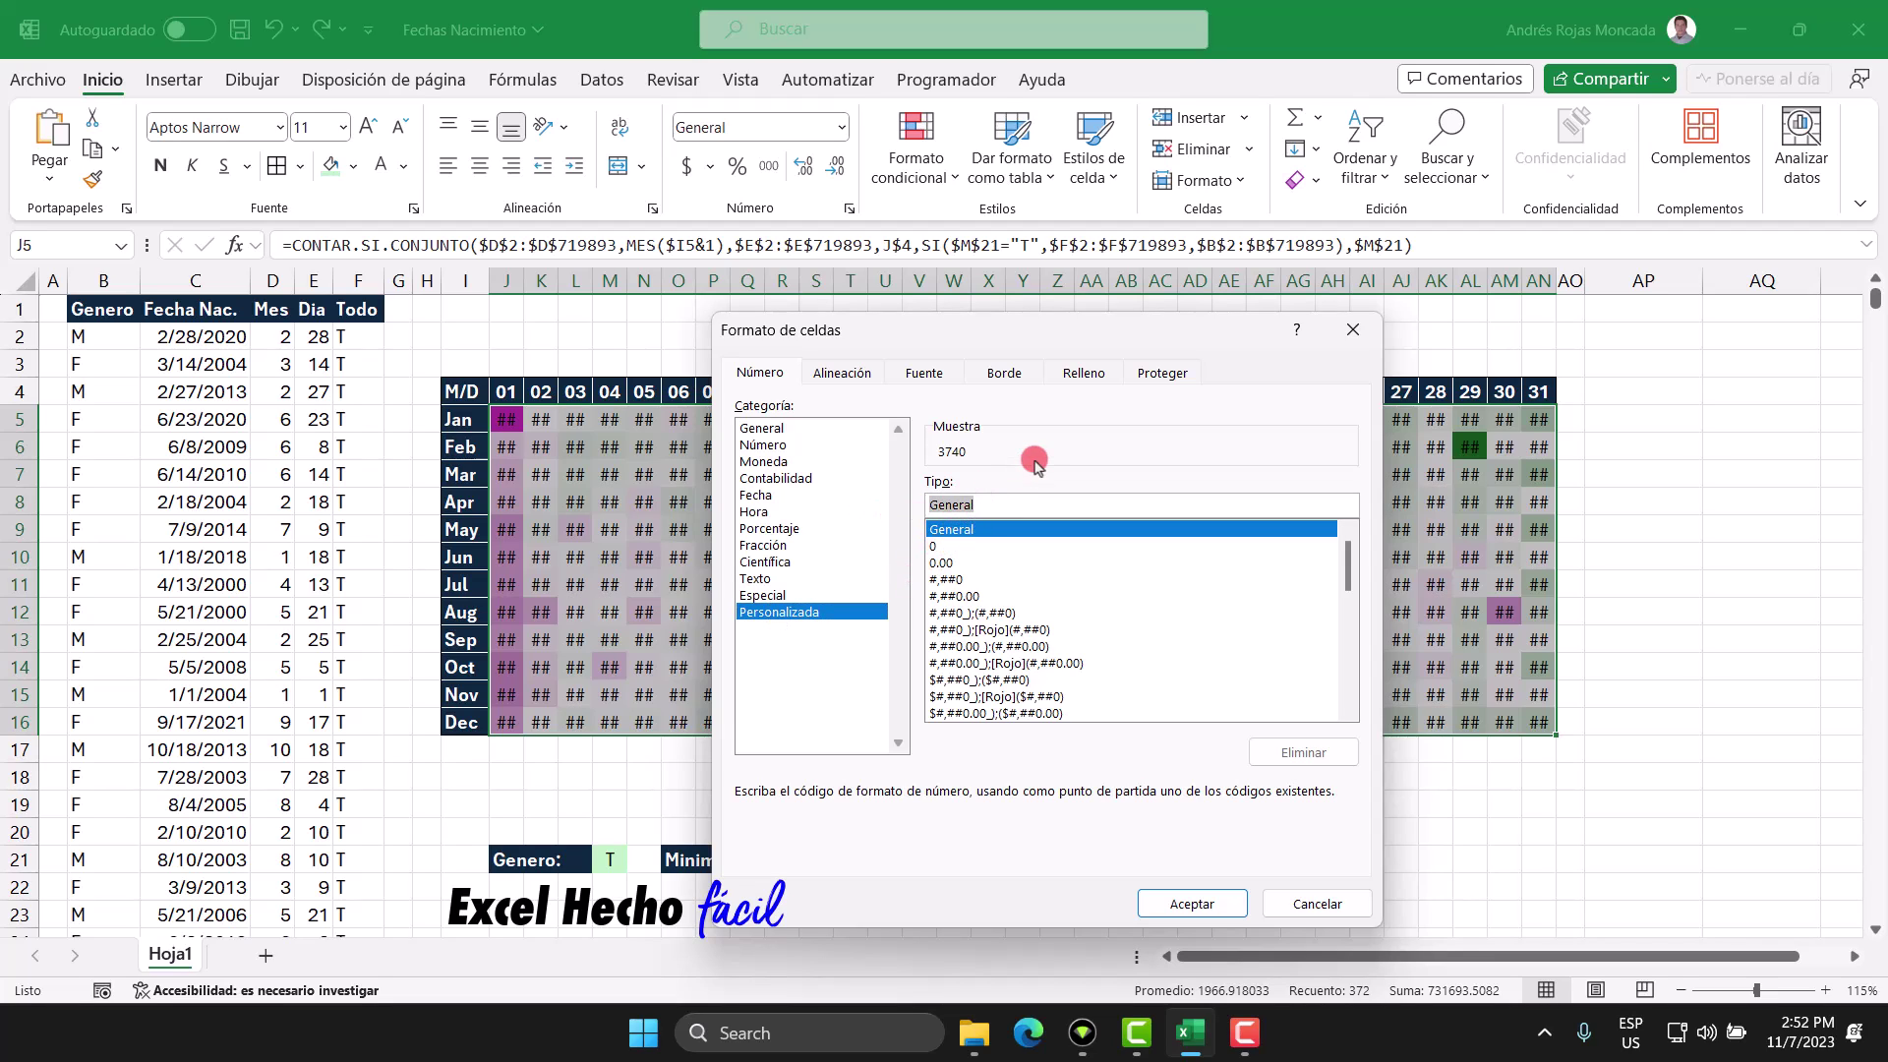
{"action": "key", "text": "BackSpace"}
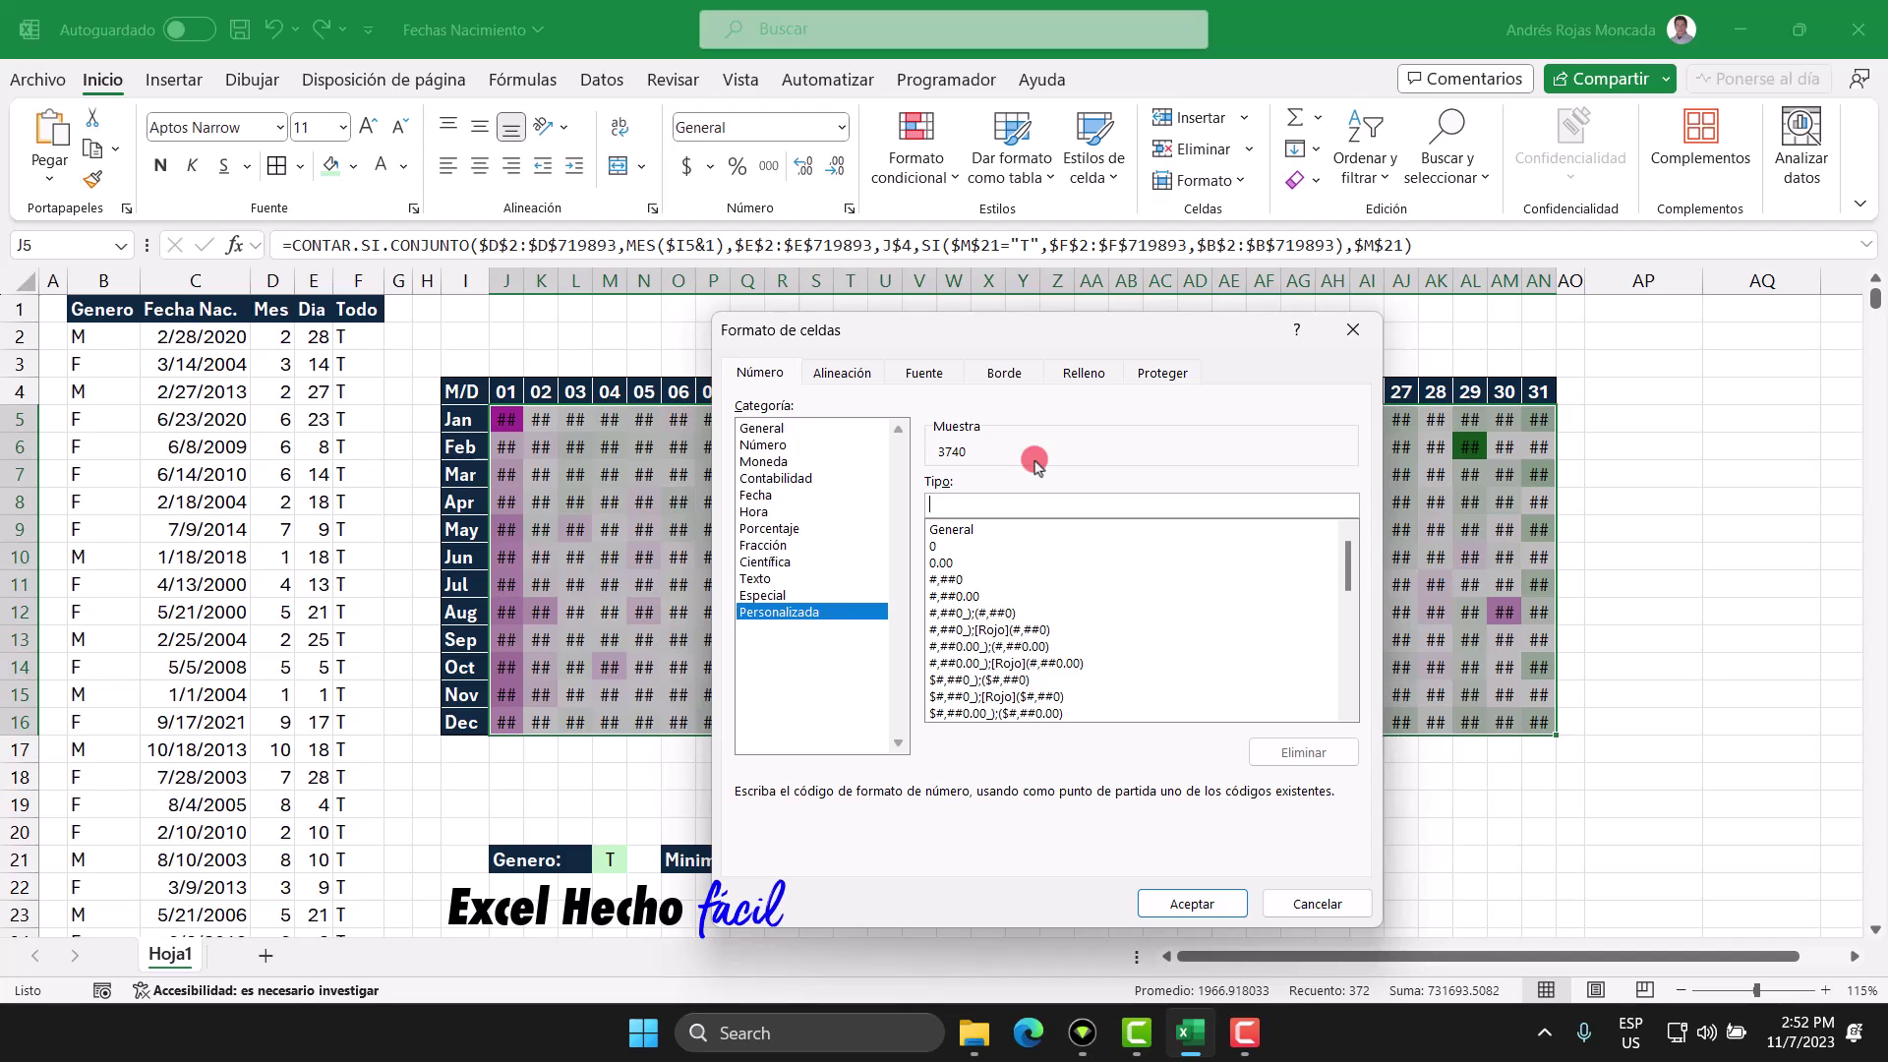
Enter the sample code Pos;Neg;Cero;Texto as the custom format and highlight its sections one by one
{"action": "type", "text": "Pos;Neg;Cero;Texto"}
{"action": "left_click_drag", "start_coordinate": [950, 506], "coordinate": [921, 505]}
{"action": "left_click", "coordinate": [960, 506]}
{"action": "double_click", "coordinate": [958, 506]}
{"action": "left_click_drag", "start_coordinate": [1003, 508], "coordinate": [986, 510]}
{"action": "double_click", "coordinate": [1027, 506]}
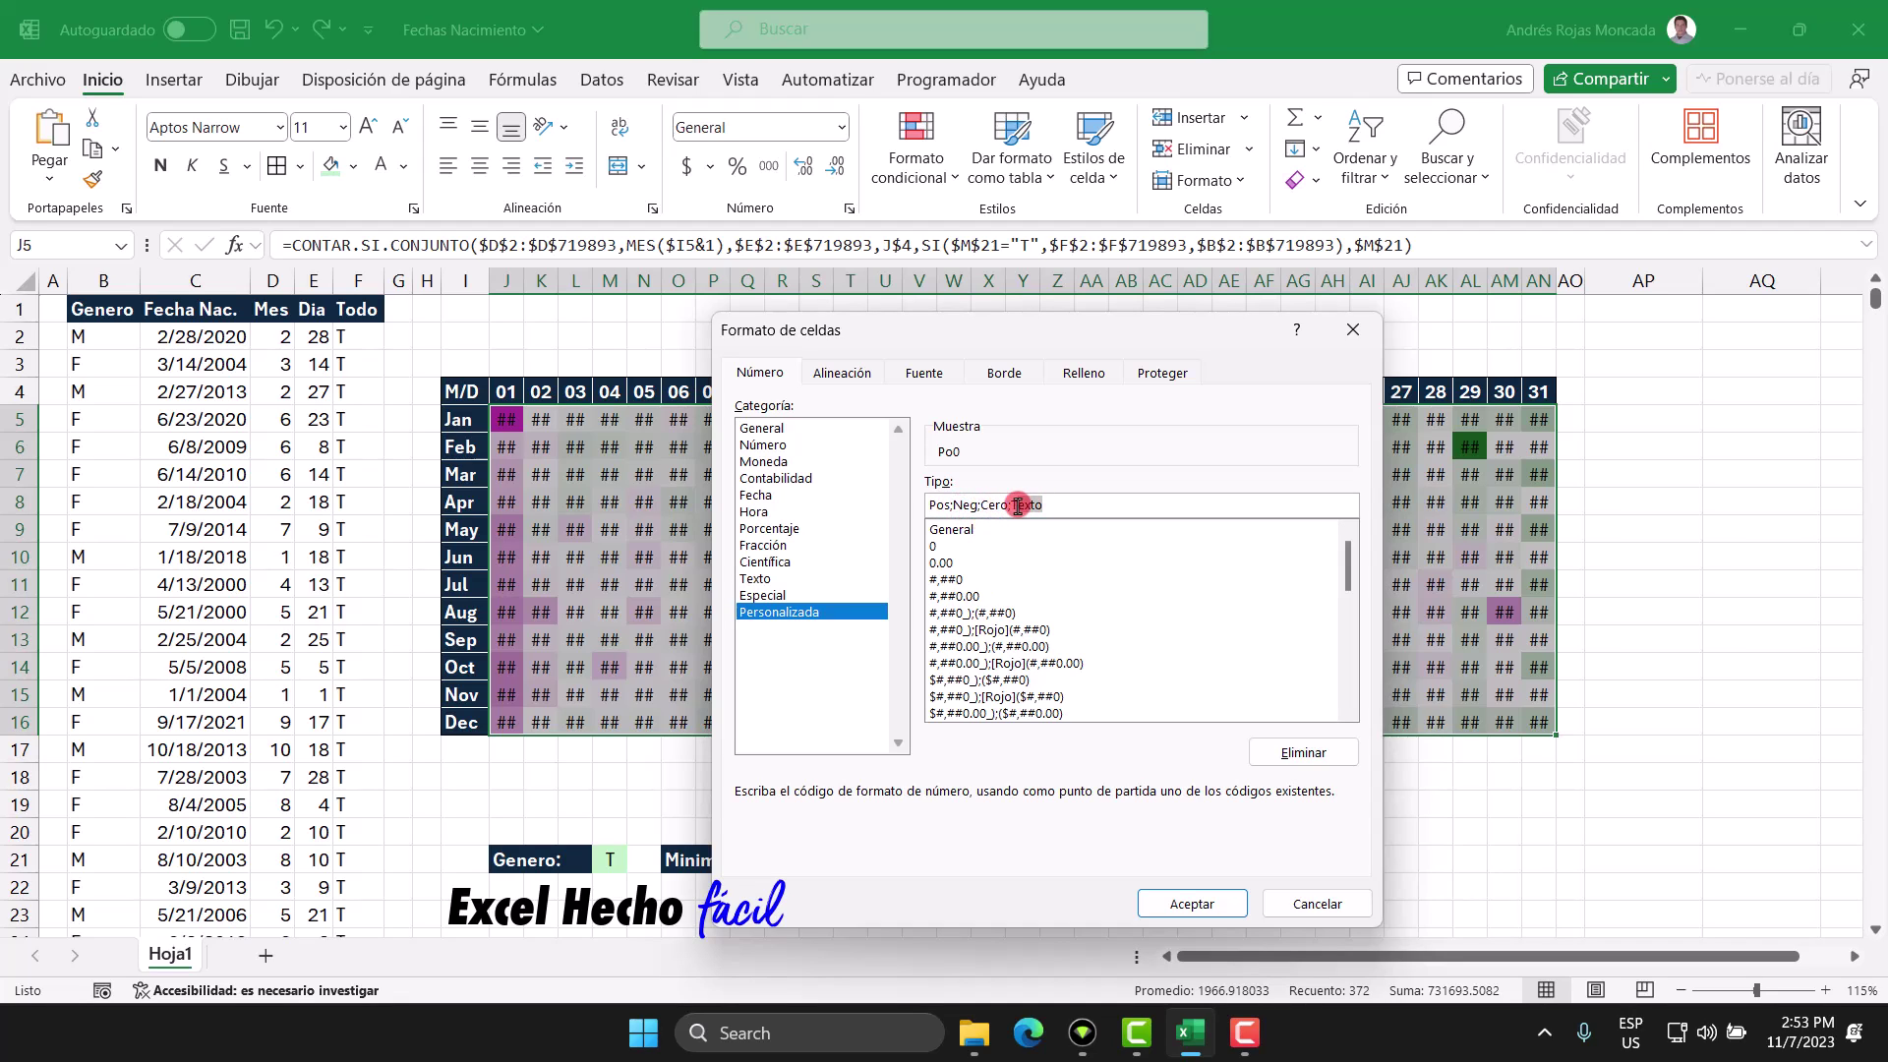
Replace the custom format code with ;;; and apply it to the grid to hide the numbers
{"action": "left_click_drag", "start_coordinate": [1067, 509], "coordinate": [898, 511]}
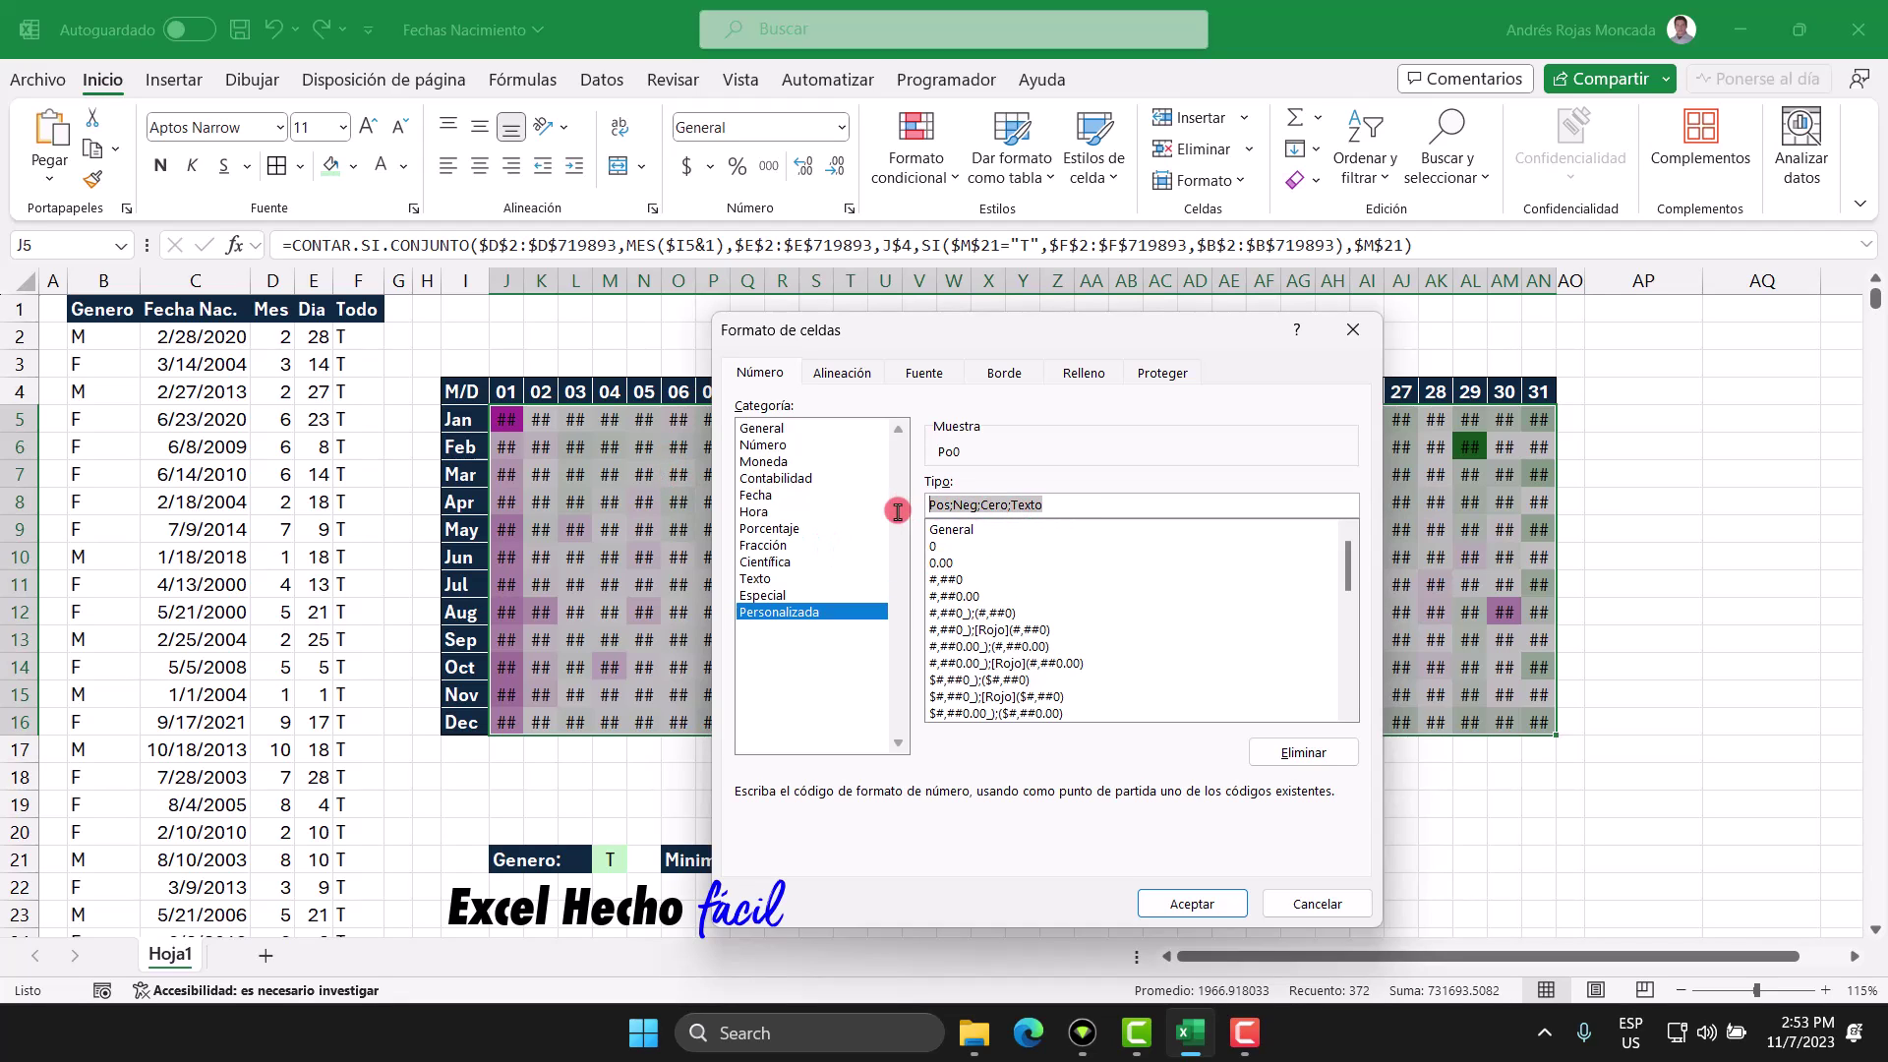
{"action": "type", "text": ";;;"}
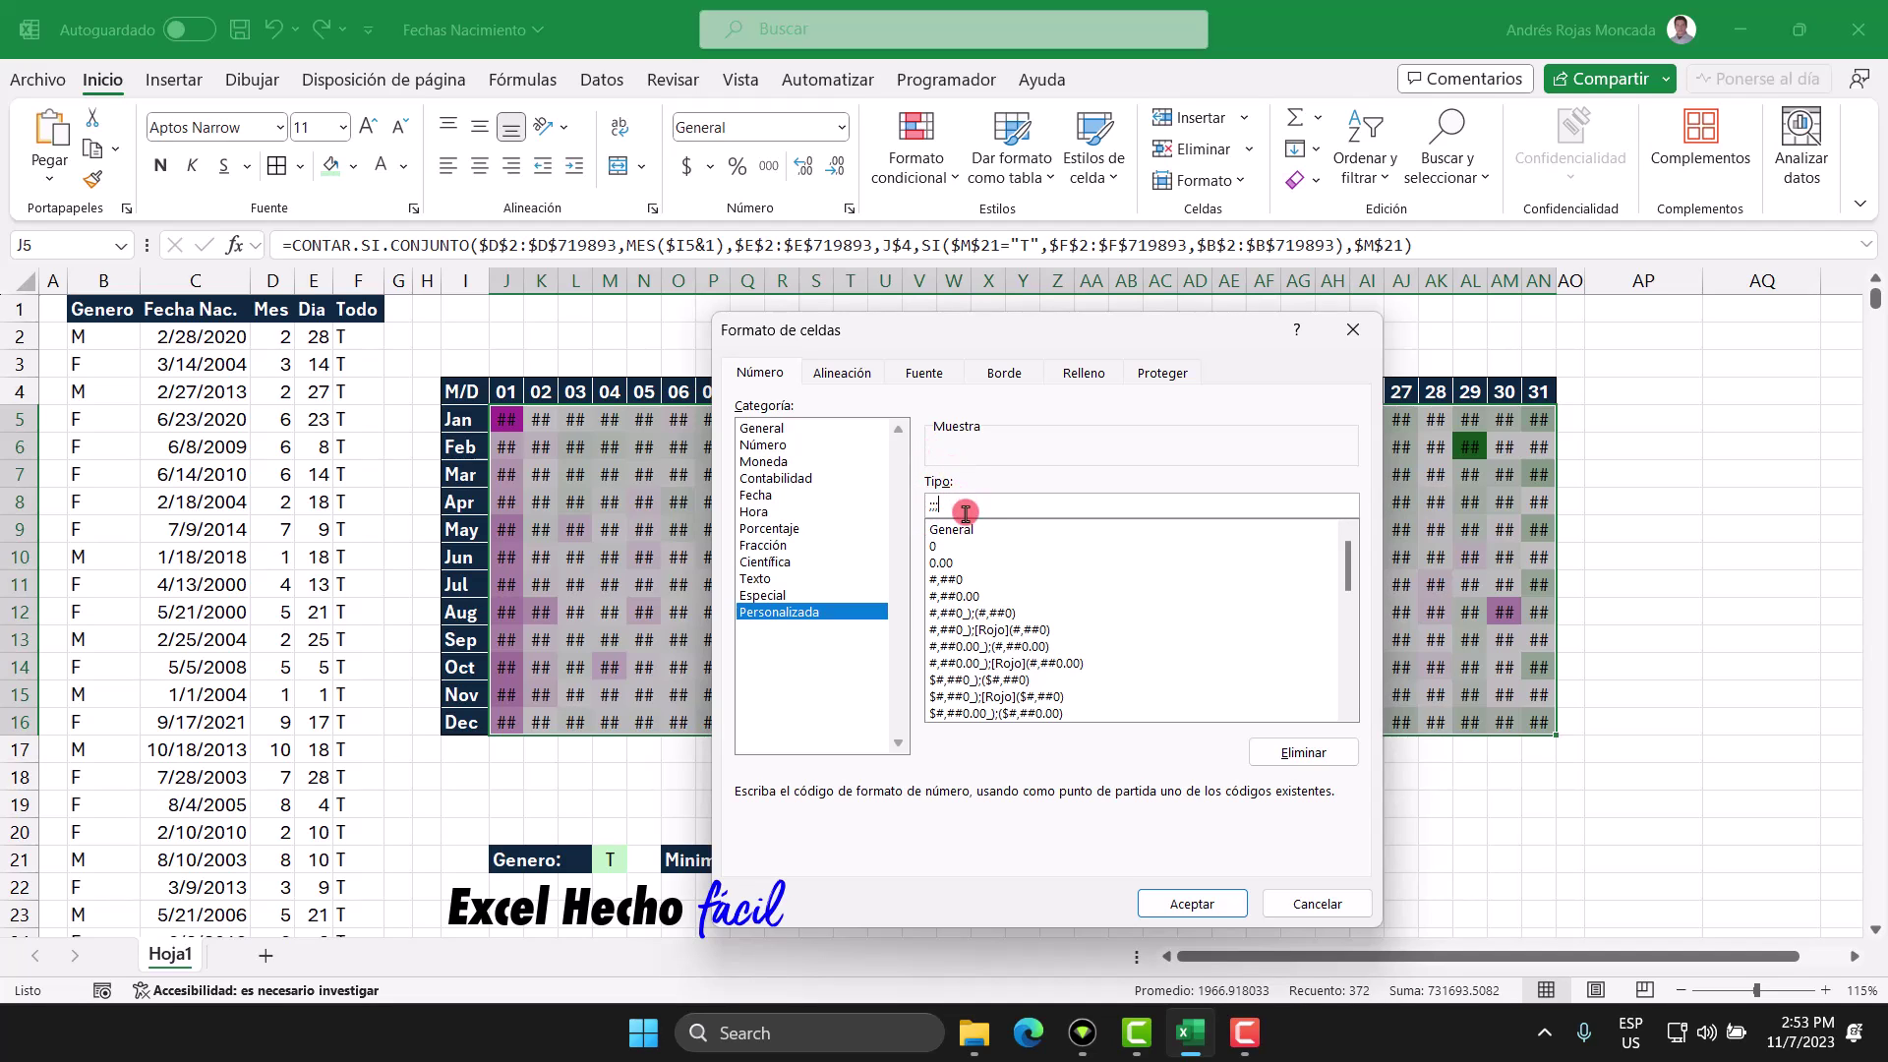
{"action": "left_click", "coordinate": [1194, 902]}
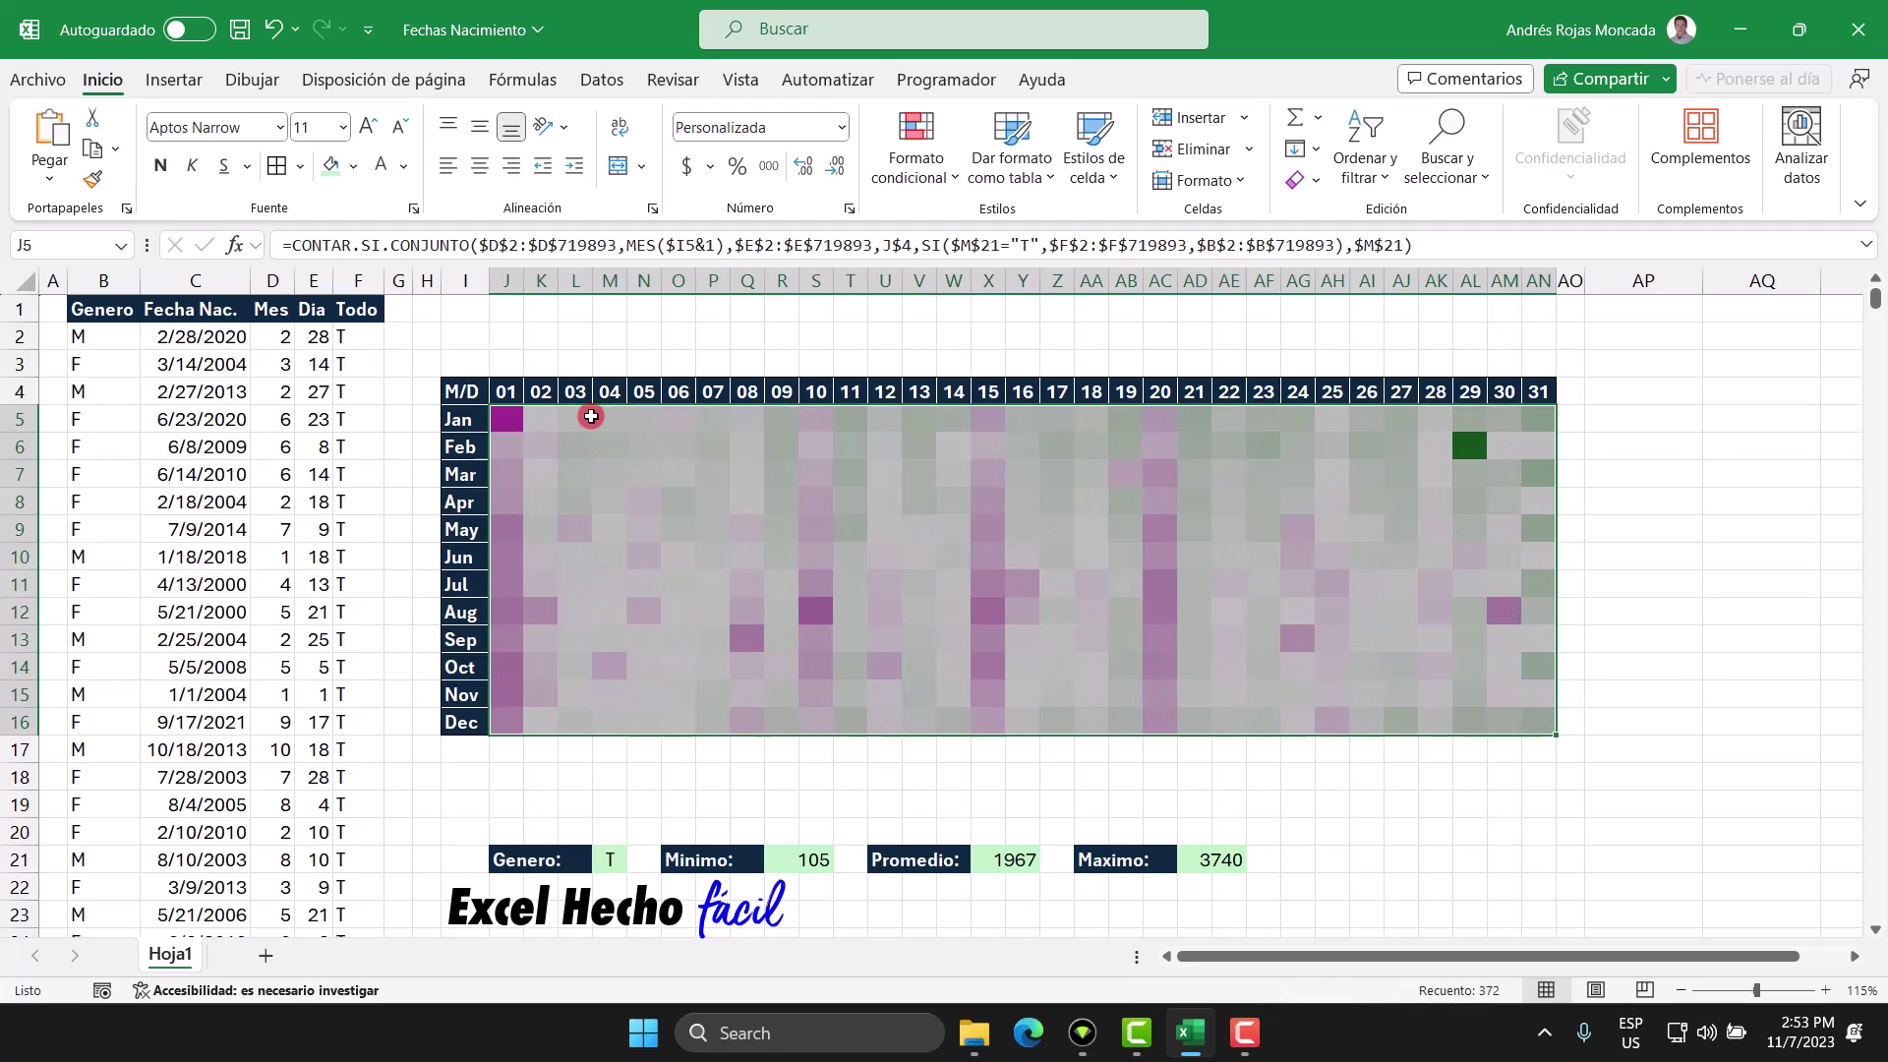
{"action": "left_click", "coordinate": [521, 421]}
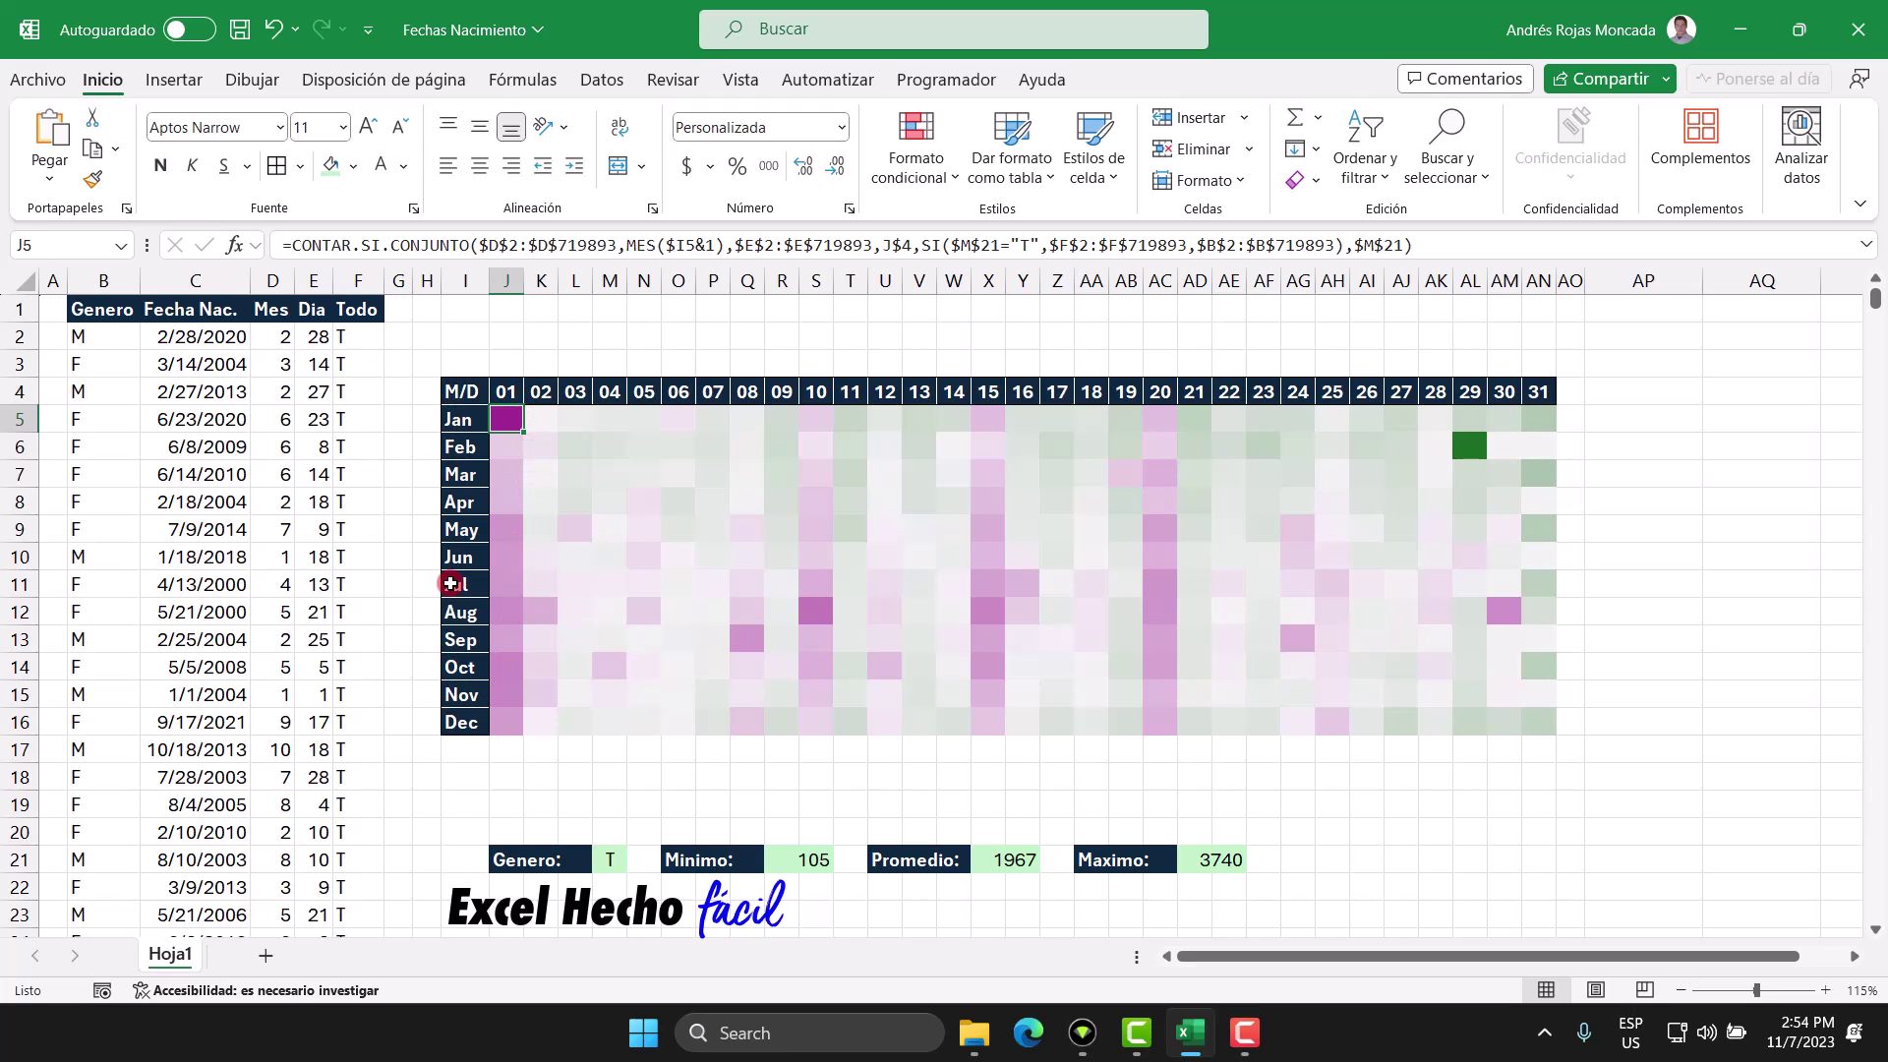
Add a grey bottom border to the December row of the grid, J16:AN16
{"action": "left_click_drag", "start_coordinate": [506, 722], "coordinate": [1535, 721]}
{"action": "left_click", "coordinate": [299, 165]}
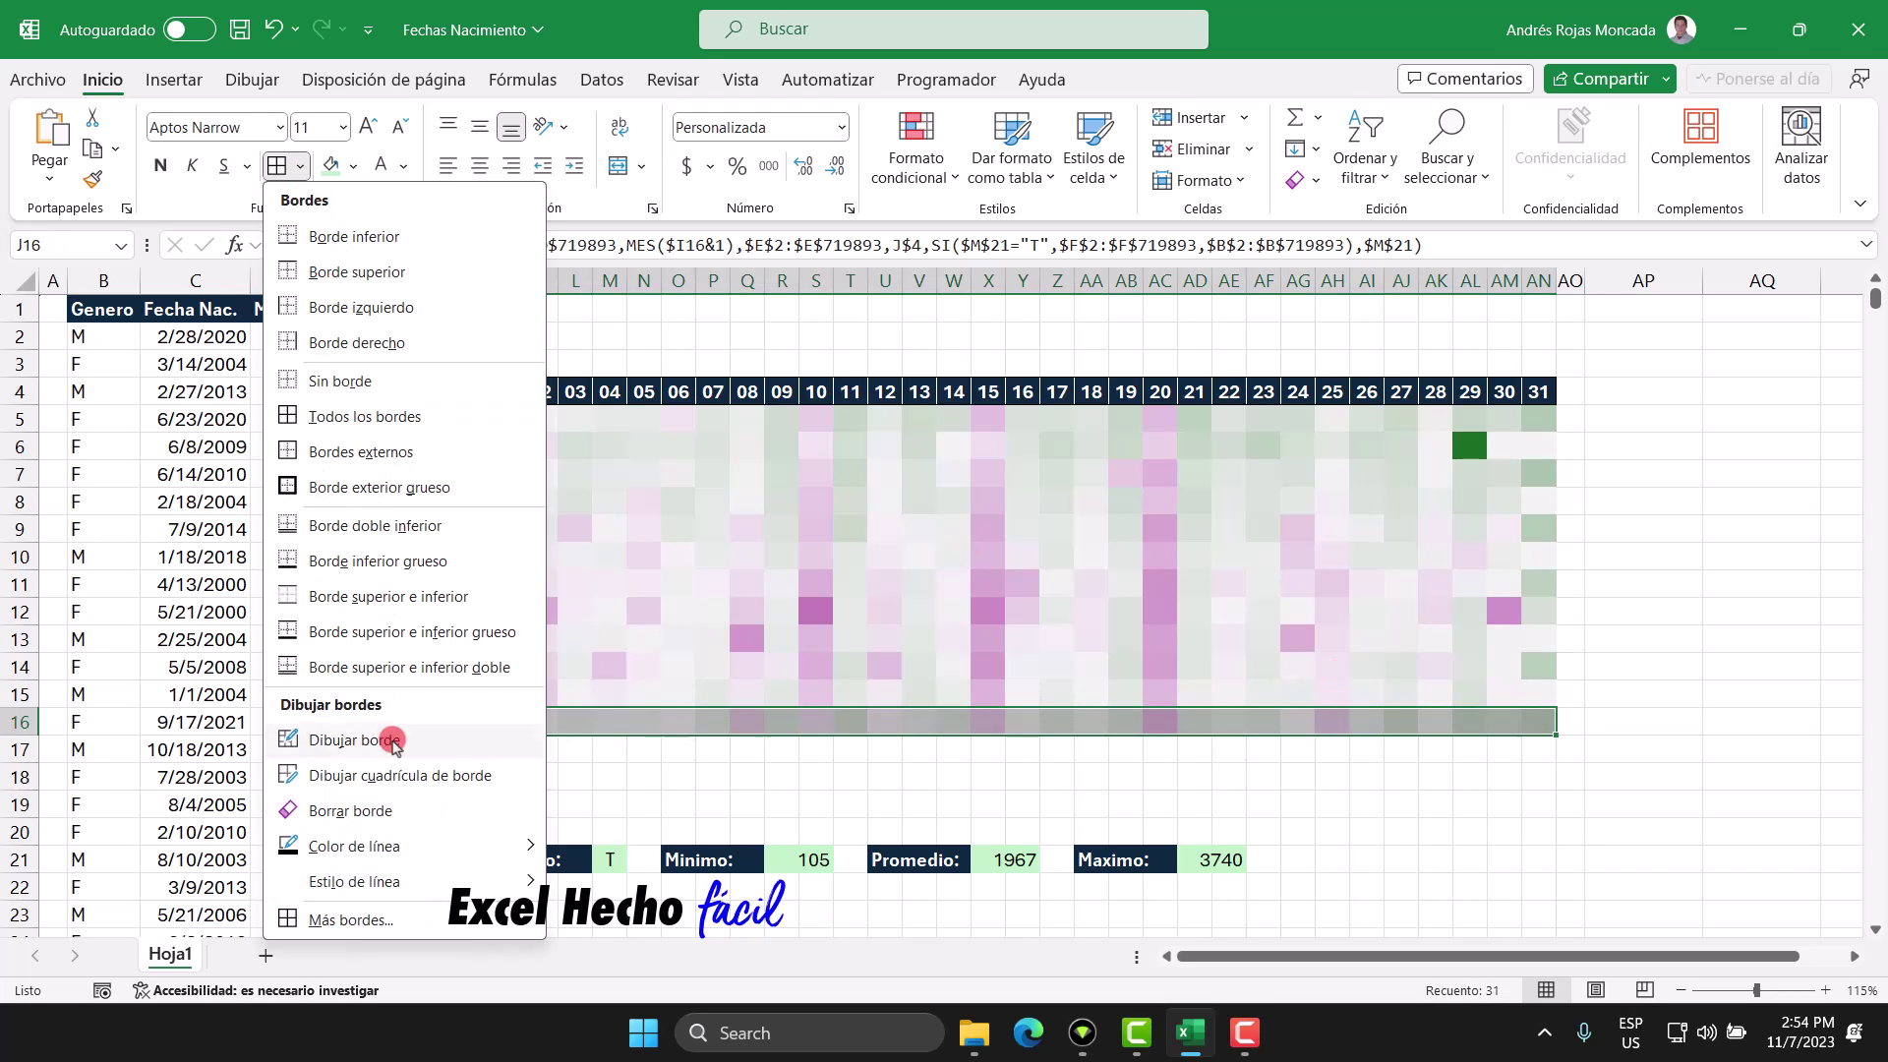
{"action": "left_click", "coordinate": [392, 921]}
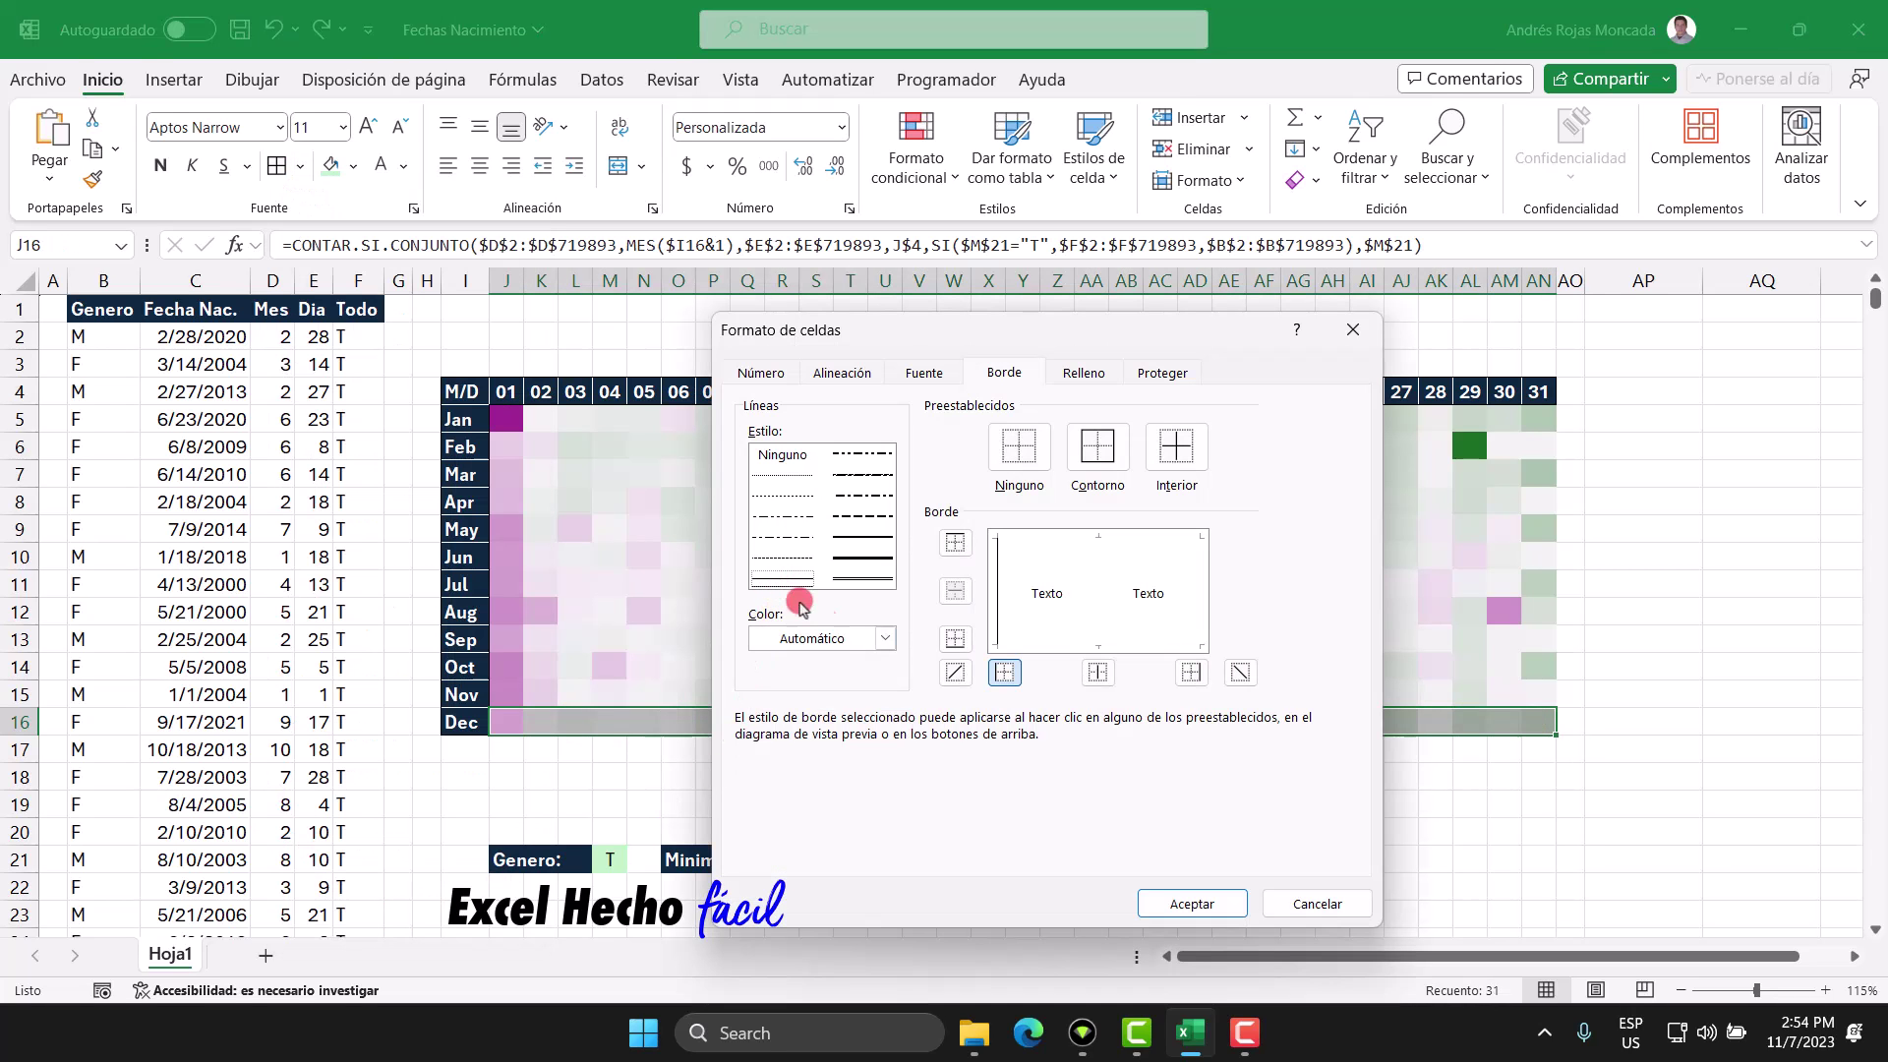
{"action": "left_click", "coordinate": [886, 640]}
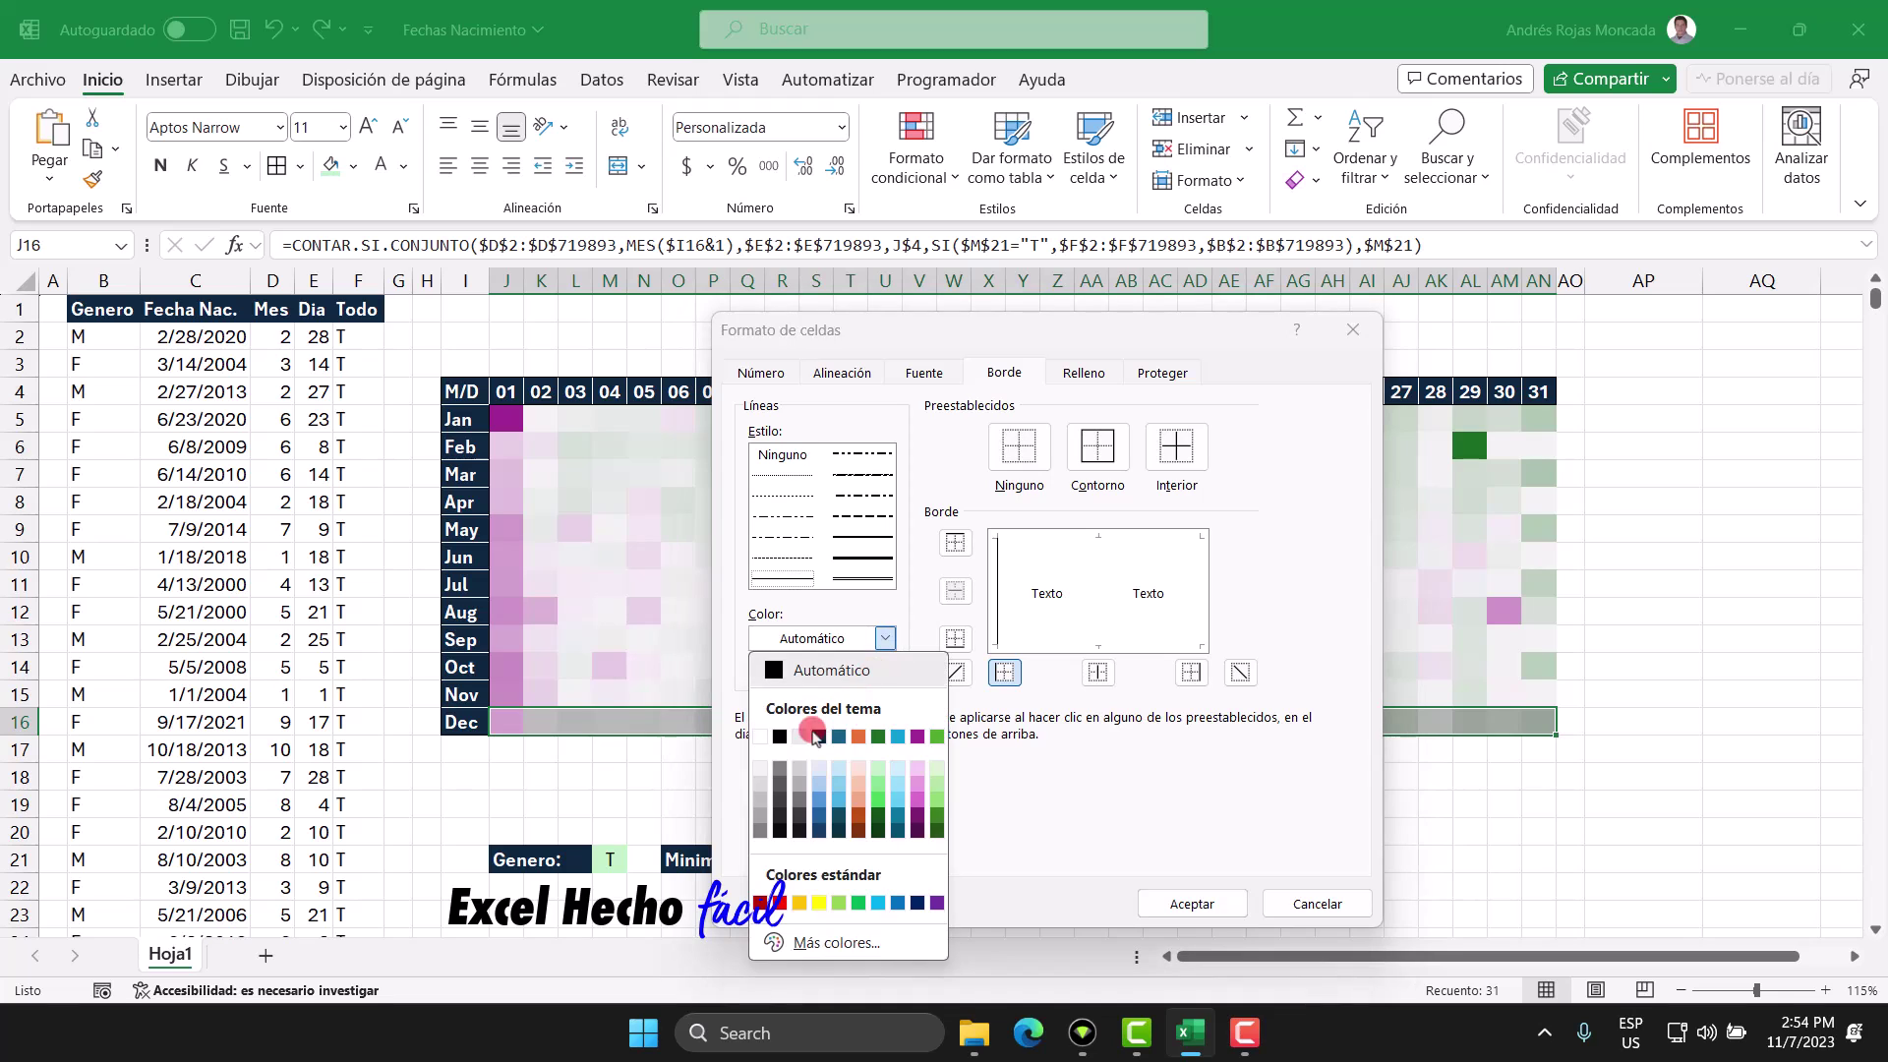
{"action": "left_click", "coordinate": [759, 798]}
{"action": "left_click", "coordinate": [955, 639]}
{"action": "left_click", "coordinate": [1190, 904]}
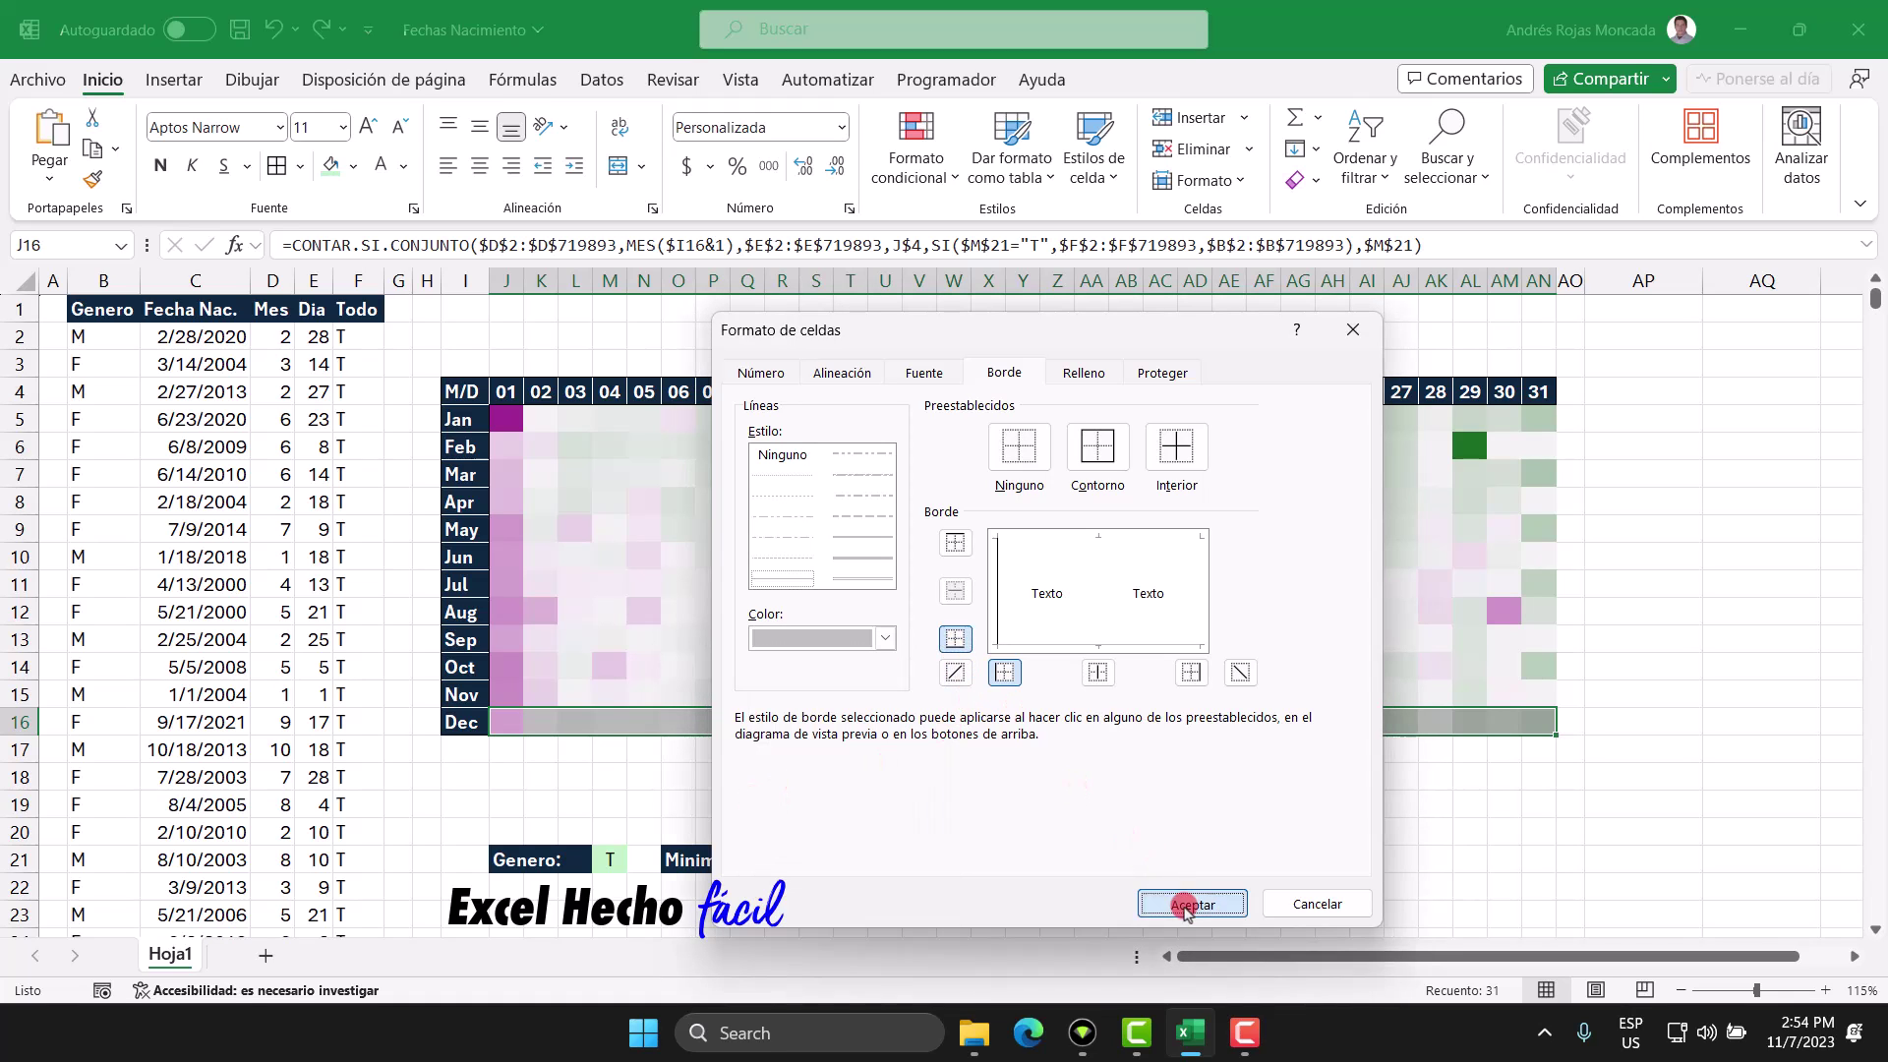
Add a grey right border to the day 31 column of the grid, AN5:AN16
{"action": "left_click_drag", "start_coordinate": [1539, 420], "coordinate": [1538, 711]}
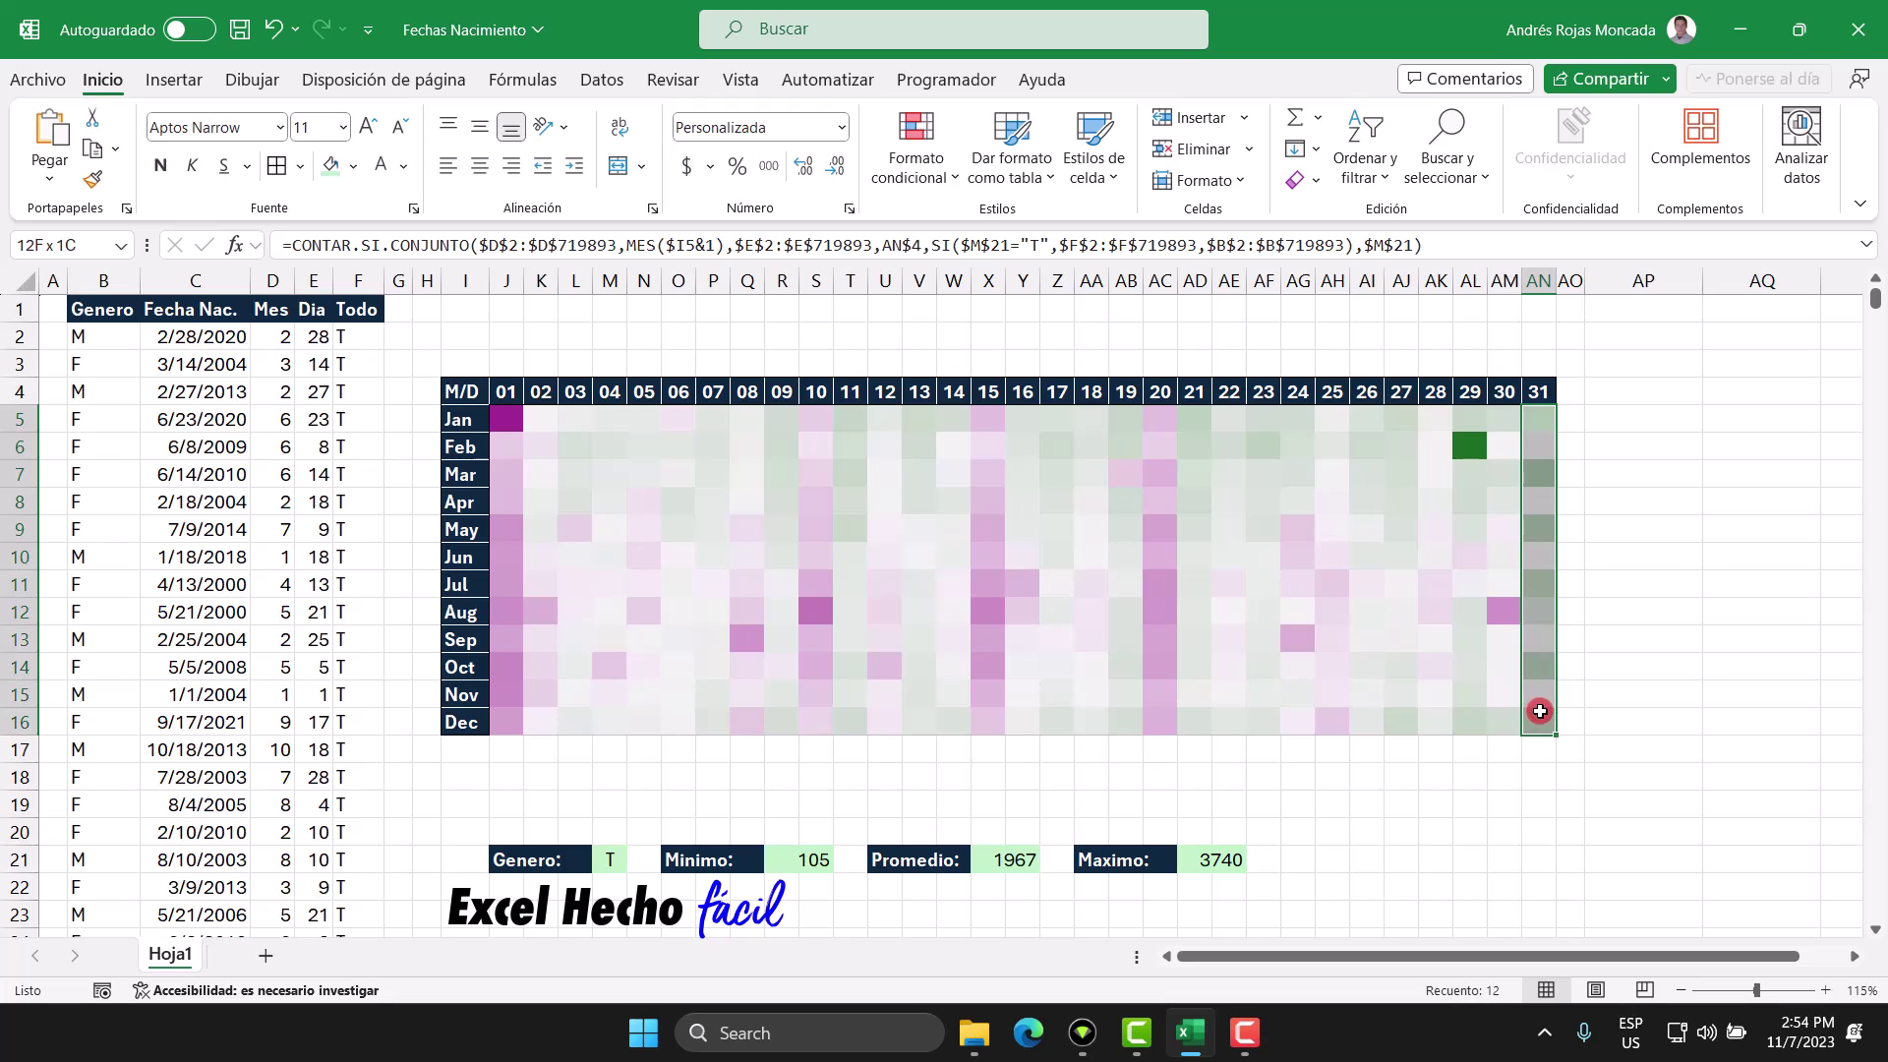
{"action": "key", "text": "ctrl+1"}
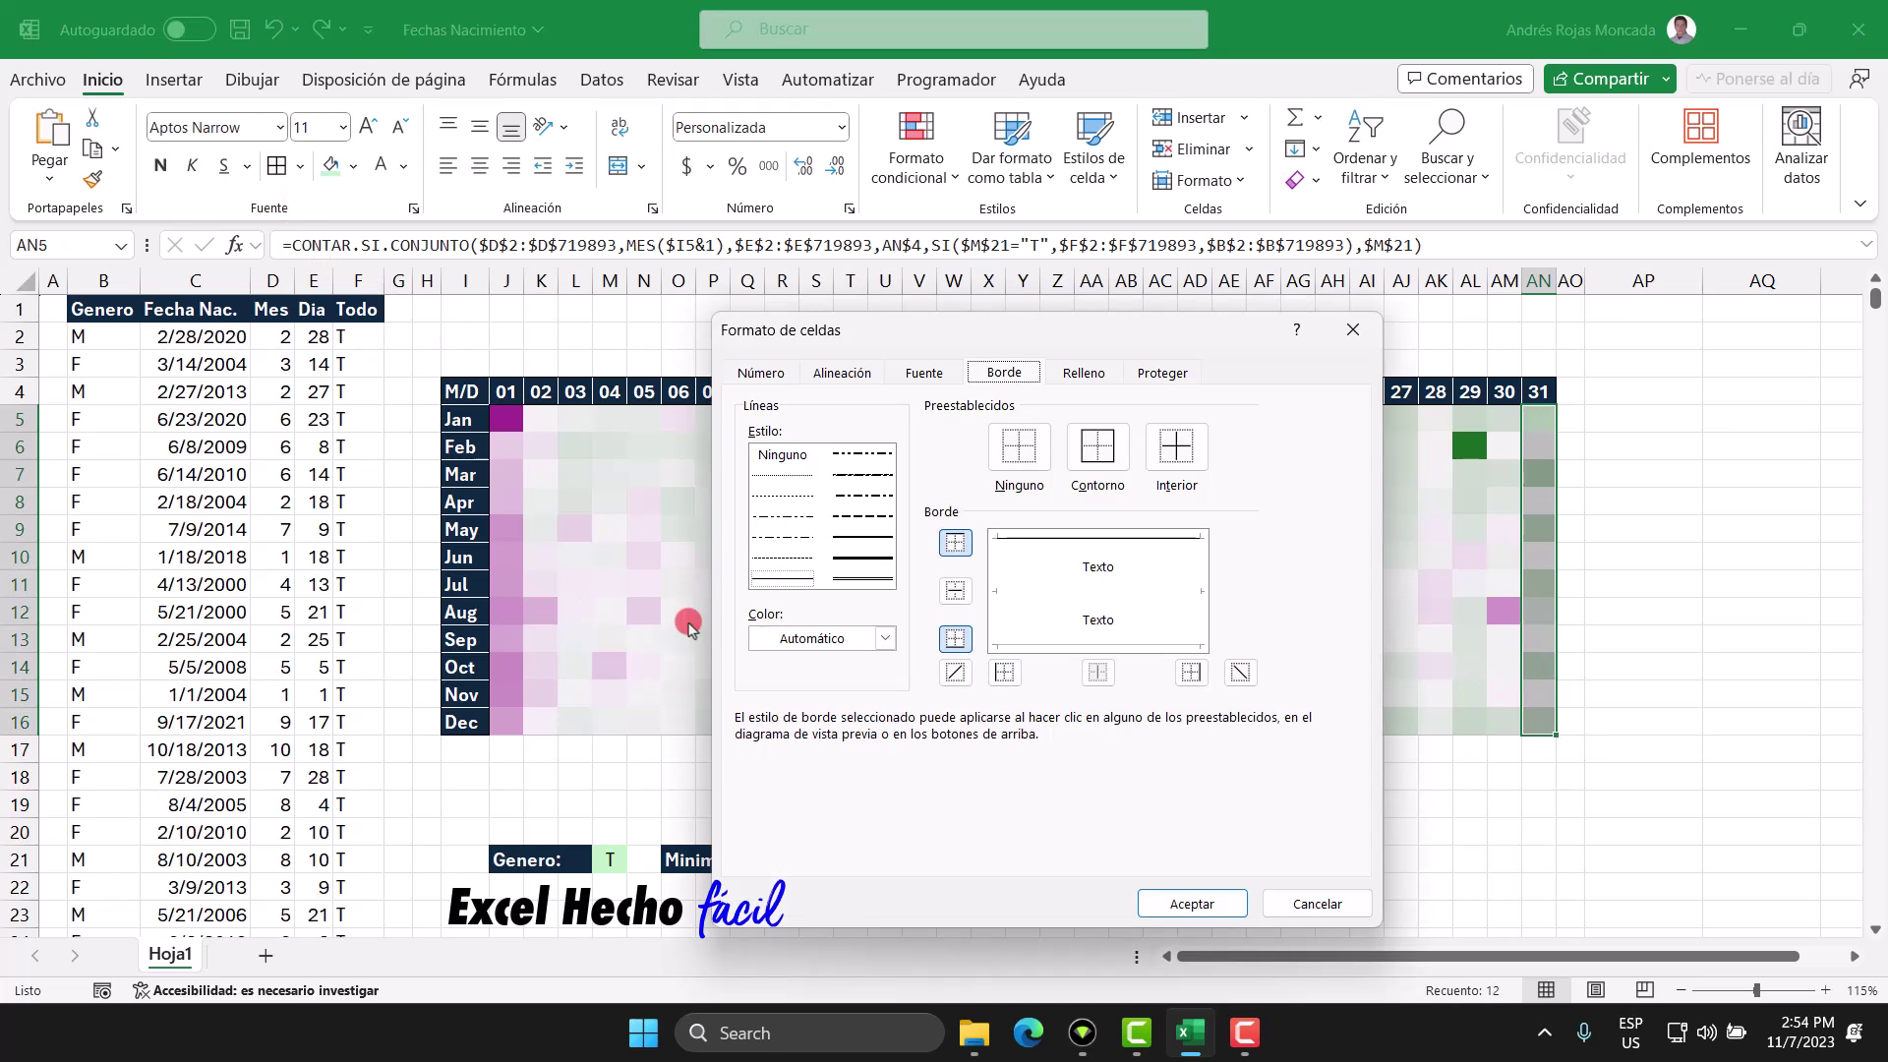
{"action": "left_click", "coordinate": [883, 639]}
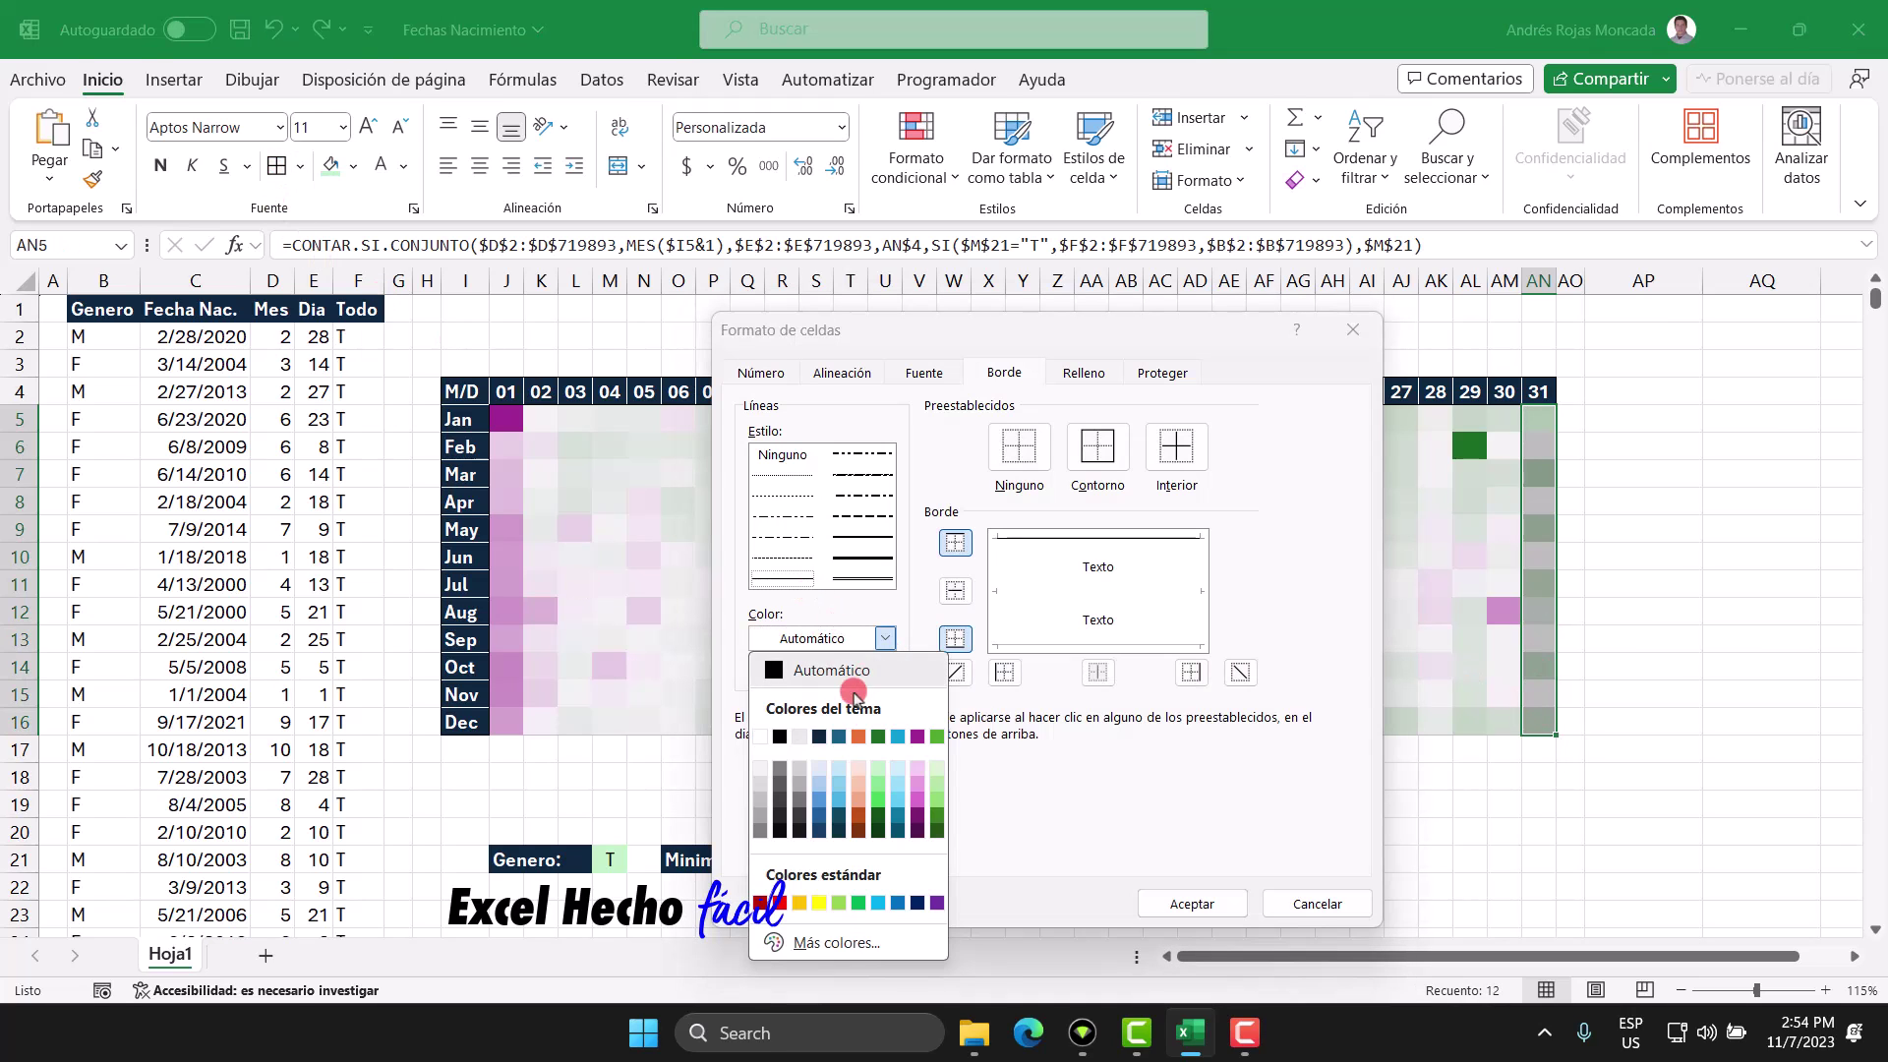
{"action": "left_click", "coordinate": [760, 797]}
{"action": "left_click", "coordinate": [1191, 674]}
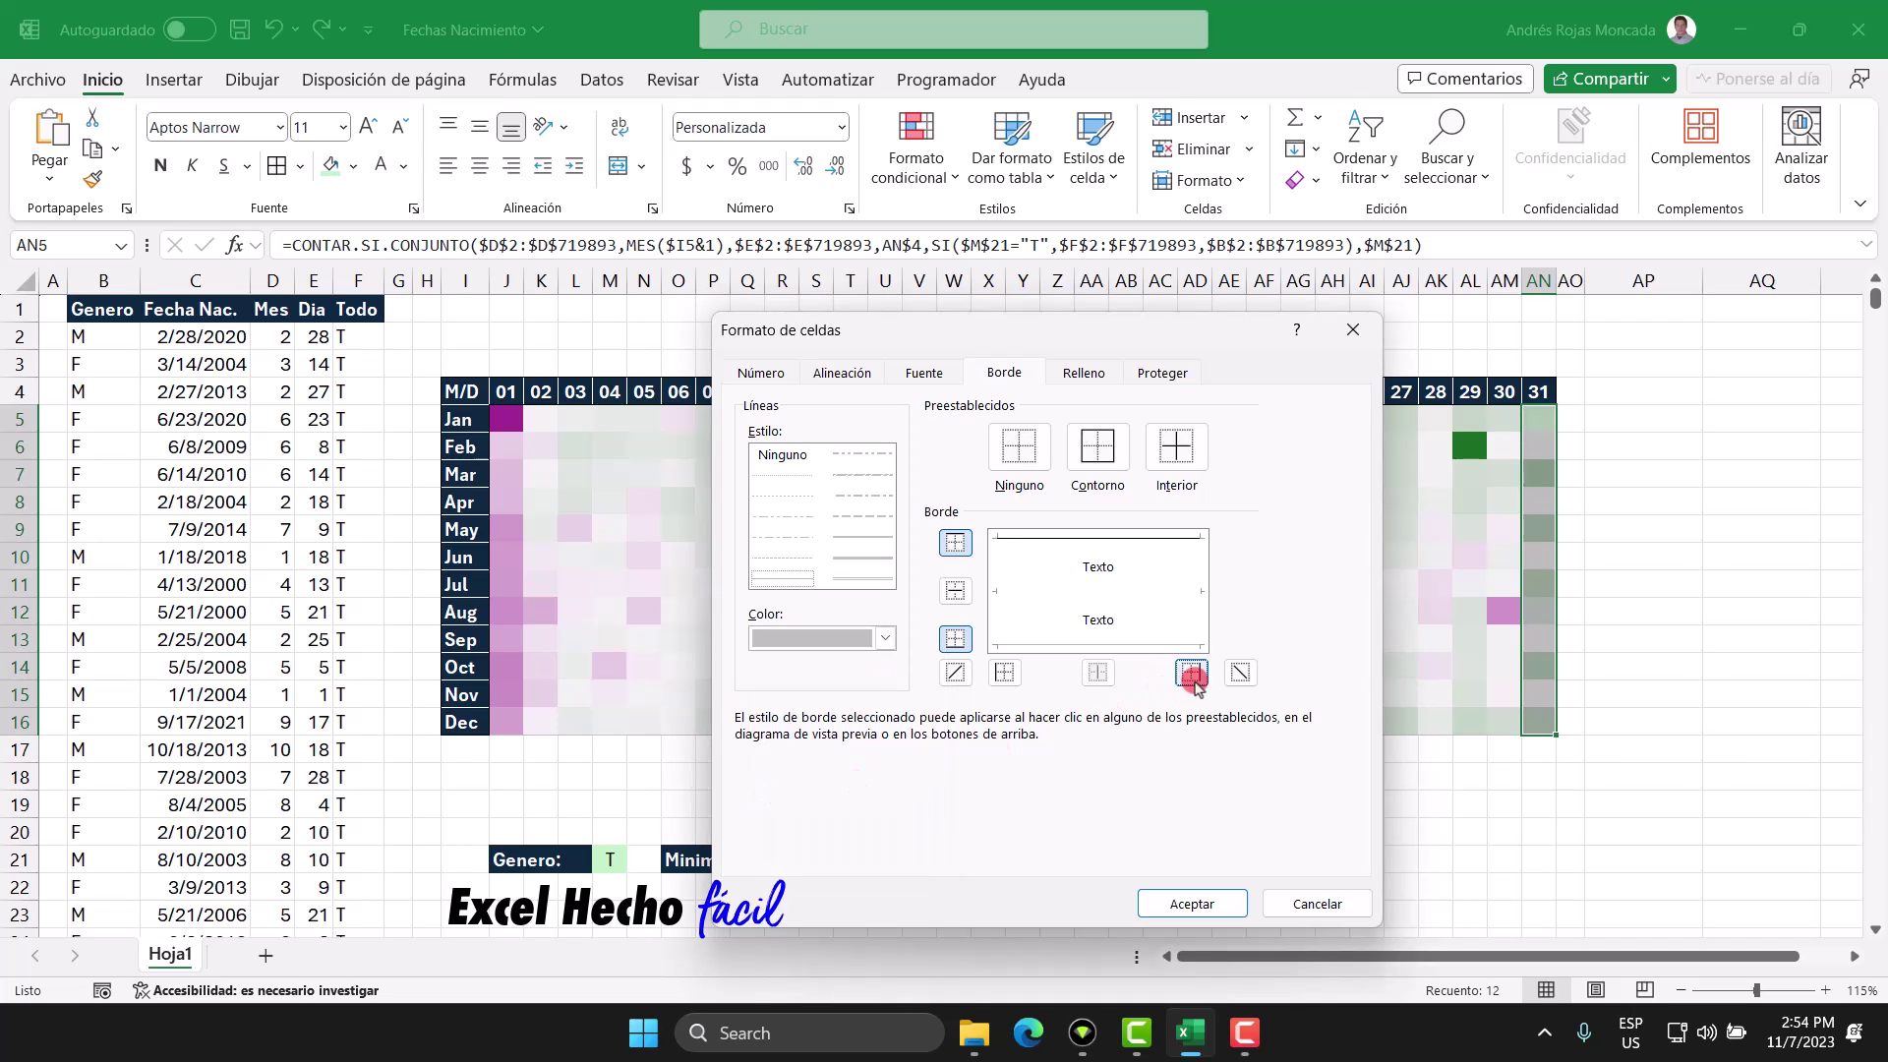
{"action": "left_click", "coordinate": [1191, 904]}
{"action": "left_click", "coordinate": [1356, 665]}
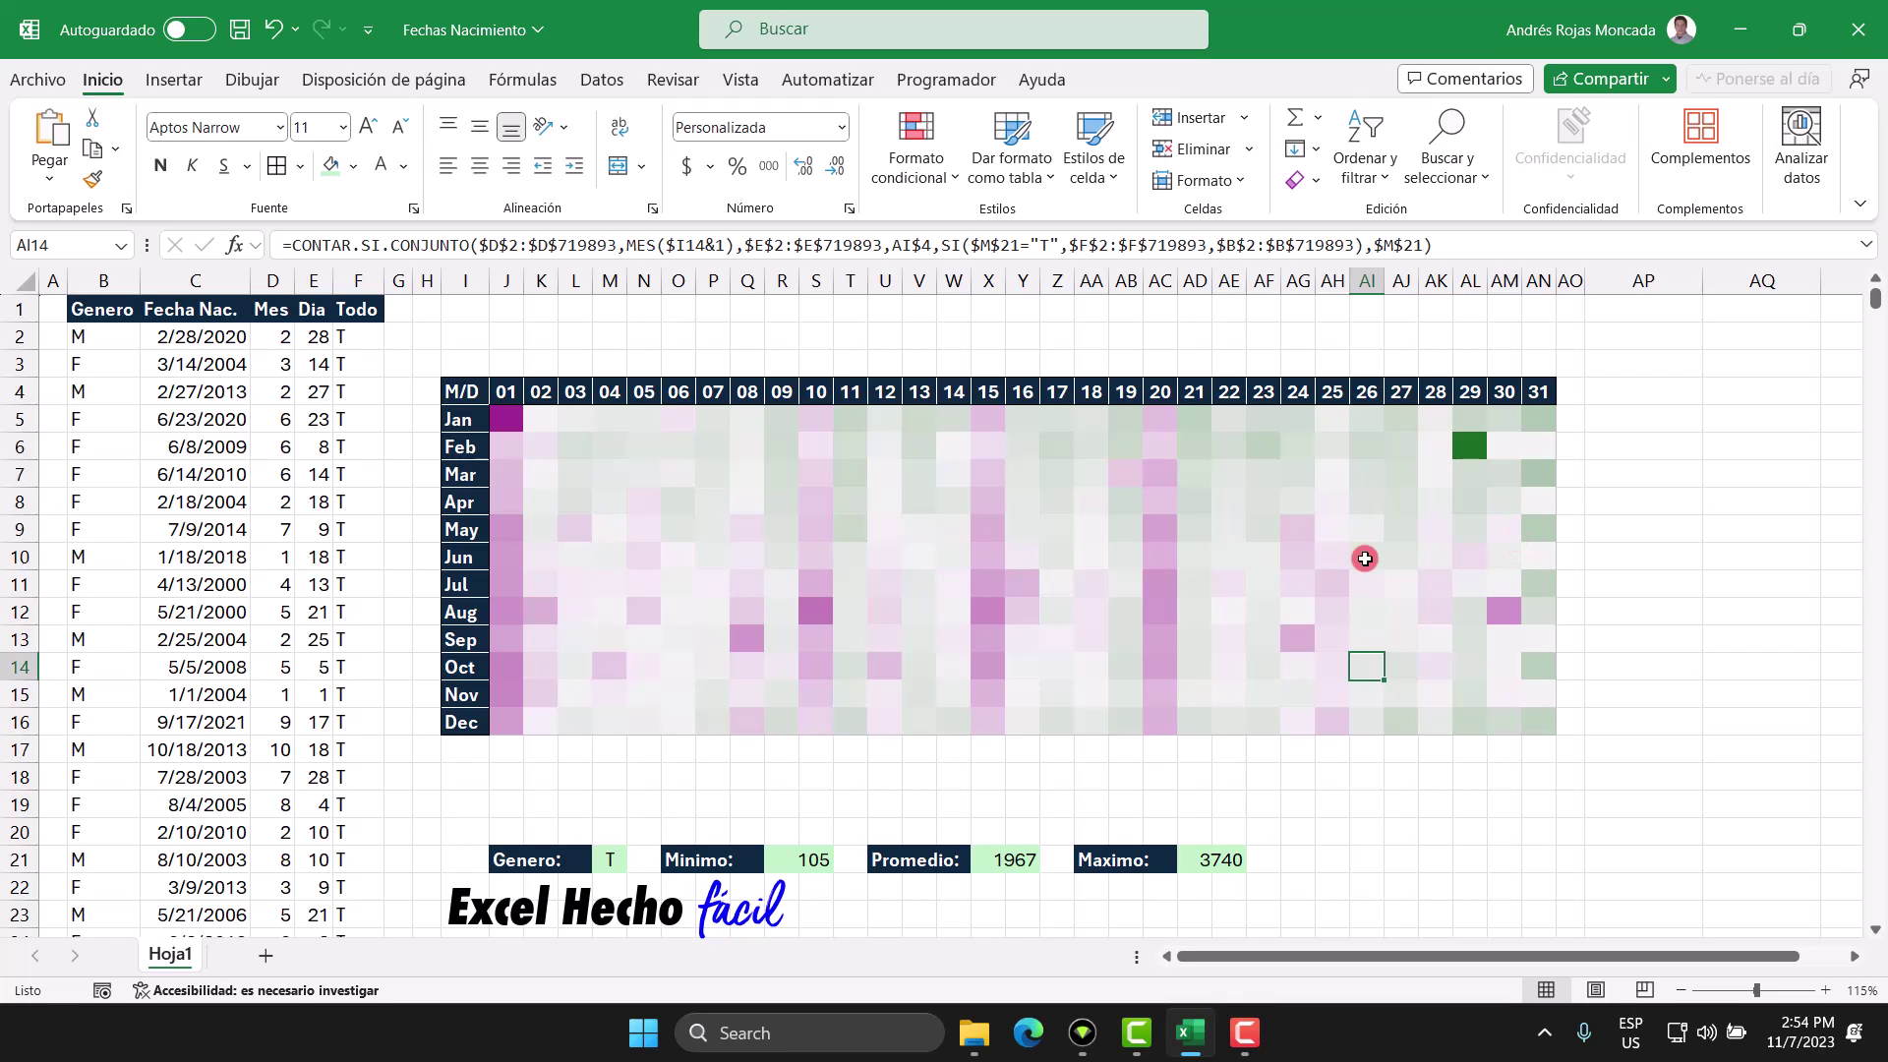
Insert a rounded rectangle about 7.28" wide and 0.37" high between the heat map and the Genero row
{"action": "left_click", "coordinate": [175, 80]}
{"action": "left_click", "coordinate": [319, 182]}
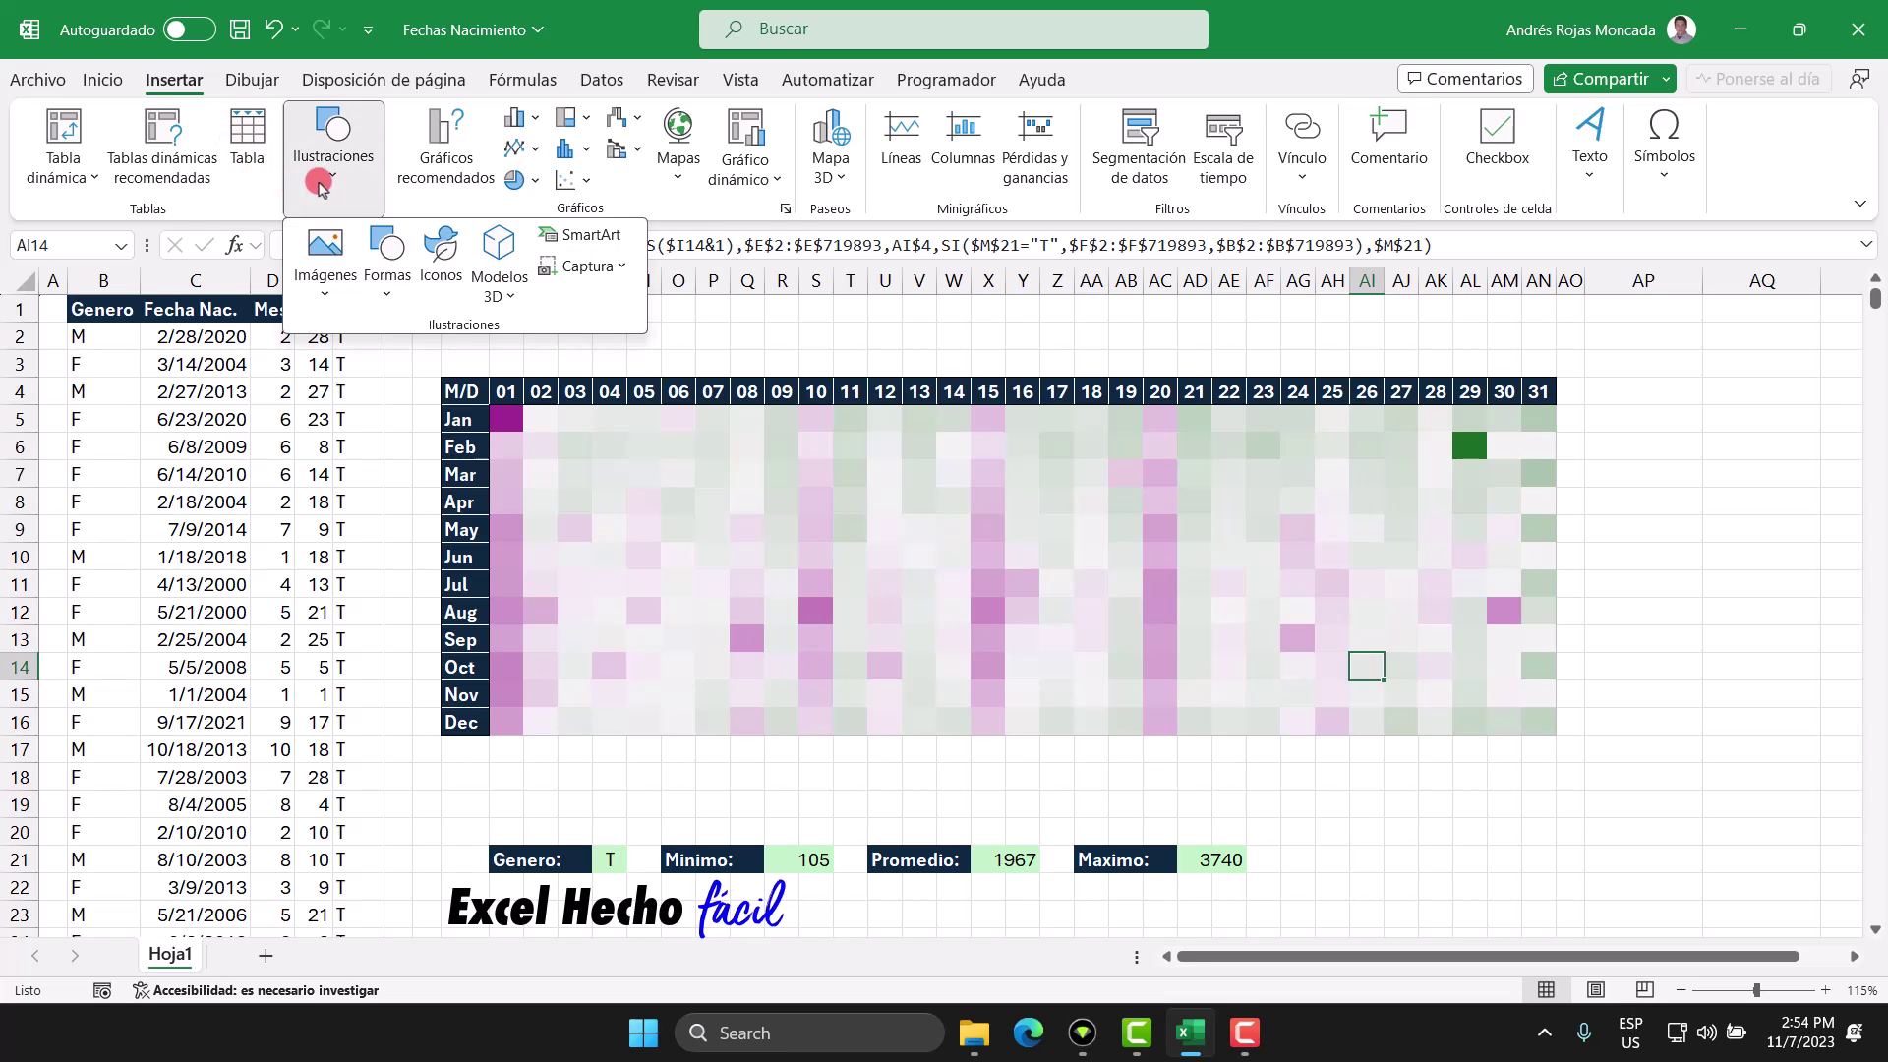
{"action": "left_click", "coordinate": [377, 277]}
{"action": "left_click", "coordinate": [453, 366]}
{"action": "left_click", "coordinate": [493, 366]}
{"action": "left_click_drag", "start_coordinate": [539, 752], "coordinate": [1529, 803]}
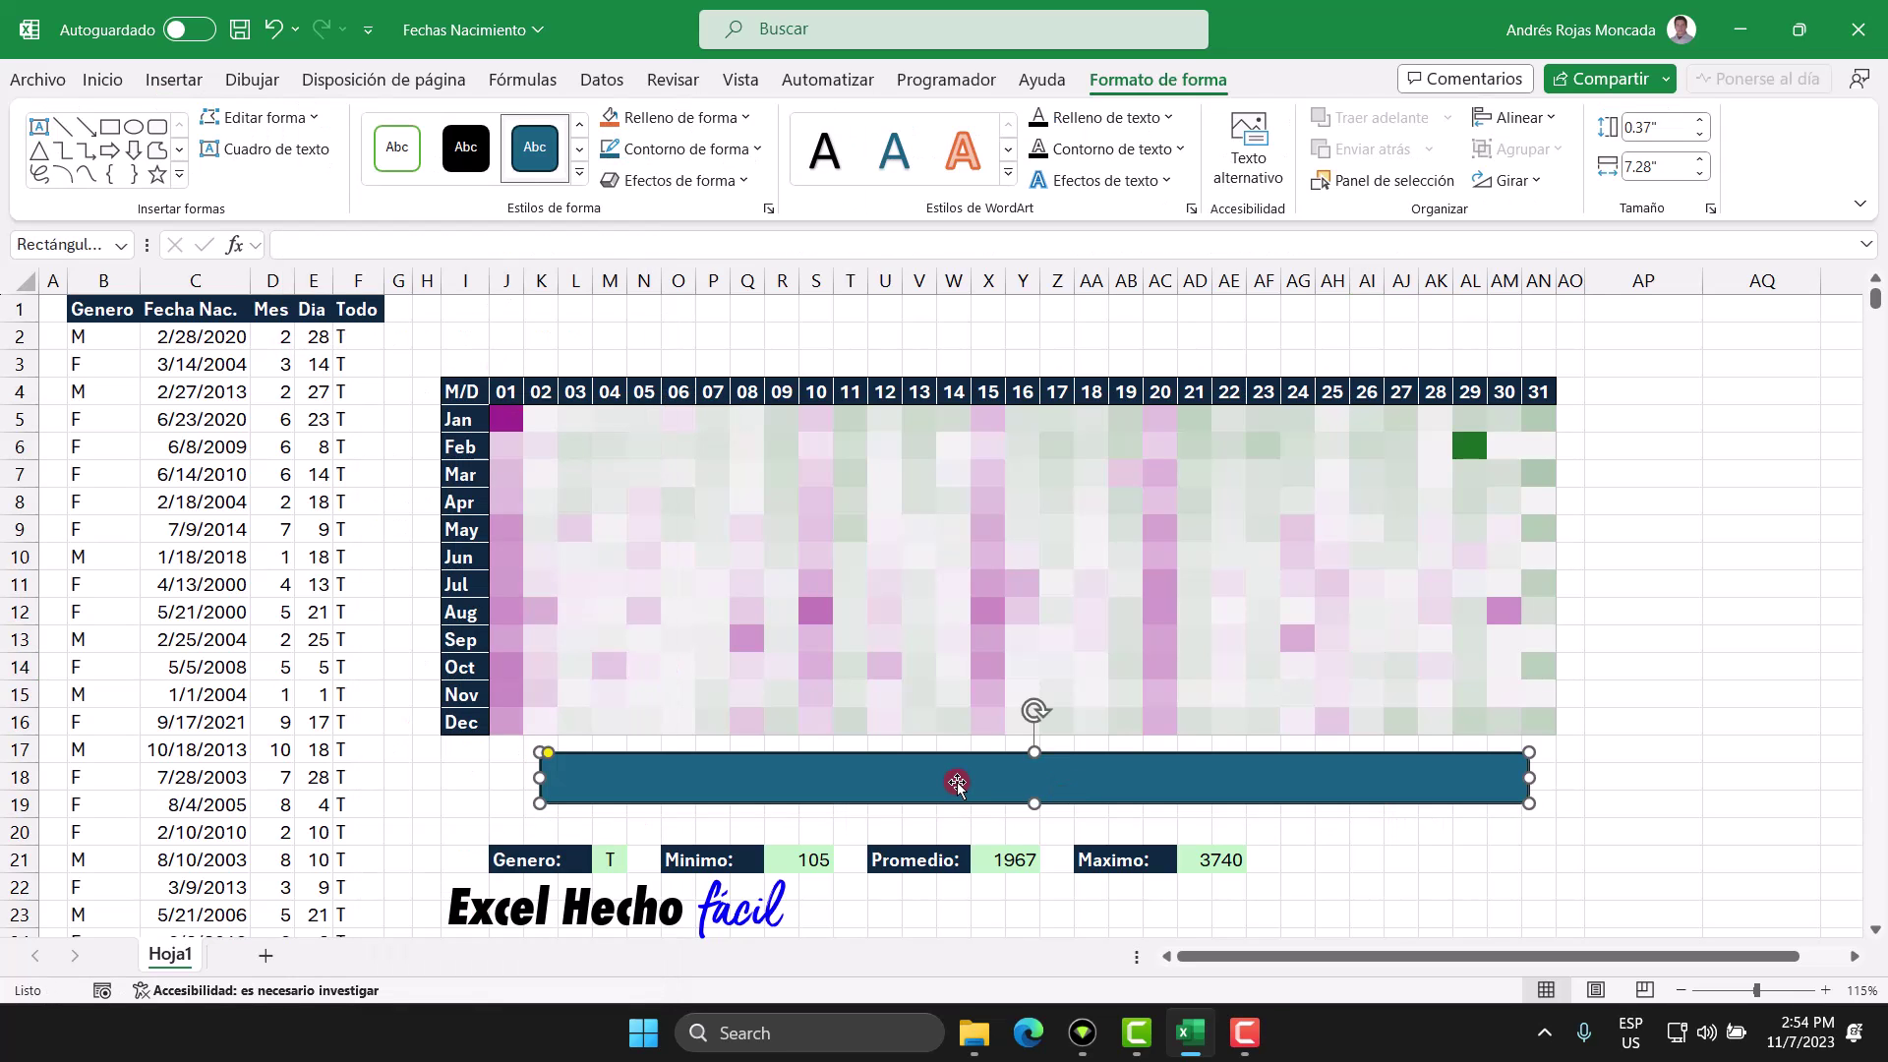
Give the rounded rectangle a ¼ pt outline in light grey
{"action": "left_click", "coordinate": [709, 148]}
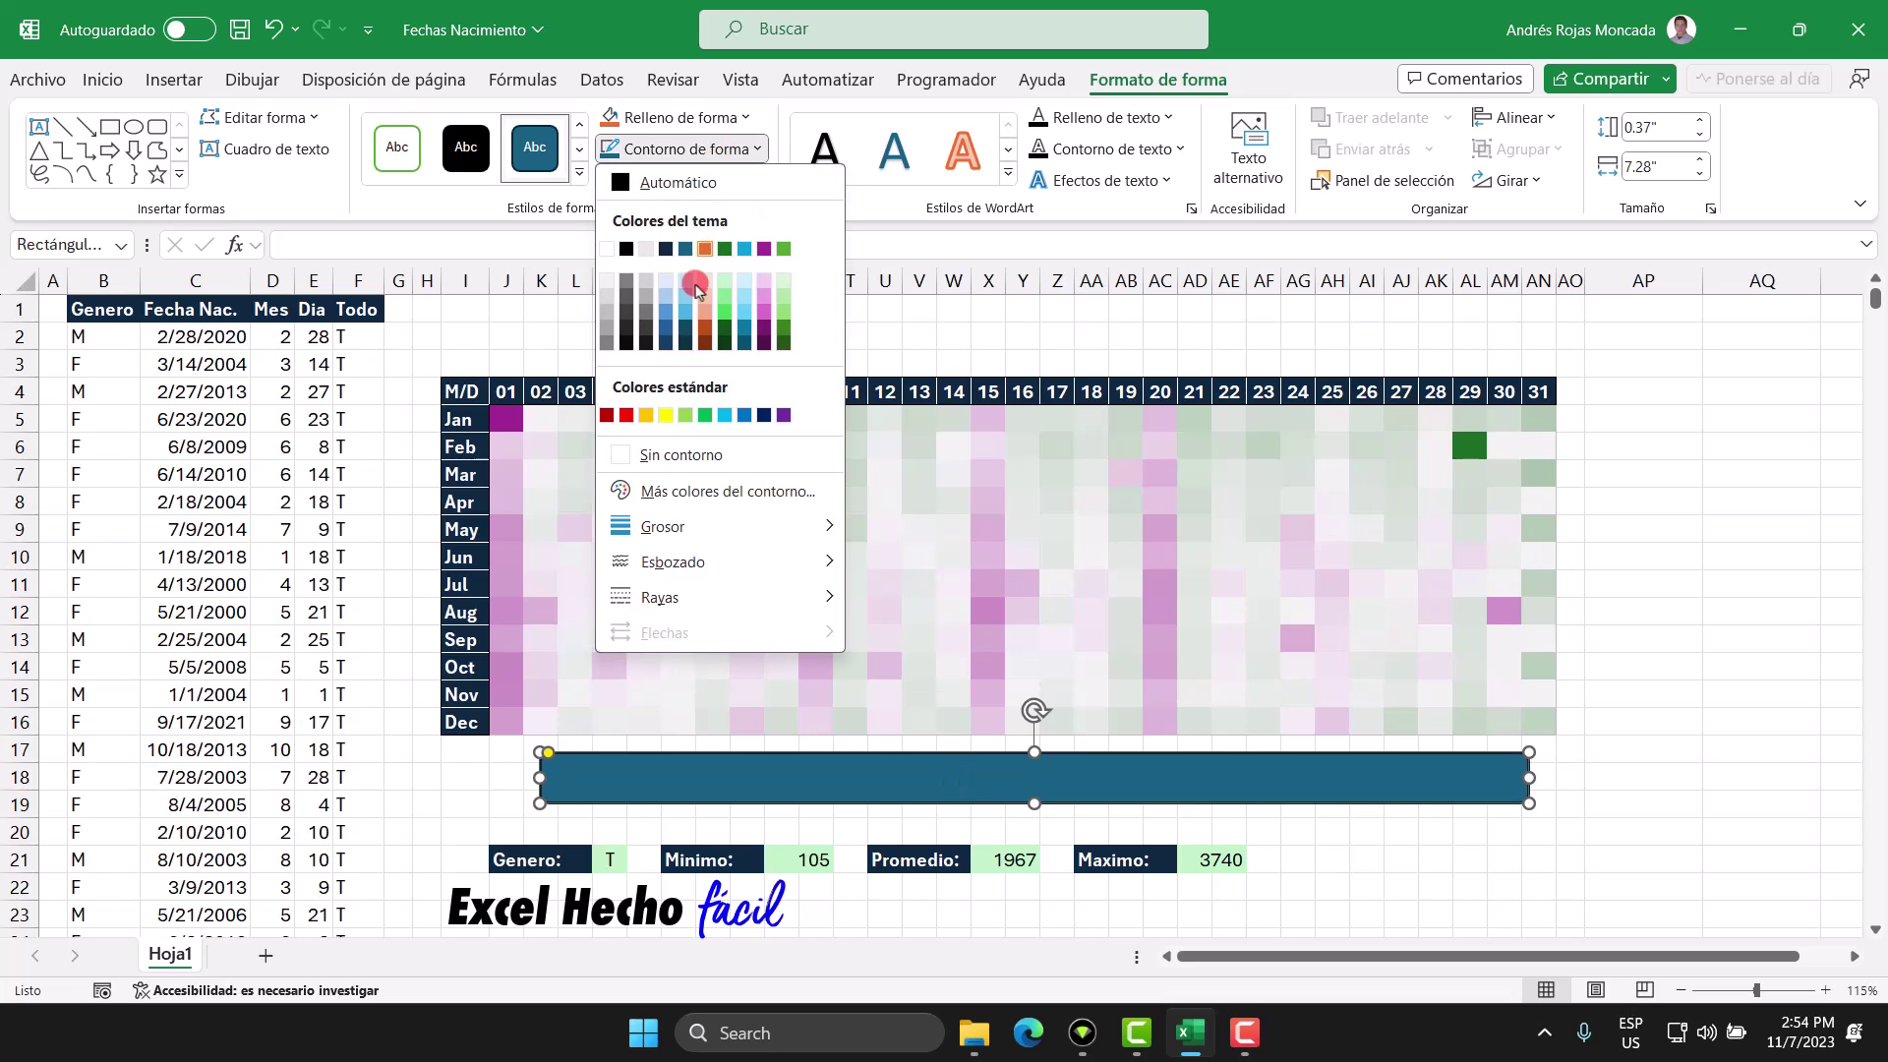
{"action": "mouse_move", "coordinate": [651, 531]}
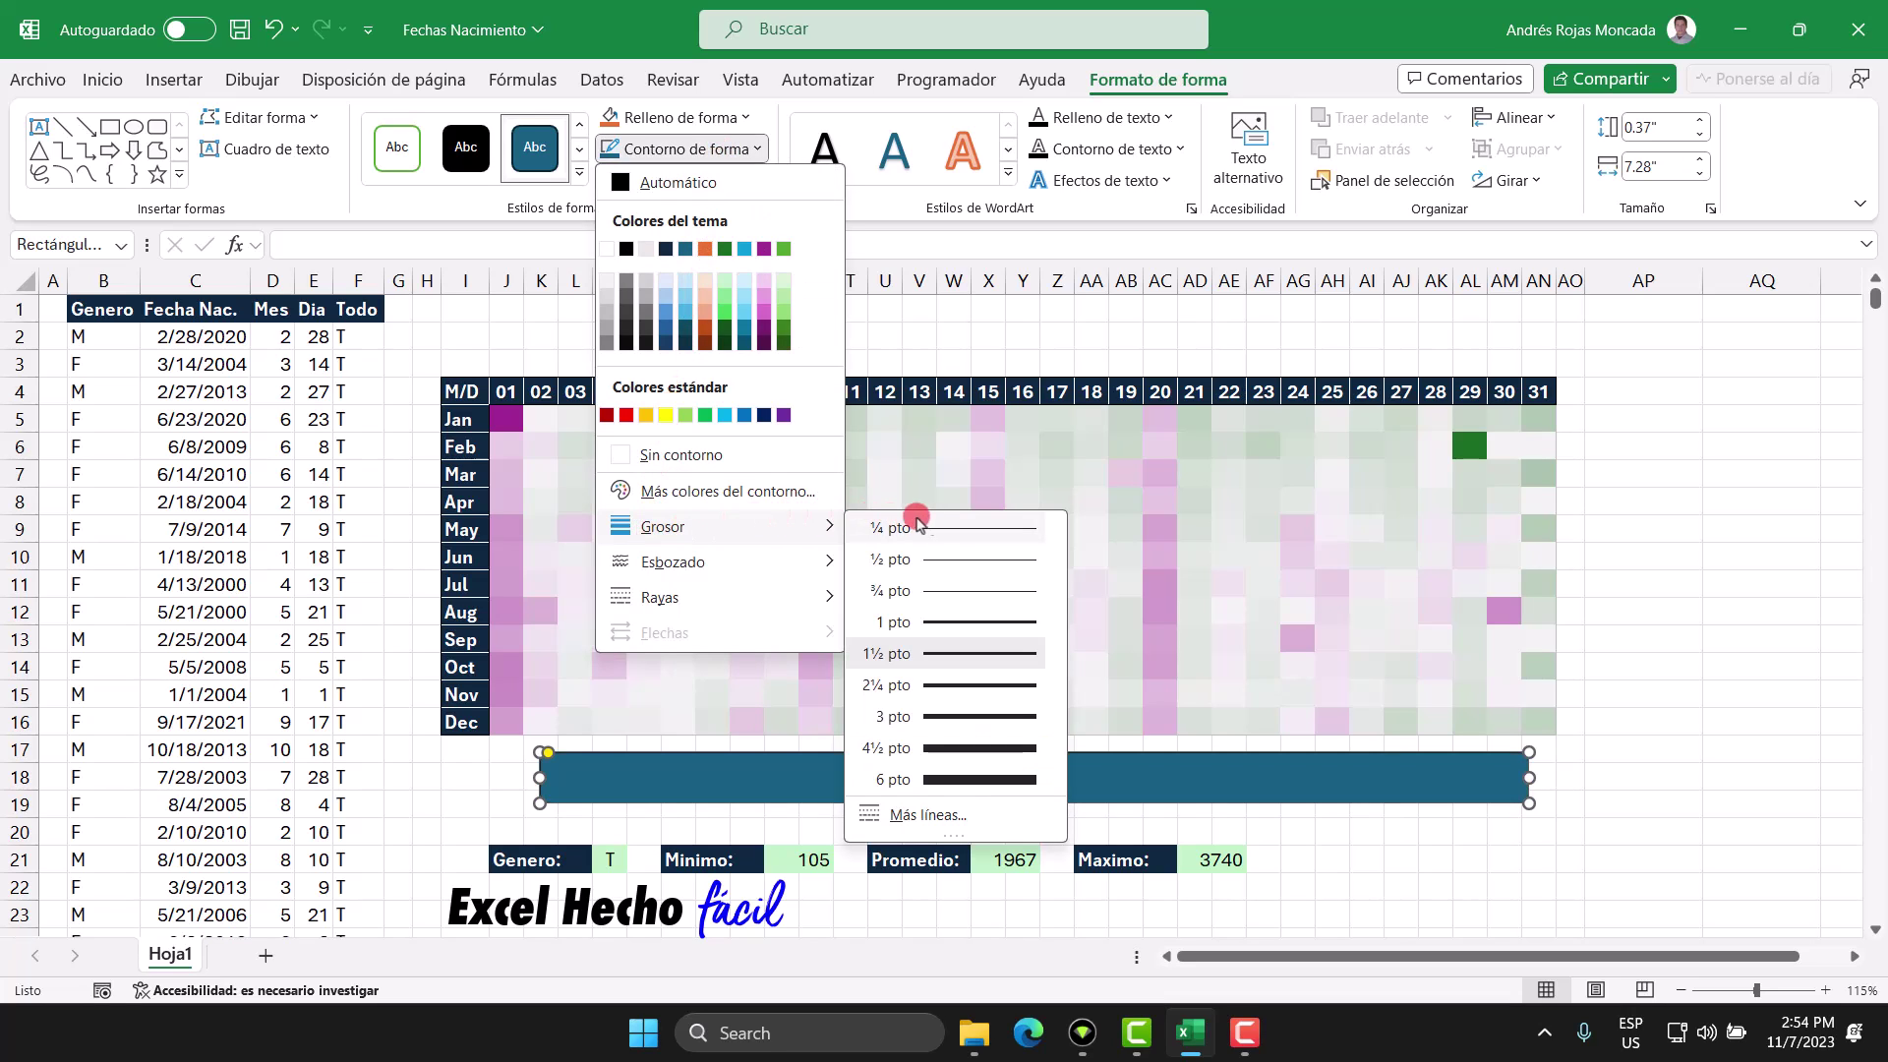
{"action": "left_click", "coordinate": [972, 530]}
{"action": "left_click", "coordinate": [740, 152]}
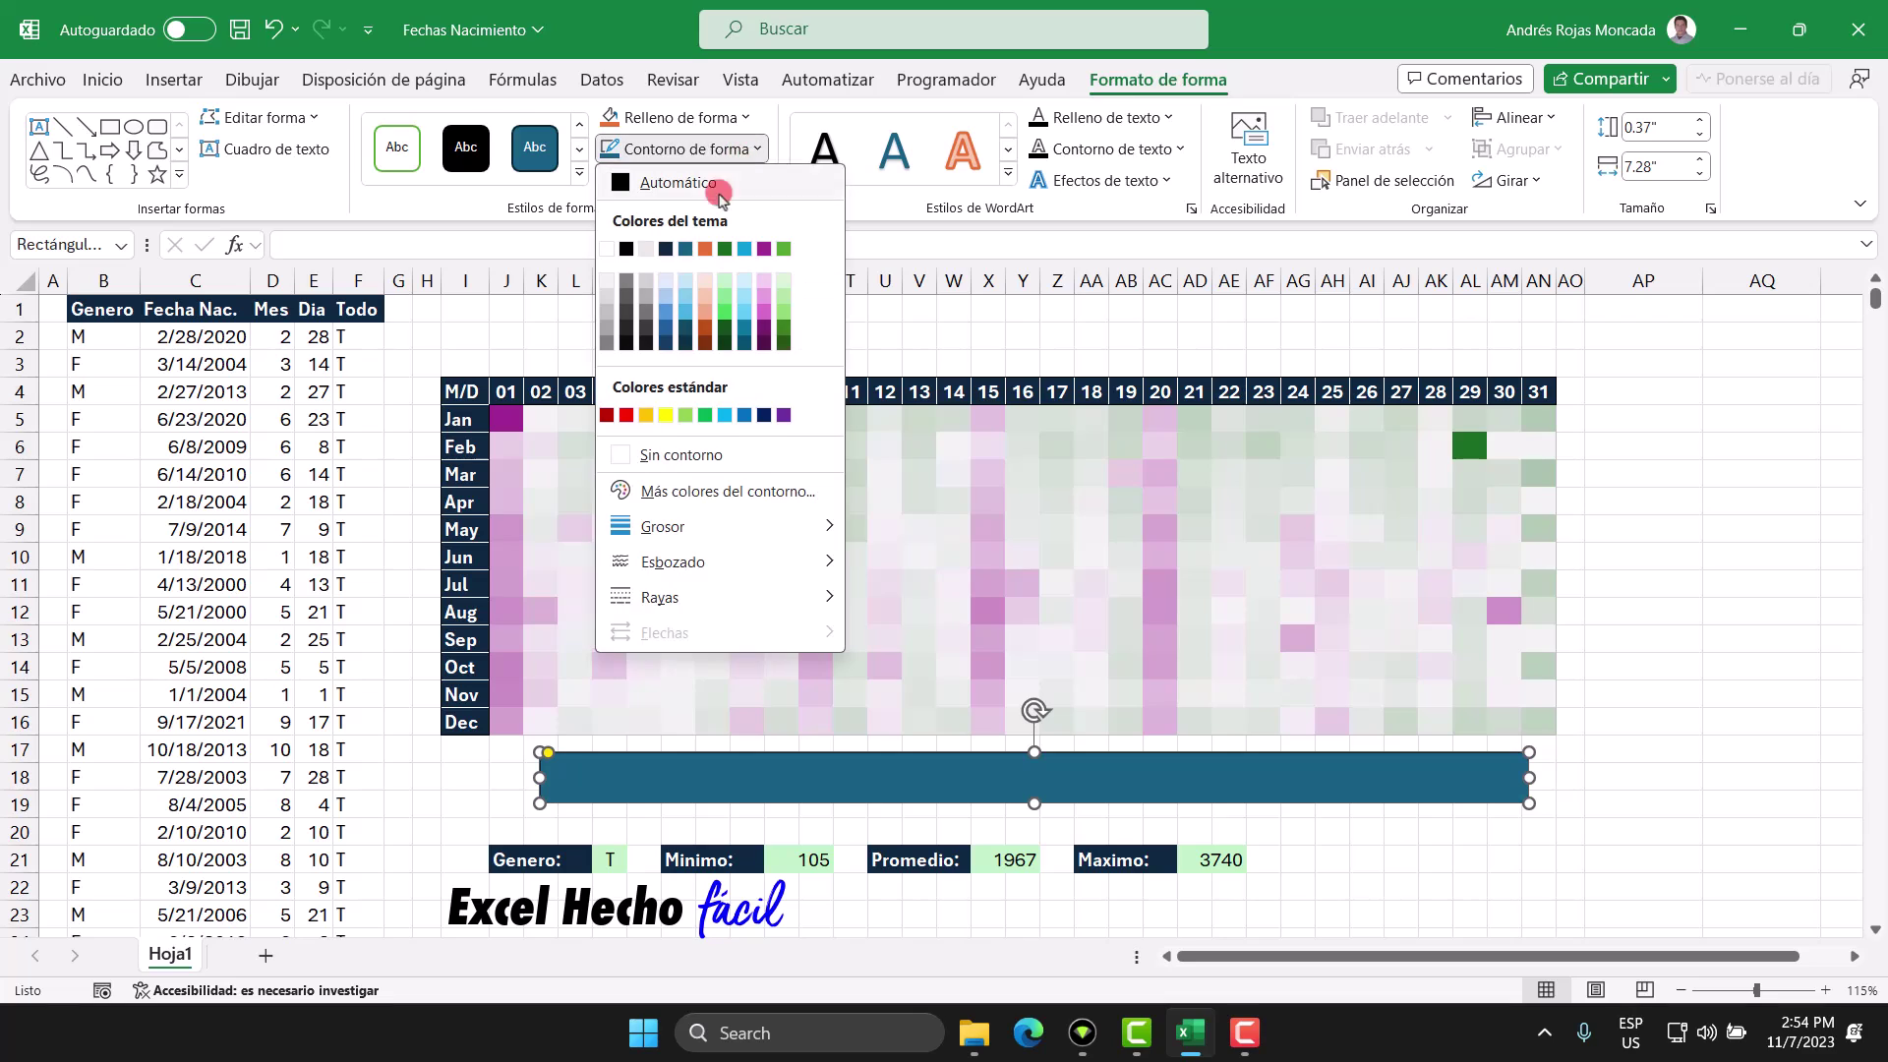
{"action": "left_click", "coordinate": [605, 314]}
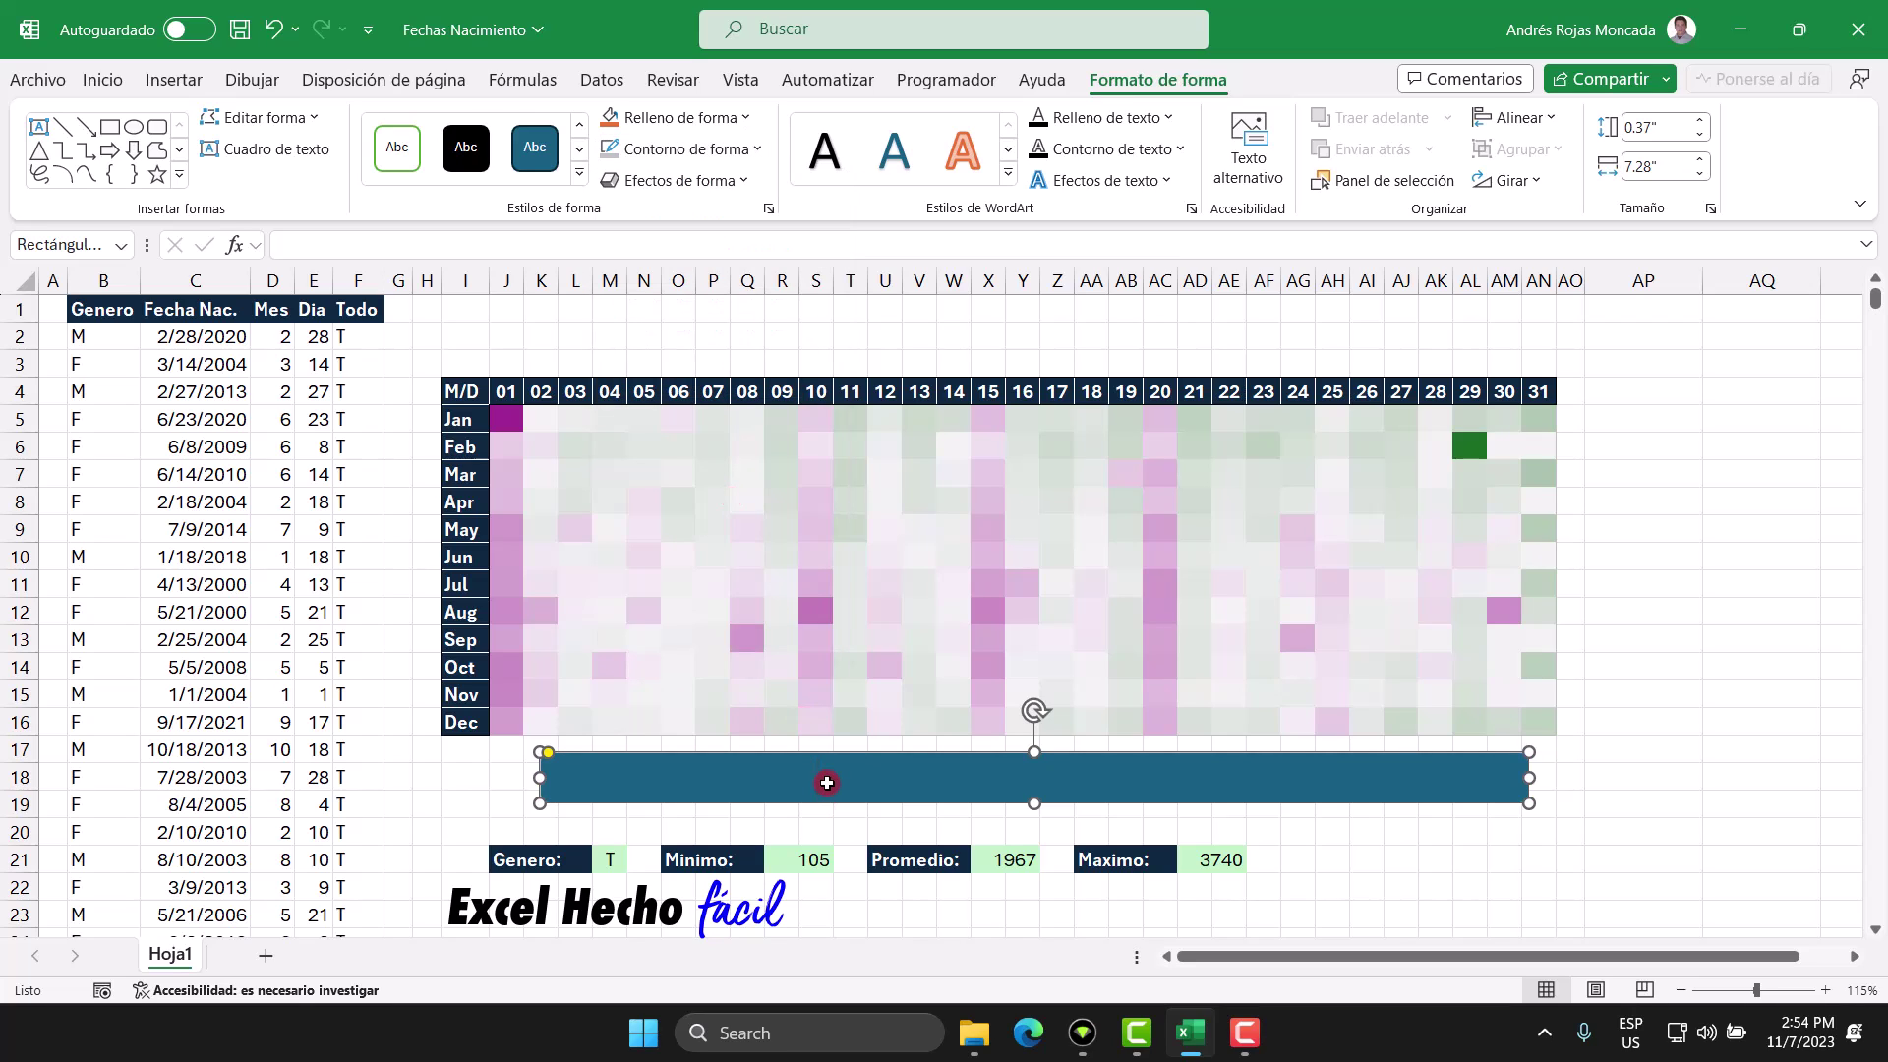
Change the rounded rectangle's fill to a gradient (Relleno degradado) and remove the gradient stop at 83%
{"action": "double_click", "coordinate": [986, 752]}
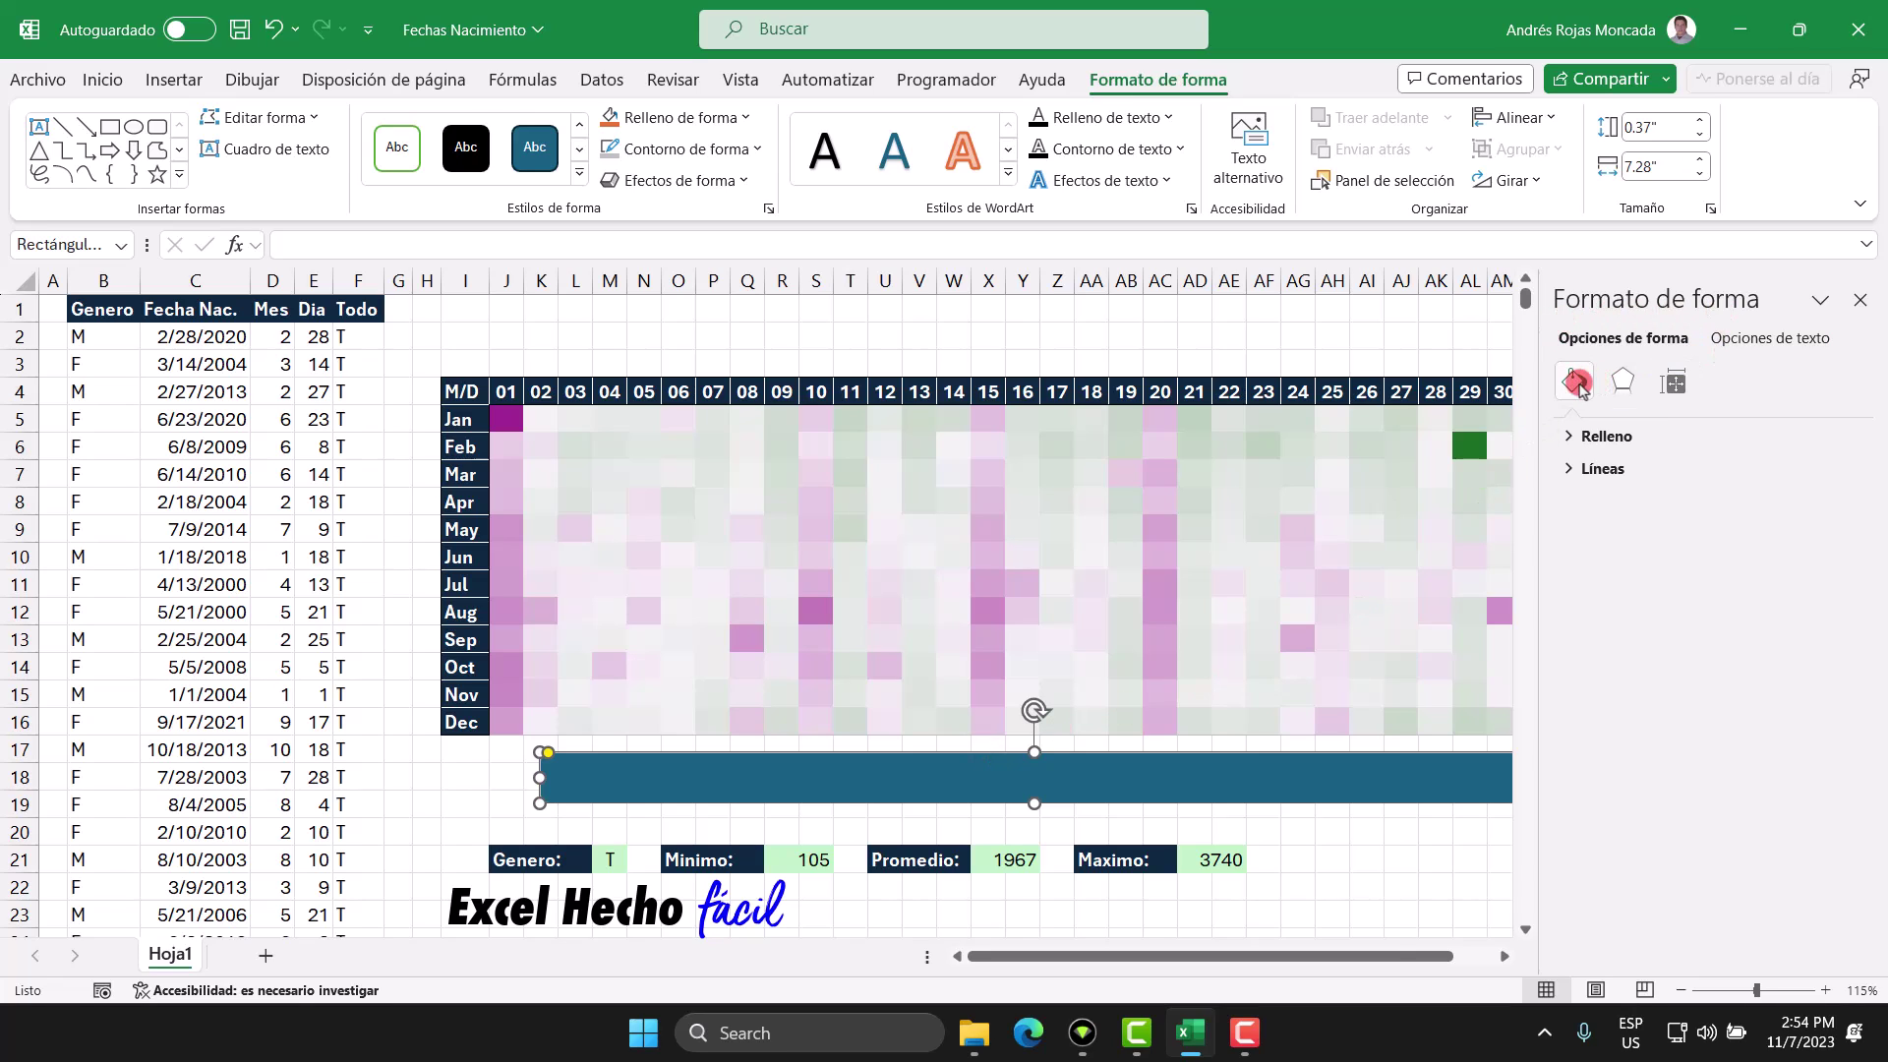
{"action": "left_click", "coordinate": [1567, 435]}
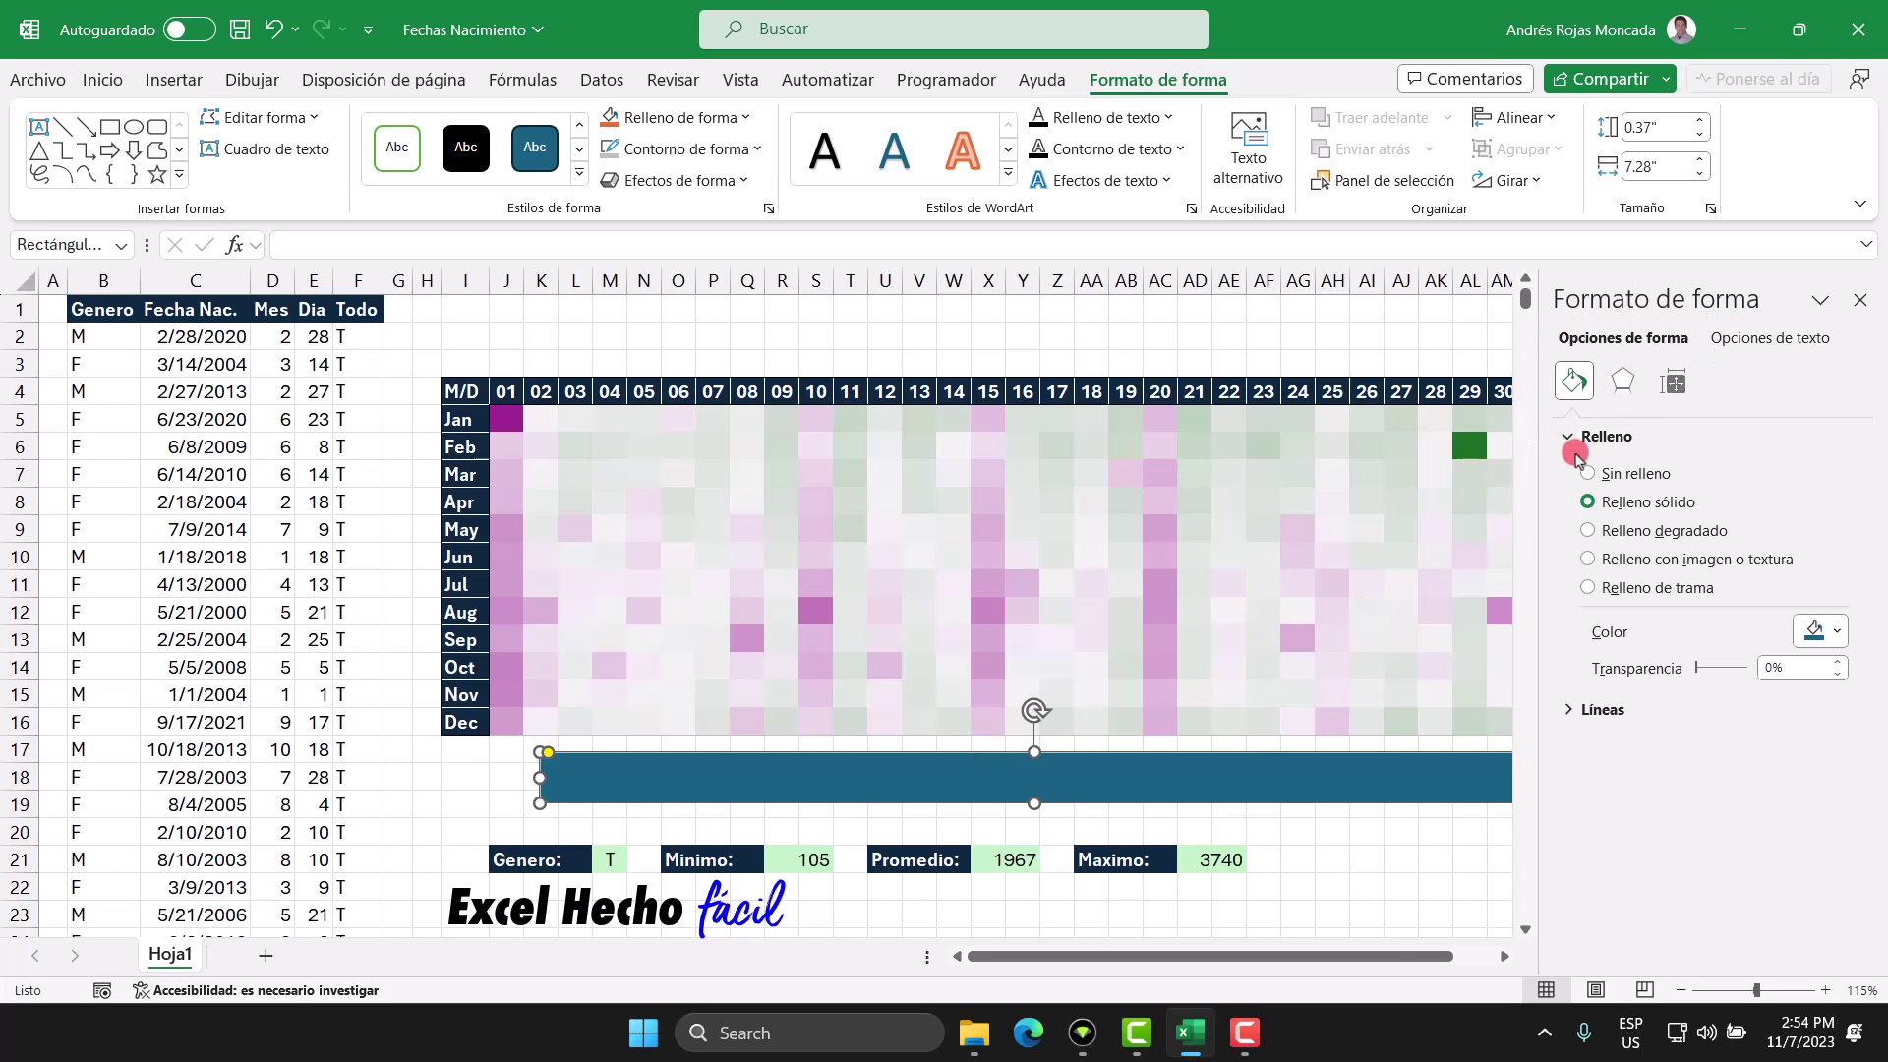
{"action": "left_click", "coordinate": [1588, 531]}
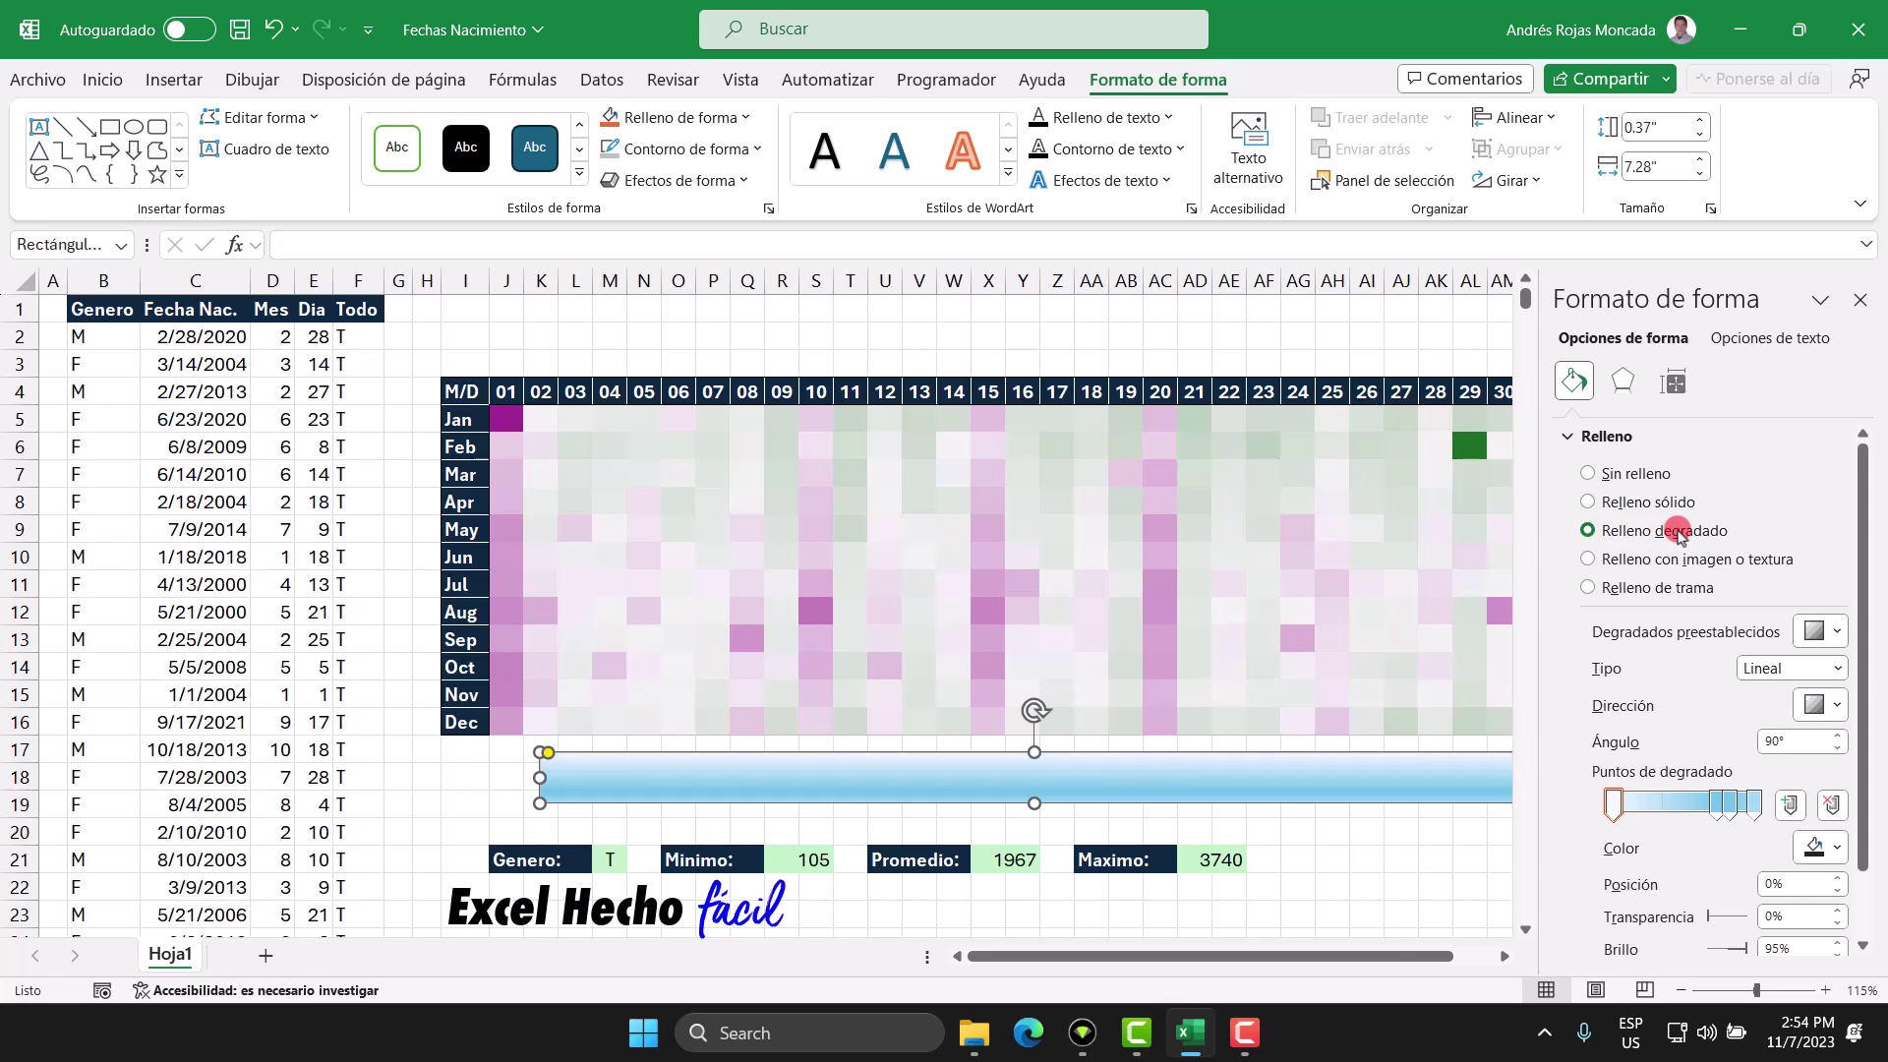
{"action": "left_click", "coordinate": [1734, 815]}
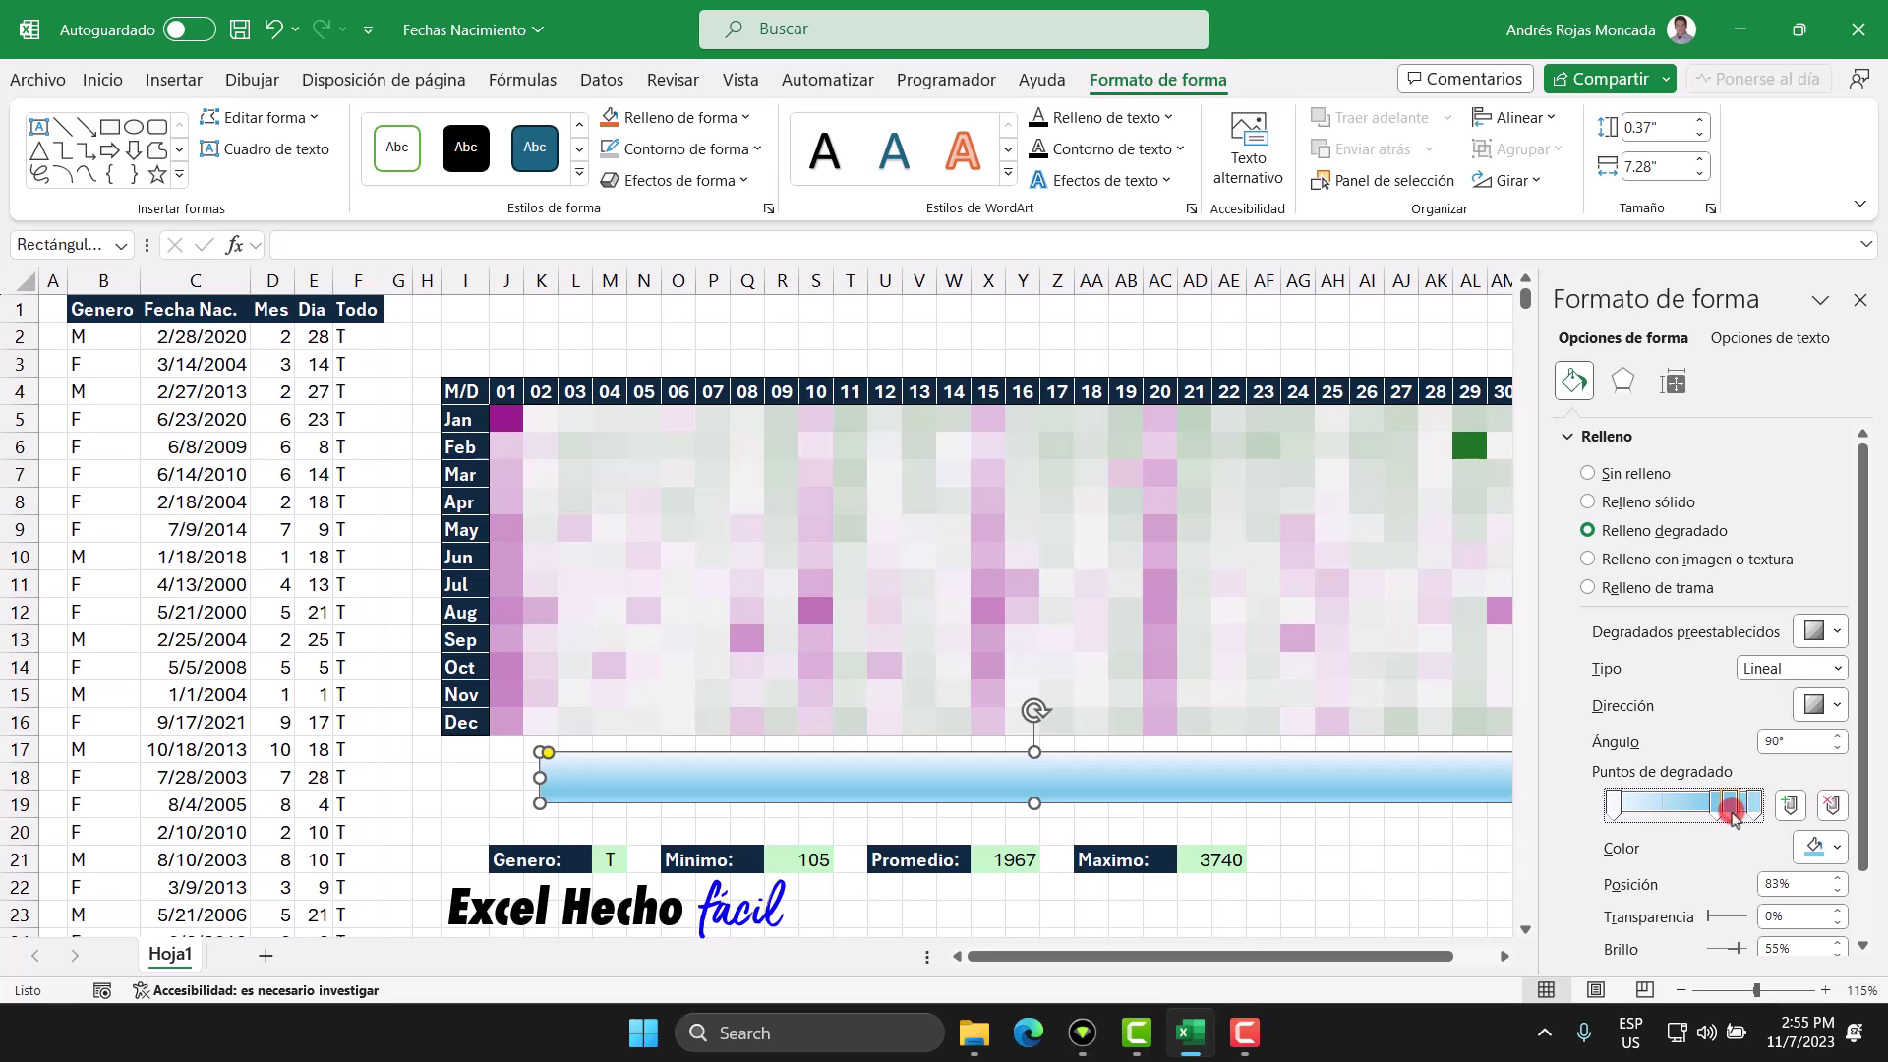
{"action": "left_click", "coordinate": [1830, 804]}
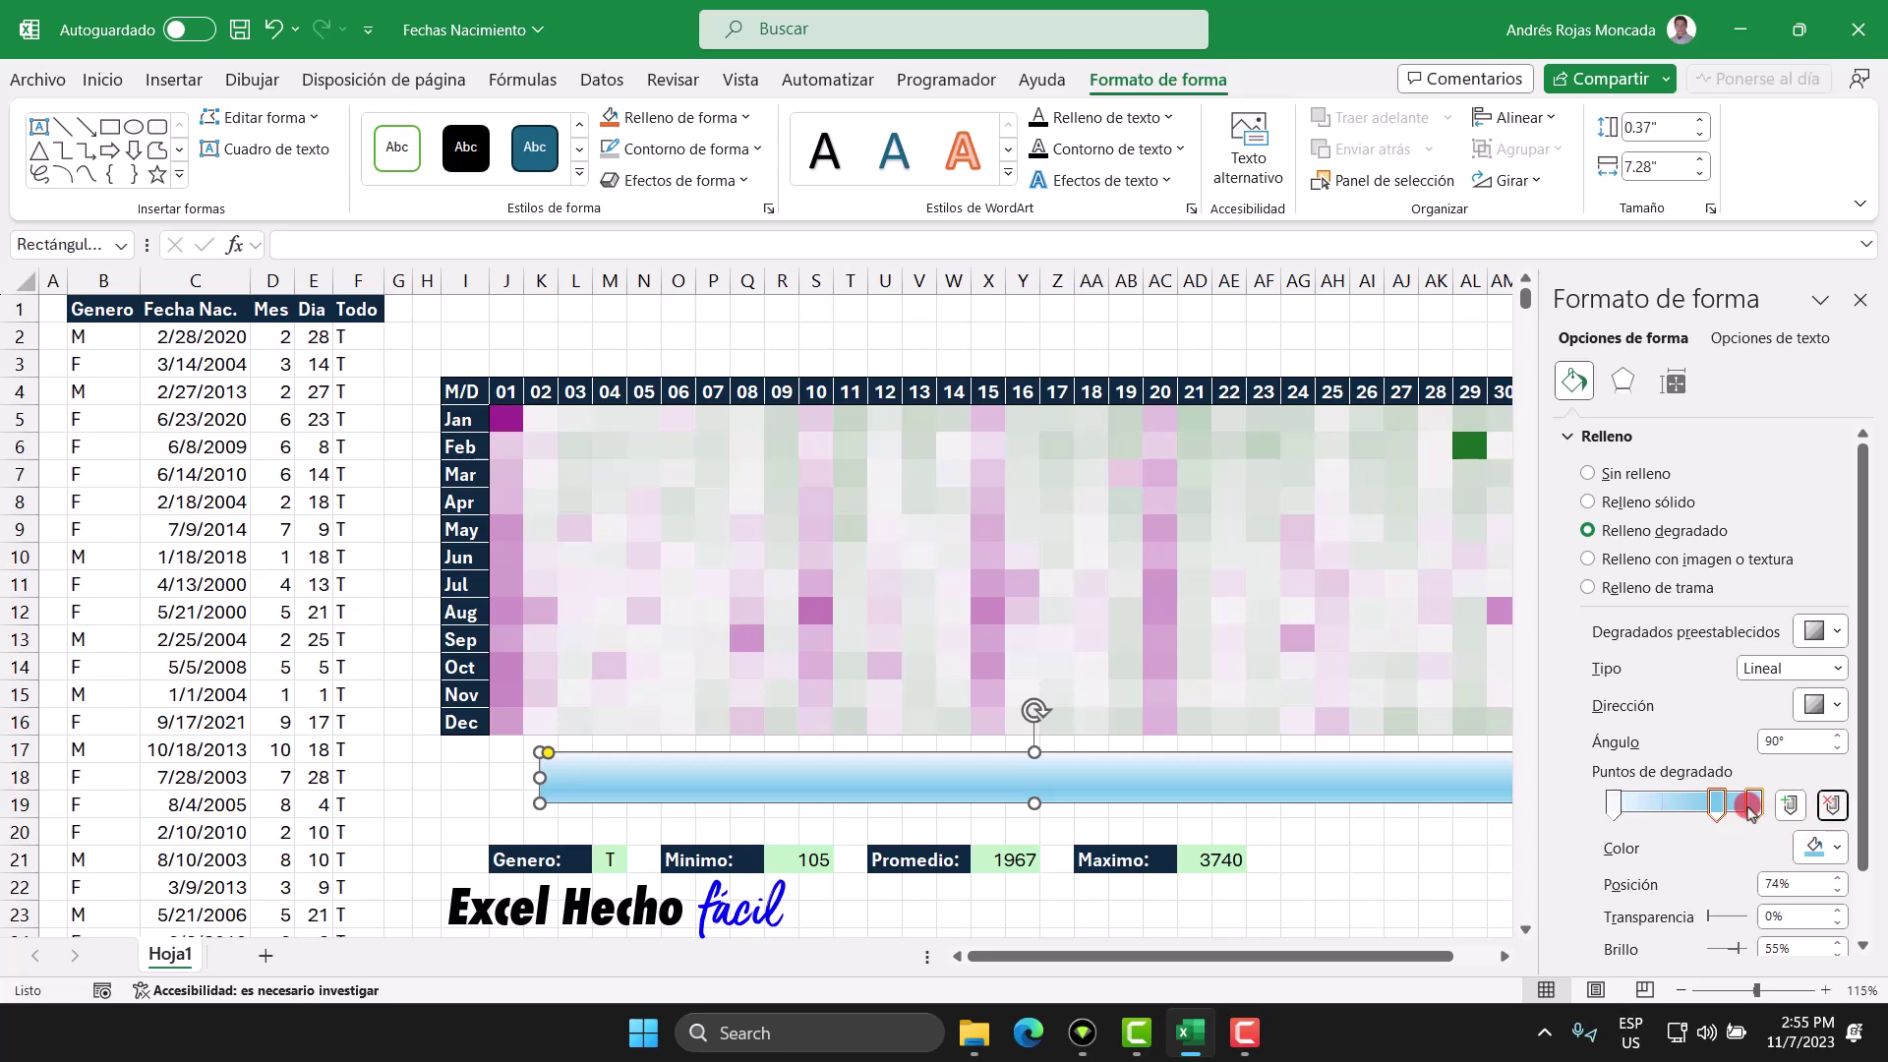
Set the position of the middle gradient stop to 50%
{"action": "left_click", "coordinate": [1608, 806]}
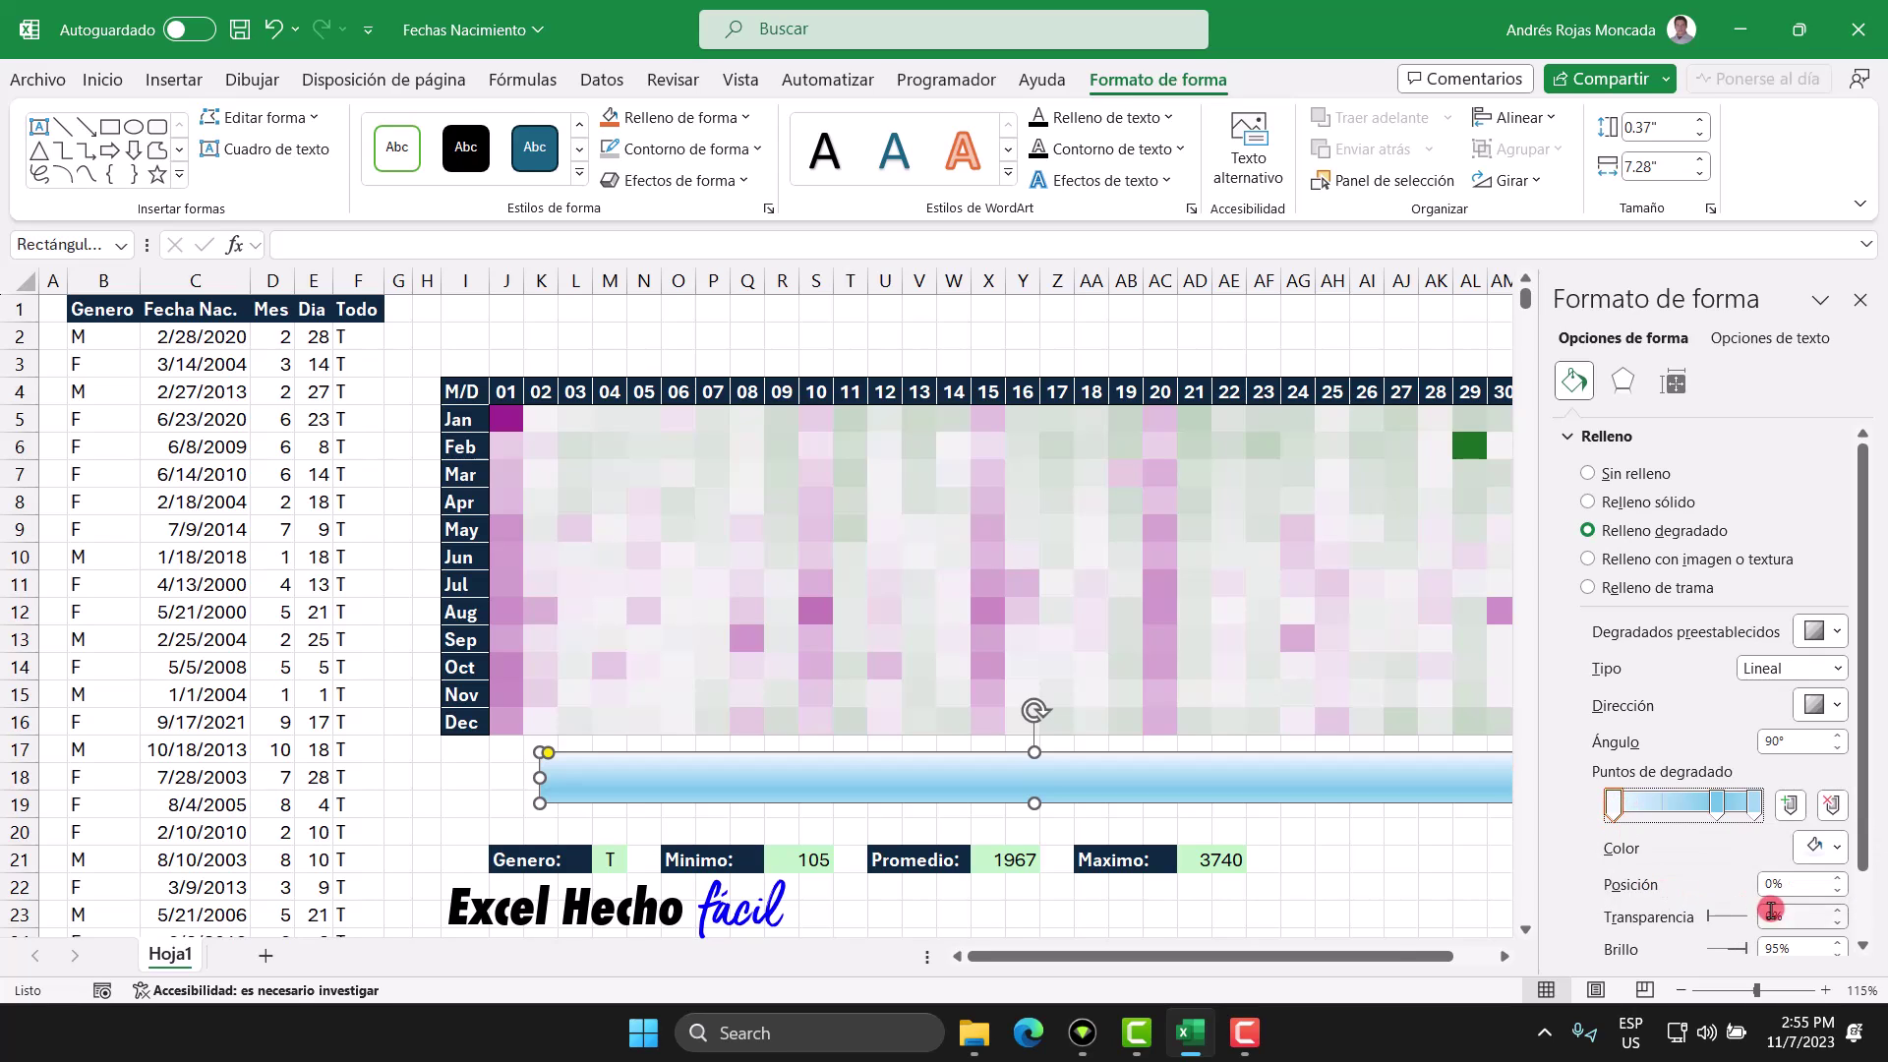
{"action": "left_click", "coordinate": [1758, 806]}
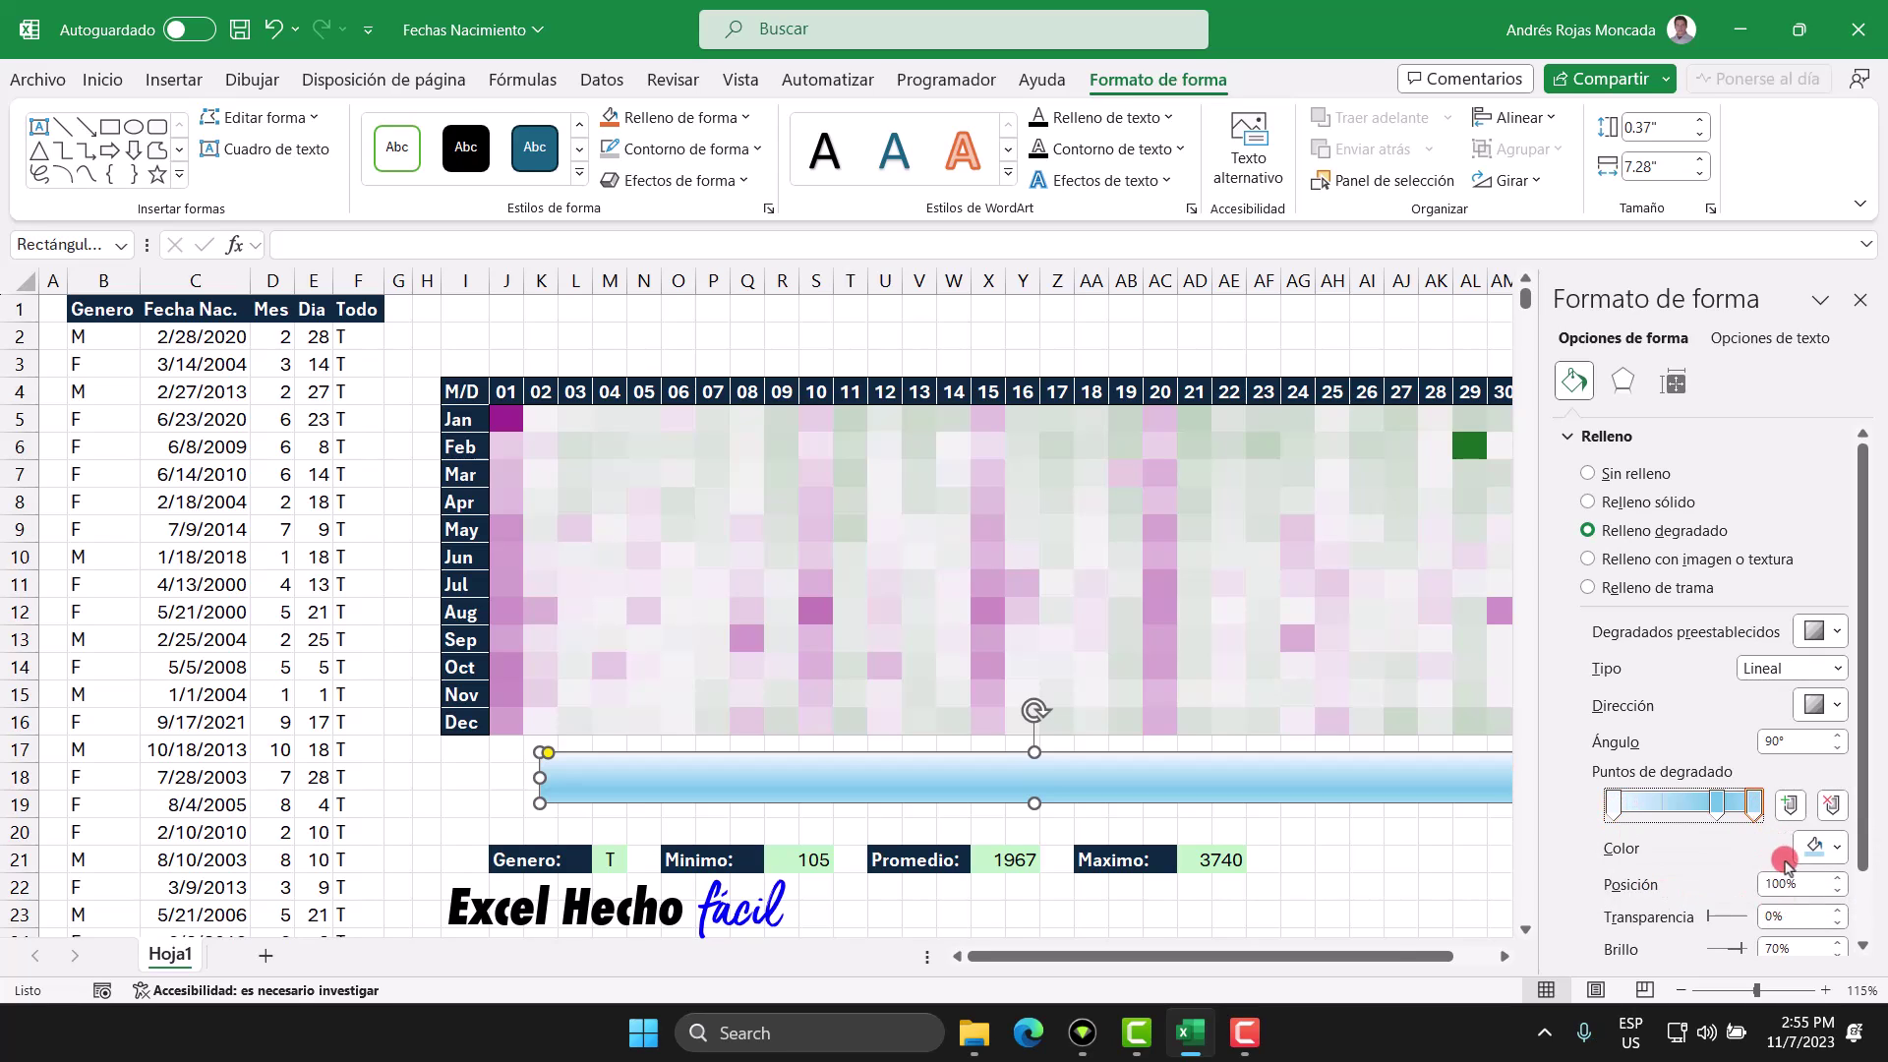
{"action": "left_click", "coordinate": [1718, 808]}
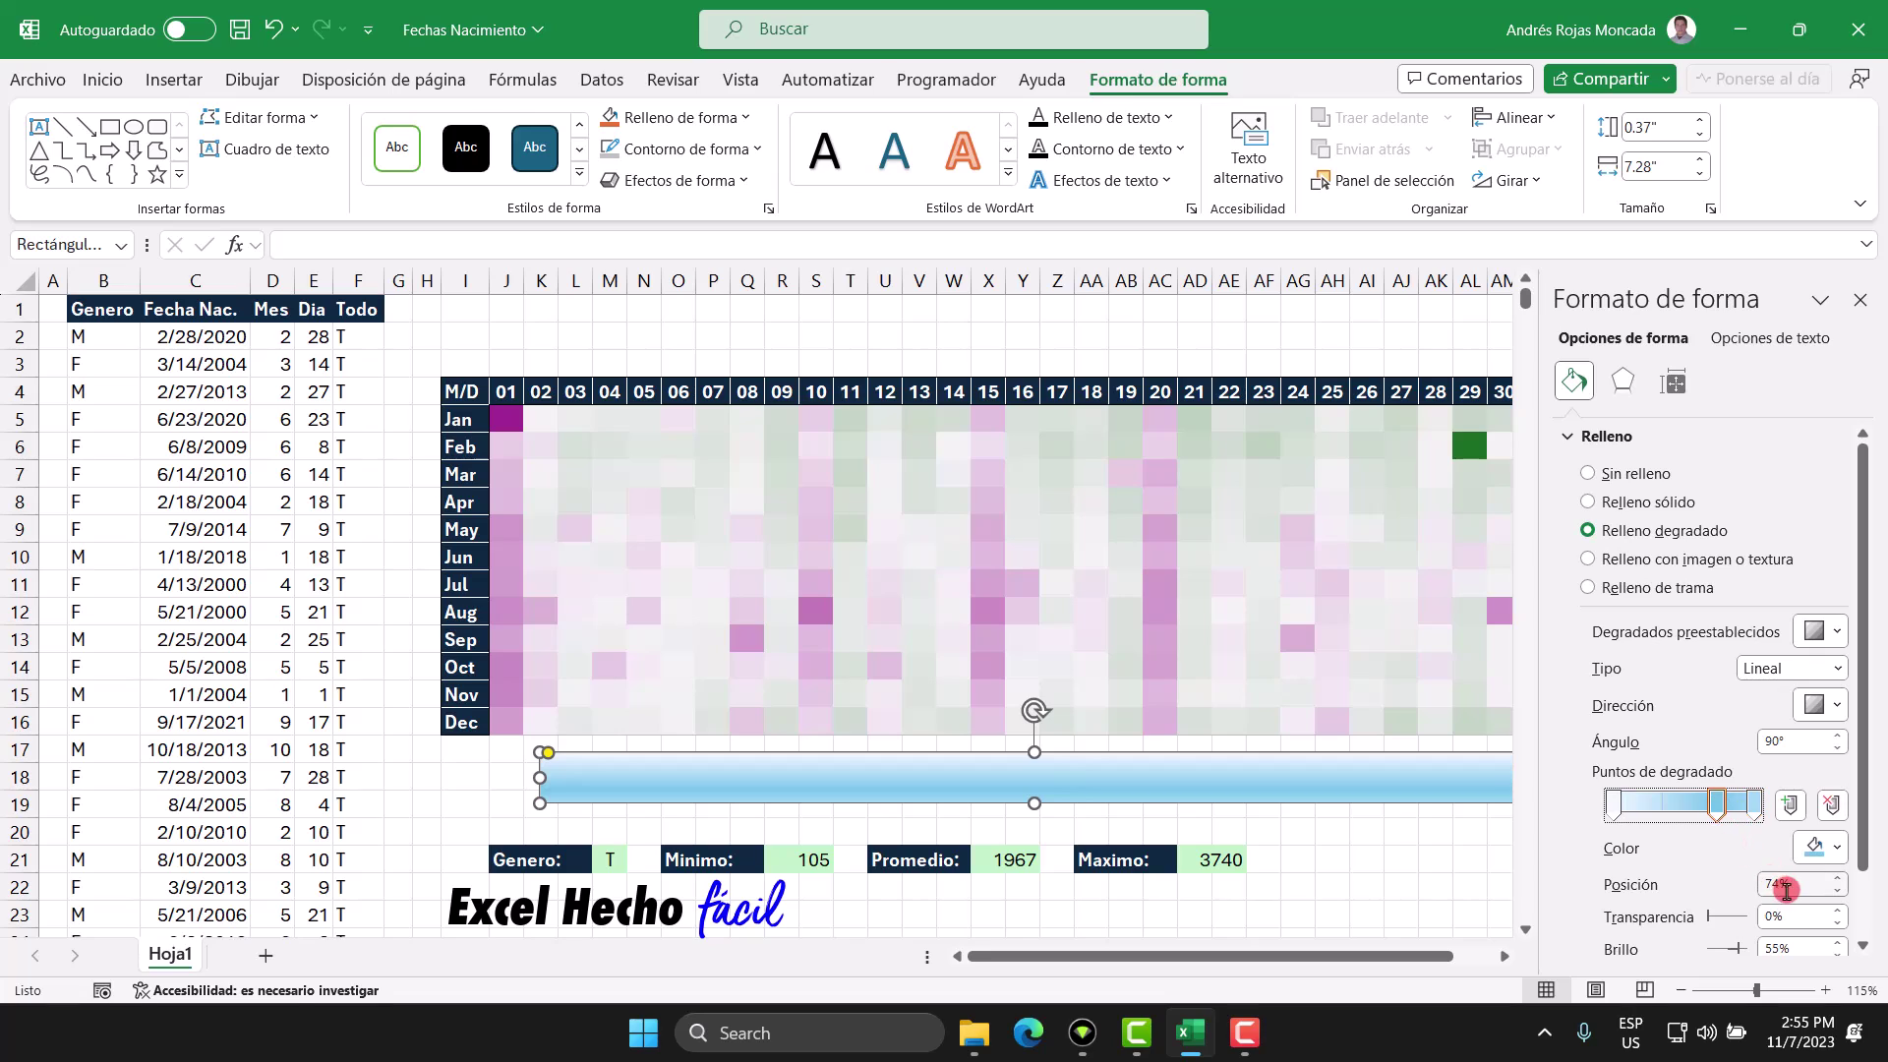
{"action": "left_click_drag", "start_coordinate": [1792, 884], "coordinate": [1739, 883]}
{"action": "type", "text": "50"}
{"action": "key", "text": "Return"}
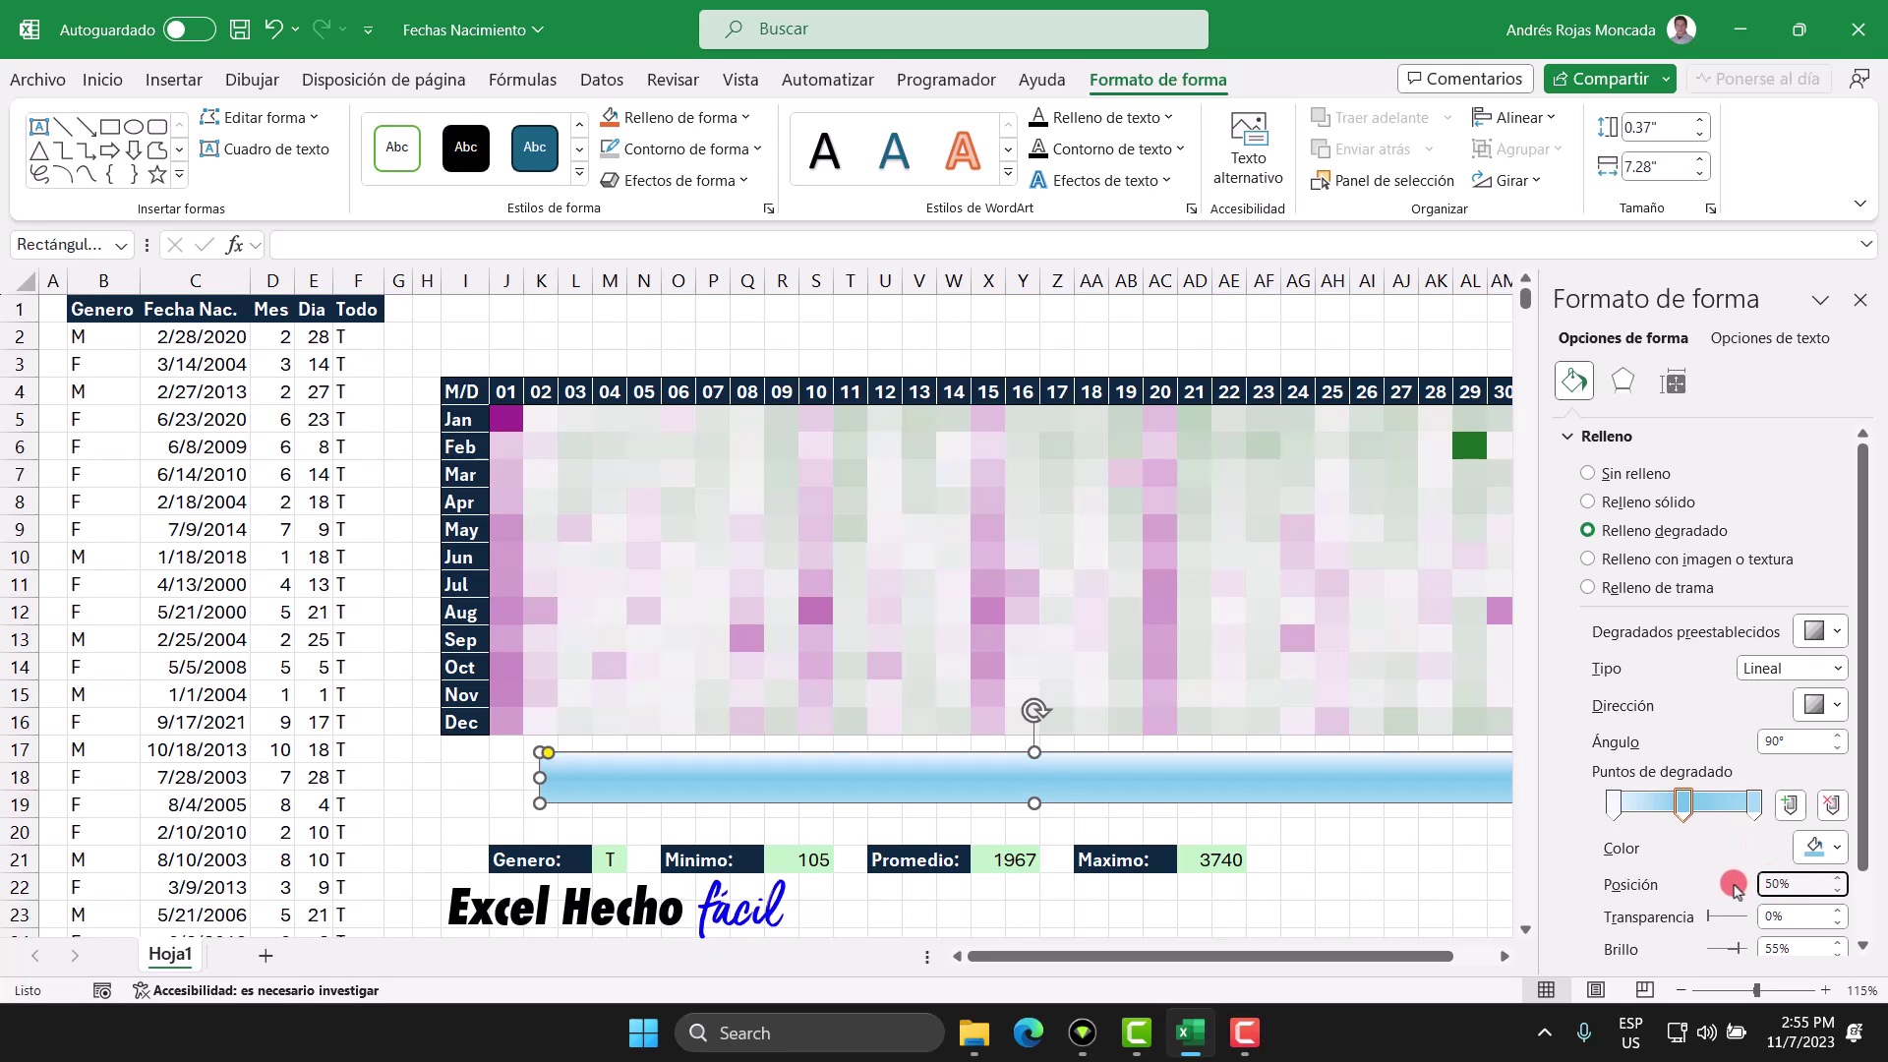
Set the first gradient stop of the bar to the theme's dark green and the middle stop to light grey
{"action": "left_click", "coordinate": [1612, 808]}
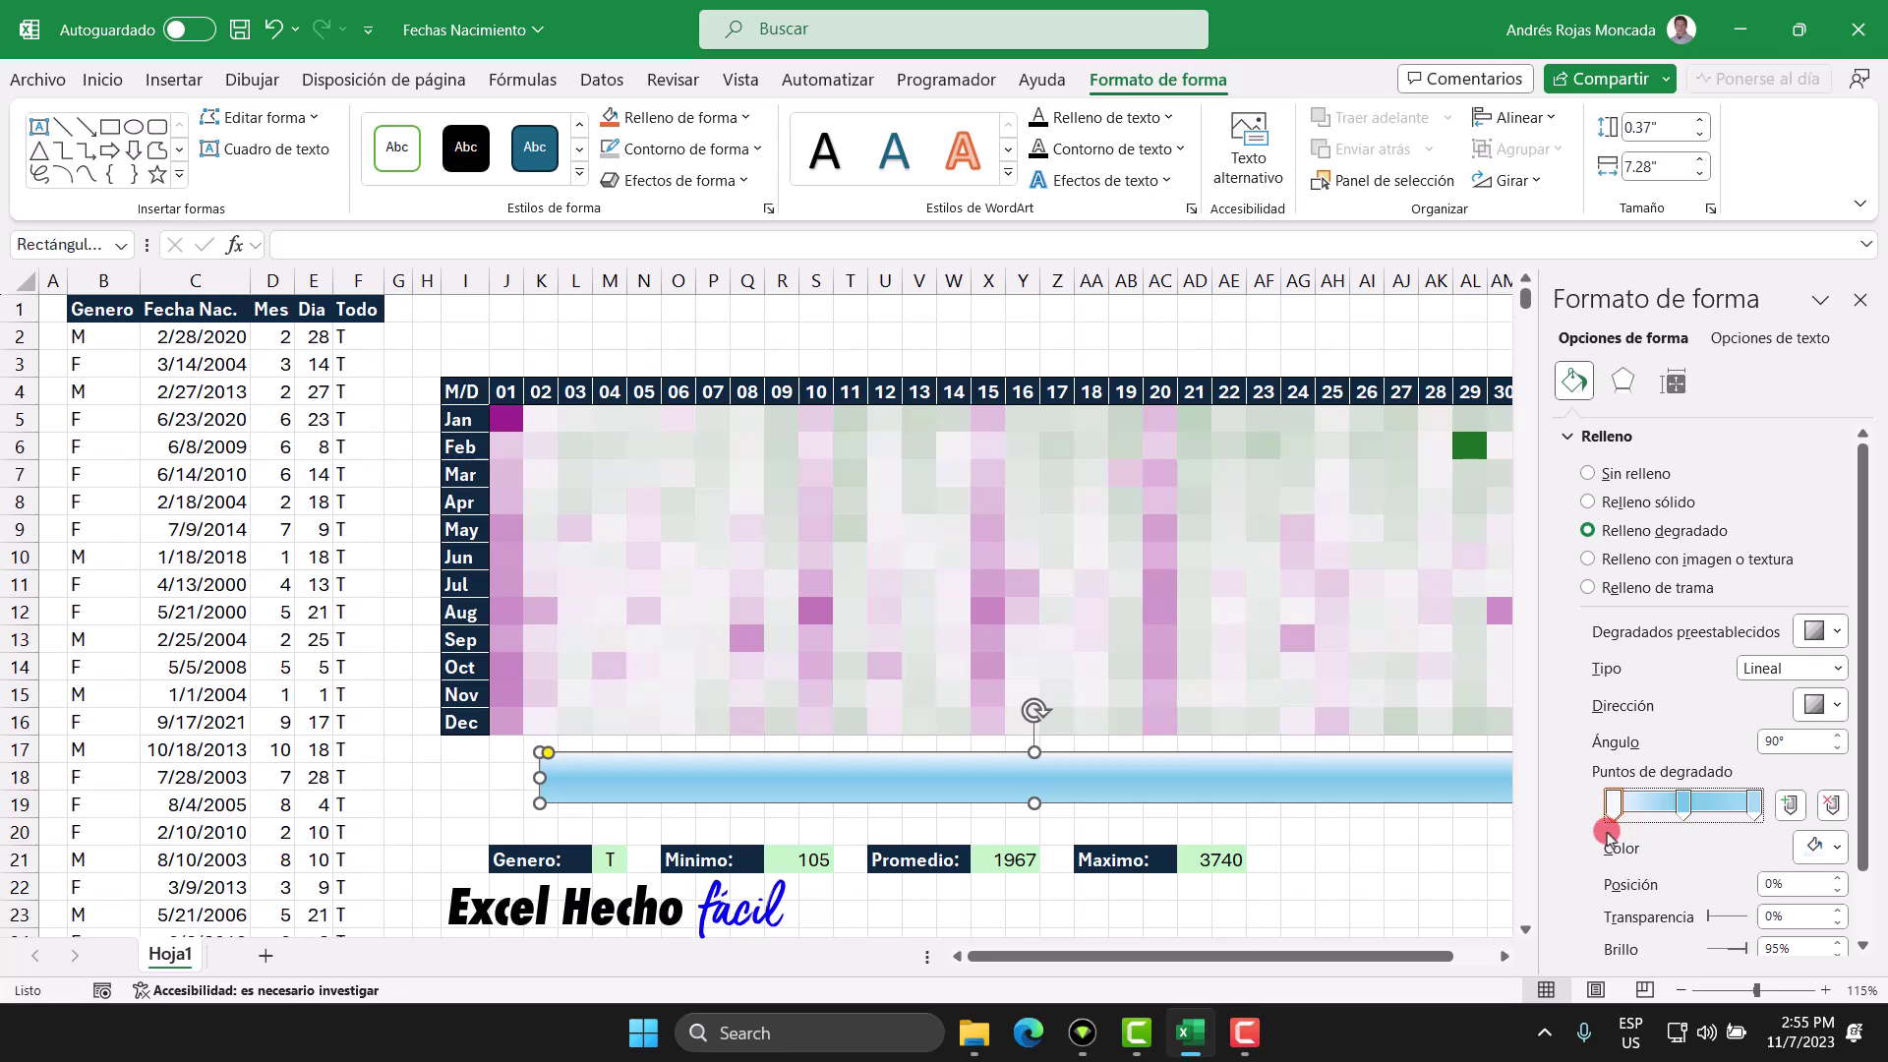
{"action": "left_click", "coordinate": [1819, 846]}
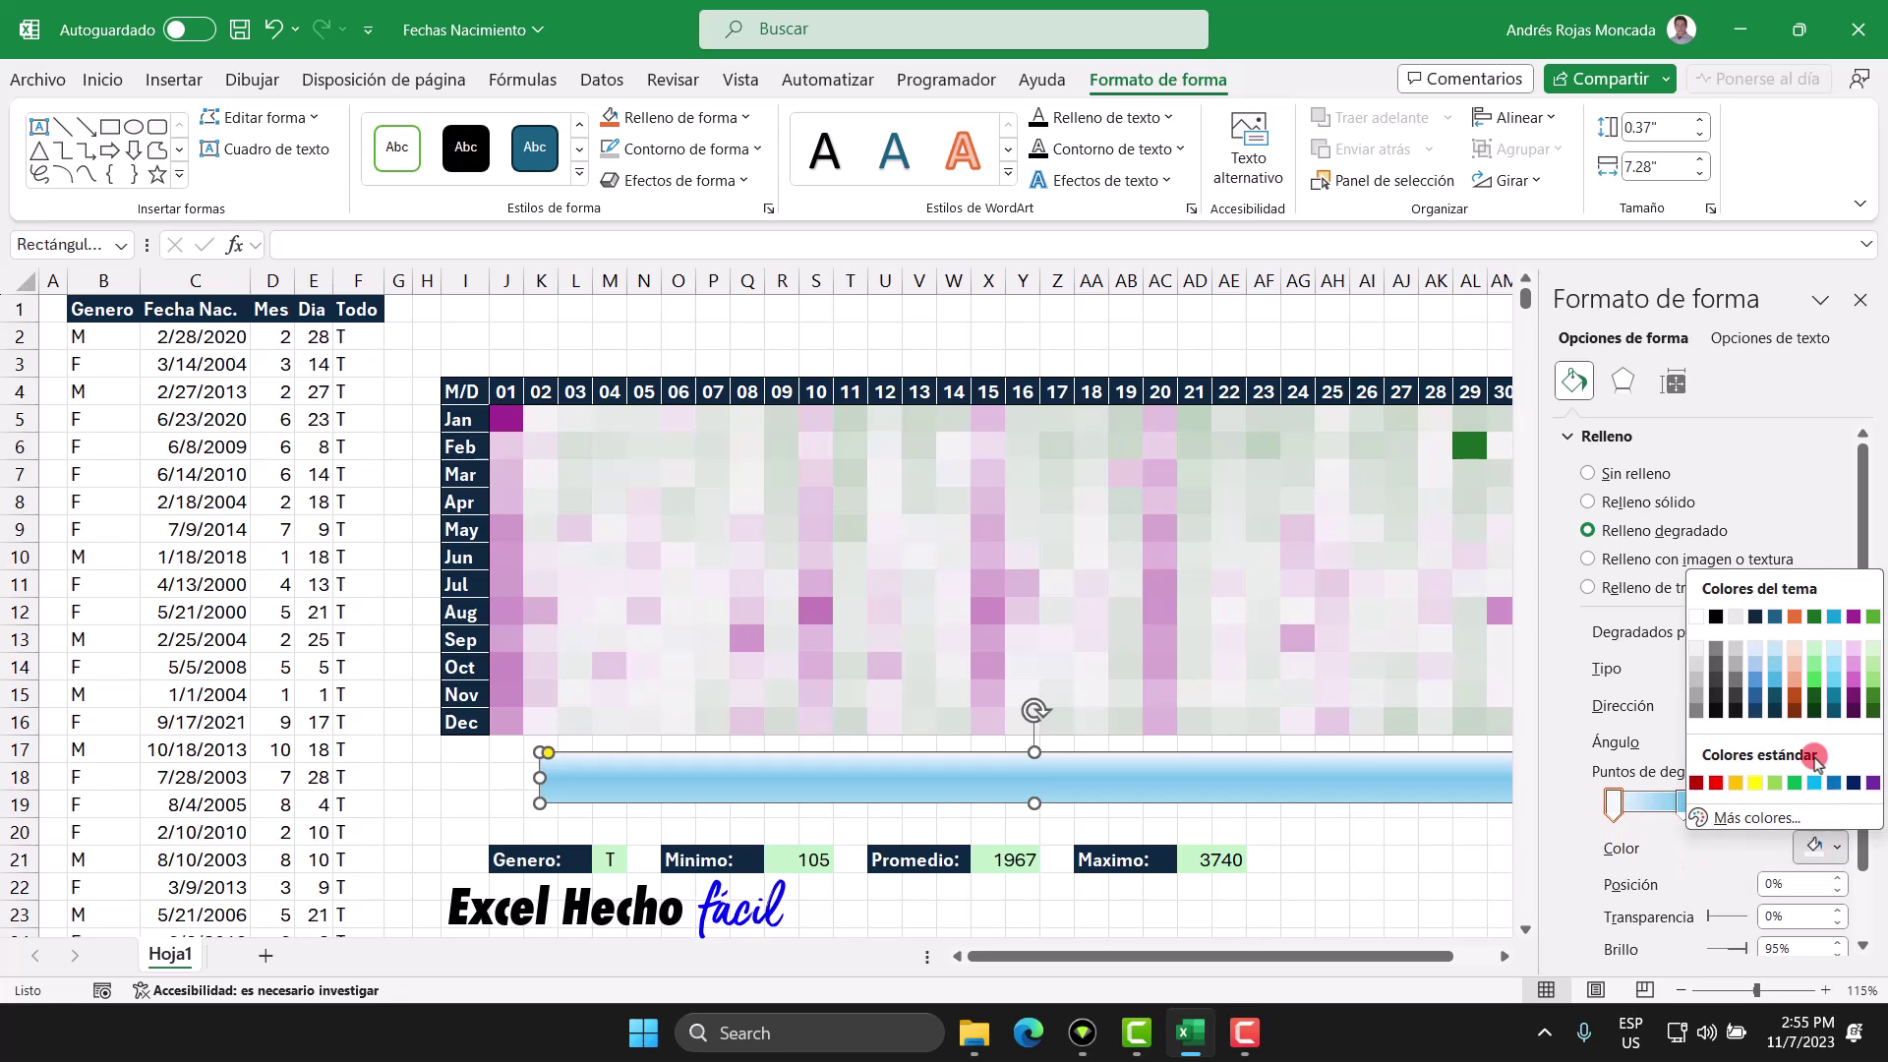
{"action": "left_click", "coordinate": [1813, 617]}
{"action": "left_click", "coordinate": [1683, 802]}
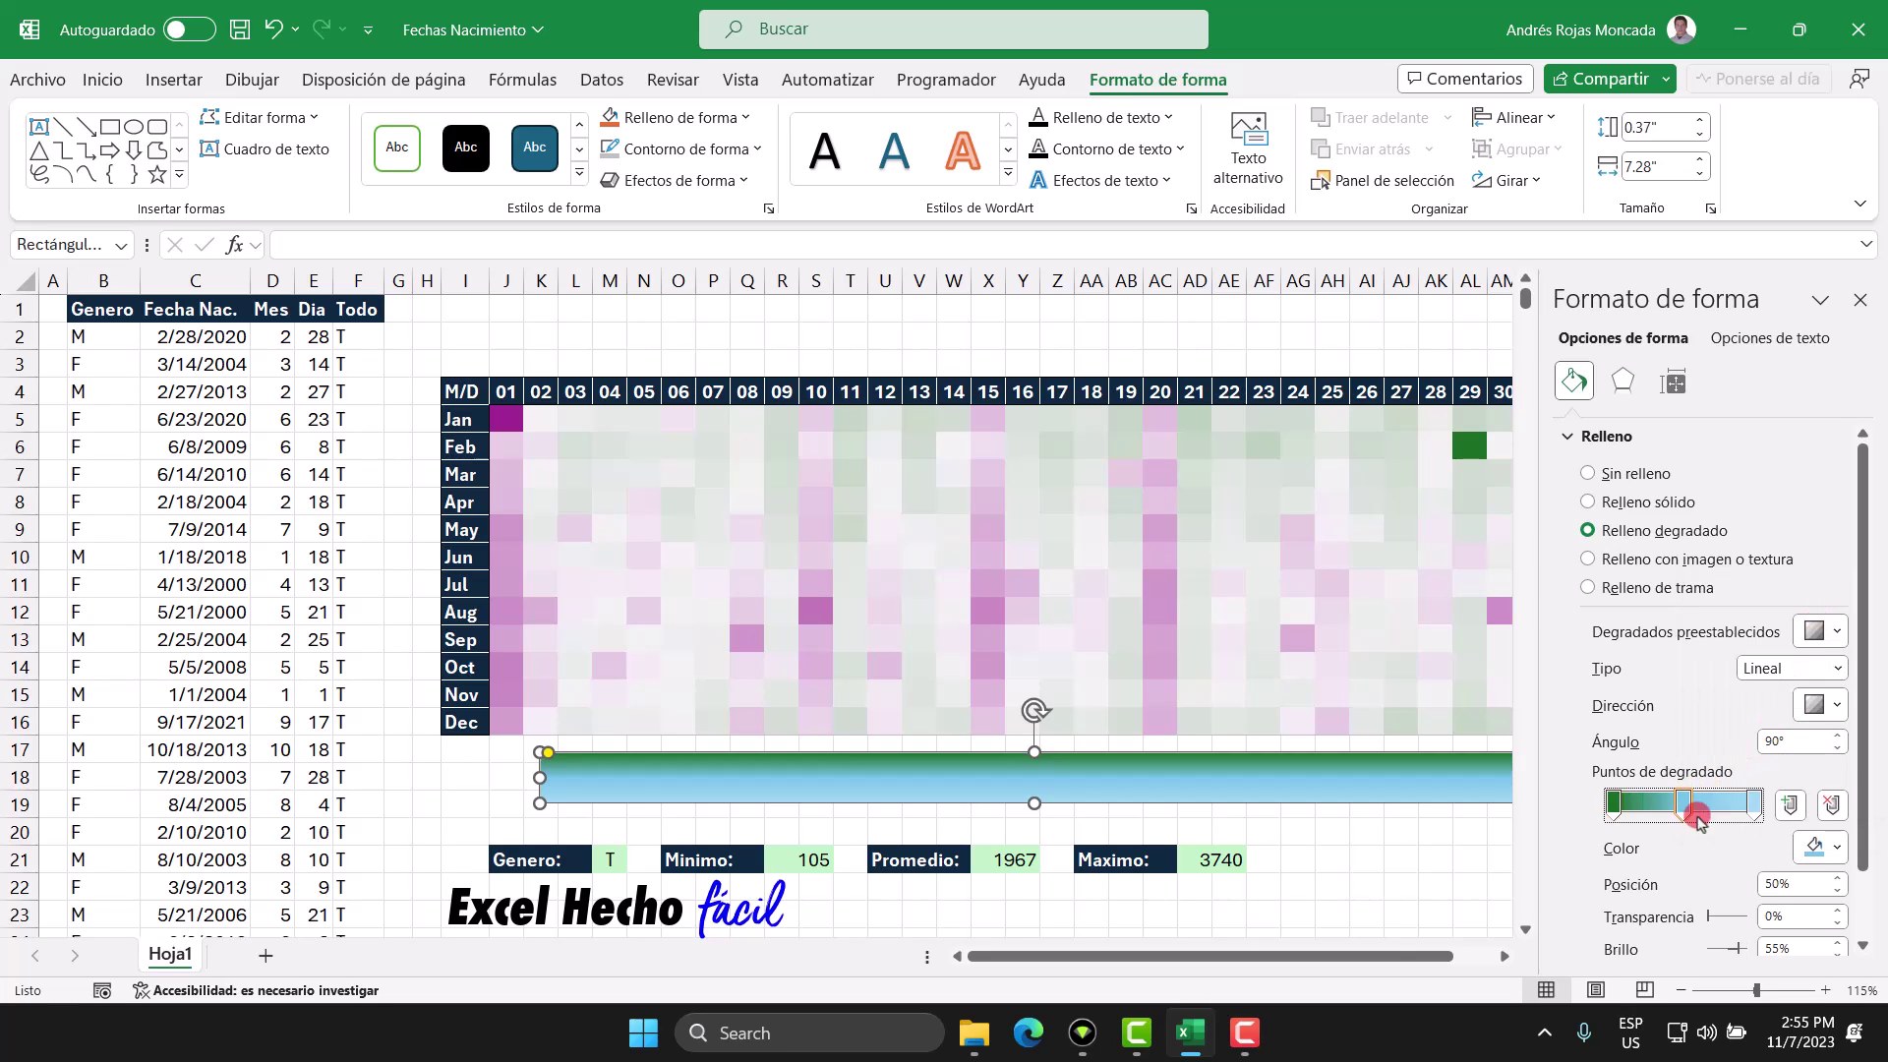
{"action": "left_click", "coordinate": [1820, 846]}
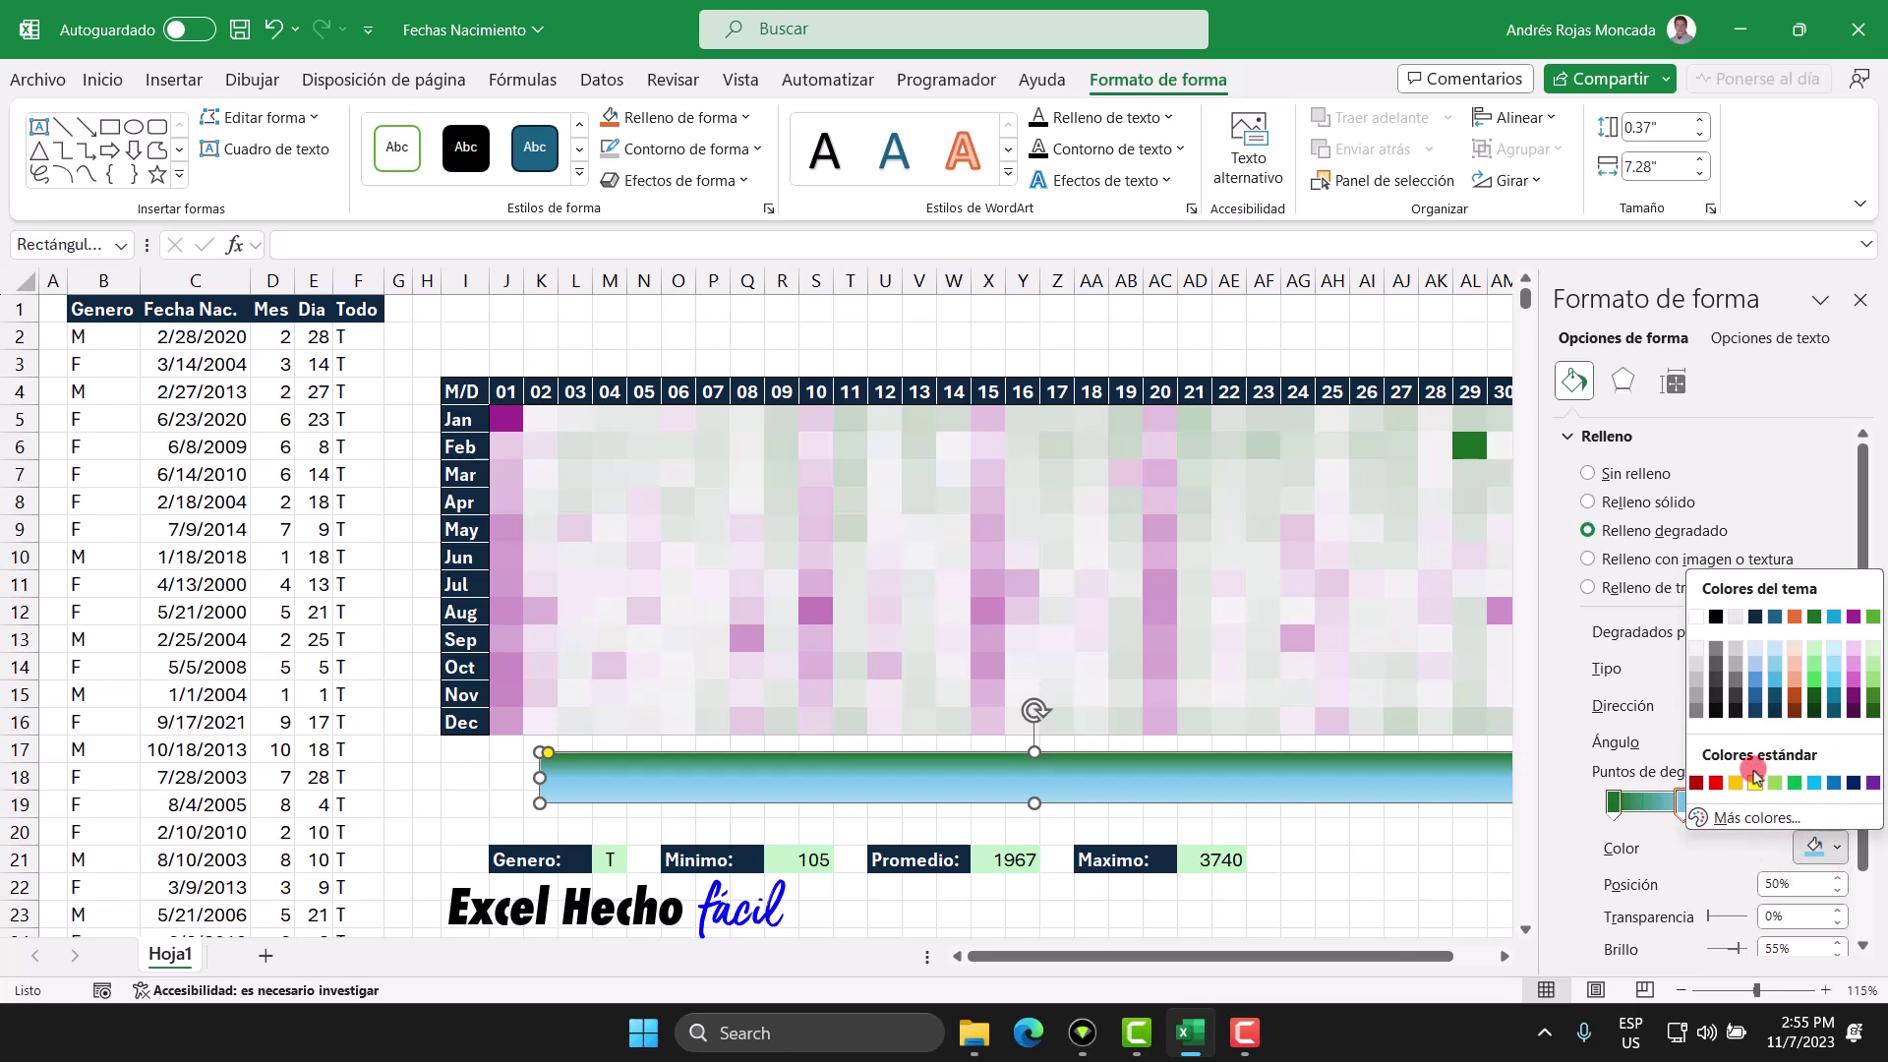
{"action": "left_click", "coordinate": [1699, 648]}
{"action": "left_click", "coordinate": [1829, 847]}
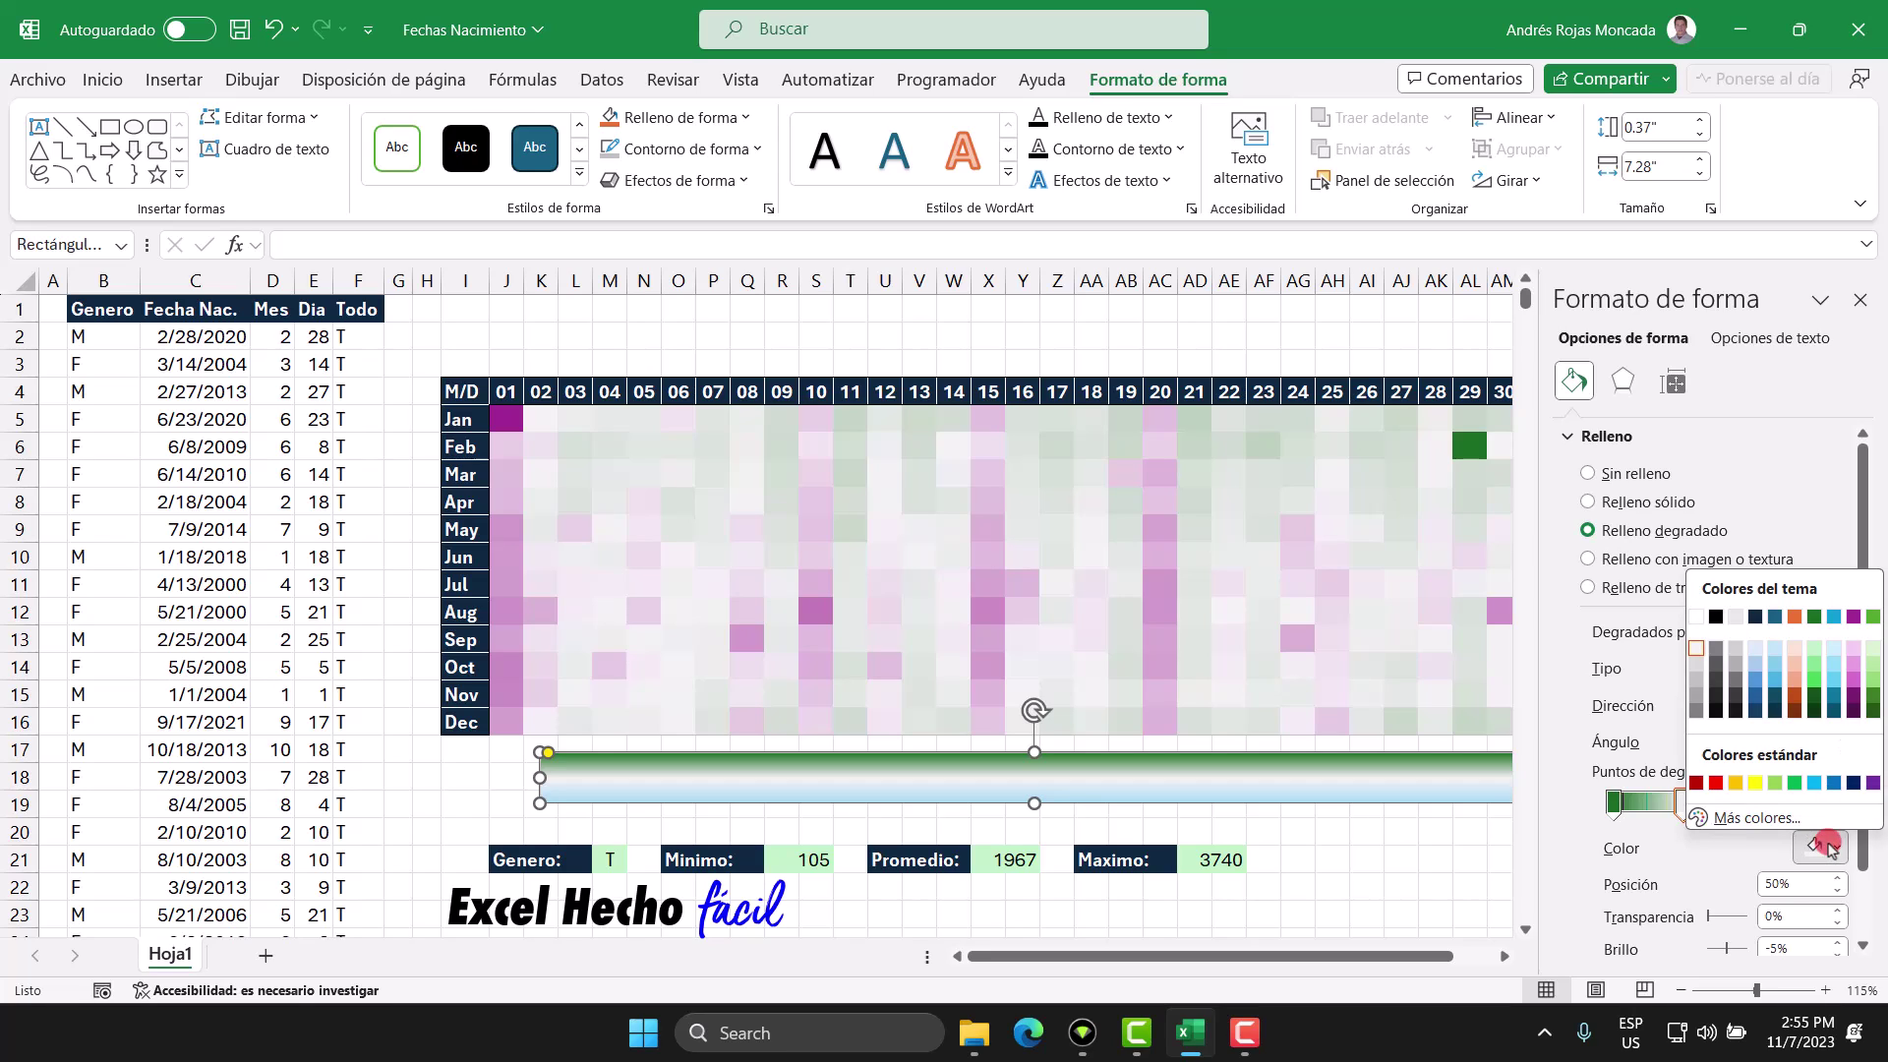
{"action": "left_click", "coordinate": [1852, 616]}
{"action": "left_click", "coordinate": [1836, 848]}
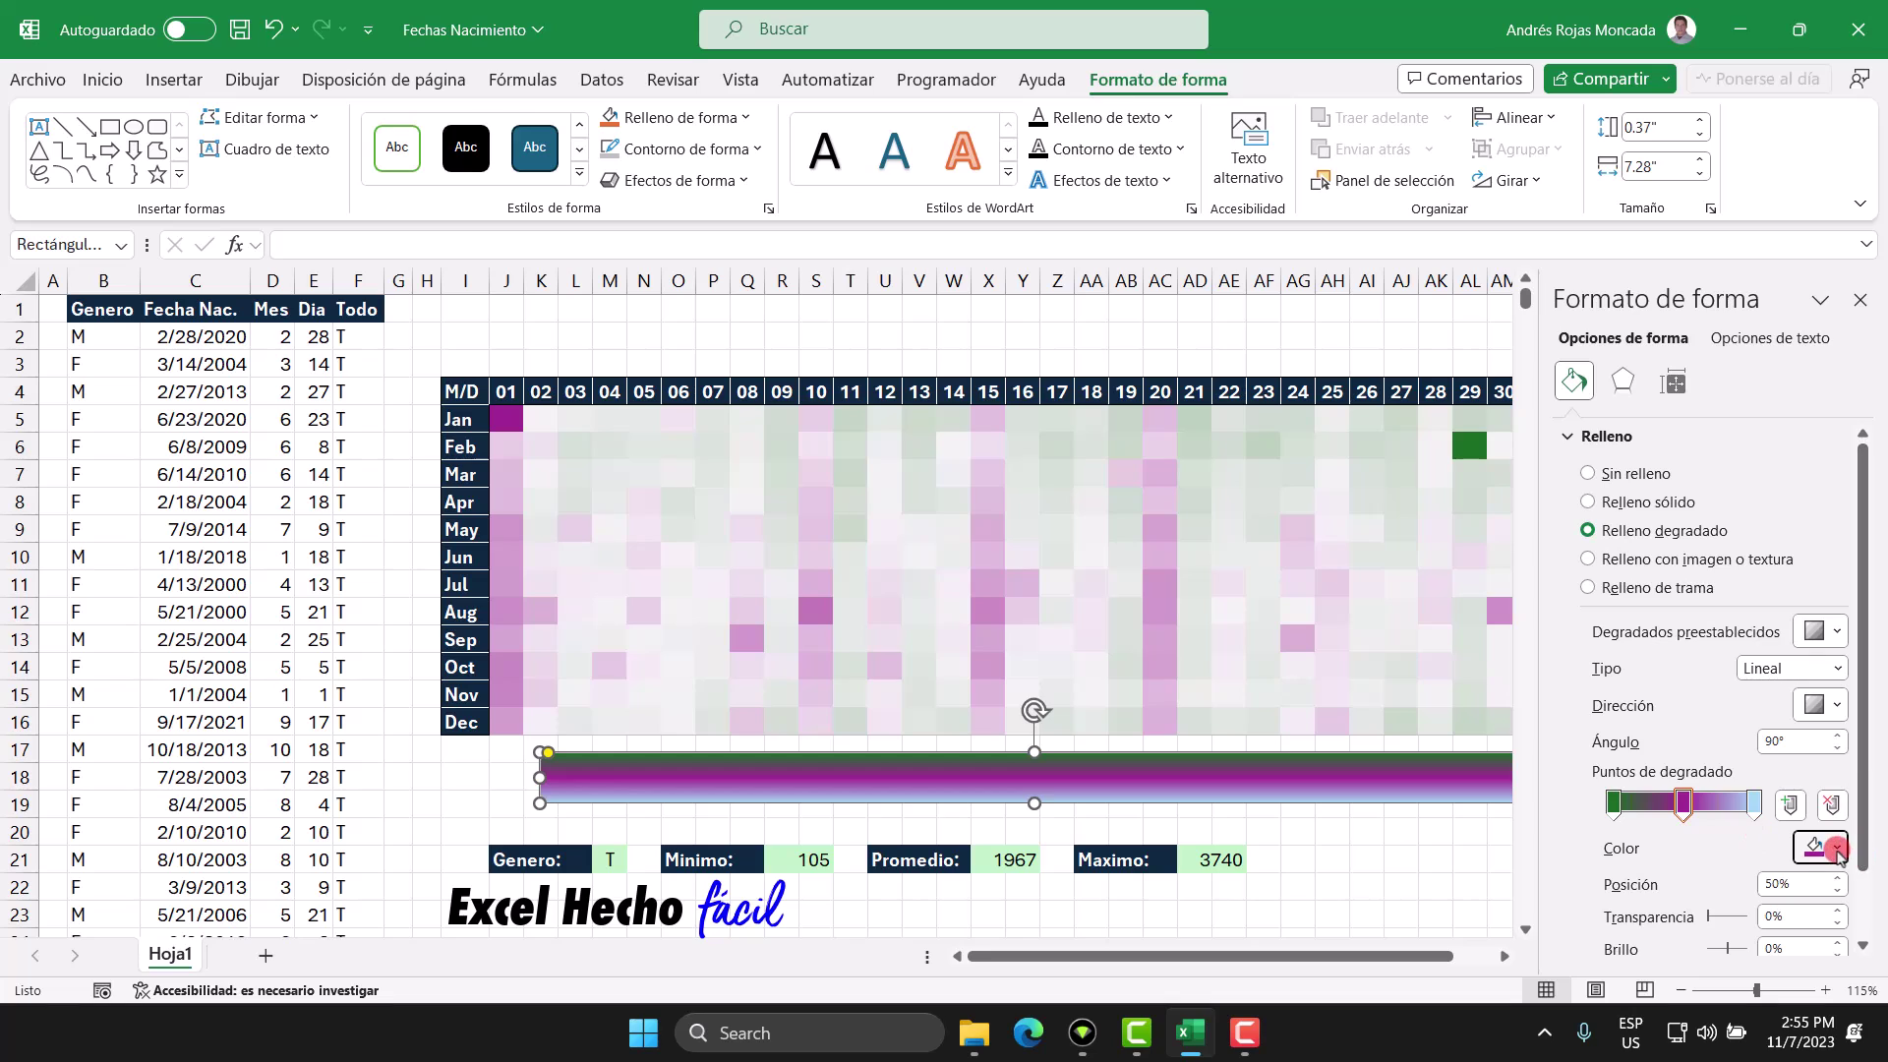
{"action": "left_click", "coordinate": [1696, 651]}
Set the last gradient stop to the theme's purple and run the linear gradient horizontally from green to purple at 0°
{"action": "left_click", "coordinate": [1754, 804]}
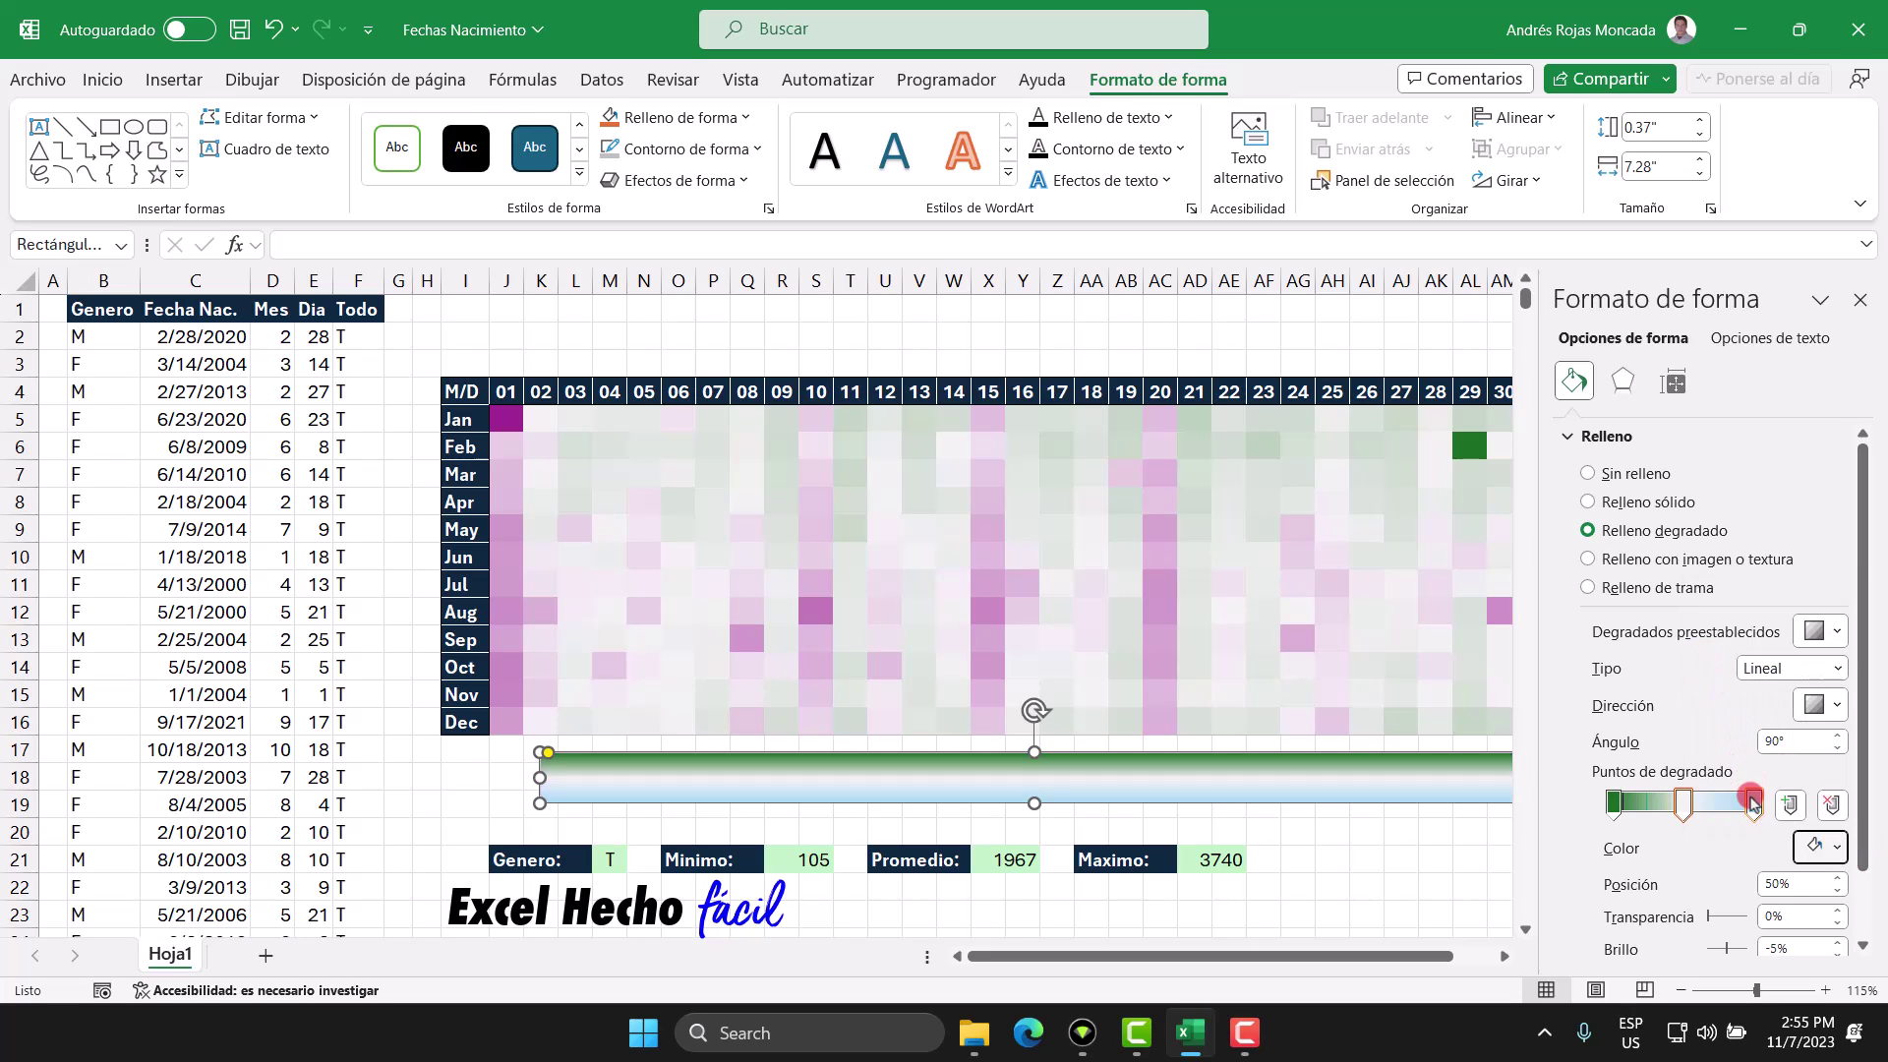
{"action": "left_click", "coordinate": [1820, 847]}
{"action": "left_click", "coordinate": [1852, 616]}
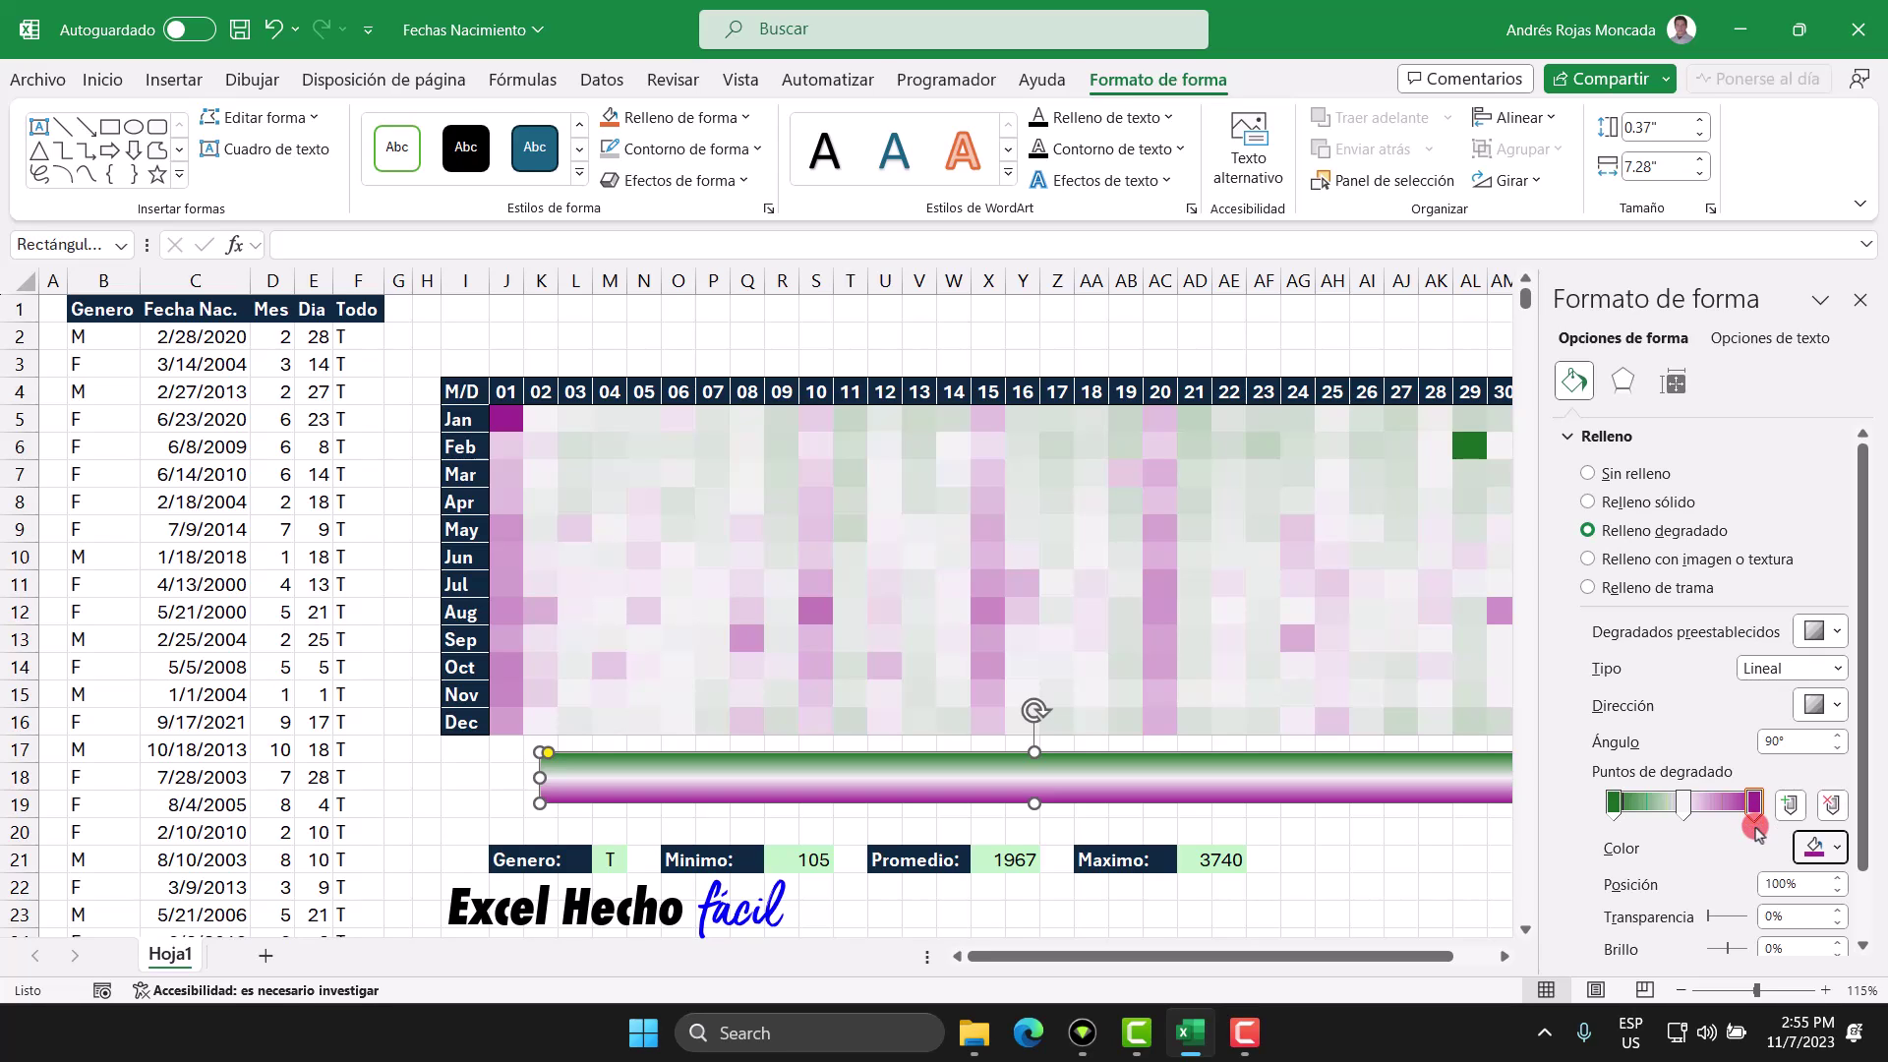
{"action": "left_click", "coordinate": [1824, 711]}
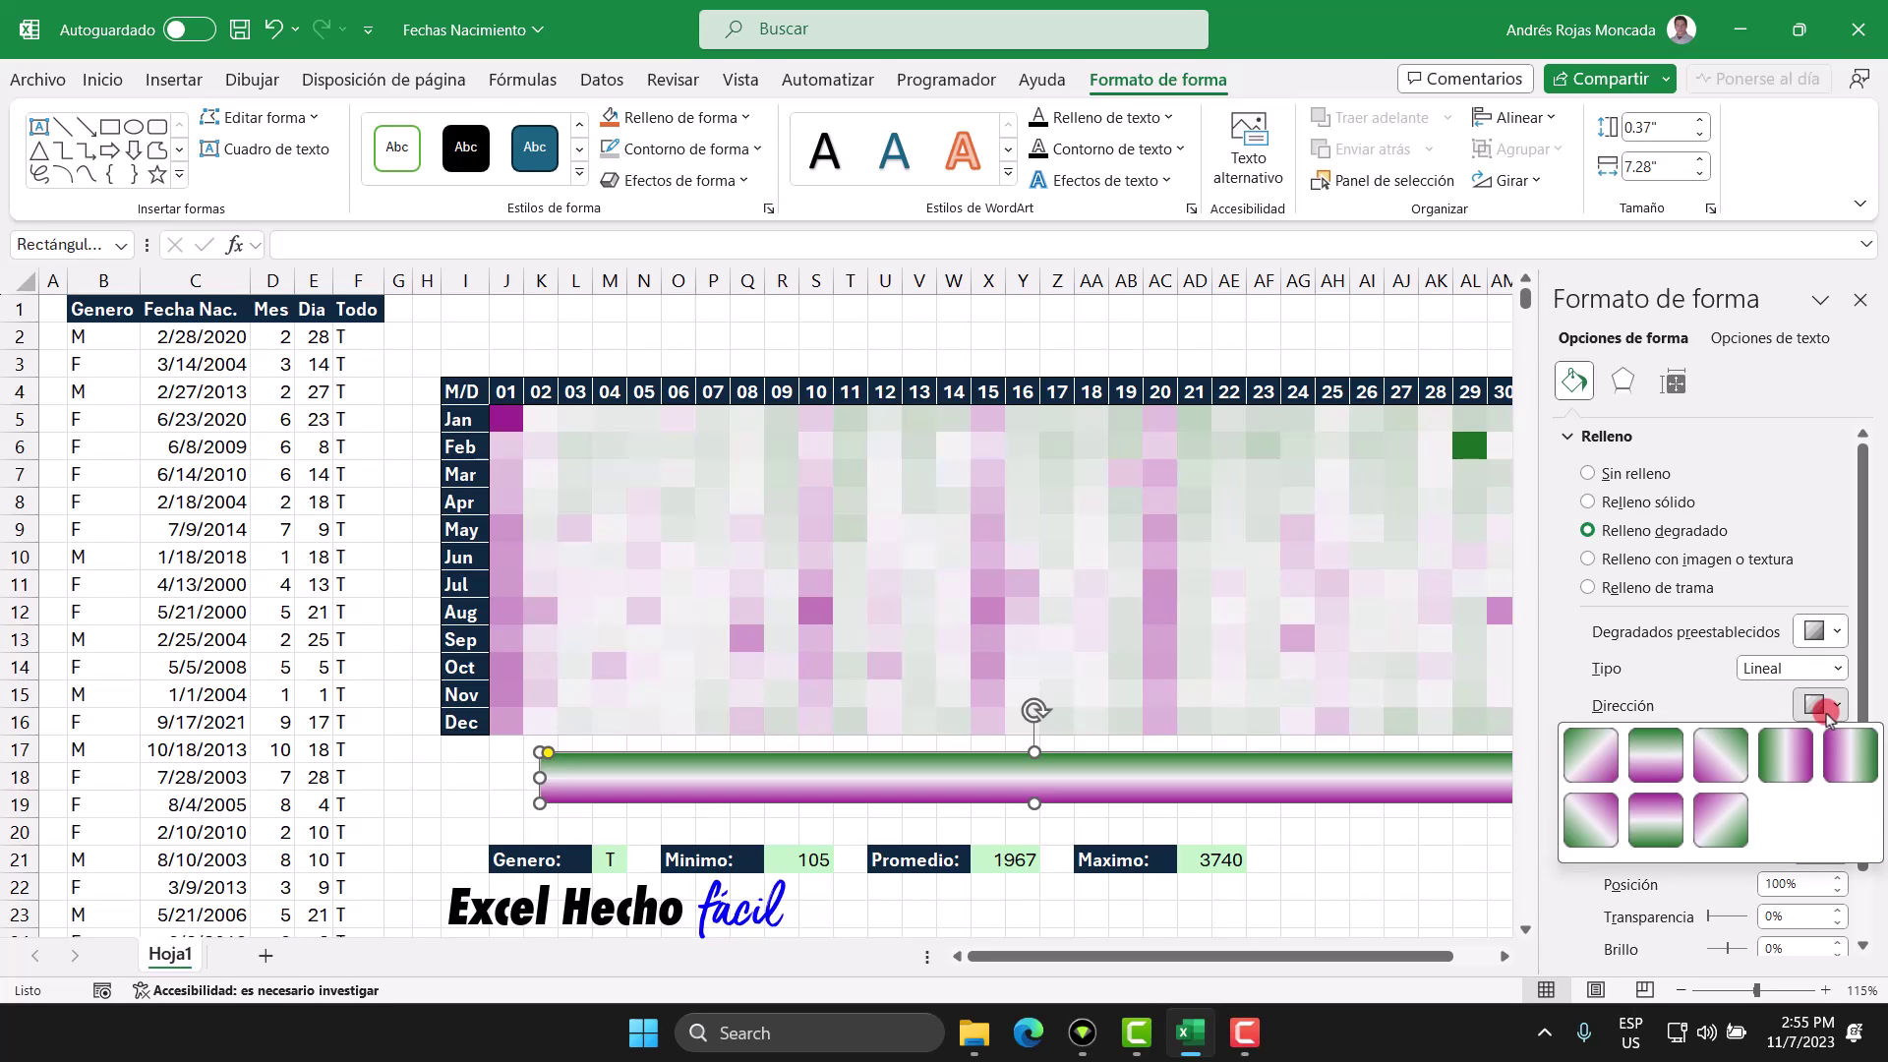
{"action": "left_click", "coordinate": [1777, 767]}
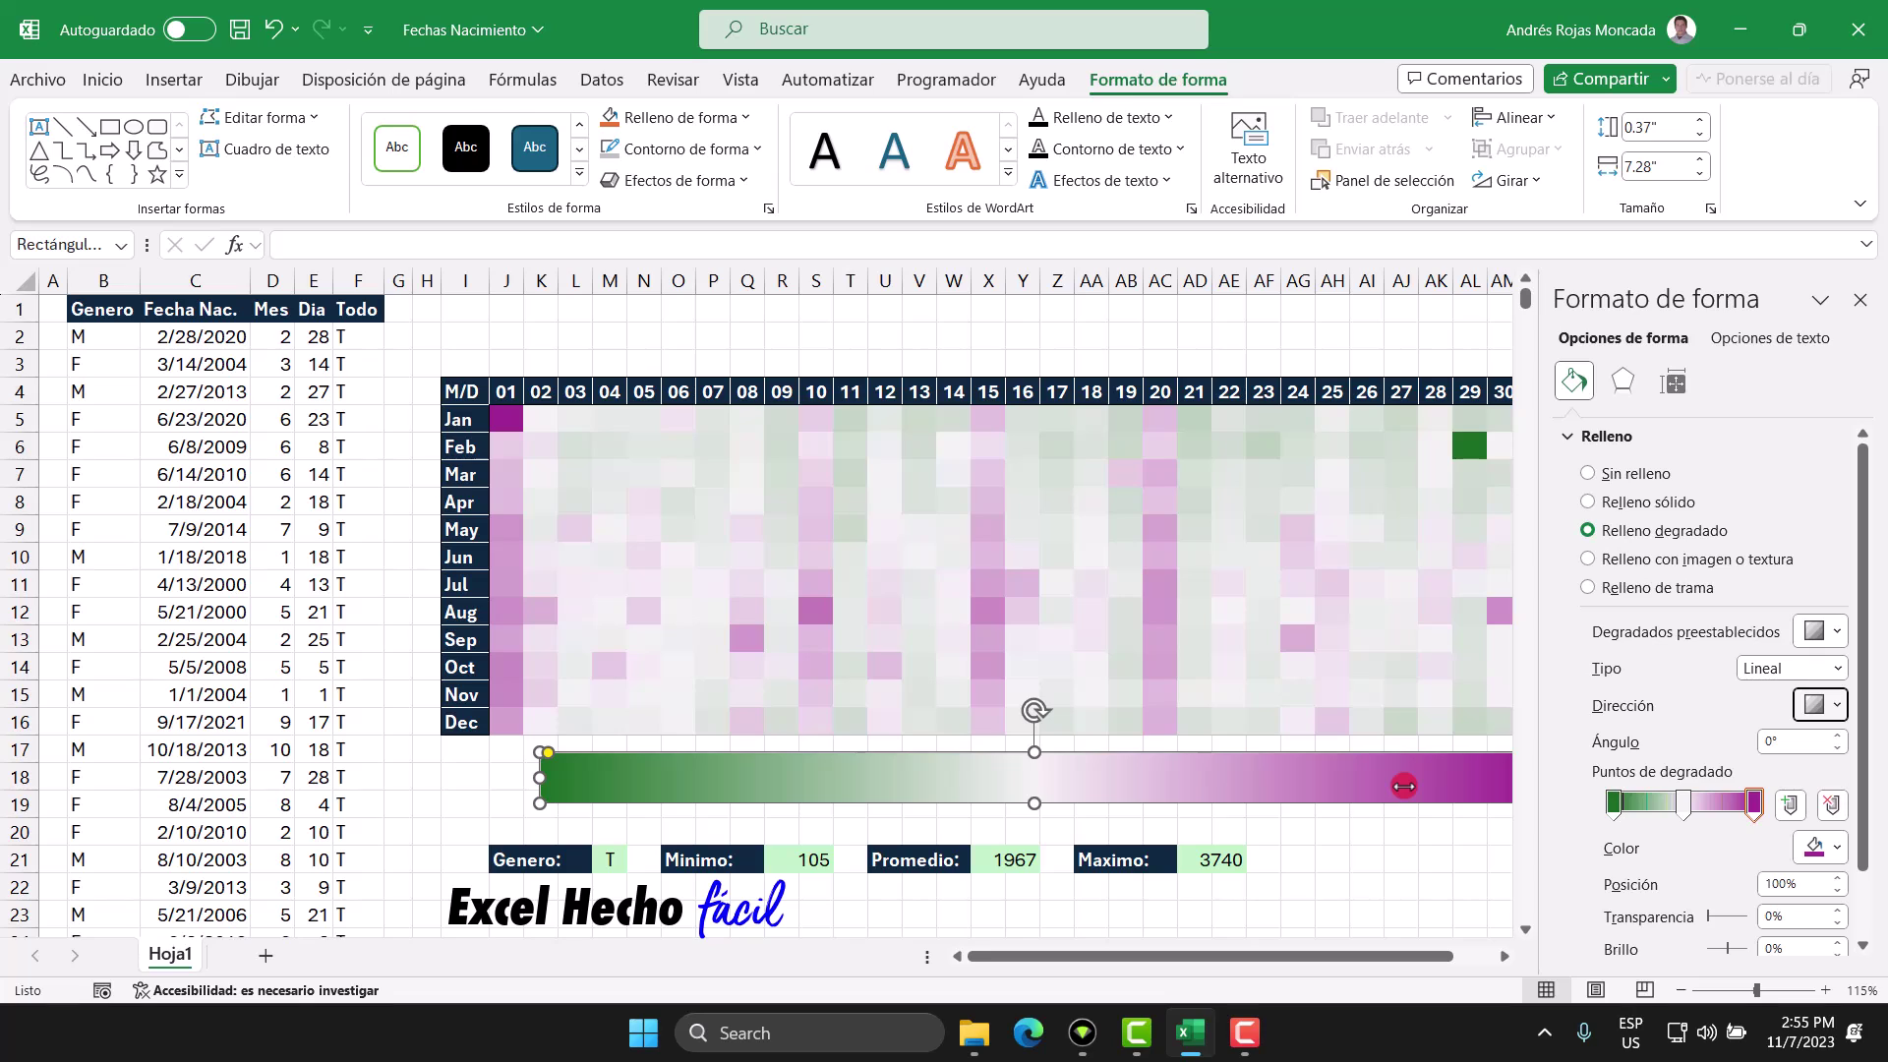
{"action": "left_click", "coordinate": [1859, 300]}
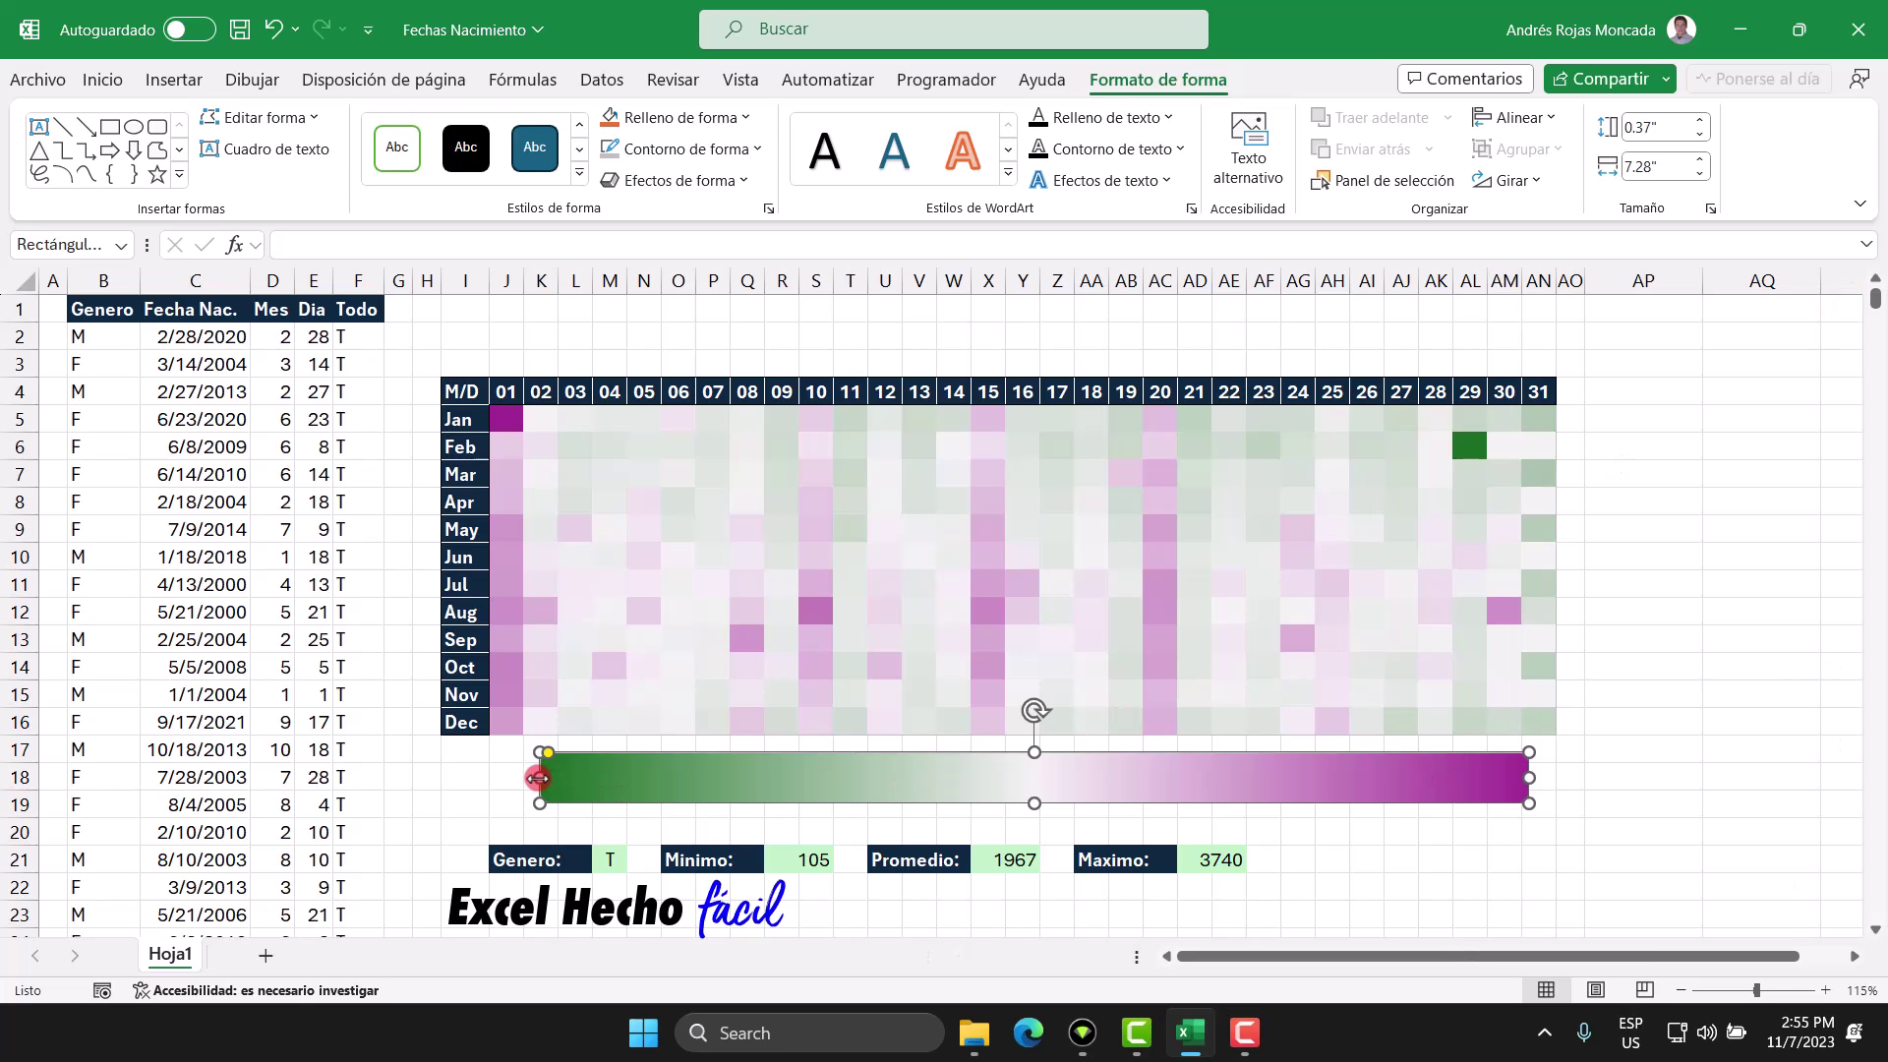
Resize the gradient bar below the heat map to about 7.36" wide and 0.2" high
{"action": "left_click_drag", "start_coordinate": [538, 778], "coordinate": [522, 777]}
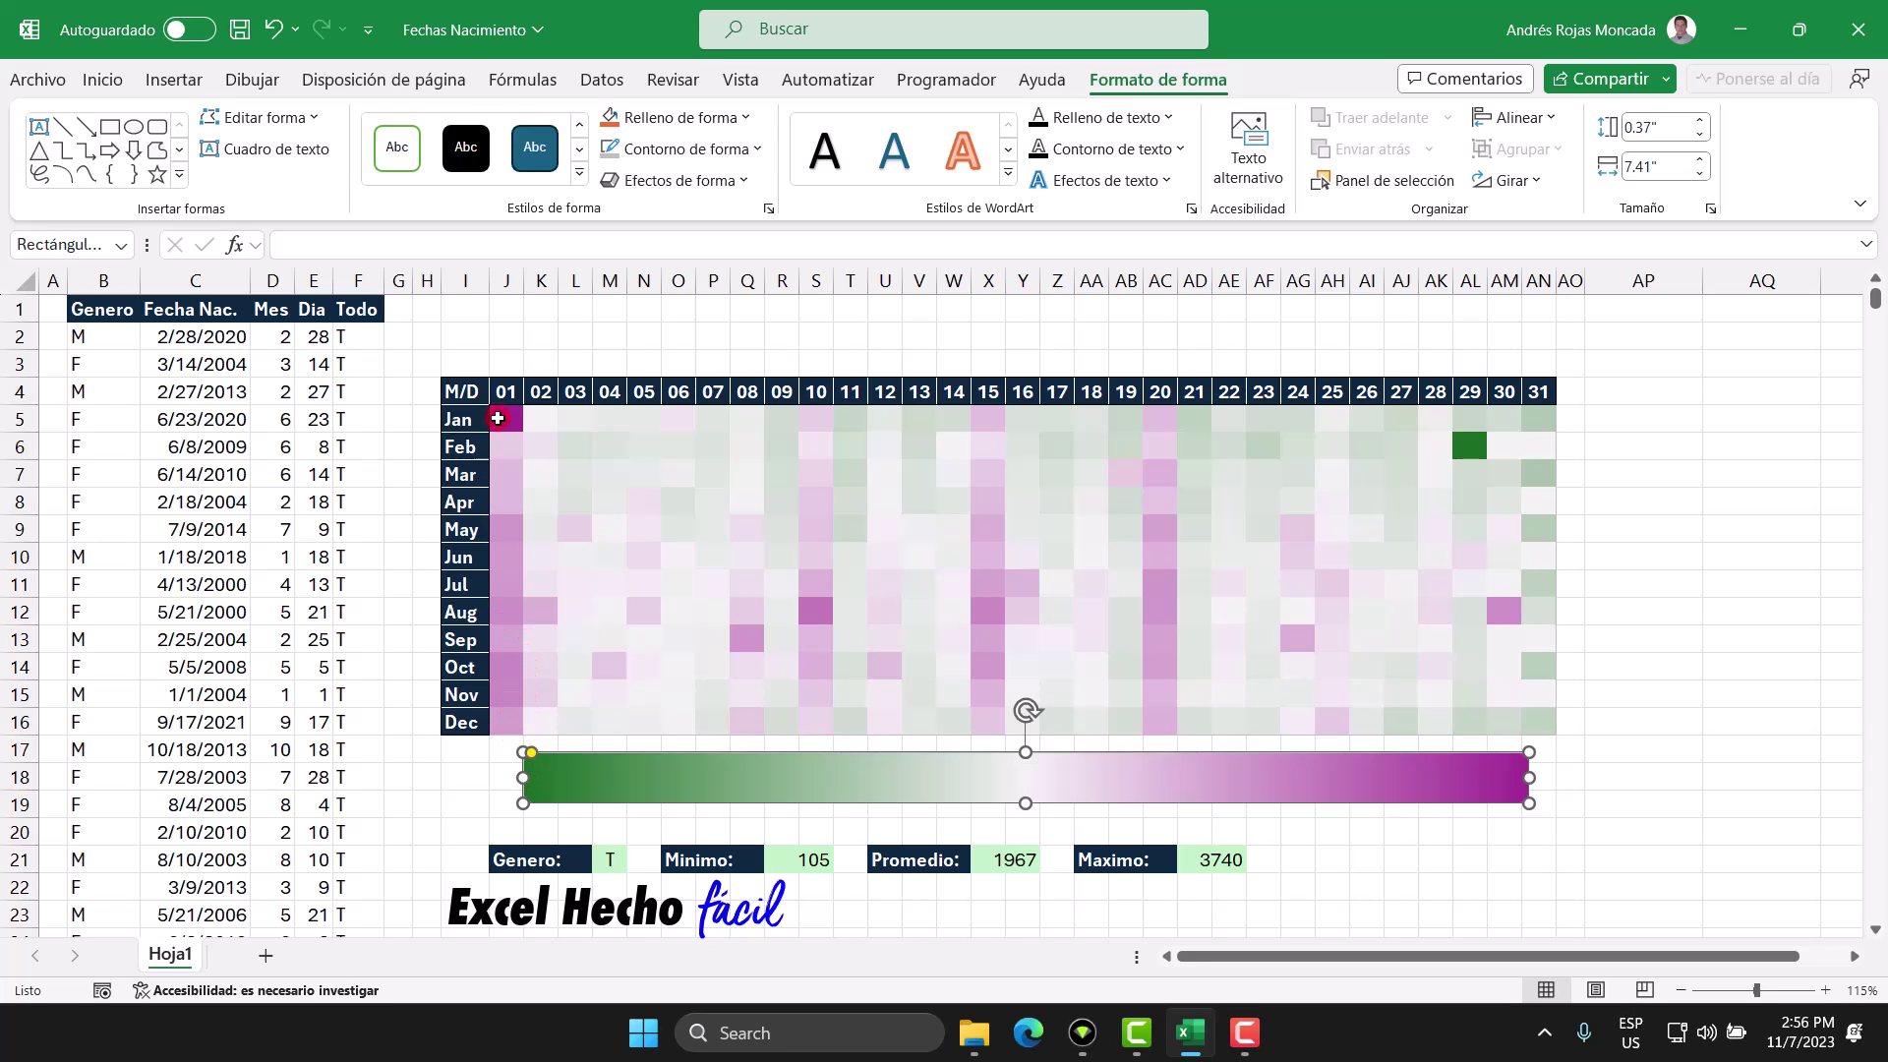
{"action": "mouse_move", "coordinate": [1529, 777]}
{"action": "left_mouse_down"}
{"action": "mouse_move", "coordinate": [1494, 772]}
{"action": "mouse_move", "coordinate": [1522, 776]}
{"action": "left_mouse_up"}
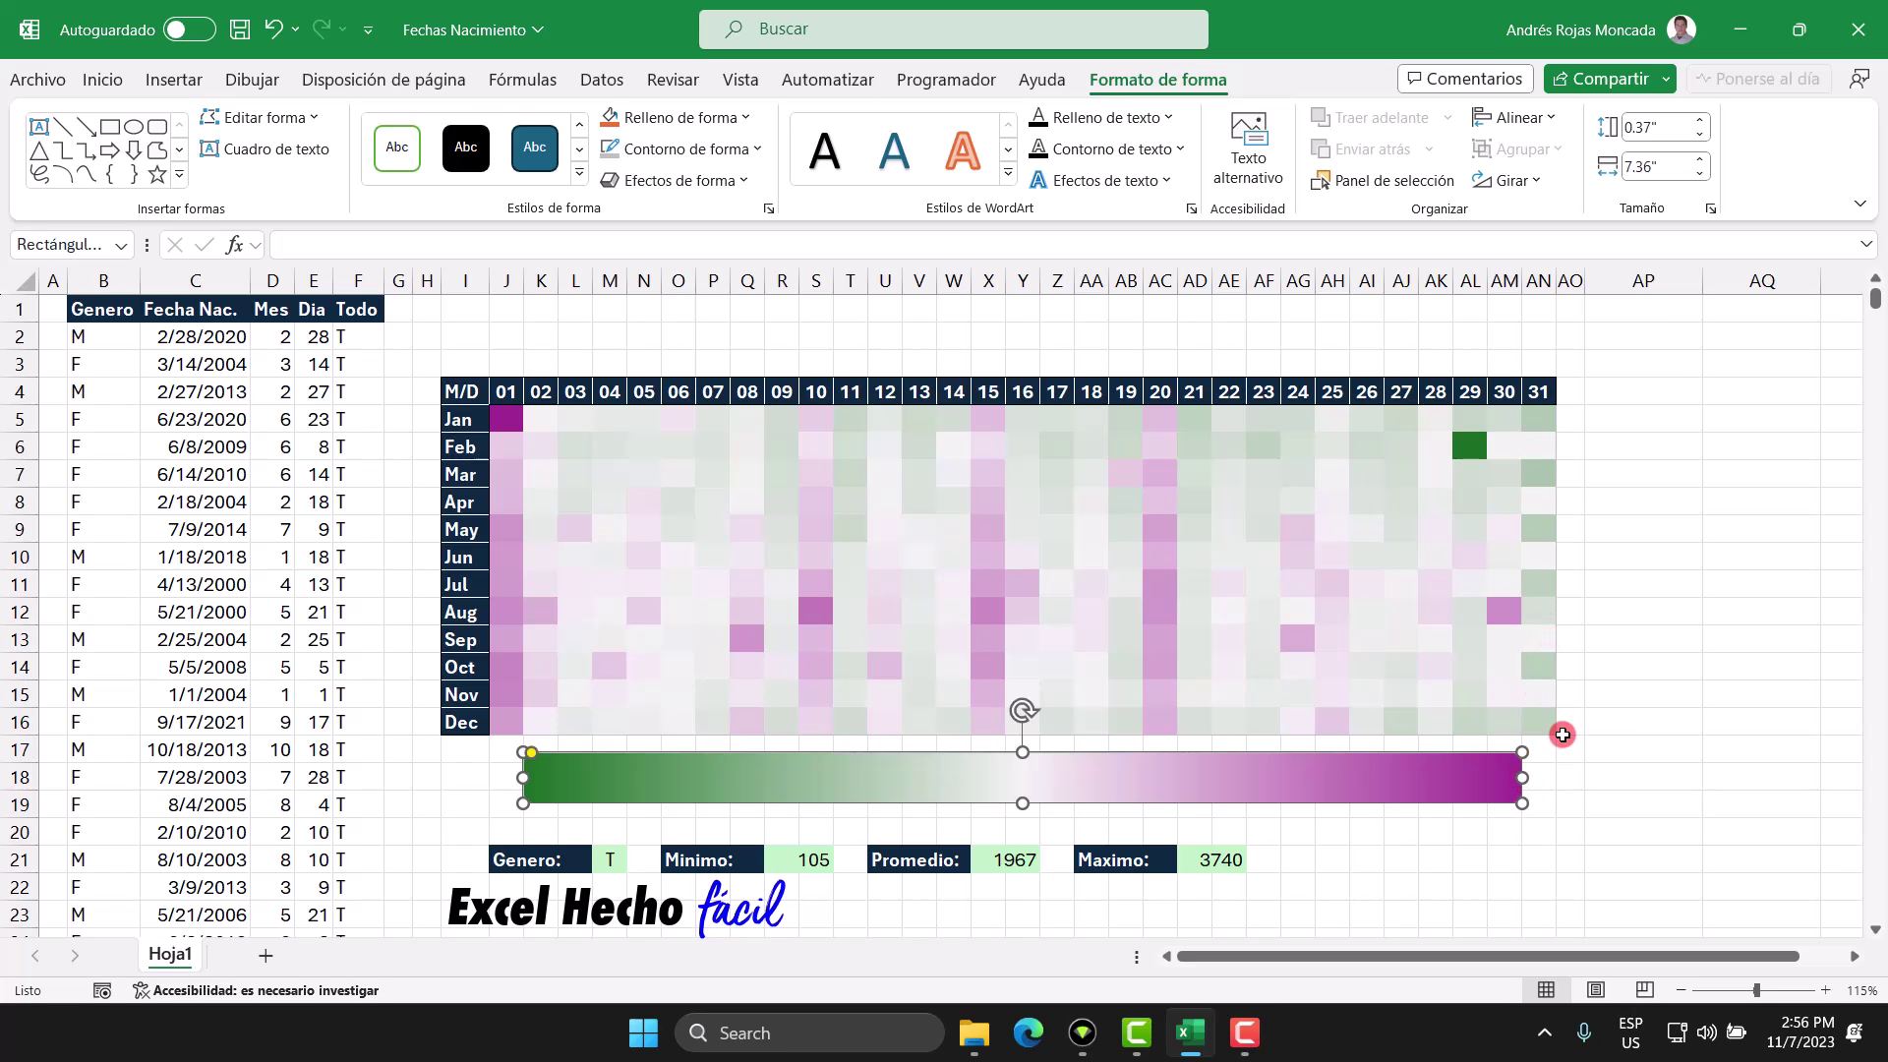
{"action": "left_click_drag", "start_coordinate": [1022, 755], "coordinate": [1019, 767]}
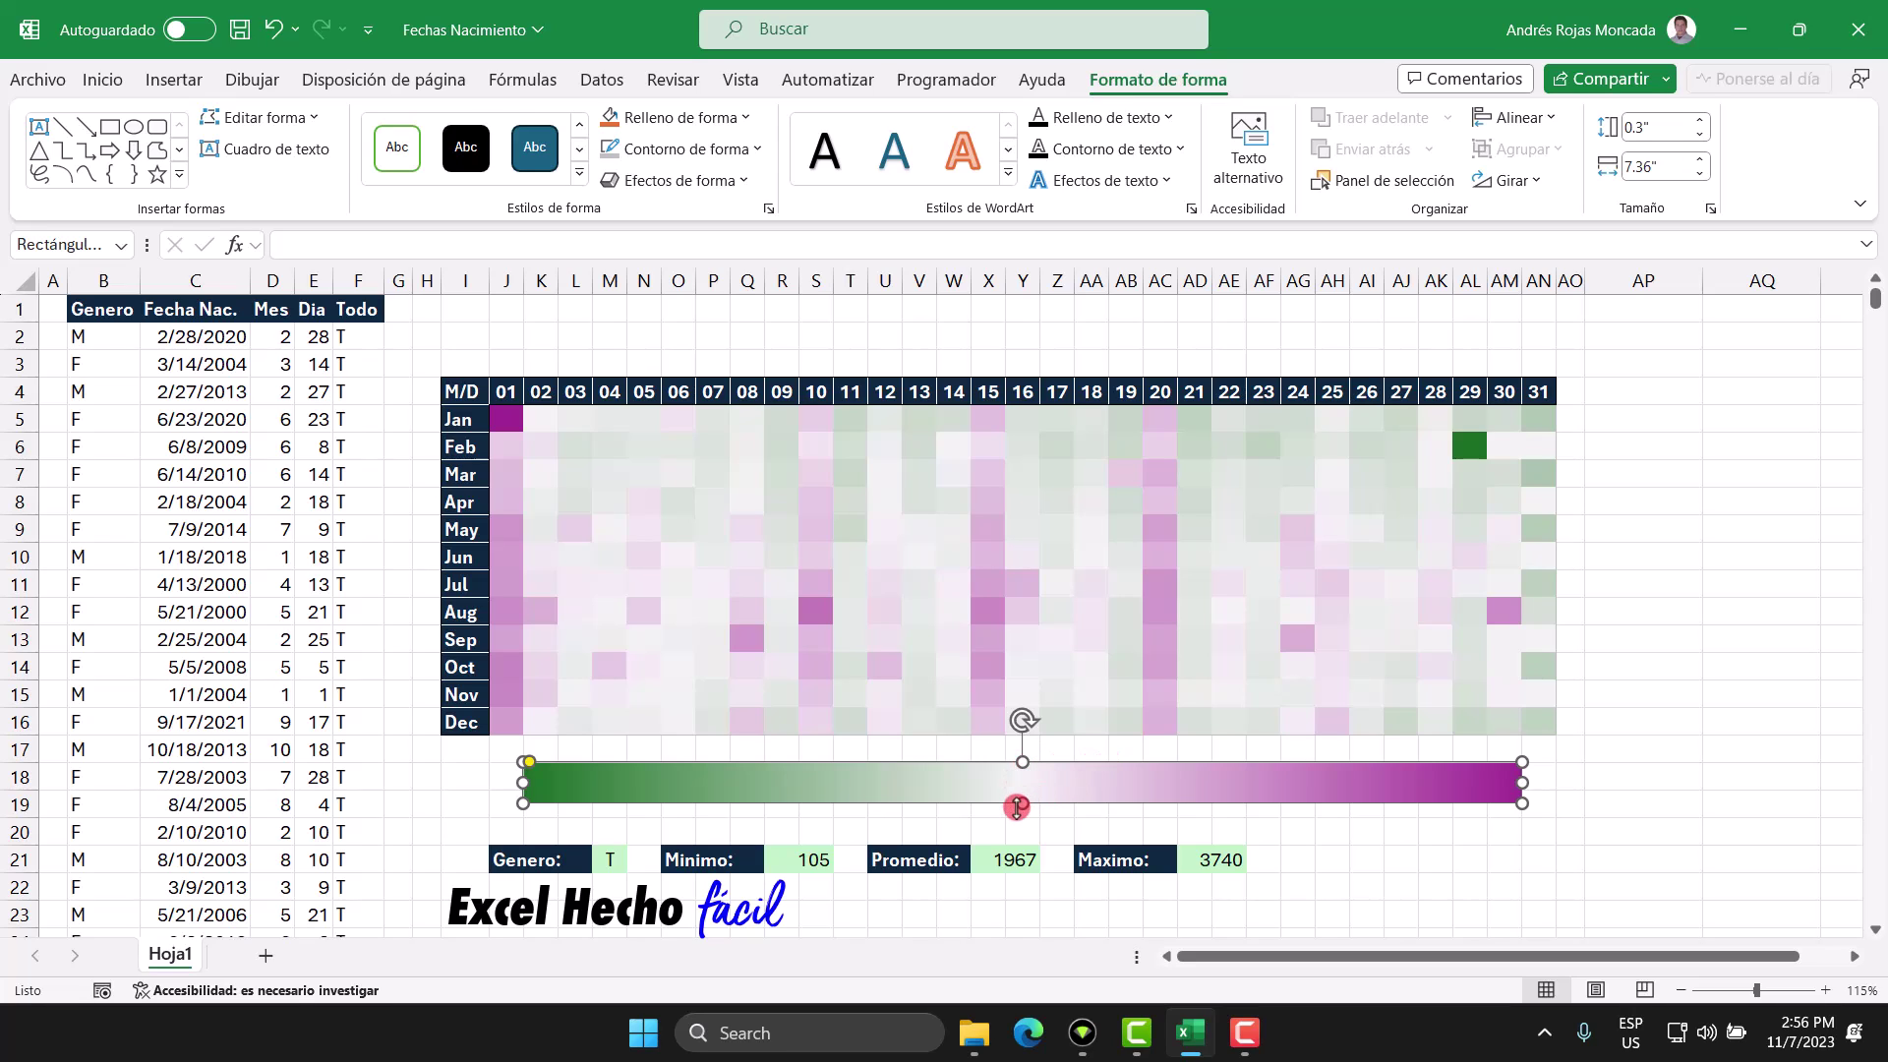
{"action": "left_click_drag", "start_coordinate": [1020, 808], "coordinate": [1023, 792]}
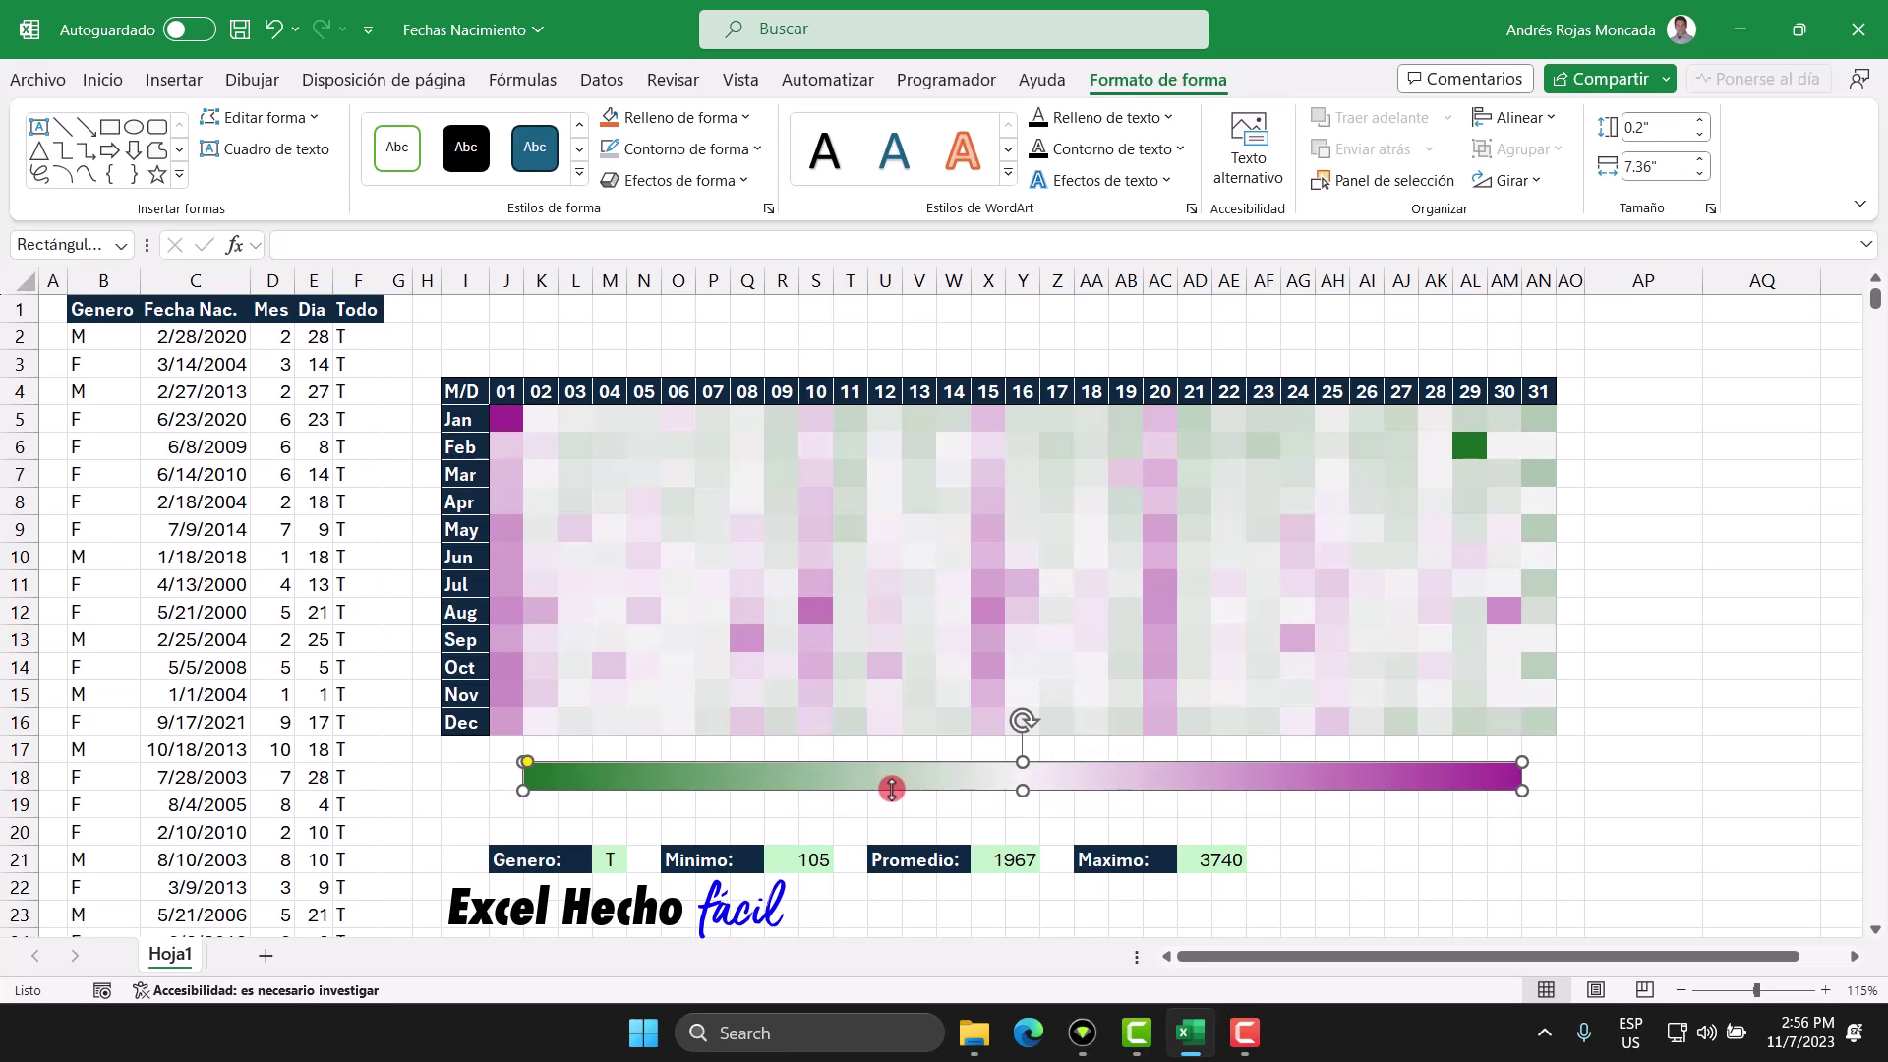
{"action": "key", "text": "Escape"}
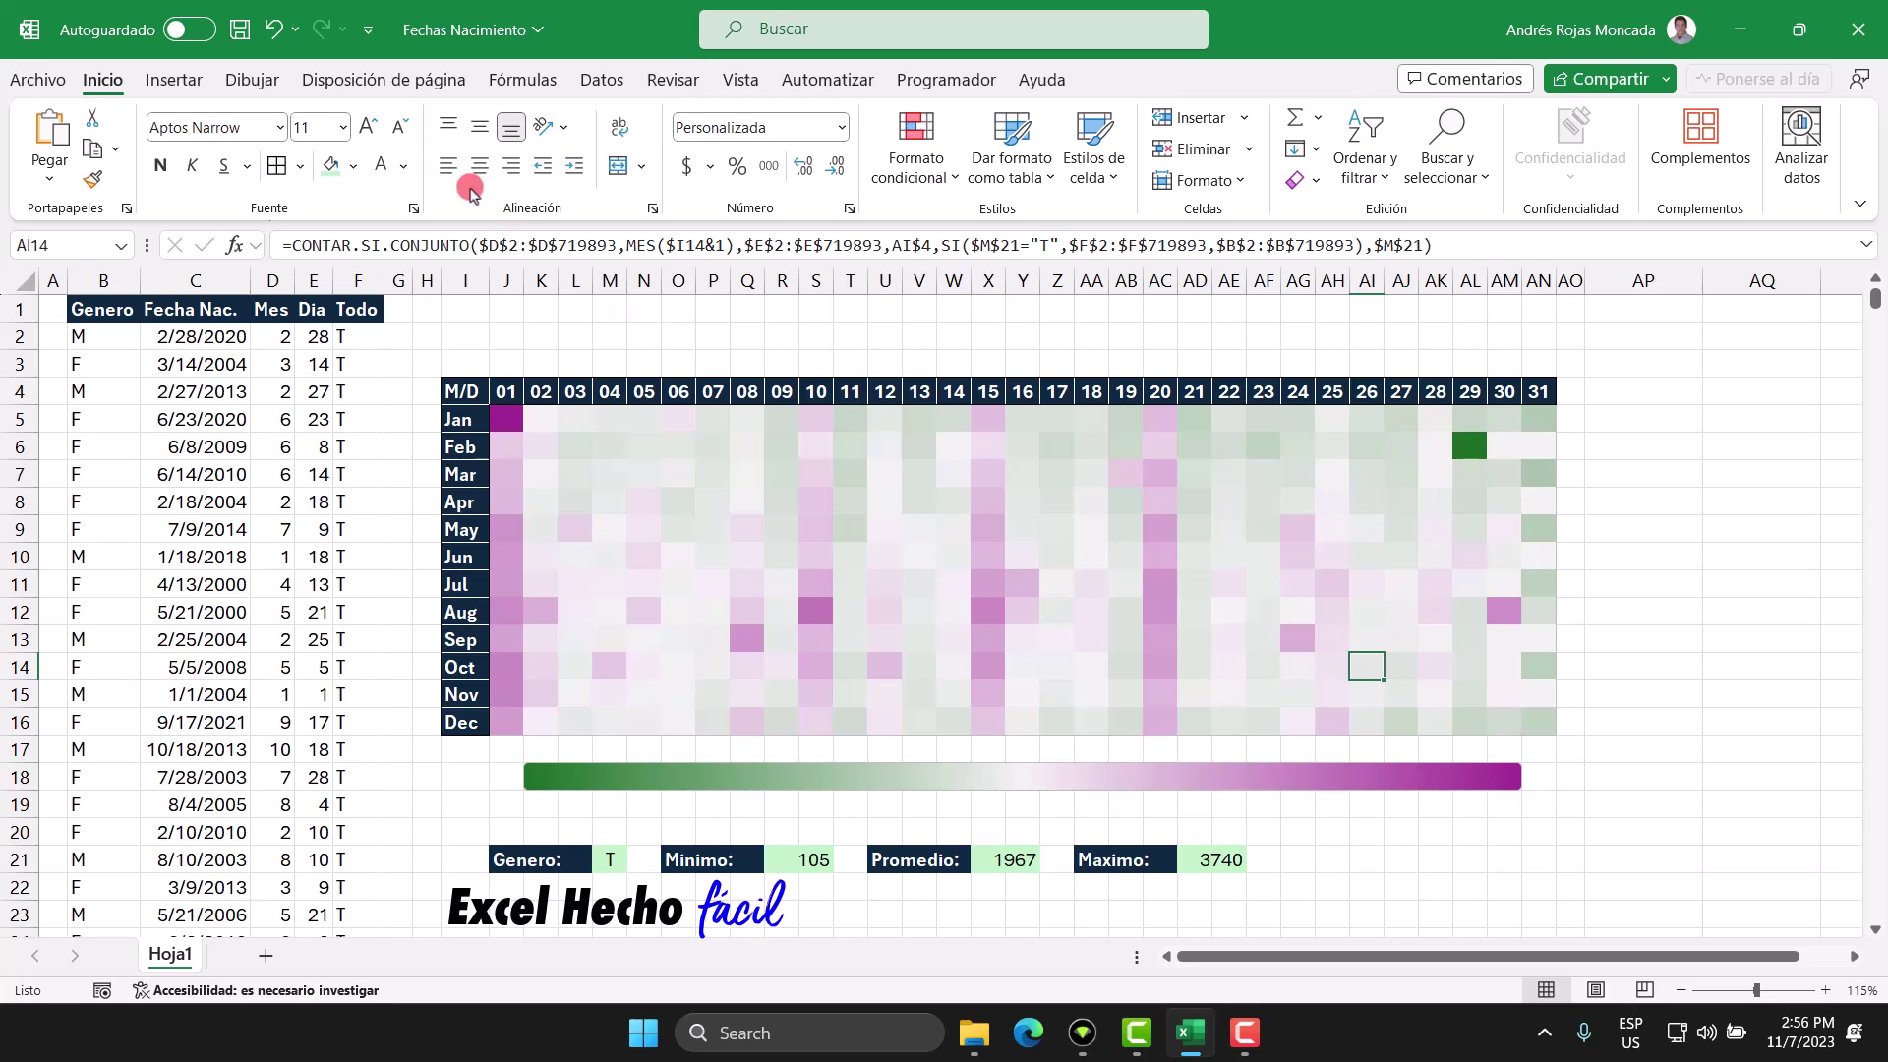
Insert a text box about 3.93" wide above the heat map with the left-aligned text "Menos Frecuente"
{"action": "left_click", "coordinate": [175, 83]}
{"action": "left_click", "coordinate": [339, 162]}
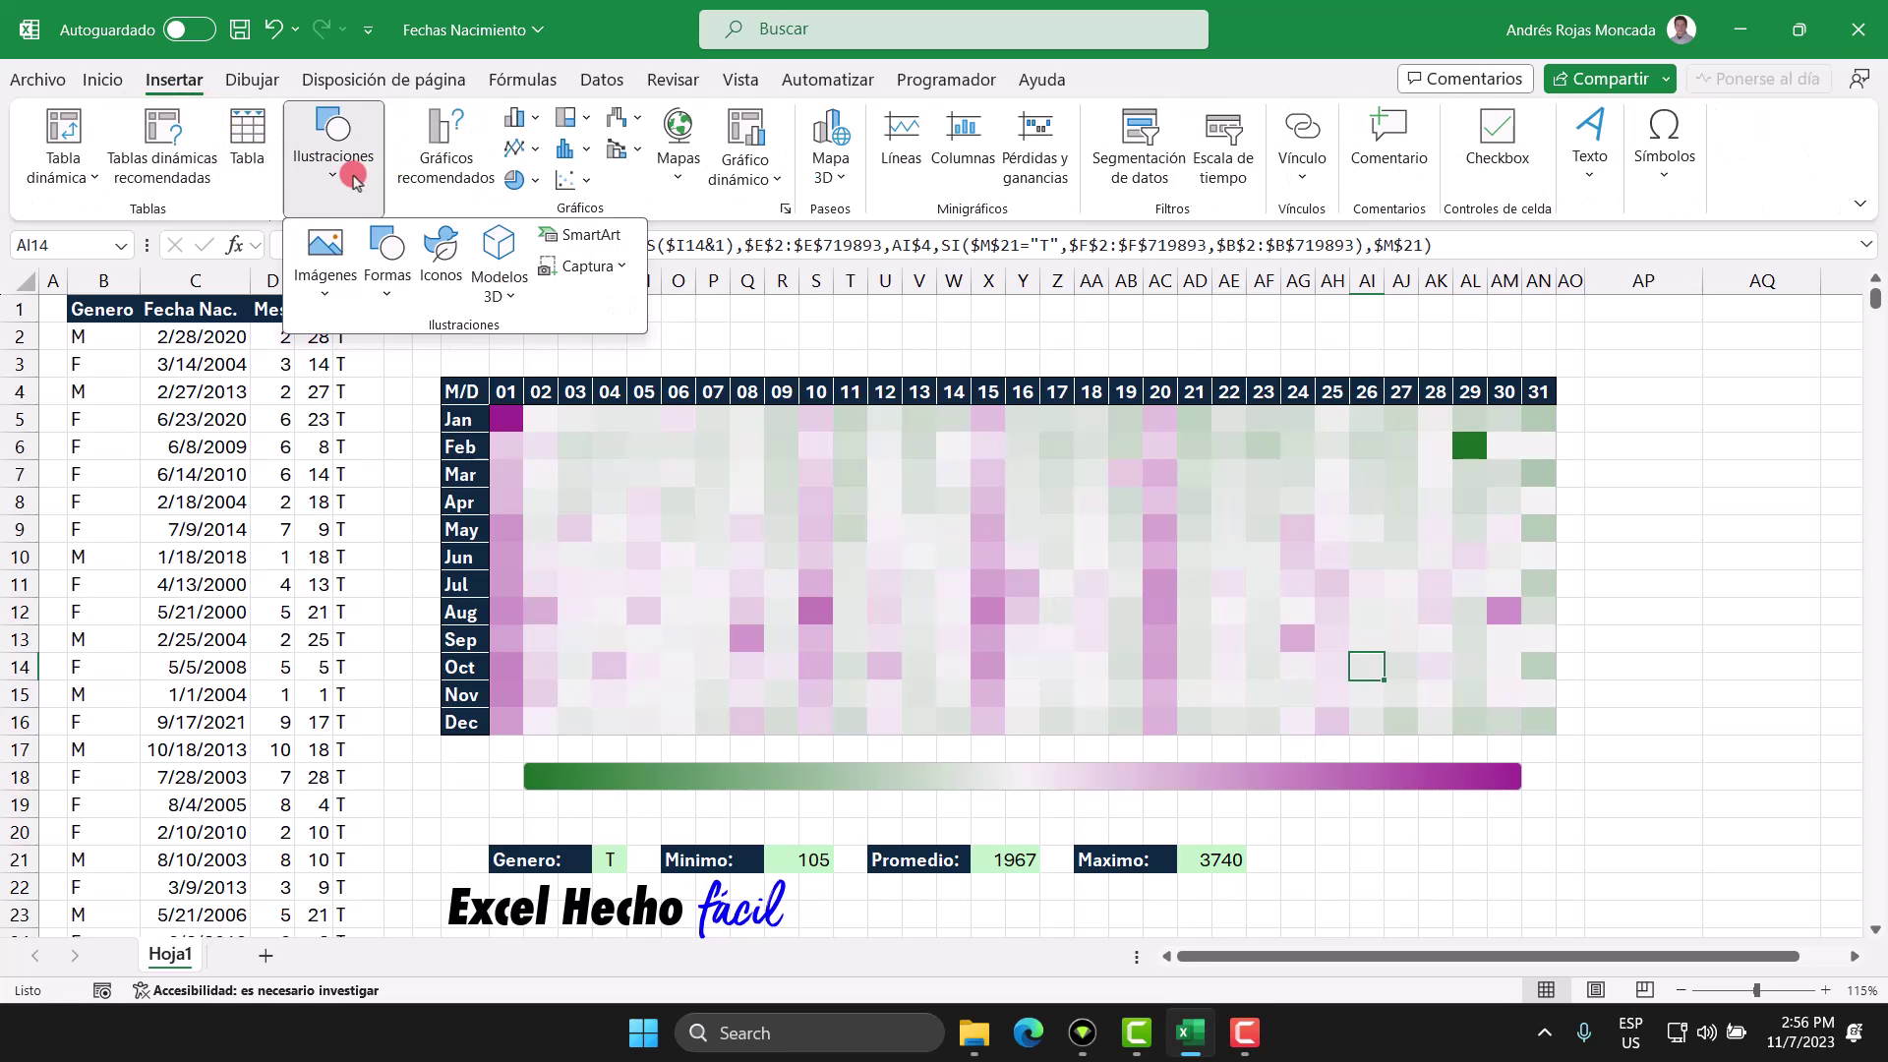
{"action": "left_click", "coordinate": [386, 267]}
{"action": "left_click", "coordinate": [376, 366]}
{"action": "left_click_drag", "start_coordinate": [528, 325], "coordinate": [1062, 400]}
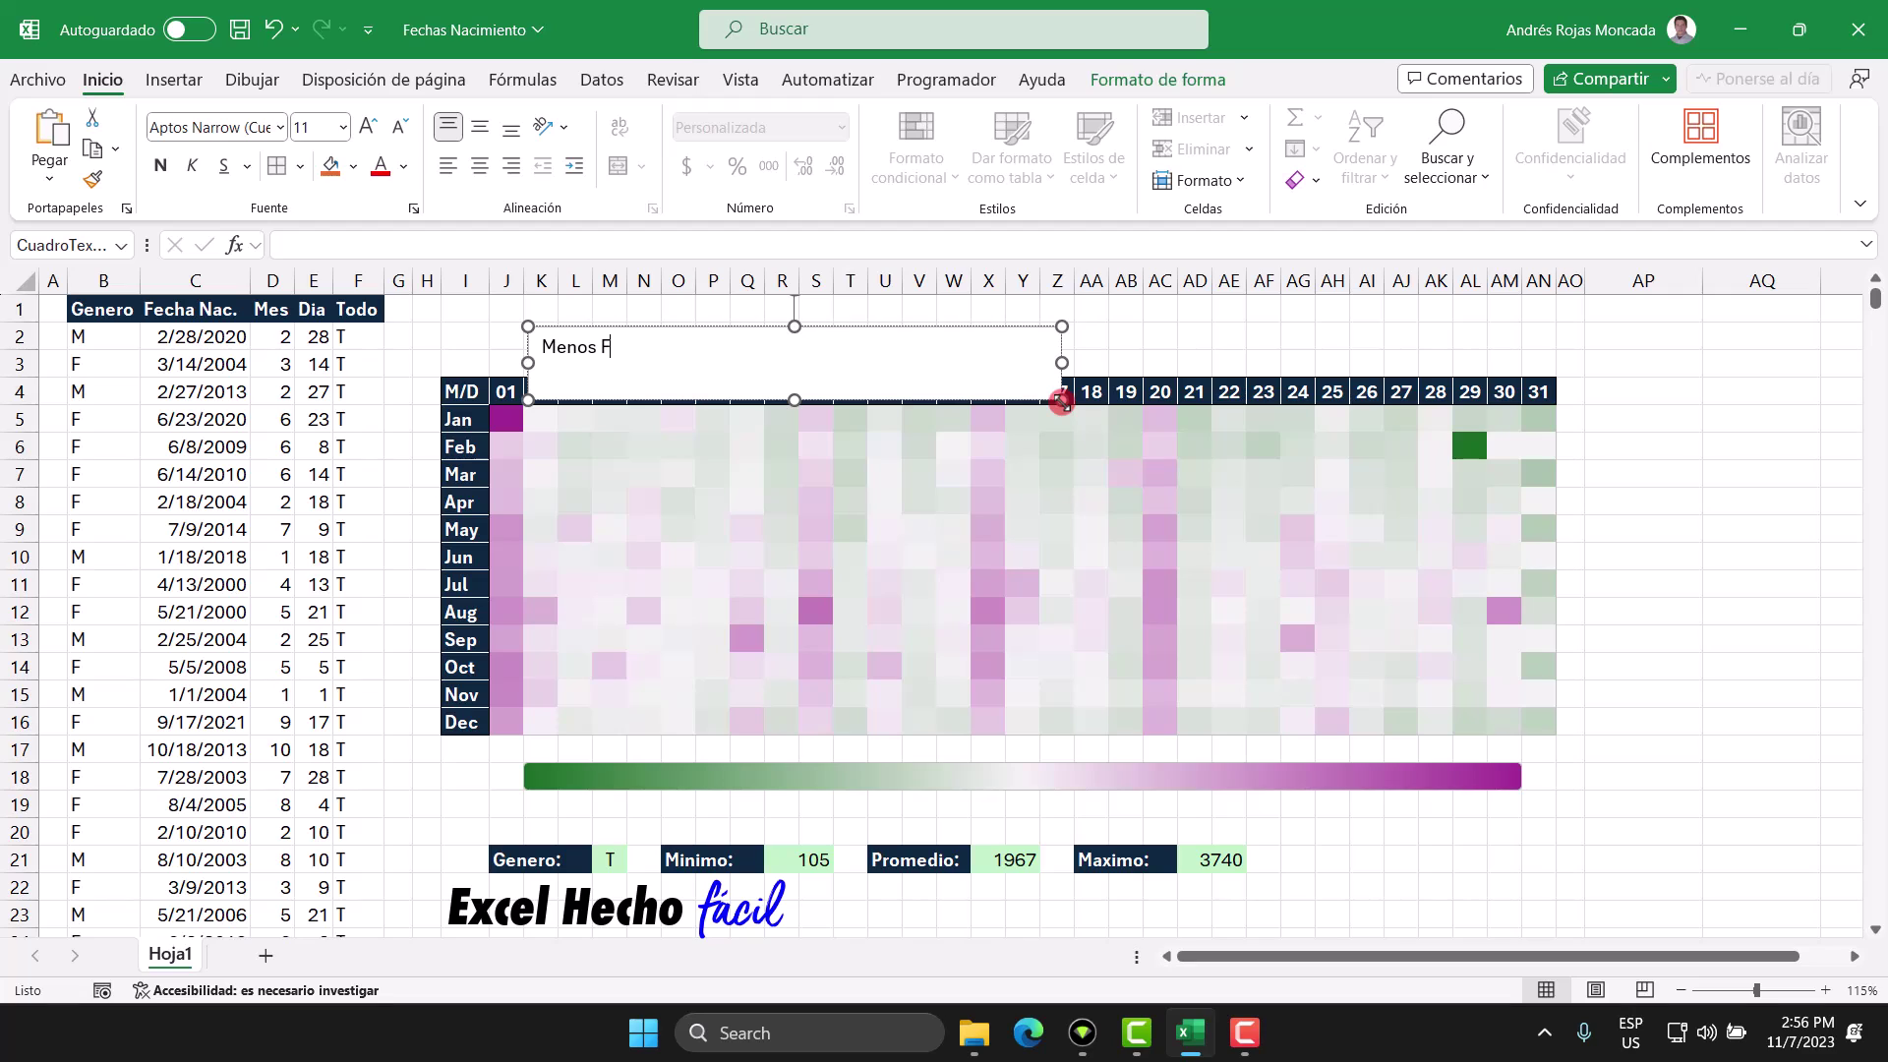
{"action": "key", "text": "Escape"}
{"action": "left_click", "coordinate": [446, 165]}
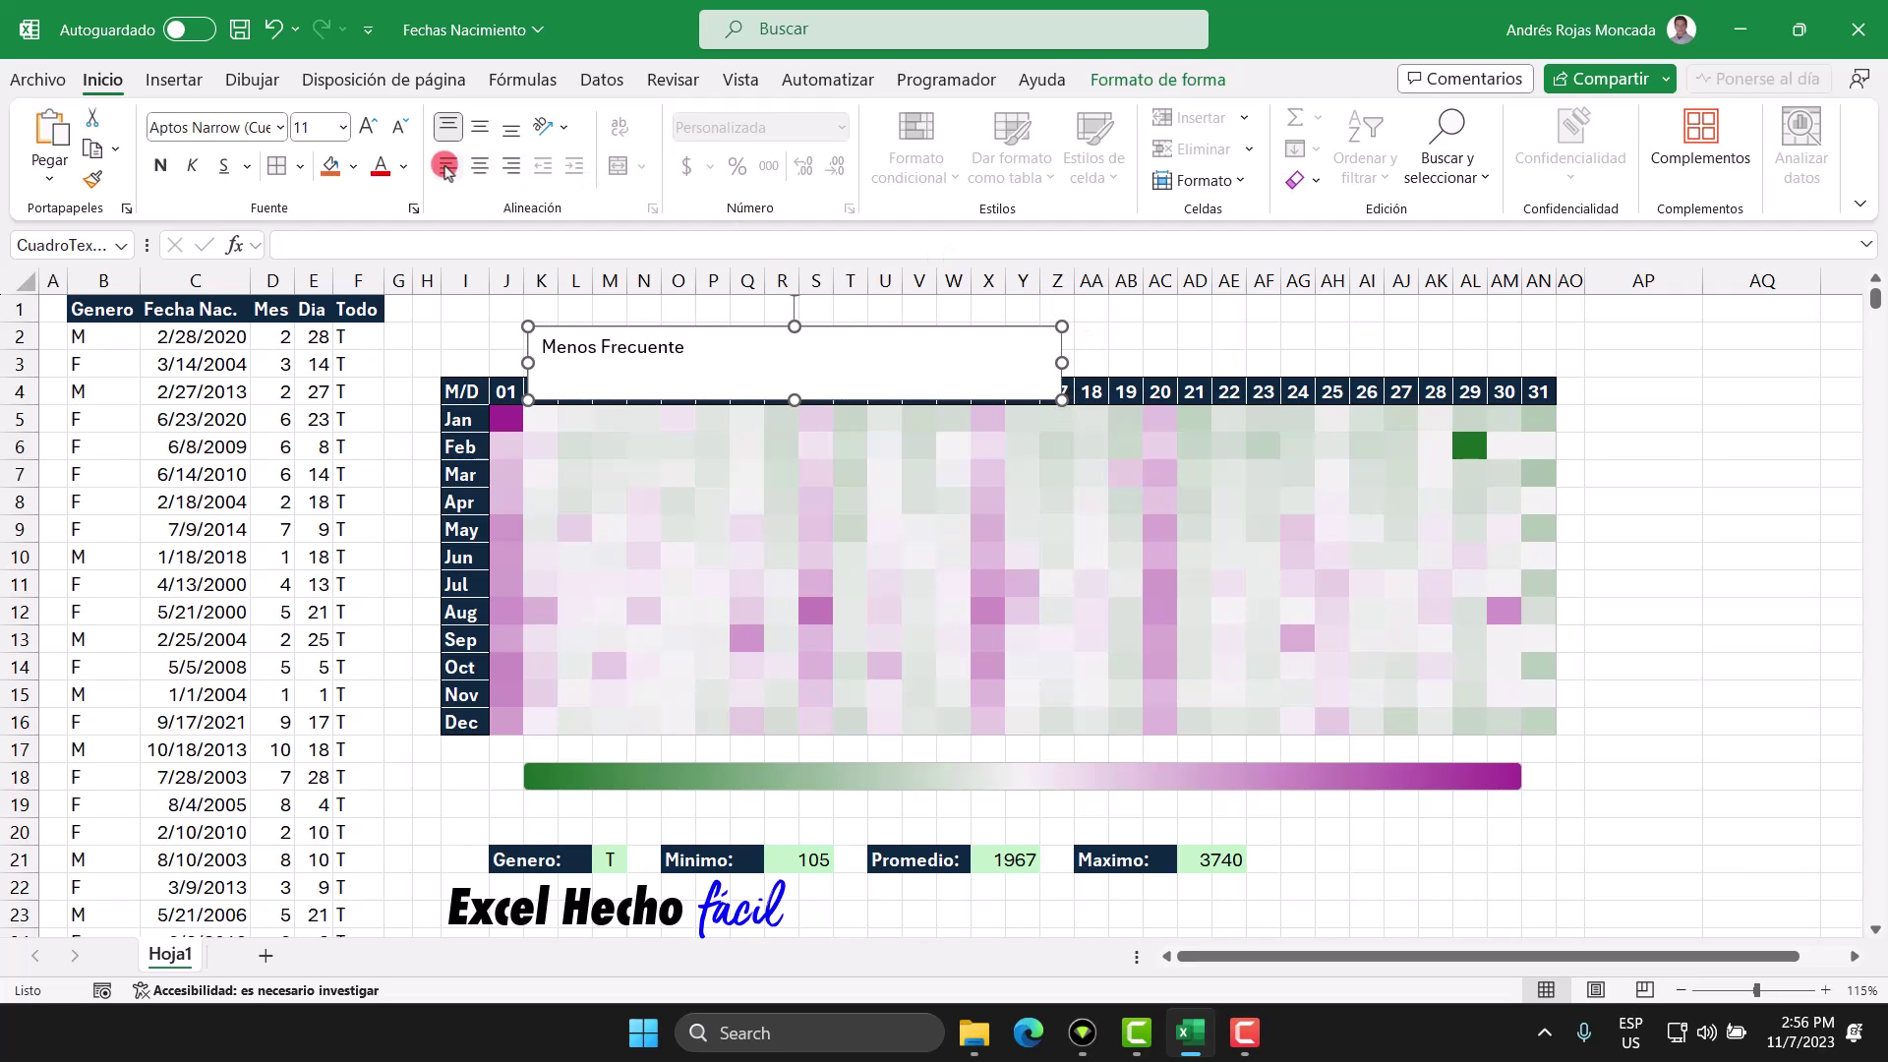
Set the "Menos Frecuente" text box's height to 0.3" and centre its text vertically
{"action": "left_click", "coordinate": [796, 412]}
{"action": "left_click_drag", "start_coordinate": [794, 401], "coordinate": [797, 371]}
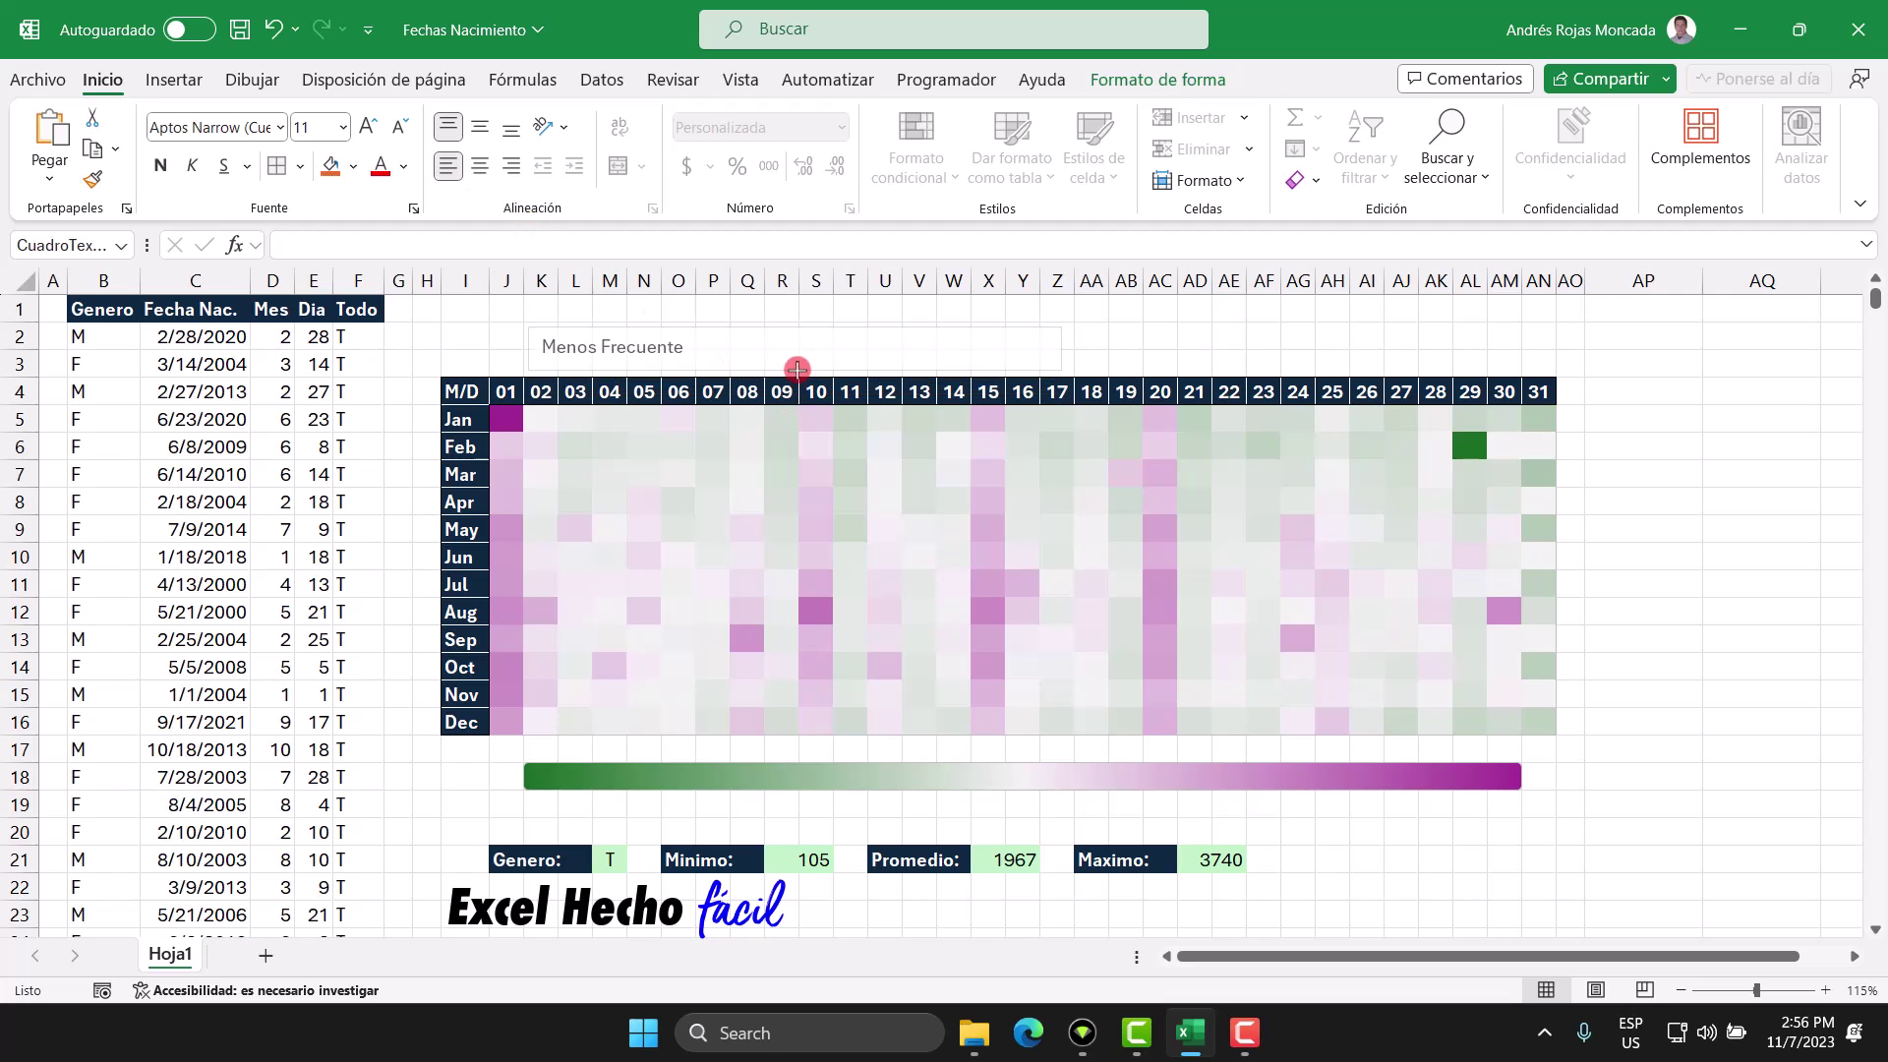
{"action": "left_click", "coordinate": [1126, 80]}
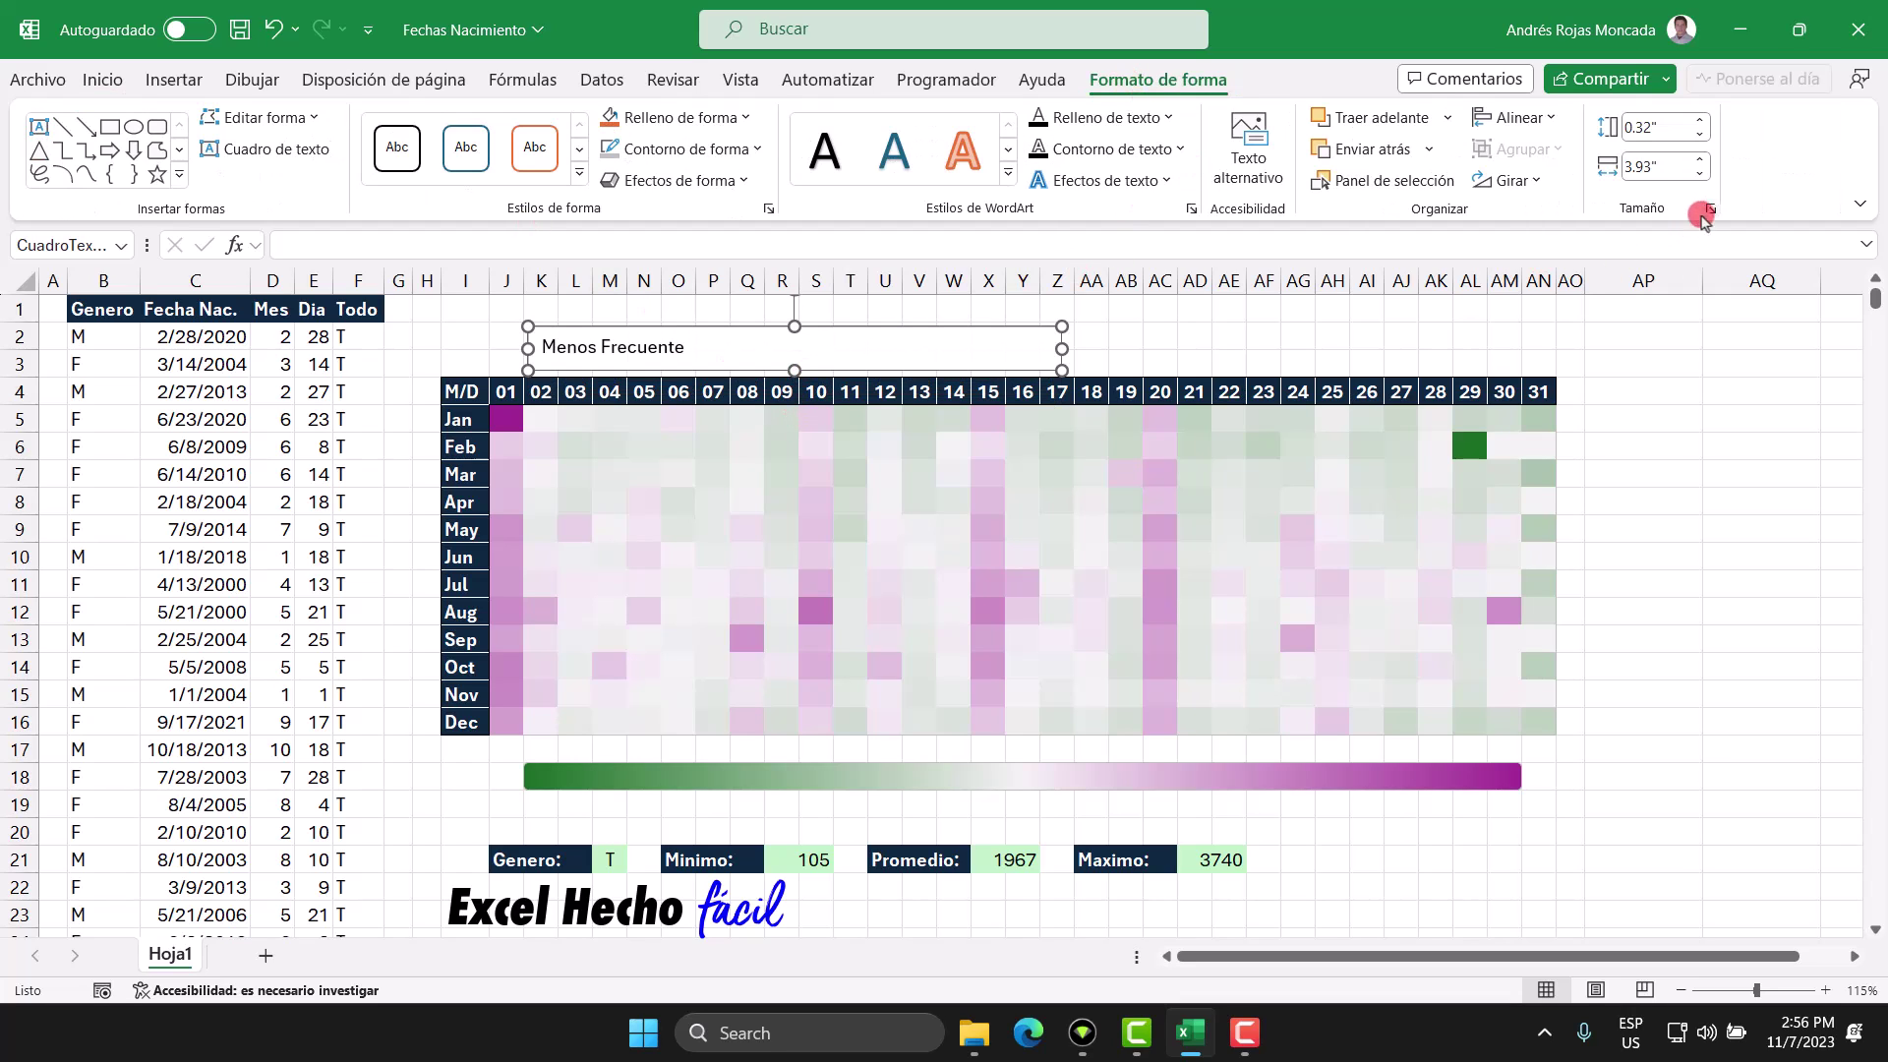
{"action": "left_click", "coordinate": [1700, 136]}
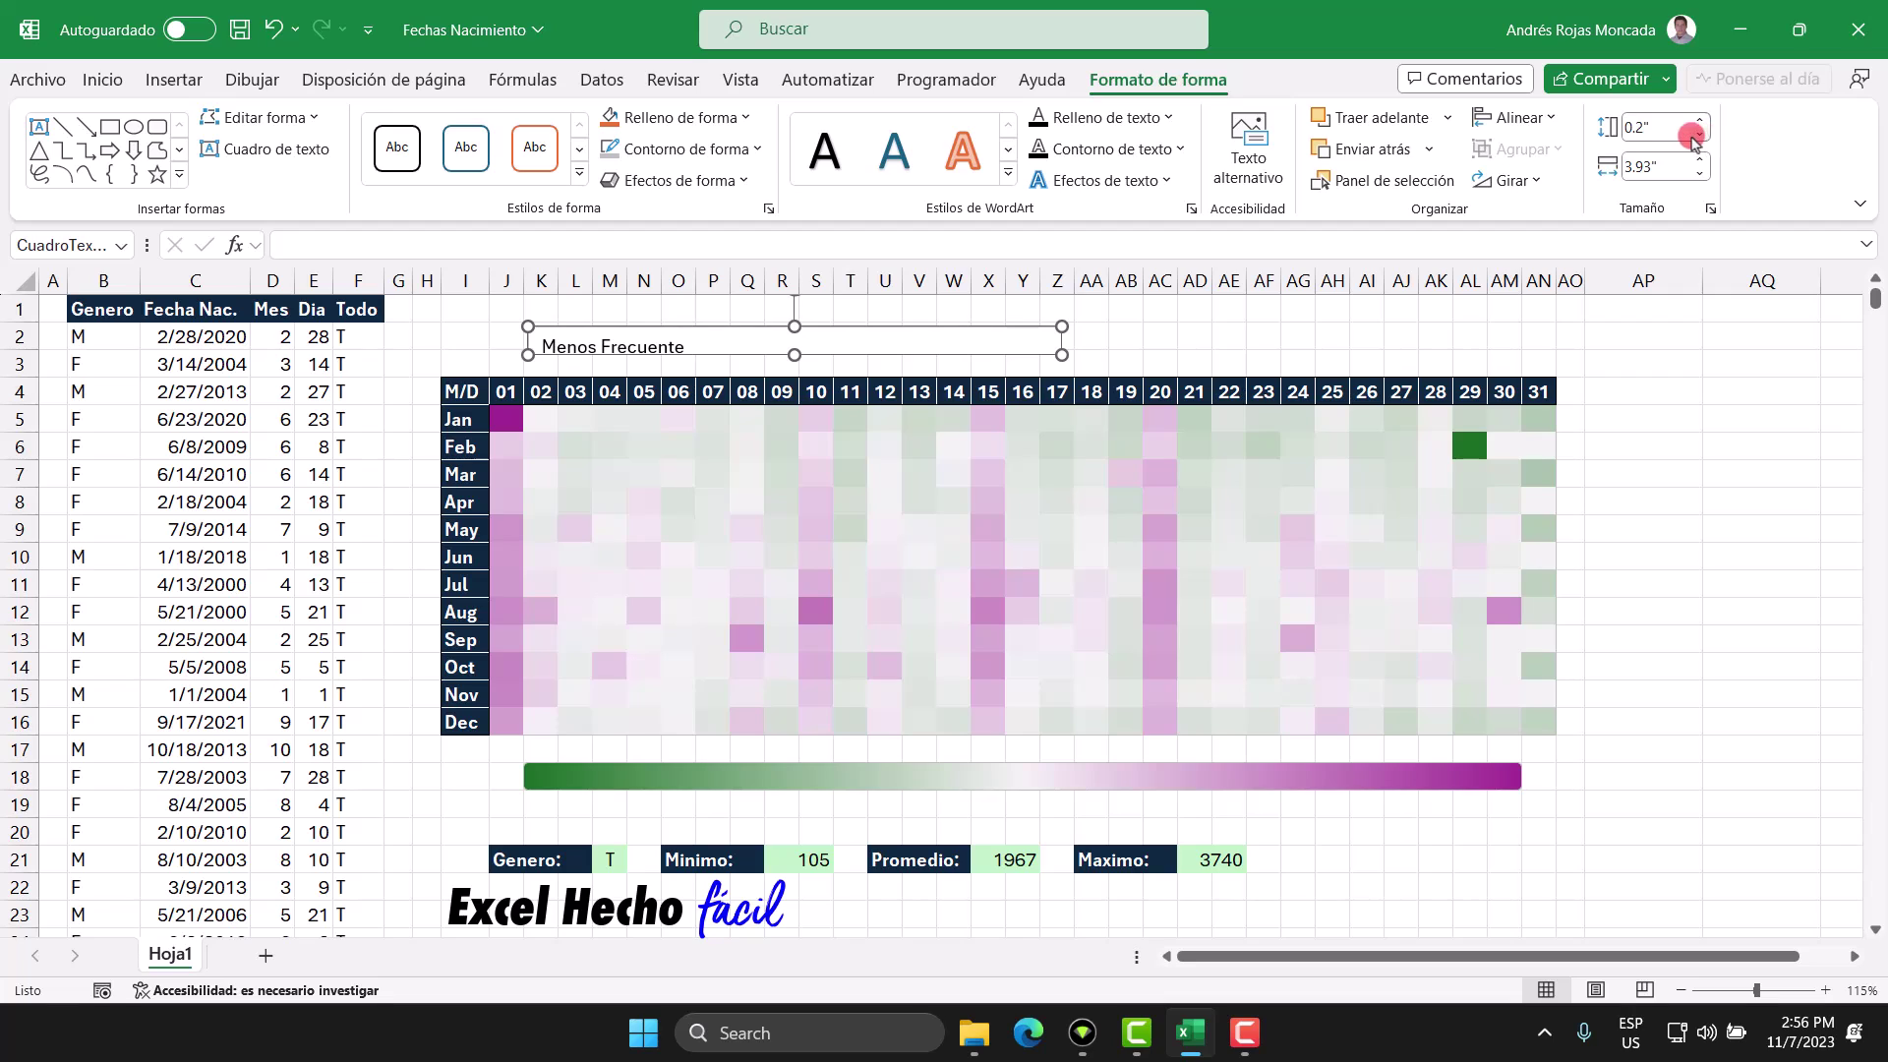
{"action": "left_click", "coordinate": [1700, 119]}
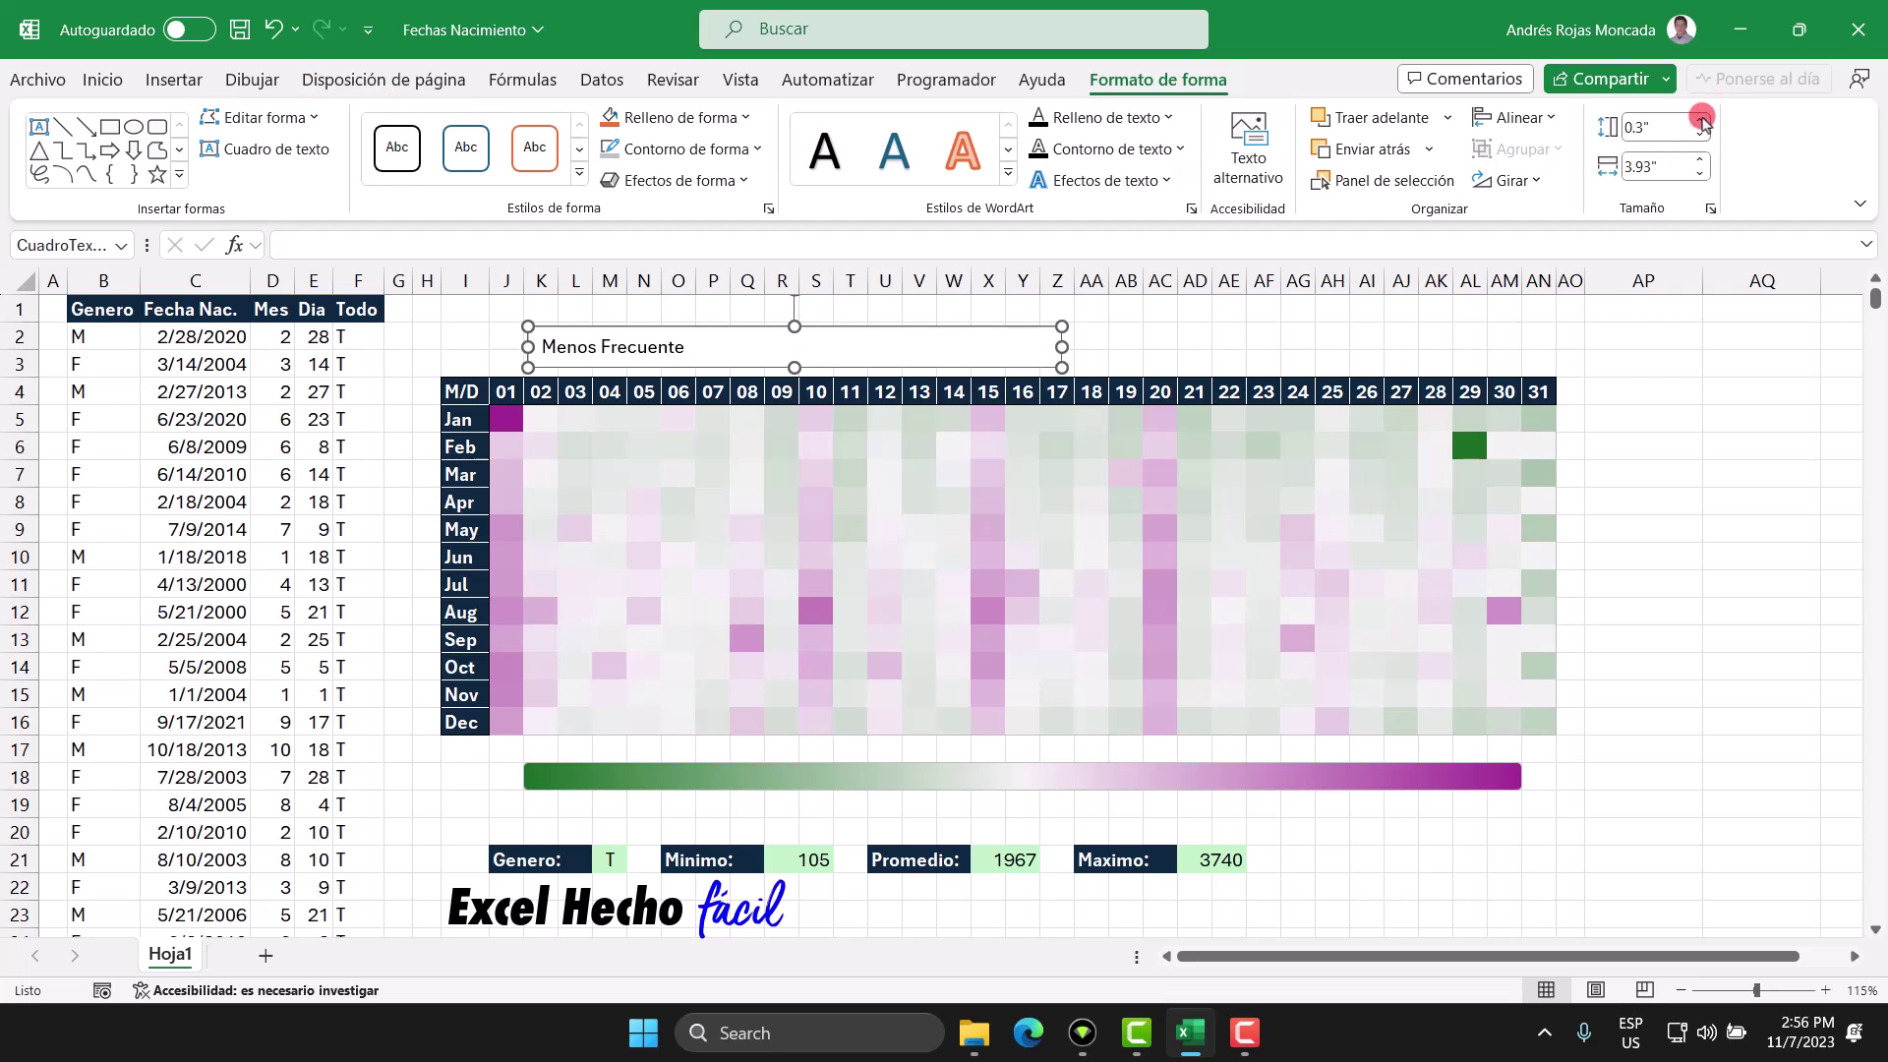
{"action": "left_click", "coordinate": [99, 93]}
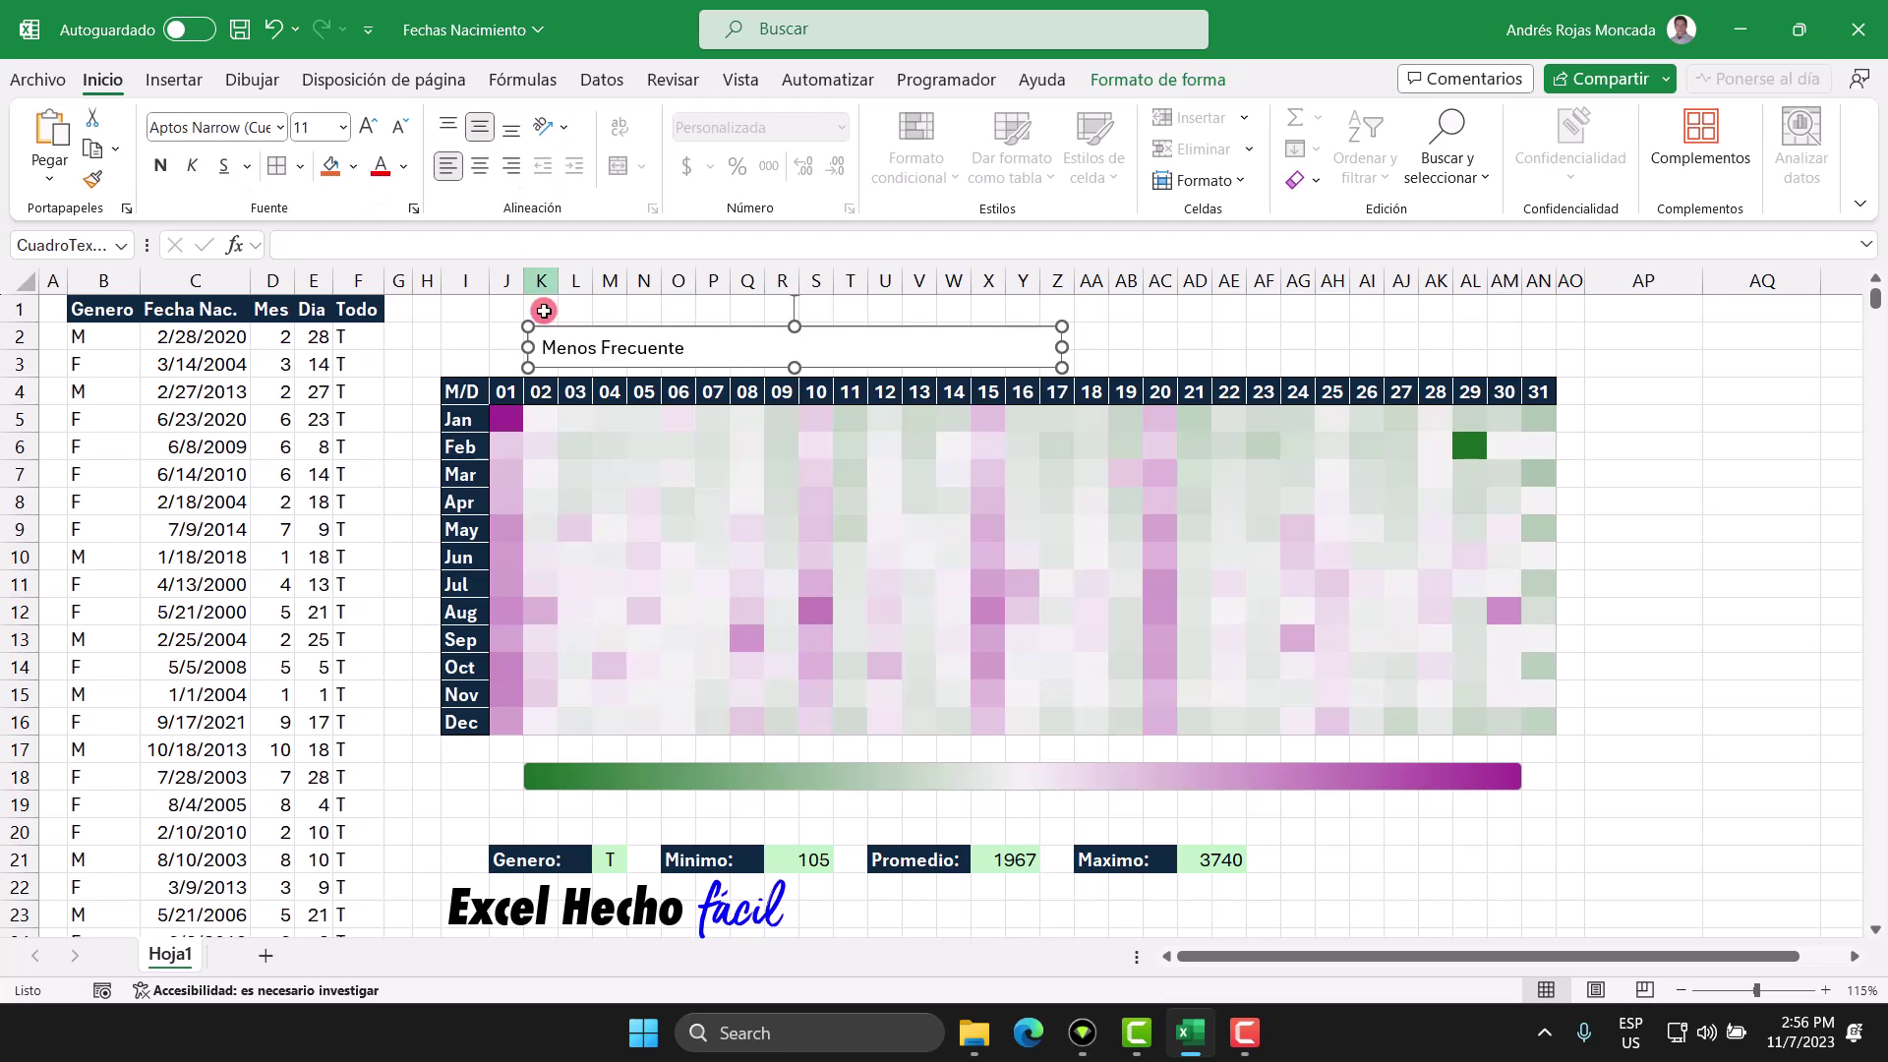
Remove the outline and fill from the "Menos Frecuente" text box and narrow it to about 1.4"
{"action": "left_click", "coordinate": [1155, 80]}
{"action": "left_click", "coordinate": [714, 162]}
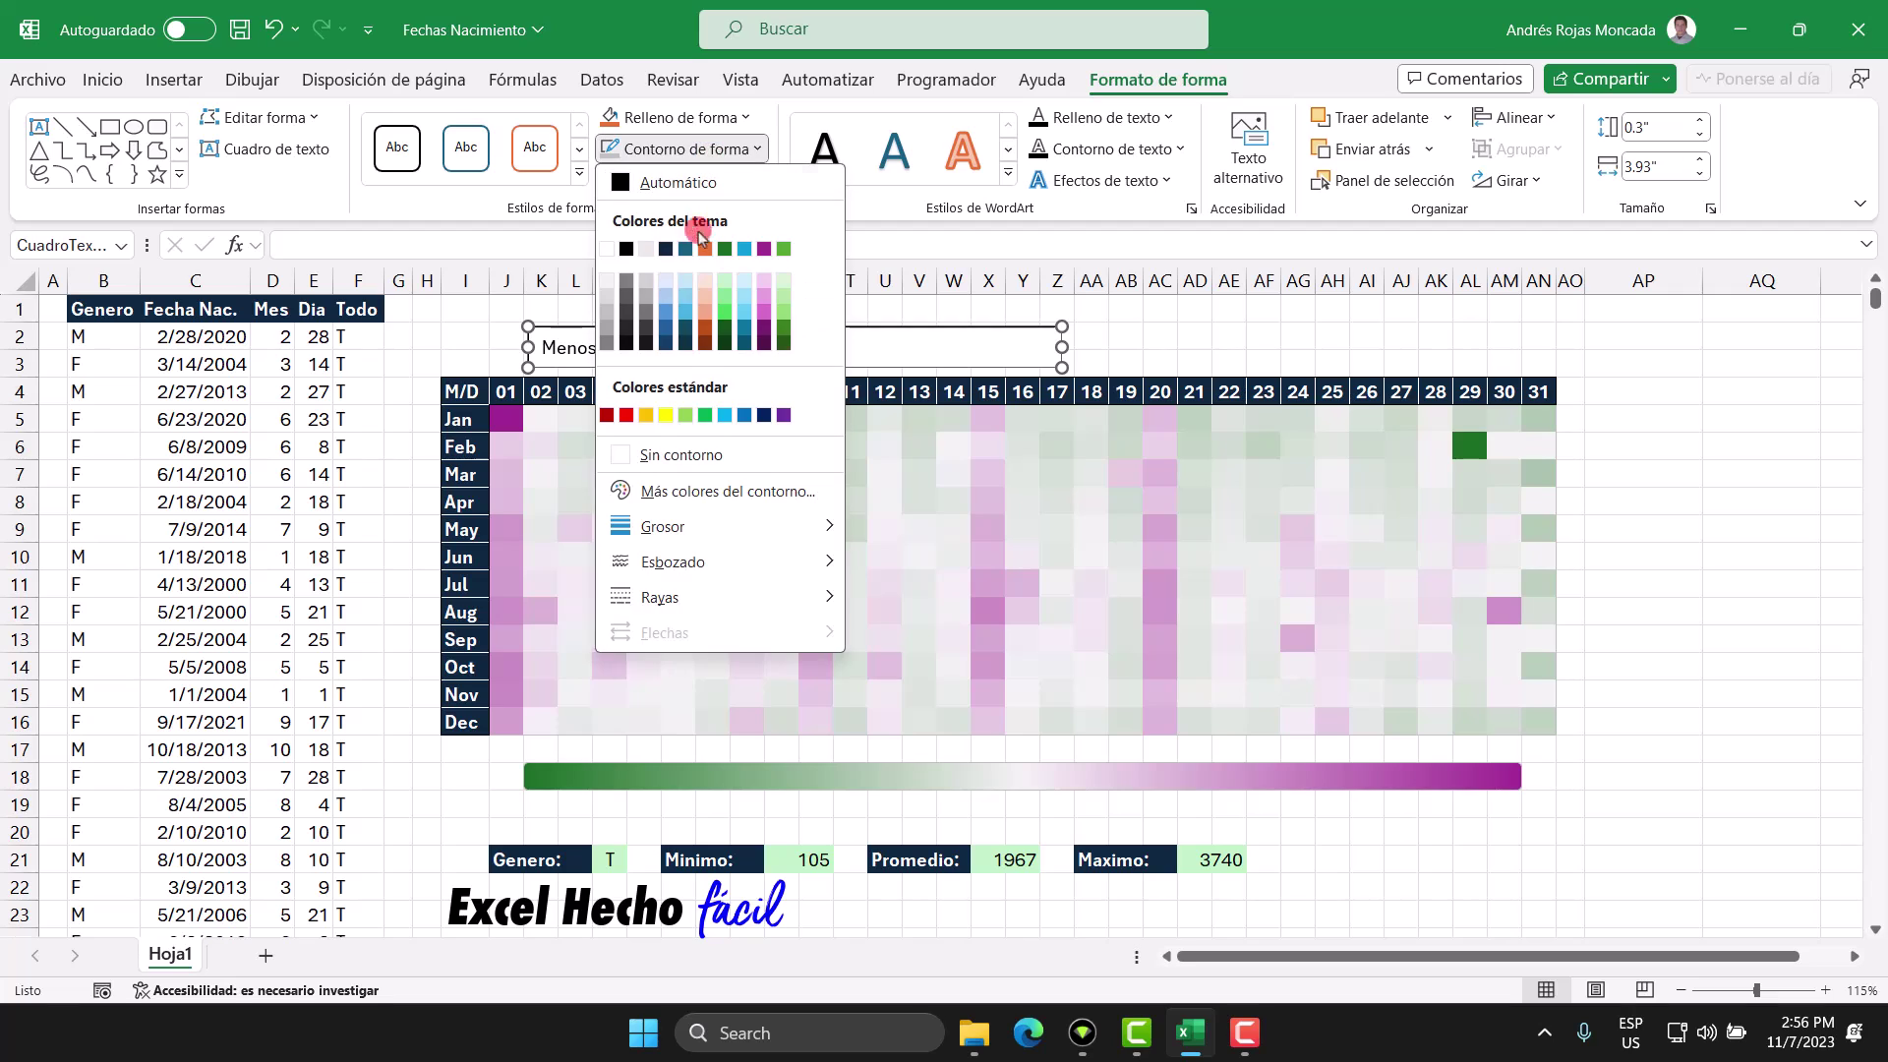
{"action": "left_click", "coordinate": [631, 444]}
{"action": "left_click", "coordinate": [649, 117]}
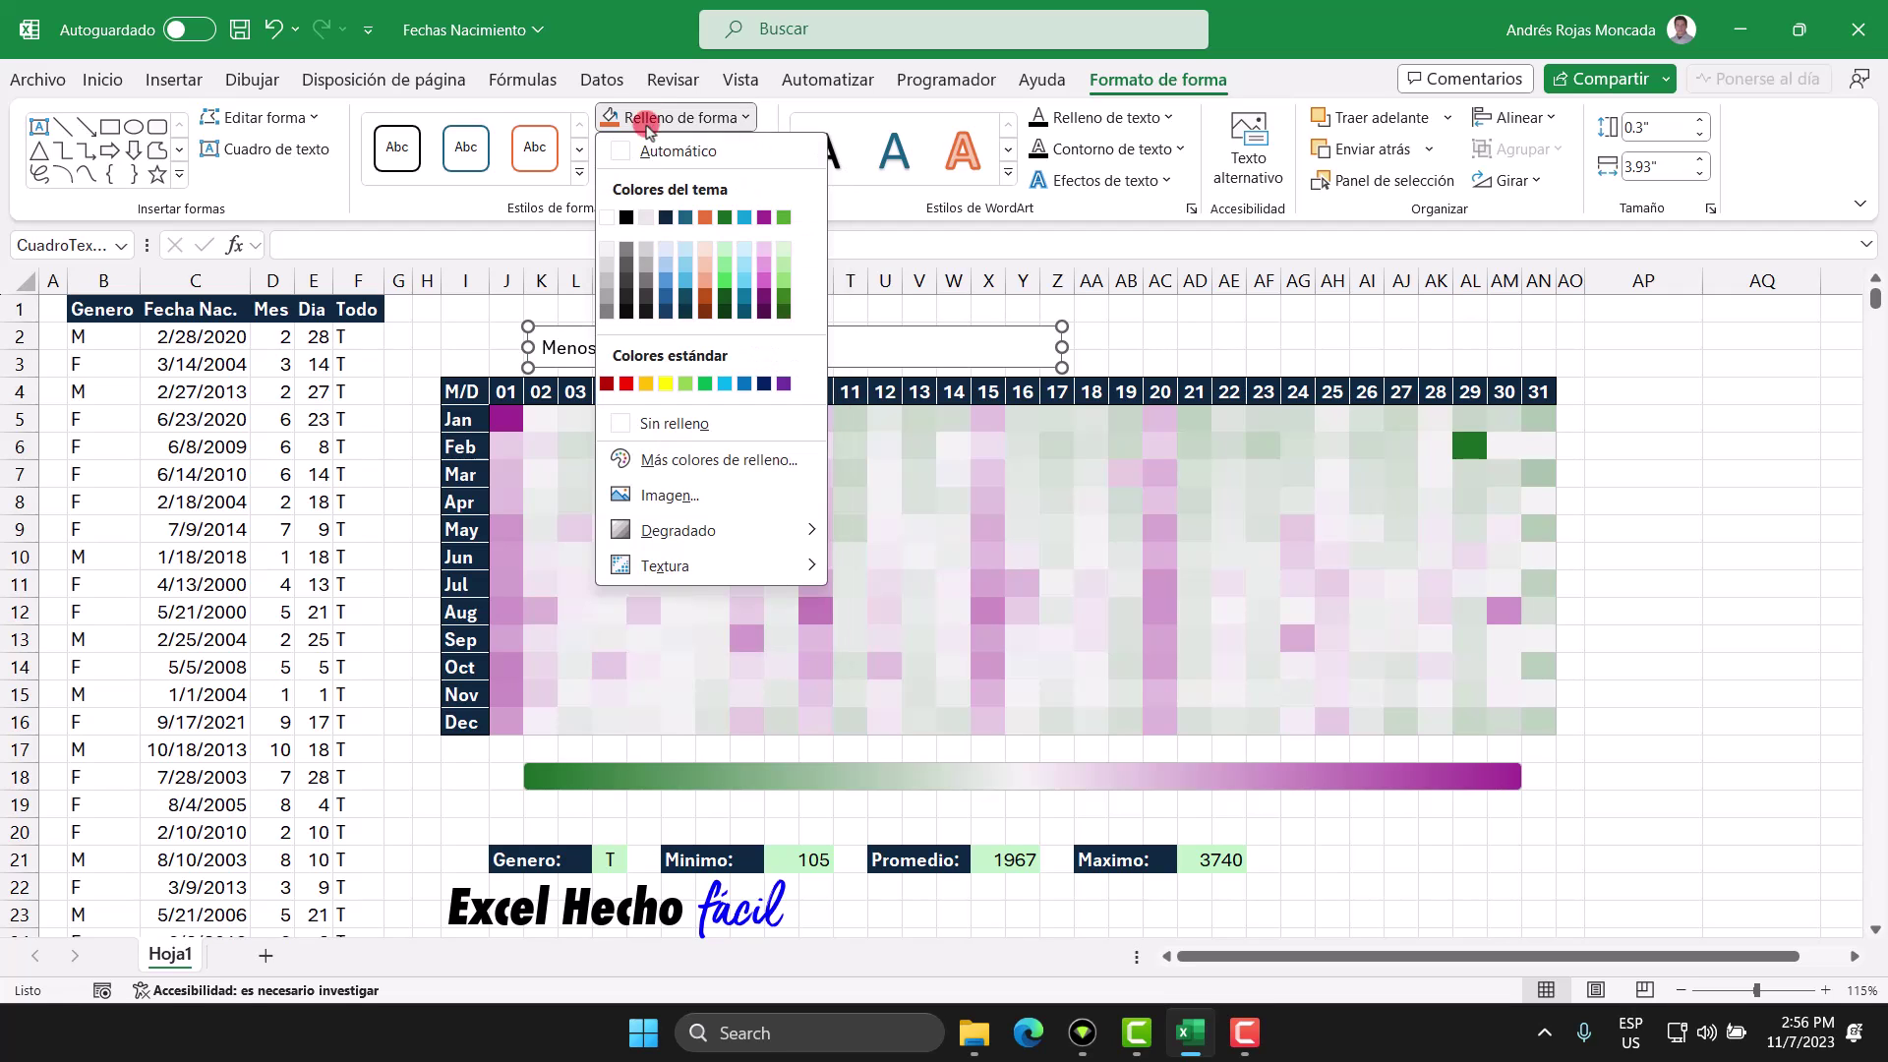
{"action": "left_click", "coordinate": [641, 424]}
{"action": "left_click_drag", "start_coordinate": [1061, 347], "coordinate": [712, 343]}
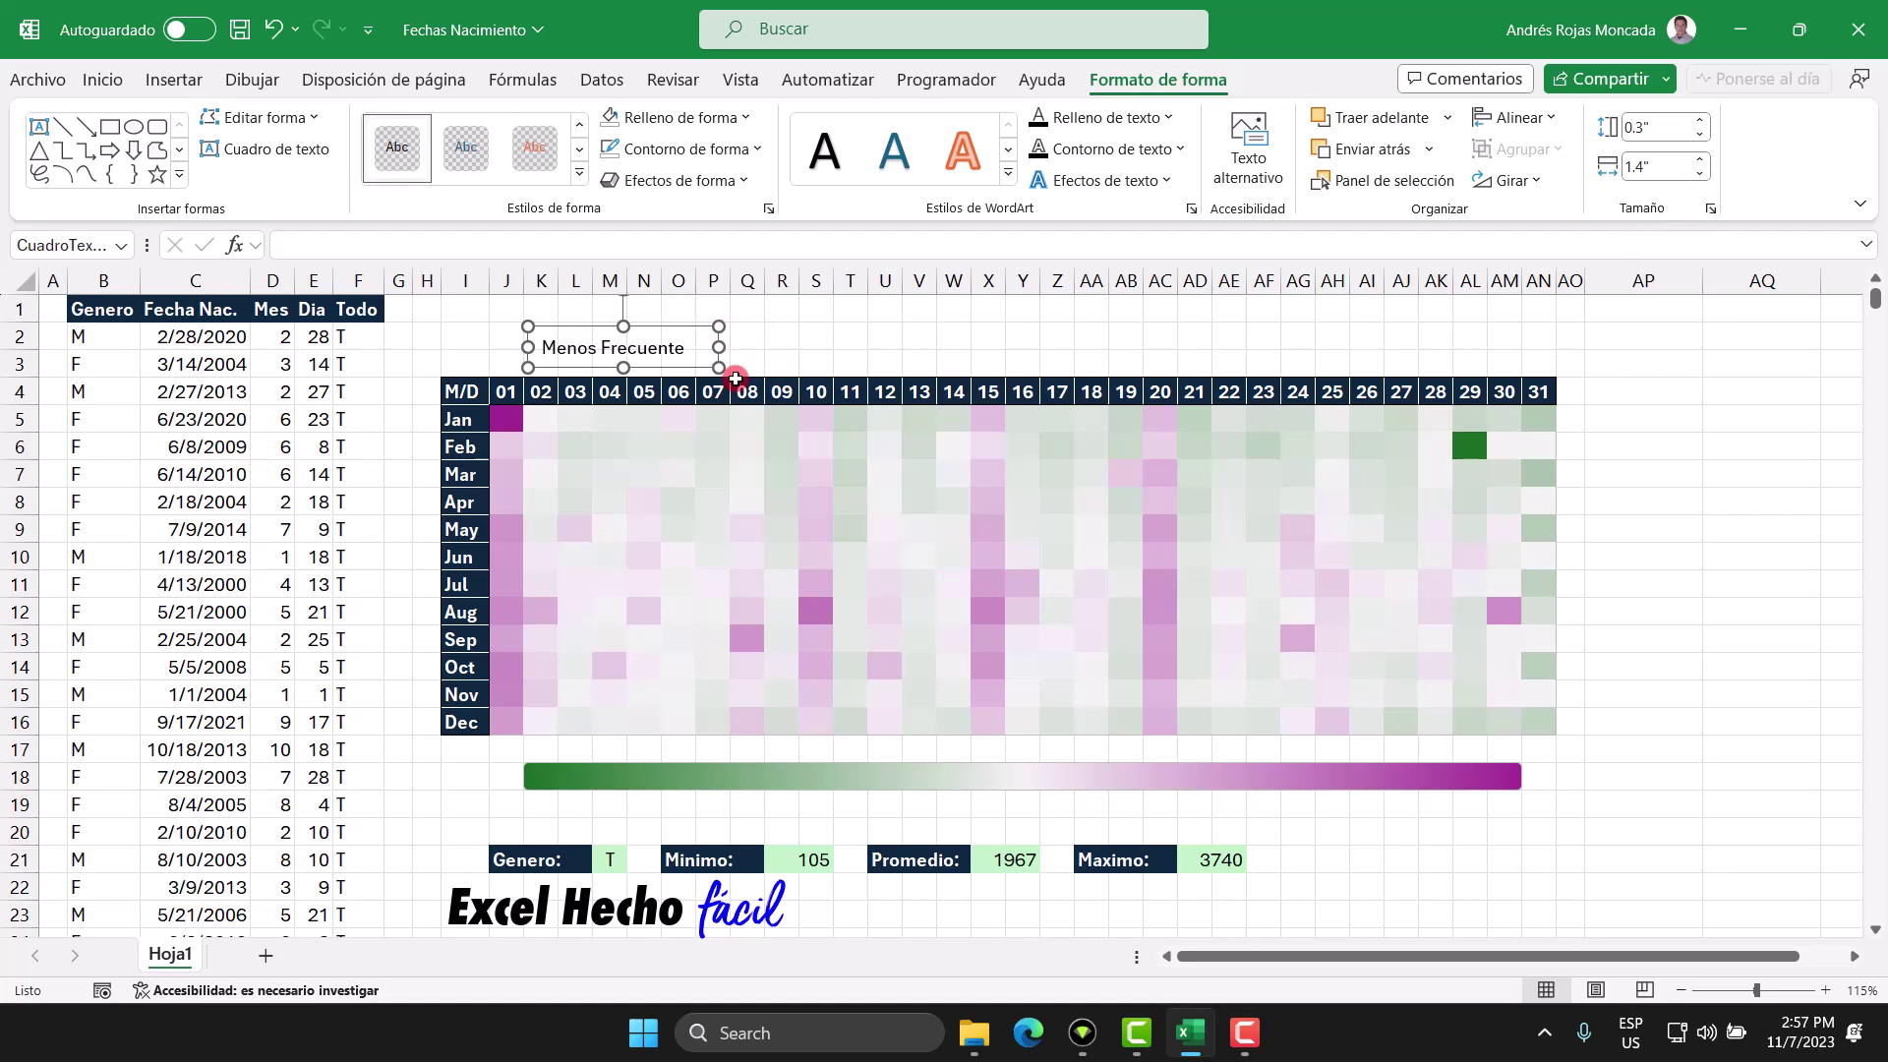
Duplicate the text box beside the original, right-align the copy's text and change it to "Más Frecuente"
{"action": "left_click_drag", "start_coordinate": [735, 378], "coordinate": [964, 317]}
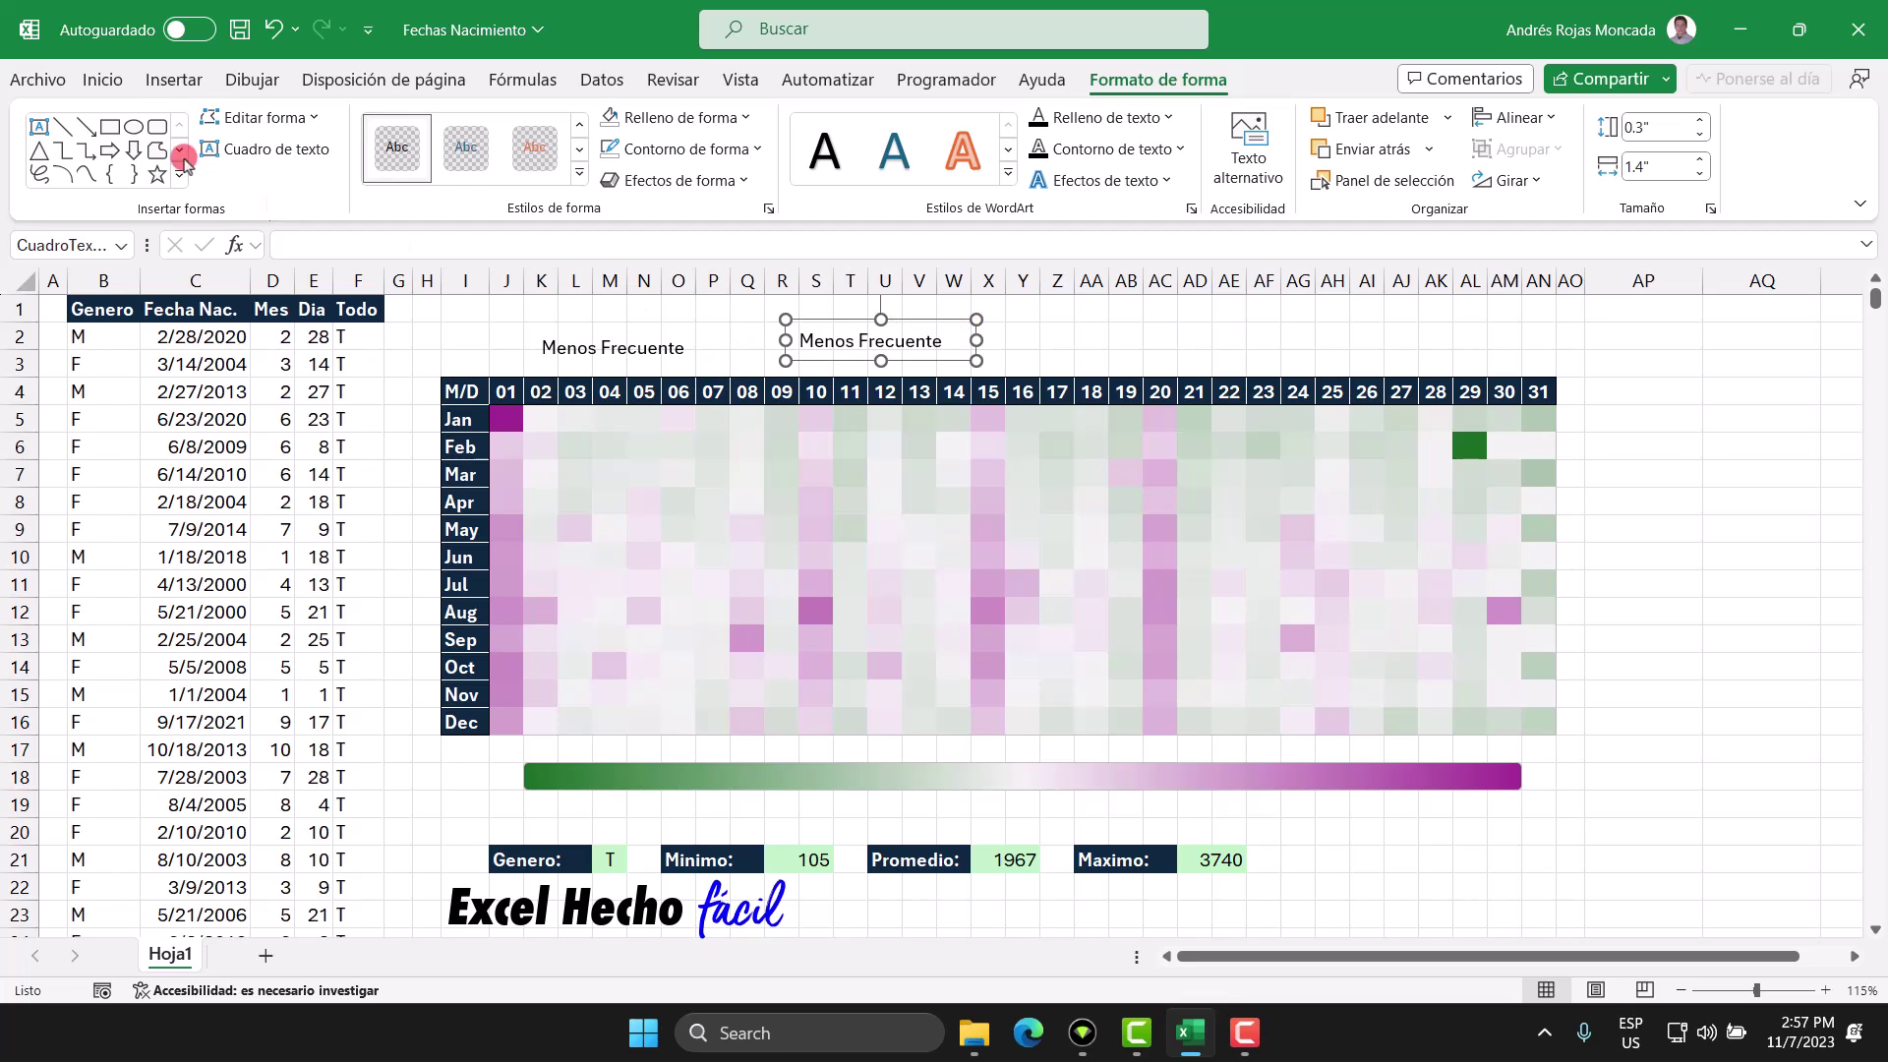
{"action": "left_click", "coordinate": [103, 79]}
{"action": "left_click", "coordinate": [511, 165]}
{"action": "left_click_drag", "start_coordinate": [867, 345], "coordinate": [818, 341]}
{"action": "type", "text": "M"}
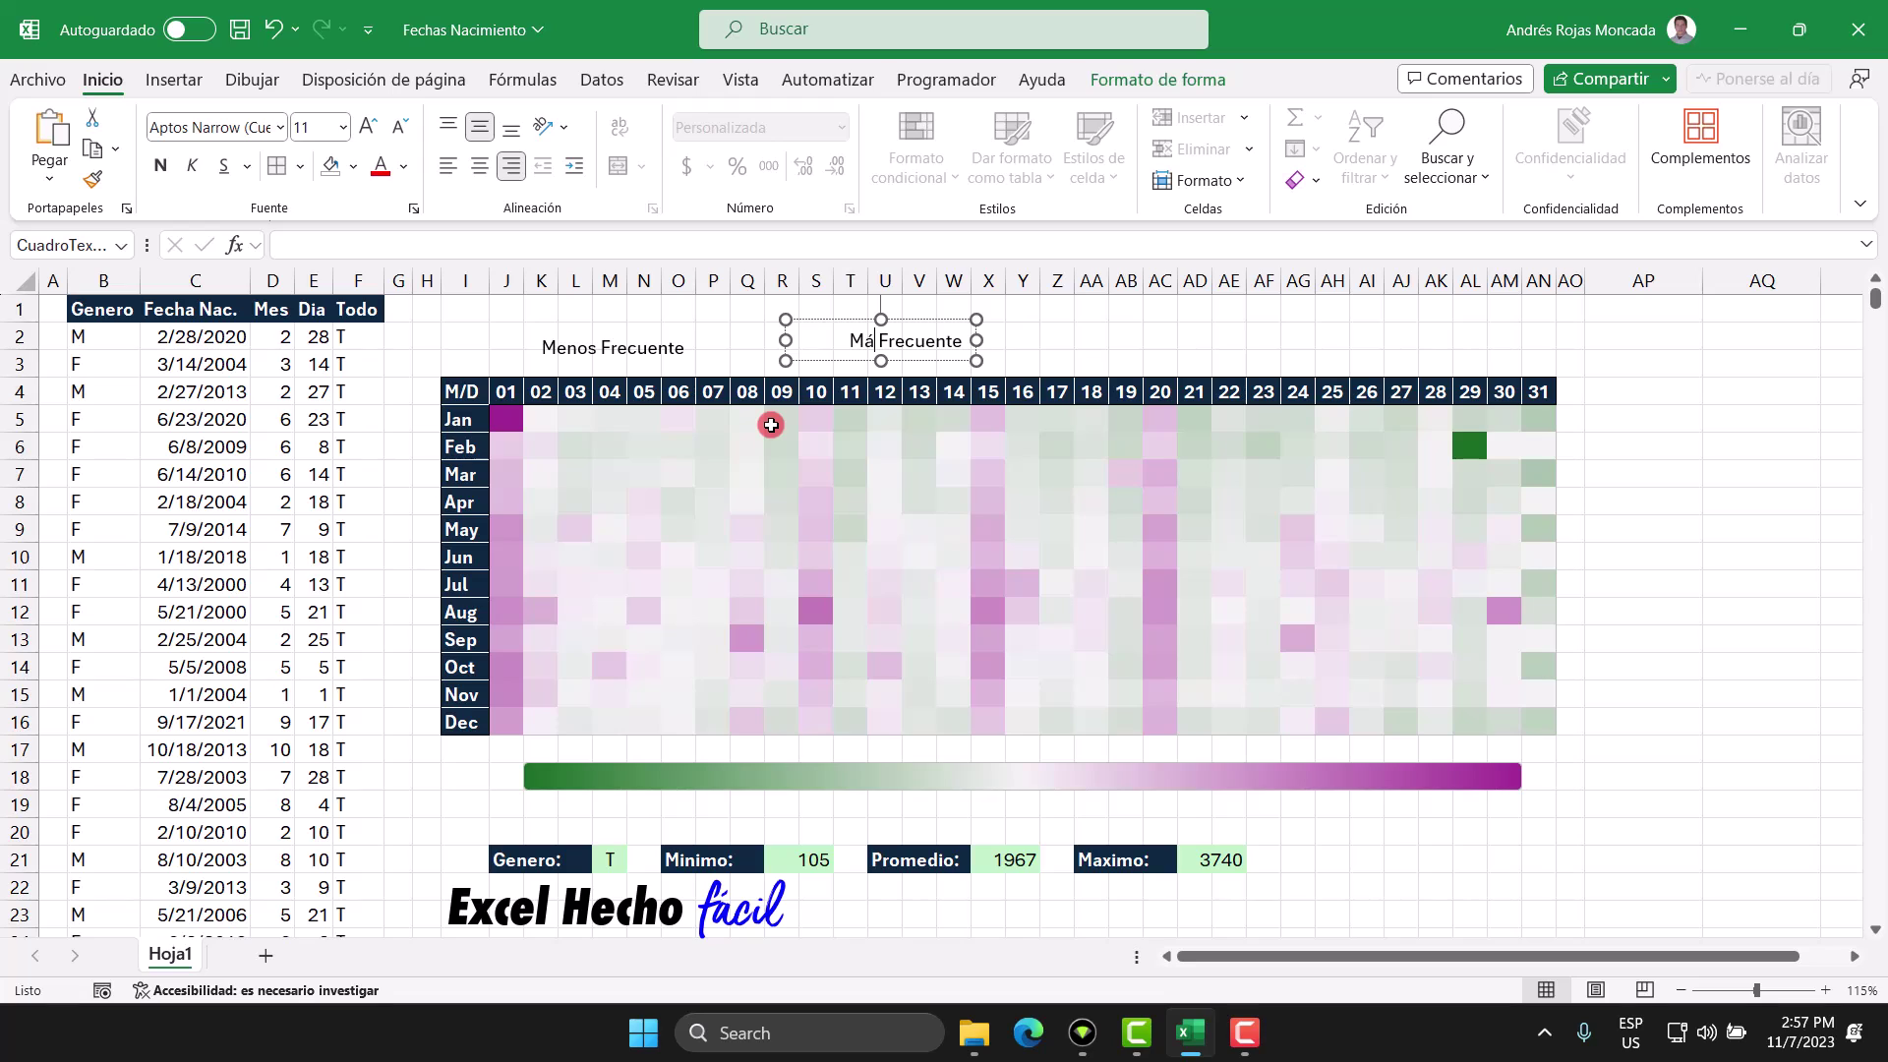
{"action": "key", "text": "Escape"}
Move both the "Menos Frecuente" and "Más Frecuente" labels together to just below the gradient bar
{"action": "left_click", "coordinate": [671, 352], "text": "shift"}
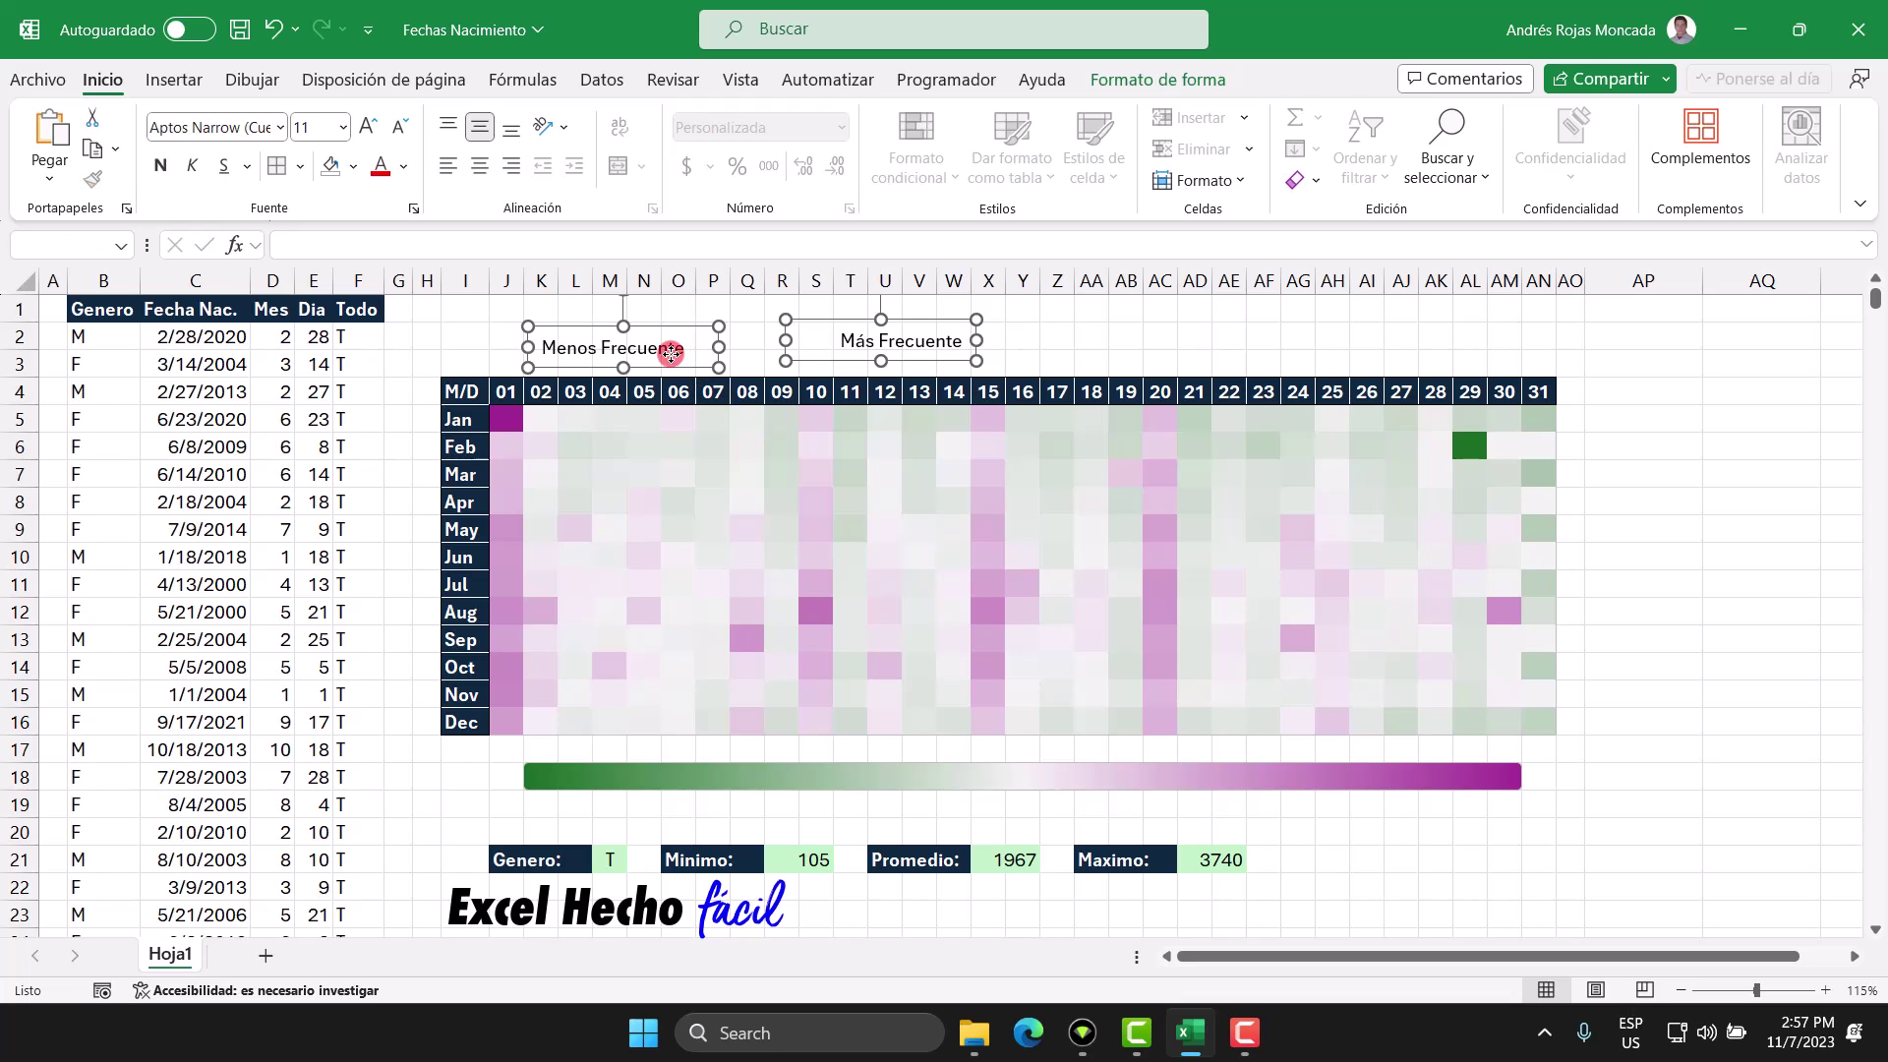
{"action": "left_click_drag", "start_coordinate": [680, 324], "coordinate": [694, 792]}
{"action": "key", "text": "Escape"}
Align the left edge of the "Menos Frecuente" label with the left edge of the gradient bar
{"action": "left_click", "coordinate": [694, 794]}
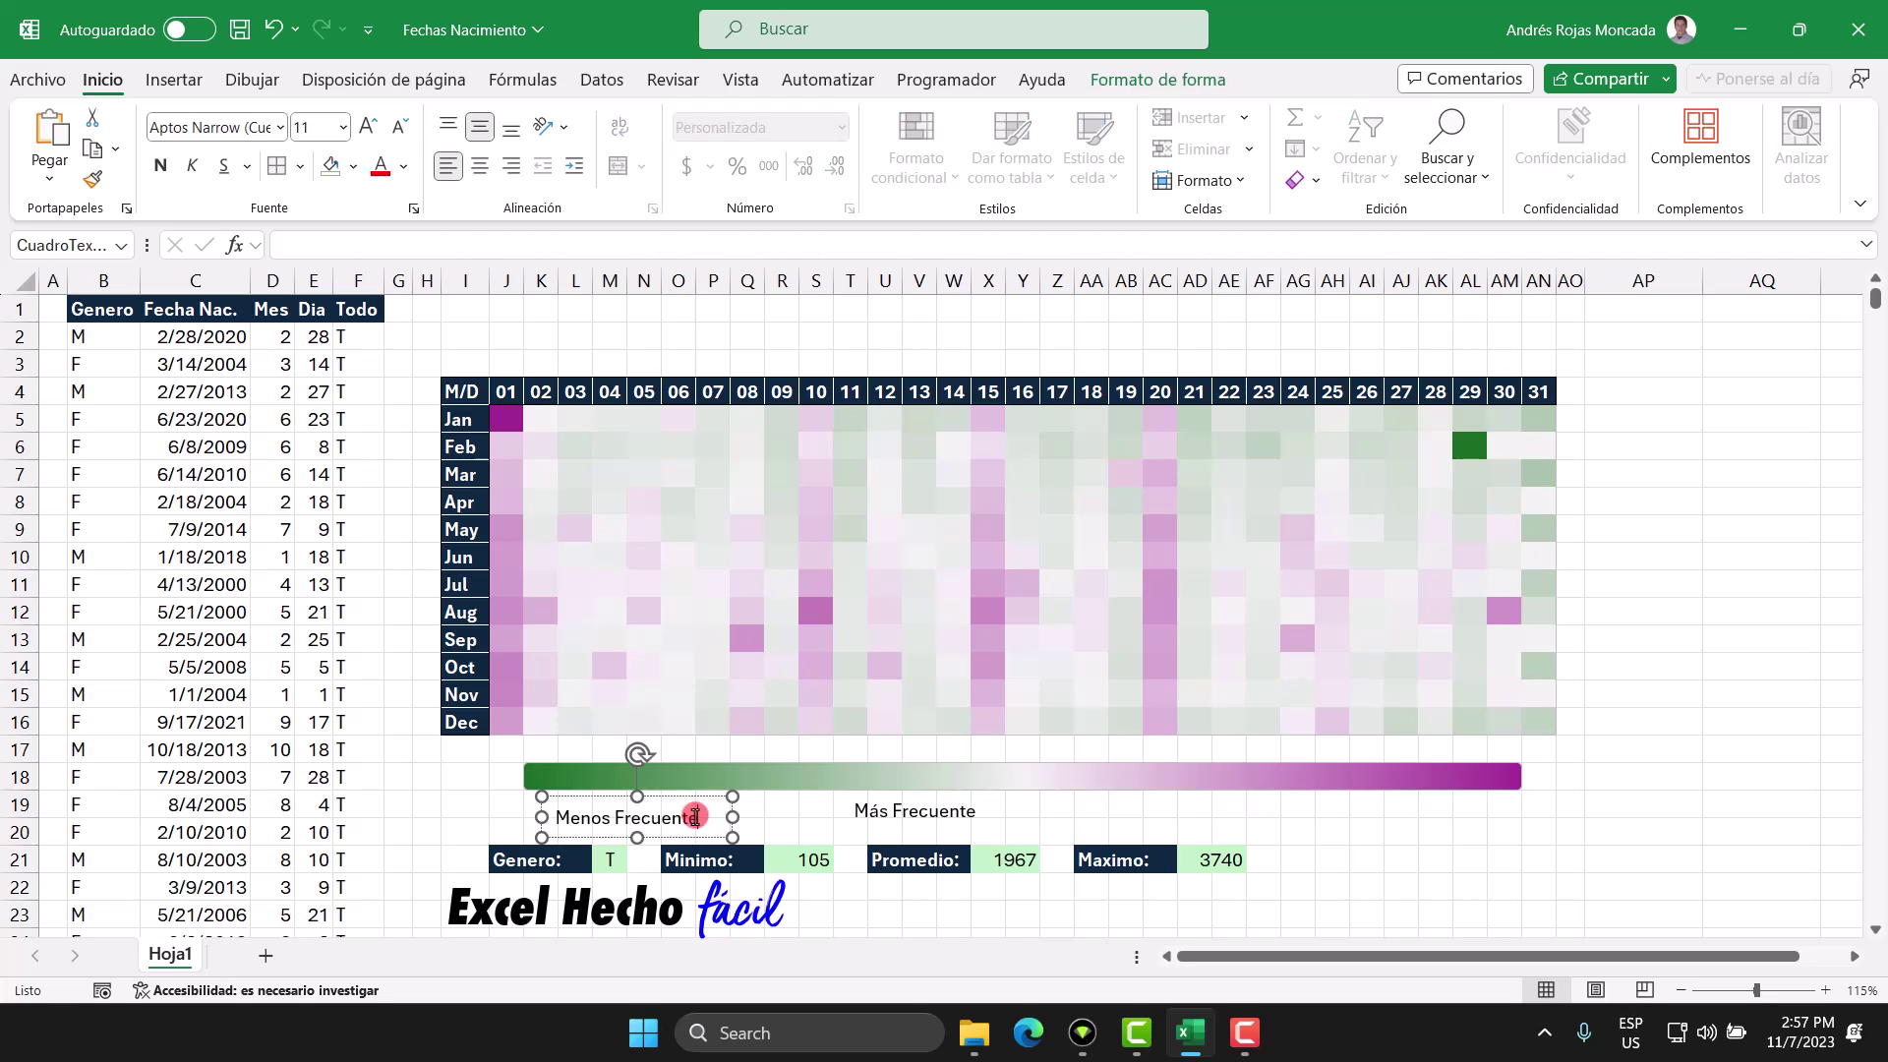
{"action": "left_click", "coordinate": [695, 784], "text": "shift"}
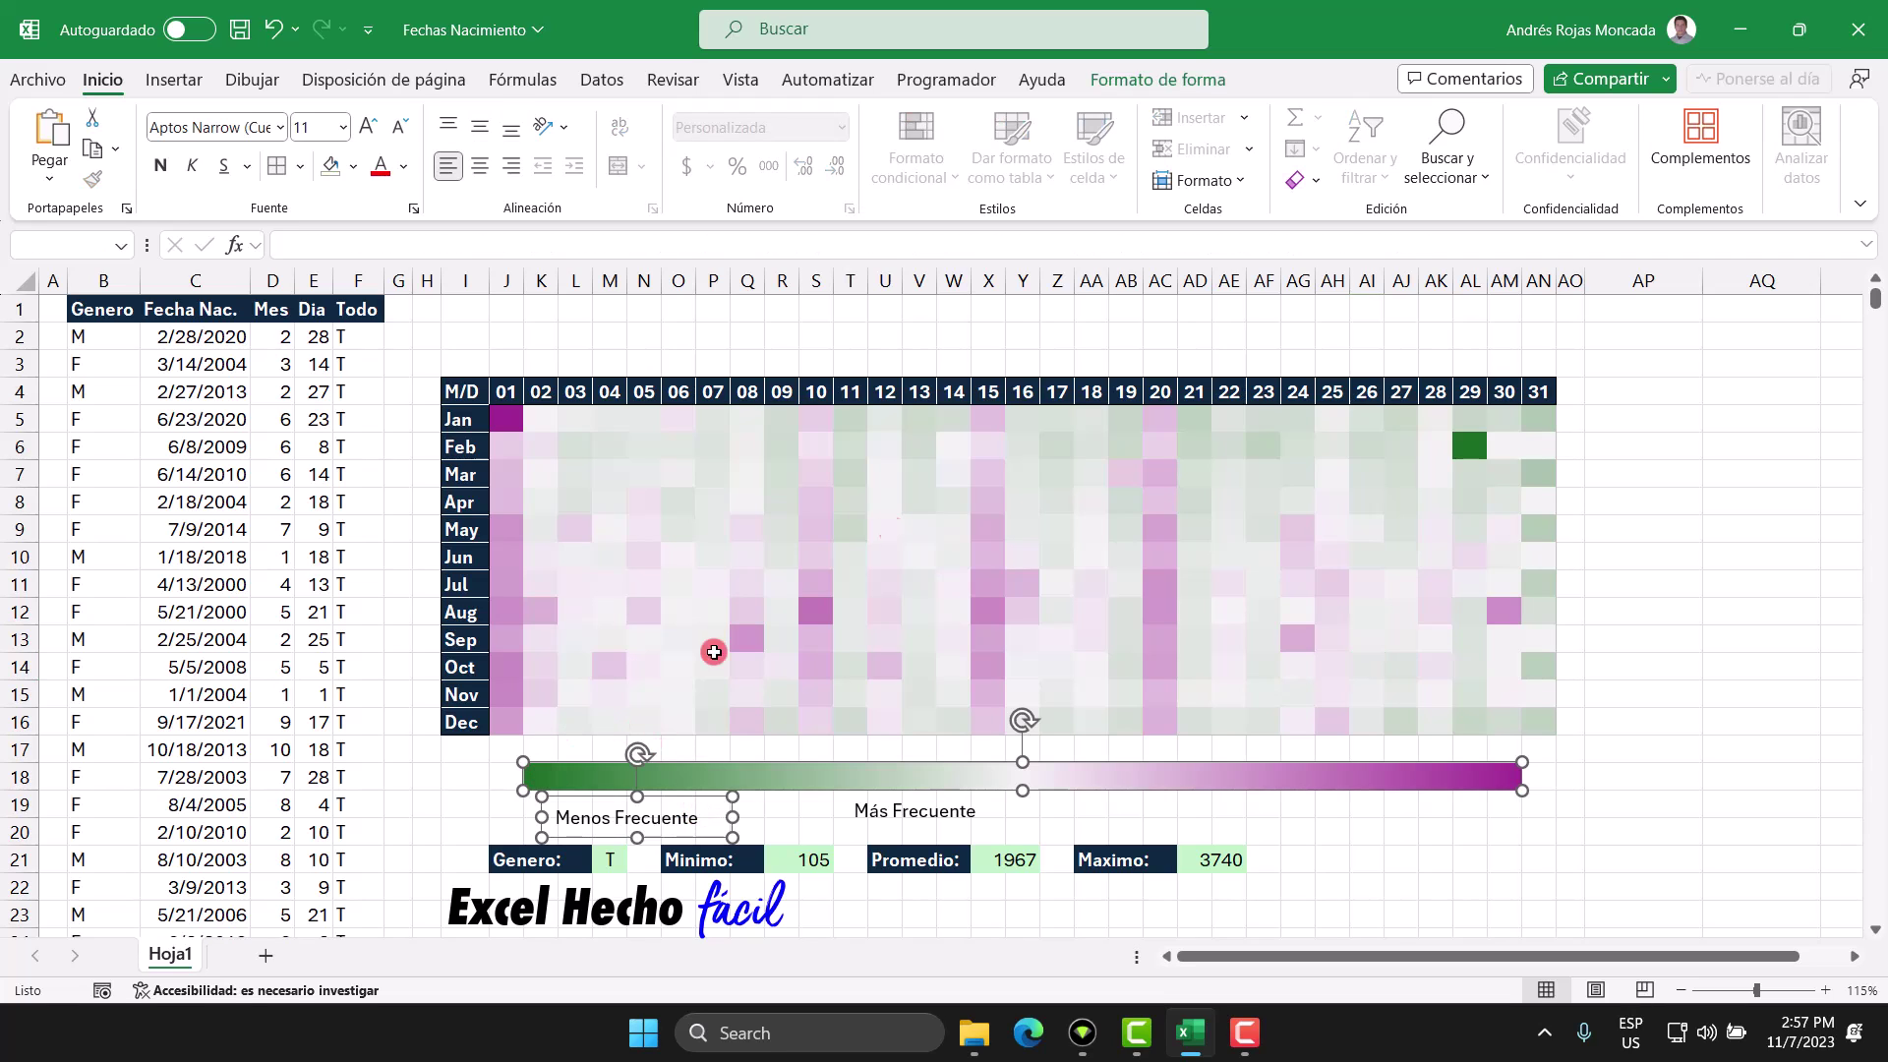
{"action": "left_click", "coordinate": [1215, 81]}
{"action": "left_click", "coordinate": [1514, 117]}
{"action": "left_click", "coordinate": [1548, 156]}
{"action": "key", "text": "Escape"}
Align the right edge of the "Más Frecuente" label with the right edge of the gradient bar
{"action": "left_click", "coordinate": [915, 821]}
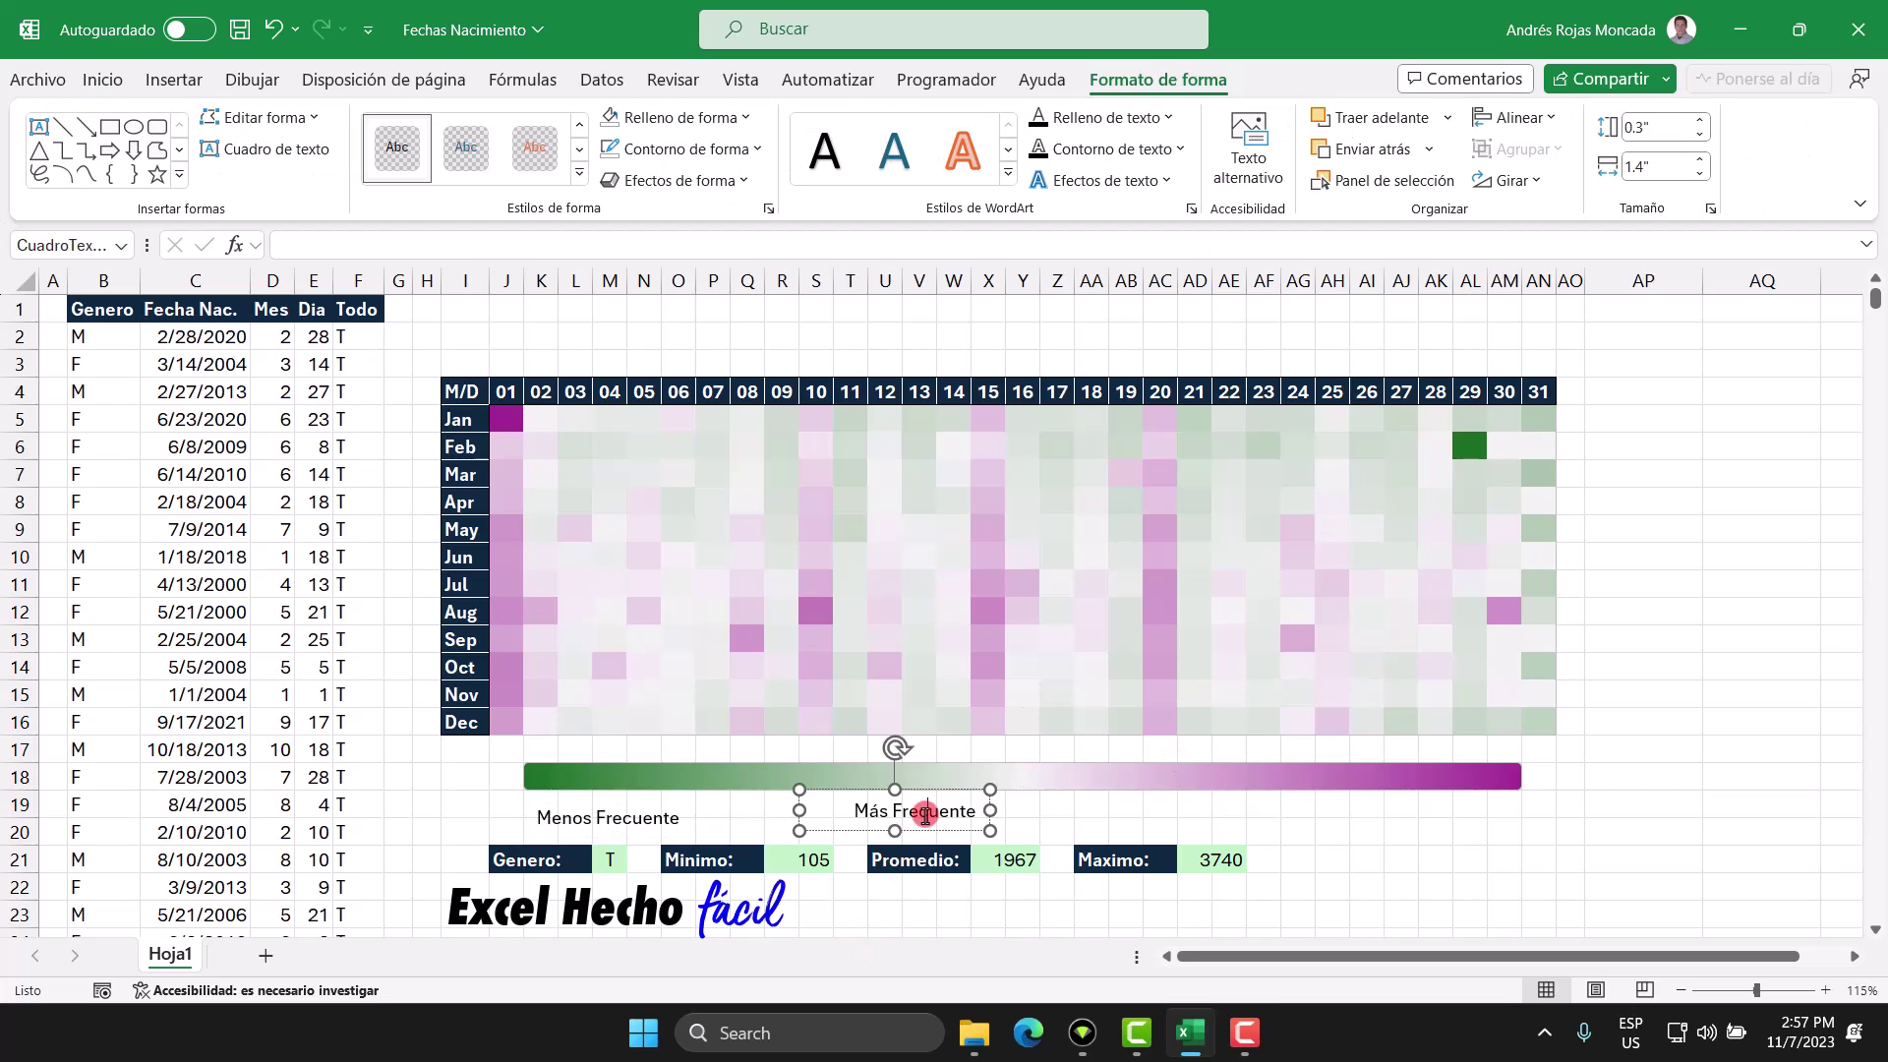
{"action": "left_click", "coordinate": [1038, 777], "text": "shift"}
{"action": "left_click", "coordinate": [1514, 117]}
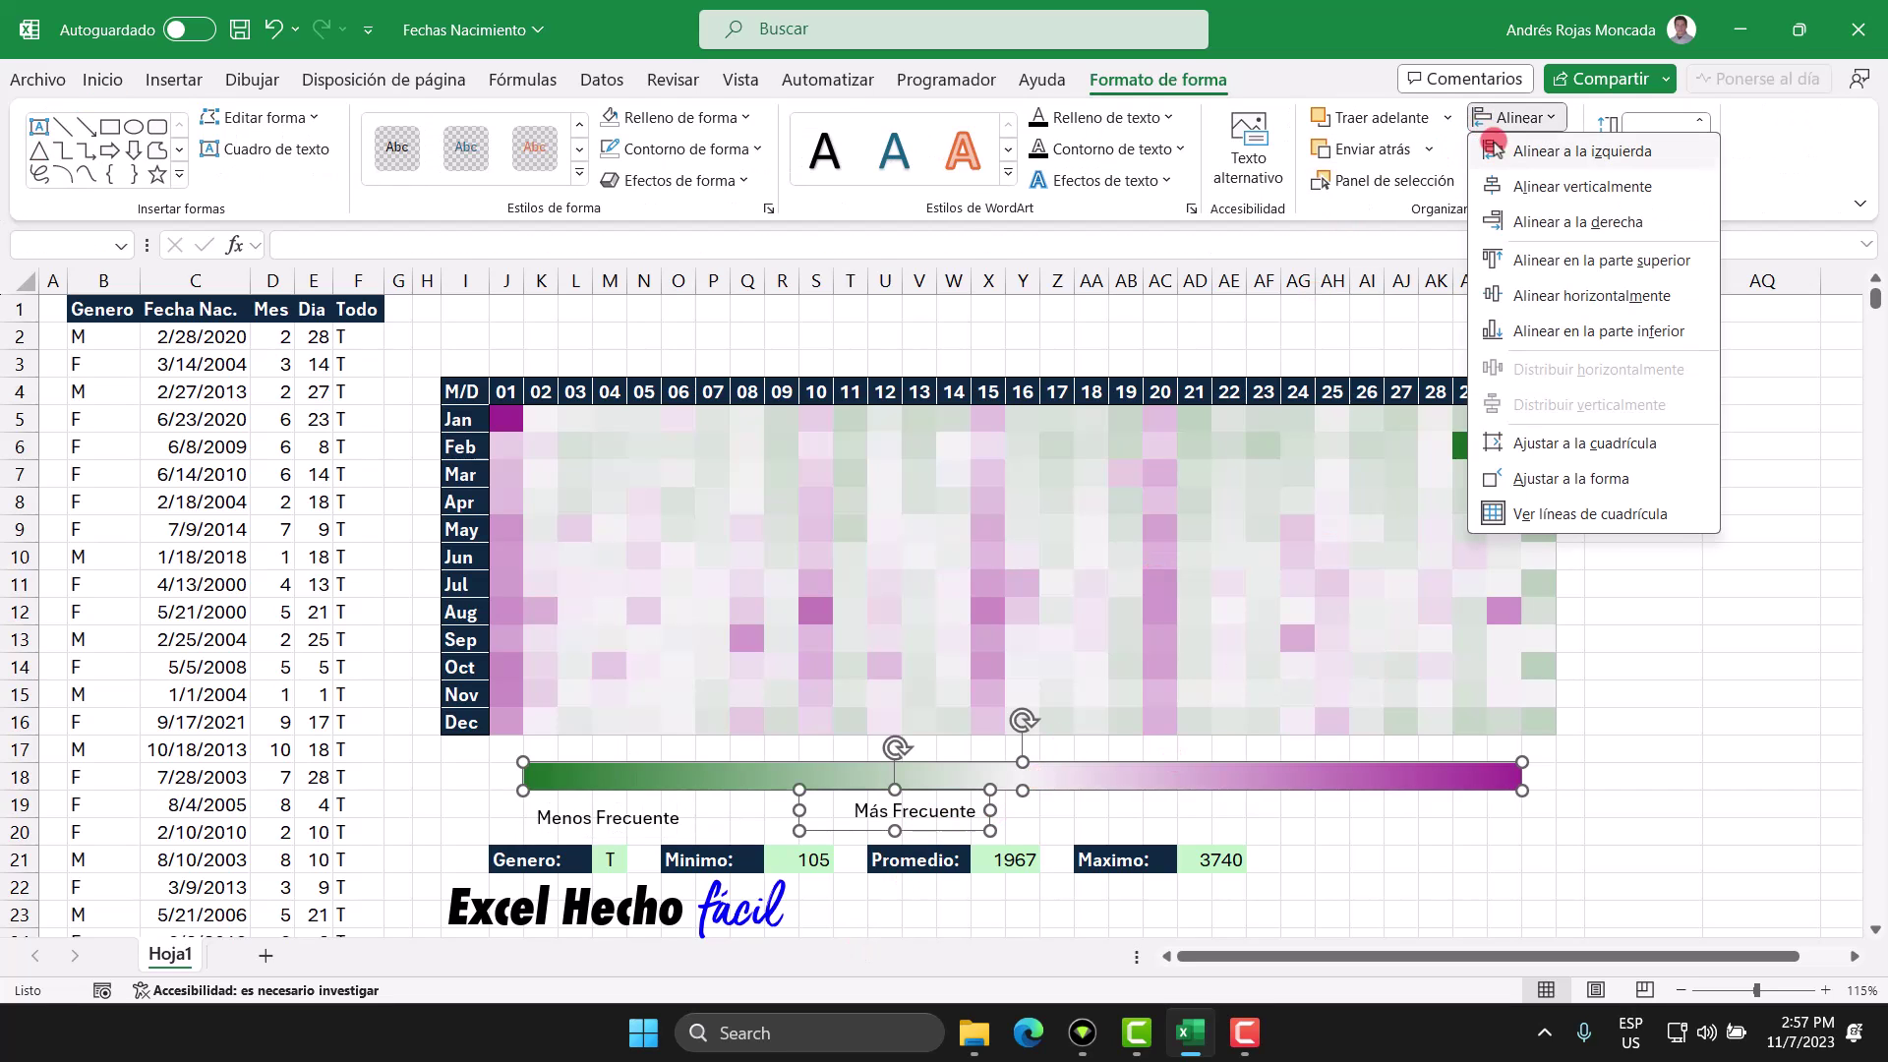
{"action": "left_click", "coordinate": [1549, 220]}
{"action": "key", "text": "Escape"}
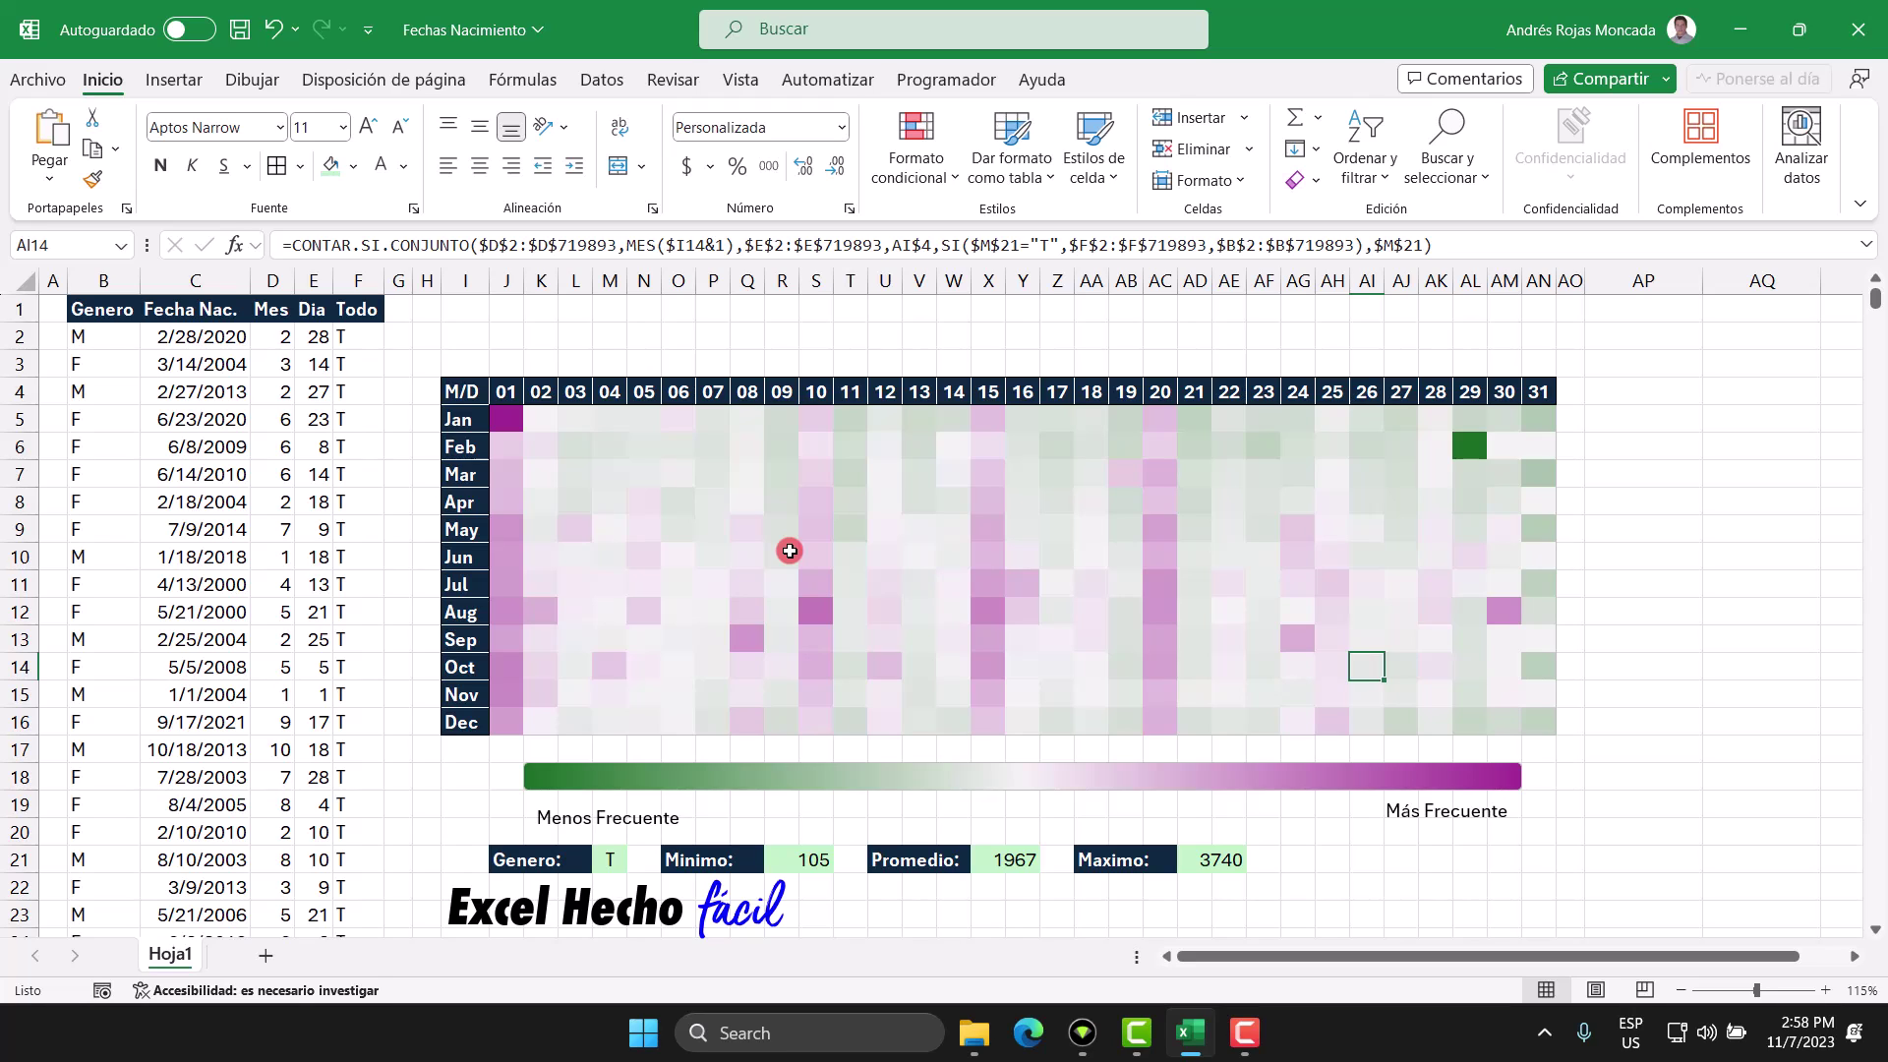
Align the "Menos Frecuente" and "Más Frecuente" labels with each other along their top edges
{"action": "left_click", "coordinate": [648, 821]}
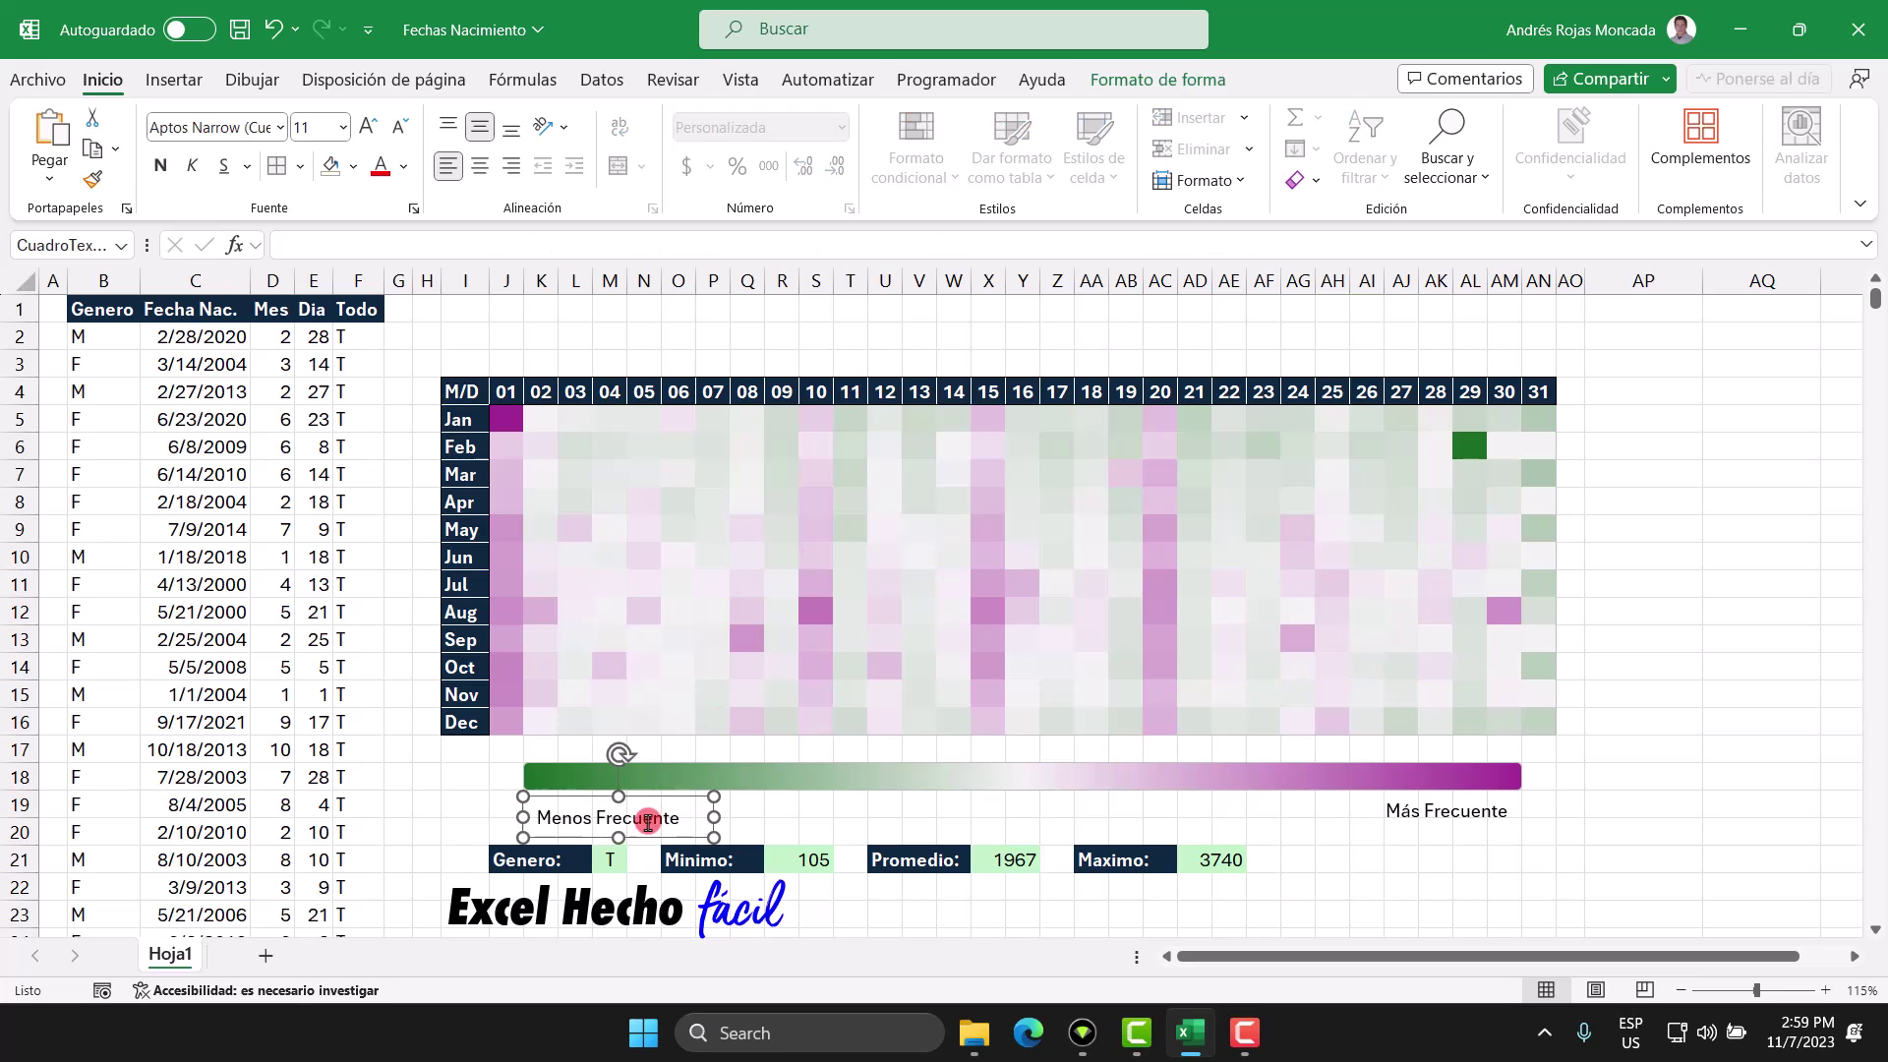
{"action": "left_click", "coordinate": [1449, 814], "text": "shift"}
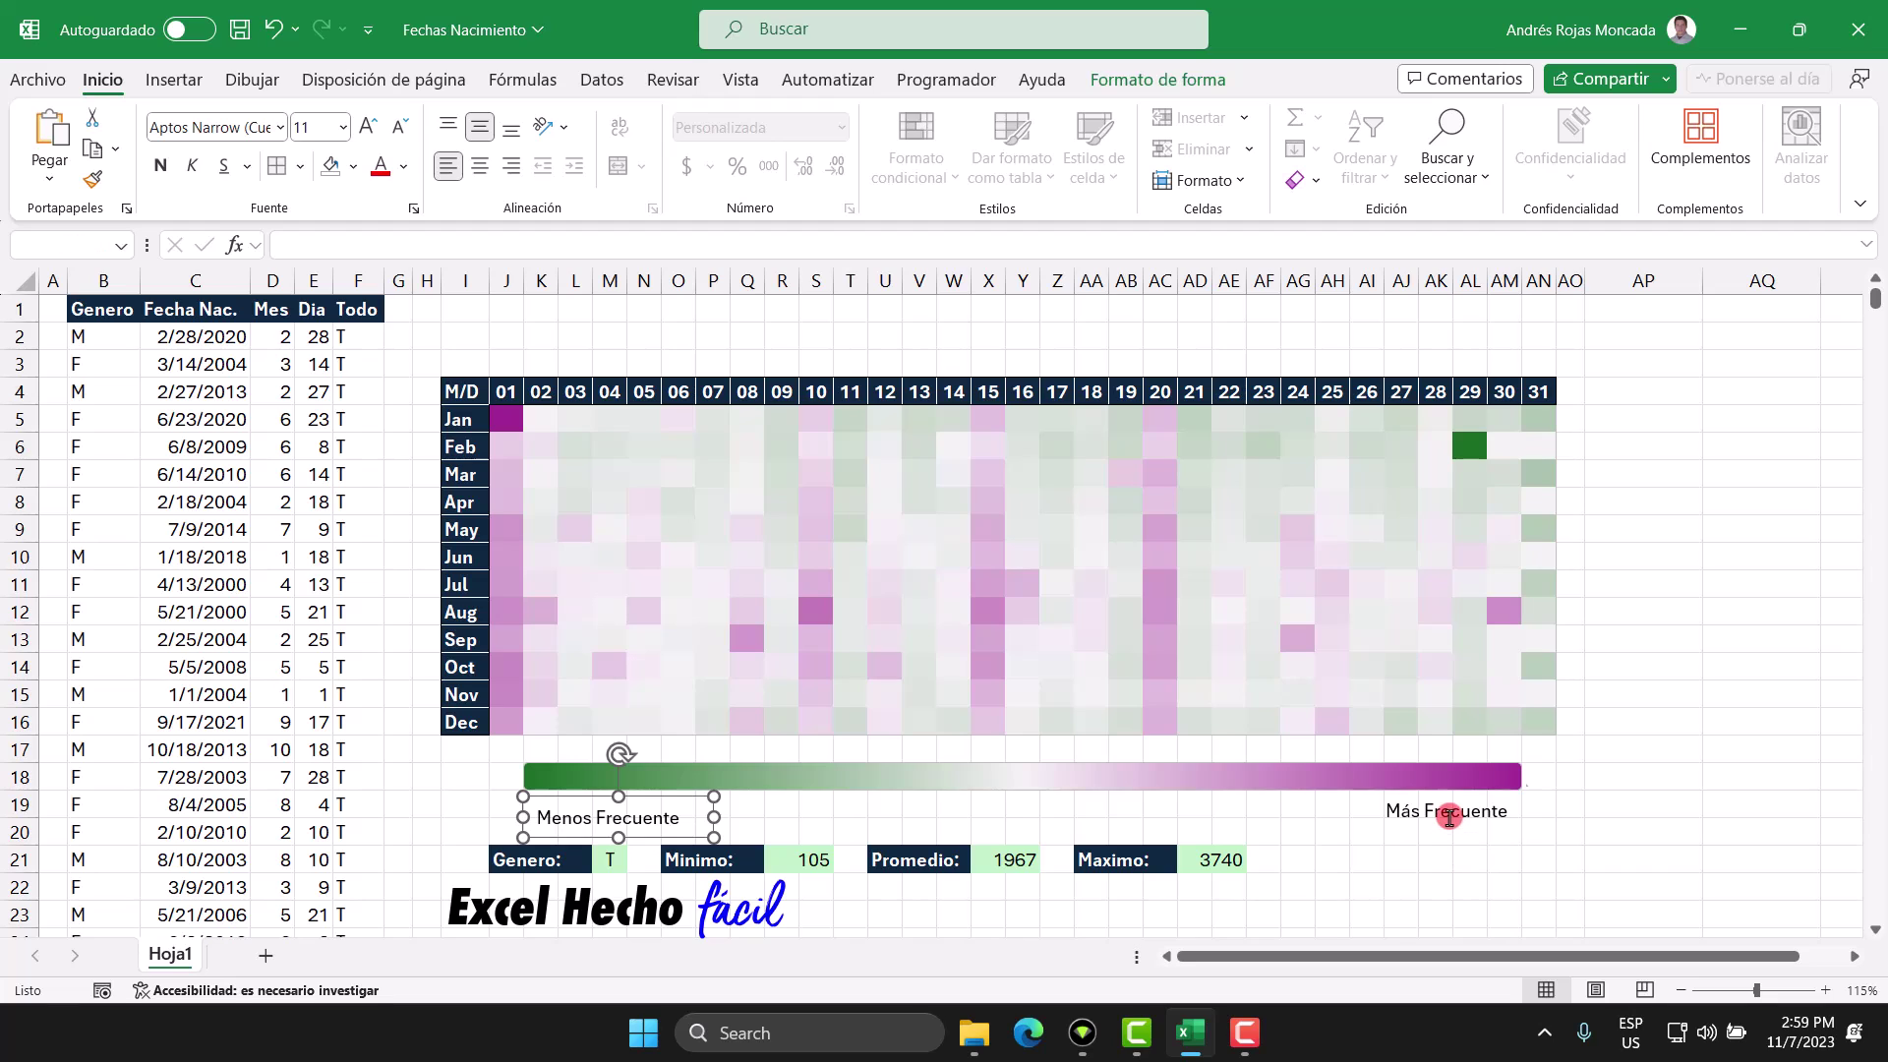
{"action": "left_click", "coordinate": [1157, 78]}
{"action": "left_click", "coordinate": [1517, 117]}
{"action": "left_click", "coordinate": [1538, 256]}
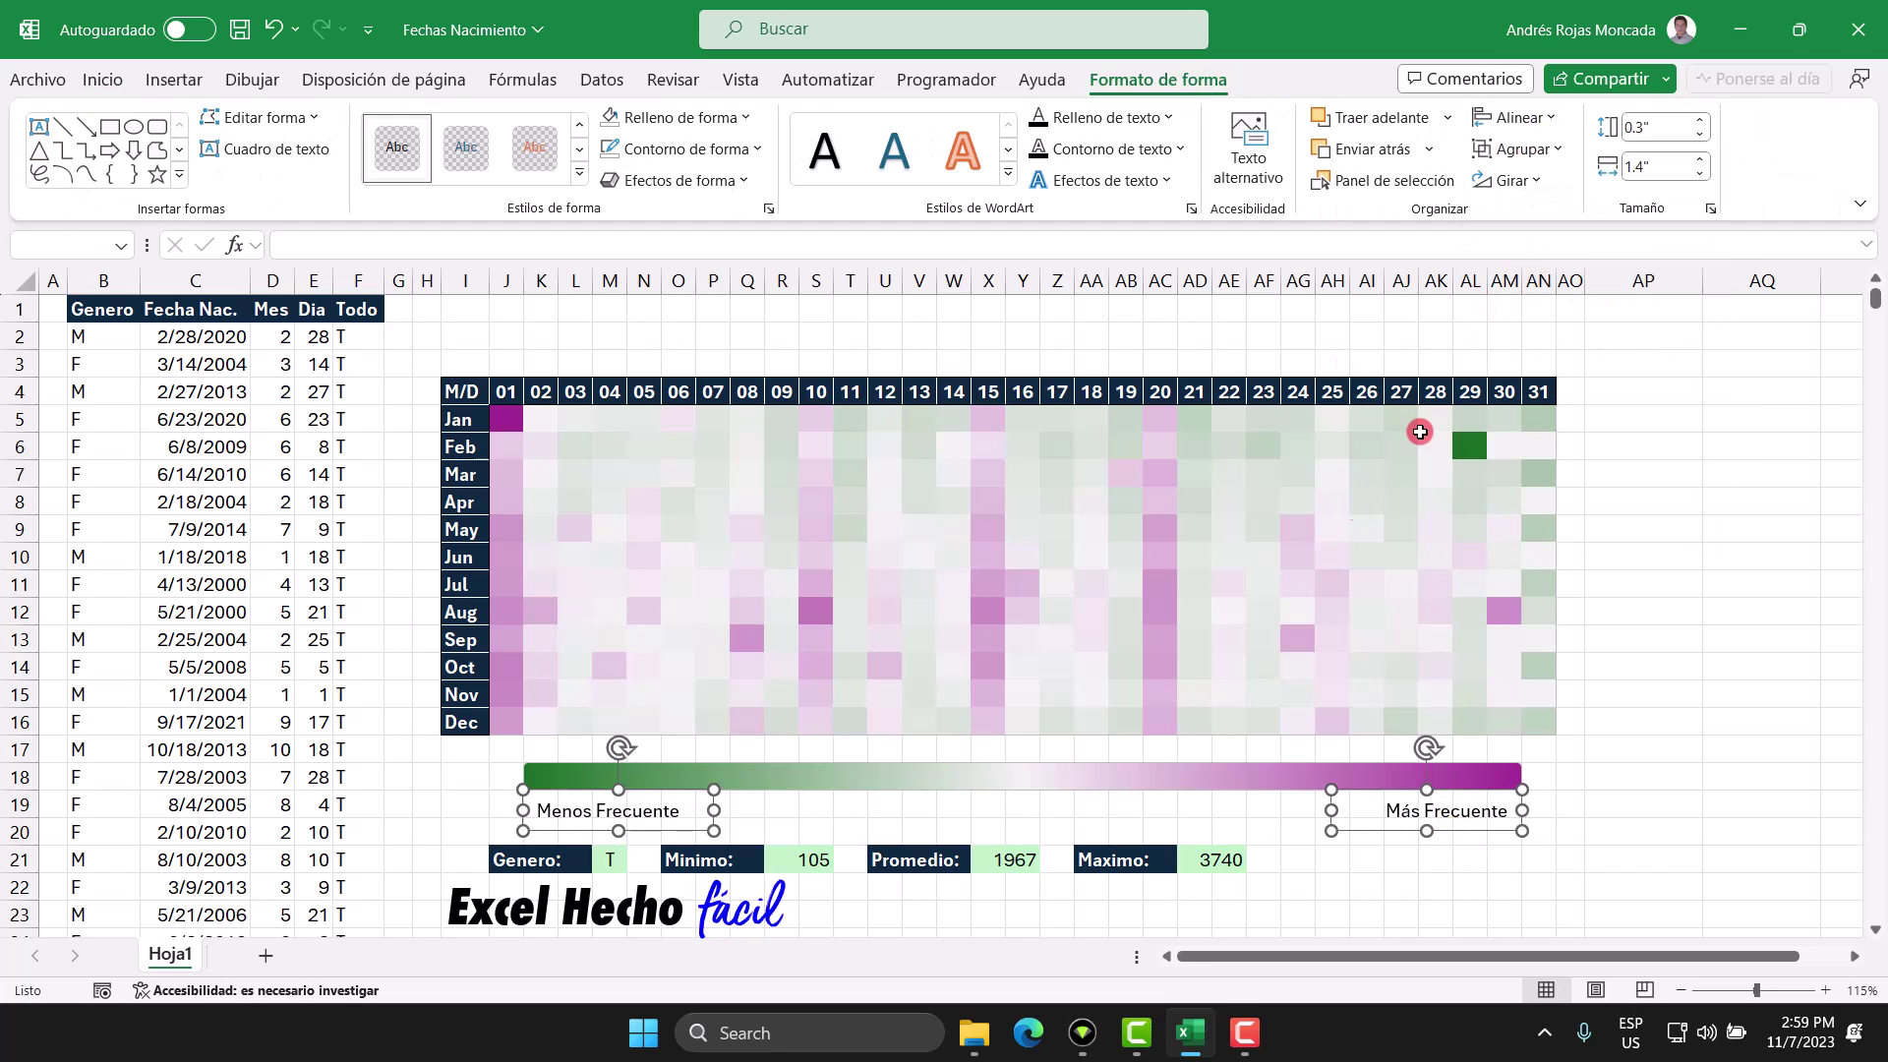
Make the text of both the "Menos Frecuente" and "Más Frecuente" labels bold
{"action": "left_click", "coordinate": [102, 78]}
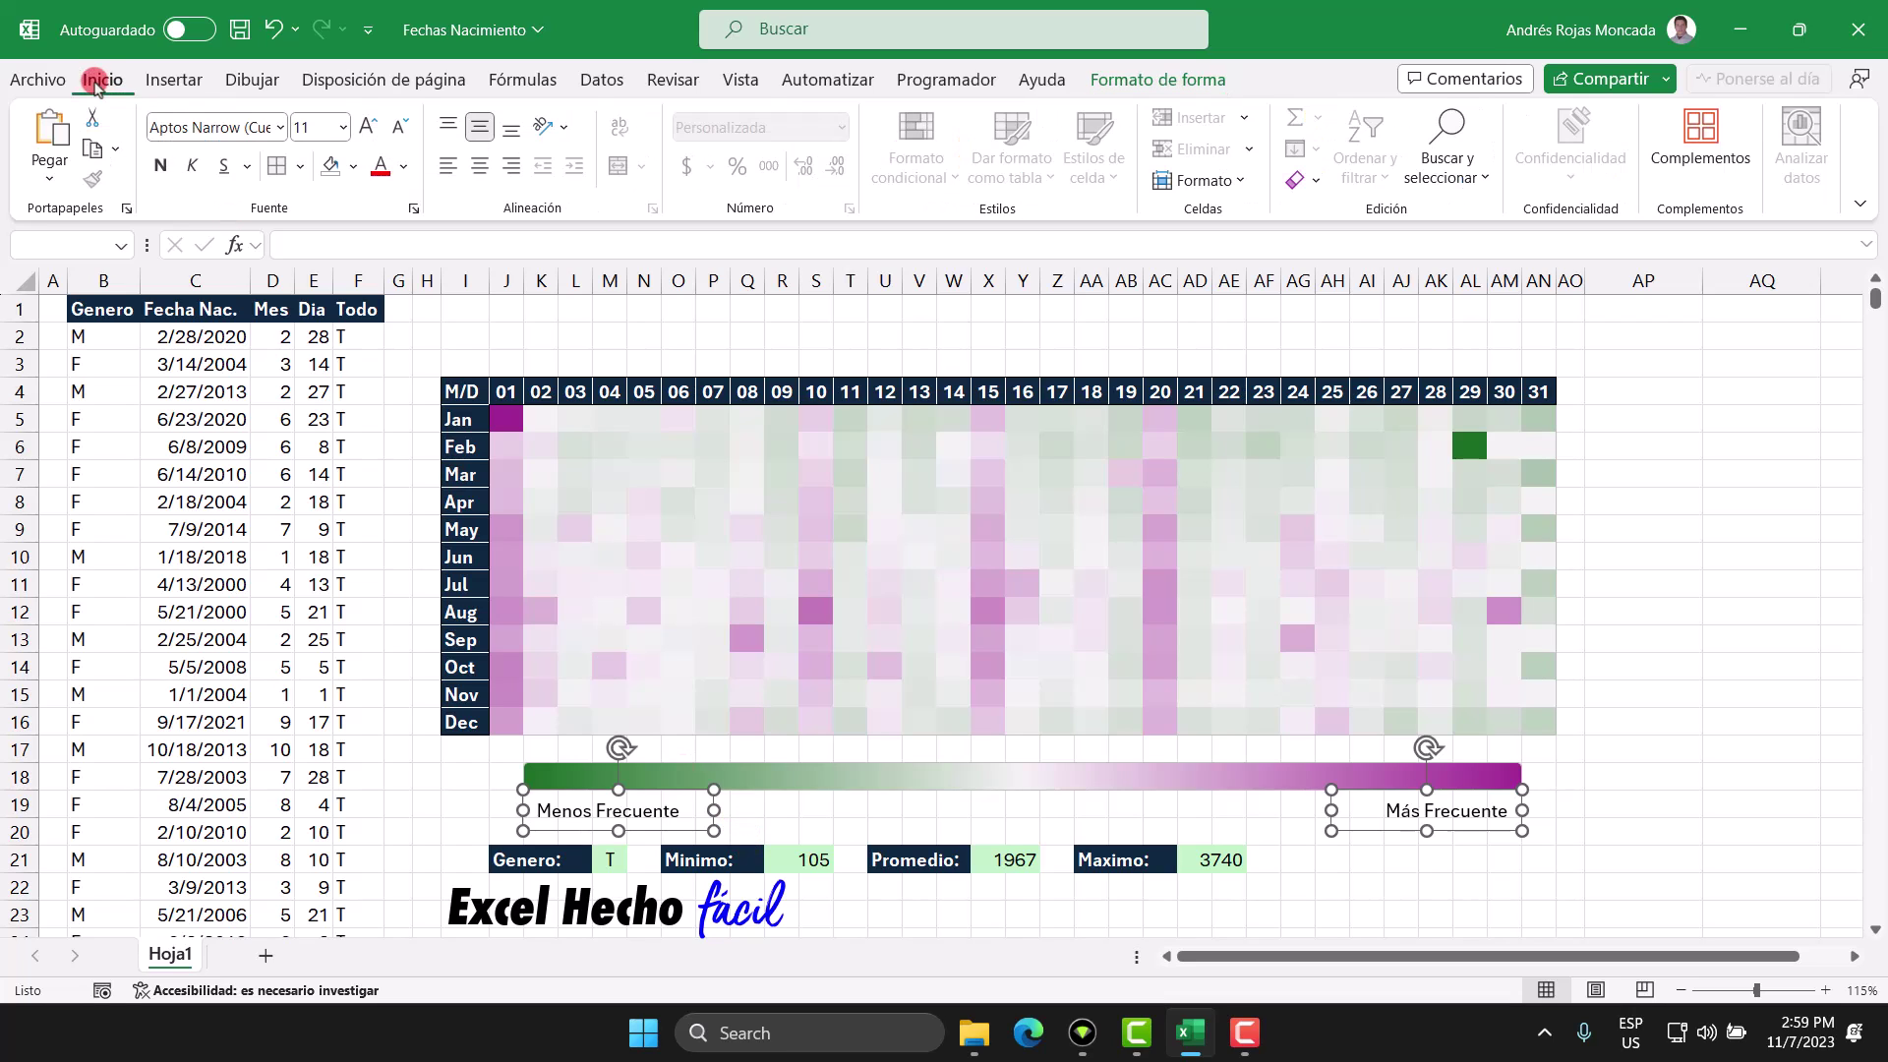
{"action": "left_click", "coordinate": [161, 169]}
{"action": "left_click", "coordinate": [1231, 876]}
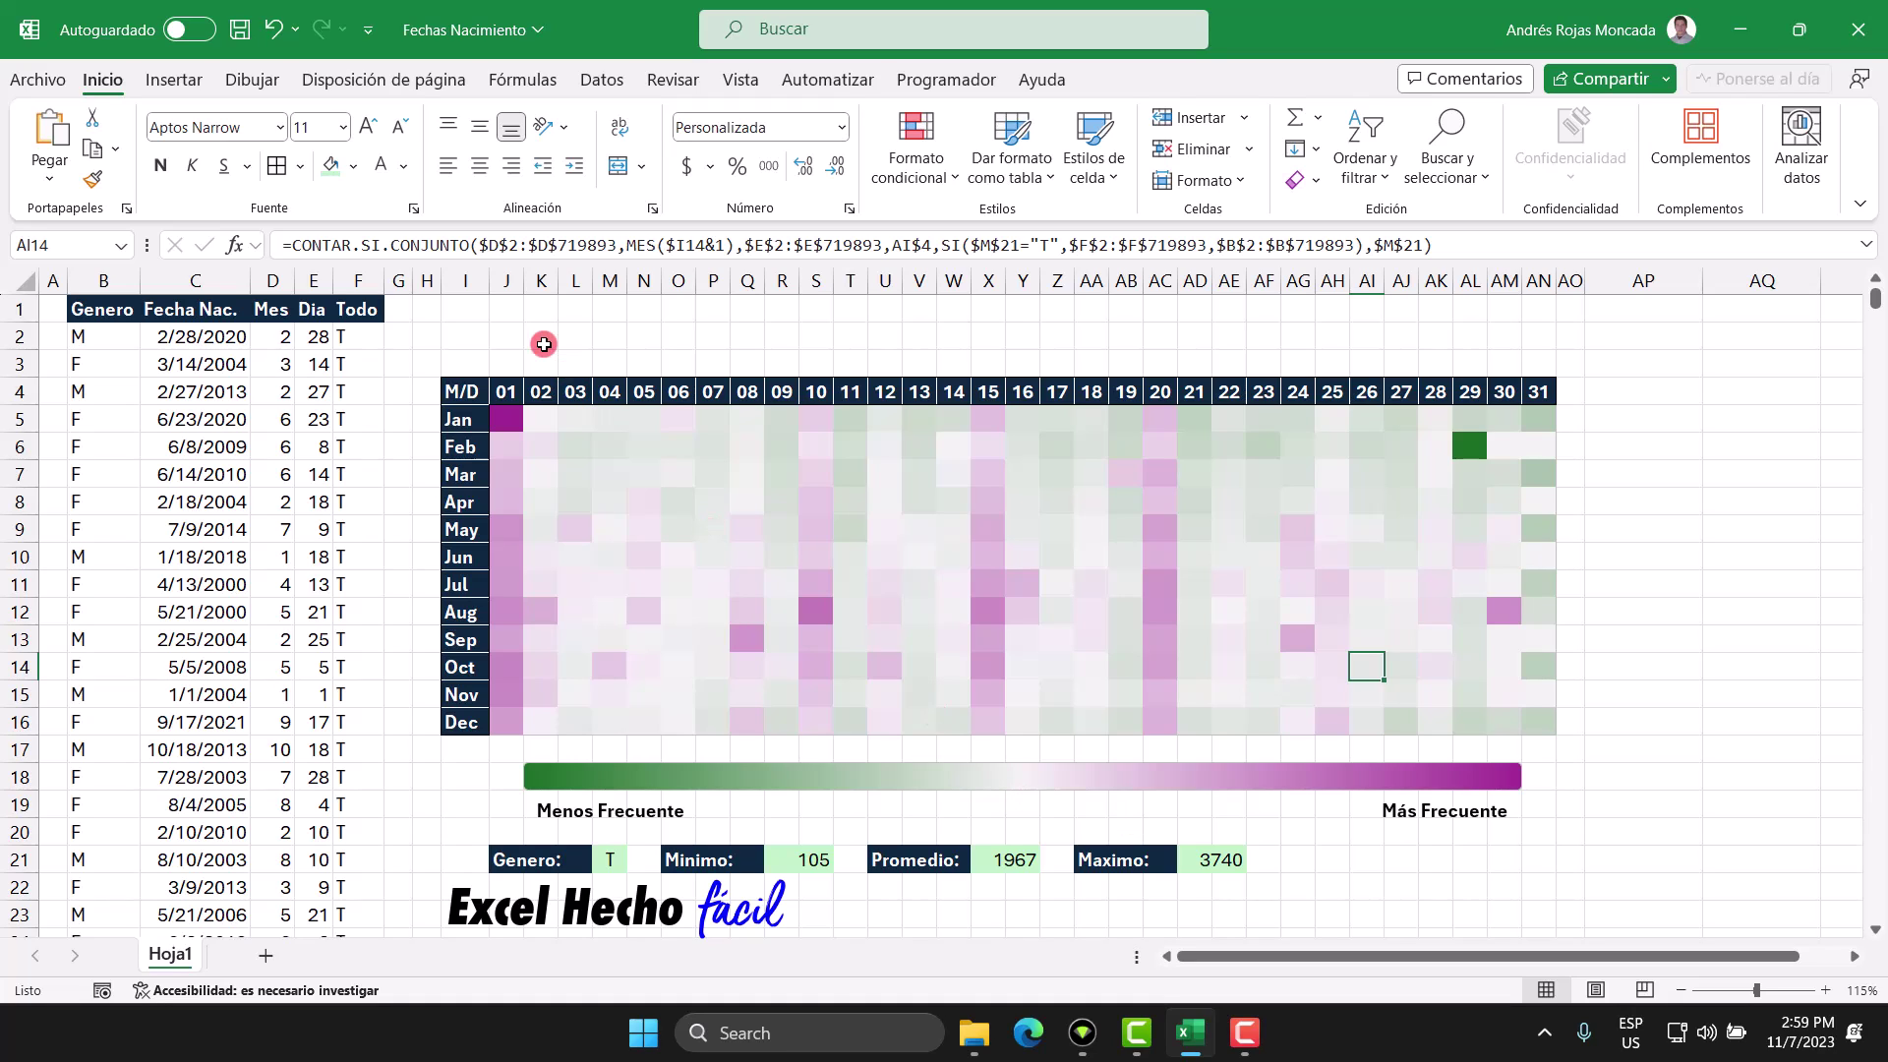
Insert an empty text box over the upper rows of the heat map, spanning most of its width
{"action": "left_click", "coordinate": [457, 912]}
{"action": "left_click", "coordinate": [174, 79]}
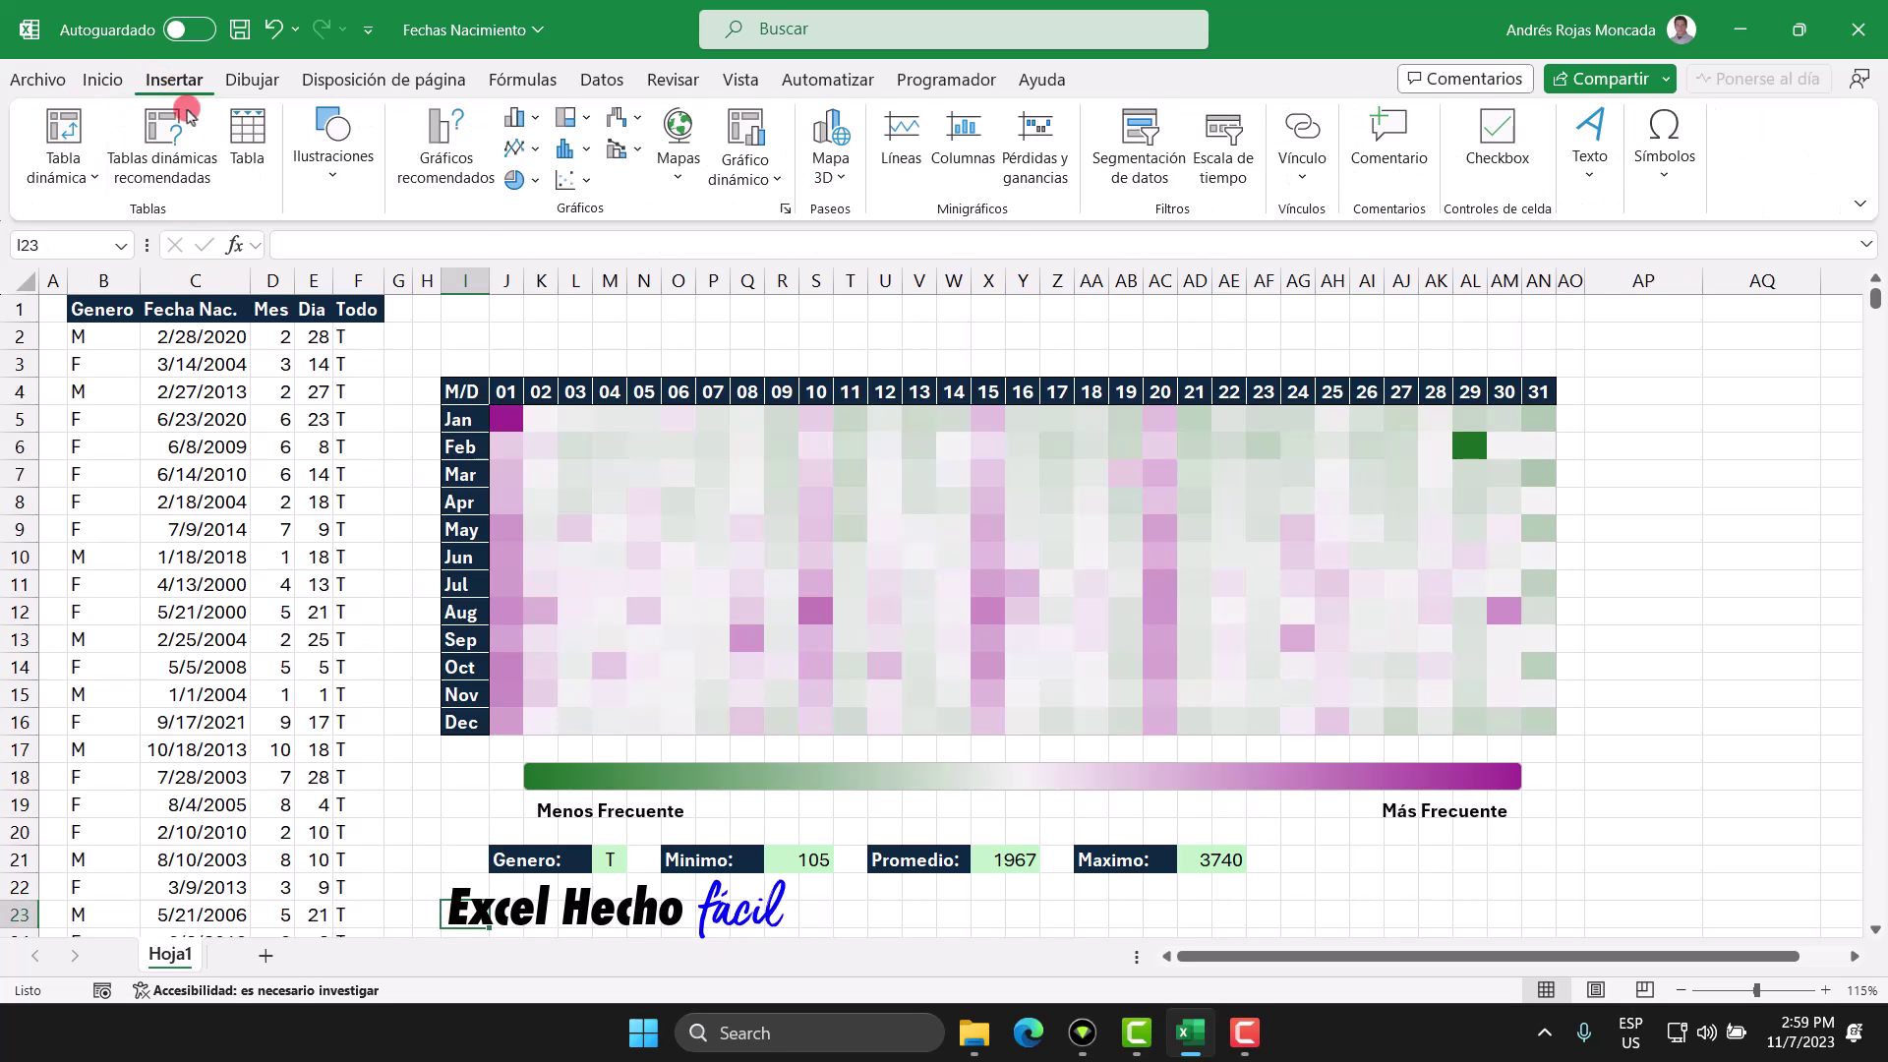
{"action": "left_click", "coordinate": [333, 172]}
{"action": "left_click", "coordinate": [387, 258]}
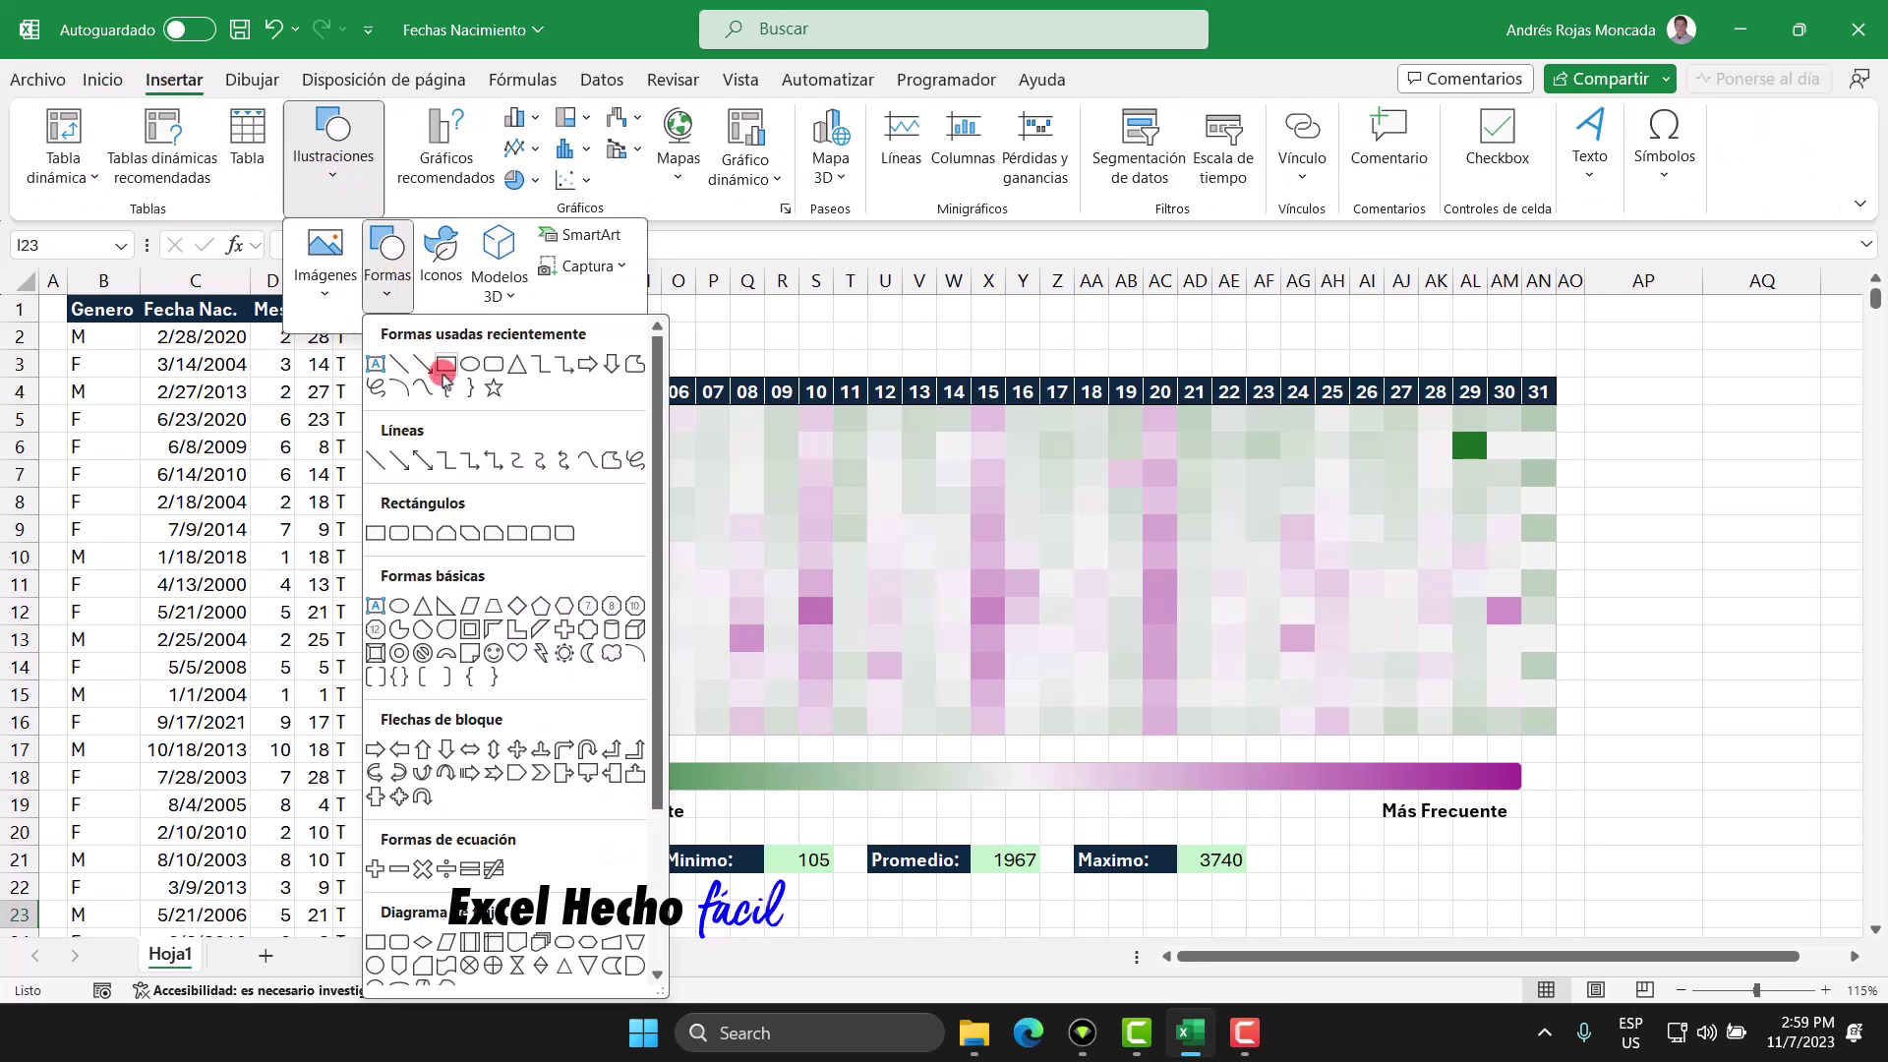
{"action": "left_click", "coordinate": [374, 366]}
{"action": "left_click_drag", "start_coordinate": [480, 316], "coordinate": [1453, 449]}
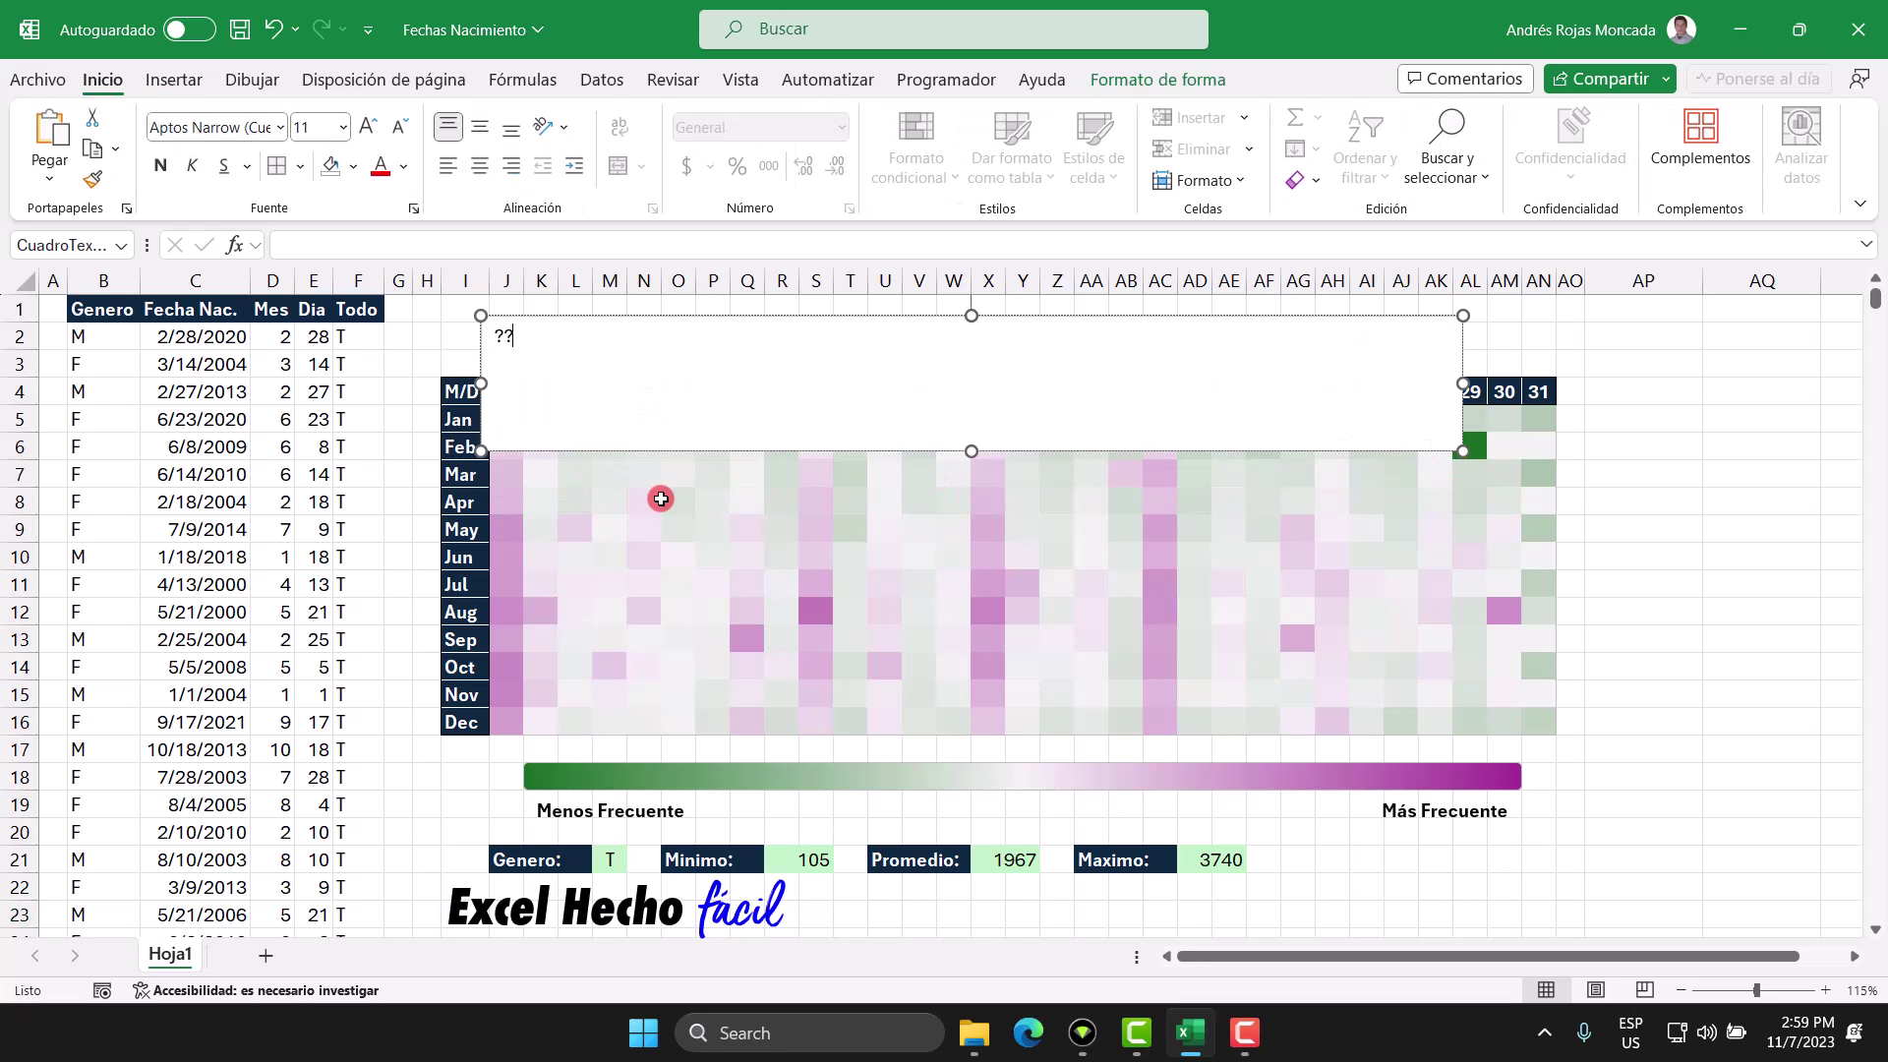
{"action": "key", "text": "Escape"}
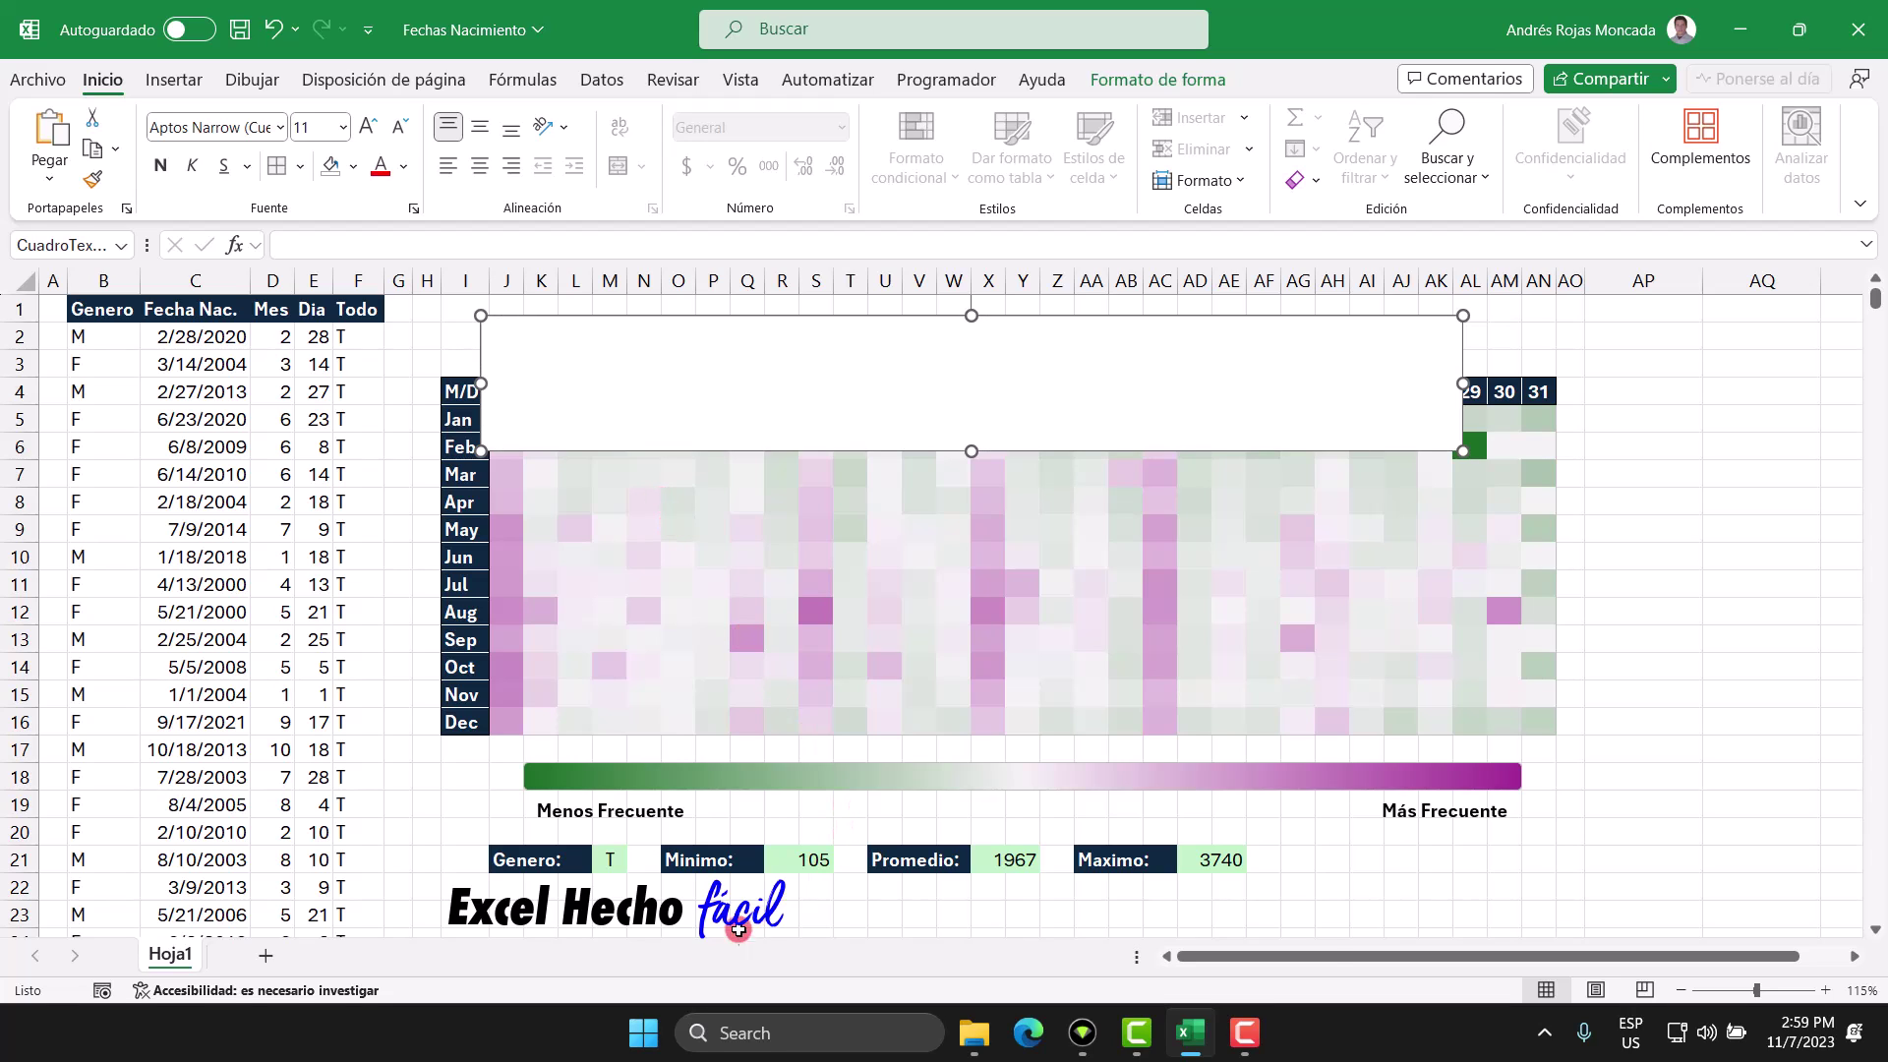
Open a new Word document and write the title "¿Qué tan frecuente es tu Cumpleaños?" in it
{"action": "left_click", "coordinate": [644, 1031]}
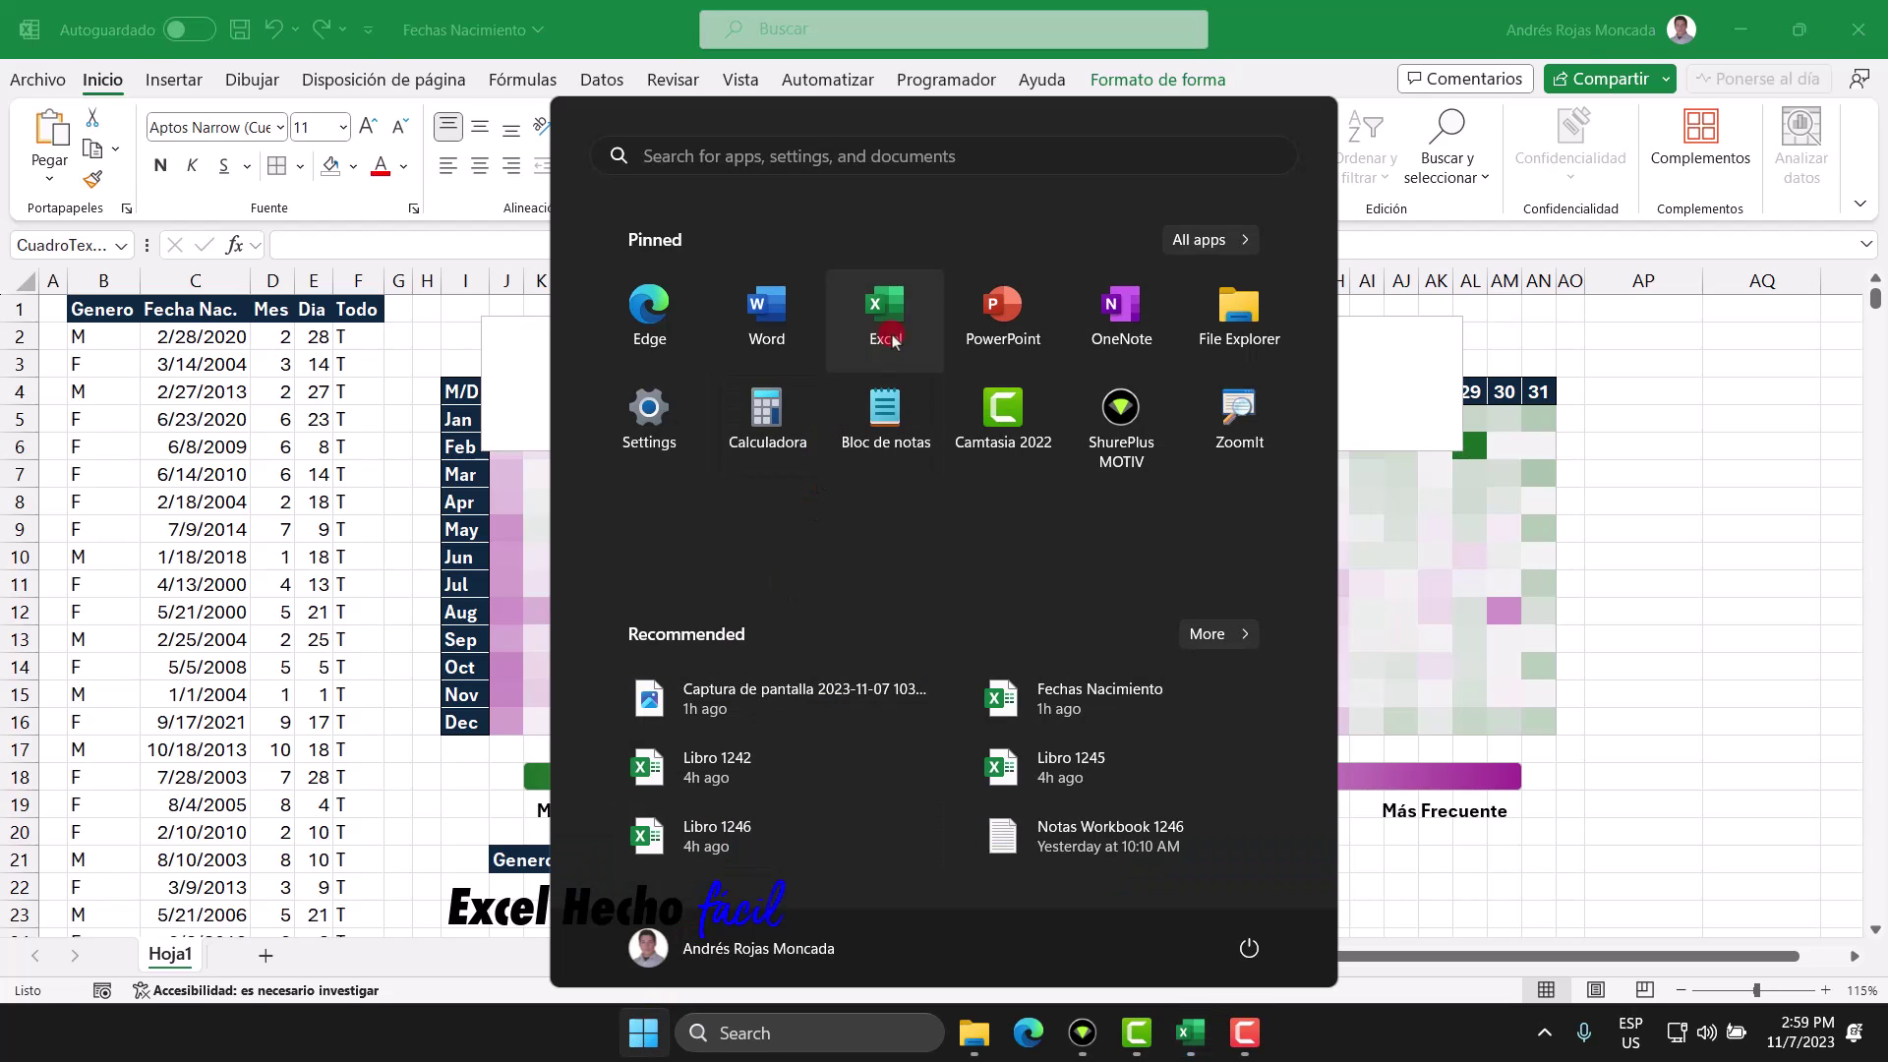
{"action": "left_click", "coordinate": [773, 320]}
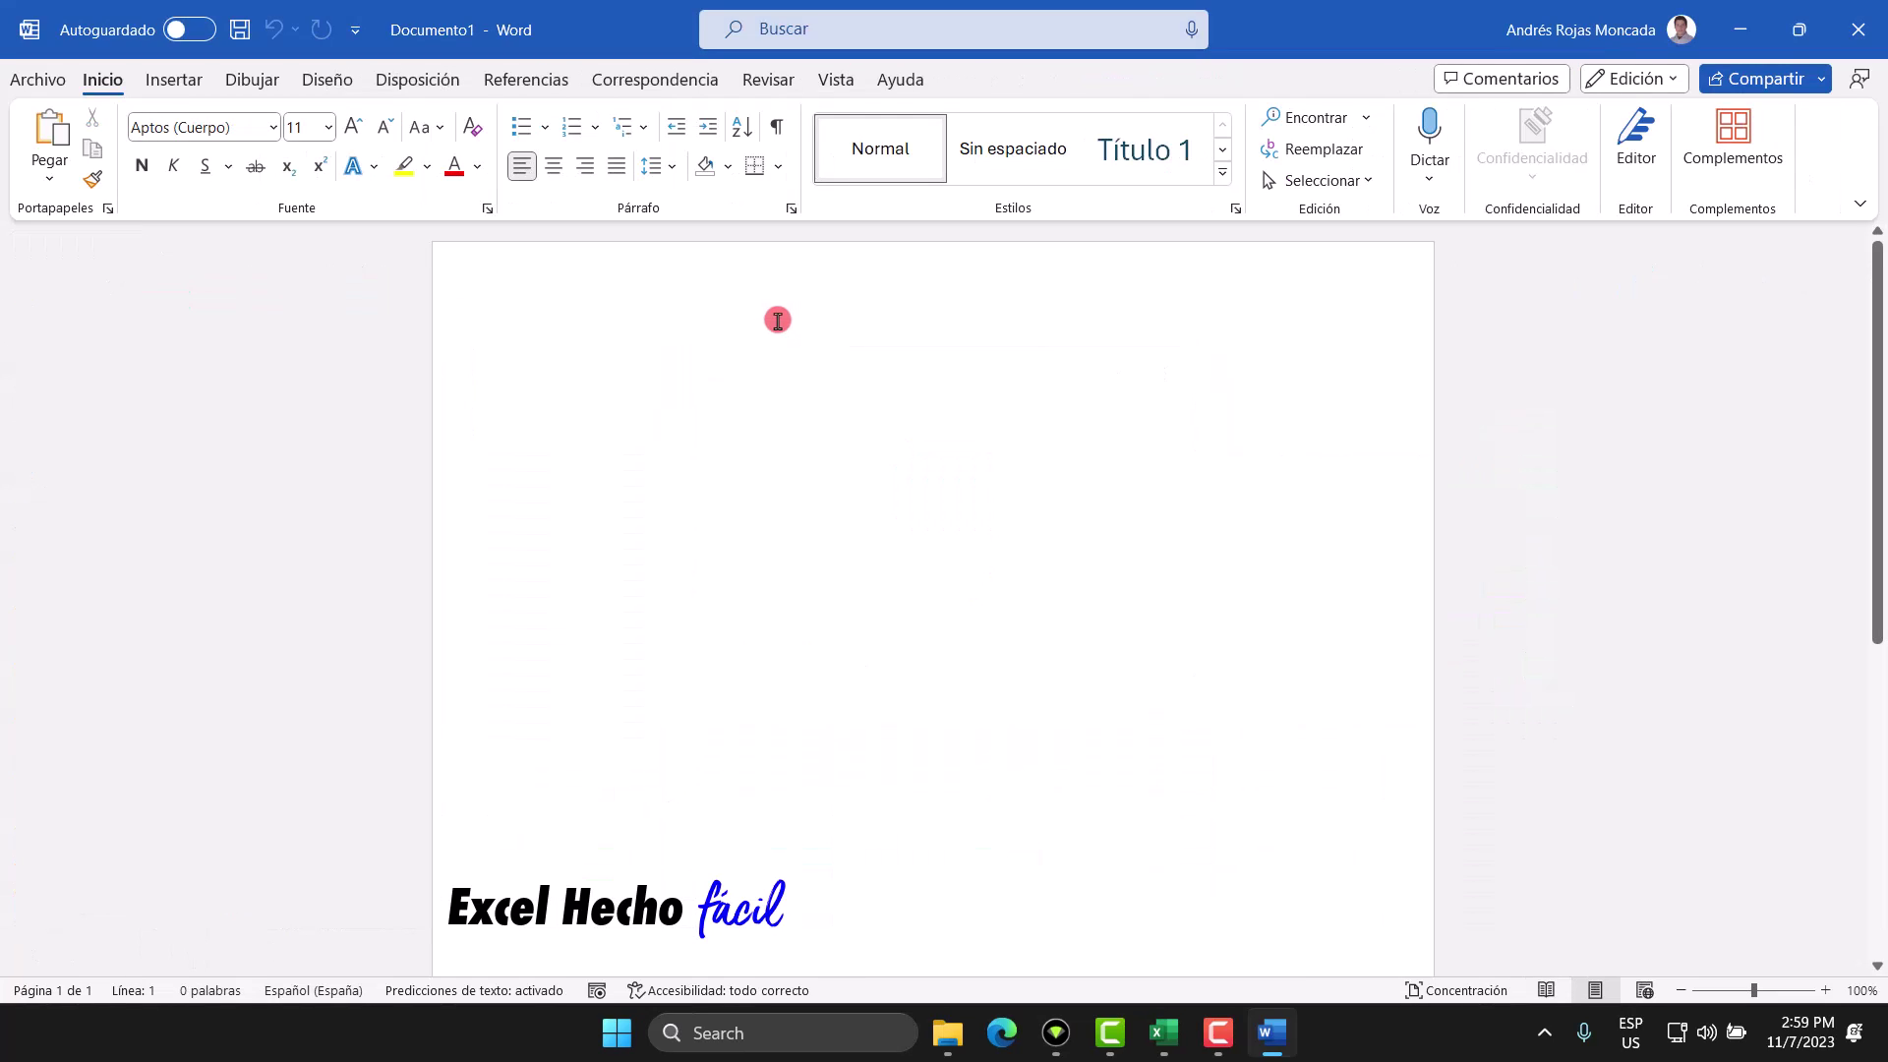
{"action": "type", "text": "¿?"}
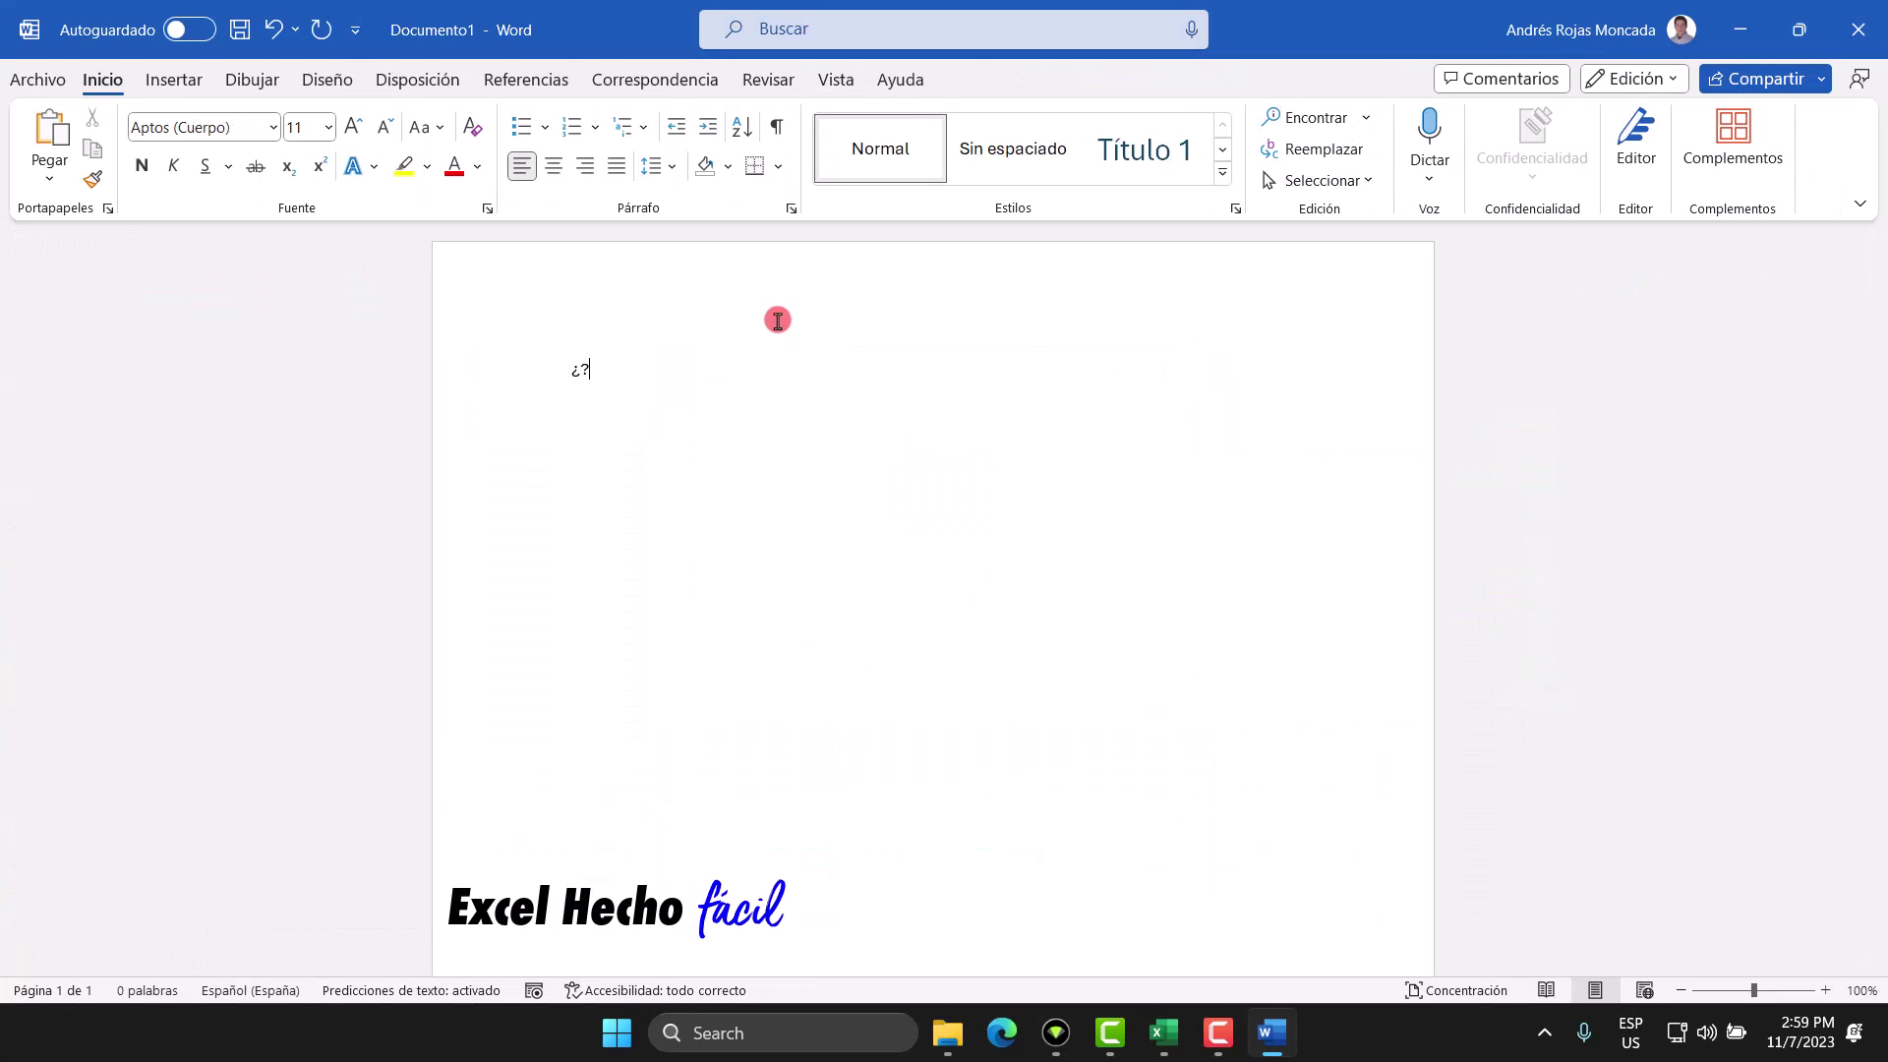
{"action": "left_click", "coordinate": [580, 369]}
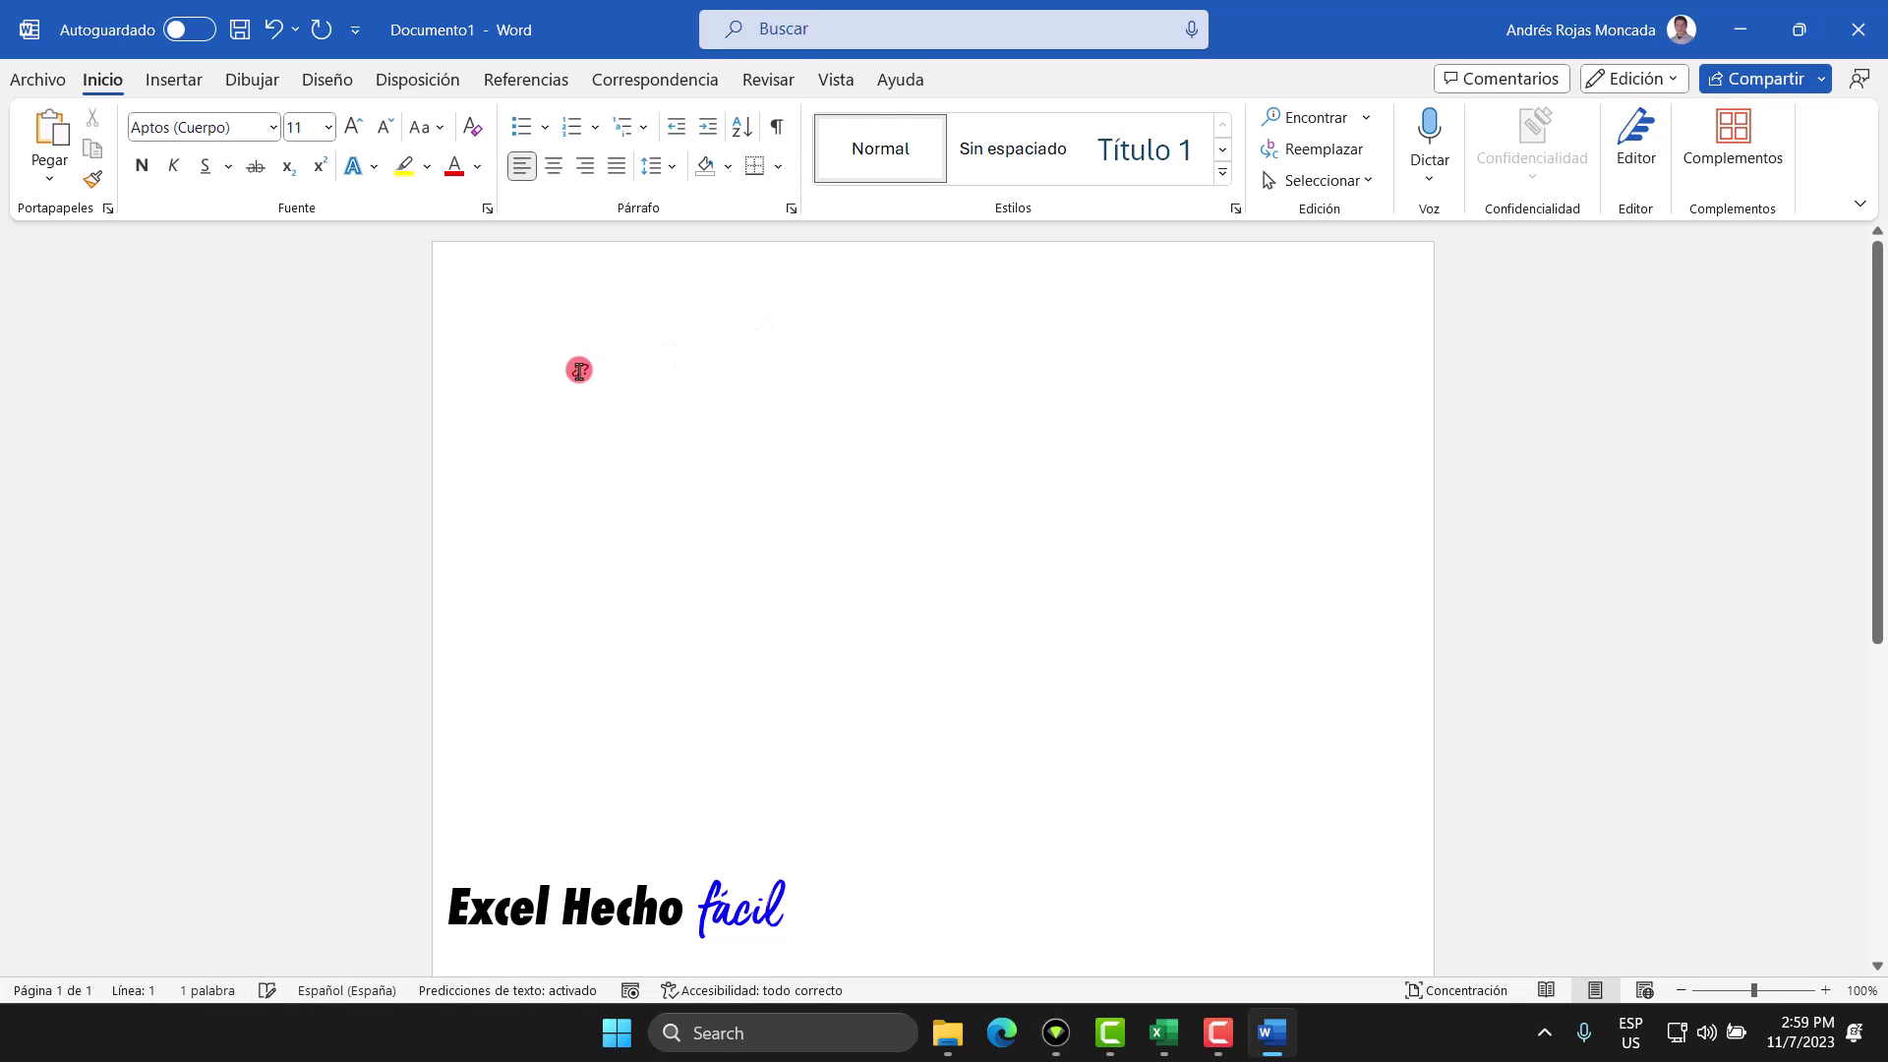
{"action": "type", "text": "Qué ?"}
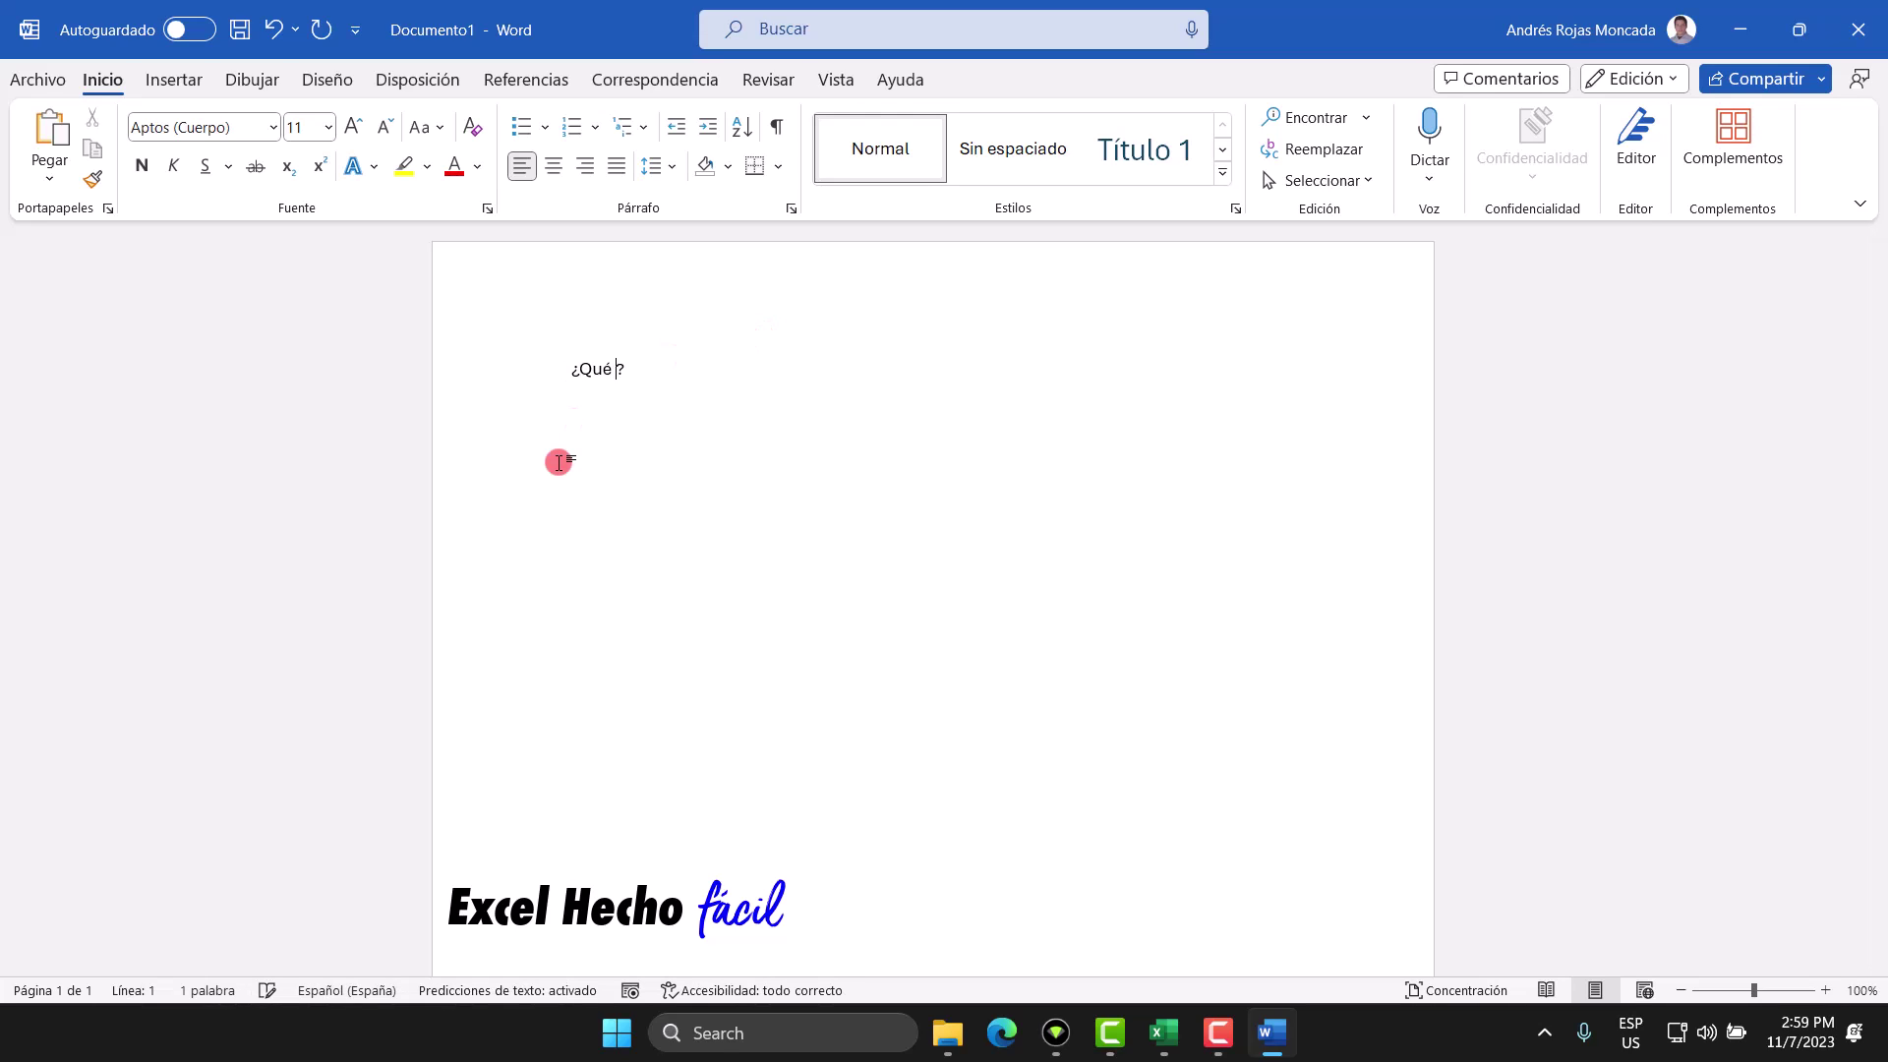
{"action": "type", "text": "recuente es t"}
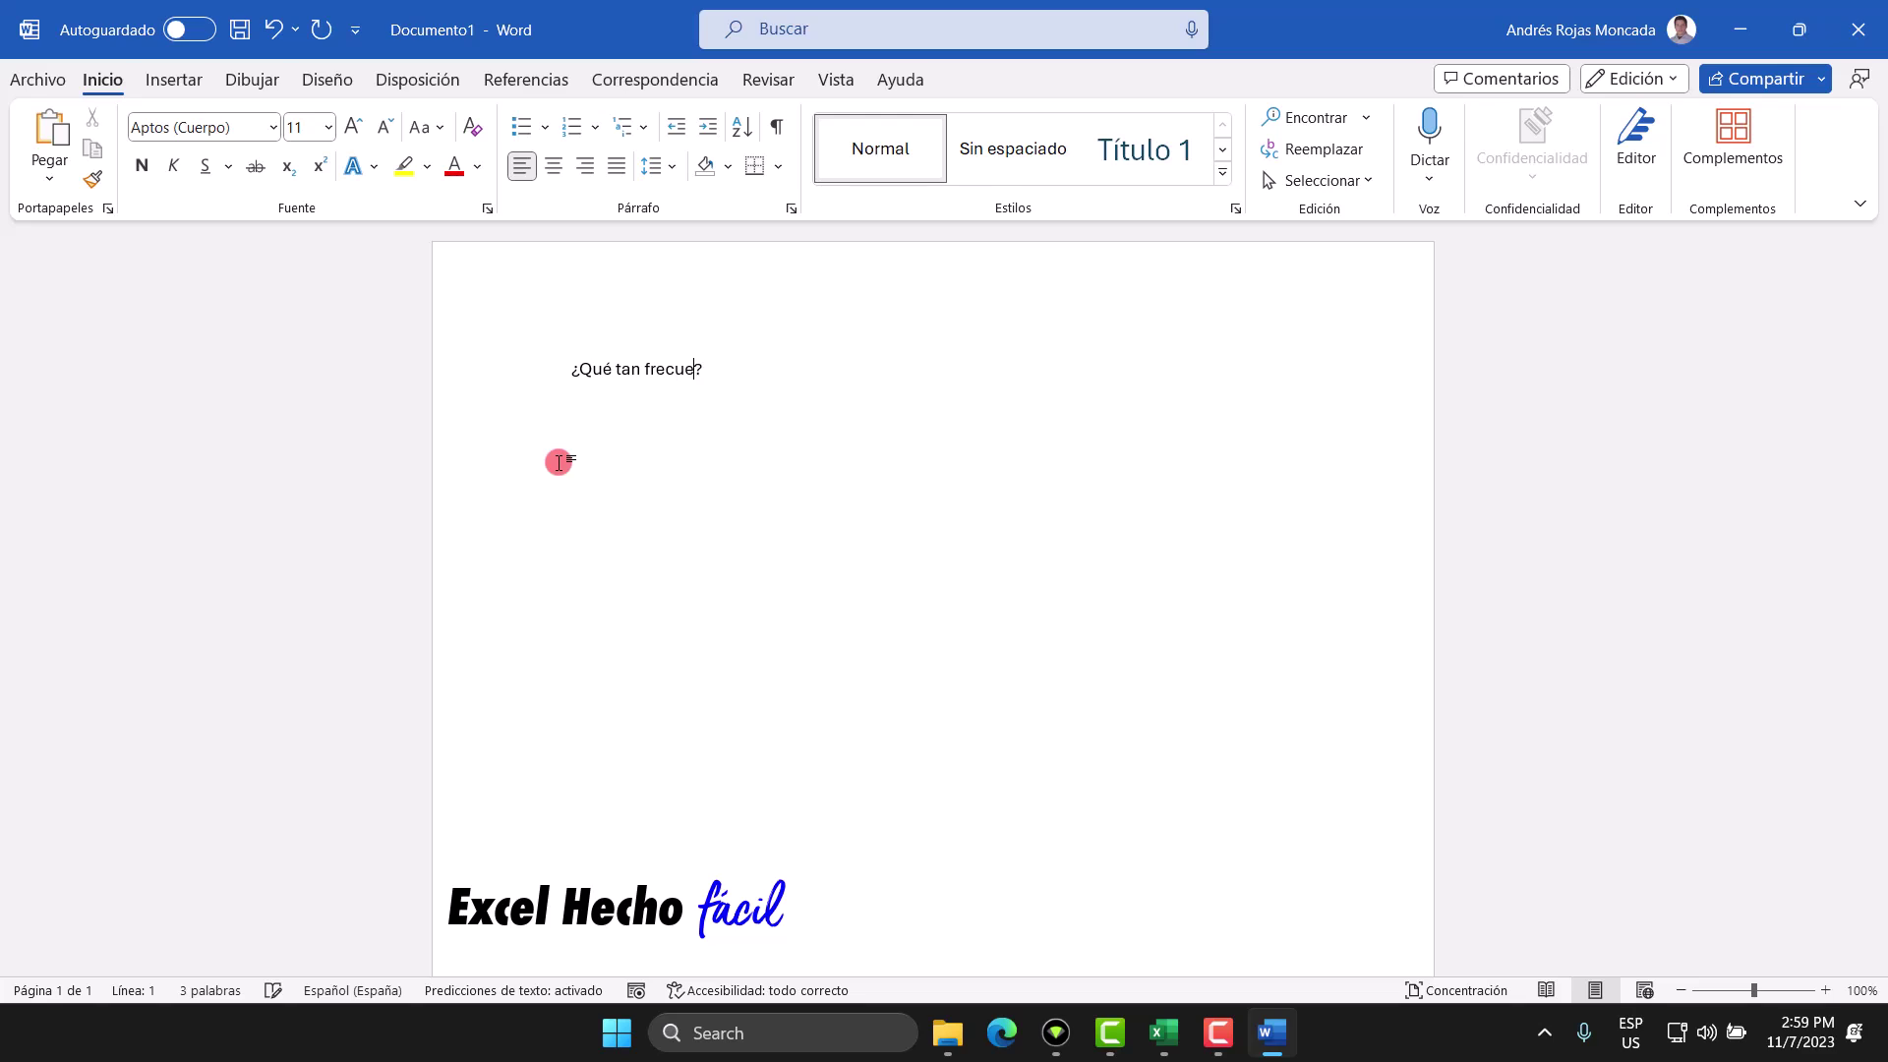
{"action": "type", "text": "u Cumpleaños"}
Copy the title from Word and paste it into the empty text box in the Excel sheet, without the trailing line break
{"action": "left_click", "coordinate": [885, 370]}
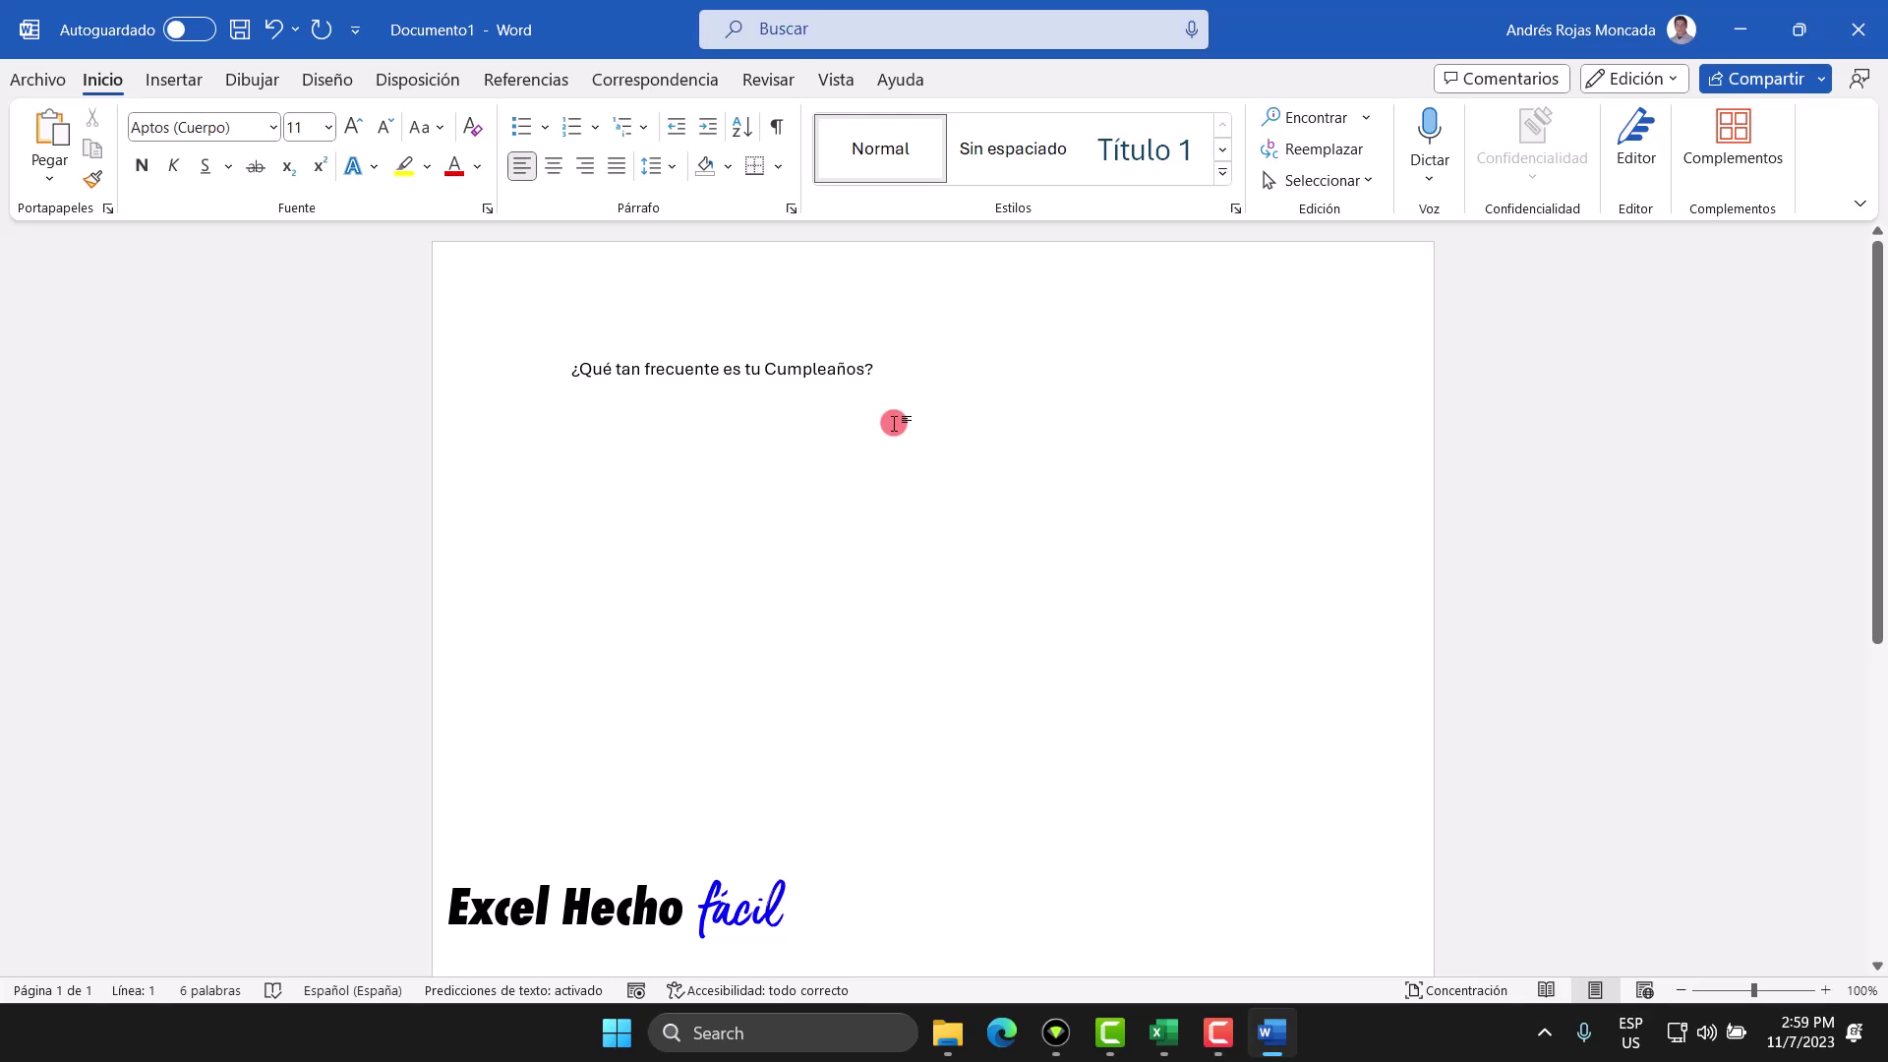
{"action": "key", "text": "ctrl+a"}
{"action": "key", "text": "ctrl+c"}
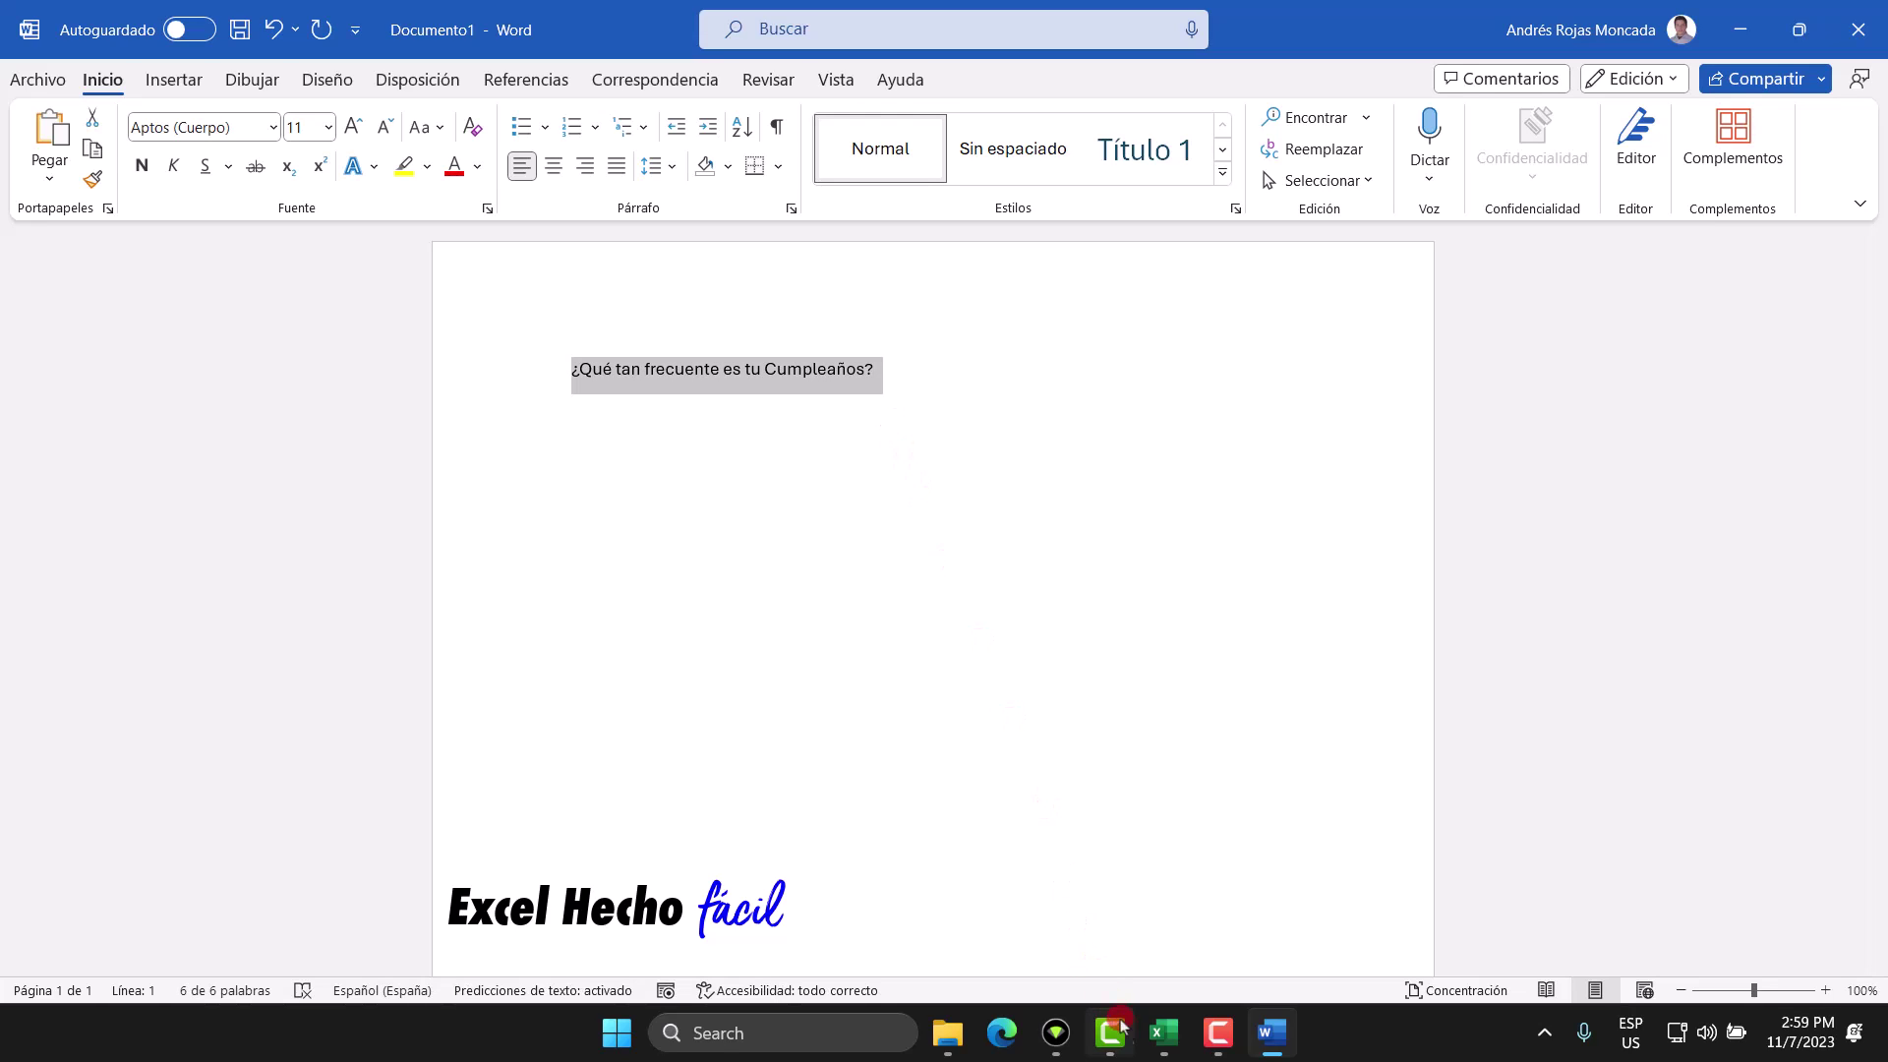
{"action": "left_click", "coordinate": [1160, 1032]}
{"action": "left_click", "coordinate": [565, 342]}
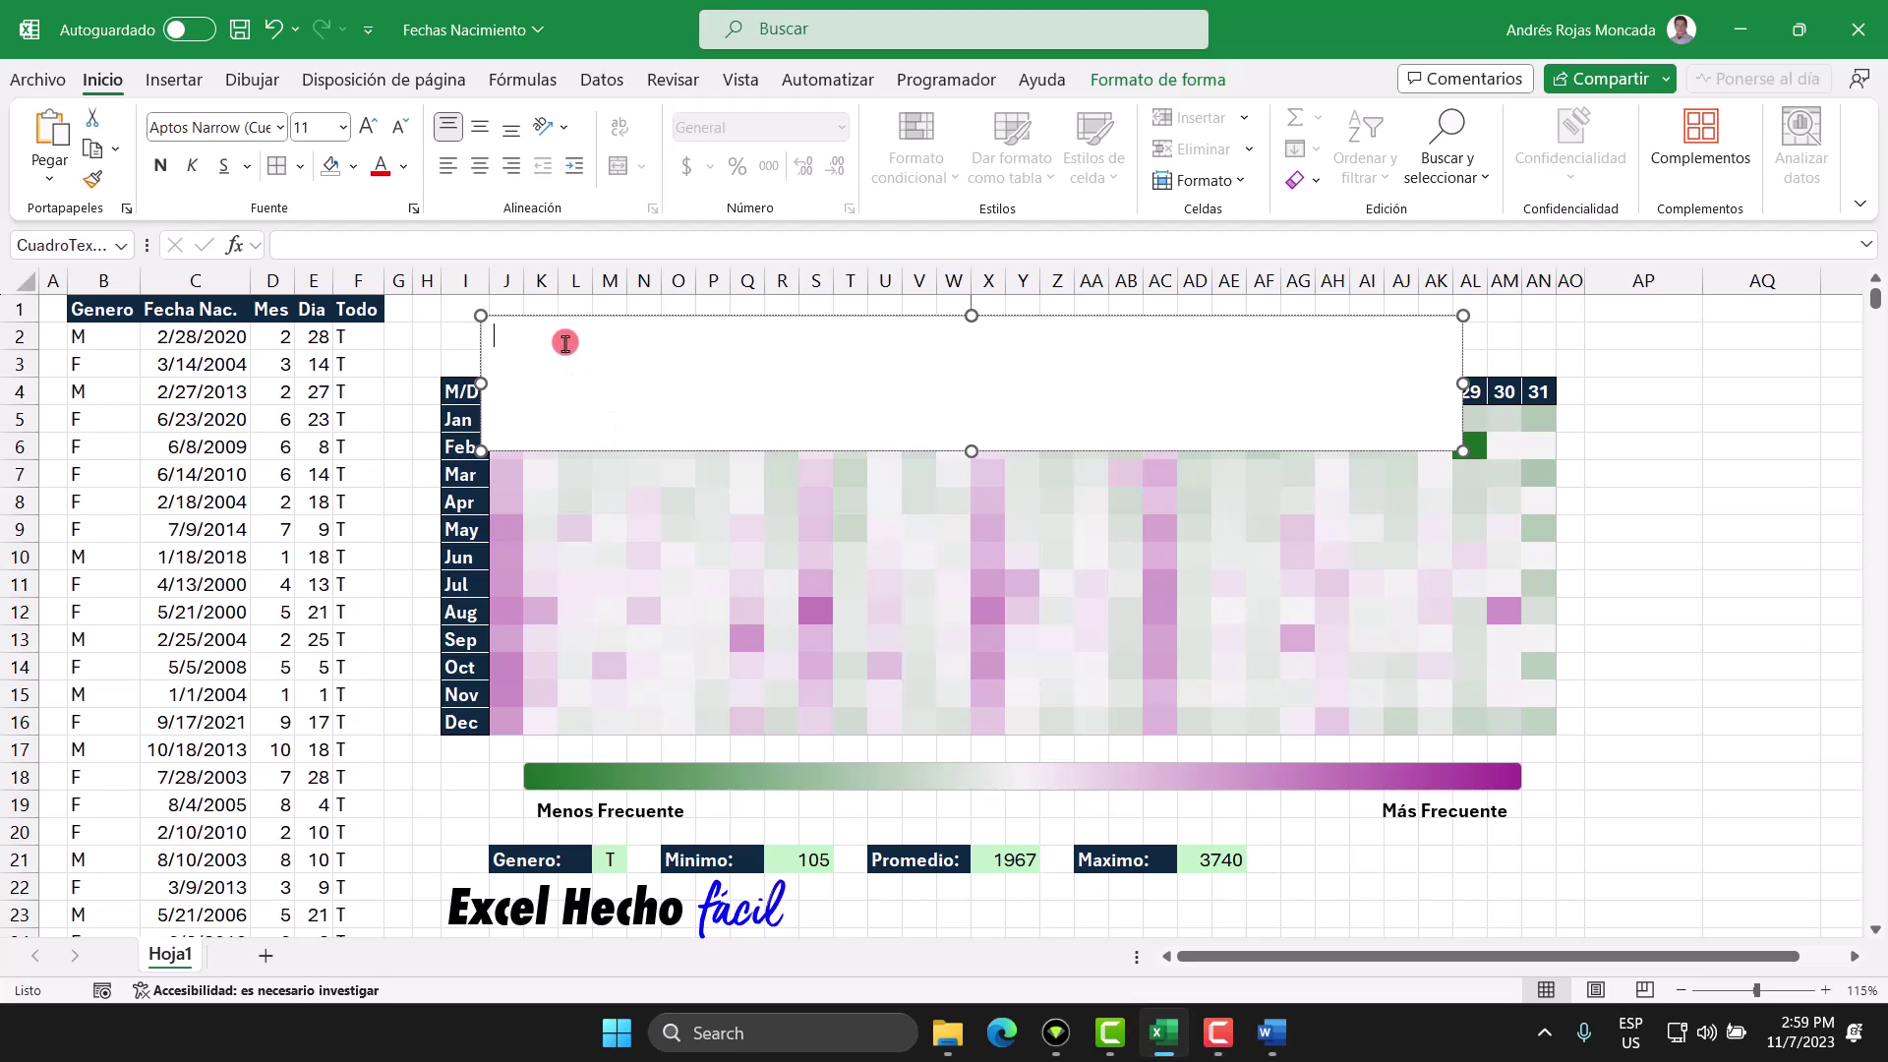
{"action": "key", "text": "ctrl+v"}
{"action": "key", "text": "BackSpace"}
{"action": "key", "text": "Escape"}
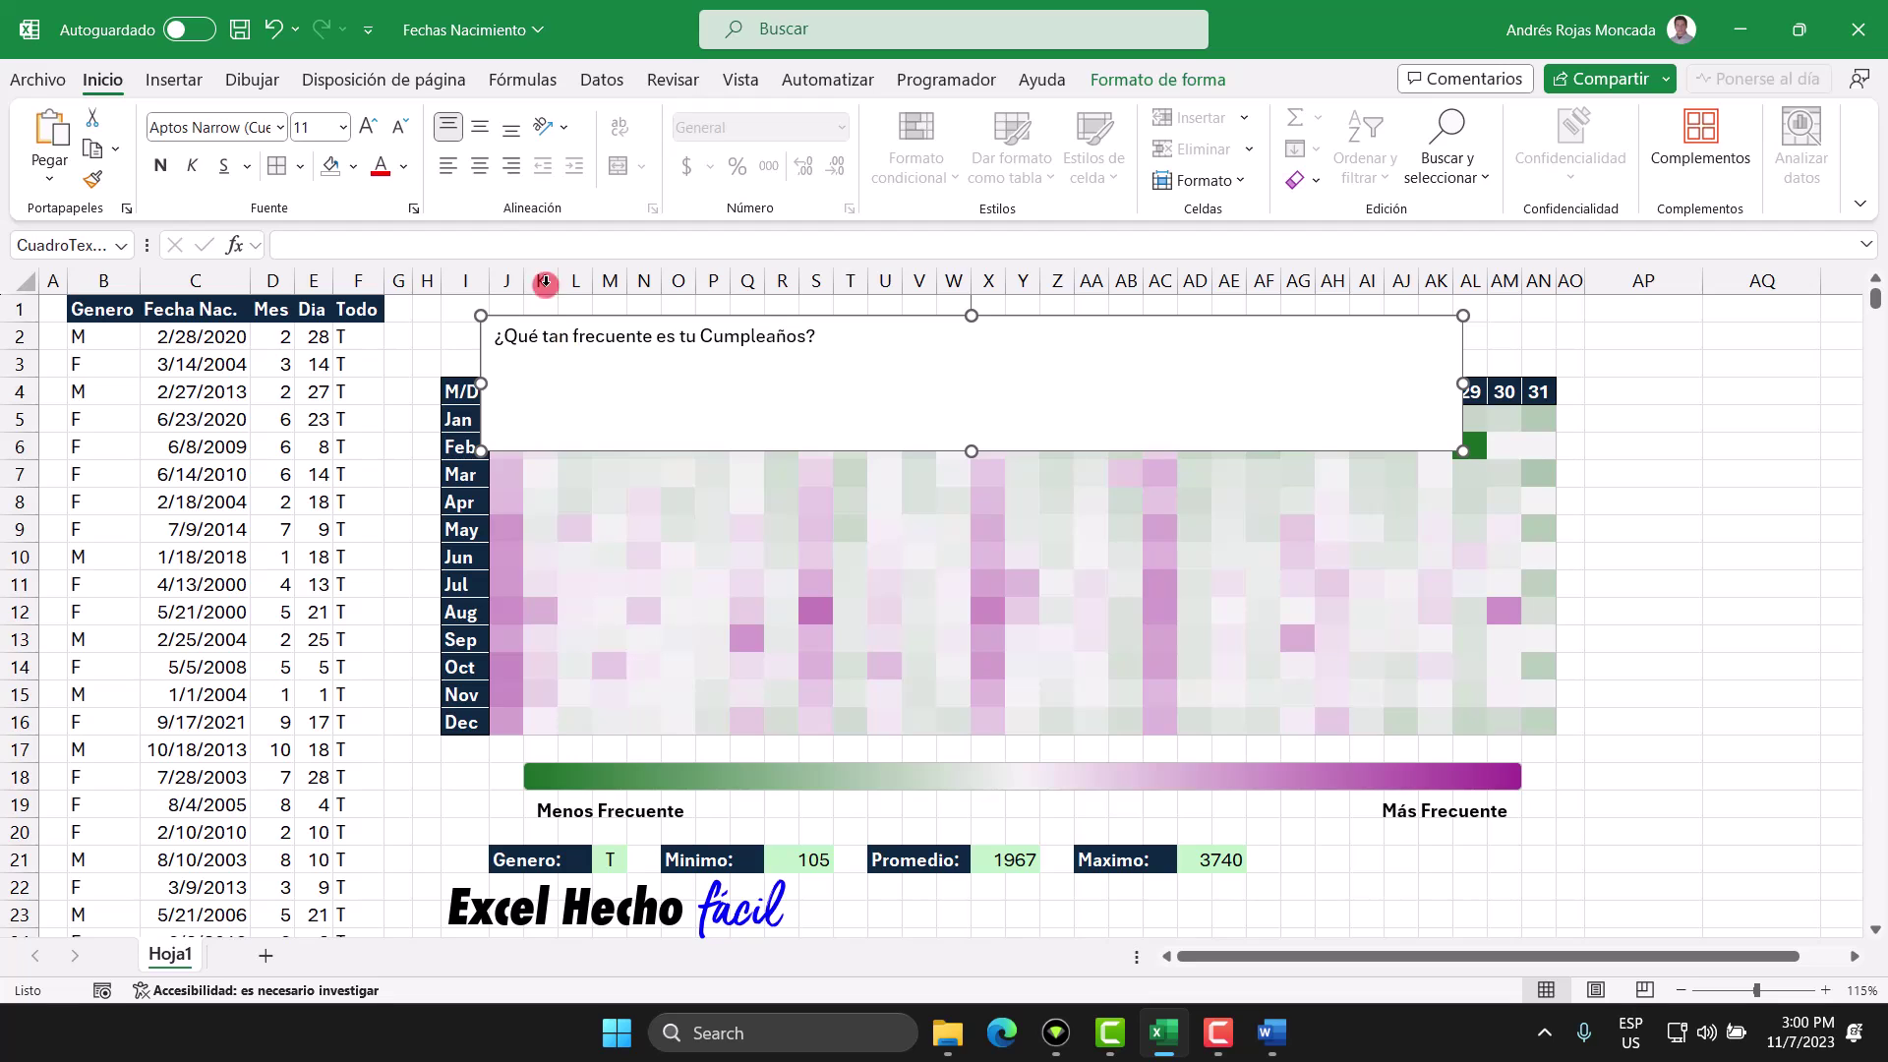
Center the title text vertically and horizontally in its box and enlarge it to 28 pt
{"action": "left_click", "coordinate": [482, 128]}
{"action": "left_click", "coordinate": [481, 168]}
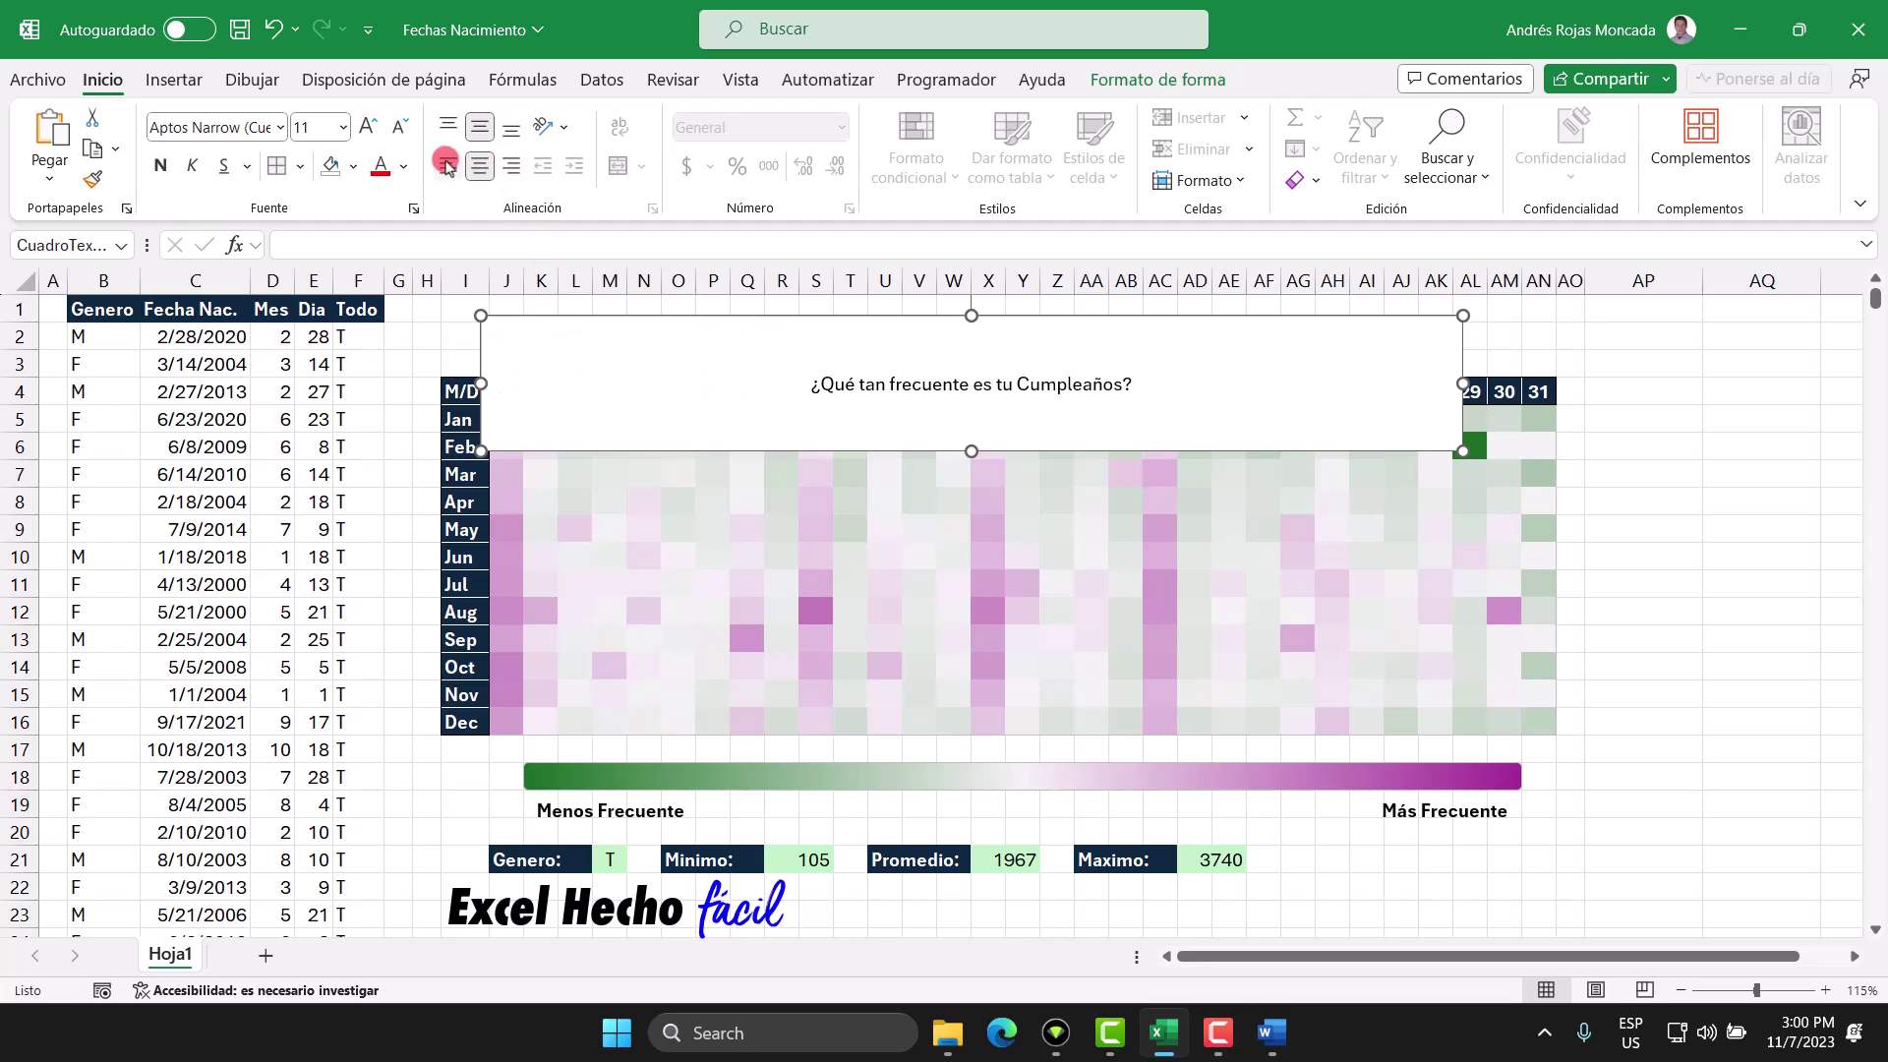
{"action": "left_click", "coordinate": [371, 127]}
{"action": "left_click", "coordinate": [372, 127]}
{"action": "left_click", "coordinate": [371, 127]}
{"action": "left_click", "coordinate": [371, 127]}
{"action": "left_click", "coordinate": [372, 127]}
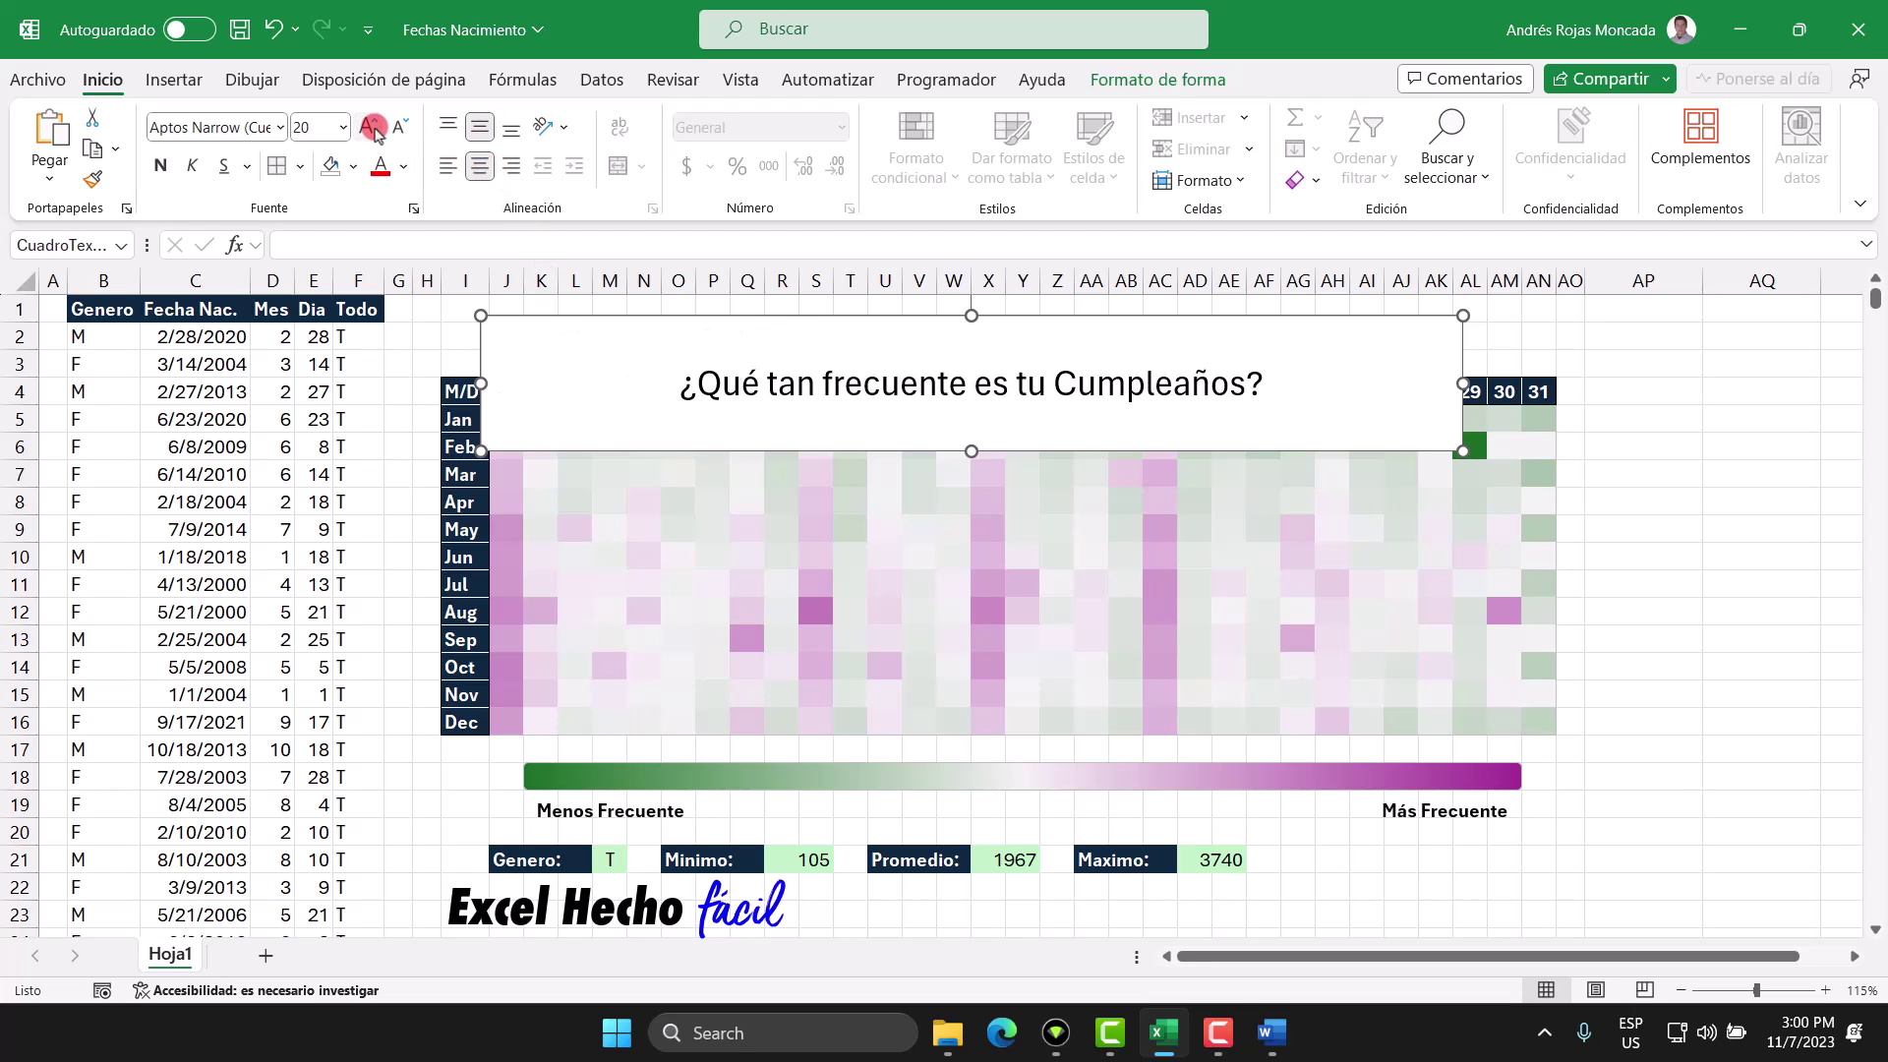
{"action": "left_click", "coordinate": [371, 126]}
{"action": "left_click", "coordinate": [372, 127]}
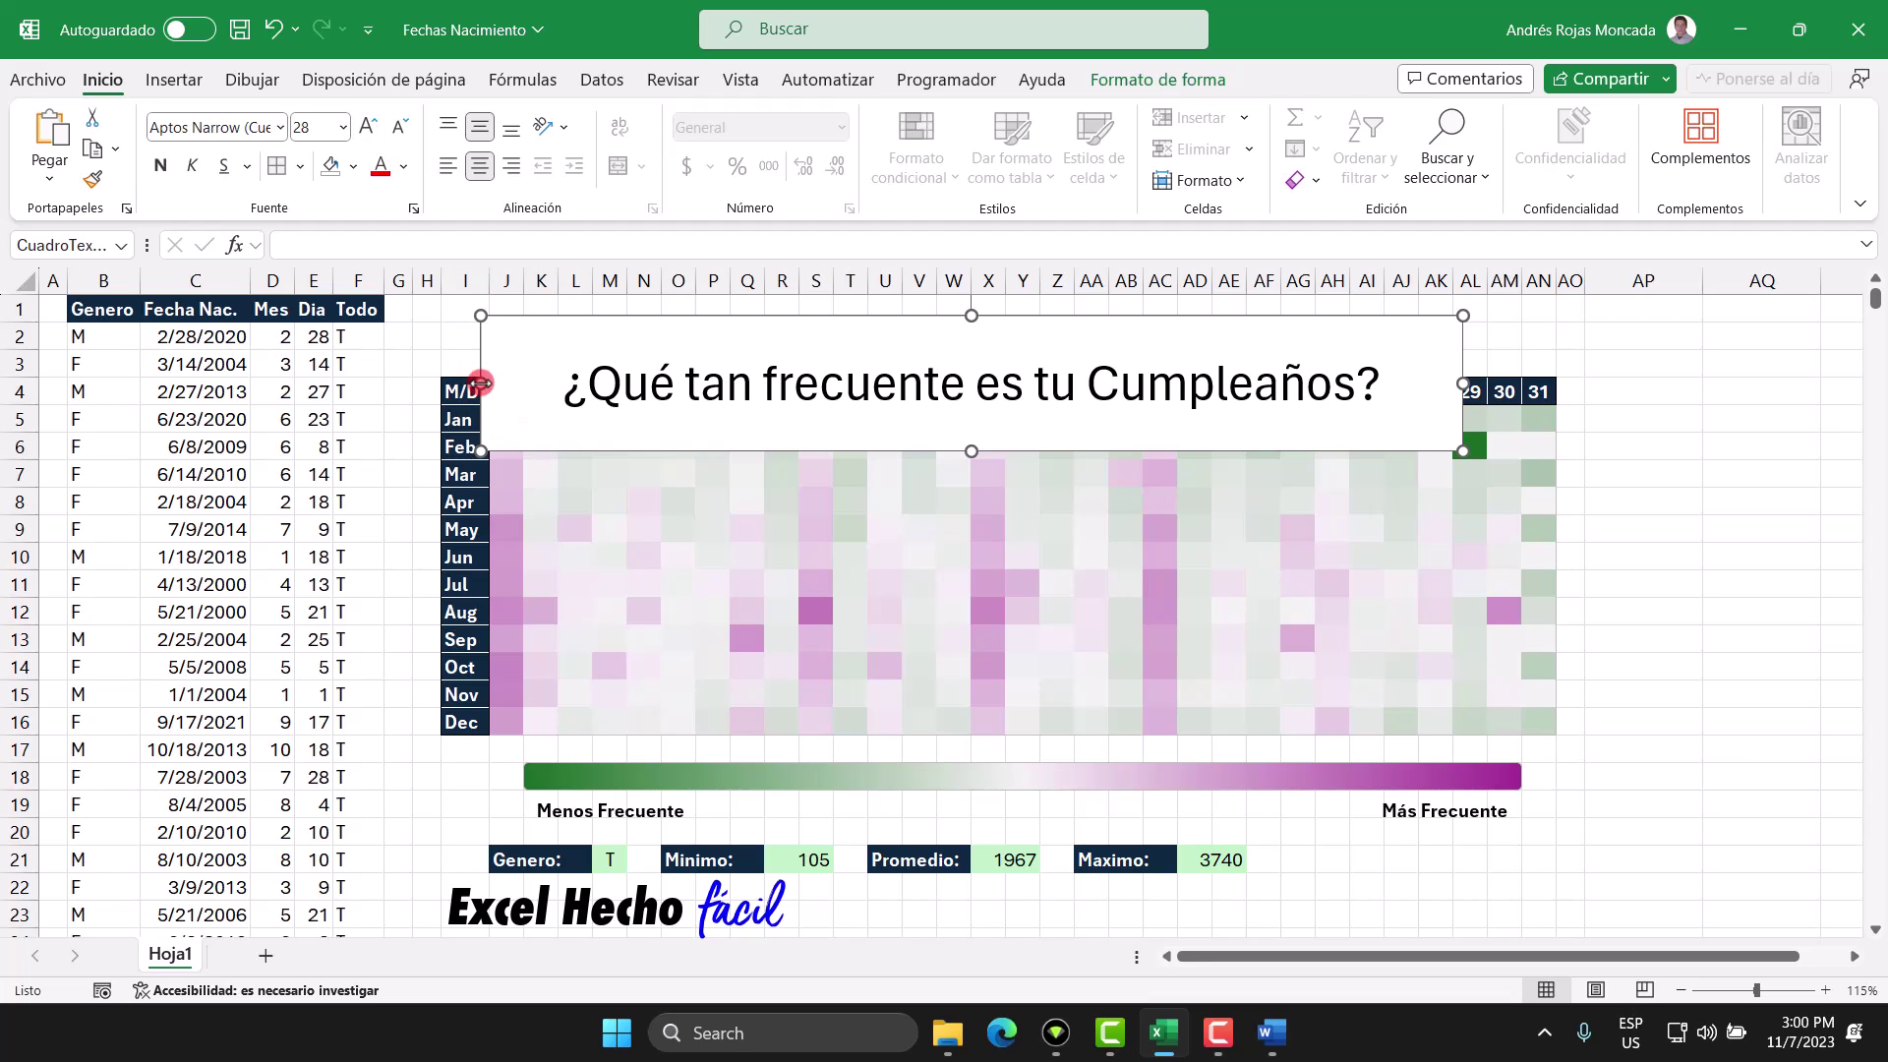
Resize the title box to about 8.22 by 0.61 inches so it spans columns I to AN above the heat map's header row
{"action": "left_click_drag", "start_coordinate": [480, 384], "coordinate": [440, 383]}
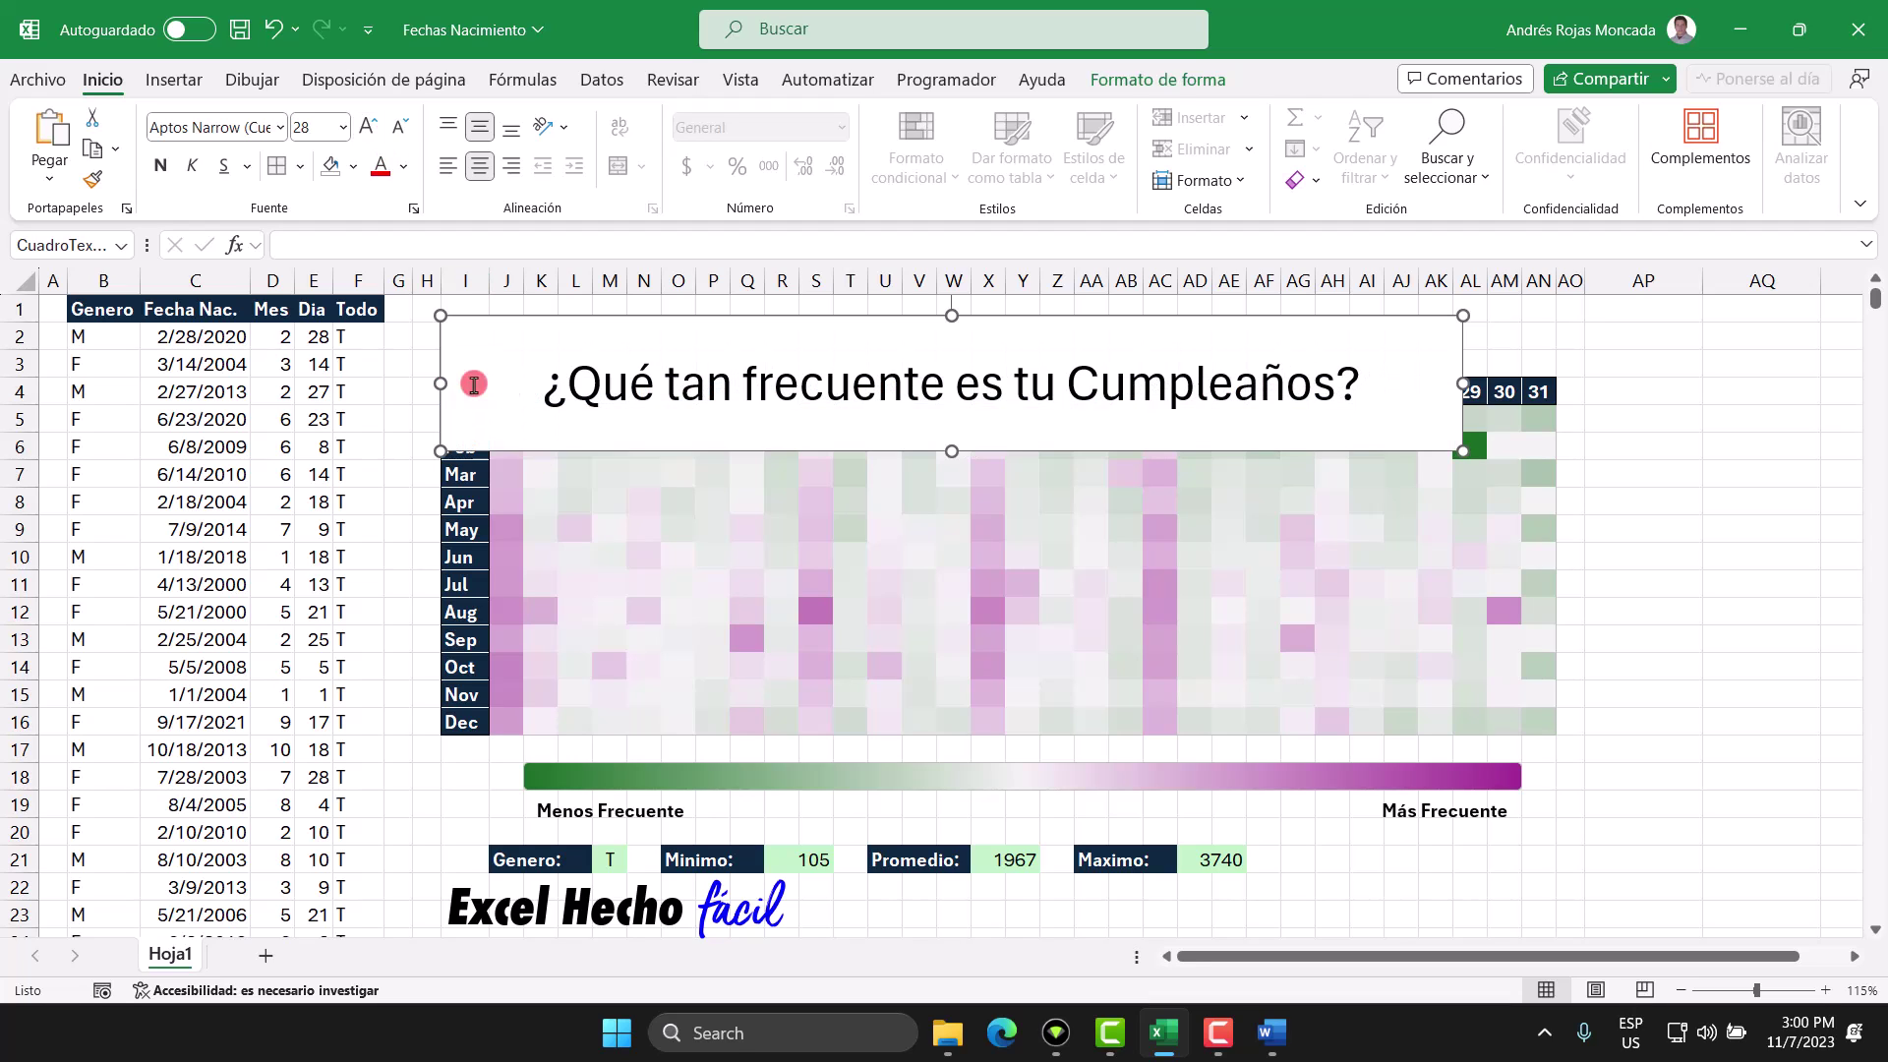
{"action": "left_click_drag", "start_coordinate": [1470, 383], "coordinate": [1556, 383]}
{"action": "left_click_drag", "start_coordinate": [998, 316], "coordinate": [998, 295]}
{"action": "left_click_drag", "start_coordinate": [997, 450], "coordinate": [1009, 375]}
Set the title text to 30 pt and make it bold
{"action": "left_click", "coordinate": [311, 129]}
{"action": "type", "text": "30"}
{"action": "key", "text": "Return"}
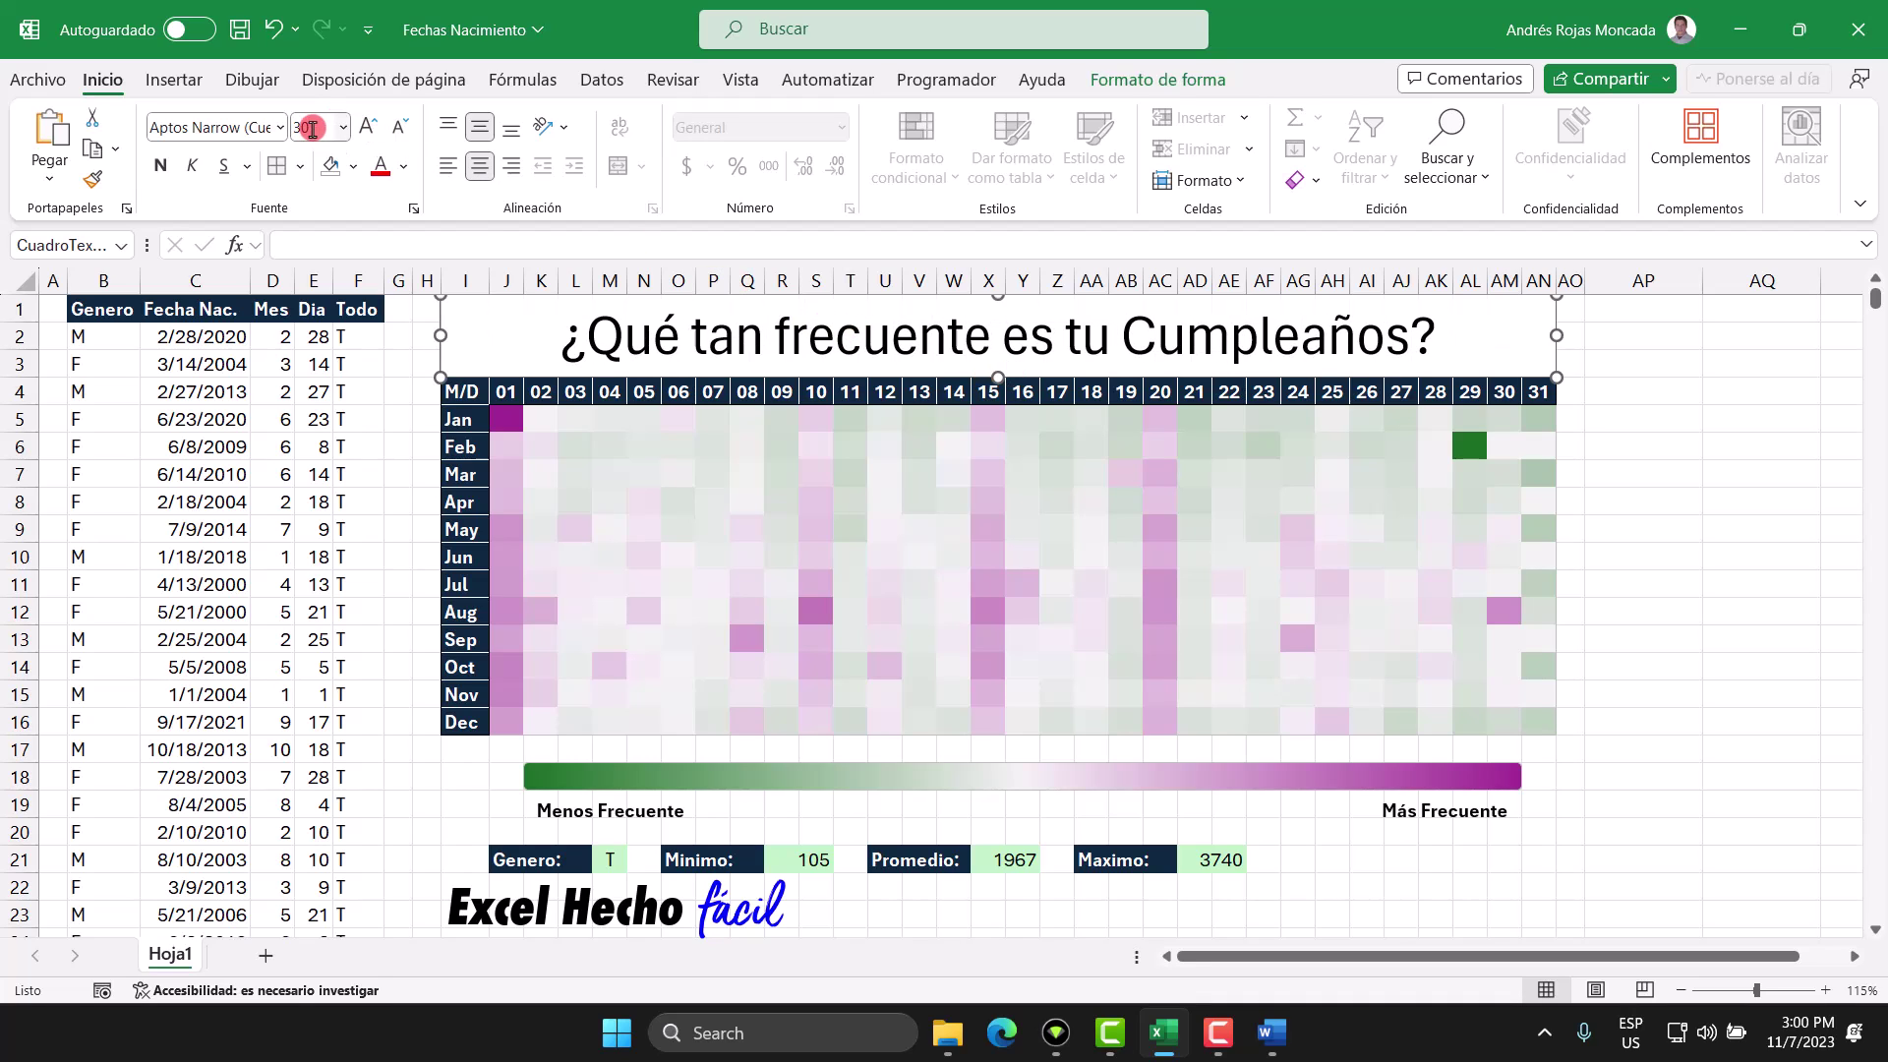
{"action": "left_click", "coordinate": [164, 167]}
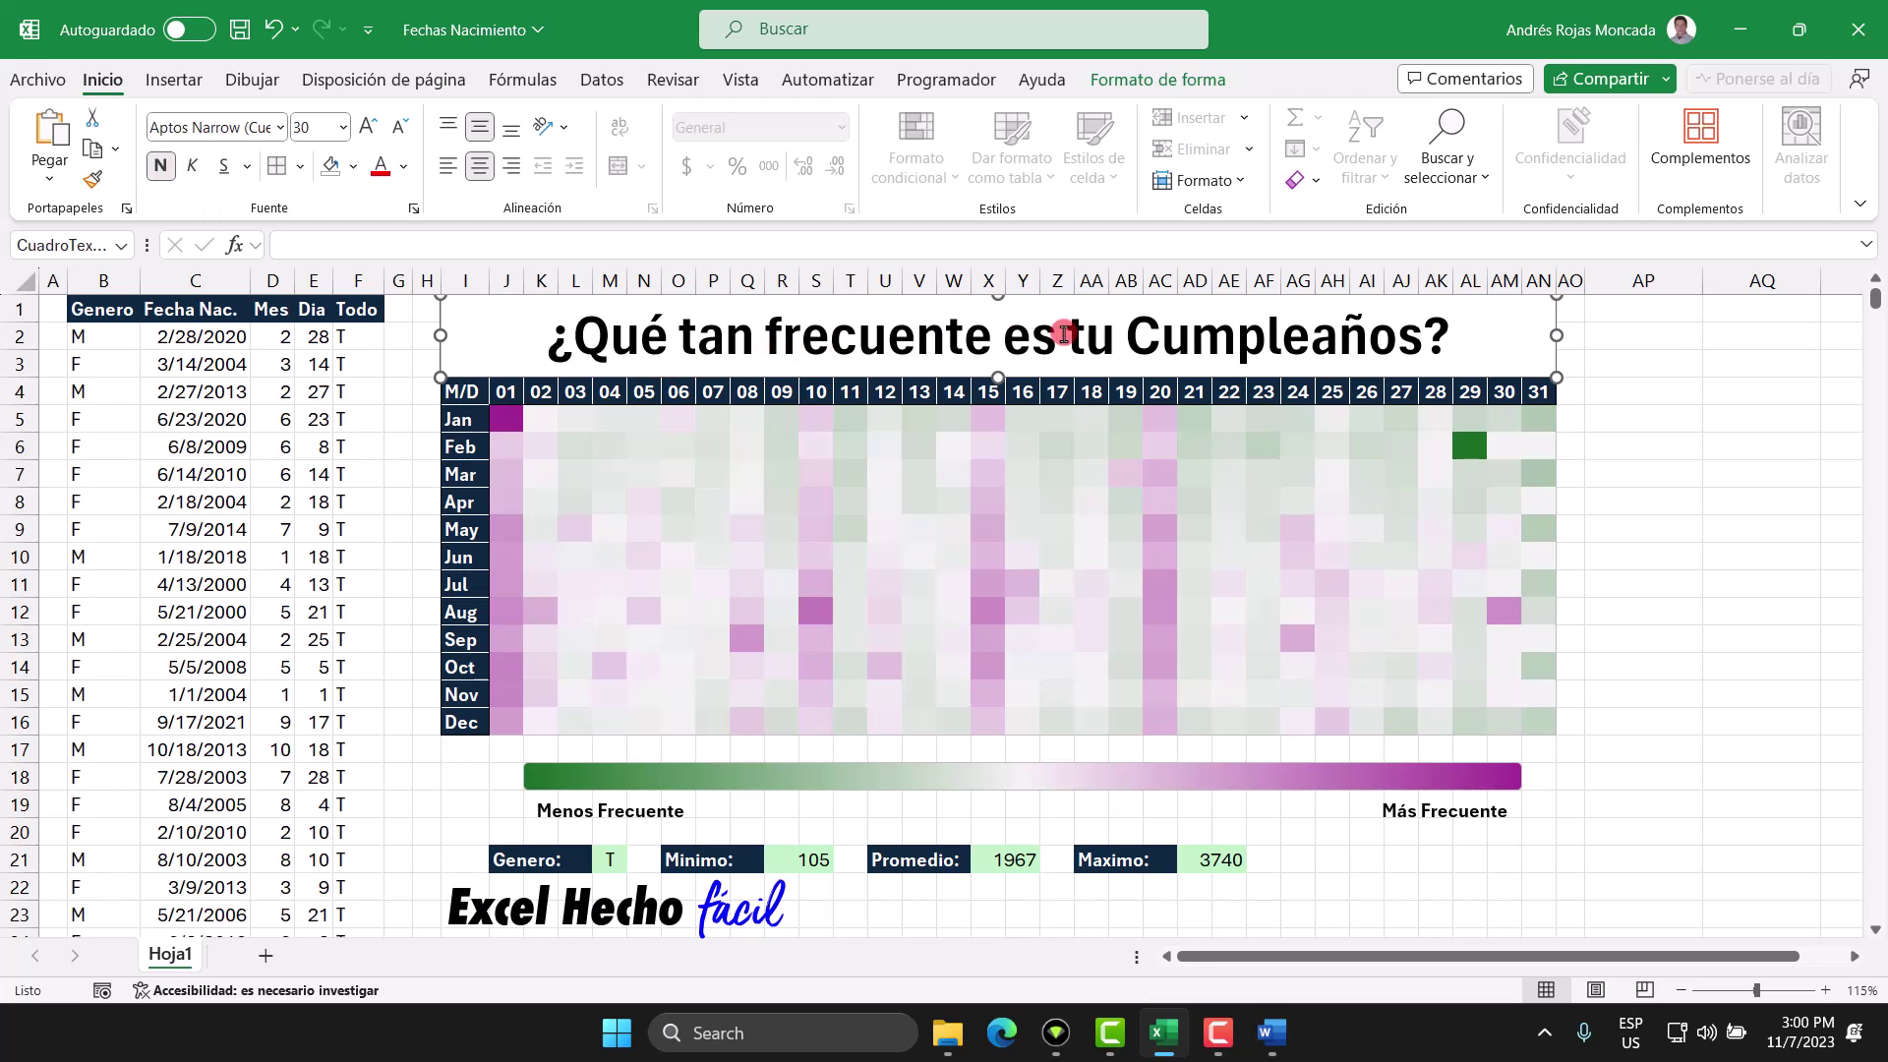
Remove the fill and the outline from the title text box
{"action": "left_click", "coordinate": [1158, 80]}
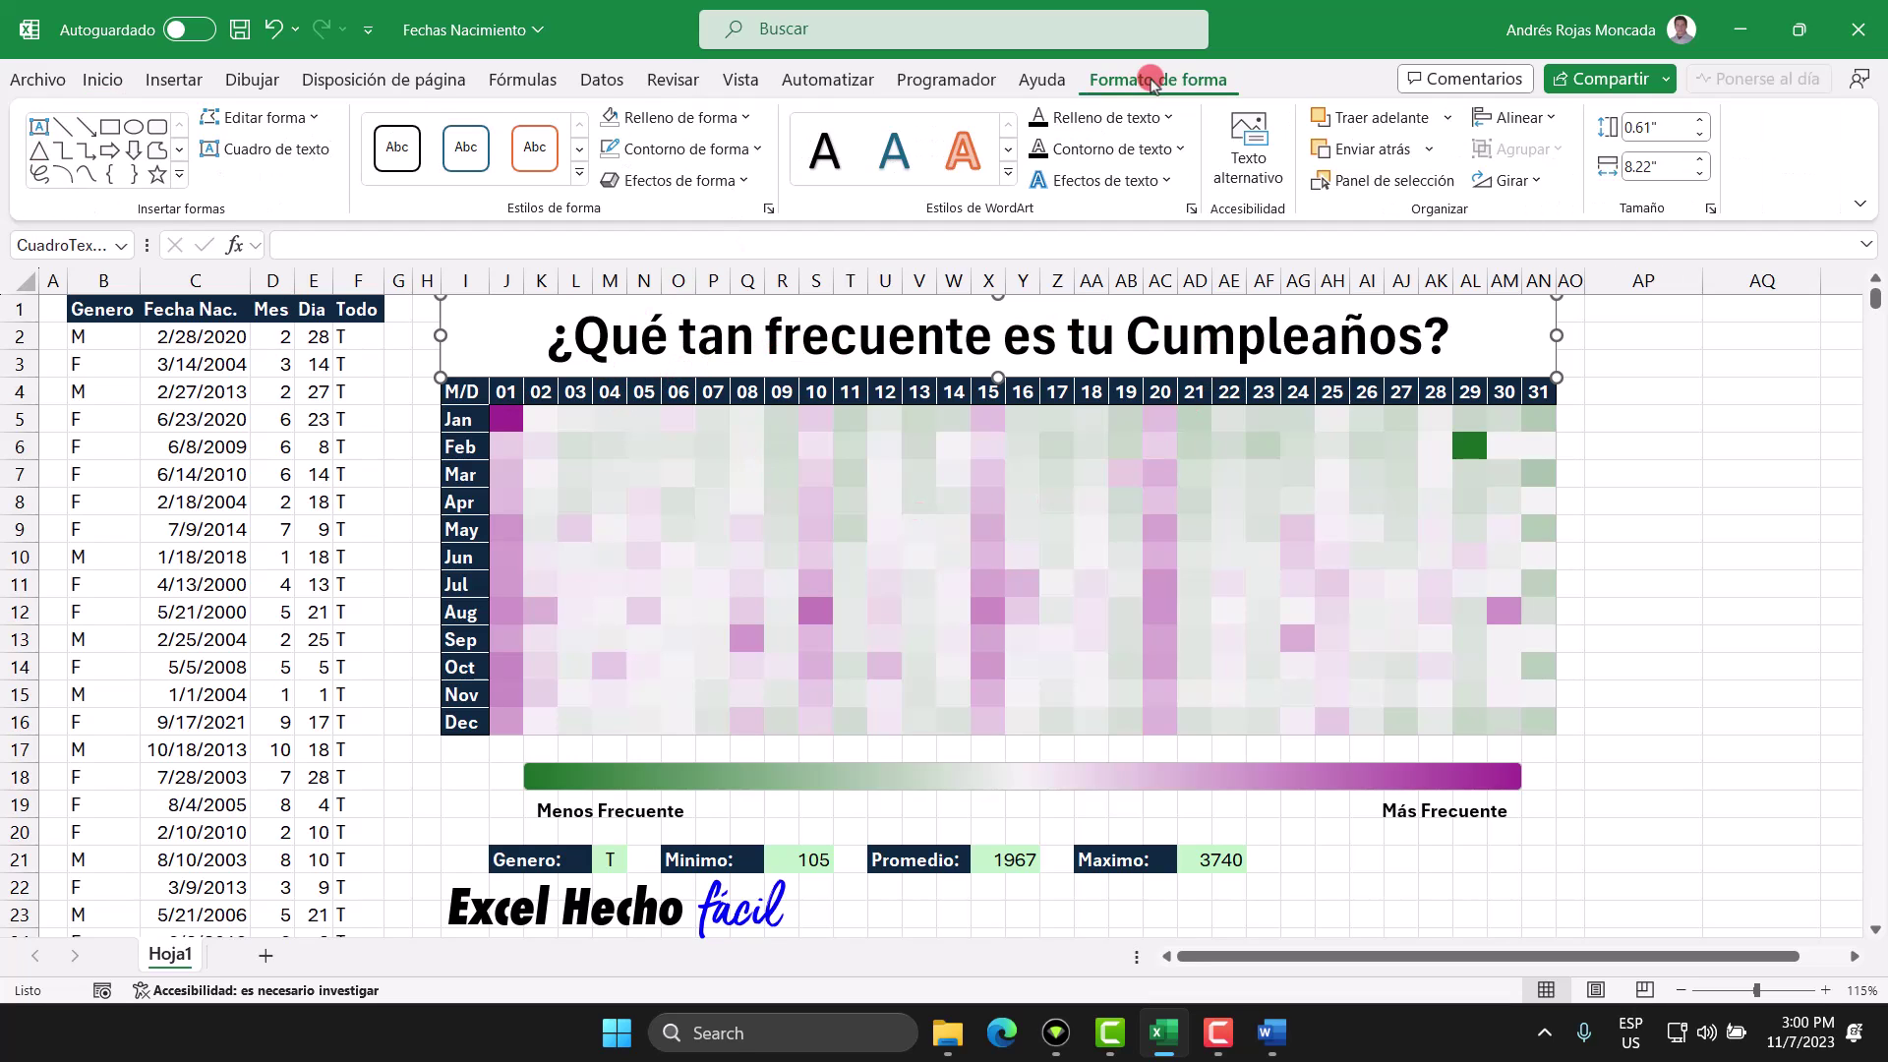
{"action": "left_click", "coordinate": [724, 118]}
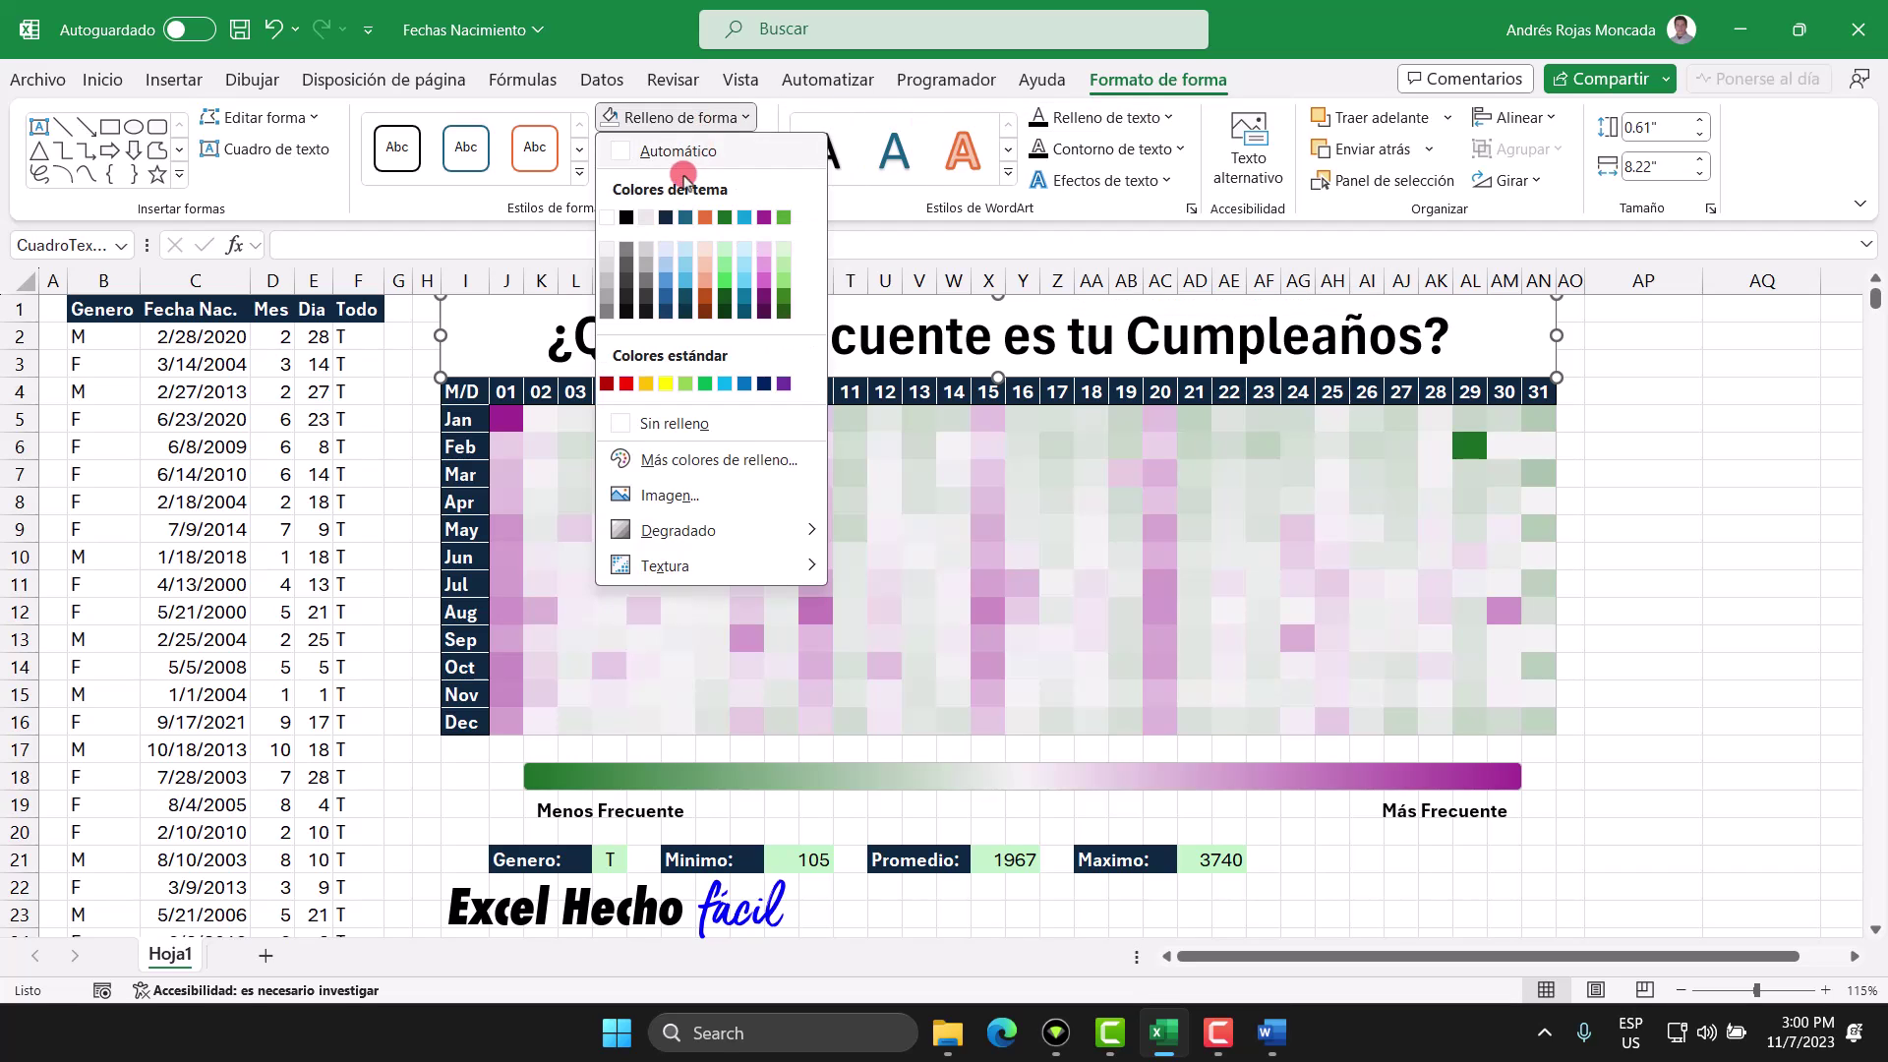
{"action": "left_click", "coordinate": [653, 423]}
{"action": "left_click", "coordinate": [686, 149]}
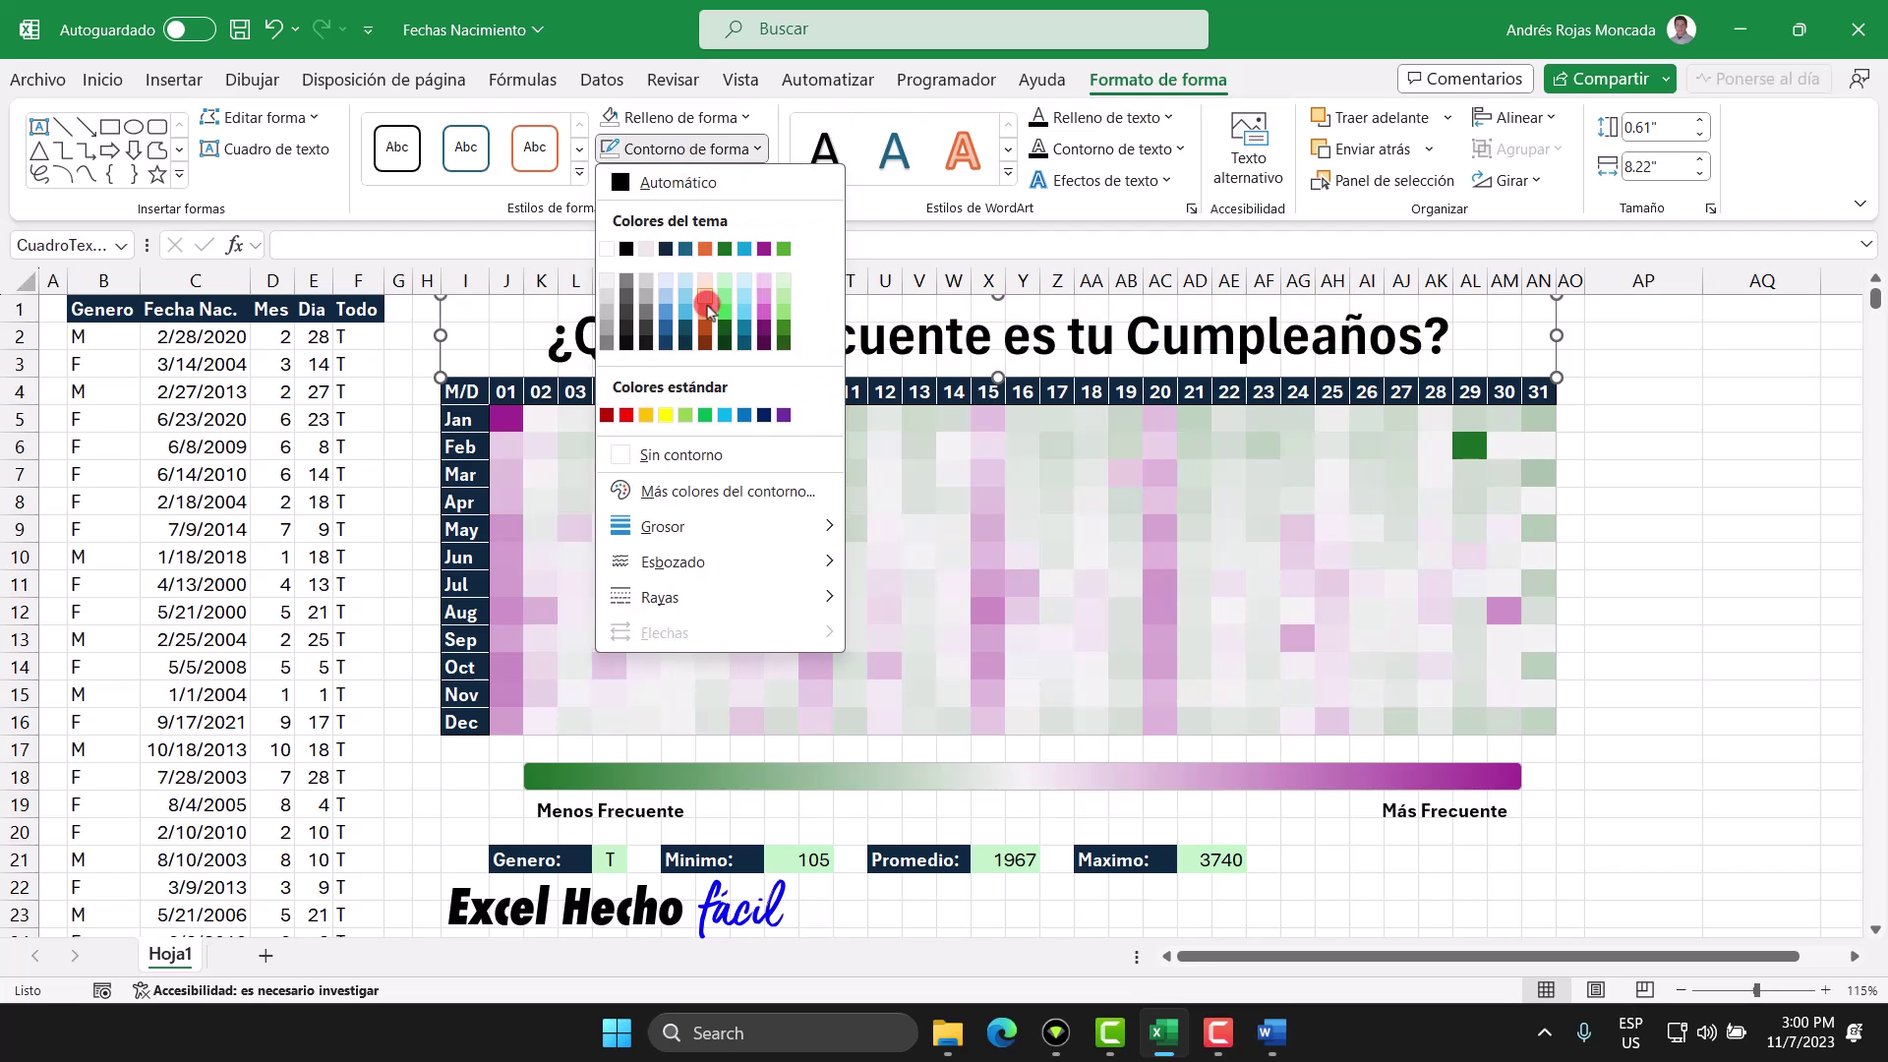
{"action": "left_click", "coordinate": [708, 455]}
{"action": "key", "text": "Escape"}
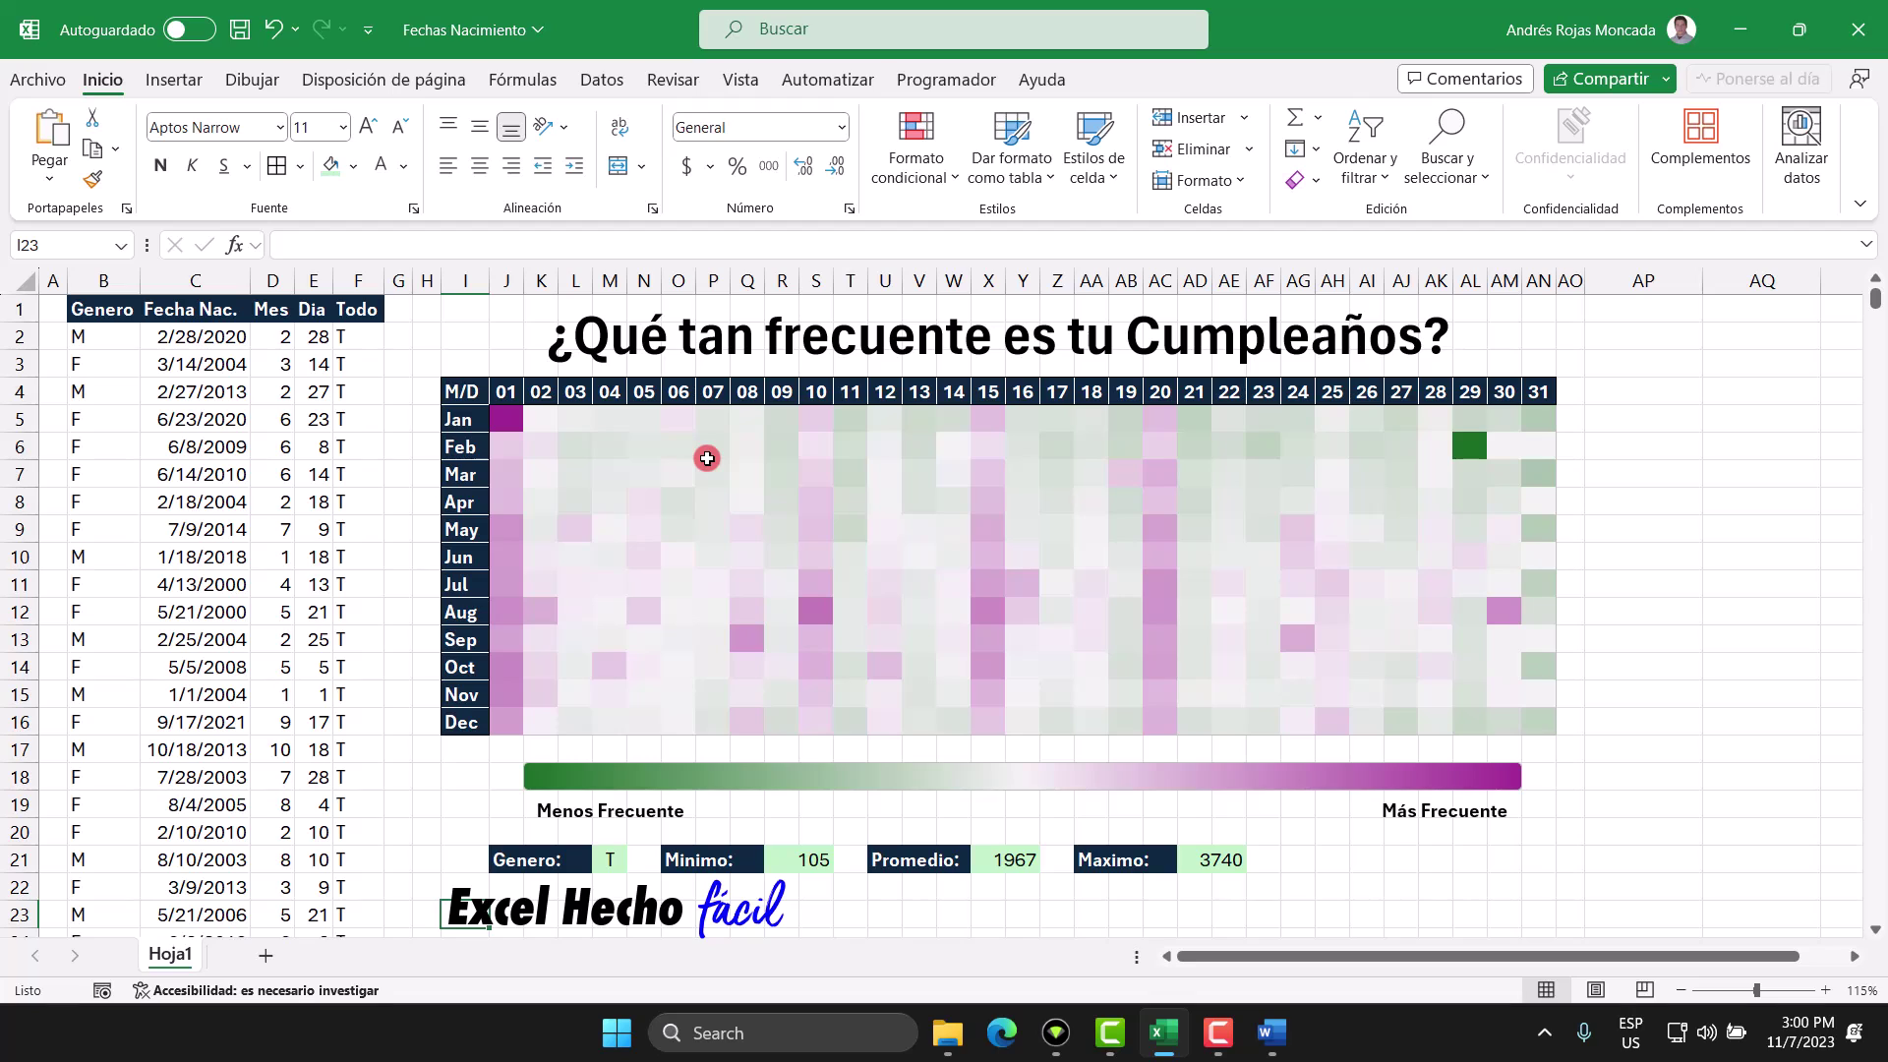
Hide the gridlines on the heat map sheet
{"action": "left_click", "coordinate": [1648, 397]}
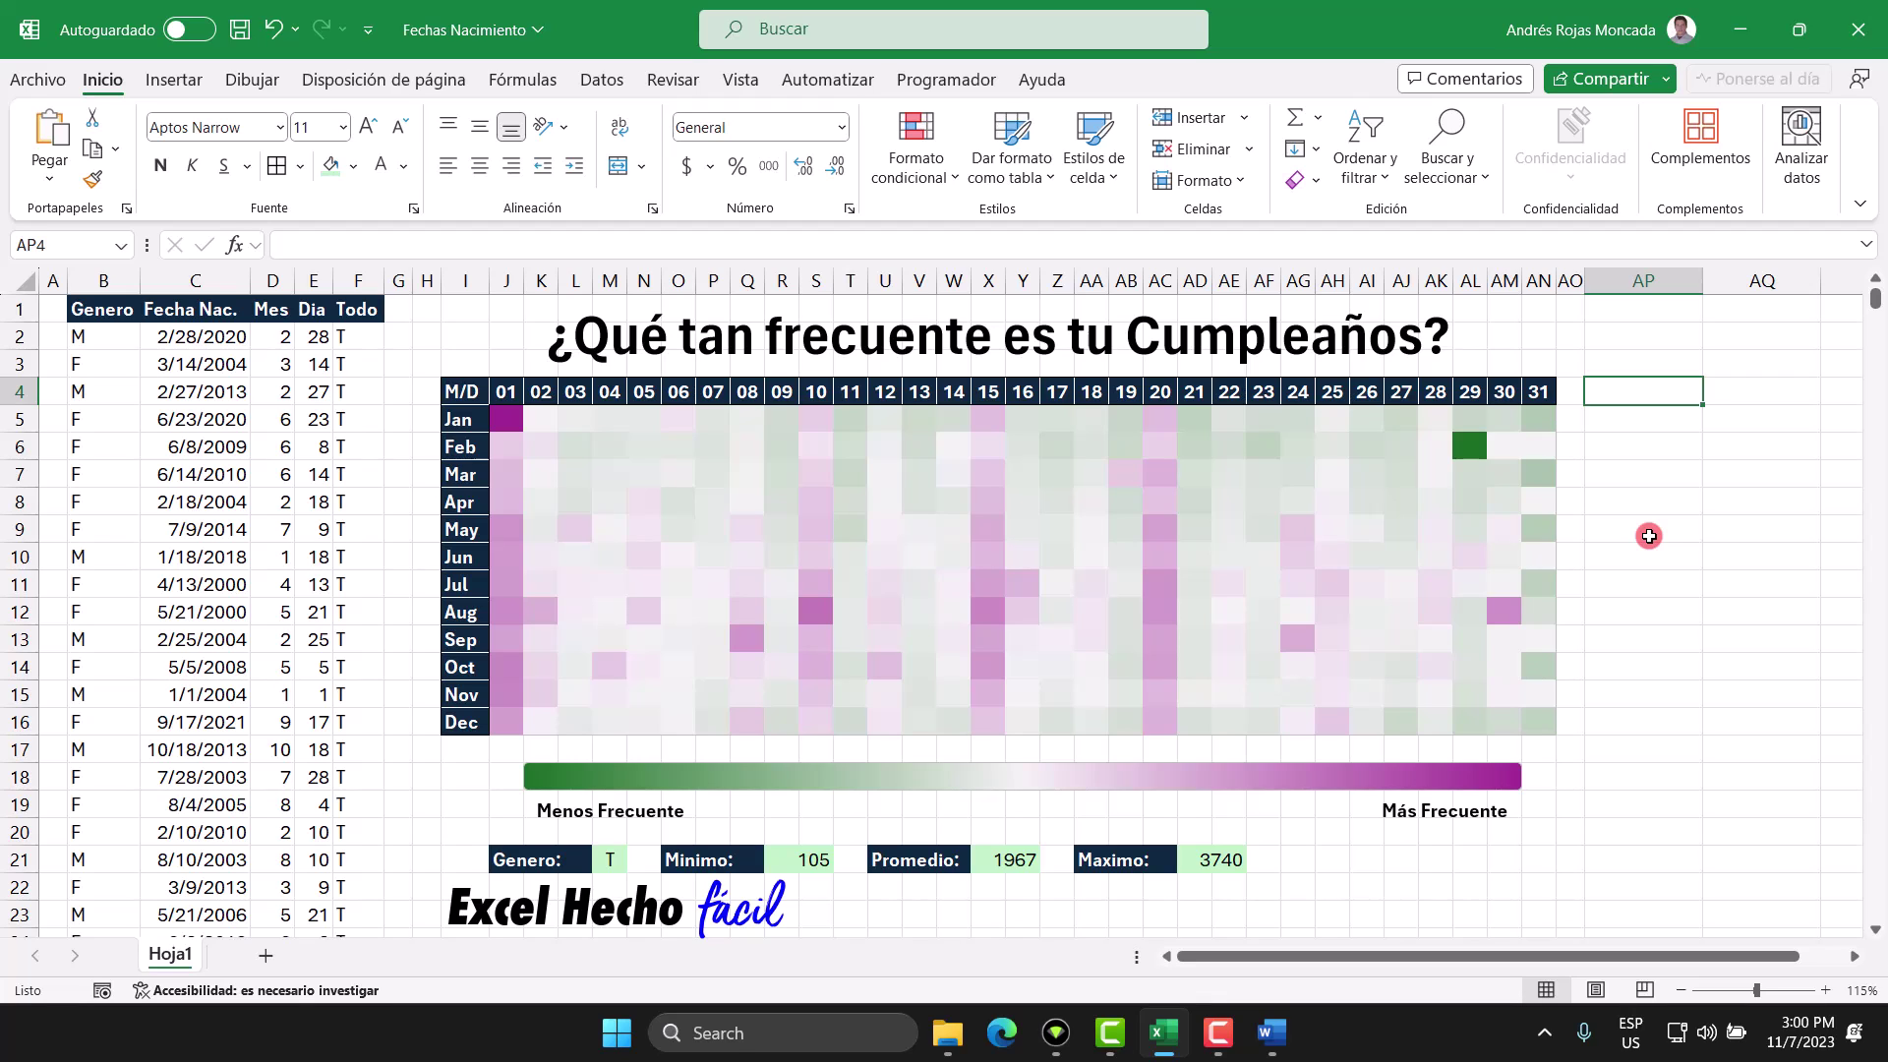
{"action": "left_click", "coordinate": [743, 83]}
{"action": "left_click", "coordinate": [781, 150]}
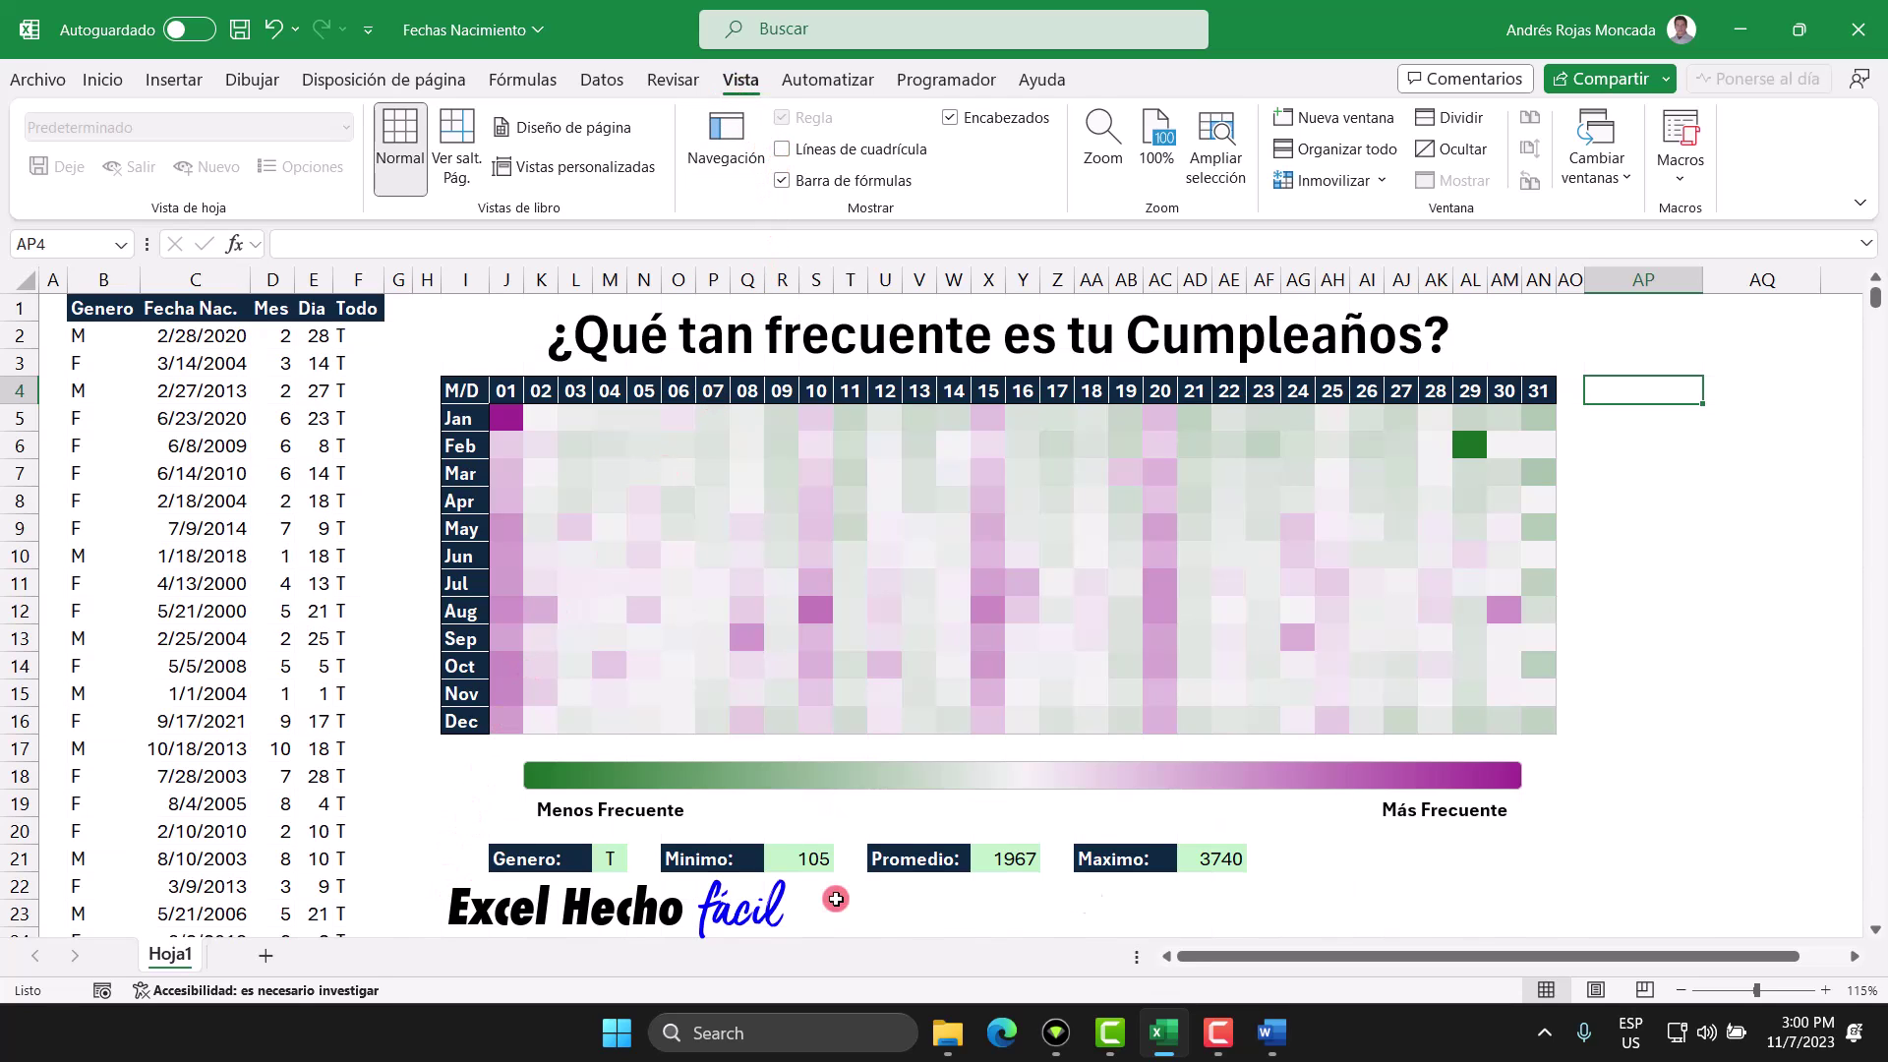
{"action": "left_click", "coordinate": [1788, 869]}
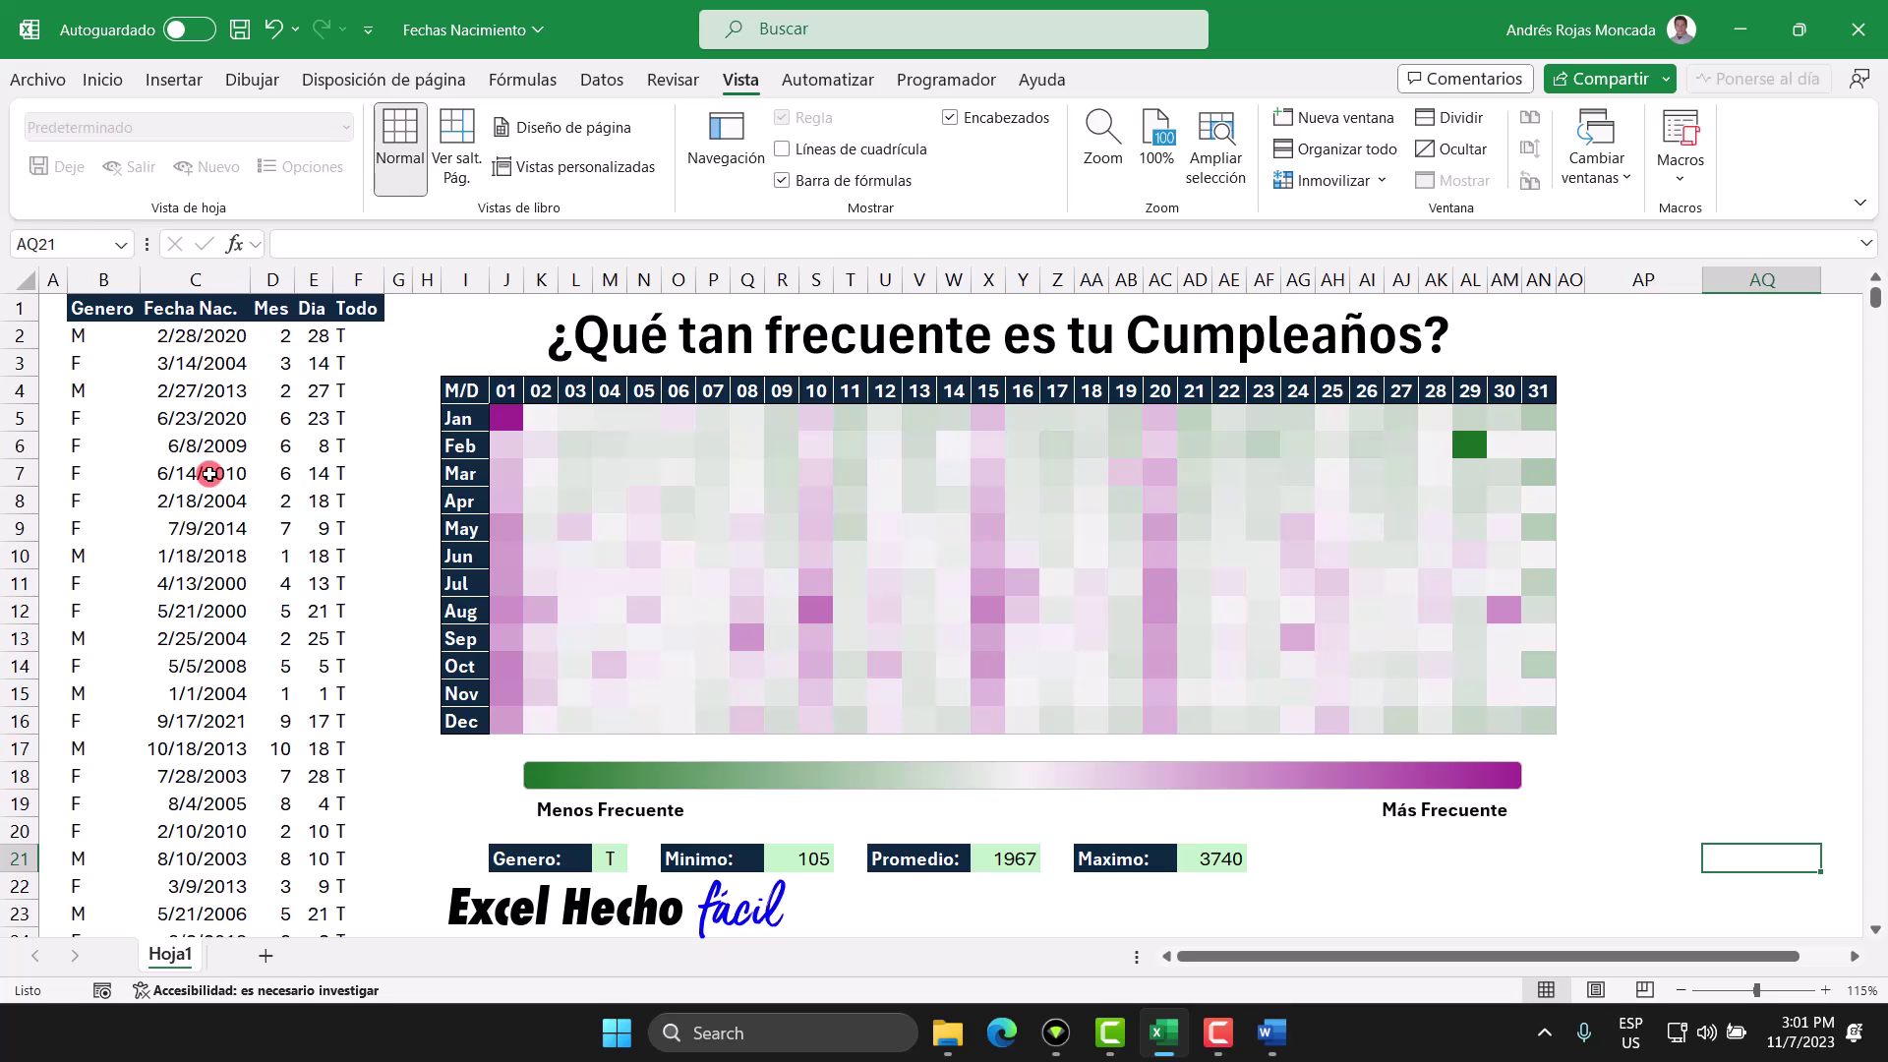
Jump to the last record of the Genero column and return to its header to review the data's extent
{"action": "left_click", "coordinate": [98, 334]}
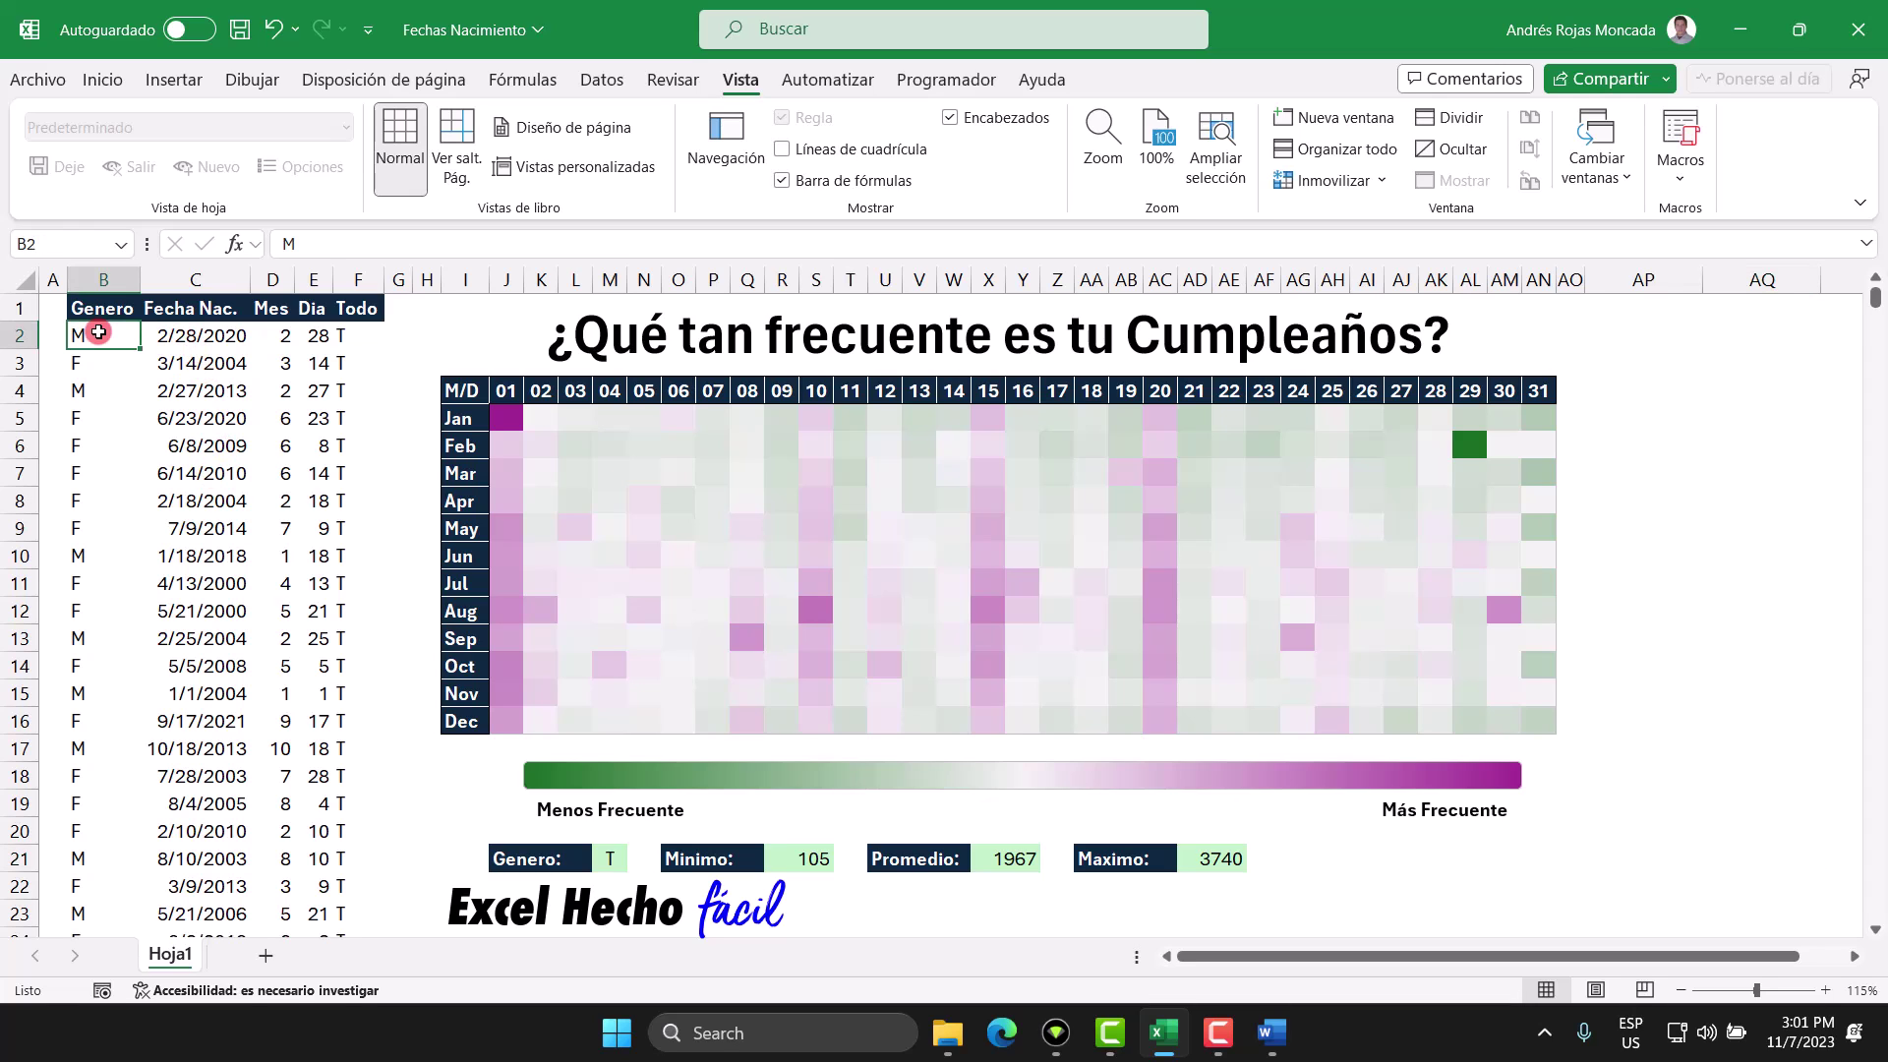
{"action": "key", "text": "ctrl+Down"}
{"action": "key", "text": "ctrl+Up"}
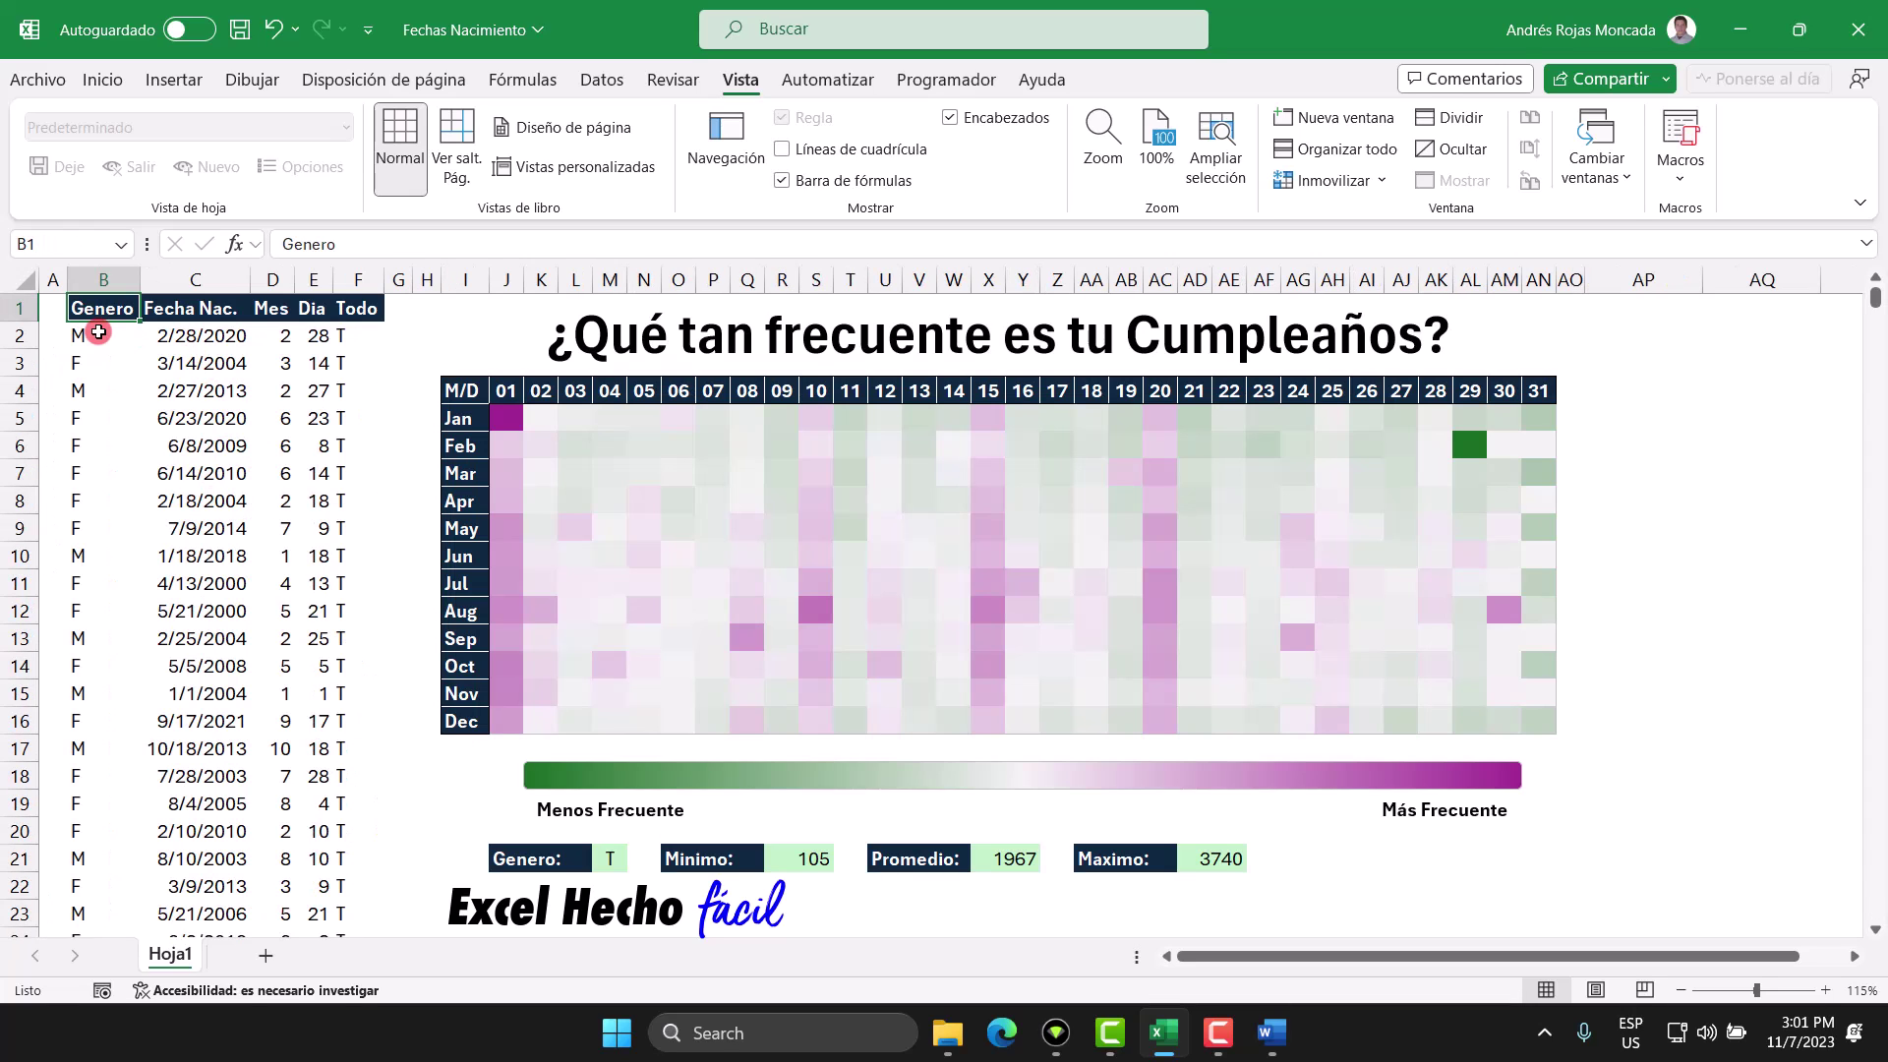
{"action": "left_click", "coordinate": [1749, 785]}
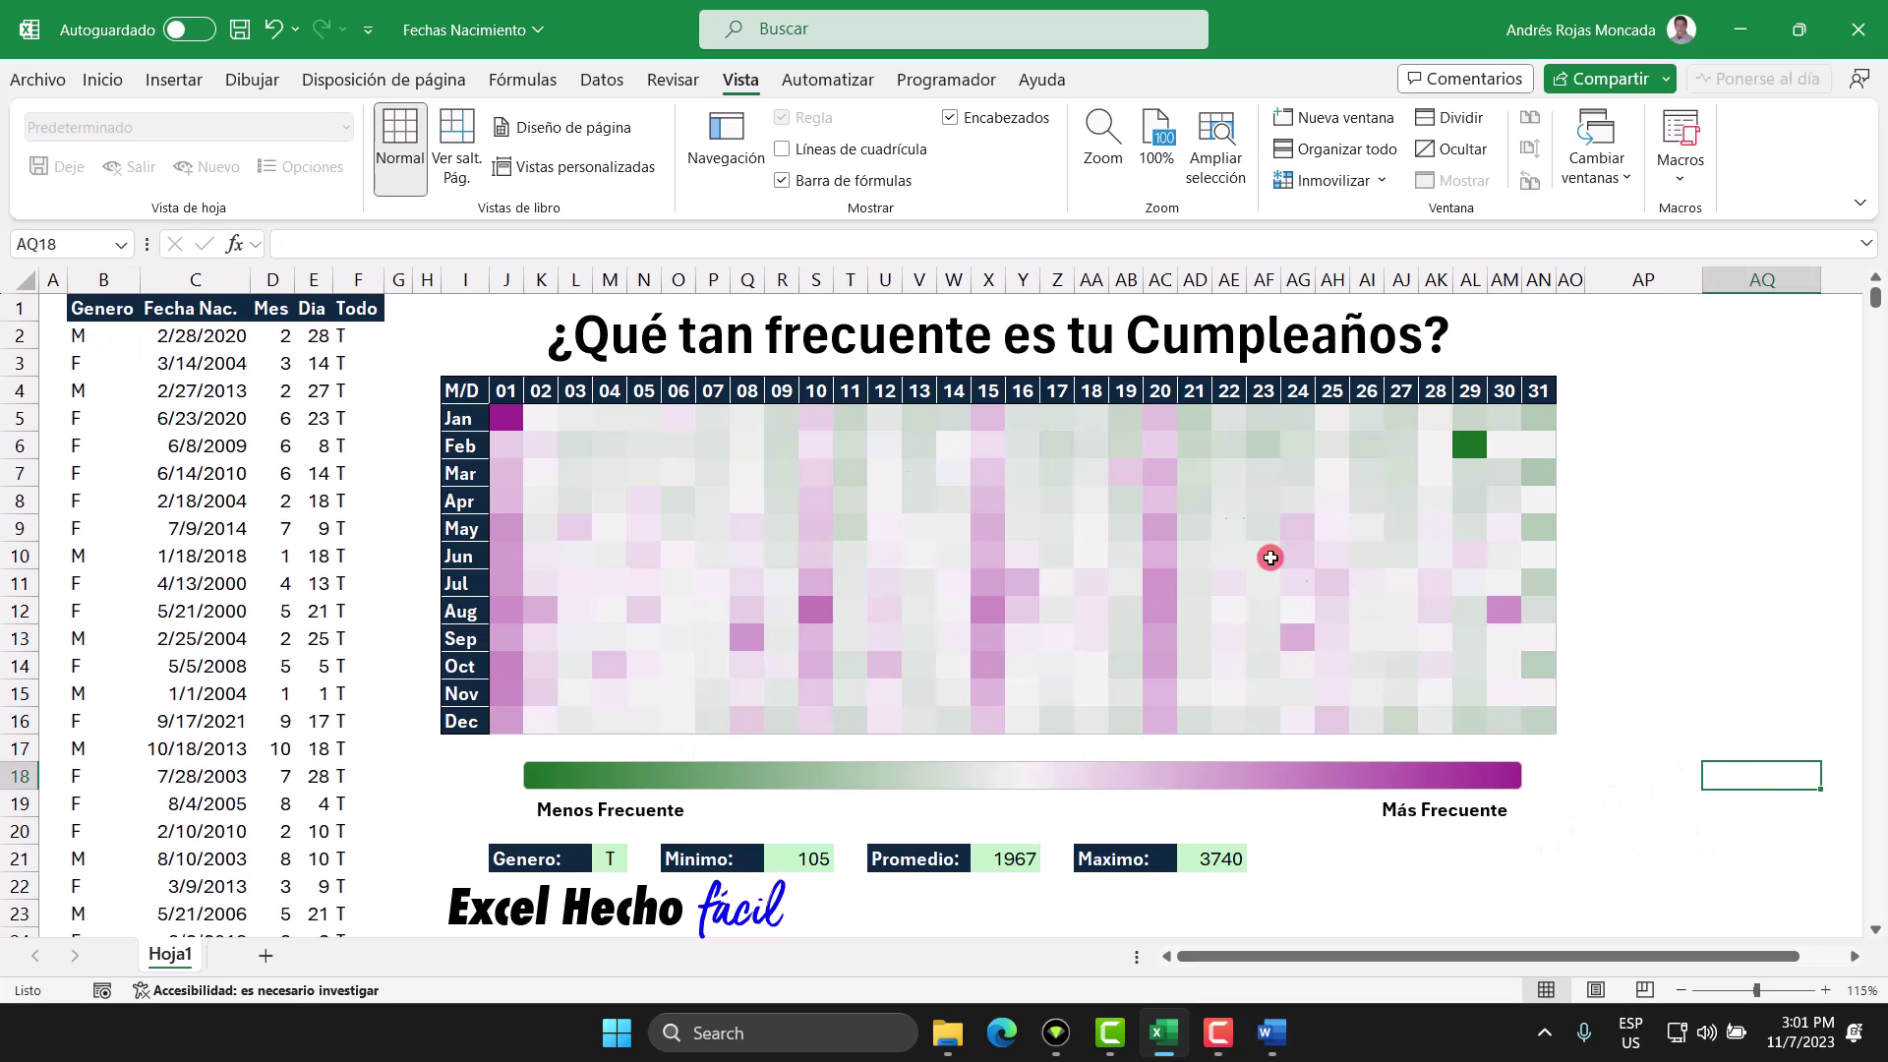